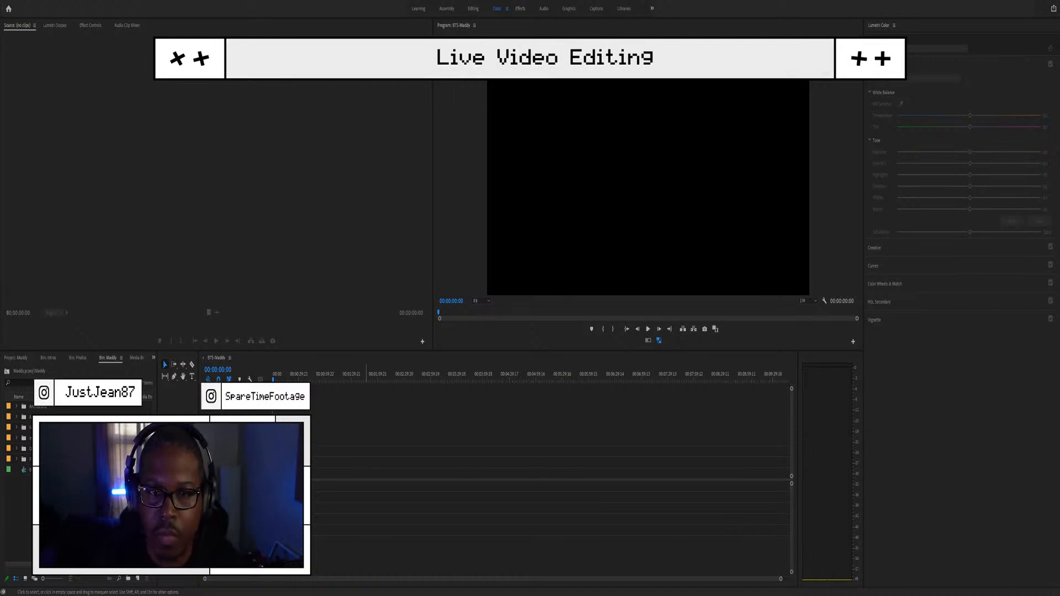
Step: Expand and collapse the folders in the Maddy project bin to examine the available media
{"action": "key", "text": "shift+1"}
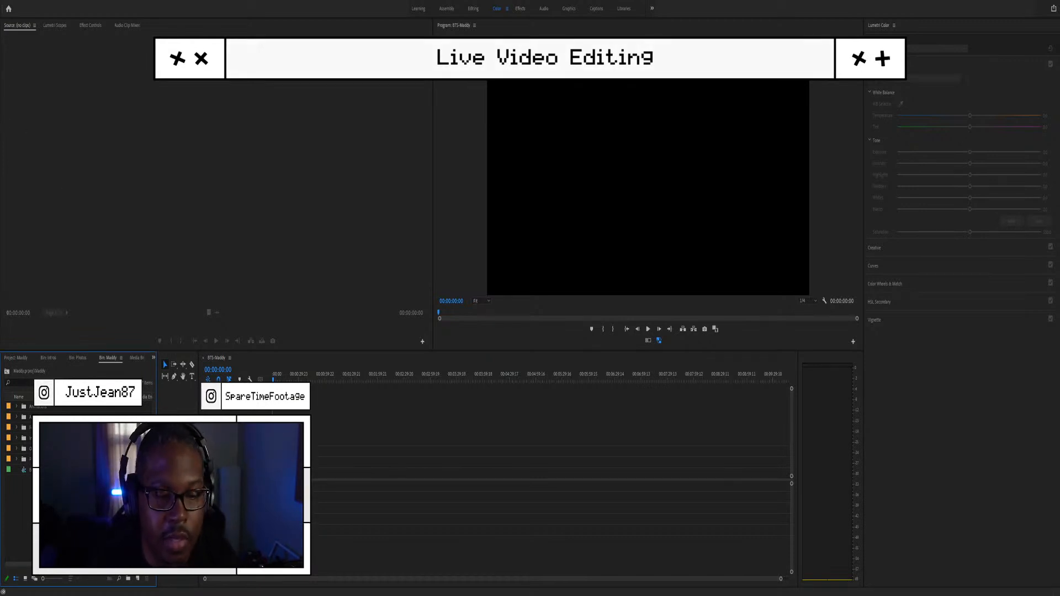
{"action": "left_click", "coordinate": [16, 428]}
{"action": "left_click", "coordinate": [17, 429]}
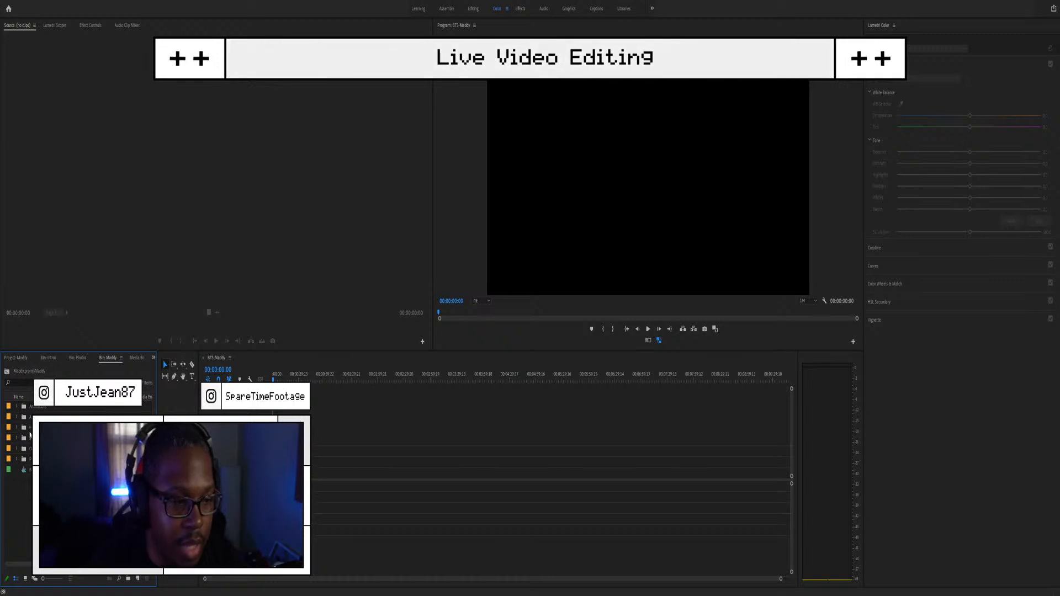
{"action": "left_click", "coordinate": [17, 417]}
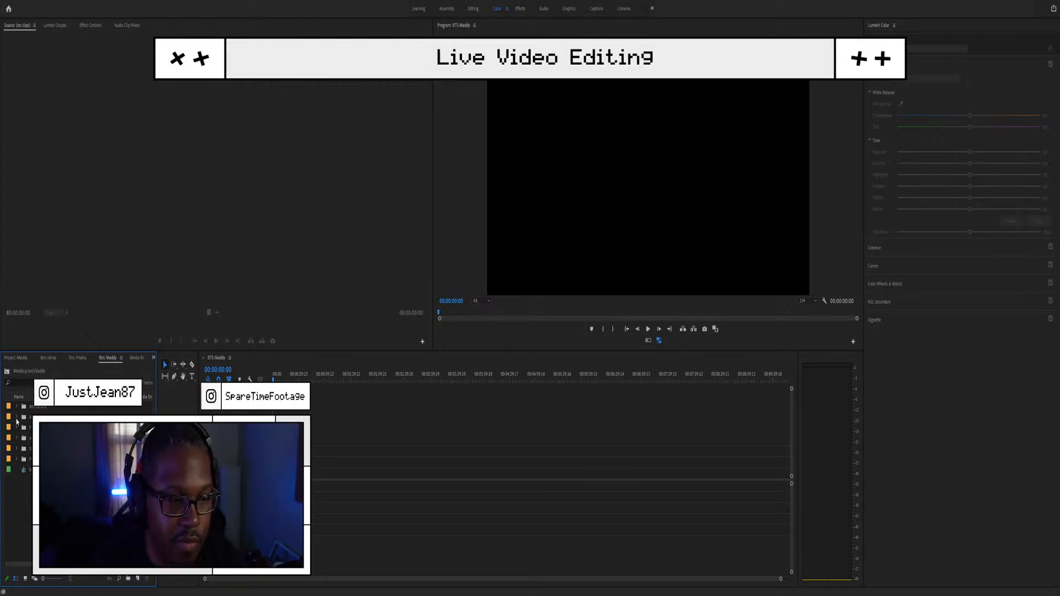
{"action": "left_click", "coordinate": [18, 430]}
{"action": "left_click", "coordinate": [17, 431]}
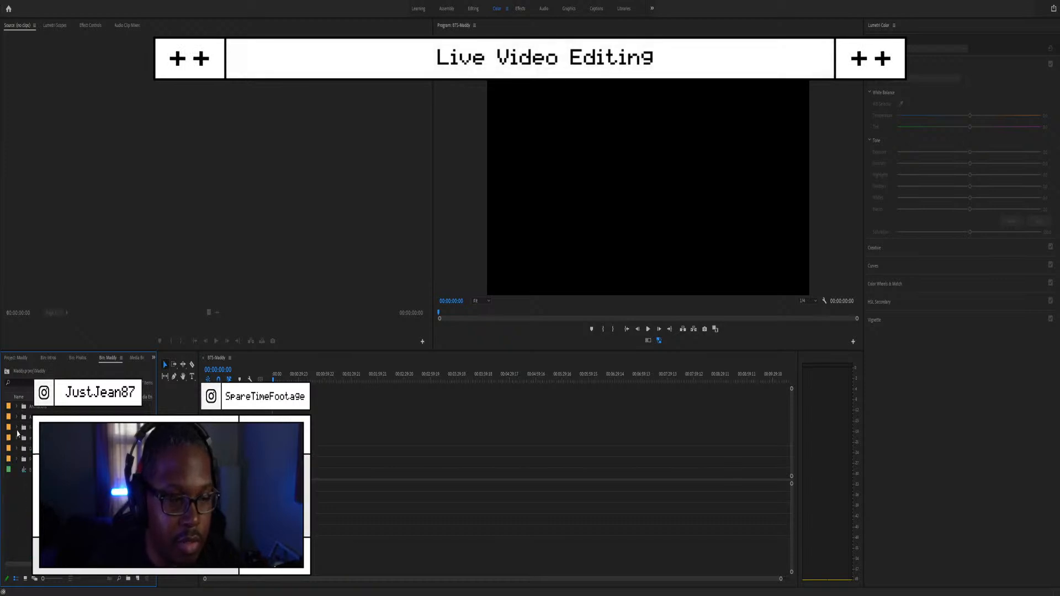
{"action": "left_click", "coordinate": [17, 438]}
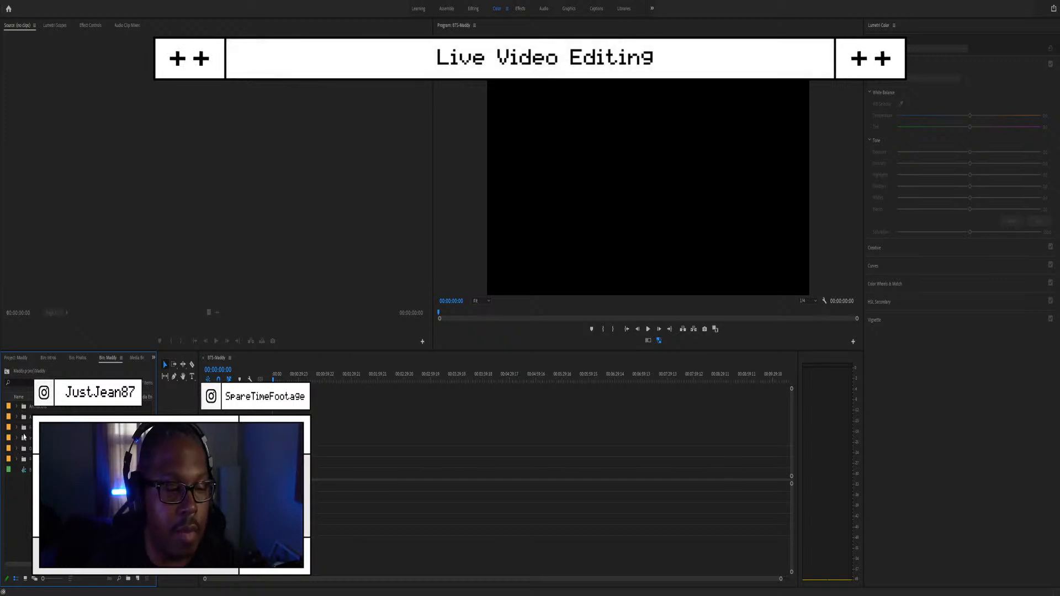
{"action": "left_click", "coordinate": [16, 437]}
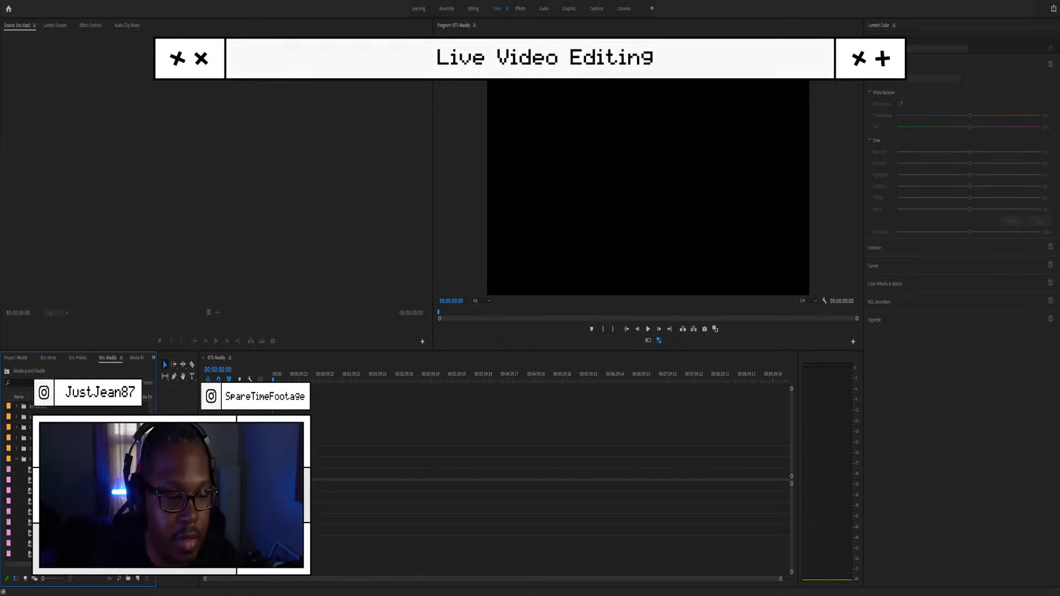
{"action": "scroll", "coordinate": [77, 480], "scroll_direction": "up", "scroll_amount": 2}
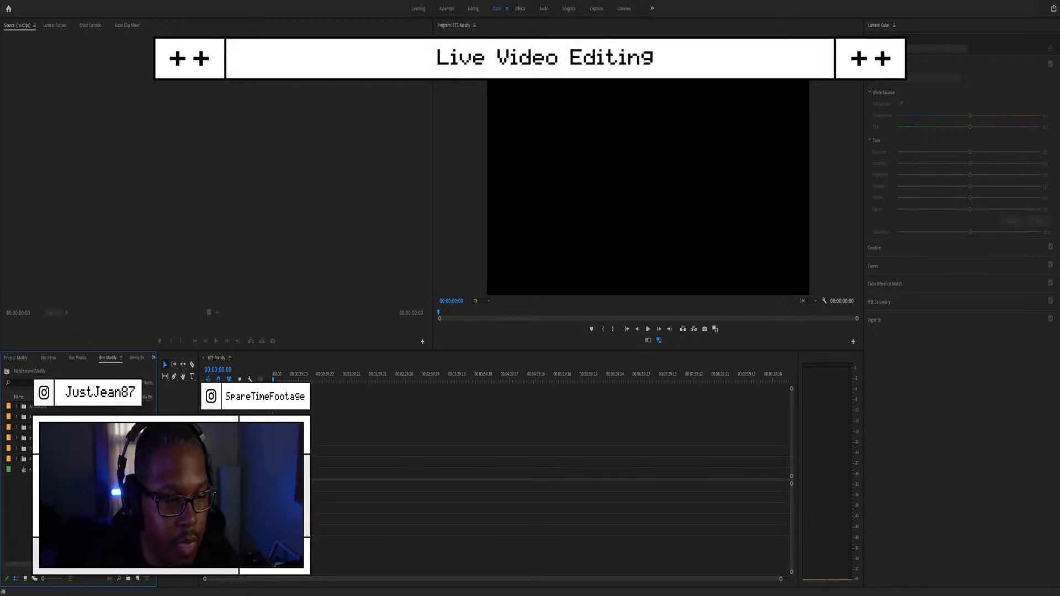
Step: Preview the drip-drip song from the music folder and place it on the first audio track at the sequence's start
{"action": "left_click", "coordinate": [17, 416]}
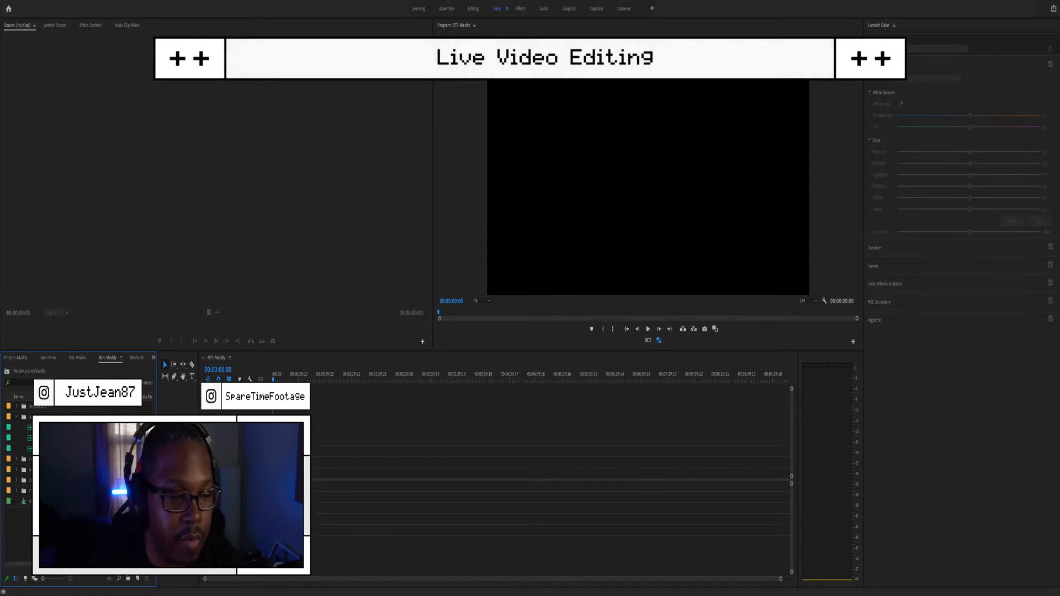
{"action": "double_click", "coordinate": [28, 440]}
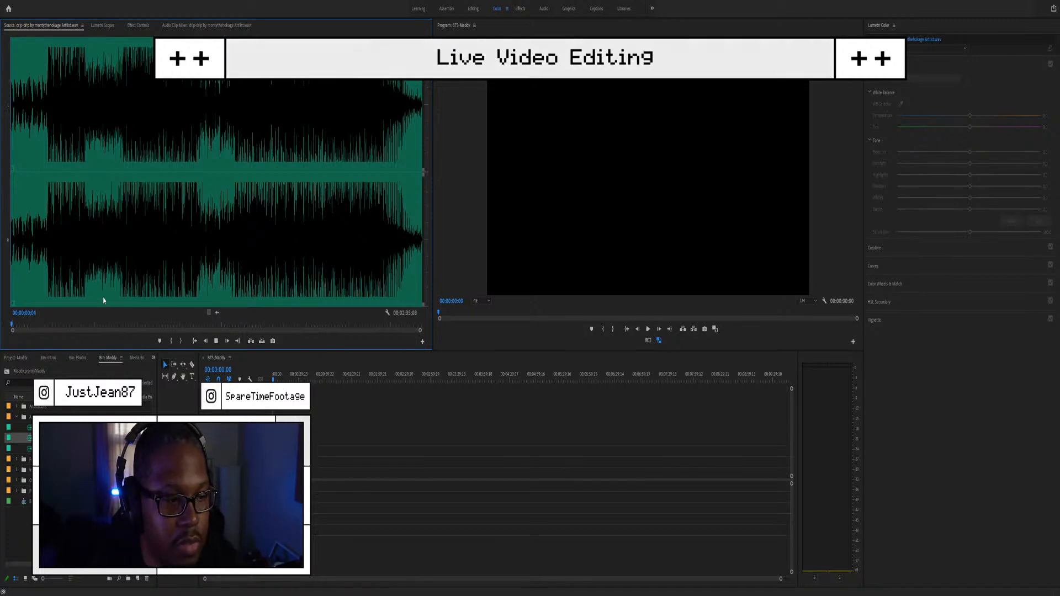
{"action": "left_click", "coordinate": [46, 325]}
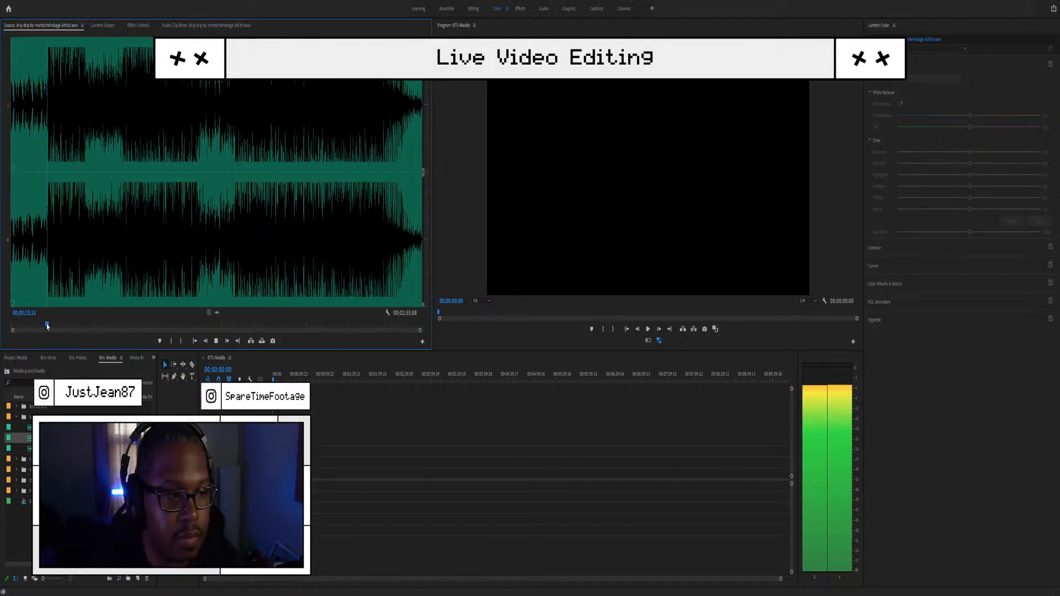
{"action": "key", "text": "space"}
{"action": "left_click_drag", "start_coordinate": [83, 438], "coordinate": [273, 486]}
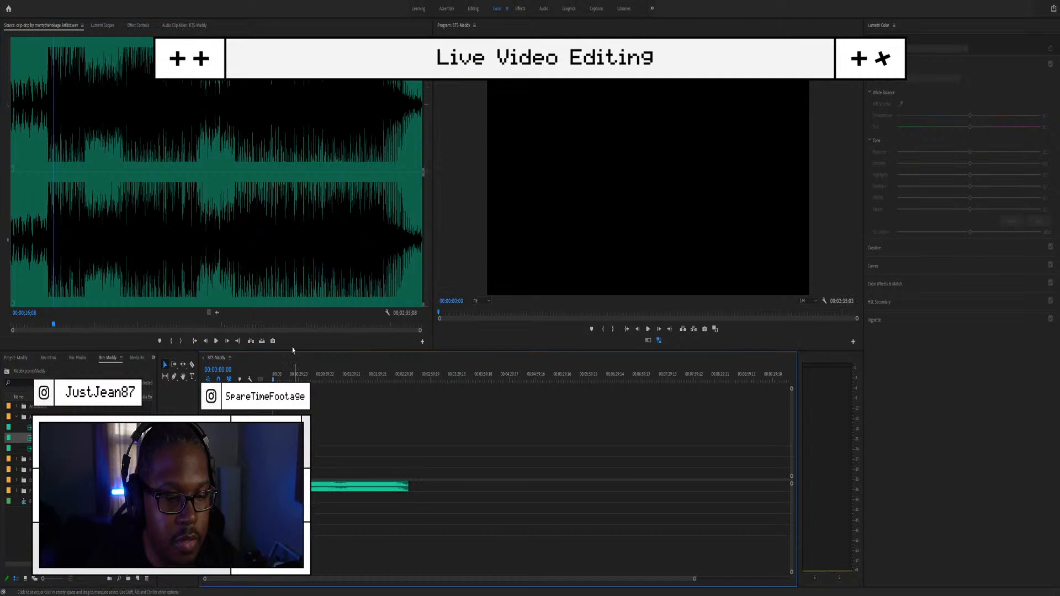
Step: Collapse the music folder, open the Footage bin and load its first clip in the source monitor
{"action": "left_click", "coordinate": [16, 417]}
{"action": "left_click", "coordinate": [15, 417]}
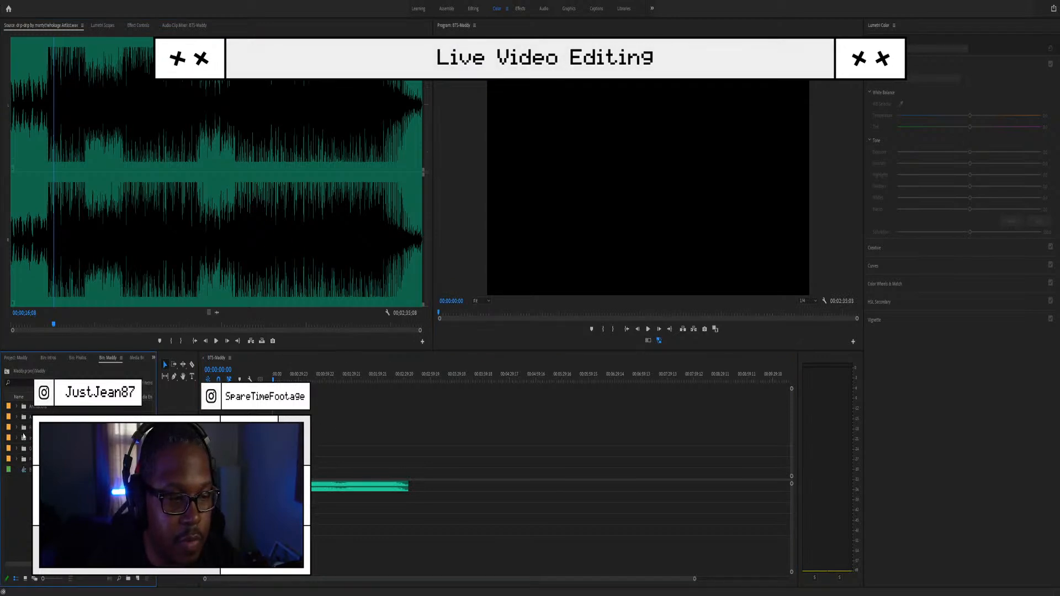
{"action": "double_click", "coordinate": [24, 429]}
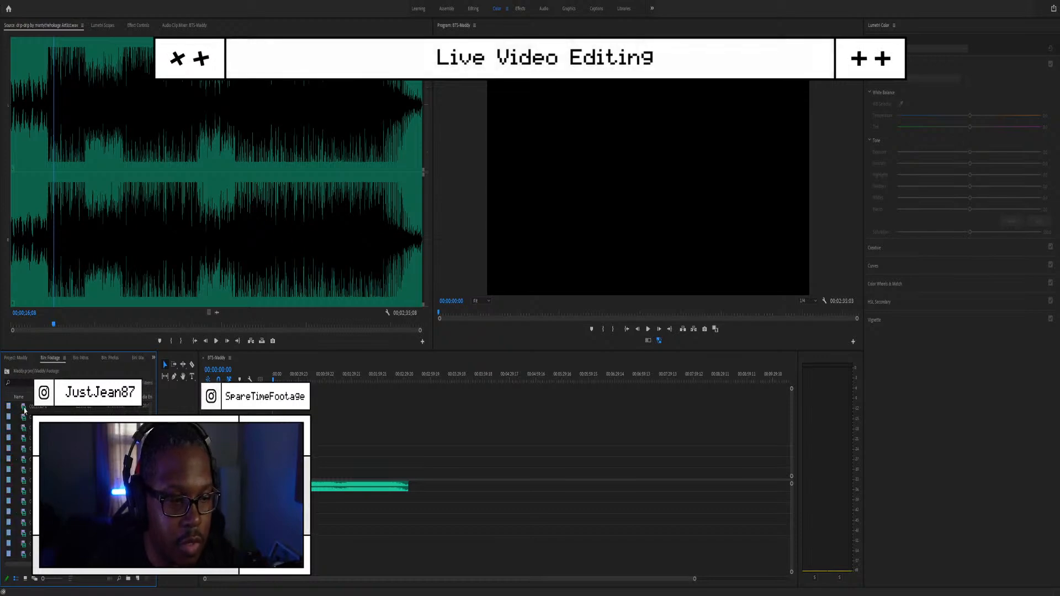
{"action": "double_click", "coordinate": [26, 408]}
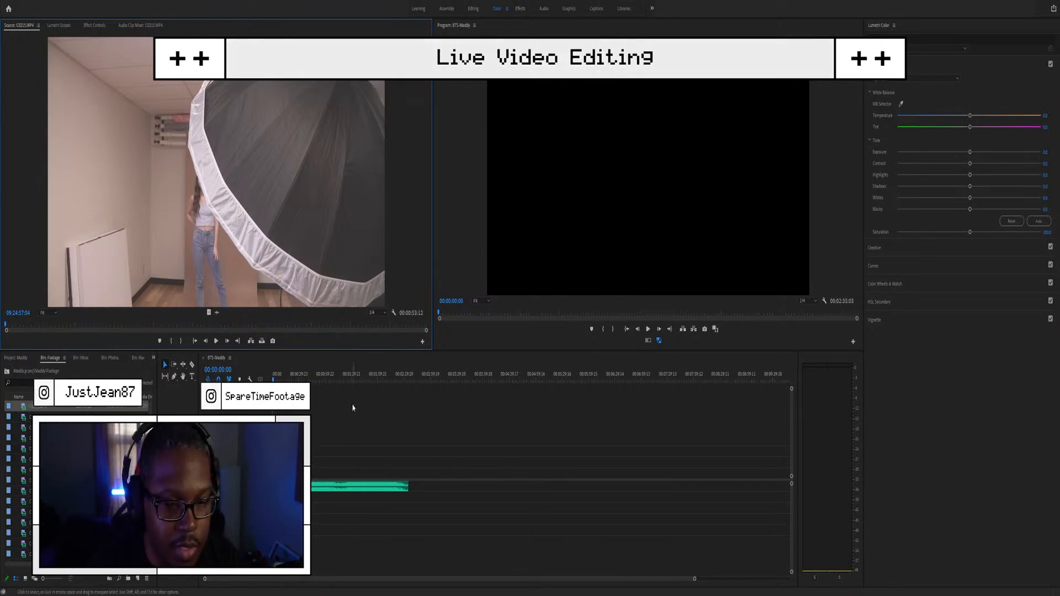
Step: Place the logo intro clip from the Maddy bin at the start of the sequence and scale it to fill the frame
{"action": "scroll", "coordinate": [358, 403], "scroll_direction": "up", "scroll_amount": 3}
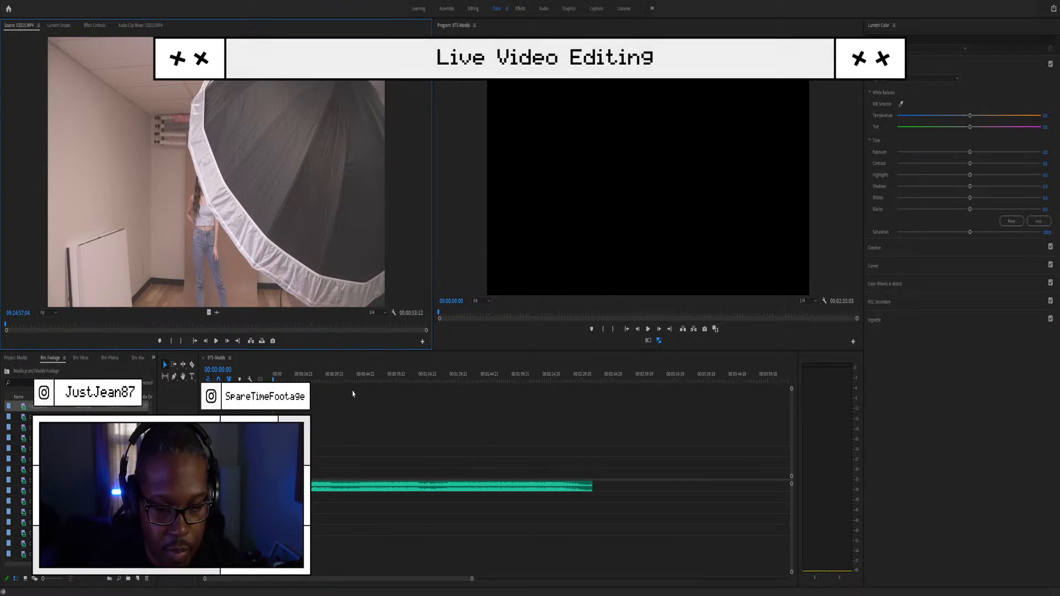
{"action": "left_click", "coordinate": [396, 376]}
{"action": "key", "text": "Home"}
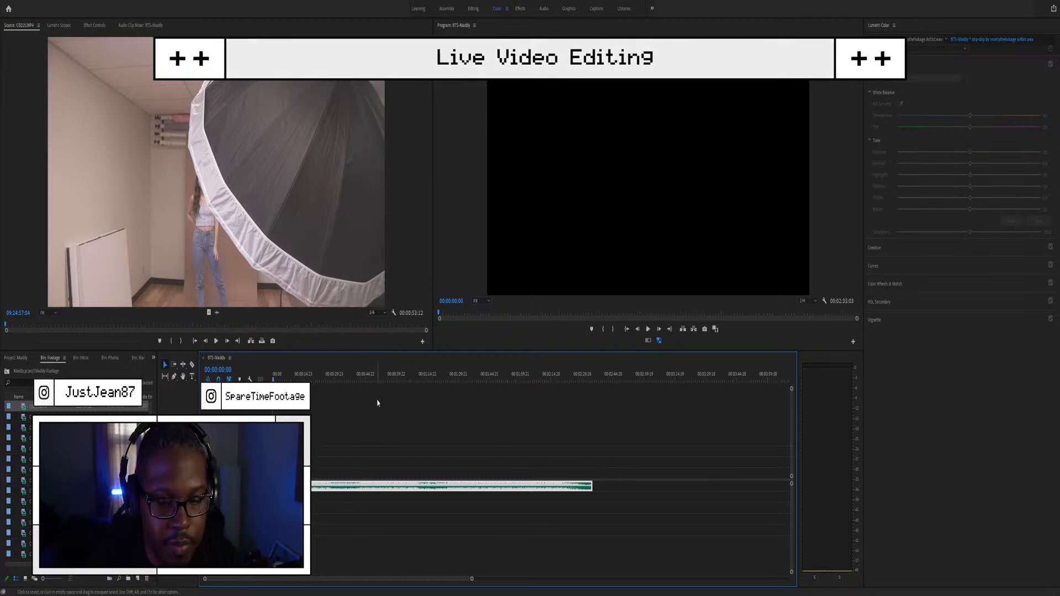
{"action": "left_click_drag", "start_coordinate": [545, 380], "coordinate": [274, 374]}
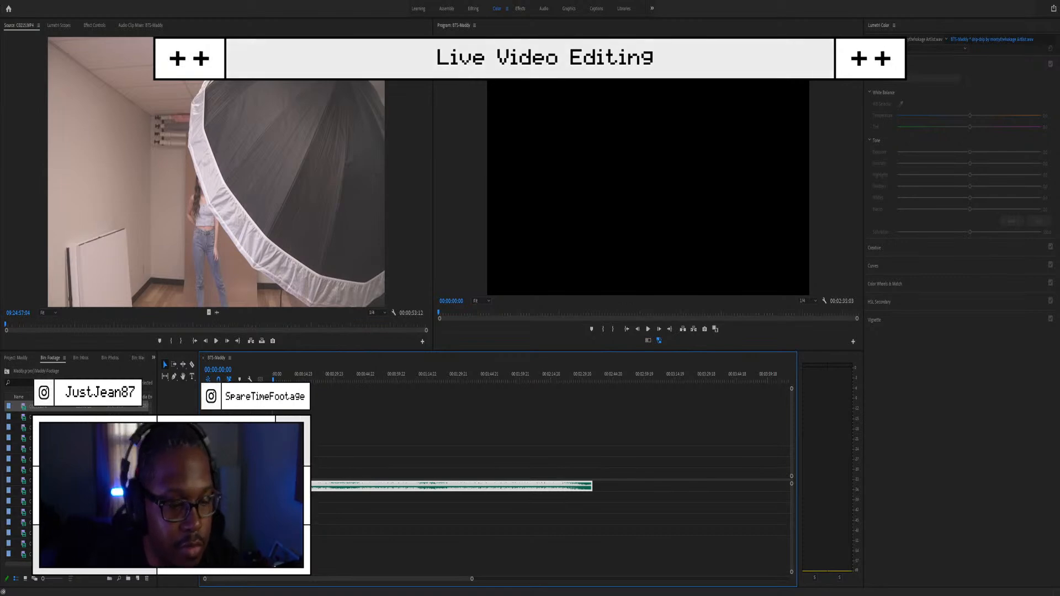
{"action": "left_click", "coordinate": [6, 371]}
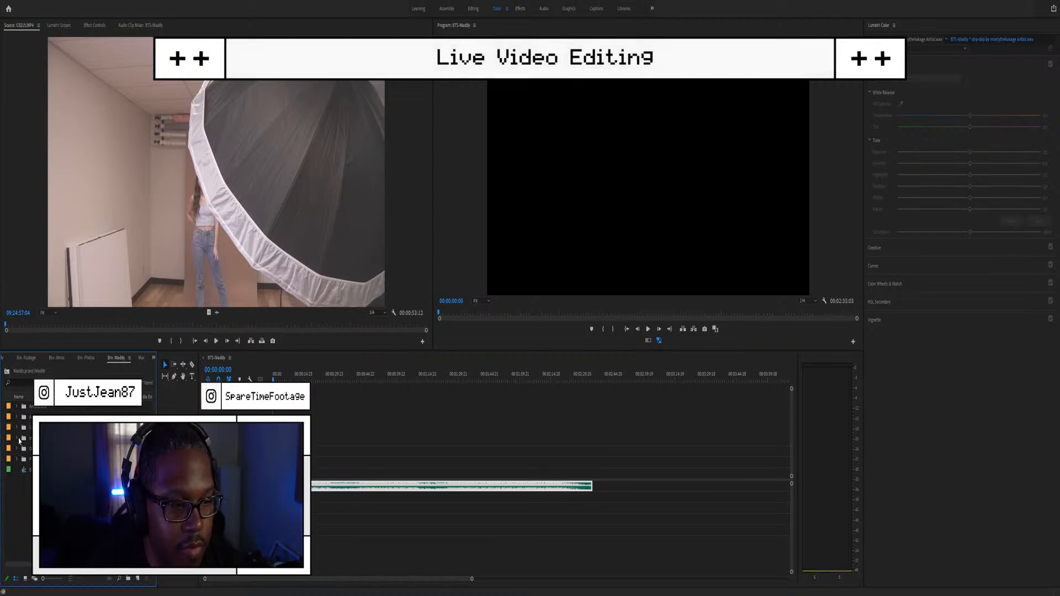
{"action": "left_click_drag", "start_coordinate": [30, 458], "coordinate": [272, 473]}
{"action": "left_click_drag", "start_coordinate": [290, 470], "coordinate": [290, 470]}
{"action": "scroll", "coordinate": [325, 495], "scroll_direction": "up", "scroll_amount": 3}
{"action": "scroll", "coordinate": [326, 485], "scroll_direction": "up", "scroll_amount": 2}
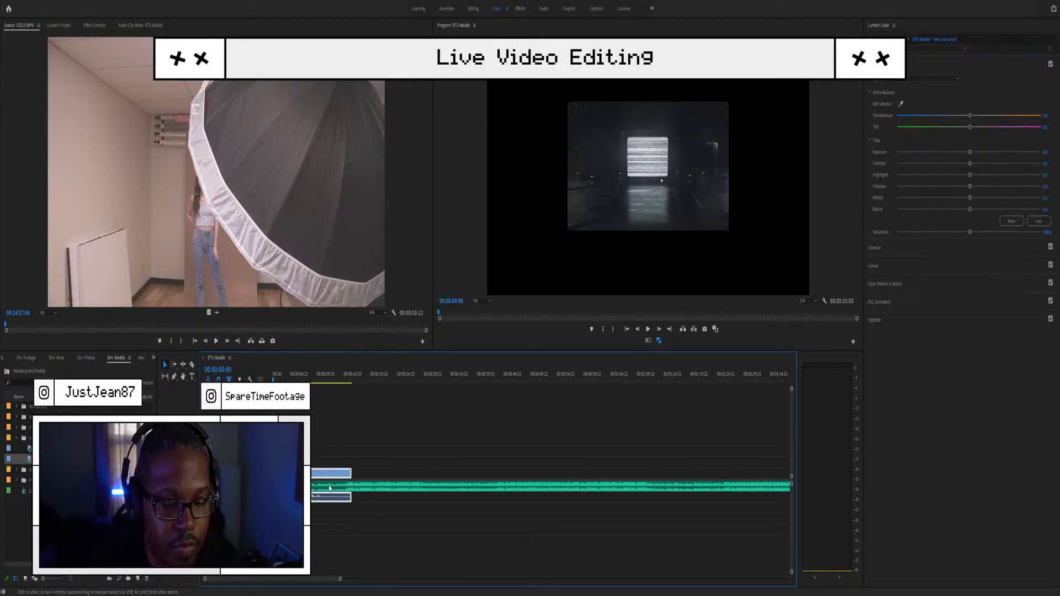
{"action": "key", "text": "s"}
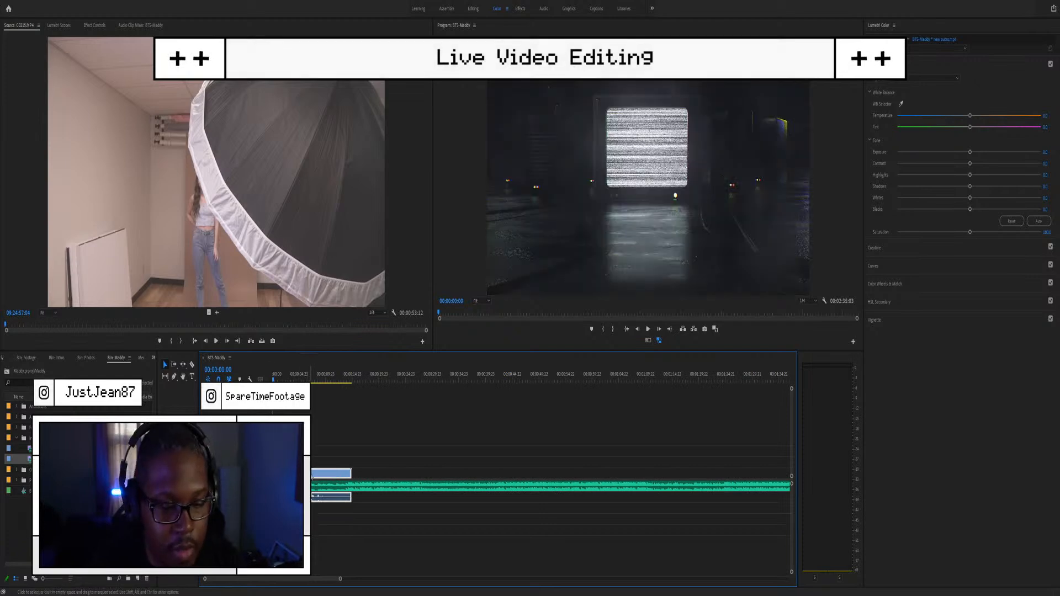
Step: Shift the song to start at about 9 seconds, under the end of the intro, and play back the transition
{"action": "left_click_drag", "start_coordinate": [288, 486], "coordinate": [337, 487]}
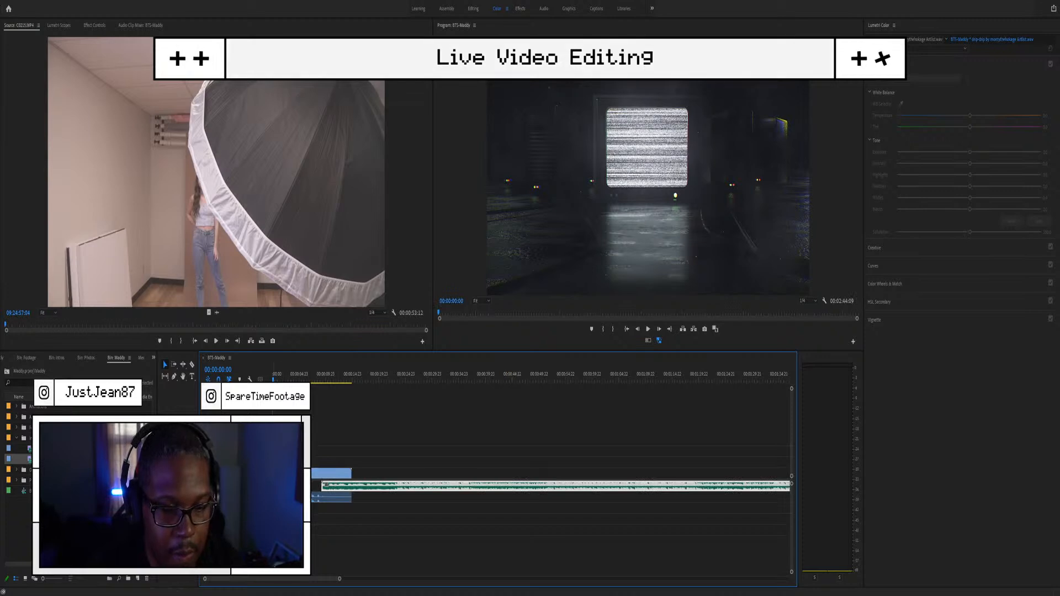
{"action": "key", "text": "space"}
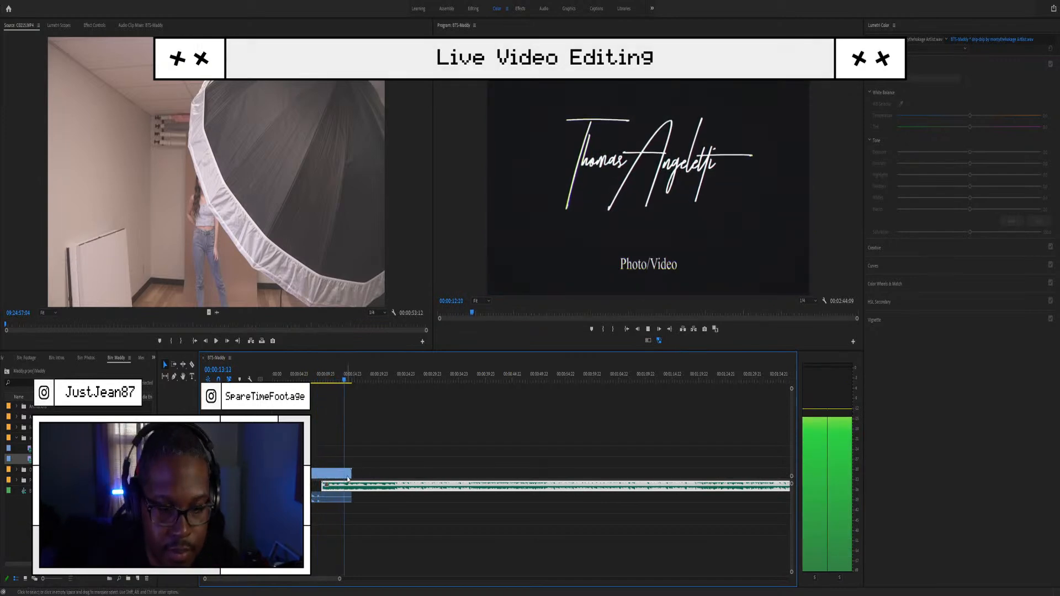
{"action": "key", "text": "space"}
Step: Trim the end of the intro clip back to about 14 seconds, just before the playhead
{"action": "scroll", "coordinate": [359, 472], "scroll_direction": "up", "scroll_amount": 5}
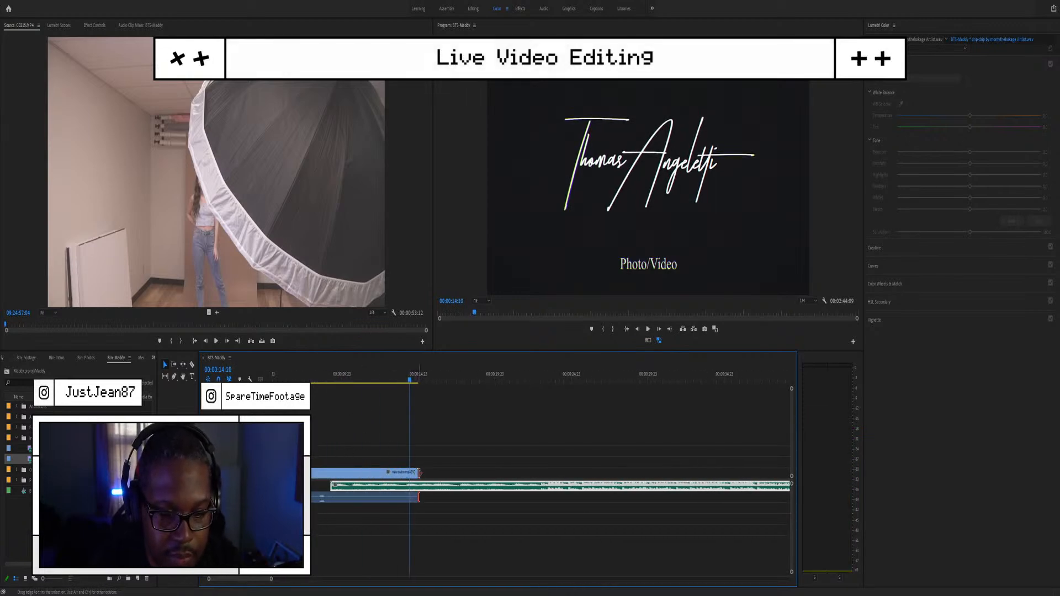
{"action": "left_click", "coordinate": [417, 472]}
{"action": "left_click_drag", "start_coordinate": [415, 473], "coordinate": [403, 472]}
{"action": "scroll", "coordinate": [374, 470], "scroll_direction": "down", "scroll_amount": 5}
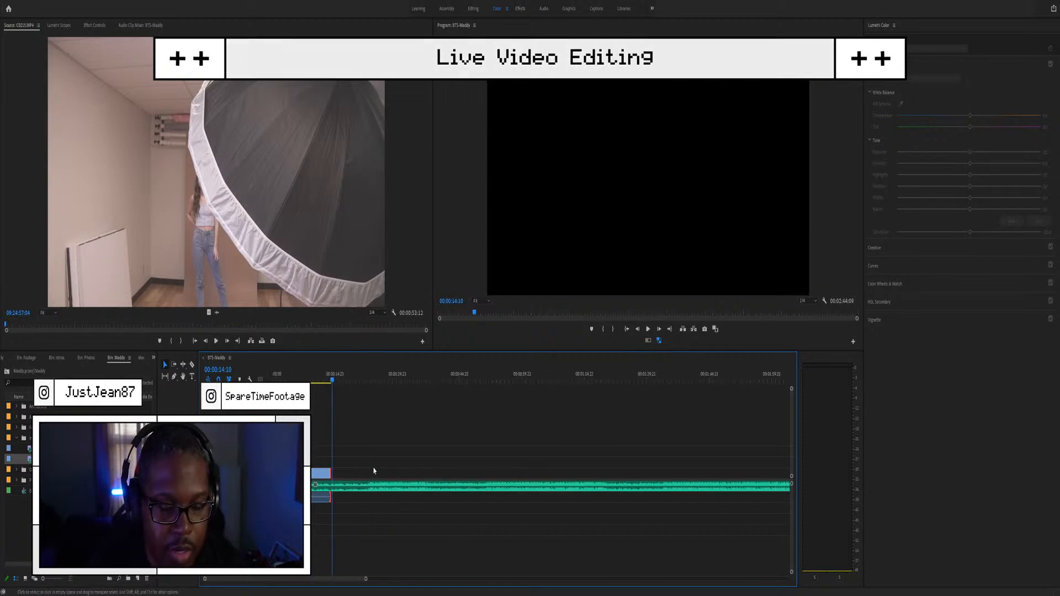
Step: Cut the intro's audio where the song begins and delete the part after the cut, keeping the intro video
{"action": "scroll", "coordinate": [315, 487], "scroll_direction": "up", "scroll_amount": 3}
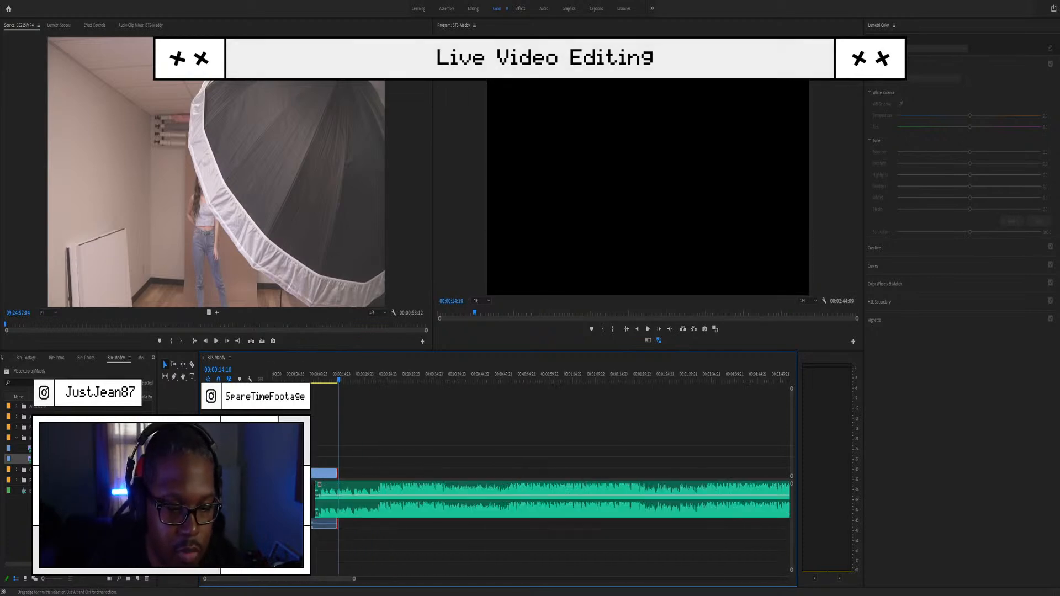
{"action": "scroll", "coordinate": [316, 487], "scroll_direction": "down", "scroll_amount": 5}
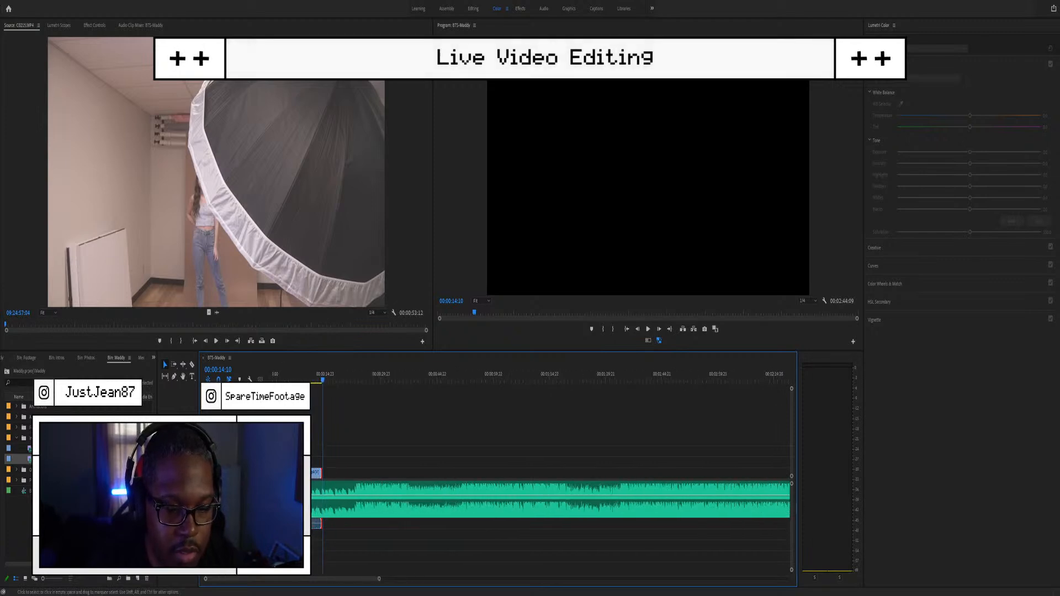
{"action": "scroll", "coordinate": [316, 487], "scroll_direction": "up", "scroll_amount": 6}
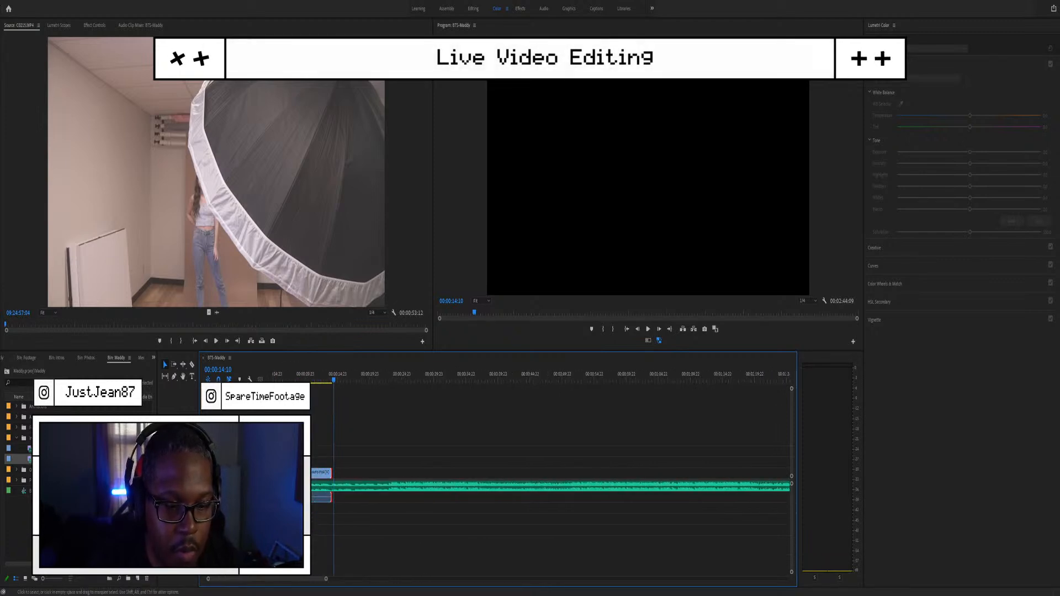
{"action": "scroll", "coordinate": [433, 445], "scroll_direction": "up", "scroll_amount": 4}
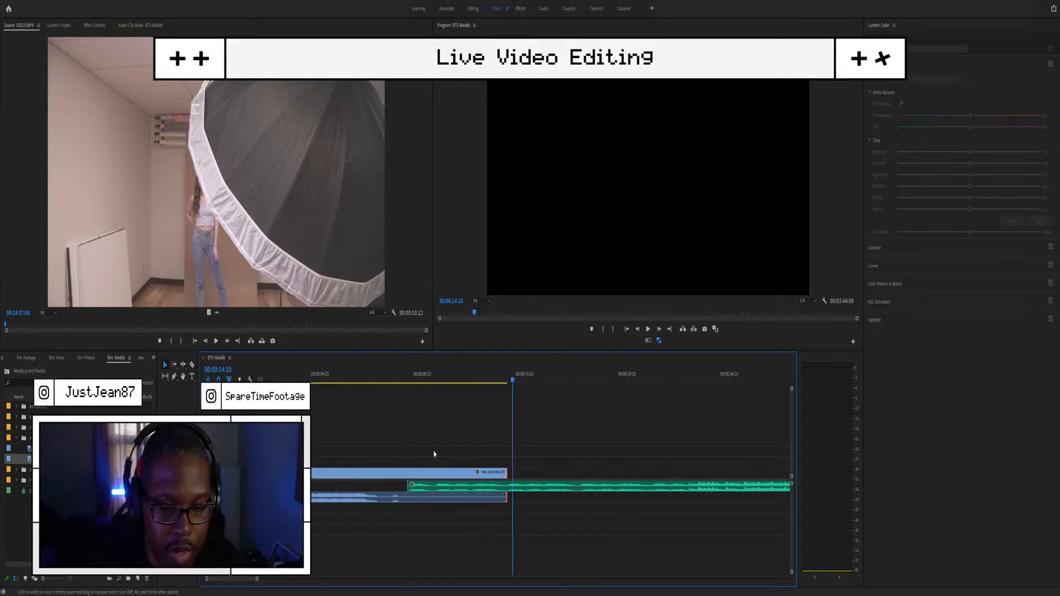
{"action": "scroll", "coordinate": [401, 454], "scroll_direction": "up", "scroll_amount": 1}
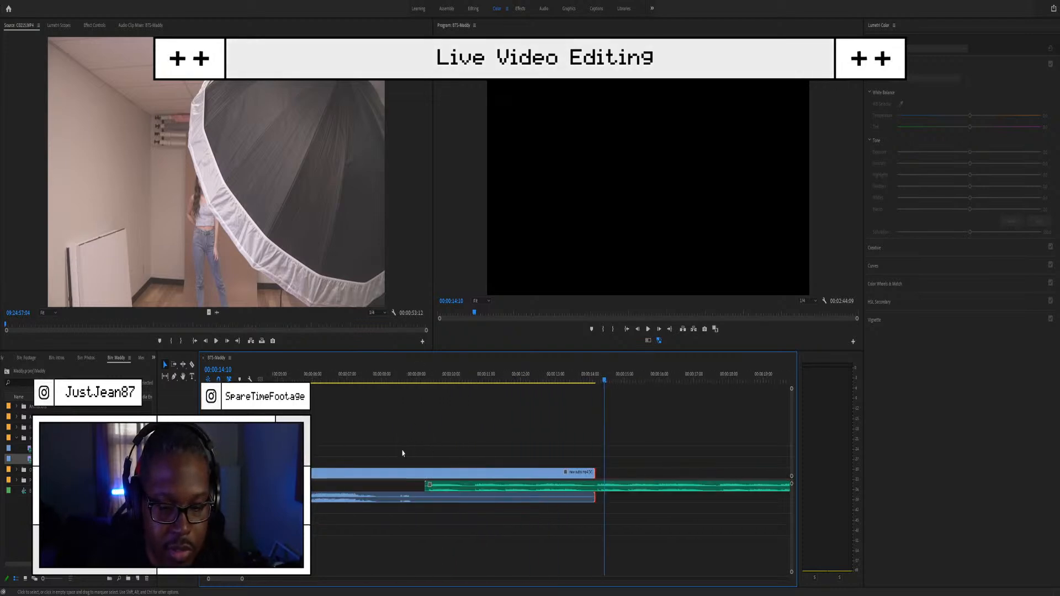
{"action": "left_click", "coordinate": [429, 499]}
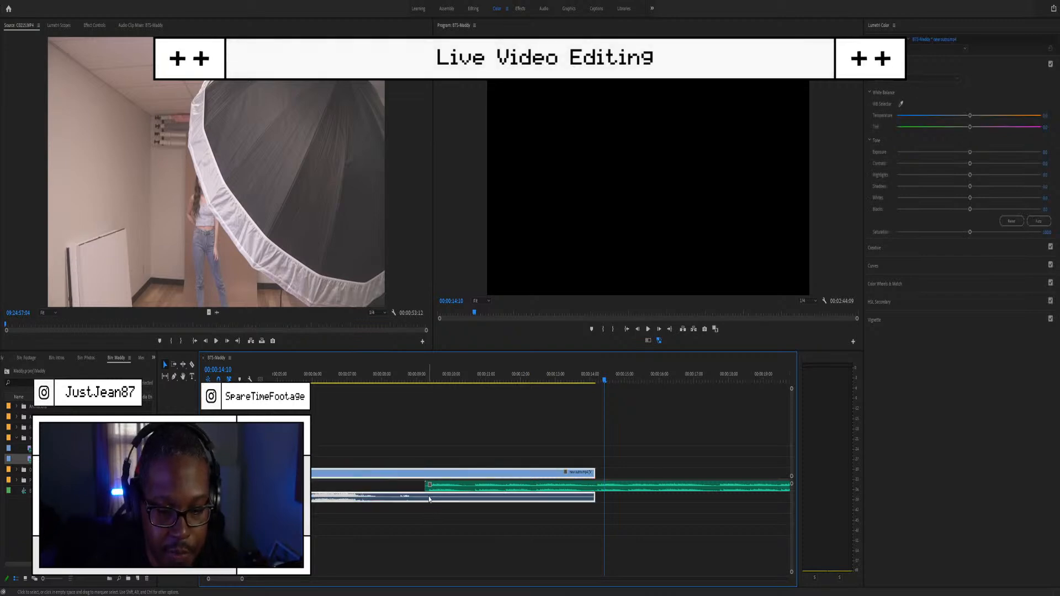
{"action": "left_click", "coordinate": [389, 515]}
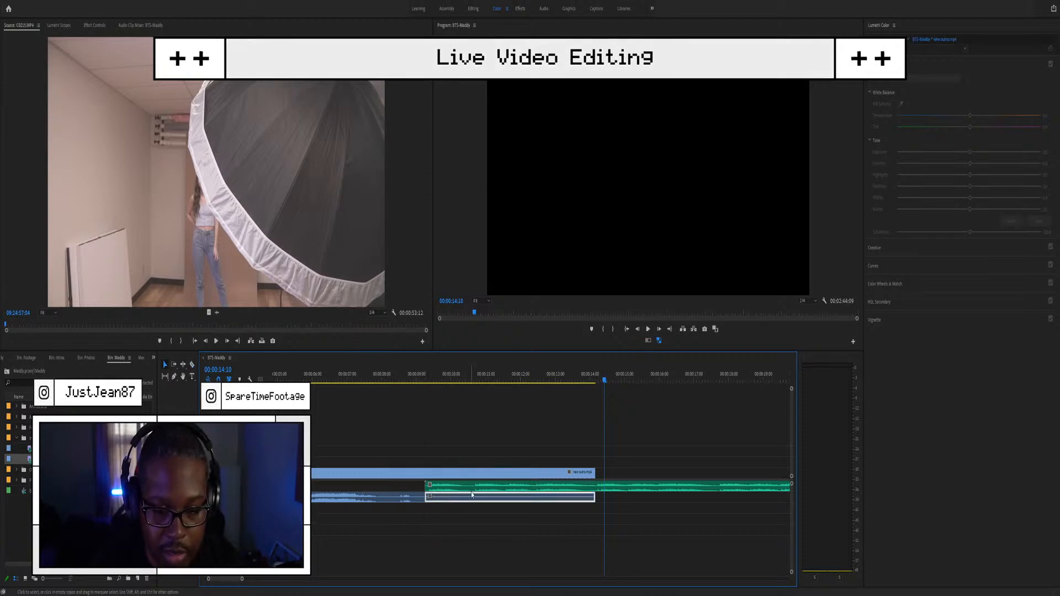
{"action": "key", "text": "Delete"}
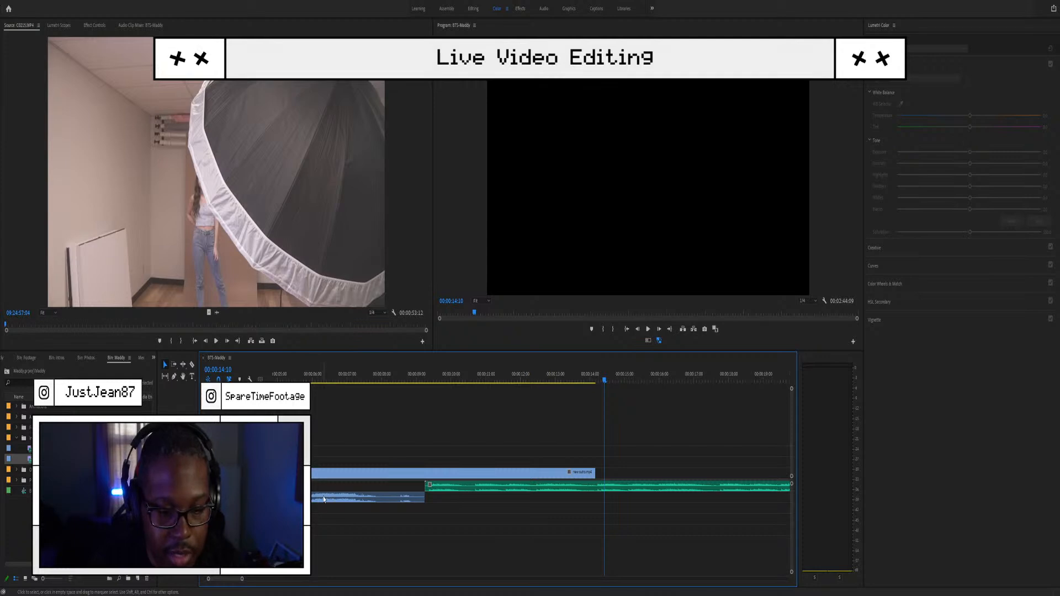
Step: Move the remaining intro audio onto the song's track and play back the end of the intro
{"action": "left_click_drag", "start_coordinate": [324, 479], "coordinate": [323, 480]}
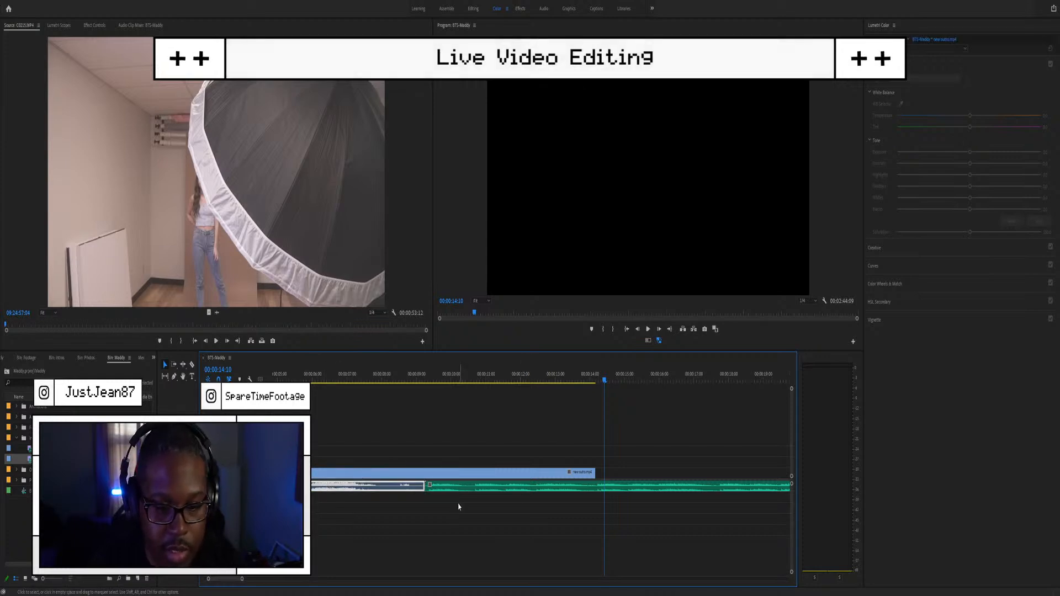
{"action": "scroll", "coordinate": [442, 488], "scroll_direction": "down", "scroll_amount": 2}
{"action": "scroll", "coordinate": [418, 466], "scroll_direction": "down", "scroll_amount": 3}
{"action": "scroll", "coordinate": [438, 474], "scroll_direction": "down", "scroll_amount": 2}
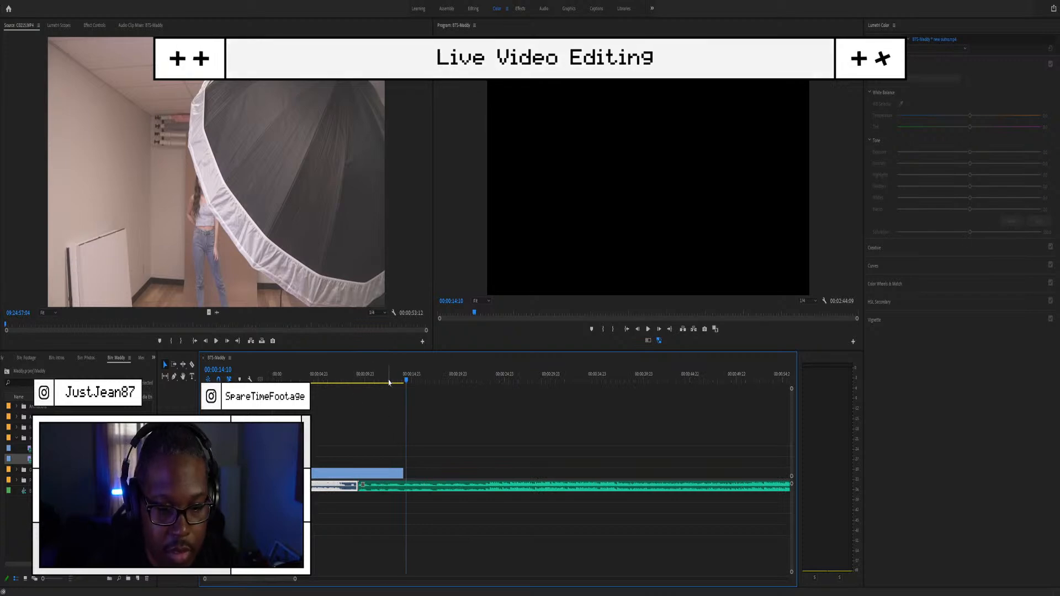
{"action": "left_click", "coordinate": [402, 383]}
{"action": "key", "text": "space"}
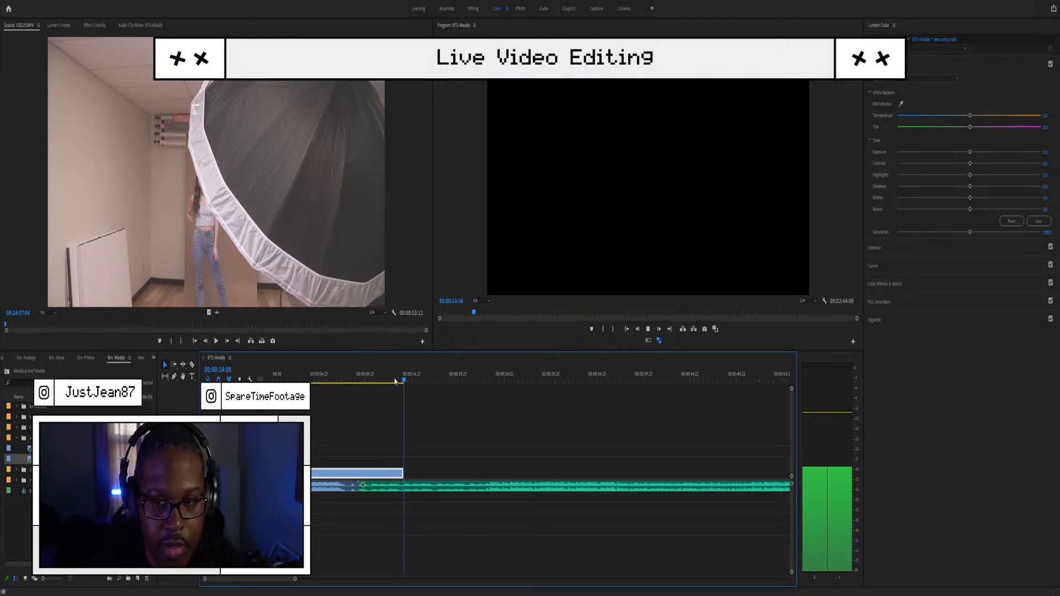
Step: Stop the sequence playback and skim the loaded source clip from the umbrella shot to the window shot
{"action": "key", "text": "space"}
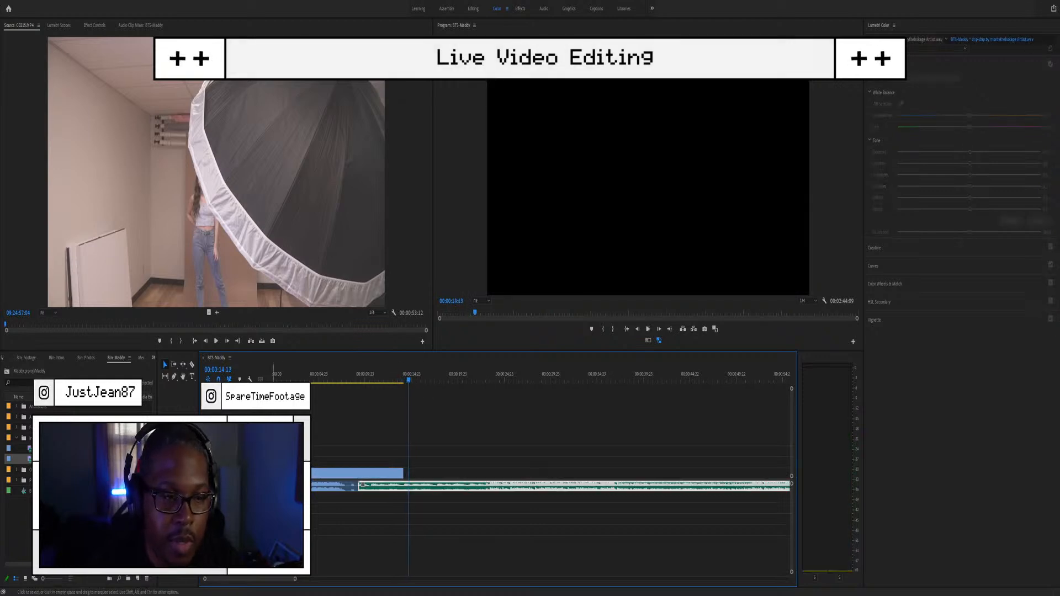
{"action": "left_click", "coordinate": [23, 331]}
{"action": "left_click_drag", "start_coordinate": [38, 328], "coordinate": [401, 319]}
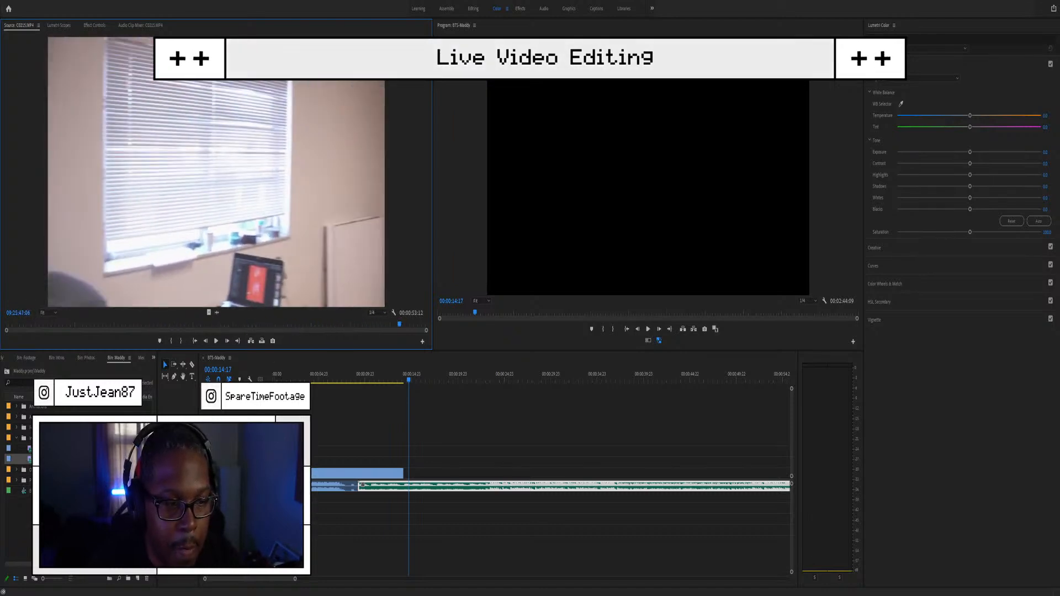
Step: Expand the footage folder in the project bin and open the clip that starts with the photographer crouching behind his camera
{"action": "left_click", "coordinate": [13, 437]}
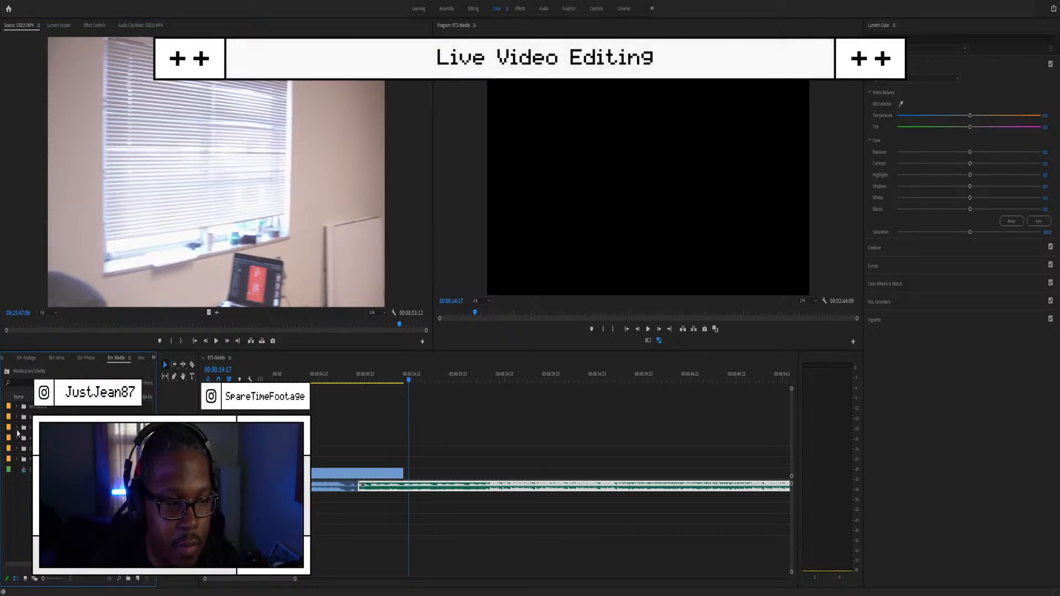
{"action": "double_click", "coordinate": [30, 437]}
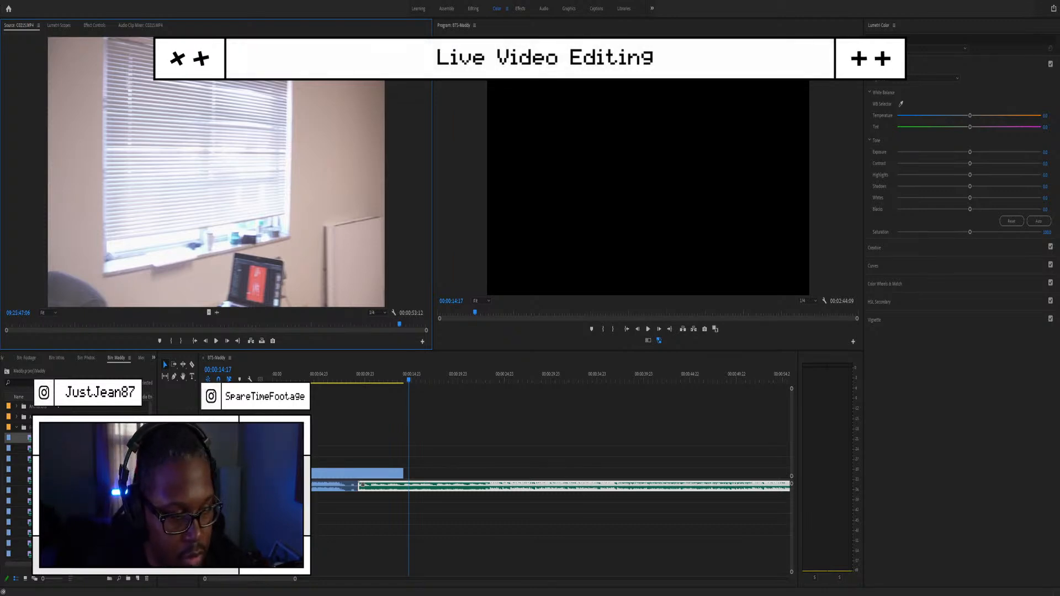
{"action": "scroll", "coordinate": [78, 480], "scroll_direction": "down", "scroll_amount": 2}
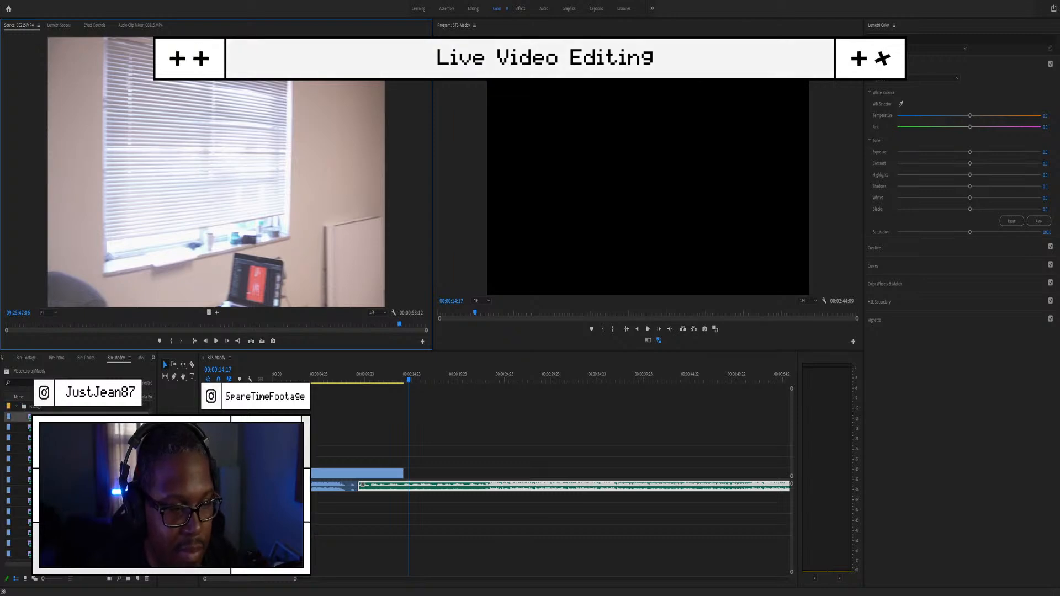
{"action": "double_click", "coordinate": [77, 427]}
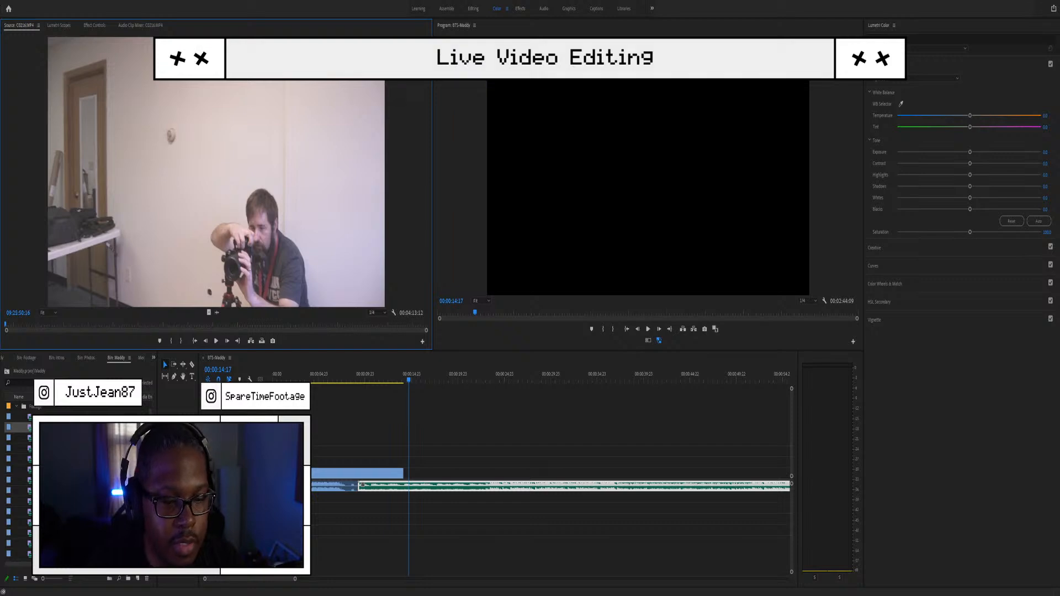
{"action": "scroll", "coordinate": [78, 480], "scroll_direction": "down", "scroll_amount": 2}
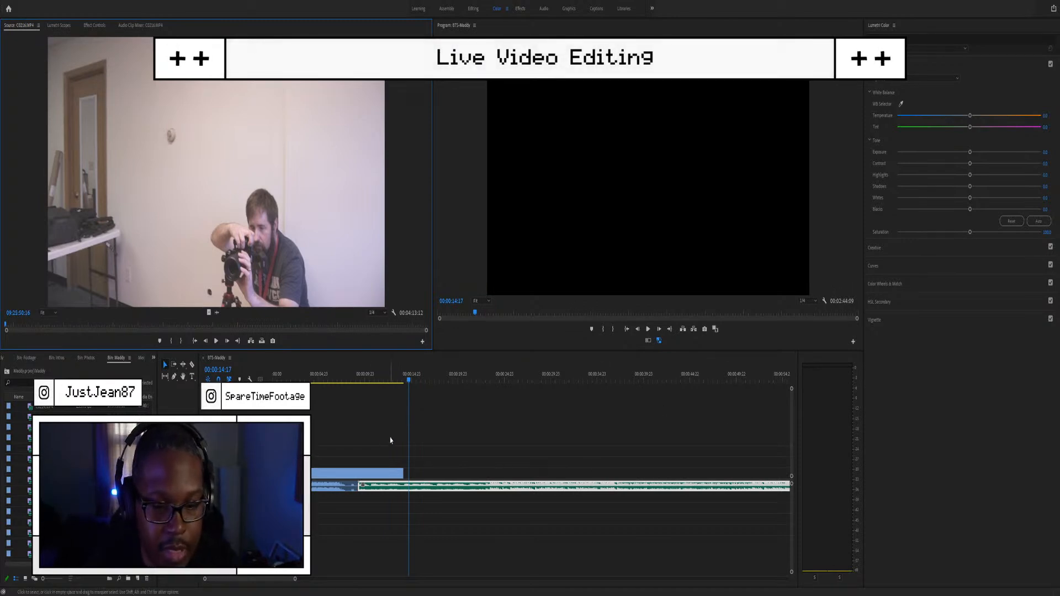
{"action": "scroll", "coordinate": [390, 440], "scroll_direction": "down", "scroll_amount": 3}
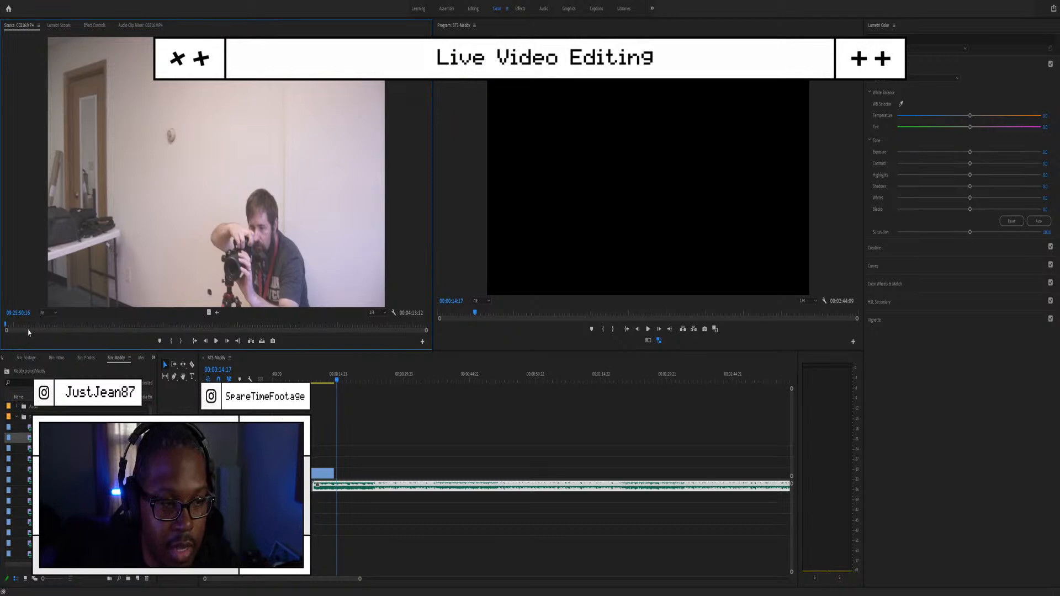
Step: Skim the model close-ups in the opened source clip, playing back short portions
{"action": "left_click_drag", "start_coordinate": [30, 327], "coordinate": [95, 327]}
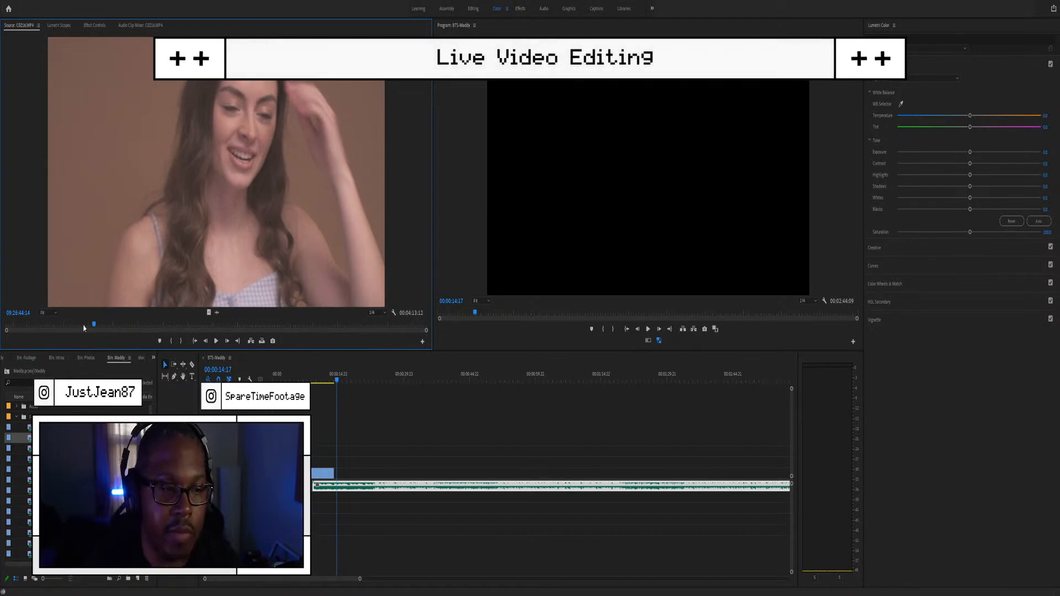
{"action": "left_click", "coordinate": [54, 330]}
{"action": "left_click_drag", "start_coordinate": [54, 331], "coordinate": [103, 325]}
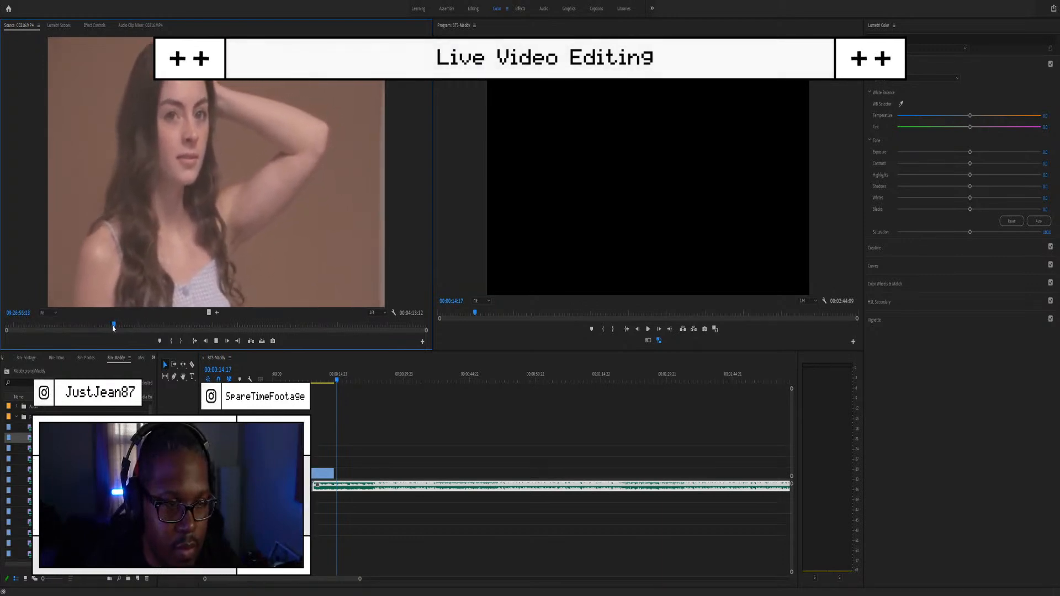
{"action": "left_click_drag", "start_coordinate": [112, 326], "coordinate": [134, 323]}
{"action": "key", "text": "space"}
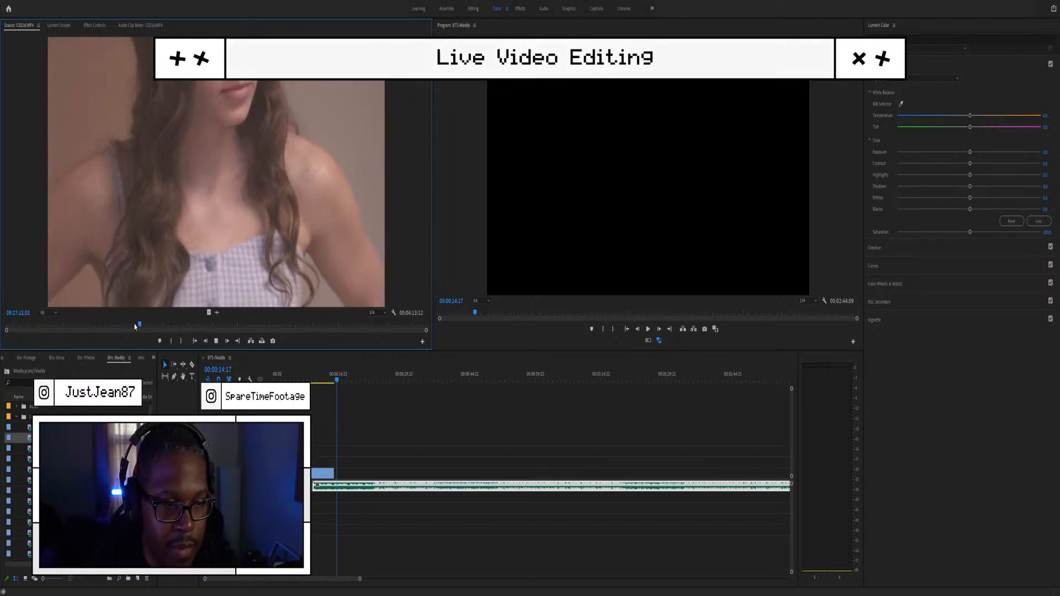
{"action": "left_click", "coordinate": [134, 326]}
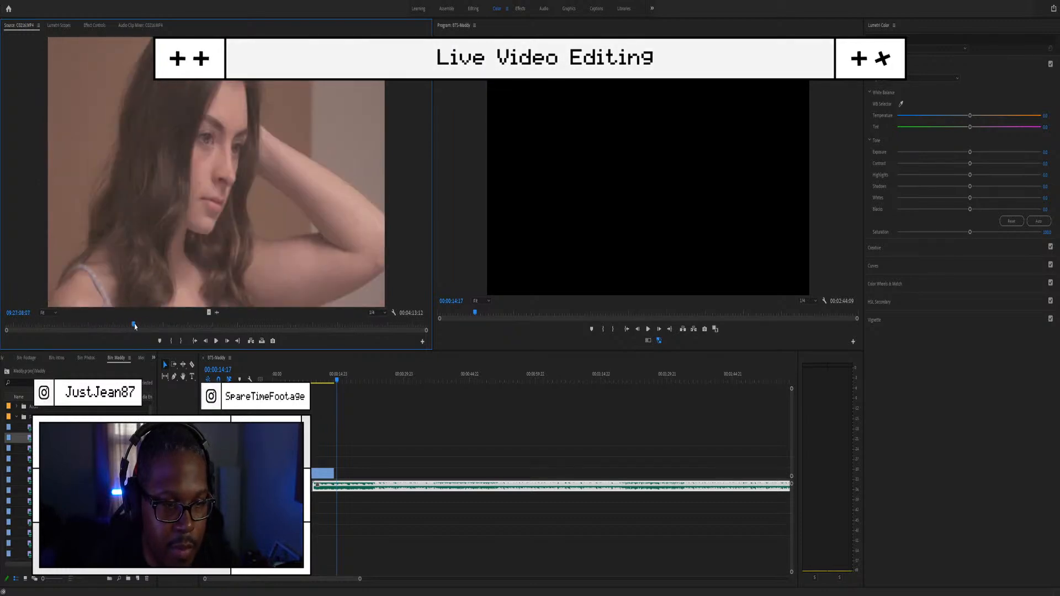
{"action": "left_click_drag", "start_coordinate": [134, 326], "coordinate": [292, 313]}
Step: Review the handheld camera shots of the photographer and skim the clip through to its end
{"action": "key", "text": "space"}
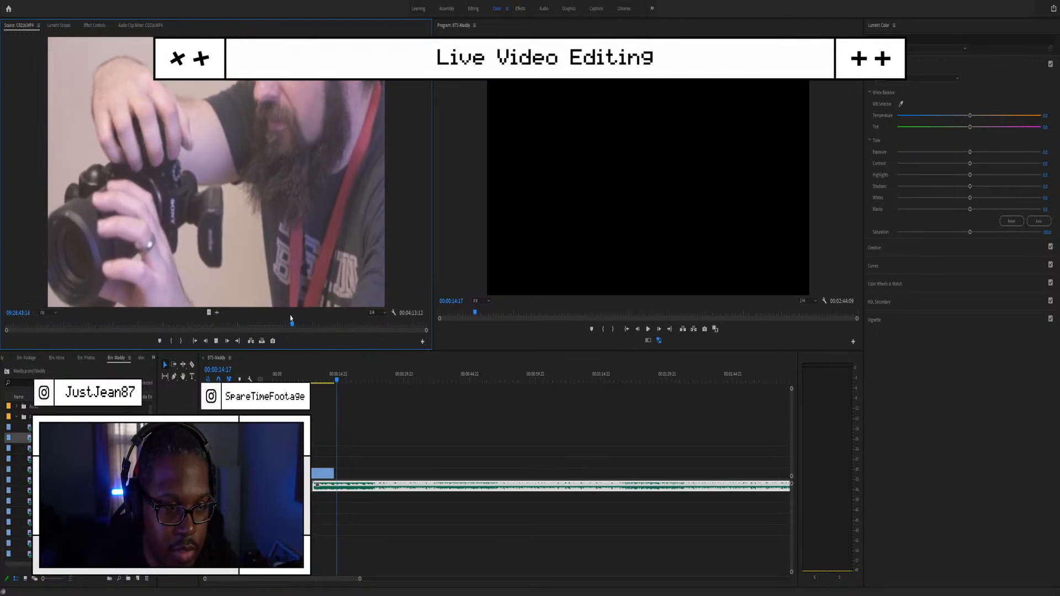
{"action": "left_click", "coordinate": [303, 326]}
{"action": "left_click_drag", "start_coordinate": [320, 326], "coordinate": [335, 326]}
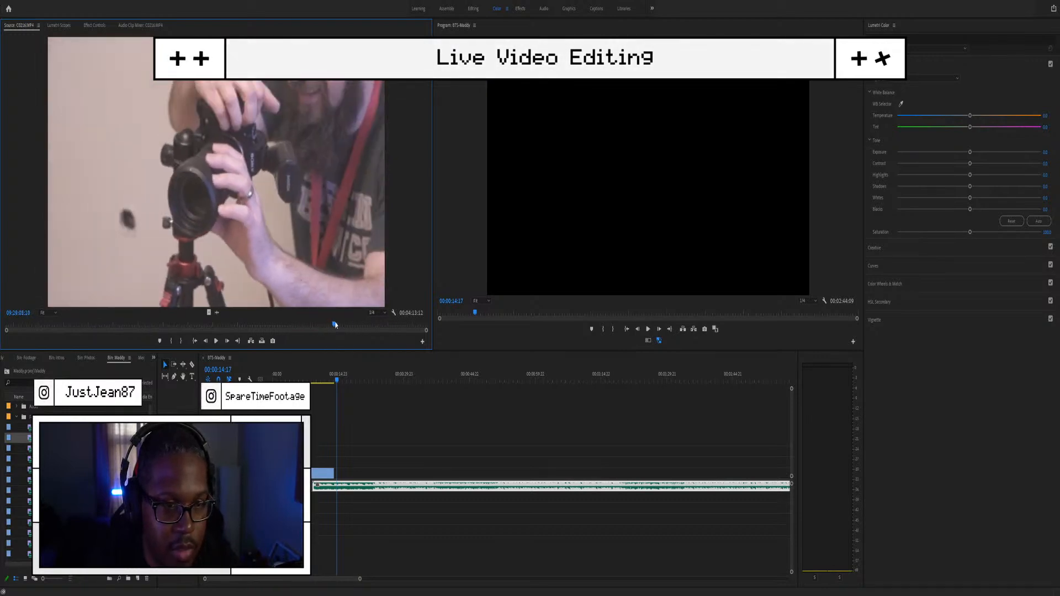
{"action": "key", "text": "space"}
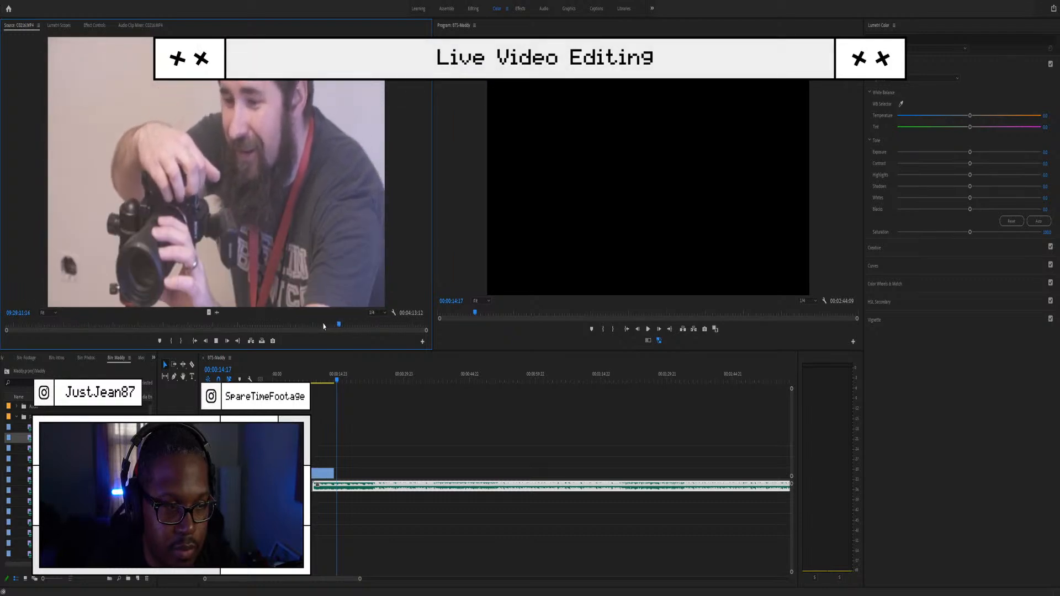
{"action": "left_click", "coordinate": [358, 324]}
{"action": "left_click_drag", "start_coordinate": [359, 324], "coordinate": [437, 340]}
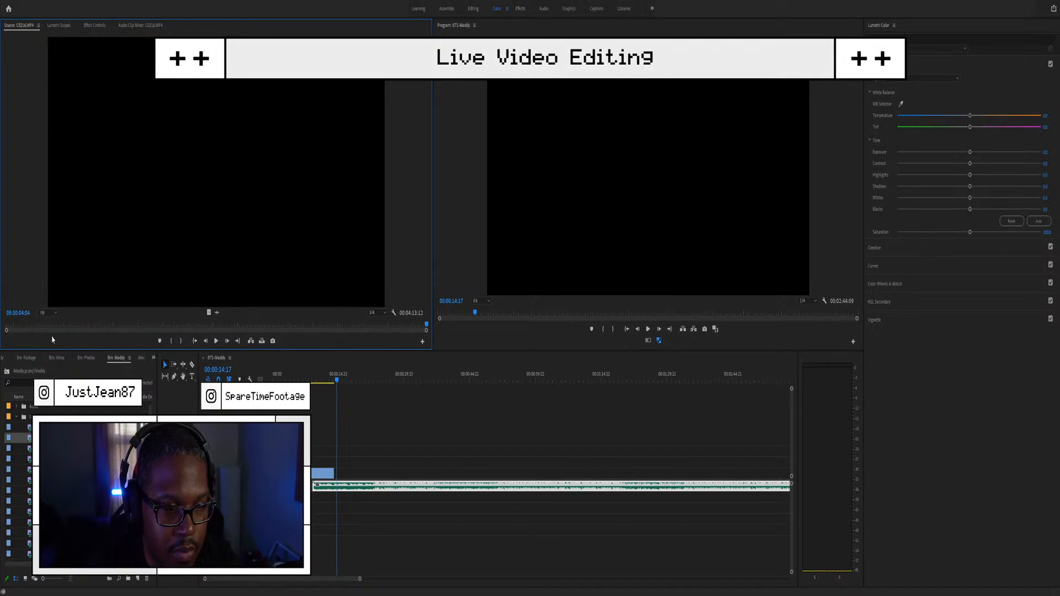
Step: Open the next footage clip and skim the photographer's tripod shots to near the end
{"action": "double_click", "coordinate": [29, 430]}
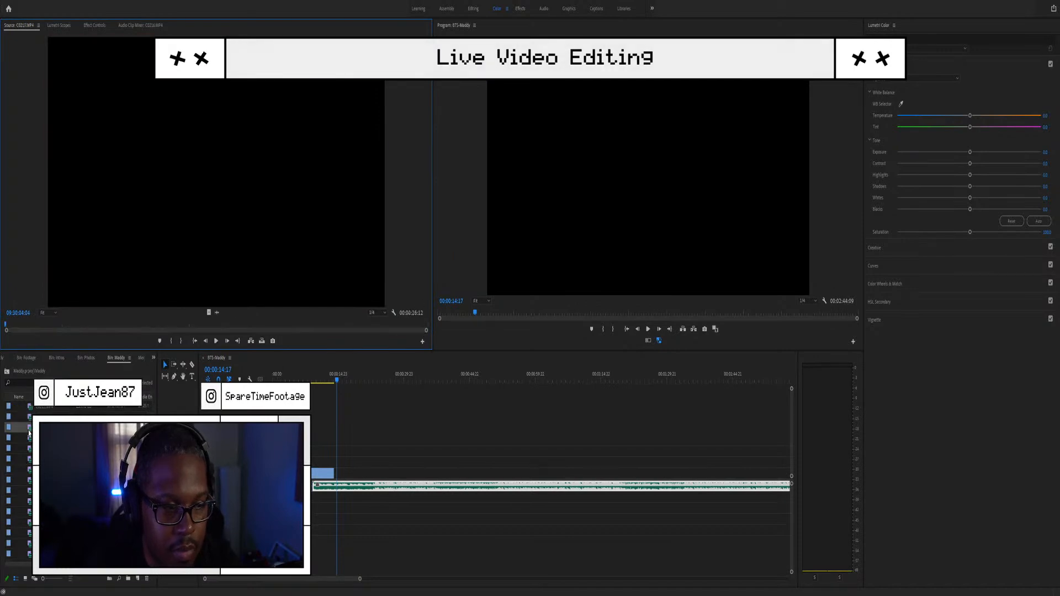
{"action": "left_click_drag", "start_coordinate": [23, 333], "coordinate": [124, 325]}
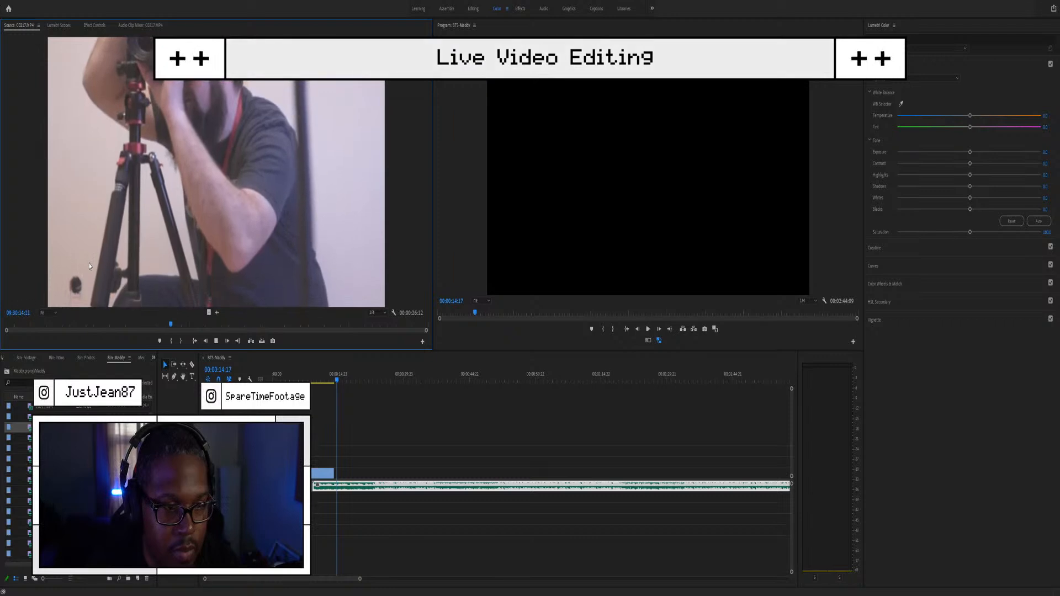
{"action": "left_click_drag", "start_coordinate": [196, 322], "coordinate": [386, 324]}
Step: Switch to the separate footage bin, reopen the already reviewed clips and skim the tripod clip again
{"action": "left_click", "coordinate": [141, 358]}
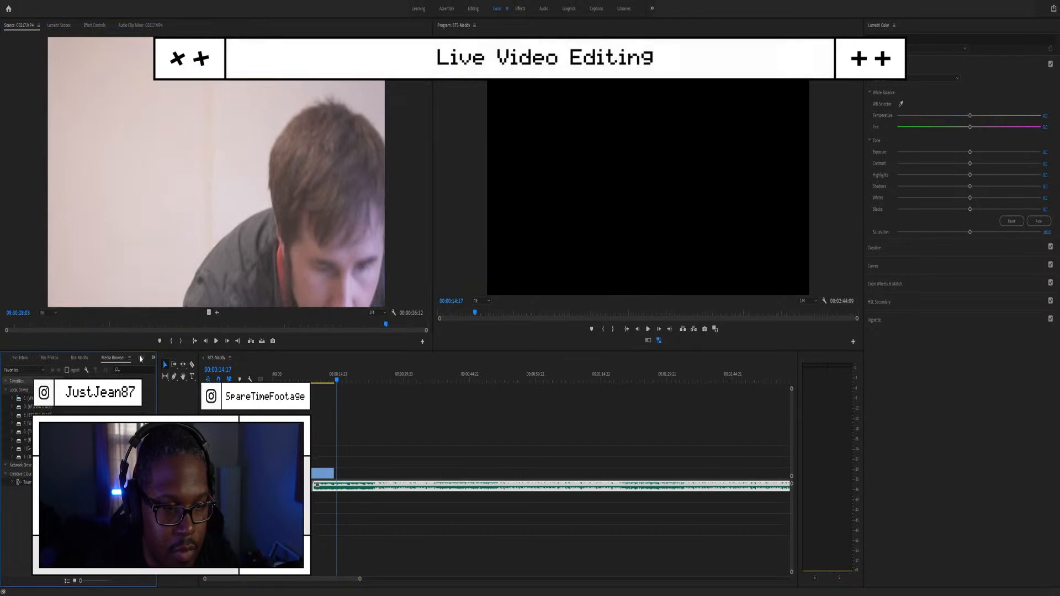
{"action": "left_click", "coordinate": [47, 358]}
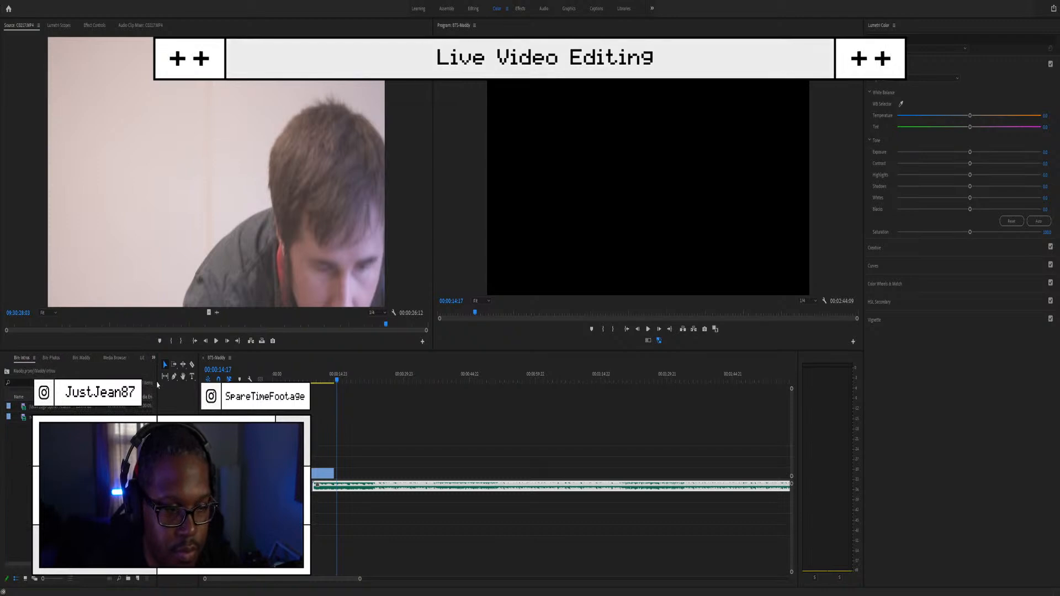
{"action": "double_click", "coordinate": [33, 408]}
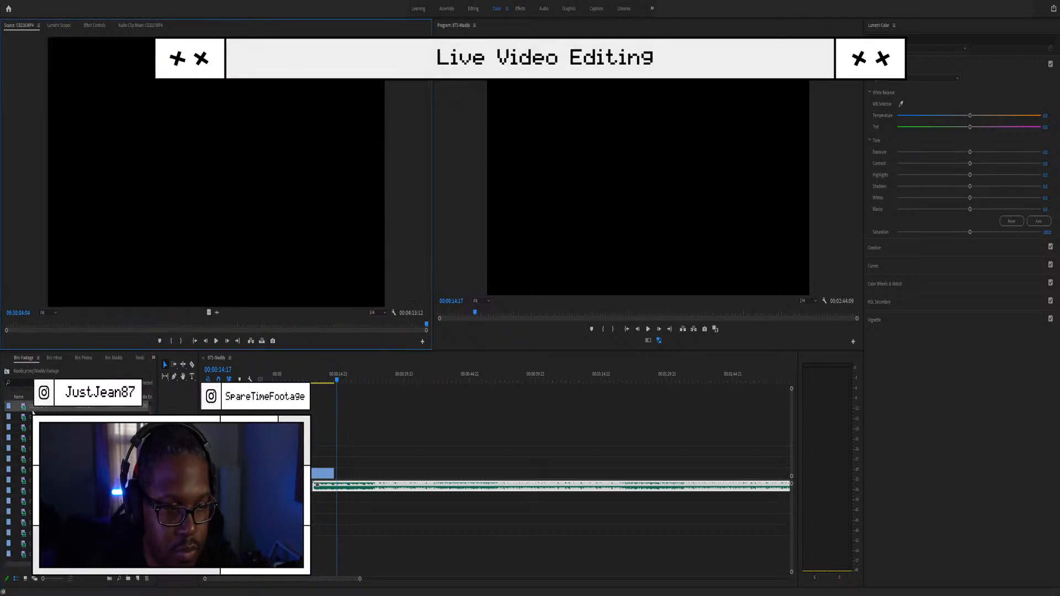
{"action": "double_click", "coordinate": [25, 418]}
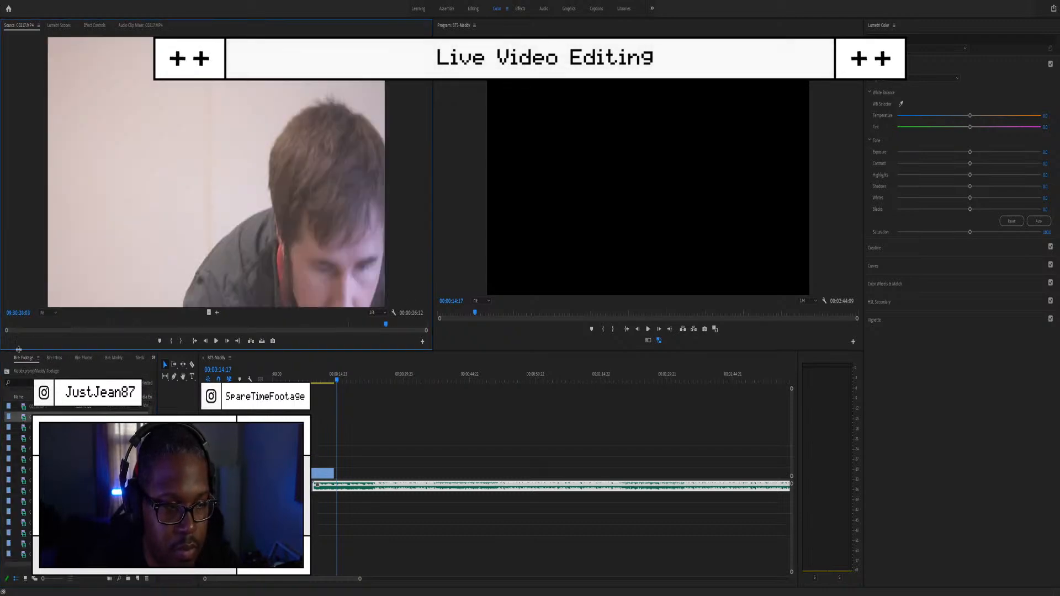
{"action": "left_click_drag", "start_coordinate": [12, 327], "coordinate": [146, 325]}
Step: Open the next two clips in the footage bin and preview the model's movements and poses
{"action": "double_click", "coordinate": [23, 426]}
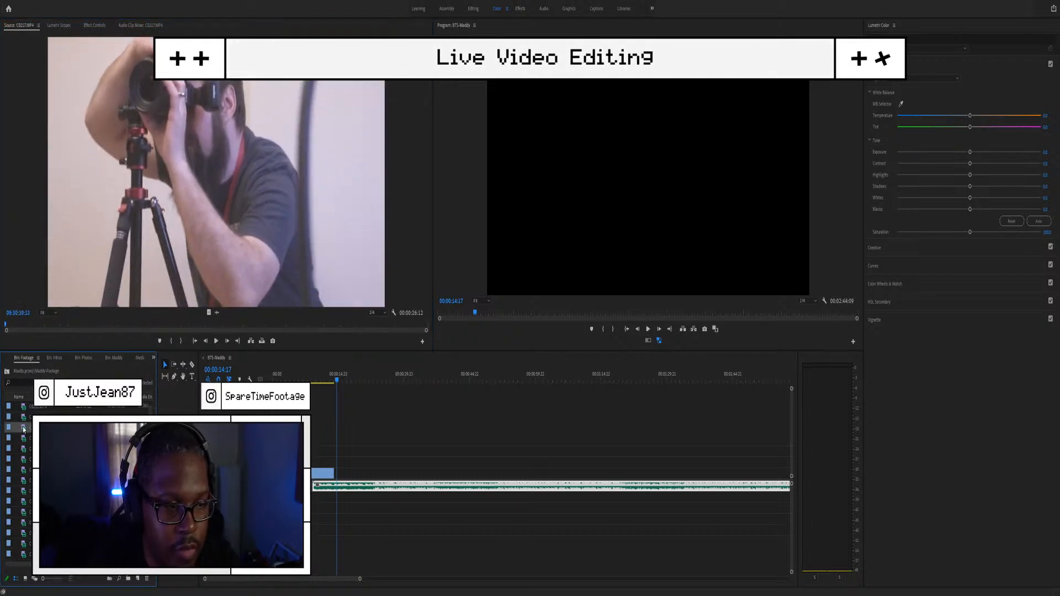
{"action": "left_click_drag", "start_coordinate": [14, 324], "coordinate": [241, 305]}
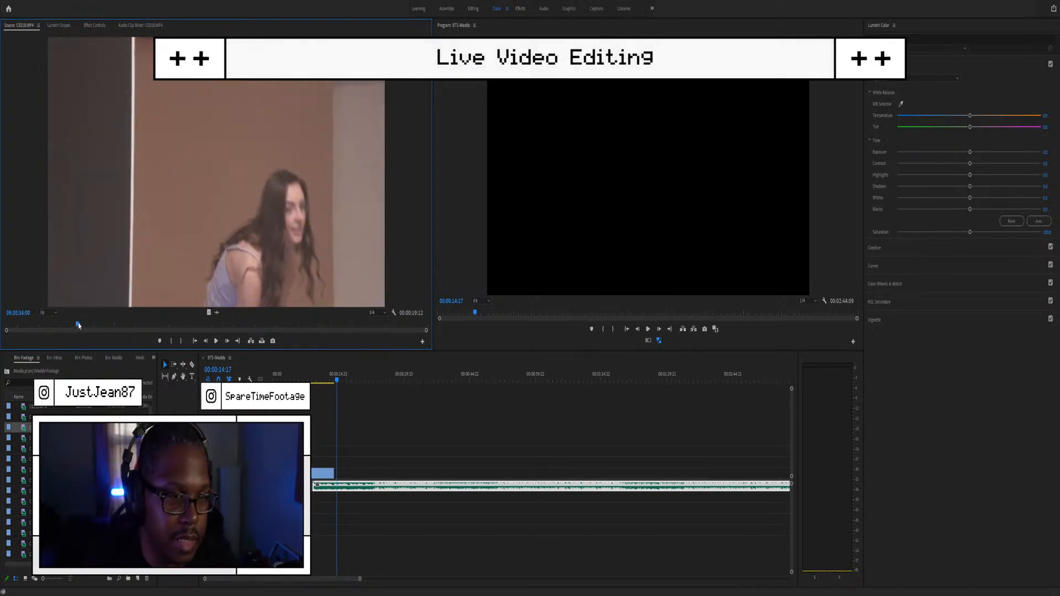
{"action": "left_click_drag", "start_coordinate": [330, 312], "coordinate": [398, 305]}
{"action": "double_click", "coordinate": [27, 438]}
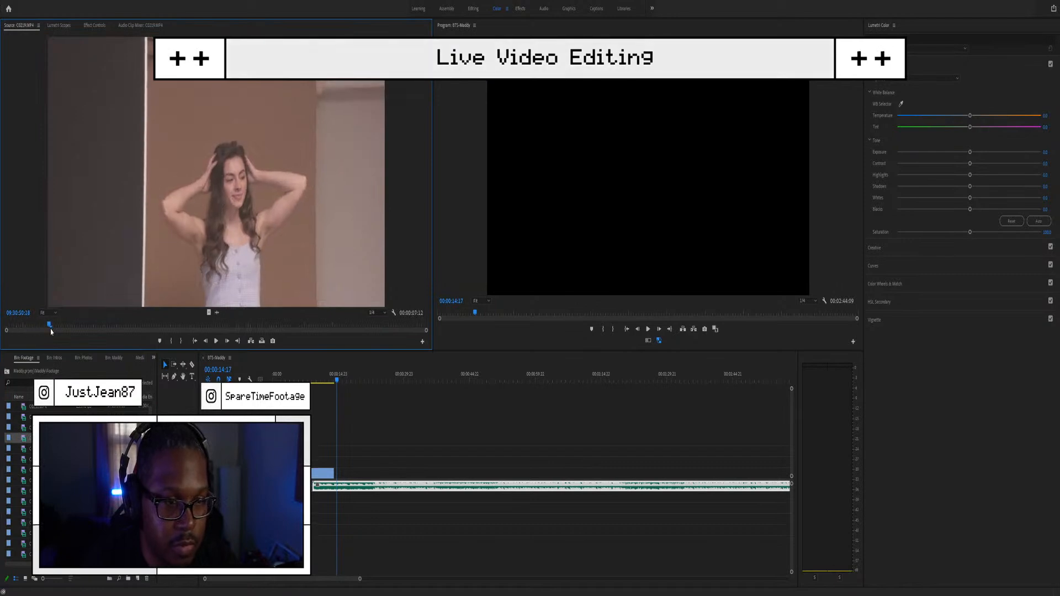
{"action": "key", "text": "space"}
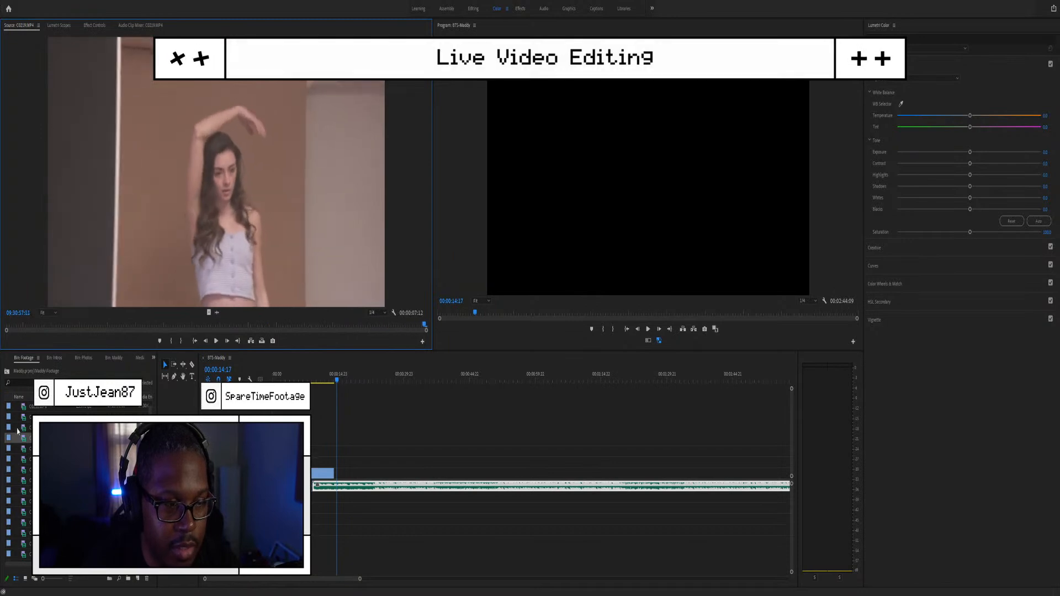
Step: Open the following clip, which starts with the model's arm over her head, and preview its opening
{"action": "double_click", "coordinate": [23, 448]}
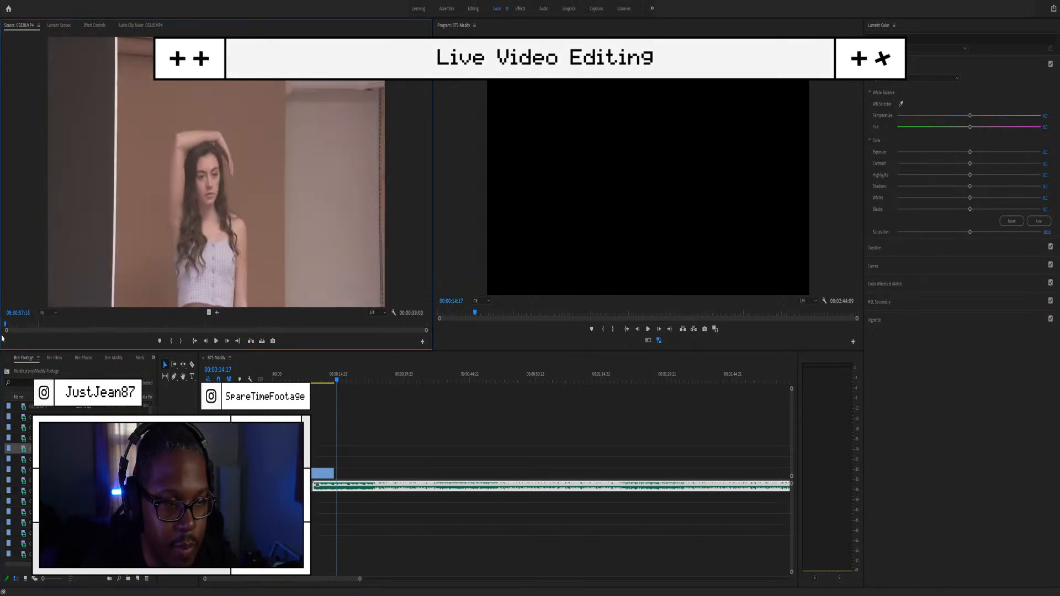
{"action": "left_click_drag", "start_coordinate": [5, 330], "coordinate": [22, 291]}
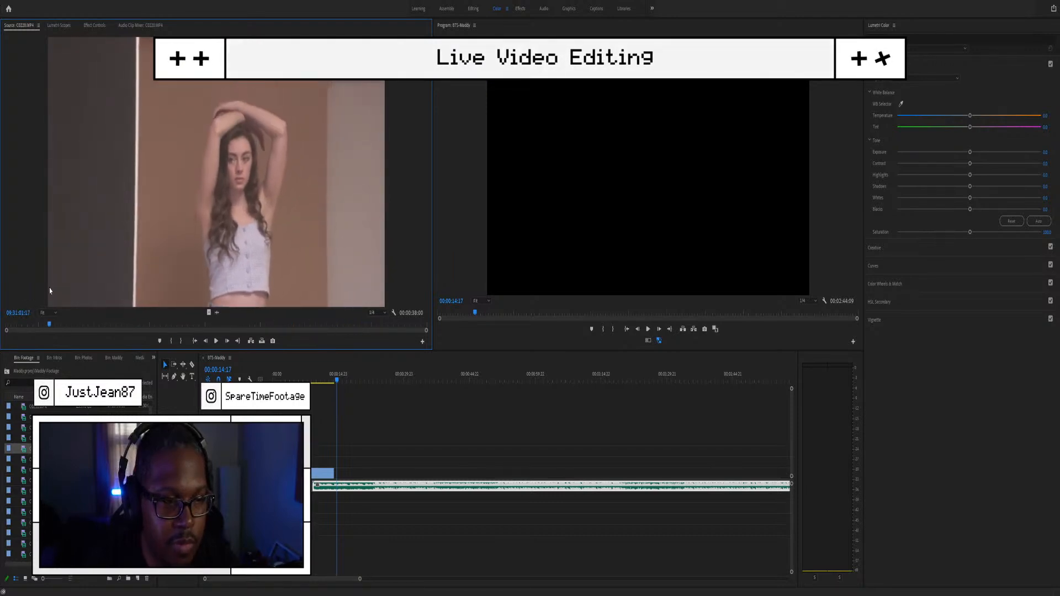
{"action": "key", "text": "space"}
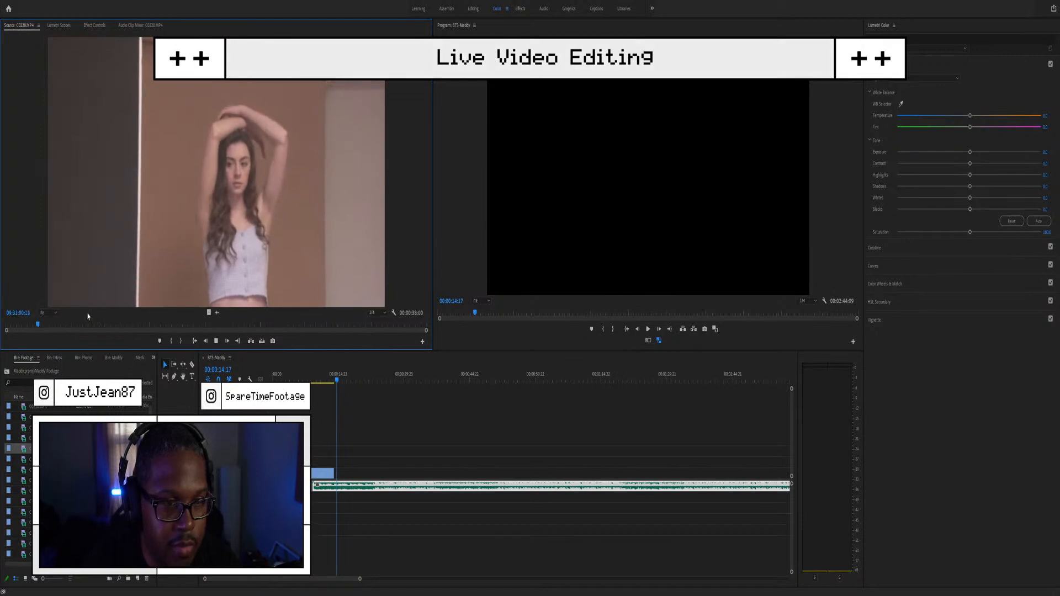
Step: Open the next clip in the footage bin, play it and skim back through the model's raised-arm poses
{"action": "double_click", "coordinate": [24, 462]}
{"action": "key", "text": "space"}
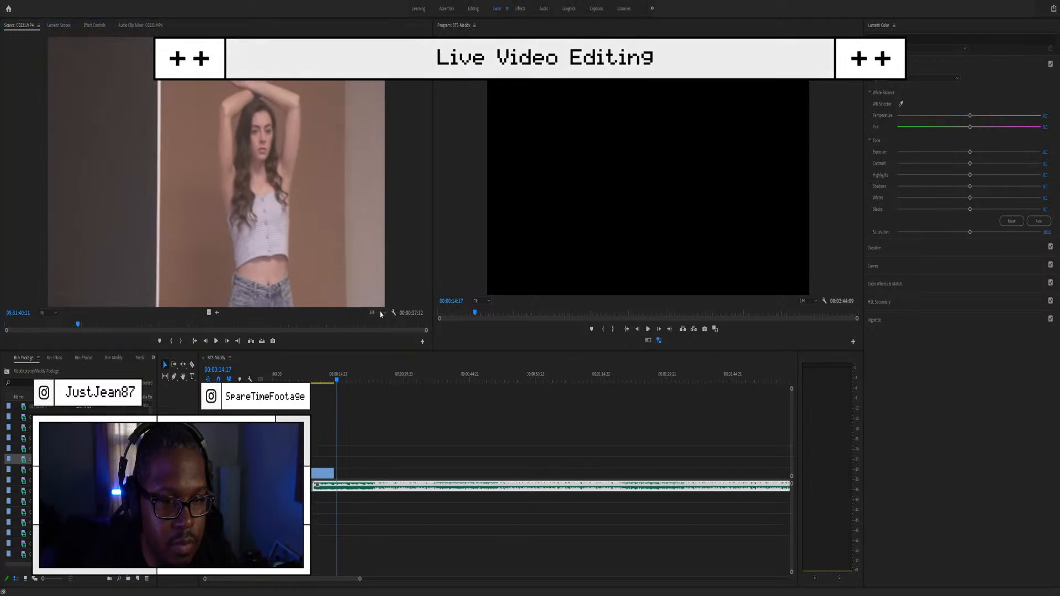
{"action": "key", "text": "space"}
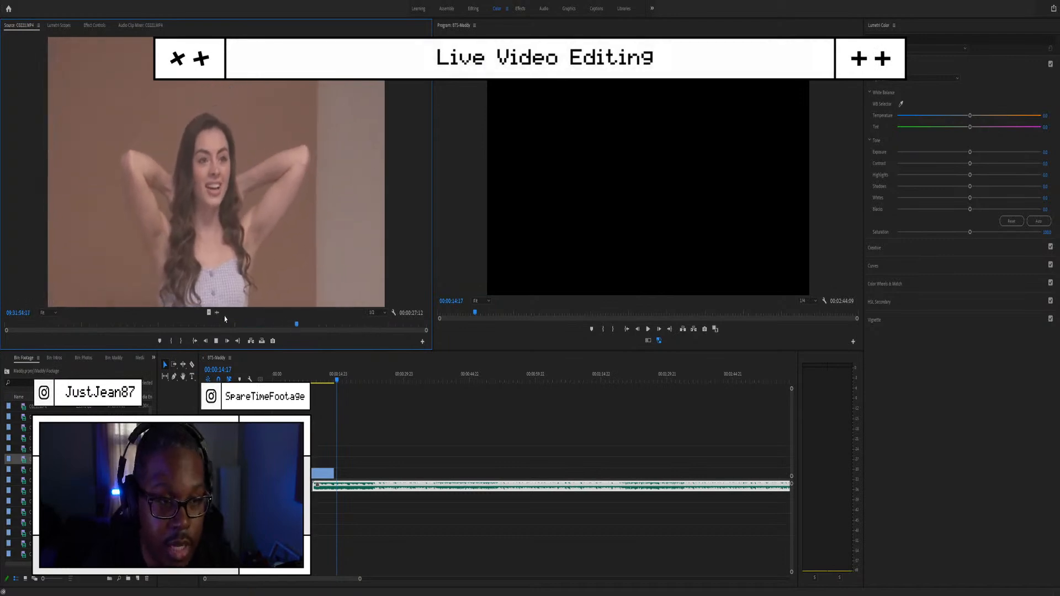
{"action": "key", "text": "space"}
{"action": "left_click_drag", "start_coordinate": [22, 326], "coordinate": [179, 325]}
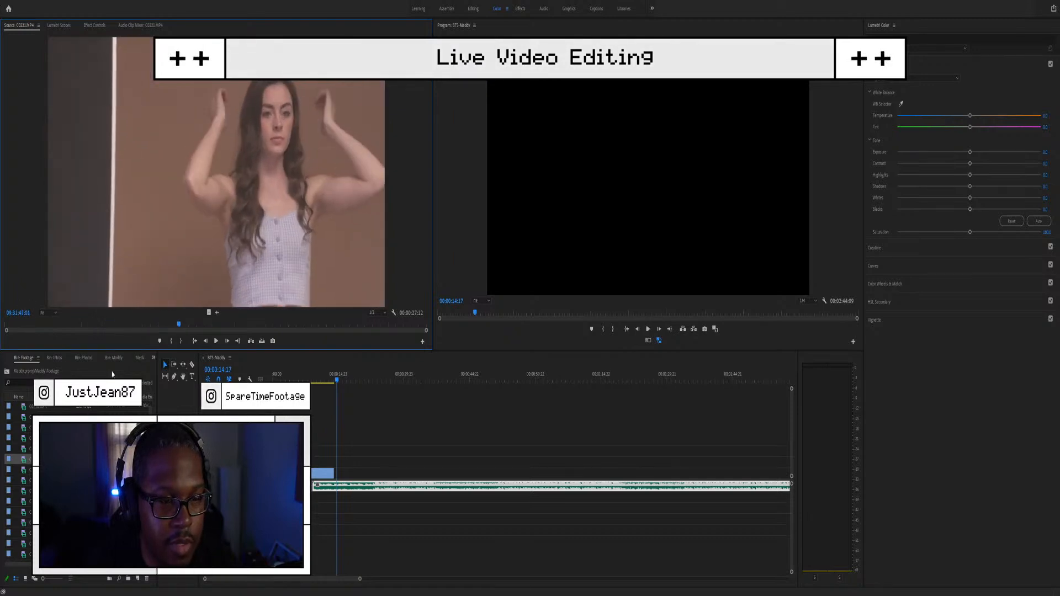
Step: Open another model clip, play it and return to the pose with both hands behind her head
{"action": "double_click", "coordinate": [22, 450]}
{"action": "left_click_drag", "start_coordinate": [17, 327], "coordinate": [95, 327]}
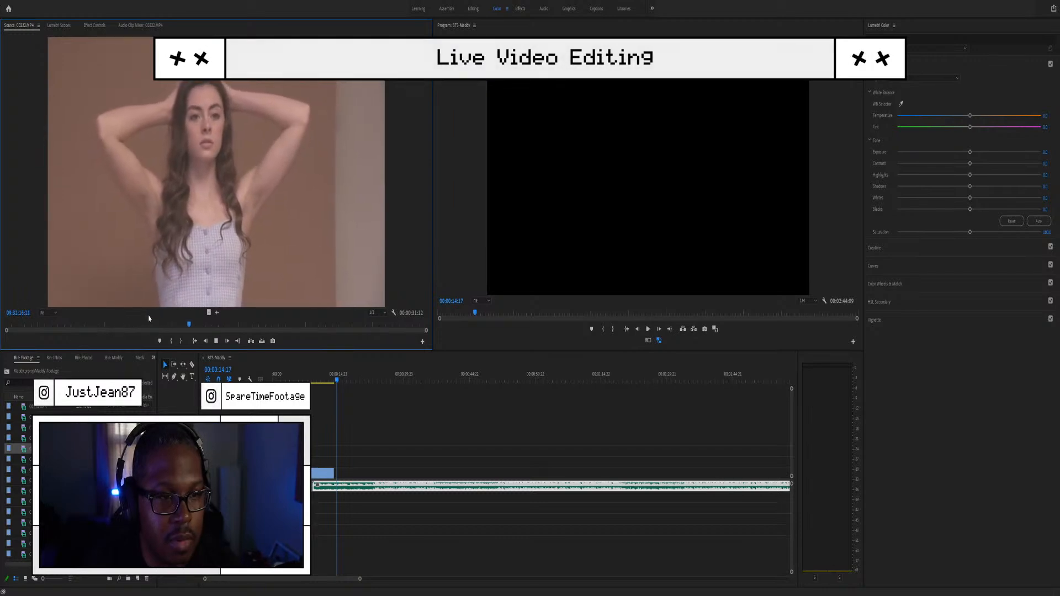
{"action": "key", "text": "space"}
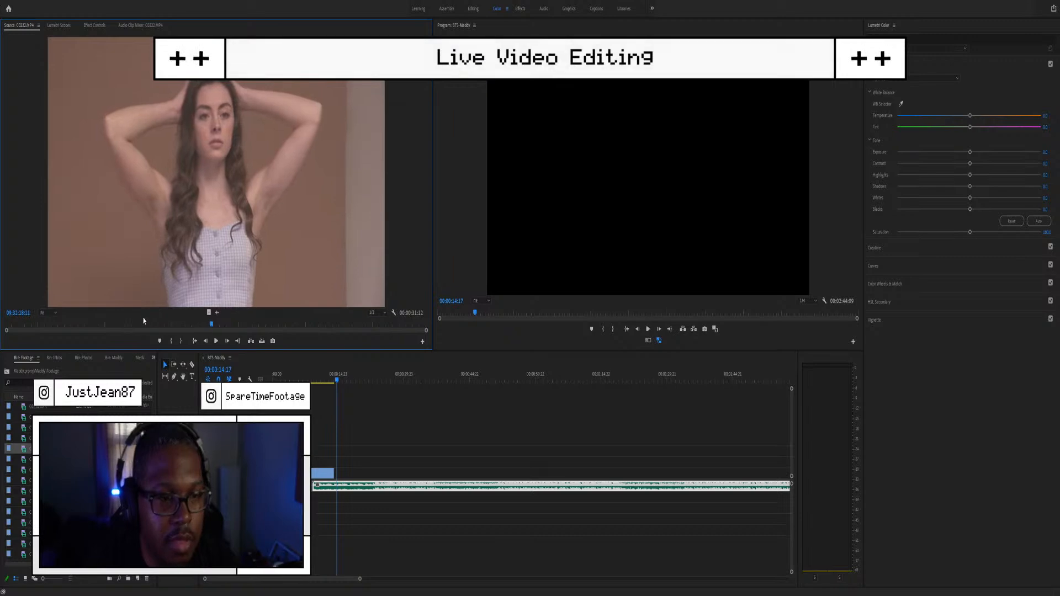
{"action": "left_click", "coordinate": [163, 324]}
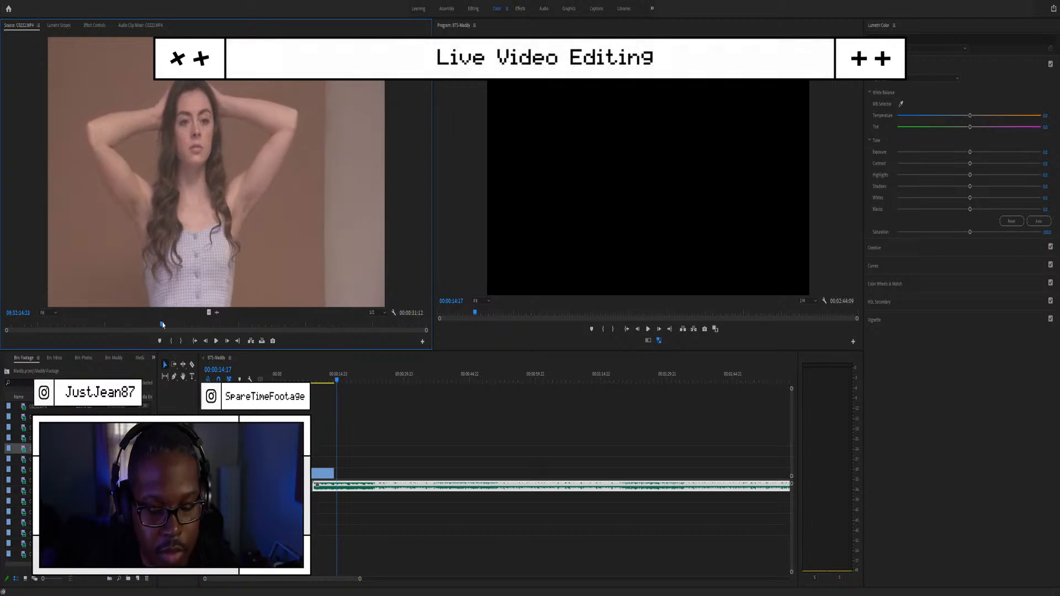
Step: Mark a short range of the hands-behind-head pose in the source clip and place it on the timeline after the logo intro
{"action": "key", "text": "i"}
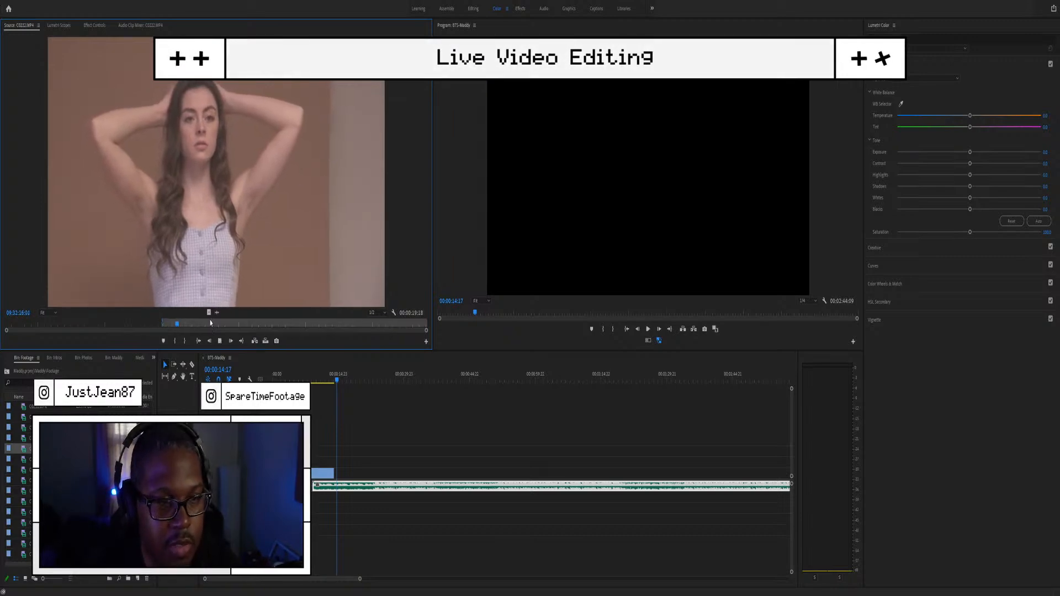
{"action": "key", "text": "o"}
{"action": "key", "text": "space"}
{"action": "key", "text": "space"}
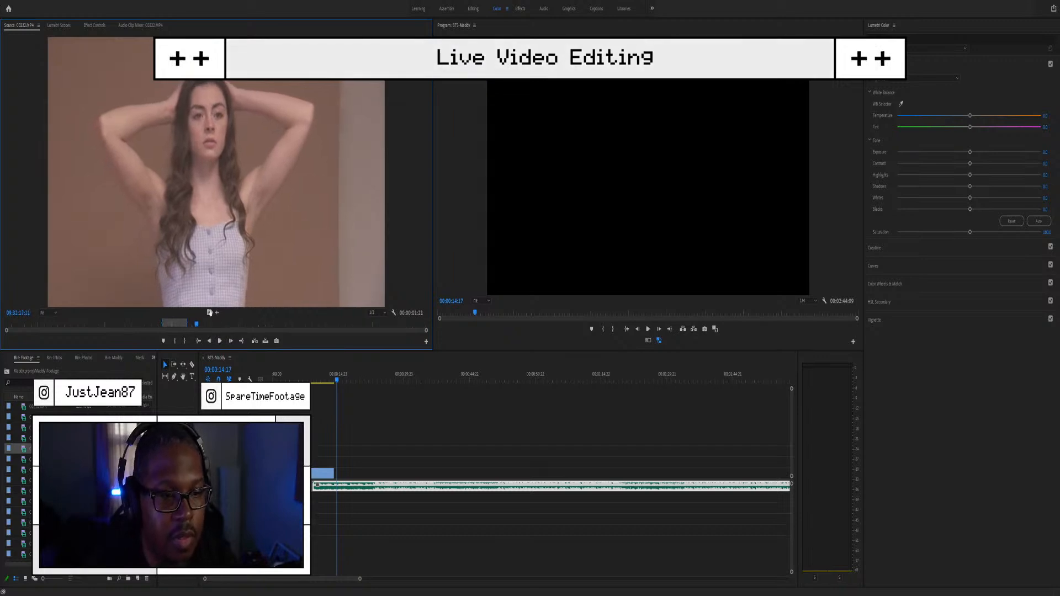
{"action": "left_click_drag", "start_coordinate": [332, 486], "coordinate": [342, 478]}
Step: Scale the new model clip to fill the frame and move it flush against the end of the logo intro
{"action": "scroll", "coordinate": [362, 458], "scroll_direction": "up", "scroll_amount": 3}
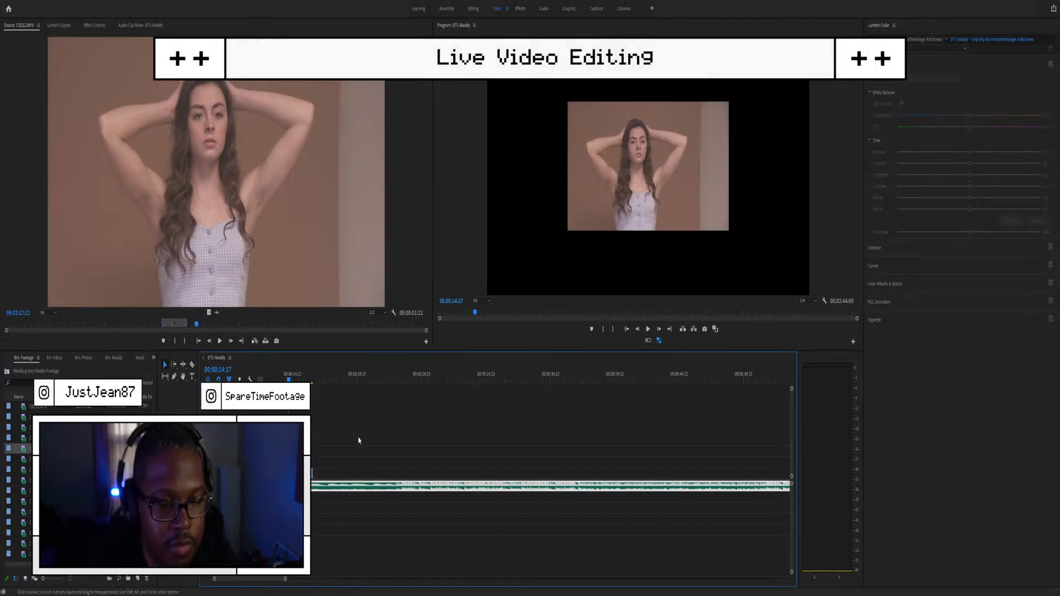
{"action": "scroll", "coordinate": [357, 450], "scroll_direction": "up", "scroll_amount": 3}
{"action": "scroll", "coordinate": [319, 484], "scroll_direction": "up", "scroll_amount": 4}
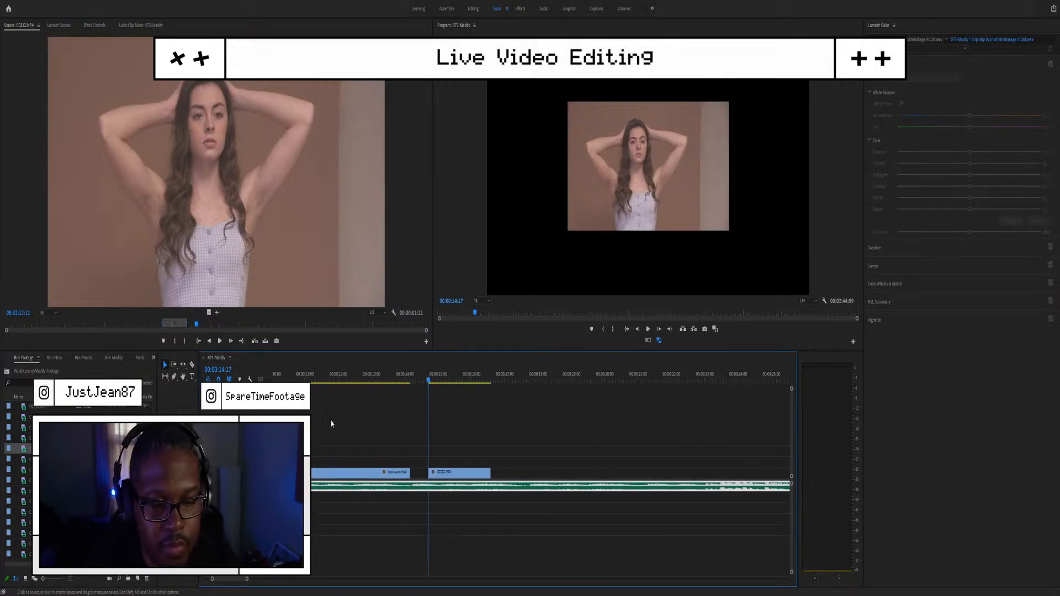
{"action": "left_click", "coordinate": [441, 473]}
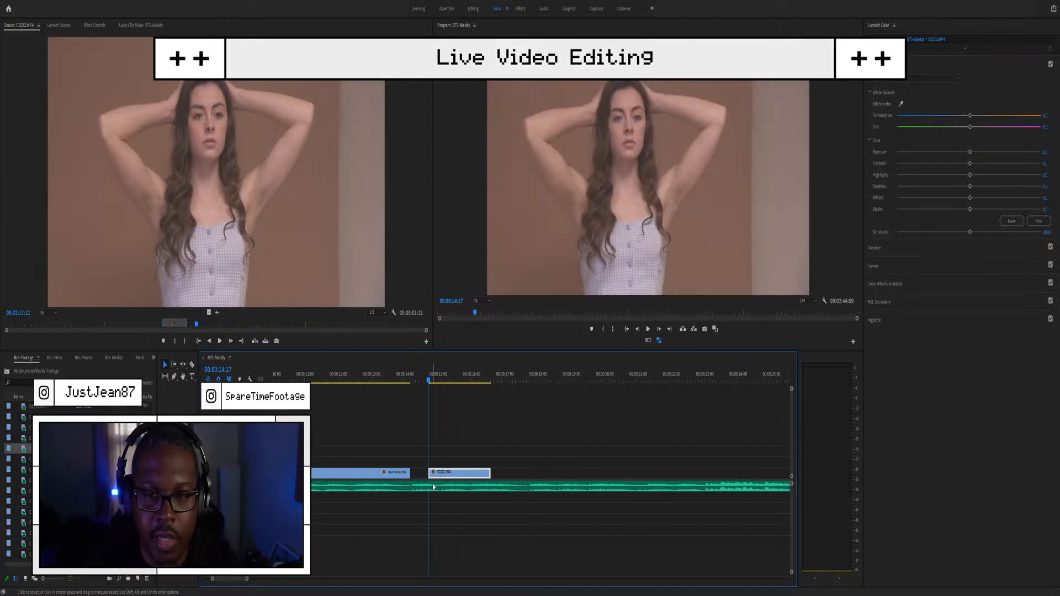
{"action": "left_click_drag", "start_coordinate": [440, 475], "coordinate": [425, 478]}
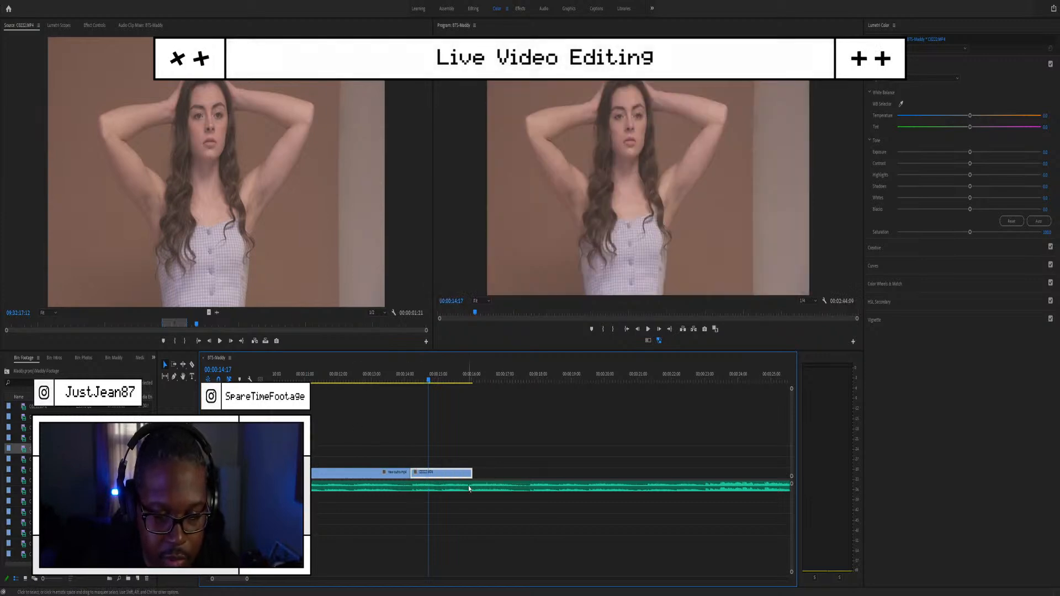
Step: Play the cut from the logo intro against the music and extend the model clip's end to about 00:00:17:16
{"action": "scroll", "coordinate": [485, 495], "scroll_direction": "down", "scroll_amount": 2}
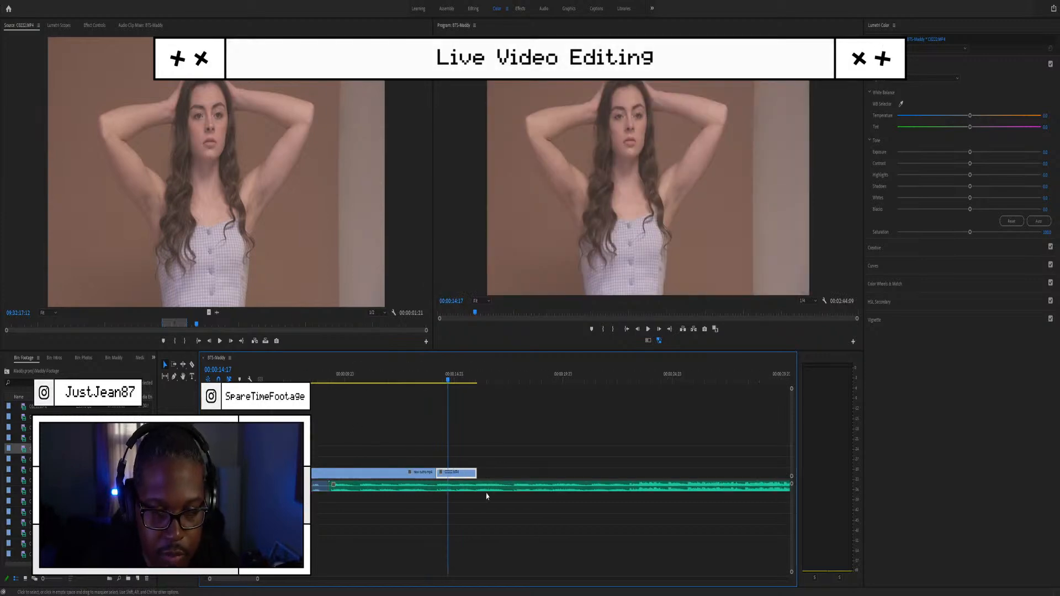
{"action": "left_click", "coordinate": [412, 379]}
{"action": "key", "text": "space"}
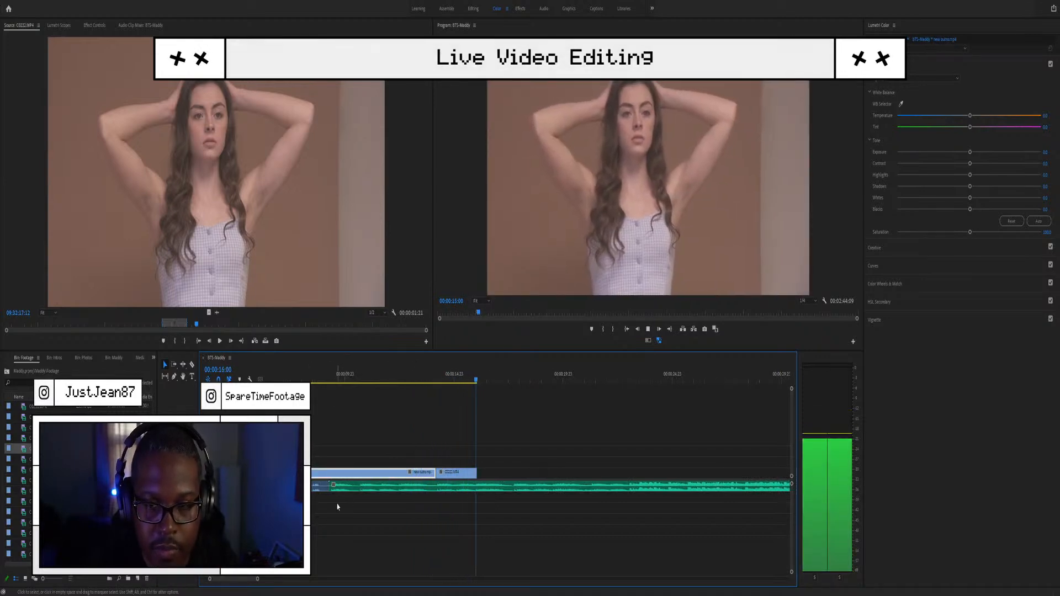
{"action": "key", "text": "space"}
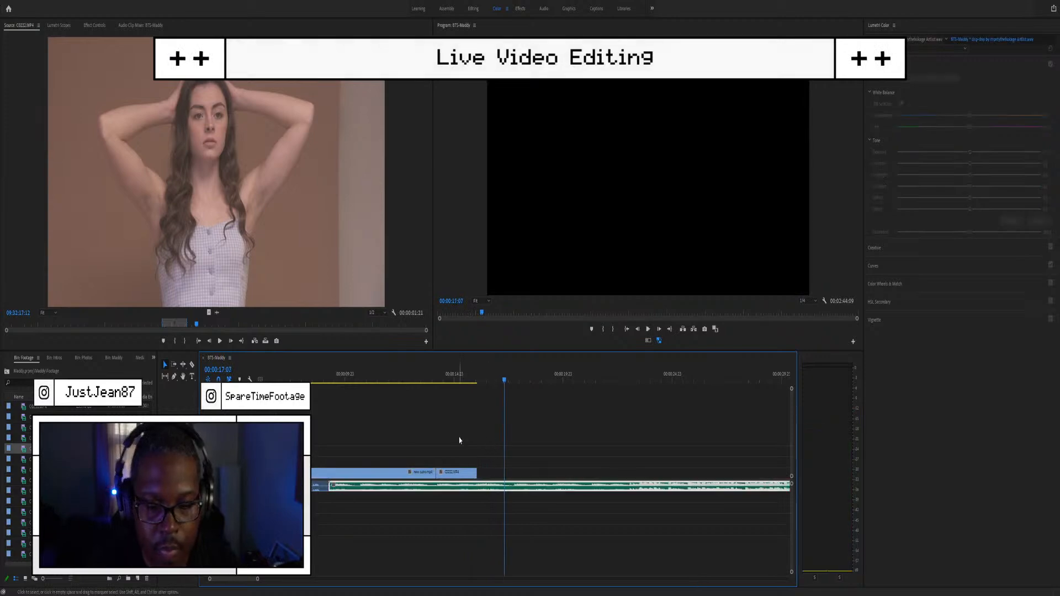
{"action": "key", "text": "space"}
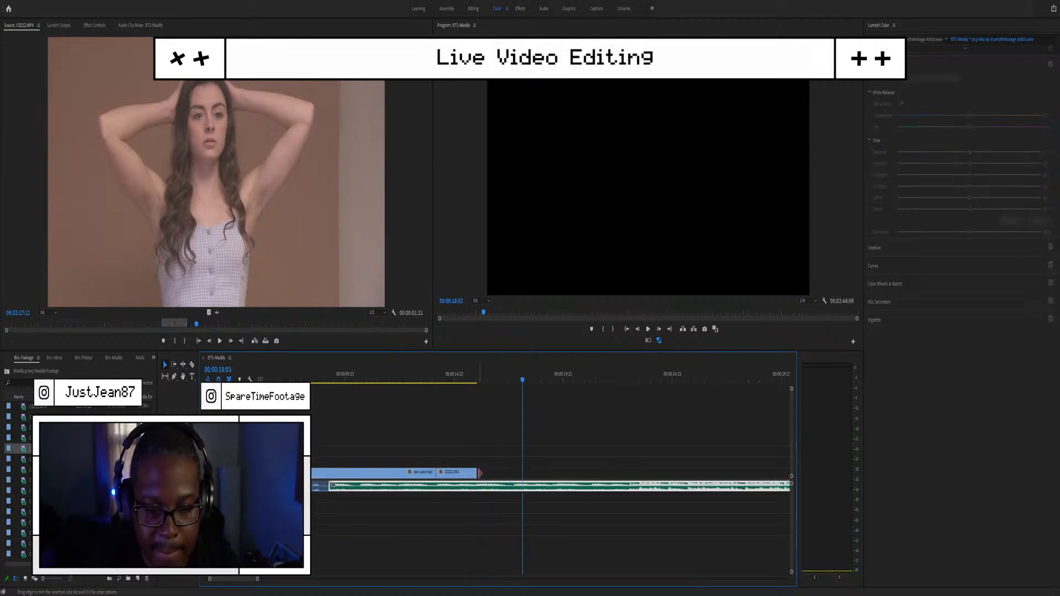
{"action": "left_click_drag", "start_coordinate": [490, 472], "coordinate": [513, 474]}
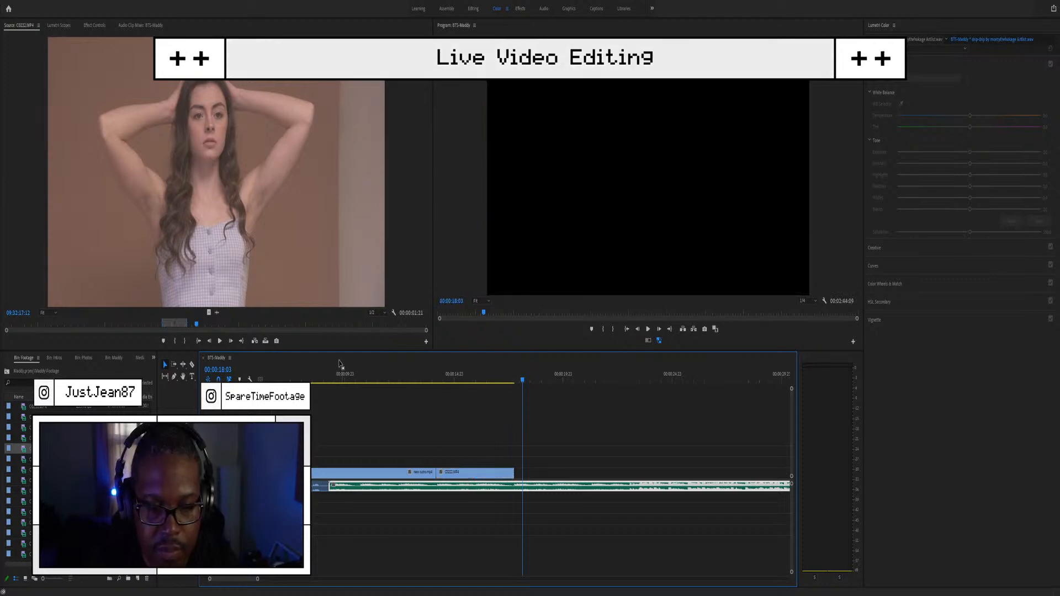
{"action": "key", "text": "space"}
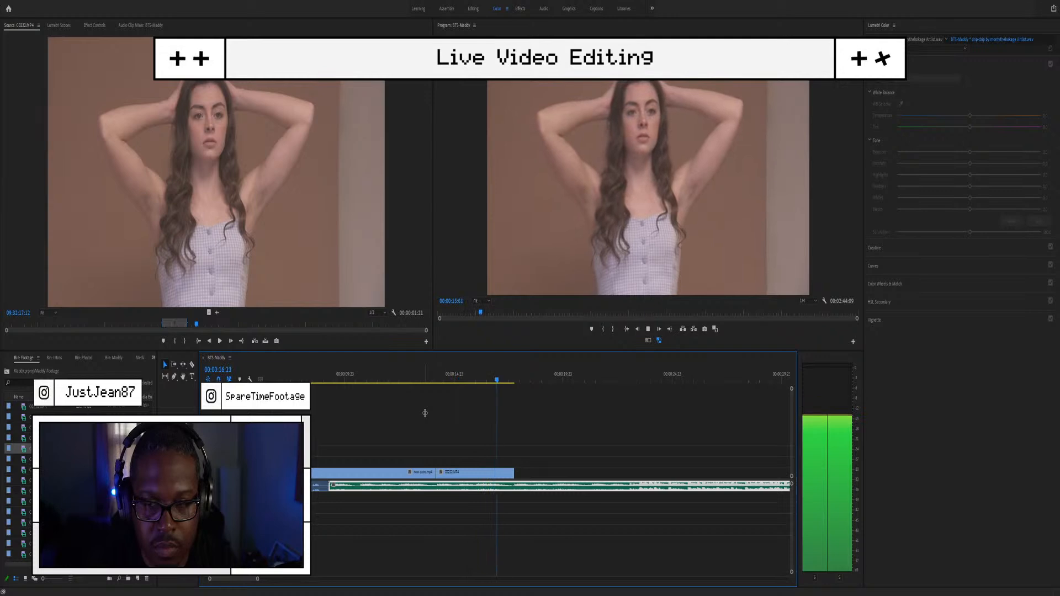
{"action": "key", "text": "space"}
Step: Replay the transition from the logo intro into the extended model clip and return the playhead to 00:00:14:07
{"action": "scroll", "coordinate": [509, 423], "scroll_direction": "down", "scroll_amount": 2}
{"action": "scroll", "coordinate": [491, 432], "scroll_direction": "down", "scroll_amount": 1, "text": "alt"}
{"action": "scroll", "coordinate": [491, 446], "scroll_direction": "up", "scroll_amount": 2}
{"action": "scroll", "coordinate": [489, 459], "scroll_direction": "up", "scroll_amount": 1}
{"action": "scroll", "coordinate": [442, 466], "scroll_direction": "down", "scroll_amount": 4}
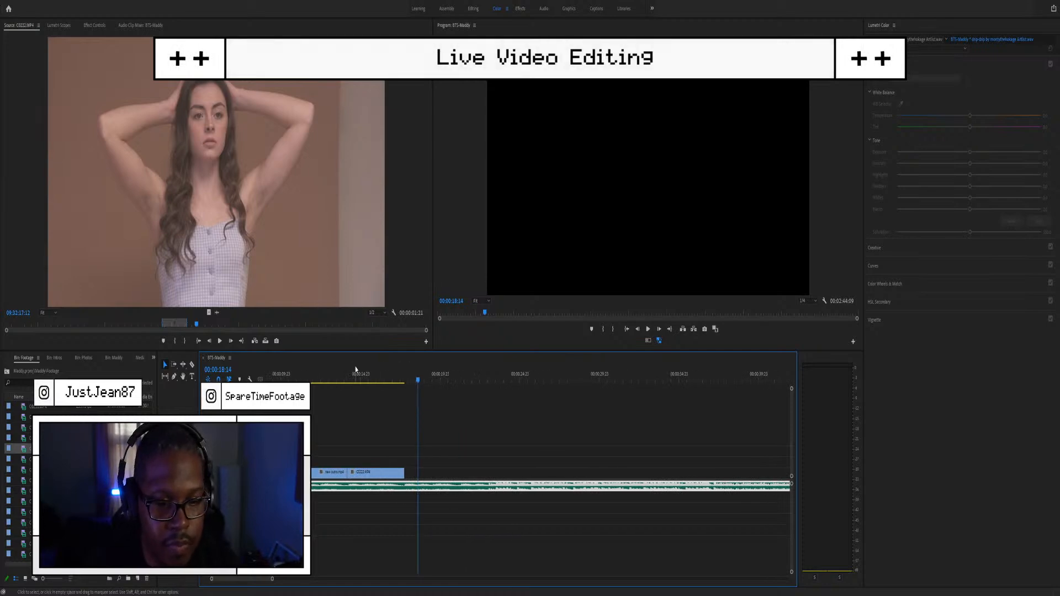
{"action": "left_click", "coordinate": [355, 375]}
{"action": "key", "text": "space"}
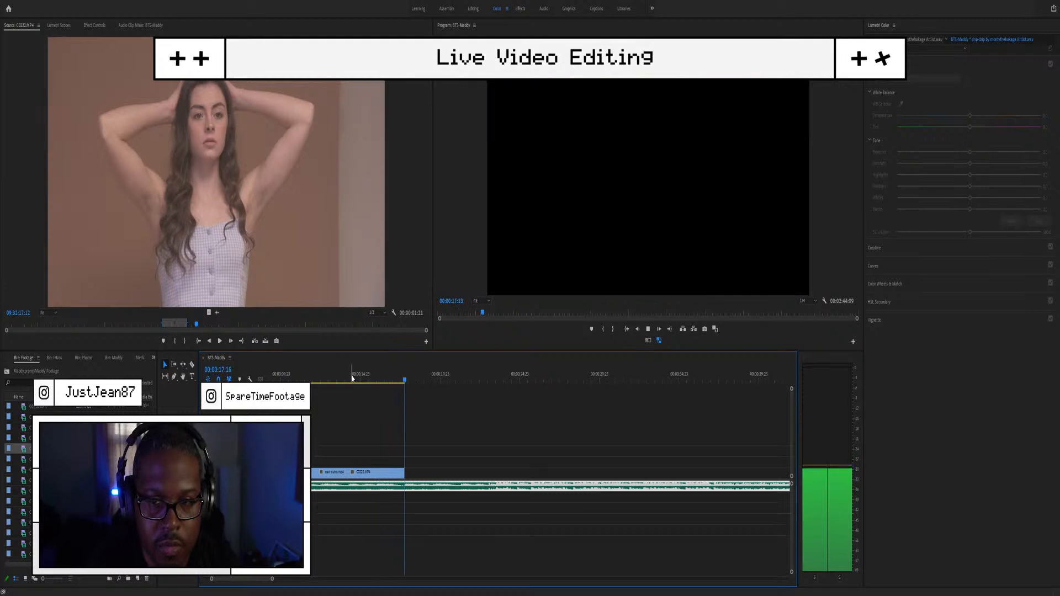
{"action": "key", "text": "space"}
{"action": "scroll", "coordinate": [348, 437], "scroll_direction": "up", "scroll_amount": 2}
{"action": "left_click", "coordinate": [356, 380]}
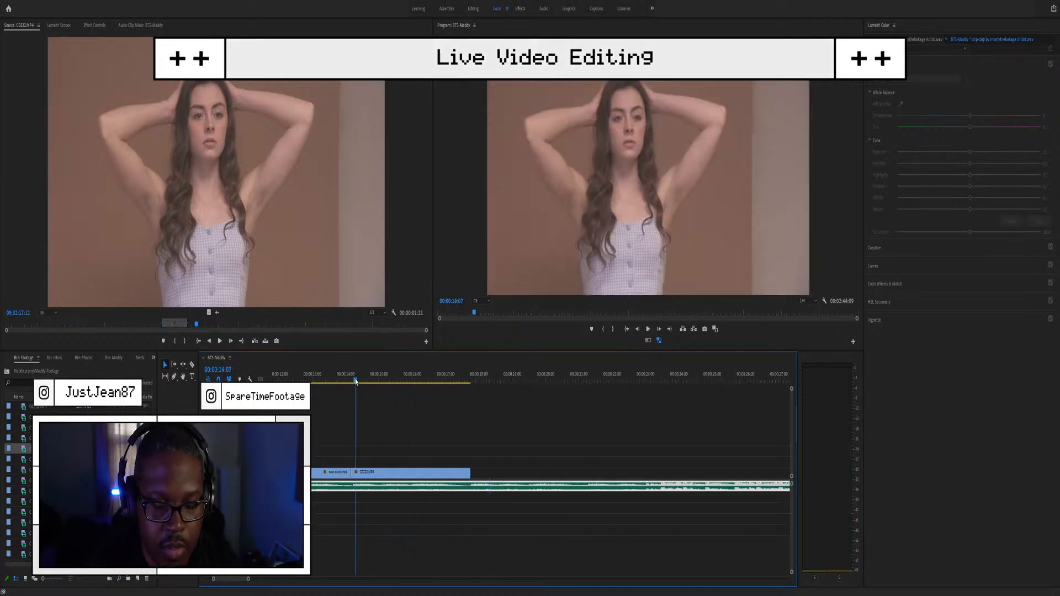
Step: Skim the rest of the model clip, open the next footage clip and find the close-up of the photographer behind his camera
{"action": "left_click_drag", "start_coordinate": [205, 330], "coordinate": [377, 346]}
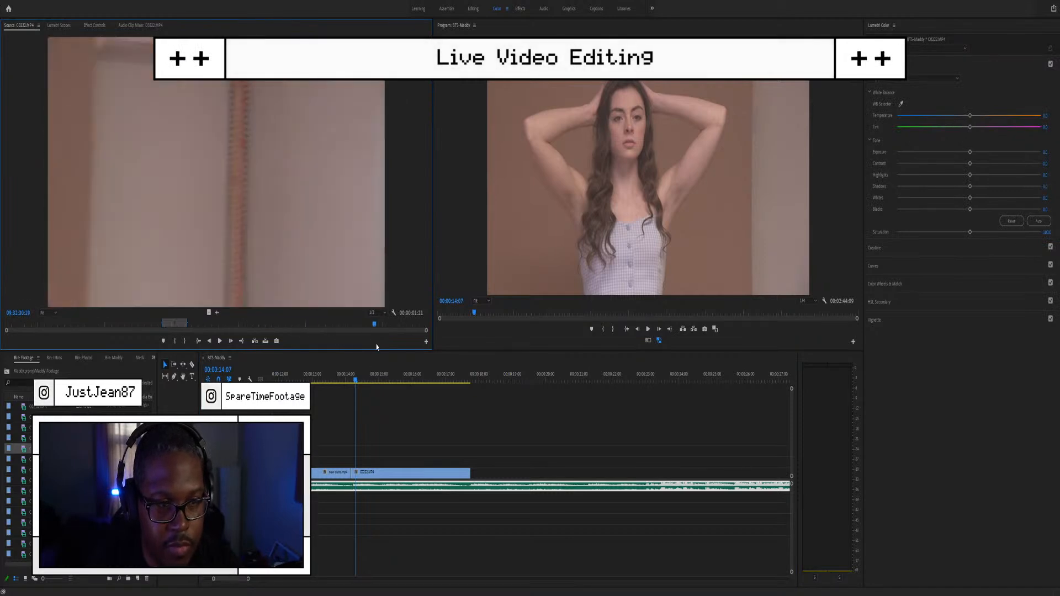
{"action": "double_click", "coordinate": [22, 460]}
{"action": "left_click_drag", "start_coordinate": [22, 329], "coordinate": [213, 324]}
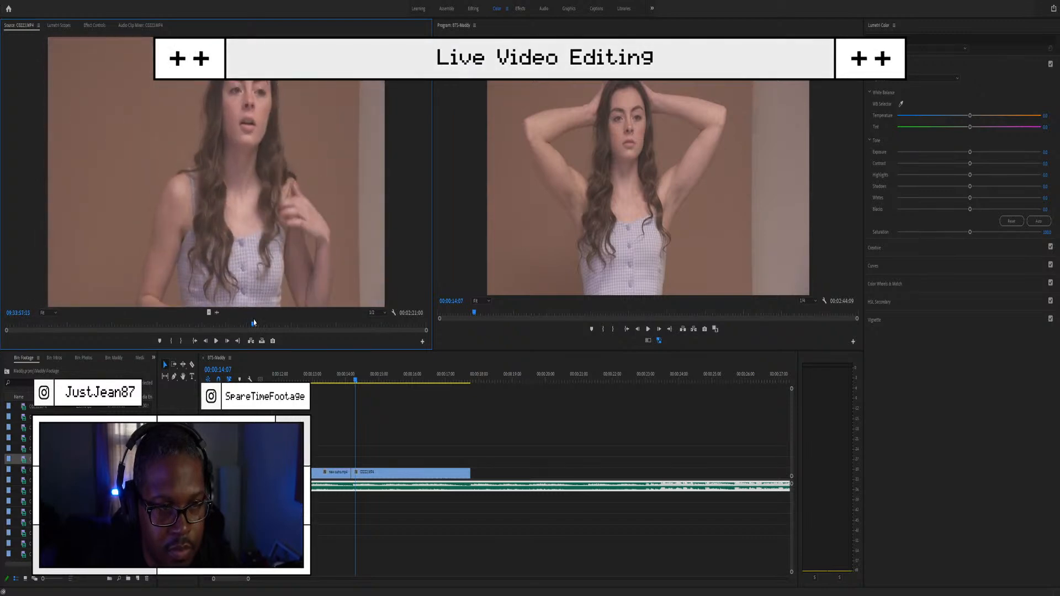
{"action": "left_click_drag", "start_coordinate": [254, 323], "coordinate": [209, 318]}
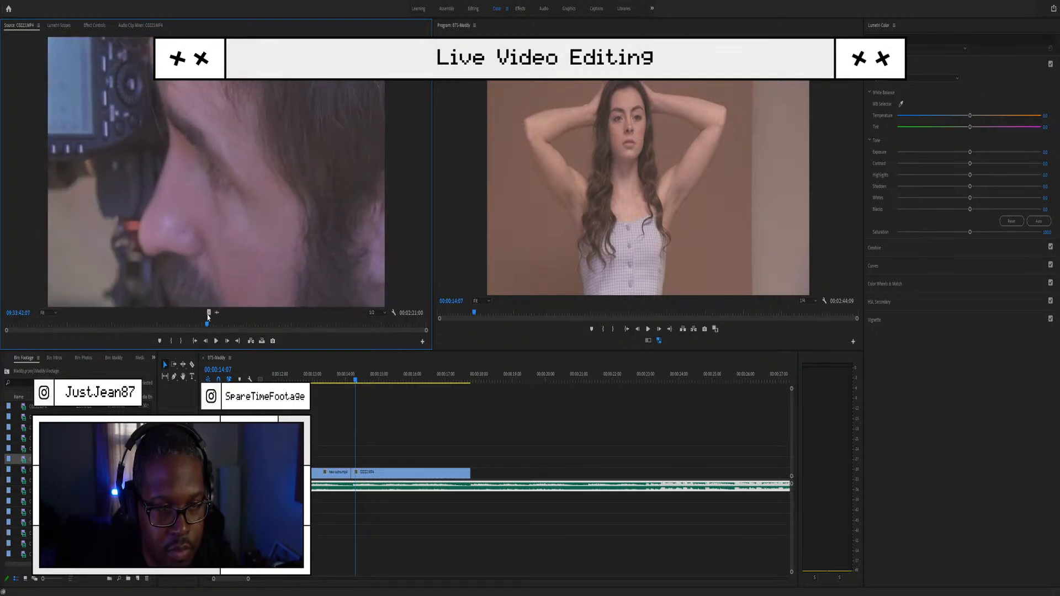
{"action": "left_click_drag", "start_coordinate": [202, 315], "coordinate": [195, 314]}
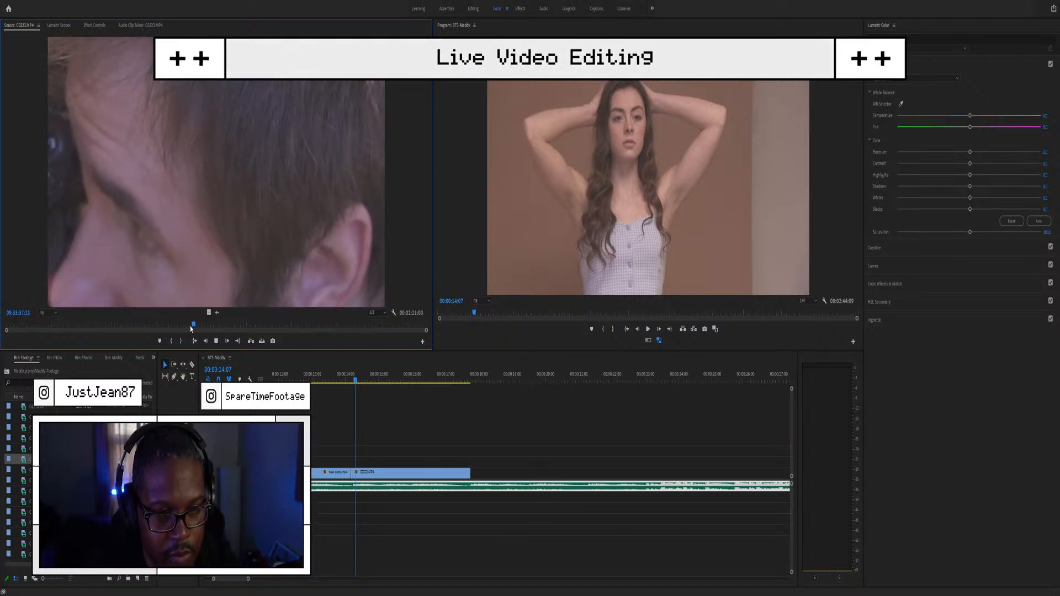
Step: Mark about nine seconds of the photographer close-up, place it on the track above the model clip's start and scale it to fill the frame
{"action": "key", "text": "i"}
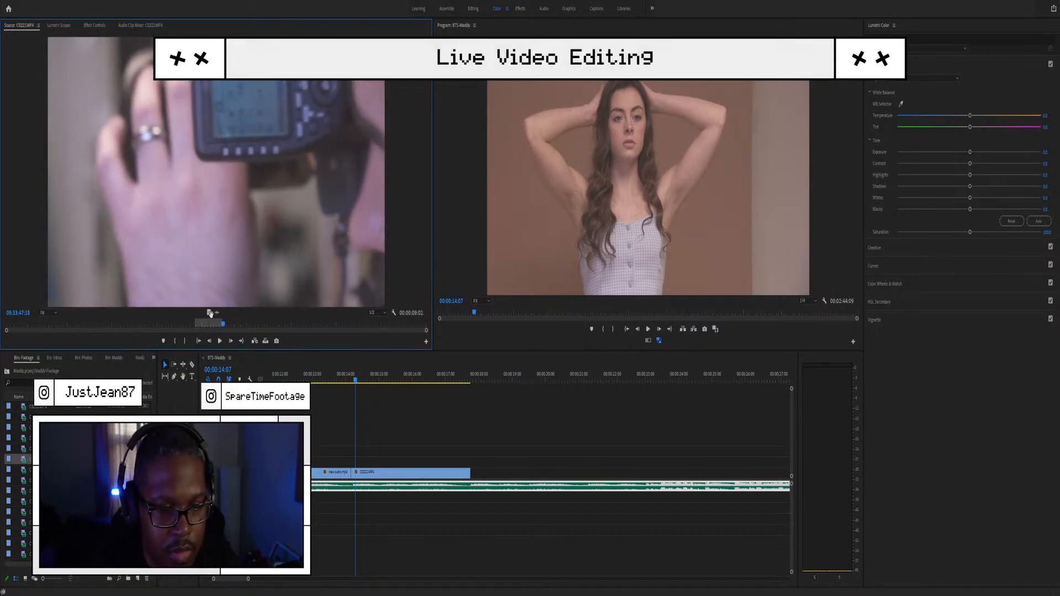
{"action": "left_click_drag", "start_coordinate": [210, 315], "coordinate": [352, 409]}
{"action": "left_click_drag", "start_coordinate": [356, 451], "coordinate": [353, 468]}
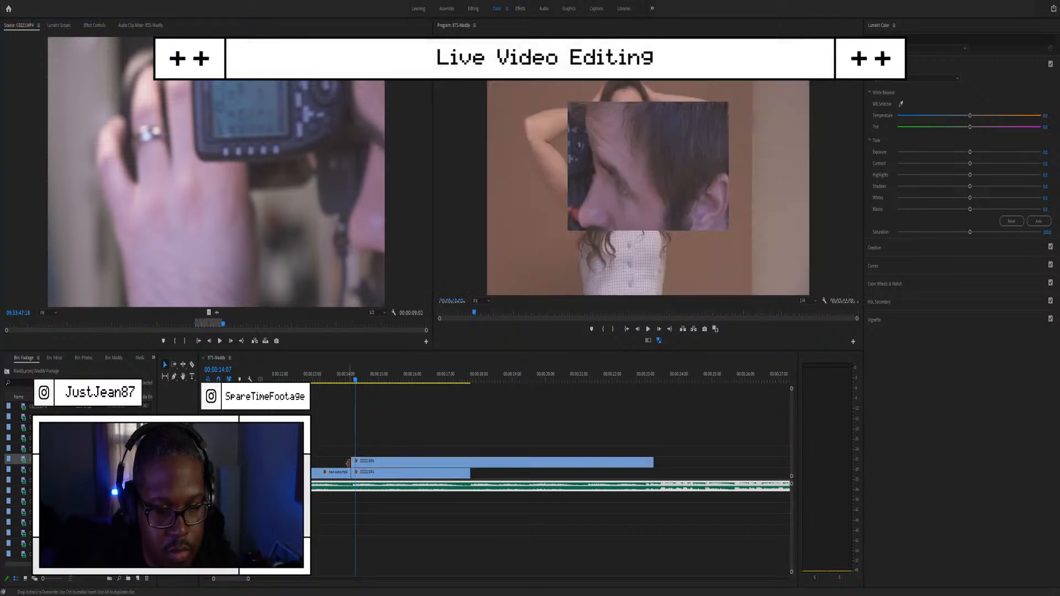
{"action": "left_click", "coordinate": [386, 464]}
{"action": "key", "text": "shift+s"}
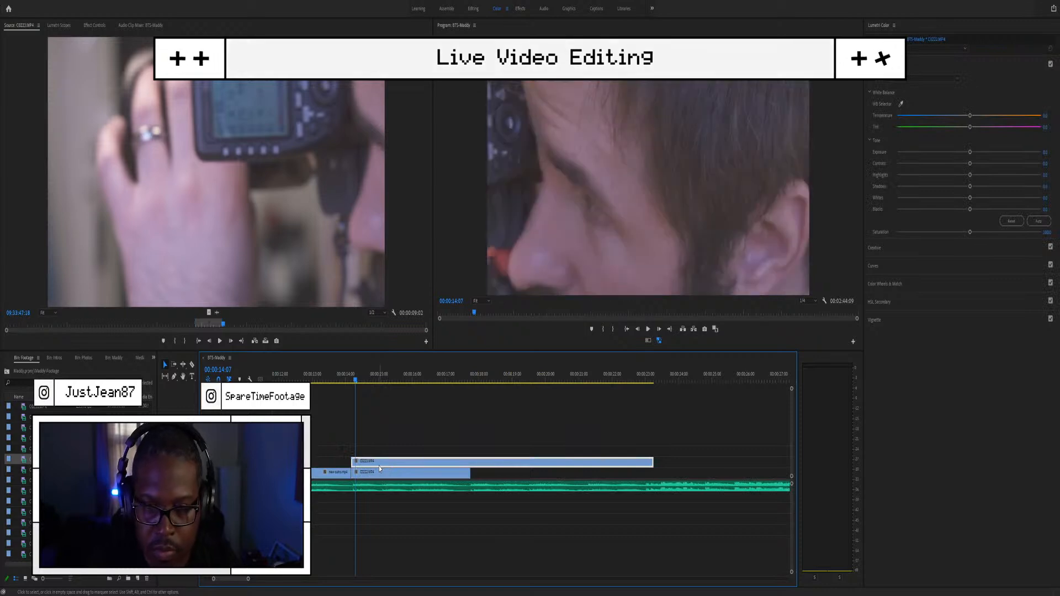
Step: Disable the model clip and swap the two clips' tracks, putting the photographer close-up directly after the logo intro with the model clip above it
{"action": "left_click", "coordinate": [375, 475]}
{"action": "left_click", "coordinate": [398, 484]}
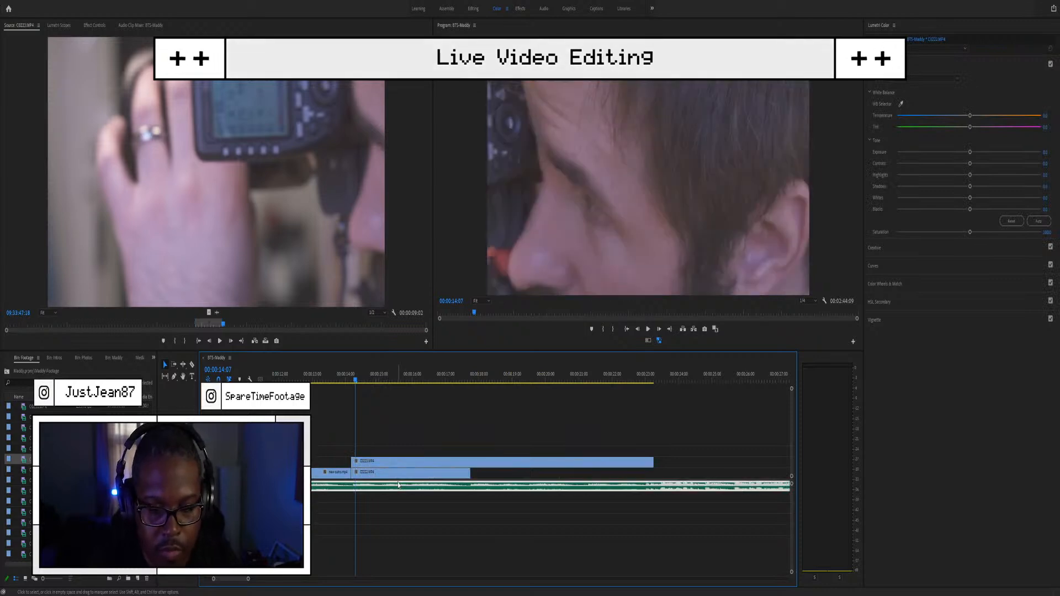
{"action": "left_click", "coordinate": [400, 473]}
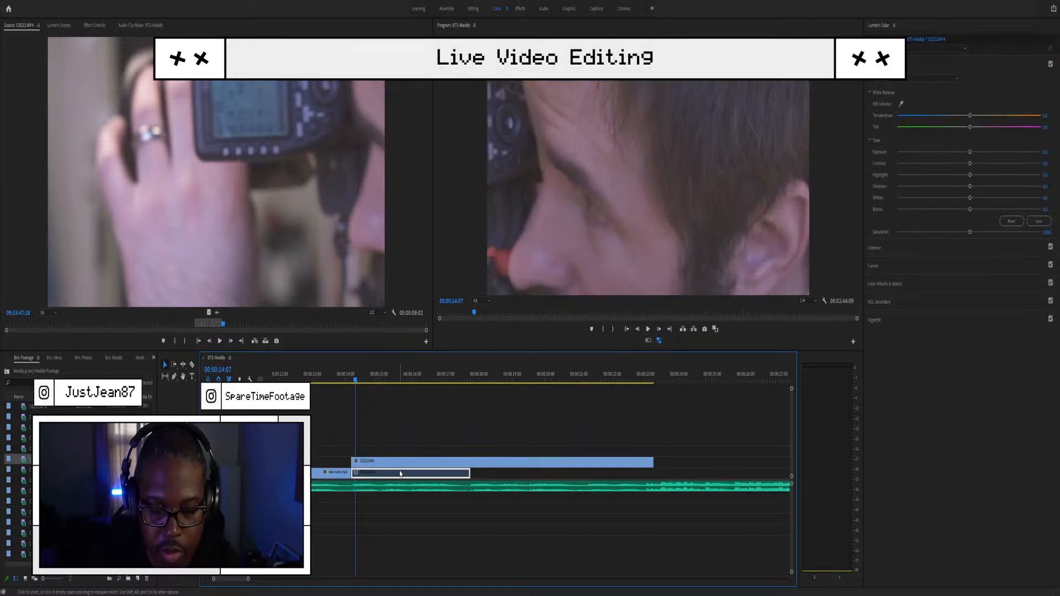
{"action": "mouse_move", "coordinate": [413, 467]}
{"action": "left_mouse_down"}
{"action": "mouse_move", "coordinate": [412, 440]}
{"action": "mouse_move", "coordinate": [401, 480]}
{"action": "left_mouse_up"}
{"action": "left_click", "coordinate": [402, 465]}
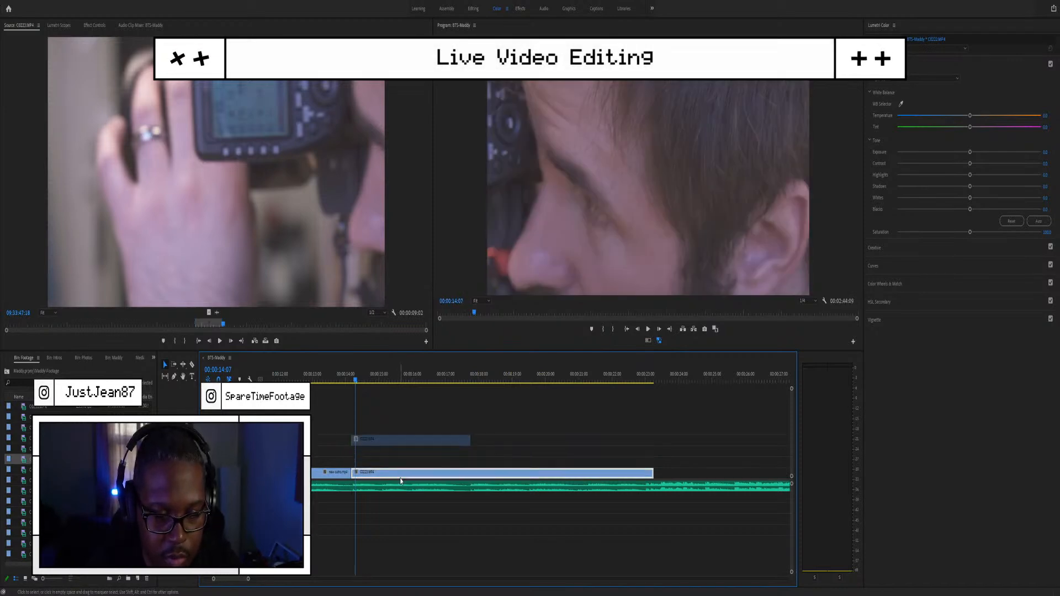
{"action": "left_click_drag", "start_coordinate": [375, 439], "coordinate": [372, 463]}
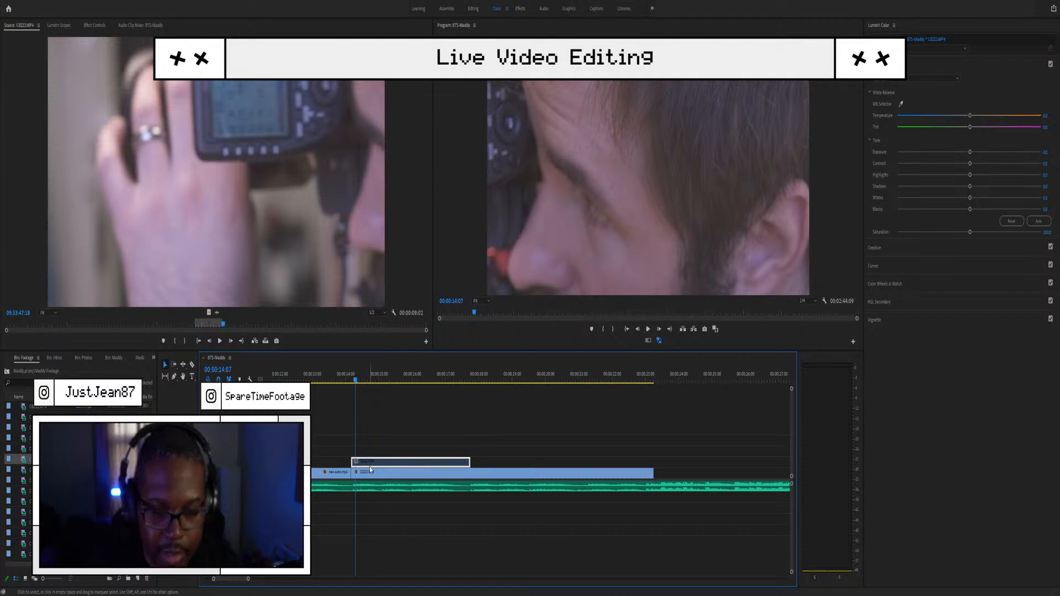
{"action": "key", "text": "shift+e"}
{"action": "key", "text": "shift+e"}
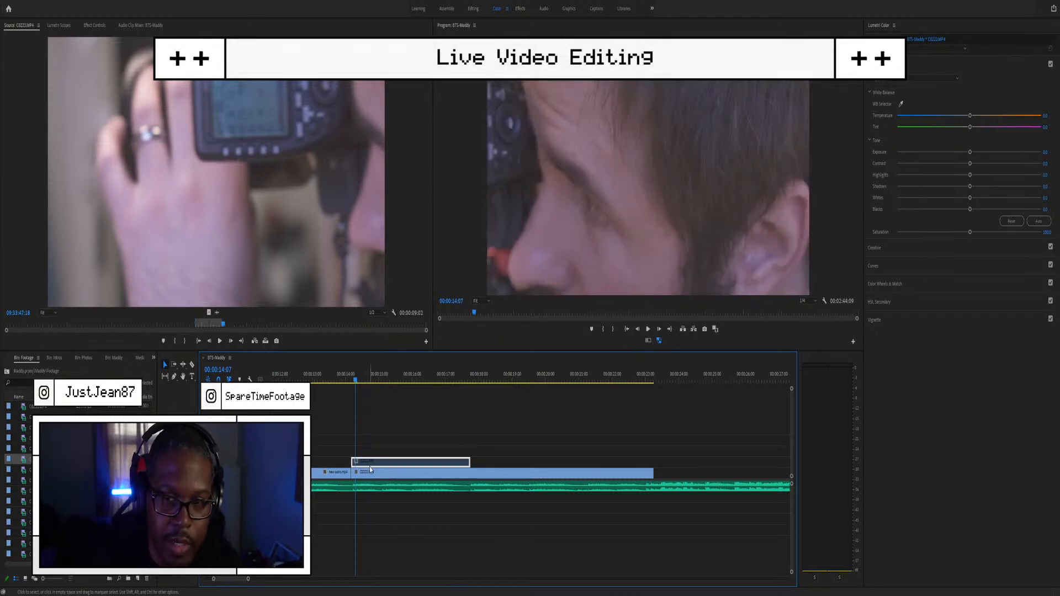
{"action": "key", "text": "shift+e"}
{"action": "key", "text": "shift+e"}
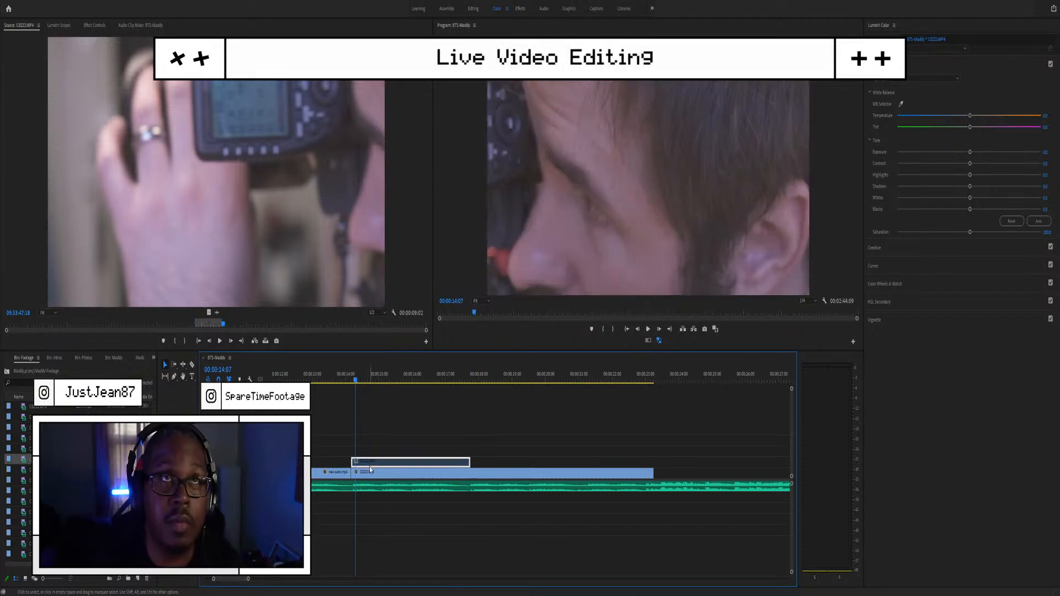
Step: Play the sequence from the end of the logo intro through the photographer close-up, checking its timing against the music
{"action": "key", "text": "space"}
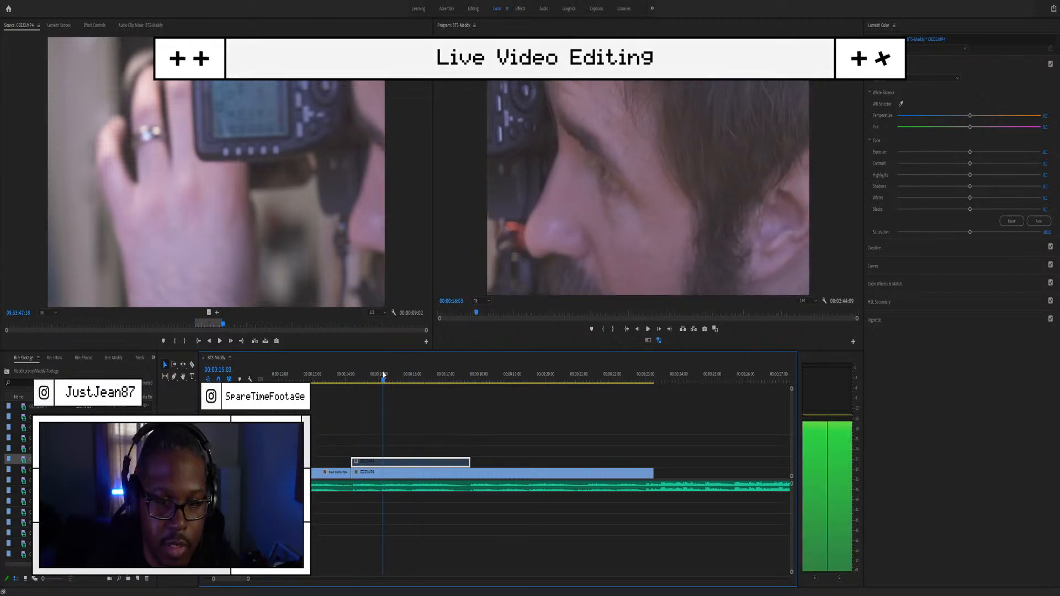
{"action": "key", "text": "minus"}
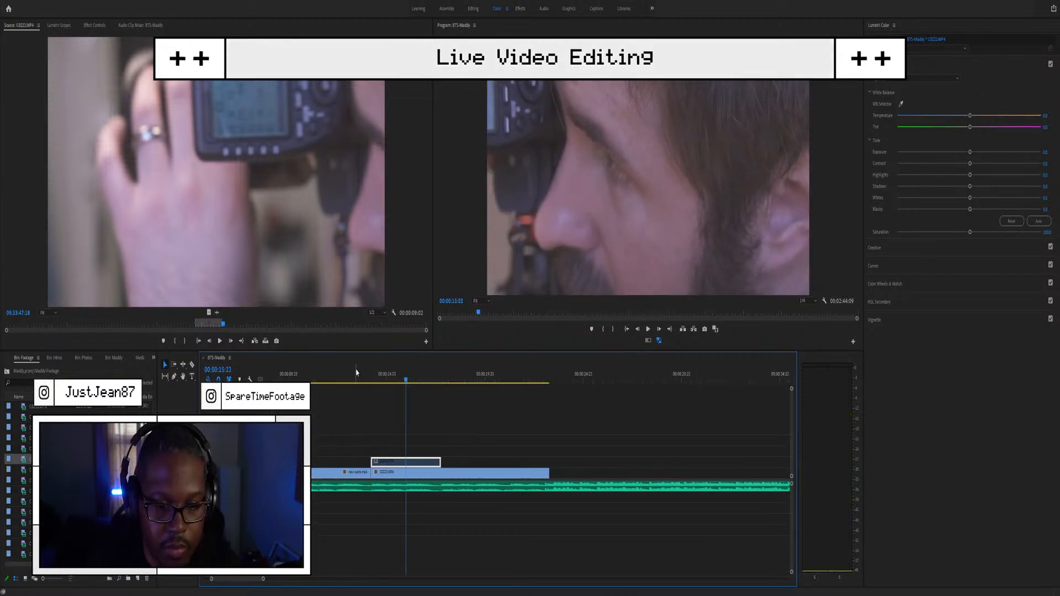
{"action": "left_click", "coordinate": [342, 376]}
{"action": "key", "text": "space"}
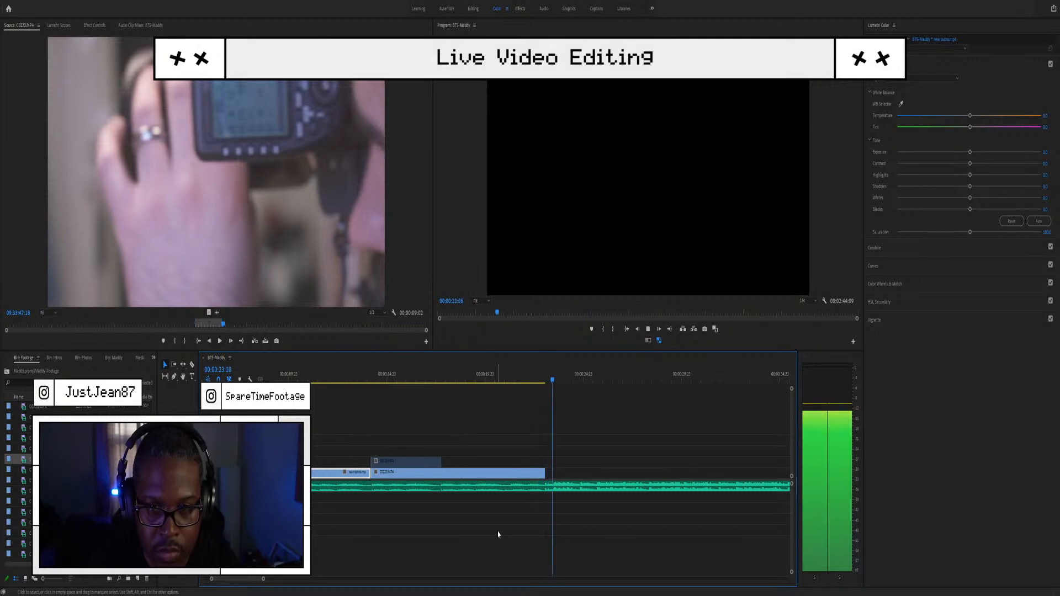
{"action": "key", "text": "space"}
Step: Extend the photographer clip's end to the music's rise at about 00:00:23:11 and play the ending to check the timing
{"action": "scroll", "coordinate": [545, 422], "scroll_direction": "up", "scroll_amount": 5}
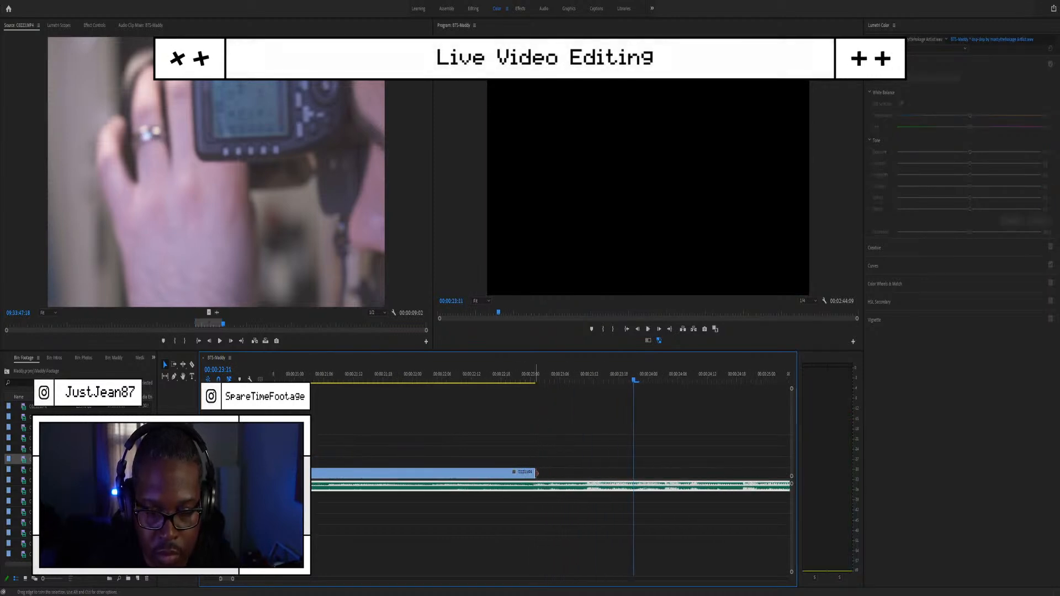
{"action": "left_click_drag", "start_coordinate": [537, 473], "coordinate": [583, 475]}
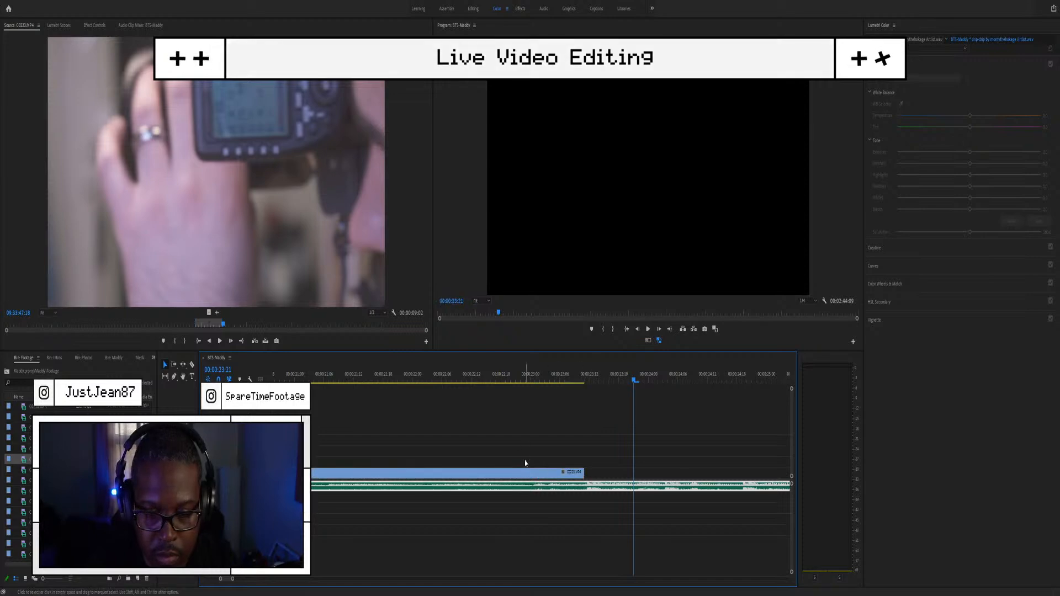
{"action": "left_click", "coordinate": [509, 373]}
{"action": "key", "text": "space"}
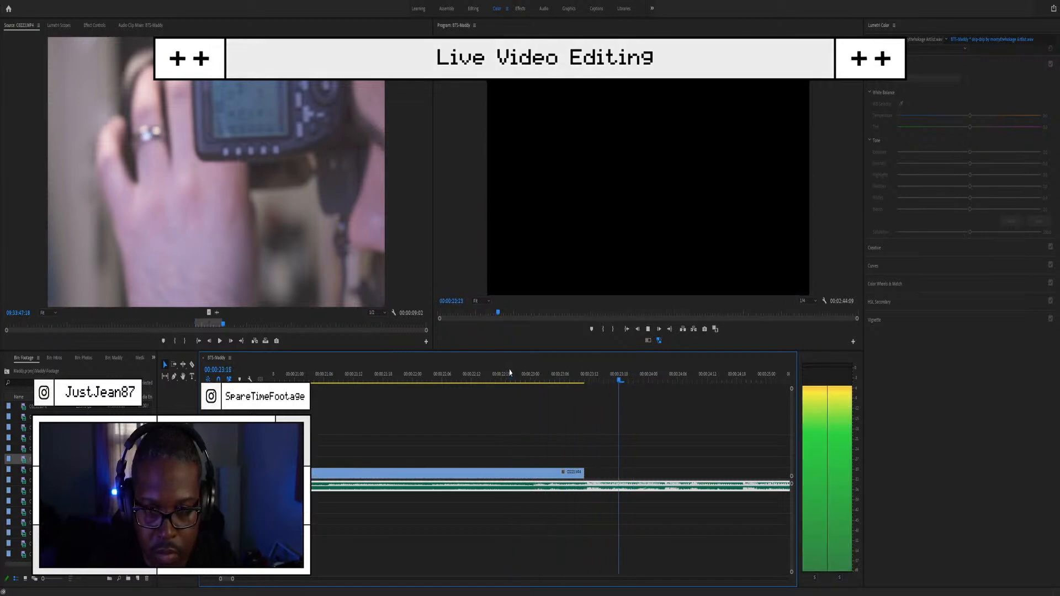
{"action": "key", "text": "space"}
{"action": "scroll", "coordinate": [560, 433], "scroll_direction": "down", "scroll_amount": 6}
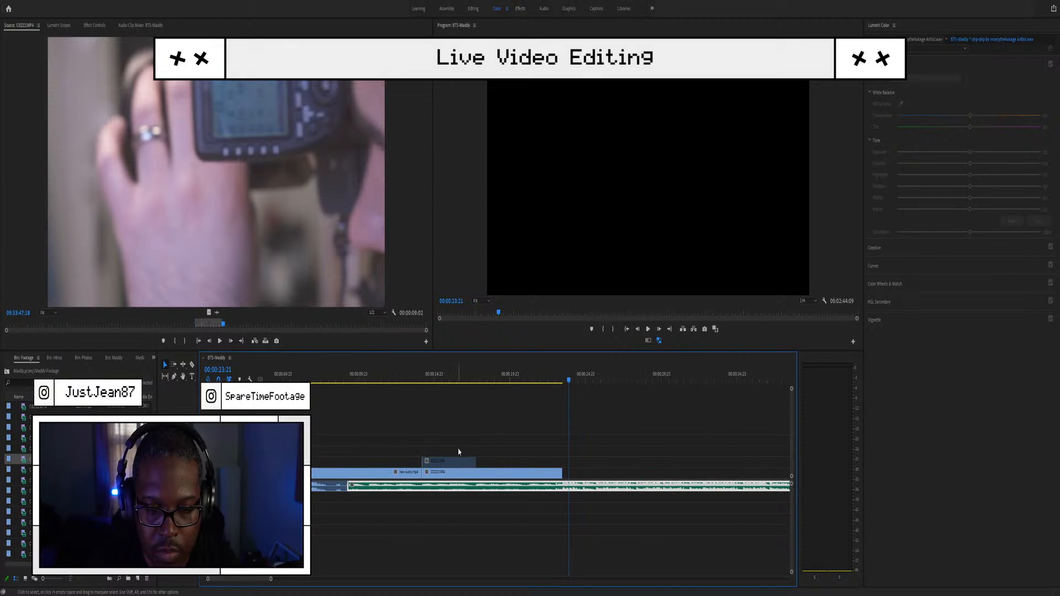
Step: Move the model clip directly after the photographer close-up, re-enable it and play the cut between them against the music
{"action": "left_click_drag", "start_coordinate": [449, 462], "coordinate": [586, 473]}
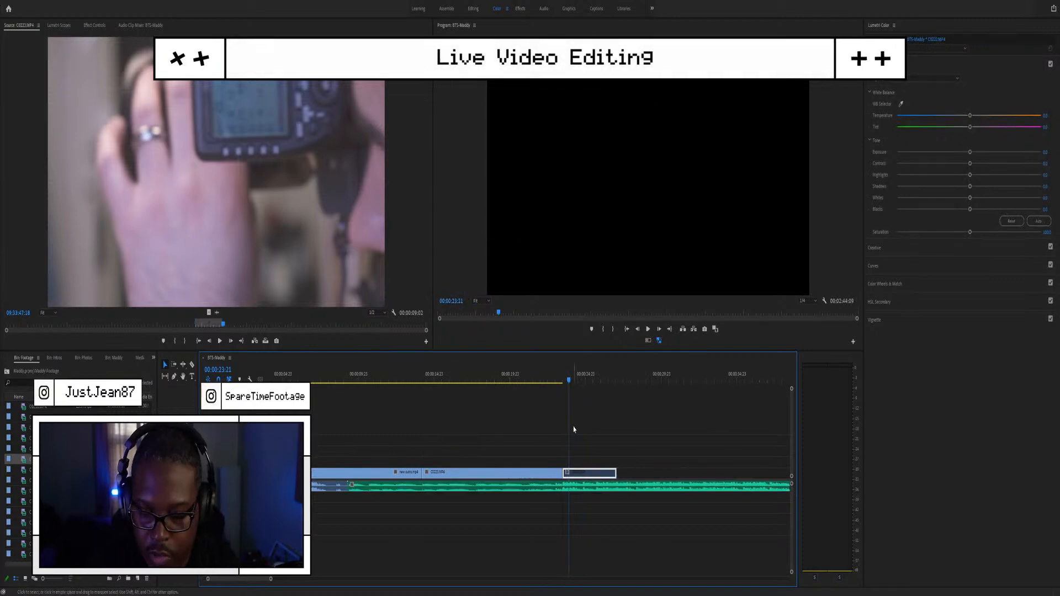
{"action": "left_click", "coordinate": [474, 378]}
{"action": "key", "text": "space"}
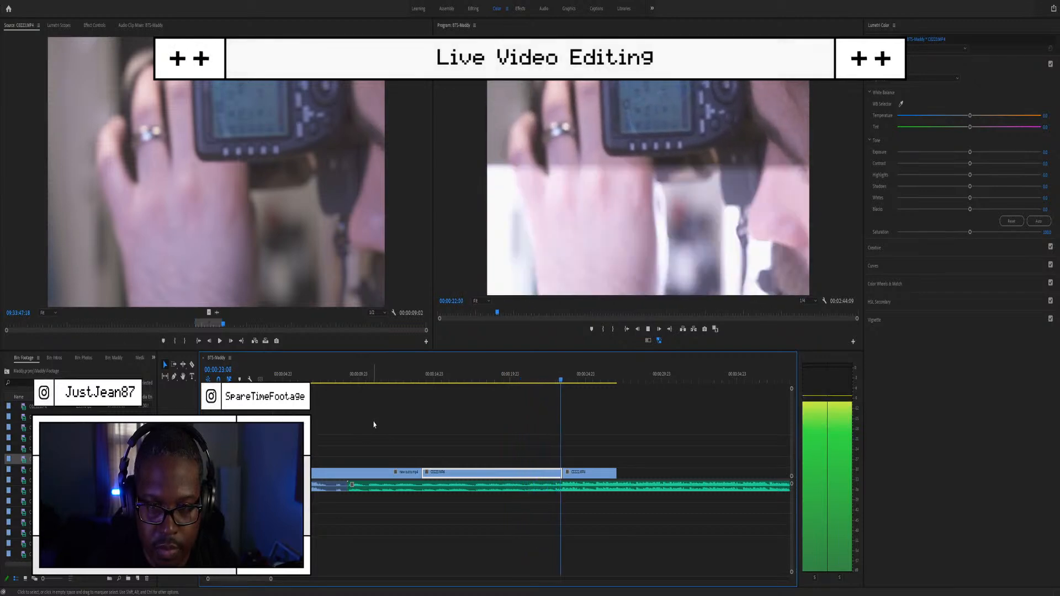
{"action": "scroll", "coordinate": [599, 507], "scroll_direction": "up", "scroll_amount": 4}
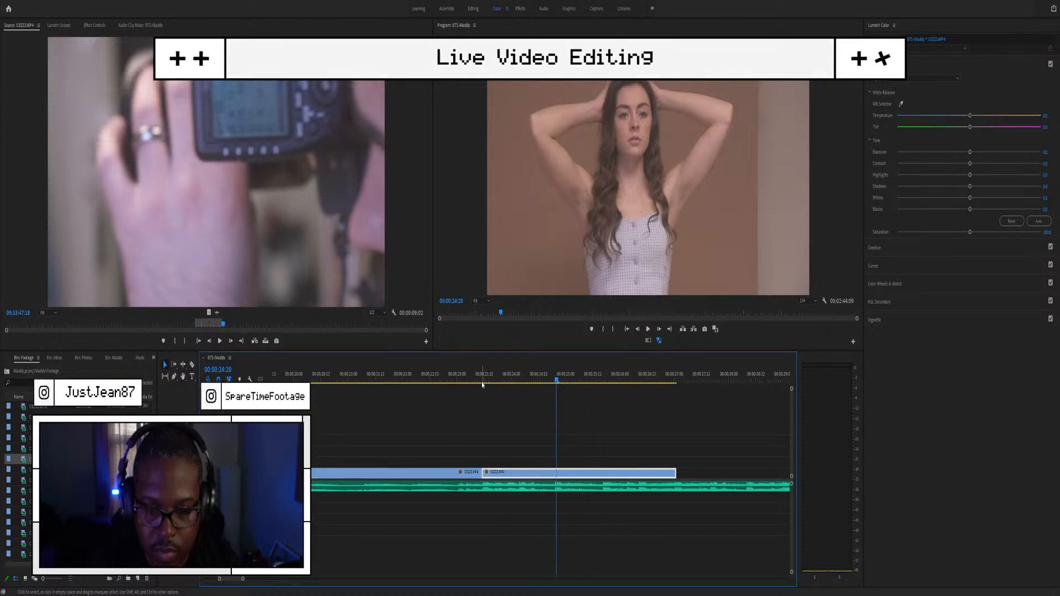
{"action": "left_click", "coordinate": [448, 375]}
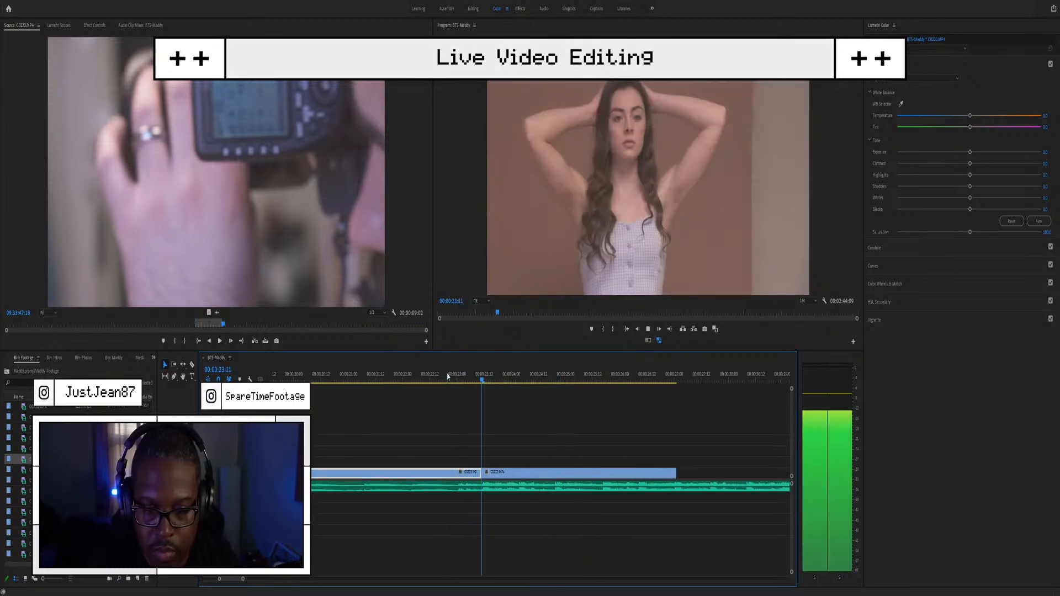
Step: Trim both ends of the model clip to about half a second, join it to the photographer close-up and play the cut
{"action": "left_click", "coordinate": [627, 476]}
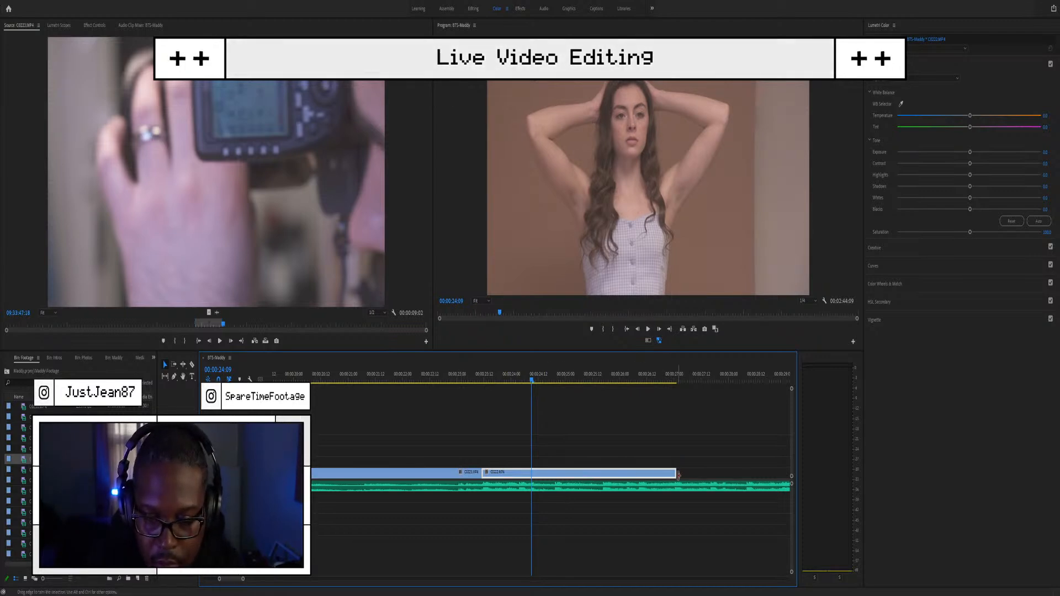
{"action": "mouse_move", "coordinate": [672, 471]}
{"action": "left_mouse_down"}
{"action": "mouse_move", "coordinate": [513, 459]}
{"action": "mouse_move", "coordinate": [661, 470]}
{"action": "left_mouse_up"}
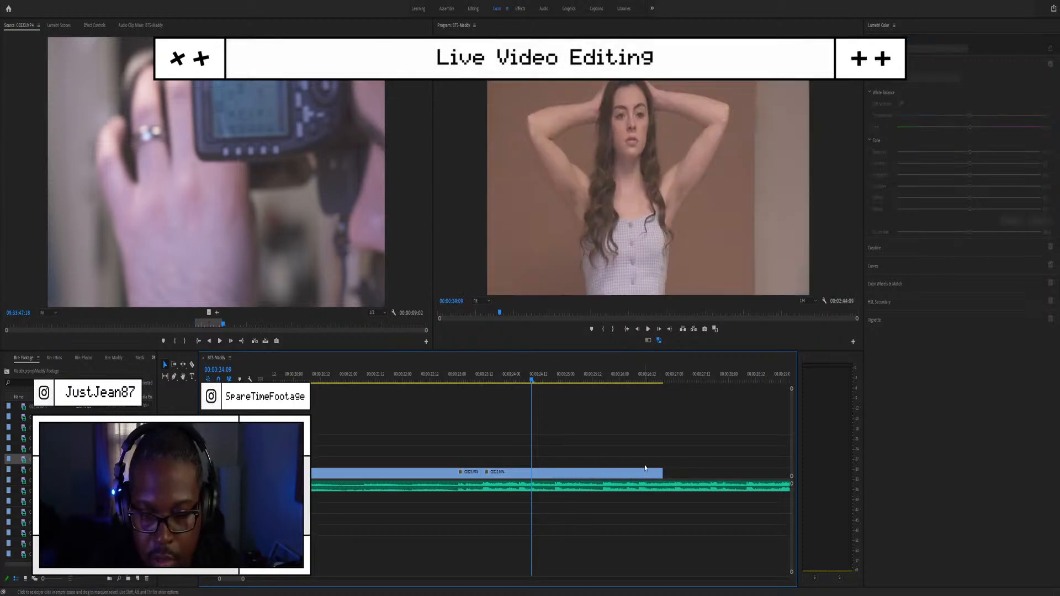
{"action": "mouse_move", "coordinate": [657, 472]}
{"action": "left_mouse_down"}
{"action": "mouse_move", "coordinate": [639, 470]}
{"action": "mouse_move", "coordinate": [650, 471]}
{"action": "left_mouse_up"}
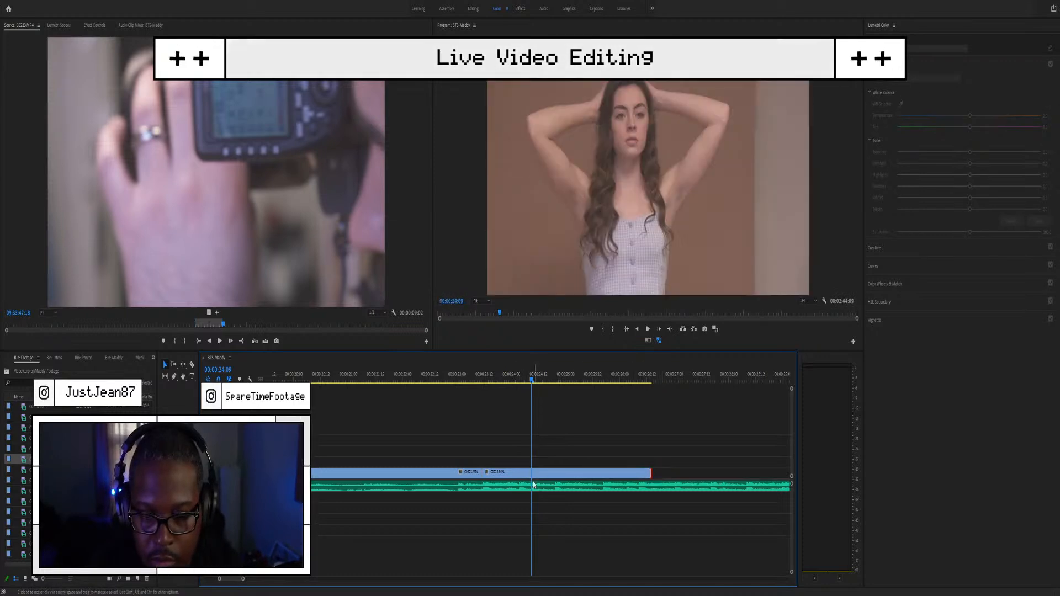
{"action": "left_click_drag", "start_coordinate": [483, 472], "coordinate": [621, 468]}
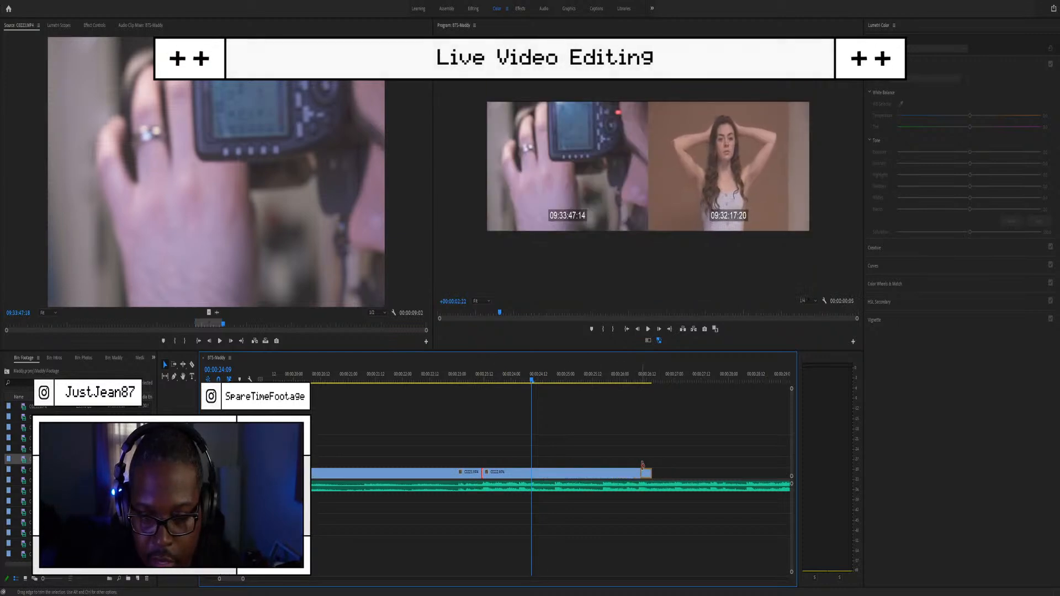
{"action": "left_click_drag", "start_coordinate": [647, 464], "coordinate": [650, 467]}
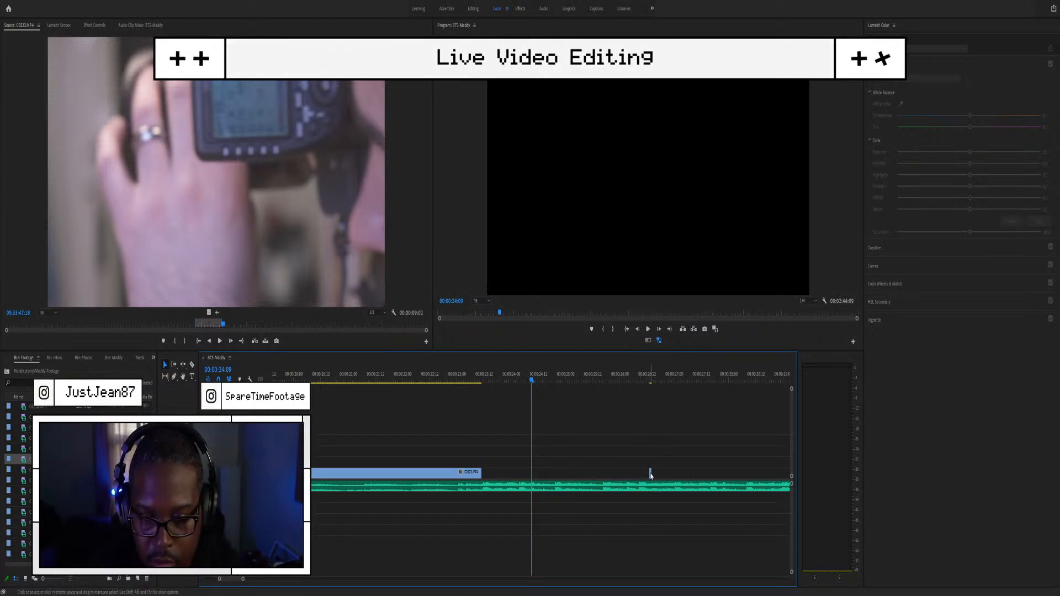
{"action": "key", "text": "ctrl+z"}
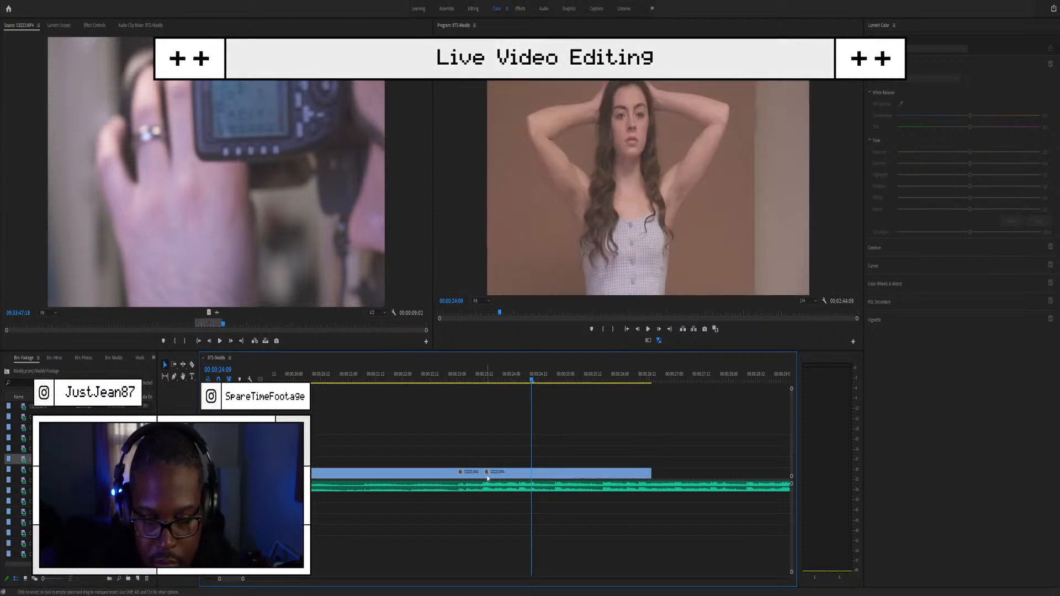
{"action": "mouse_move", "coordinate": [484, 472]}
{"action": "left_mouse_down"}
{"action": "mouse_move", "coordinate": [638, 473]}
{"action": "mouse_move", "coordinate": [497, 476]}
{"action": "left_mouse_up"}
{"action": "left_click", "coordinate": [467, 382]}
{"action": "key", "text": "space"}
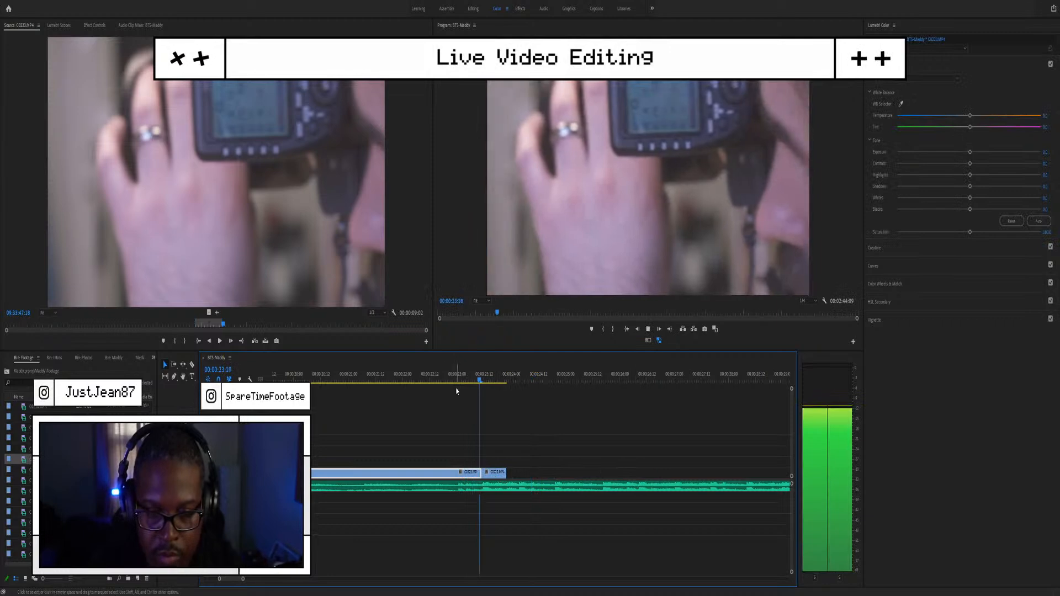
{"action": "key", "text": "space"}
Step: Lengthen the short model clip from its start so that it ends at about 00:00:24:03, closing the gap, and play the cut
{"action": "left_click_drag", "start_coordinate": [495, 474], "coordinate": [512, 480]}
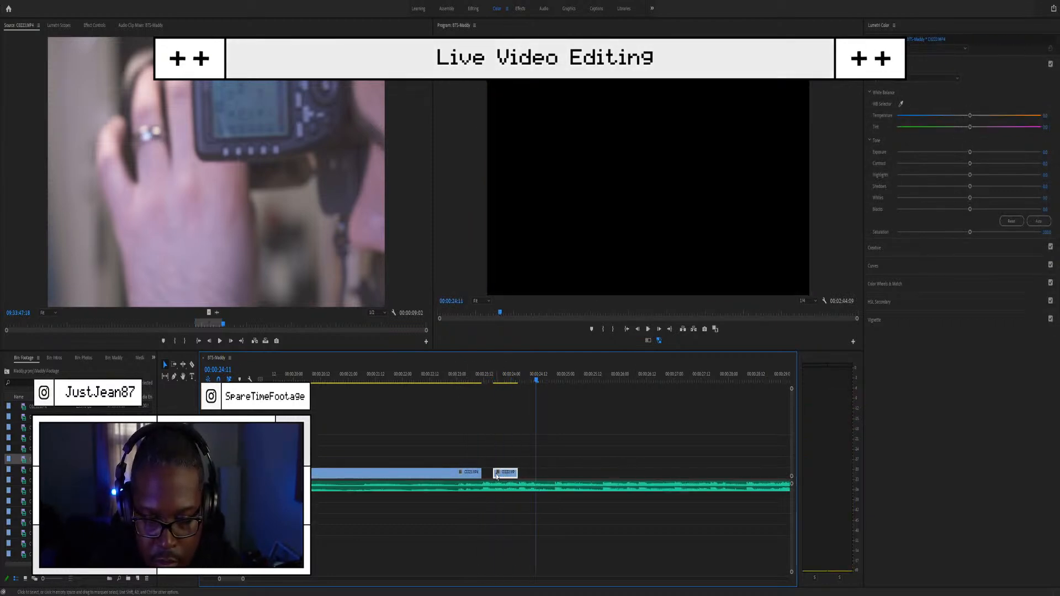
{"action": "left_click_drag", "start_coordinate": [495, 473], "coordinate": [483, 473]}
{"action": "left_click", "coordinate": [421, 387]}
{"action": "key", "text": "space"}
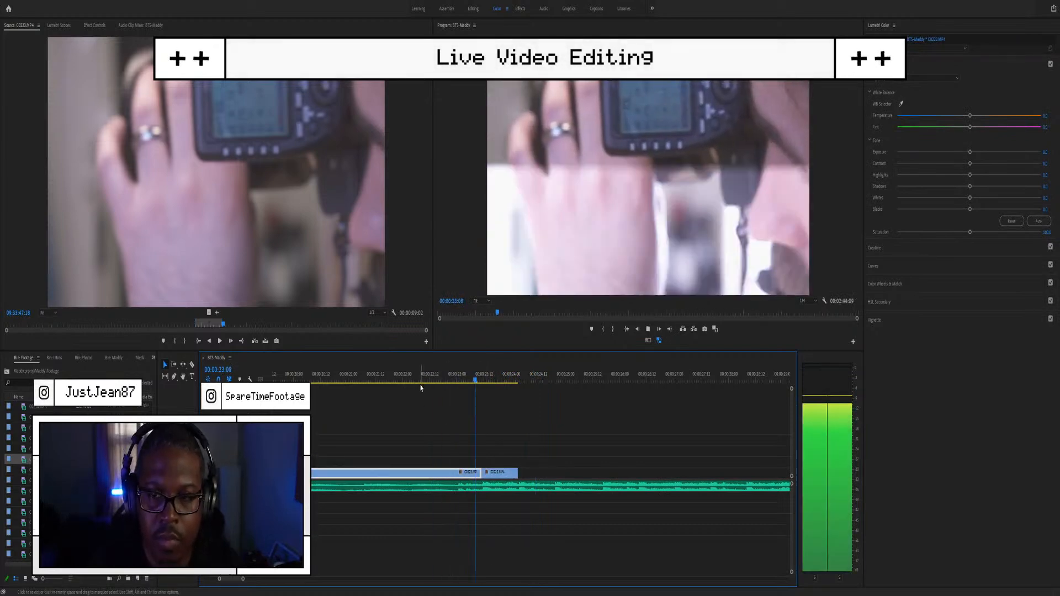
{"action": "key", "text": "space"}
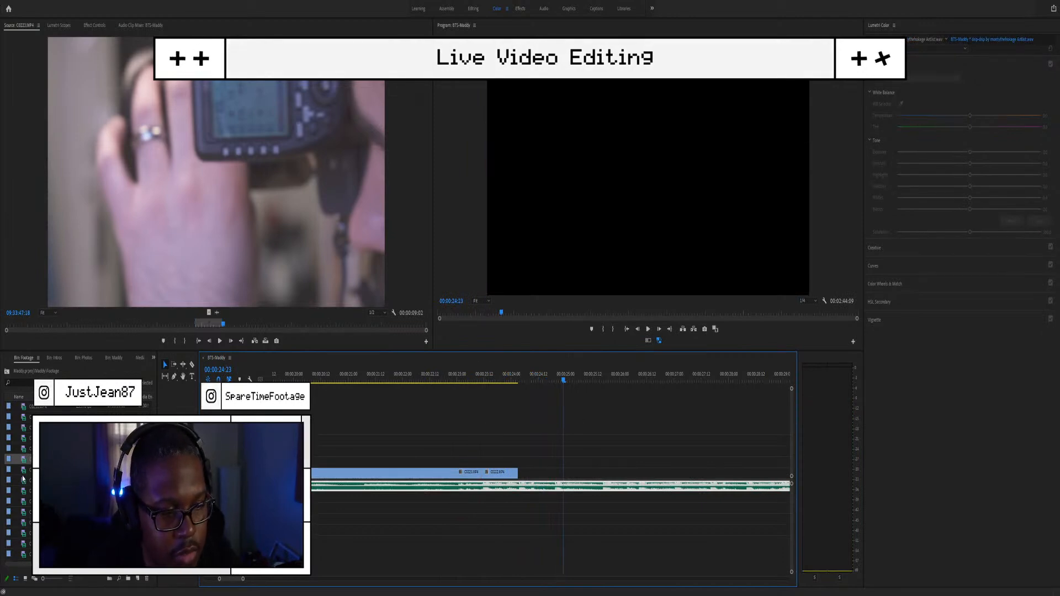
Step: Browse and skim the model and photographer clips in the footage bin for a shot to follow the model clip
{"action": "left_click", "coordinate": [22, 479]}
{"action": "left_click_drag", "start_coordinate": [243, 324], "coordinate": [334, 326]}
{"action": "key", "text": "space"}
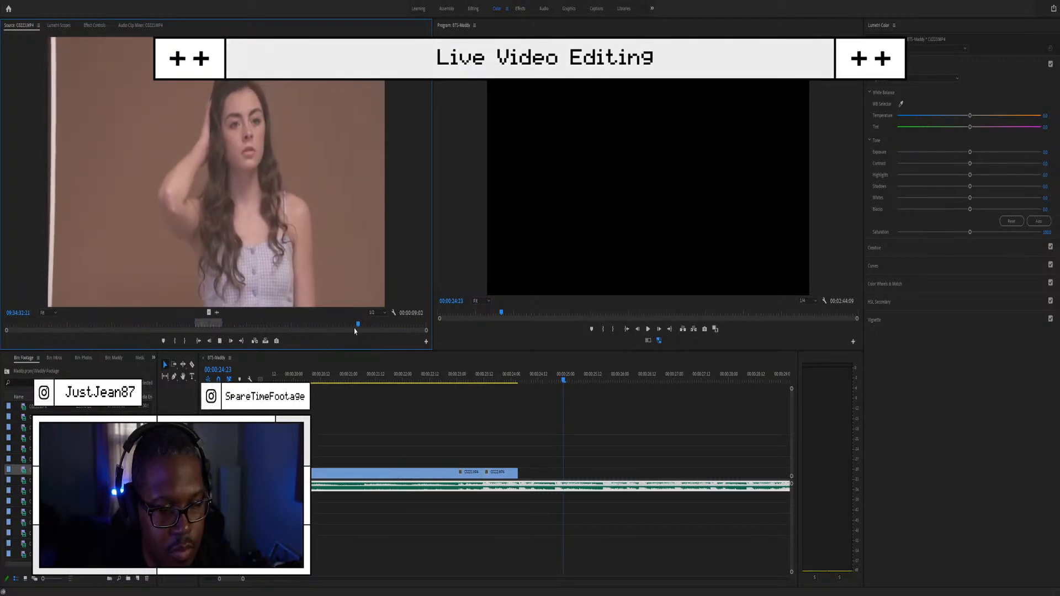
{"action": "double_click", "coordinate": [55, 427]}
{"action": "scroll", "coordinate": [78, 480], "scroll_direction": "down", "scroll_amount": 2}
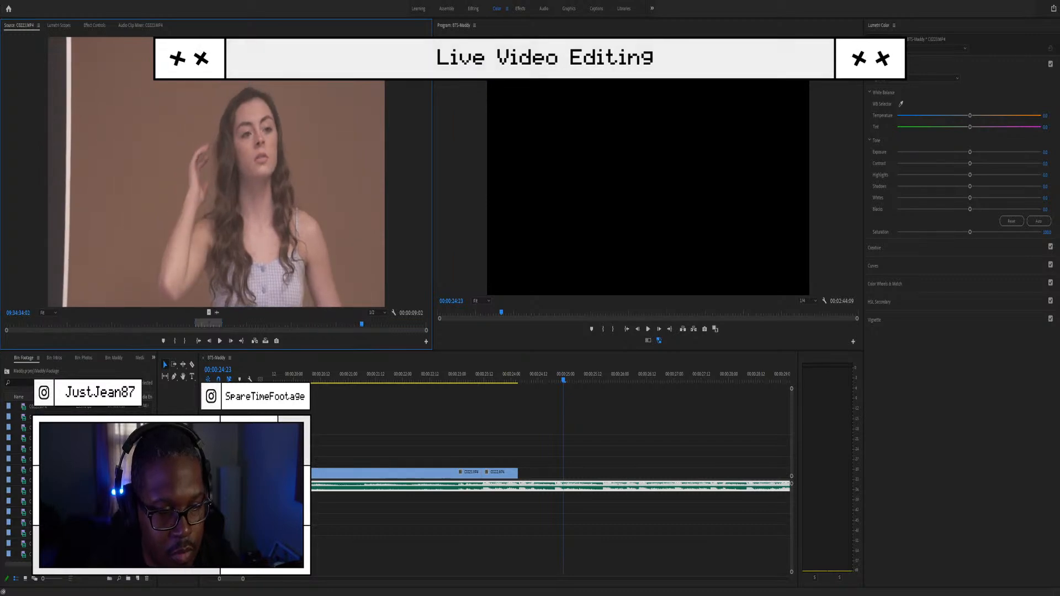
{"action": "double_click", "coordinate": [55, 511]}
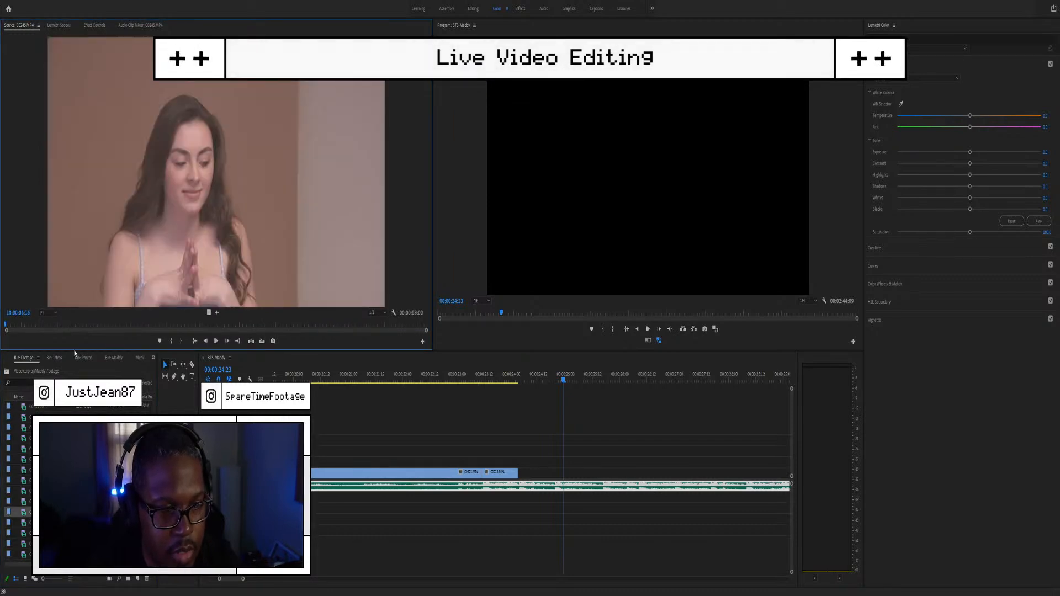
{"action": "double_click", "coordinate": [55, 543]}
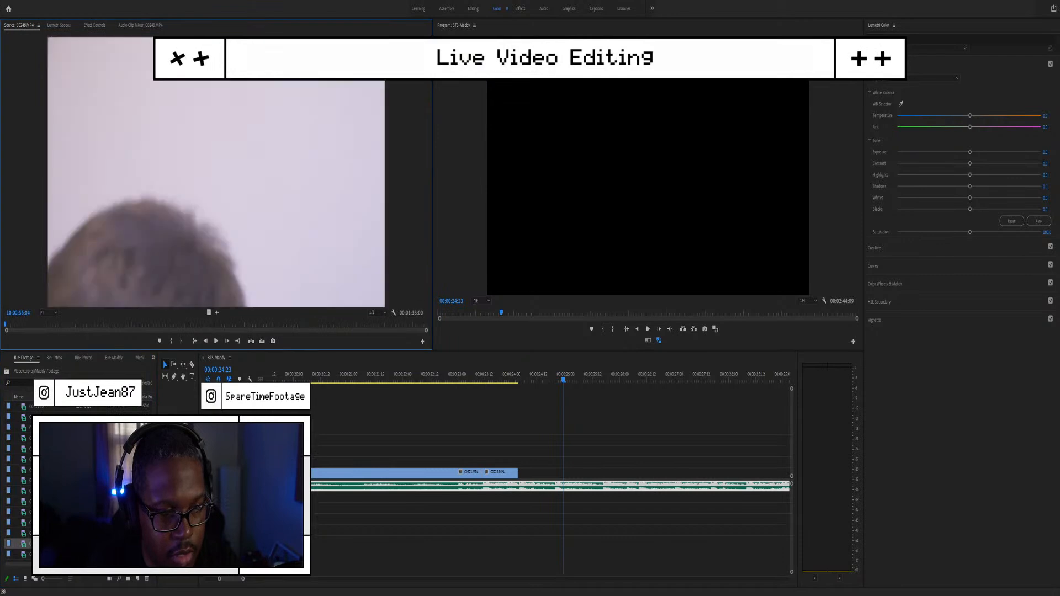
{"action": "double_click", "coordinate": [29, 532]}
{"action": "left_click_drag", "start_coordinate": [8, 325], "coordinate": [383, 354]}
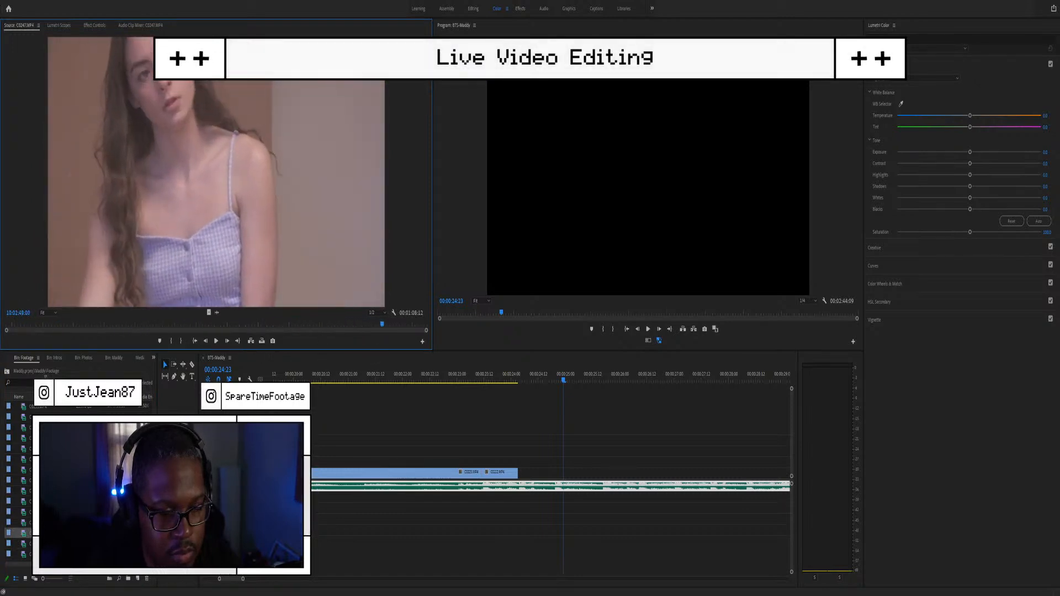
{"action": "double_click", "coordinate": [24, 523]}
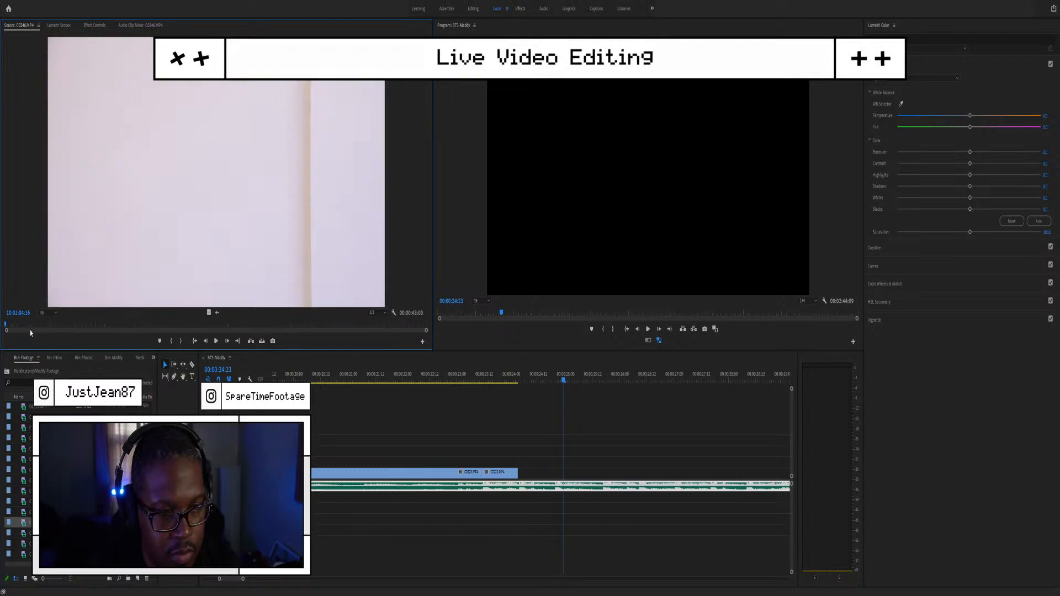
{"action": "left_click_drag", "start_coordinate": [16, 329], "coordinate": [257, 308]}
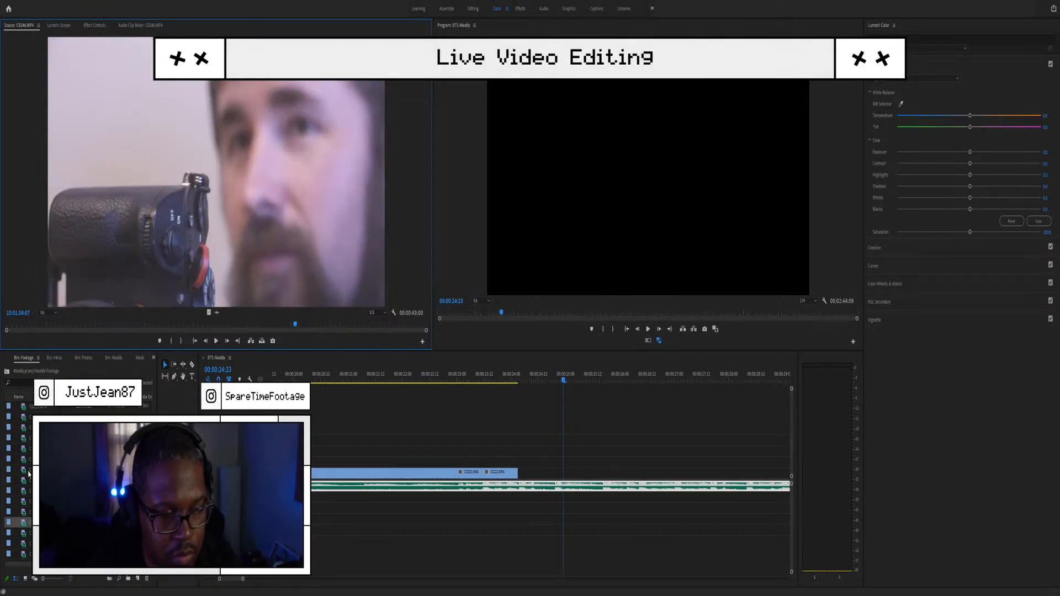
Step: Open the model shot where her hand is raised to her hair, mark a short section and place it after the last clip
{"action": "double_click", "coordinate": [24, 501]}
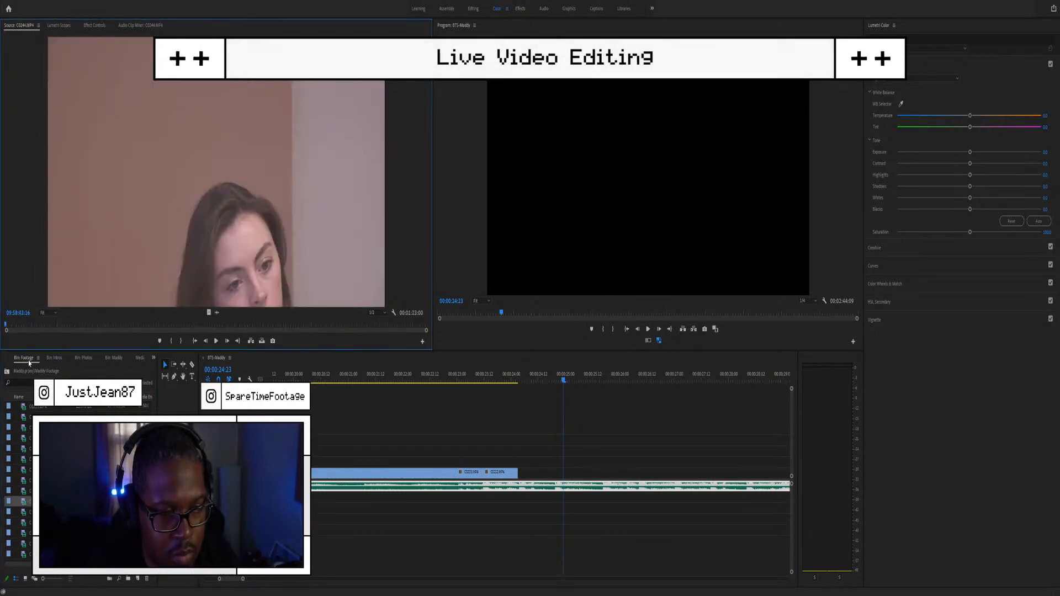
{"action": "left_click_drag", "start_coordinate": [21, 329], "coordinate": [555, 476]}
{"action": "key", "text": "i"}
{"action": "key", "text": "o"}
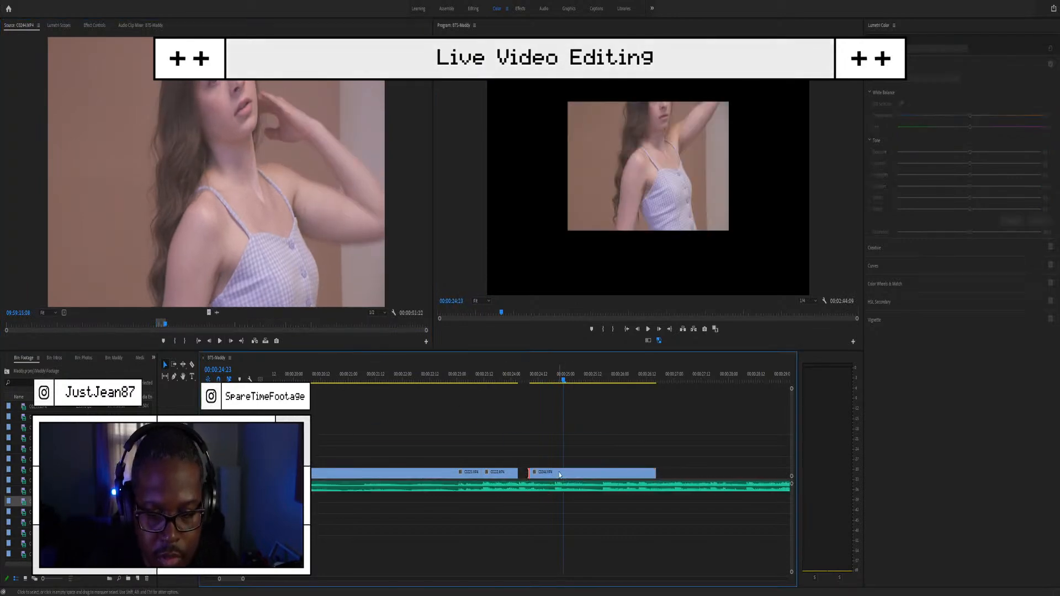
Step: Trim the new model shot's start, fit it to the frame, join it to the previous clip and end it at about 00:00:25:17
{"action": "left_click_drag", "start_coordinate": [527, 472], "coordinate": [551, 472]}
{"action": "left_click", "coordinate": [569, 470]}
{"action": "left_click_drag", "start_coordinate": [591, 474], "coordinate": [562, 474]}
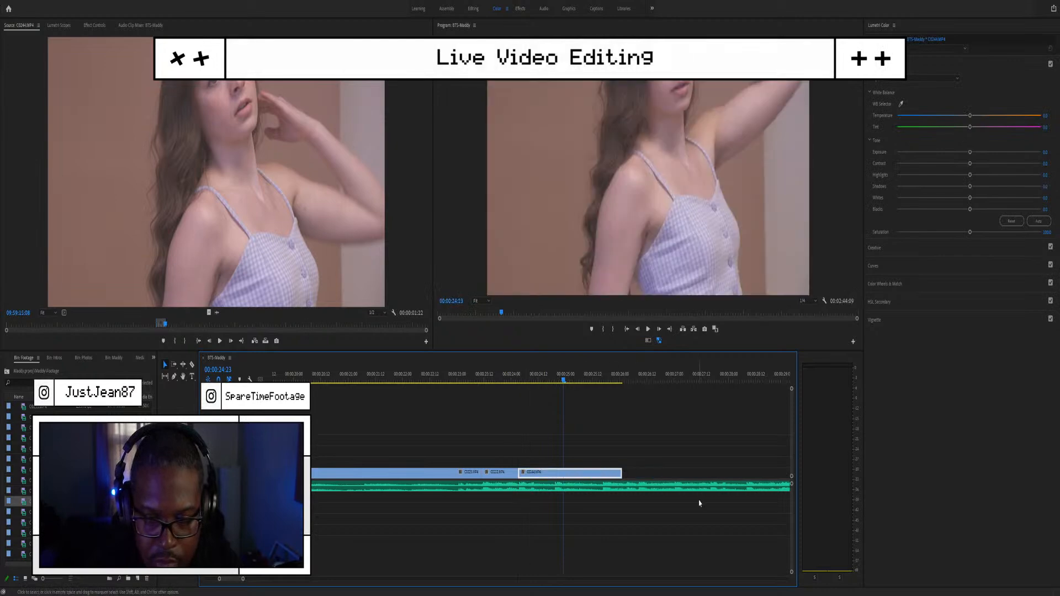
{"action": "mouse_move", "coordinate": [618, 474]}
{"action": "left_mouse_down"}
{"action": "mouse_move", "coordinate": [554, 468]}
{"action": "mouse_move", "coordinate": [602, 463]}
{"action": "left_mouse_up"}
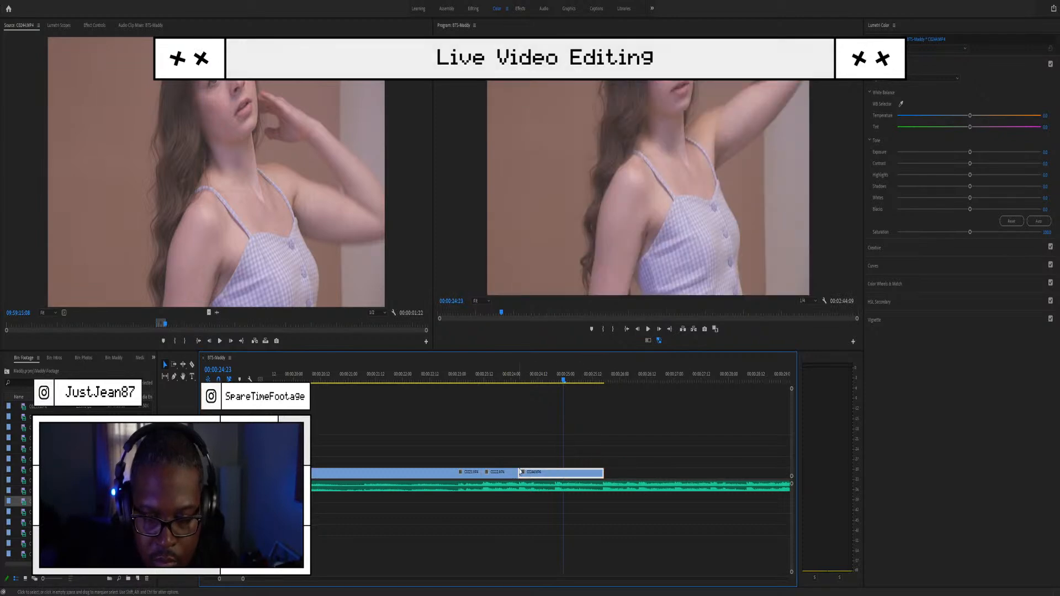
Step: Divide the new model shot into two pieces at the beat near 00:00:24:19 and play the sequence through both pieces
{"action": "left_click_drag", "start_coordinate": [519, 472], "coordinate": [600, 470]}
{"action": "left_click", "coordinate": [532, 473]}
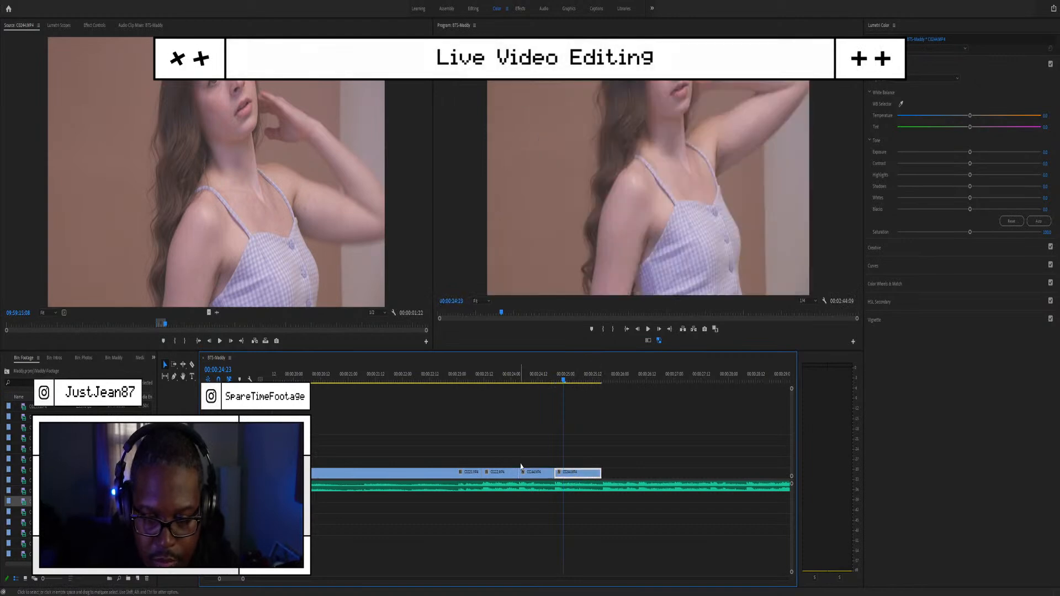
{"action": "left_click", "coordinate": [436, 380]}
{"action": "key", "text": "space"}
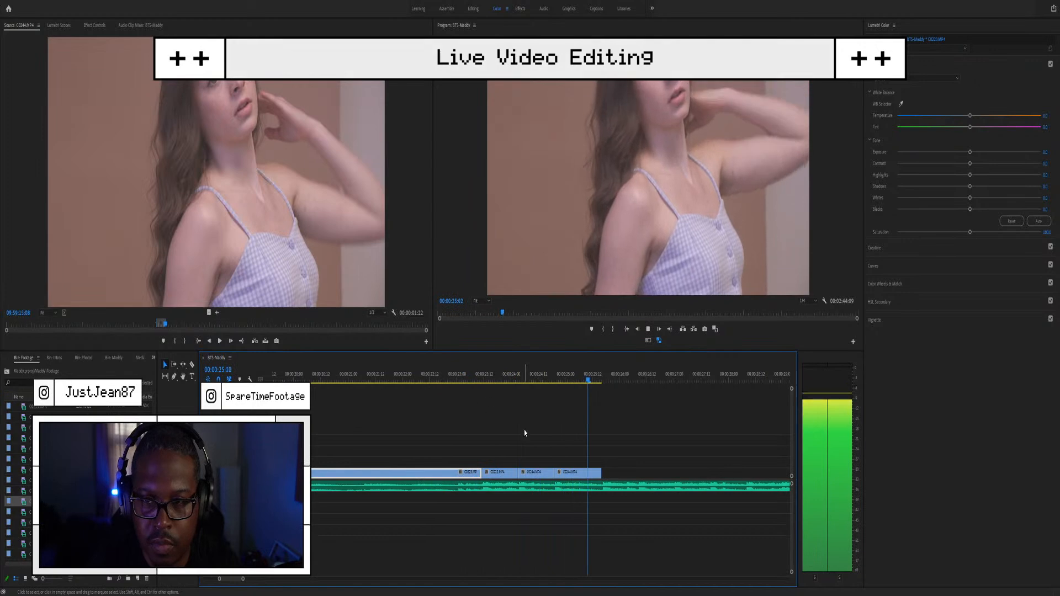
{"action": "key", "text": "space"}
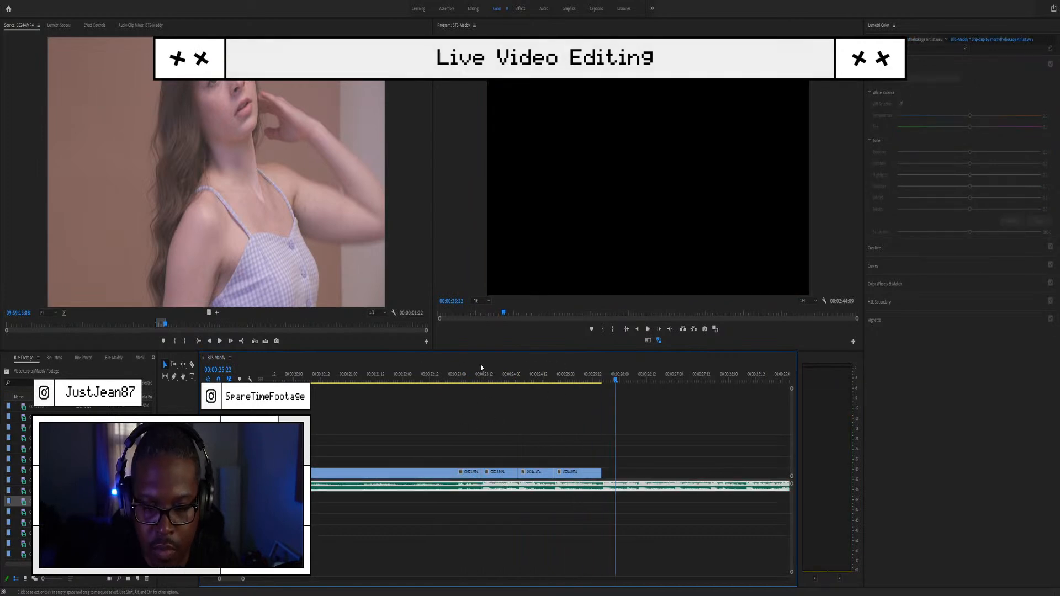
Step: Replay the model cuts against the music and delete the second piece of the raised-hand shot
{"action": "left_click", "coordinate": [443, 379]}
{"action": "key", "text": "space"}
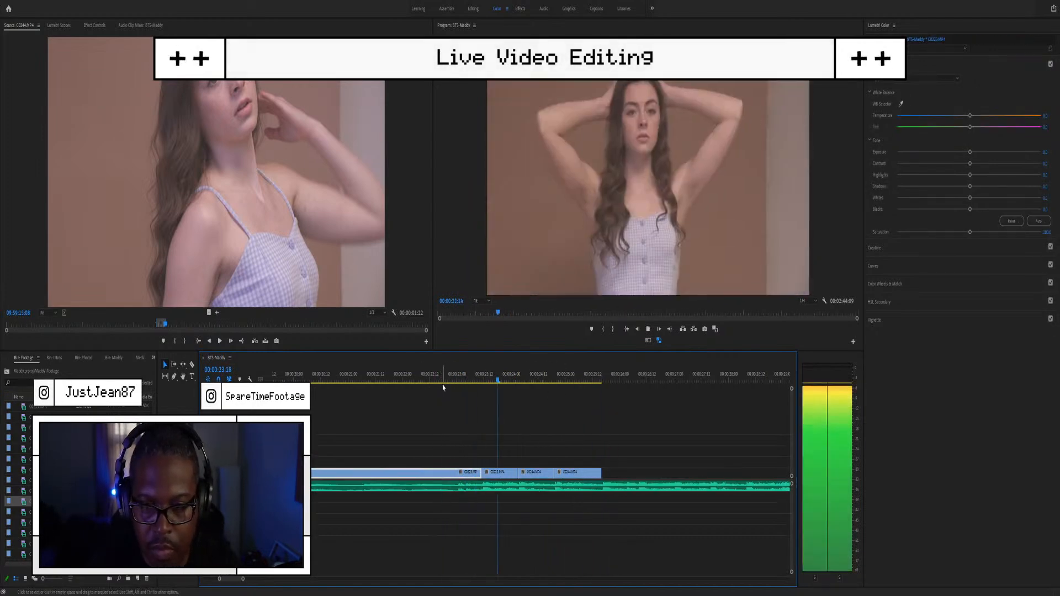
{"action": "left_click", "coordinate": [583, 473]}
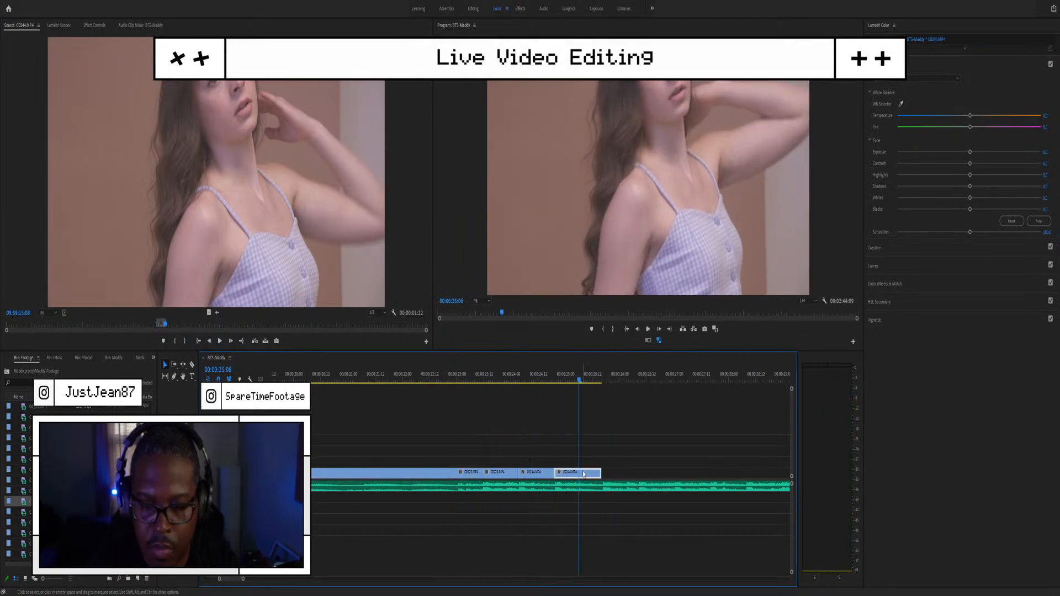
{"action": "key", "text": "Delete"}
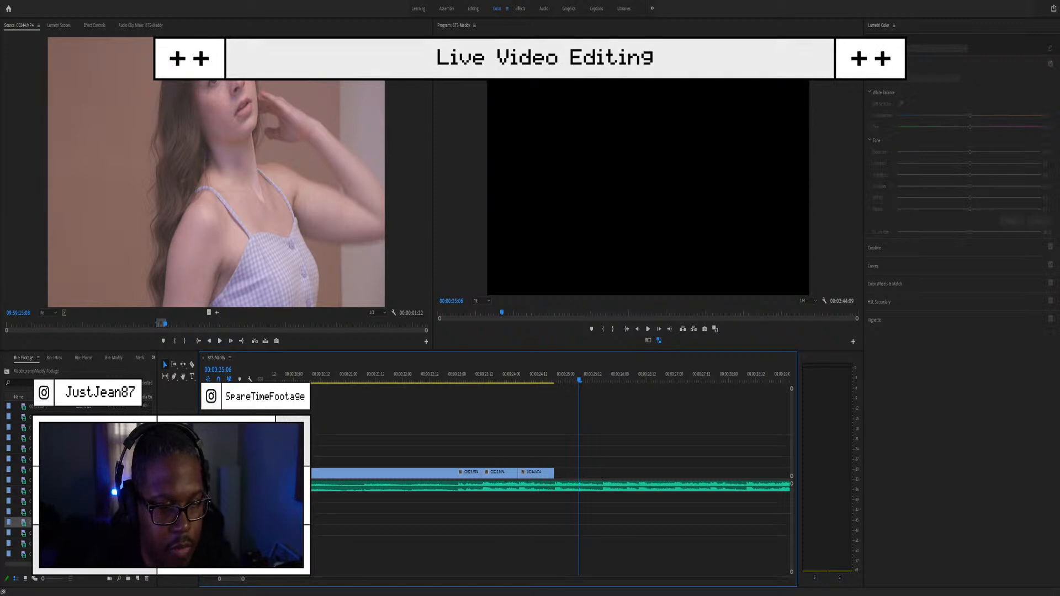
Step: Go to the photographer close-up near 00:00:20:22, show the Lumeti scopes and sample its white balance from the blurred background
{"action": "left_click", "coordinate": [369, 378]}
{"action": "key", "text": "minus"}
{"action": "scroll", "coordinate": [317, 436], "scroll_direction": "up", "scroll_amount": 3}
{"action": "scroll", "coordinate": [317, 435], "scroll_direction": "up", "scroll_amount": 1}
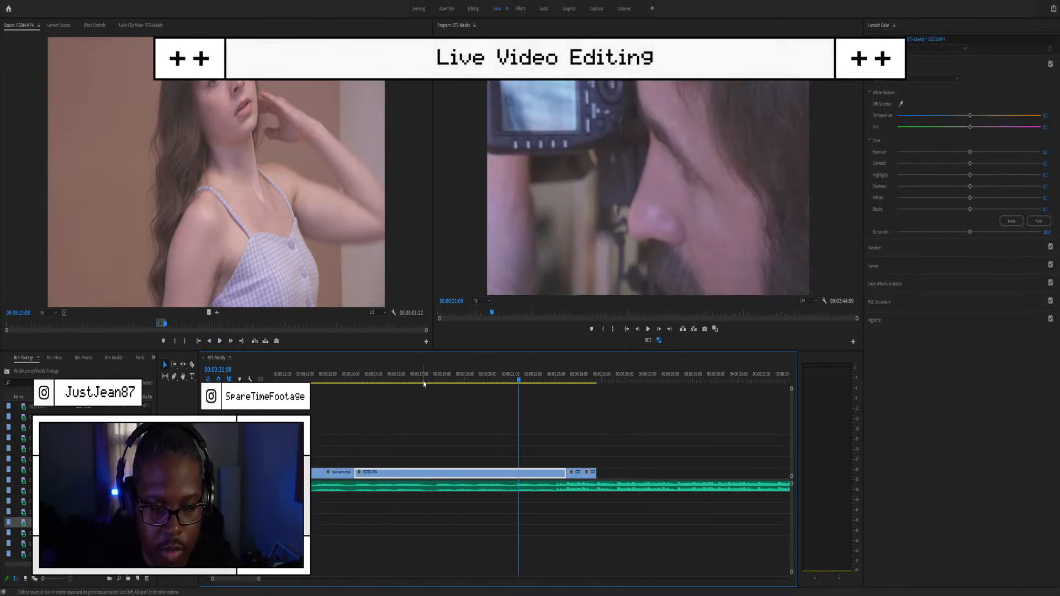
{"action": "left_click_drag", "start_coordinate": [433, 373], "coordinate": [509, 379]}
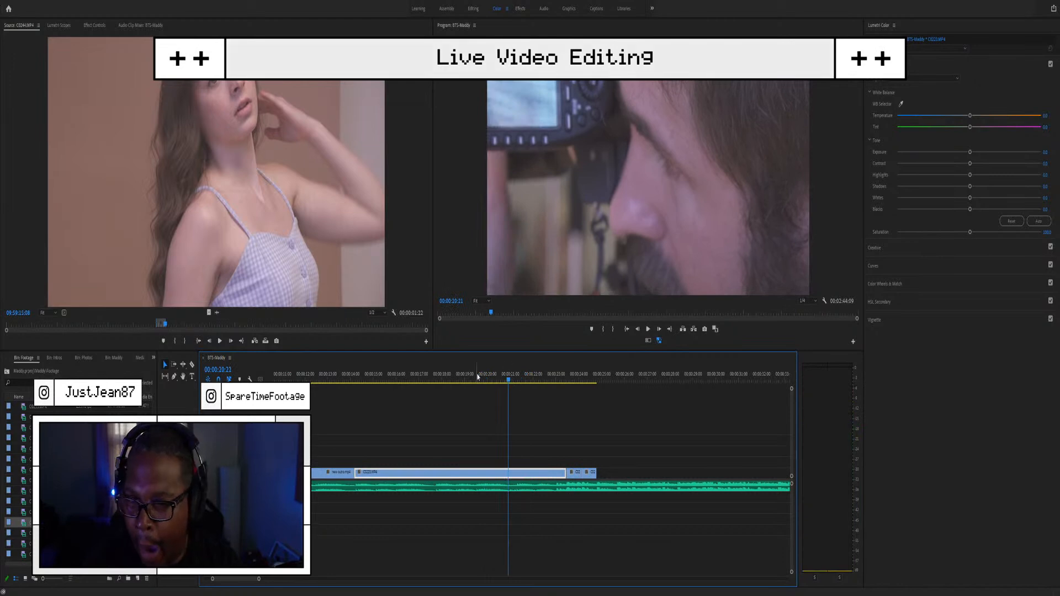
{"action": "key", "text": "shift+2"}
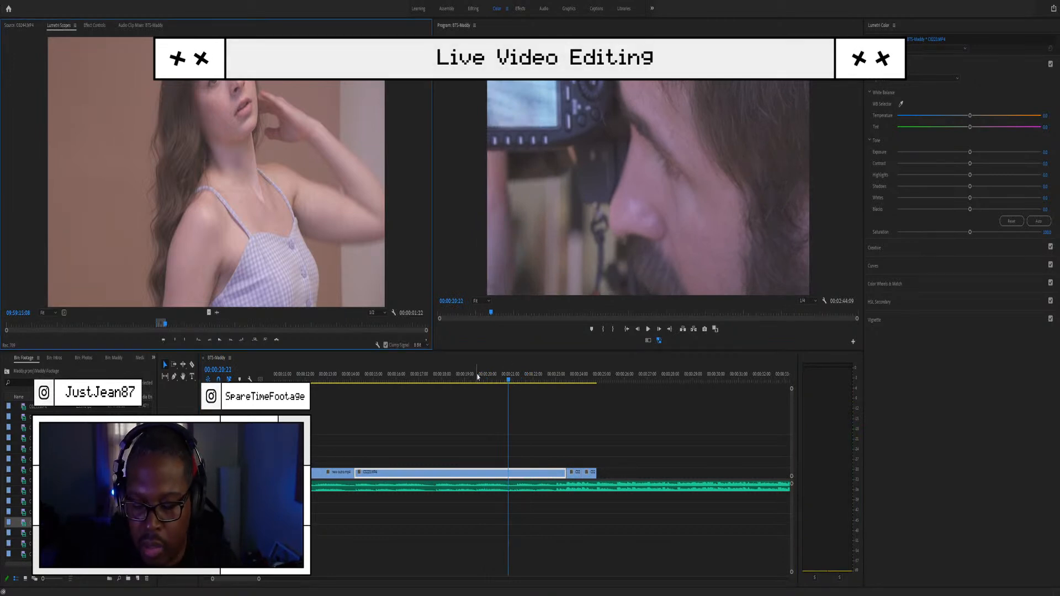
{"action": "left_click", "coordinate": [902, 105]}
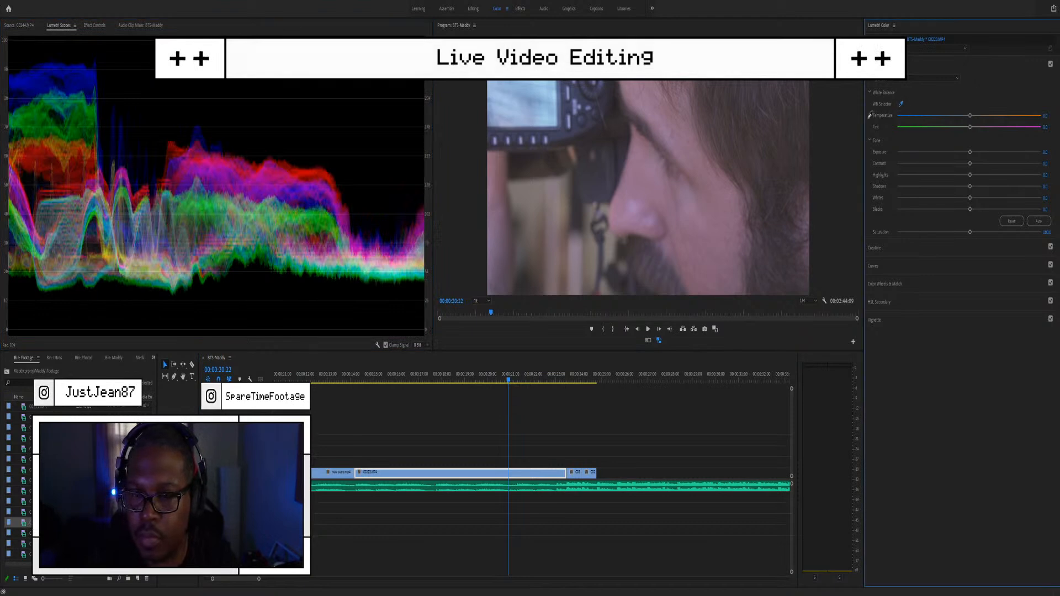
{"action": "left_click", "coordinate": [568, 184]}
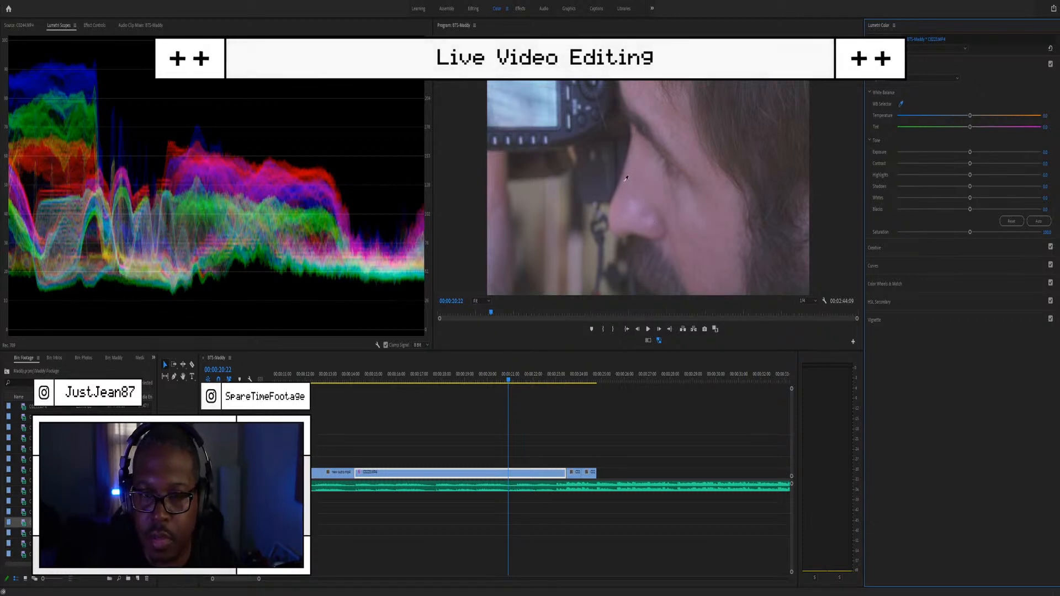
{"action": "left_click", "coordinate": [537, 189]}
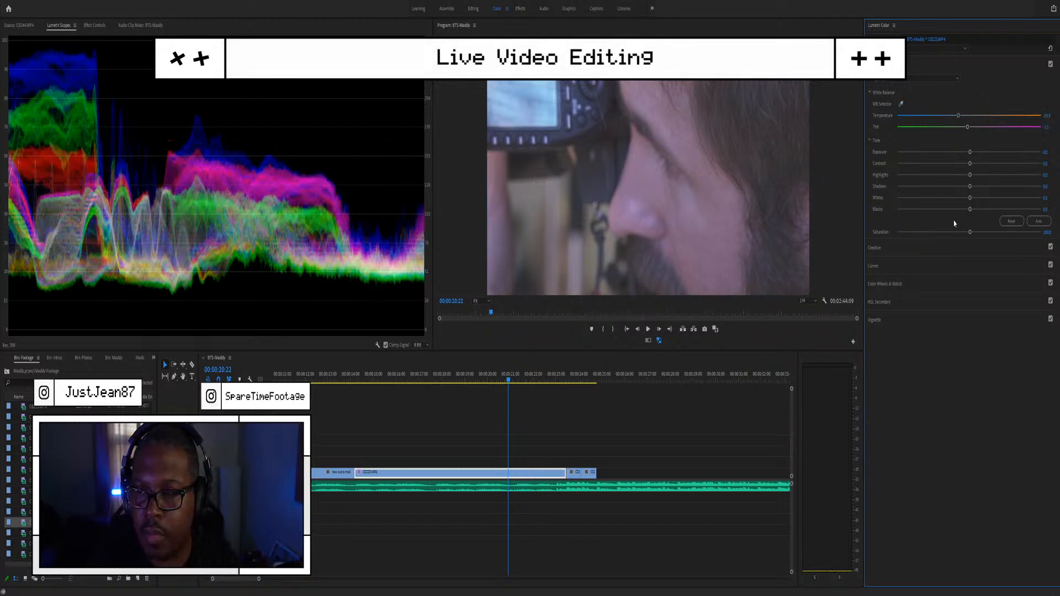
Step: Set the close-up's saturation to 110, lower its blacks to about -33 and raise its whites to about 32
{"action": "left_click", "coordinate": [1046, 232]}
{"action": "type", "text": "110"}
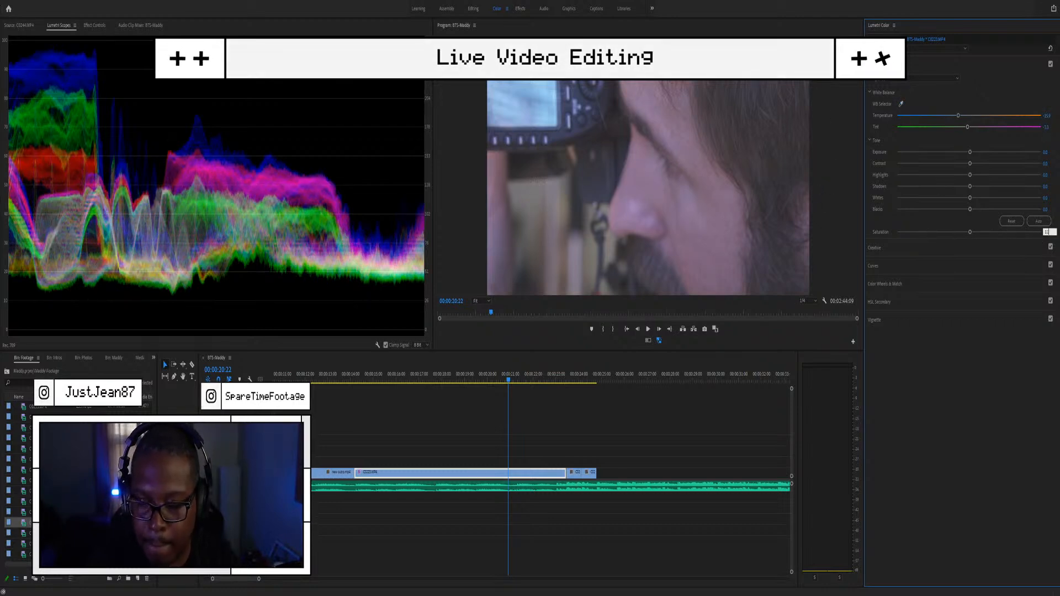
{"action": "key", "text": "Return"}
{"action": "mouse_move", "coordinate": [935, 214]}
{"action": "left_mouse_down"}
{"action": "mouse_move", "coordinate": [925, 210]}
{"action": "mouse_move", "coordinate": [946, 211]}
{"action": "left_mouse_up"}
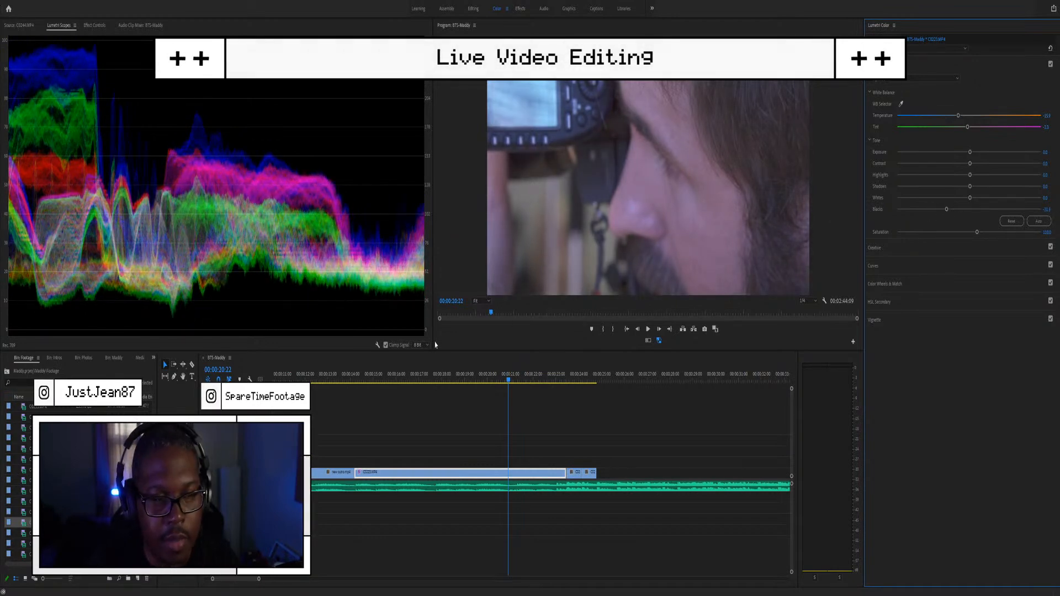
{"action": "left_click_drag", "start_coordinate": [977, 200], "coordinate": [993, 197]}
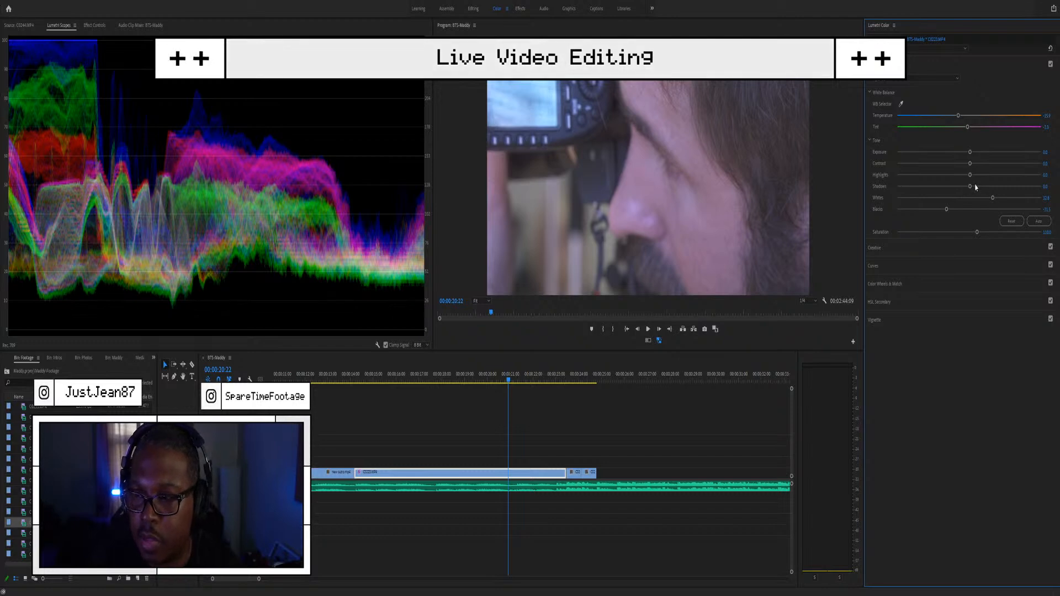
Step: Lower the close-up's shadows to about -24 and highlights to about -9, and set its contrast to 50
{"action": "left_click_drag", "start_coordinate": [973, 186], "coordinate": [952, 187]}
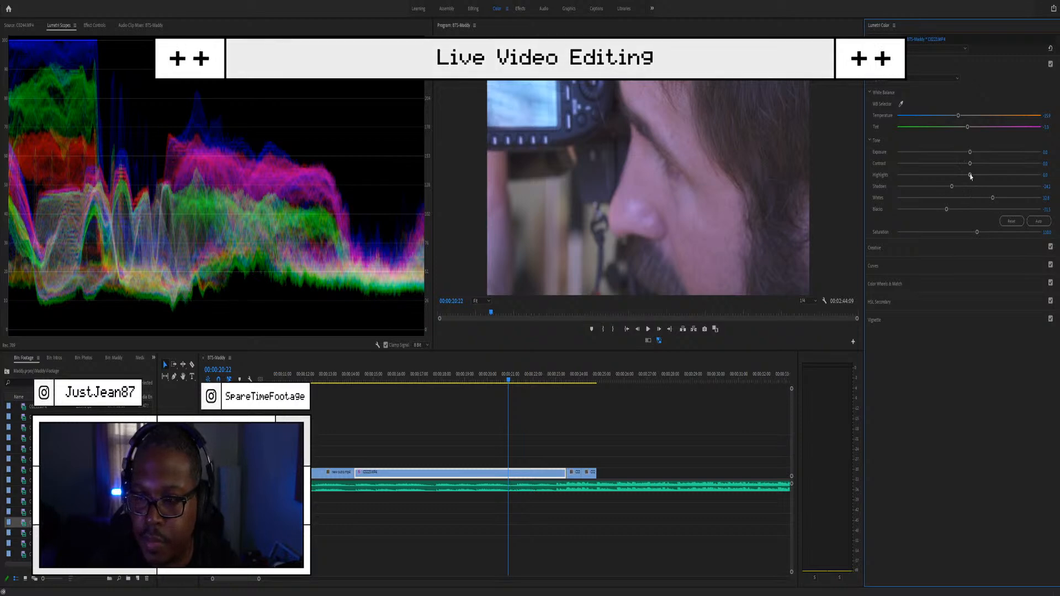
{"action": "left_click_drag", "start_coordinate": [970, 176], "coordinate": [963, 175]}
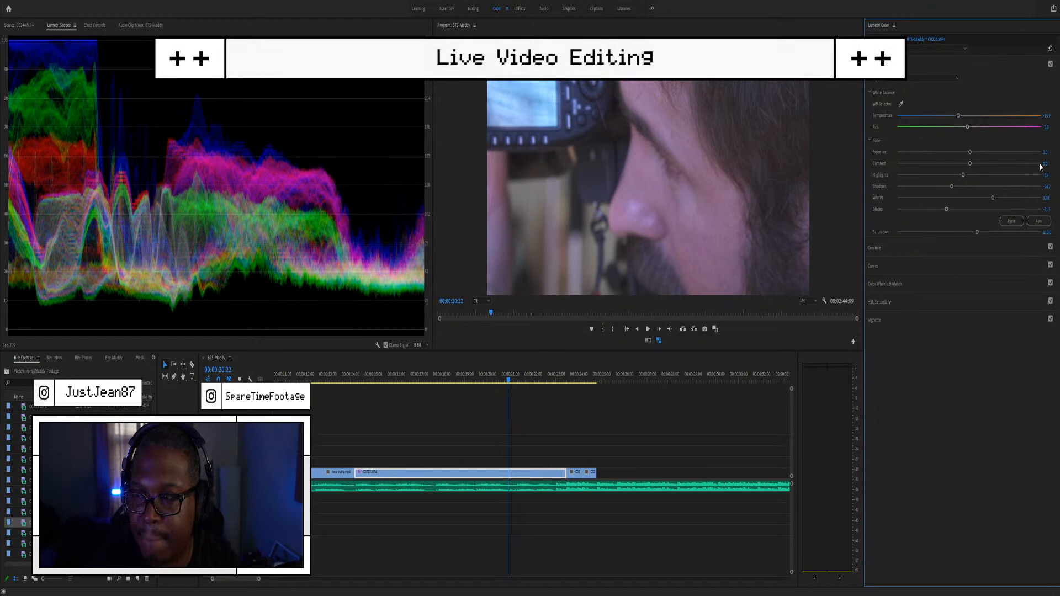
{"action": "type", "text": "50"}
{"action": "key", "text": "Return"}
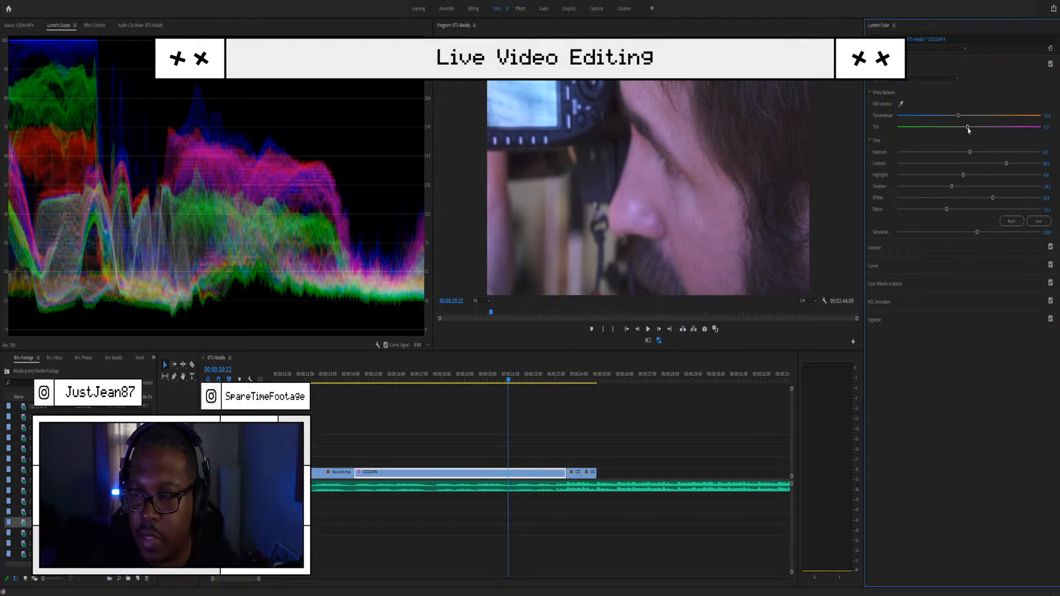
Step: Try cooler temperatures on the close-up, play to its end and resample the white balance from the pale background beside the hand
{"action": "left_click_drag", "start_coordinate": [958, 117], "coordinate": [933, 116]}
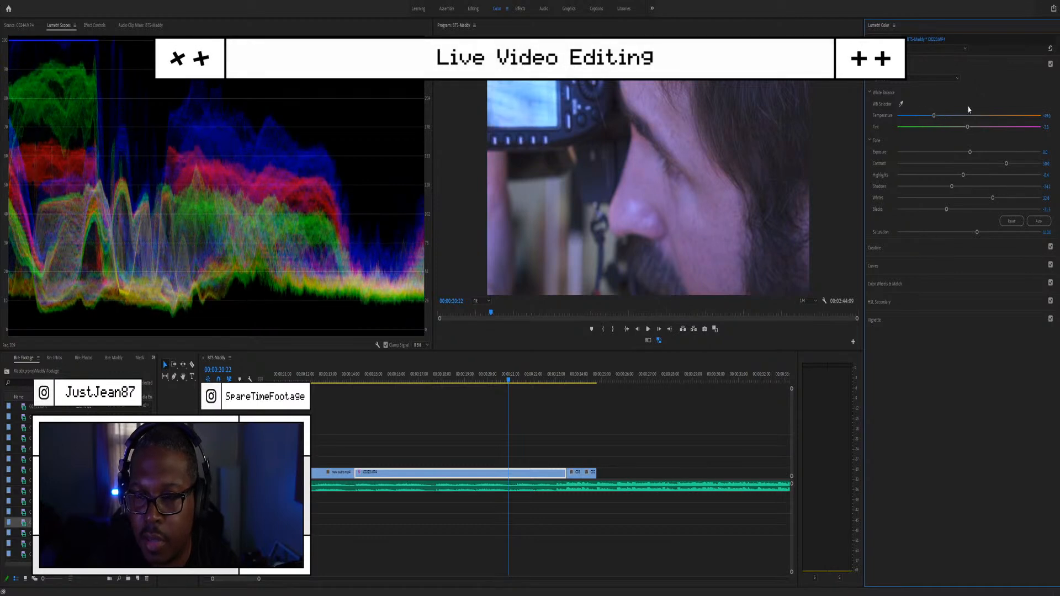
{"action": "left_click_drag", "start_coordinate": [943, 115], "coordinate": [951, 114]}
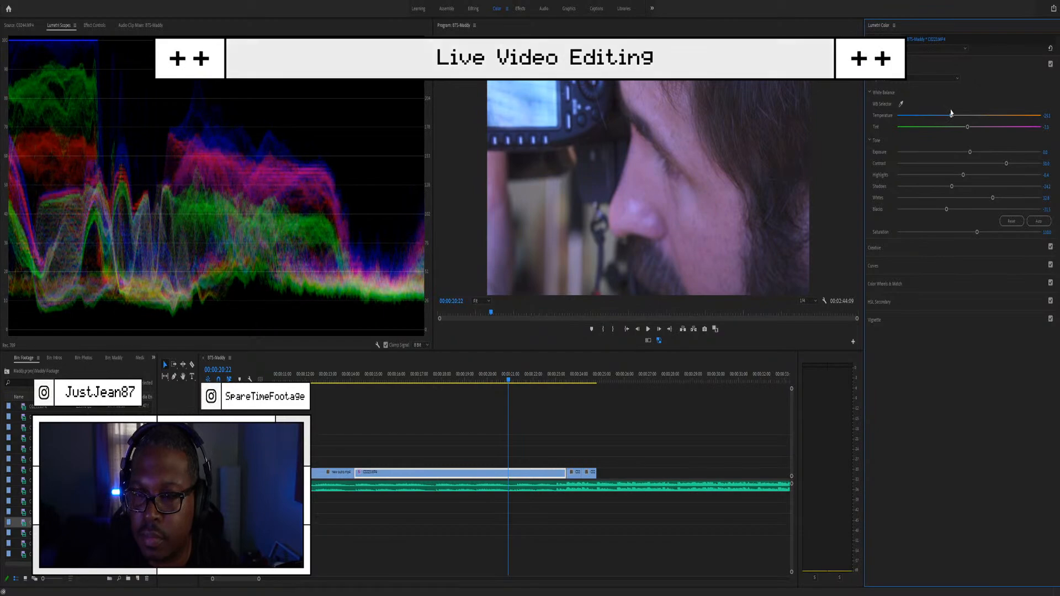
{"action": "key", "text": "space"}
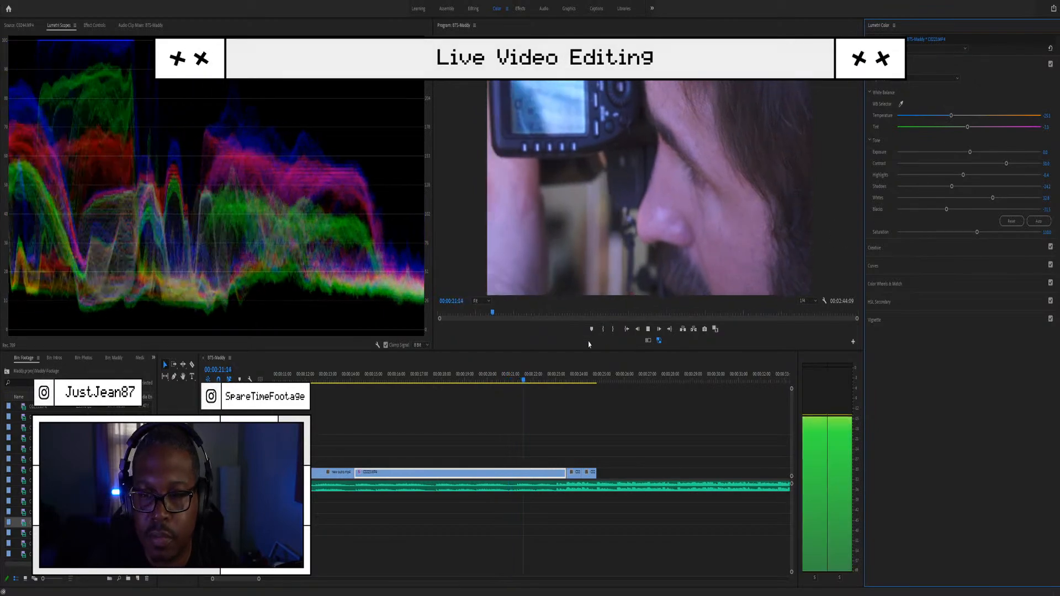
{"action": "key", "text": "space"}
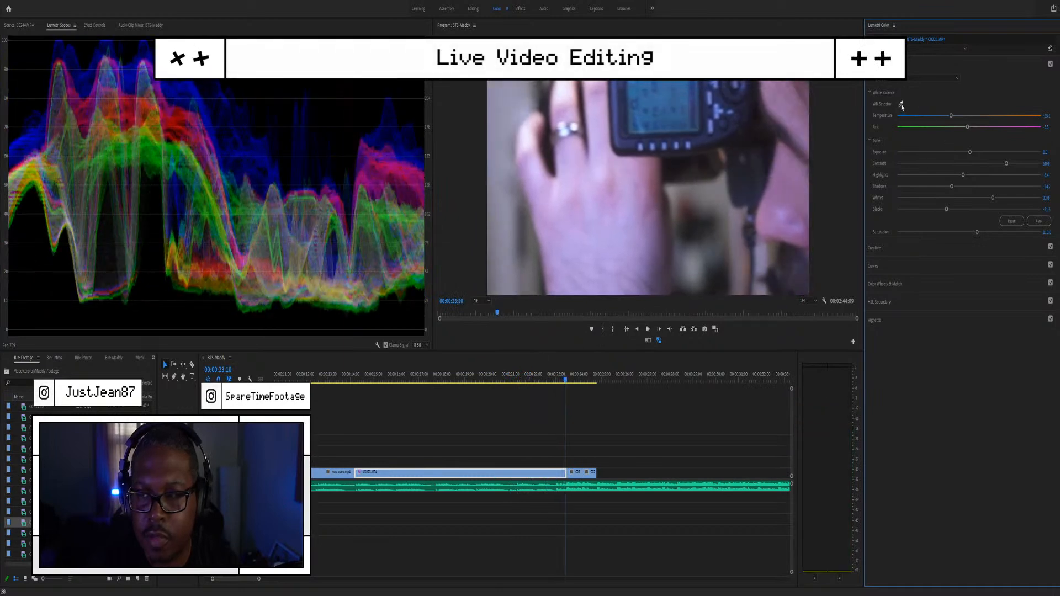
{"action": "left_click", "coordinate": [512, 231]}
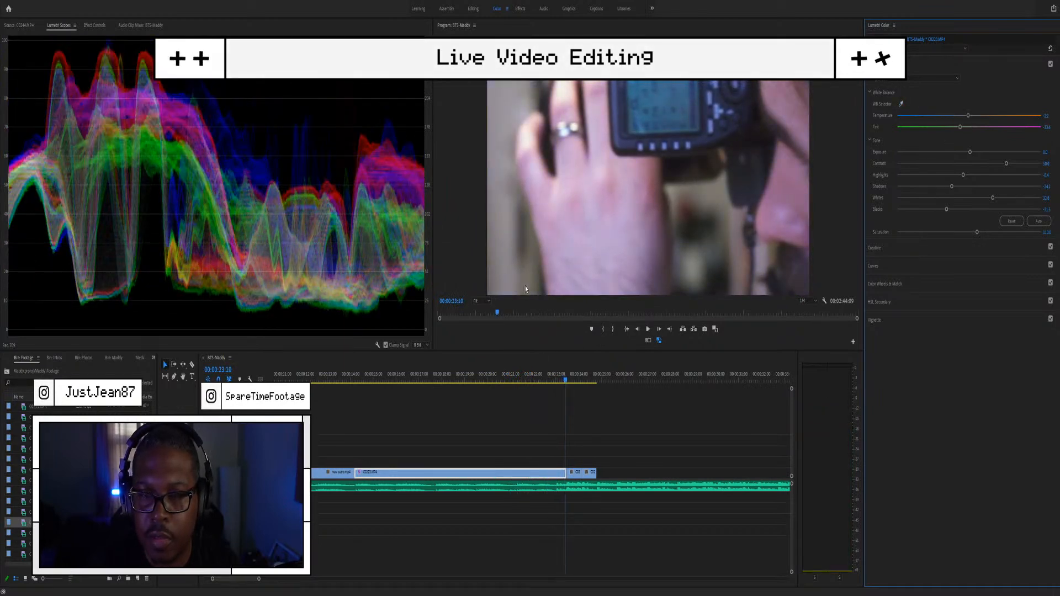
Step: Play the graded photographer close-up and the cuts to the two model shots after it against the music
{"action": "left_click", "coordinate": [344, 380]}
{"action": "key", "text": "space"}
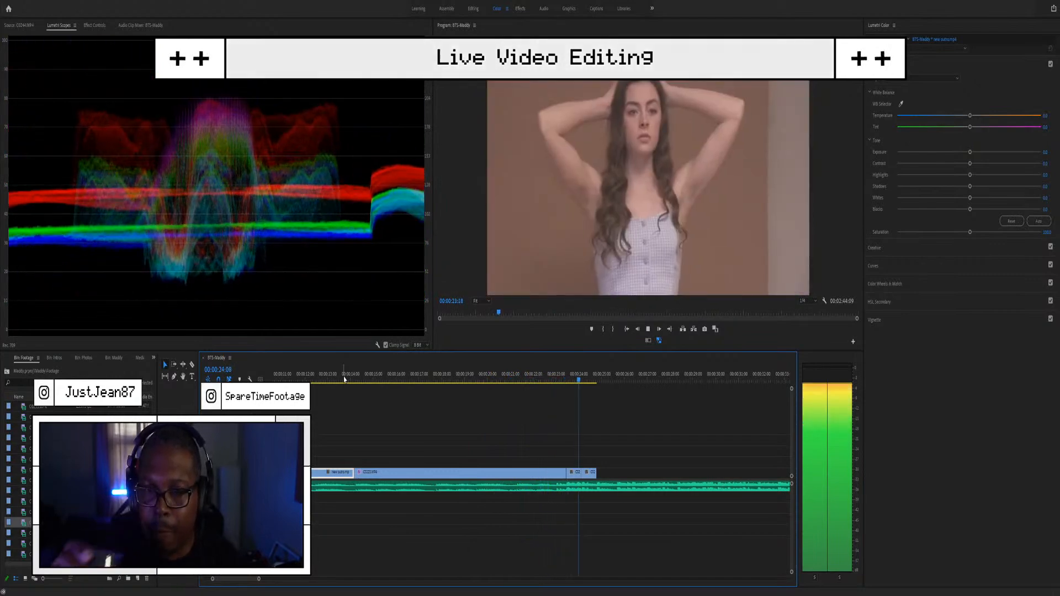
{"action": "key", "text": "space"}
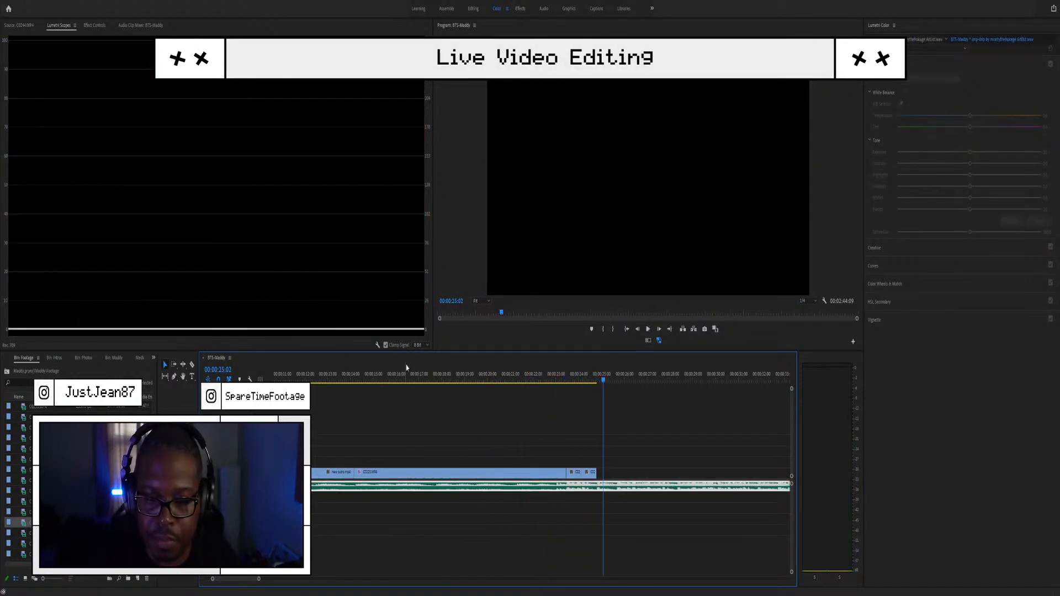
{"action": "scroll", "coordinate": [585, 518], "scroll_direction": "up", "scroll_amount": 5}
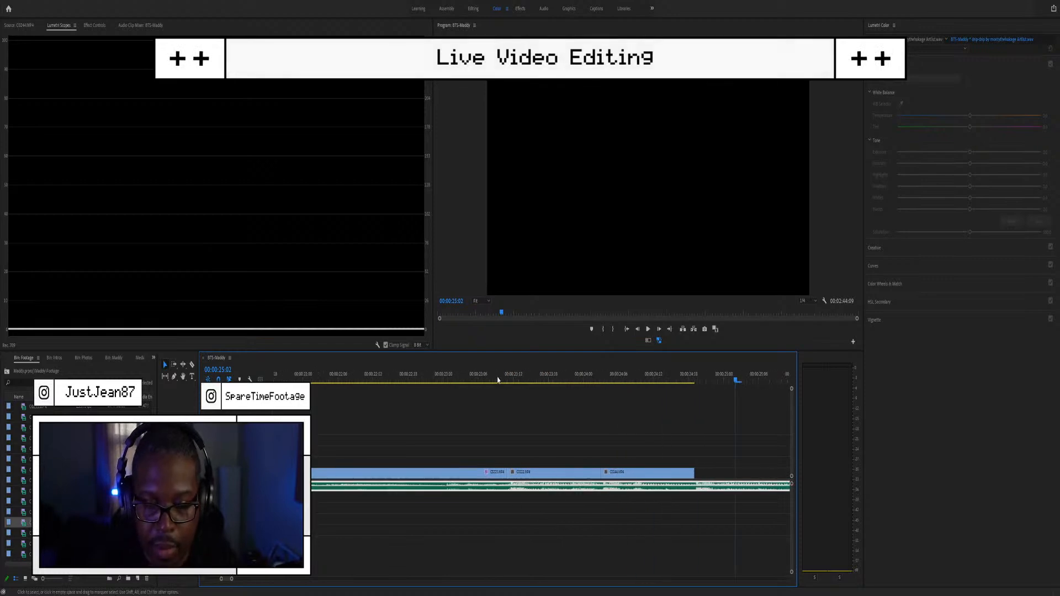
{"action": "left_click", "coordinate": [497, 378]}
{"action": "key", "text": "space"}
{"action": "key", "text": "space"}
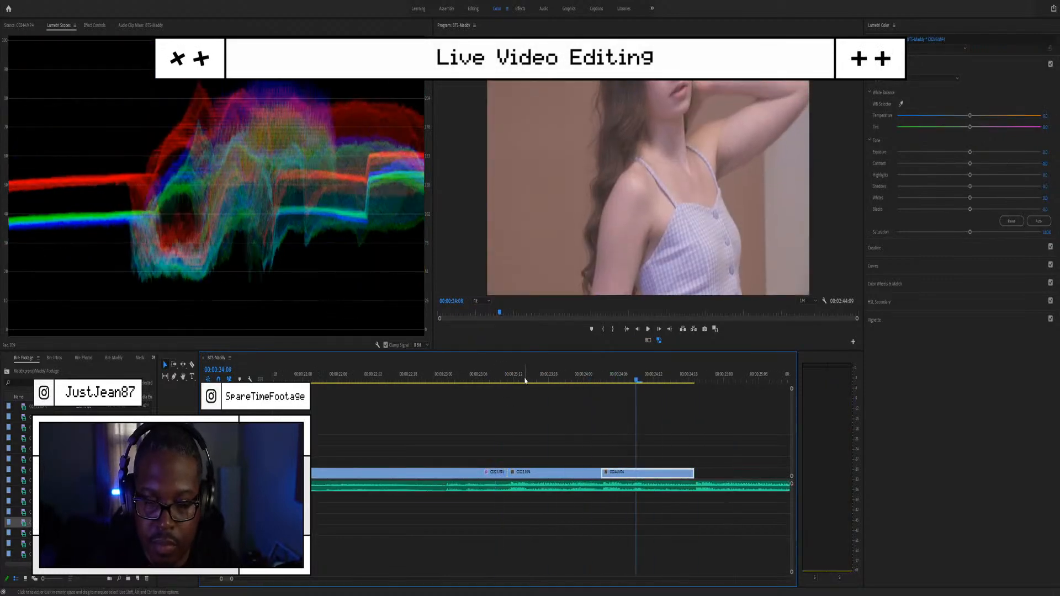
Step: Turn on scale keyframing for the model shot with both arms raised at its start, 00:00:23:11
{"action": "left_click", "coordinate": [506, 381]}
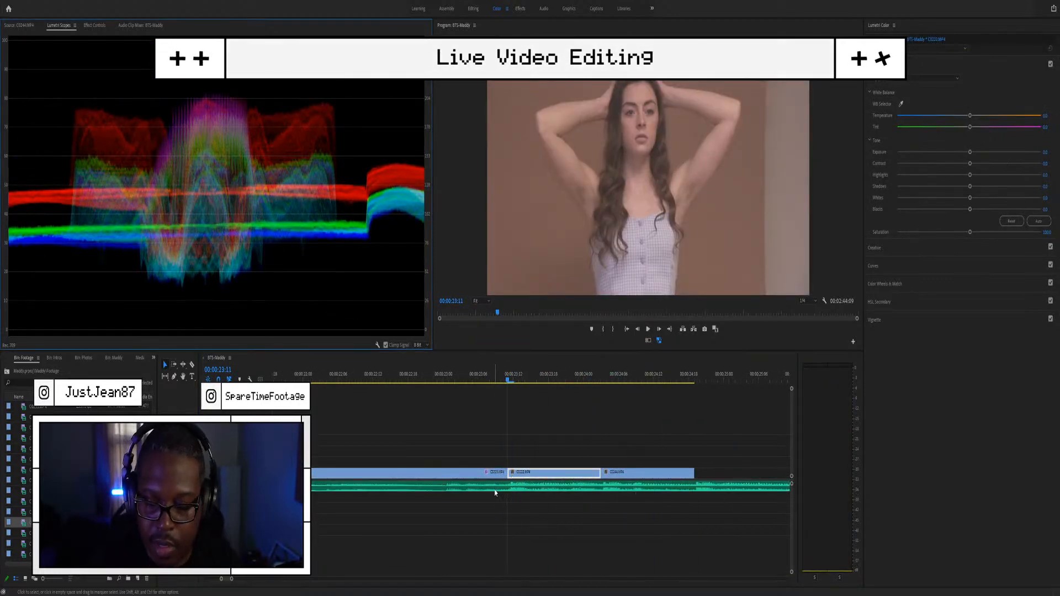
{"action": "key", "text": "shift+5"}
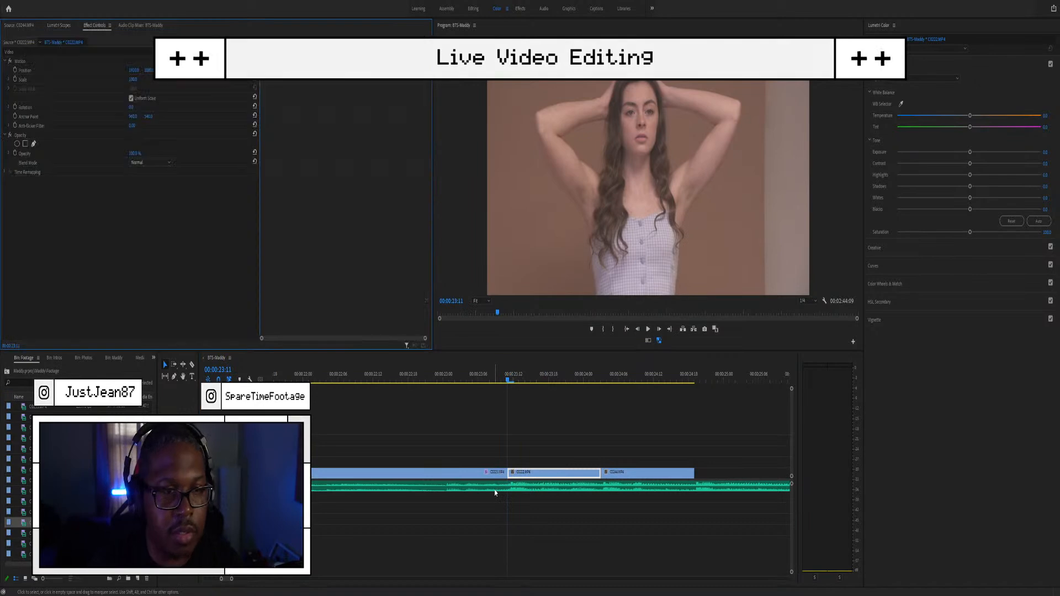
{"action": "left_click", "coordinate": [15, 80]}
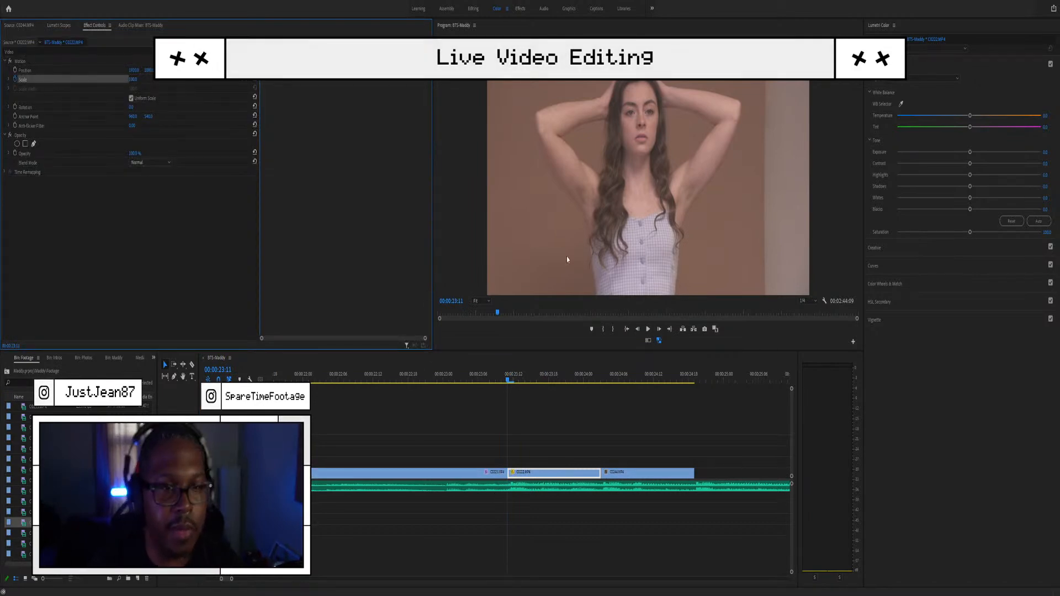
Step: Keyframe the arms-raised model shot's scale to 113 near its end at 00:00:24:02
{"action": "left_click", "coordinate": [596, 381]}
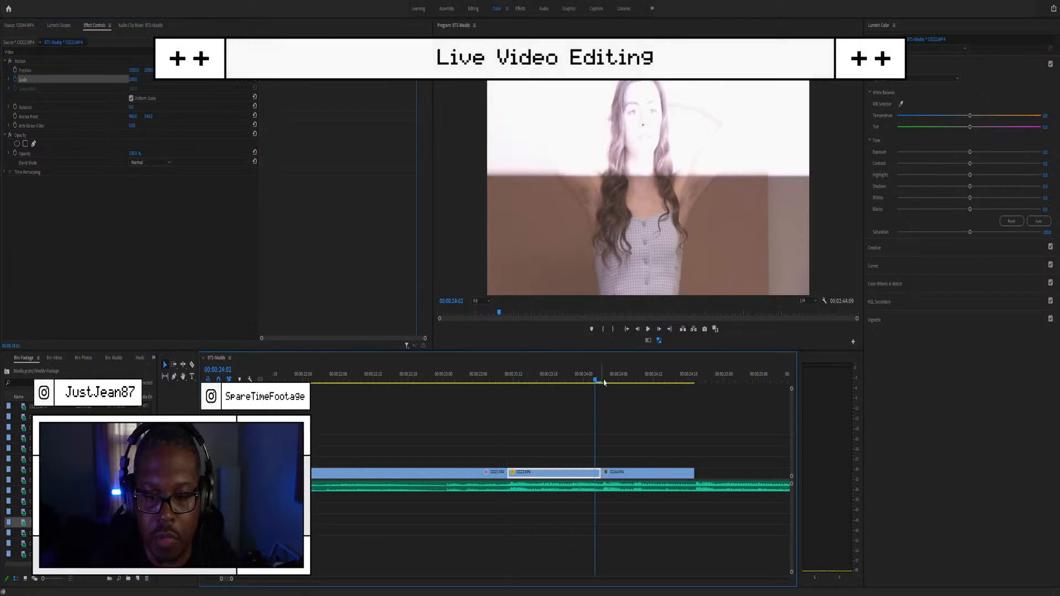
{"action": "left_click", "coordinate": [598, 378]}
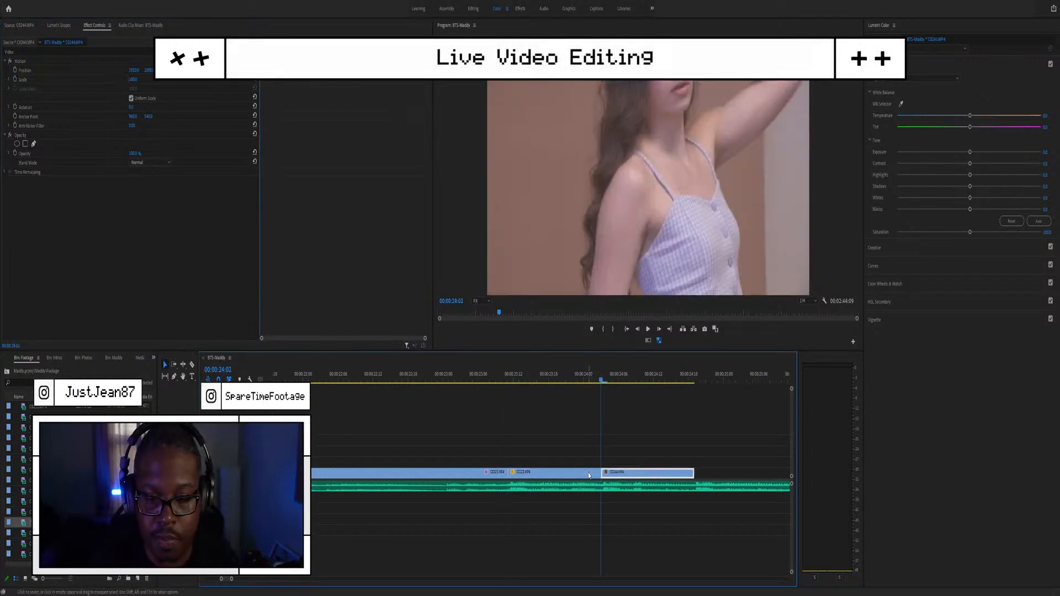
{"action": "left_click", "coordinate": [134, 77]}
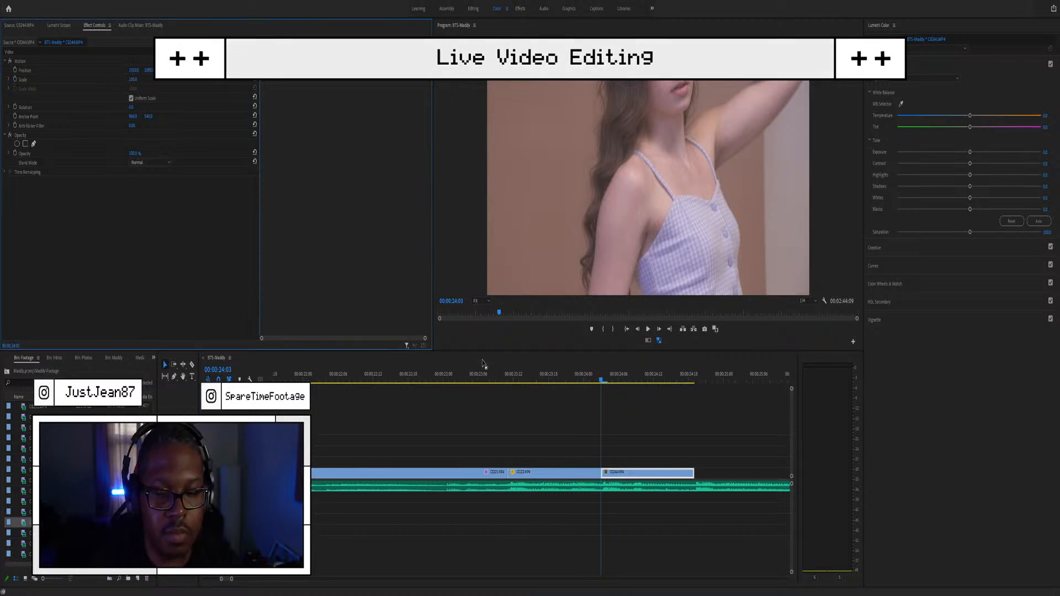
{"action": "left_click", "coordinate": [507, 377]}
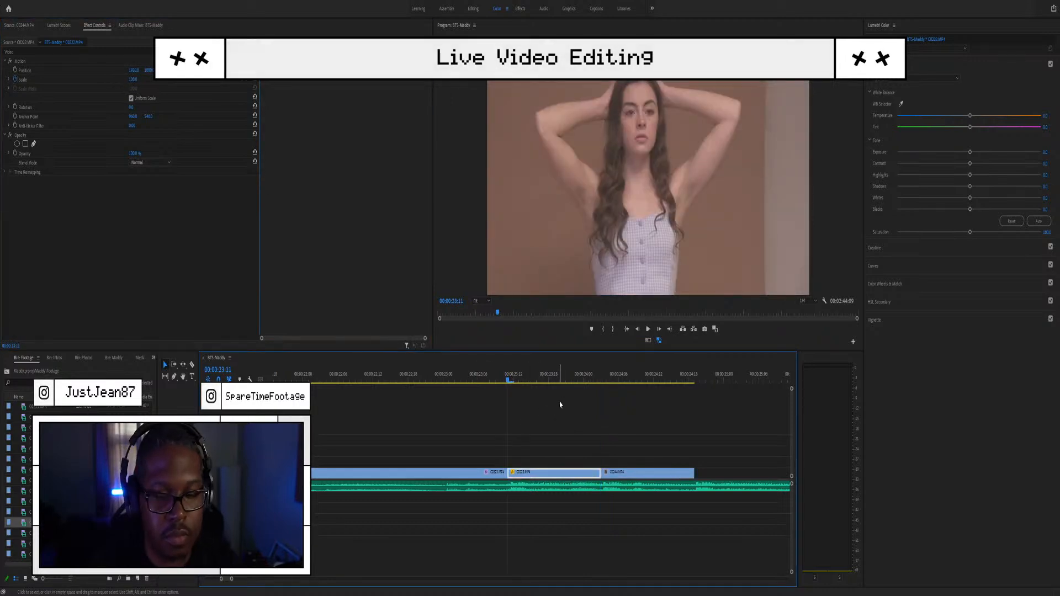
{"action": "left_click", "coordinate": [604, 379]}
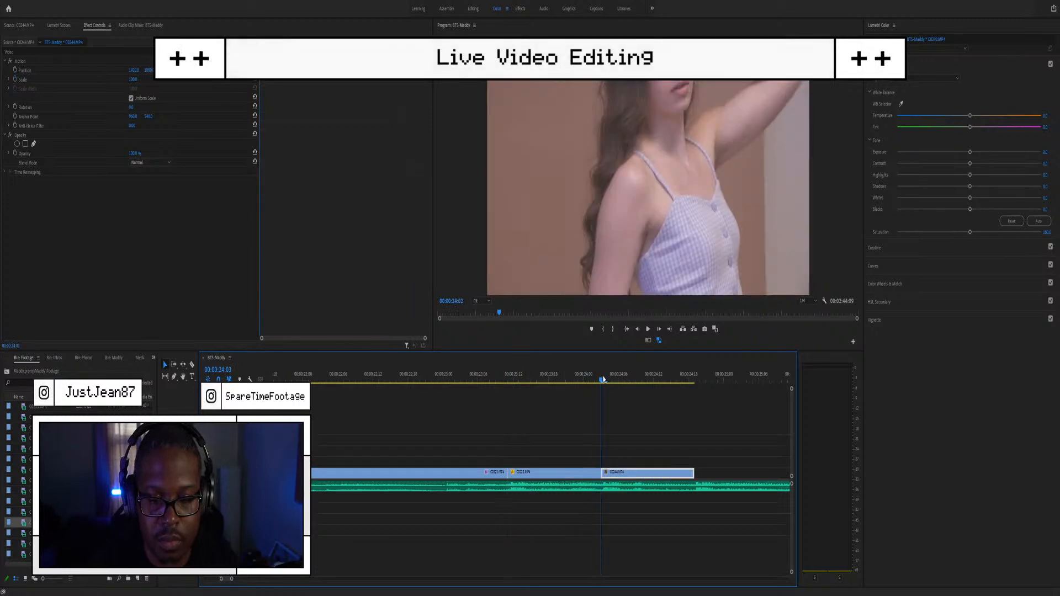
{"action": "key", "text": "Left"}
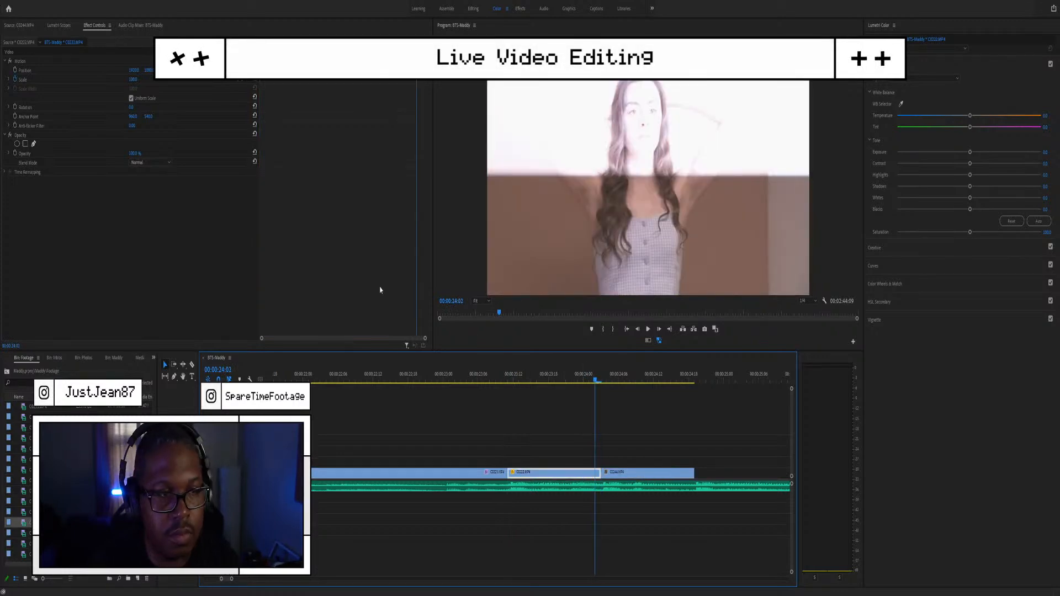
{"action": "left_click", "coordinate": [133, 79]}
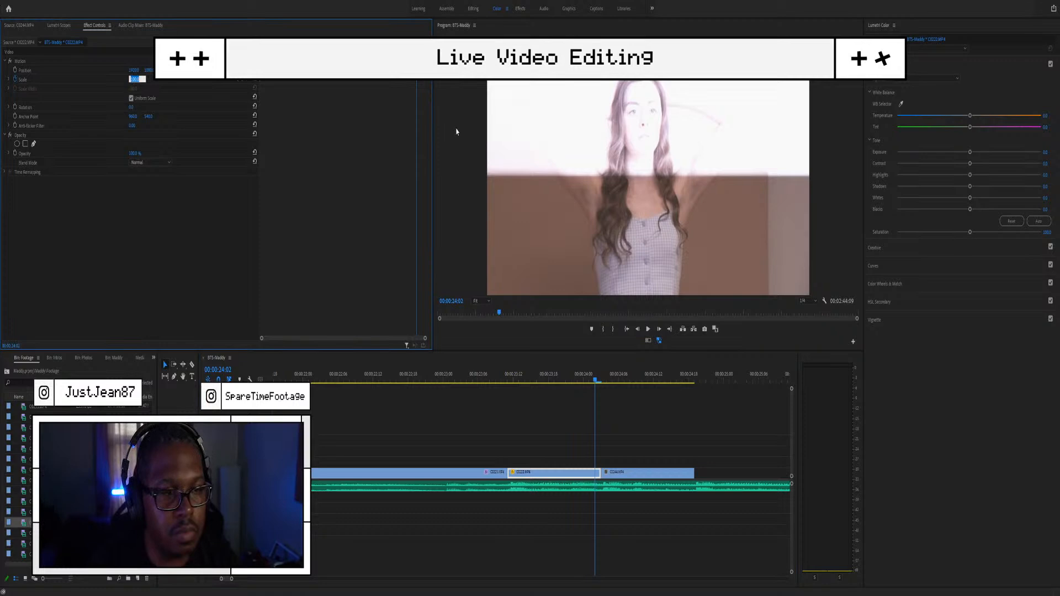
{"action": "type", "text": "113"}
{"action": "key", "text": "Return"}
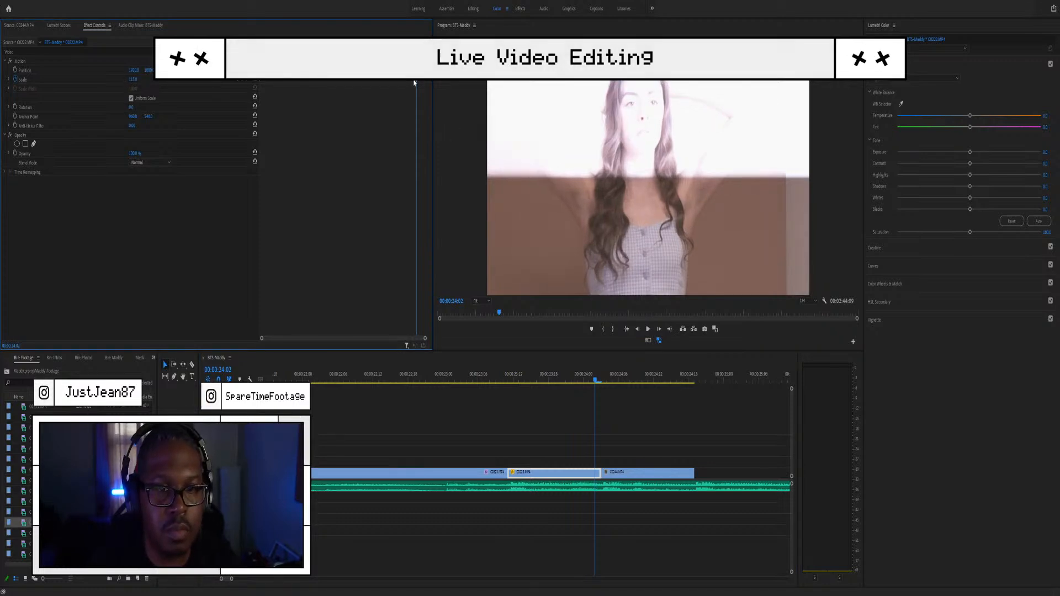
Step: Deselect the clip and play the sequence from before the arms-raised shot to check its zoom against the music
{"action": "left_click", "coordinate": [428, 401]}
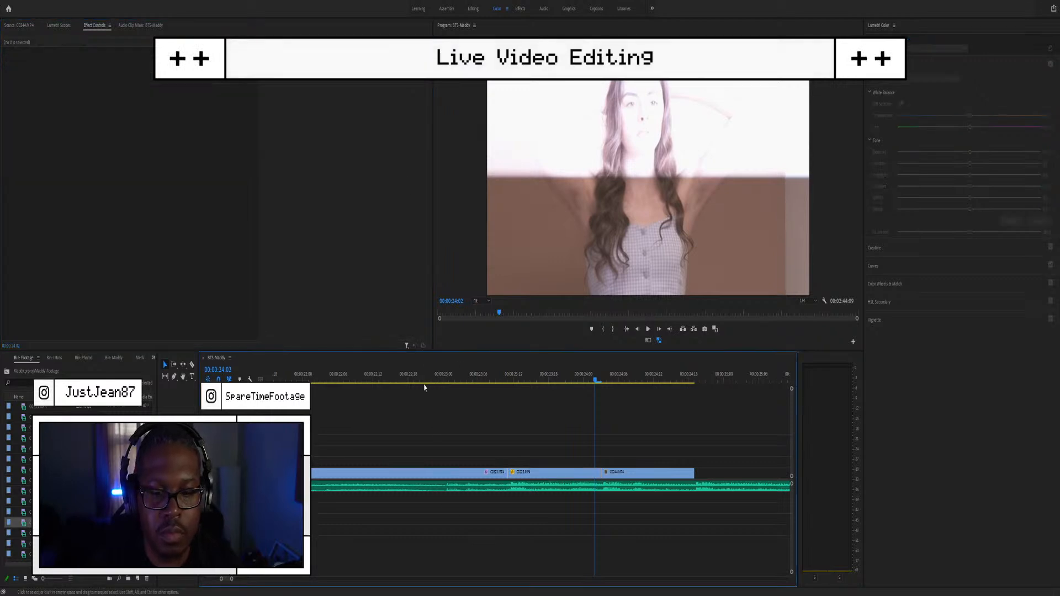
{"action": "left_click", "coordinate": [423, 379]}
{"action": "key", "text": "space"}
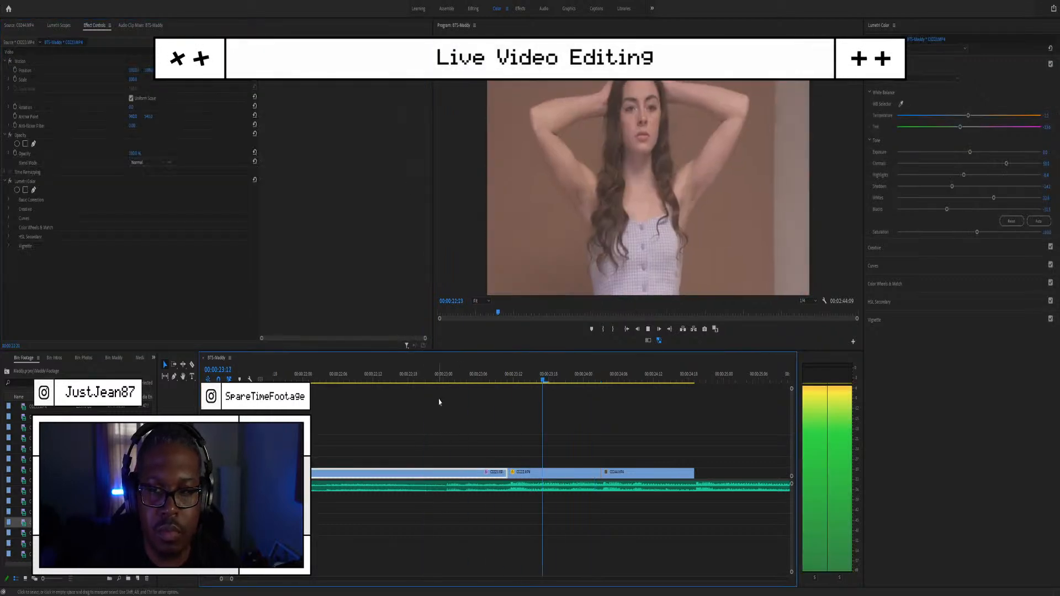
{"action": "key", "text": "space"}
{"action": "scroll", "coordinate": [607, 496], "scroll_direction": "down", "scroll_amount": 3}
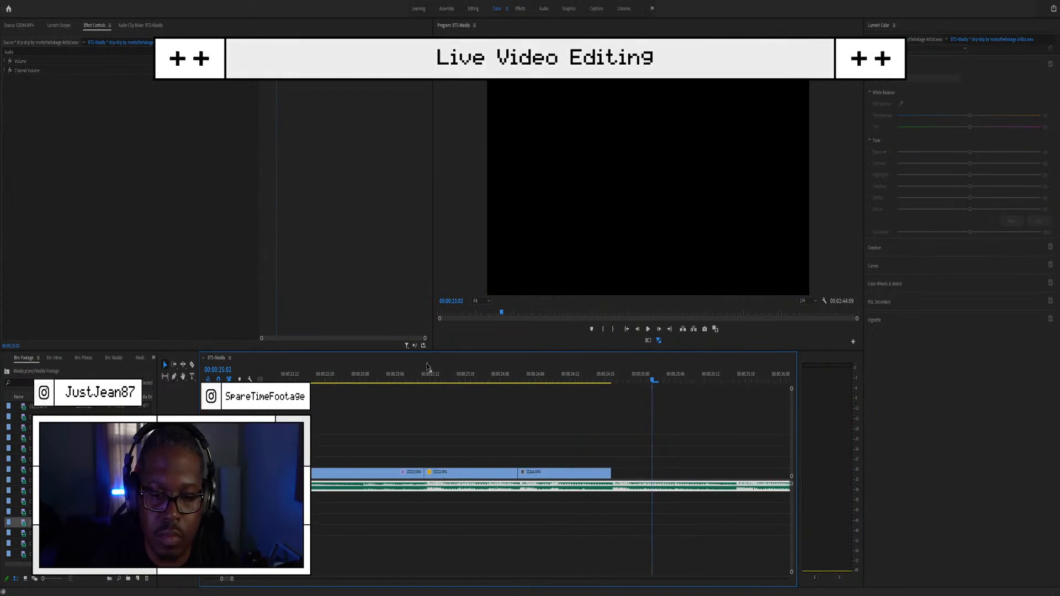
Step: Play the sequence from the start of the arms-raised model shot through the end of the following model shot
{"action": "left_click", "coordinate": [424, 375]}
{"action": "key", "text": "space"}
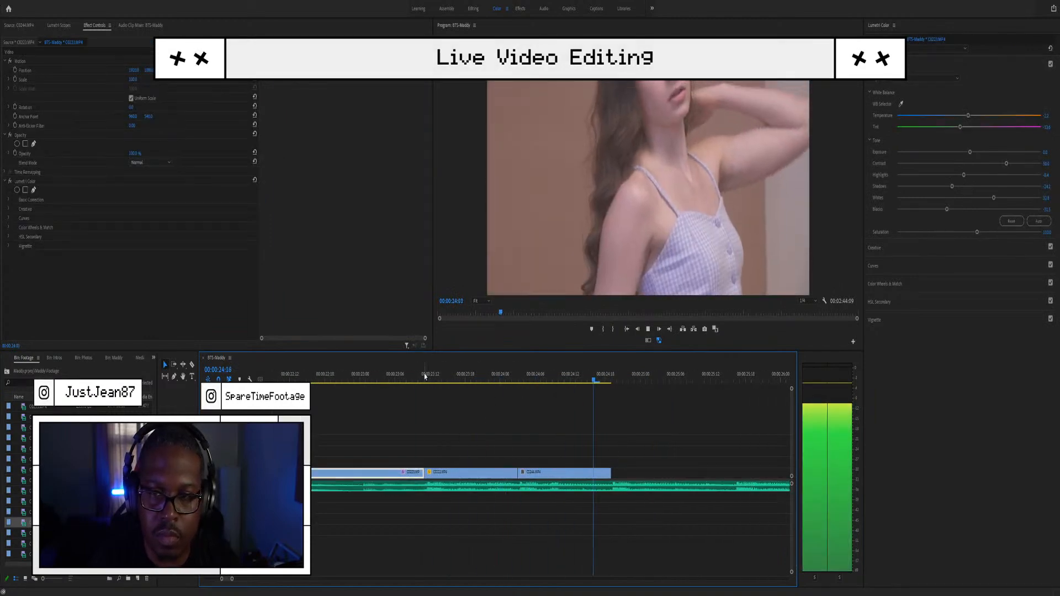
{"action": "key", "text": "space"}
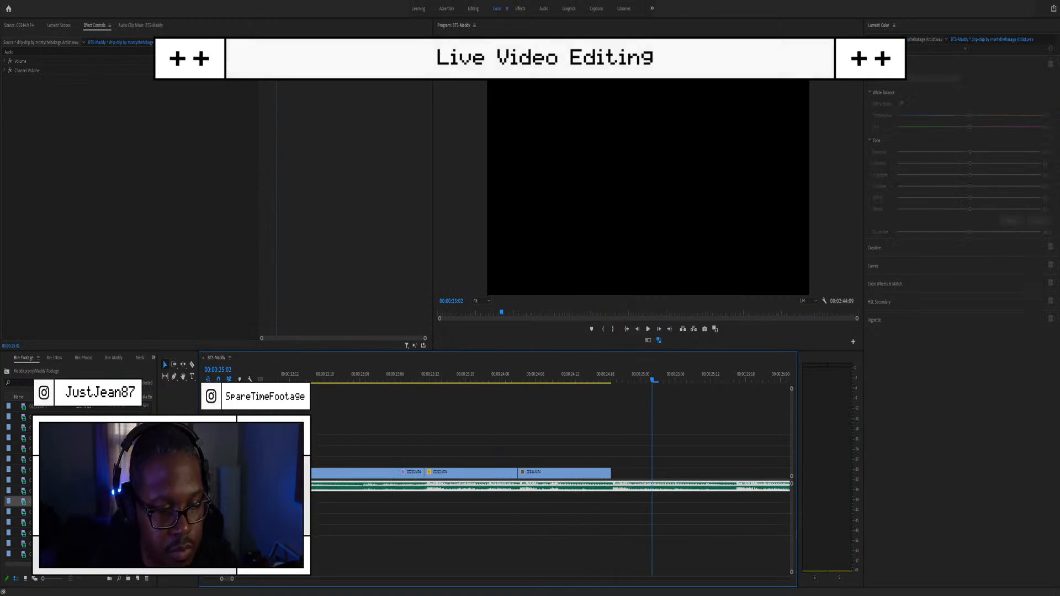
Step: Mark a range of the tripod camera close-up and add it to the sequence directly after the last model shot
{"action": "double_click", "coordinate": [22, 490]}
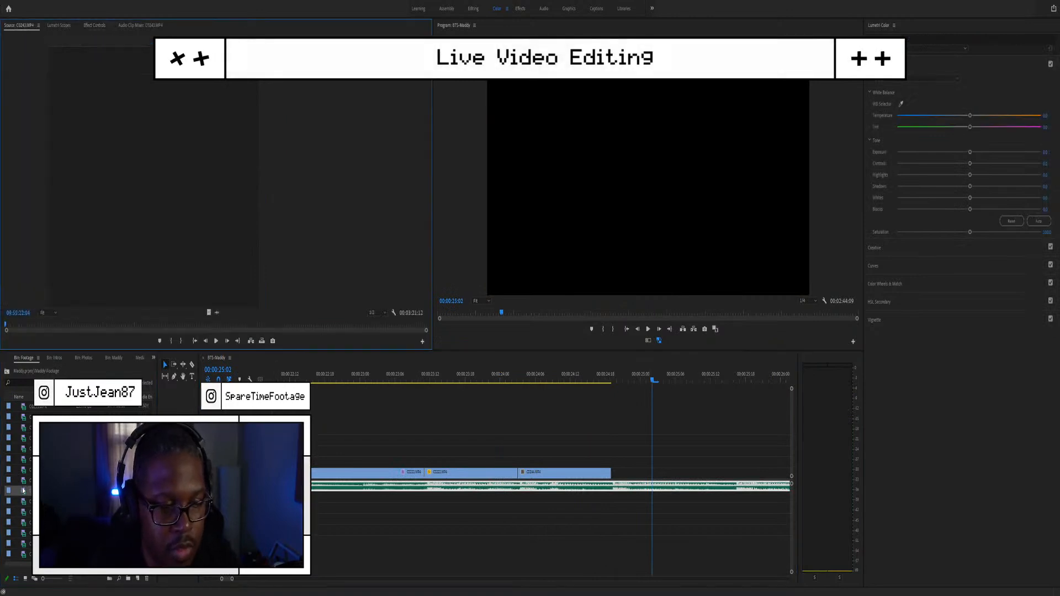
{"action": "left_click_drag", "start_coordinate": [58, 326], "coordinate": [619, 469]}
{"action": "key", "text": "i"}
{"action": "key", "text": "o"}
{"action": "scroll", "coordinate": [552, 470], "scroll_direction": "down", "scroll_amount": 3}
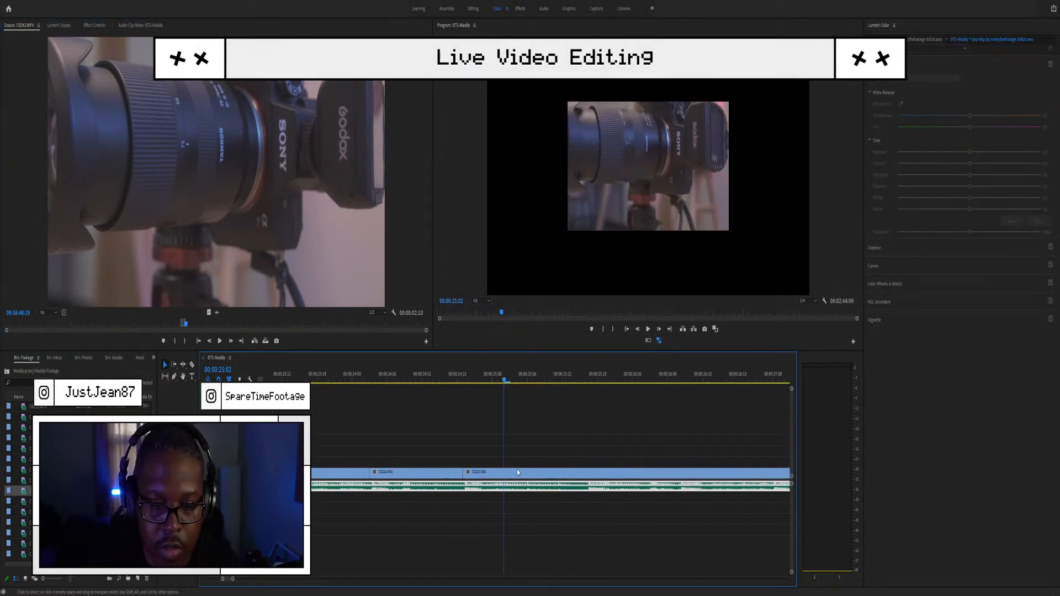
Step: Enlarge the newly added camera close-up to fill the frame
{"action": "left_click", "coordinate": [517, 472]}
{"action": "scroll", "coordinate": [536, 548], "scroll_direction": "down", "scroll_amount": 1}
{"action": "scroll", "coordinate": [578, 481], "scroll_direction": "down", "scroll_amount": 1}
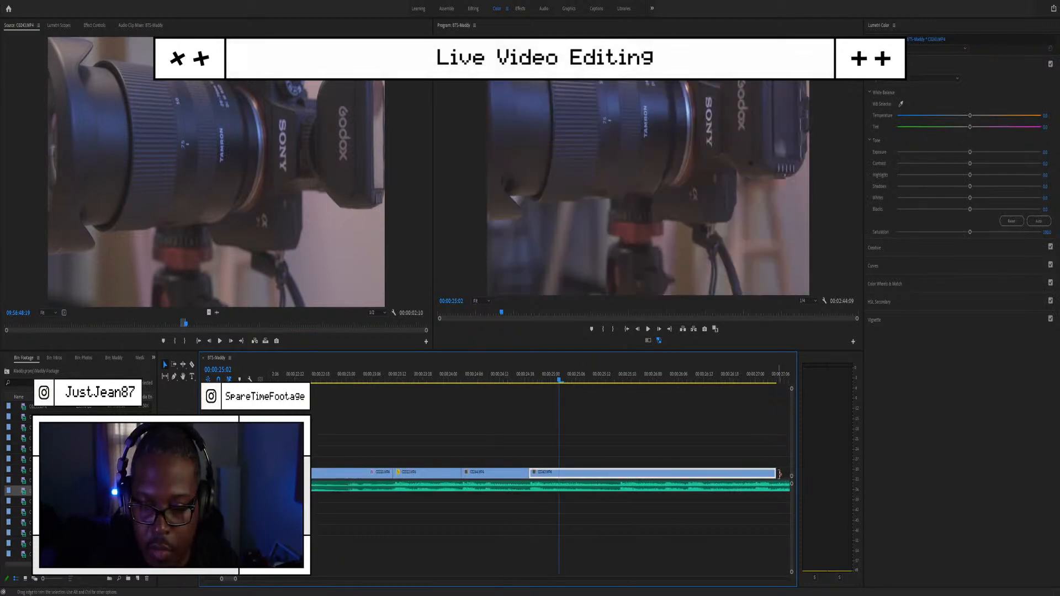
Step: Listen to the music under the camera close-up and trim the clip's end back to the next beat
{"action": "key", "text": "space"}
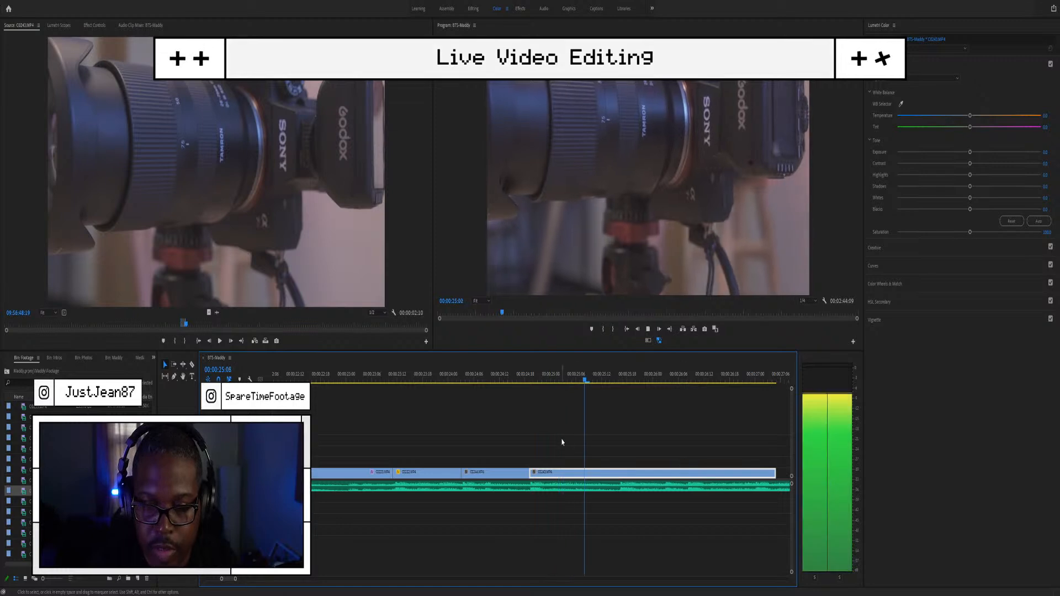
{"action": "double_click", "coordinate": [773, 473]}
{"action": "left_click_drag", "start_coordinate": [773, 474], "coordinate": [616, 474]}
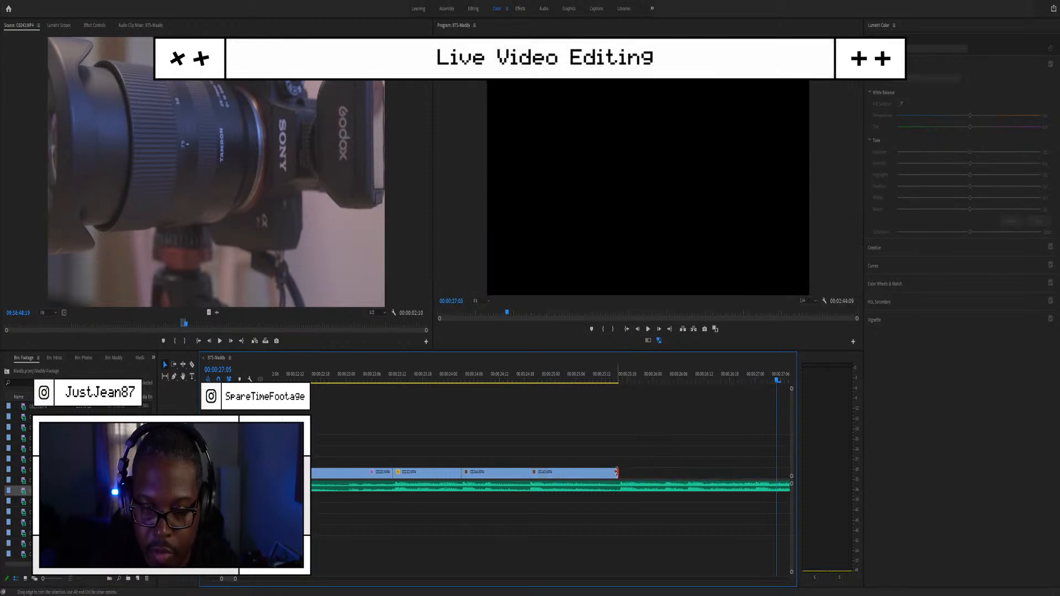
{"action": "left_click_drag", "start_coordinate": [617, 473], "coordinate": [620, 475]}
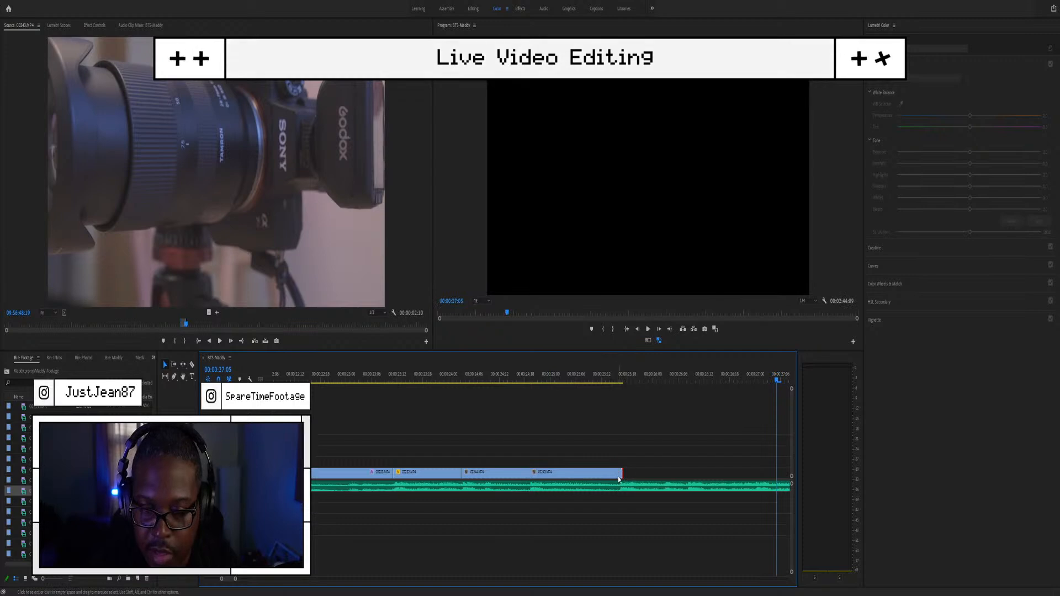
{"action": "scroll", "coordinate": [624, 488], "scroll_direction": "up", "scroll_amount": 2}
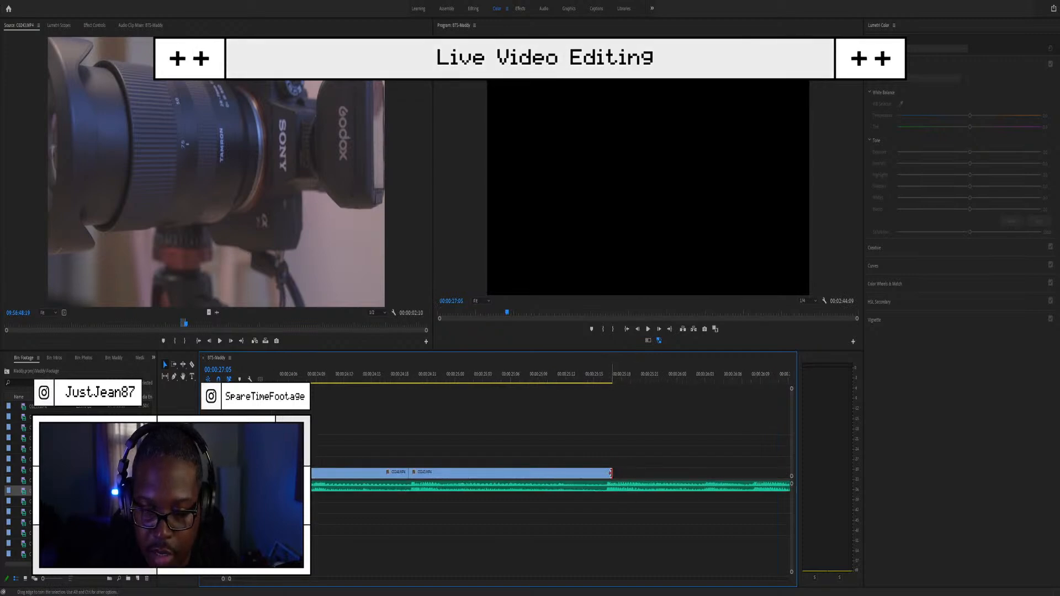
{"action": "left_click", "coordinate": [611, 473]}
{"action": "scroll", "coordinate": [532, 492], "scroll_direction": "down", "scroll_amount": 1}
{"action": "scroll", "coordinate": [532, 492], "scroll_direction": "down", "scroll_amount": 3}
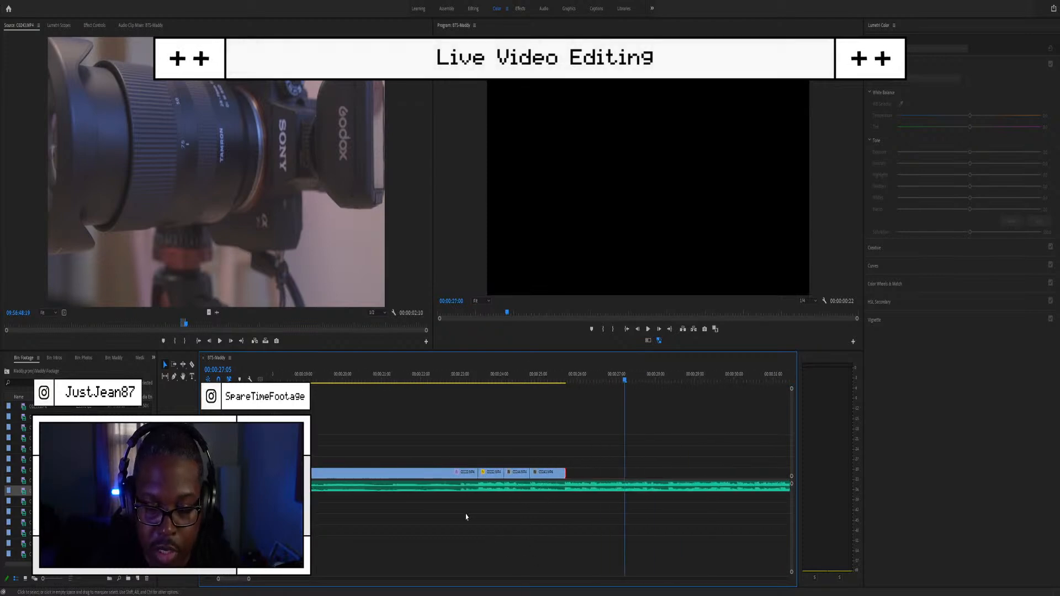
Step: Play the latest cuts and move the one-arm-raised model shot behind the camera close-up
{"action": "left_click", "coordinate": [396, 380]}
{"action": "key", "text": "space"}
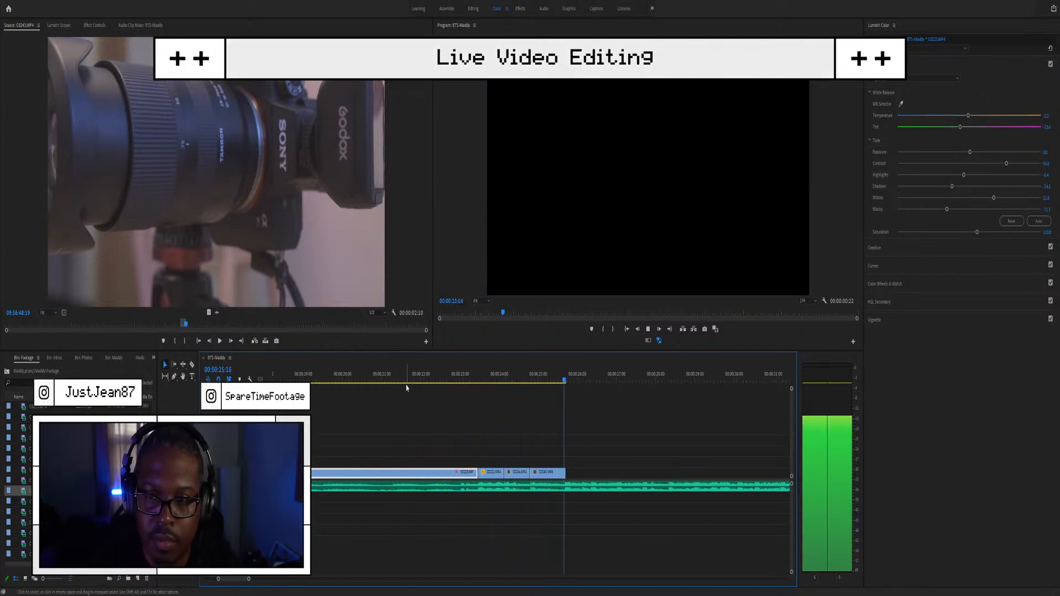
{"action": "left_click_drag", "start_coordinate": [516, 476], "coordinate": [564, 475]}
Step: Play the reordered shots from the photographer close-up onward to check the cuts against the music
{"action": "left_click", "coordinate": [417, 377]}
{"action": "key", "text": "space"}
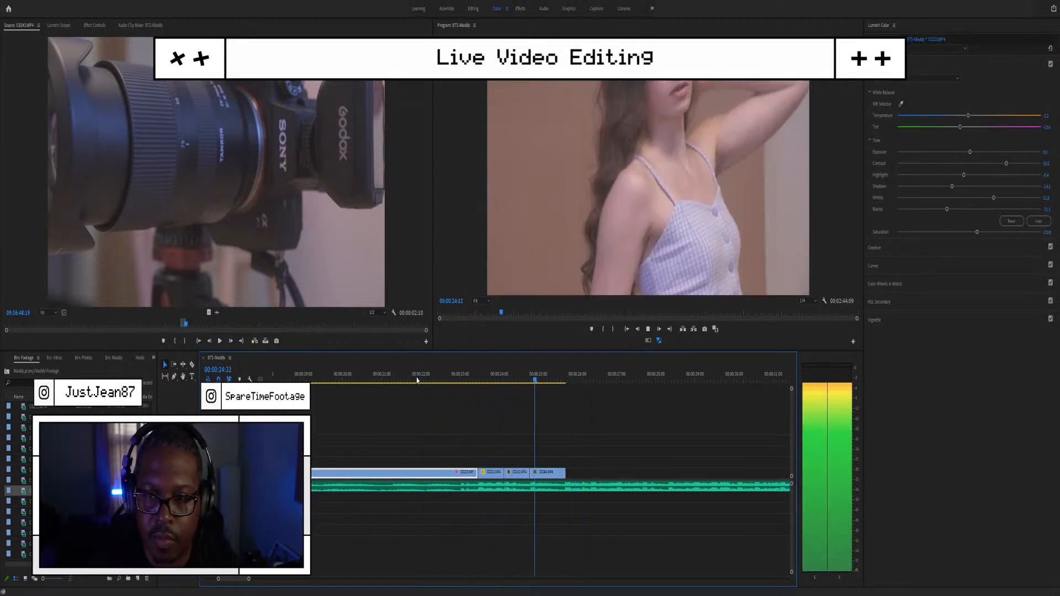
{"action": "left_click", "coordinate": [682, 485]}
{"action": "key", "text": "minus"}
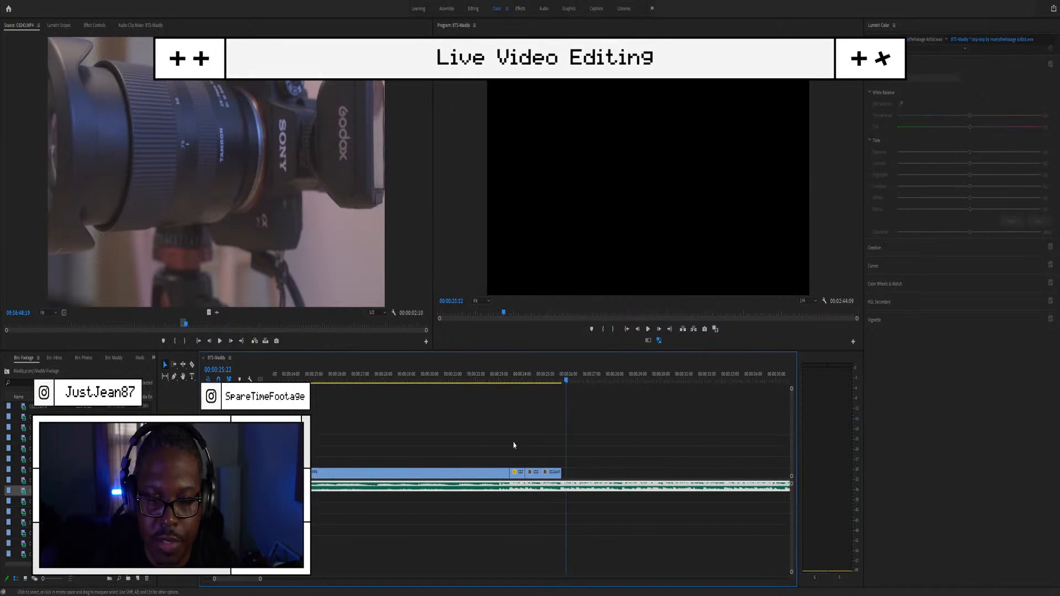
{"action": "left_click", "coordinate": [483, 379]}
{"action": "key", "text": "space"}
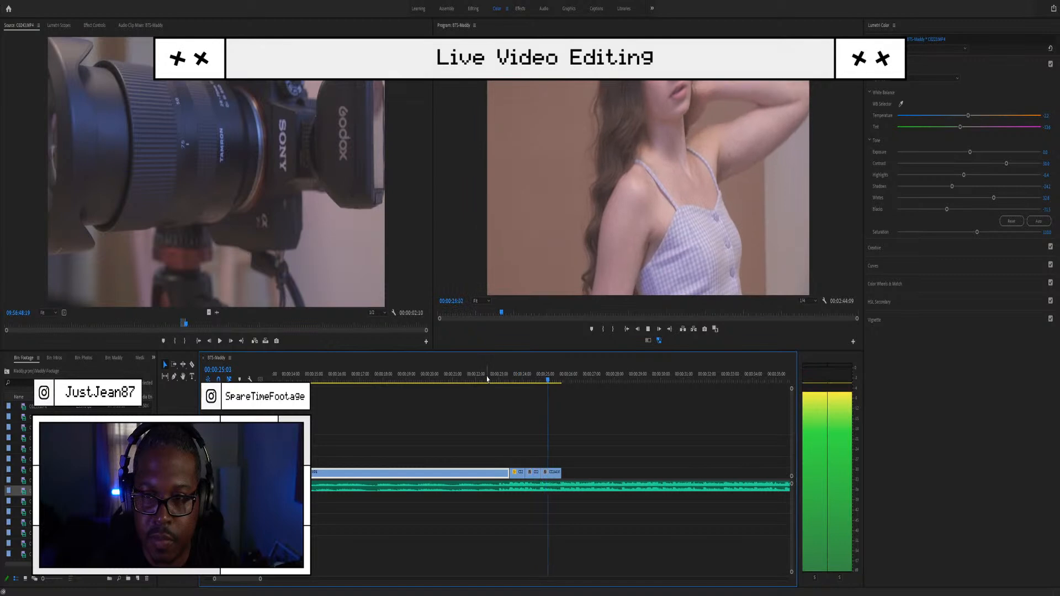
{"action": "key", "text": "space"}
Step: Lower the highlights of the photographer close-up at 00:00:22:15 and play on into the arms-raised model shot
{"action": "left_click", "coordinate": [497, 380]}
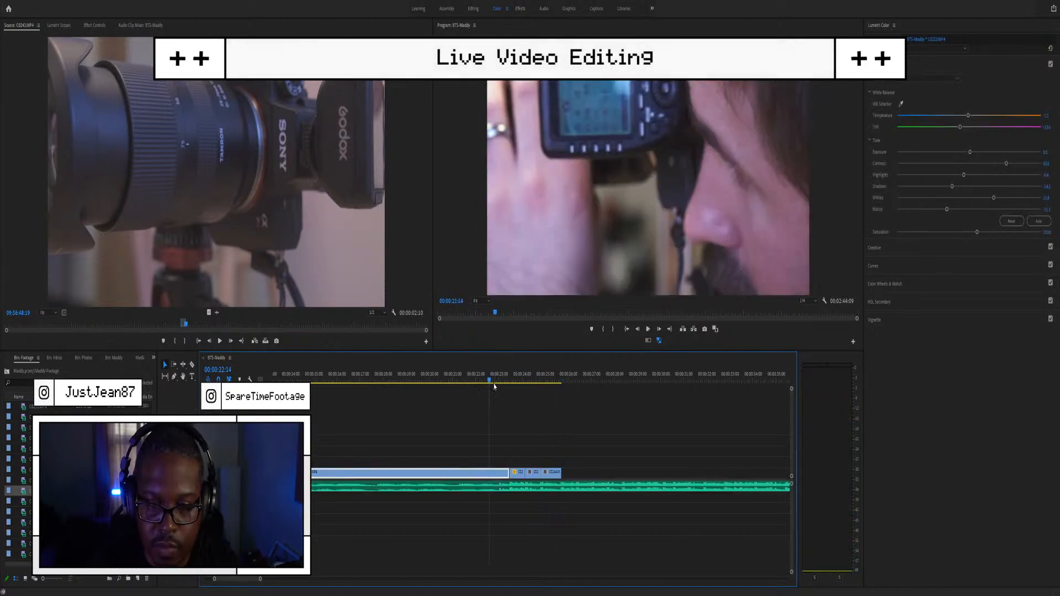
{"action": "left_click", "coordinate": [404, 379]}
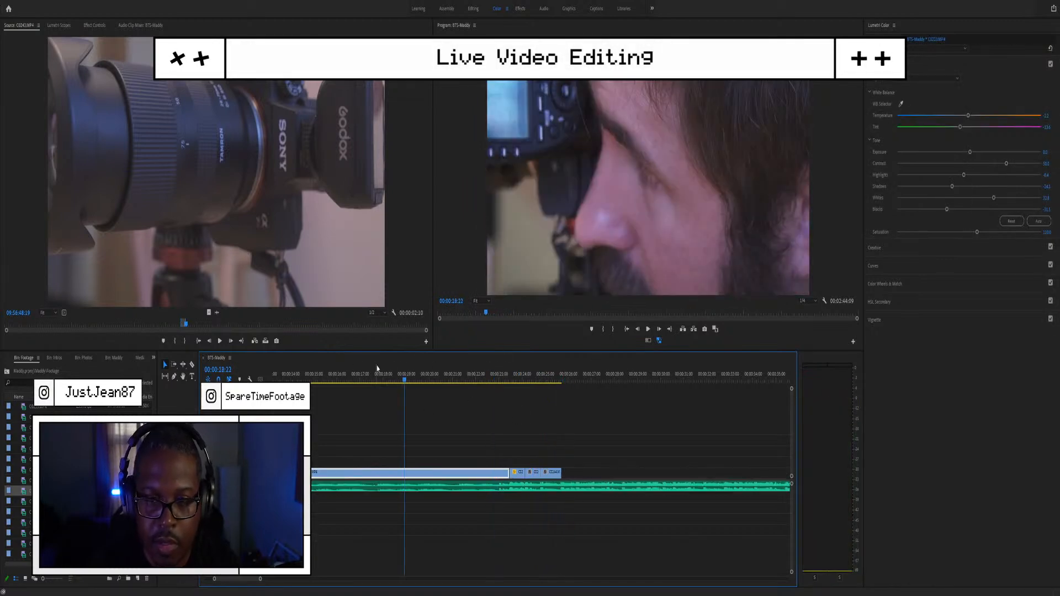
{"action": "left_click", "coordinate": [453, 381]}
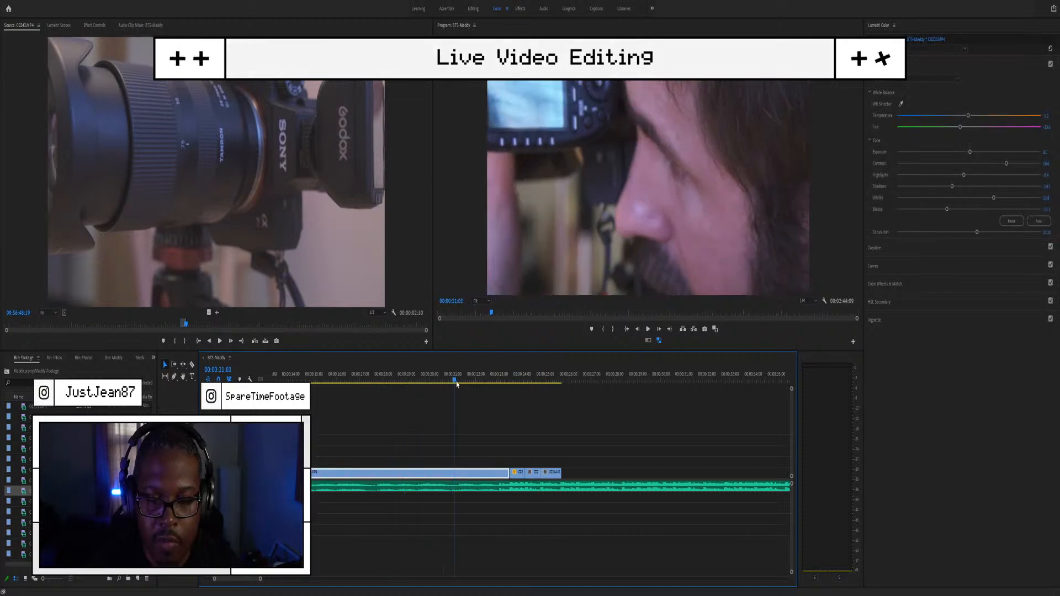
{"action": "left_click", "coordinate": [490, 379]}
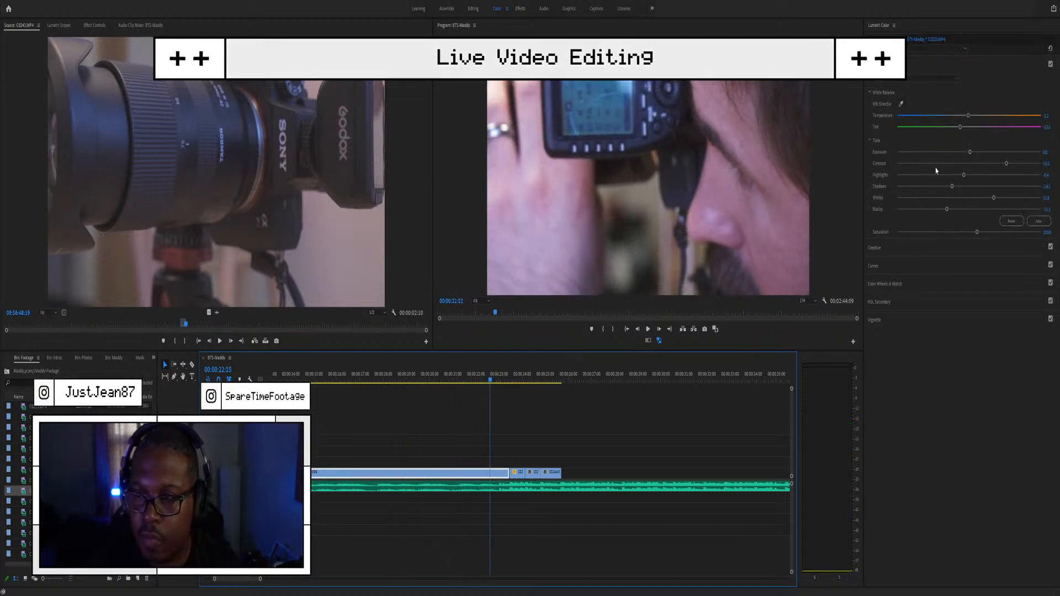
{"action": "left_click_drag", "start_coordinate": [934, 176], "coordinate": [933, 176]}
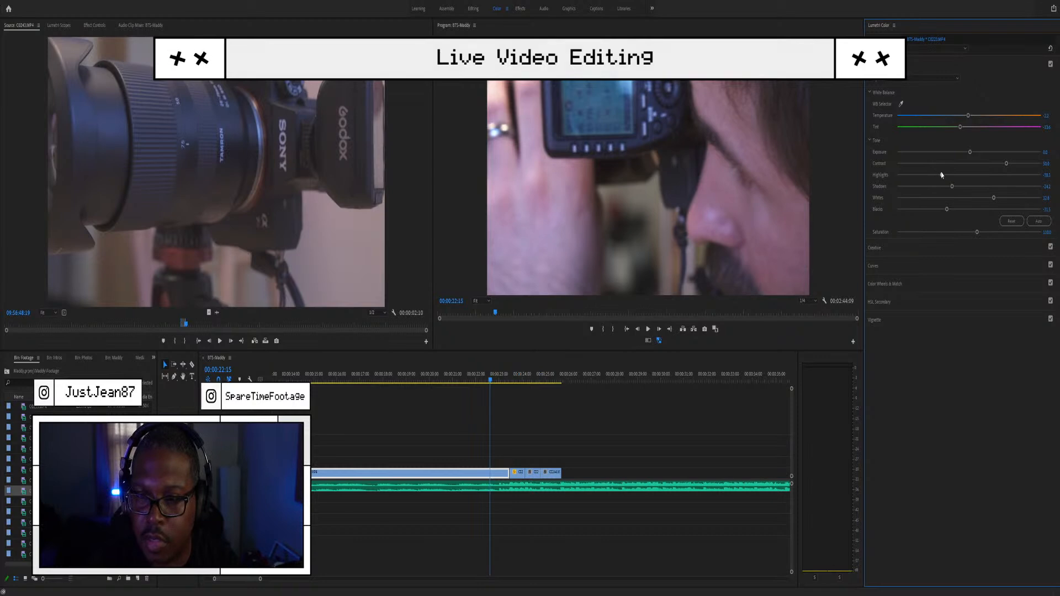
{"action": "key", "text": "space"}
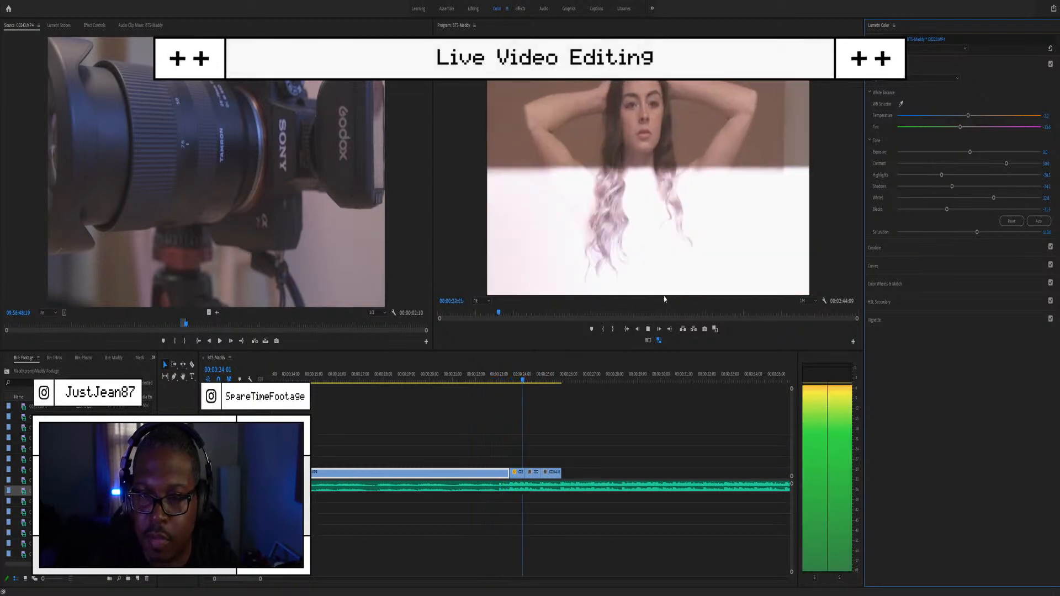
{"action": "key", "text": "space"}
Step: Show the Lumetri Scopes and white-balance the arms-raised model shot by sampling the pale wall beside the brown backdrop
{"action": "scroll", "coordinate": [512, 390], "scroll_direction": "up", "scroll_amount": 4}
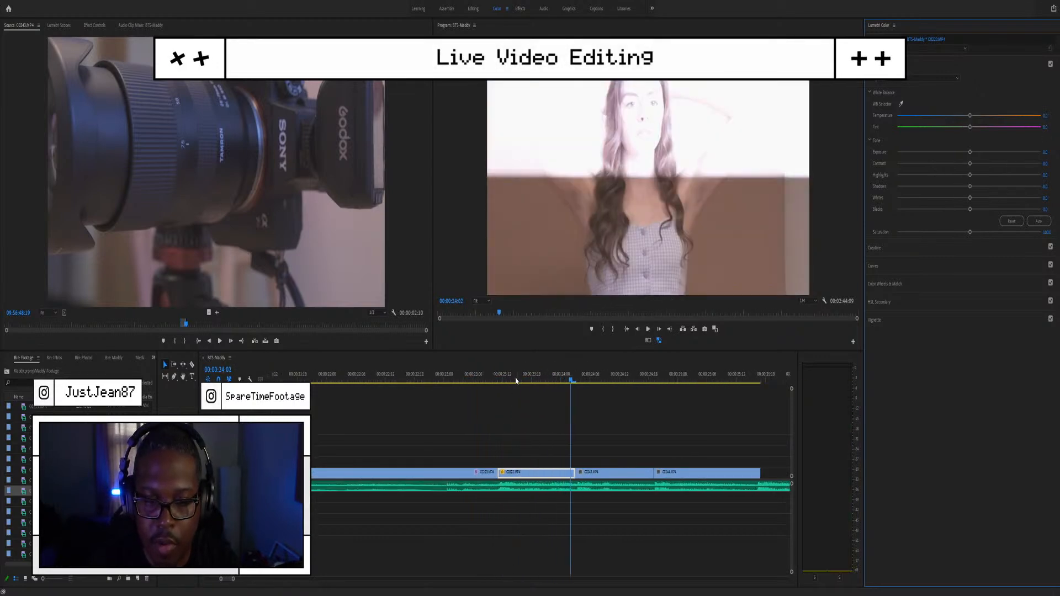
{"action": "left_click", "coordinate": [512, 381]}
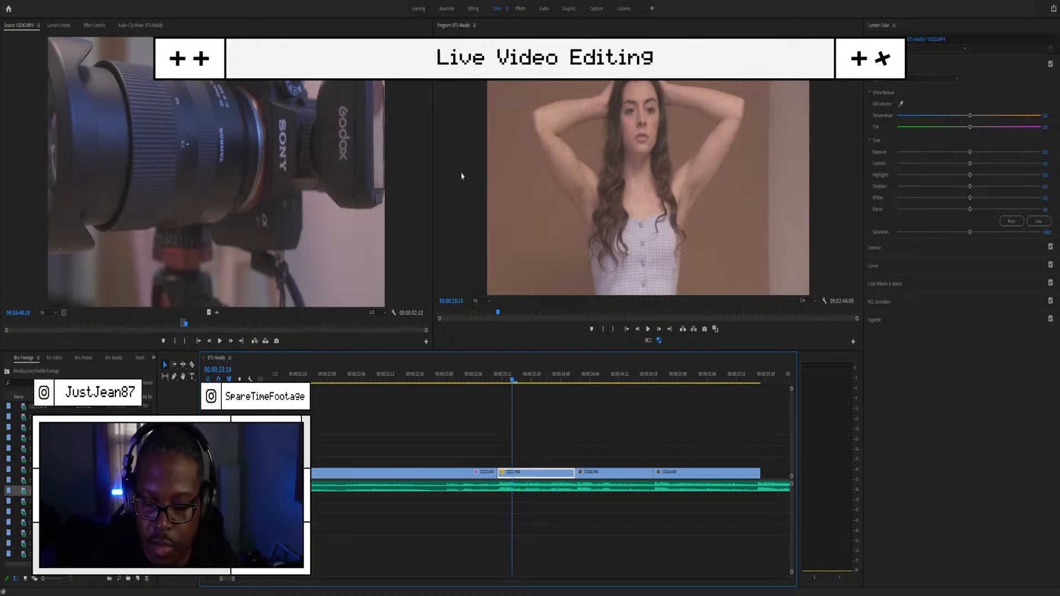
{"action": "key", "text": "ctrl+shift+period"}
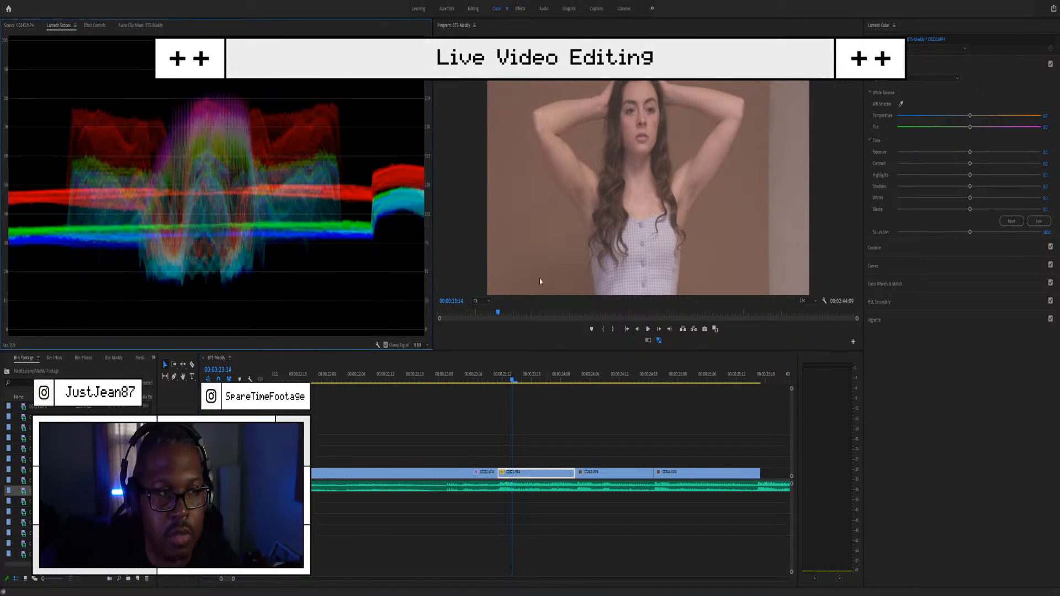
{"action": "left_click", "coordinate": [904, 108]}
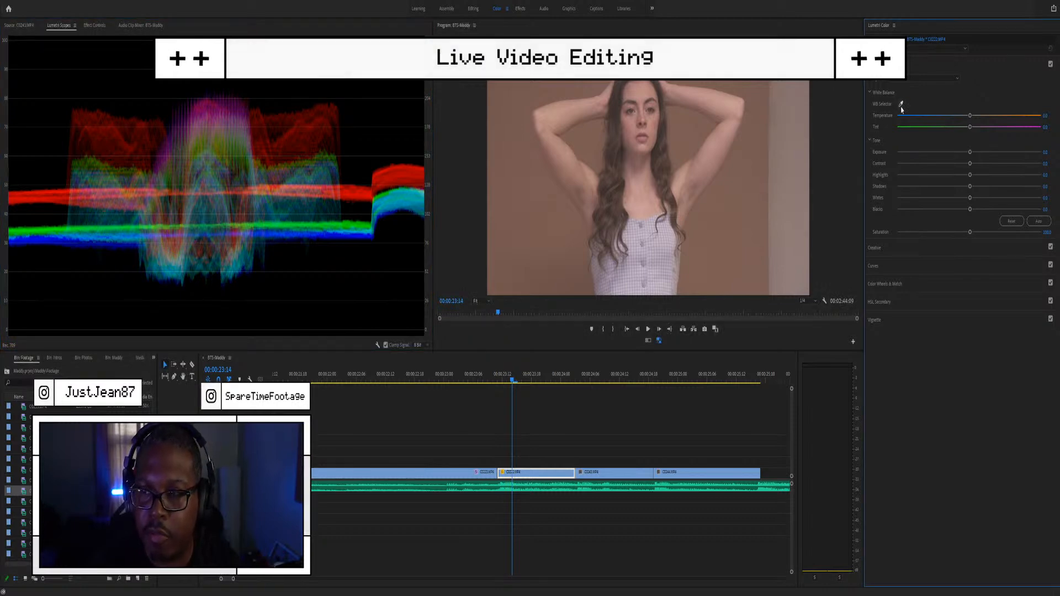
{"action": "left_click", "coordinate": [804, 112]}
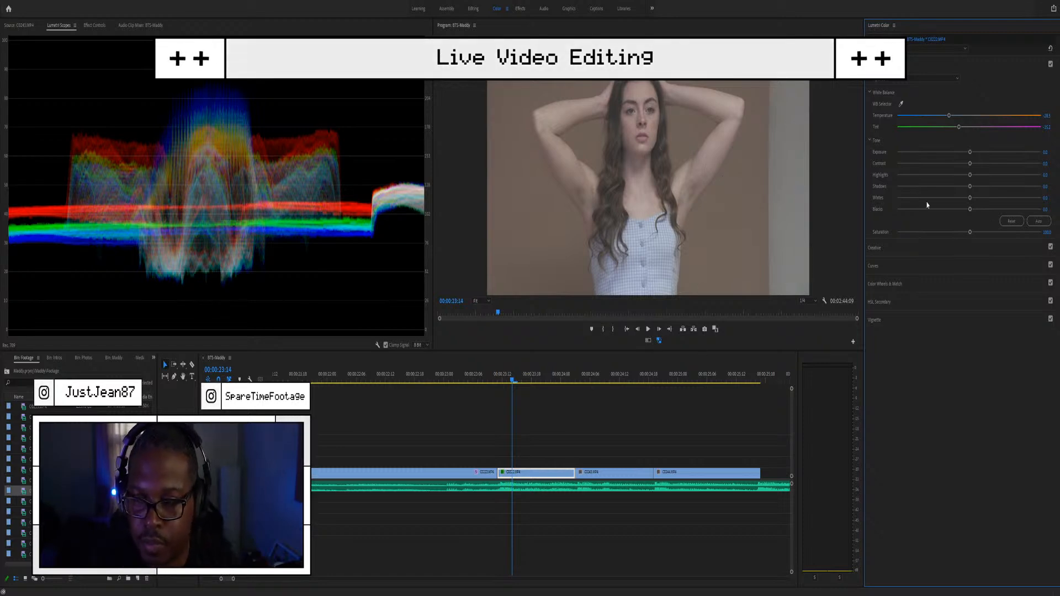
Step: Set the arms-raised shot's saturation to 110 and contrast to 50, and strongly lower its blacks
{"action": "left_click", "coordinate": [1046, 232]}
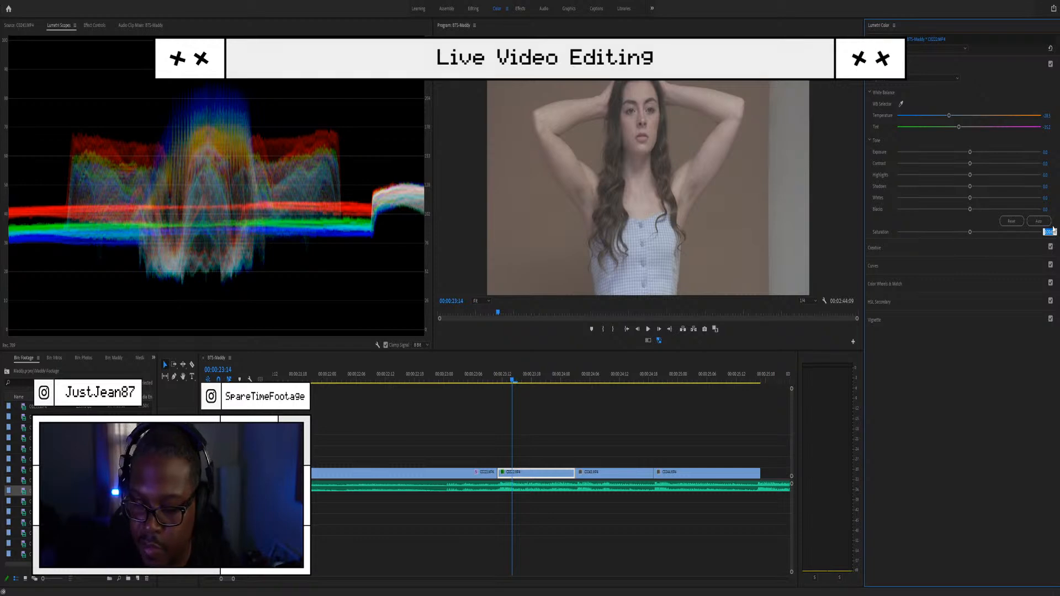
{"action": "type", "text": "11"}
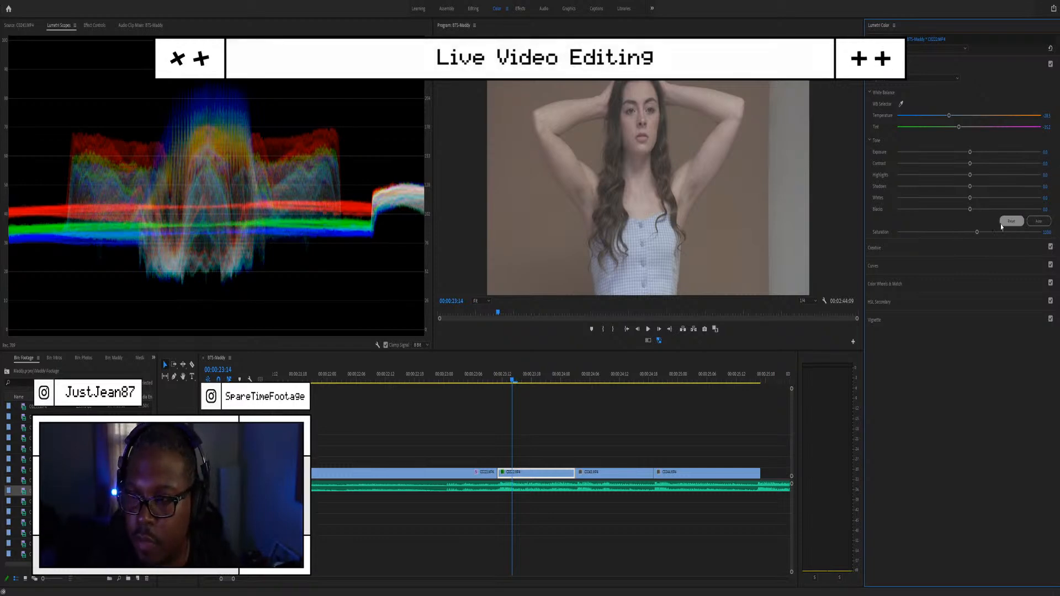
{"action": "left_click_drag", "start_coordinate": [970, 209], "coordinate": [924, 208]}
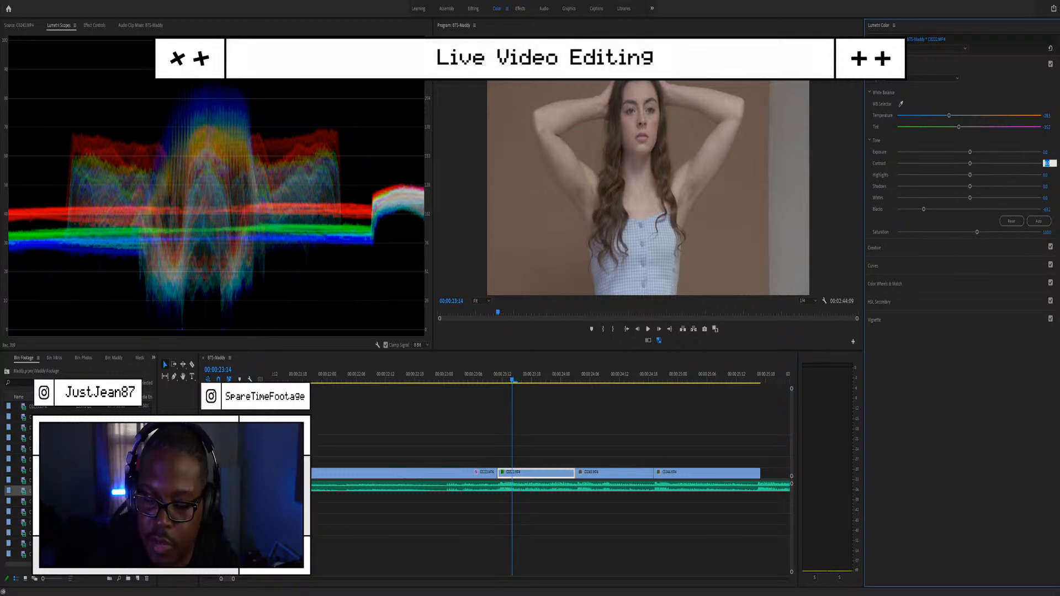
{"action": "type", "text": "50"}
{"action": "key", "text": "Return"}
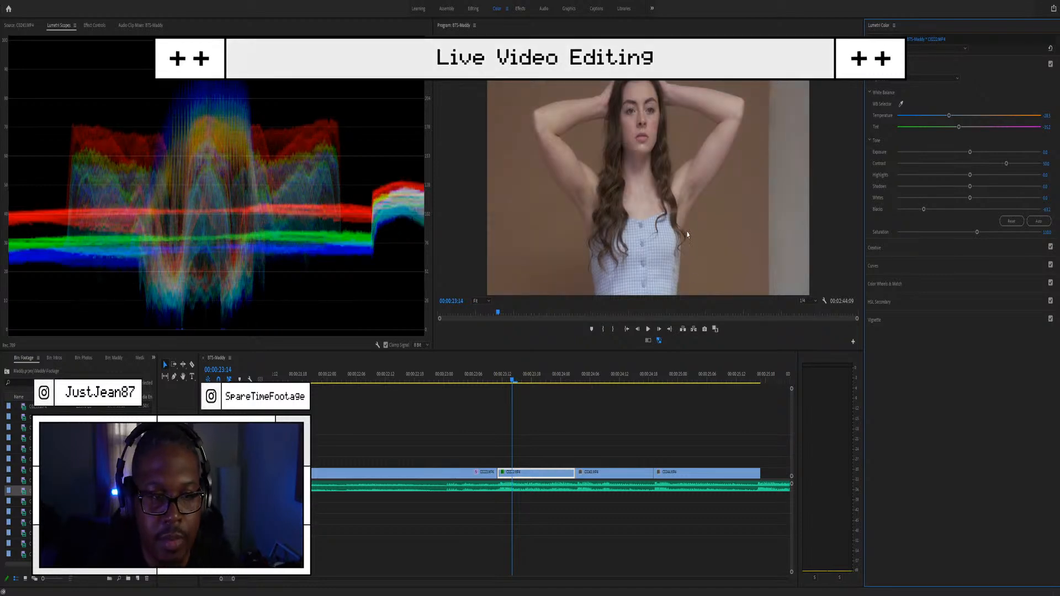
Step: Slightly raise the arms-raised shot's whites and highlights and lower its shadows a little
{"action": "left_click_drag", "start_coordinate": [970, 197], "coordinate": [959, 186]}
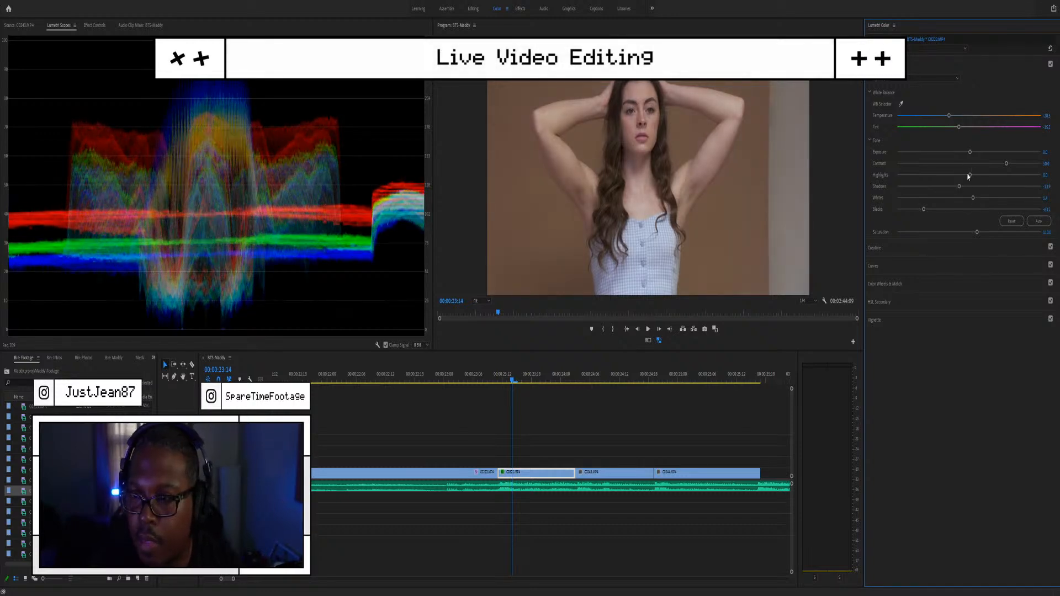
{"action": "left_click_drag", "start_coordinate": [970, 175], "coordinate": [972, 176]}
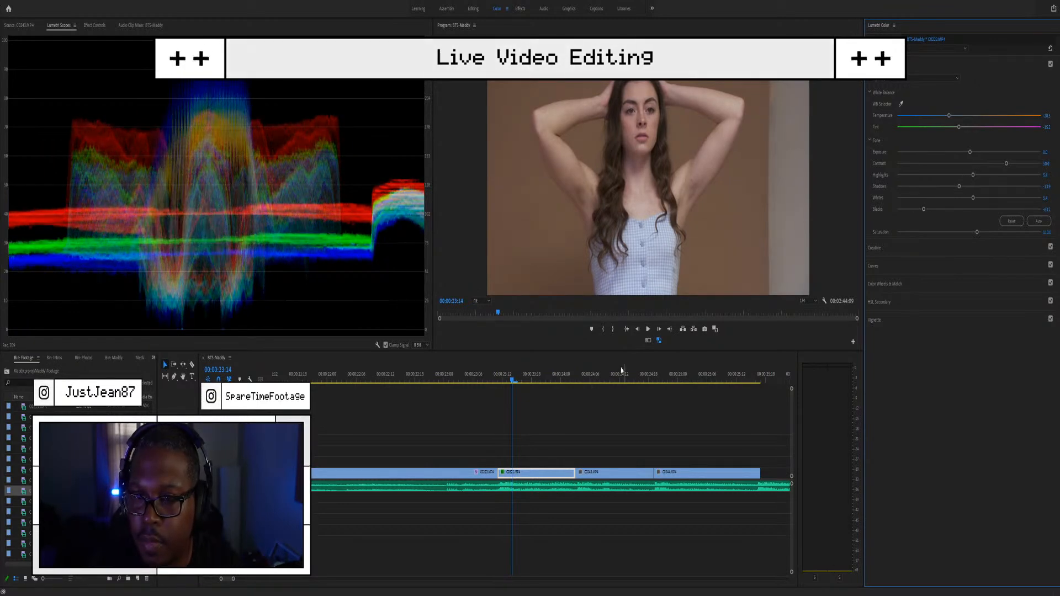
{"action": "left_click_drag", "start_coordinate": [958, 186], "coordinate": [967, 188]}
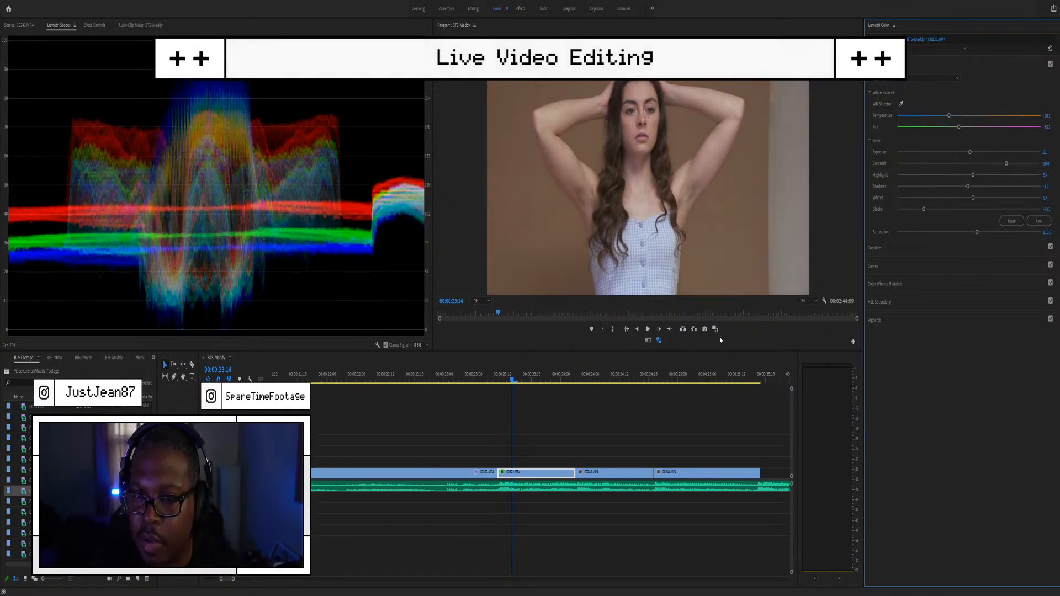
Step: Play the graded arms-raised shot into the camera close-up and select the graded clip in the sequence
{"action": "key", "text": "space"}
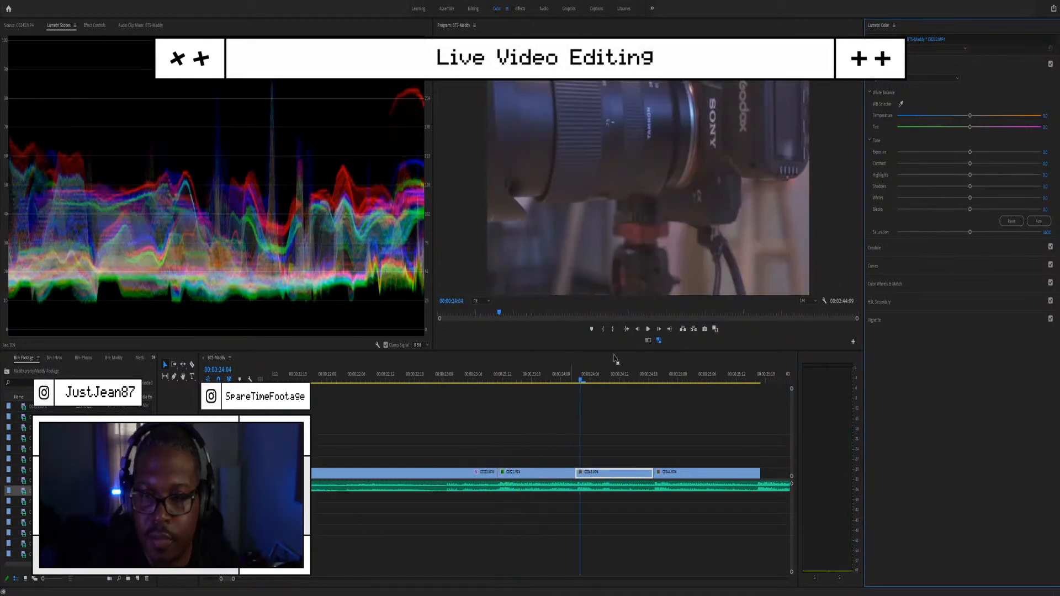
{"action": "left_click", "coordinate": [424, 382]}
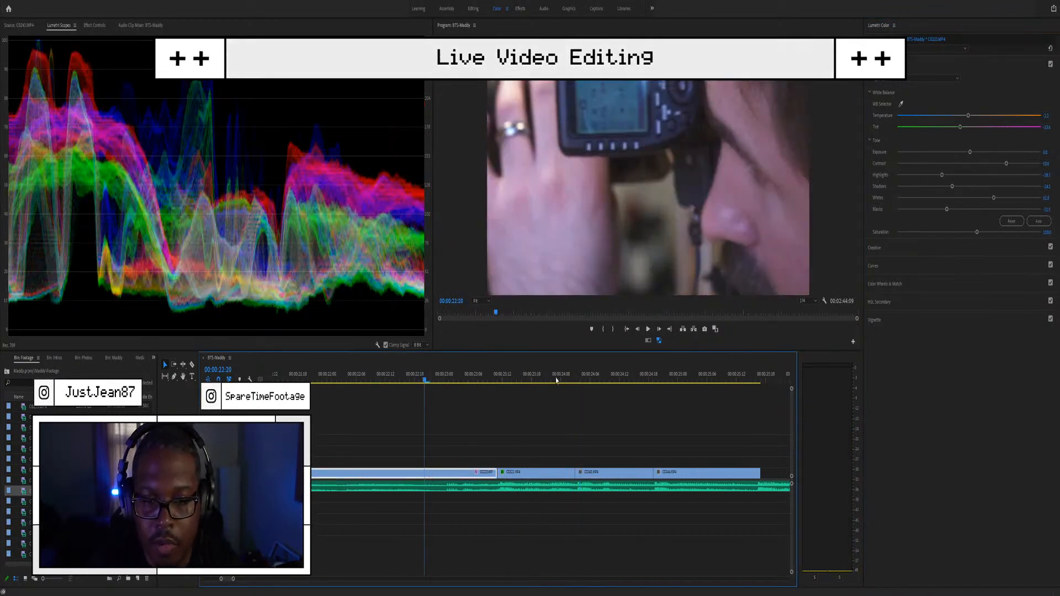
{"action": "left_click", "coordinate": [560, 424]}
{"action": "left_click", "coordinate": [528, 470]}
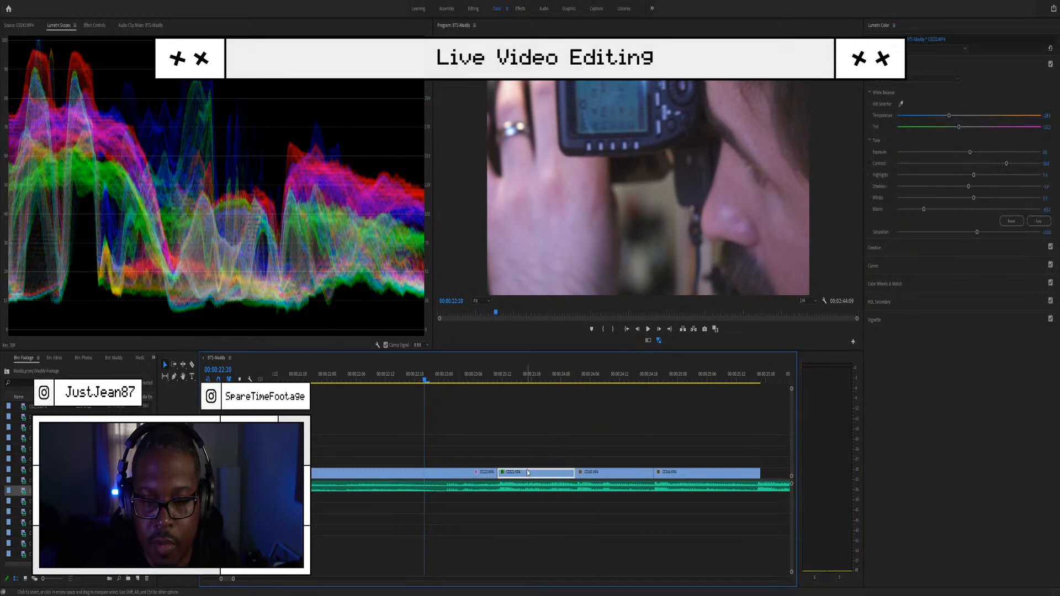
Step: Apply the arms-raised shot's copied colour grade to the closer model shot at the end of the edit and play it
{"action": "left_click", "coordinate": [670, 248]}
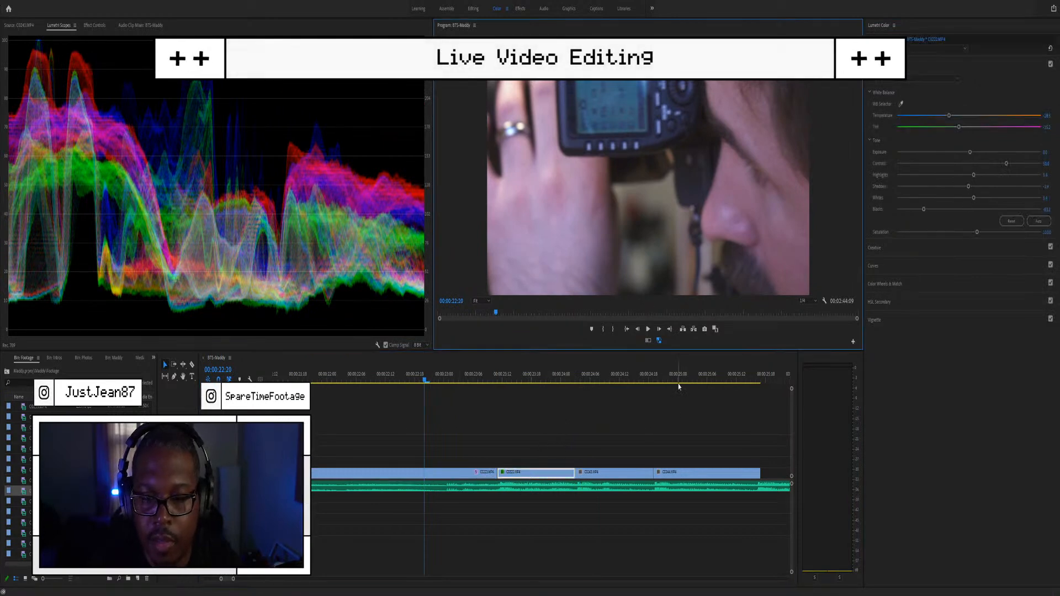
{"action": "left_click", "coordinate": [680, 374]}
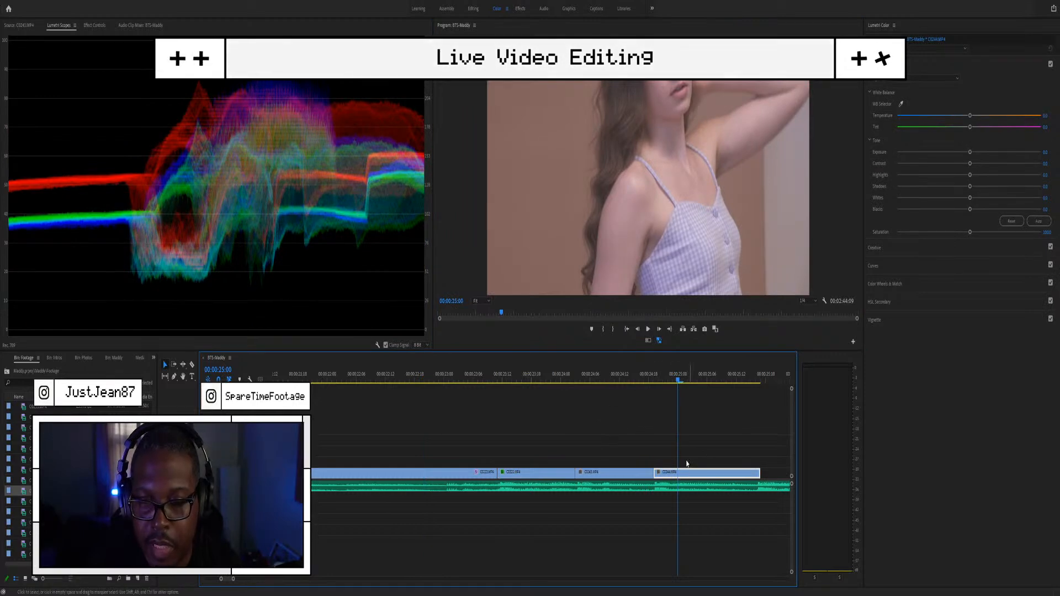
{"action": "key", "text": "ctrl+s"}
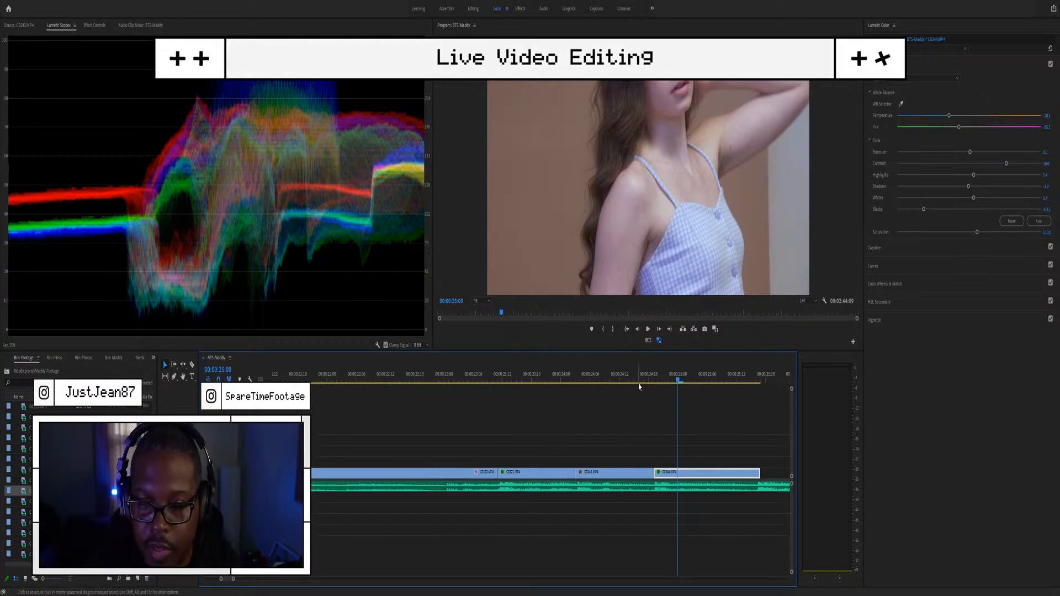
{"action": "key", "text": "space"}
{"action": "left_click_drag", "start_coordinate": [714, 386], "coordinate": [677, 380]}
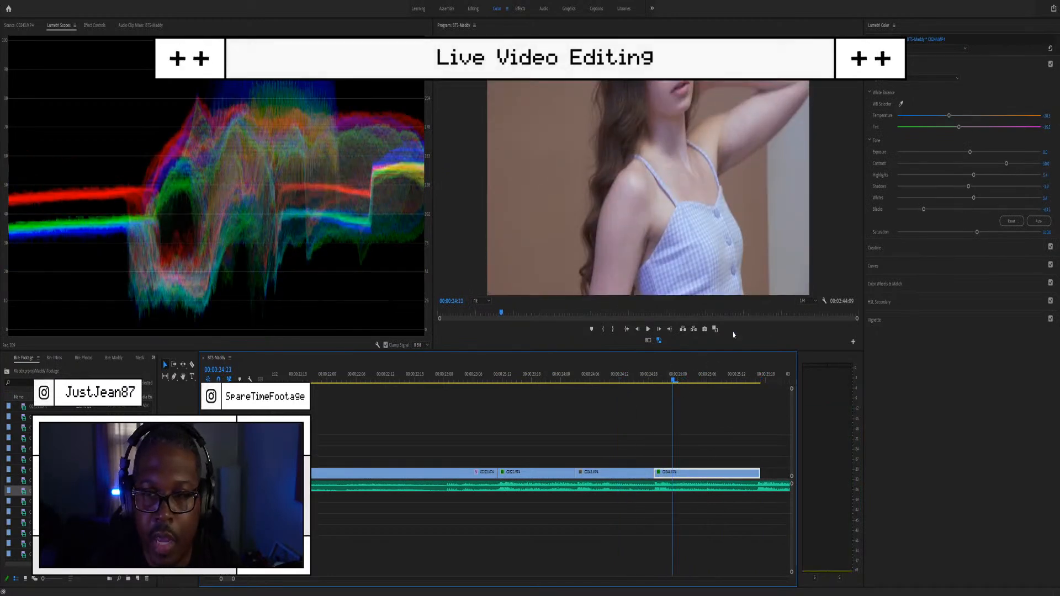
Step: White-balance the closer model shot by sampling the pale wall beside the brown backdrop, and play it back against the arms-raised shot
{"action": "left_click", "coordinate": [902, 105]}
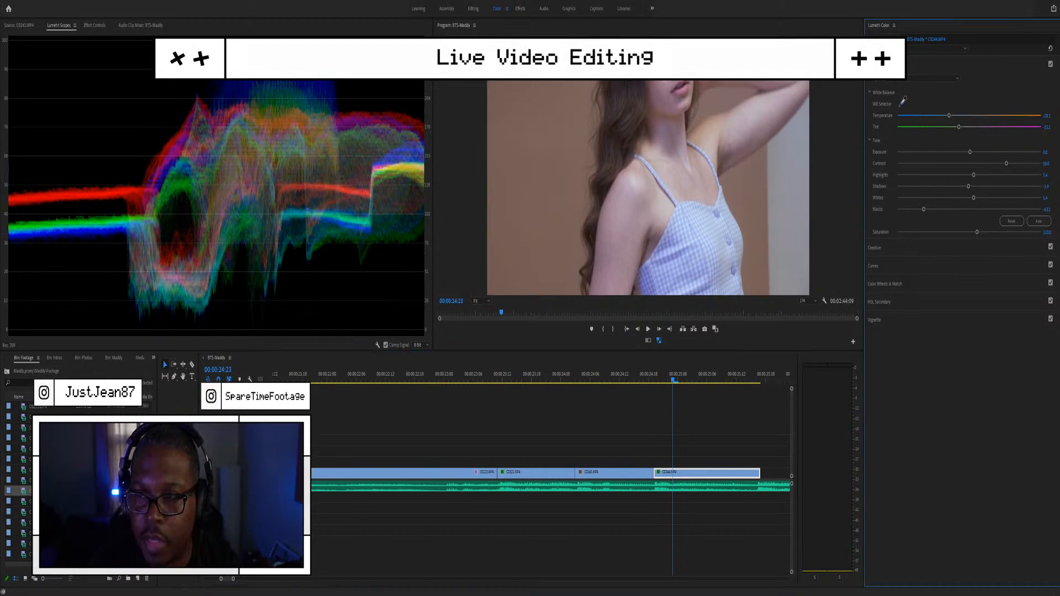
{"action": "left_click", "coordinate": [800, 155]}
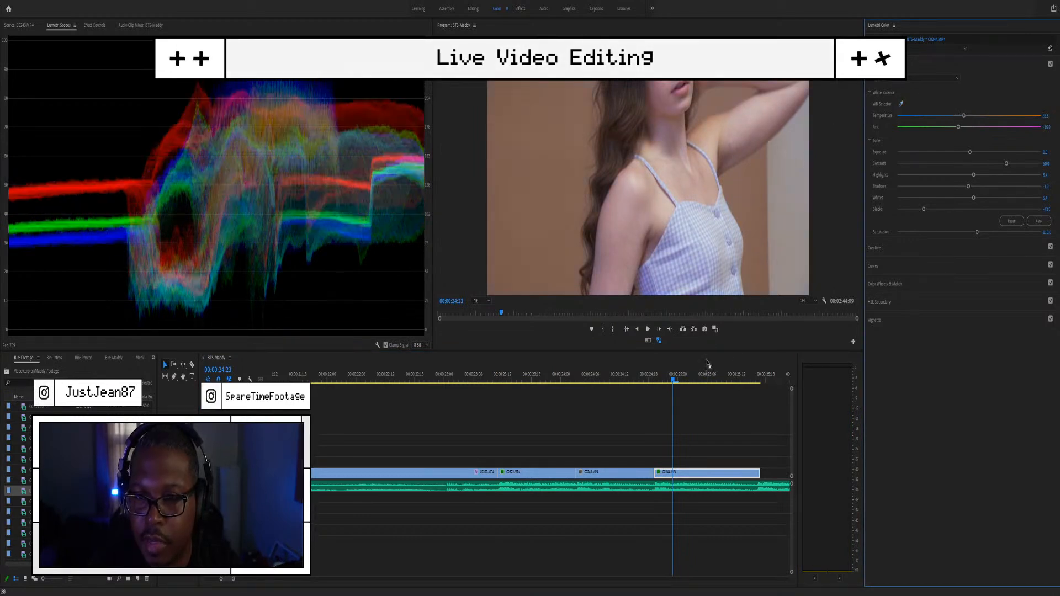
{"action": "key", "text": "space"}
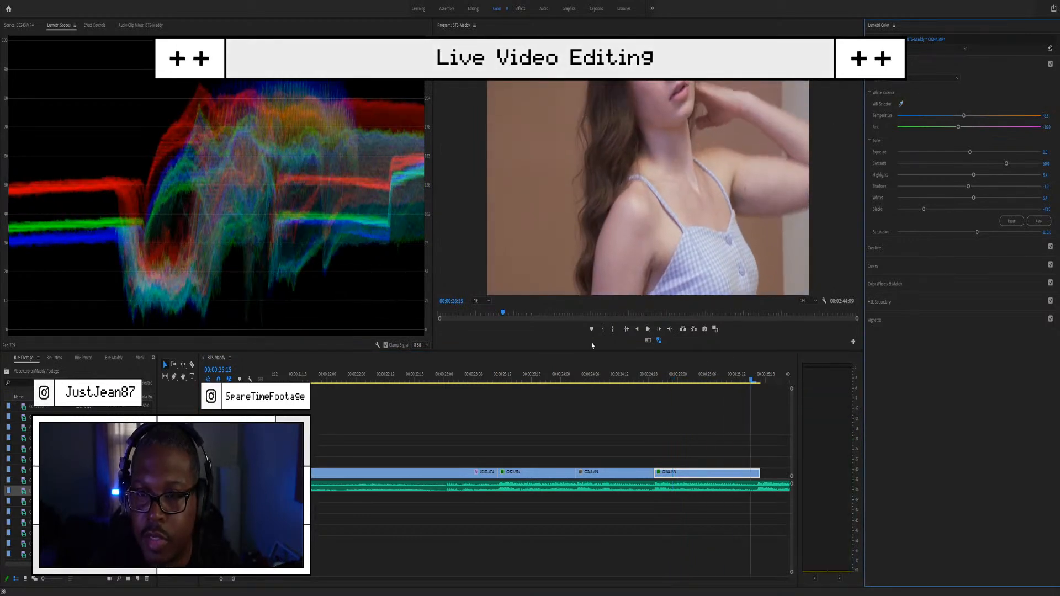
{"action": "left_click", "coordinate": [539, 374]}
{"action": "key", "text": "space"}
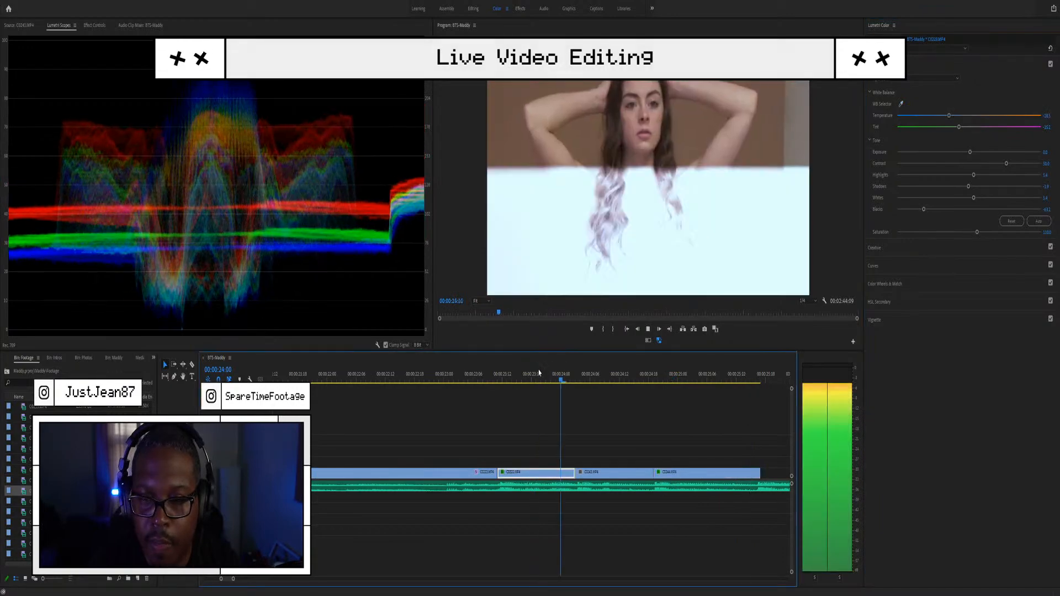
{"action": "key", "text": "space"}
Step: Copy the colour grade from the long clip before the arms-raised shot onto the ungraded Sony camera close-up
{"action": "left_click", "coordinate": [605, 376]}
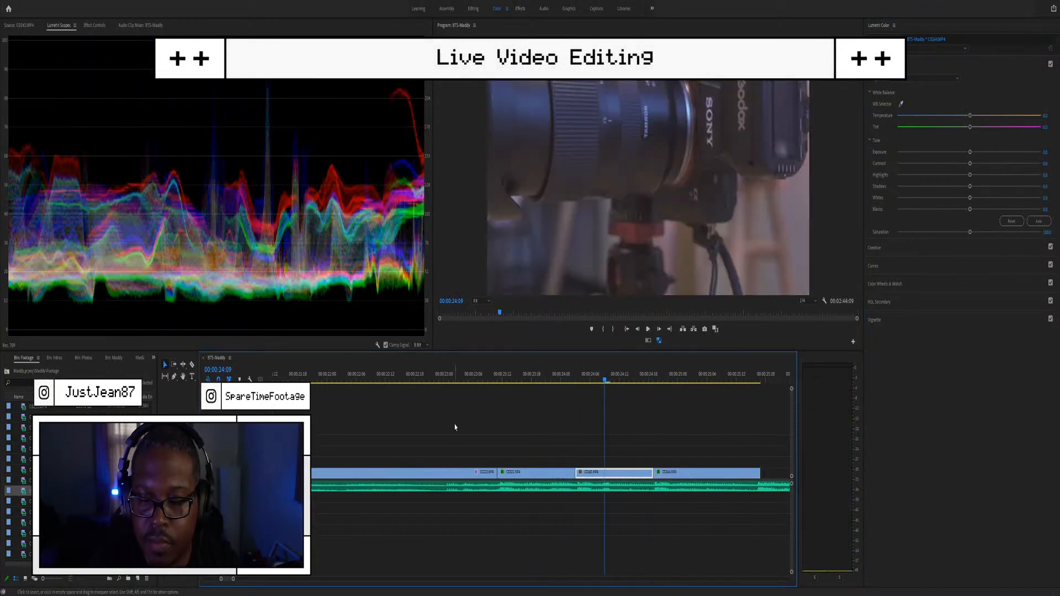
{"action": "left_click", "coordinate": [414, 475]}
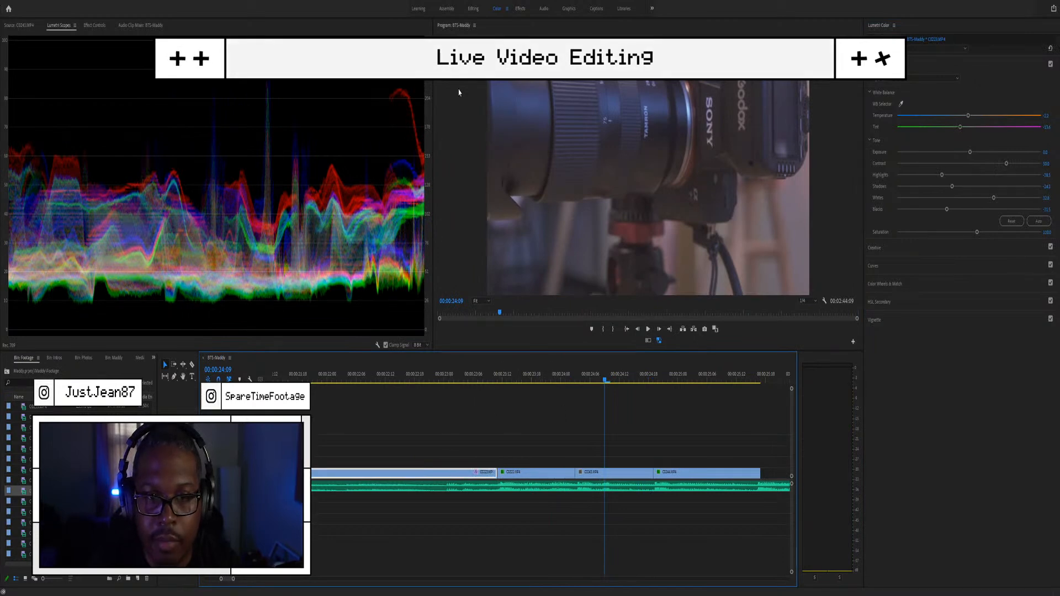
{"action": "left_click", "coordinate": [602, 472]}
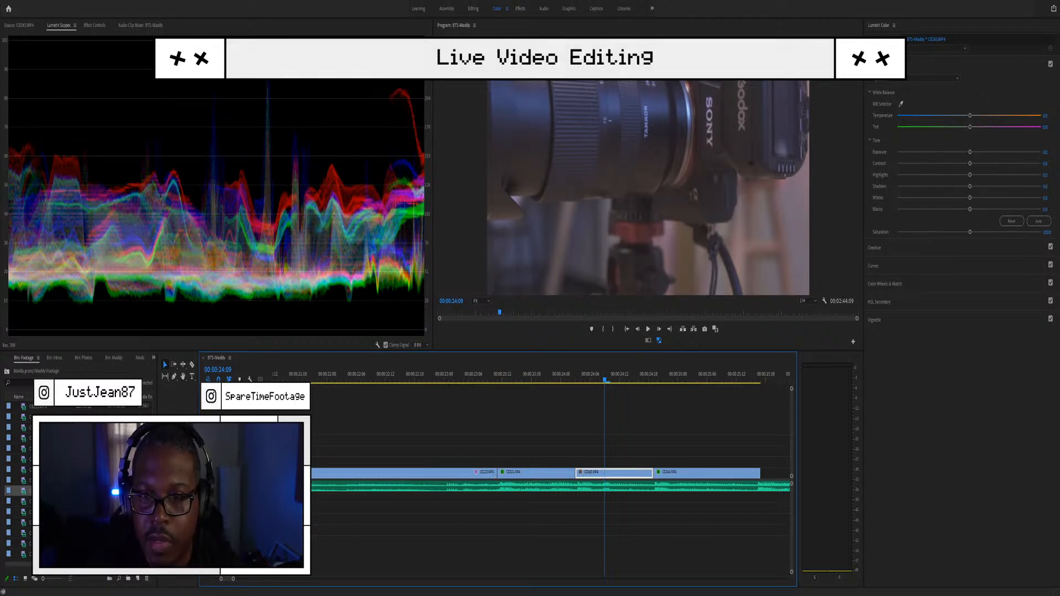
{"action": "key", "text": "ctrl+s"}
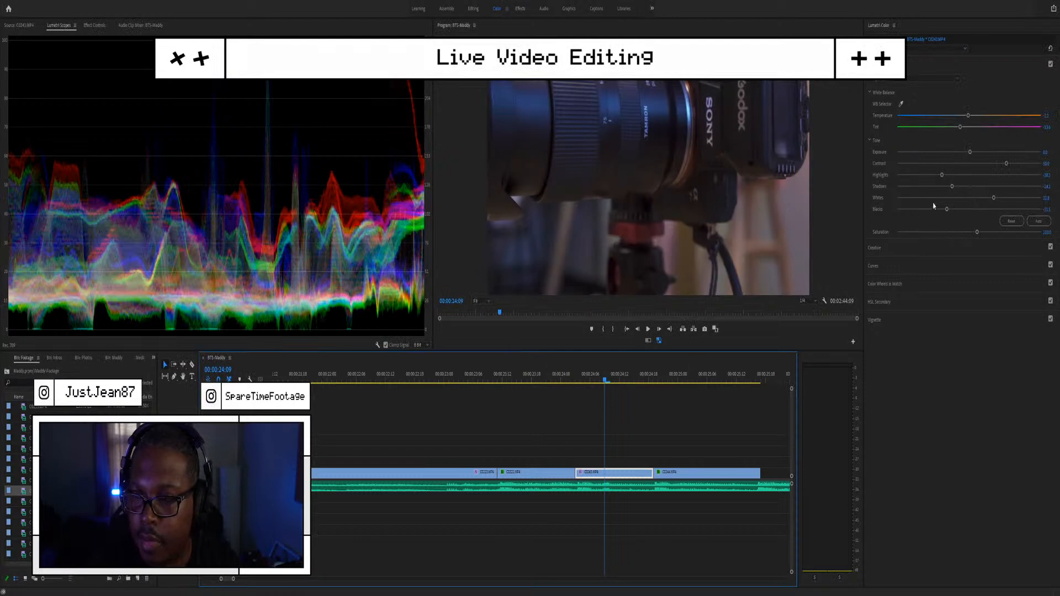
Step: Raise the camera close-up's blacks a little and its shadows and highlights to slightly above neutral, and play the shot back
{"action": "left_click_drag", "start_coordinate": [946, 209], "coordinate": [957, 209]}
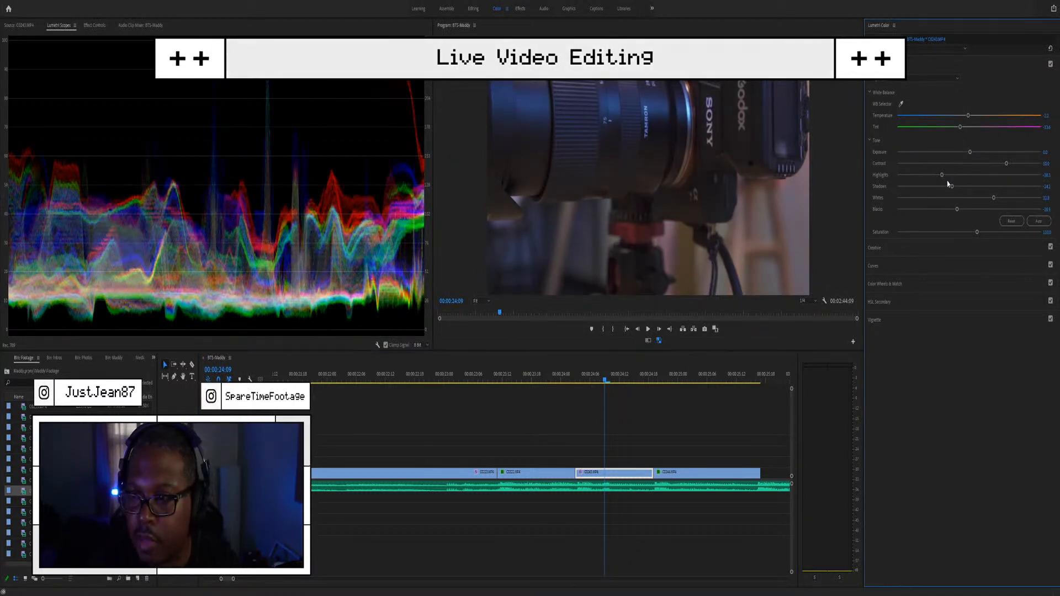
{"action": "mouse_move", "coordinate": [954, 186]}
{"action": "left_mouse_down"}
{"action": "mouse_move", "coordinate": [961, 175]}
{"action": "mouse_move", "coordinate": [973, 186]}
{"action": "left_mouse_up"}
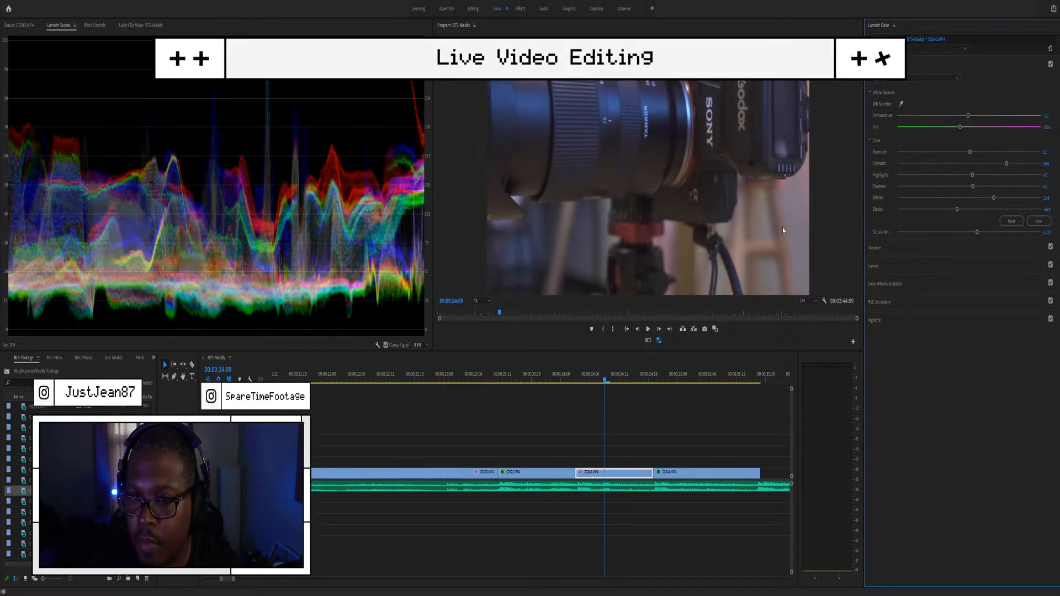
{"action": "key", "text": "space"}
{"action": "key", "text": "space"}
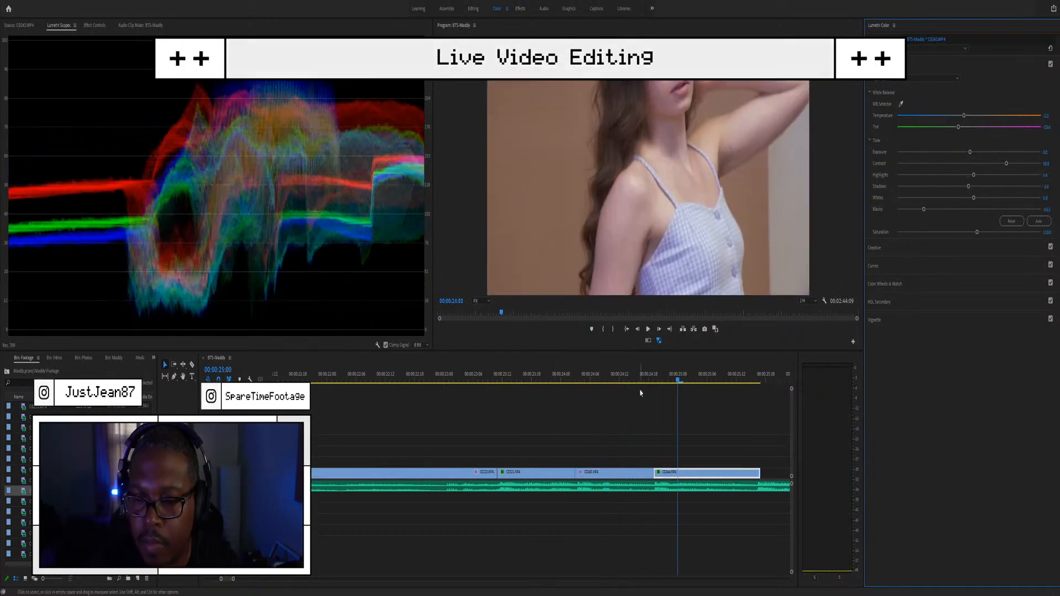
{"action": "left_click", "coordinate": [585, 381]}
{"action": "key", "text": "space"}
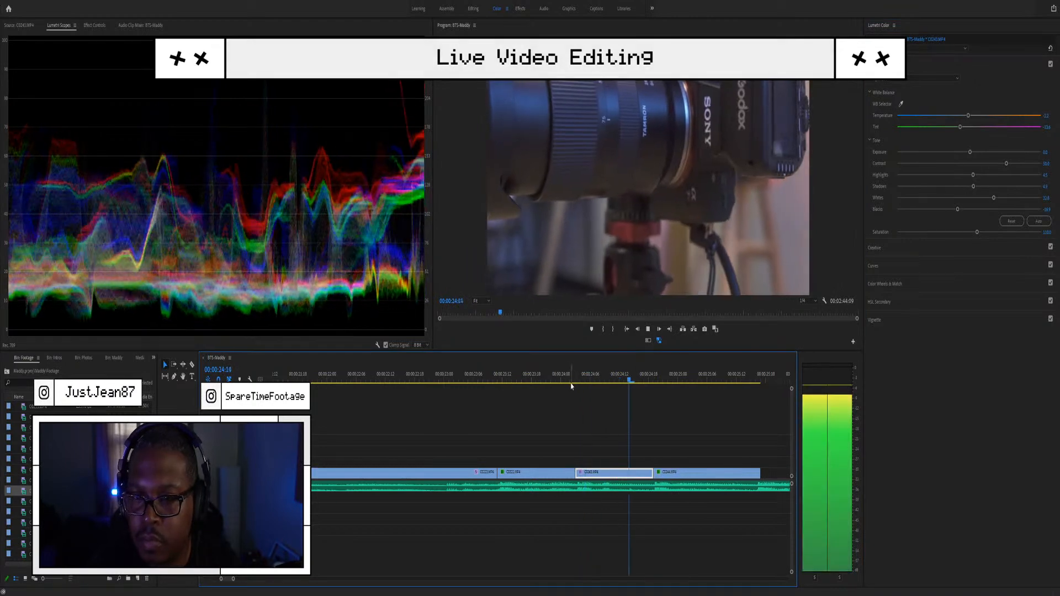
{"action": "key", "text": "space"}
Step: Play the sequence from the long clip through the newly graded shots to judge their grading and timing against the music
{"action": "scroll", "coordinate": [496, 473], "scroll_direction": "down", "scroll_amount": 3}
{"action": "scroll", "coordinate": [491, 458], "scroll_direction": "down", "scroll_amount": 3}
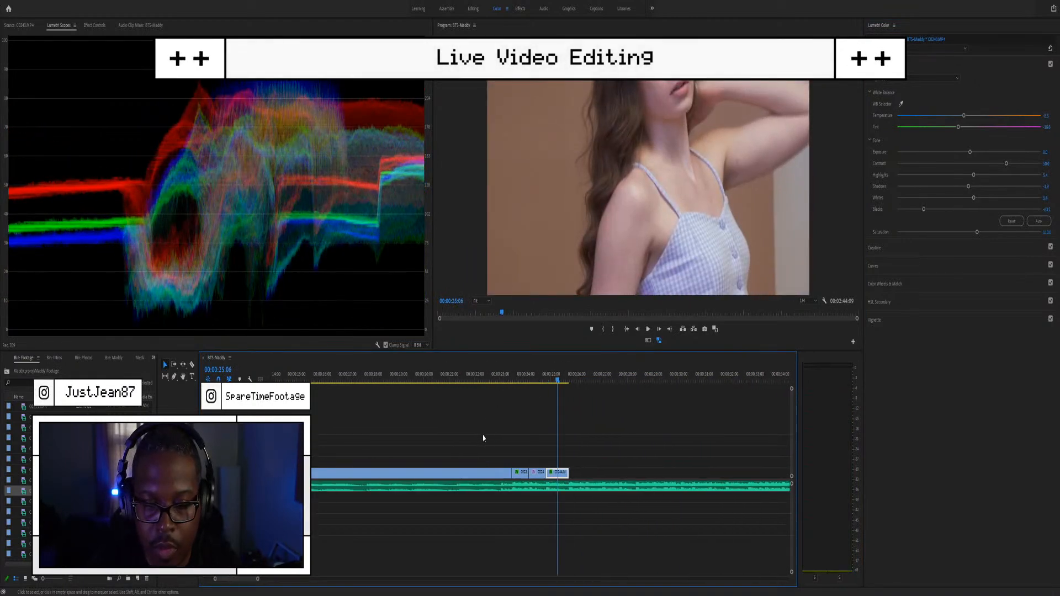
{"action": "left_click", "coordinate": [470, 380]}
{"action": "key", "text": "space"}
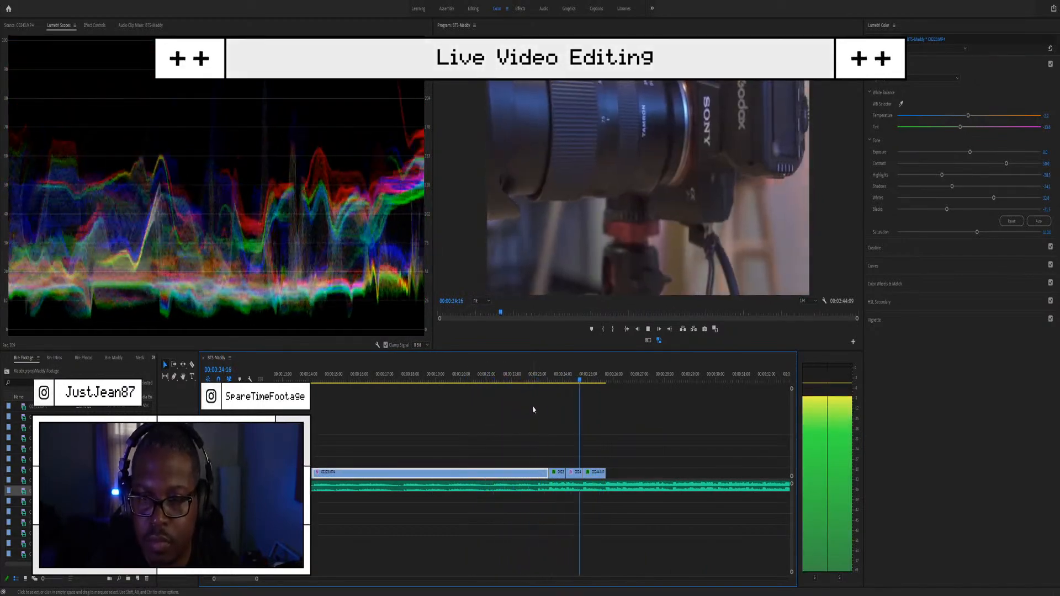
{"action": "key", "text": "space"}
{"action": "scroll", "coordinate": [556, 473], "scroll_direction": "down", "scroll_amount": 4}
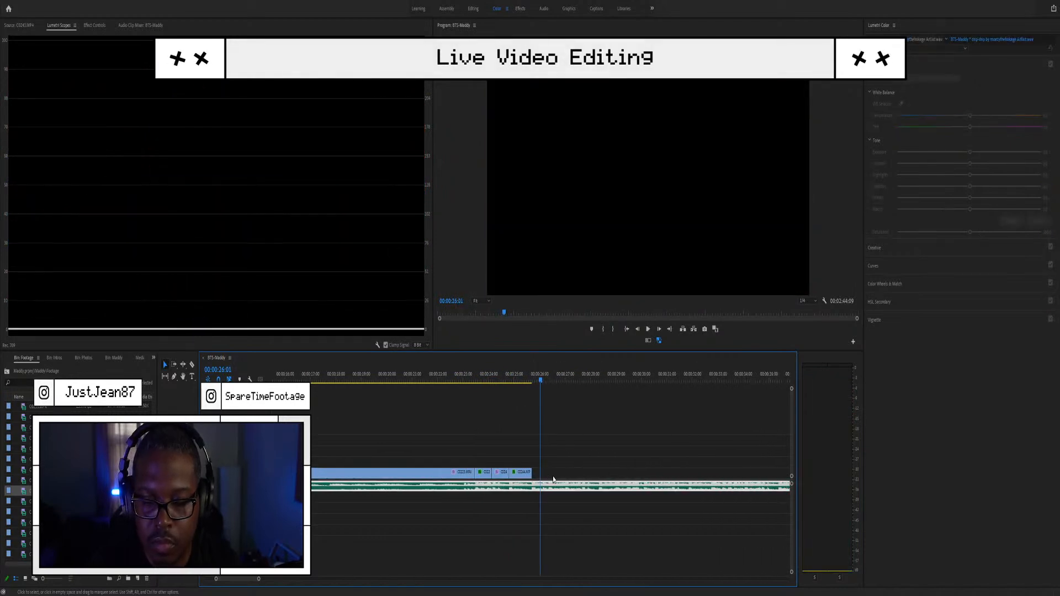
{"action": "scroll", "coordinate": [515, 478], "scroll_direction": "up", "scroll_amount": 2}
{"action": "scroll", "coordinate": [508, 490], "scroll_direction": "up", "scroll_amount": 2}
{"action": "scroll", "coordinate": [507, 489], "scroll_direction": "up", "scroll_amount": 2}
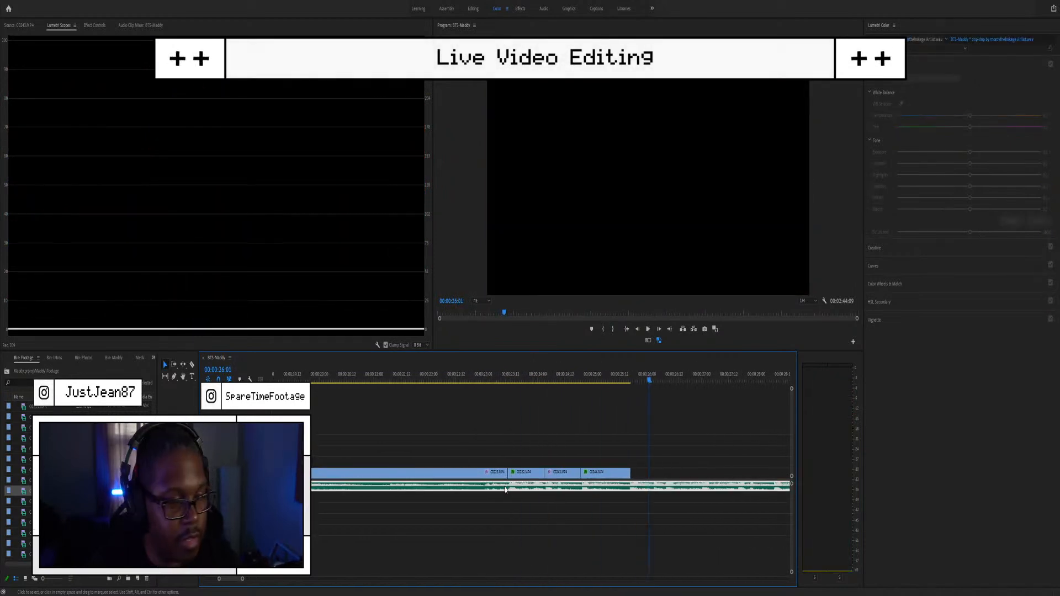
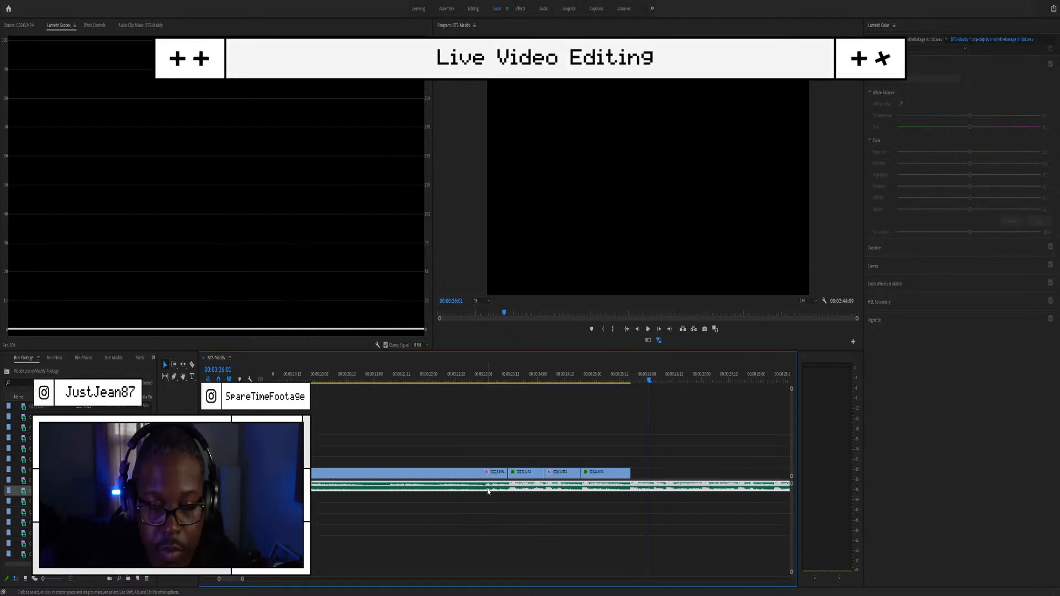
{"action": "scroll", "coordinate": [428, 388], "scroll_direction": "down", "scroll_amount": 4}
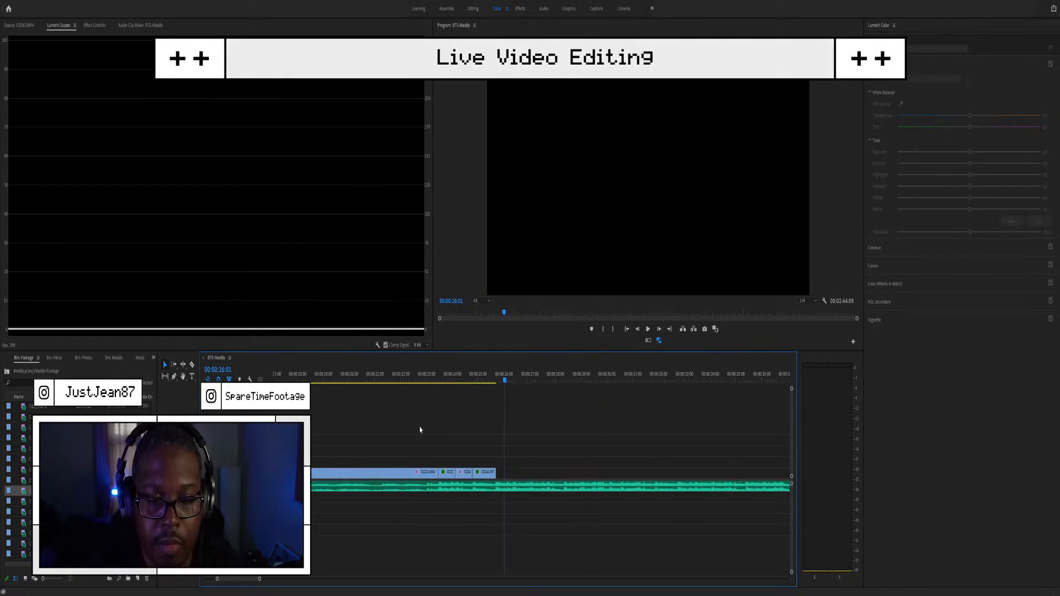
{"action": "left_click", "coordinate": [415, 380]}
{"action": "key", "text": "space"}
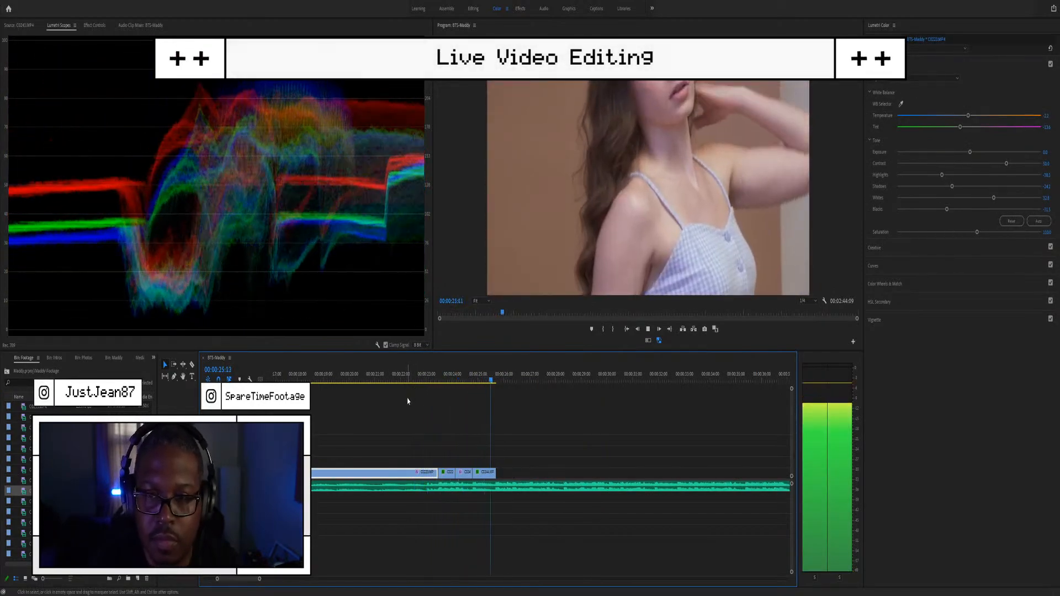
{"action": "key", "text": "space"}
Step: Replay the closer model shot and the music past its end to judge where the following cut should fall
{"action": "scroll", "coordinate": [515, 465], "scroll_direction": "up", "scroll_amount": 2}
{"action": "scroll", "coordinate": [516, 466], "scroll_direction": "up", "scroll_amount": 2}
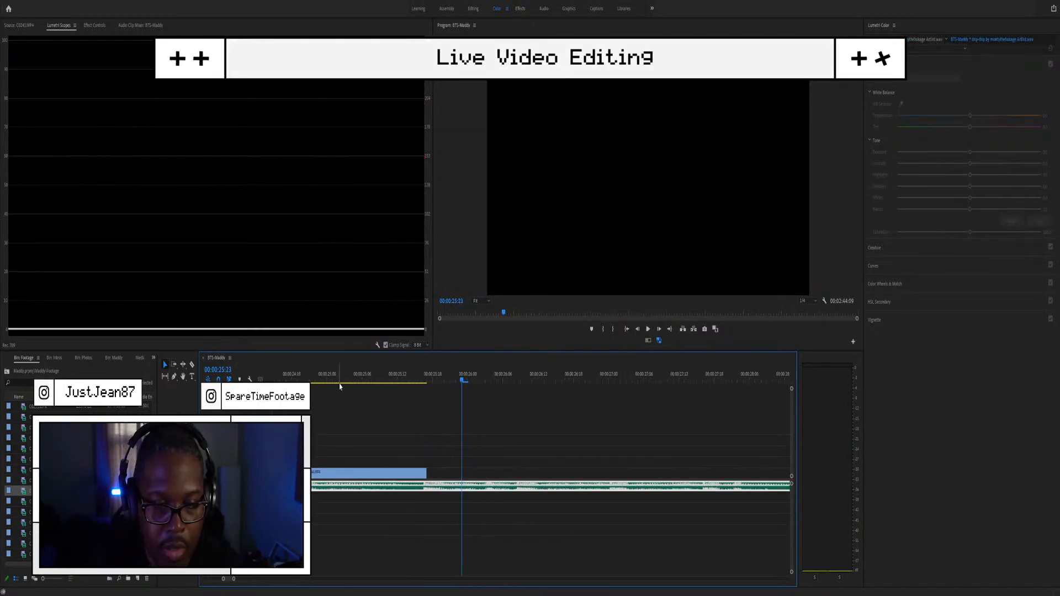
{"action": "left_click", "coordinate": [339, 380]}
{"action": "key", "text": "space"}
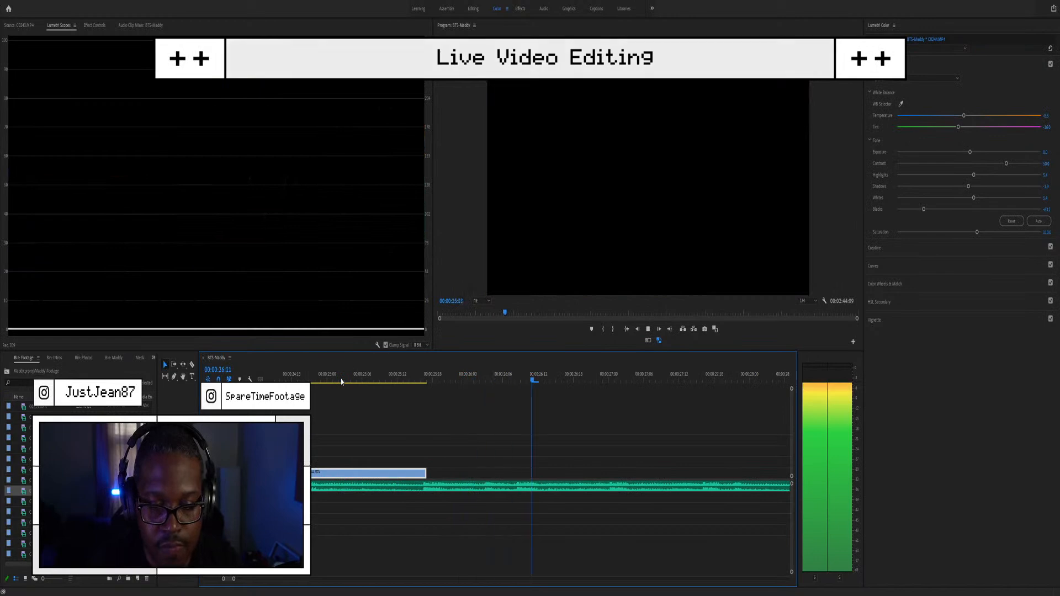
{"action": "key", "text": "space"}
{"action": "left_click", "coordinate": [334, 380]}
{"action": "key", "text": "space"}
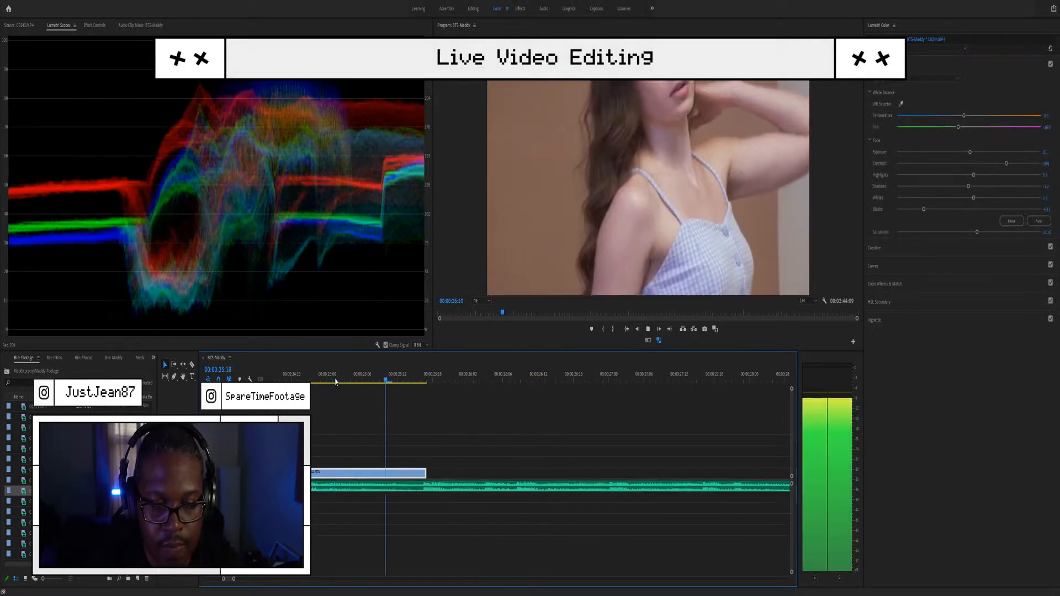
{"action": "key", "text": "space"}
Step: Duplicate the closer model clip directly after itself and reverse the copy
{"action": "left_click_drag", "start_coordinate": [350, 473], "coordinate": [472, 479]}
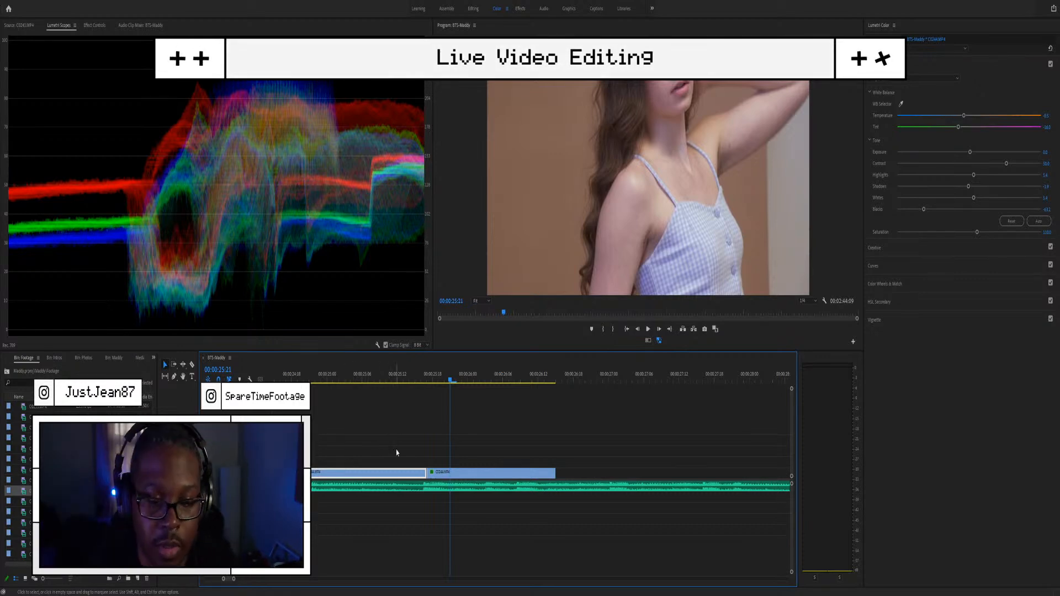
{"action": "left_click", "coordinate": [518, 473]}
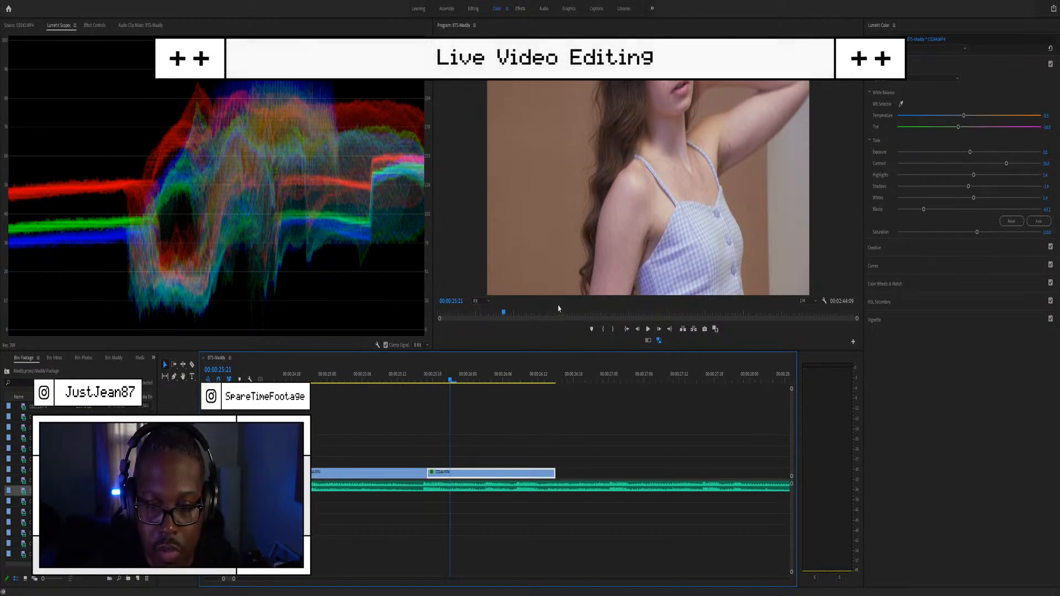
{"action": "key", "text": "ctrl+s"}
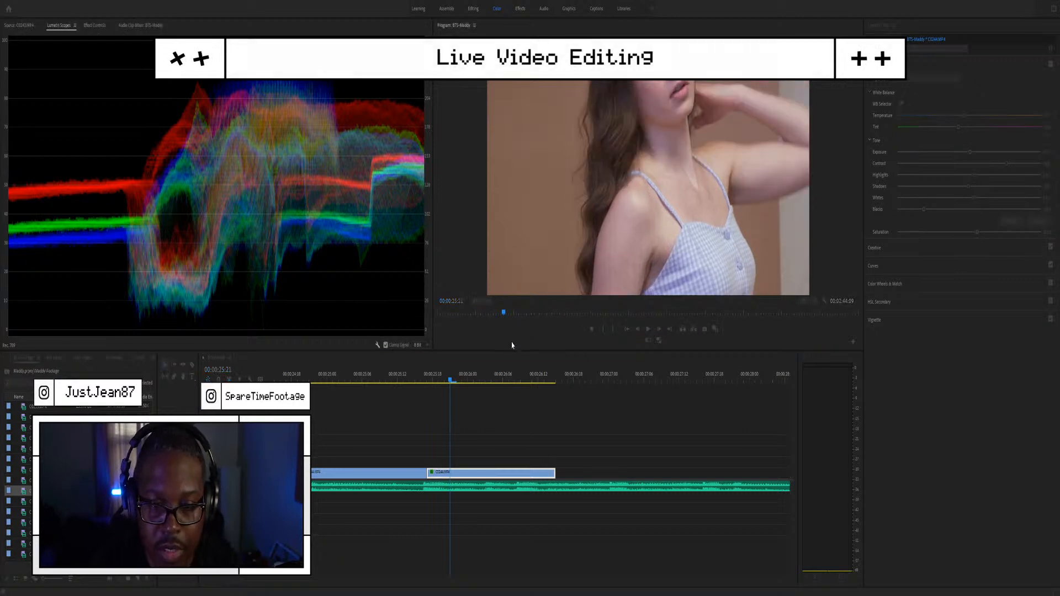
Step: Trim the end of the reversed copy to less than half its length and play the arms-raised shot again
{"action": "left_click_drag", "start_coordinate": [555, 473], "coordinate": [484, 473]}
{"action": "scroll", "coordinate": [433, 438], "scroll_direction": "down", "scroll_amount": 1}
{"action": "key", "text": "minus"}
{"action": "scroll", "coordinate": [394, 415], "scroll_direction": "up", "scroll_amount": 2}
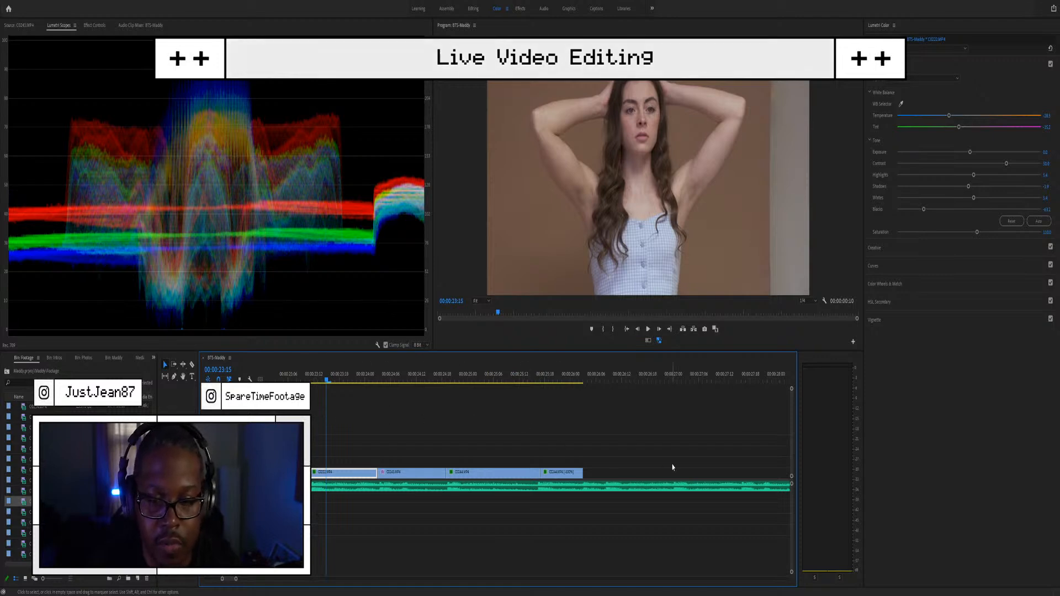
{"action": "key", "text": "space"}
{"action": "key", "text": "space"}
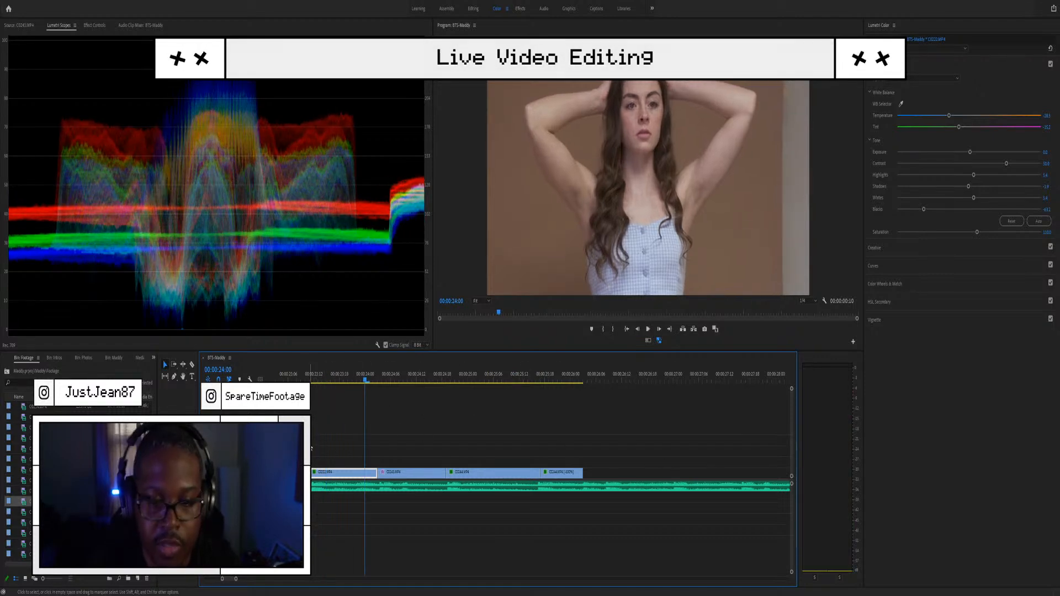
{"action": "scroll", "coordinate": [452, 499], "scroll_direction": "down", "scroll_amount": 3}
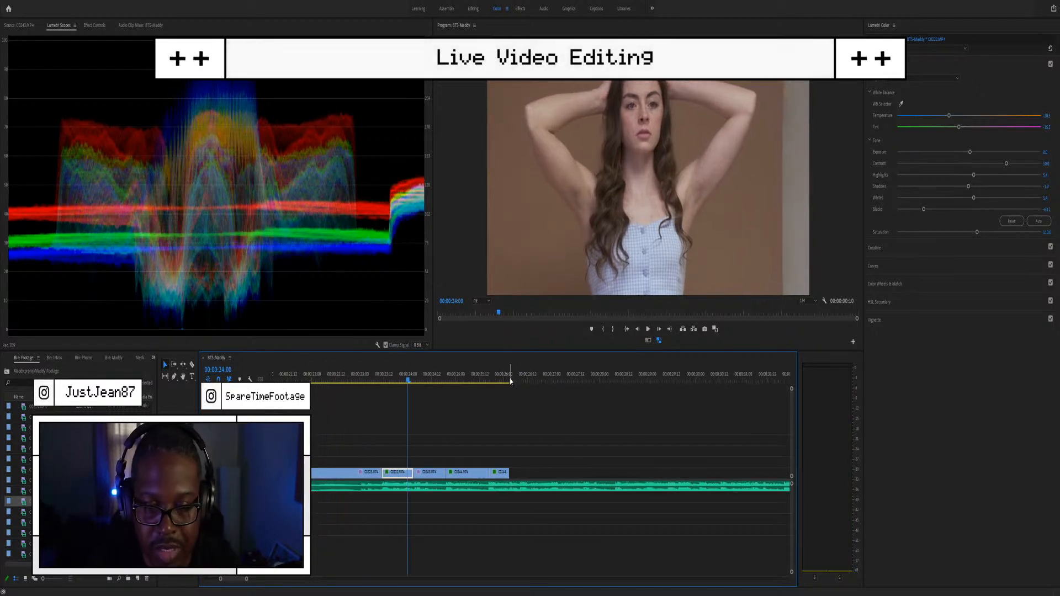
{"action": "scroll", "coordinate": [510, 436], "scroll_direction": "down", "scroll_amount": 4}
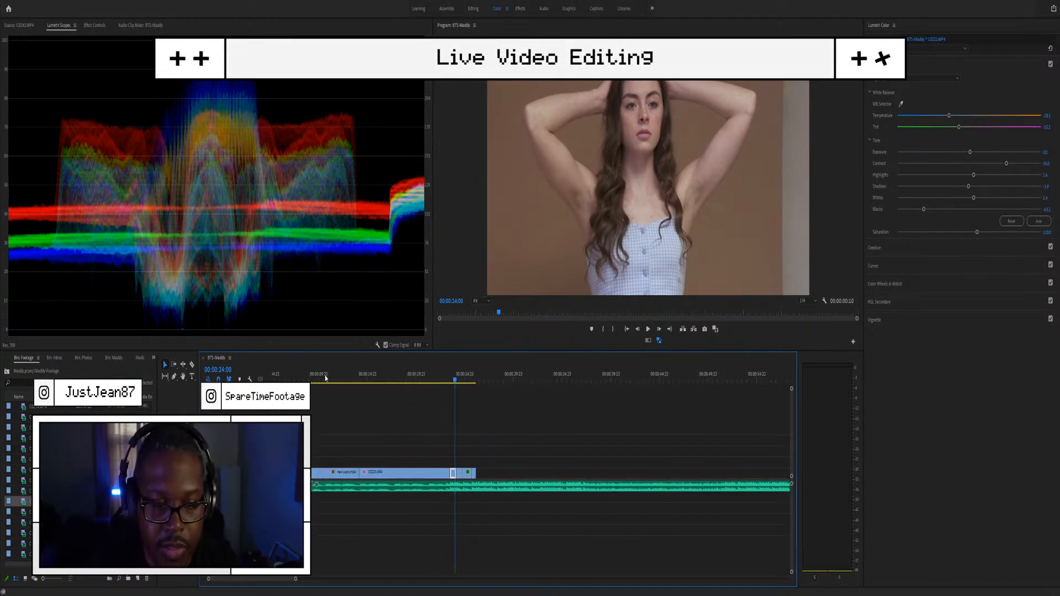
{"action": "scroll", "coordinate": [527, 431], "scroll_direction": "down", "scroll_amount": 3}
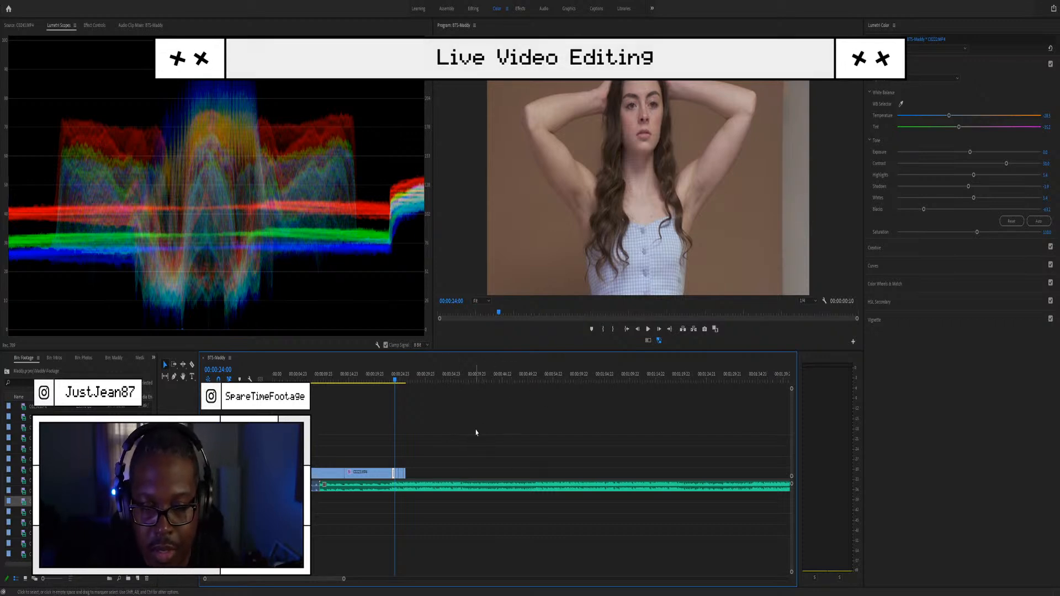
{"action": "scroll", "coordinate": [446, 461], "scroll_direction": "up", "scroll_amount": 4}
{"action": "scroll", "coordinate": [384, 493], "scroll_direction": "up", "scroll_amount": 2}
{"action": "scroll", "coordinate": [384, 500], "scroll_direction": "up", "scroll_amount": 2}
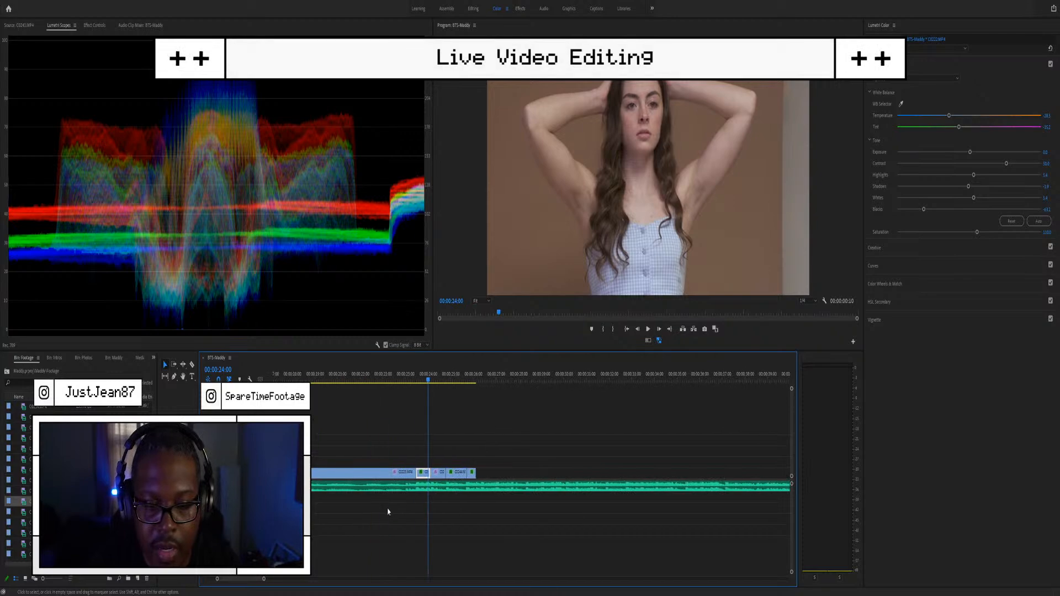
Step: Play the last shots and past the end of the reversed copy to find the next cut point in the music
{"action": "left_click", "coordinate": [392, 385]}
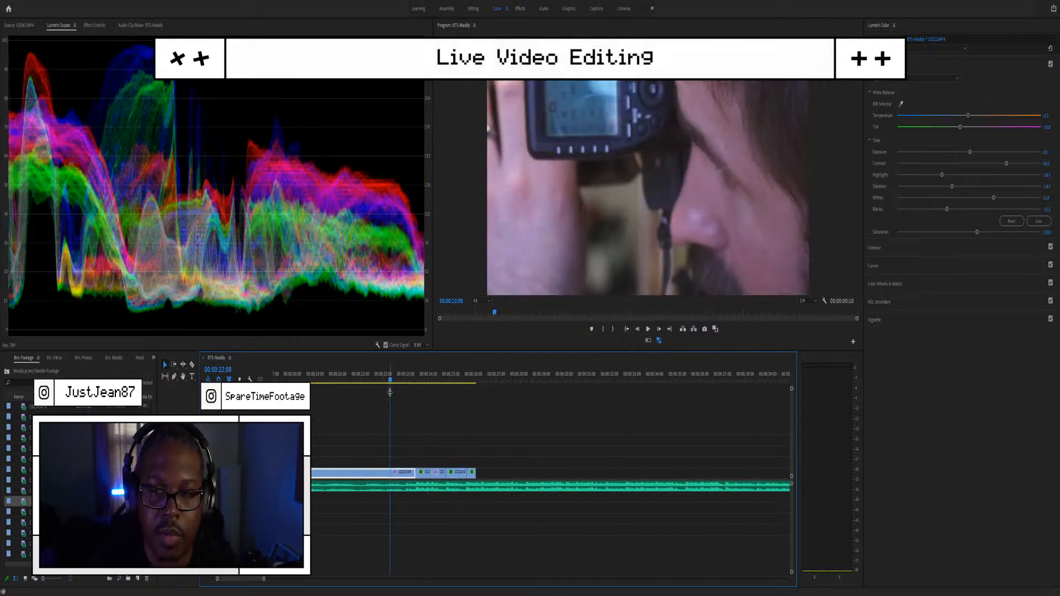
{"action": "key", "text": "space"}
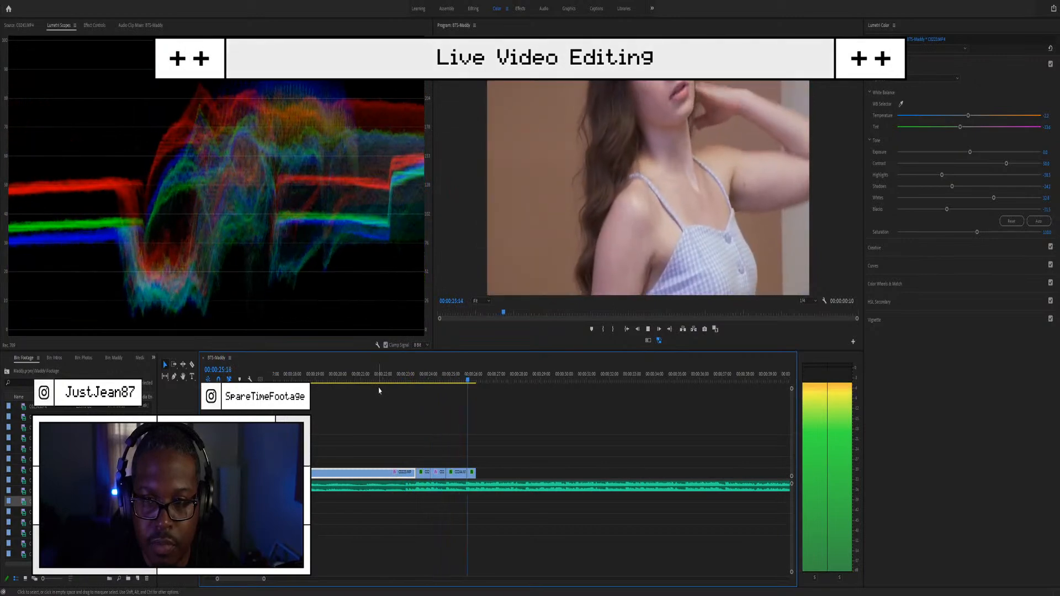
{"action": "key", "text": "space"}
{"action": "key", "text": "space"}
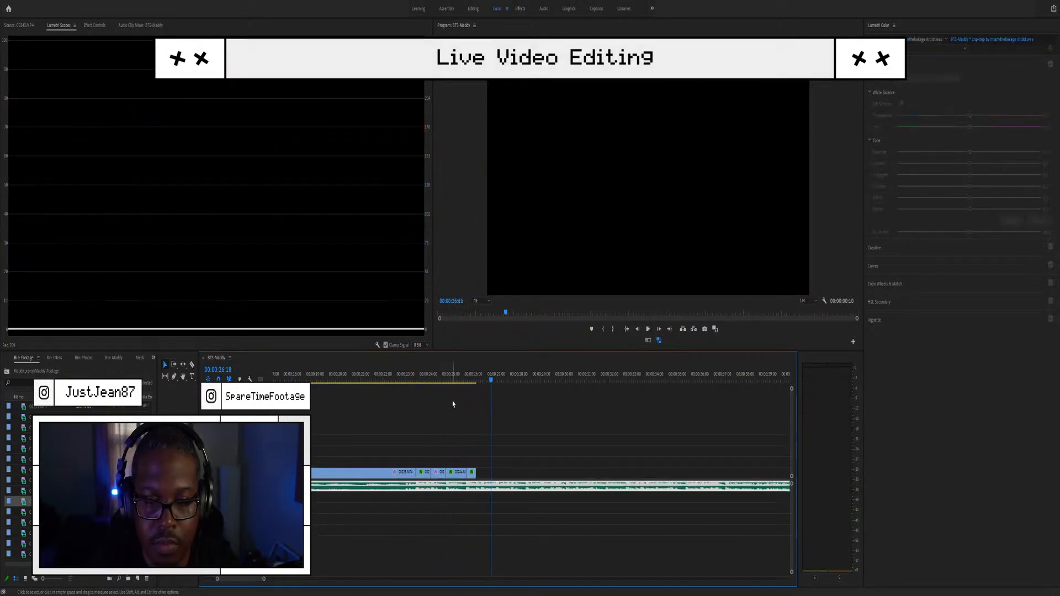
{"action": "left_click", "coordinate": [438, 375]}
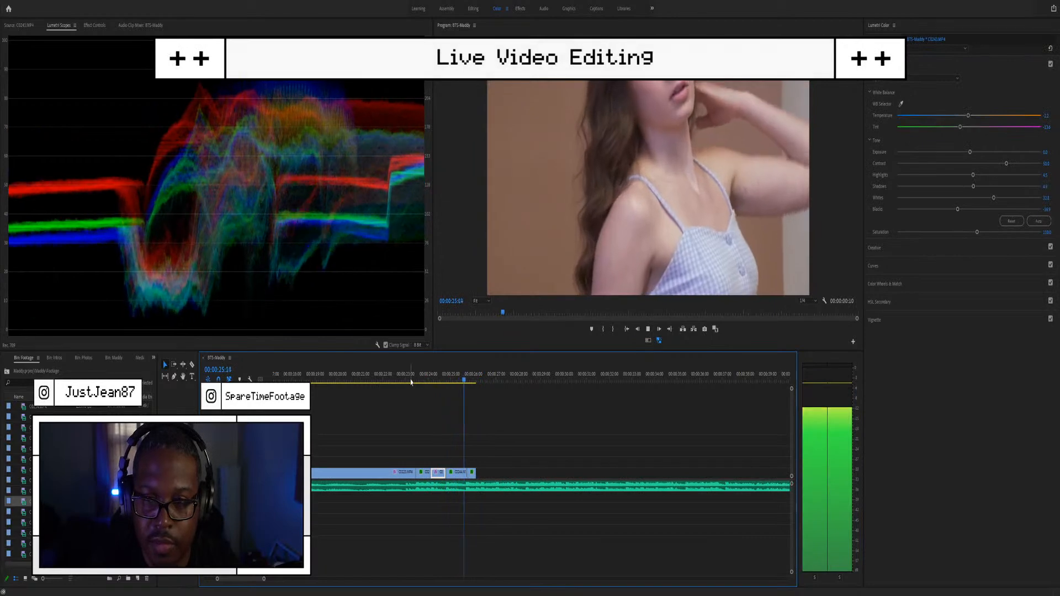
{"action": "key", "text": "space"}
{"action": "scroll", "coordinate": [486, 445], "scroll_direction": "up", "scroll_amount": 7}
{"action": "scroll", "coordinate": [511, 453], "scroll_direction": "down", "scroll_amount": 1}
{"action": "scroll", "coordinate": [511, 453], "scroll_direction": "up", "scroll_amount": 1}
{"action": "left_click", "coordinate": [384, 376]}
{"action": "key", "text": "space"}
{"action": "key", "text": "space"}
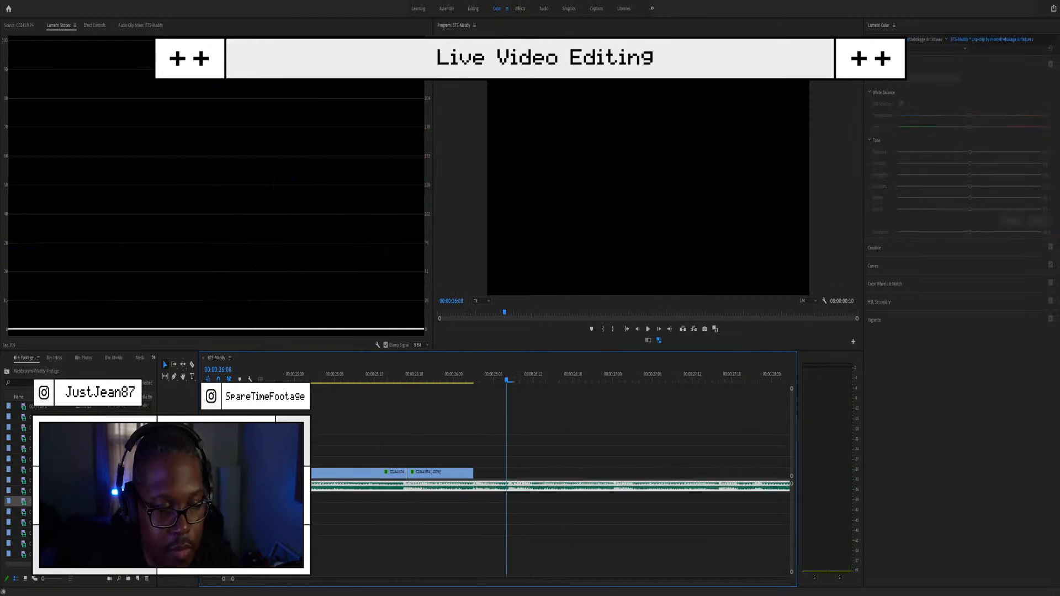
Step: Preview candidate clips in the footage bin to choose the next shot
{"action": "double_click", "coordinate": [21, 468]}
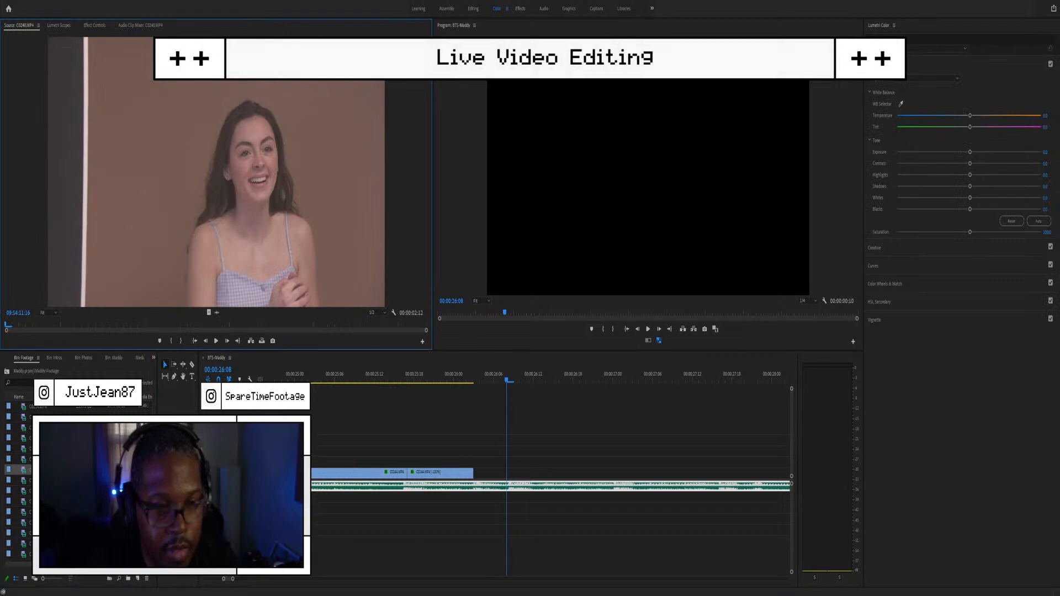
{"action": "left_click_drag", "start_coordinate": [9, 324], "coordinate": [378, 313]}
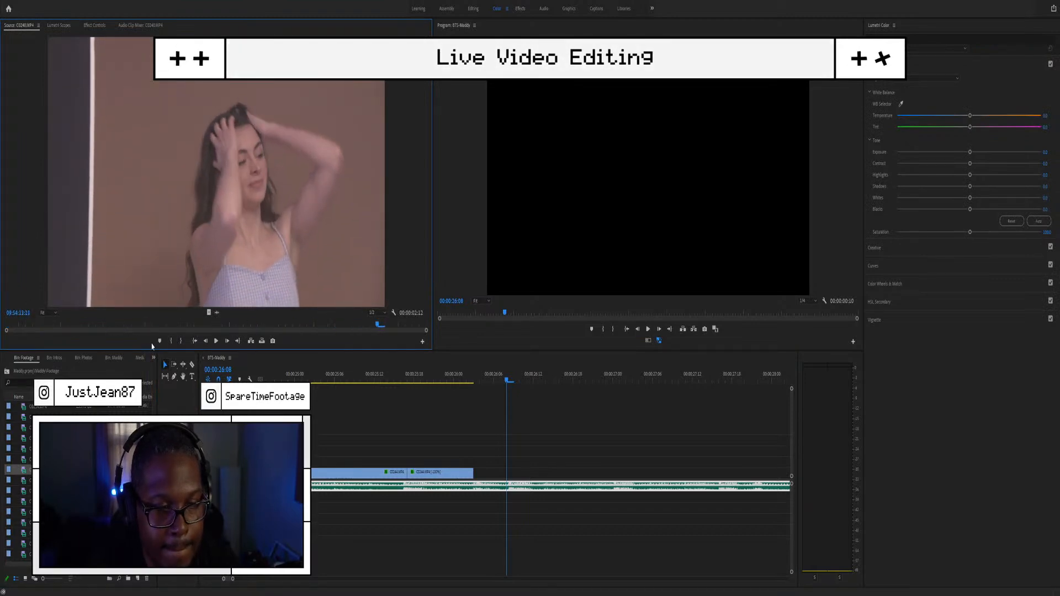
{"action": "double_click", "coordinate": [27, 467]}
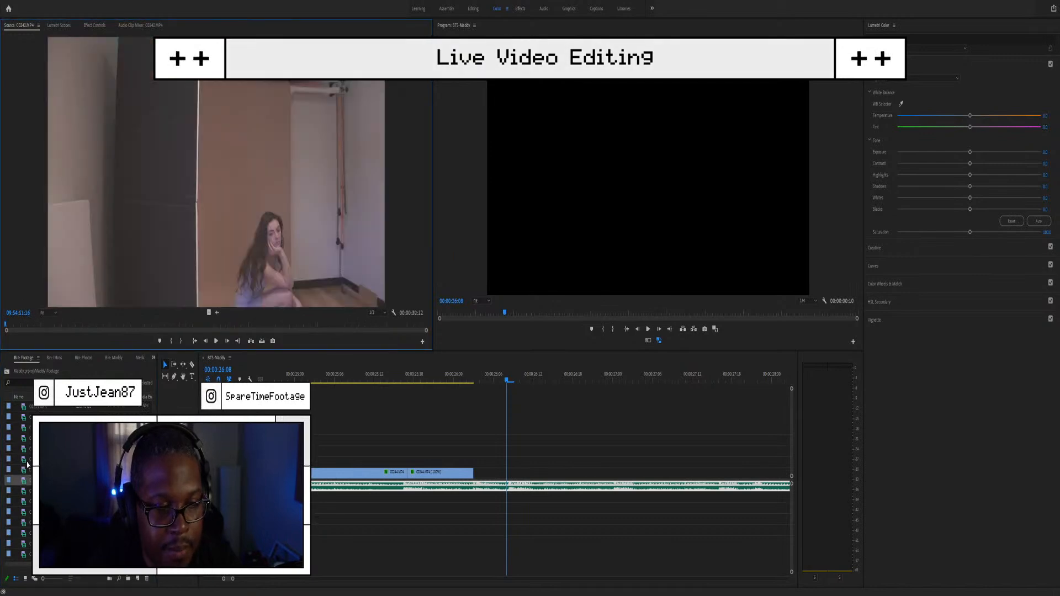
{"action": "left_click_drag", "start_coordinate": [61, 326], "coordinate": [383, 326]}
{"action": "left_click", "coordinate": [27, 543]}
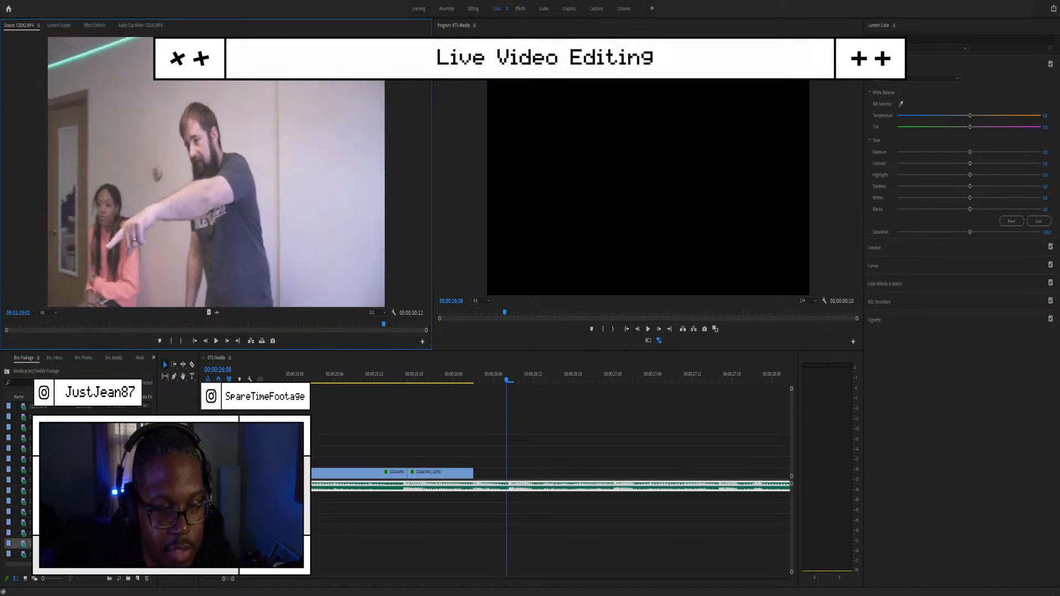
Step: Append a section of about three seconds from the clip of the model tilting her head to the sequence, scaled to fill the frame
{"action": "double_click", "coordinate": [27, 490]}
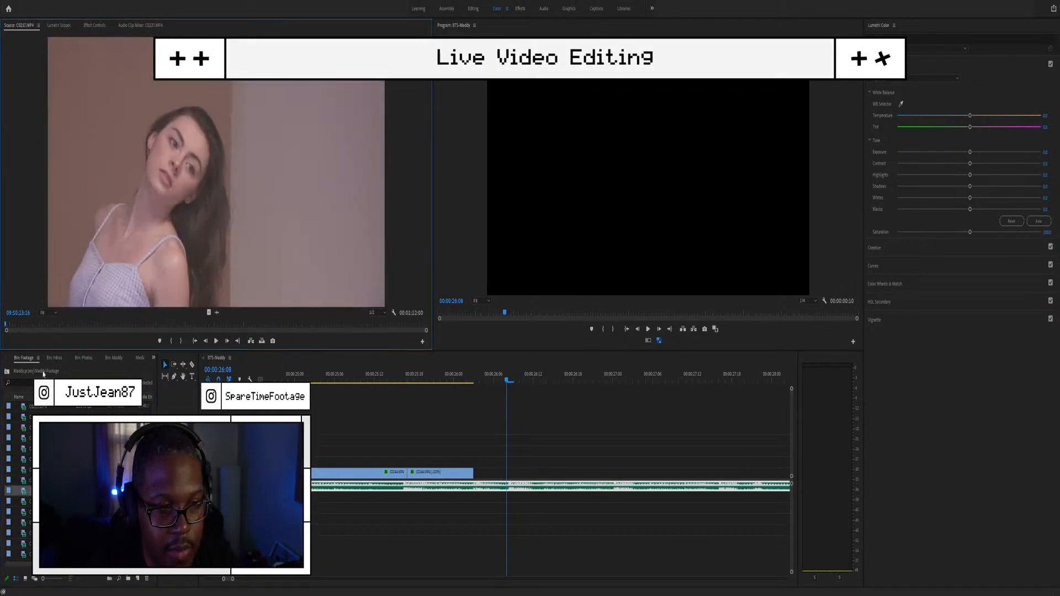
{"action": "left_click_drag", "start_coordinate": [23, 332], "coordinate": [63, 326]}
{"action": "key", "text": "i"}
{"action": "key", "text": "o"}
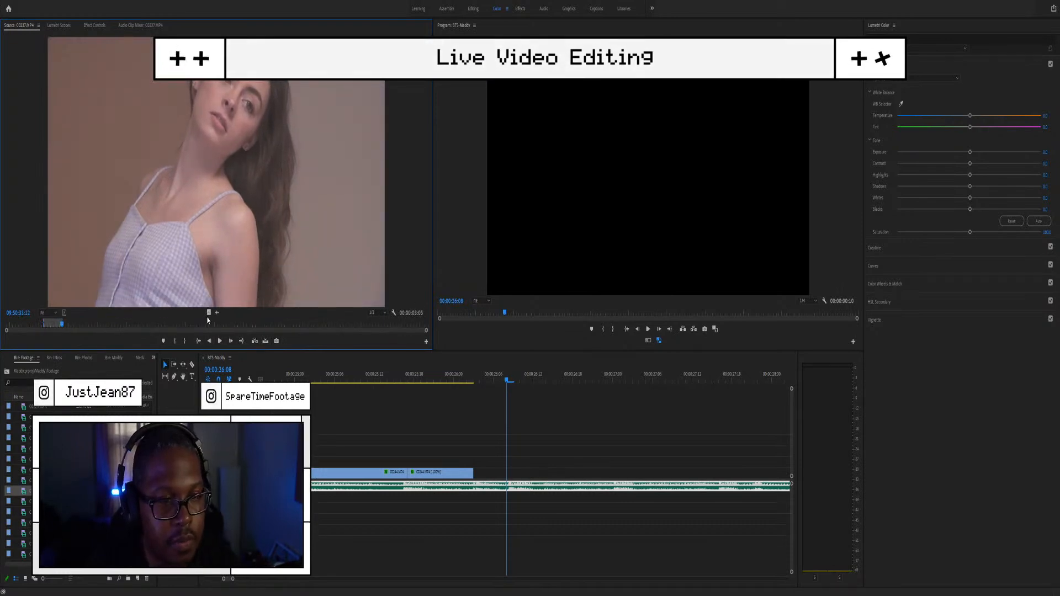
{"action": "left_click_drag", "start_coordinate": [207, 313], "coordinate": [475, 478]}
{"action": "key", "text": "minus"}
{"action": "key", "text": "minus"}
{"action": "key", "text": "minus"}
{"action": "left_click", "coordinate": [518, 476]}
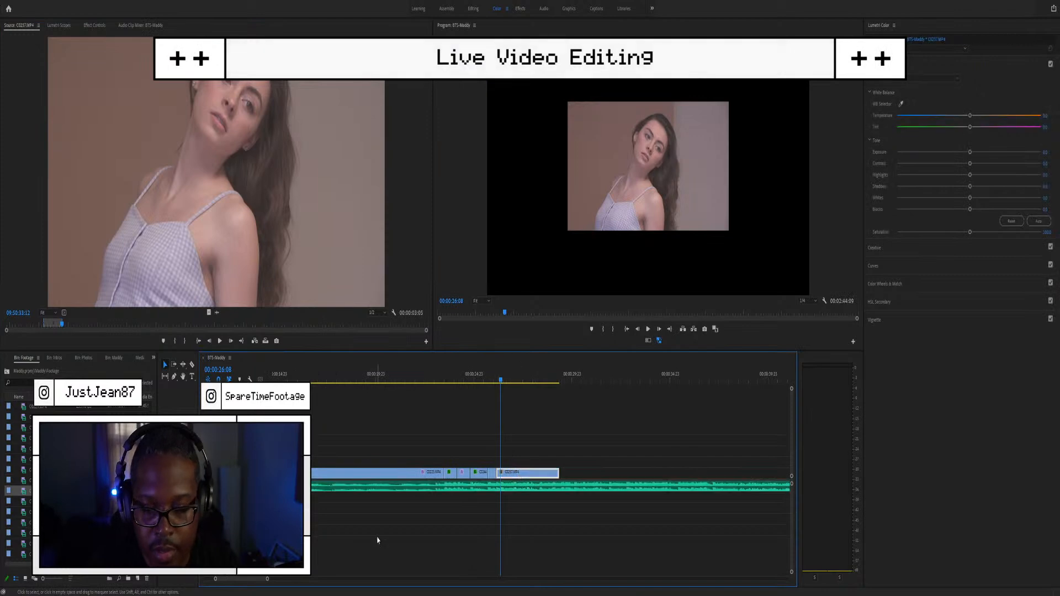
Step: Play the sequence into the newly added clip to judge how it follows the reversed copy
{"action": "left_click", "coordinate": [453, 379]}
{"action": "scroll", "coordinate": [527, 538], "scroll_direction": "up", "scroll_amount": 4}
{"action": "key", "text": "space"}
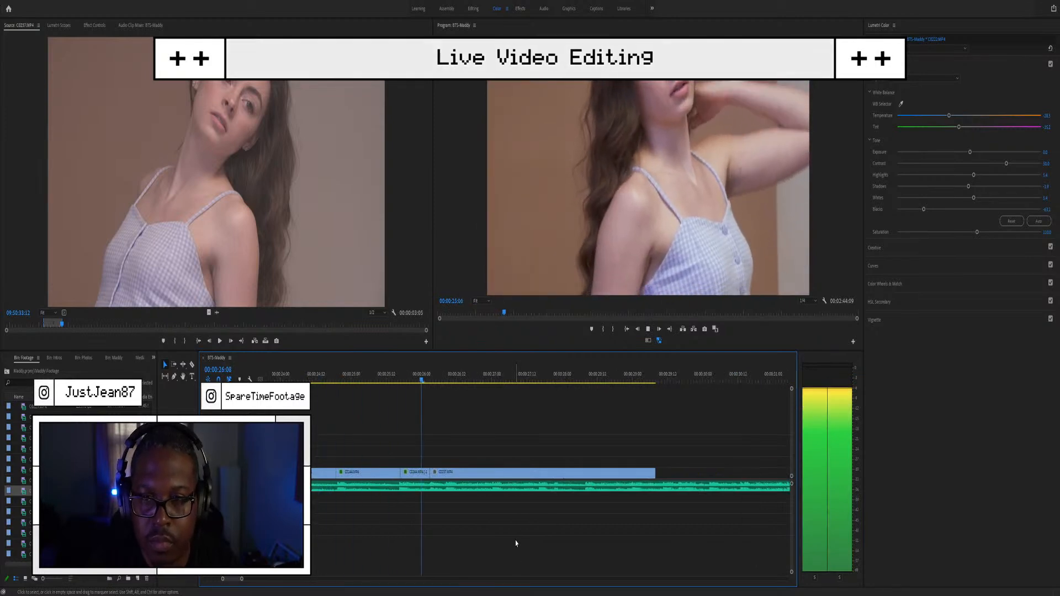
{"action": "key", "text": "space"}
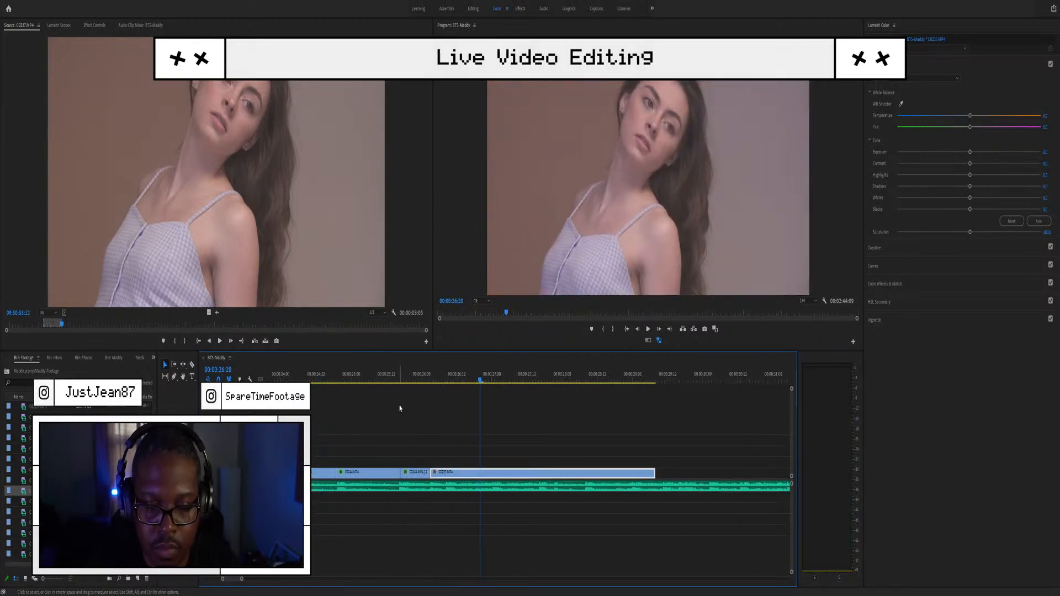
{"action": "left_click", "coordinate": [405, 380]}
{"action": "key", "text": "space"}
{"action": "key", "text": "space"}
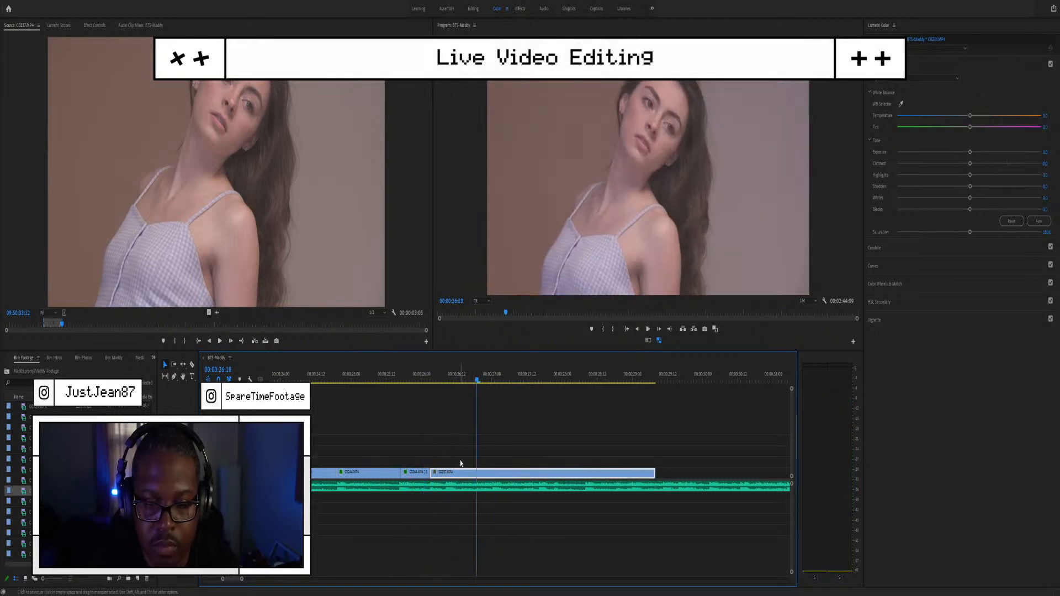
{"action": "key", "text": "space"}
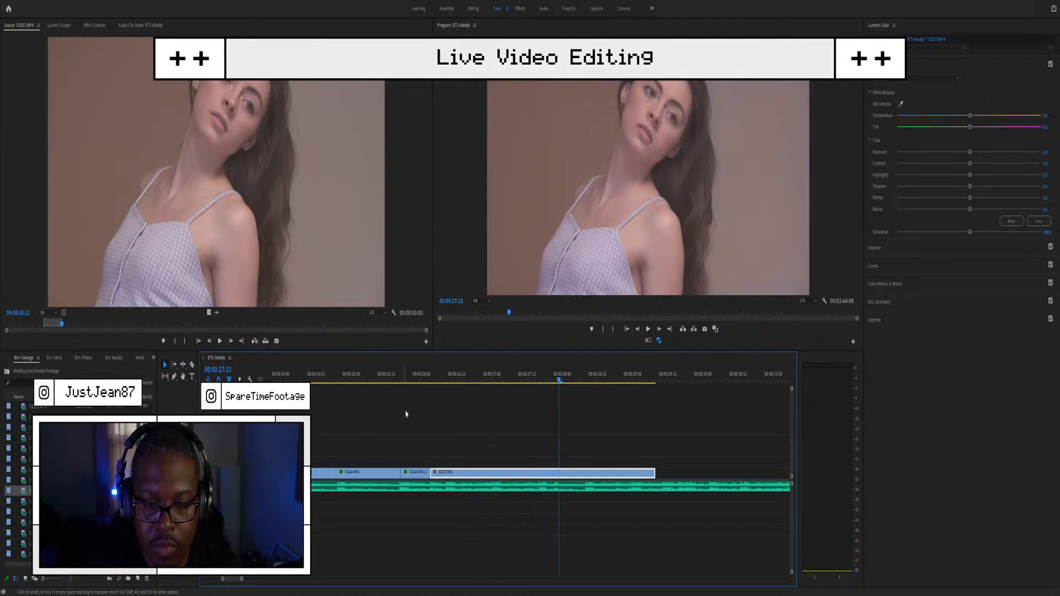
Step: Replay the transition from the closer model shots into the new clip to find the beat for a cut
{"action": "left_click", "coordinate": [349, 381]}
{"action": "key", "text": "space"}
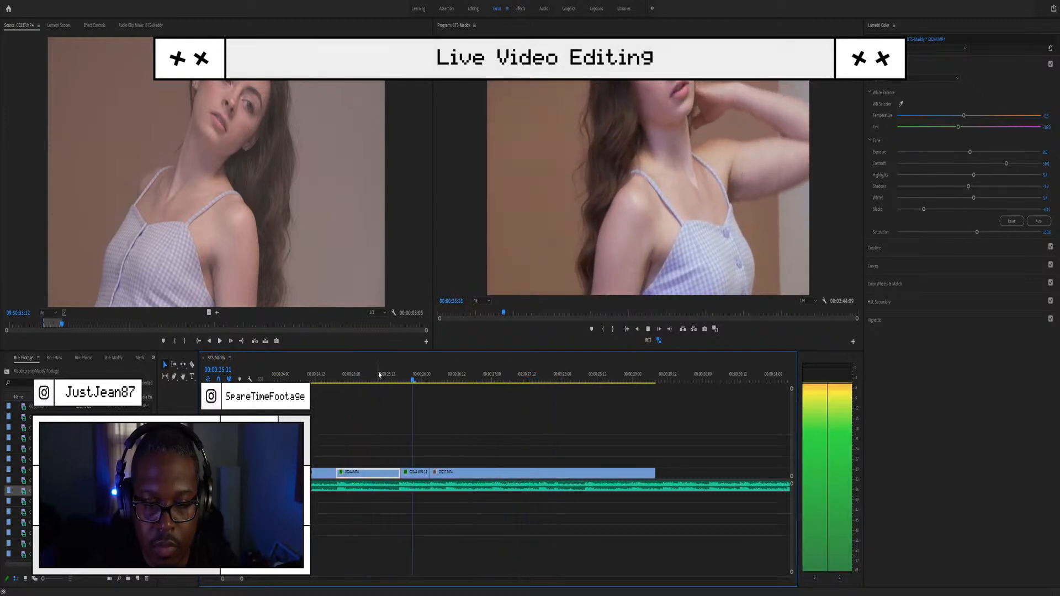
{"action": "key", "text": "space"}
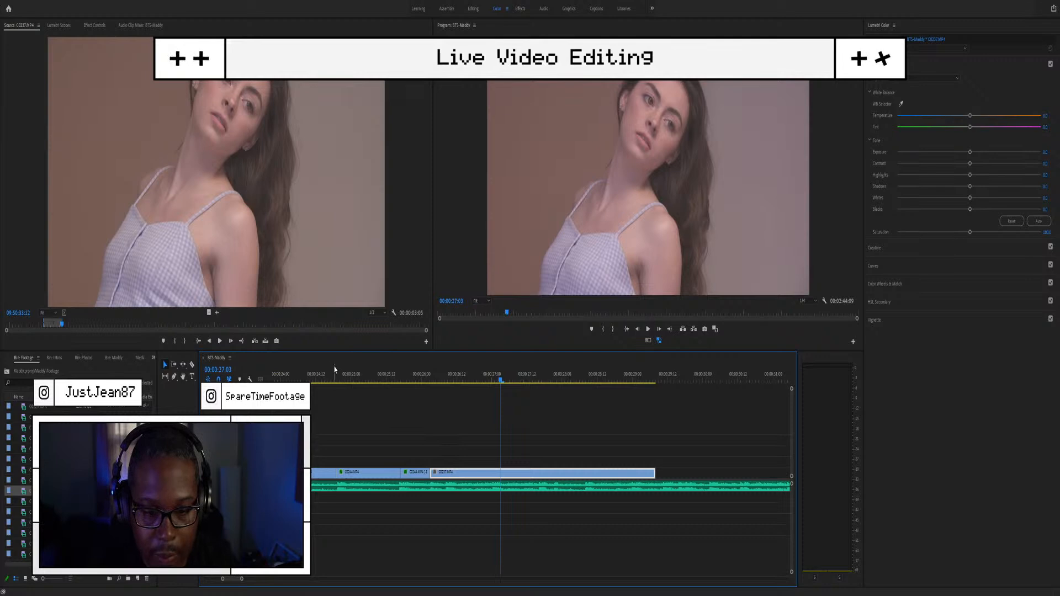
{"action": "left_click", "coordinate": [354, 372]}
{"action": "key", "text": "space"}
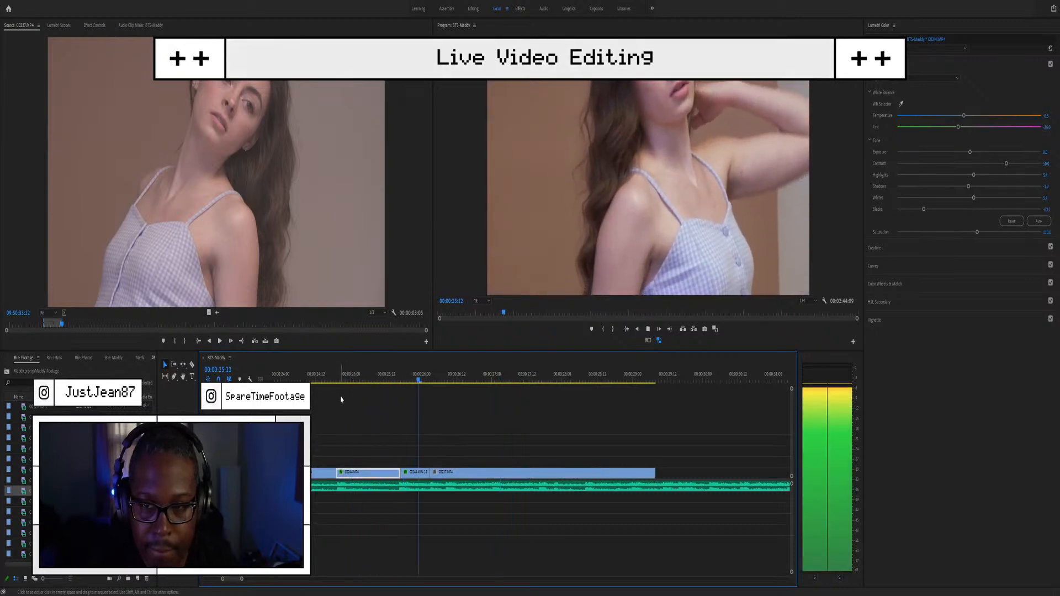
{"action": "key", "text": "space"}
{"action": "left_click", "coordinate": [402, 375]}
{"action": "key", "text": "space"}
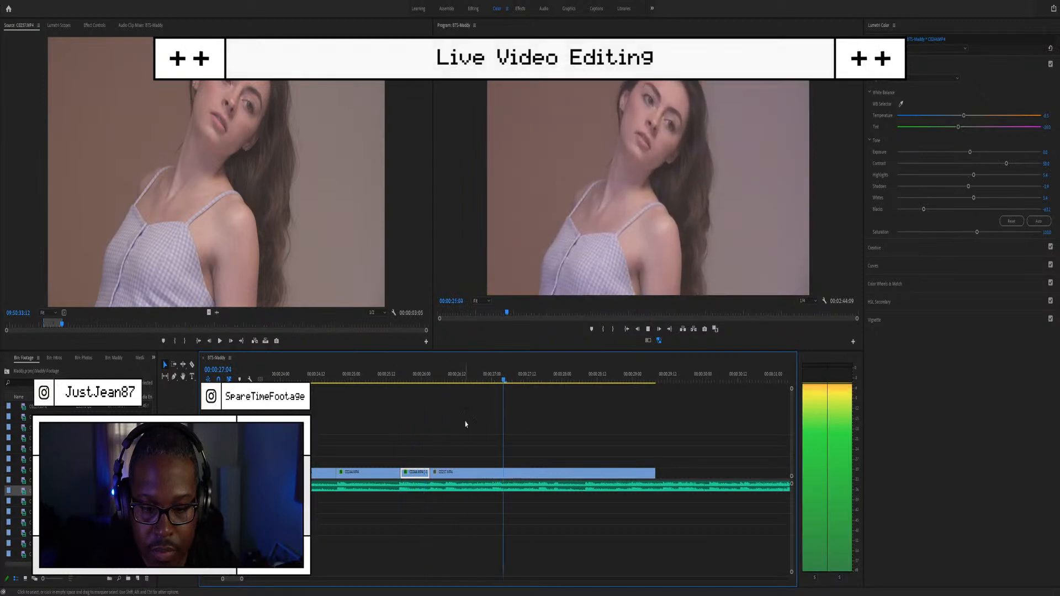
{"action": "key", "text": "space"}
{"action": "left_click", "coordinate": [418, 378]}
{"action": "key", "text": "space"}
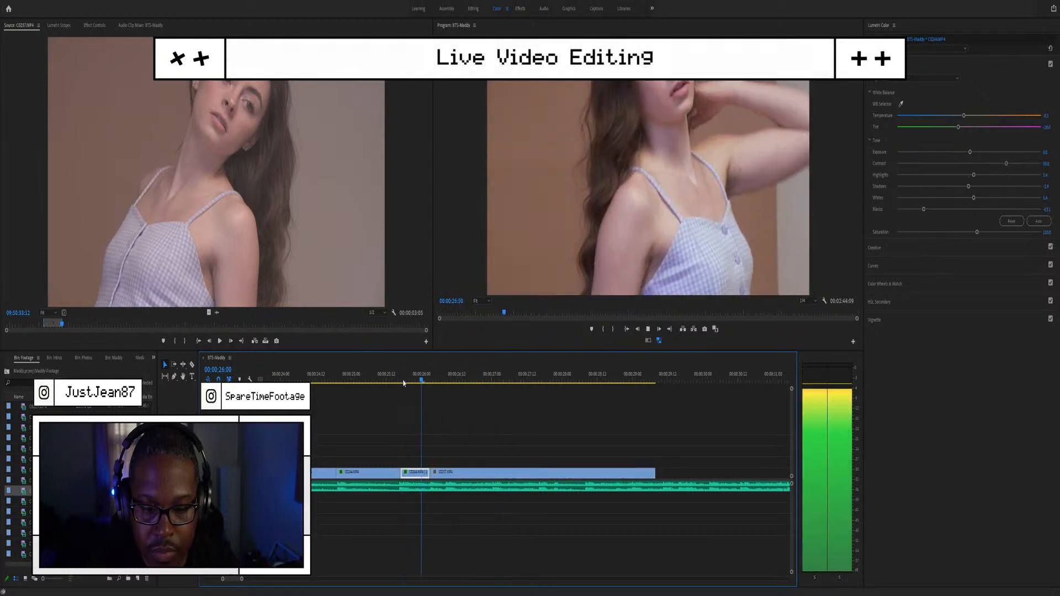
{"action": "key", "text": "space"}
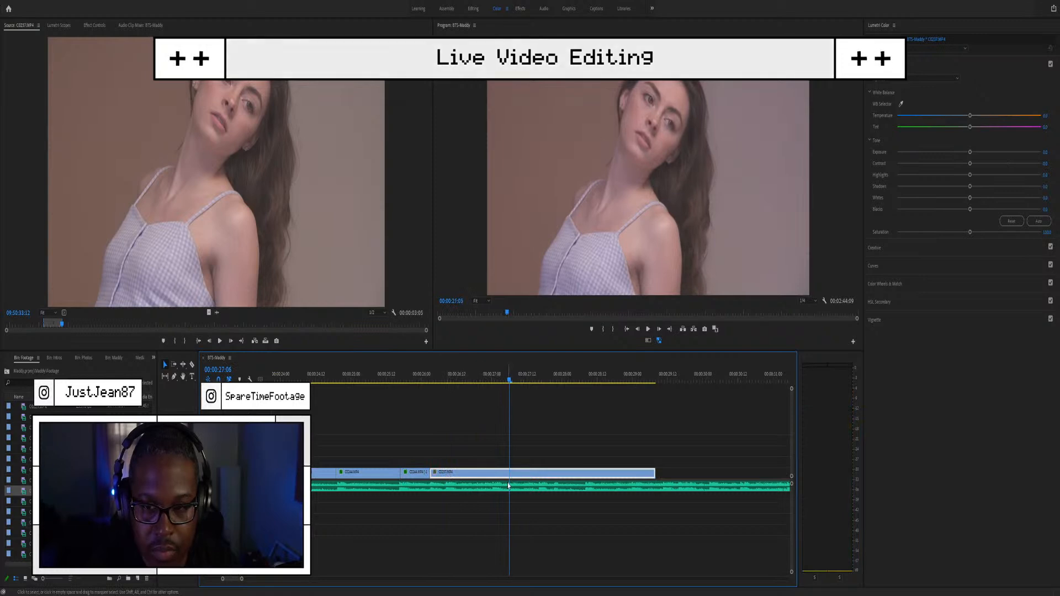
Step: Try cutting the new clip shortly after its start and replay the section against the music
{"action": "key", "text": "c"}
{"action": "left_click", "coordinate": [444, 472]}
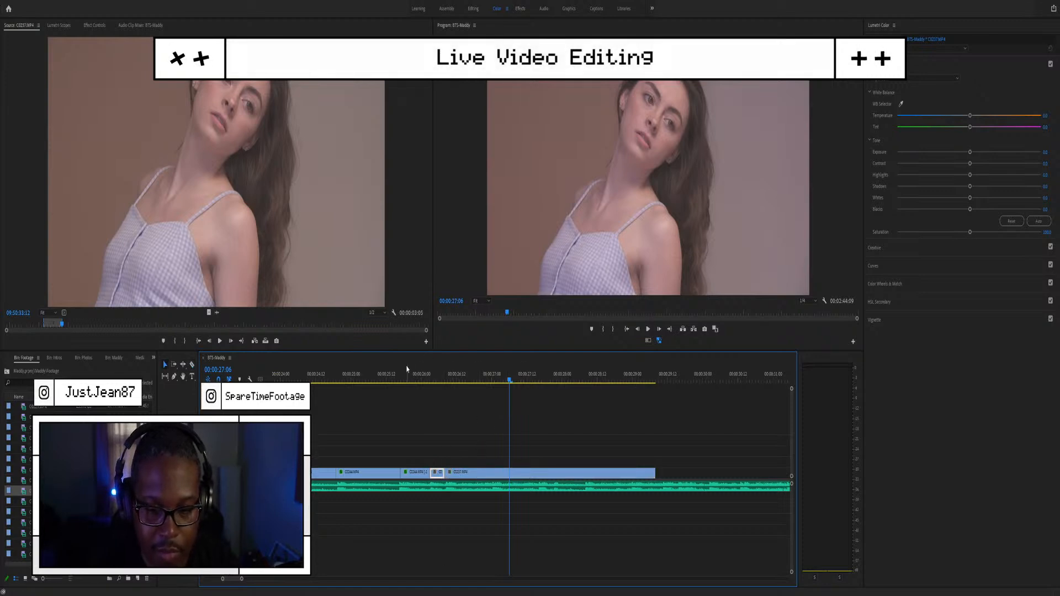
{"action": "left_click", "coordinate": [419, 380]}
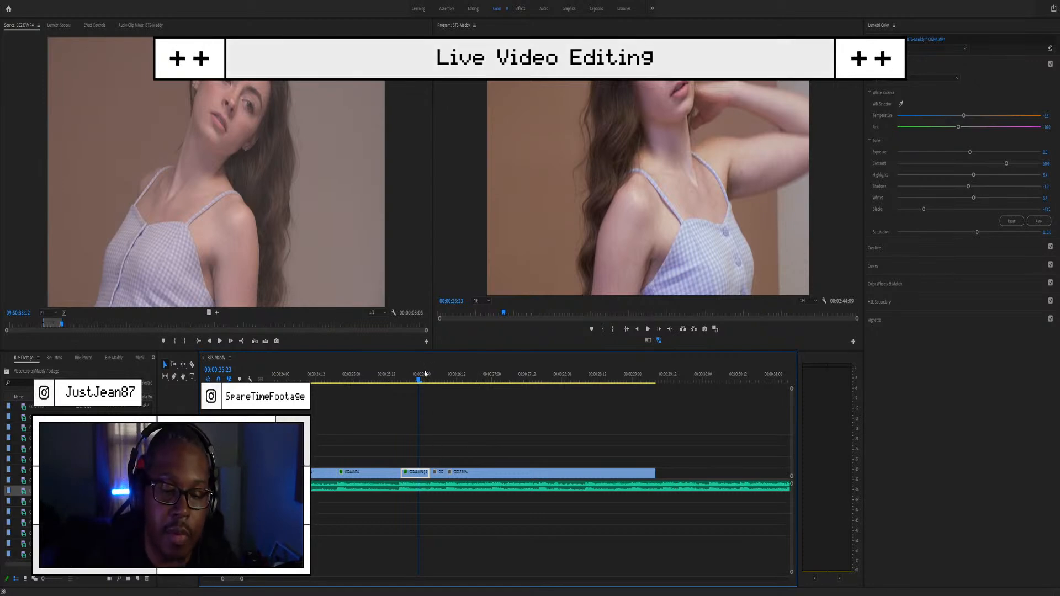
{"action": "key", "text": "space"}
{"action": "key", "text": "space"}
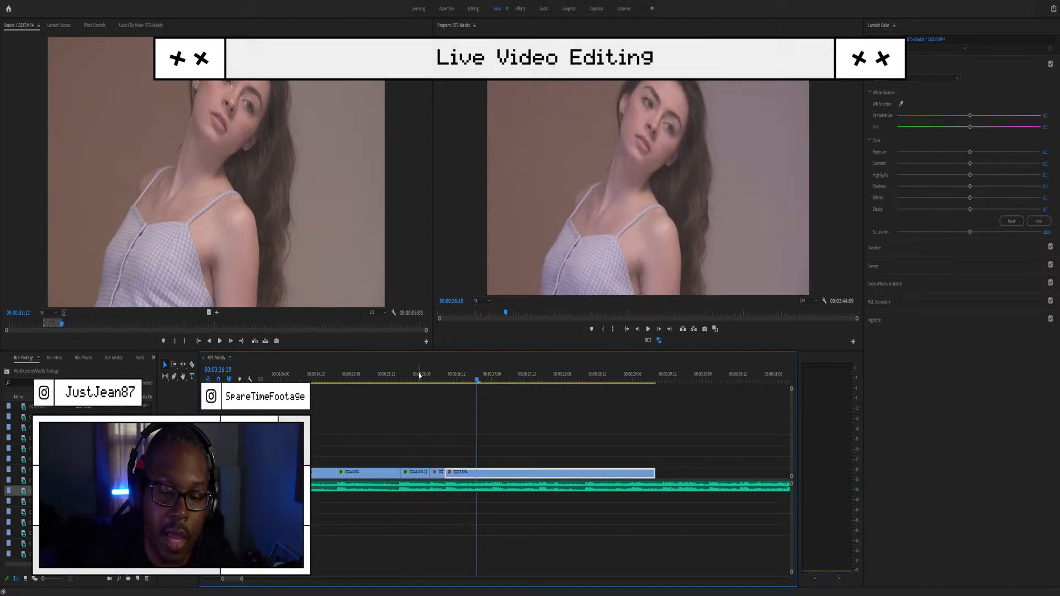
{"action": "key", "text": "space"}
{"action": "key", "text": "space"}
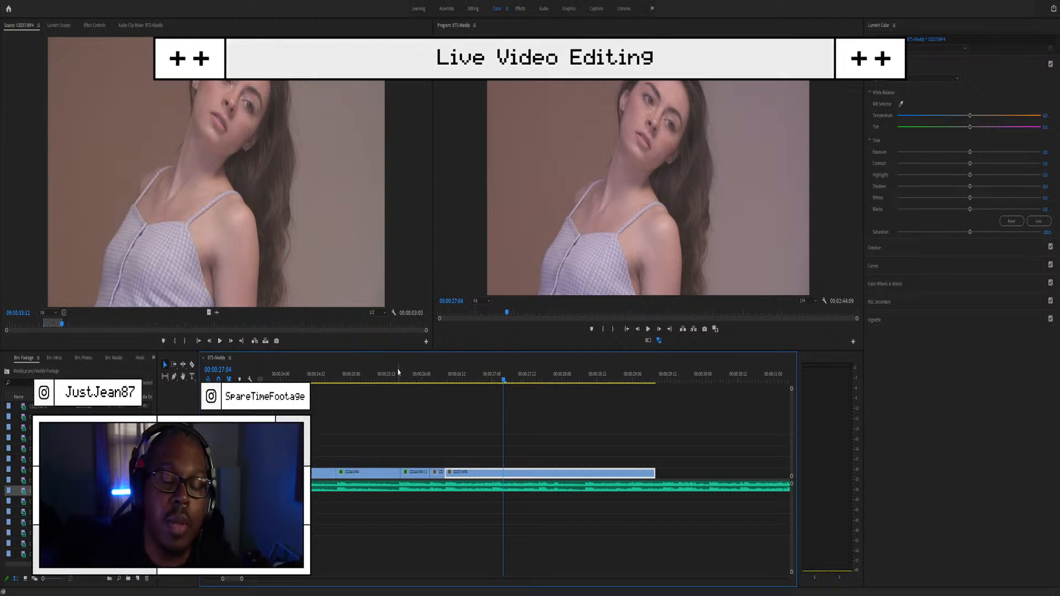
Step: Replay from the end of the closer model clip and undo the cut in the new clip
{"action": "left_click", "coordinate": [394, 381]}
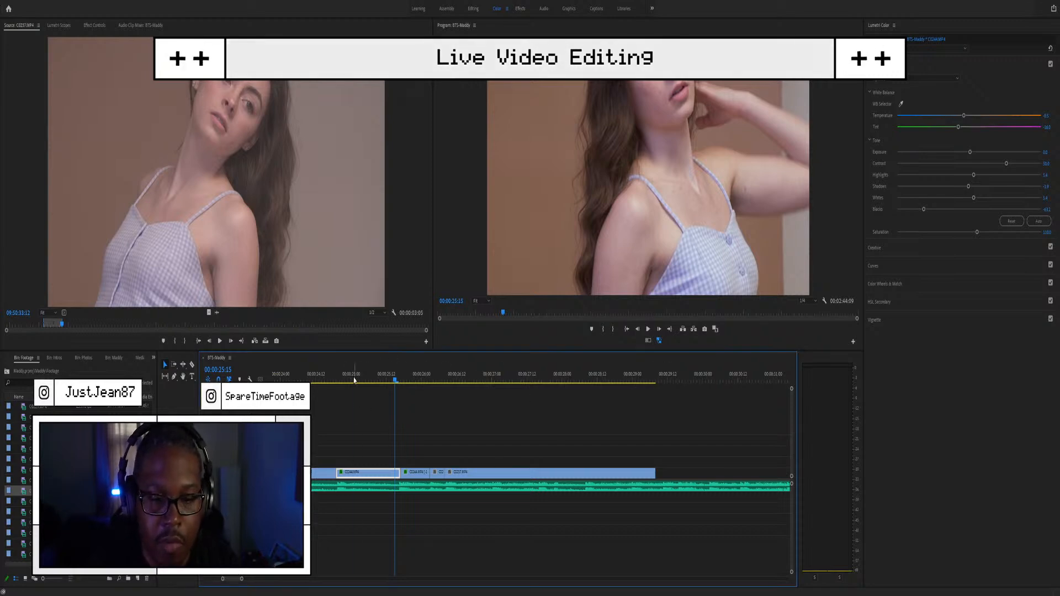
{"action": "key", "text": "space"}
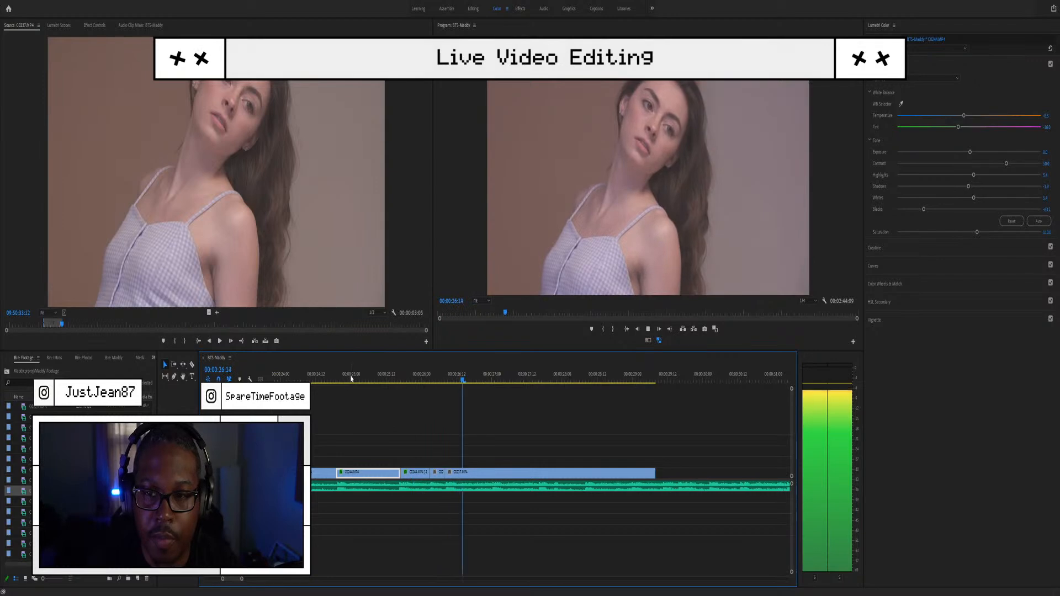
{"action": "key", "text": "space"}
{"action": "left_click", "coordinate": [469, 397]}
Step: Compare the reversed copy with the ungraded new clip and lower the reversed copy's highlights using the Lumetri scopes
{"action": "left_click", "coordinate": [413, 379]}
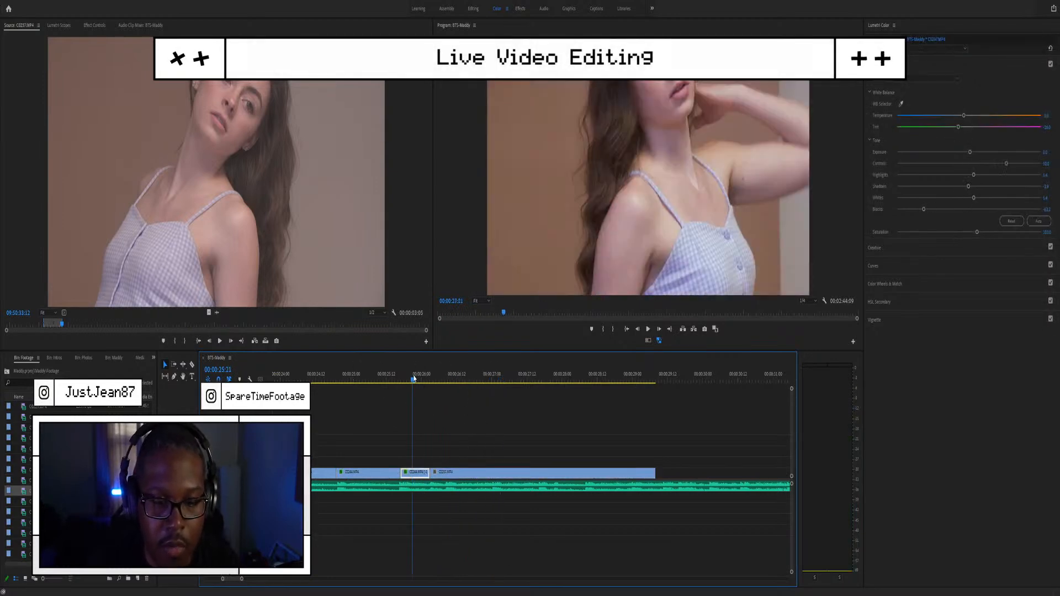
{"action": "left_click", "coordinate": [457, 379]}
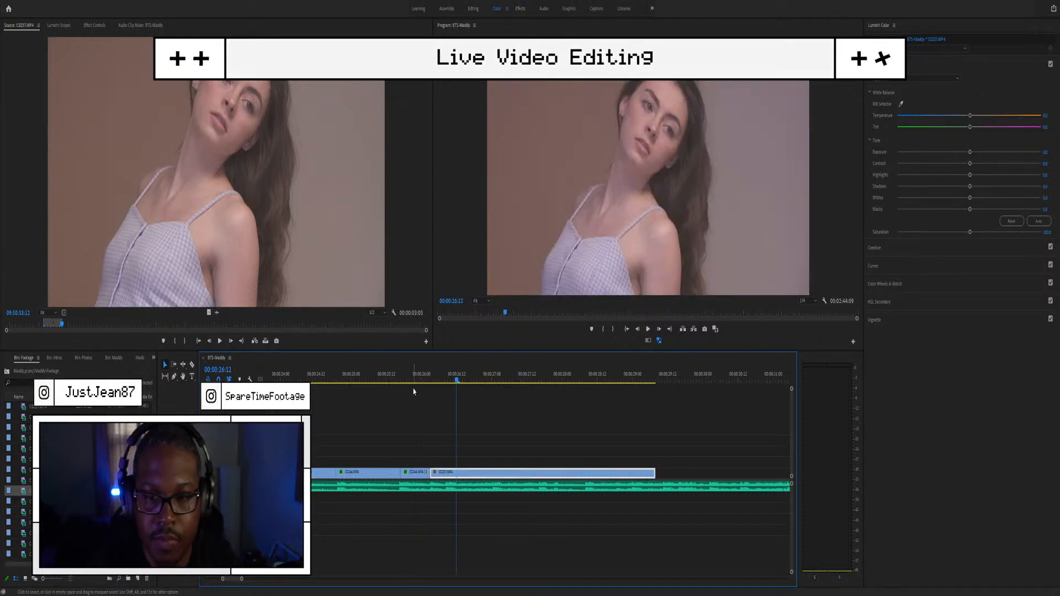
{"action": "left_click", "coordinate": [413, 381]}
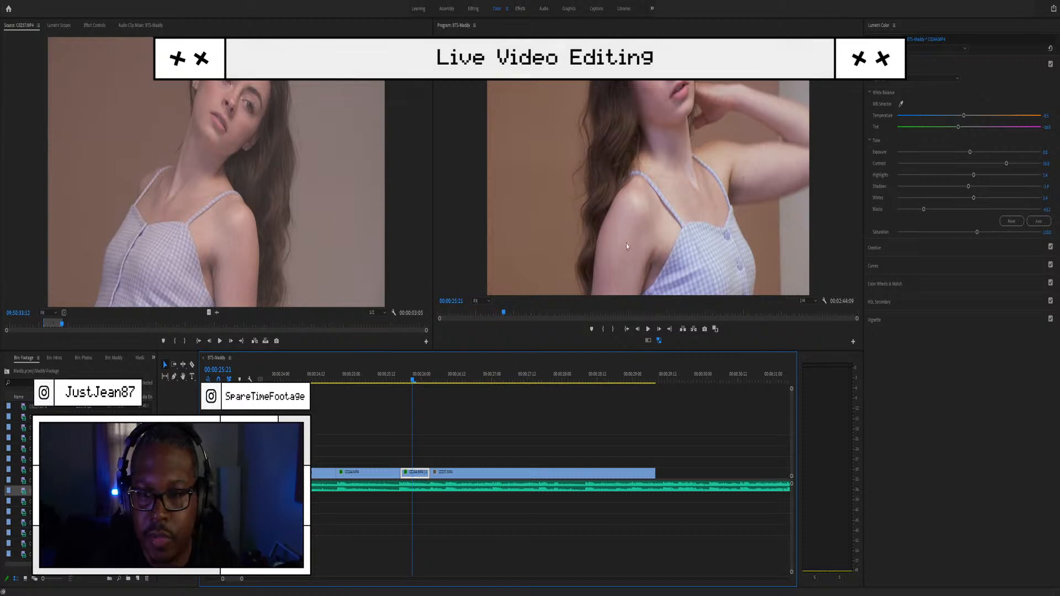
{"action": "key", "text": "ctrl+shift+."}
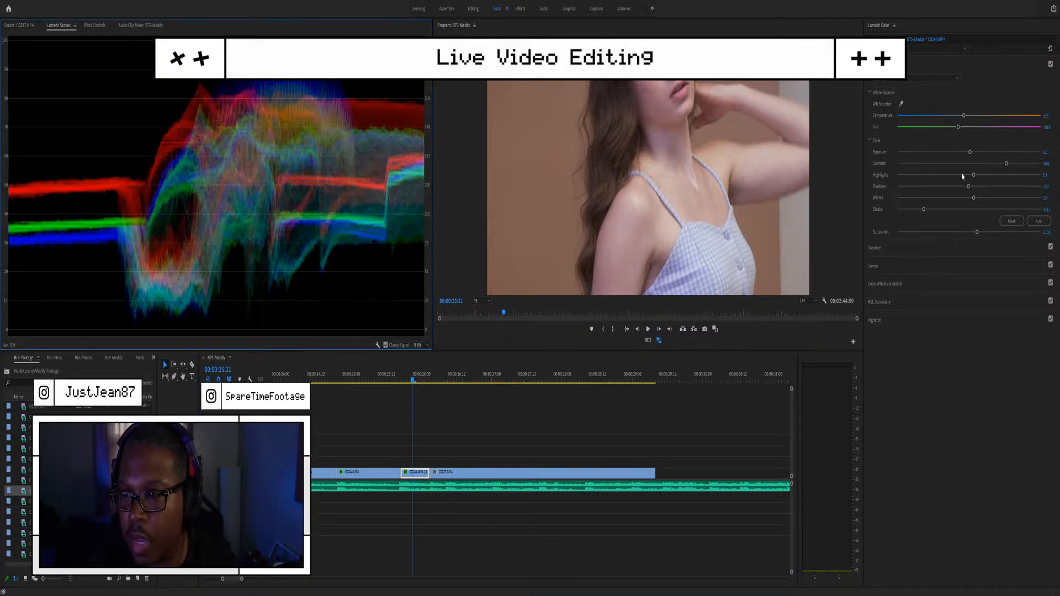
{"action": "left_click_drag", "start_coordinate": [963, 175], "coordinate": [960, 175]}
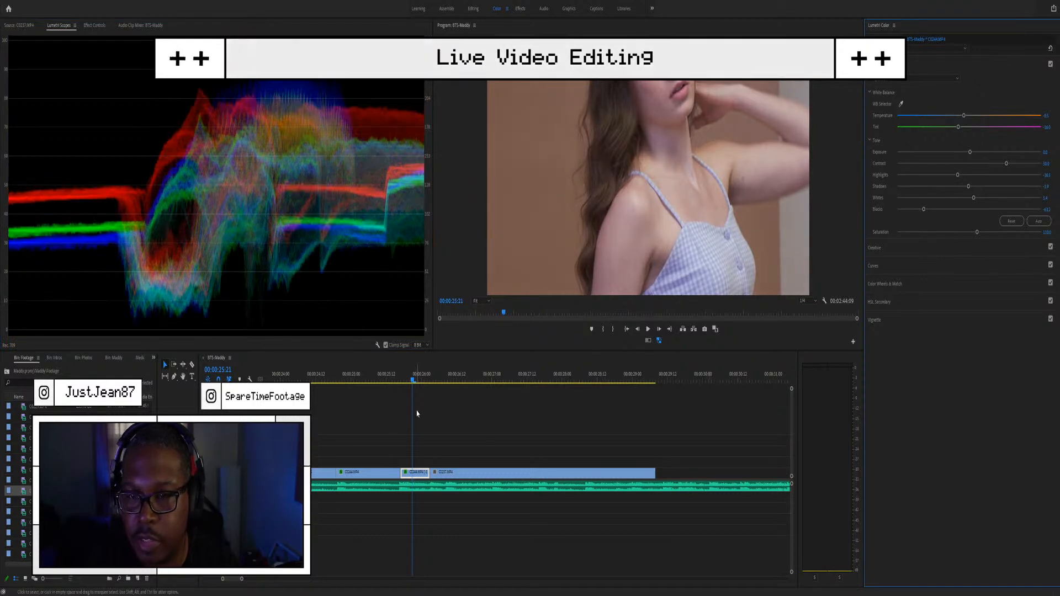
Step: Copy the reversed clip's colour grading onto the new head-tilt clip
{"action": "left_click", "coordinate": [414, 473]}
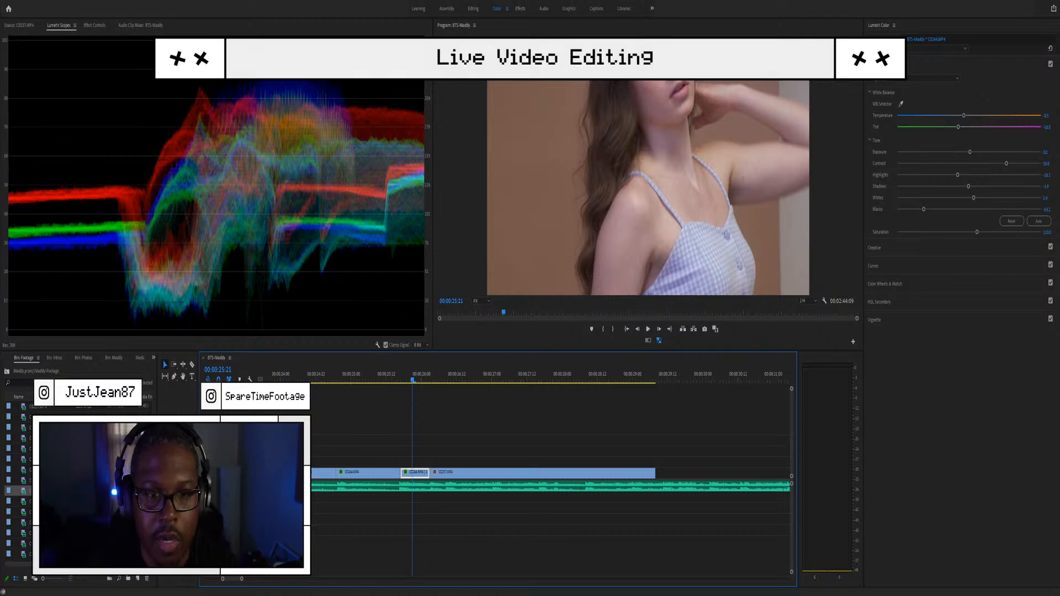
{"action": "left_click", "coordinate": [486, 380]}
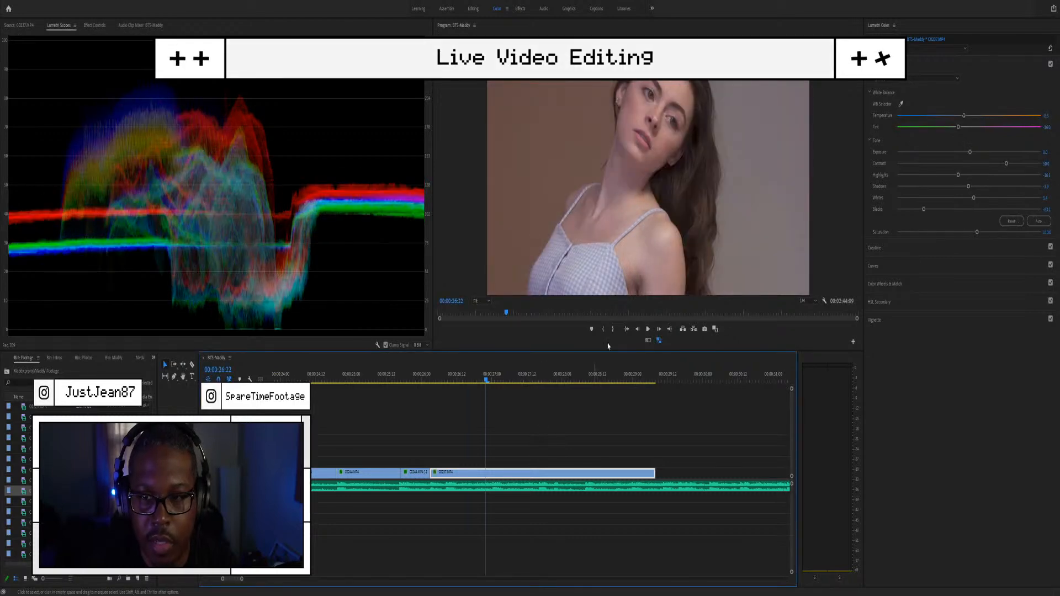
Step: Replay the graded head-tilt clip and the shots leading into it against the music
{"action": "key", "text": "space"}
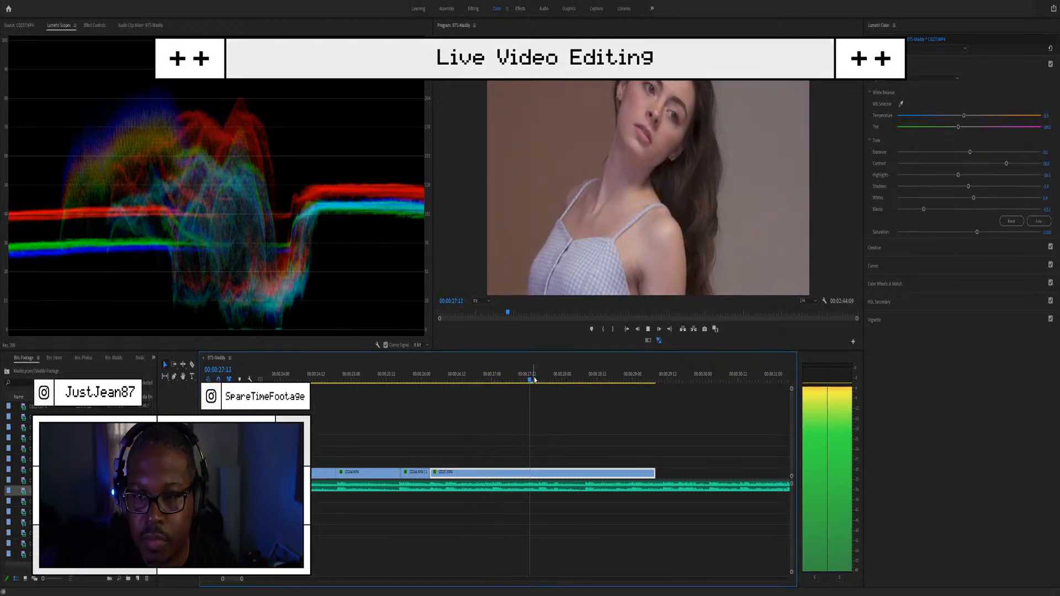
{"action": "key", "text": "space"}
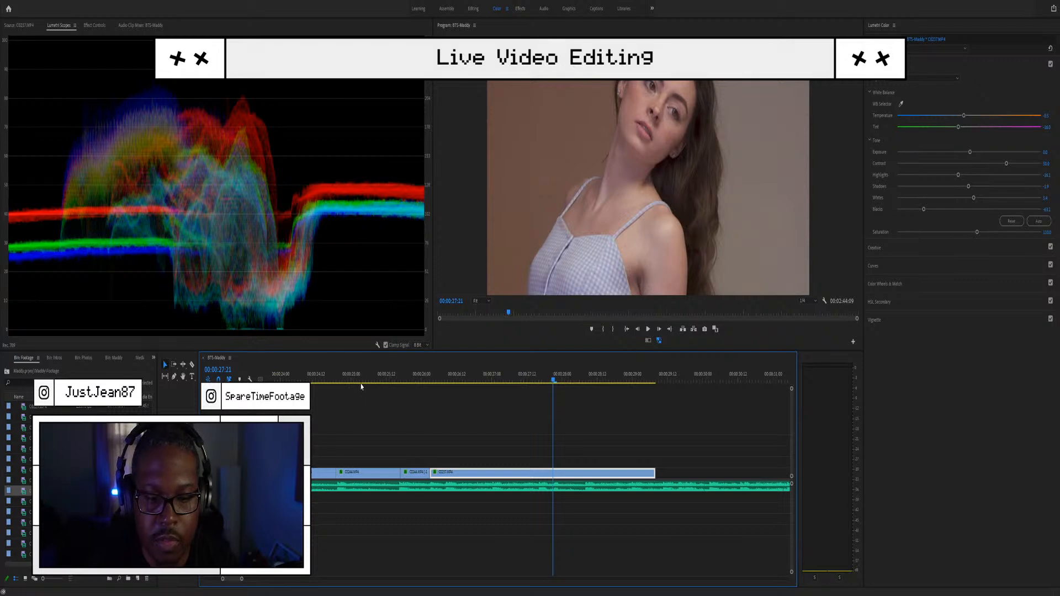
{"action": "left_click", "coordinate": [379, 375]}
{"action": "key", "text": "space"}
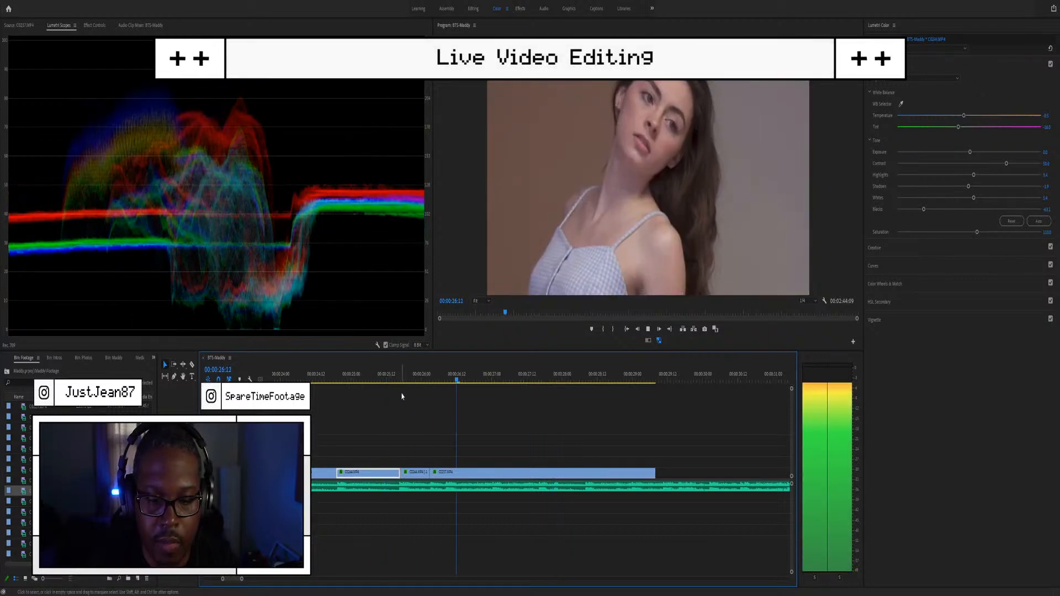
{"action": "key", "text": "space"}
Step: Try cutting the graded head-tilt clip just after its start and replay the join with the music
{"action": "left_click", "coordinate": [449, 472]}
{"action": "left_click", "coordinate": [392, 376]}
{"action": "key", "text": "space"}
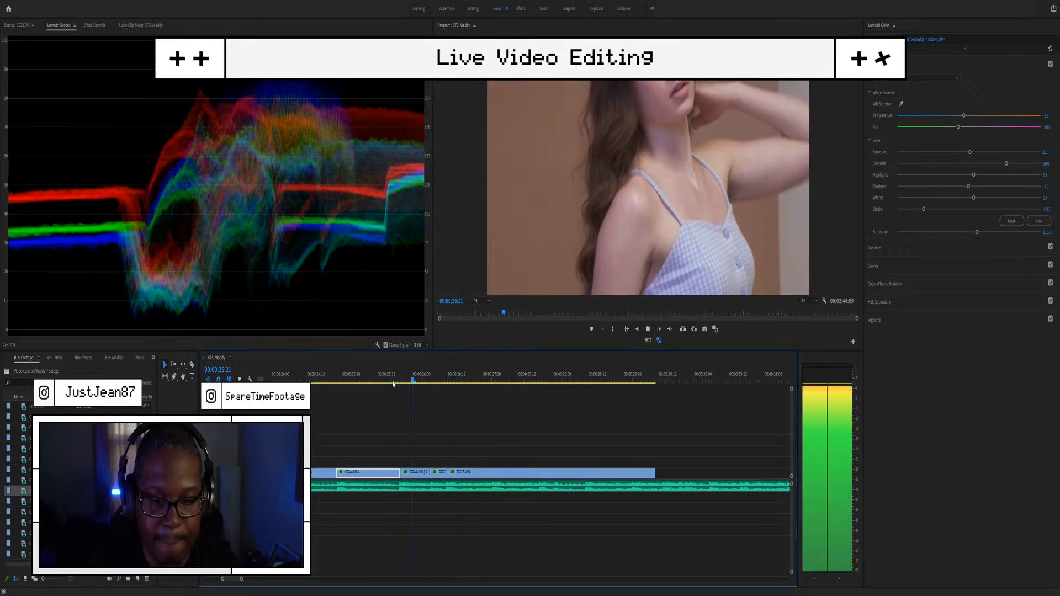
{"action": "key", "text": "space"}
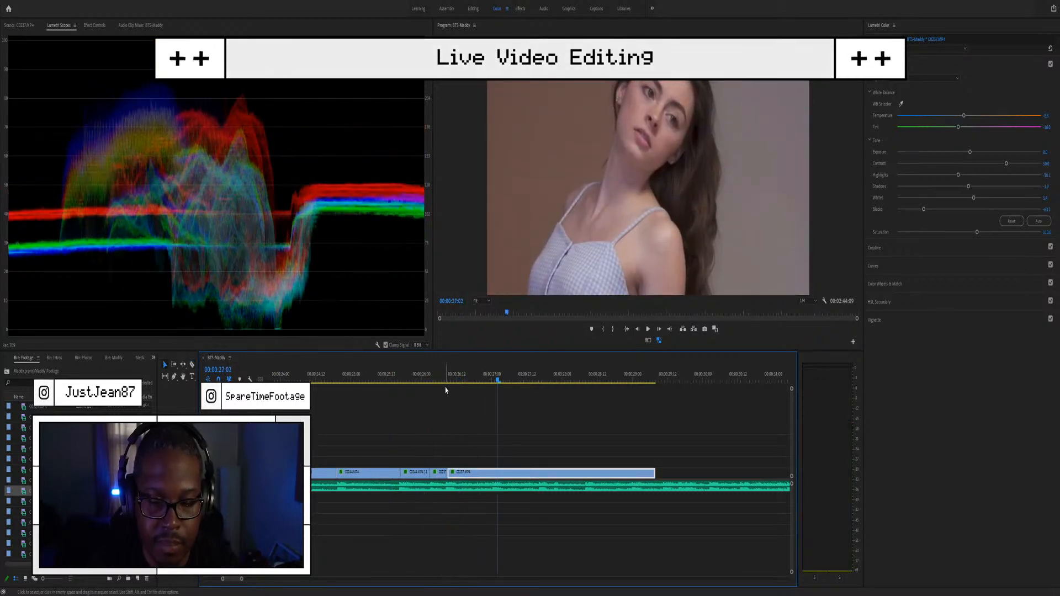
{"action": "left_click", "coordinate": [436, 380]}
{"action": "key", "text": "space"}
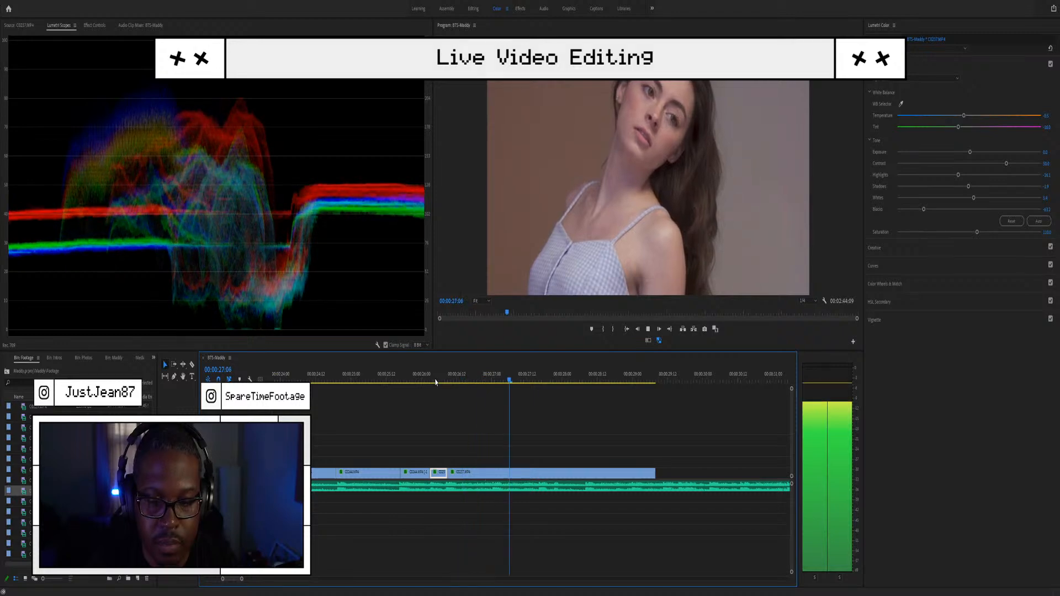
{"action": "key", "text": "space"}
{"action": "left_click", "coordinate": [413, 381]}
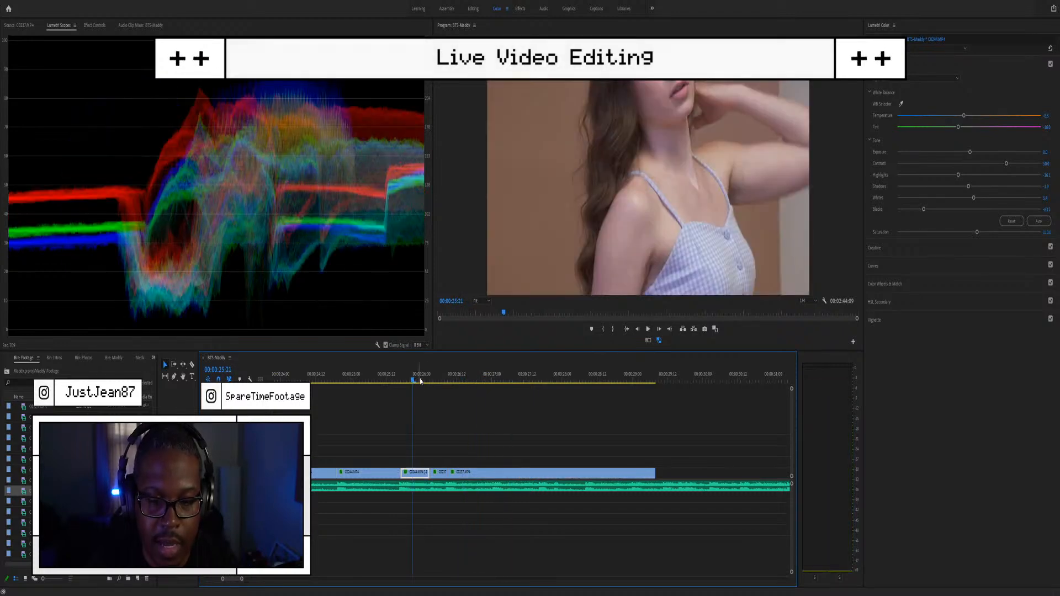
Step: Undo the cut in the head-tilt clip, try cutting it again near its start and replay
{"action": "key", "text": "c"}
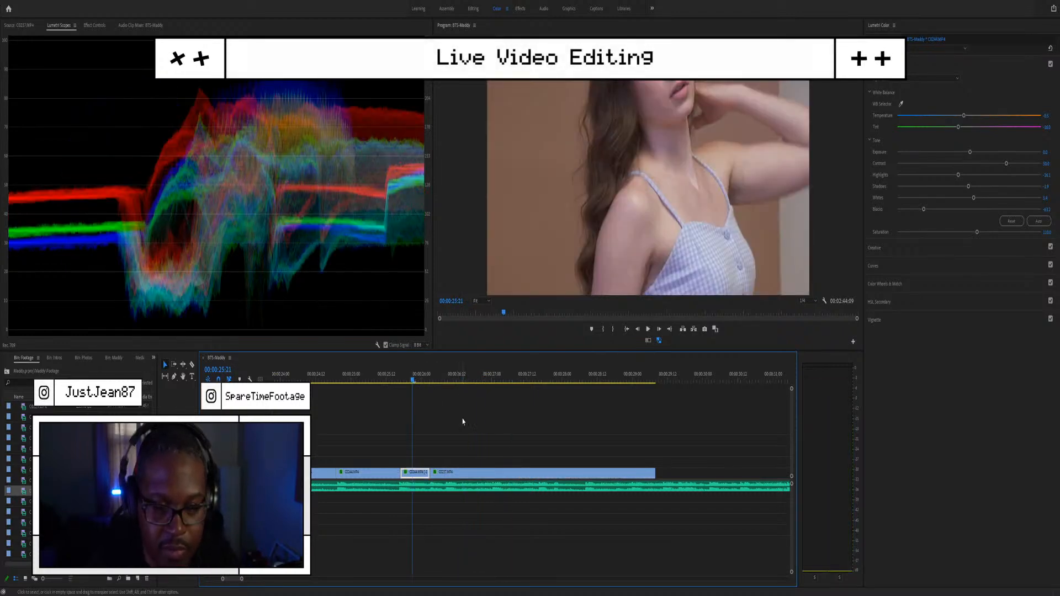
{"action": "left_click", "coordinate": [447, 474]}
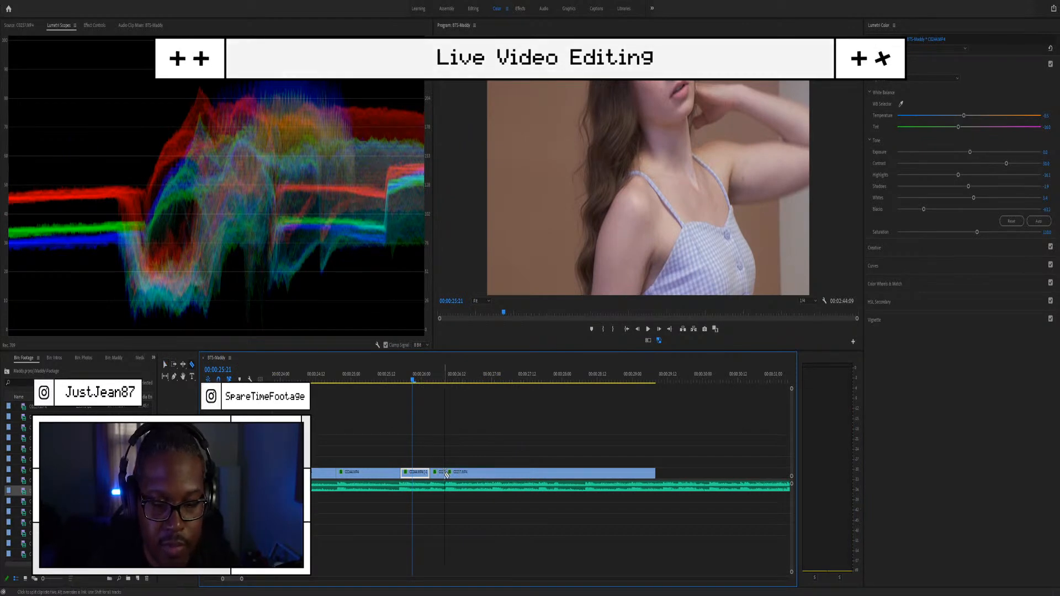
{"action": "left_click", "coordinate": [449, 476]}
{"action": "key", "text": "space"}
{"action": "key", "text": "space"}
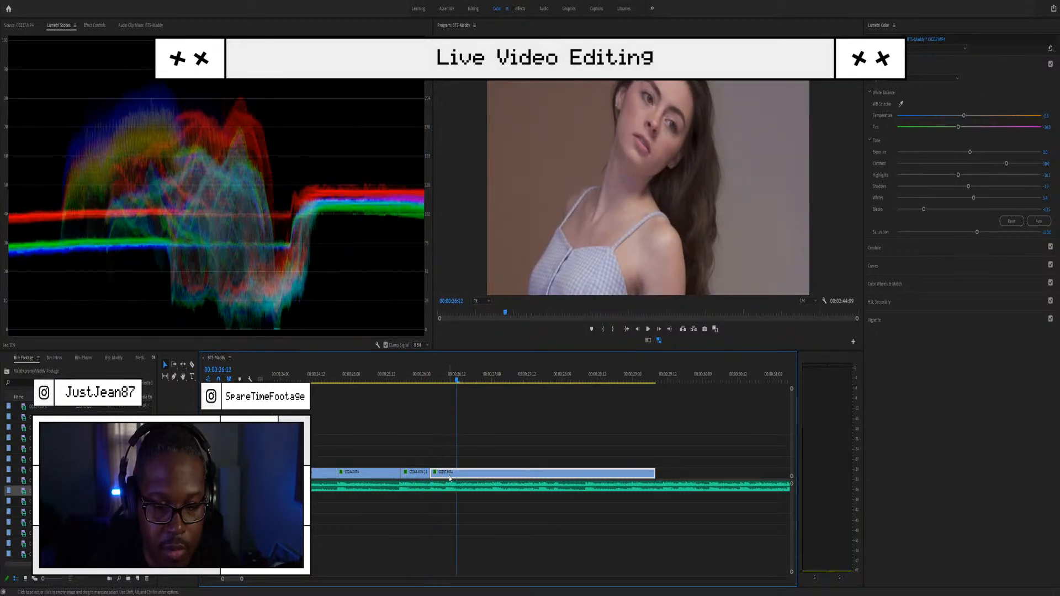
Step: Speed up the head-tilt clip and extend its end to just before 00:00:26:12
{"action": "key", "text": "ctrl+r"}
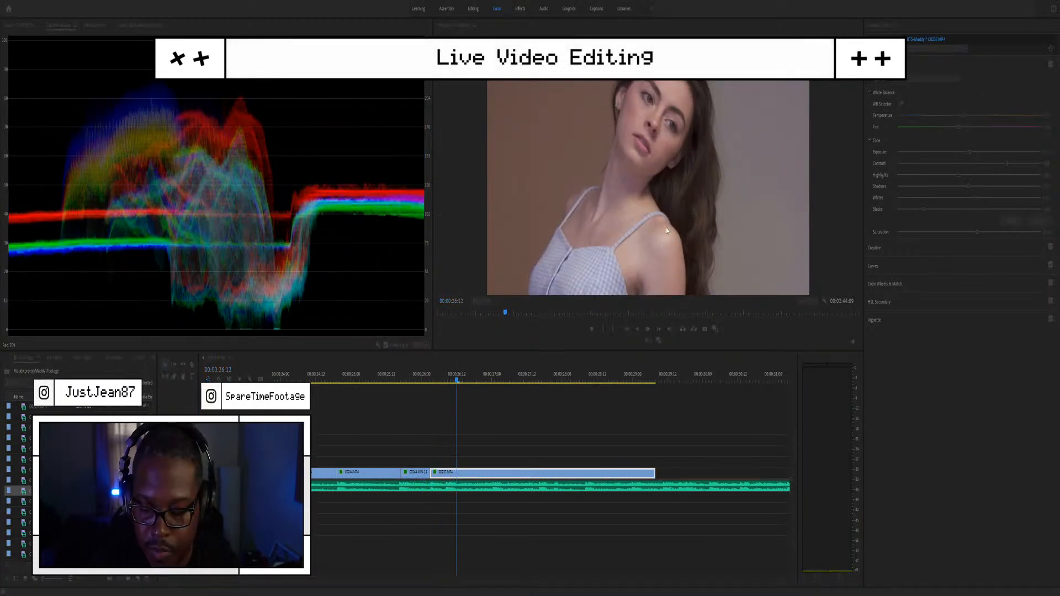
{"action": "key", "text": "Return"}
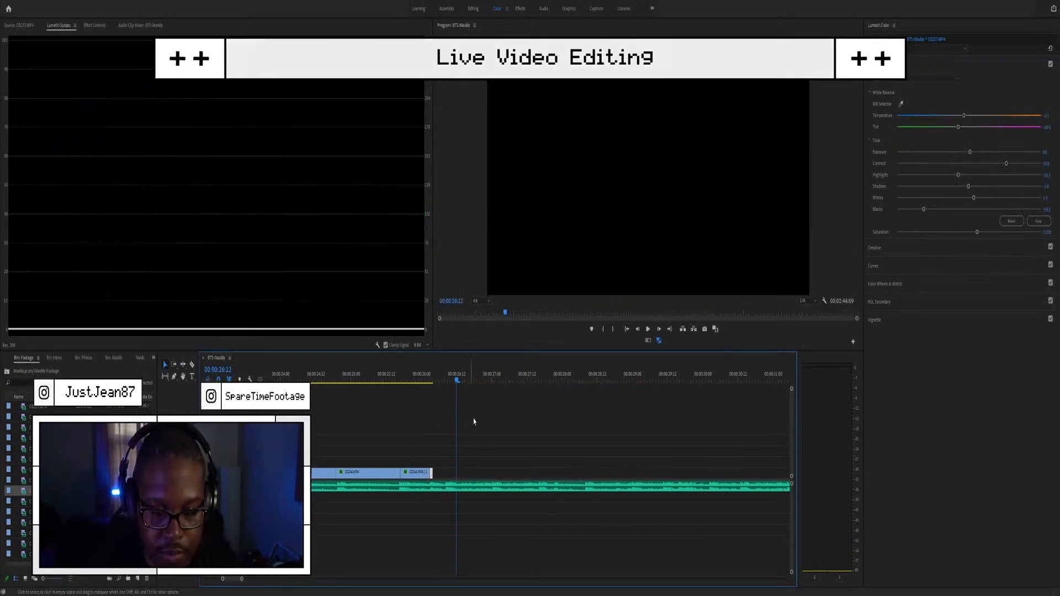
{"action": "scroll", "coordinate": [432, 473], "scroll_direction": "up", "scroll_amount": 3, "text": "alt"}
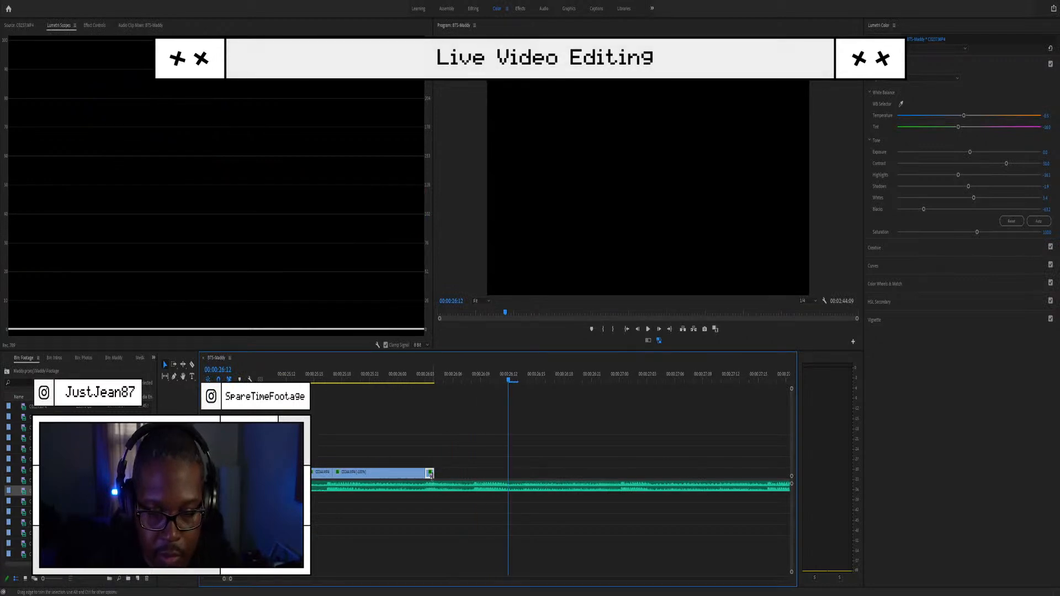
{"action": "left_click_drag", "start_coordinate": [430, 473], "coordinate": [499, 478]}
Step: Cut the sped-up head-tilt clip on the music beat and return its second part to normal speed
{"action": "left_click", "coordinate": [474, 473]}
{"action": "key", "text": "v"}
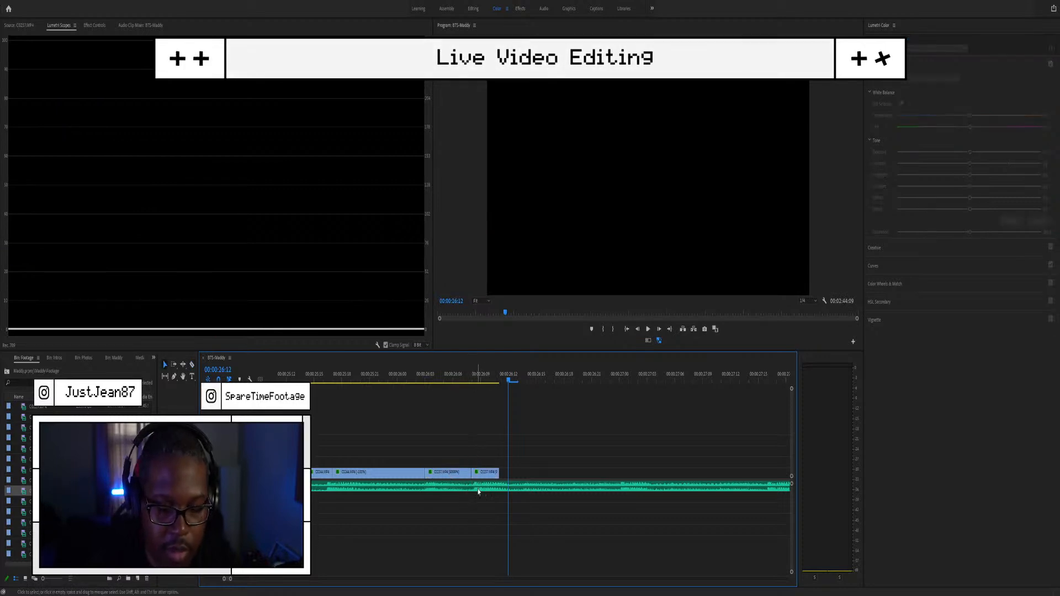
{"action": "left_click", "coordinate": [483, 473]}
{"action": "key", "text": "ctrl+r"}
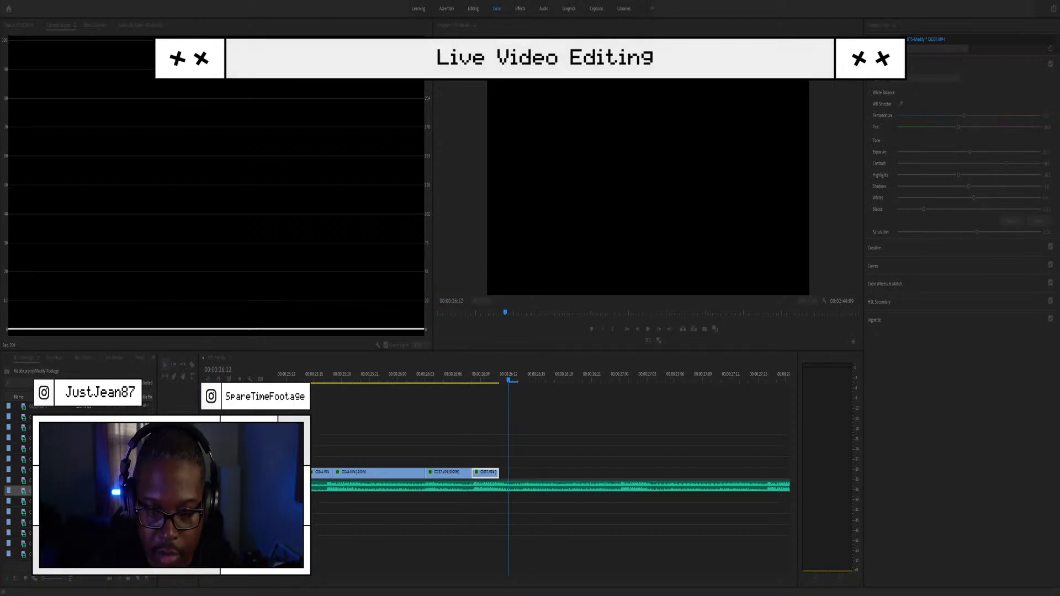
{"action": "key", "text": "Return"}
{"action": "key", "text": "minus"}
{"action": "key", "text": "minus"}
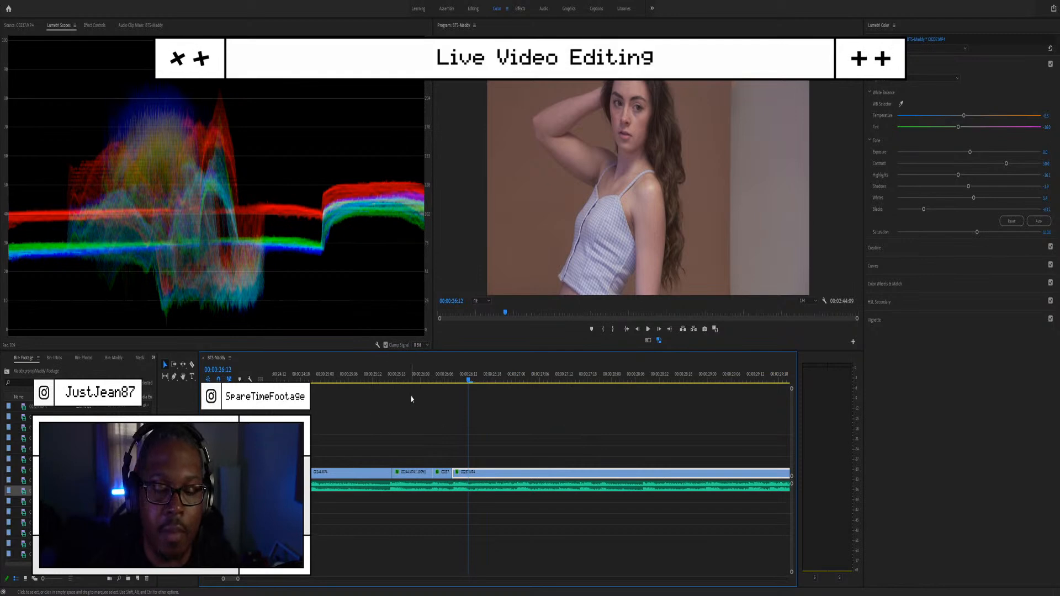
Step: Check the join after the sped-up part, then cut the normal-speed part at 00:00:27:00 and delete the rest
{"action": "left_click", "coordinate": [449, 381]}
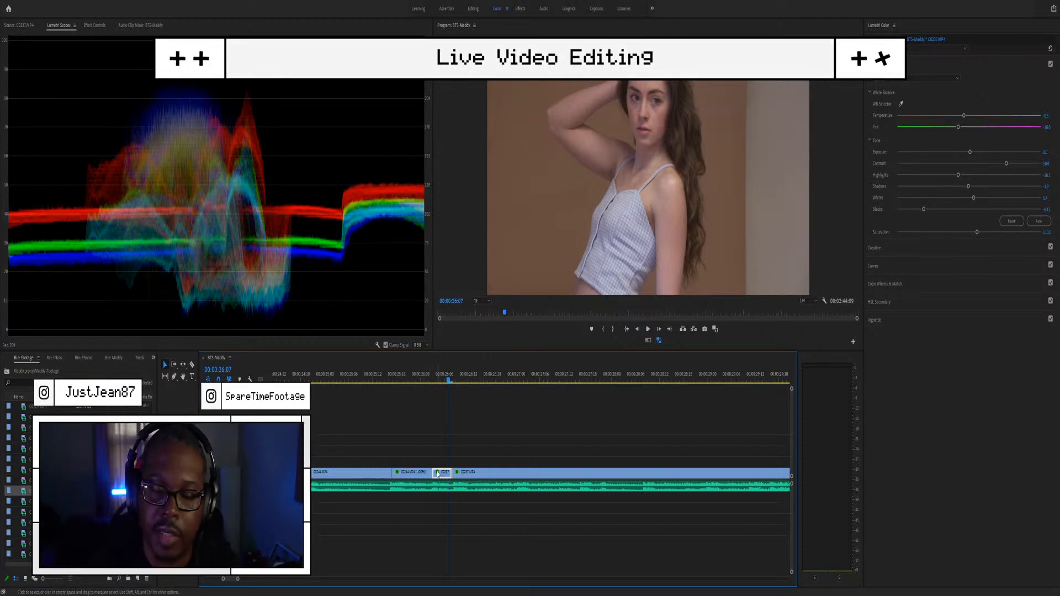
{"action": "left_click", "coordinate": [455, 383]}
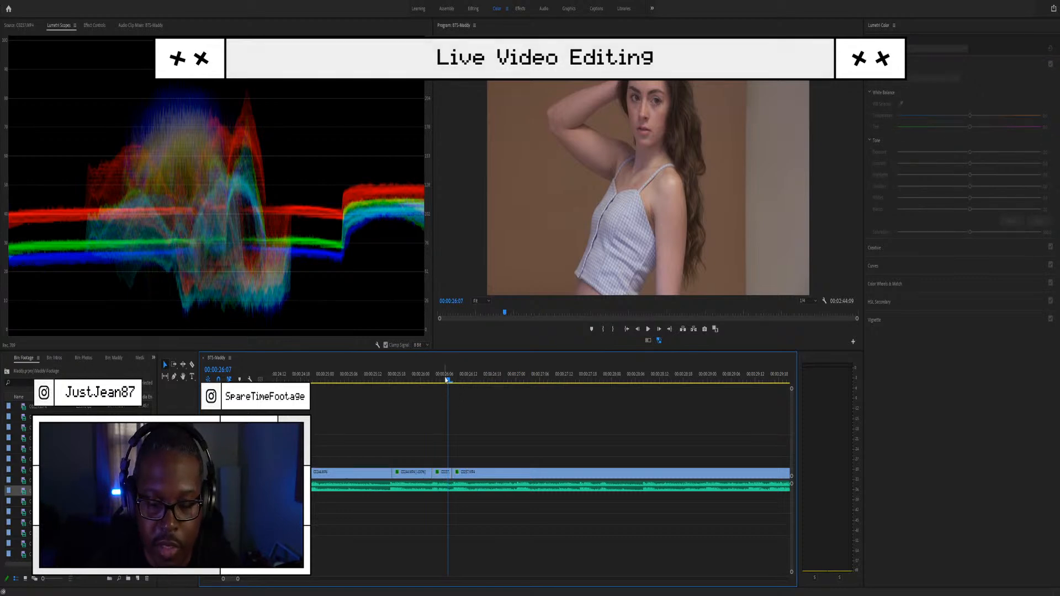
{"action": "left_click_drag", "start_coordinate": [446, 380], "coordinate": [452, 382]}
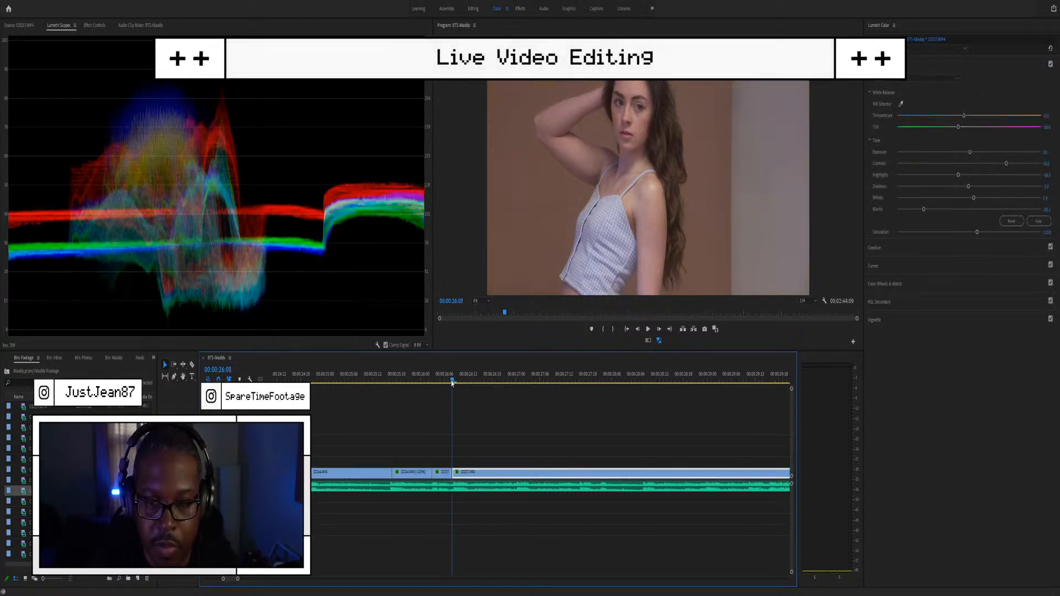
{"action": "key", "text": "c"}
{"action": "left_click", "coordinate": [517, 471]}
{"action": "key", "text": "v"}
{"action": "left_click", "coordinate": [543, 474]}
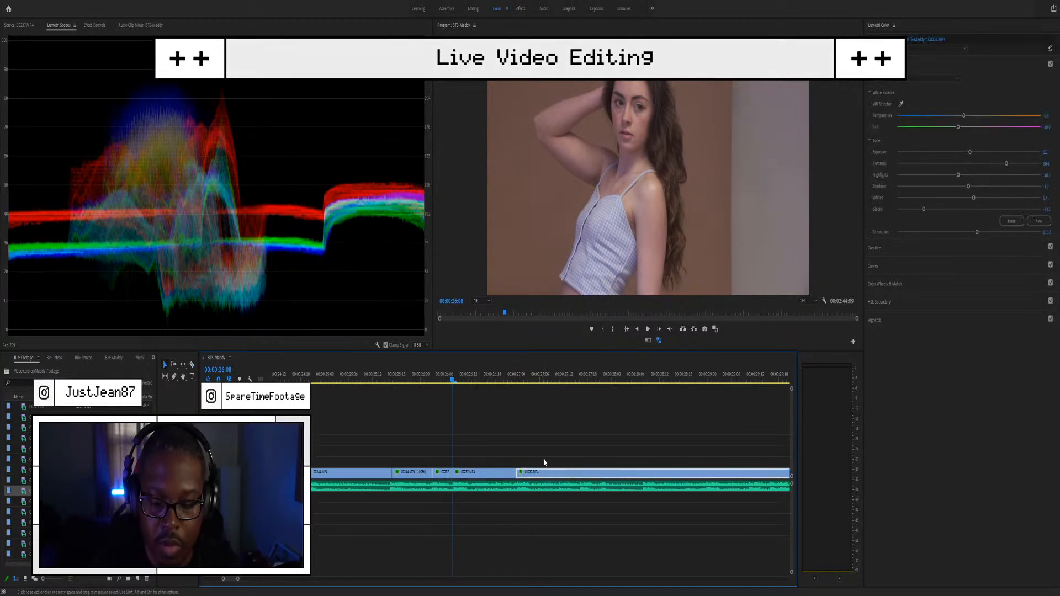
{"action": "key", "text": "Delete"}
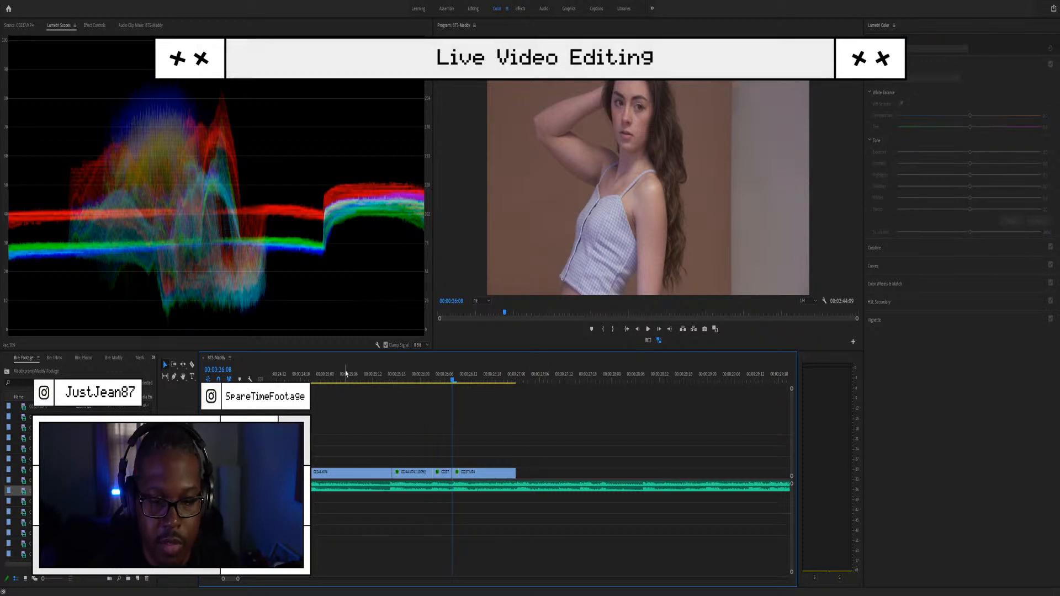
Step: Replay from the closer model clip through the trimmed head-tilt shot
{"action": "key", "text": "space"}
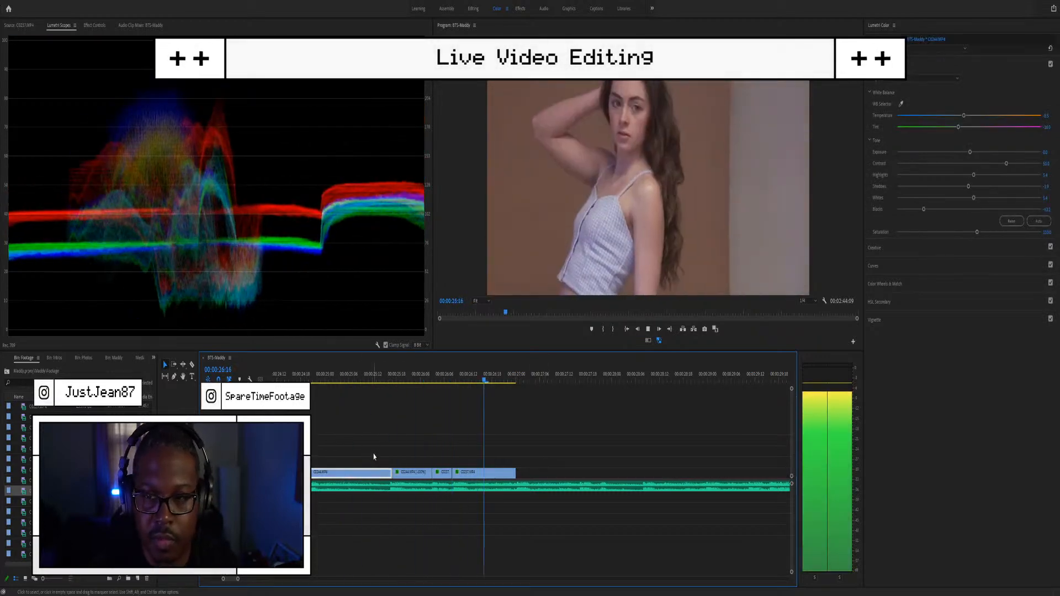
{"action": "key", "text": "space"}
{"action": "left_click", "coordinate": [315, 378]}
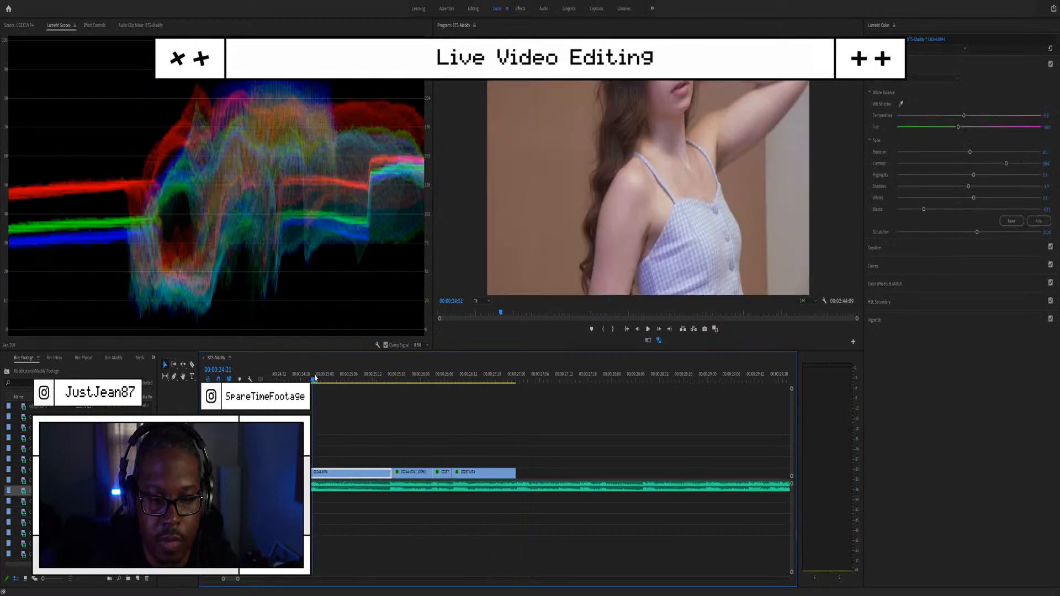
{"action": "key", "text": "space"}
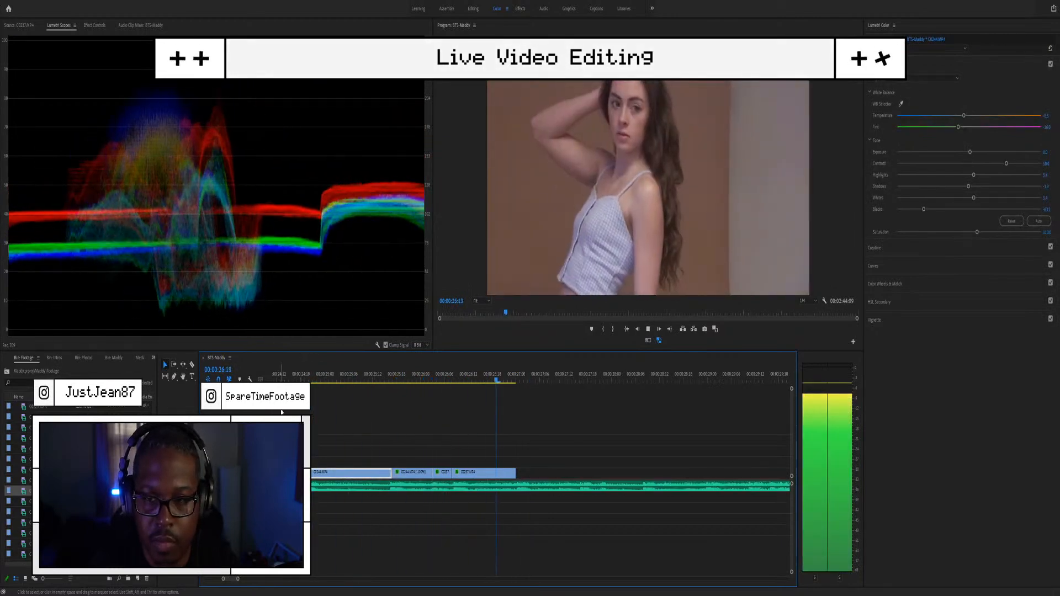
{"action": "key", "text": "space"}
Step: Check the speed settings of the short sped-up head-tilt clip
{"action": "left_click", "coordinate": [435, 377]}
{"action": "left_click", "coordinate": [440, 475]}
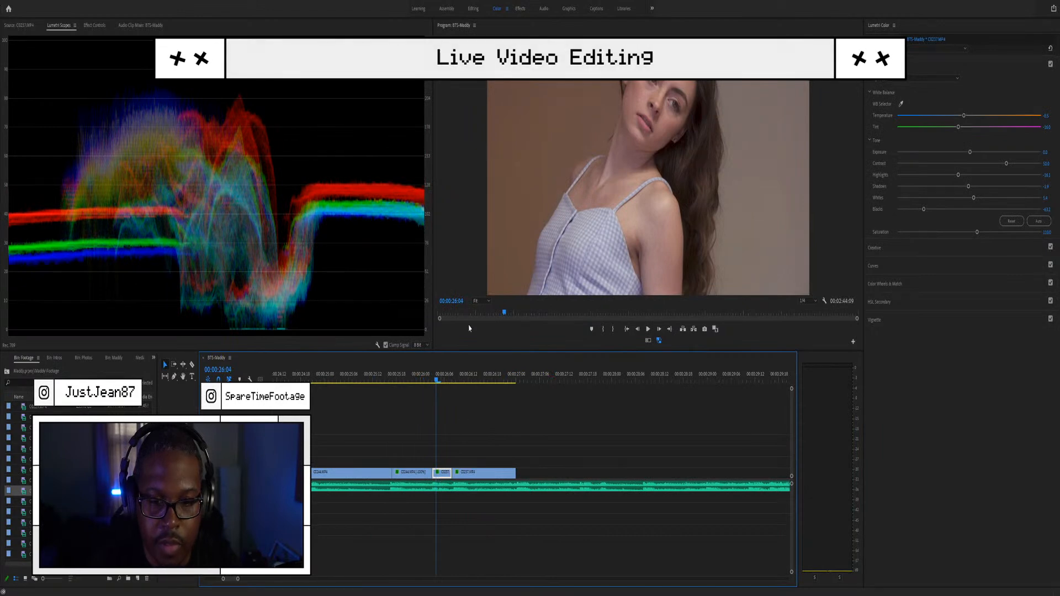
{"action": "key", "text": "ctrl+r"}
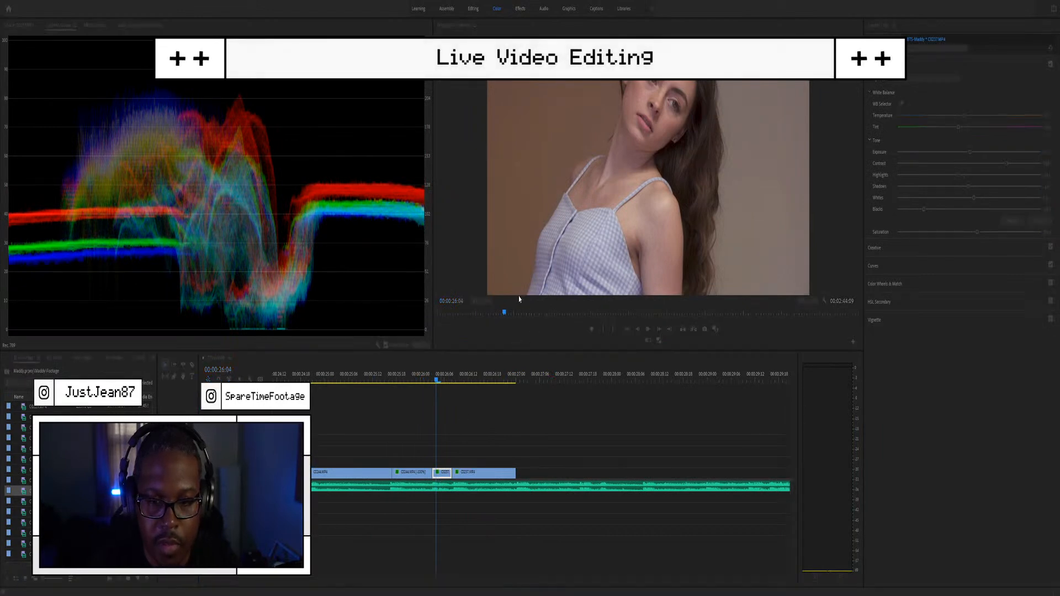
{"action": "left_click", "coordinate": [524, 333]}
Step: Replay the transition from the closer model clip into the sped-up head tilt several times against the music
{"action": "left_click", "coordinate": [344, 379]}
{"action": "key", "text": "space"}
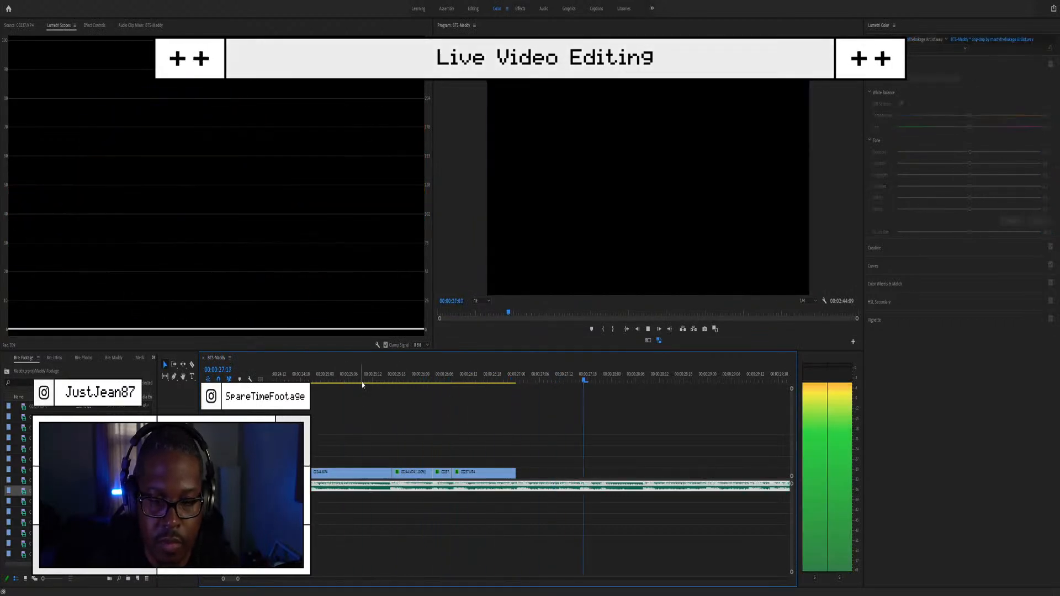
{"action": "left_click", "coordinate": [363, 377]}
{"action": "key", "text": "space"}
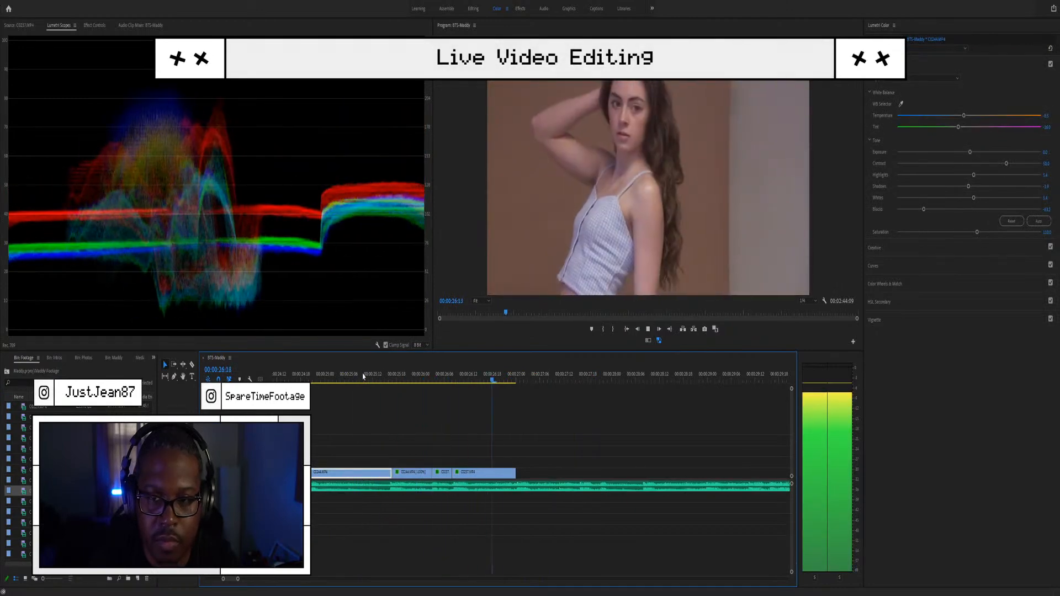
{"action": "key", "text": "space"}
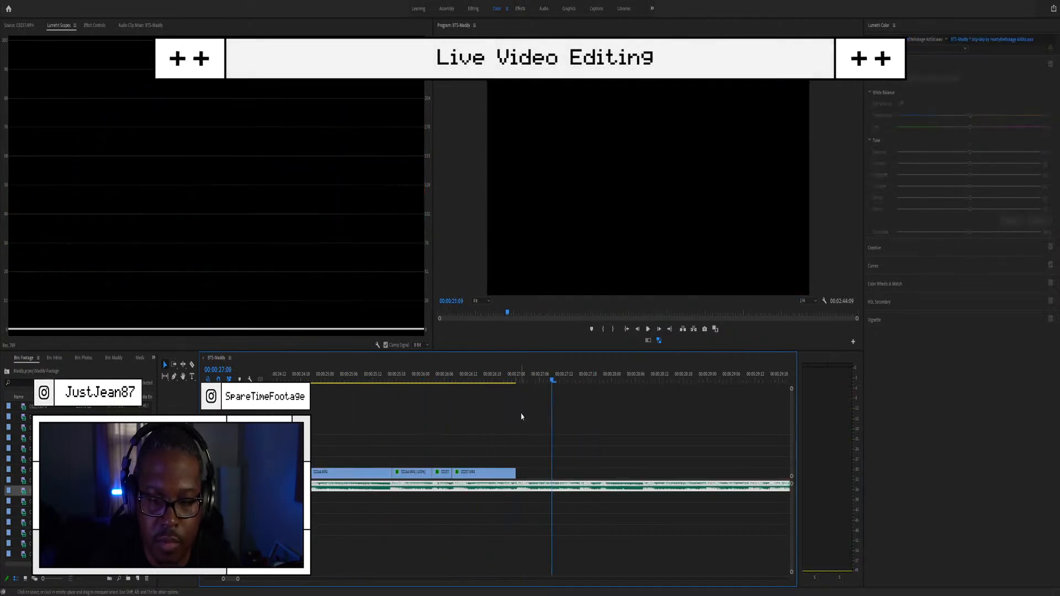
{"action": "left_click", "coordinate": [445, 375]}
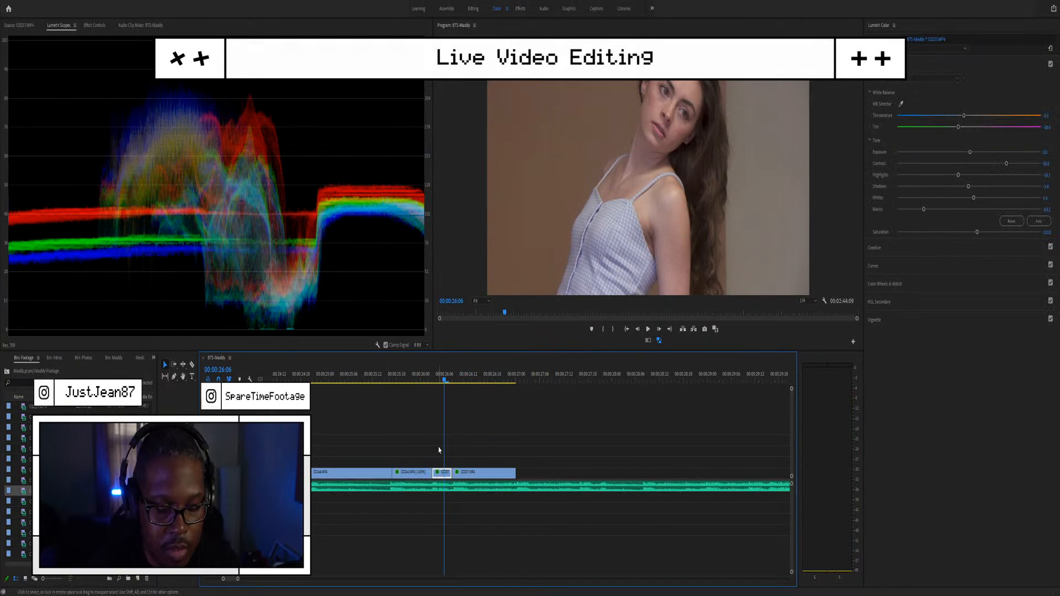
{"action": "key", "text": "space"}
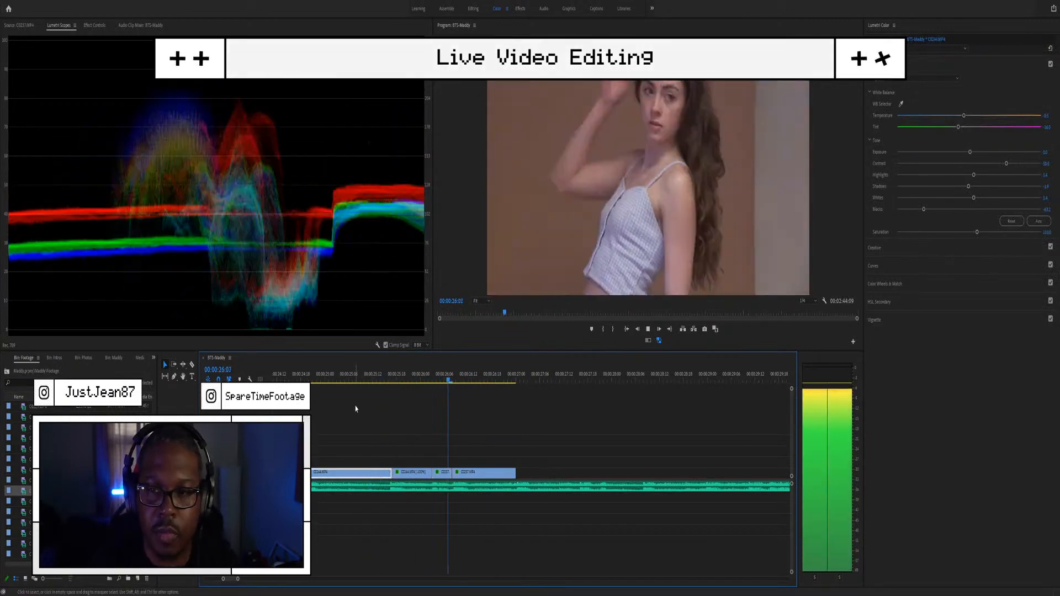
{"action": "key", "text": "space"}
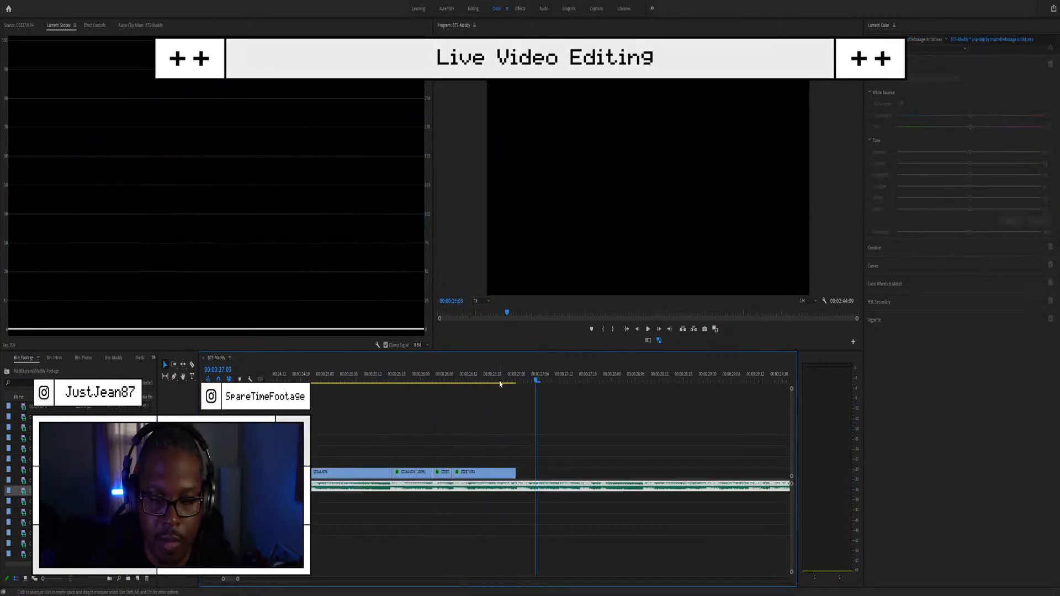
Step: Listen to the music around and beyond the end of the last clip
{"action": "key", "text": "space"}
{"action": "key", "text": "space"}
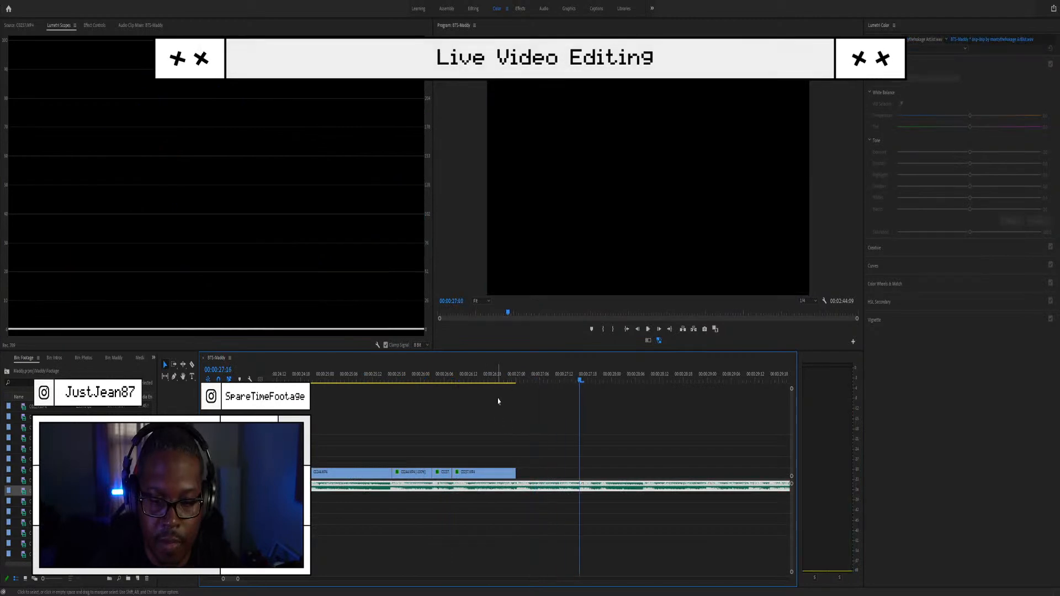
{"action": "left_click", "coordinate": [473, 369]}
{"action": "key", "text": "space"}
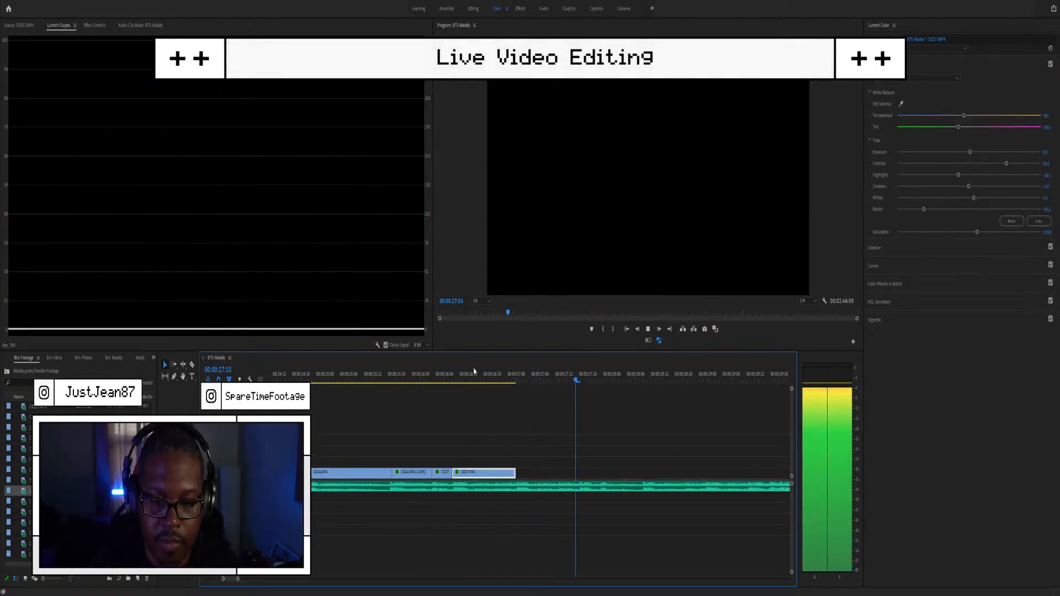
{"action": "key", "text": "space"}
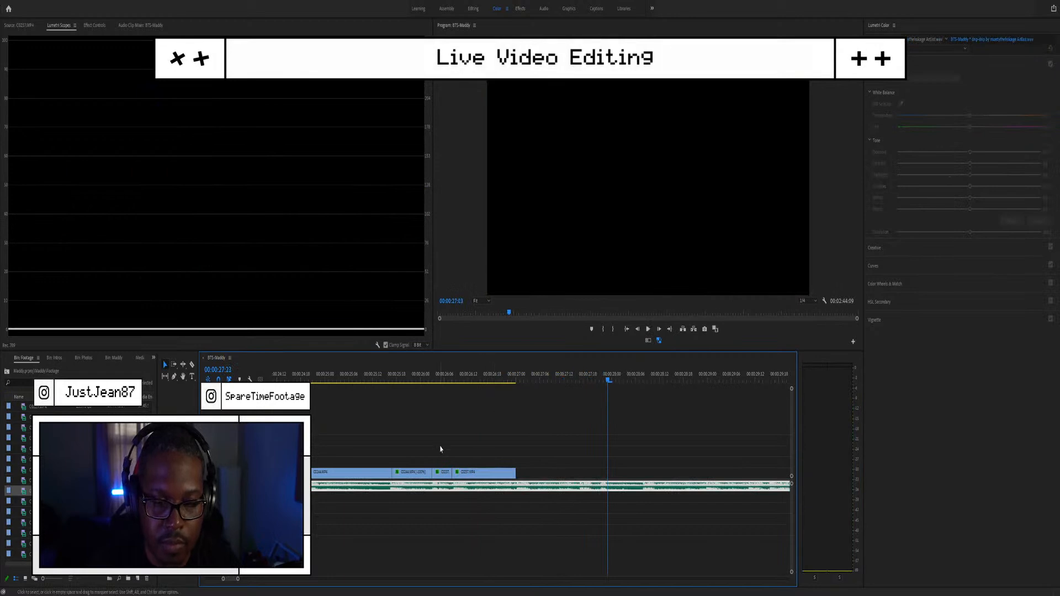
Step: Replay the music around the end of the last clip and return to a frame within that clip
{"action": "left_click", "coordinate": [481, 379]}
{"action": "key", "text": "space"}
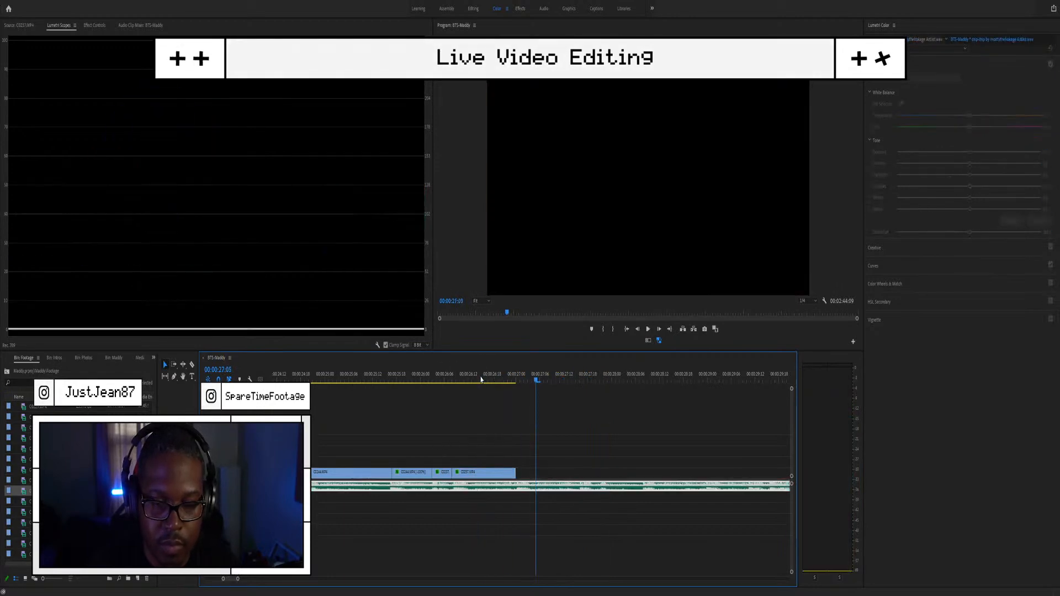
{"action": "mouse_move", "coordinate": [480, 380]}
{"action": "left_mouse_down"}
{"action": "mouse_move", "coordinate": [497, 379]}
{"action": "mouse_move", "coordinate": [479, 376]}
{"action": "left_mouse_up"}
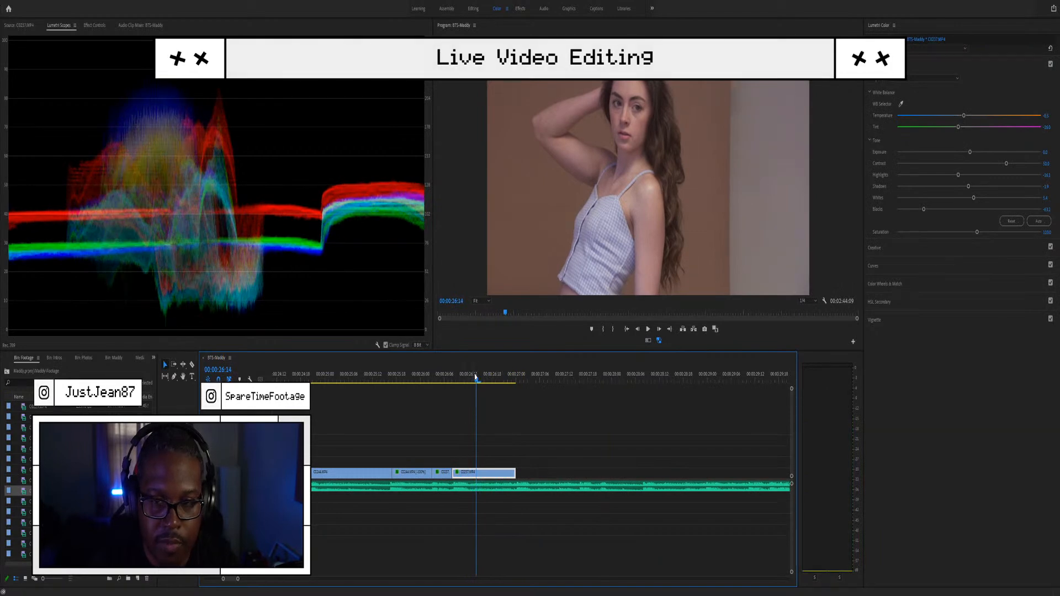
{"action": "scroll", "coordinate": [488, 441], "scroll_direction": "down", "scroll_amount": 4}
{"action": "scroll", "coordinate": [452, 426], "scroll_direction": "up", "scroll_amount": 5}
{"action": "scroll", "coordinate": [443, 436], "scroll_direction": "up", "scroll_amount": 1}
{"action": "scroll", "coordinate": [456, 444], "scroll_direction": "down", "scroll_amount": 4}
{"action": "scroll", "coordinate": [463, 446], "scroll_direction": "up", "scroll_amount": 3}
{"action": "scroll", "coordinate": [464, 443], "scroll_direction": "down", "scroll_amount": 3}
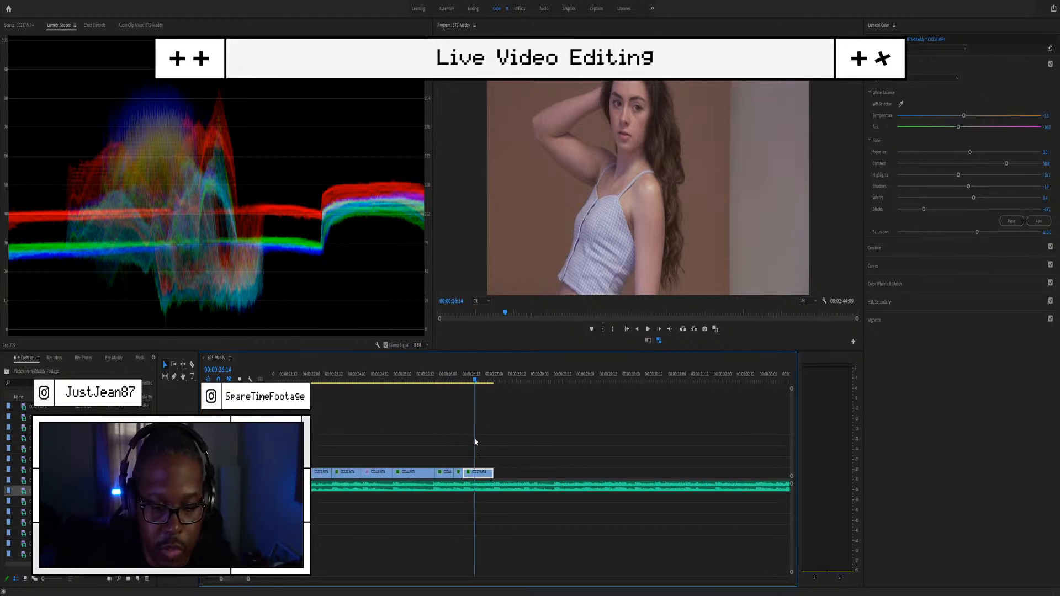
Step: Preview the laughing-model source clip and the neighbouring source clip of the model with raised arms
{"action": "left_click", "coordinate": [27, 472]}
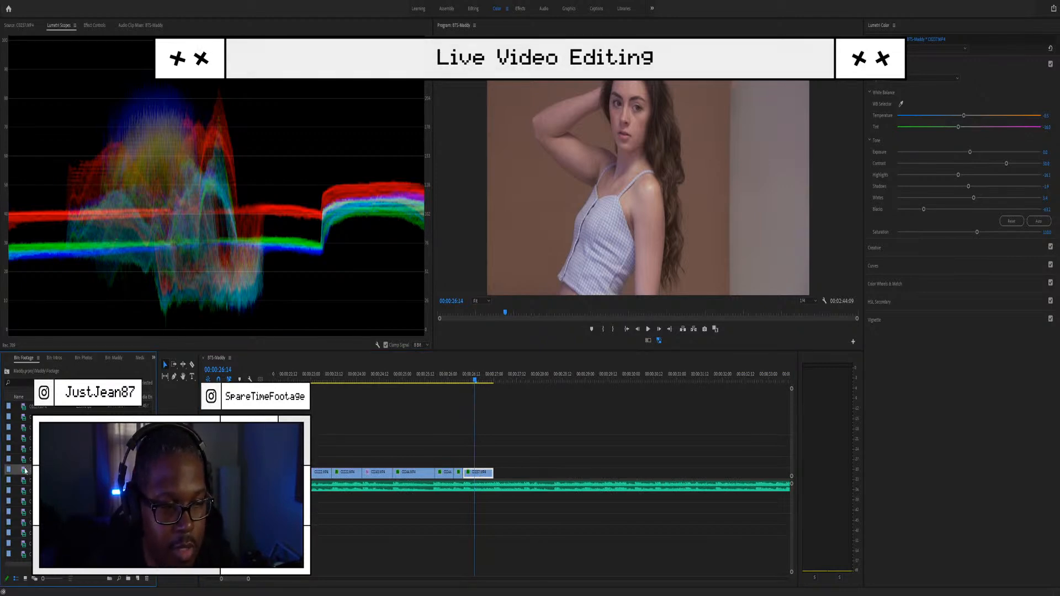
{"action": "double_click", "coordinate": [23, 470]}
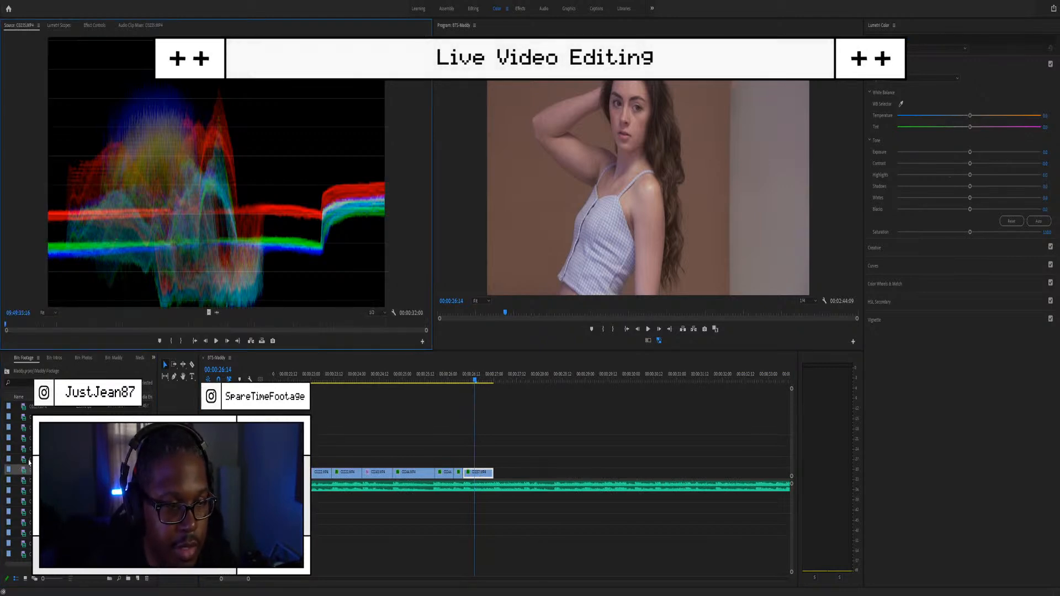
{"action": "left_click_drag", "start_coordinate": [42, 332], "coordinate": [344, 307]}
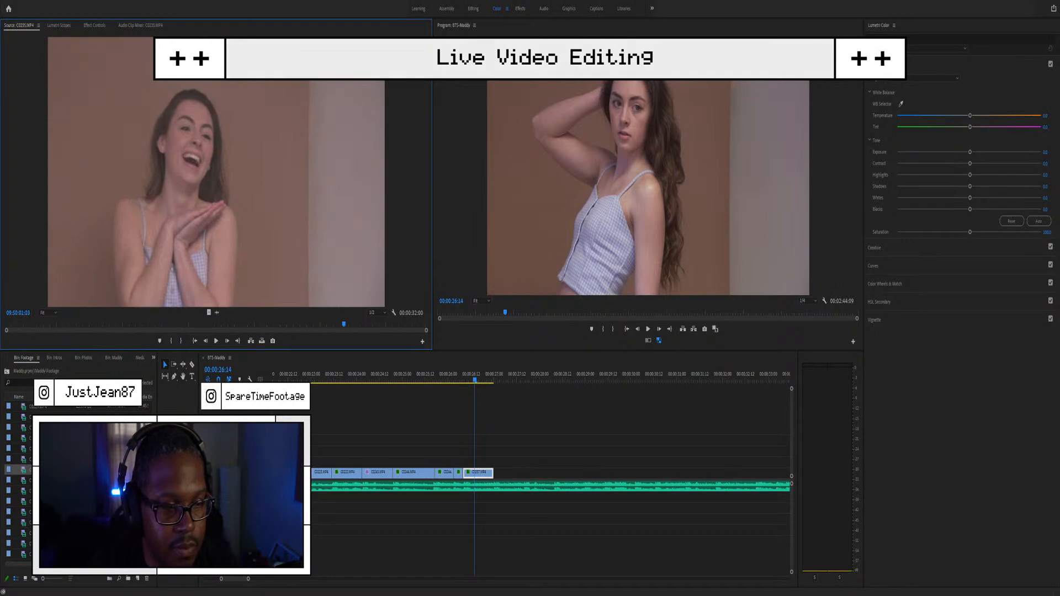
{"action": "double_click", "coordinate": [24, 460]}
{"action": "left_click_drag", "start_coordinate": [9, 326], "coordinate": [134, 324]}
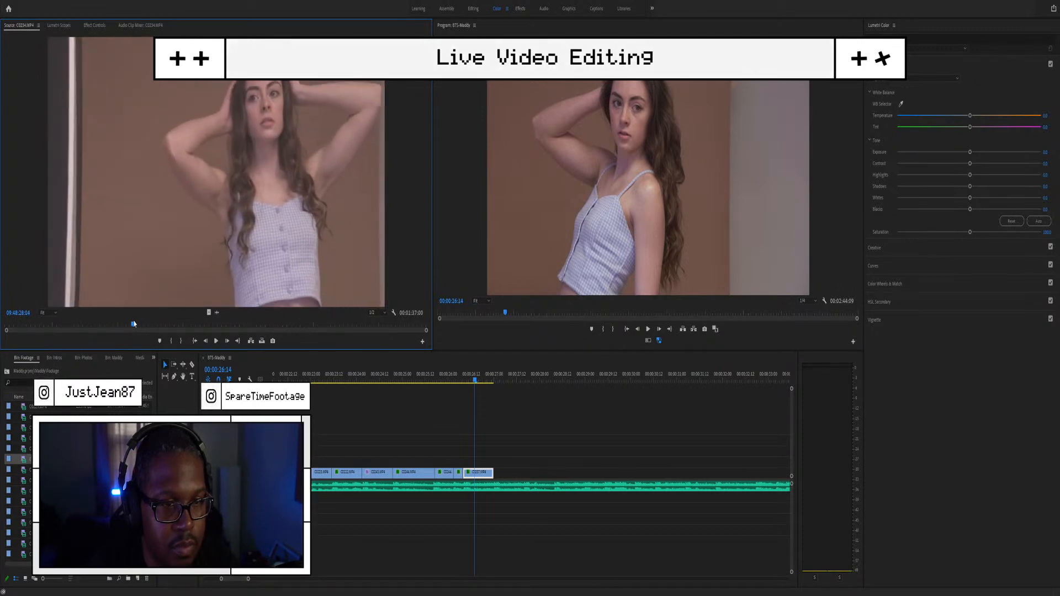
Step: Replay the recent edits against the music, from the photographer close-up through the raised-arms and closer model shots
{"action": "key", "text": "minus"}
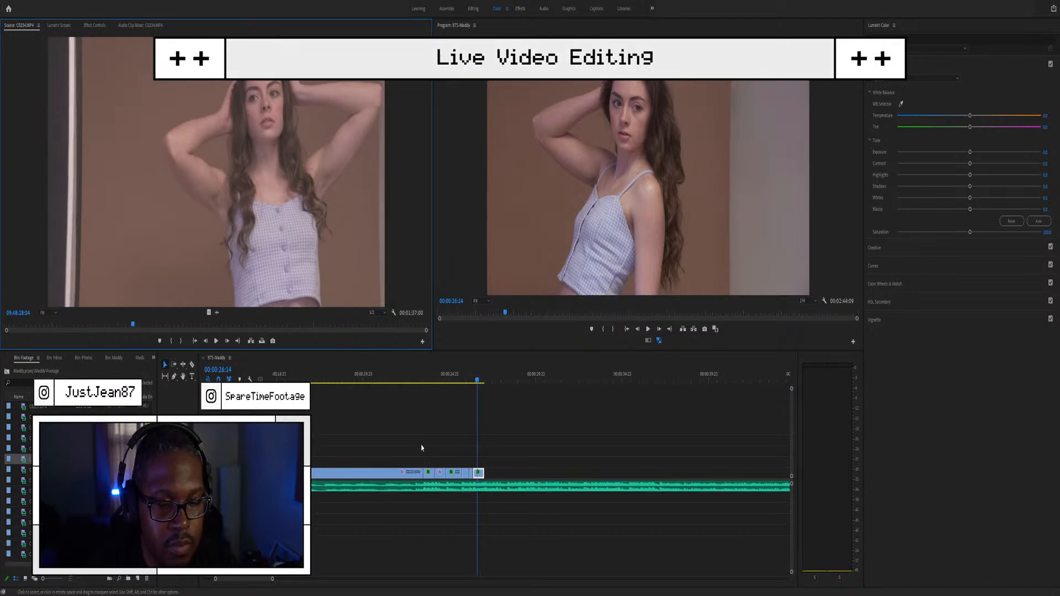
{"action": "left_click", "coordinate": [403, 379]}
{"action": "key", "text": "space"}
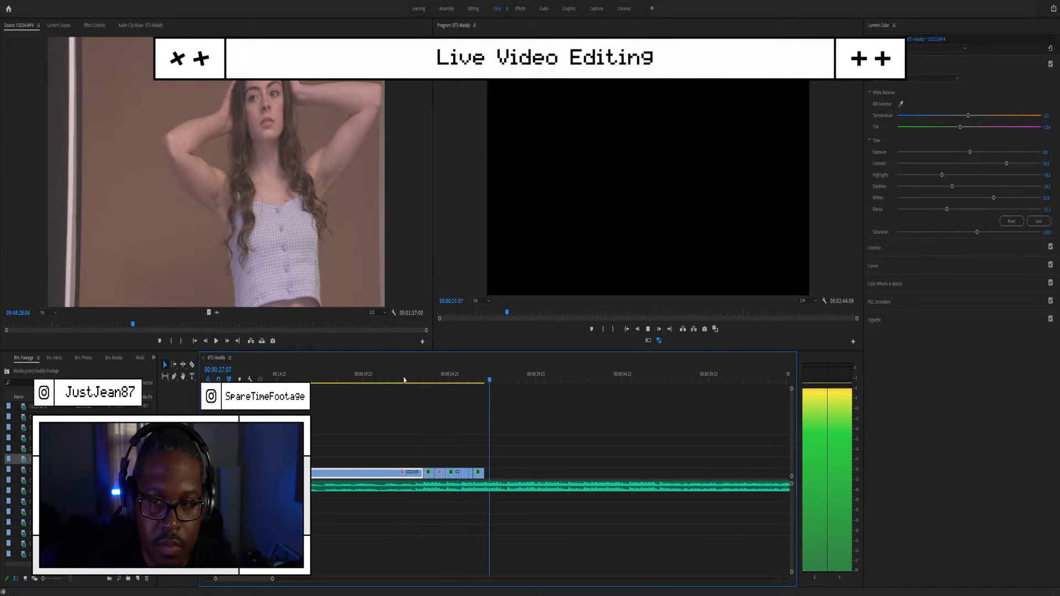
{"action": "key", "text": "space"}
{"action": "scroll", "coordinate": [397, 411], "scroll_direction": "up", "scroll_amount": 3}
{"action": "left_click", "coordinate": [414, 380]}
{"action": "key", "text": "space"}
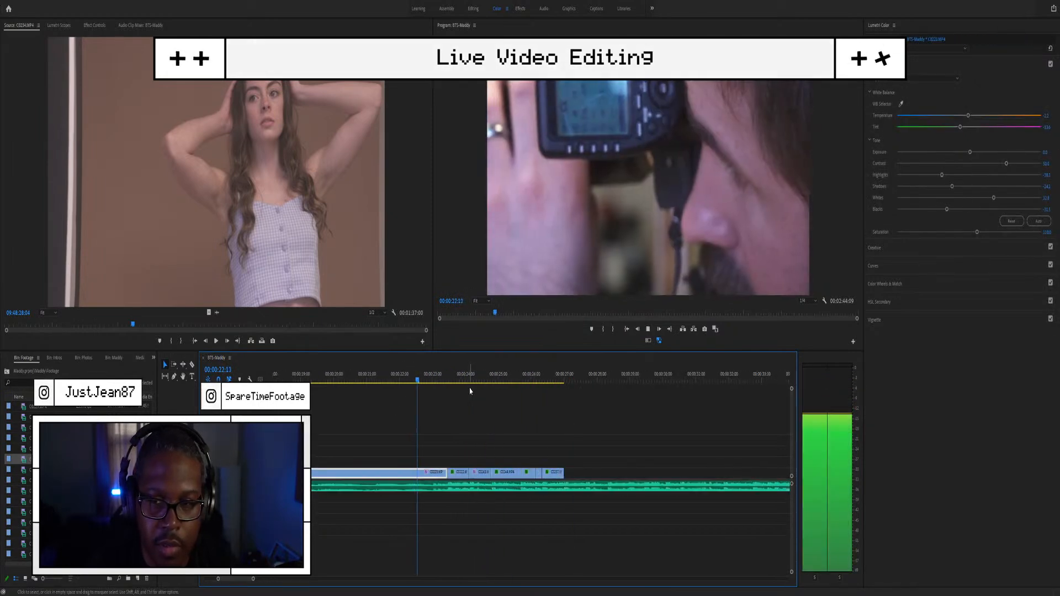
{"action": "key", "text": "space"}
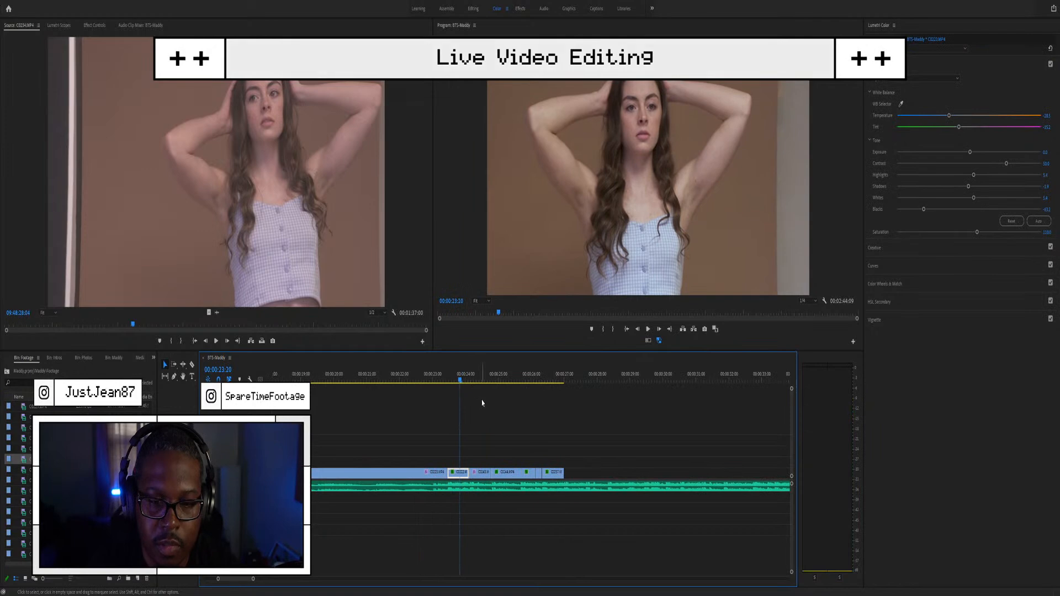
{"action": "scroll", "coordinate": [454, 445], "scroll_direction": "up", "scroll_amount": 2}
{"action": "scroll", "coordinate": [454, 444], "scroll_direction": "up", "scroll_amount": 1}
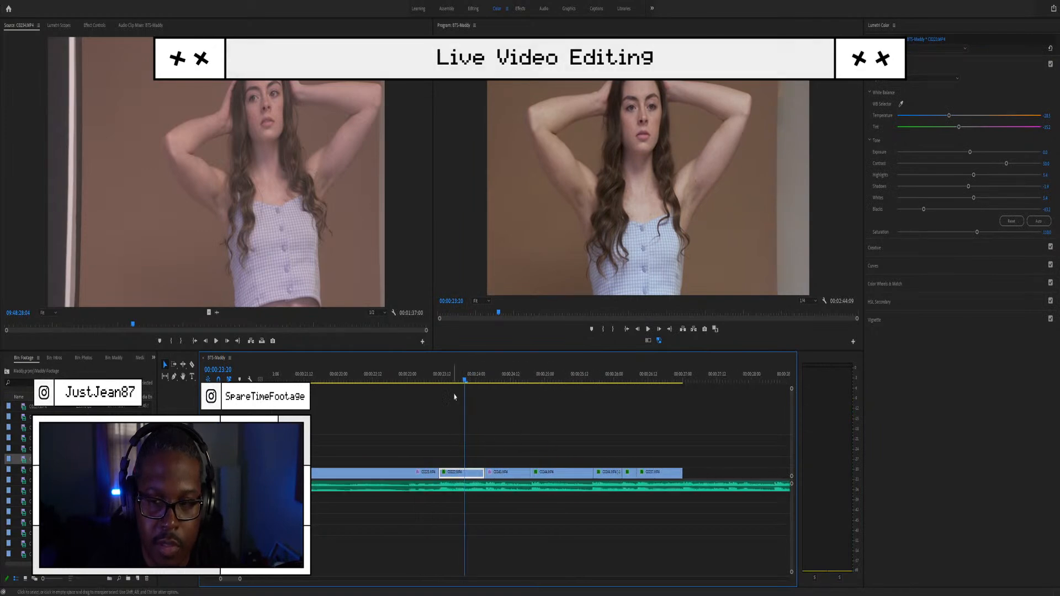
{"action": "key", "text": "space"}
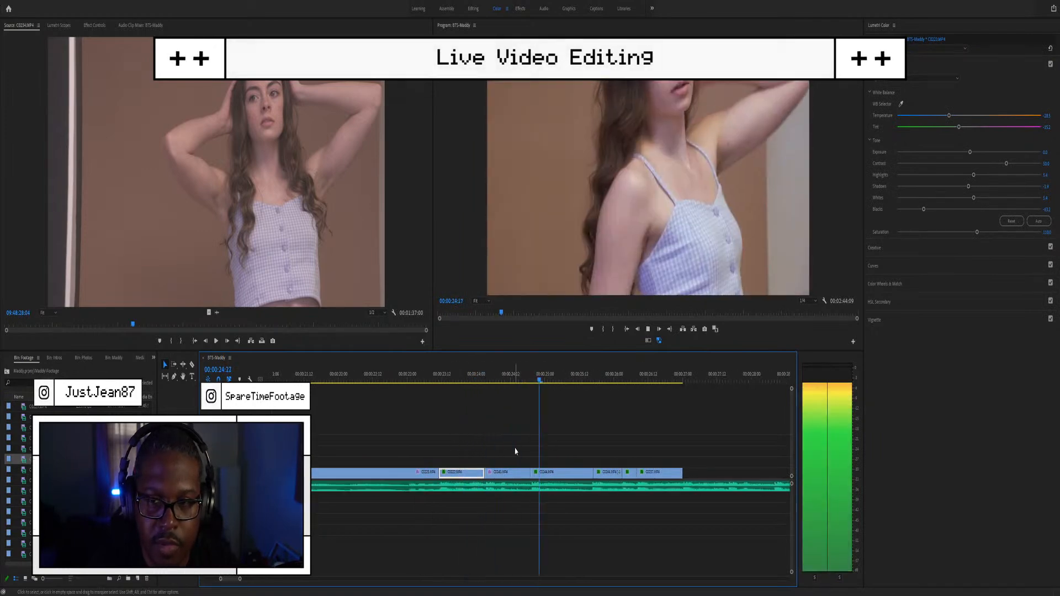
{"action": "key", "text": "space"}
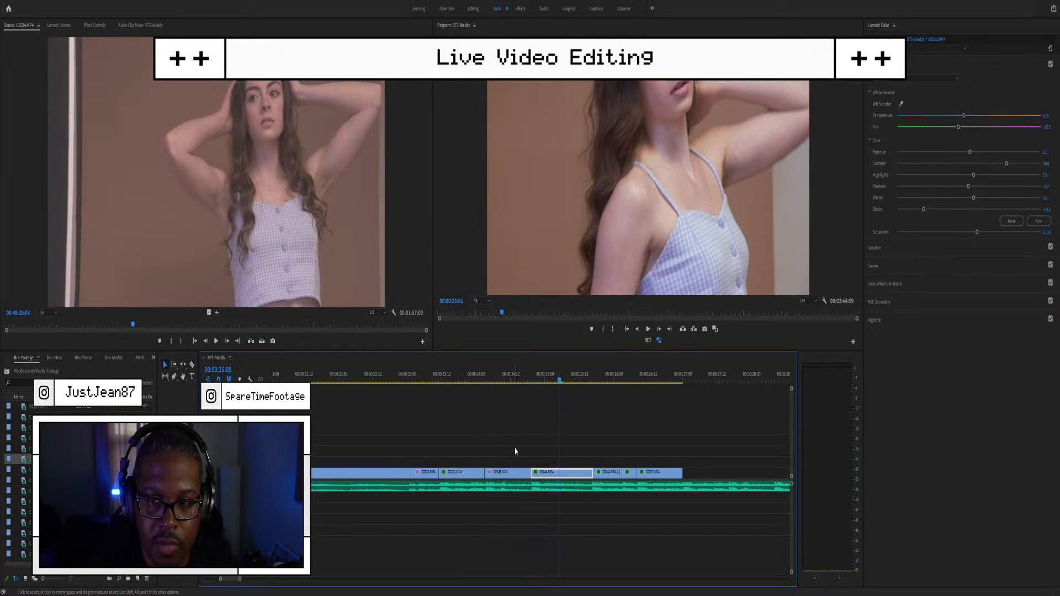
Step: Compare the raised-arms clip with the closer model clip in Lumetri Scopes and set the raised-arms clip's temperature to -8.8
{"action": "left_click", "coordinate": [458, 373]}
{"action": "key", "text": "shift+2"}
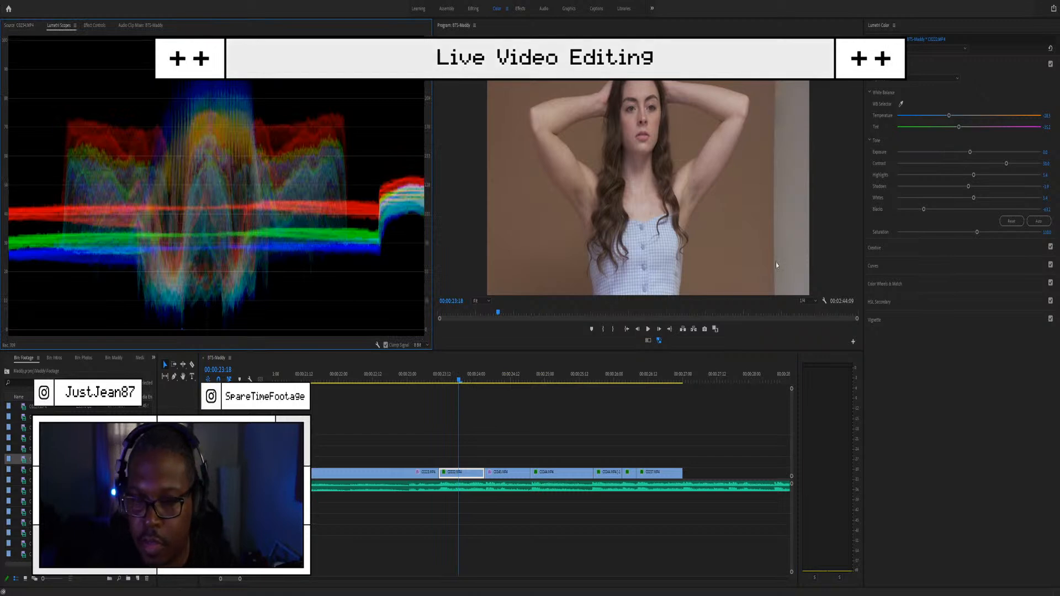
{"action": "left_click", "coordinate": [557, 381]}
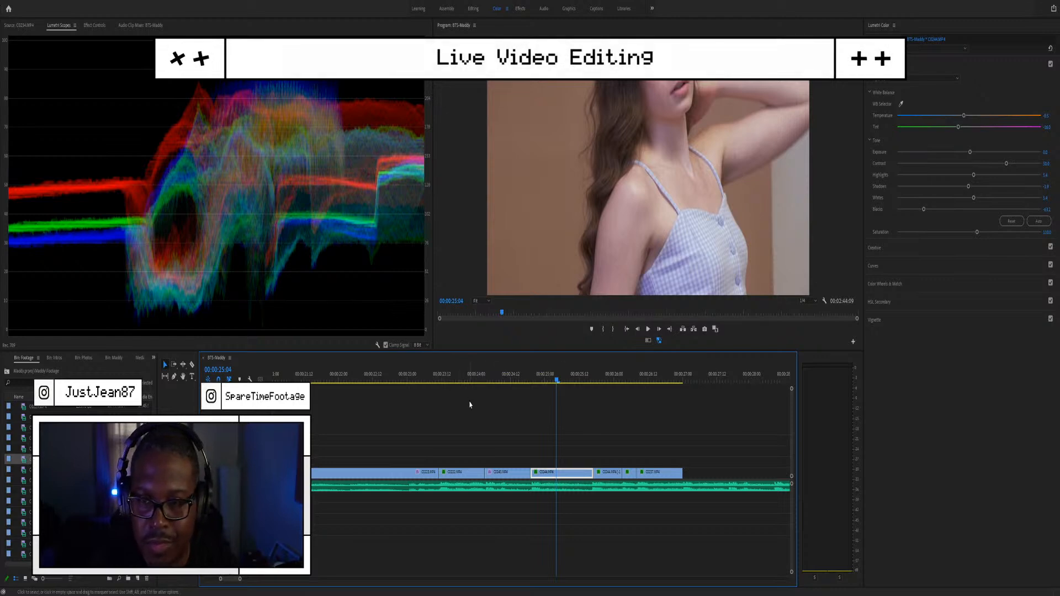
{"action": "left_click", "coordinate": [454, 381]}
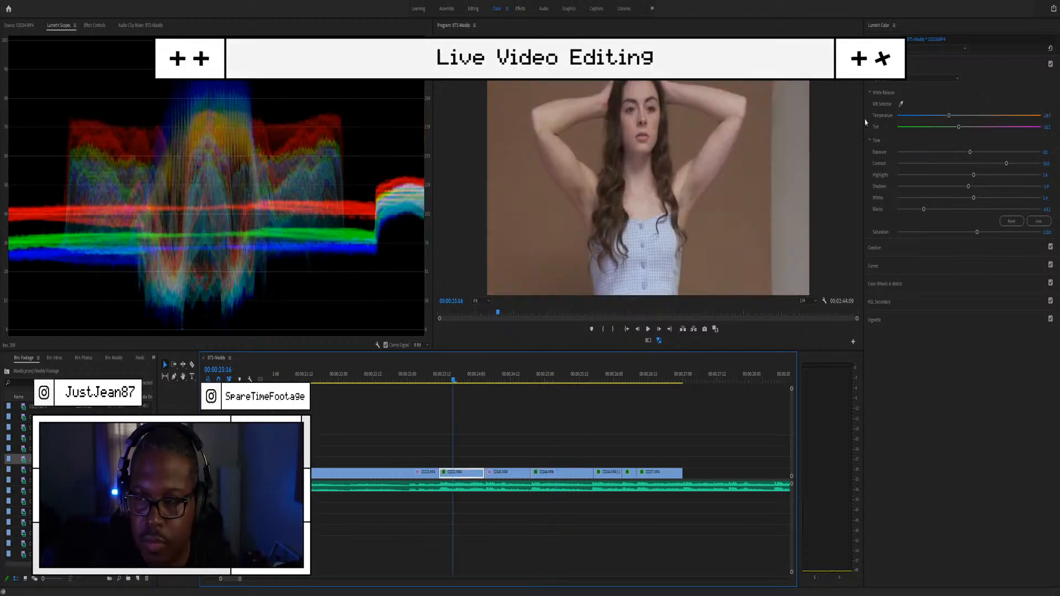
{"action": "left_click", "coordinate": [541, 379]}
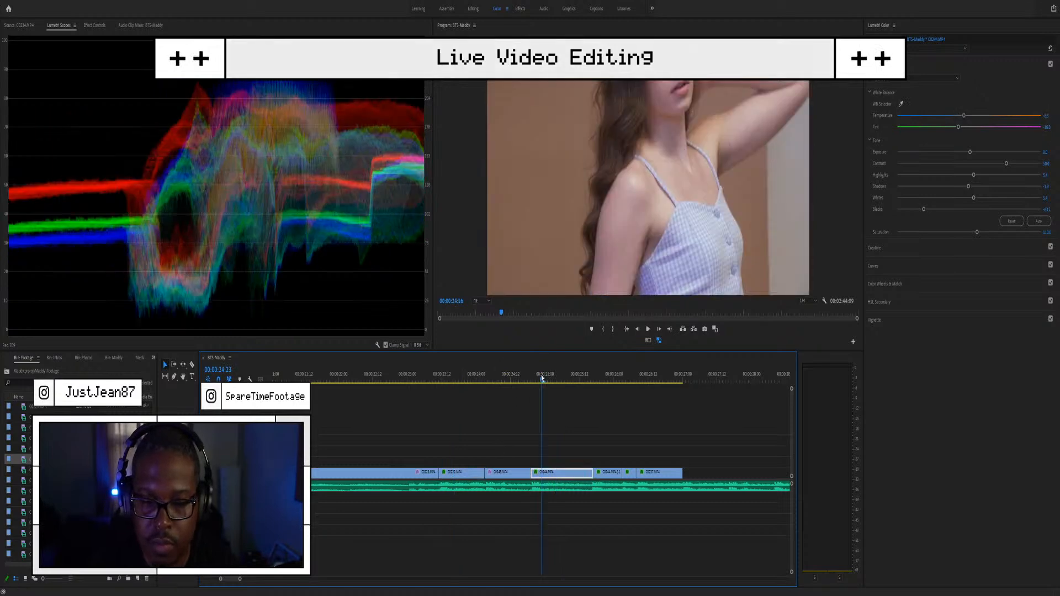
{"action": "left_click", "coordinate": [463, 380]}
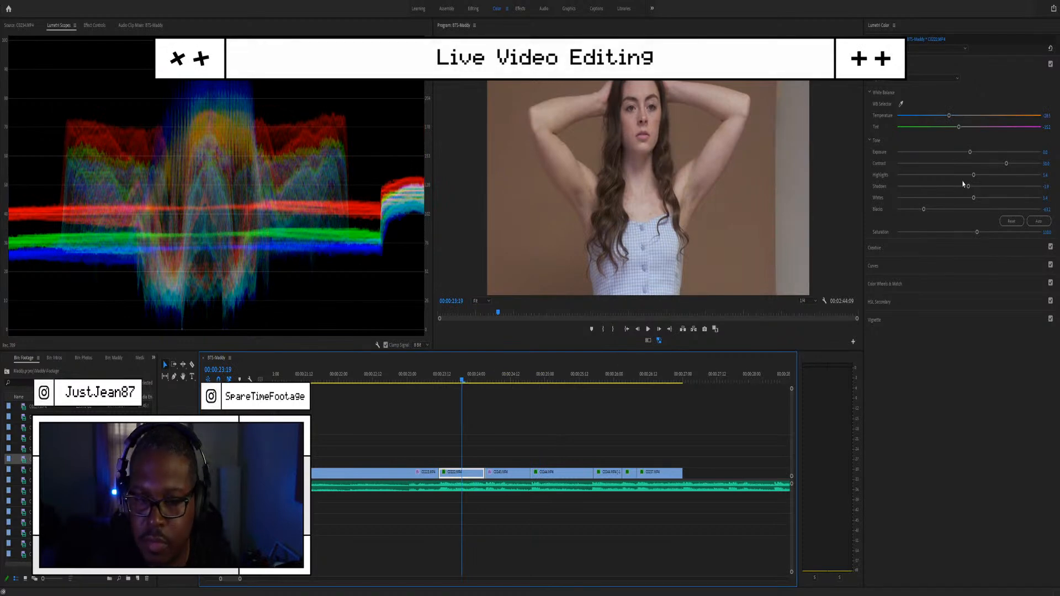
{"action": "left_click", "coordinate": [1047, 116]}
{"action": "type", "text": "-8.8"}
{"action": "key", "text": "Return"}
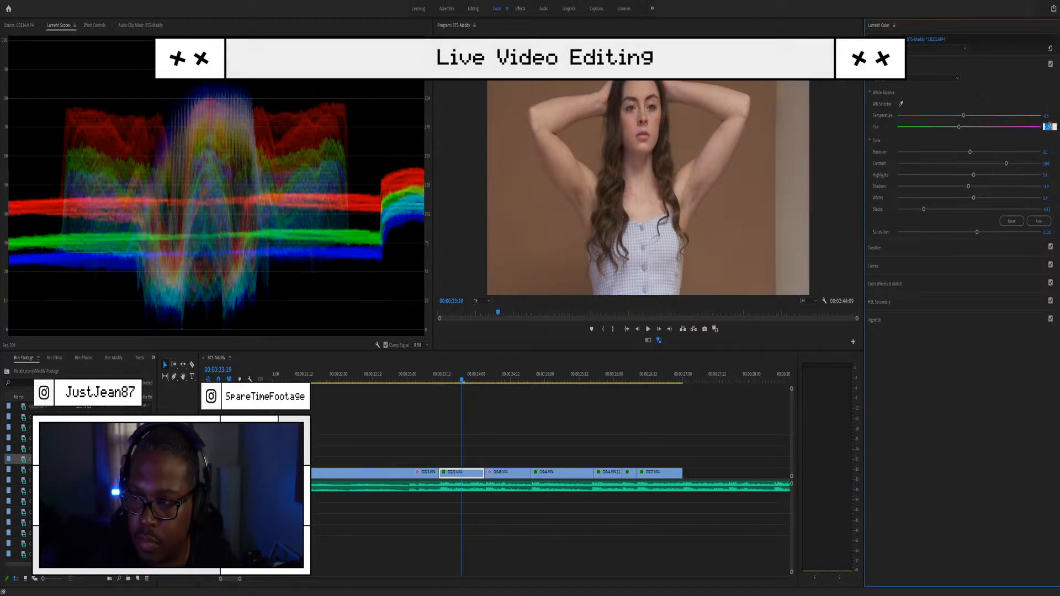
Step: Replay the sequence around the colour-corrected raised-arms clip through to the end of the last clip several times
{"action": "left_click", "coordinate": [475, 412]}
{"action": "key", "text": "space"}
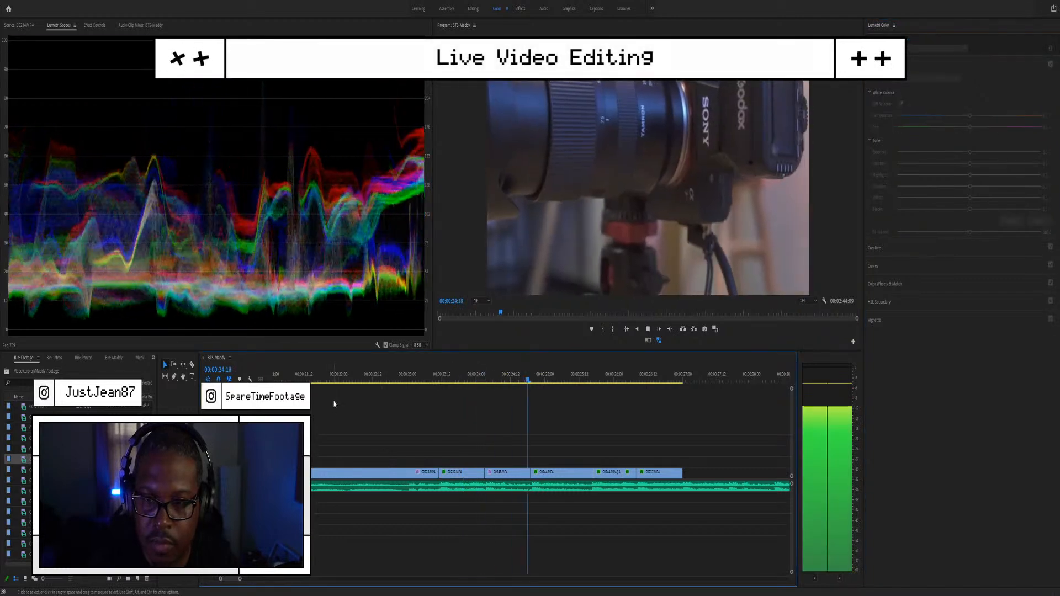
{"action": "key", "text": "space"}
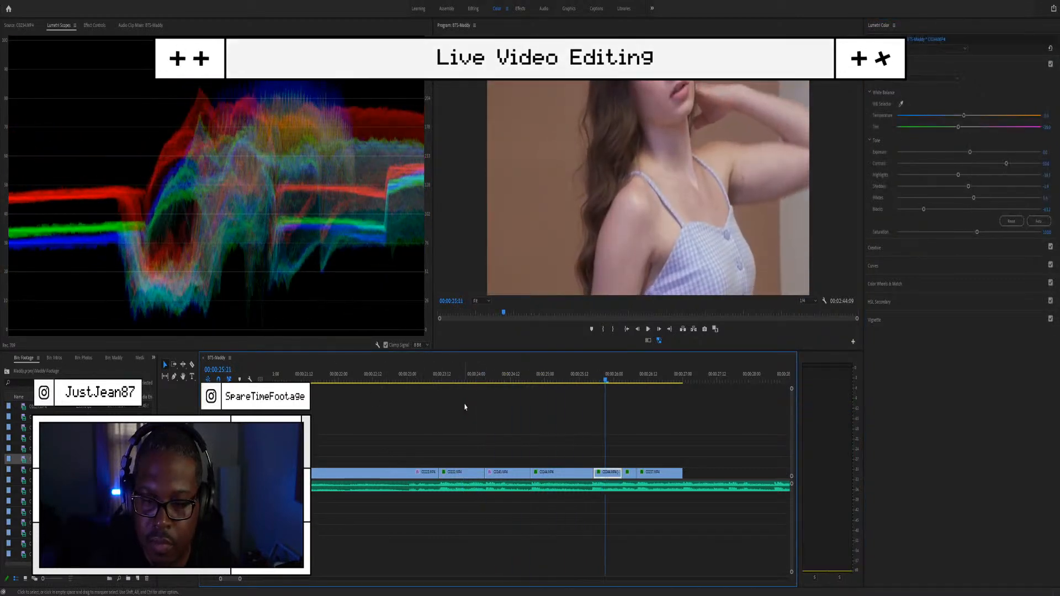
{"action": "left_click", "coordinate": [412, 377]}
{"action": "key", "text": "space"}
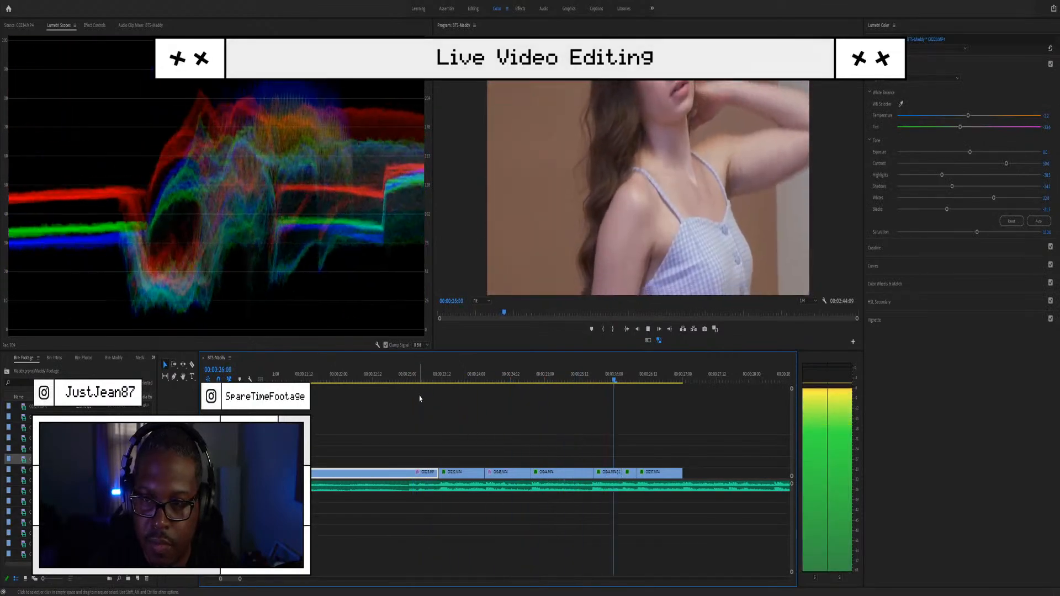
{"action": "key", "text": "space"}
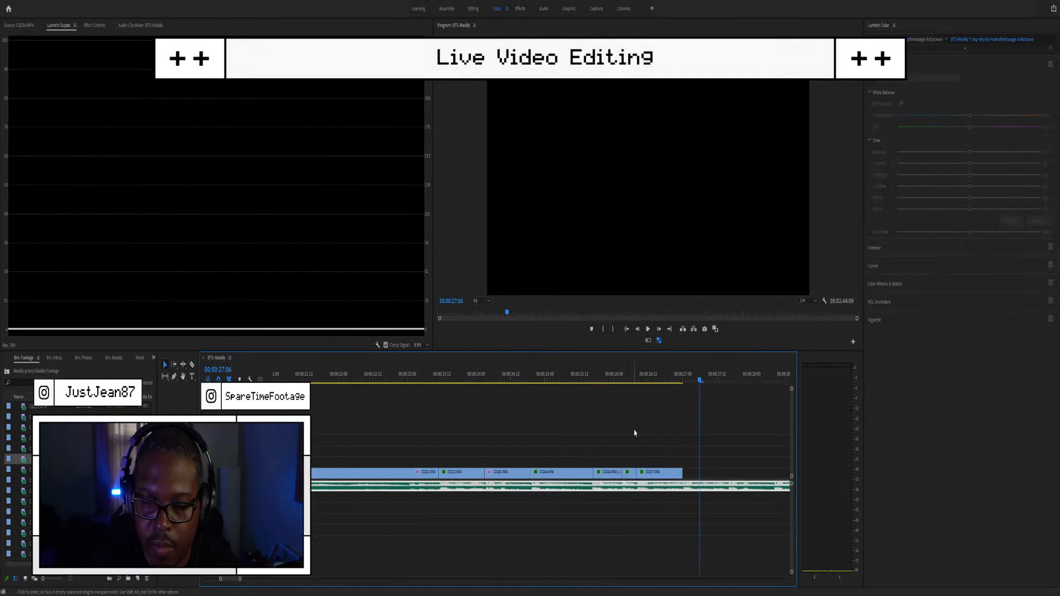
{"action": "left_click", "coordinate": [464, 375]}
{"action": "key", "text": "space"}
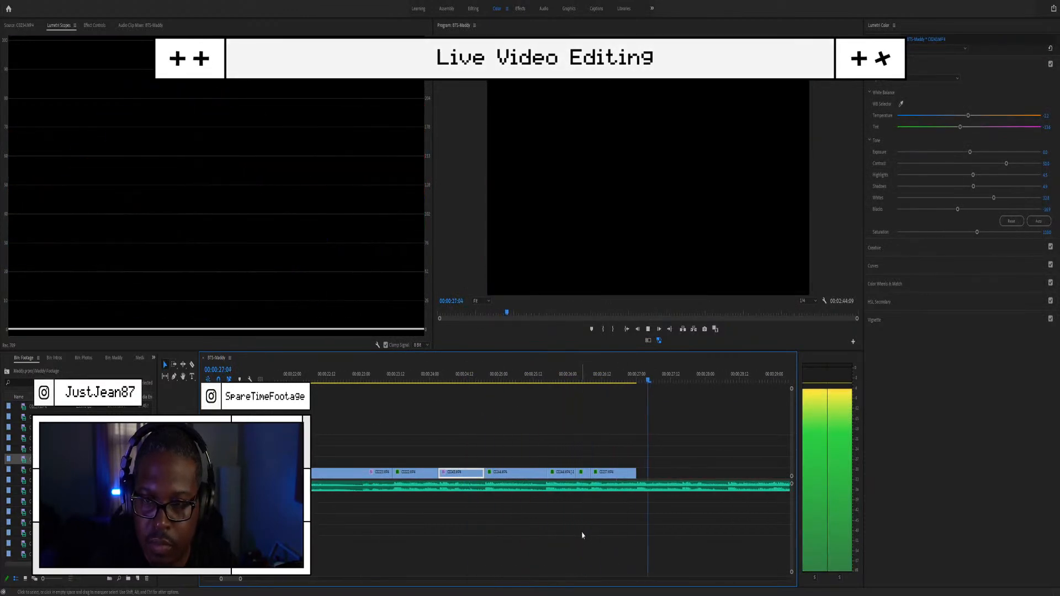
{"action": "key", "text": "space"}
Step: Open the source clip of the seated model, mark a section about 3 seconds long, and append it after the last clip
{"action": "double_click", "coordinate": [13, 459]}
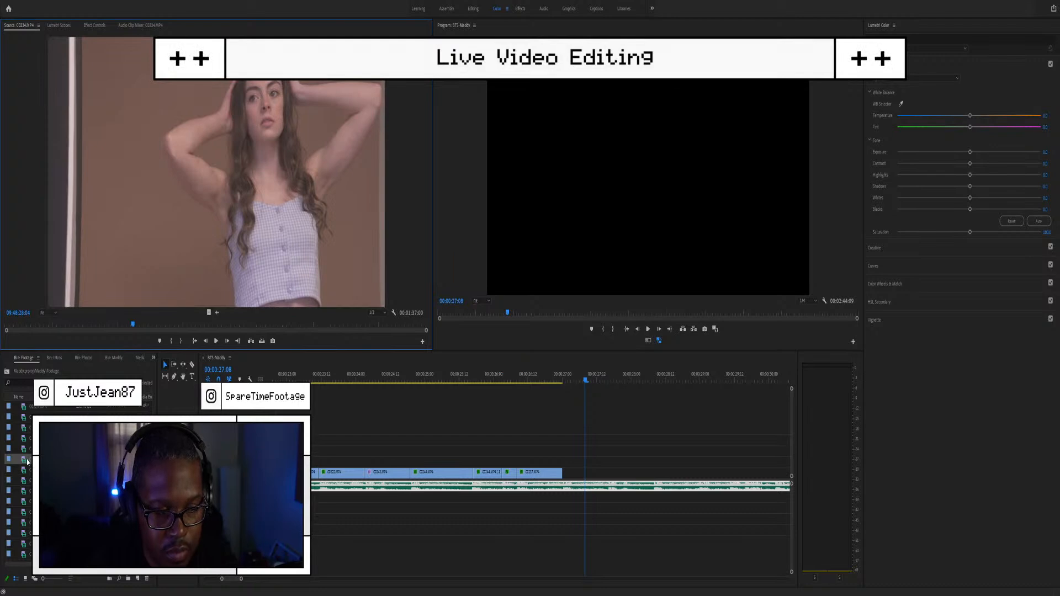
{"action": "double_click", "coordinate": [24, 435]}
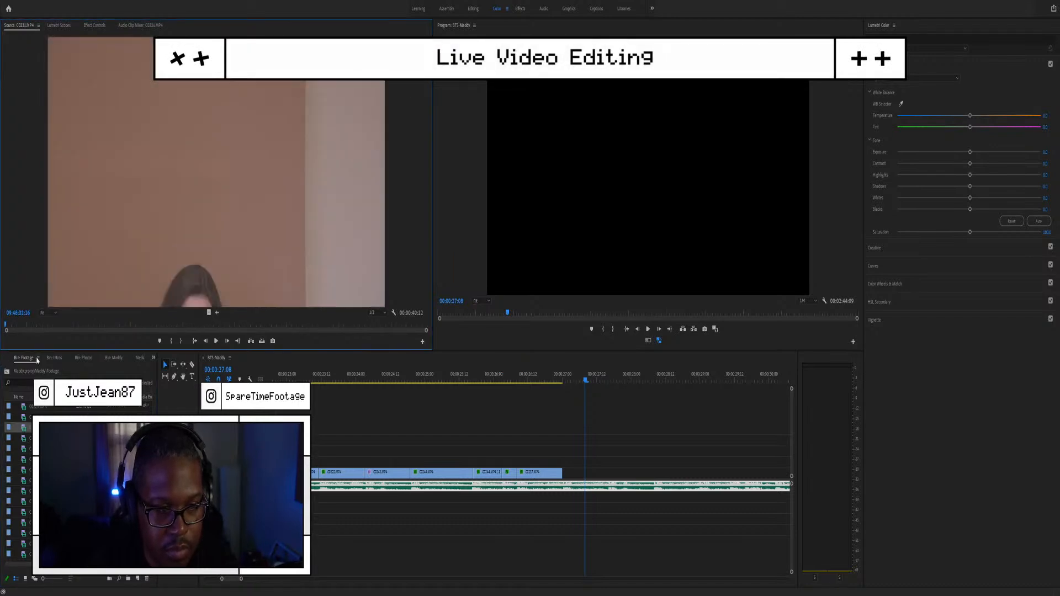
{"action": "left_click_drag", "start_coordinate": [32, 330], "coordinate": [87, 279]}
{"action": "left_click_drag", "start_coordinate": [241, 321], "coordinate": [563, 481]}
{"action": "scroll", "coordinate": [575, 516], "scroll_direction": "right", "scroll_amount": 3}
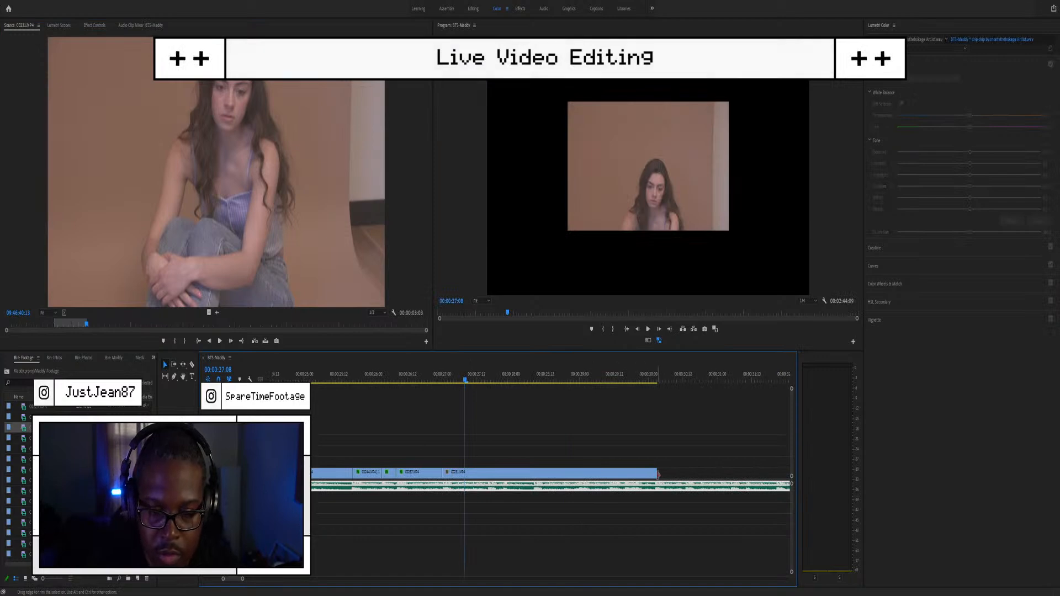
Step: Try trimming the appended seated-model clip at both ends and placing it against the previous clip, and delete it
{"action": "left_click_drag", "start_coordinate": [656, 473], "coordinate": [576, 470]}
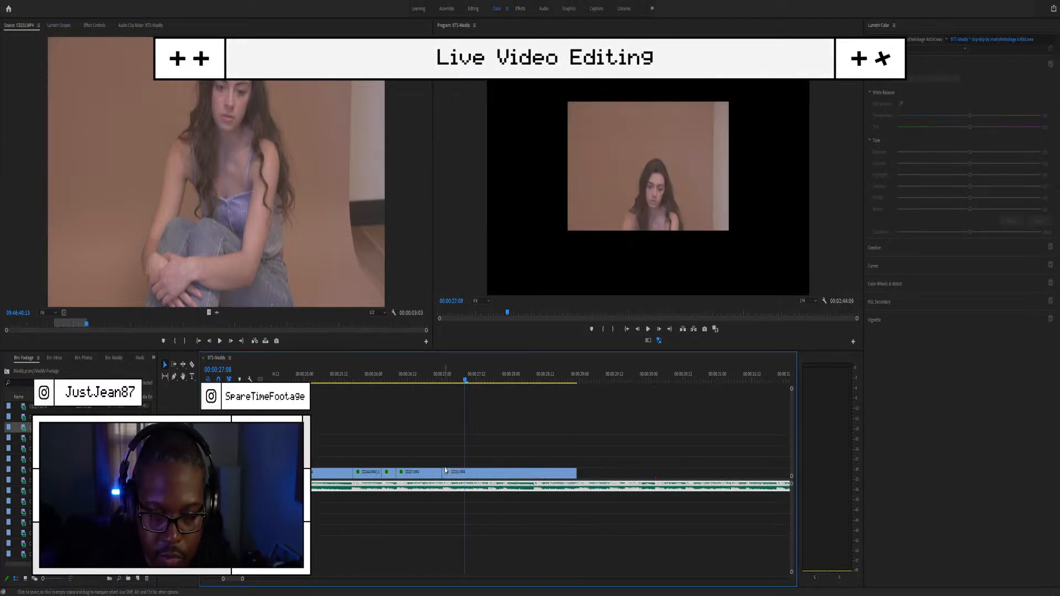
{"action": "left_click_drag", "start_coordinate": [444, 468], "coordinate": [528, 468]}
{"action": "left_click_drag", "start_coordinate": [527, 468], "coordinate": [469, 476]}
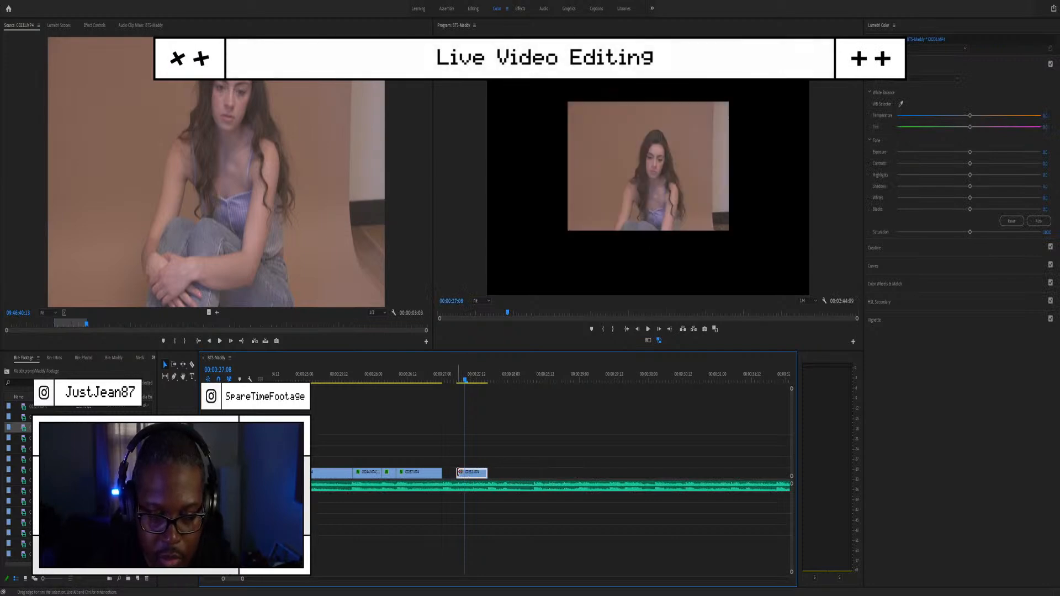
{"action": "left_click_drag", "start_coordinate": [440, 472], "coordinate": [442, 473]}
{"action": "key", "text": "space"}
{"action": "key", "text": "space"}
{"action": "key", "text": "Delete"}
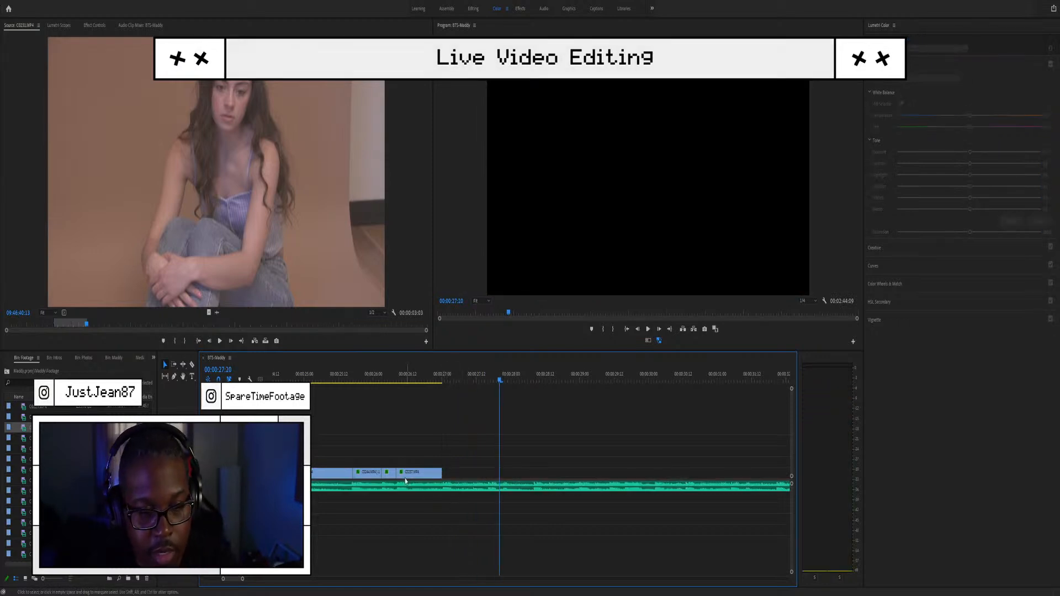
Step: Mark about 23 seconds of the seated-model source clip, ending on the photographer close-up, and append only its video after the last clip
{"action": "left_click_drag", "start_coordinate": [100, 326], "coordinate": [317, 304]}
{"action": "key", "text": "o"}
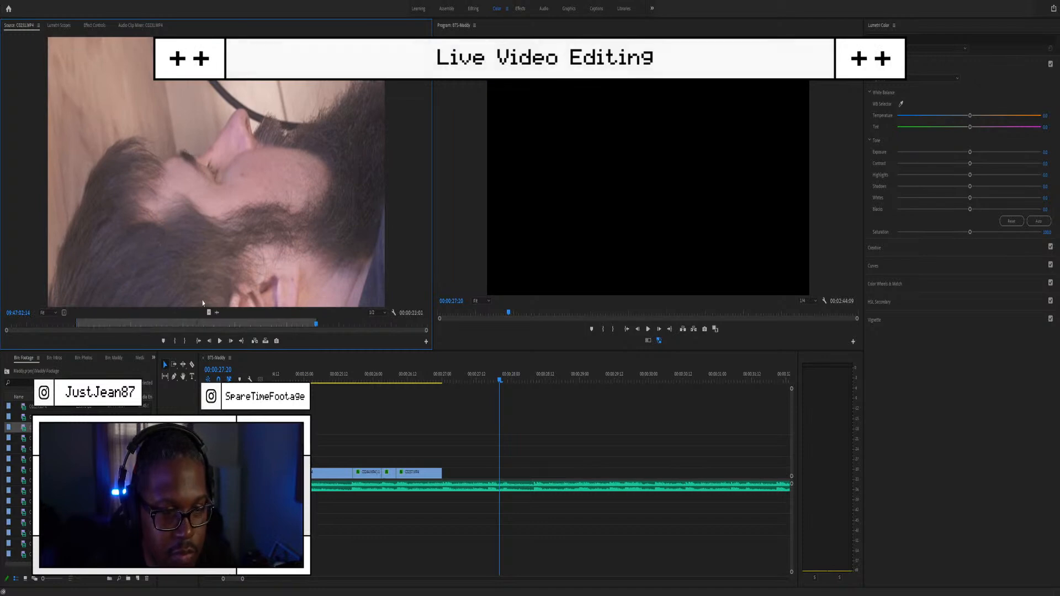
{"action": "scroll", "coordinate": [426, 420], "scroll_direction": "down", "scroll_amount": 2}
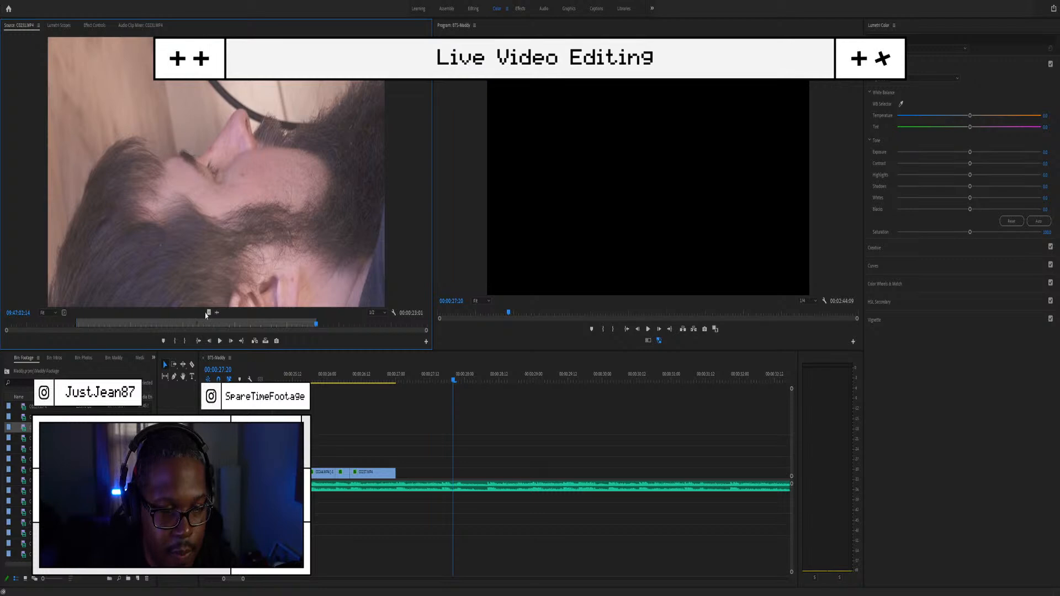
{"action": "left_click_drag", "start_coordinate": [209, 313], "coordinate": [397, 473]}
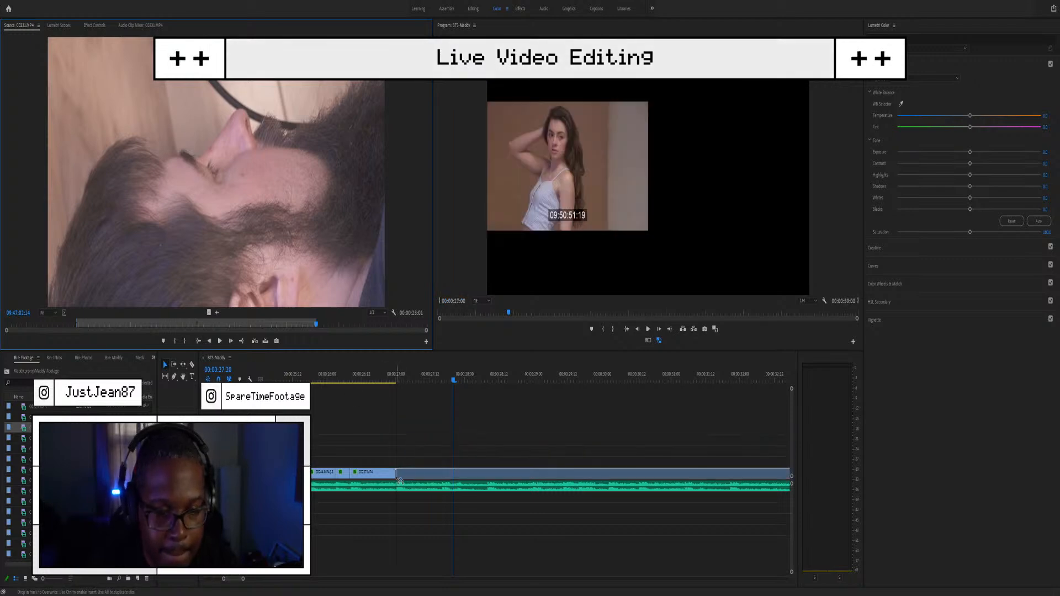
{"action": "left_click", "coordinate": [438, 473]}
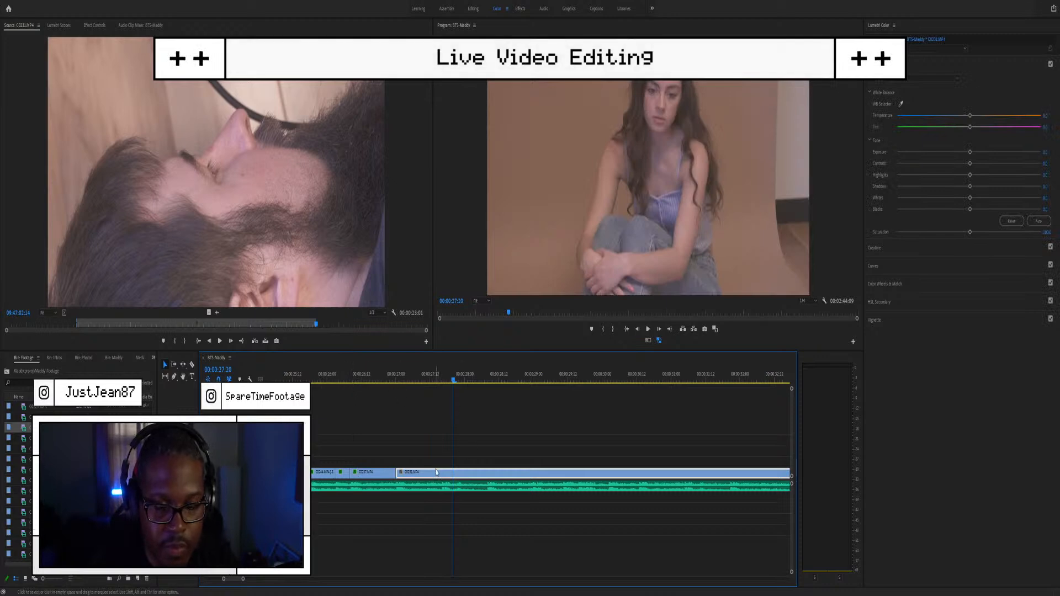
Step: Paste the copied colour correction and zoom attributes onto the appended seated-model clip and replay the cut into it
{"action": "left_click", "coordinate": [457, 81]}
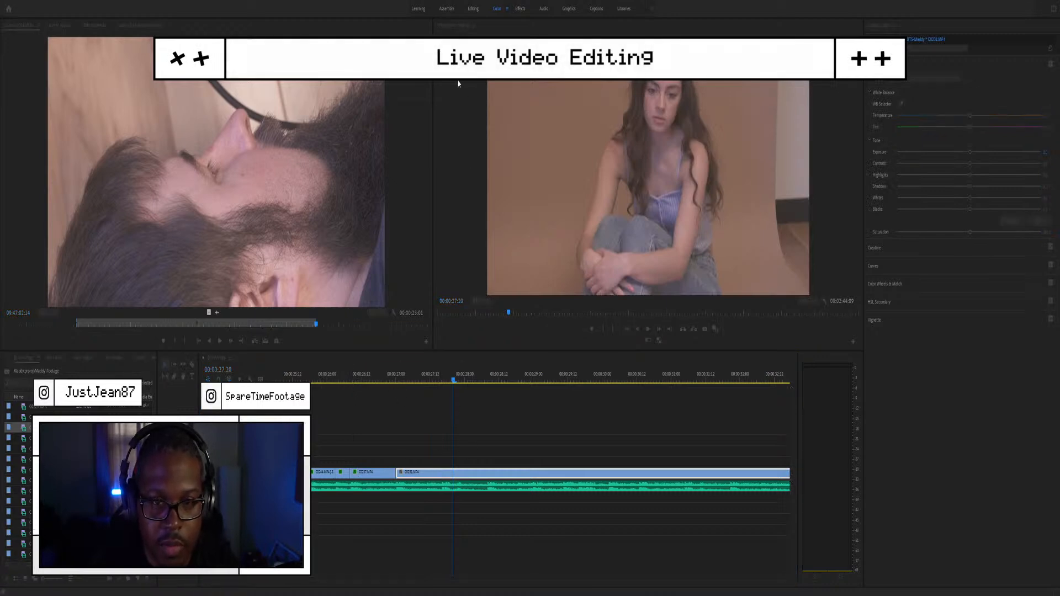
{"action": "left_click", "coordinate": [544, 435]}
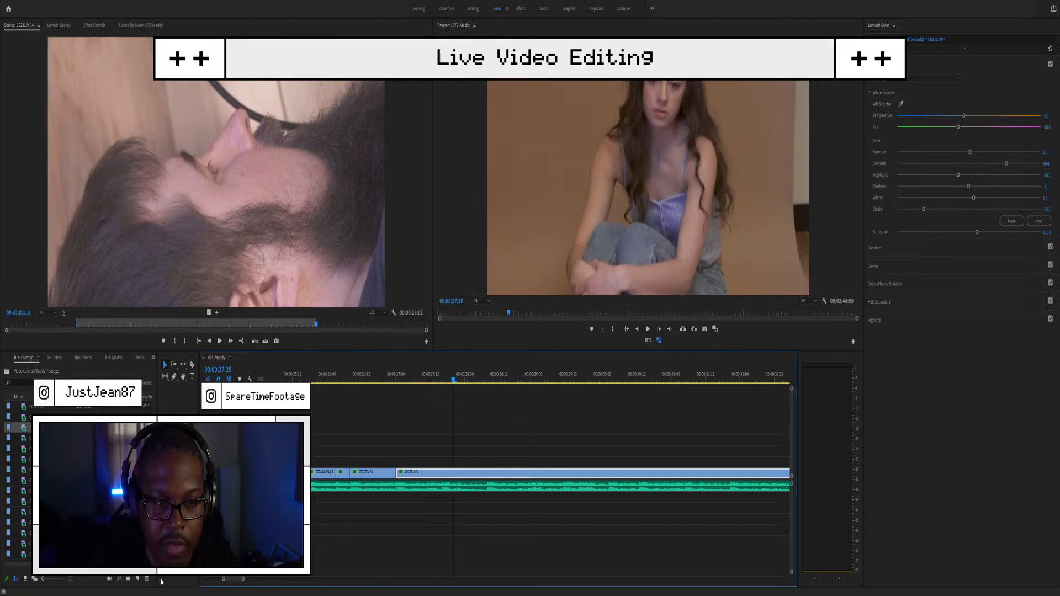
{"action": "left_click", "coordinate": [320, 377]}
{"action": "key", "text": "space"}
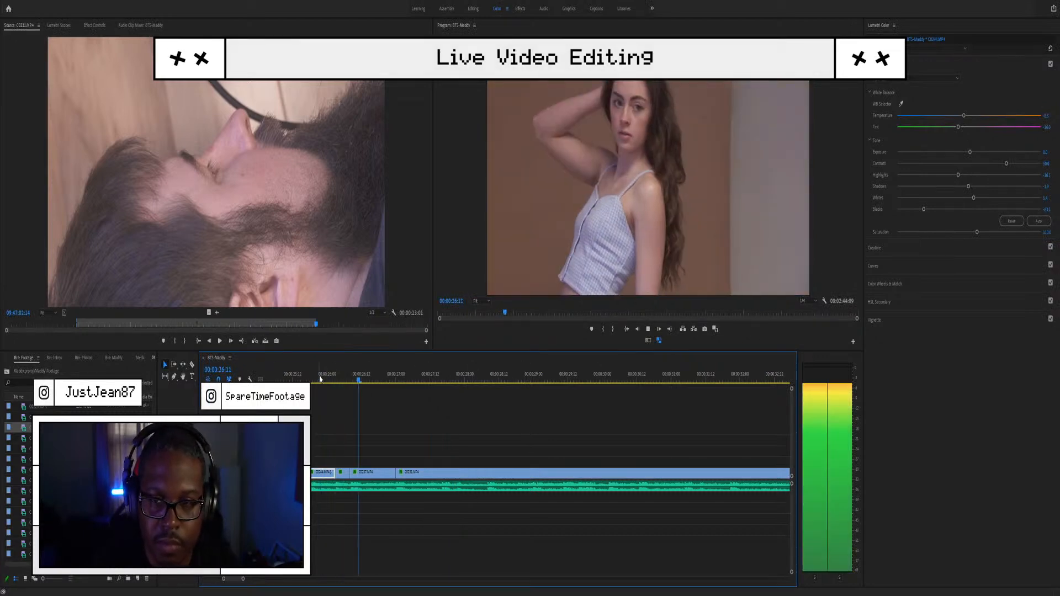
{"action": "key", "text": "space"}
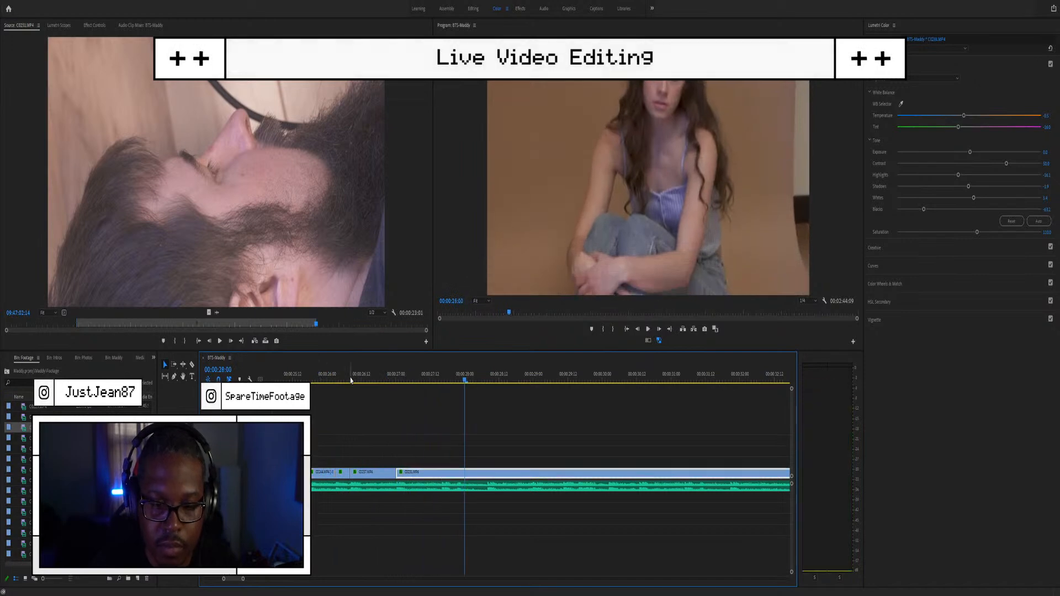
{"action": "left_click", "coordinate": [343, 380]}
{"action": "key", "text": "space"}
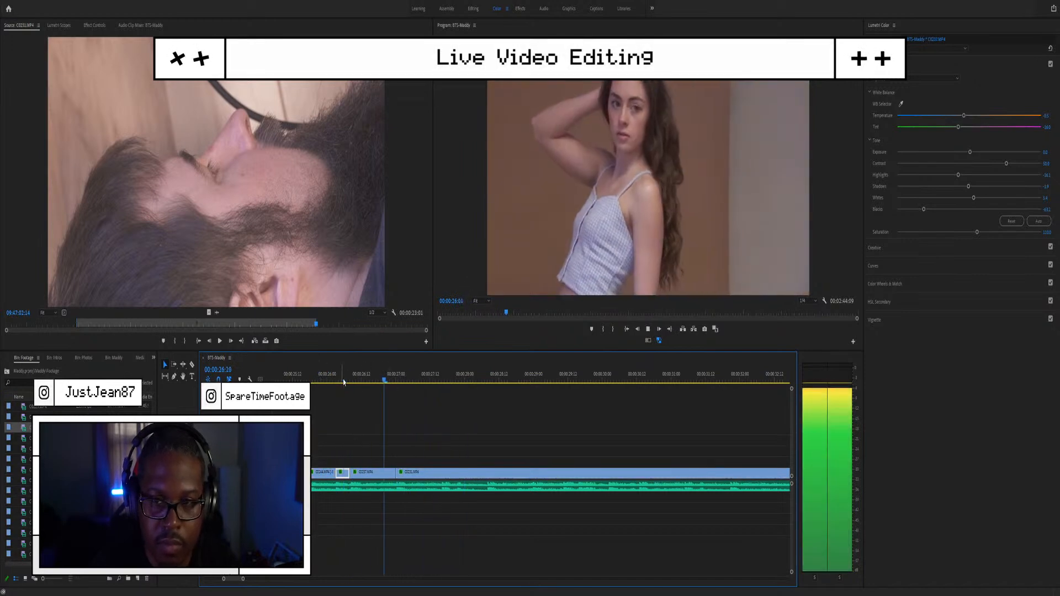
{"action": "key", "text": "space"}
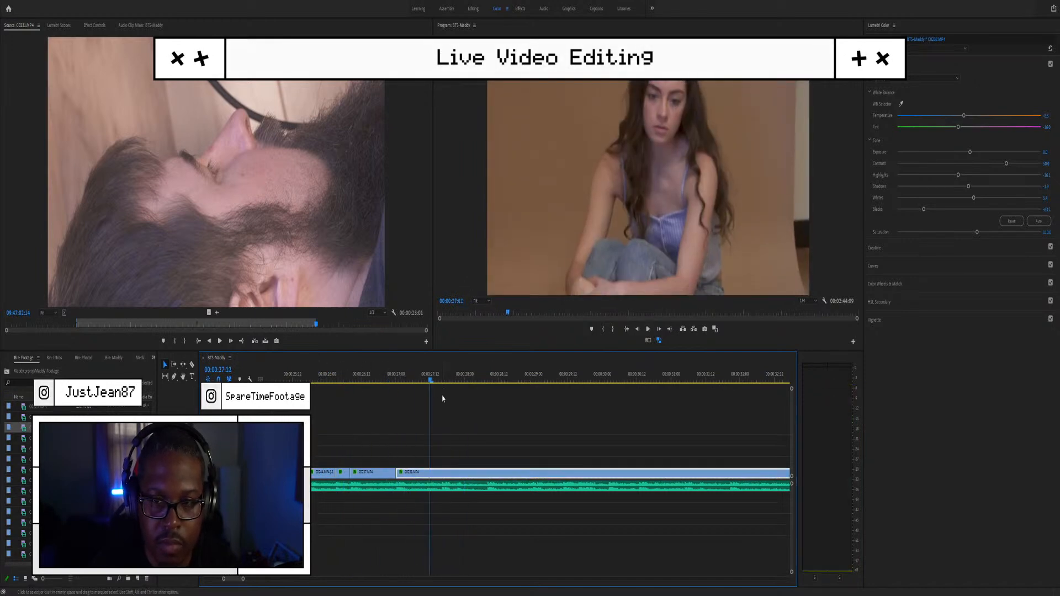
Step: White-balance the seated-model clip by sampling the white wall beside the backdrop, and replay it after the previous clip
{"action": "left_click", "coordinate": [901, 105]}
{"action": "left_click", "coordinate": [804, 105]}
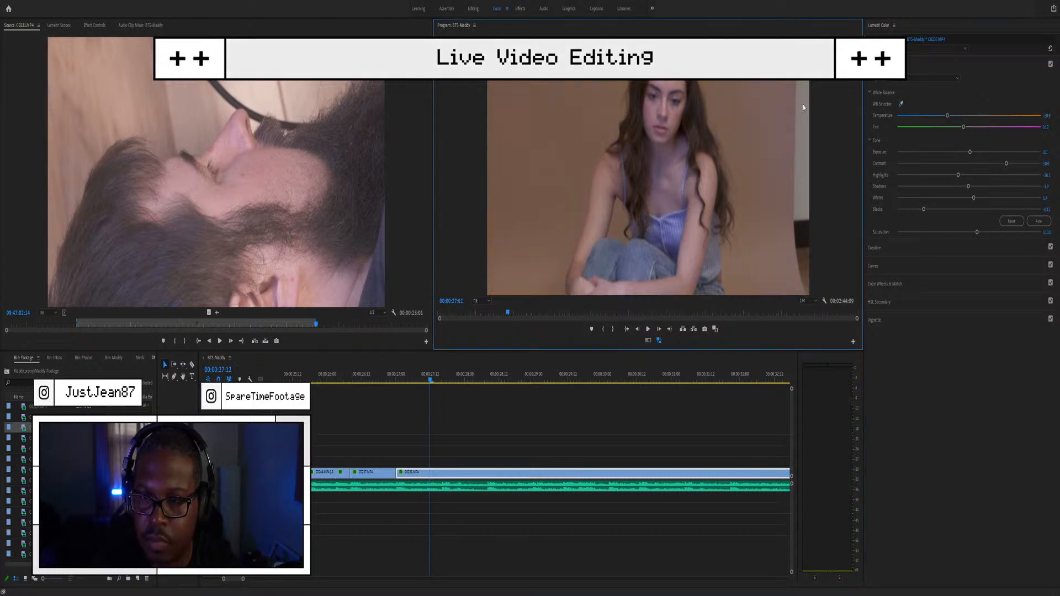
{"action": "left_click", "coordinate": [355, 382]}
{"action": "key", "text": "space"}
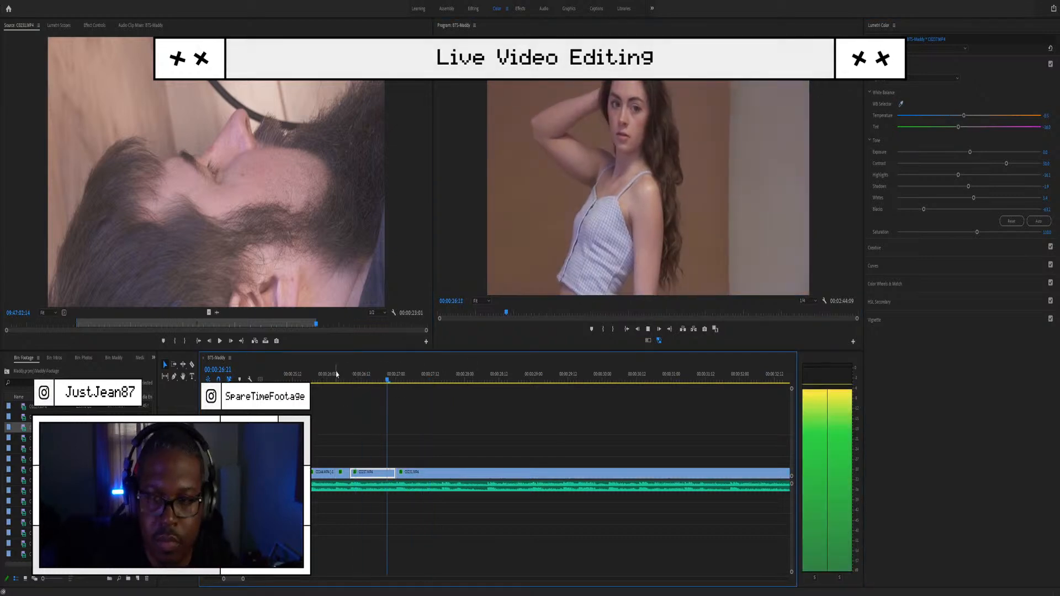
{"action": "key", "text": "space"}
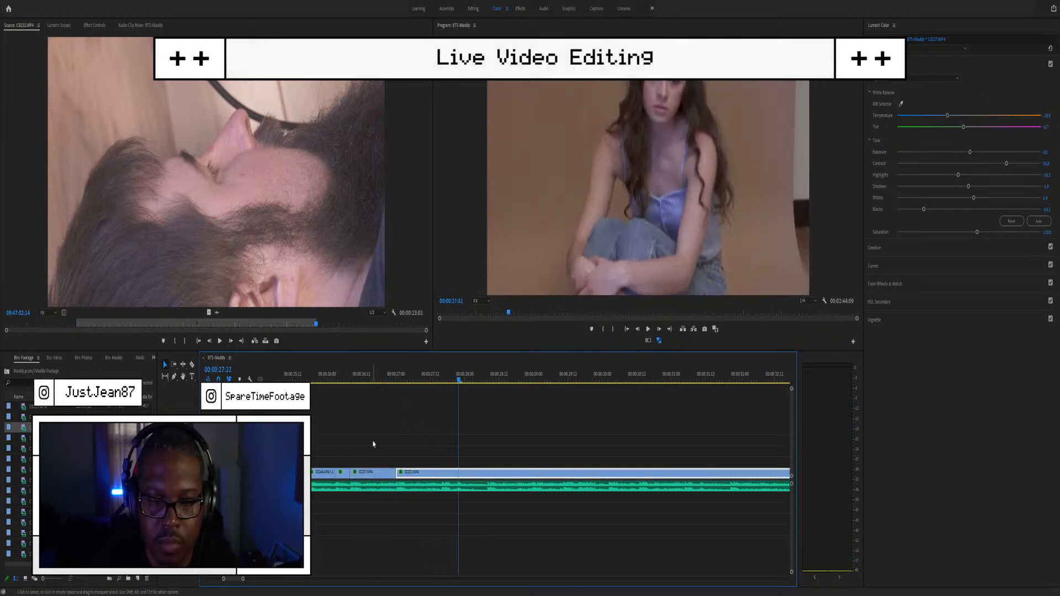
{"action": "left_click", "coordinate": [294, 372]}
{"action": "key", "text": "space"}
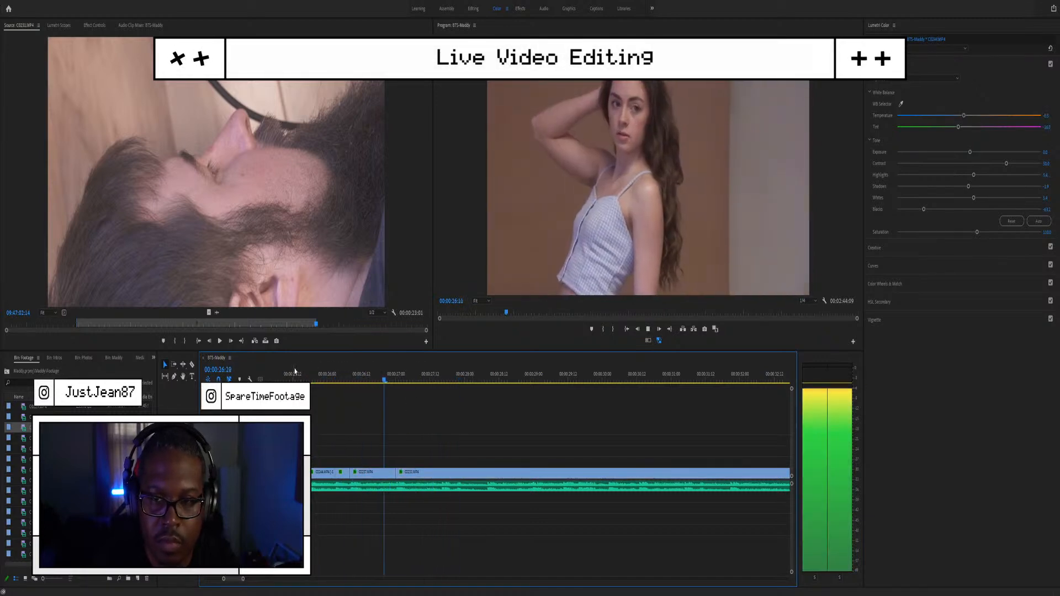
{"action": "left_click", "coordinate": [461, 469]}
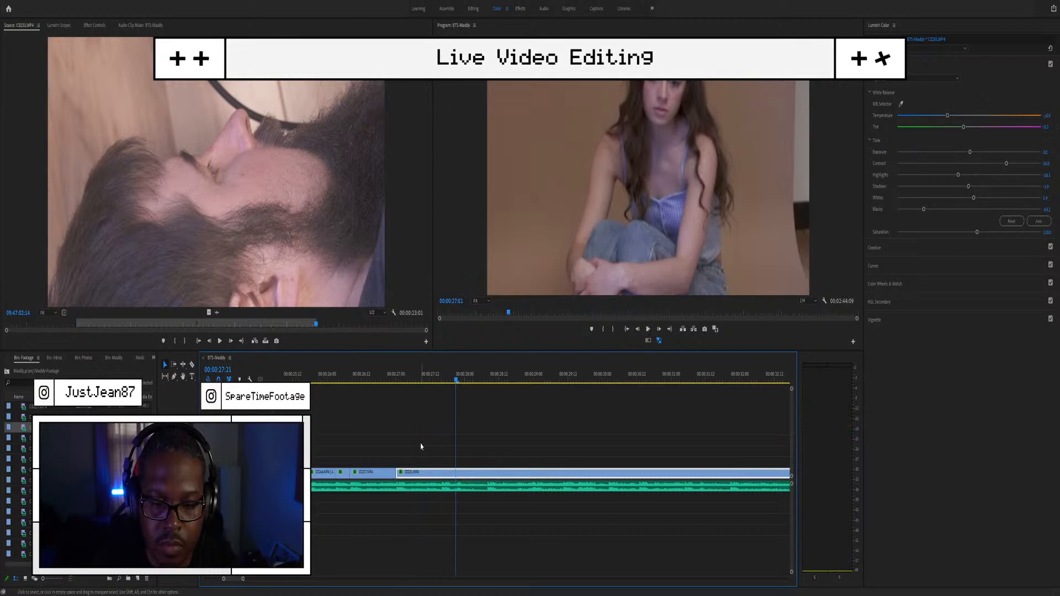
Step: Replay the music around the start of the seated-model clip and cut the clip on the beat at about 00:00:27:16
{"action": "left_click", "coordinate": [378, 375]}
{"action": "key", "text": "space"}
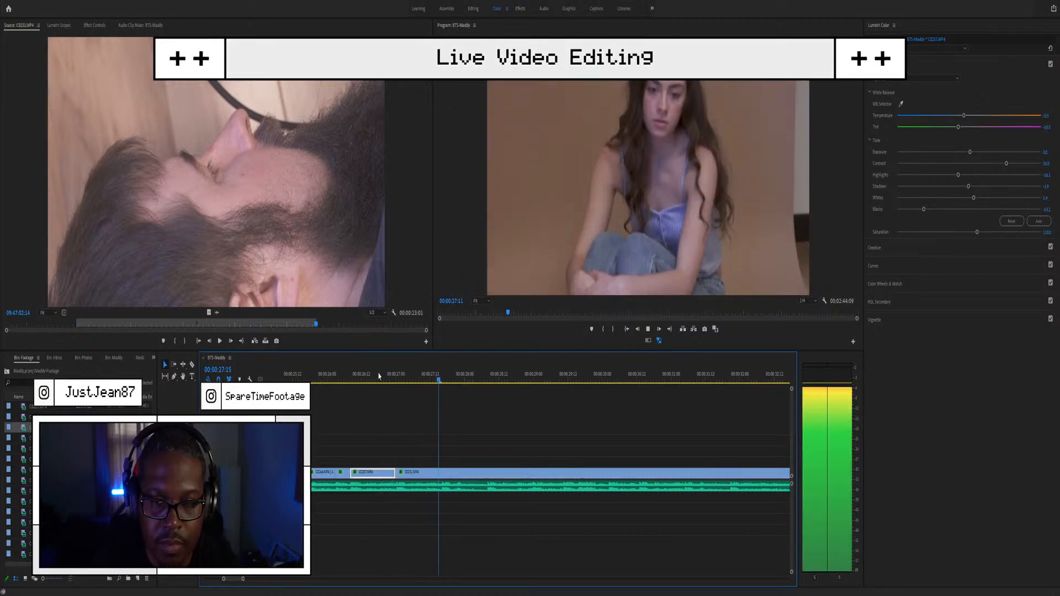
{"action": "key", "text": "space"}
{"action": "key", "text": "space"}
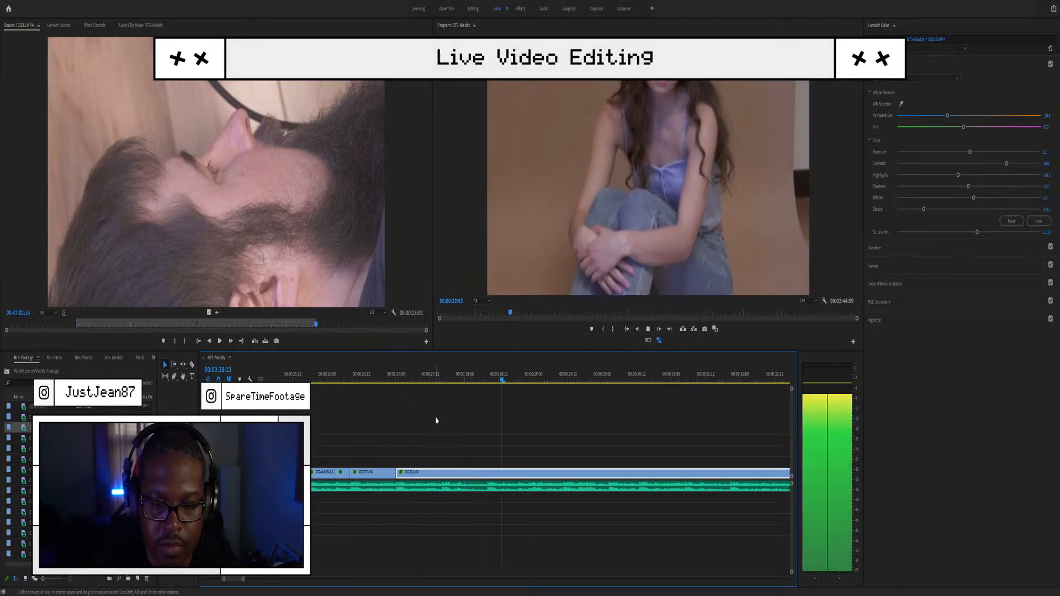
{"action": "key", "text": "space"}
{"action": "left_click", "coordinate": [419, 376]}
{"action": "key", "text": "space"}
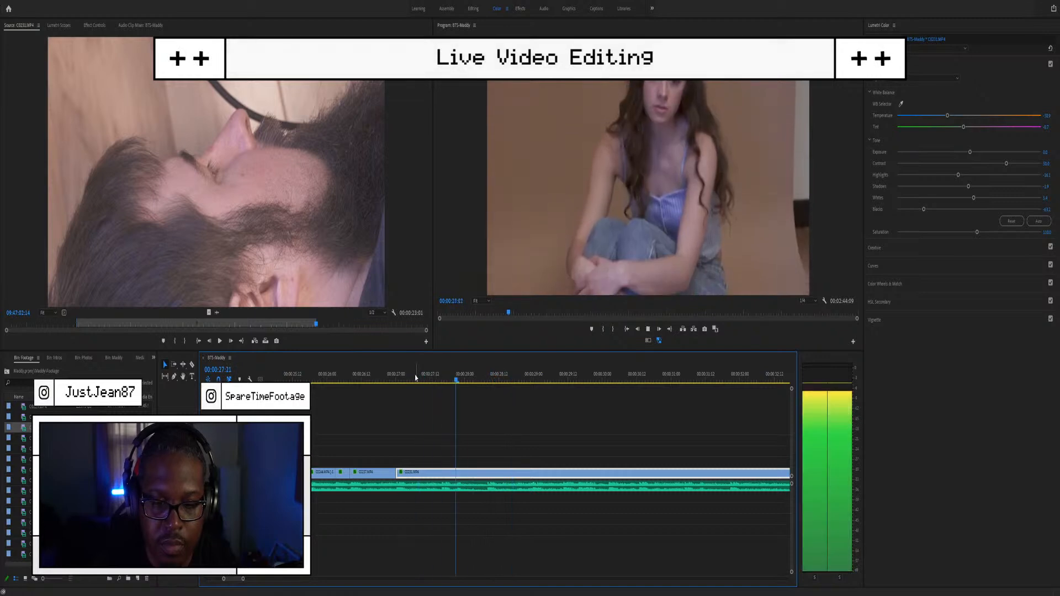
{"action": "key", "text": "space"}
{"action": "left_click", "coordinate": [444, 471]}
{"action": "key", "text": "v"}
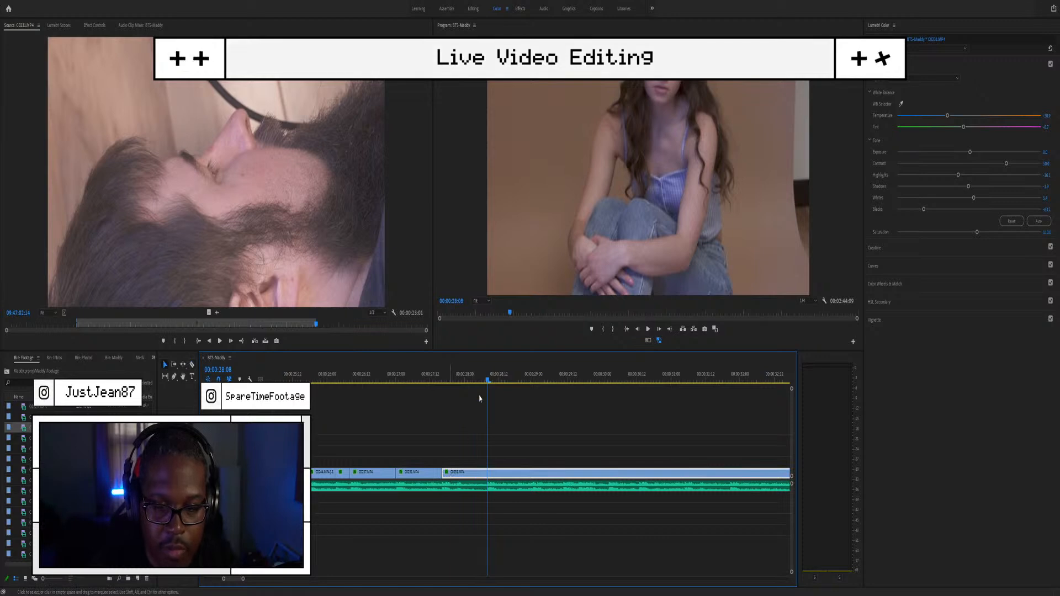
Step: Speed up the second part of the seated-model clip to end at 00:00:28:00, and preview the fast section
{"action": "key", "text": "ctrl+r"}
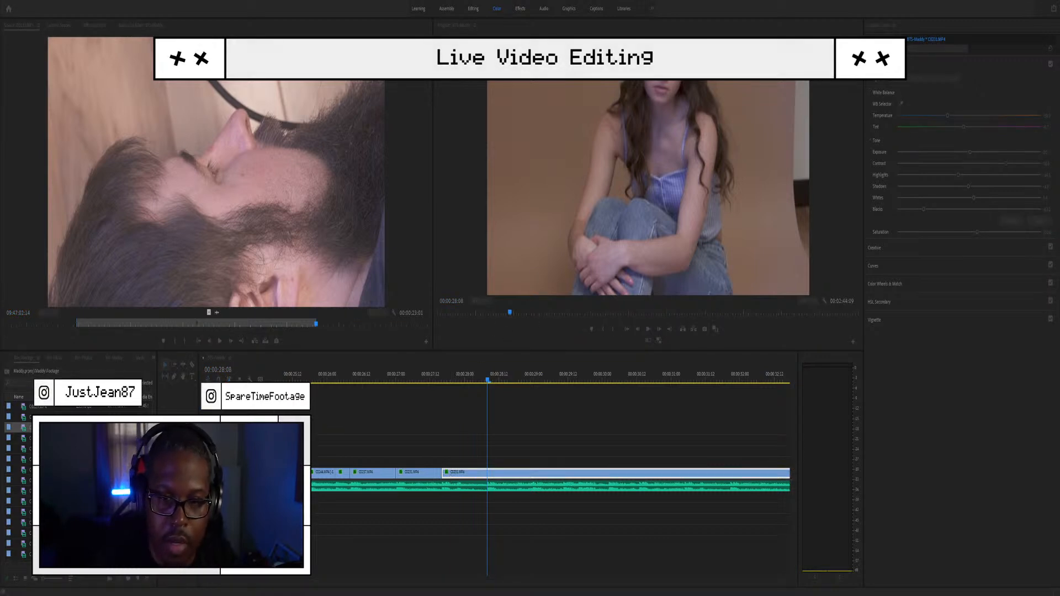
{"action": "key", "text": "Return"}
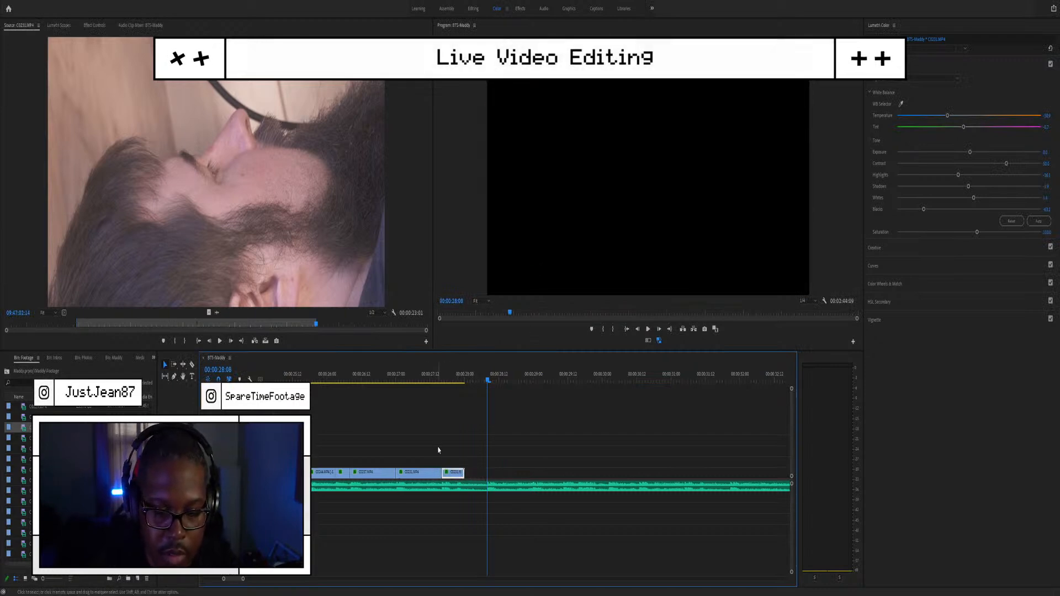
{"action": "left_click_drag", "start_coordinate": [427, 381], "coordinate": [465, 381]}
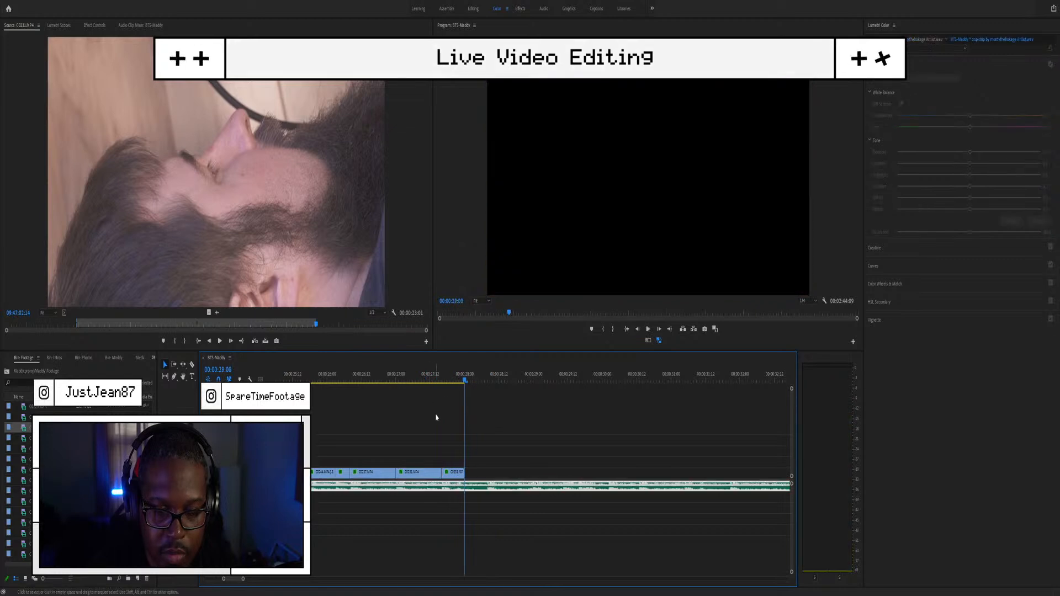
{"action": "scroll", "coordinate": [452, 457], "scroll_direction": "up", "scroll_amount": 3}
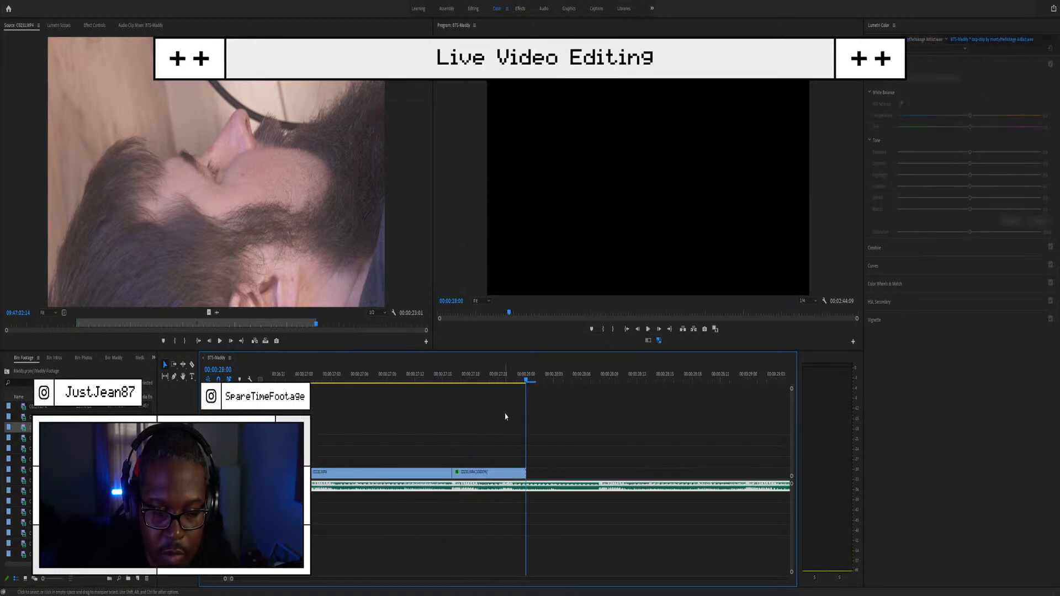
{"action": "left_click", "coordinate": [484, 383]}
{"action": "key", "text": "space"}
{"action": "key", "text": "space"}
{"action": "left_click", "coordinate": [491, 382]}
{"action": "key", "text": "space"}
{"action": "key", "text": "space"}
Step: Cut the sped-up clip at 00:00:27:21 on the photographer close-up and slow down the final piece
{"action": "left_click", "coordinate": [499, 380]}
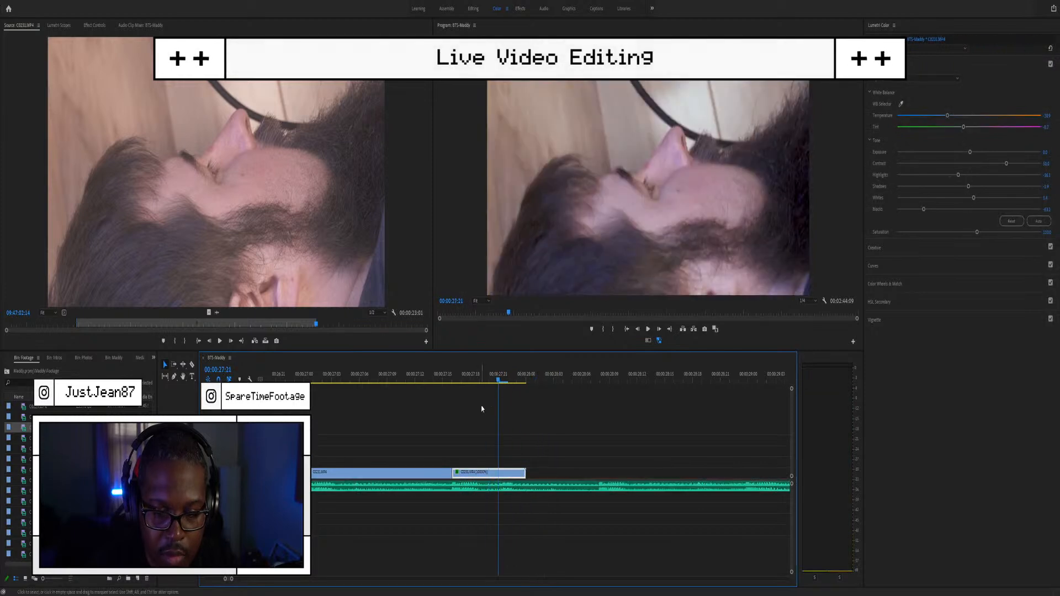
{"action": "left_click", "coordinate": [499, 473]}
{"action": "left_click", "coordinate": [519, 472]}
{"action": "key", "text": "ctrl+r"}
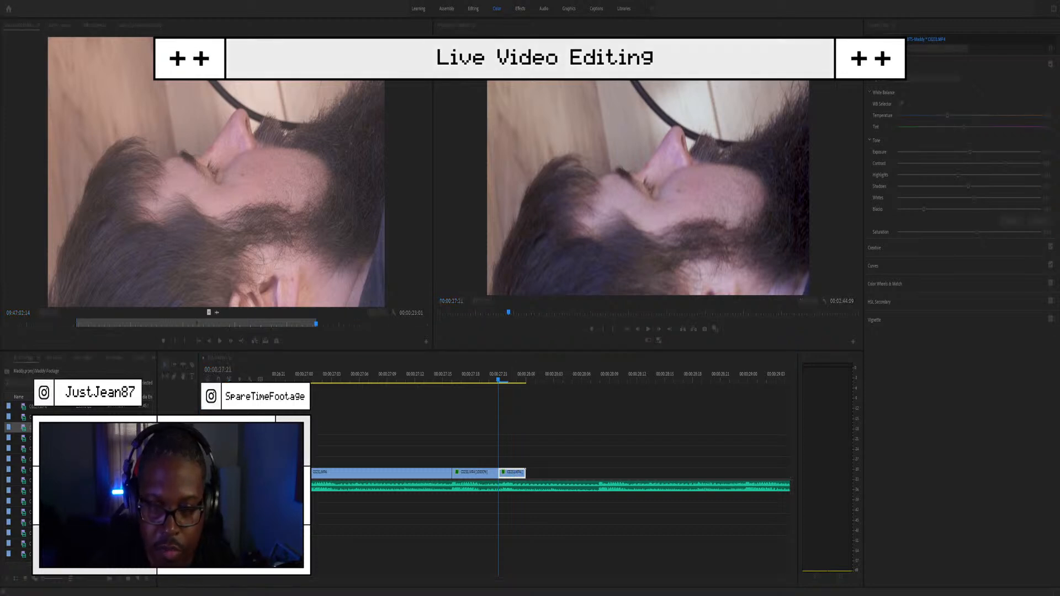
{"action": "key", "text": "Return"}
Step: Replay the sequence from about 00:00:26:00 through the speed-ramped seated-model shot into the photographer close-up
{"action": "scroll", "coordinate": [471, 523], "scroll_direction": "down", "scroll_amount": 4}
{"action": "scroll", "coordinate": [472, 497], "scroll_direction": "down", "scroll_amount": 1}
{"action": "left_click", "coordinate": [376, 383]}
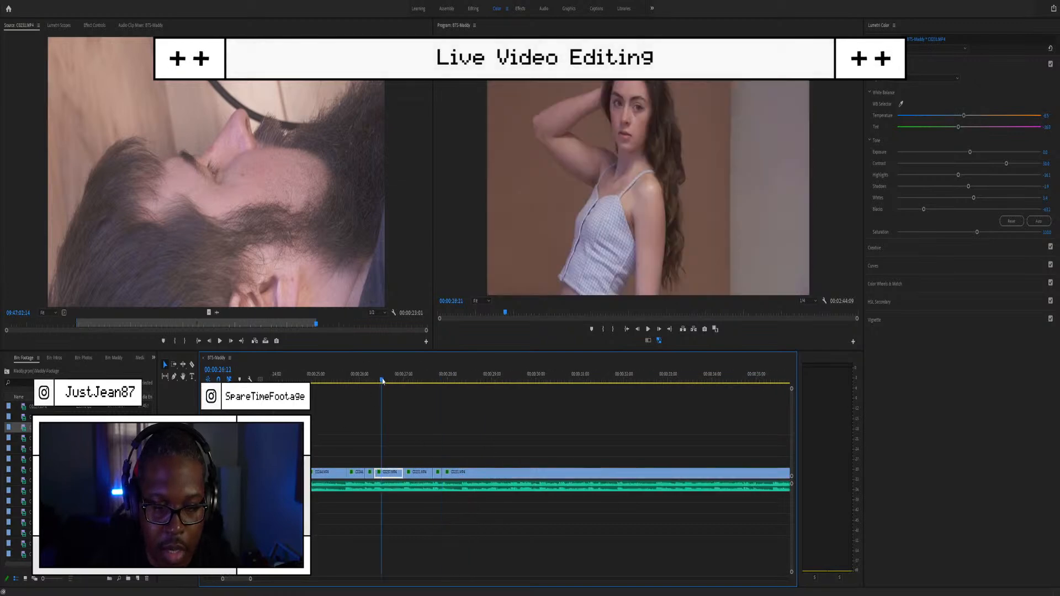
{"action": "key", "text": "space"}
{"action": "scroll", "coordinate": [499, 423], "scroll_direction": "down", "scroll_amount": 2}
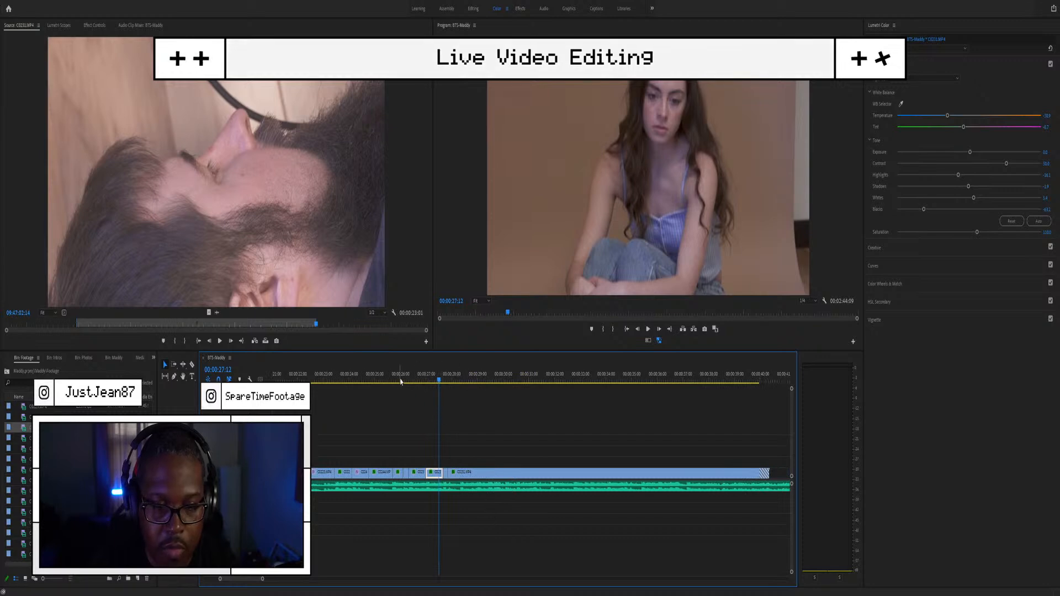
{"action": "left_click", "coordinate": [401, 381]}
{"action": "key", "text": "space"}
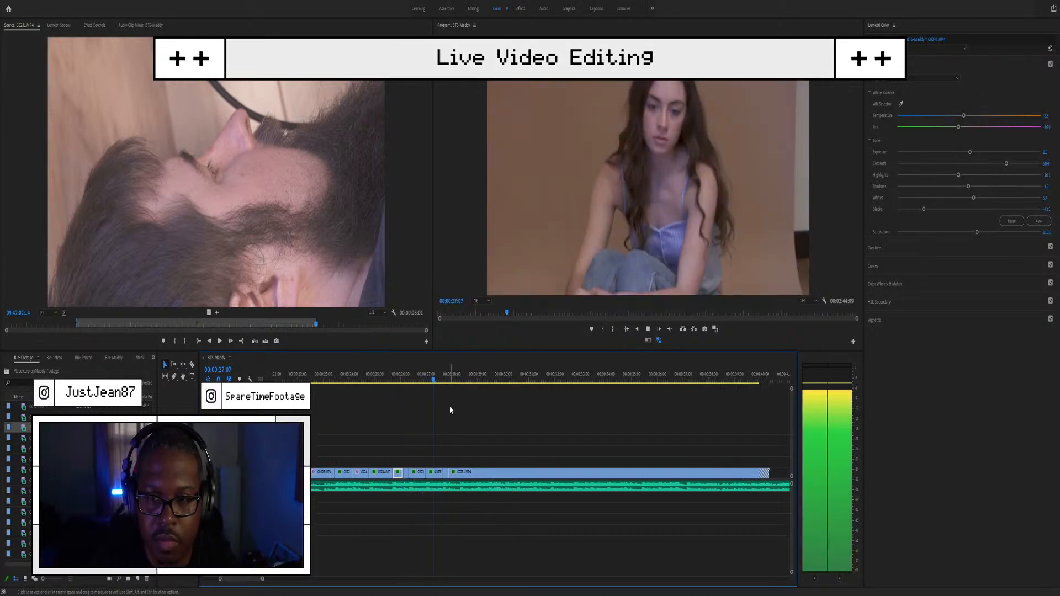
{"action": "key", "text": "space"}
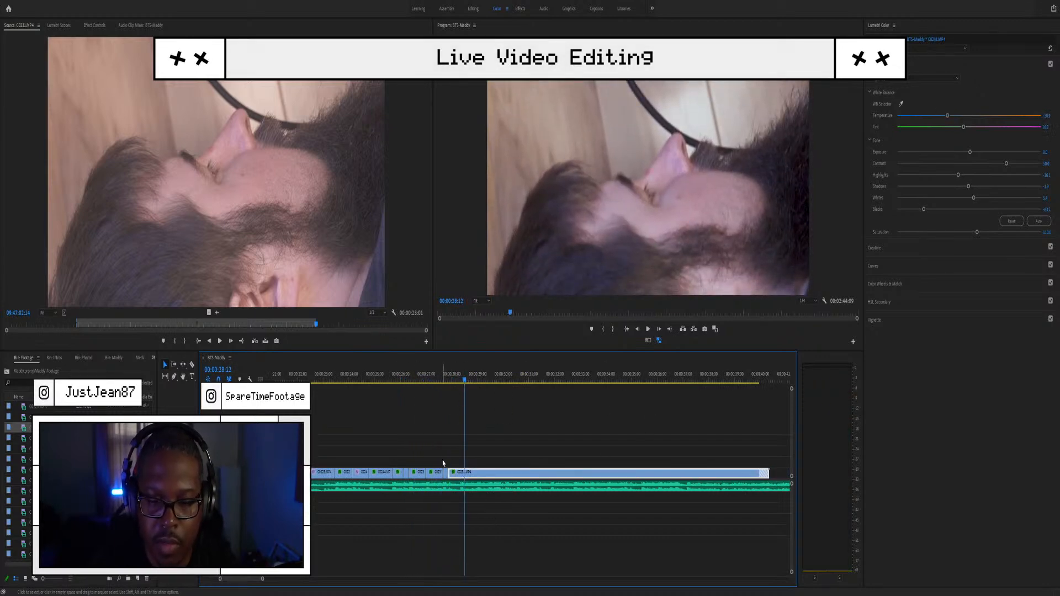
Step: Trim the end of the photographer close-up so that the last clip is about half a second long
{"action": "scroll", "coordinate": [445, 442], "scroll_direction": "up", "scroll_amount": 2}
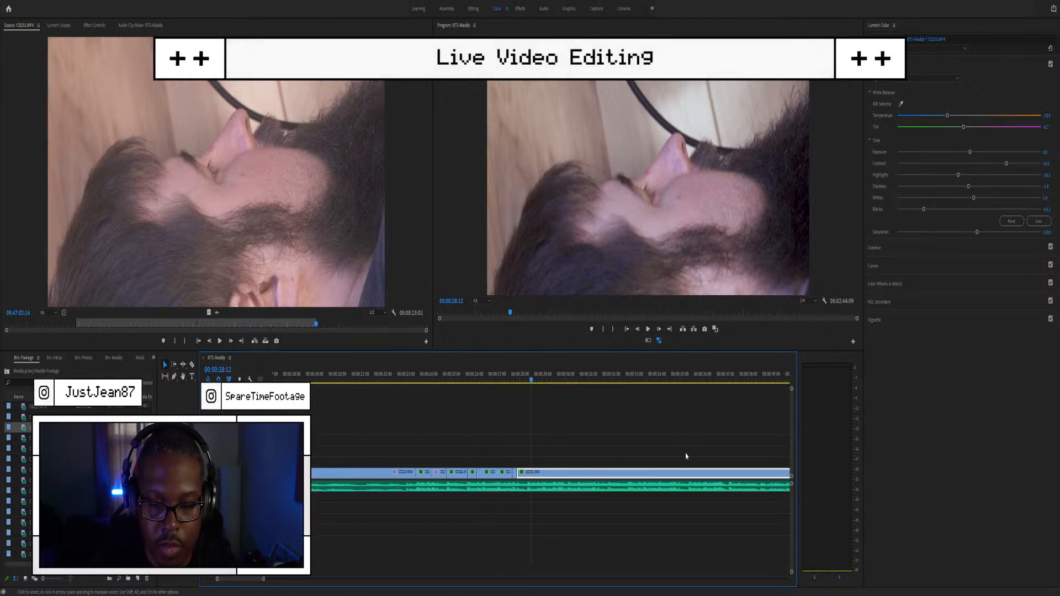
{"action": "scroll", "coordinate": [573, 478], "scroll_direction": "down", "scroll_amount": 4}
{"action": "scroll", "coordinate": [672, 468], "scroll_direction": "up", "scroll_amount": 2}
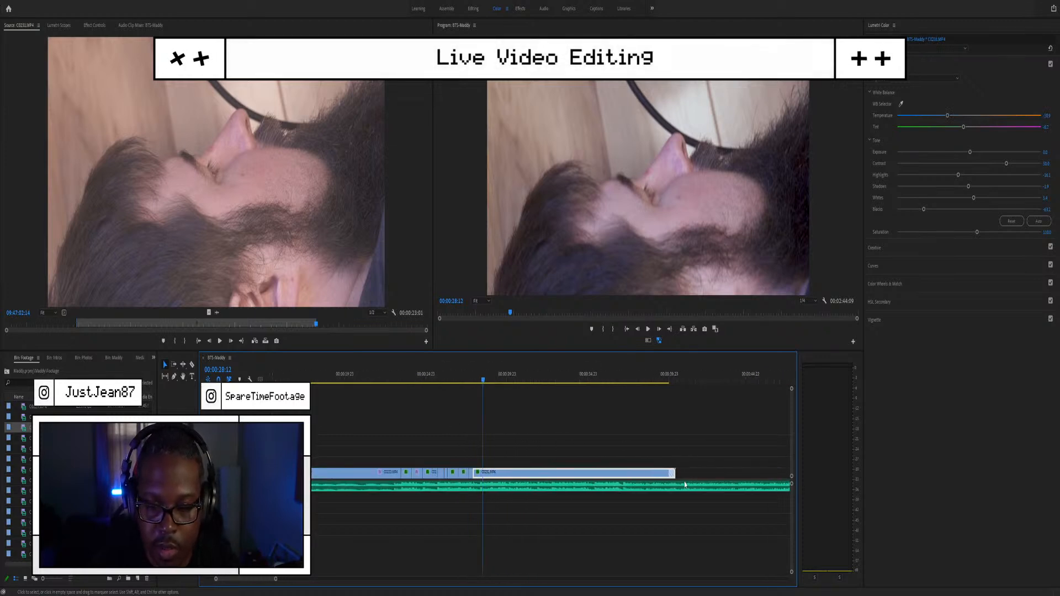
{"action": "left_click_drag", "start_coordinate": [670, 473], "coordinate": [468, 473]}
Step: Replay the sequence from about 00:00:23:00 through the trimmed last clip to check the cuts against the music
{"action": "scroll", "coordinate": [482, 468], "scroll_direction": "up", "scroll_amount": 2}
{"action": "scroll", "coordinate": [485, 463], "scroll_direction": "up", "scroll_amount": 3}
{"action": "scroll", "coordinate": [471, 480], "scroll_direction": "down", "scroll_amount": 2}
{"action": "left_click", "coordinate": [355, 376]}
{"action": "key", "text": "space"}
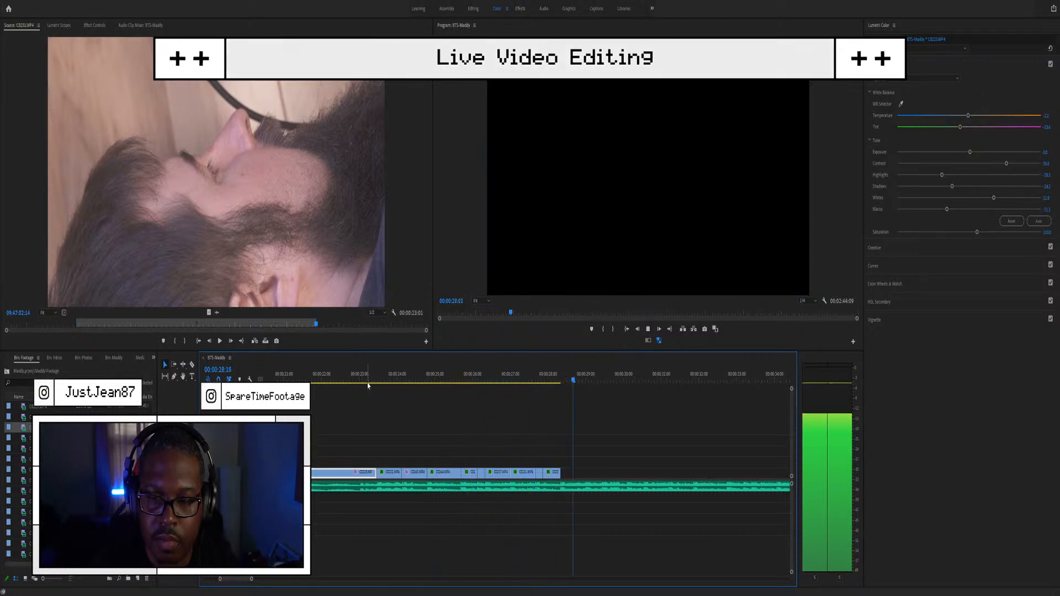
{"action": "key", "text": "space"}
{"action": "left_click", "coordinate": [356, 384]}
{"action": "key", "text": "space"}
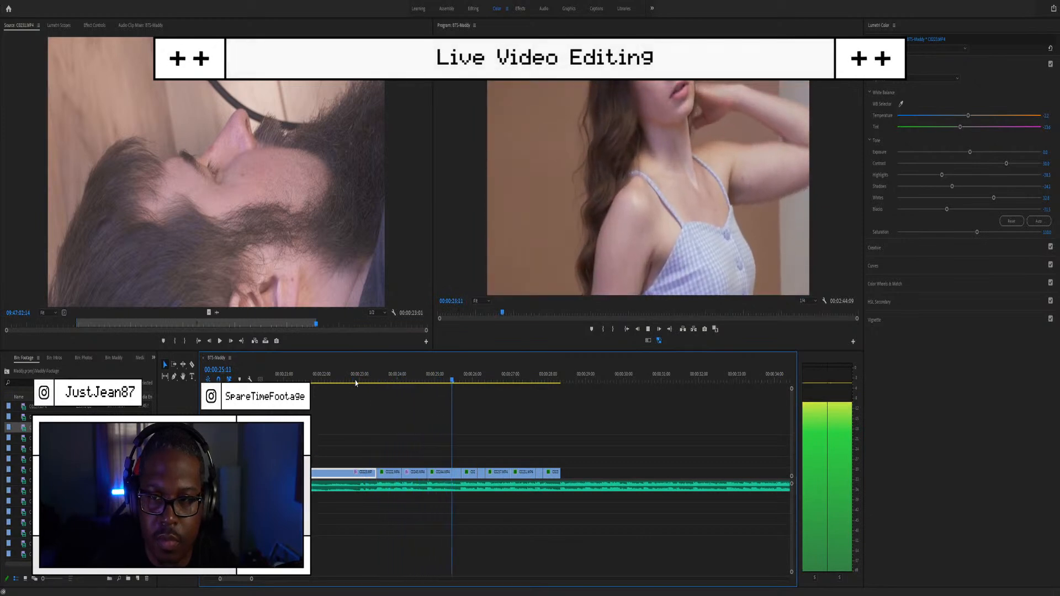
Step: Compare the frames around the cut near 00:00:25:18 and place the playhead inside the short raised-arm clip that follows it
{"action": "scroll", "coordinate": [419, 421], "scroll_direction": "up", "scroll_amount": 2}
{"action": "left_click_drag", "start_coordinate": [474, 379], "coordinate": [508, 367]}
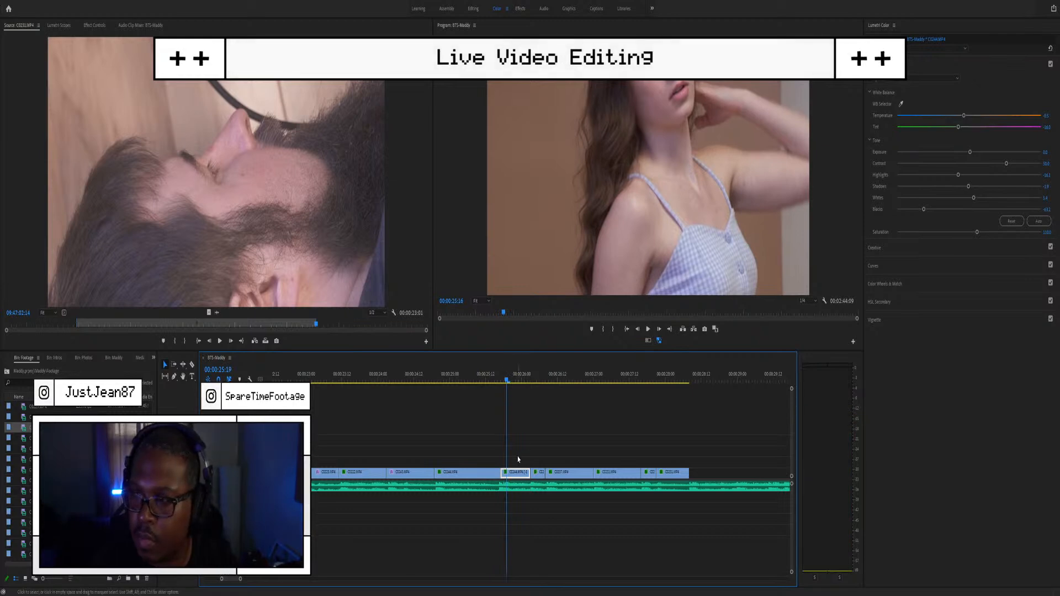
{"action": "left_click", "coordinate": [480, 380]}
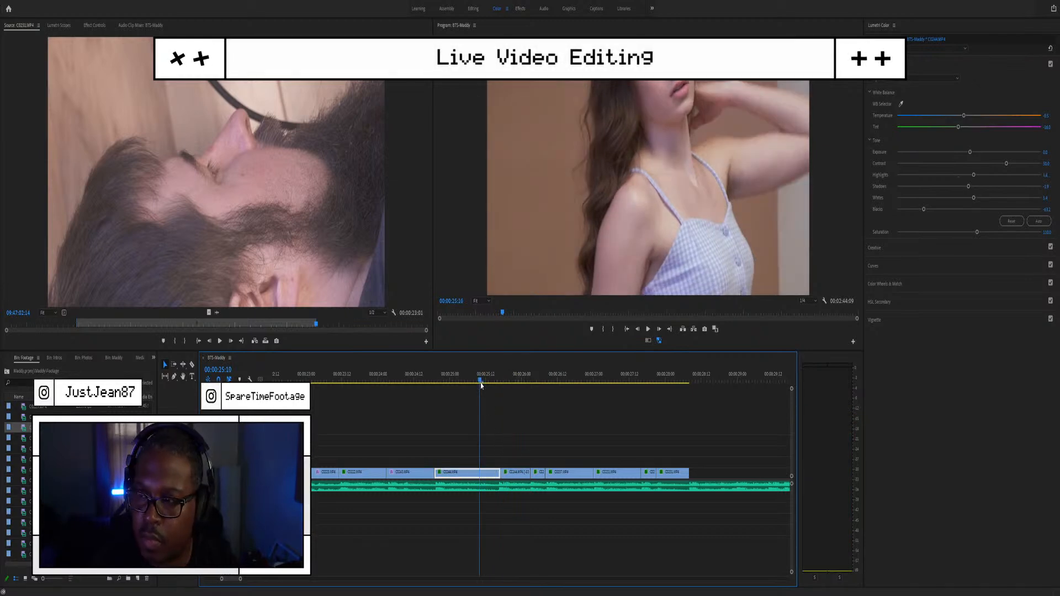
{"action": "left_click", "coordinate": [513, 385]}
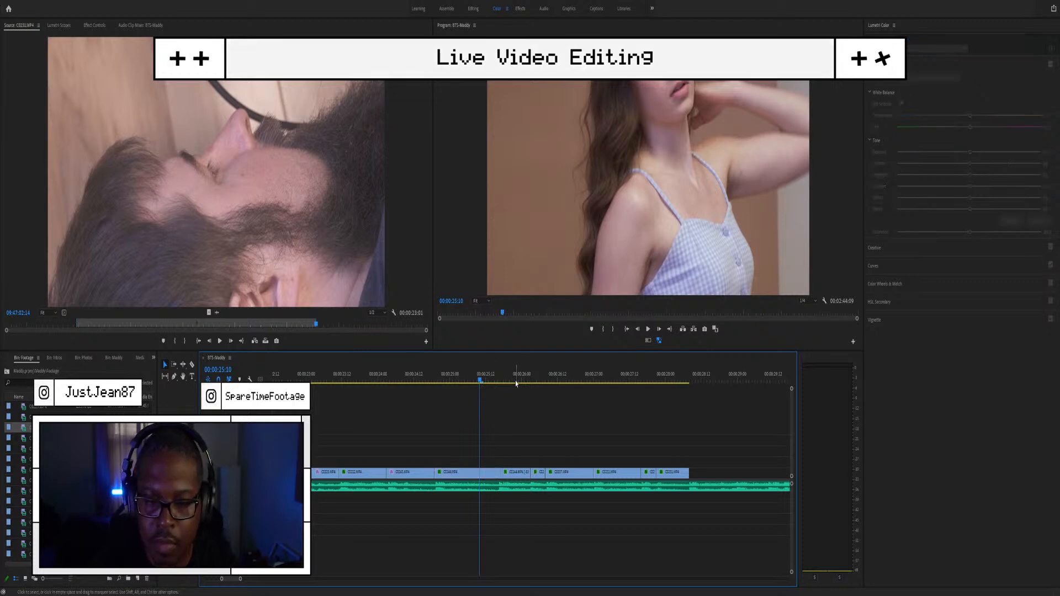
{"action": "left_click", "coordinate": [516, 385]}
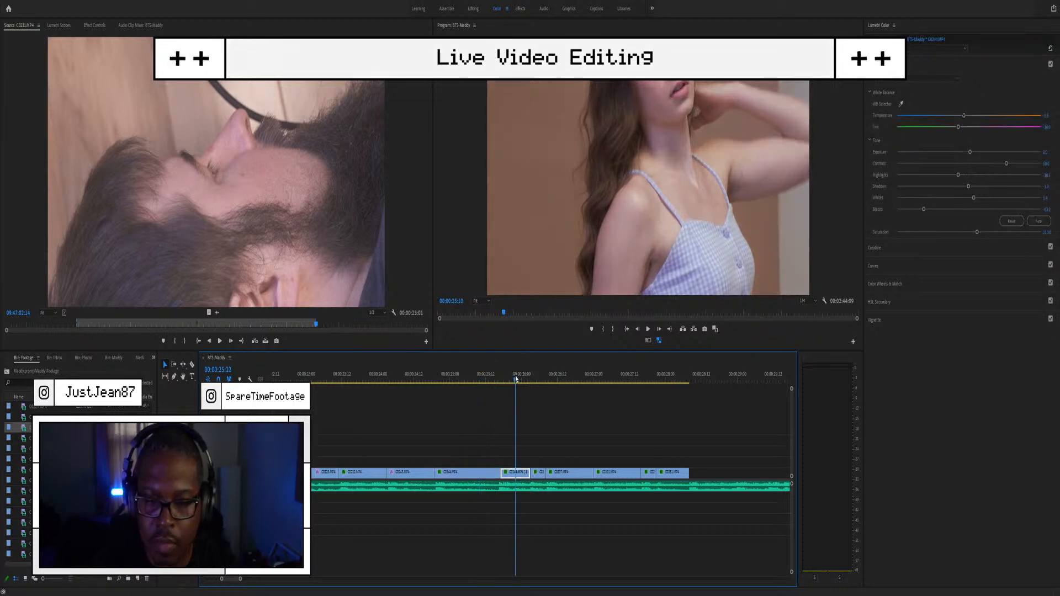
Step: Set Highlights to 5 on the clip at 00:00:25:22, and play back the cut into the clips that follow
{"action": "left_click", "coordinate": [1046, 177]}
{"action": "type", "text": "5"}
{"action": "key", "text": "Return"}
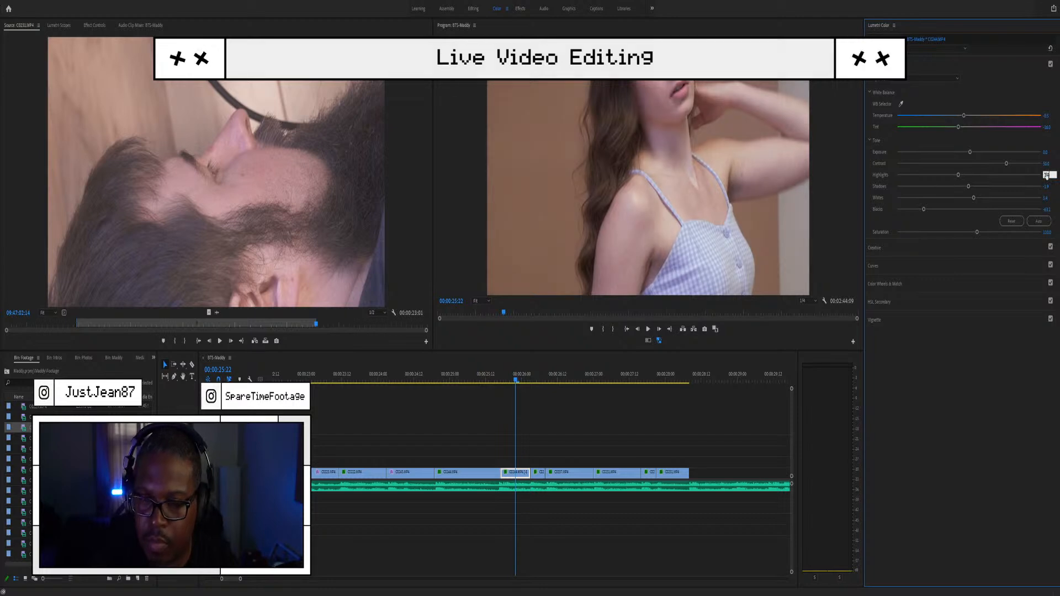
{"action": "key", "text": "space"}
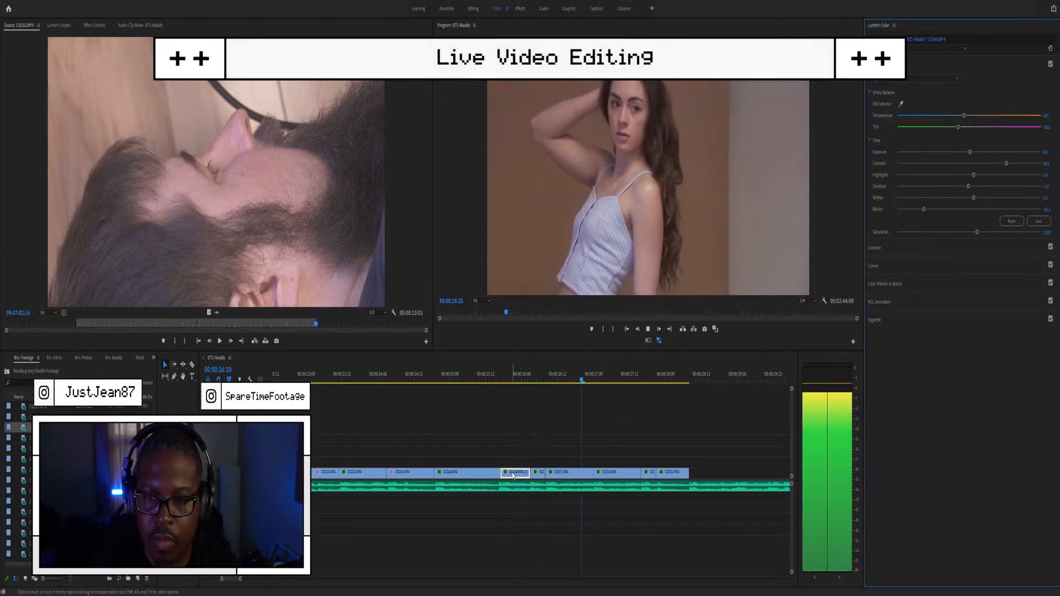
{"action": "key", "text": "space"}
{"action": "left_click_drag", "start_coordinate": [516, 374], "coordinate": [537, 373]}
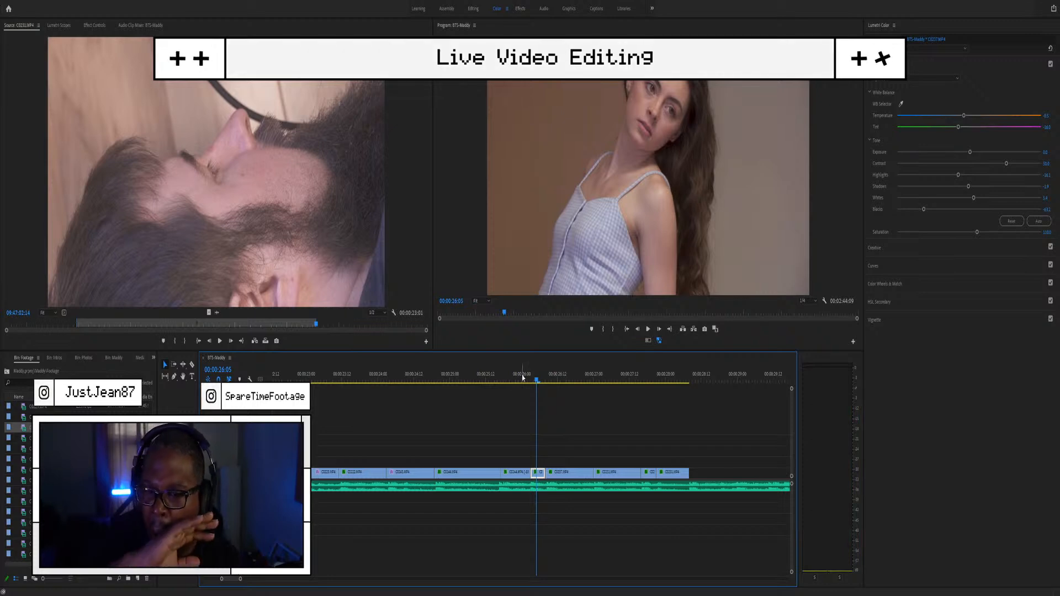
{"action": "key", "text": "space"}
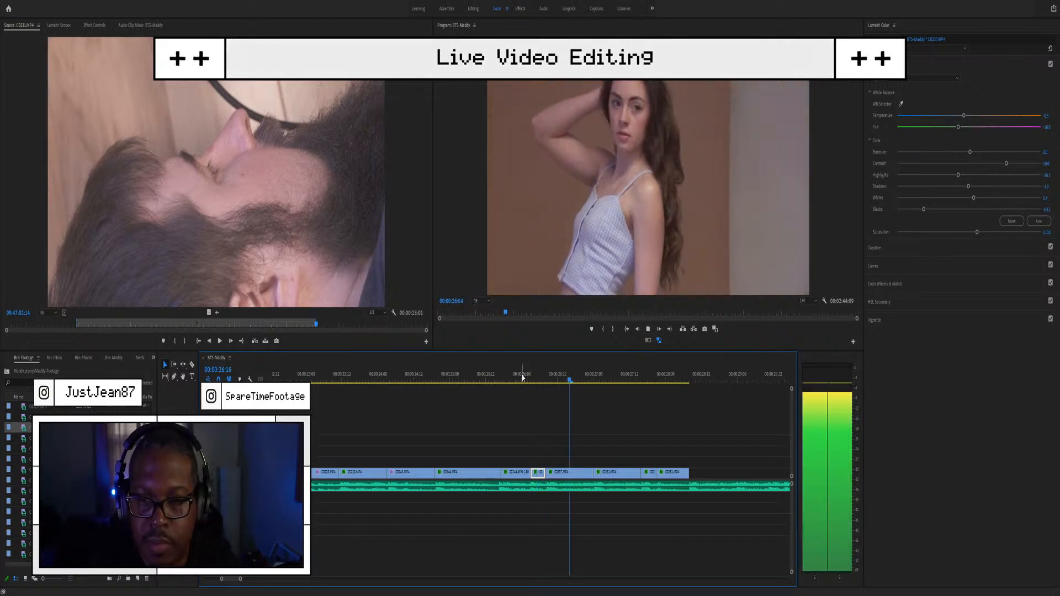
{"action": "key", "text": "space"}
Step: Set Highlights to 5.4 on the standing-model clip at 00:00:26:15 and play the section back
{"action": "left_click", "coordinate": [566, 377]}
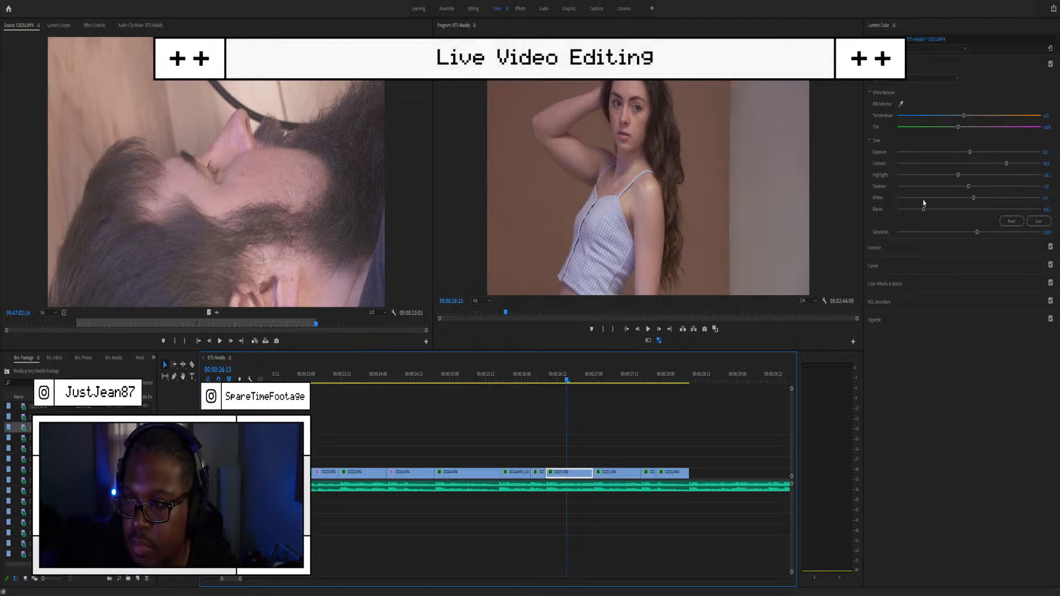
{"action": "left_click", "coordinate": [1046, 176]}
{"action": "type", "text": "5"}
{"action": "key", "text": "Return"}
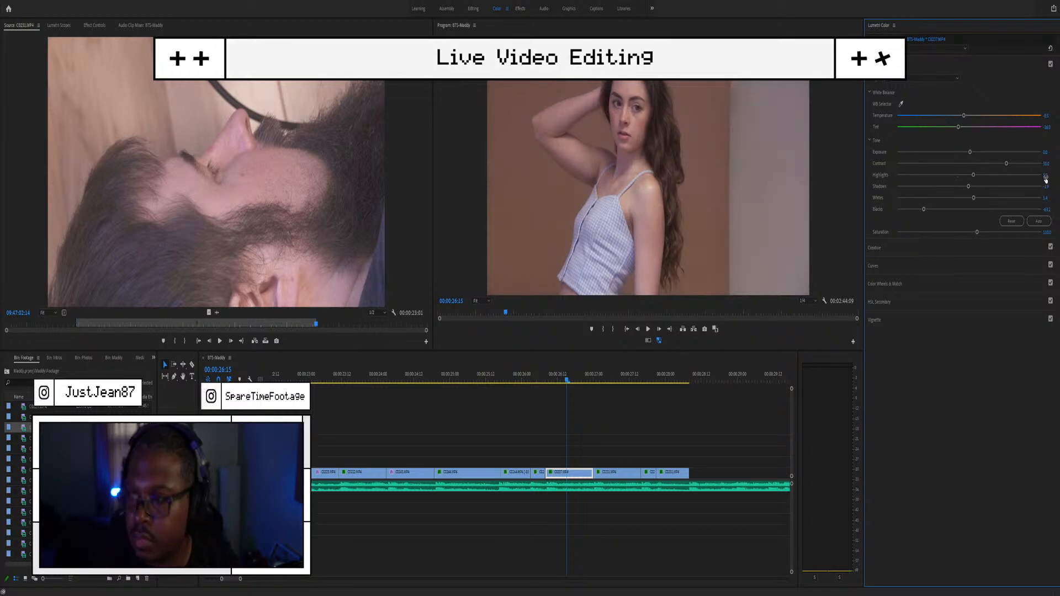
{"action": "type", "text": "5.4"}
{"action": "key", "text": "Return"}
{"action": "key", "text": "space"}
{"action": "key", "text": "space"}
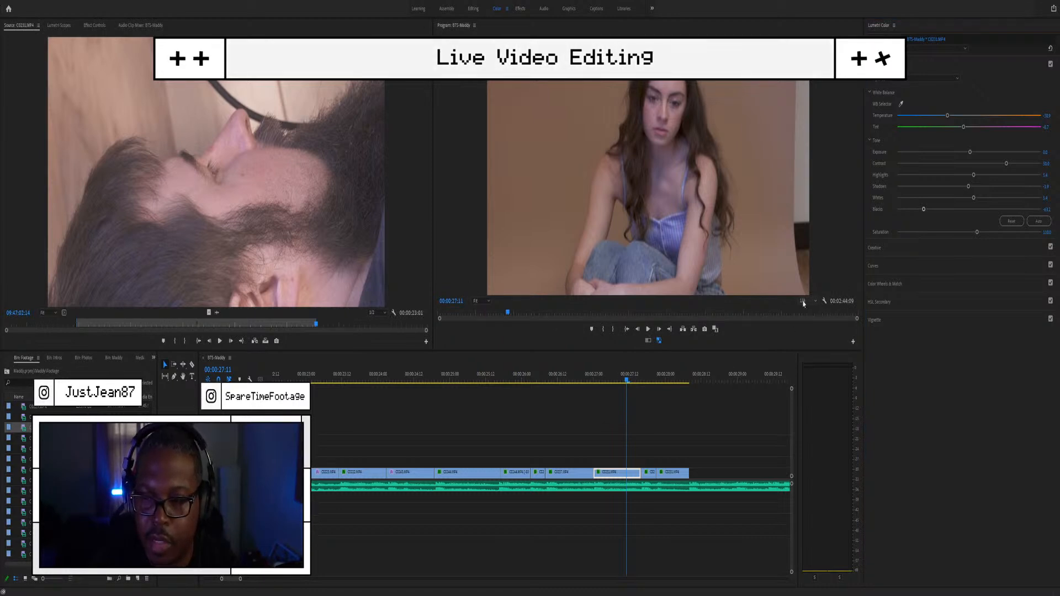
Step: Play back the last few clips of the sequence repeatedly to check their color and cuts against the music
{"action": "left_click", "coordinate": [742, 343]}
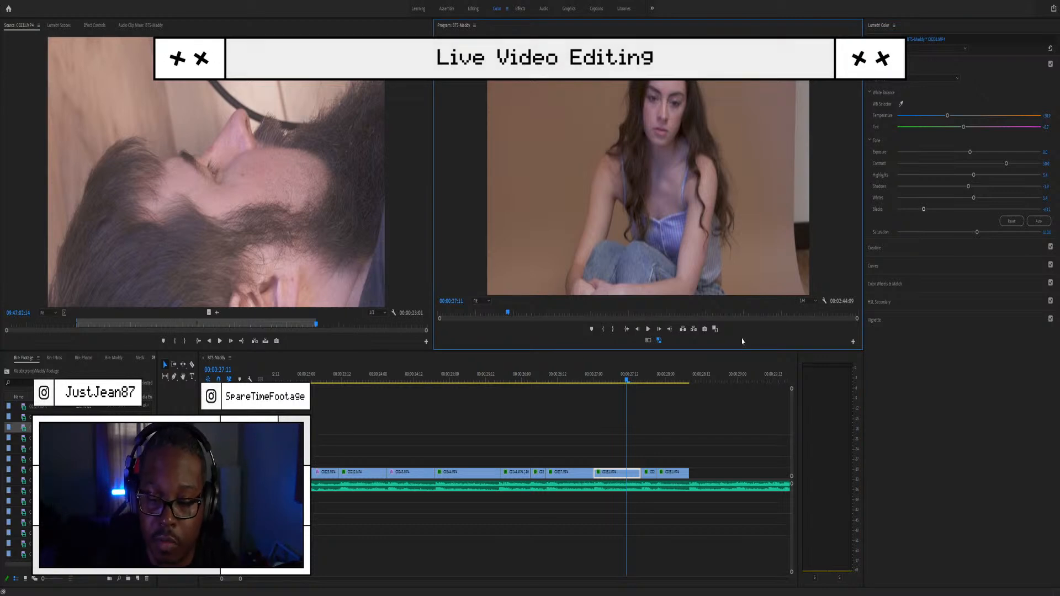
{"action": "scroll", "coordinate": [599, 367], "scroll_direction": "right", "scroll_amount": 3}
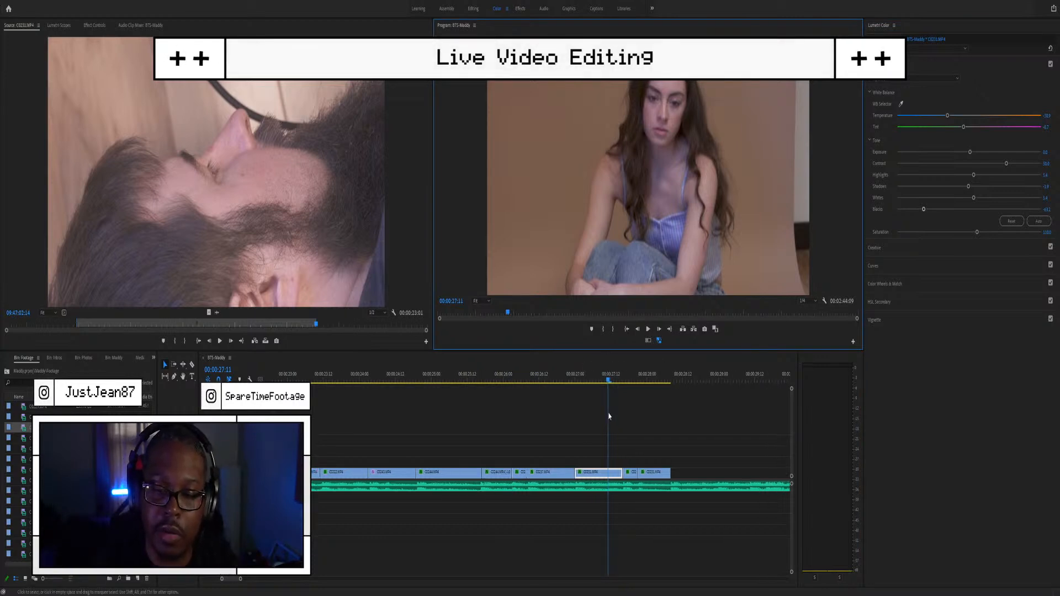
{"action": "left_click", "coordinate": [489, 381]}
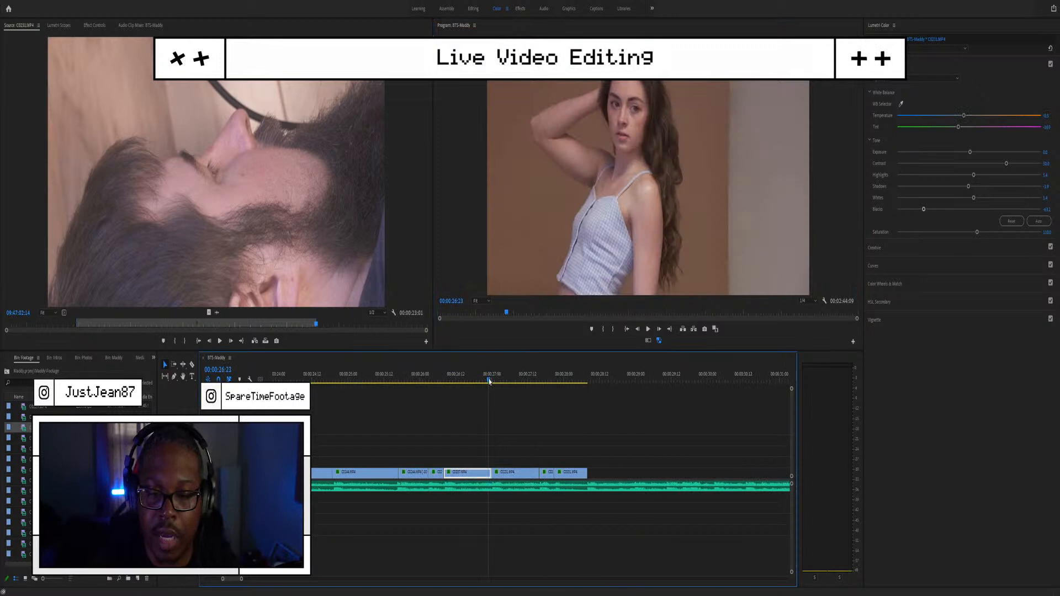
{"action": "key", "text": "space"}
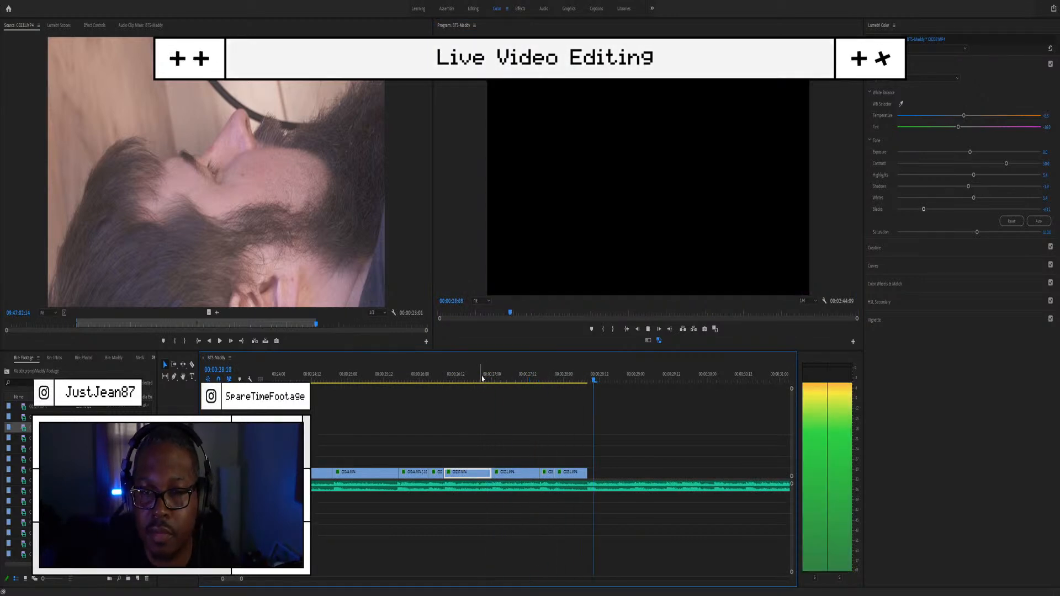
{"action": "key", "text": "space"}
{"action": "left_click", "coordinate": [541, 394]}
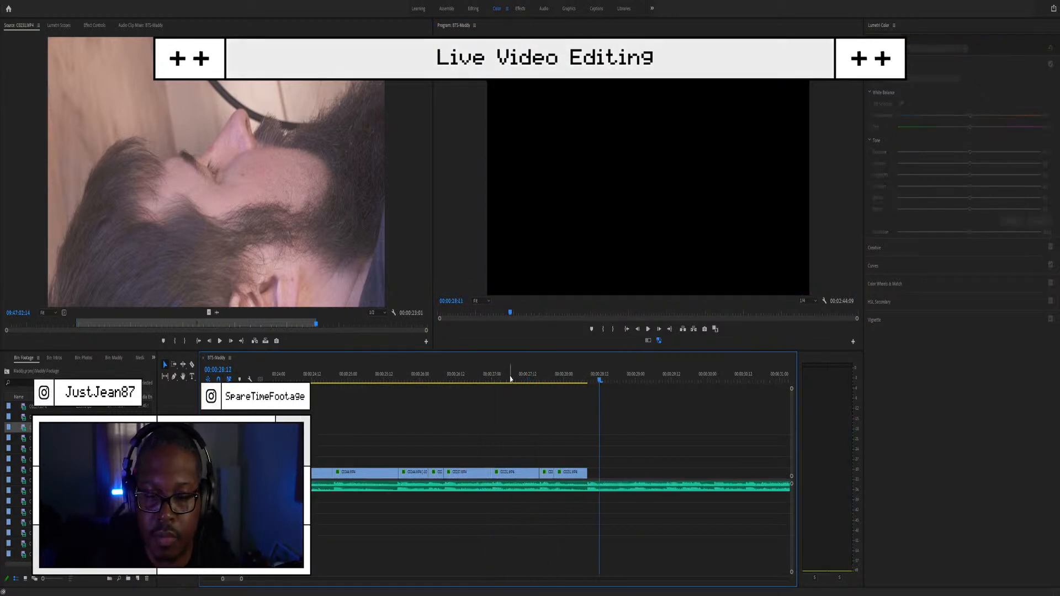
{"action": "left_click", "coordinate": [507, 380]}
{"action": "key", "text": "space"}
{"action": "key", "text": "space"}
{"action": "scroll", "coordinate": [572, 407], "scroll_direction": "up", "scroll_amount": 4}
{"action": "left_click", "coordinate": [482, 381]}
{"action": "key", "text": "space"}
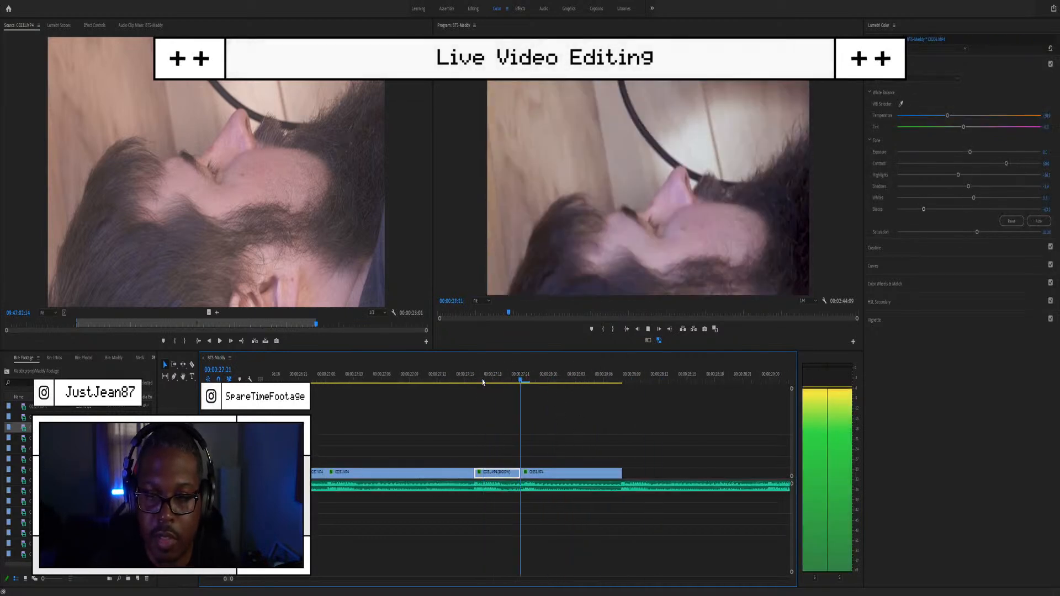
{"action": "scroll", "coordinate": [565, 415], "scroll_direction": "down", "scroll_amount": 3}
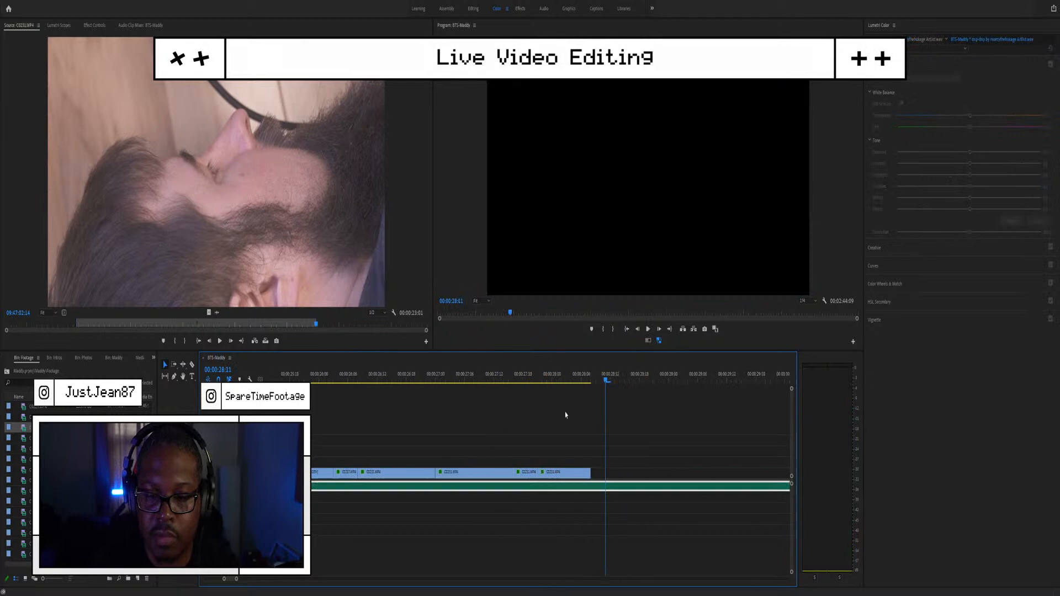
Step: Open successive footage clips from the bin in the source view and scrub through them to look for the next shot
{"action": "scroll", "coordinate": [558, 415], "scroll_direction": "down", "scroll_amount": 3}
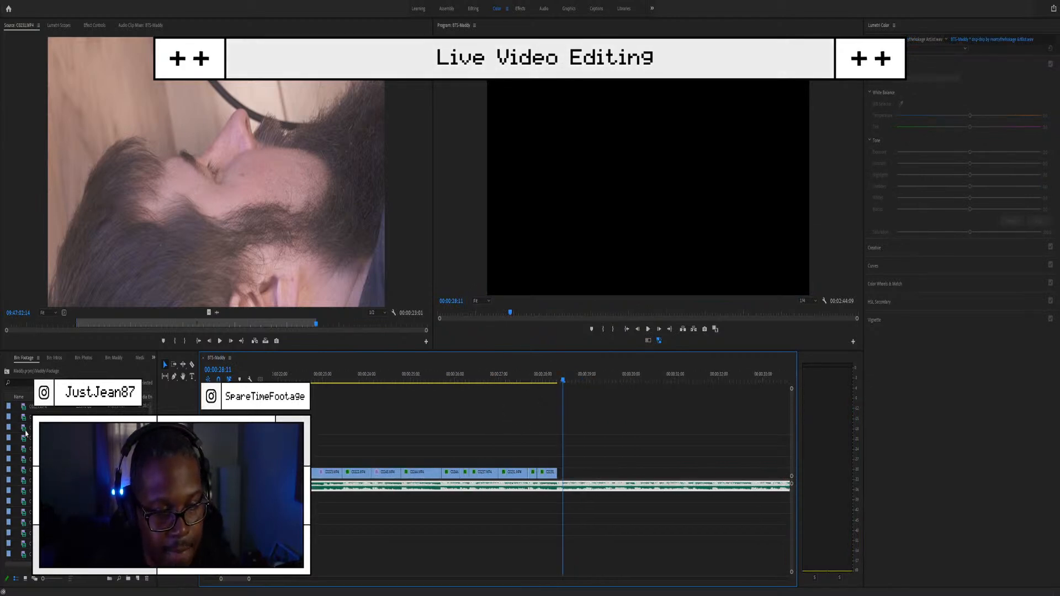
{"action": "double_click", "coordinate": [25, 430]}
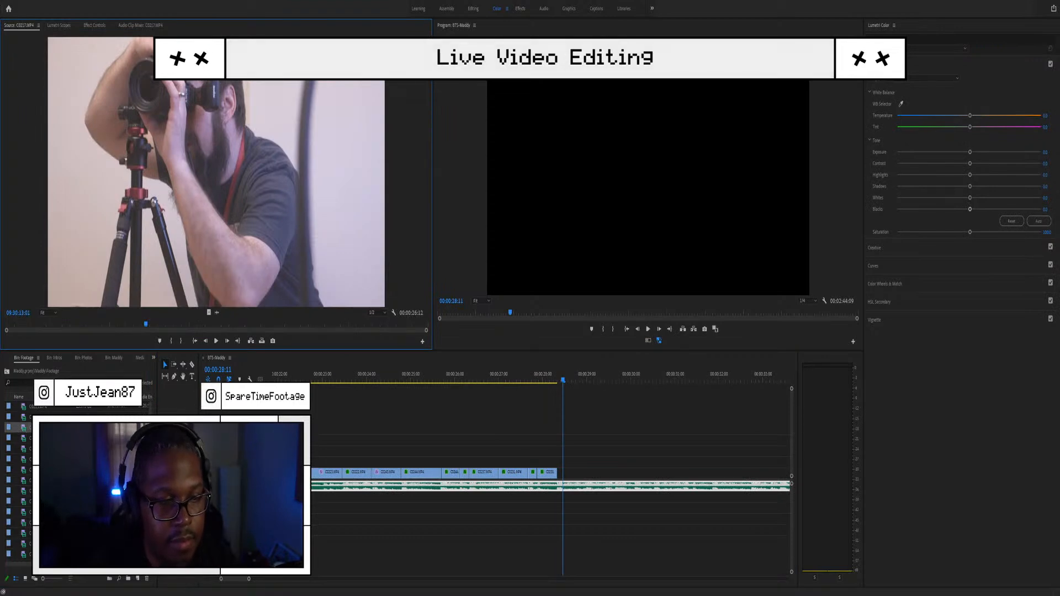
{"action": "double_click", "coordinate": [23, 449]}
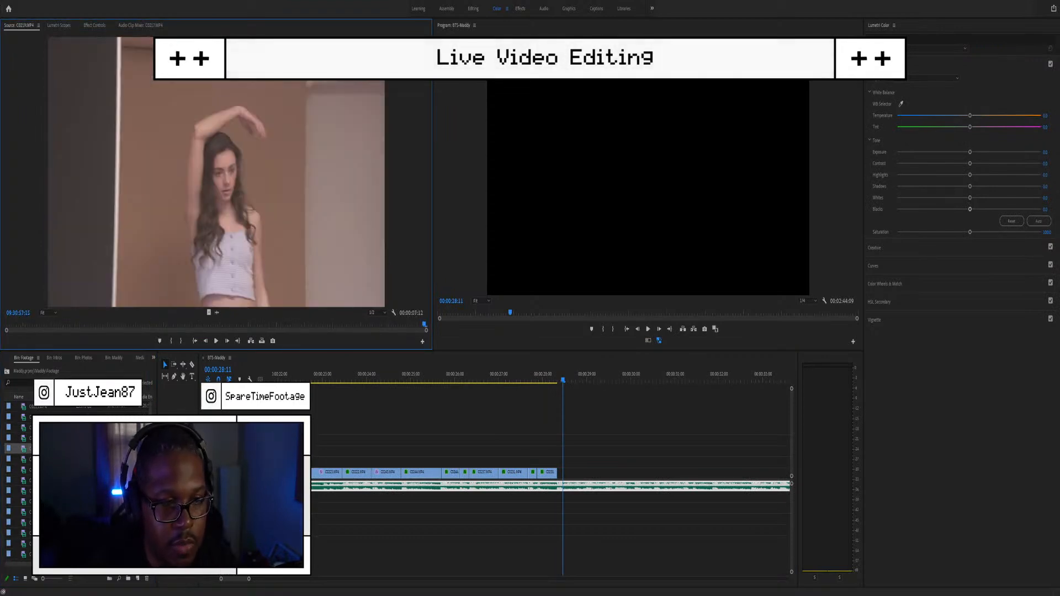
{"action": "left_click_drag", "start_coordinate": [26, 324], "coordinate": [86, 325]}
{"action": "scroll", "coordinate": [77, 480], "scroll_direction": "down", "scroll_amount": 2}
{"action": "double_click", "coordinate": [23, 427]}
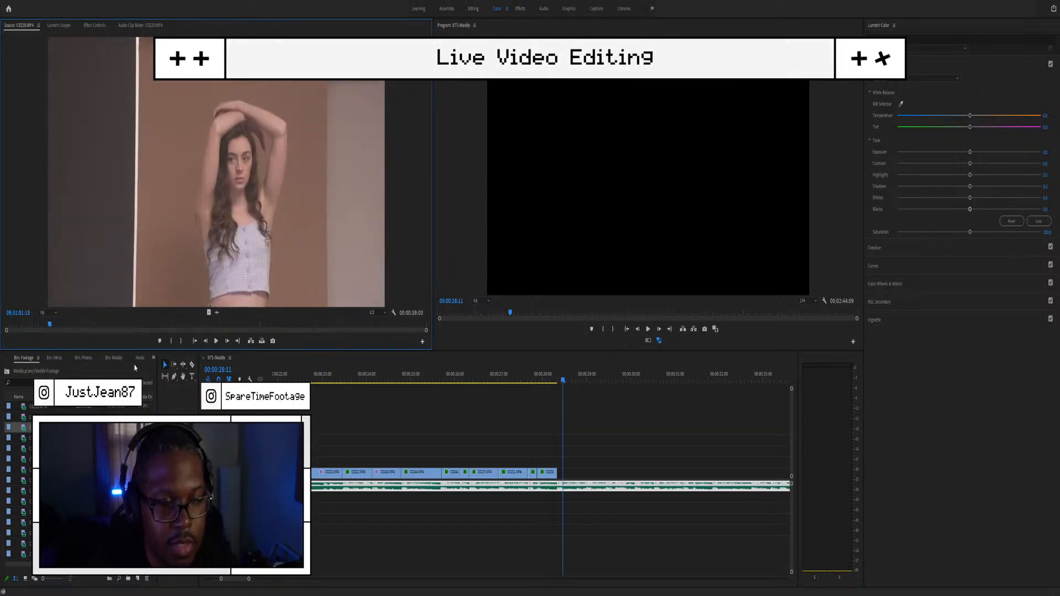
{"action": "double_click", "coordinate": [22, 439]}
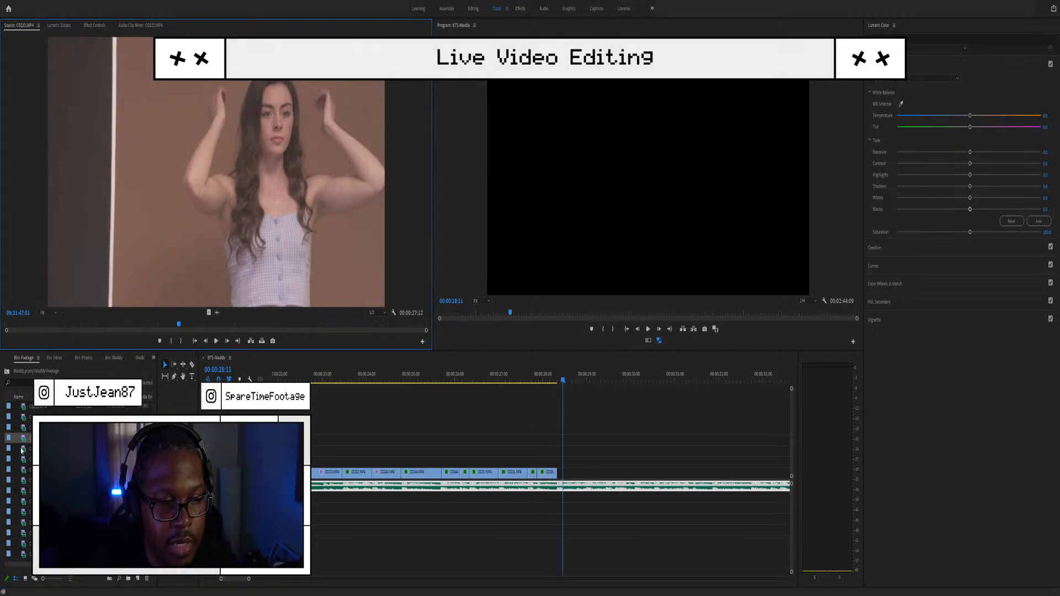
{"action": "double_click", "coordinate": [22, 449]}
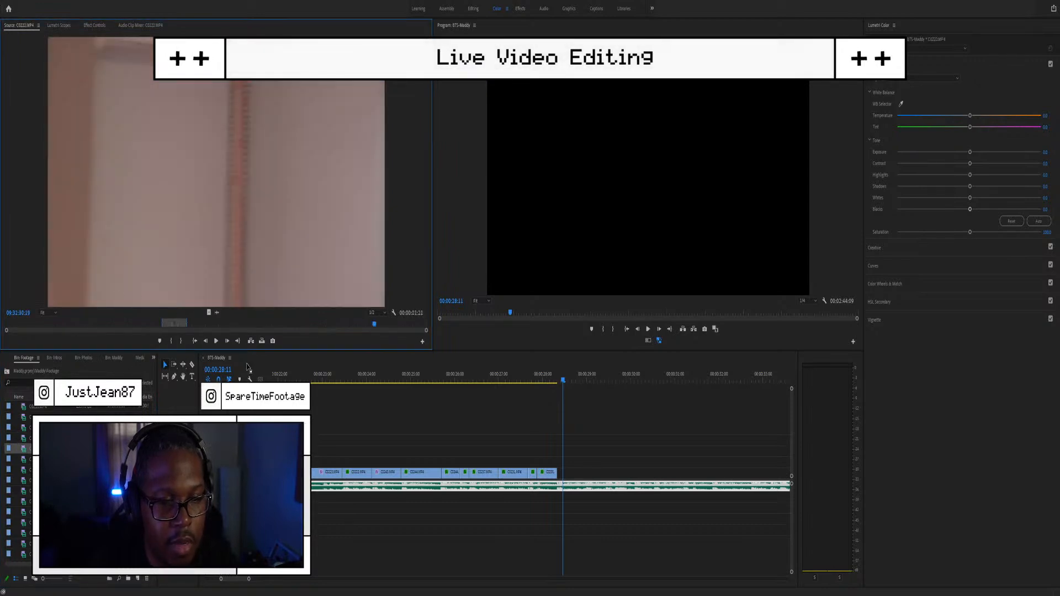
{"action": "double_click", "coordinate": [23, 460]}
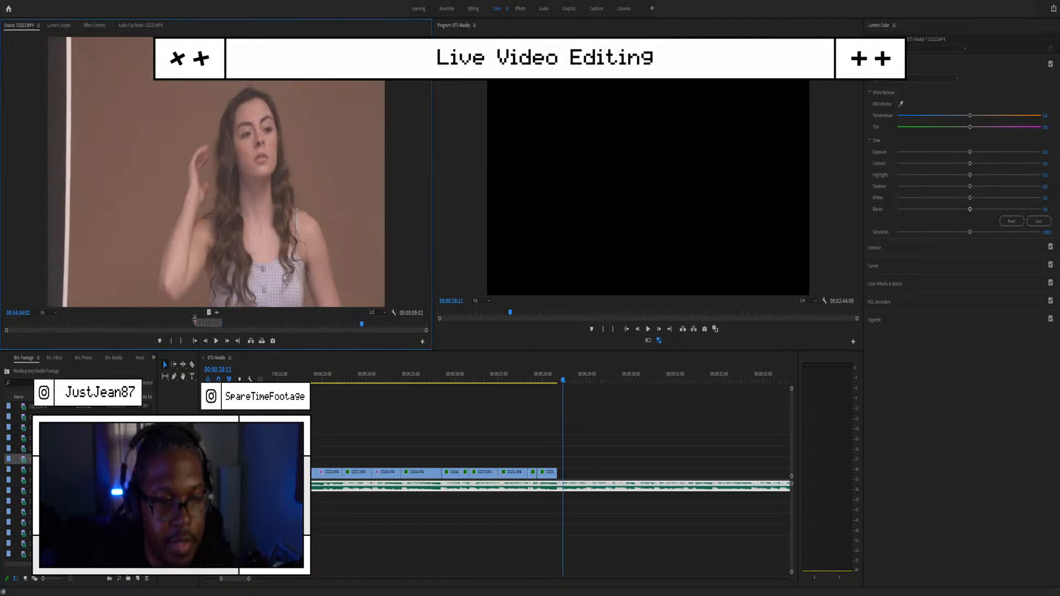
{"action": "left_click_drag", "start_coordinate": [236, 324], "coordinate": [330, 303]}
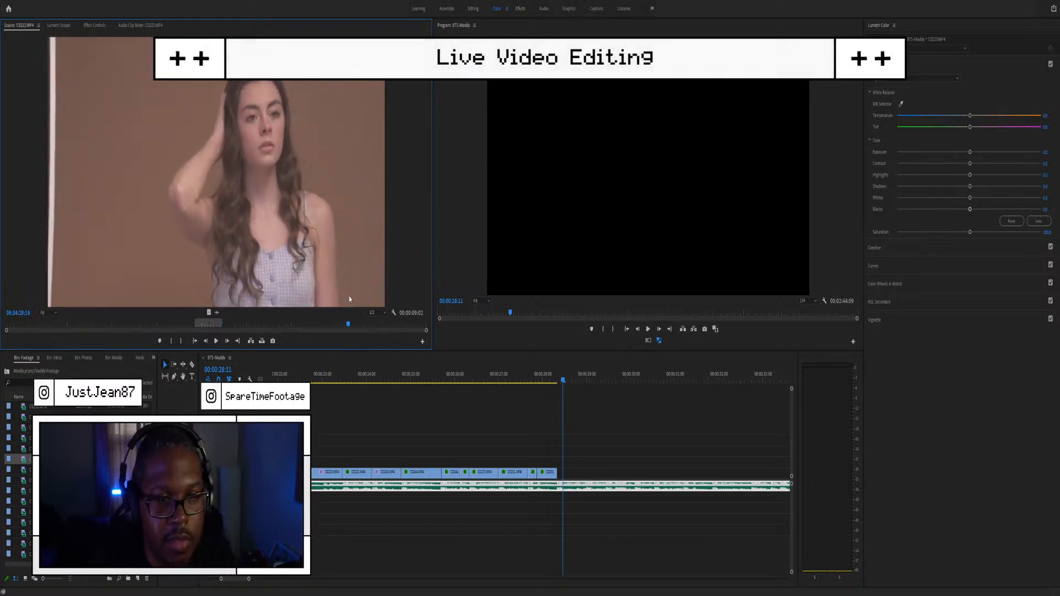
Step: Mark in and out points around a short range near the start of the camera close-up, ending at about 09:32:57
{"action": "mouse_move", "coordinate": [65, 324]}
{"action": "left_mouse_down"}
{"action": "mouse_move", "coordinate": [99, 317]}
{"action": "mouse_move", "coordinate": [61, 310]}
{"action": "mouse_move", "coordinate": [72, 311]}
{"action": "left_mouse_up"}
{"action": "key", "text": "i"}
{"action": "key", "text": "o"}
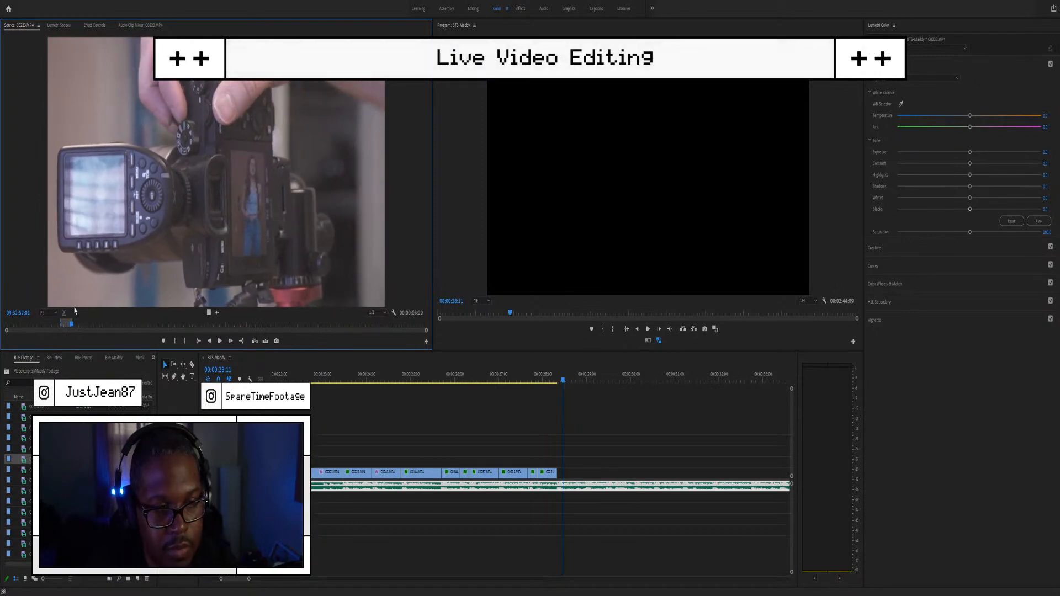
Step: Add only the video of the marked camera close-up to the end of the sequence
{"action": "scroll", "coordinate": [423, 526], "scroll_direction": "right", "scroll_amount": 2}
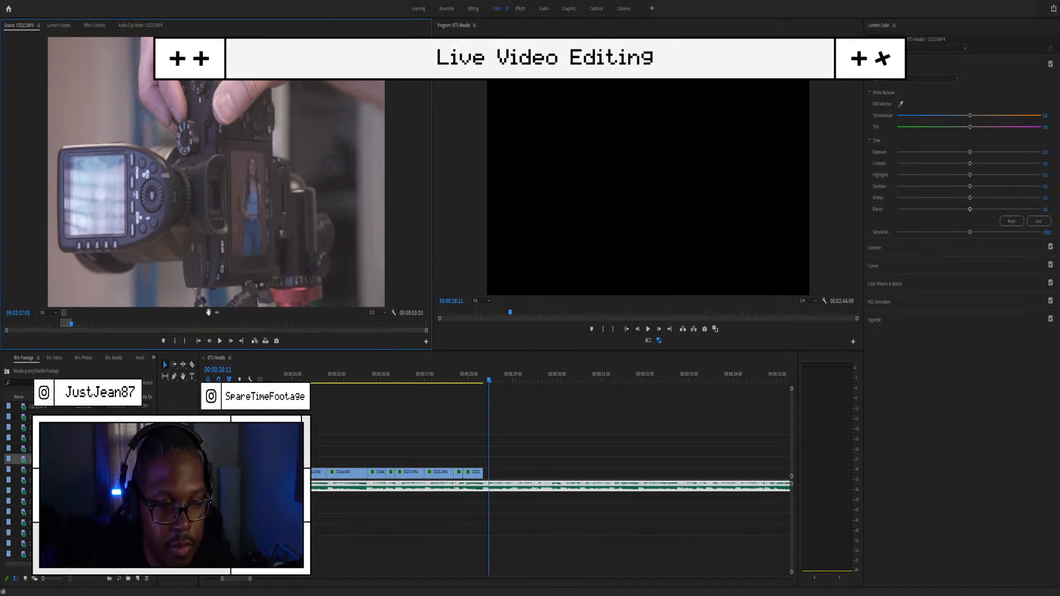
{"action": "left_click_drag", "start_coordinate": [217, 313], "coordinate": [497, 473]}
{"action": "scroll", "coordinate": [528, 476], "scroll_direction": "up", "scroll_amount": 3}
{"action": "scroll", "coordinate": [528, 476], "scroll_direction": "down", "scroll_amount": 2}
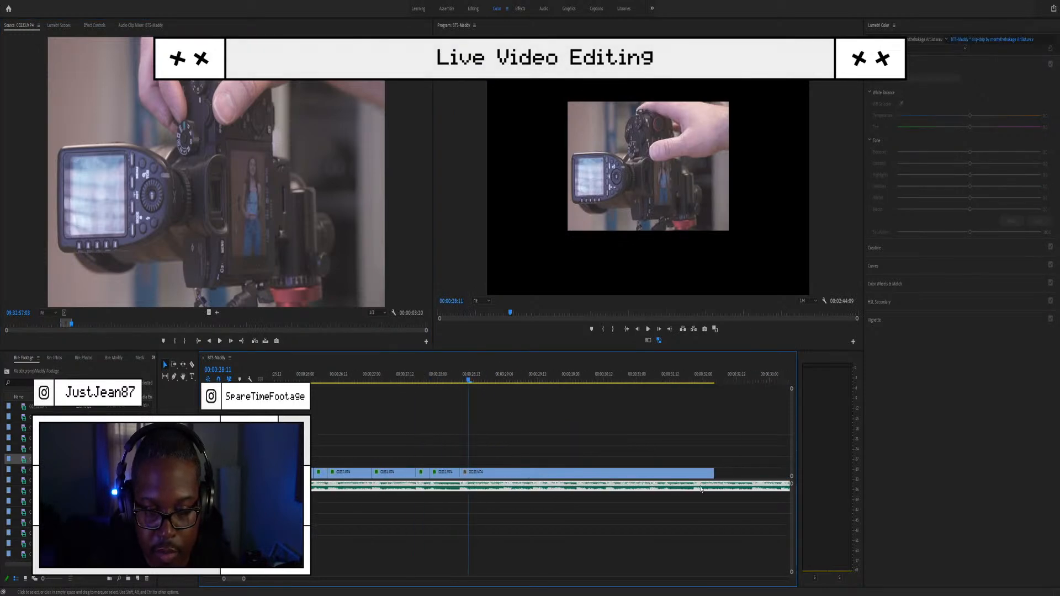
Step: Trim the camera close-up to end at about 00:00:29:10 and play back the sequence leading into it
{"action": "left_click_drag", "start_coordinate": [710, 469], "coordinate": [544, 446]}
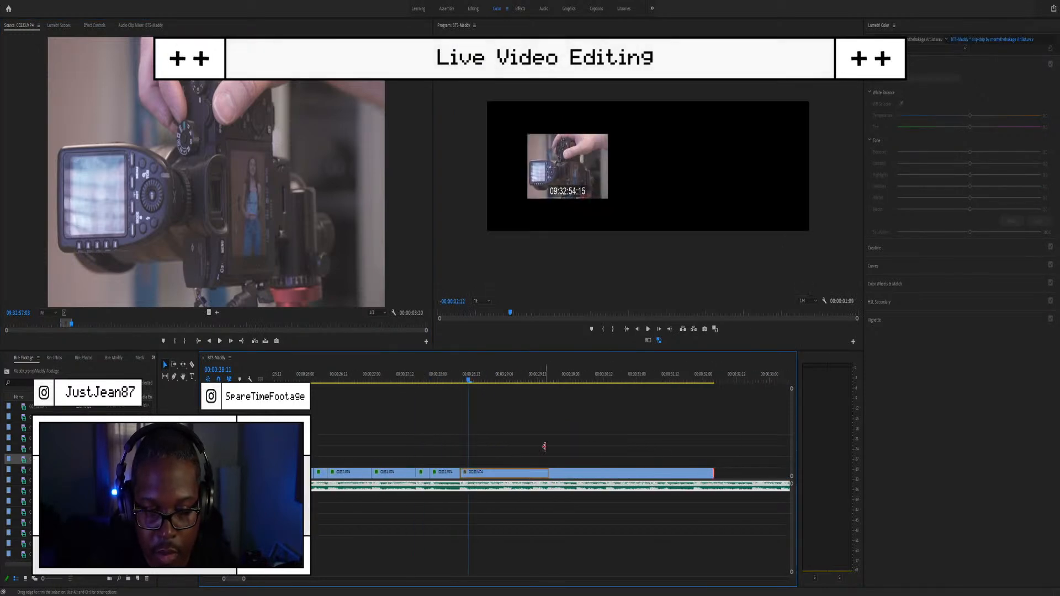
{"action": "left_click_drag", "start_coordinate": [526, 453], "coordinate": [531, 458]}
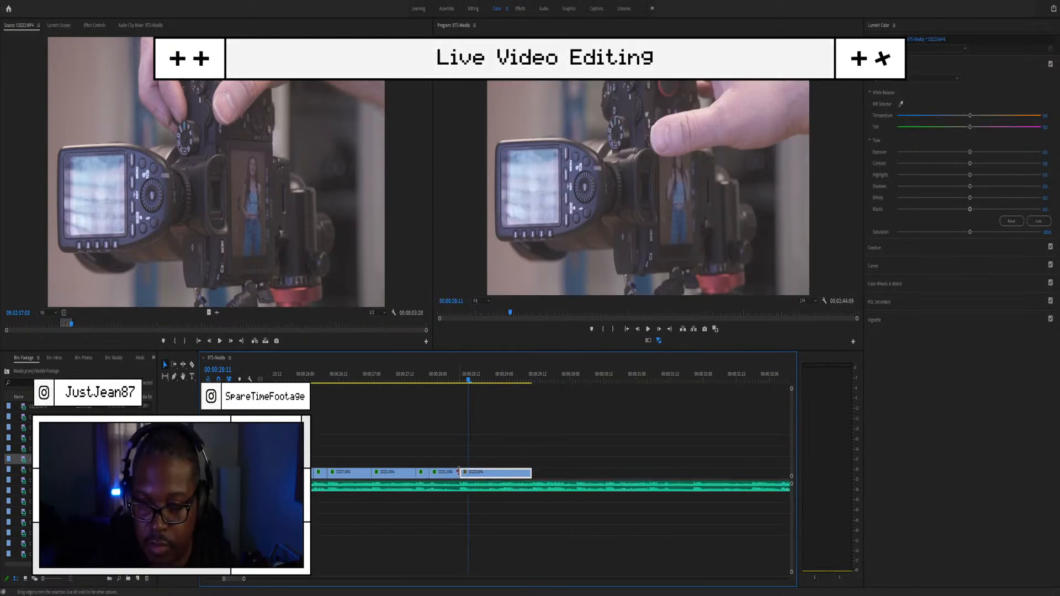
{"action": "left_click", "coordinate": [335, 375]}
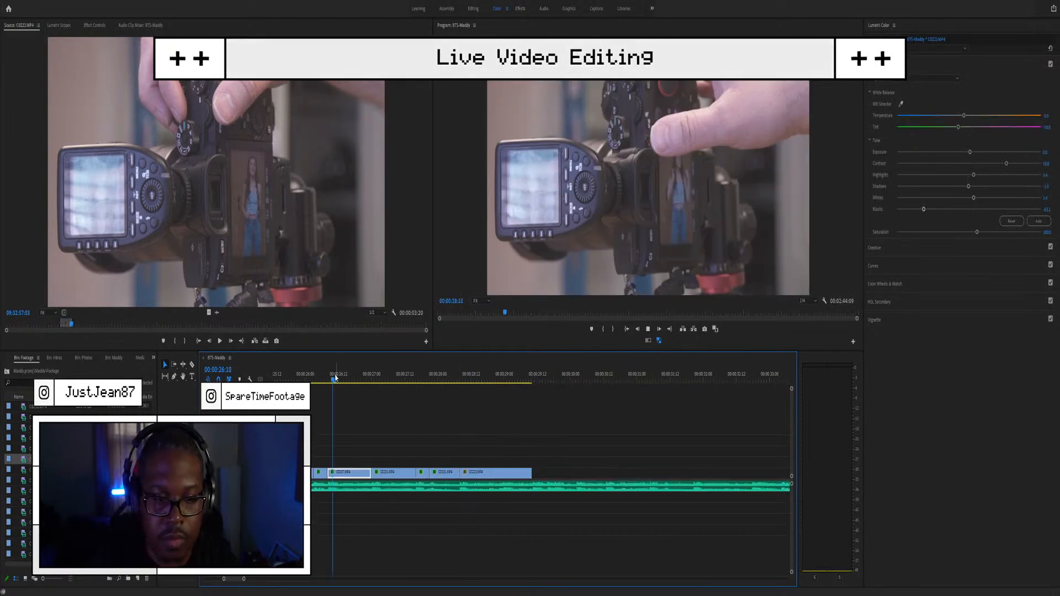
{"action": "key", "text": "space"}
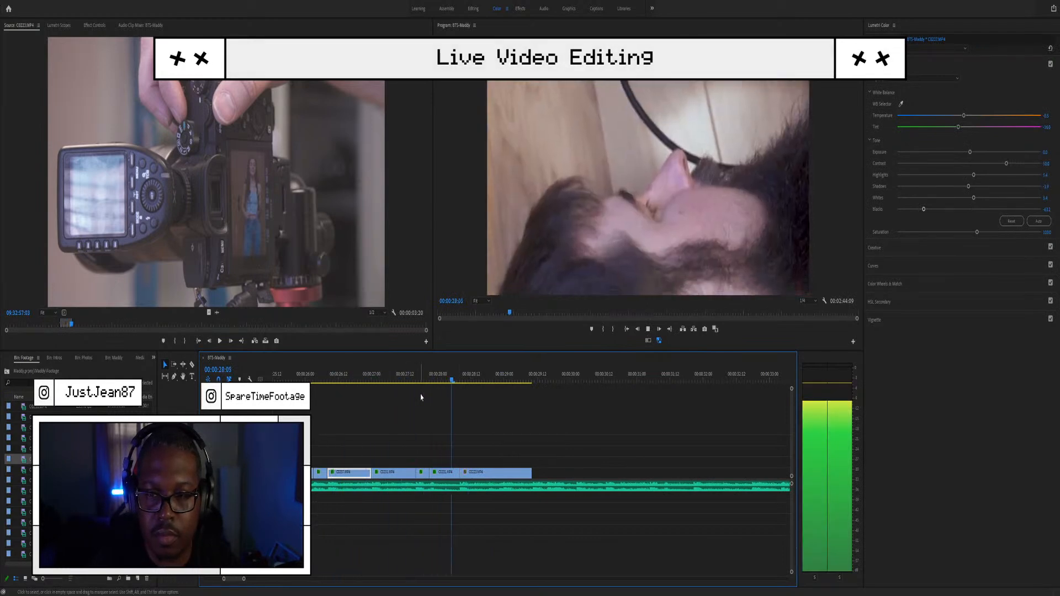
{"action": "key", "text": "space"}
Step: Play back the camera close-up and shorten its end to the beat at about 00:00:29:00
{"action": "scroll", "coordinate": [541, 464], "scroll_direction": "up", "scroll_amount": 3}
{"action": "scroll", "coordinate": [439, 431], "scroll_direction": "up", "scroll_amount": 1}
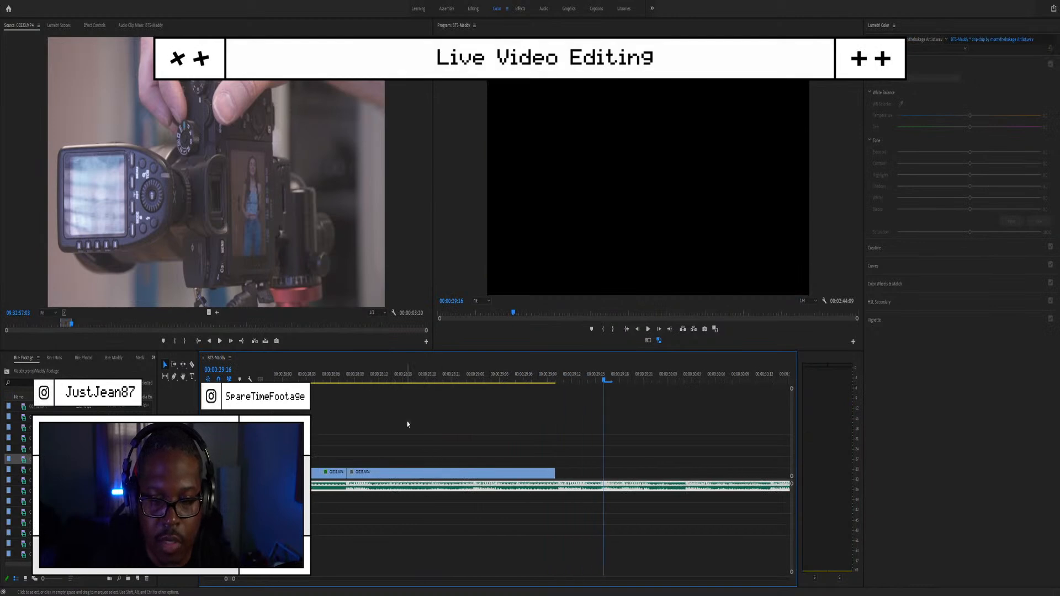
{"action": "left_click", "coordinate": [410, 375]}
{"action": "key", "text": "space"}
{"action": "key", "text": "space"}
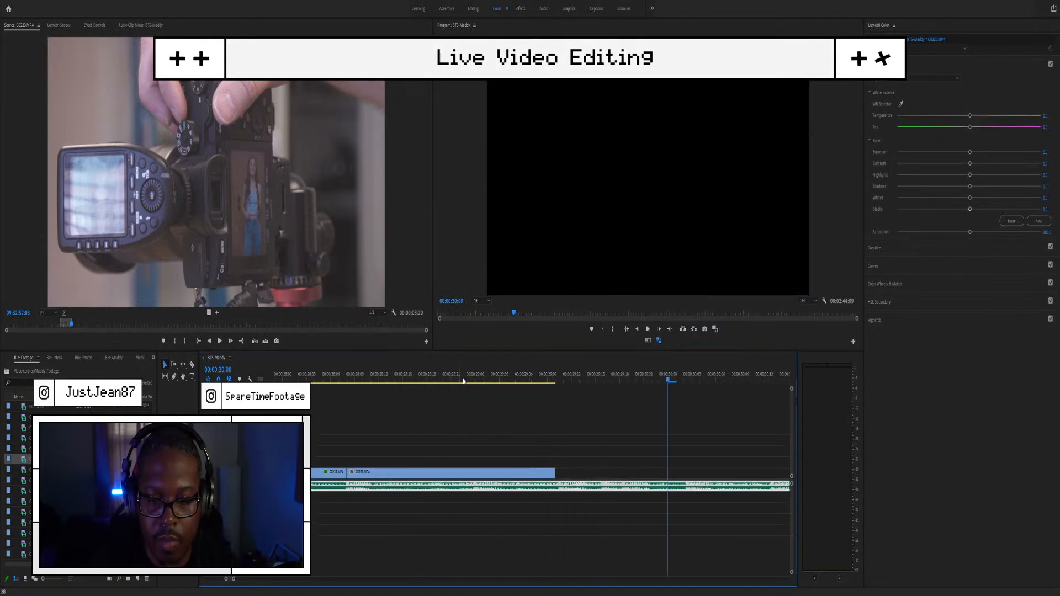
{"action": "left_click_drag", "start_coordinate": [552, 472], "coordinate": [475, 472]}
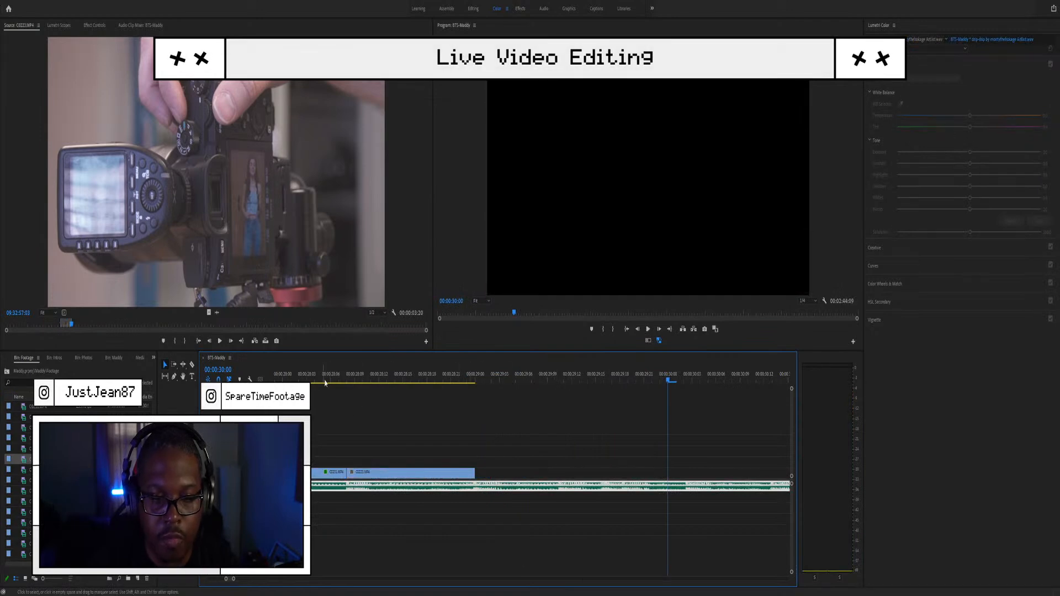
Step: Replay the shortened camera close-up from just before its start to check the cut against the music
{"action": "left_click", "coordinate": [325, 380]}
{"action": "key", "text": "space"}
{"action": "key", "text": "space"}
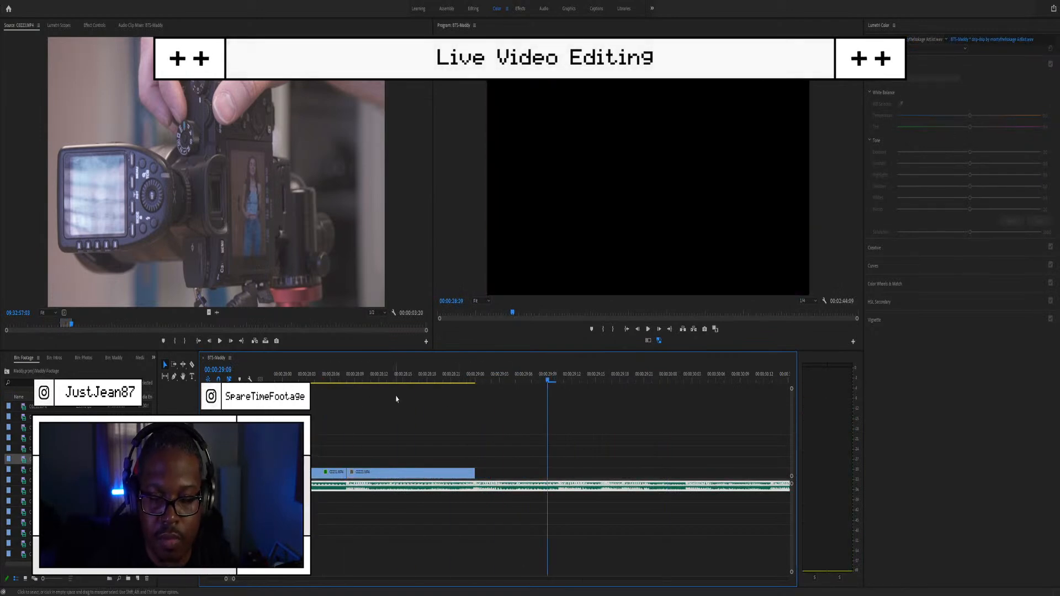
{"action": "left_click", "coordinate": [303, 376]}
{"action": "key", "text": "space"}
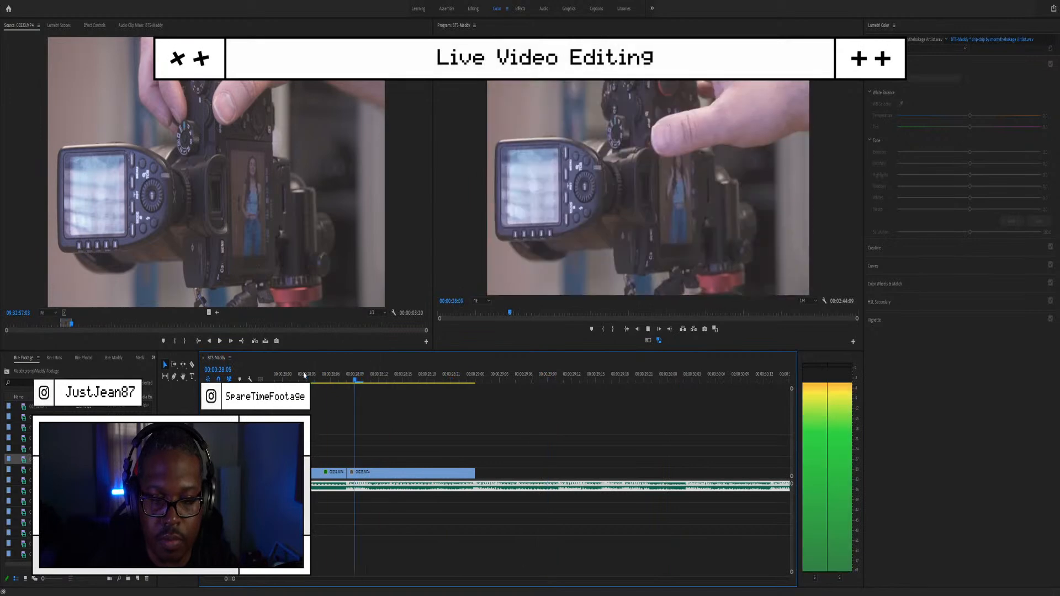
{"action": "key", "text": "space"}
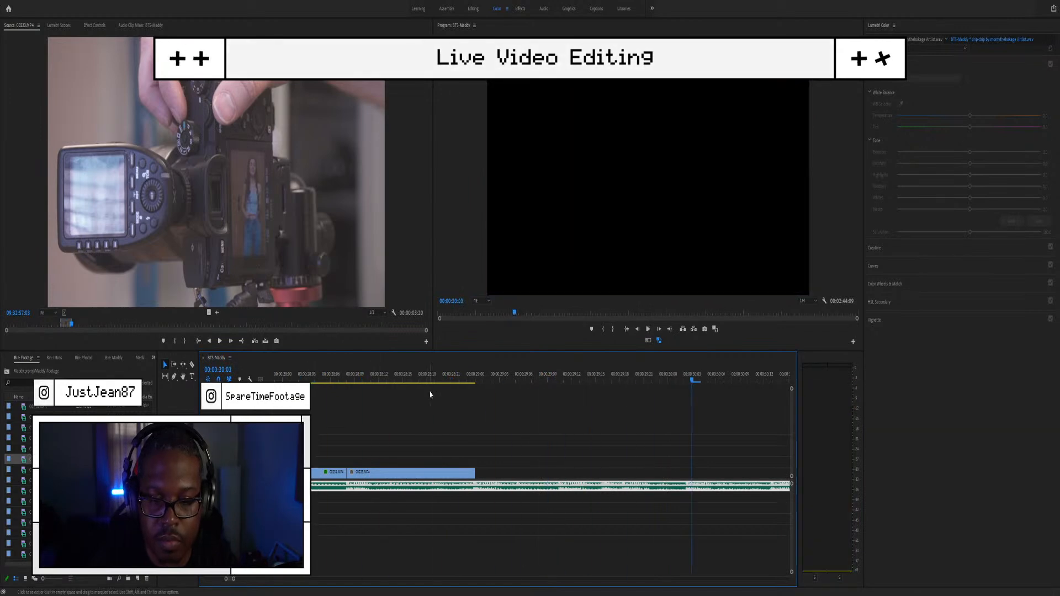
Step: Open the first image in the photos bin, the full-length studio shot of the model in jeans, for preview
{"action": "left_click", "coordinate": [9, 377]}
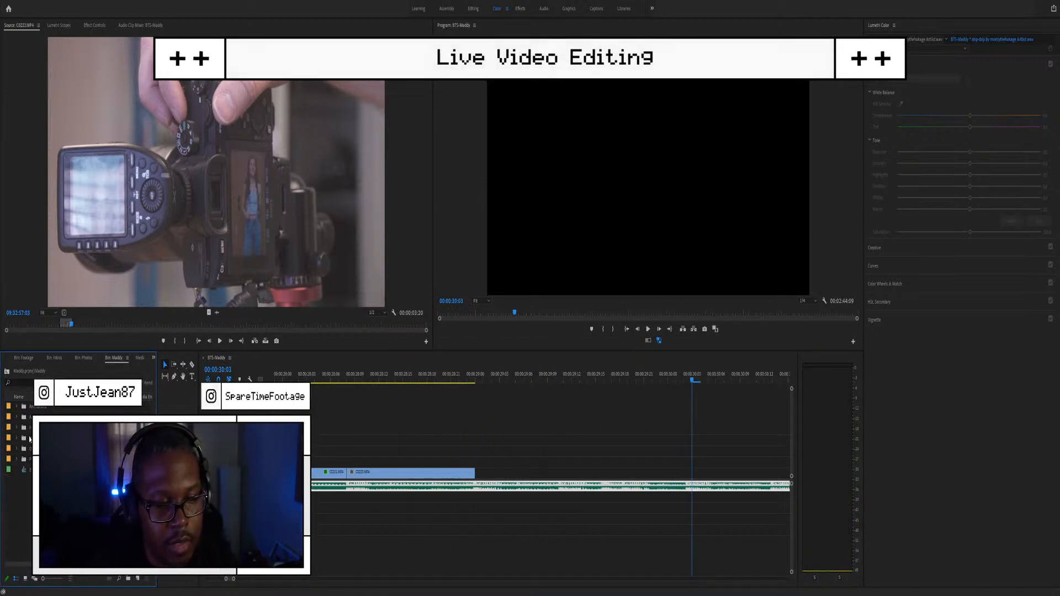
{"action": "double_click", "coordinate": [26, 459]}
{"action": "double_click", "coordinate": [26, 406]}
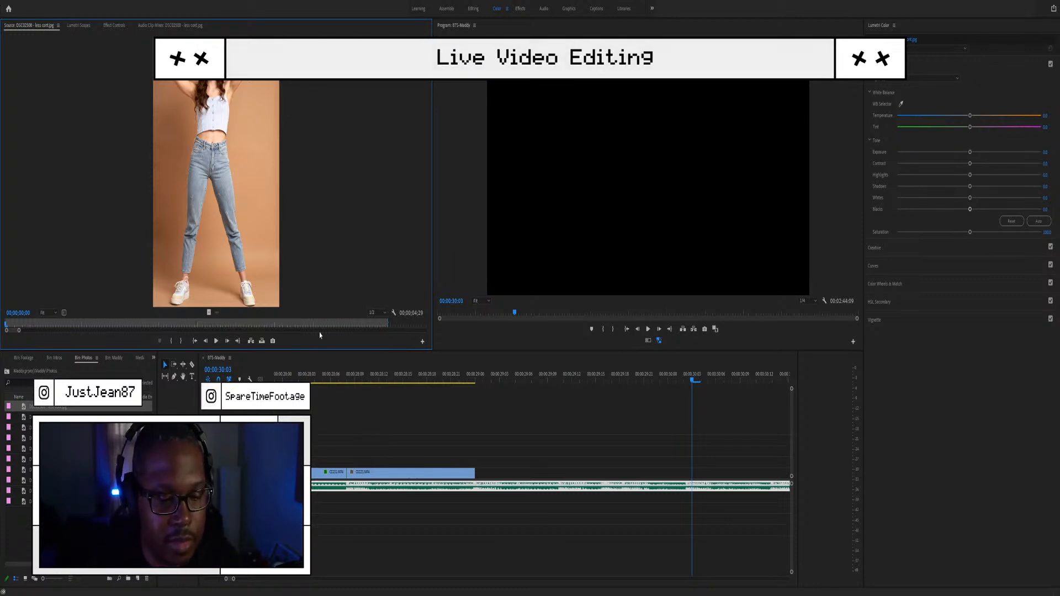
Step: Import the finished behind-the-scenes reference video into the project's main bin
{"action": "left_click", "coordinate": [7, 372]}
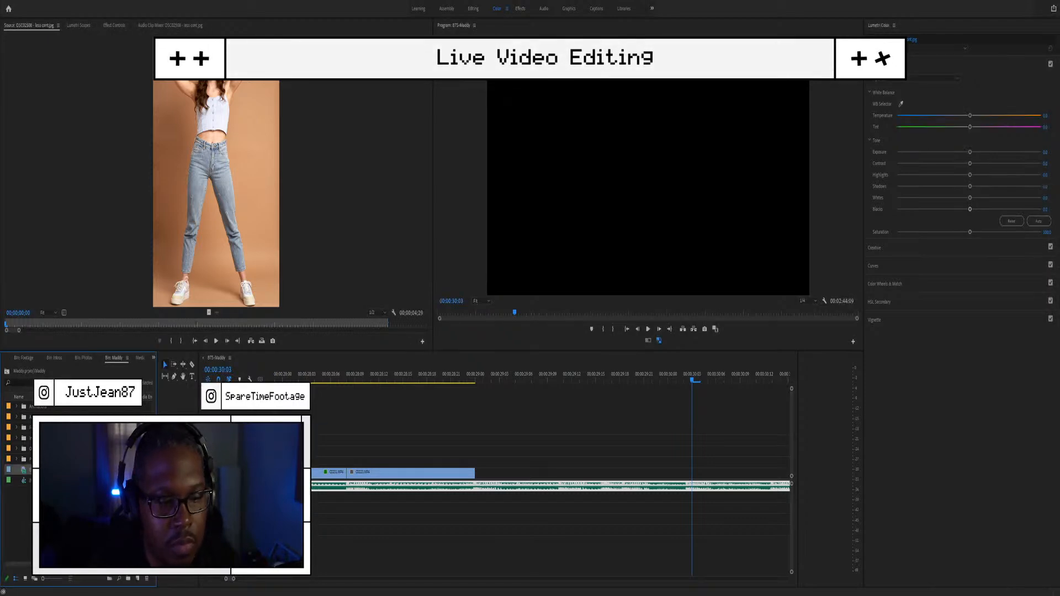
{"action": "scroll", "coordinate": [466, 490], "scroll_direction": "right", "scroll_amount": 1}
{"action": "scroll", "coordinate": [465, 490], "scroll_direction": "down", "scroll_amount": 5}
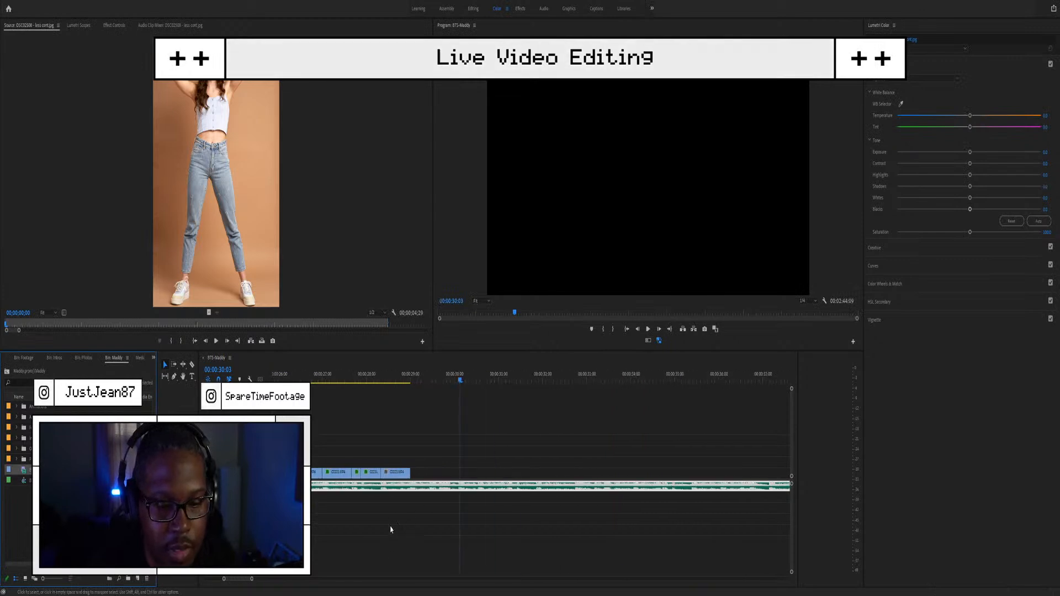
{"action": "left_click", "coordinate": [393, 487]}
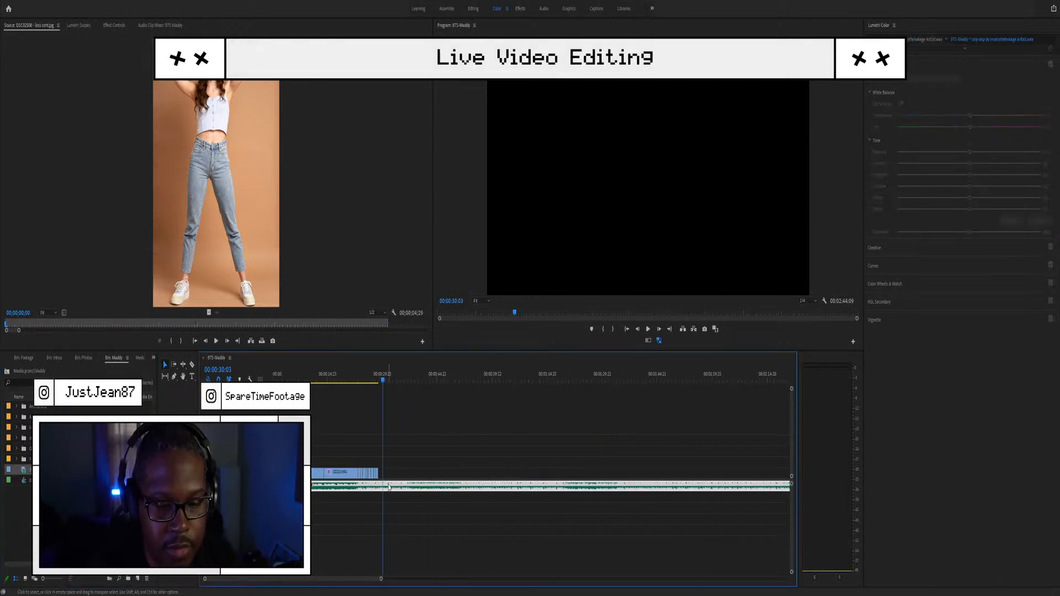
{"action": "key", "text": "Delete"}
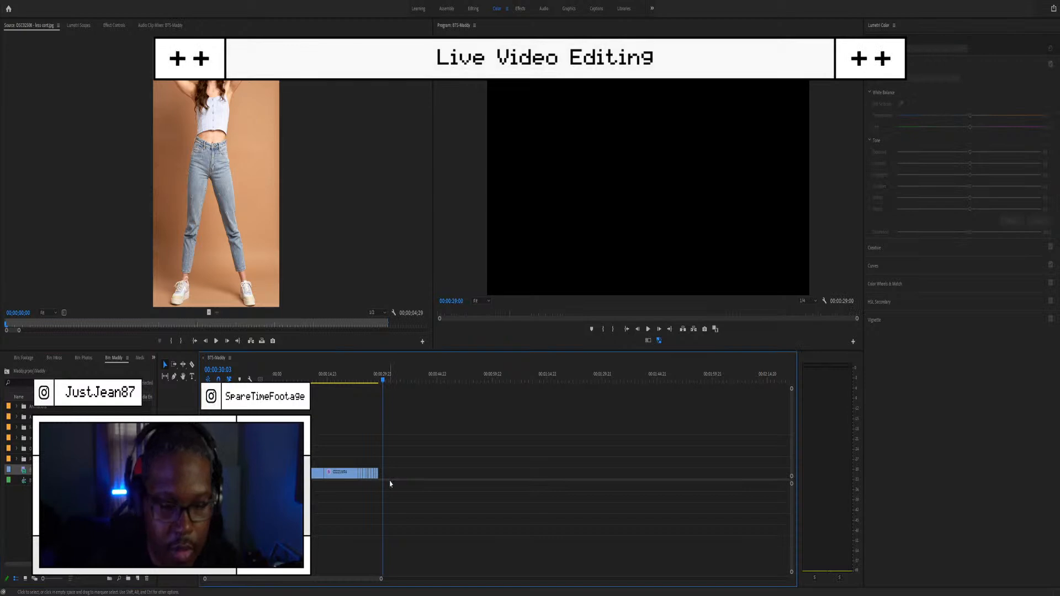
{"action": "key", "text": "ctrl+z"}
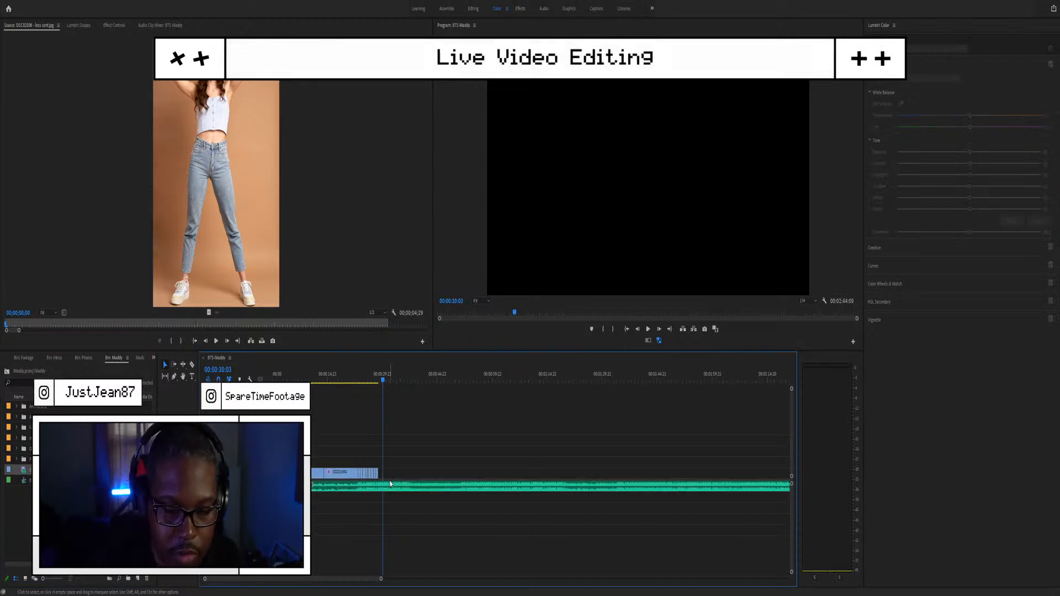
Step: Place the reference video in the empty stretch after the last clip, with its audio on the track directly below the music
{"action": "left_click", "coordinate": [391, 488]}
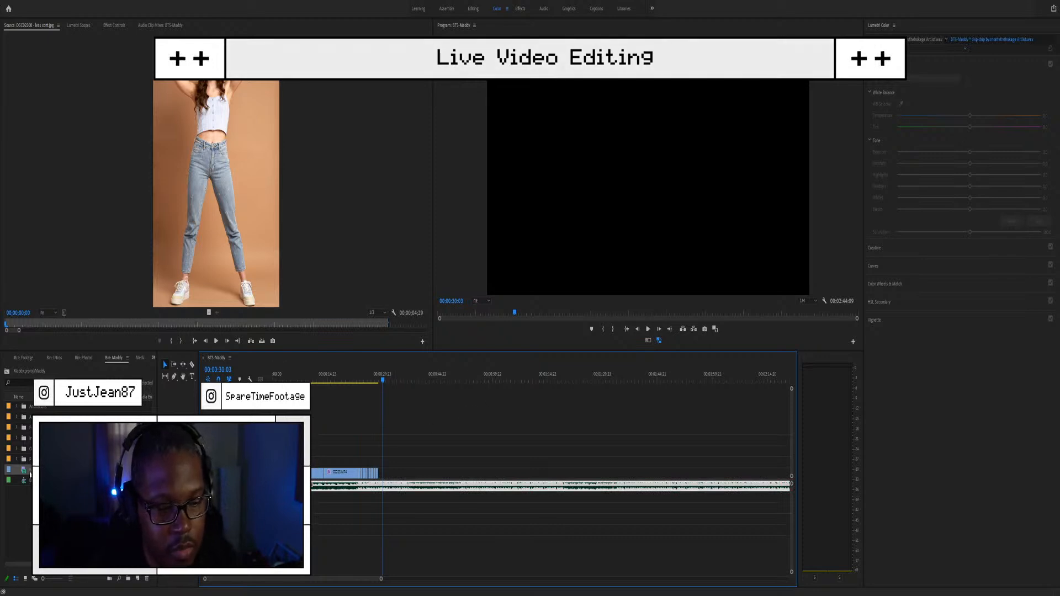
{"action": "left_click_drag", "start_coordinate": [25, 473], "coordinate": [454, 478]}
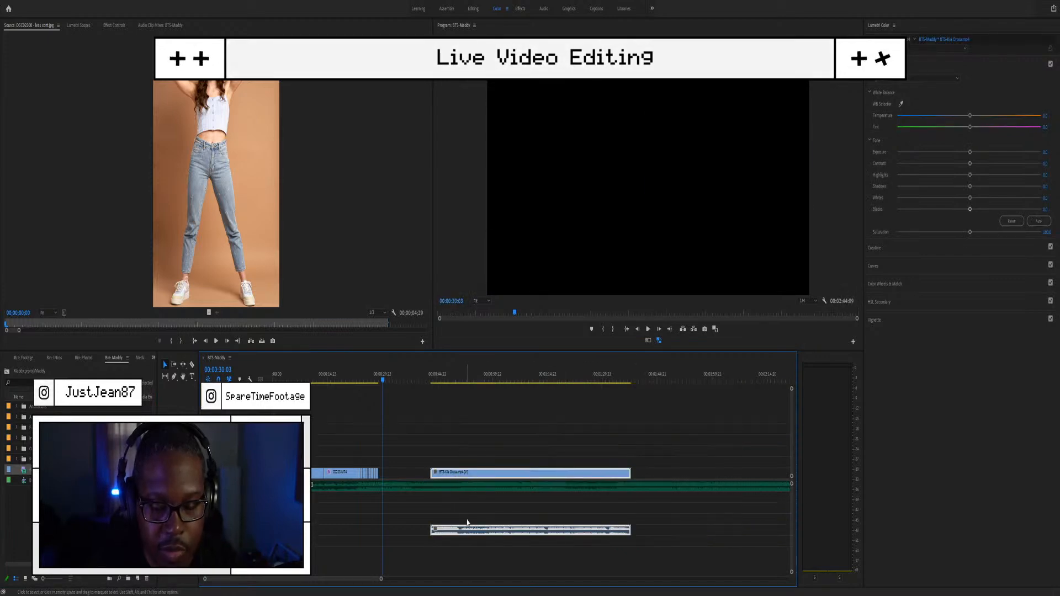
{"action": "left_click_drag", "start_coordinate": [467, 530], "coordinate": [465, 503]}
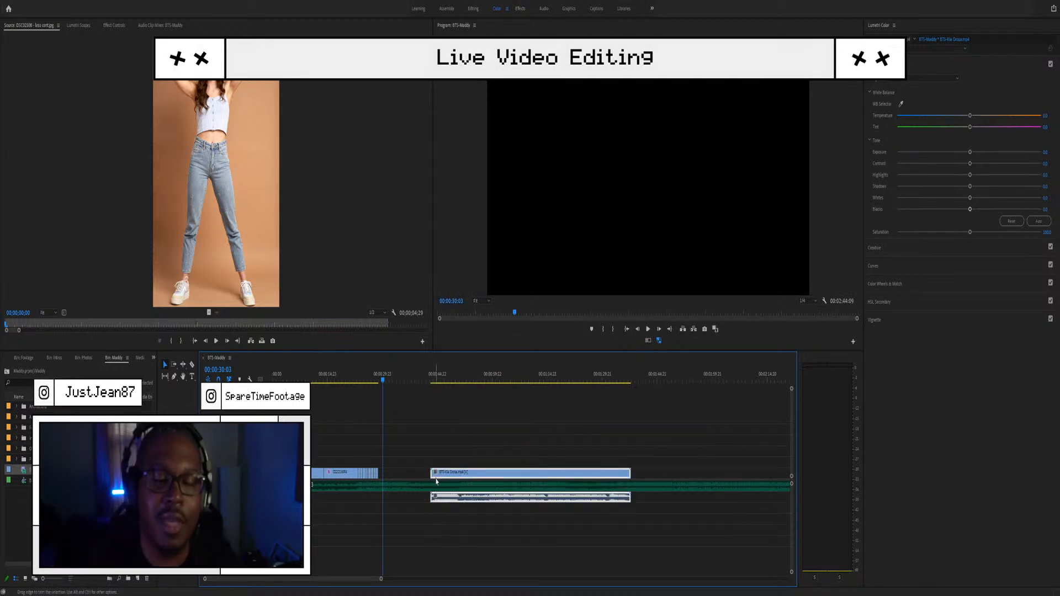
Step: Play the reference video from about 00:00:41:23 to 00:01:32:04 and remove it from the sequence
{"action": "left_click", "coordinate": [427, 381]}
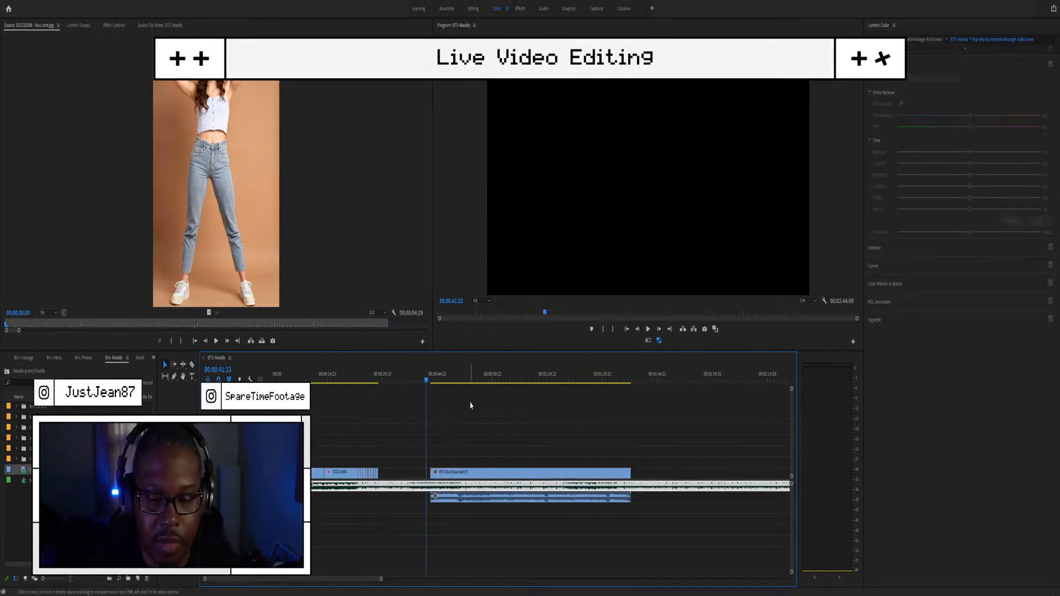
{"action": "key", "text": "space"}
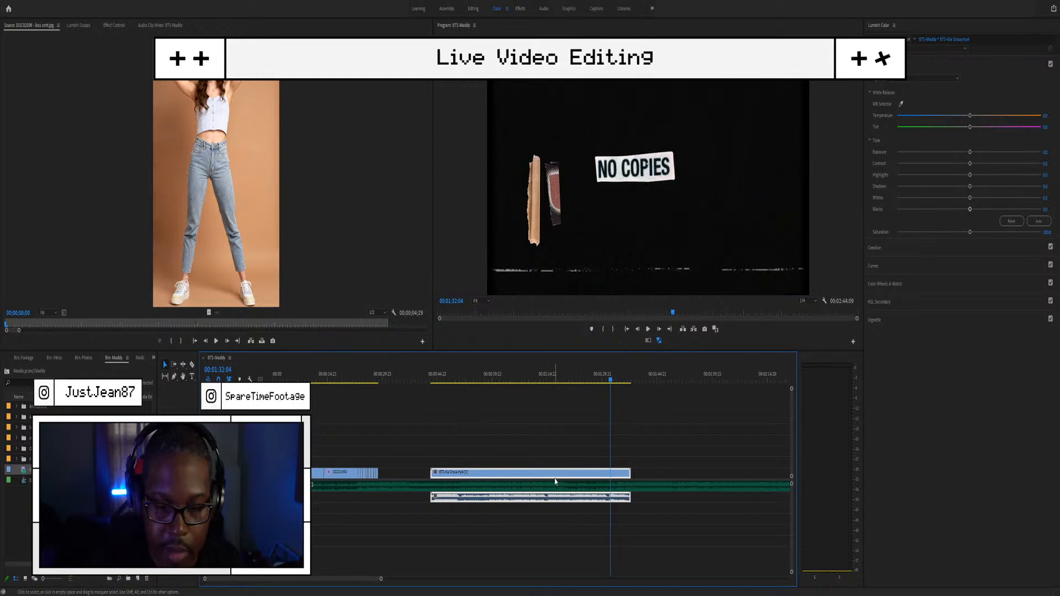
{"action": "key", "text": "Delete"}
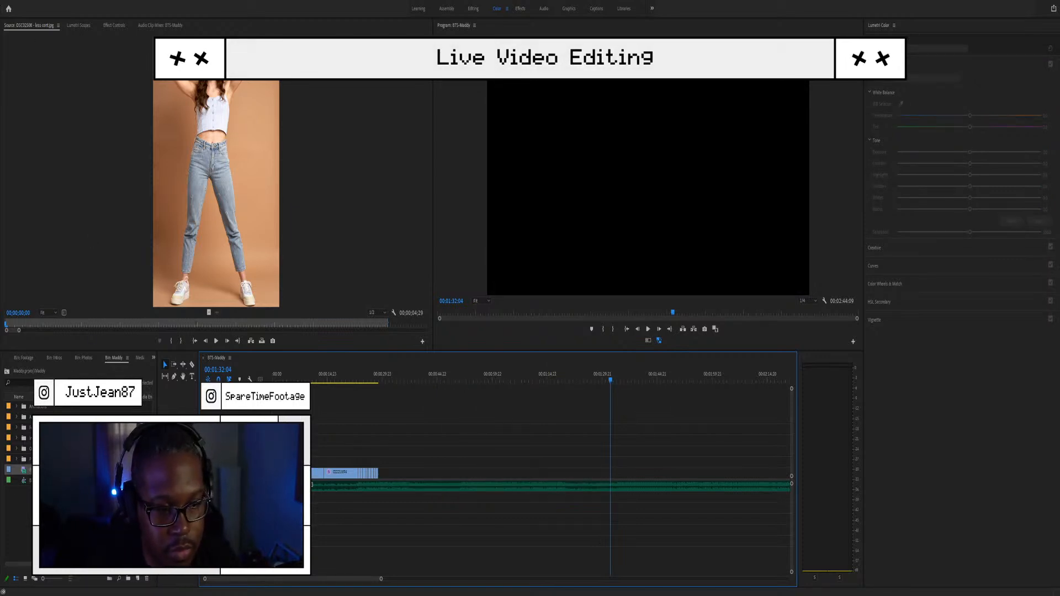
Step: Add the full-length model photo from the photos bin to the sequence, butted directly against the end of the last clip
{"action": "double_click", "coordinate": [23, 443]}
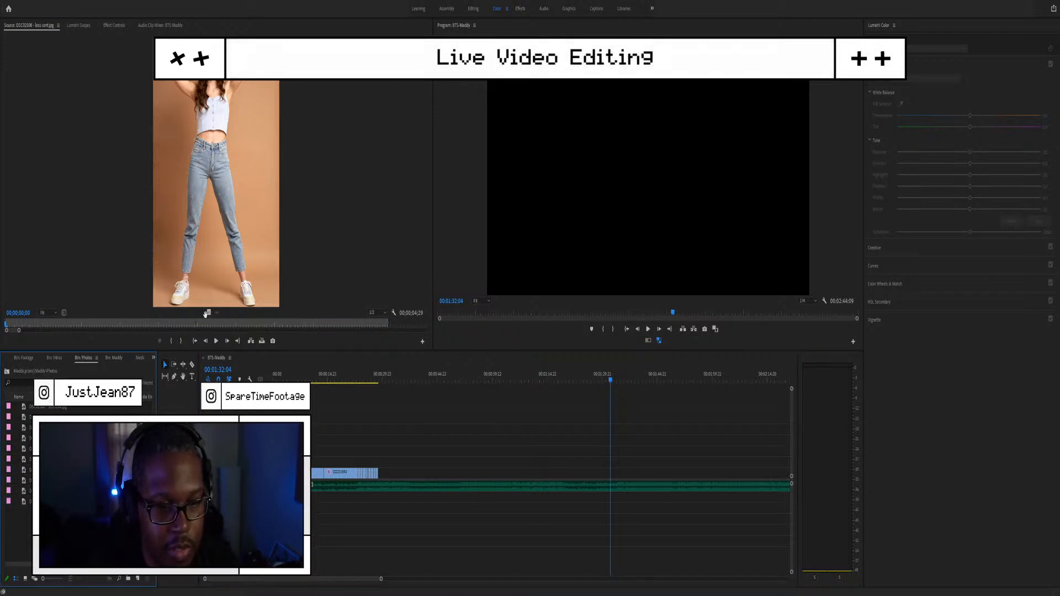
{"action": "left_click_drag", "start_coordinate": [208, 313], "coordinate": [399, 473]}
{"action": "scroll", "coordinate": [398, 473], "scroll_direction": "up", "scroll_amount": 2}
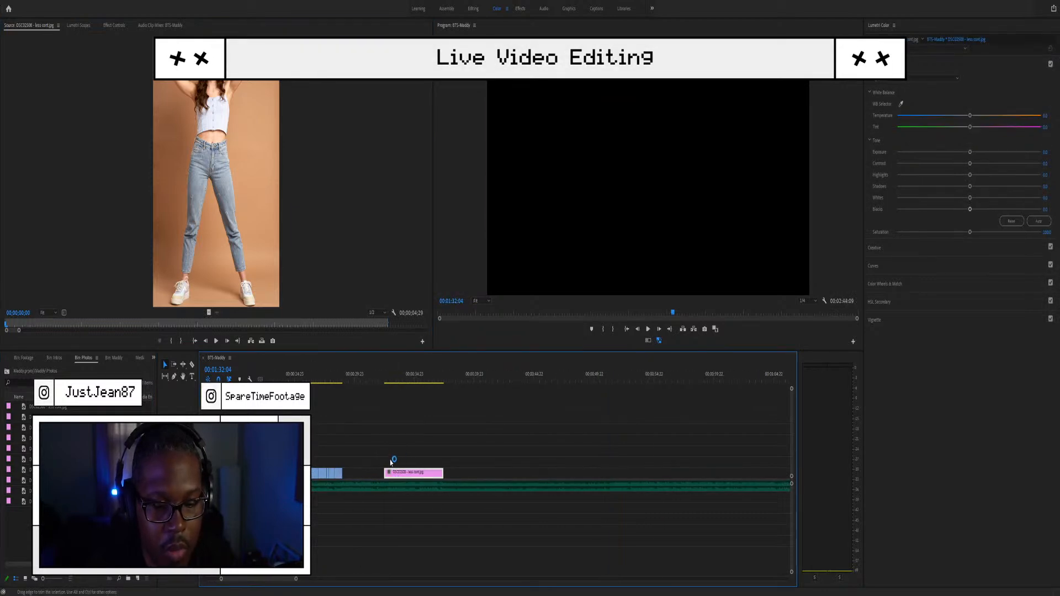
{"action": "double_click", "coordinate": [394, 474]}
{"action": "left_click_drag", "start_coordinate": [393, 473], "coordinate": [364, 476]}
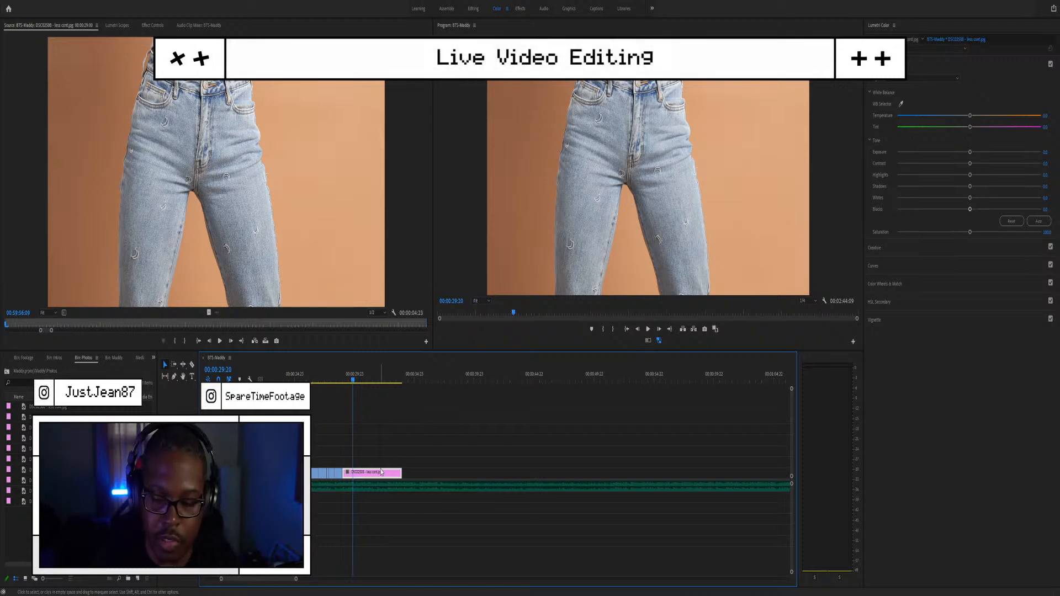
Step: Scale the model photo to fit the frame height and move it up one video track
{"action": "key", "text": "shift+s"}
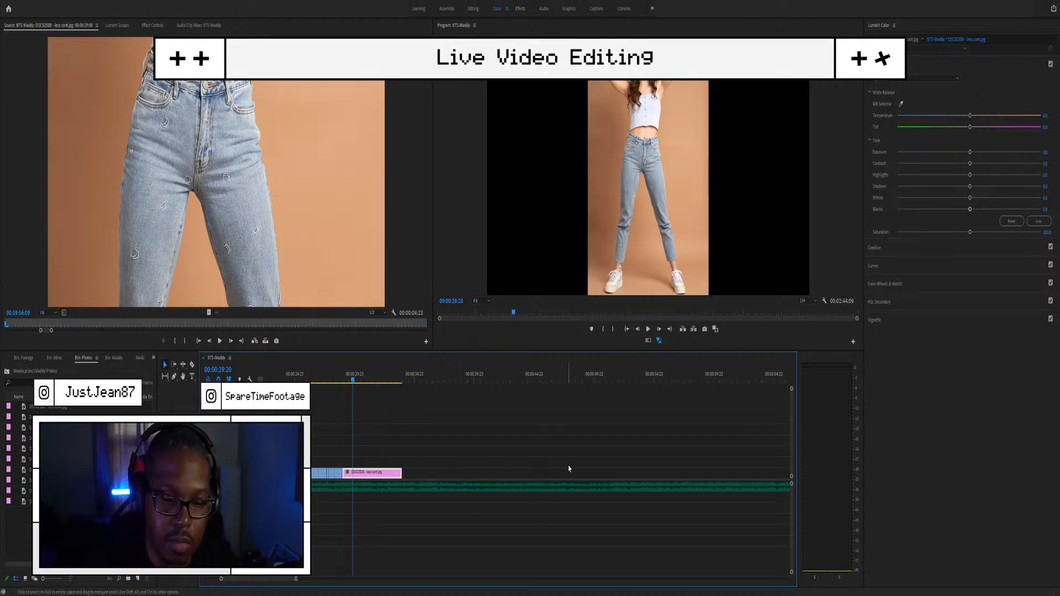
{"action": "key", "text": "alt+Up"}
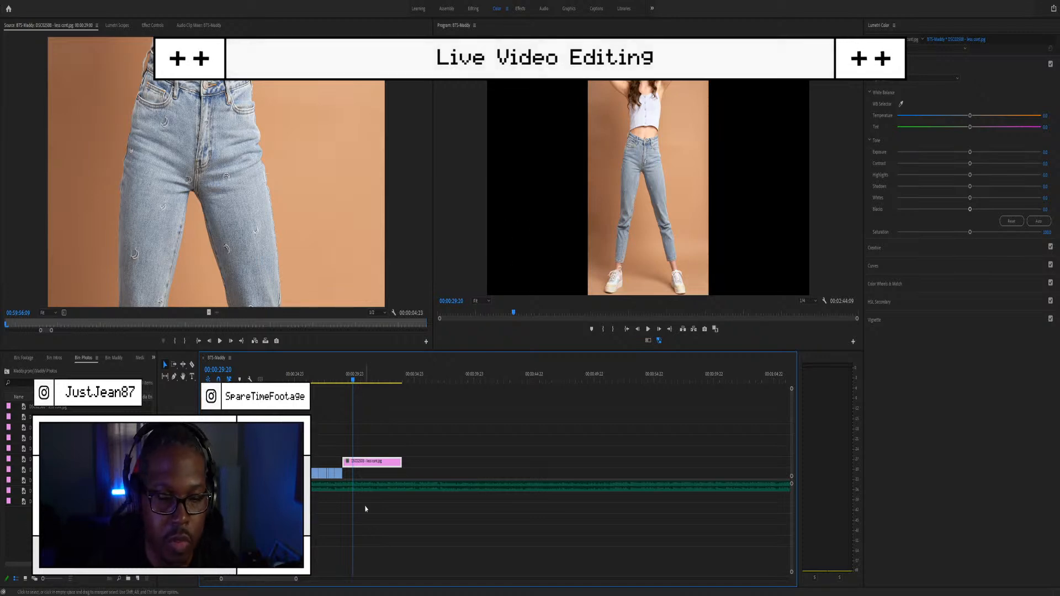
Step: Create a tan color matte in the overlays bin and place it on the track beneath the model photo
{"action": "left_click", "coordinate": [7, 370]}
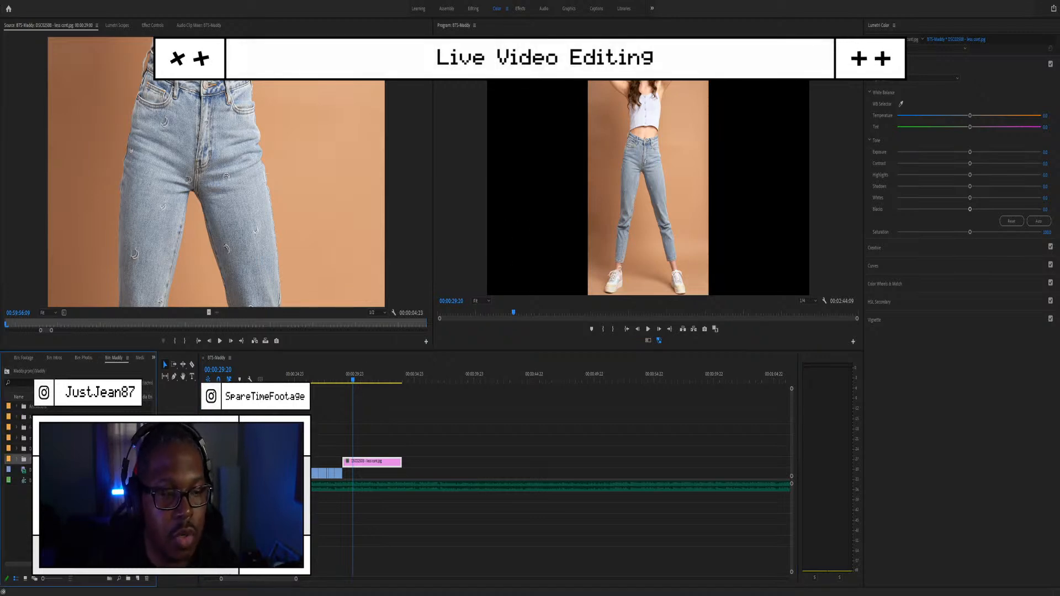
{"action": "left_click", "coordinate": [28, 448]}
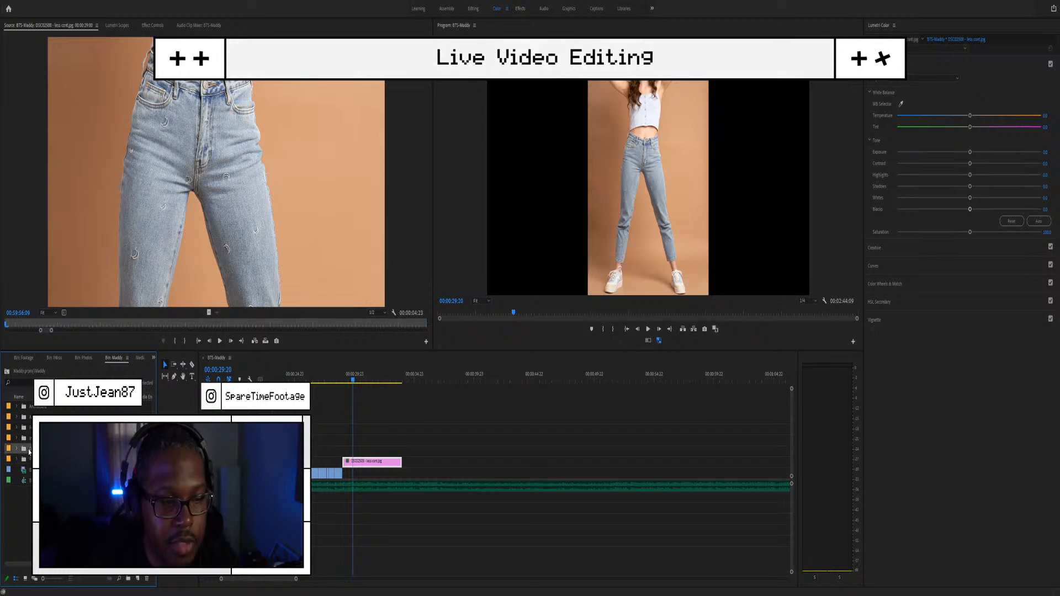
{"action": "double_click", "coordinate": [24, 448]}
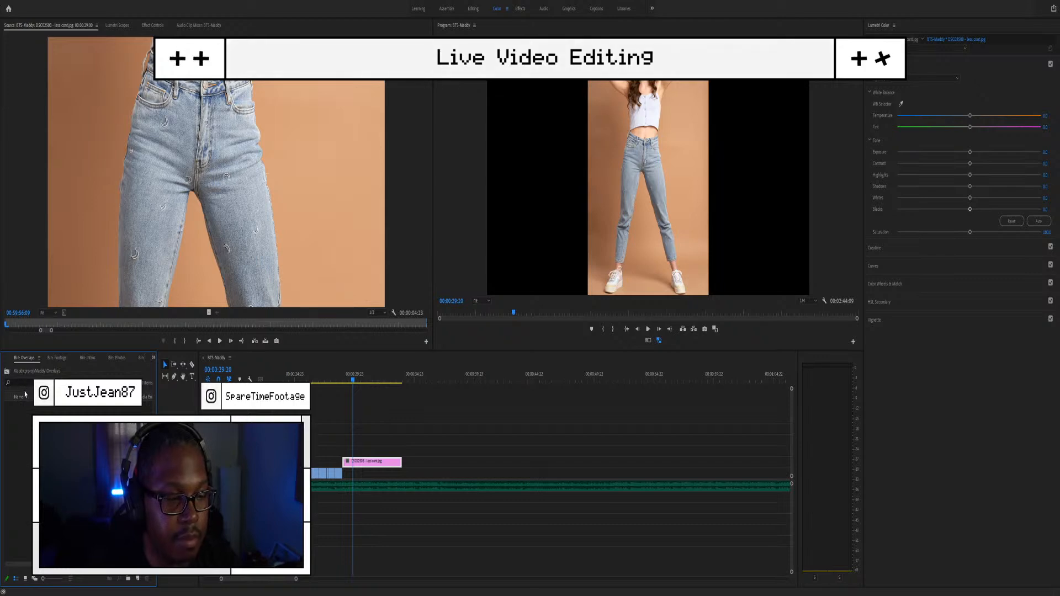
{"action": "left_click", "coordinate": [139, 579]}
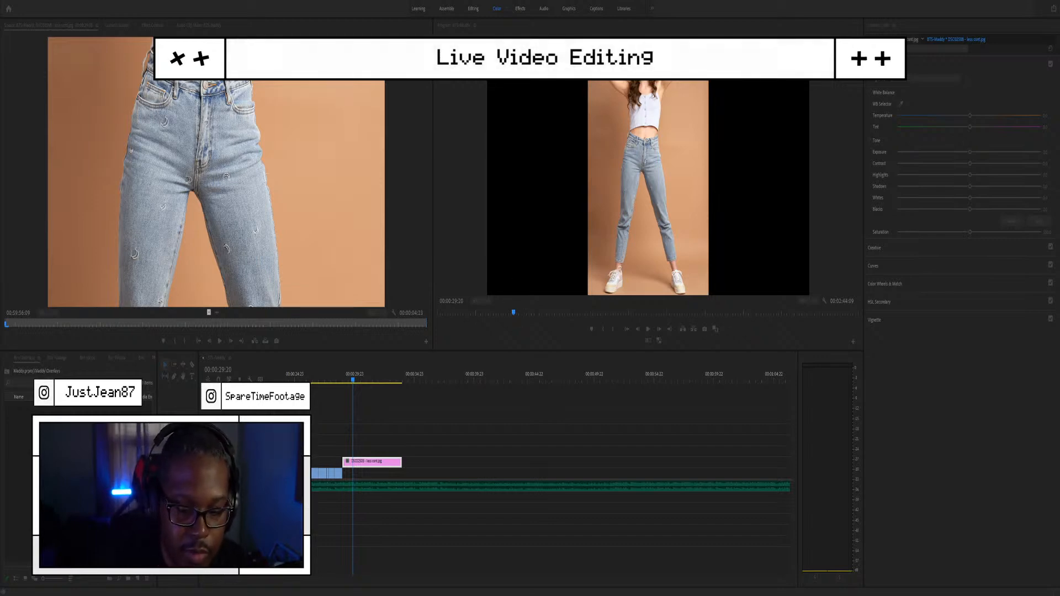
{"action": "left_click", "coordinate": [506, 299]}
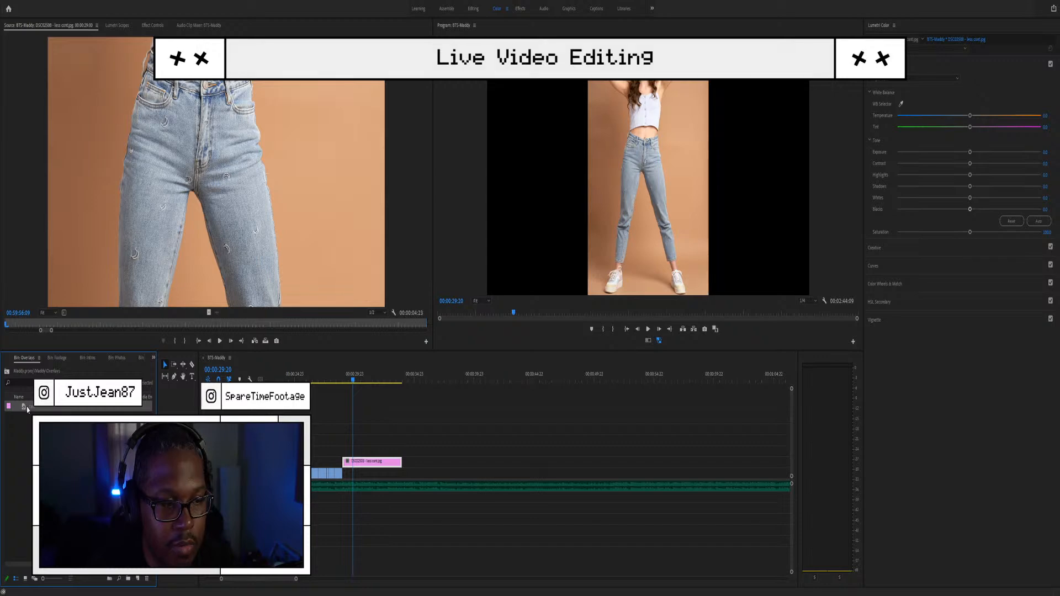
{"action": "left_click_drag", "start_coordinate": [28, 409], "coordinate": [349, 480]}
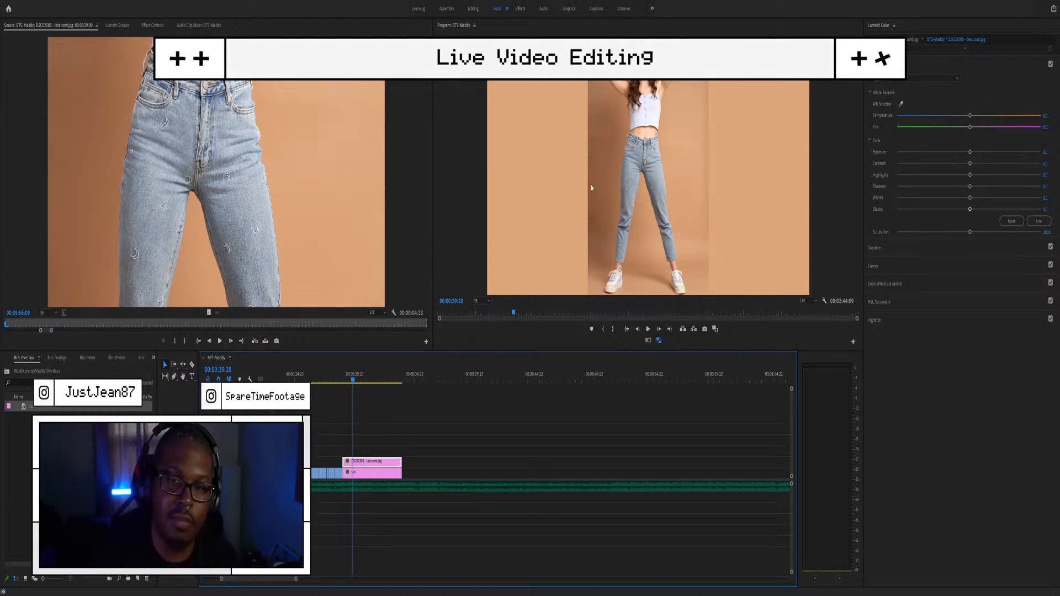
Step: Delete the color matte beneath the model photo
{"action": "left_click", "coordinate": [370, 476]}
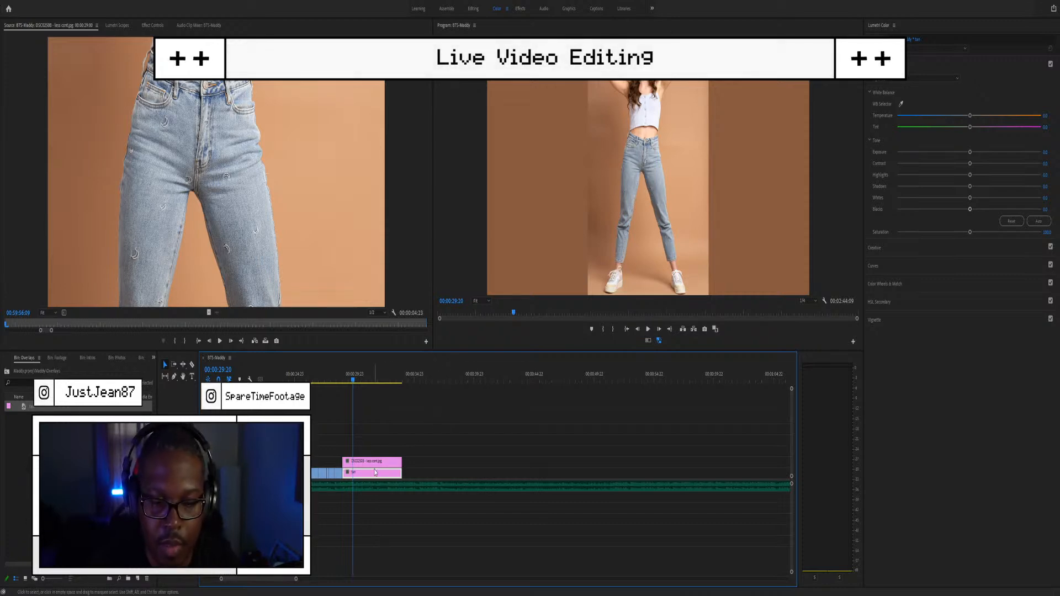
{"action": "key", "text": "Delete"}
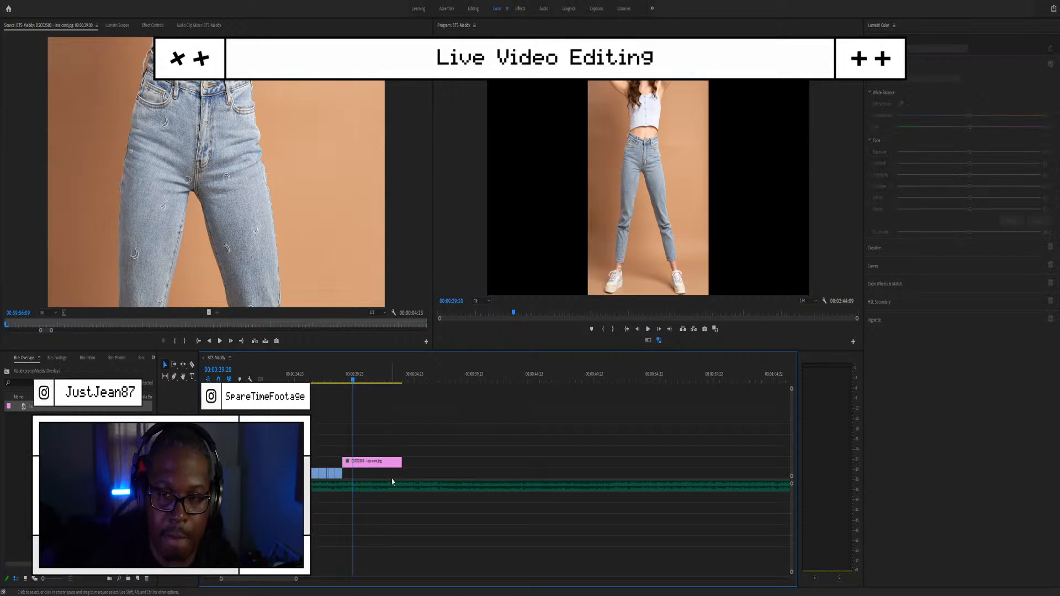
{"action": "left_click", "coordinate": [372, 461]}
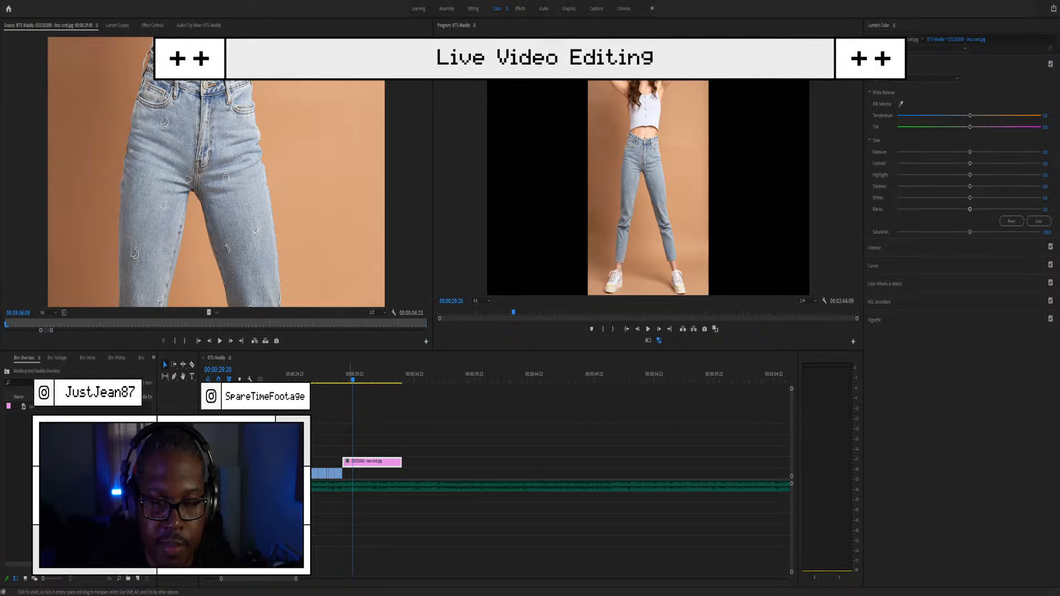
{"action": "key", "text": "ctrl+z"}
{"action": "key", "text": "ctrl+z"}
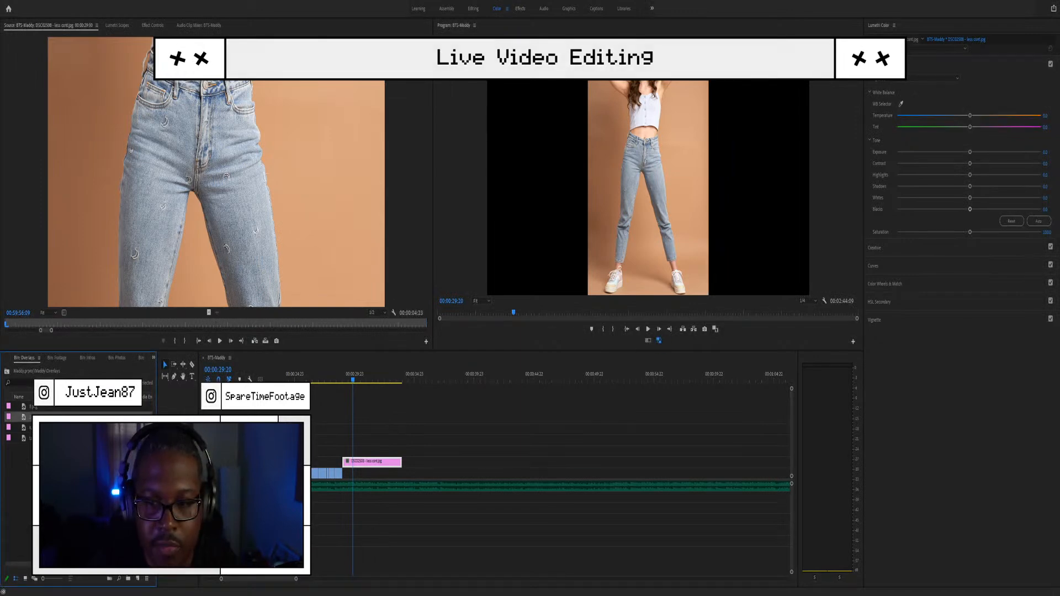
Step: Try the second overlay image from the overlays bin on an upper video track and delete it from the sequence
{"action": "left_click_drag", "start_coordinate": [23, 416], "coordinate": [300, 418]}
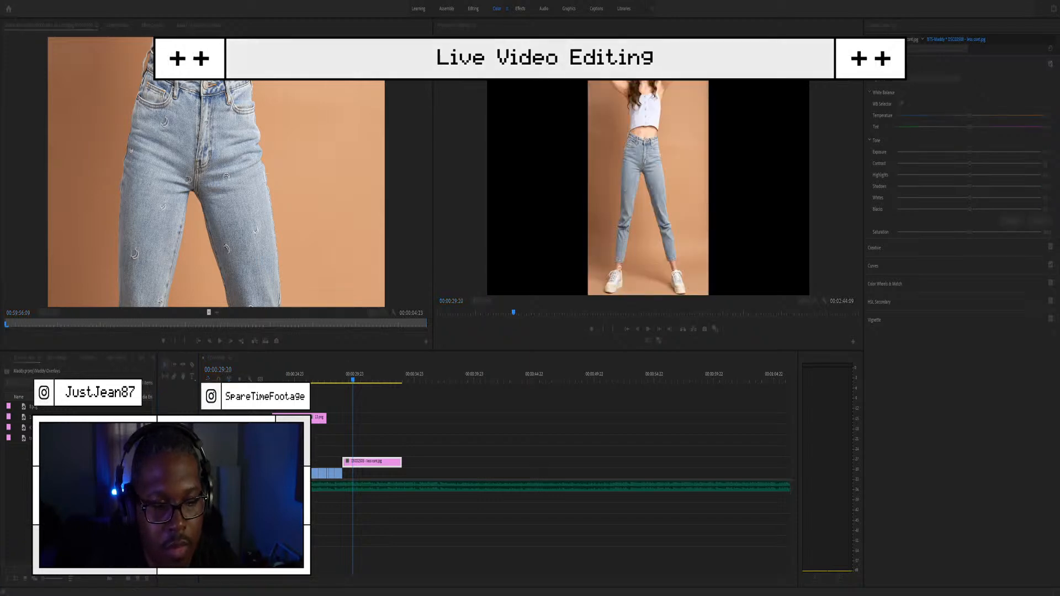
{"action": "left_click", "coordinate": [319, 418]}
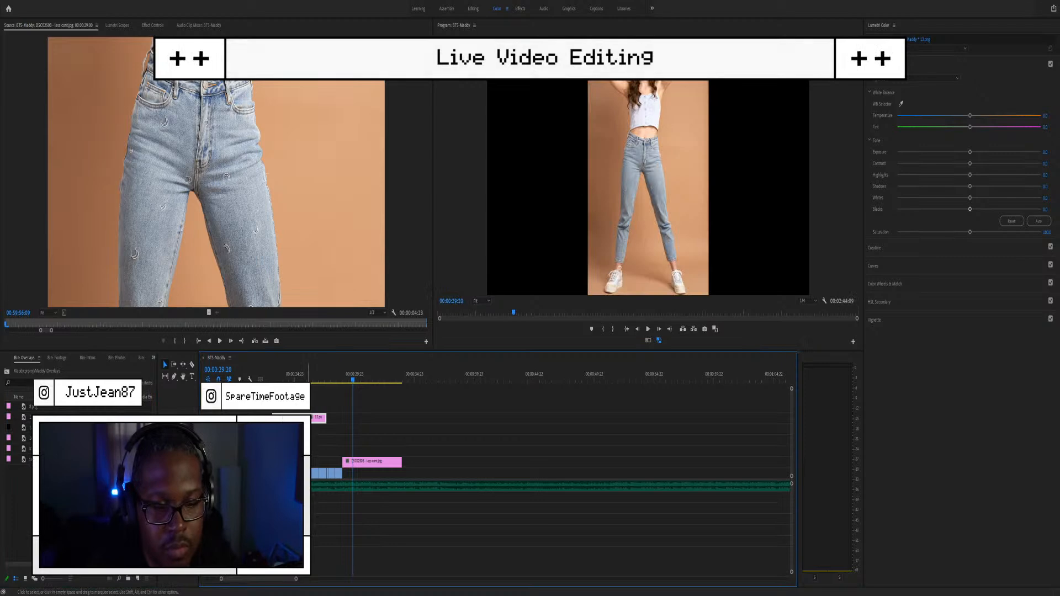
{"action": "key", "text": "Delete"}
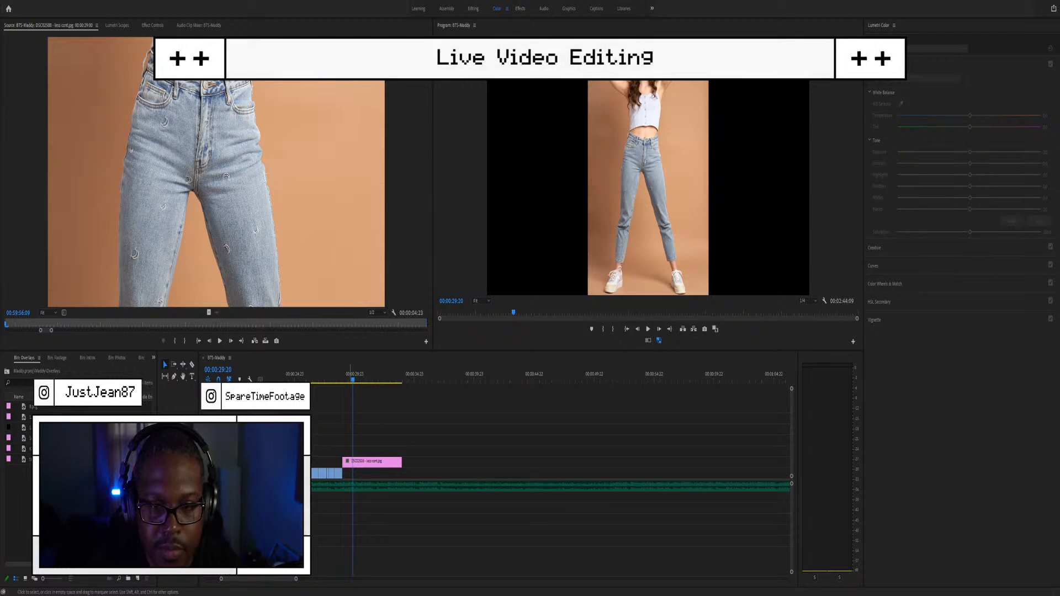
Step: Save the project and import additional overlay images into the overlays bin
{"action": "key", "text": "ctrl+s"}
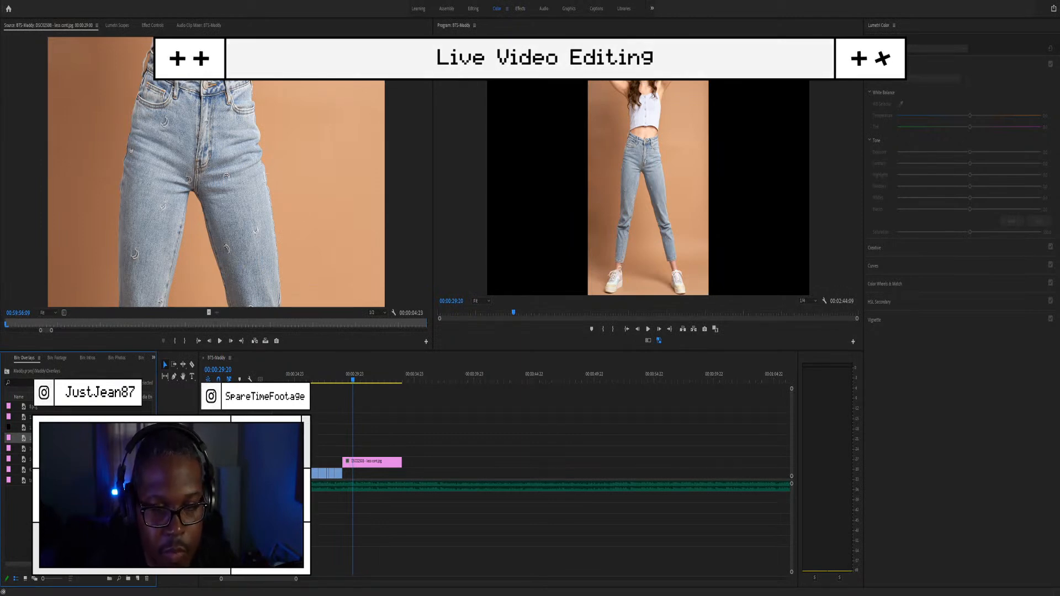
{"action": "key", "text": "ctrl+i"}
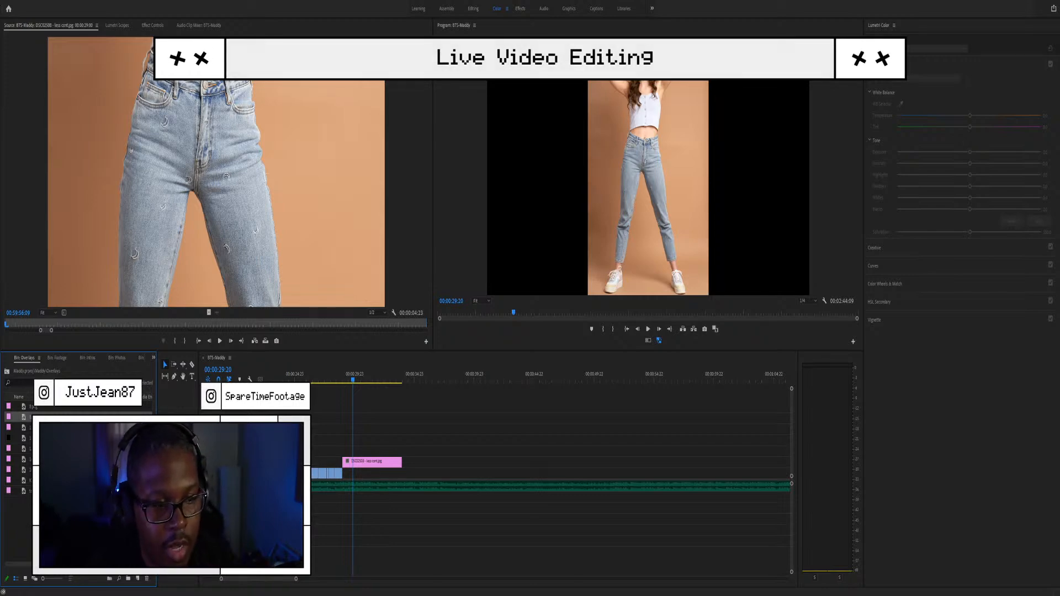
Step: Preview the Kodak Slide 07.png overlay and place it on the track directly above the model photo, aligned with the photo's start
{"action": "double_click", "coordinate": [23, 482]}
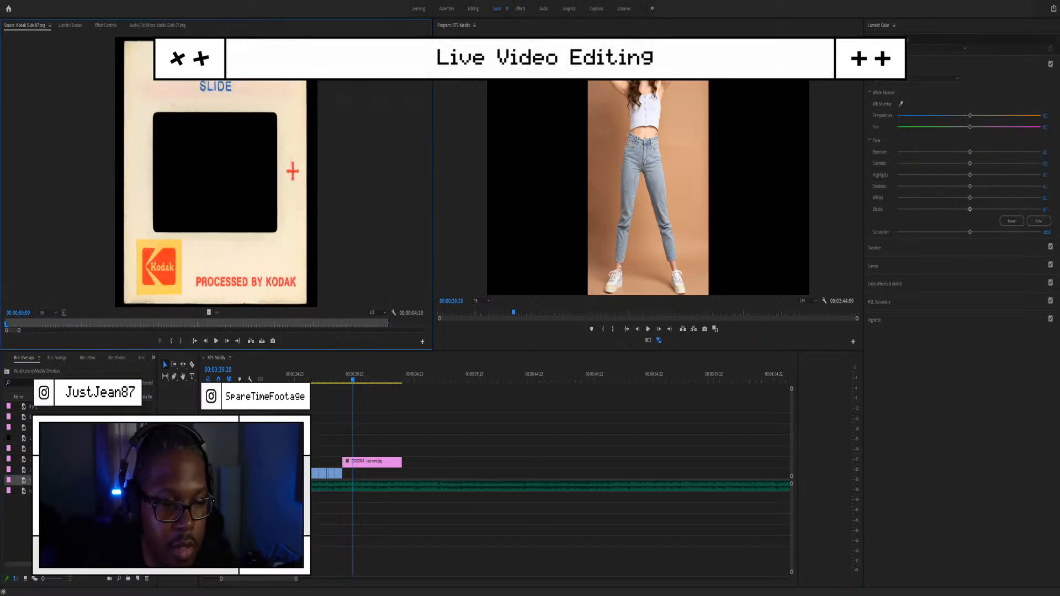
{"action": "left_click_drag", "start_coordinate": [23, 481], "coordinate": [366, 445]}
{"action": "left_click", "coordinate": [367, 450]}
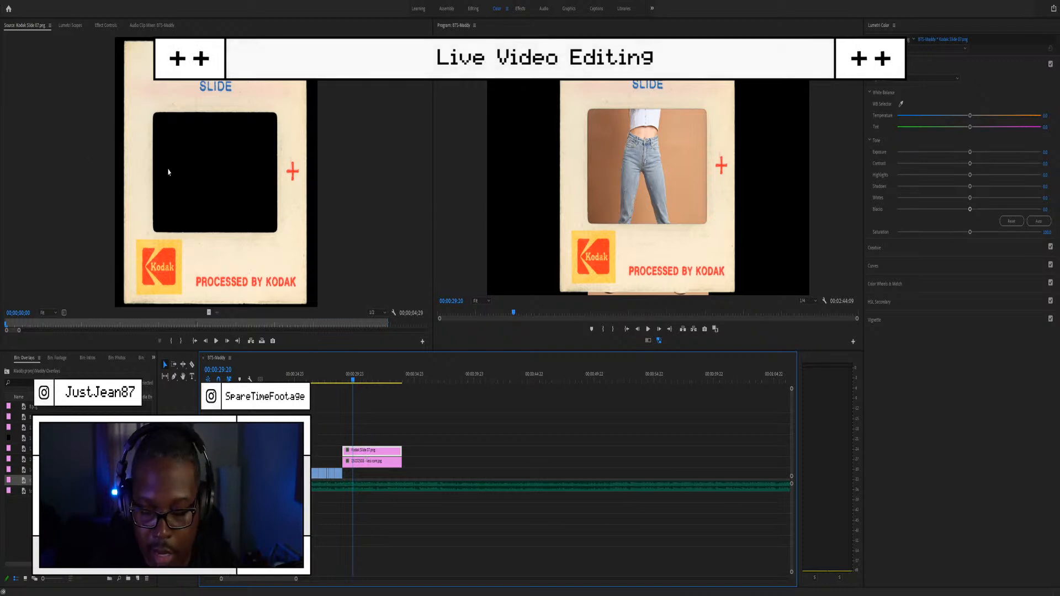
Step: Show the motion settings of the Kodak Slide 07.png overlay above the model photo
{"action": "key", "text": "shift+5"}
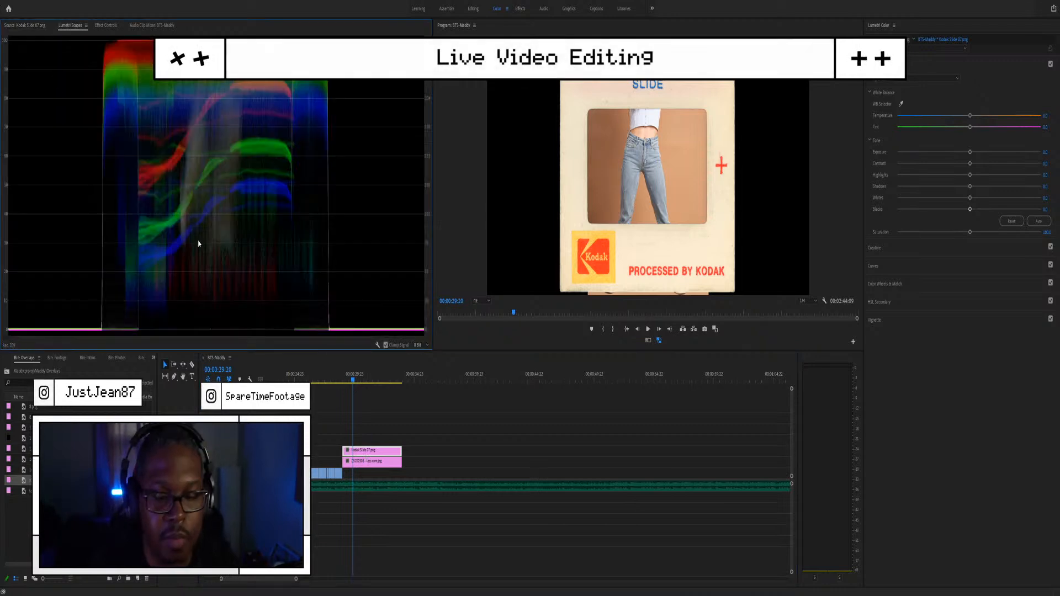
{"action": "key", "text": "shift+5"}
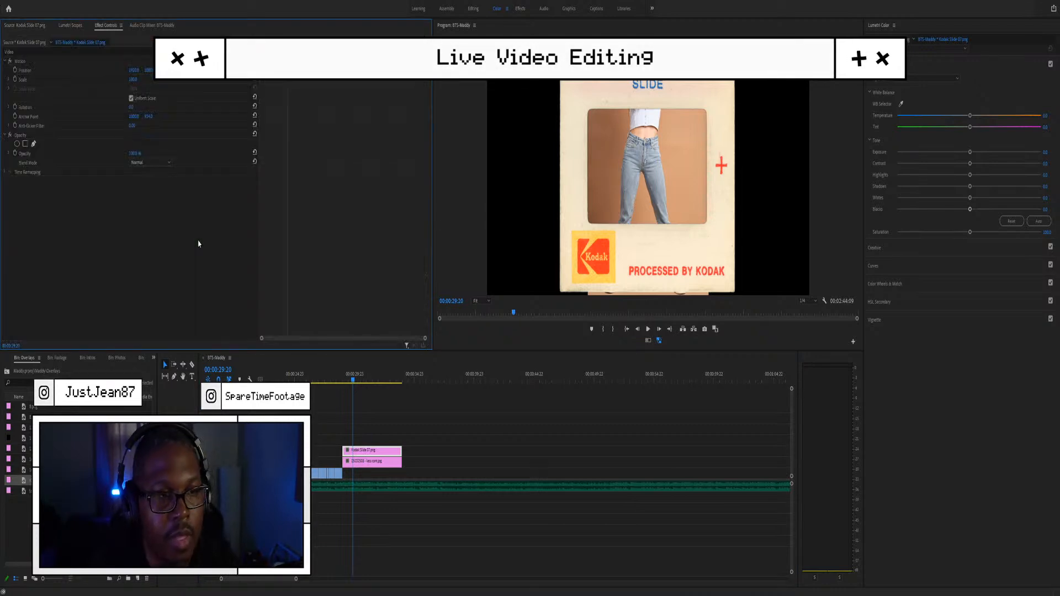
{"action": "left_click", "coordinate": [77, 79]}
{"action": "left_click", "coordinate": [371, 463]}
{"action": "left_click", "coordinate": [378, 453]}
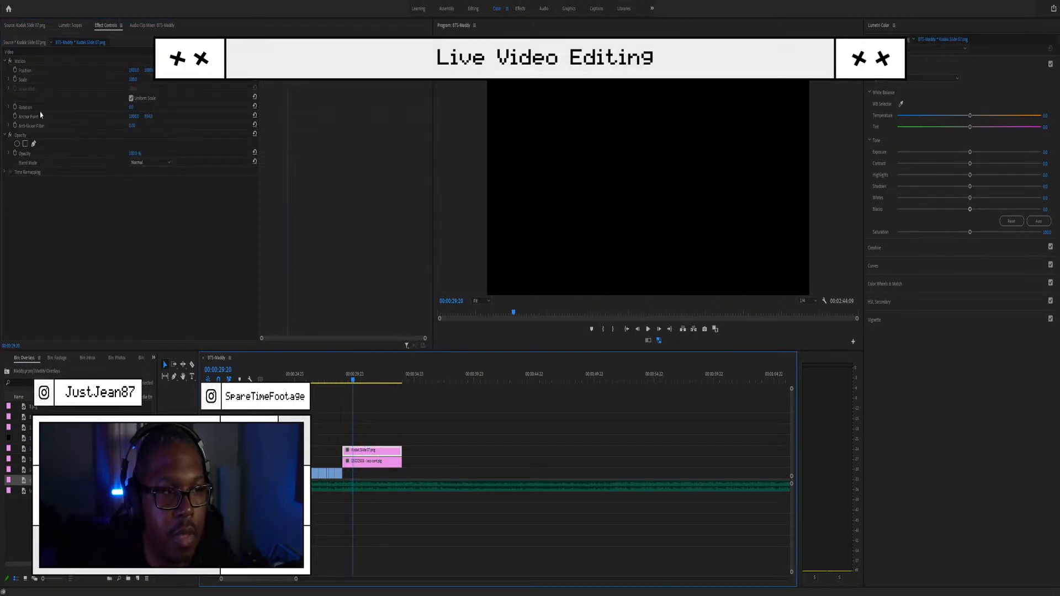
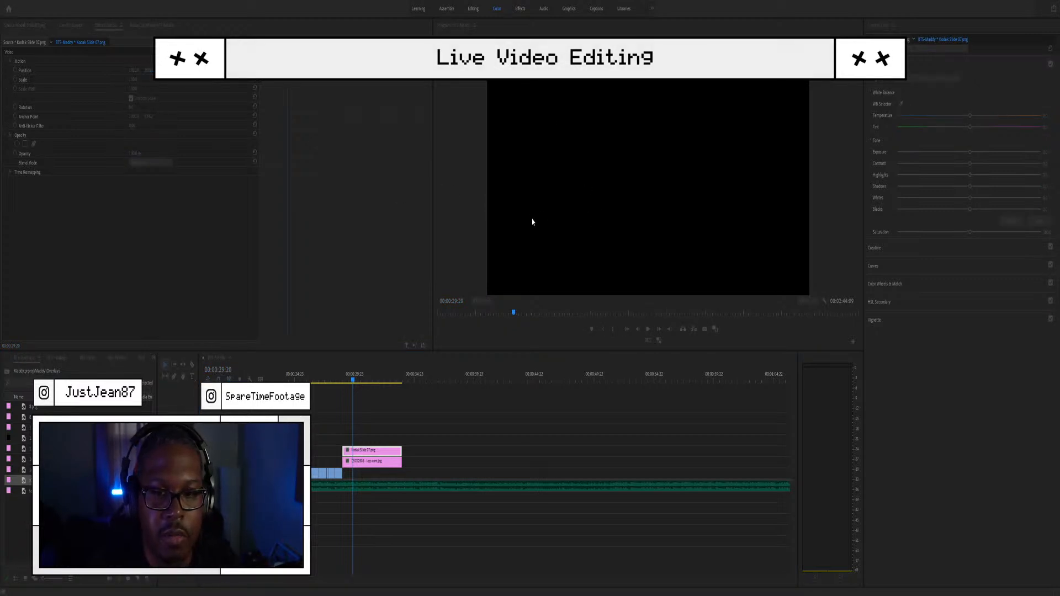
{"action": "left_click", "coordinate": [574, 433]}
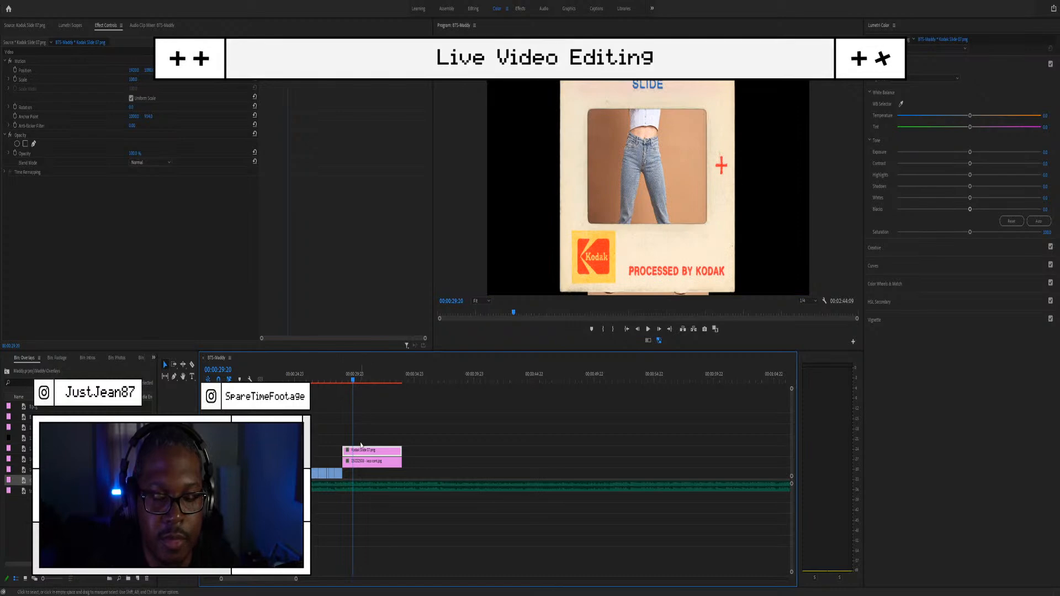
Step: Play the end of the clips through the cut into the slide-framed model photo
{"action": "mouse_move", "coordinate": [330, 374]}
{"action": "left_mouse_down"}
{"action": "mouse_move", "coordinate": [317, 371]}
{"action": "mouse_move", "coordinate": [354, 373]}
{"action": "mouse_move", "coordinate": [322, 381]}
{"action": "left_mouse_up"}
{"action": "key", "text": "space"}
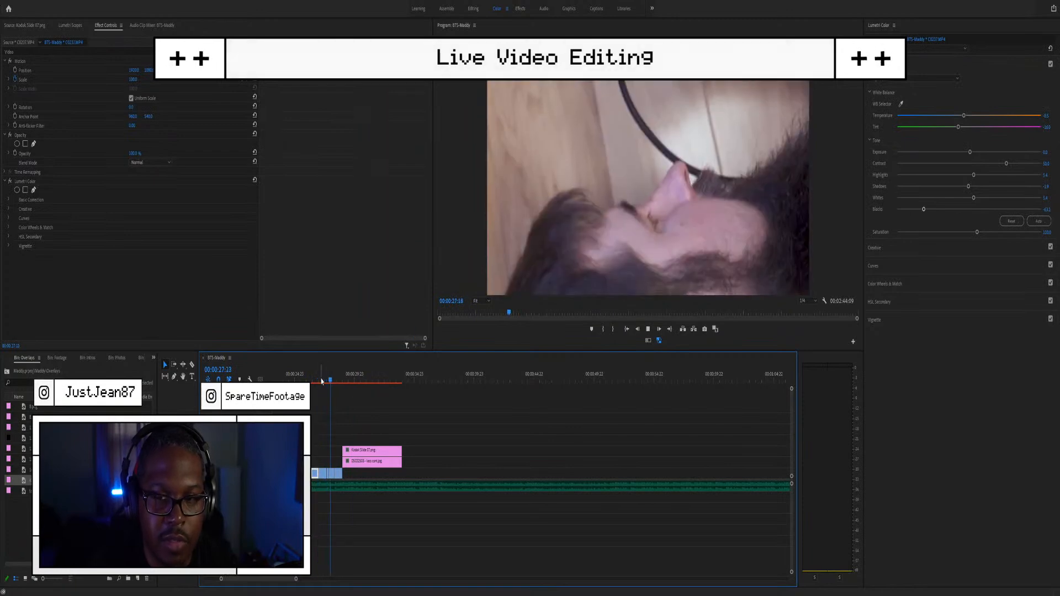
{"action": "key", "text": "space"}
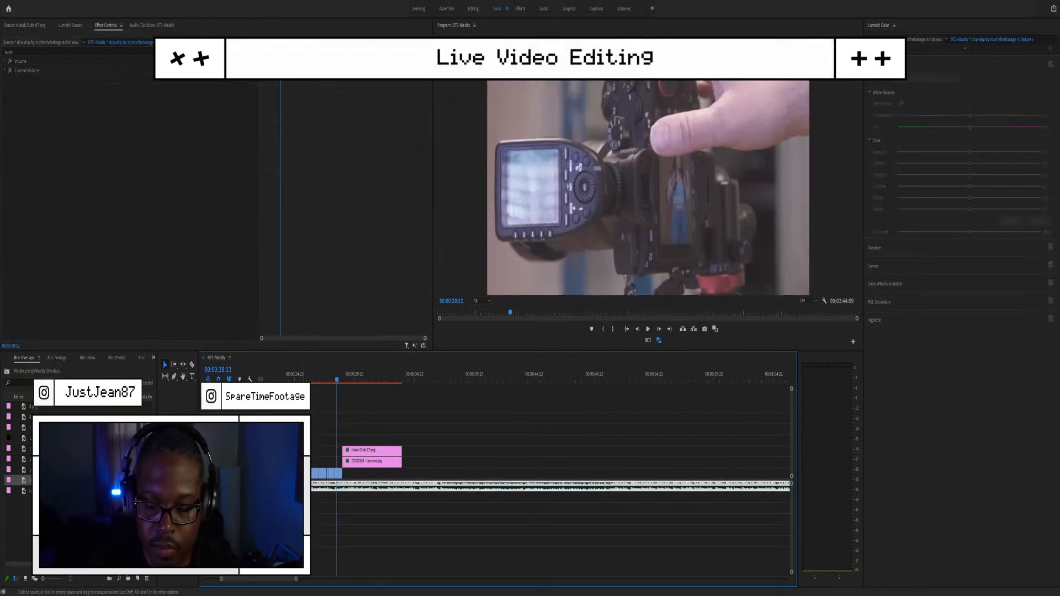
{"action": "key", "text": "space"}
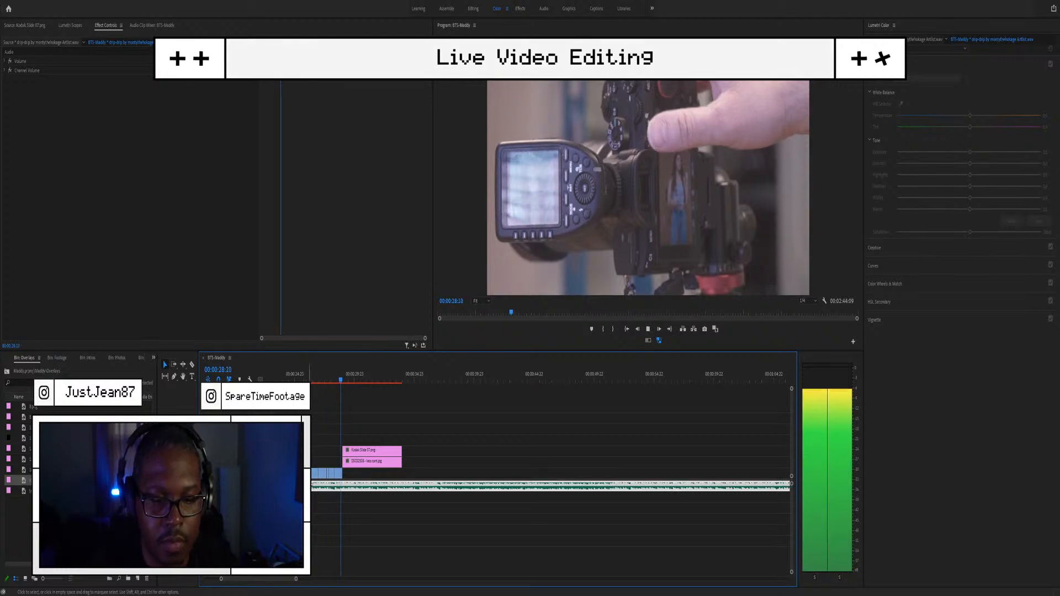
Step: Try enlarging the Kodak Slide 07.png overlay so its window shows more of the model photo
{"action": "left_click", "coordinate": [362, 448]}
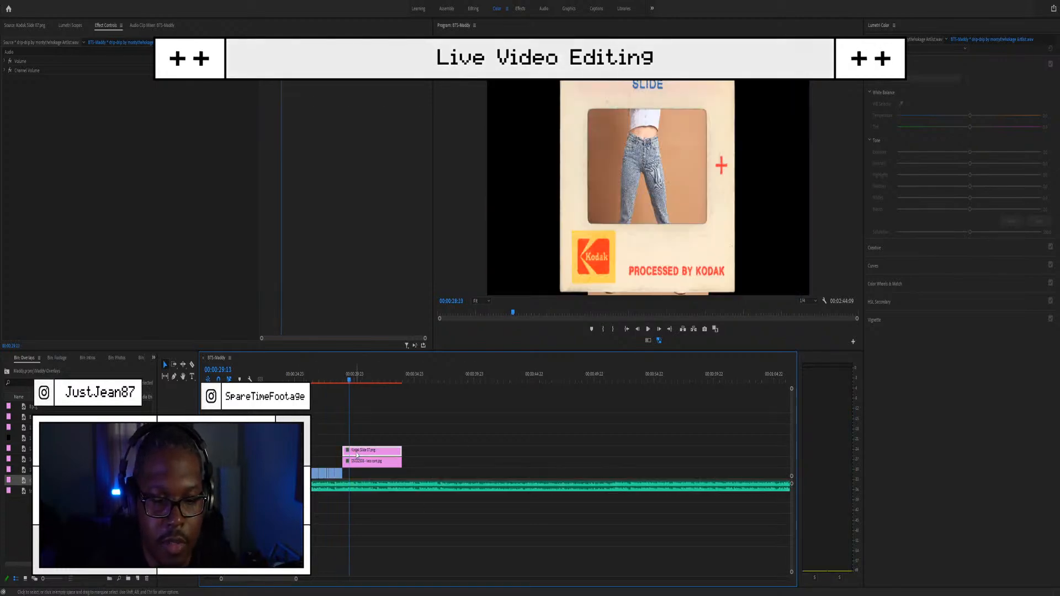
{"action": "left_click", "coordinate": [41, 79]}
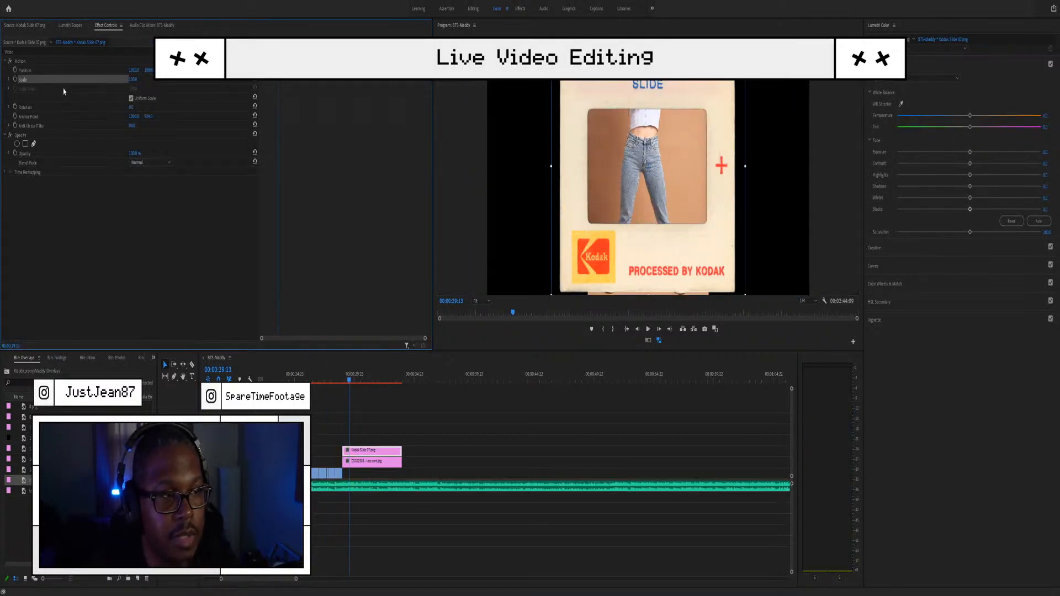
{"action": "left_click_drag", "start_coordinate": [745, 171], "coordinate": [771, 176]}
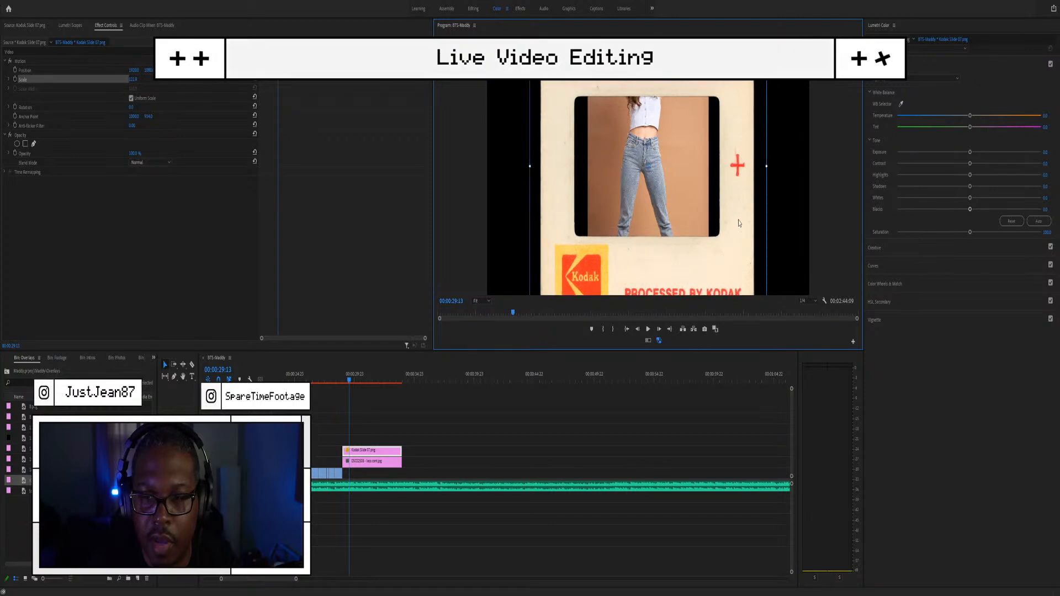
{"action": "left_click_drag", "start_coordinate": [721, 251], "coordinate": [690, 309]}
Step: Replace the Kodak slide overlay above the model photo with the white oval-cutout overlay and scale it down to the frame size
{"action": "left_click", "coordinate": [369, 451]}
{"action": "key", "text": "Delete"}
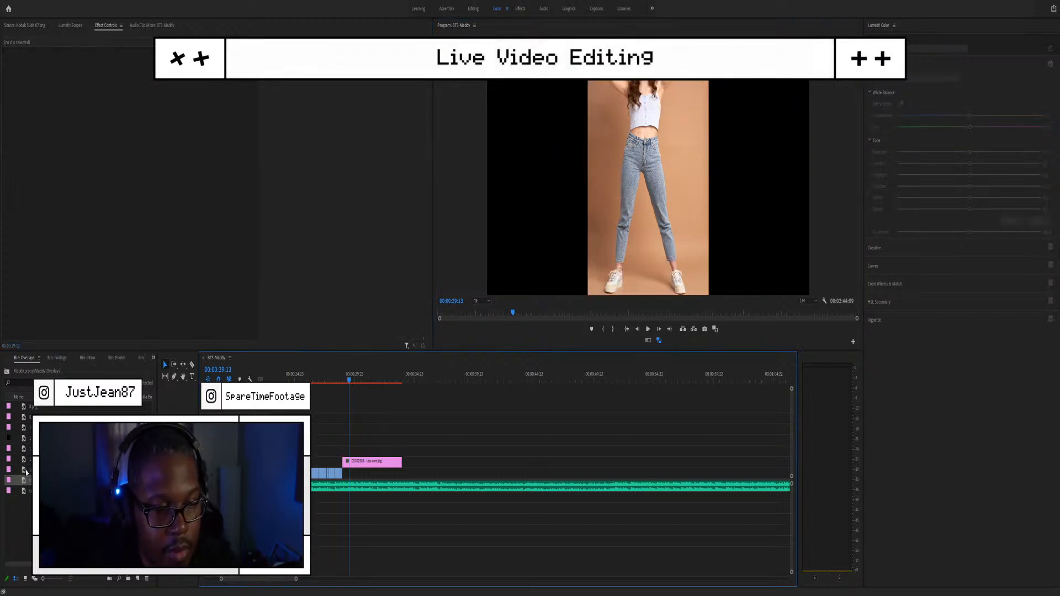
{"action": "double_click", "coordinate": [24, 449]}
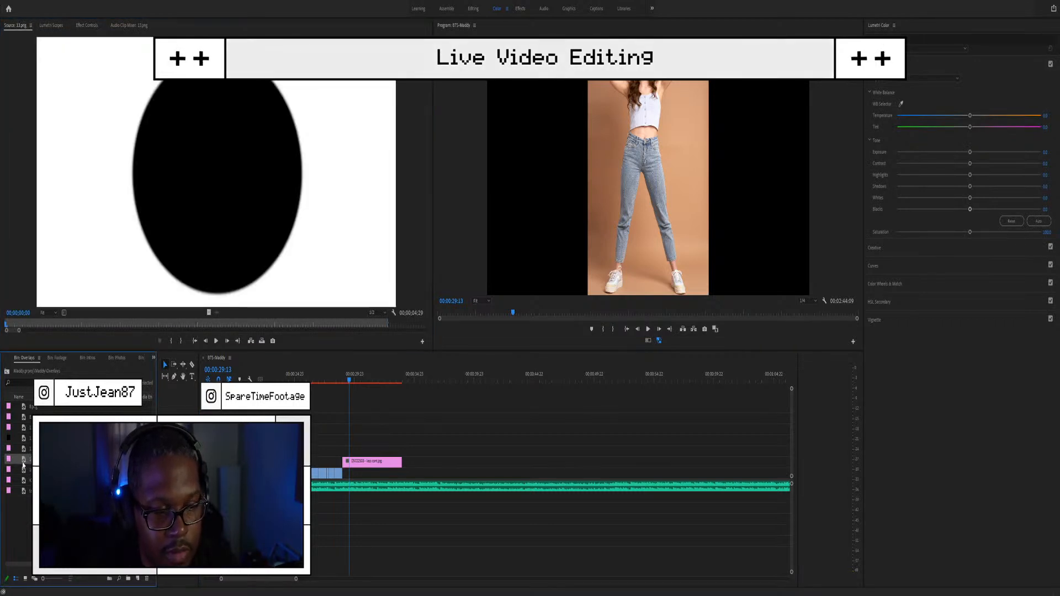
{"action": "double_click", "coordinate": [23, 461]}
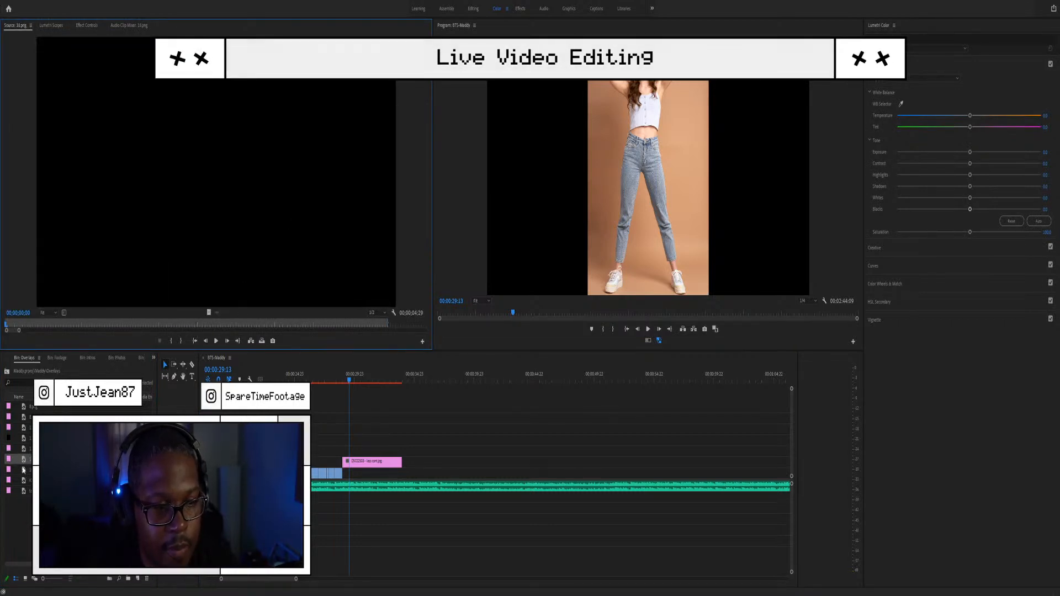
{"action": "double_click", "coordinate": [23, 449]}
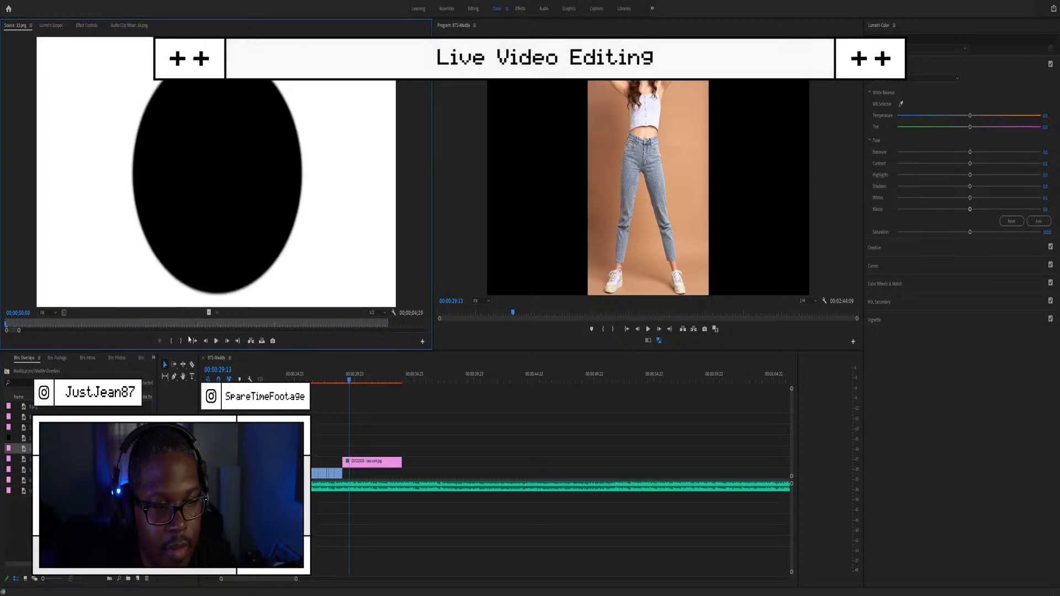
{"action": "left_click_drag", "start_coordinate": [280, 377], "coordinate": [339, 452]}
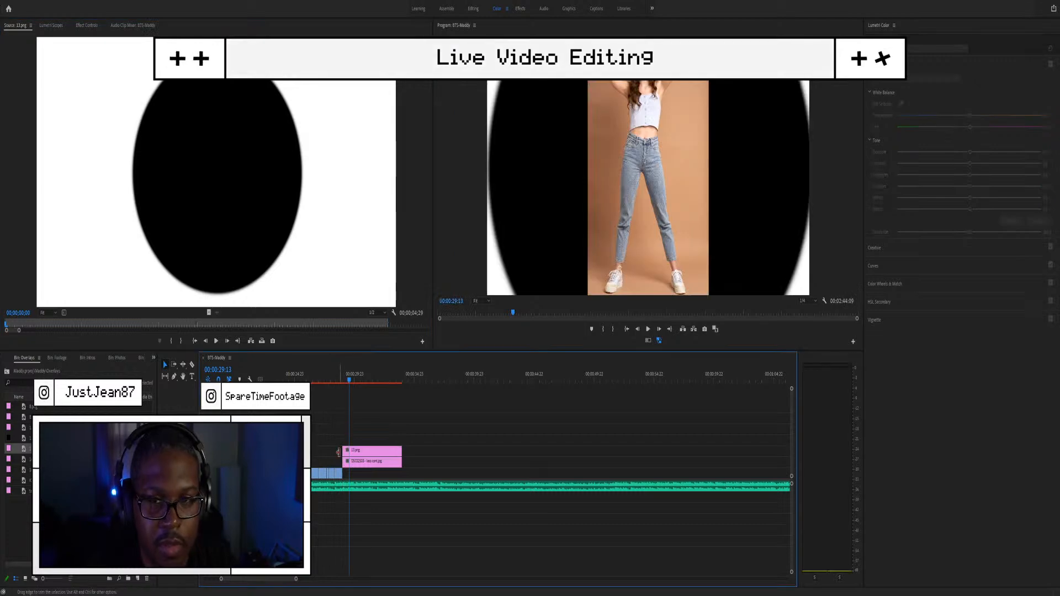
{"action": "left_click", "coordinate": [386, 453]}
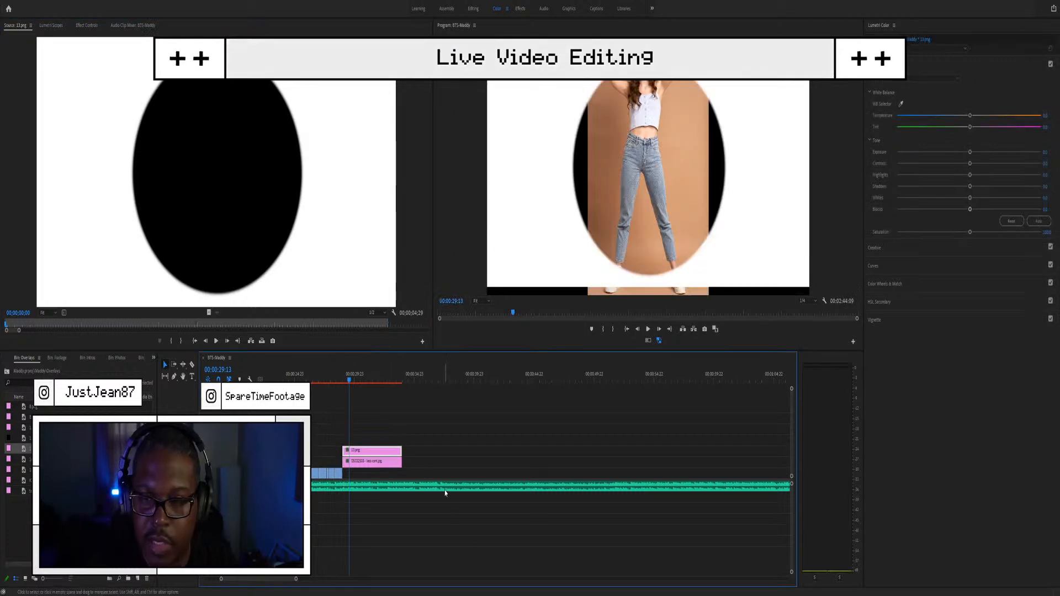
Step: Enlarge the oval overlay slightly so its white border covers the whole height of the frame
{"action": "key", "text": "shift+5"}
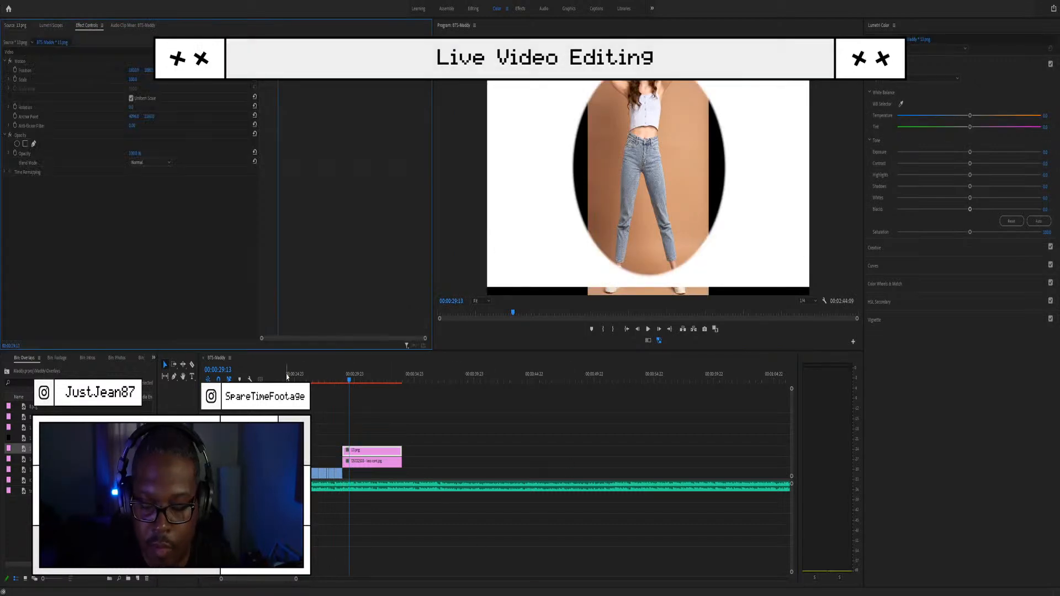
{"action": "left_click", "coordinate": [71, 81]}
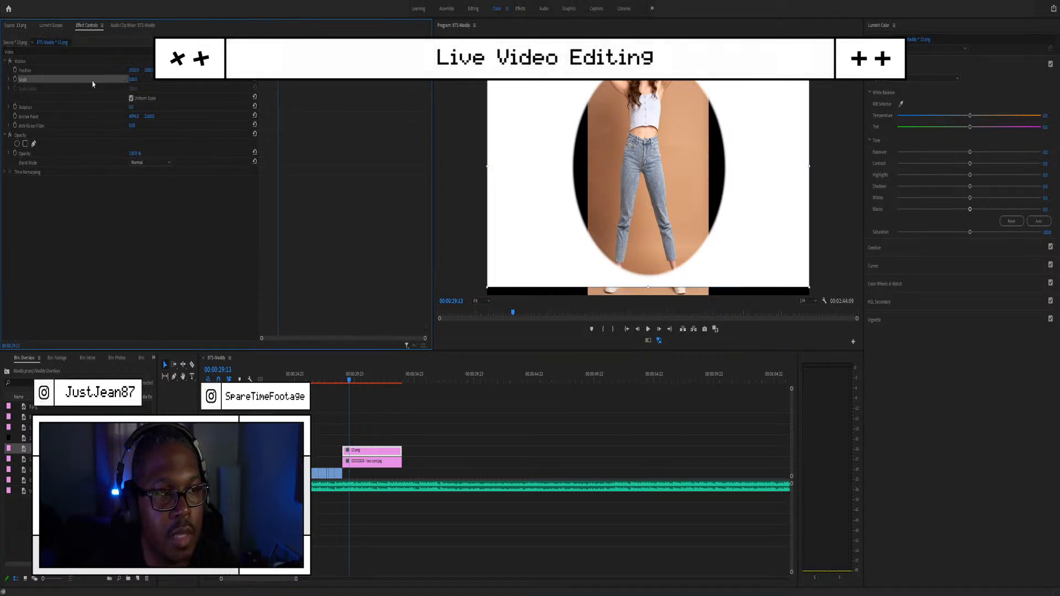
{"action": "left_click", "coordinate": [88, 71]}
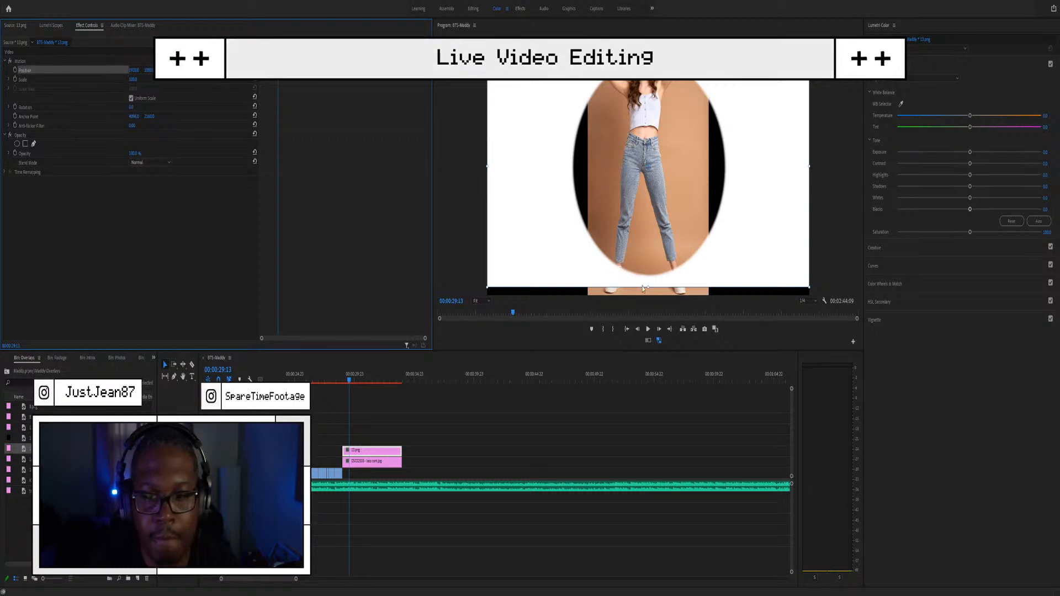
{"action": "left_click_drag", "start_coordinate": [648, 286], "coordinate": [650, 299]}
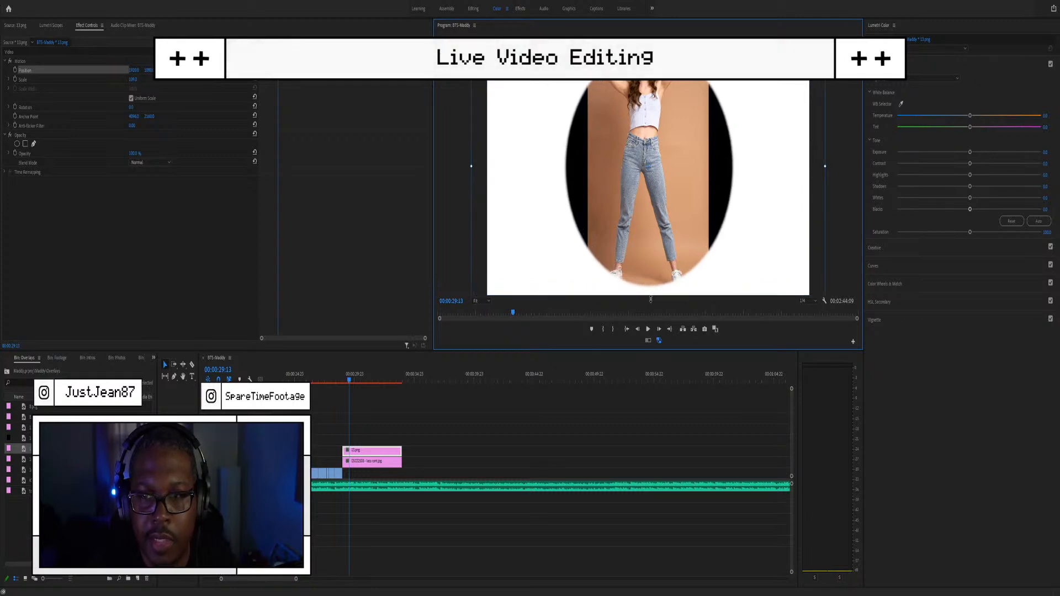
Step: Enlarge the model photo and shift it down so it fills the oval opening with her upper body centered
{"action": "left_click", "coordinate": [372, 461]}
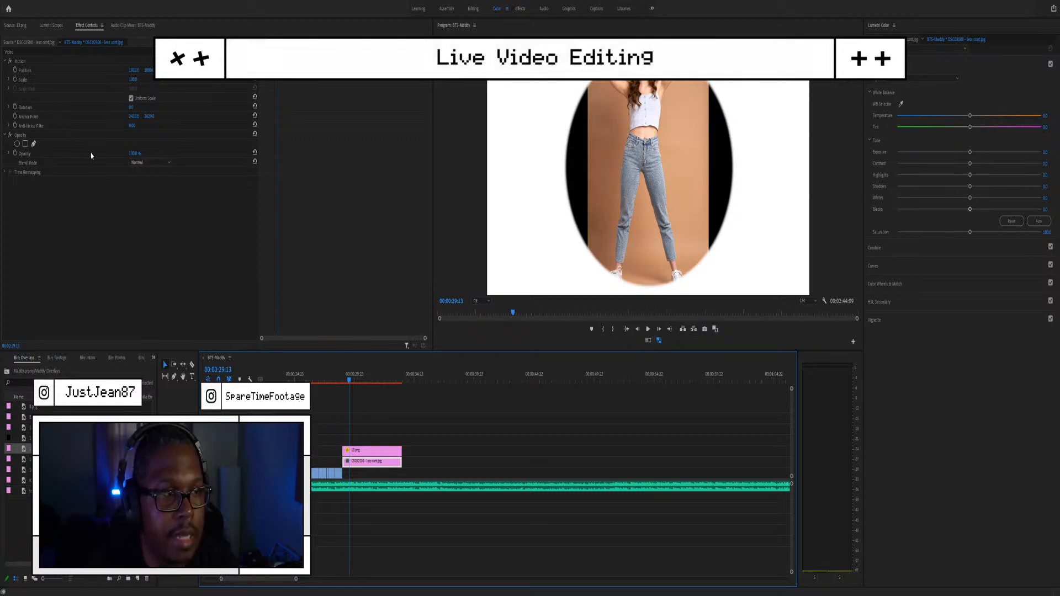
{"action": "left_click", "coordinate": [57, 79]}
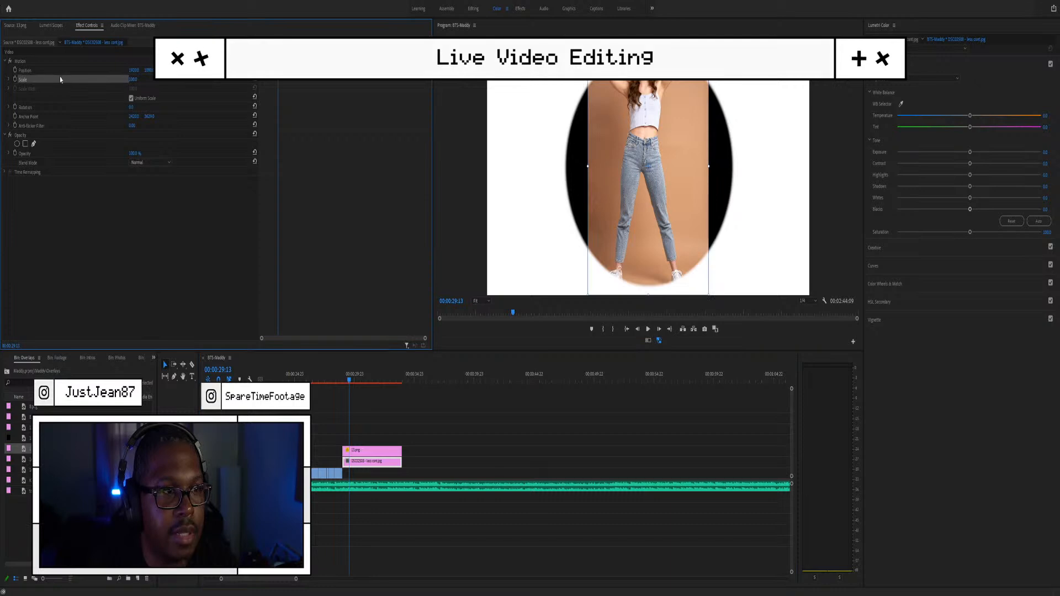
{"action": "left_click", "coordinate": [708, 166]}
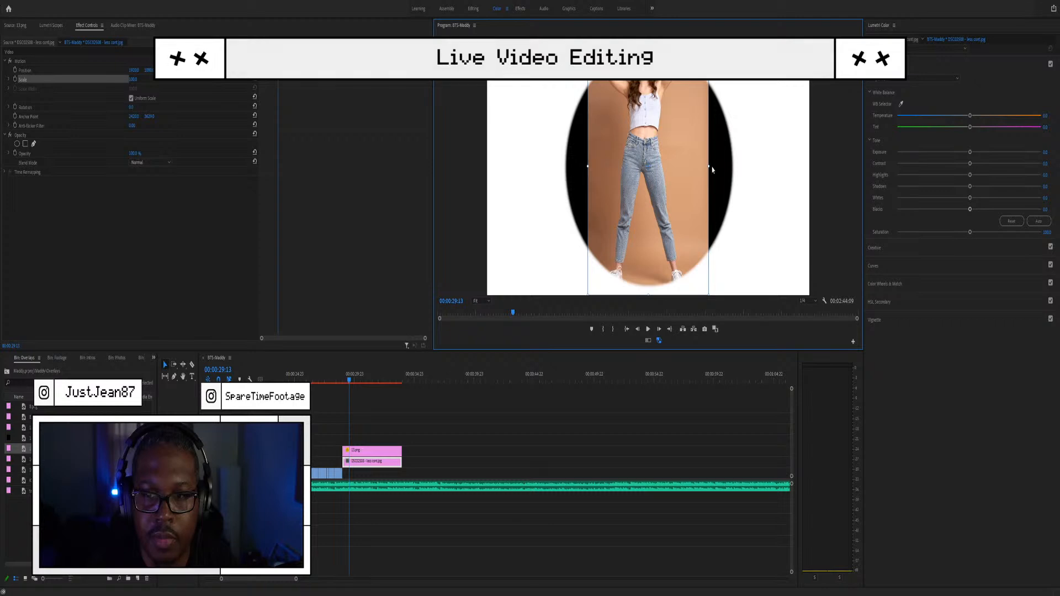
{"action": "left_click_drag", "start_coordinate": [708, 167], "coordinate": [697, 236]}
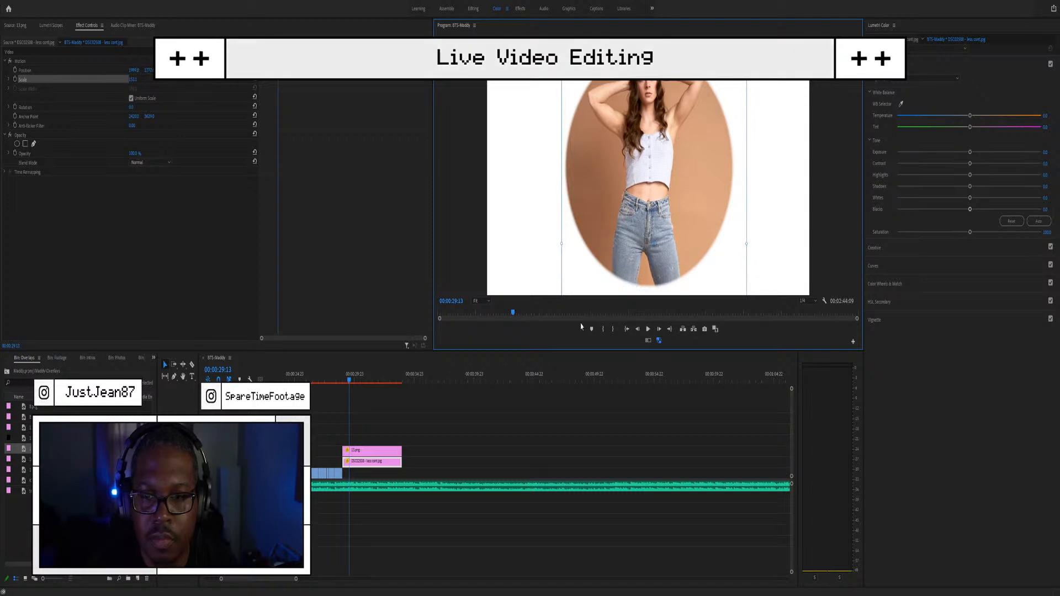
Step: Trim the ends of the model photo and its oval overlay together to a duration of about one second
{"action": "key", "text": "minus"}
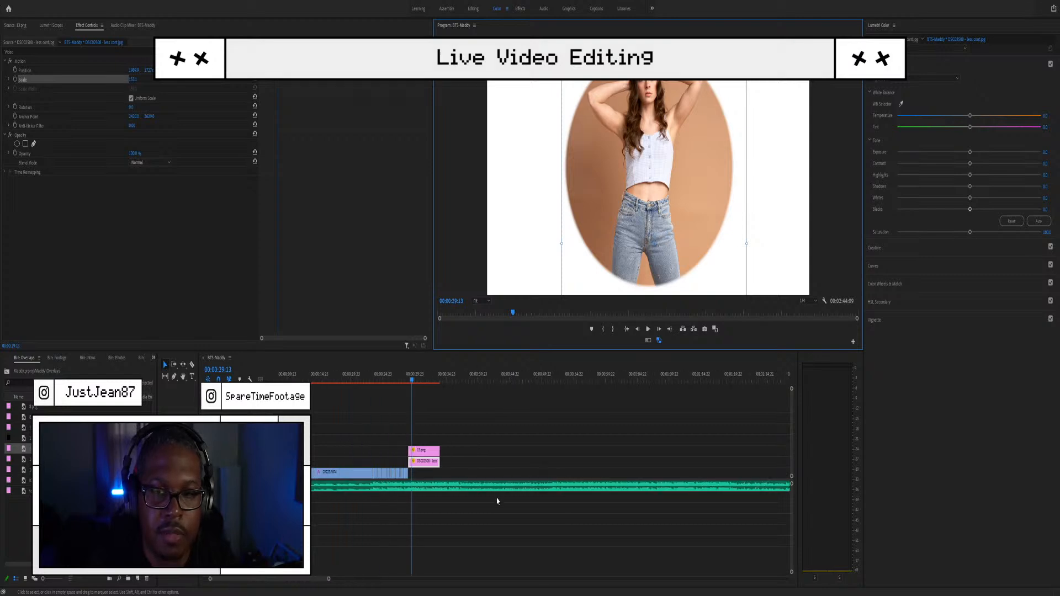
{"action": "left_click", "coordinate": [386, 386]}
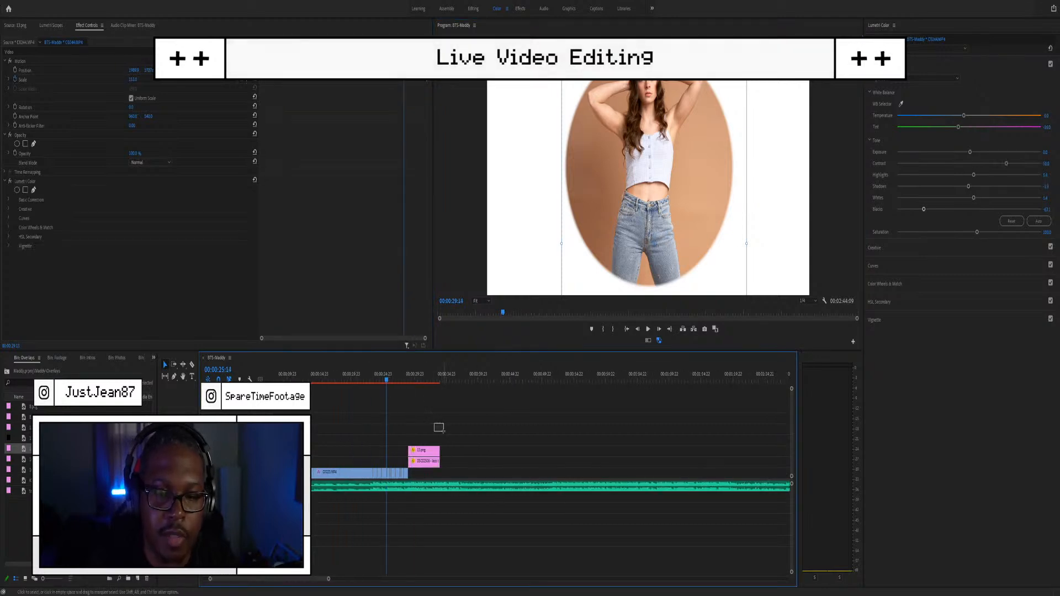
{"action": "left_click", "coordinate": [451, 445]}
{"action": "scroll", "coordinate": [451, 485], "scroll_direction": "up", "scroll_amount": 5}
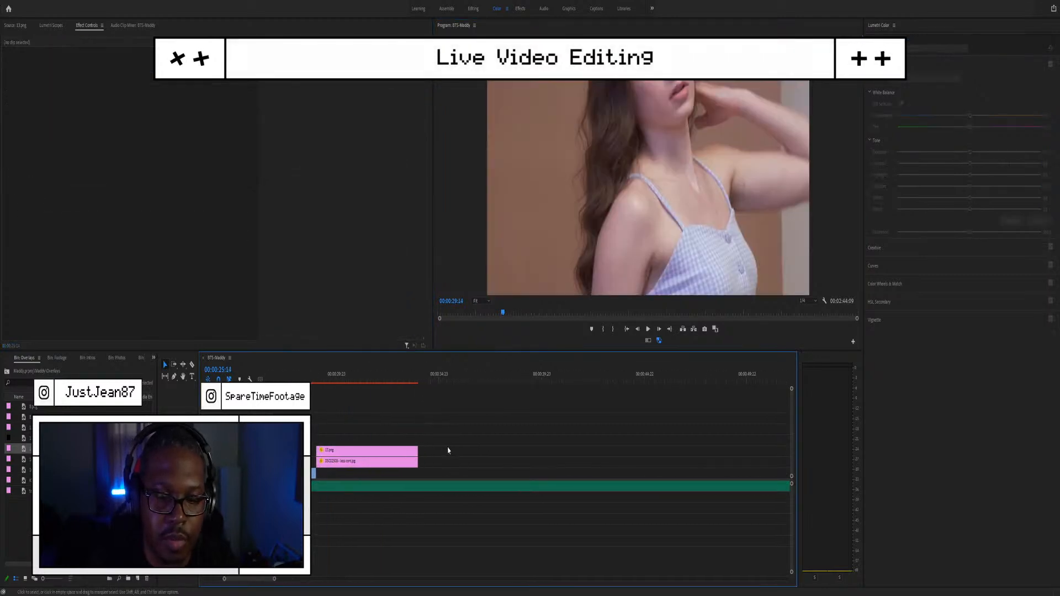
{"action": "scroll", "coordinate": [406, 436], "scroll_direction": "up", "scroll_amount": 2}
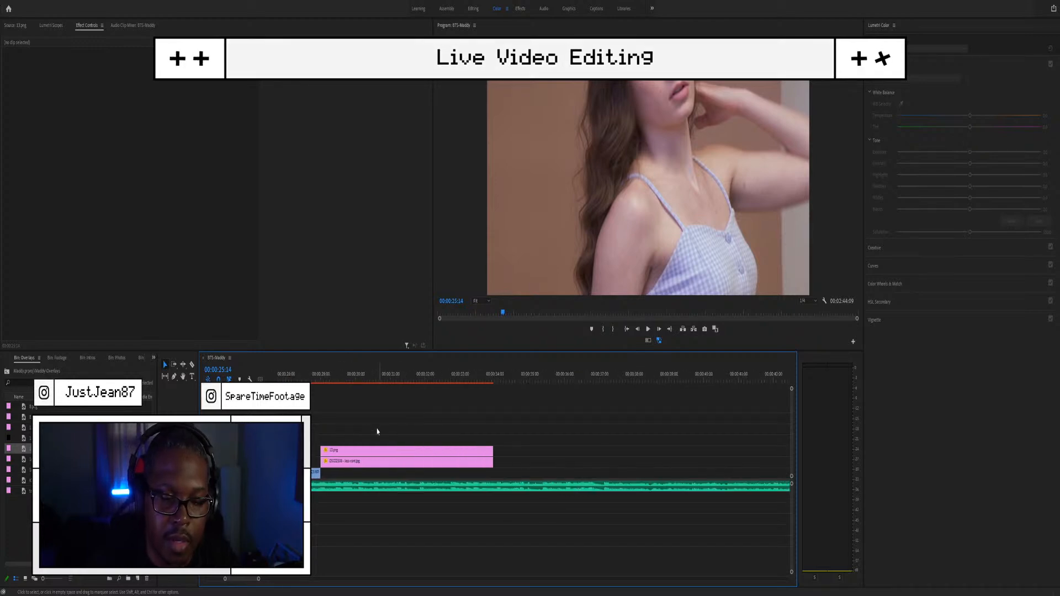
{"action": "left_click_drag", "start_coordinate": [513, 433], "coordinate": [358, 458]}
Step: Play the cut from the final camera clip into the shortened oval-framed photo
{"action": "key", "text": "space"}
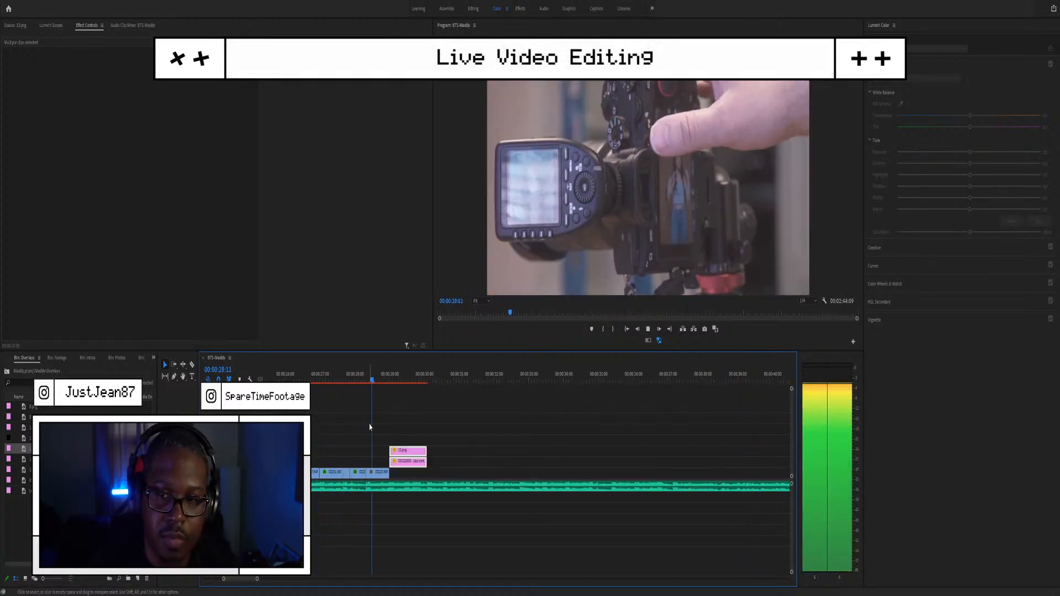
{"action": "key", "text": "space"}
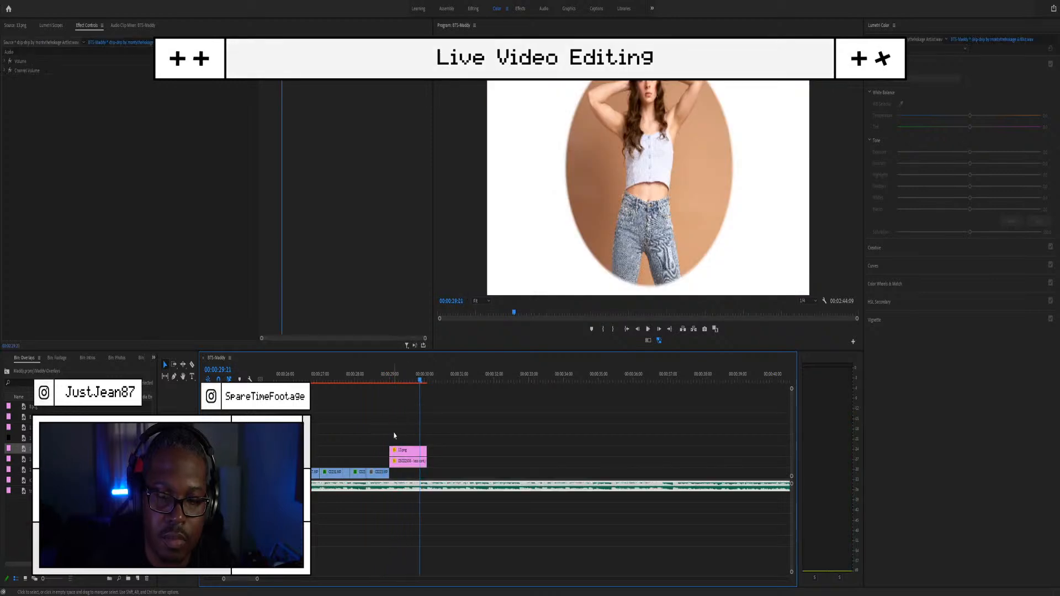
{"action": "scroll", "coordinate": [392, 436], "scroll_direction": "up", "scroll_amount": 2}
{"action": "scroll", "coordinate": [390, 437], "scroll_direction": "up", "scroll_amount": 1}
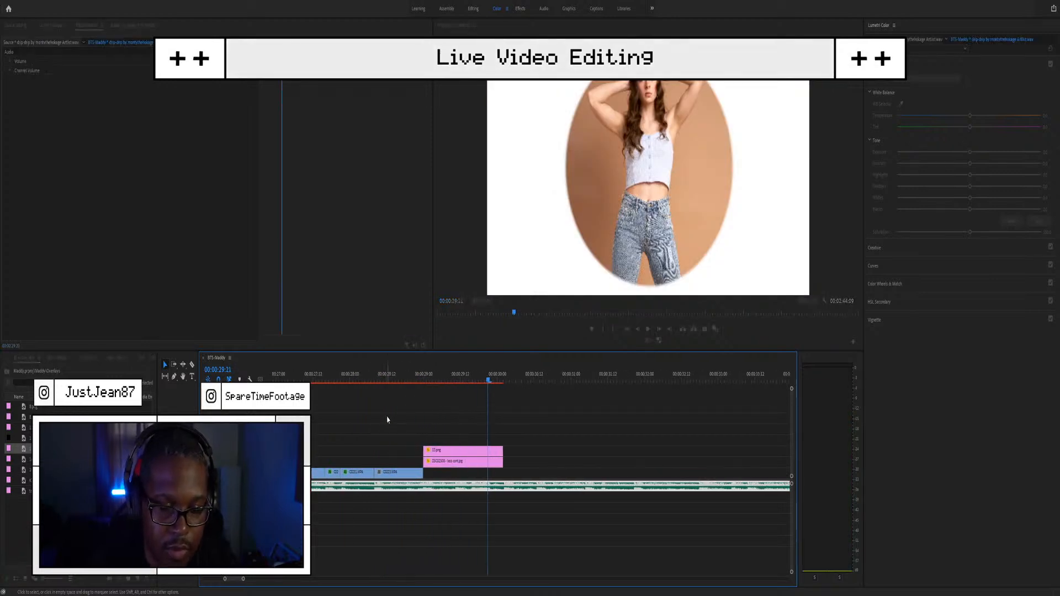
Step: Compare the color settings of the final camera clip with those of the graded clip just before it
{"action": "left_click", "coordinate": [388, 374]}
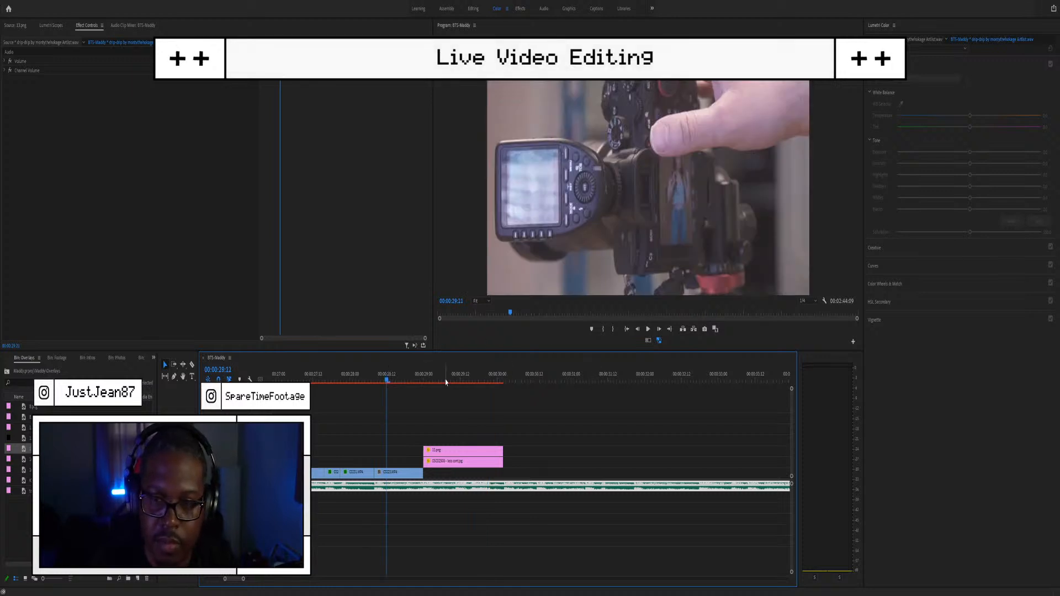
{"action": "left_click", "coordinate": [396, 472]}
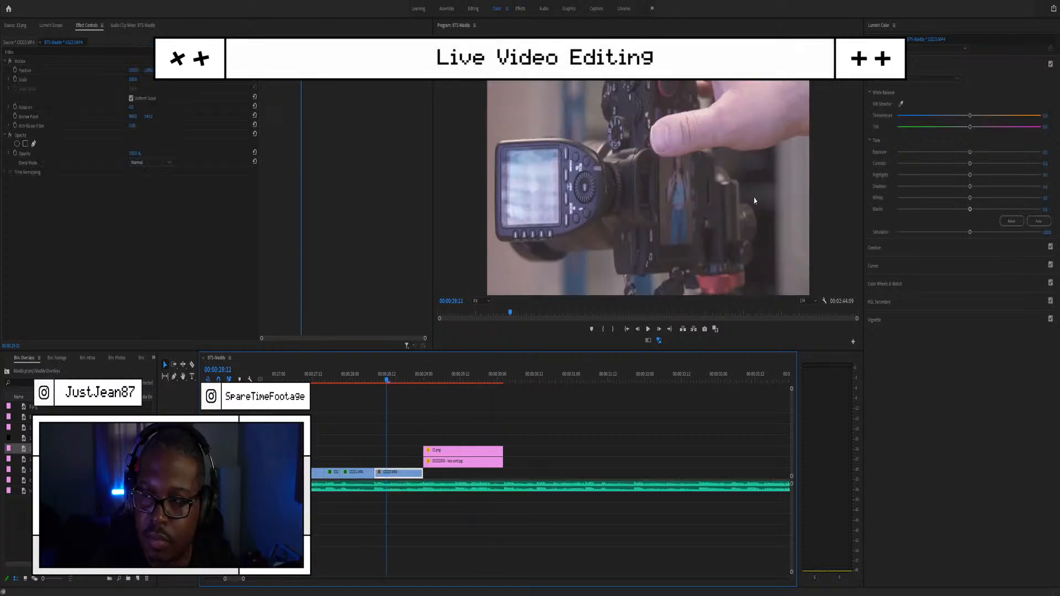
{"action": "left_click", "coordinate": [350, 380]}
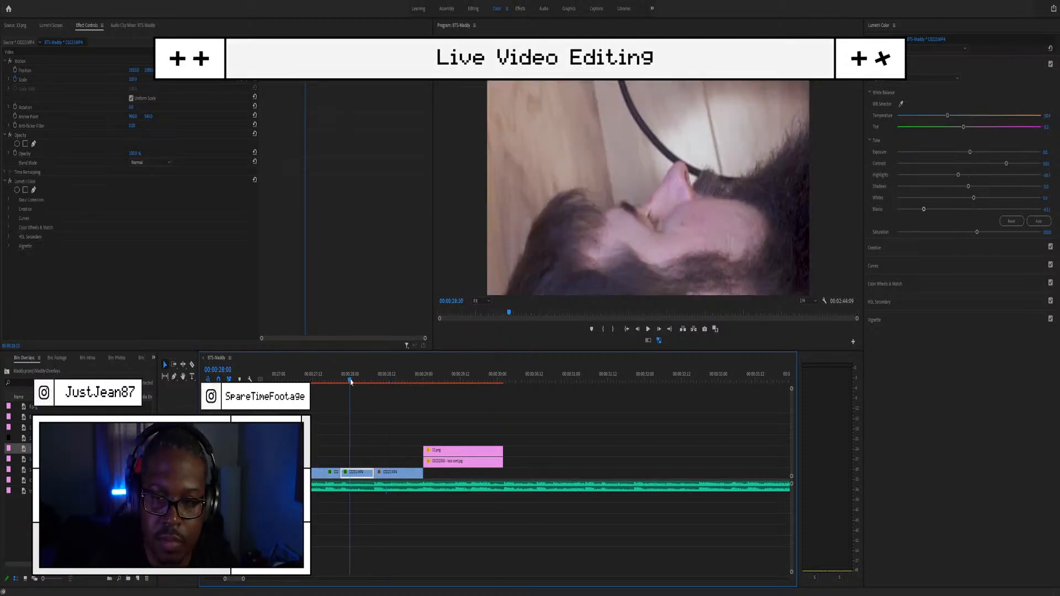
{"action": "left_click", "coordinate": [404, 385]}
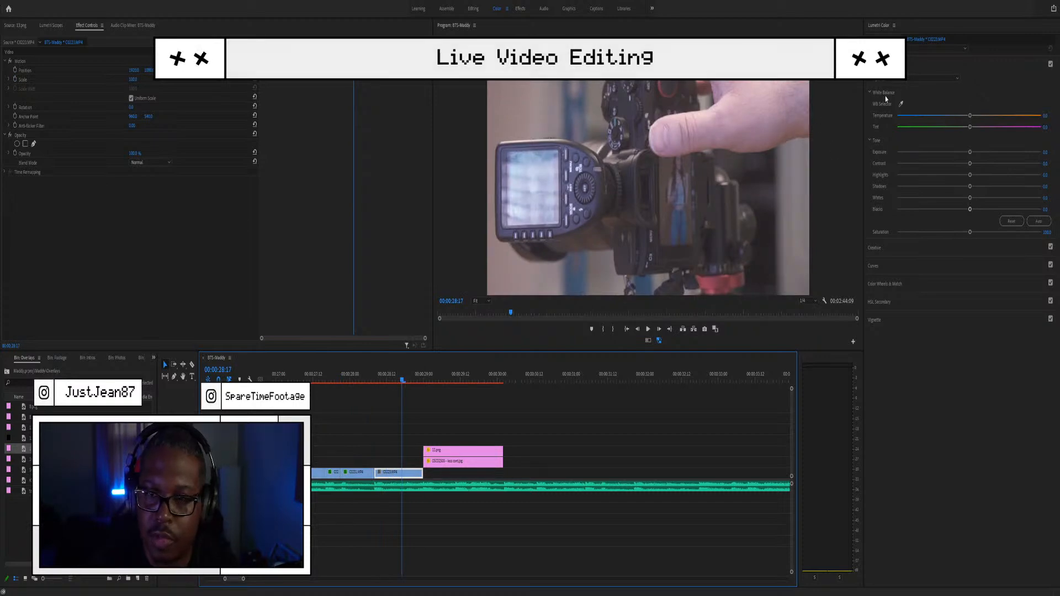
{"action": "scroll", "coordinate": [393, 462], "scroll_direction": "down", "scroll_amount": 3}
{"action": "scroll", "coordinate": [393, 459], "scroll_direction": "up", "scroll_amount": 3}
Step: For the close-up clip of the photographer at 00:00:22:04, lower the whites slightly, set the contrast to 20, and play it back
{"action": "left_click", "coordinate": [365, 450]}
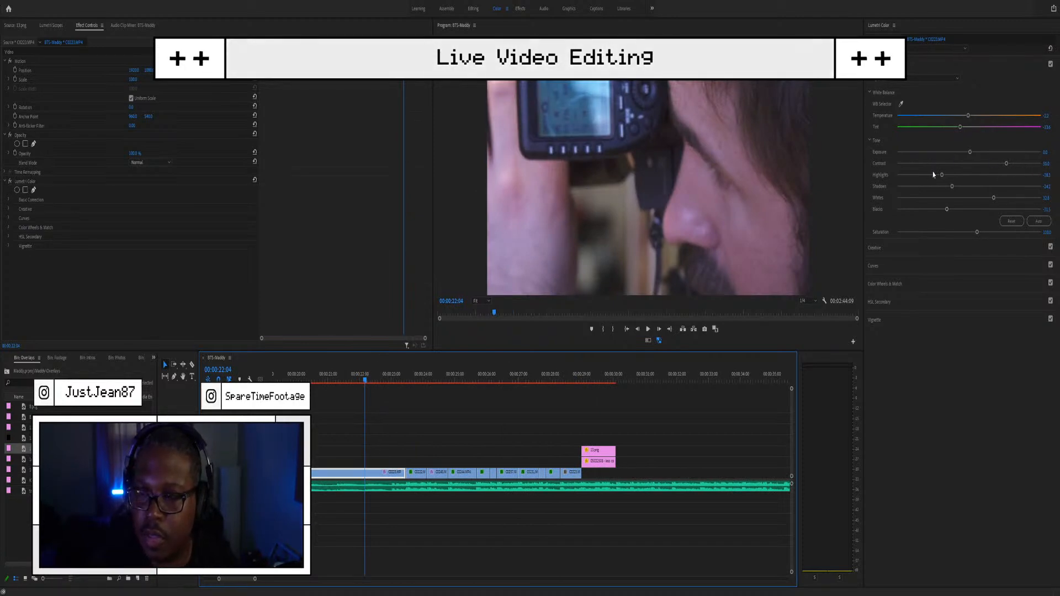
{"action": "left_click", "coordinate": [994, 198]}
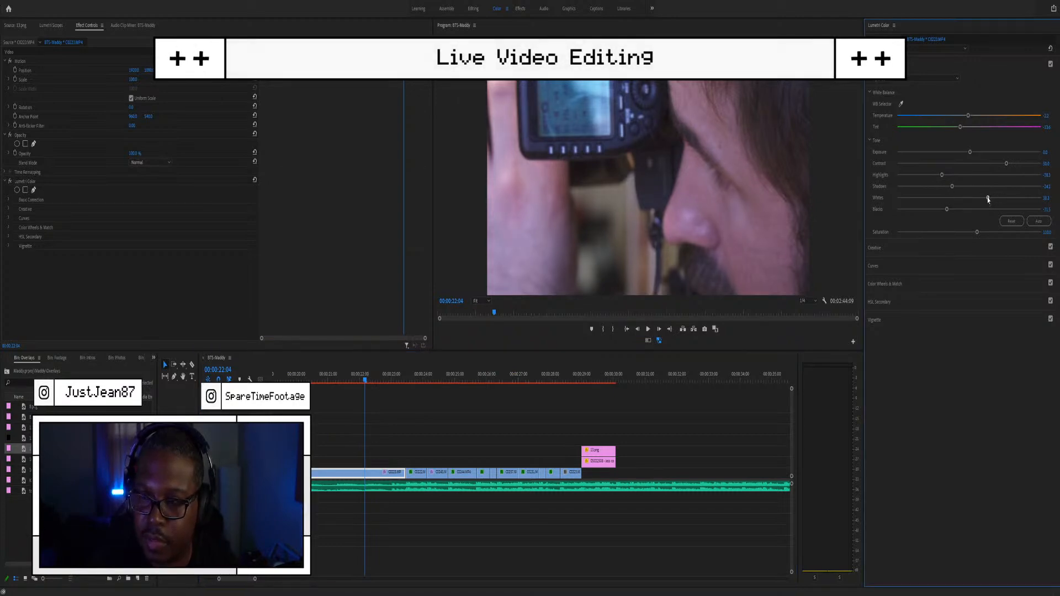
{"action": "left_click", "coordinate": [1046, 164]}
{"action": "type", "text": "20"}
{"action": "key", "text": "Return"}
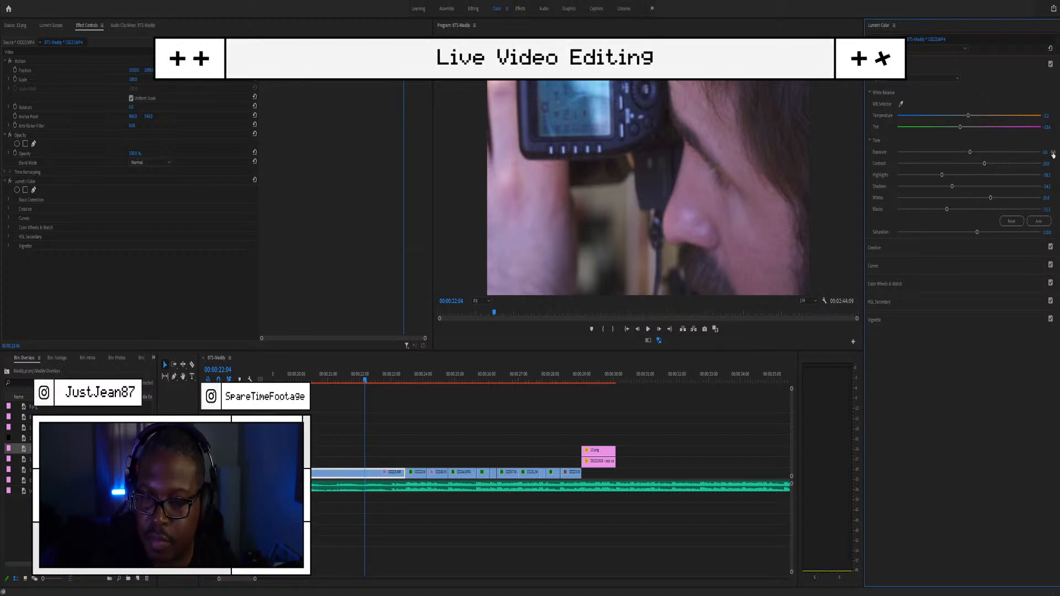
{"action": "key", "text": "space"}
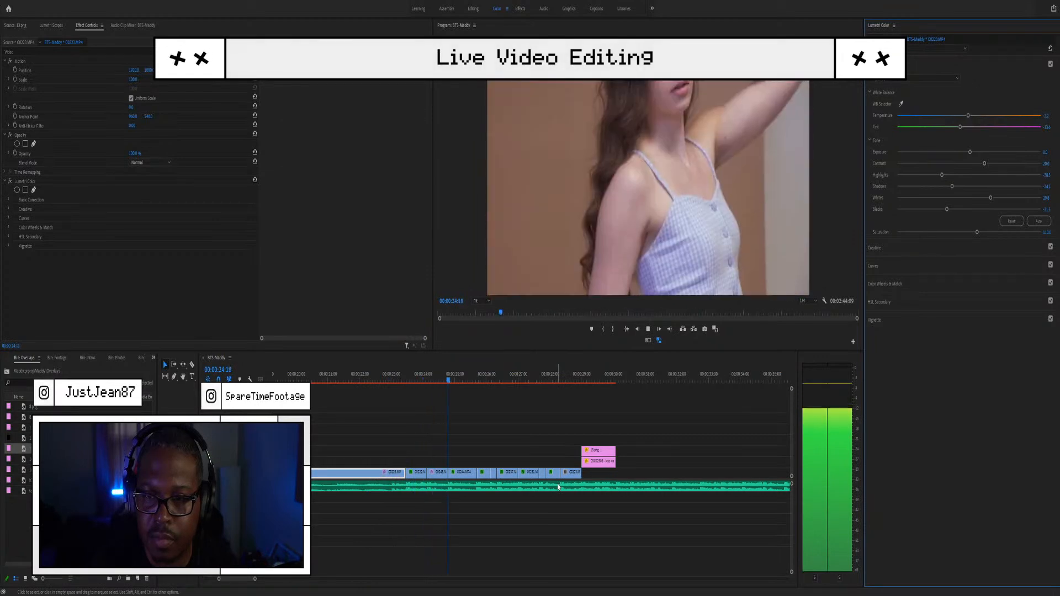
{"action": "key", "text": "space"}
Step: Using the Lumetri scopes, raise the highlights and lower the blacks slightly on the camera lens clip at 00:00:24:09
{"action": "left_click", "coordinate": [435, 376]}
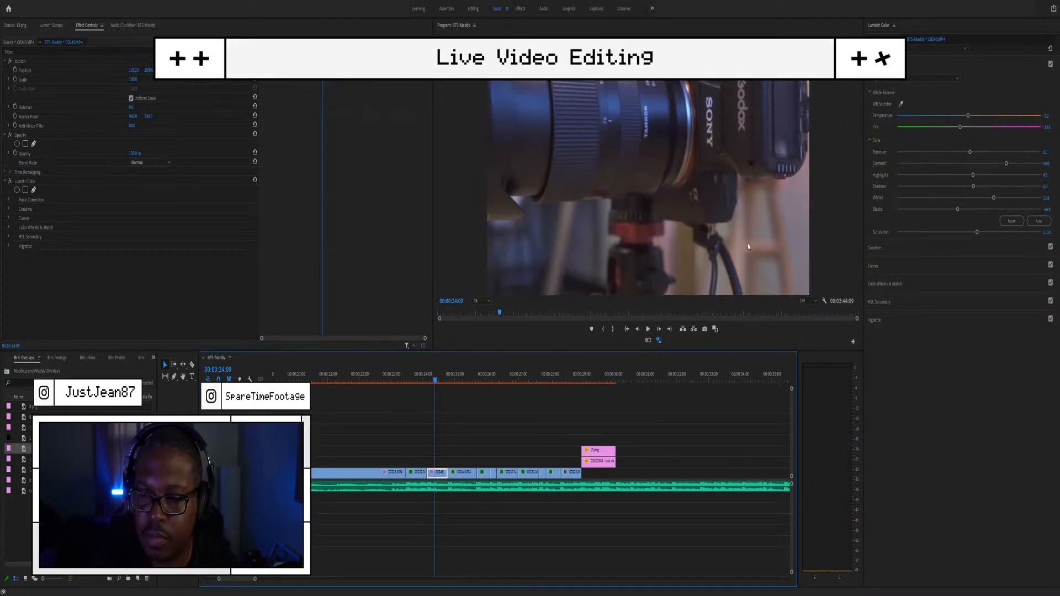
{"action": "key", "text": "shift+5"}
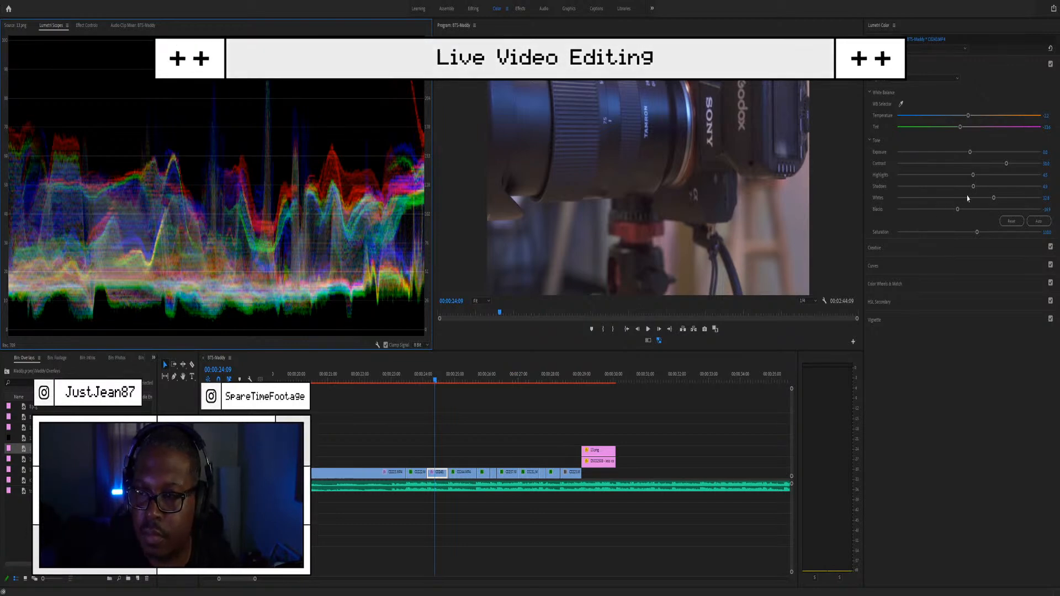
{"action": "left_click_drag", "start_coordinate": [973, 176], "coordinate": [993, 176]}
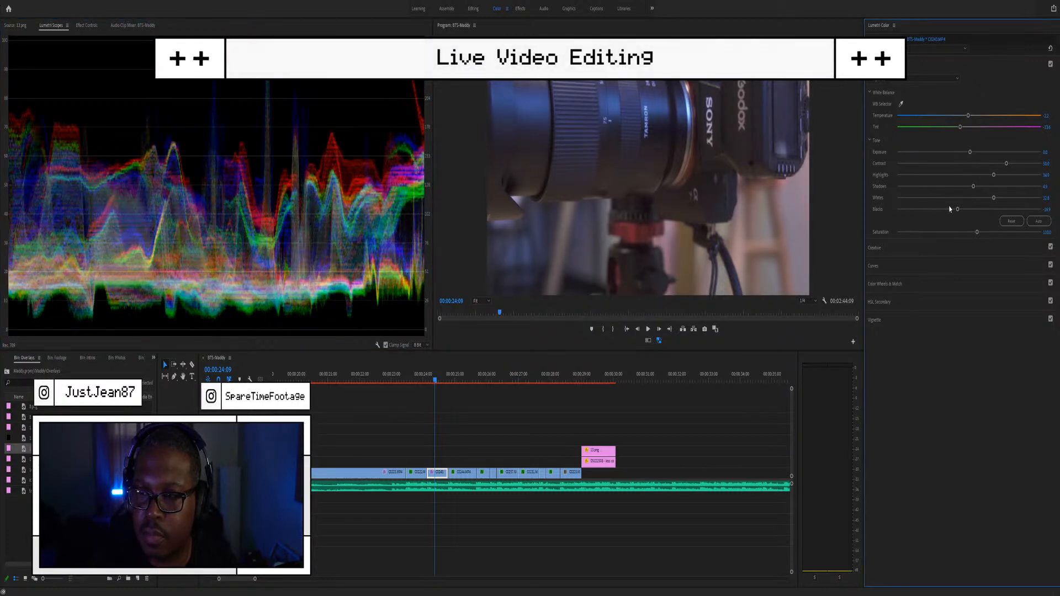
{"action": "left_click_drag", "start_coordinate": [955, 209], "coordinate": [952, 209]}
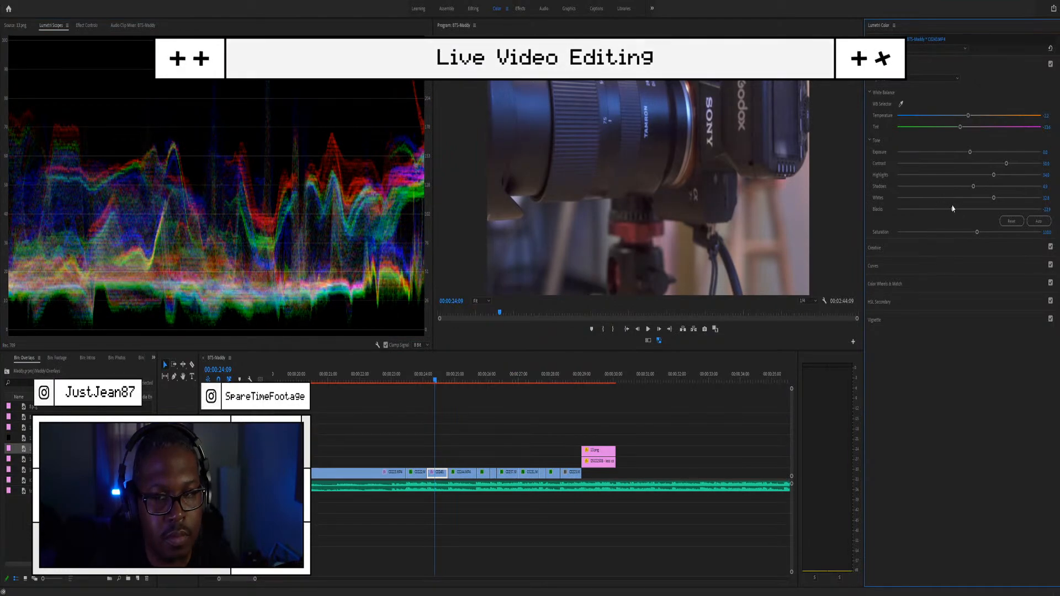
Step: Play the sequence from the regraded lens clip into the oval-framed photo to find the beat within the photo
{"action": "key", "text": "space"}
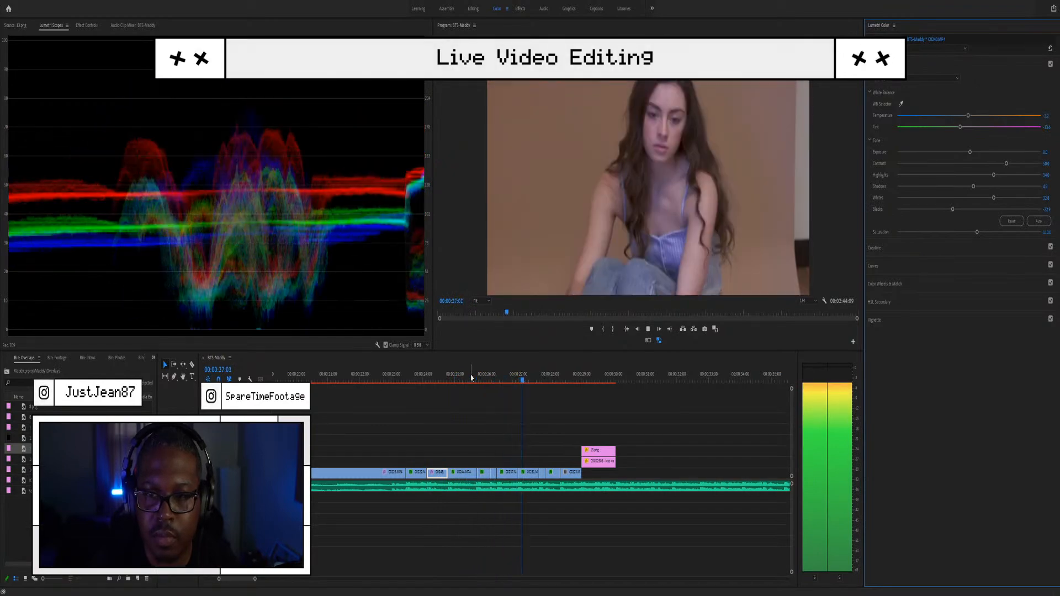
{"action": "left_click", "coordinate": [486, 380]}
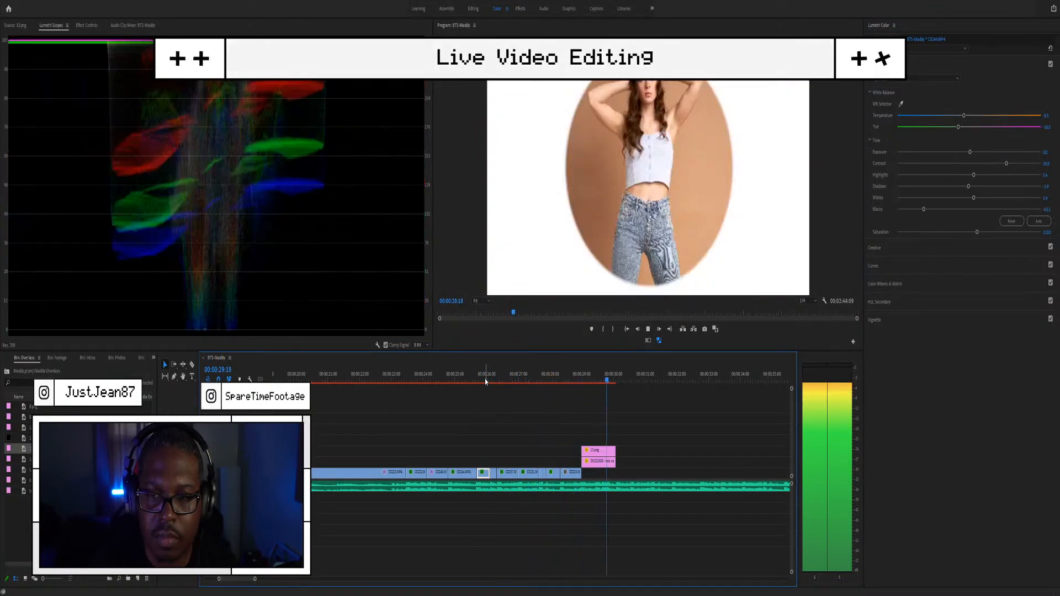
{"action": "key", "text": "space"}
{"action": "scroll", "coordinate": [599, 424], "scroll_direction": "up", "scroll_amount": 5}
{"action": "scroll", "coordinate": [603, 451], "scroll_direction": "down", "scroll_amount": 3}
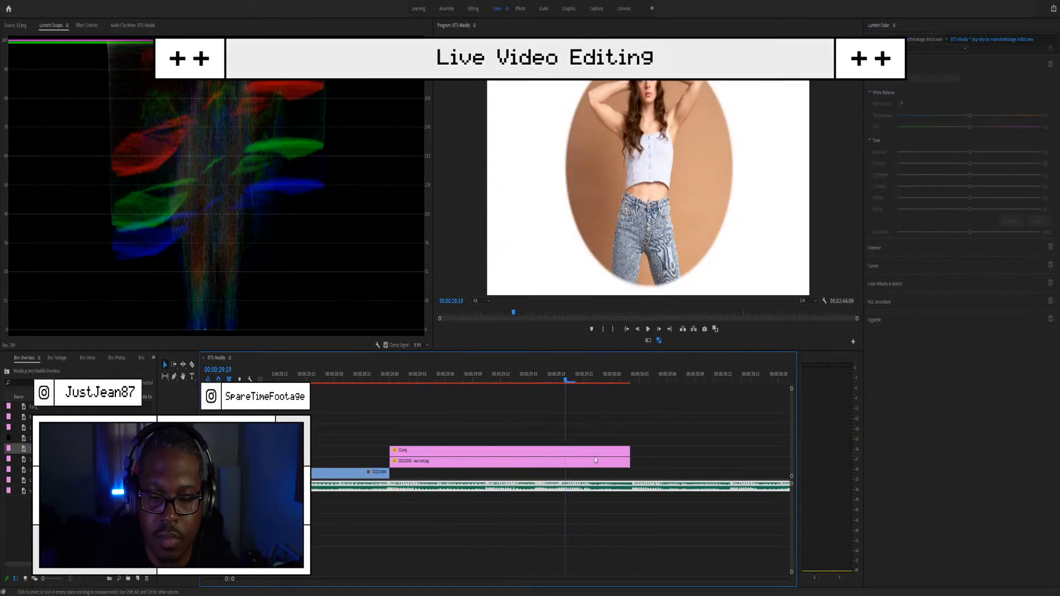
{"action": "left_click", "coordinate": [316, 376]}
{"action": "key", "text": "space"}
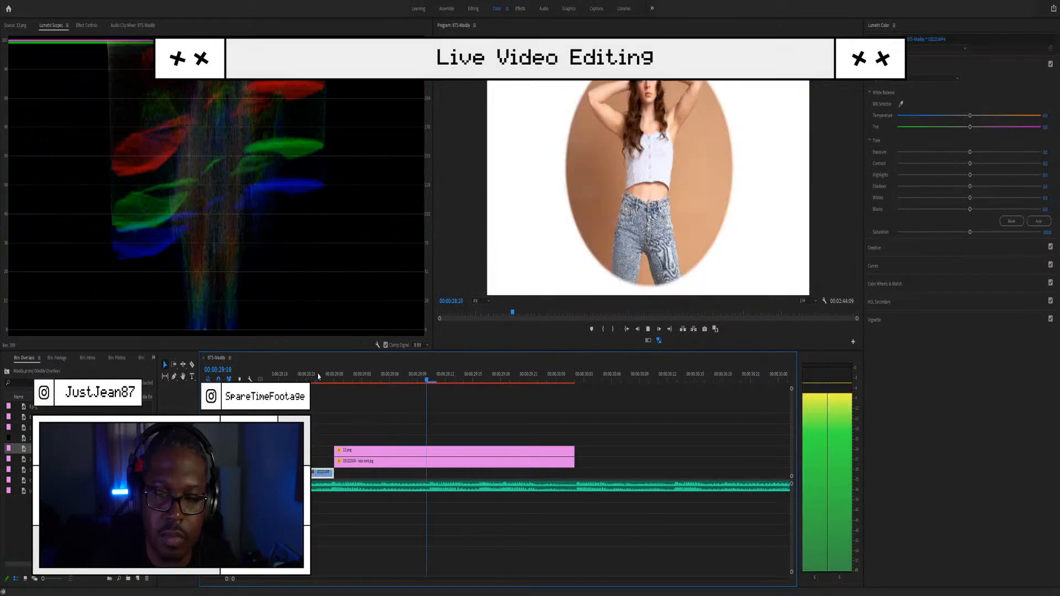
{"action": "key", "text": "space"}
Step: Trim the ends of the model photo and its oval overlay together to 00:00:29:10 and play the shortened cut
{"action": "left_click_drag", "start_coordinate": [474, 419], "coordinate": [465, 466]}
{"action": "left_click_drag", "start_coordinate": [572, 456], "coordinate": [426, 448]}
{"action": "left_click", "coordinate": [313, 376]}
{"action": "key", "text": "space"}
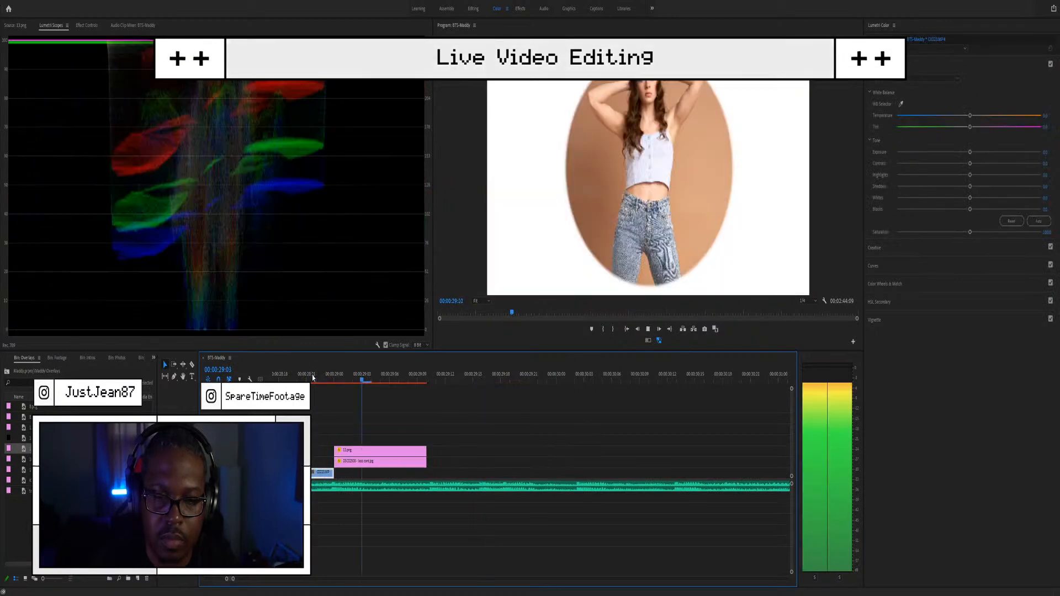
{"action": "key", "text": "space"}
Step: Extend only the oval overlay's end to 00:00:30:02, leaving room beneath it for another photo
{"action": "left_click", "coordinate": [370, 422]}
{"action": "left_click", "coordinate": [370, 464]}
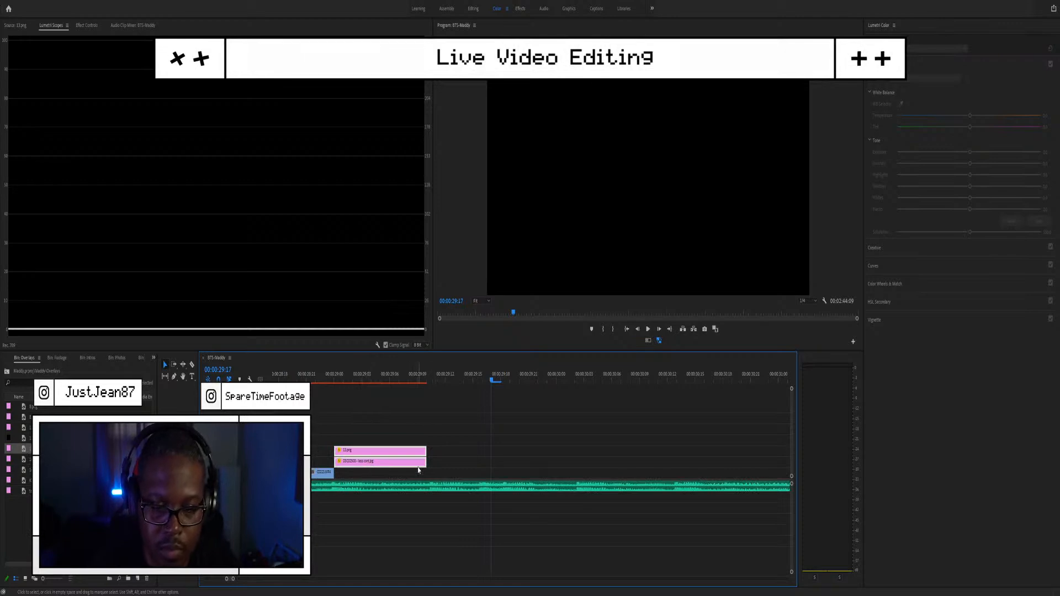
{"action": "left_click_drag", "start_coordinate": [424, 452], "coordinate": [574, 451]}
Step: Play the music under the extended oval overlay and return to the end of the first photo at 00:00:29:10
{"action": "left_click", "coordinate": [399, 374]}
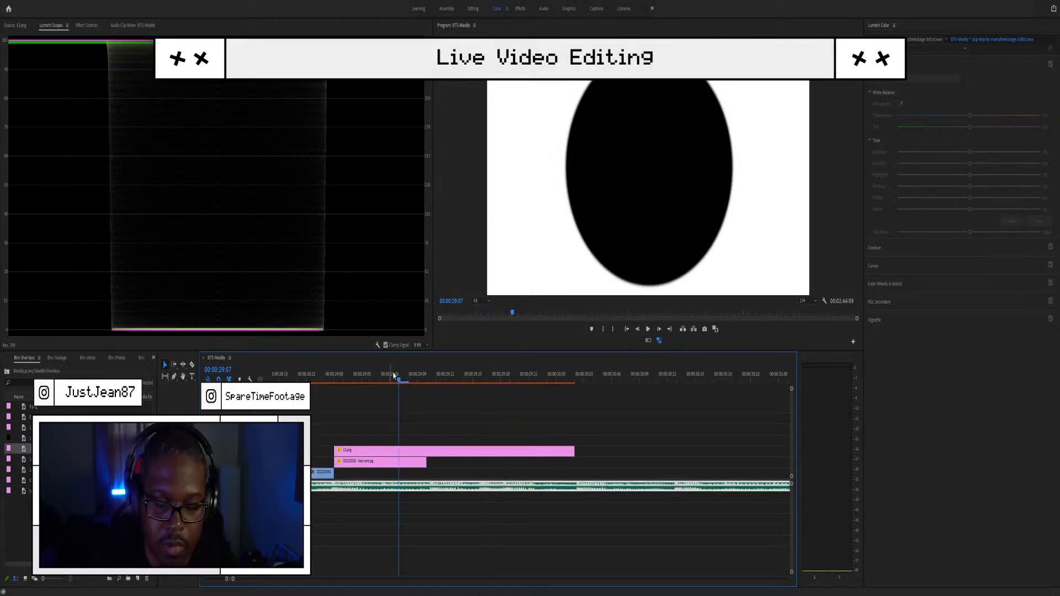
{"action": "key", "text": "space"}
{"action": "key", "text": "space"}
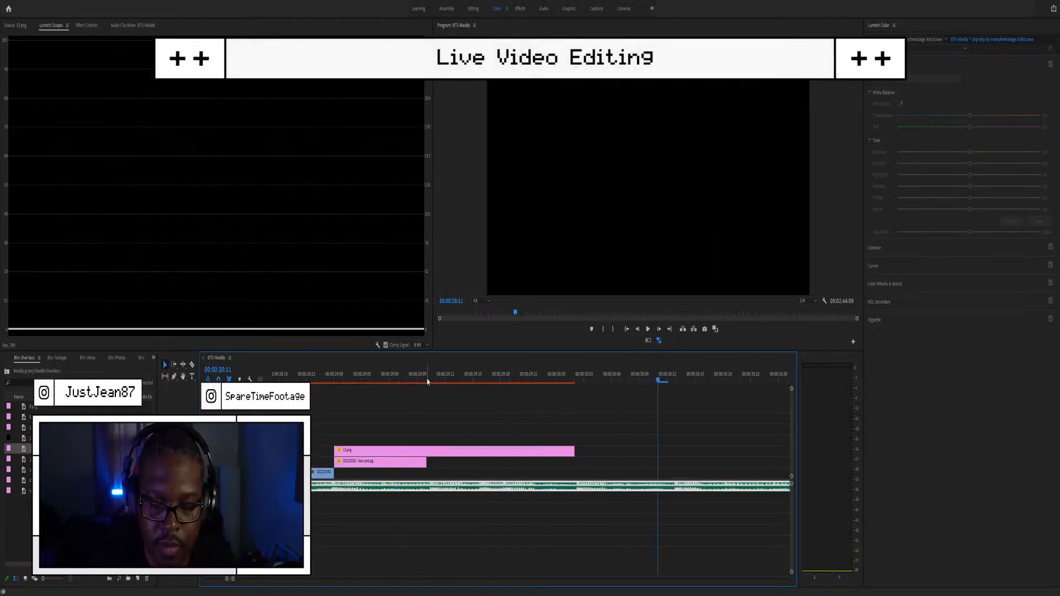
{"action": "left_click", "coordinate": [367, 378]}
{"action": "key", "text": "space"}
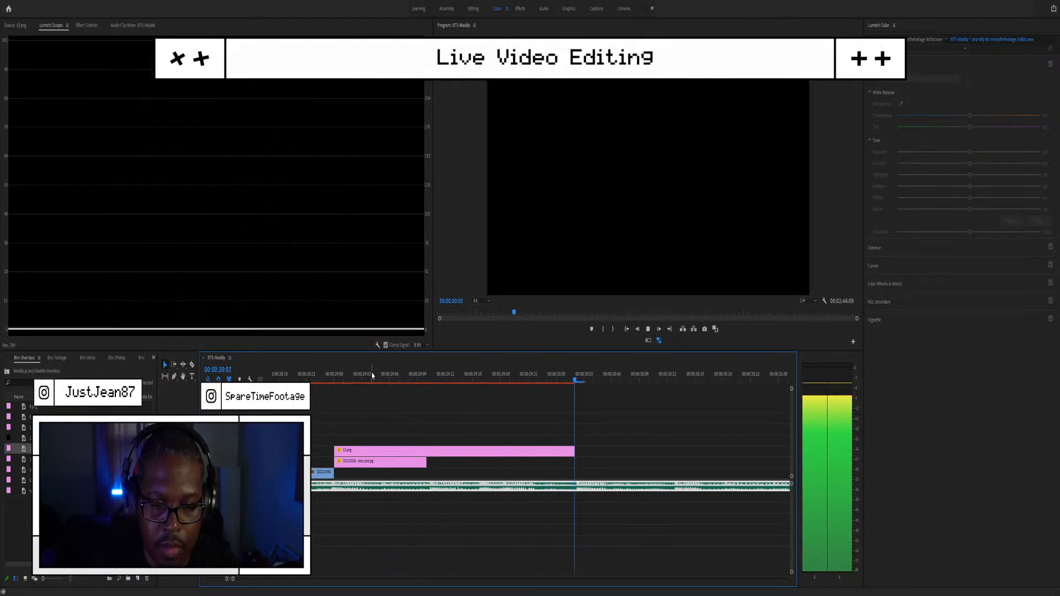
{"action": "key", "text": "space"}
{"action": "left_click", "coordinate": [426, 379]}
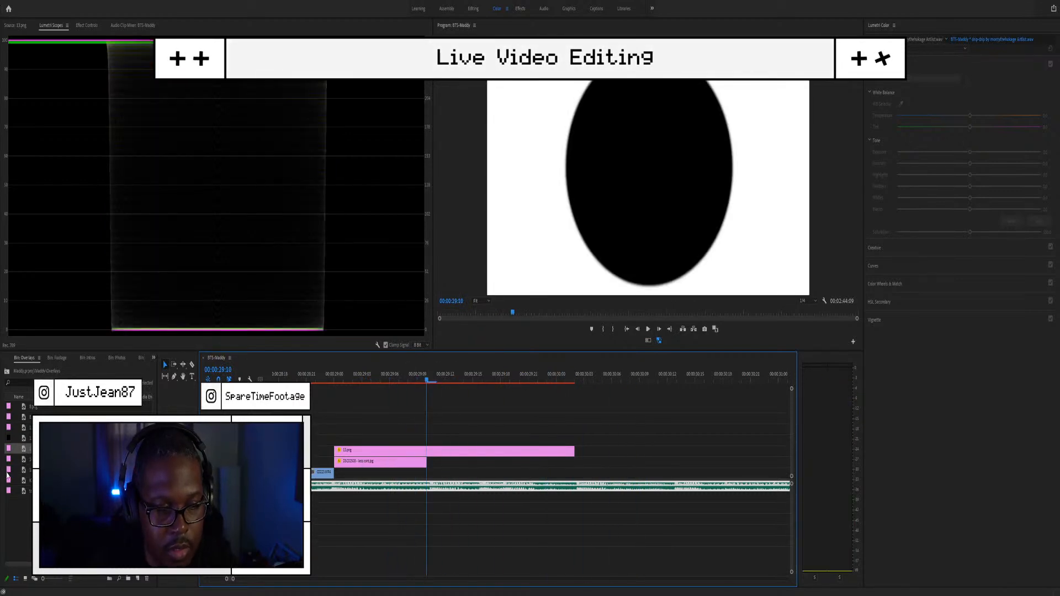
Step: Preview the other overlay images in the overlays bin, including the multi-panel collage frame
{"action": "double_click", "coordinate": [22, 463]}
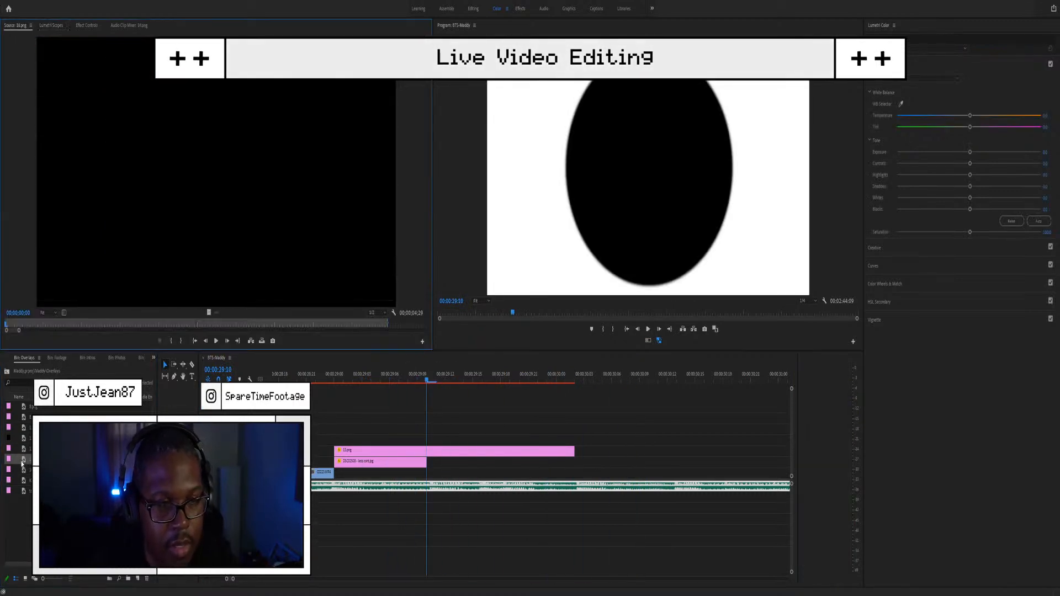
{"action": "left_click", "coordinate": [24, 462]}
{"action": "left_click", "coordinate": [24, 450]}
{"action": "double_click", "coordinate": [24, 461]}
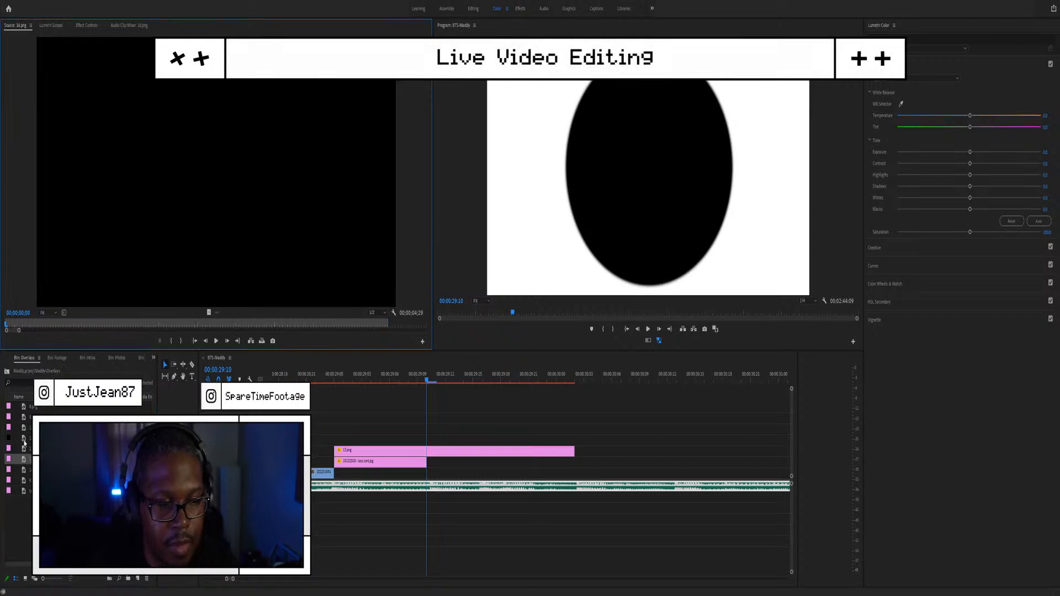
{"action": "double_click", "coordinate": [24, 417]}
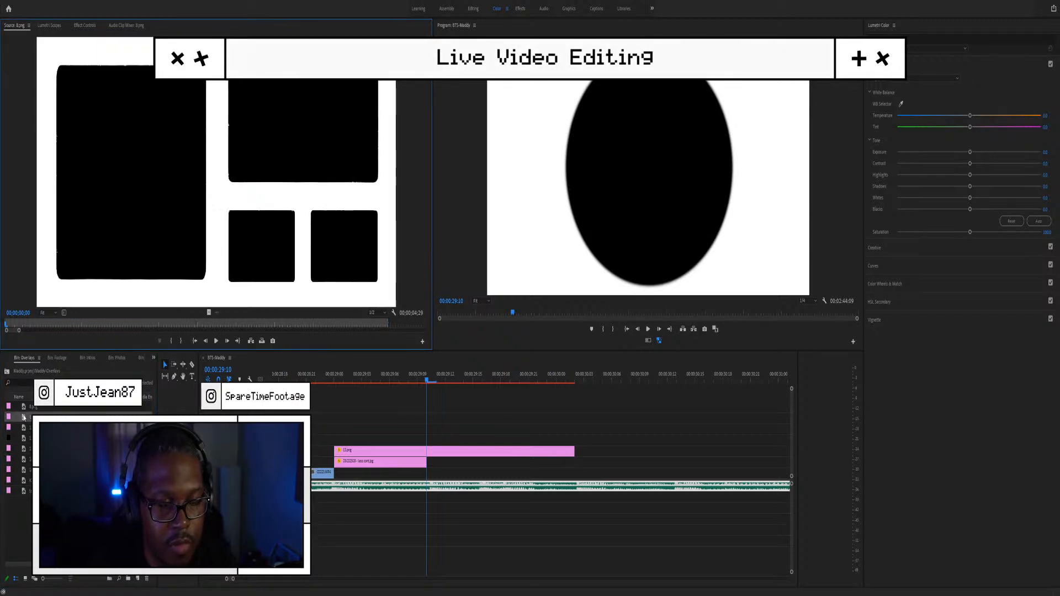
{"action": "double_click", "coordinate": [24, 460]}
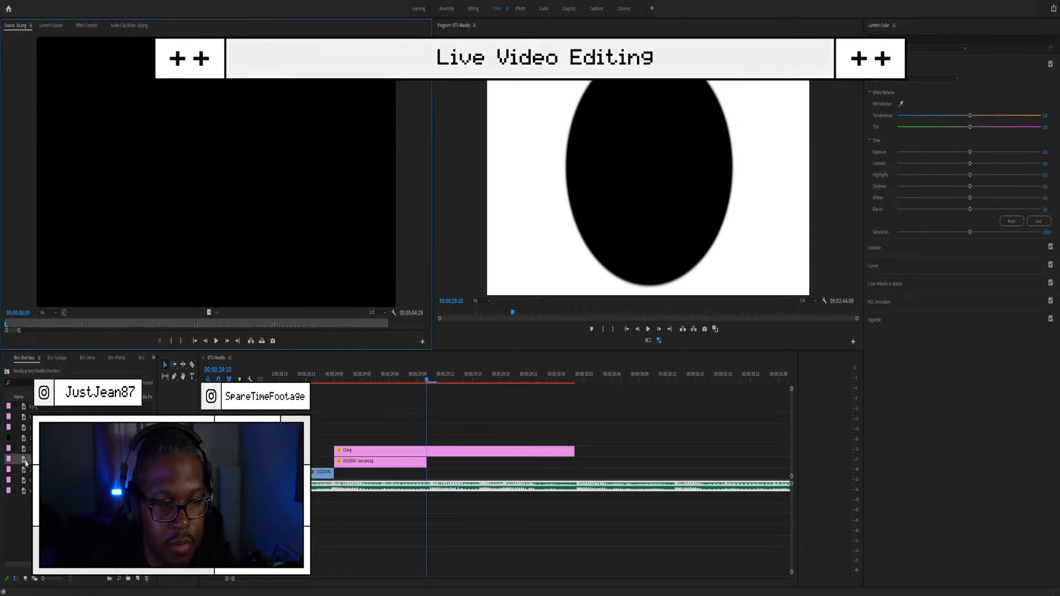
Step: Go to the photos bin and preview its photos until the portrait of the model seated with raised arms is open
{"action": "left_click", "coordinate": [6, 374]}
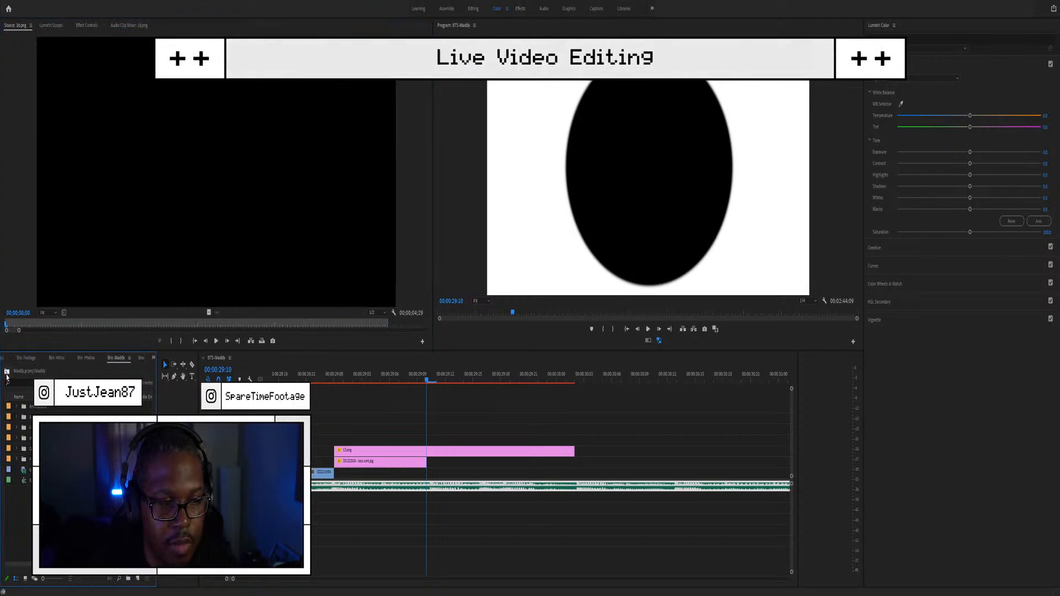
{"action": "double_click", "coordinate": [25, 459]}
{"action": "double_click", "coordinate": [25, 419]}
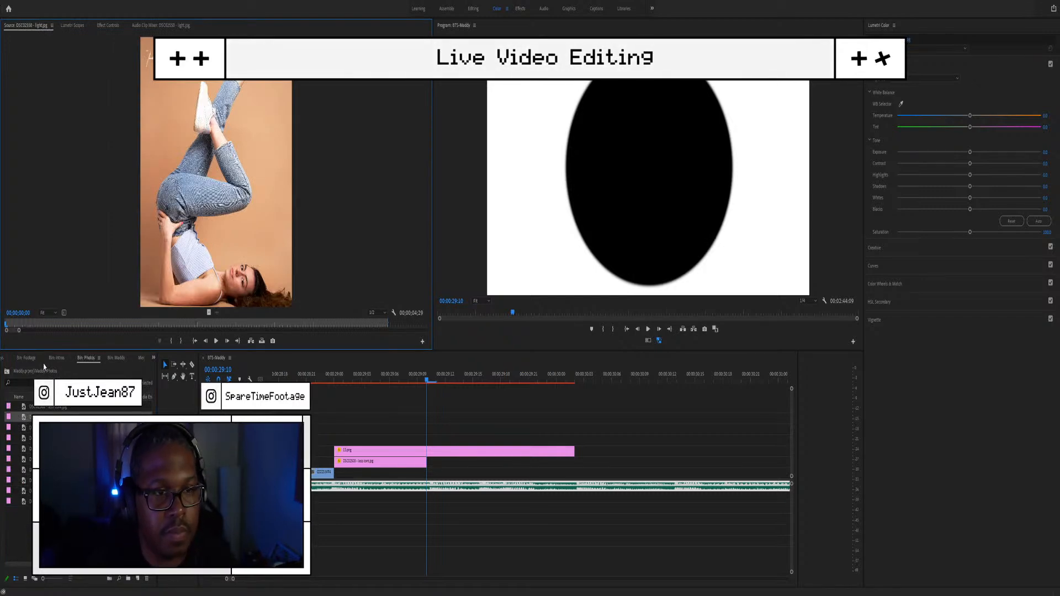
{"action": "left_click", "coordinate": [28, 444]}
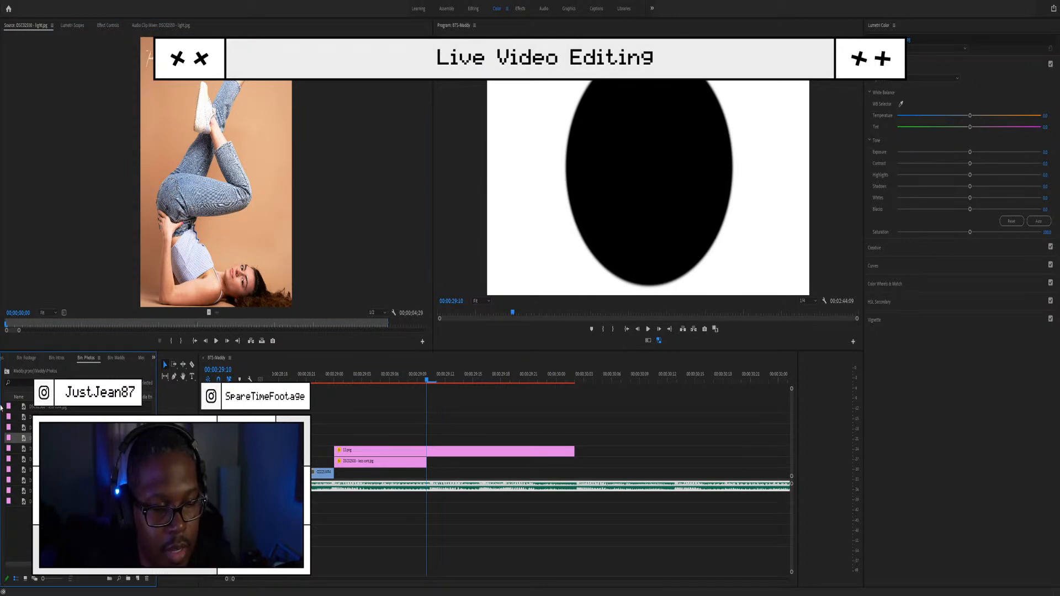
{"action": "double_click", "coordinate": [22, 449]}
{"action": "double_click", "coordinate": [28, 459]}
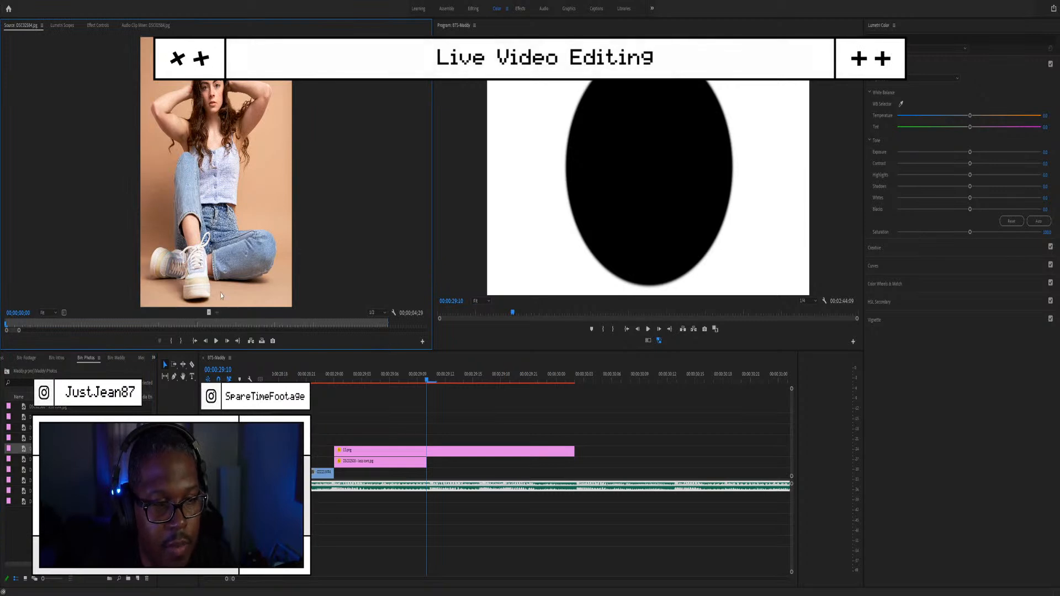
Step: Mark the seated photo's out point at 00:00:02:07 and place it directly after the first photo, beneath the oval overlay
{"action": "left_click", "coordinate": [178, 325]}
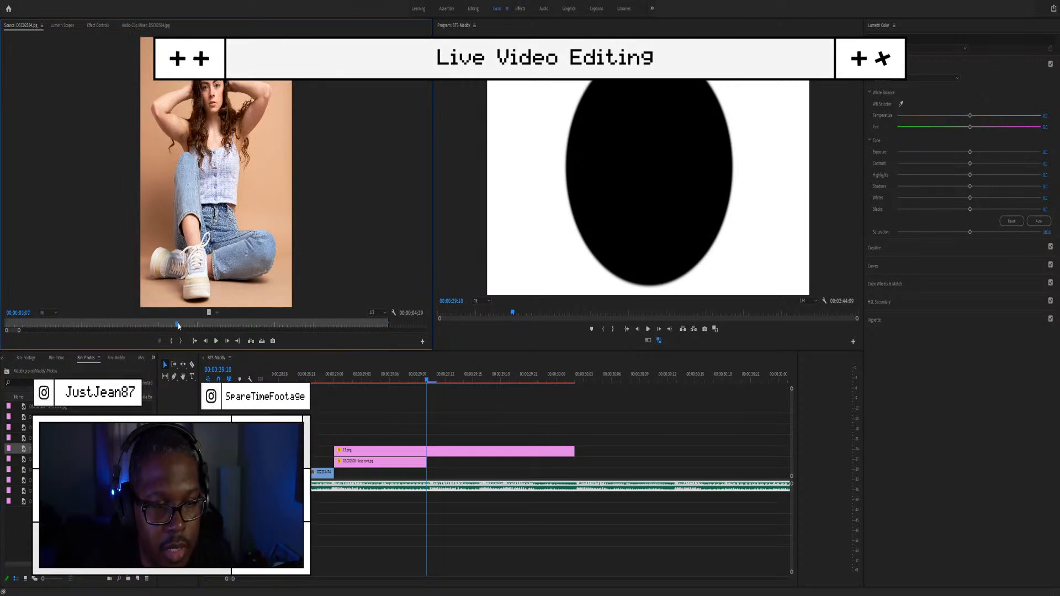
{"action": "key", "text": "o"}
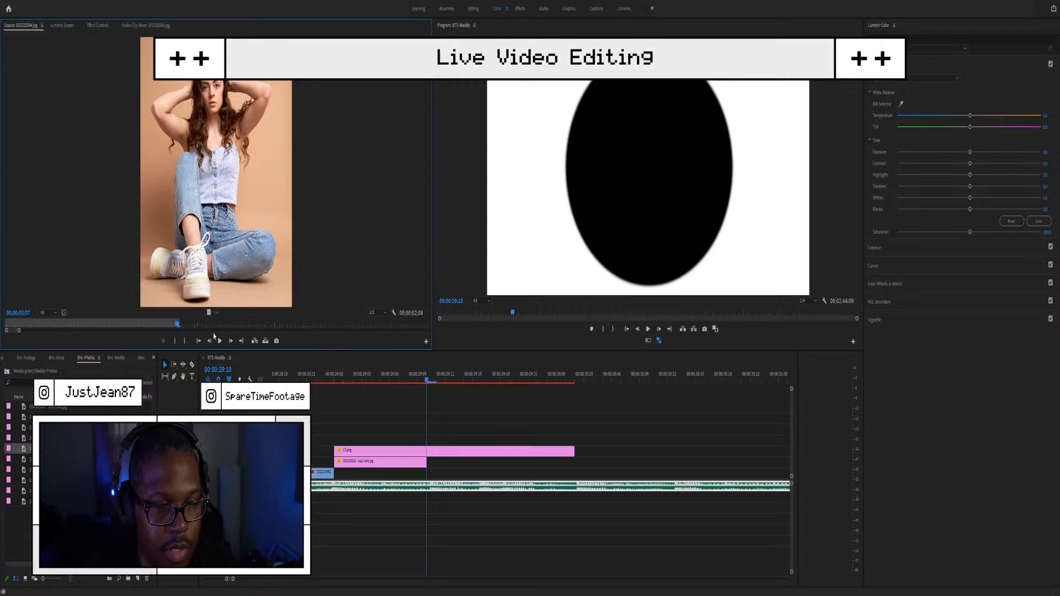
{"action": "left_click_drag", "start_coordinate": [384, 385], "coordinate": [455, 458]}
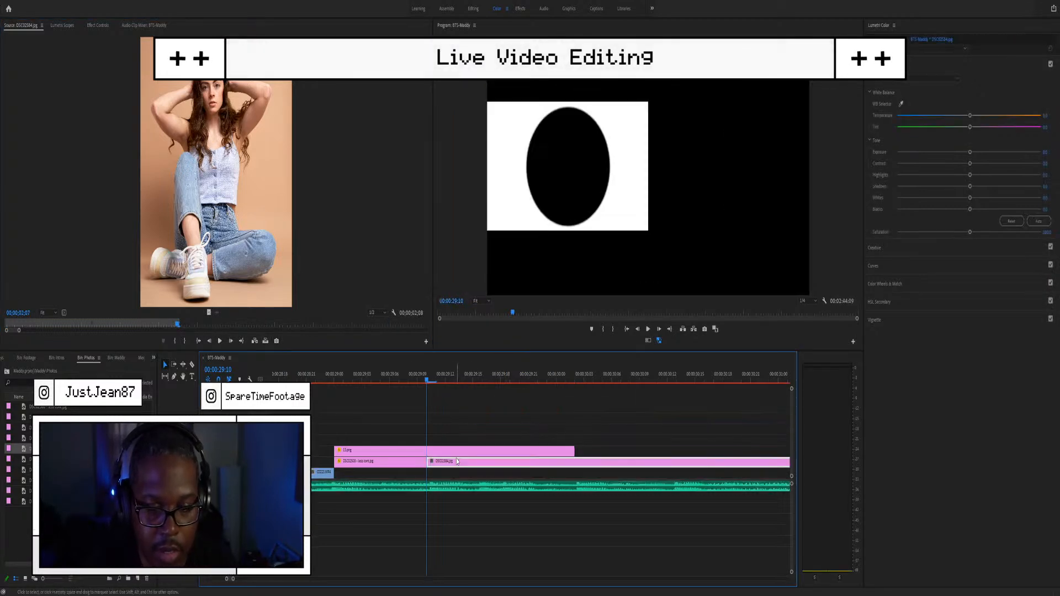
Step: Trim the seated photo's end back to only a few frames, well before the oval overlay ends
{"action": "key", "text": "minus"}
{"action": "key", "text": "minus"}
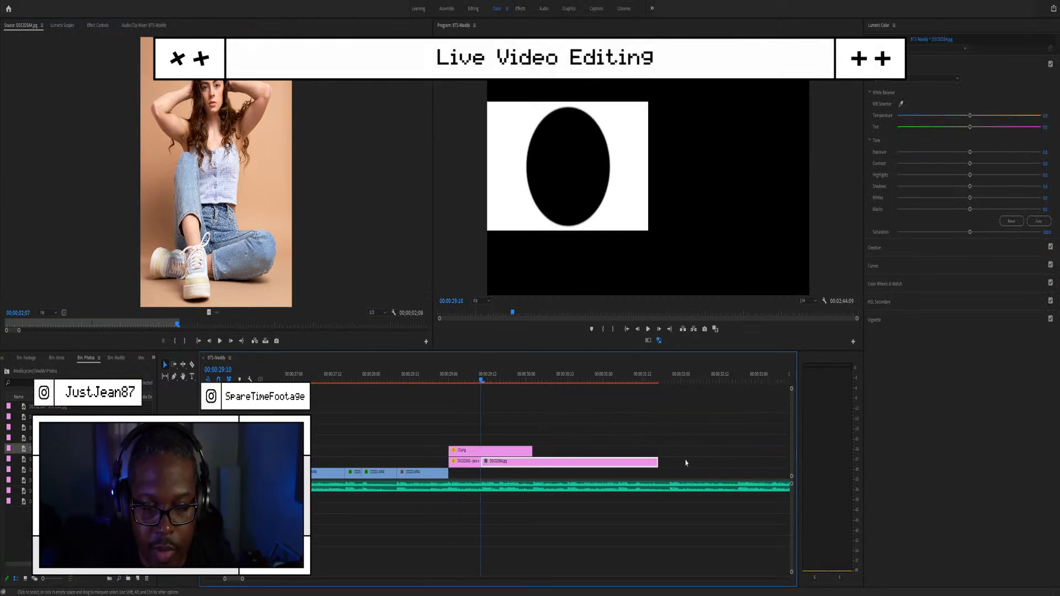
{"action": "left_click_drag", "start_coordinate": [656, 460], "coordinate": [500, 458]}
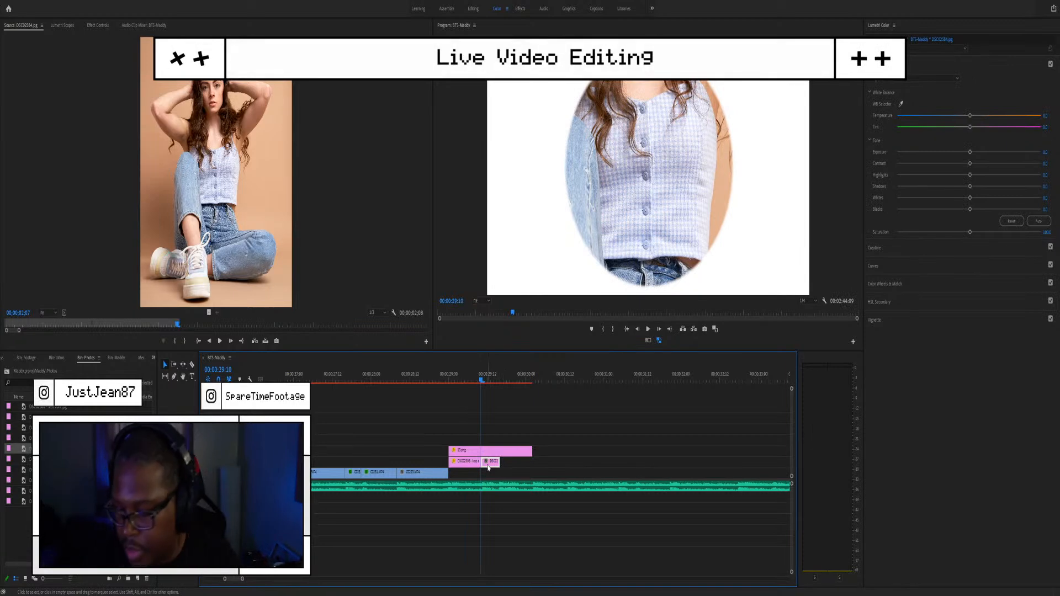
Step: Enlarge the seated photo and reposition it so the model's face and torso fill the oval without black edges
{"action": "scroll", "coordinate": [496, 431], "scroll_direction": "up", "scroll_amount": 4}
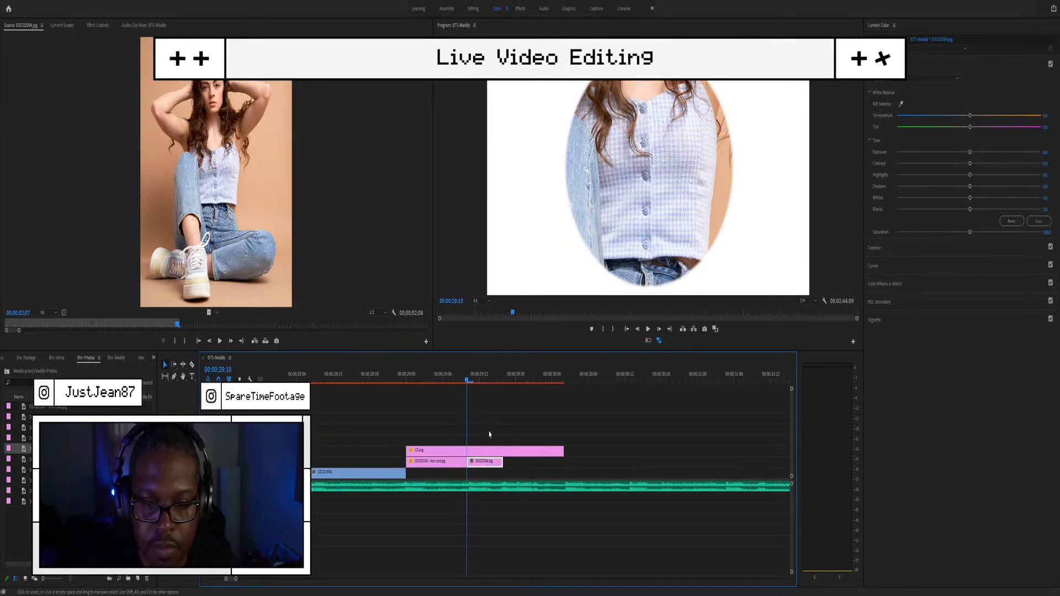
{"action": "left_click", "coordinate": [474, 380]}
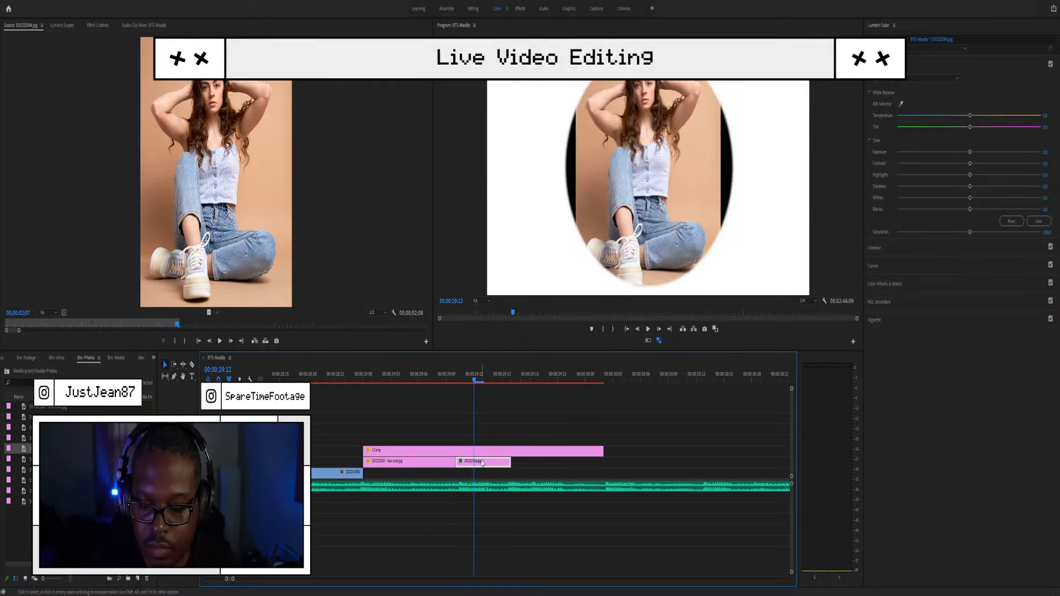
{"action": "key", "text": "shift+5"}
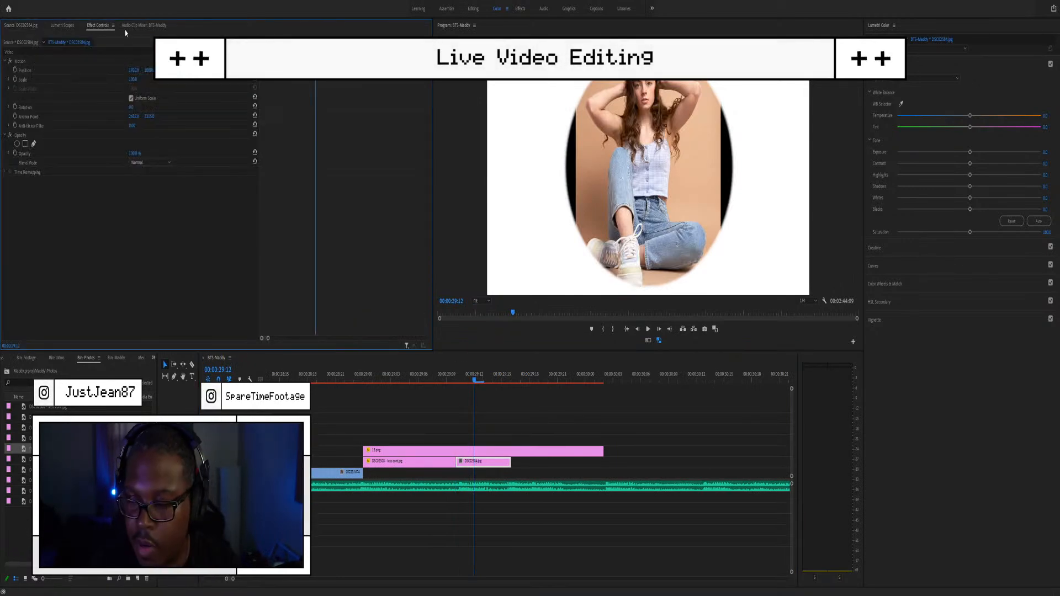
{"action": "left_click", "coordinate": [82, 82]}
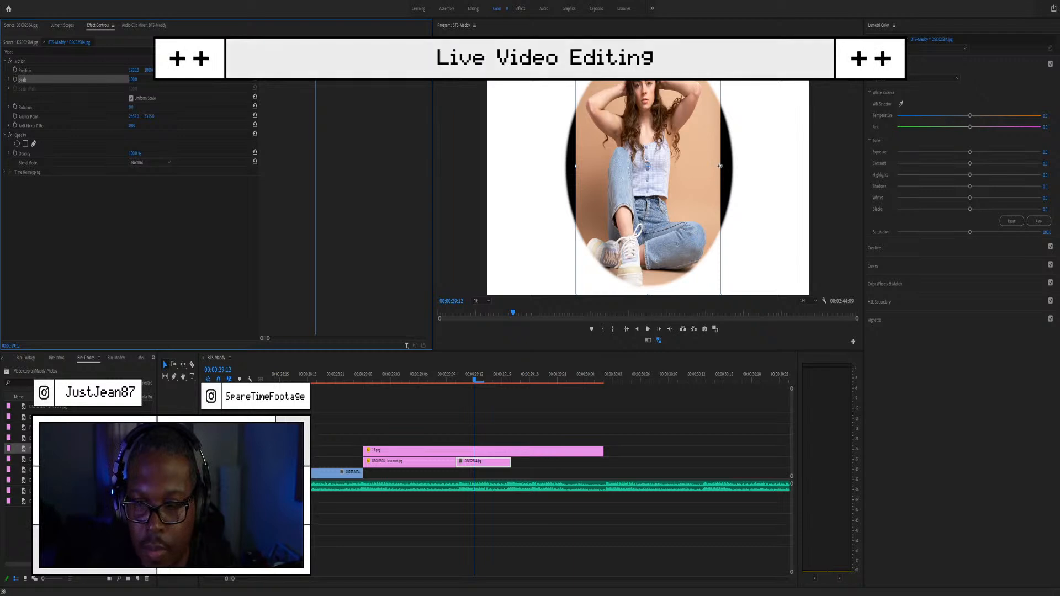
{"action": "left_click_drag", "start_coordinate": [720, 165], "coordinate": [678, 206]}
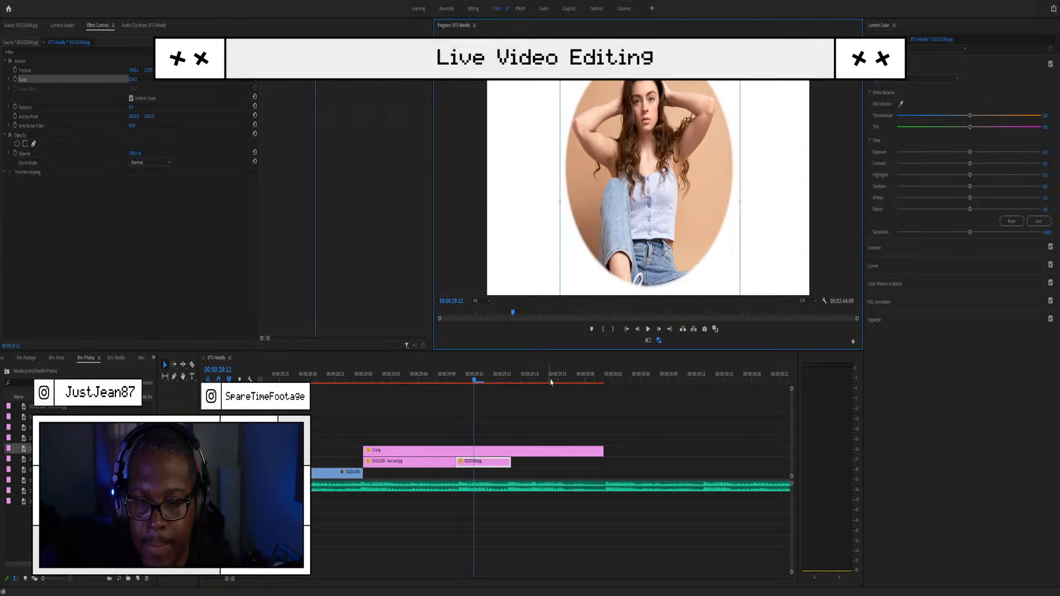
Step: Play back the two oval photos repeatedly to check where the cuts fall against the music
{"action": "key", "text": "minus"}
{"action": "left_click", "coordinate": [398, 382]}
{"action": "key", "text": "space"}
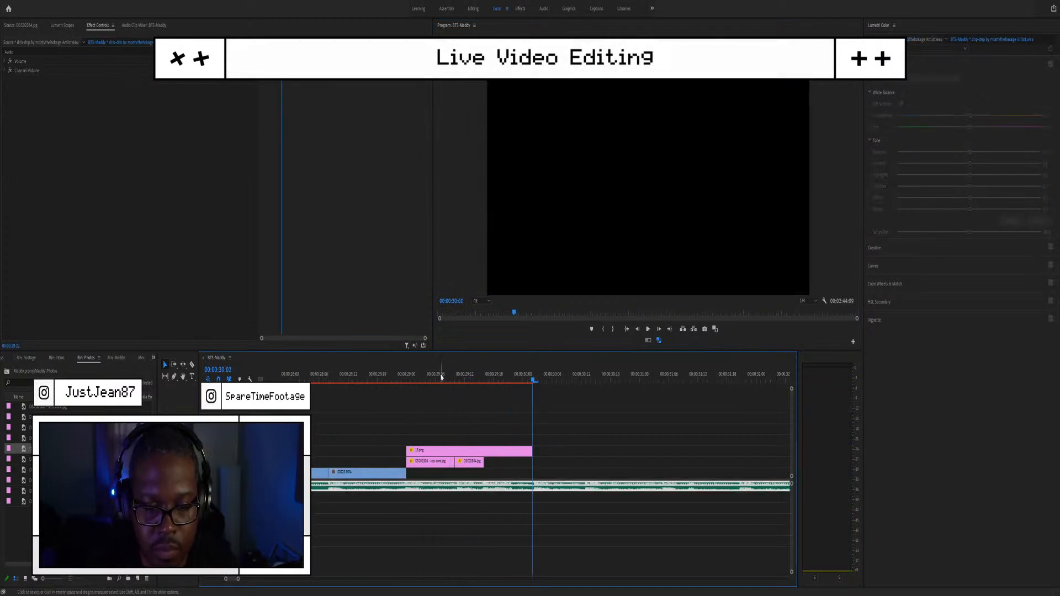
{"action": "left_click", "coordinate": [378, 382]}
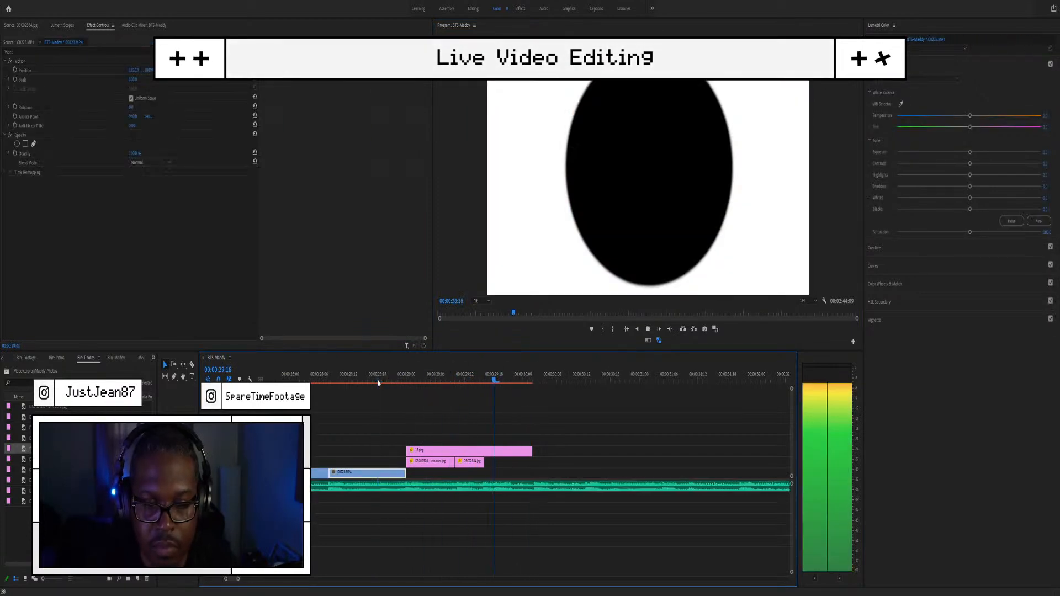
{"action": "key", "text": "space"}
{"action": "key", "text": "space"}
{"action": "left_click", "coordinate": [465, 382]}
{"action": "key", "text": "space"}
{"action": "left_click", "coordinate": [470, 381]}
{"action": "key", "text": "space"}
{"action": "left_click", "coordinate": [475, 378]}
{"action": "key", "text": "space"}
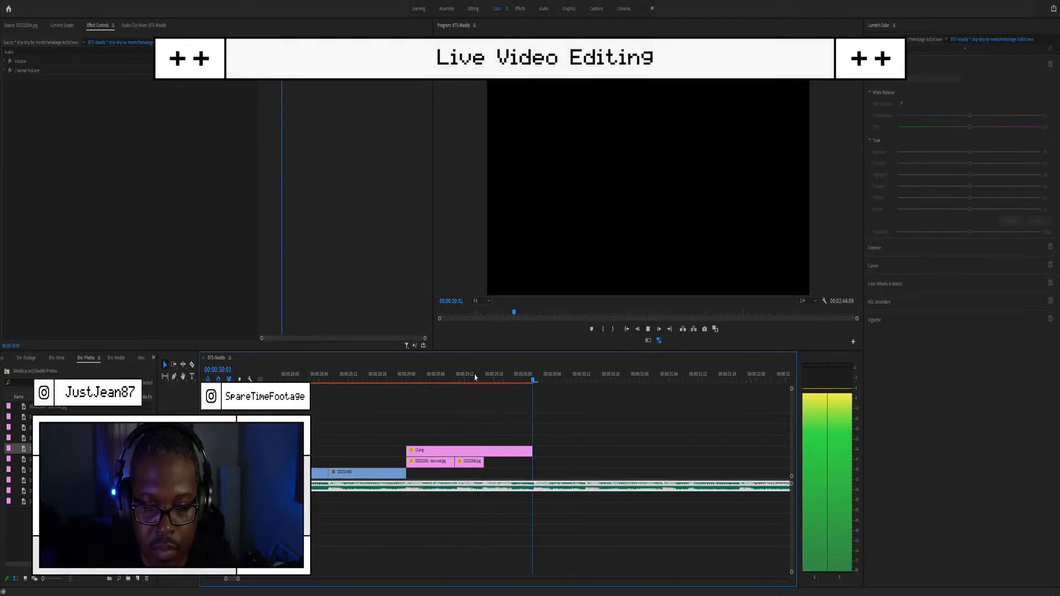
{"action": "left_click", "coordinate": [475, 378]}
{"action": "key", "text": "space"}
{"action": "left_click", "coordinate": [478, 378]}
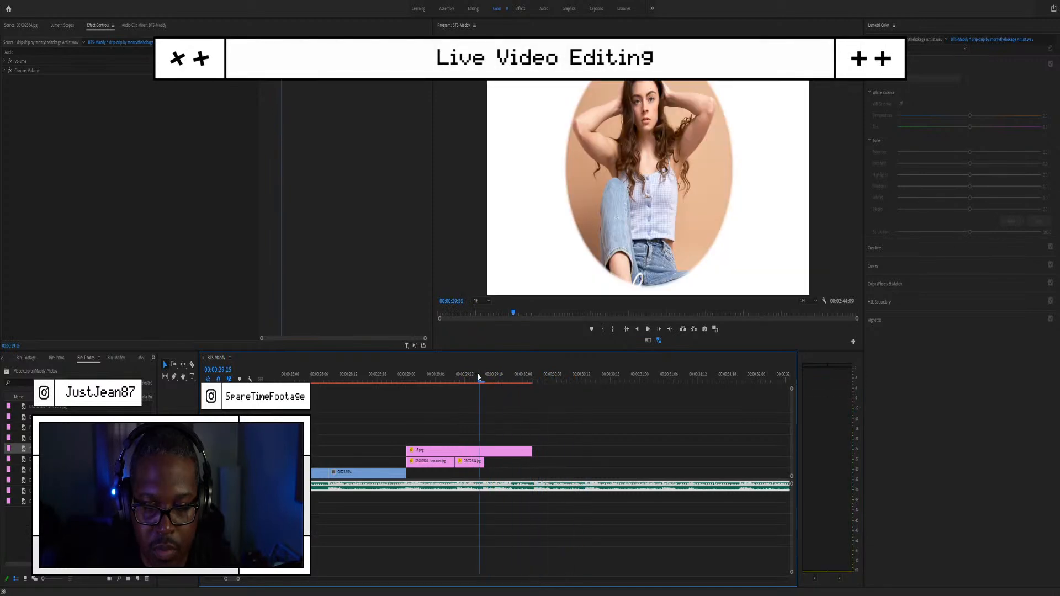
Step: Preview the full-length standing and crouching model photos from the photos bin
{"action": "double_click", "coordinate": [25, 481]}
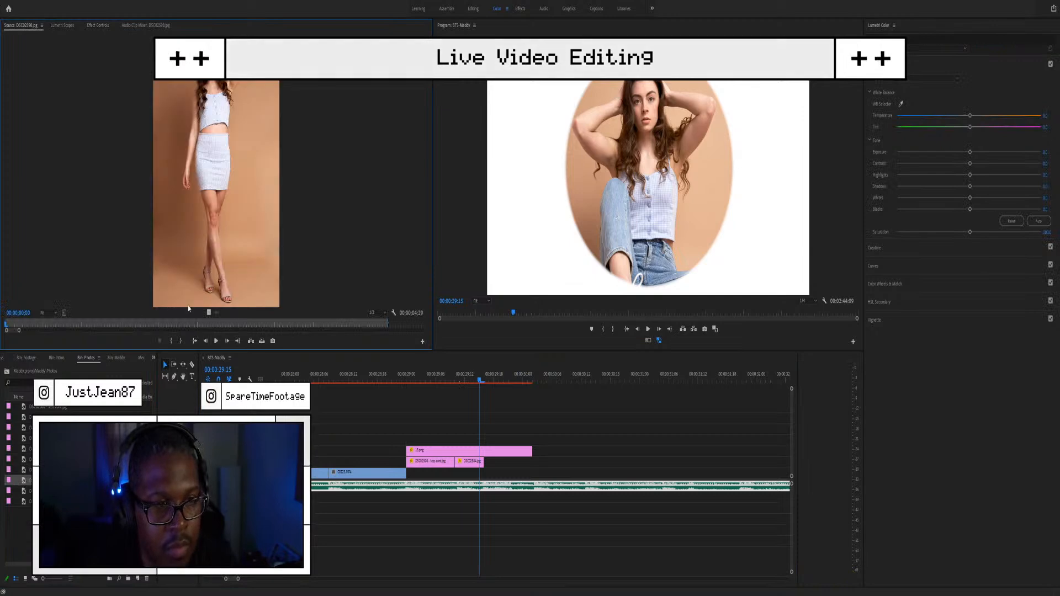
{"action": "double_click", "coordinate": [25, 490]}
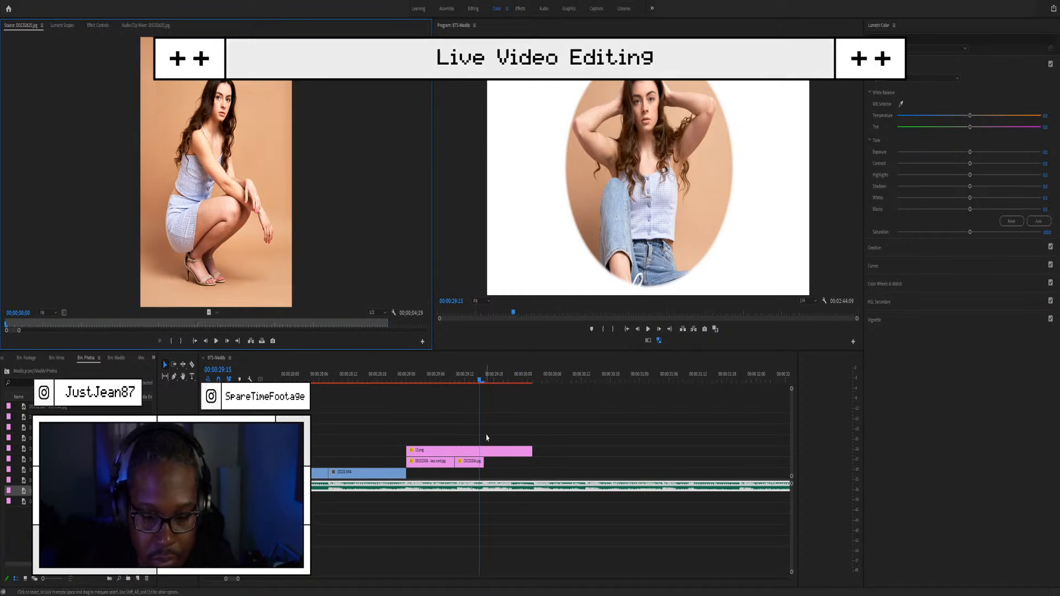
Step: Replay the seated photo's section against the music and extend the photo's end by a few frames
{"action": "left_click", "coordinate": [469, 377]}
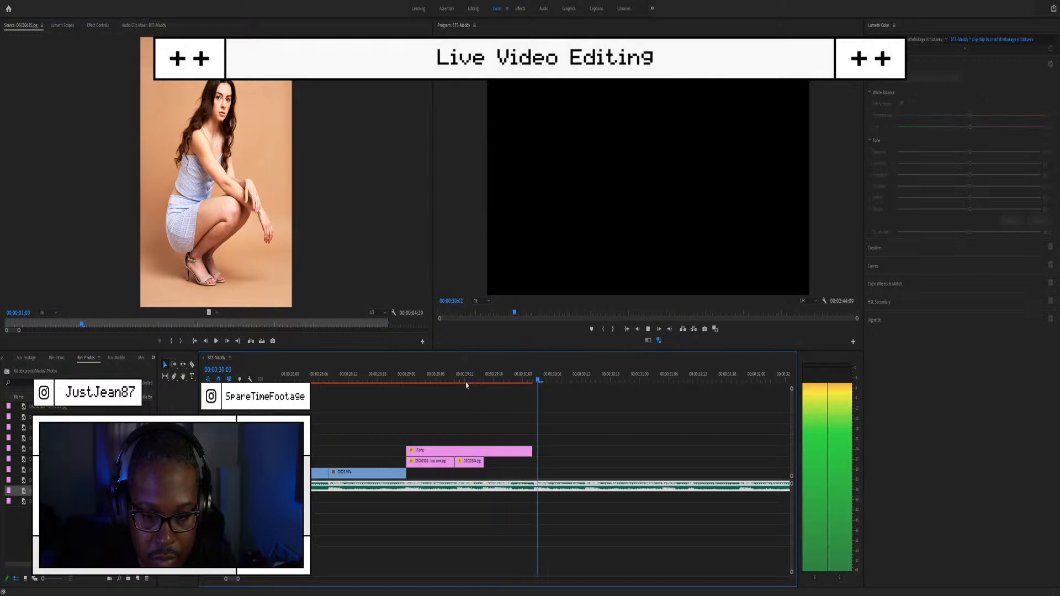
{"action": "left_click", "coordinate": [471, 382]}
{"action": "key", "text": "space"}
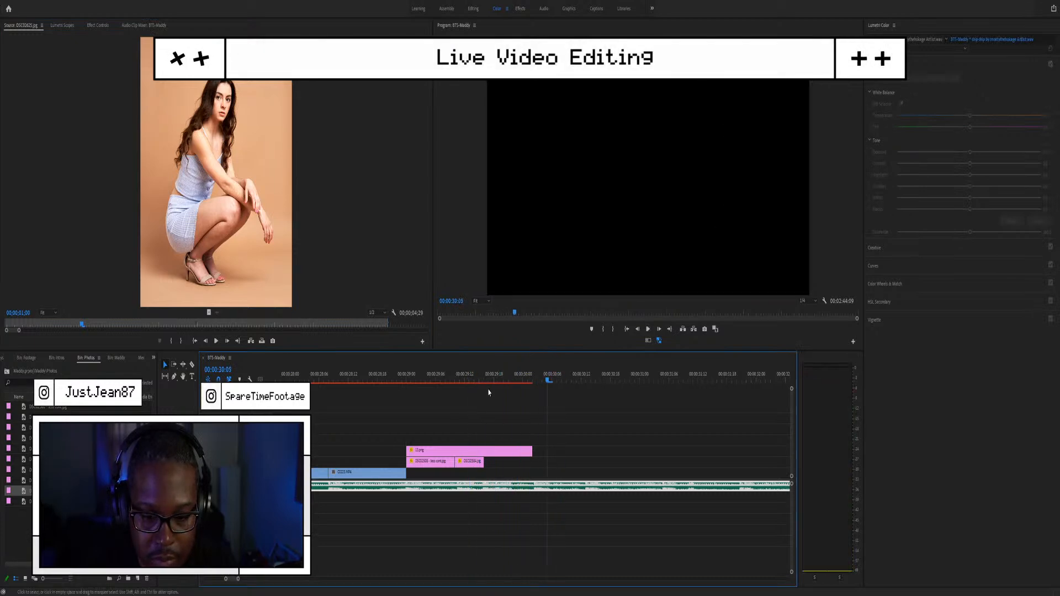
{"action": "left_click", "coordinate": [480, 382]}
{"action": "key", "text": "space"}
{"action": "key", "text": "space"}
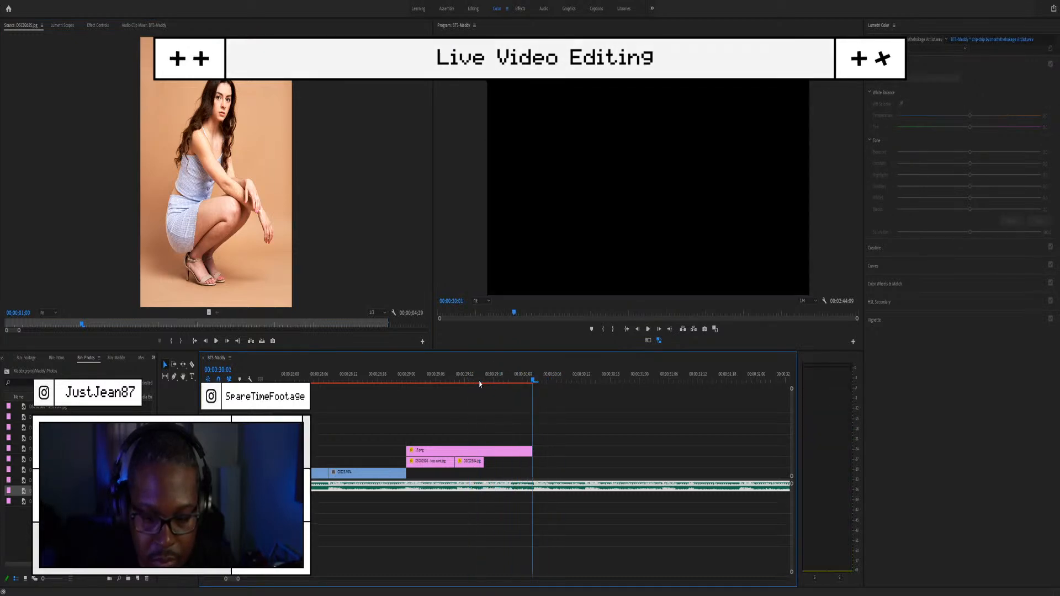
{"action": "scroll", "coordinate": [486, 423], "scroll_direction": "up", "scroll_amount": 2}
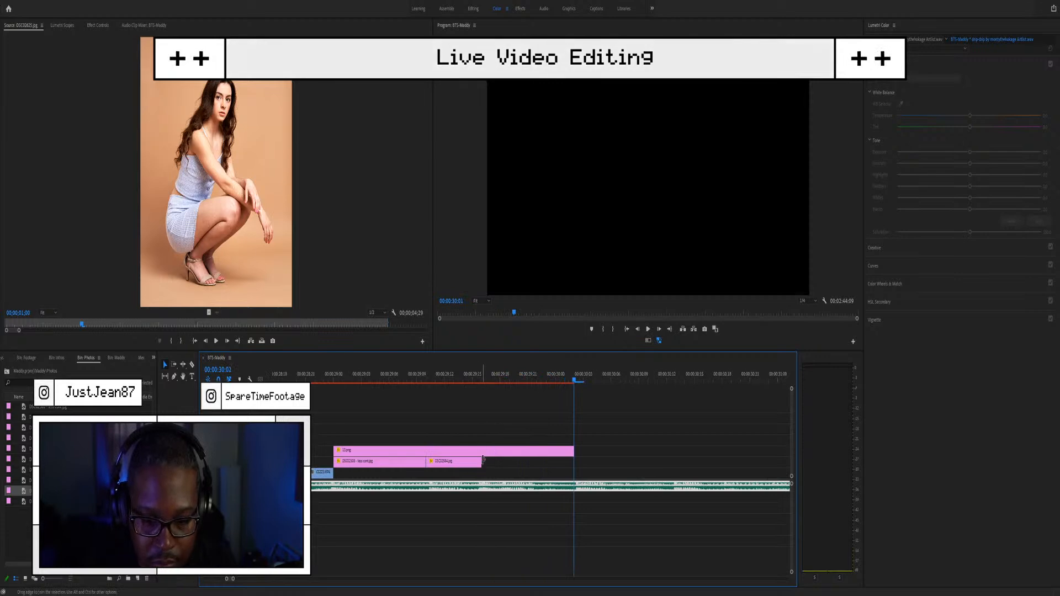
{"action": "left_click", "coordinate": [483, 460]}
{"action": "left_click_drag", "start_coordinate": [477, 461], "coordinate": [504, 461]}
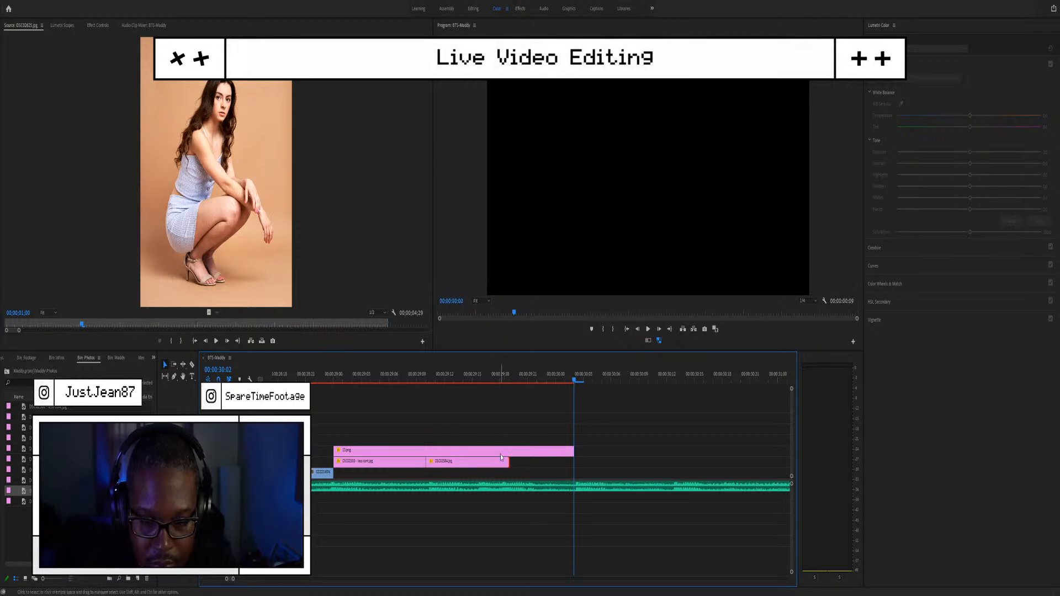
Step: Replay the extended photo, then start keyframing the seated photo's Scale at its first frame, 00:00:29:10
{"action": "left_click", "coordinate": [467, 377]}
{"action": "key", "text": "space"}
{"action": "key", "text": "space"}
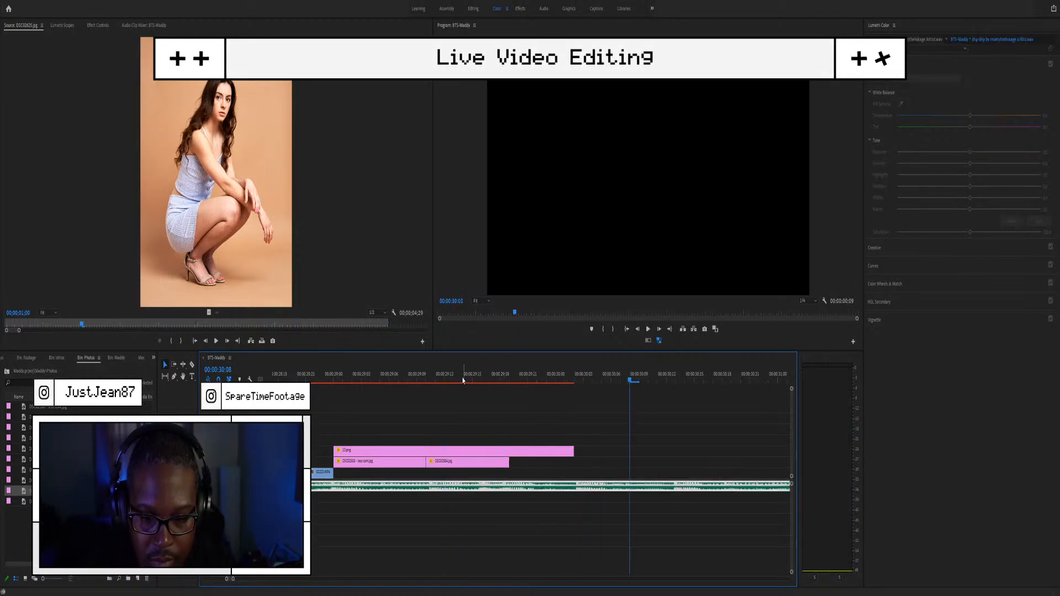
{"action": "left_click", "coordinate": [446, 379]}
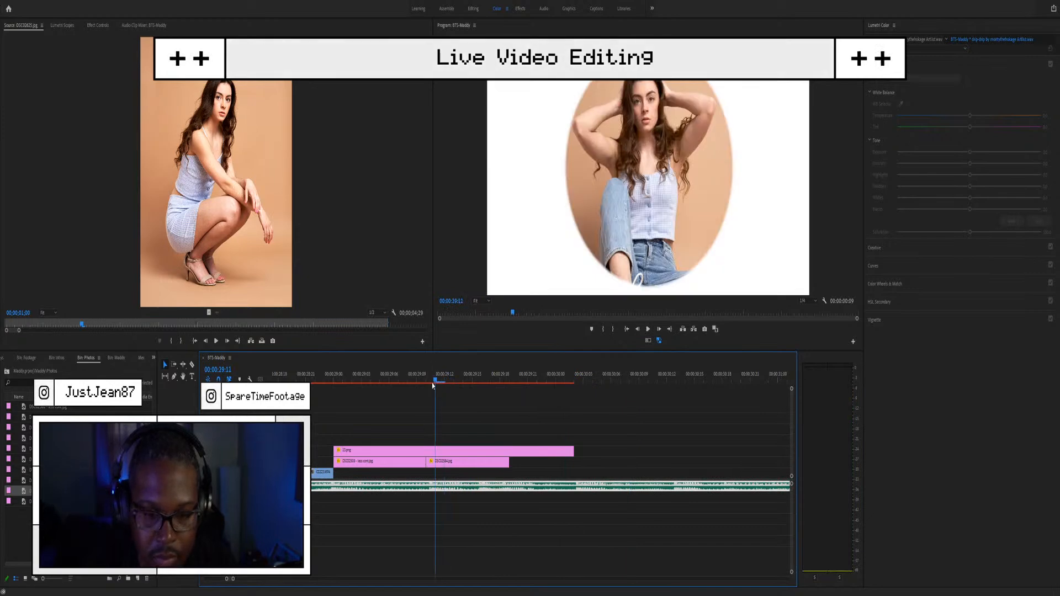
{"action": "left_click", "coordinate": [428, 385]}
{"action": "left_click", "coordinate": [438, 462]}
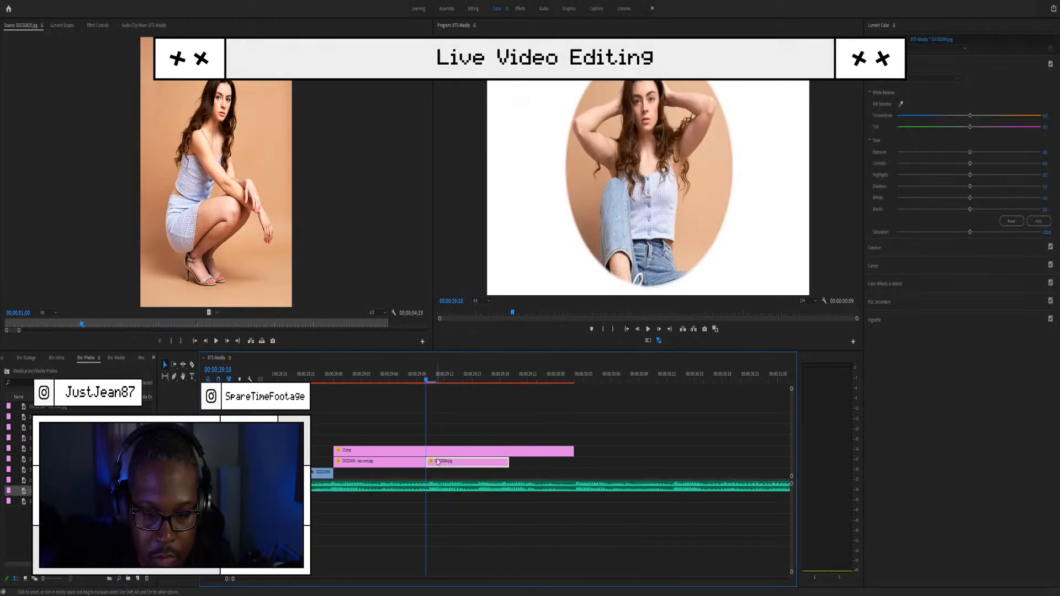
{"action": "key", "text": "ctrl+shift+period"}
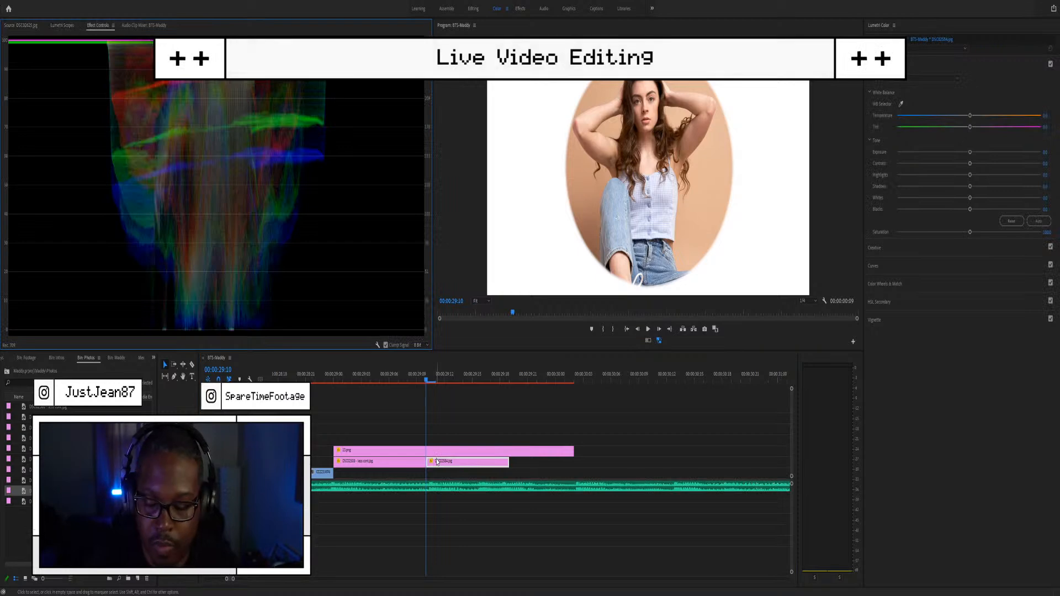
{"action": "key", "text": "ctrl+shift+period"}
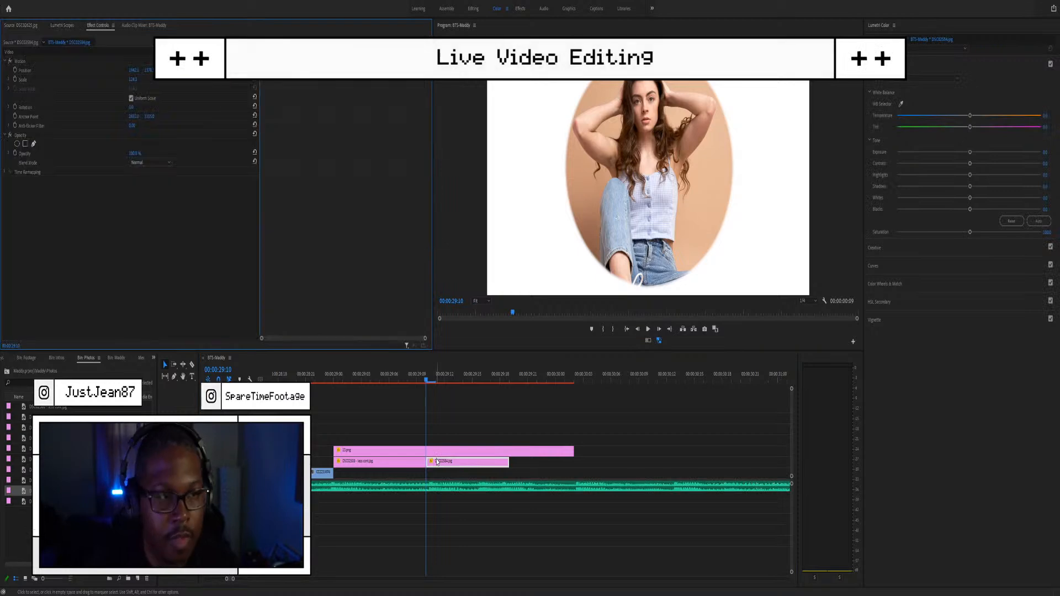
{"action": "left_click", "coordinate": [20, 80]}
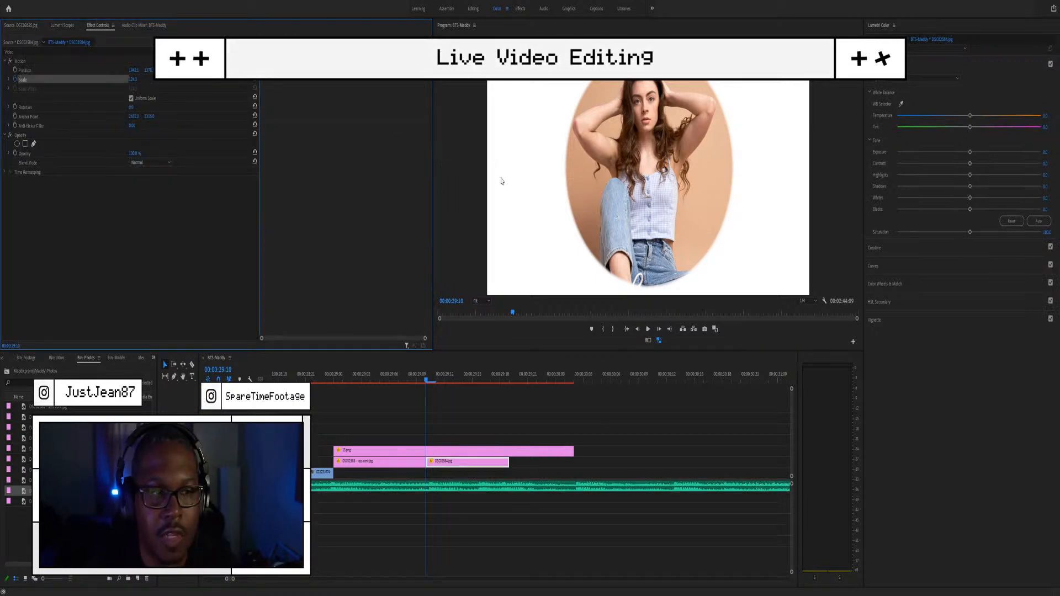
Step: Check the playback near the seated photo's end and trim that end back to 00:00:29:18
{"action": "left_click", "coordinate": [503, 379]}
{"action": "left_click_drag", "start_coordinate": [507, 377], "coordinate": [499, 443]}
{"action": "left_click", "coordinate": [504, 466]}
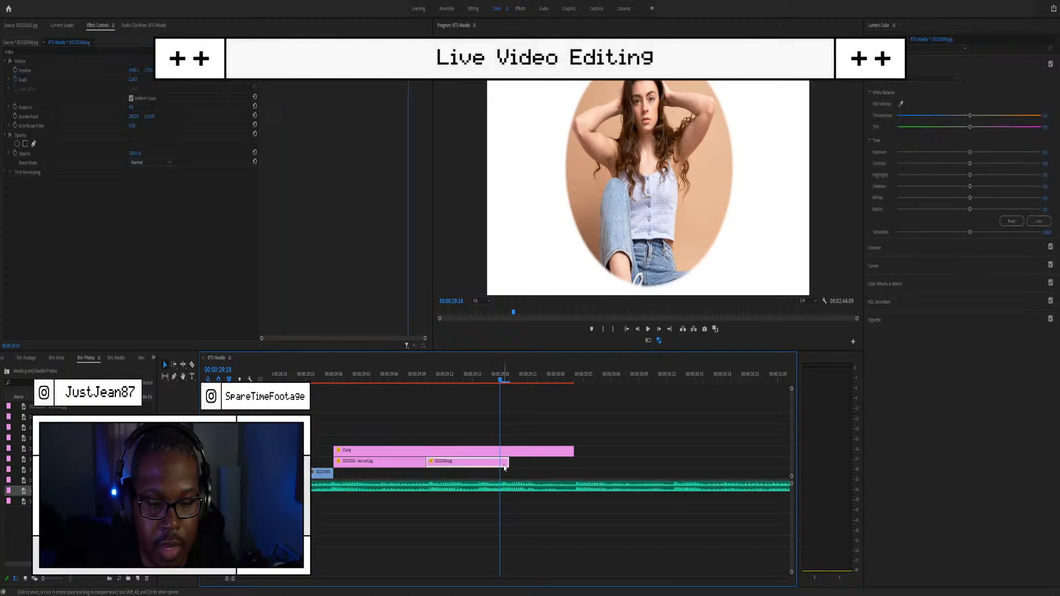
{"action": "key", "text": "space"}
{"action": "key", "text": "space"}
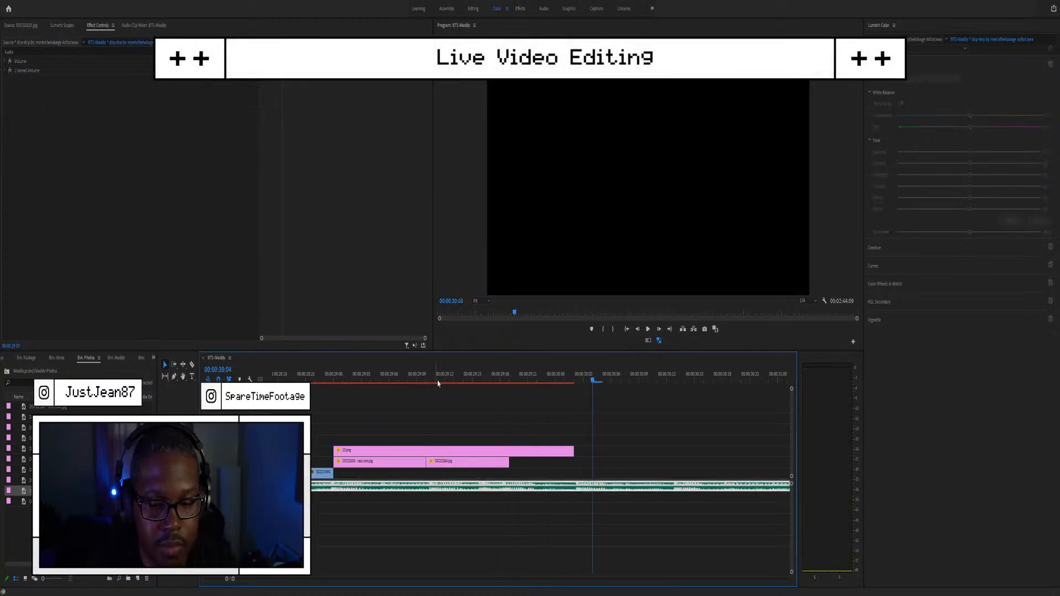
{"action": "left_click_drag", "start_coordinate": [506, 462], "coordinate": [503, 462]}
{"action": "left_click", "coordinate": [487, 465]}
{"action": "left_click_drag", "start_coordinate": [490, 379], "coordinate": [501, 380]}
Step: Set the seated photo's Scale to 150 at 00:00:29:18, where the photo ends
{"action": "left_click", "coordinate": [493, 461]}
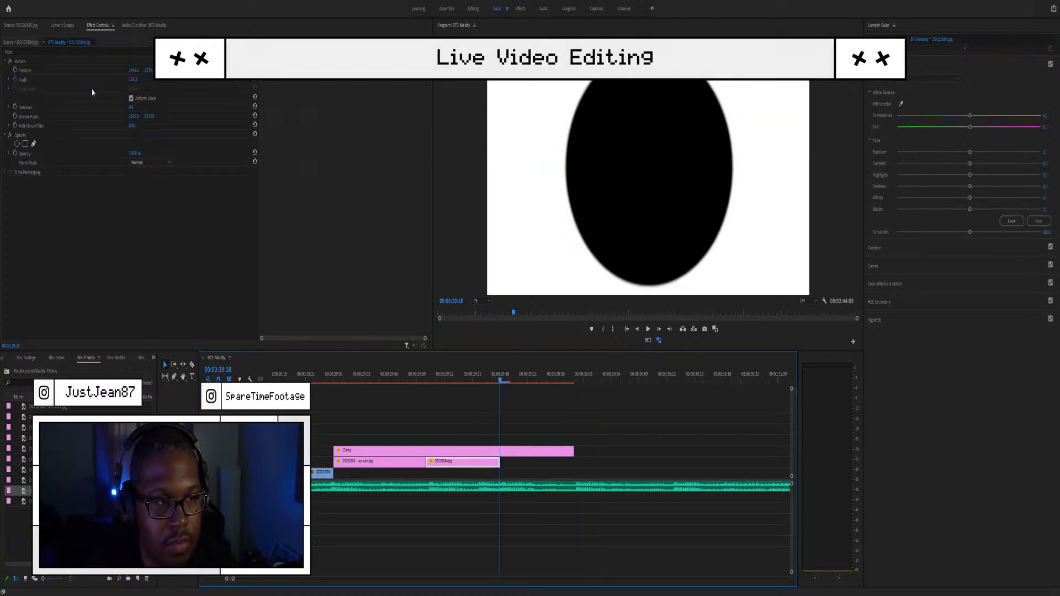
{"action": "left_click", "coordinate": [133, 81]}
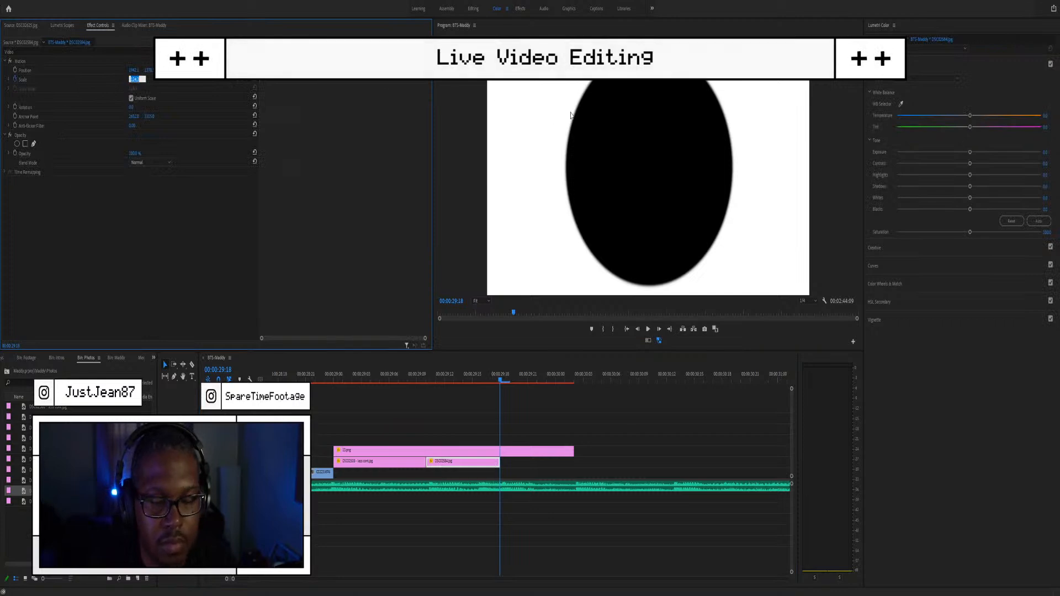
{"action": "type", "text": "150"}
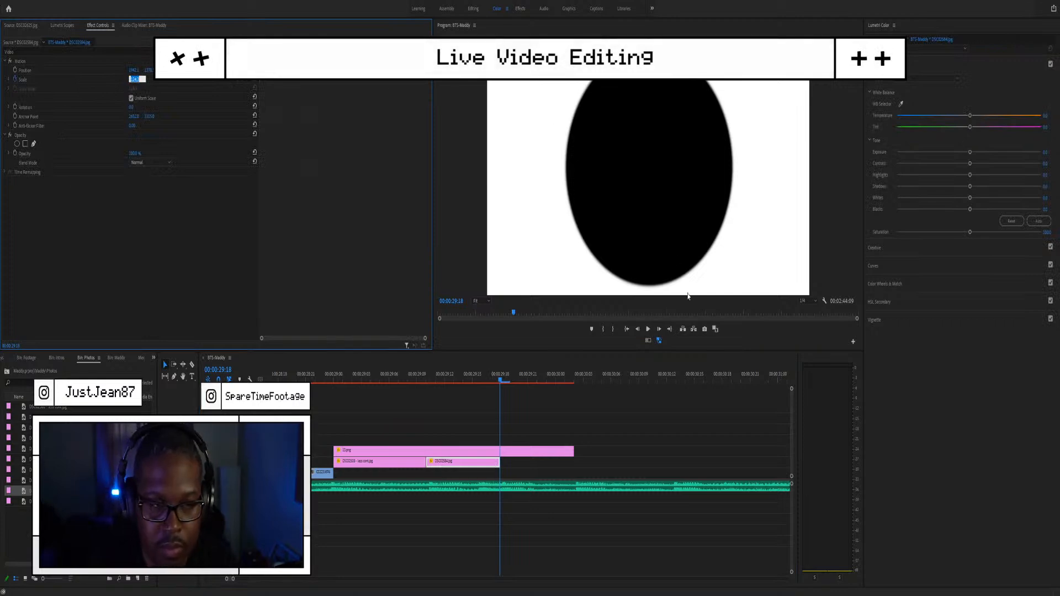
{"action": "key", "text": "Return"}
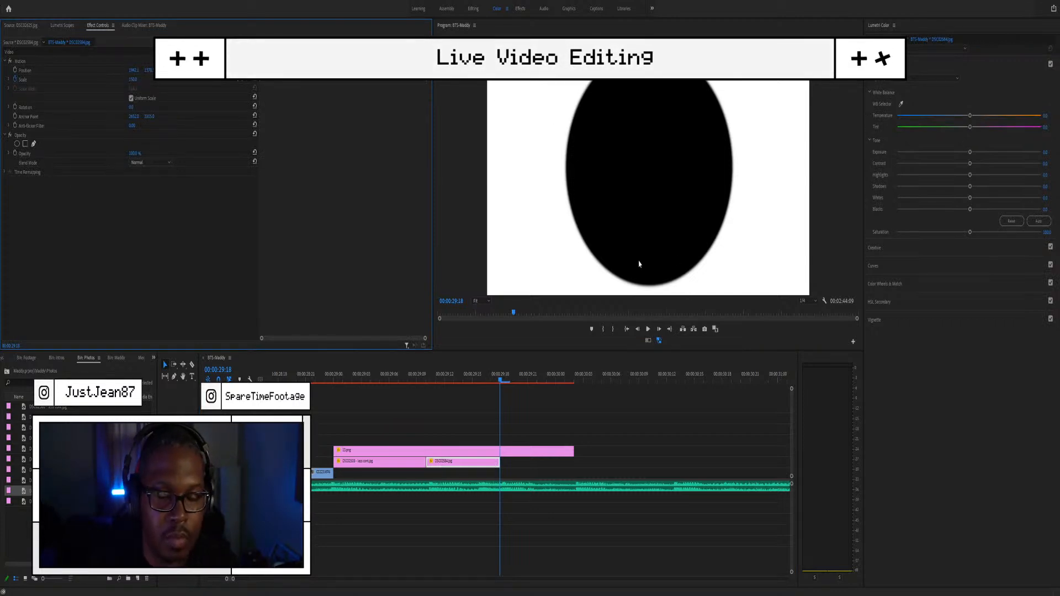
Step: Play back the oval photo section to check the seated photo's scaling and timing against the music
{"action": "left_click", "coordinate": [482, 390]}
{"action": "left_click", "coordinate": [480, 380]}
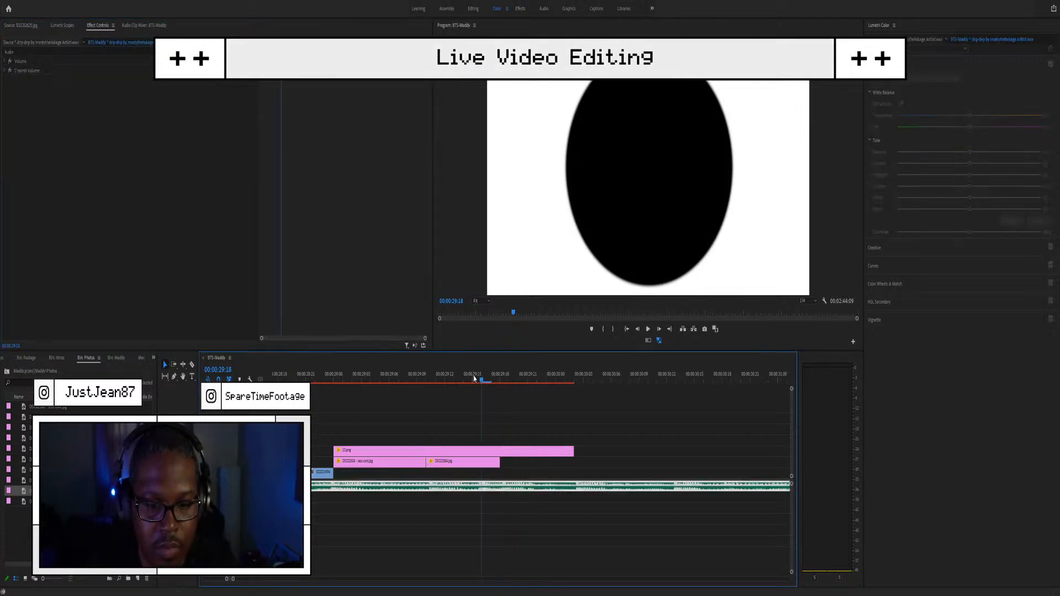
{"action": "left_click", "coordinate": [406, 382]}
{"action": "key", "text": "space"}
{"action": "mouse_move", "coordinate": [425, 378]}
{"action": "left_mouse_down"}
{"action": "mouse_move", "coordinate": [471, 378]}
{"action": "mouse_move", "coordinate": [426, 379]}
{"action": "left_mouse_up"}
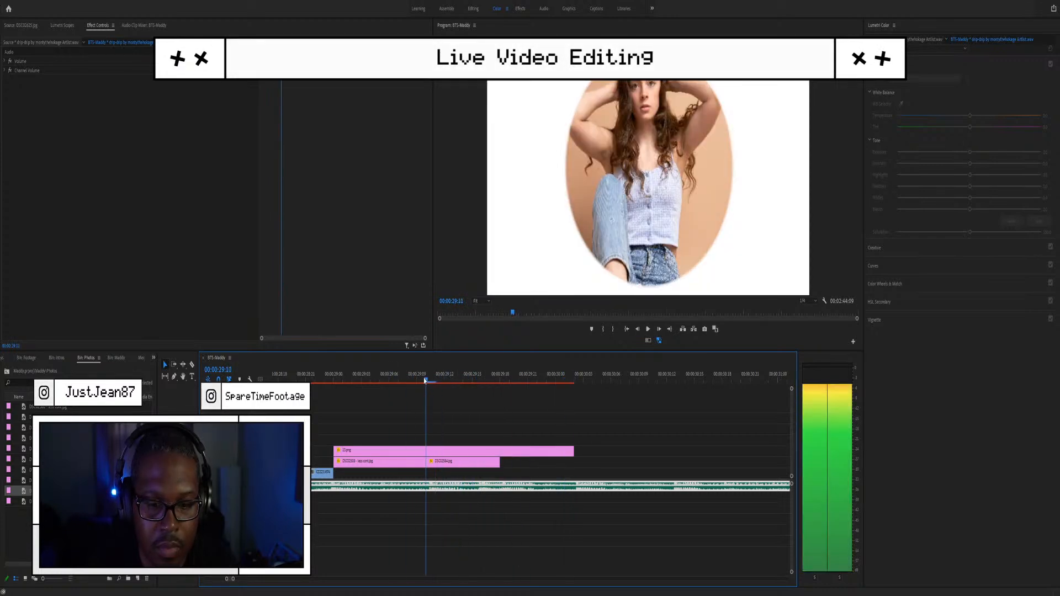
{"action": "left_click", "coordinate": [460, 465]}
{"action": "key", "text": "space"}
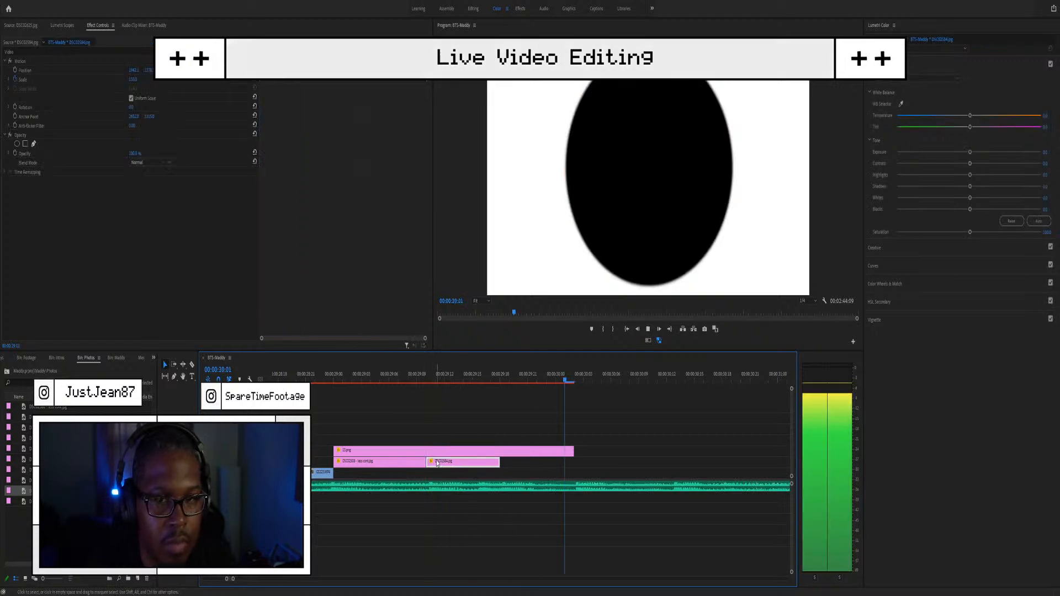
{"action": "left_click", "coordinate": [399, 380]}
{"action": "key", "text": "space"}
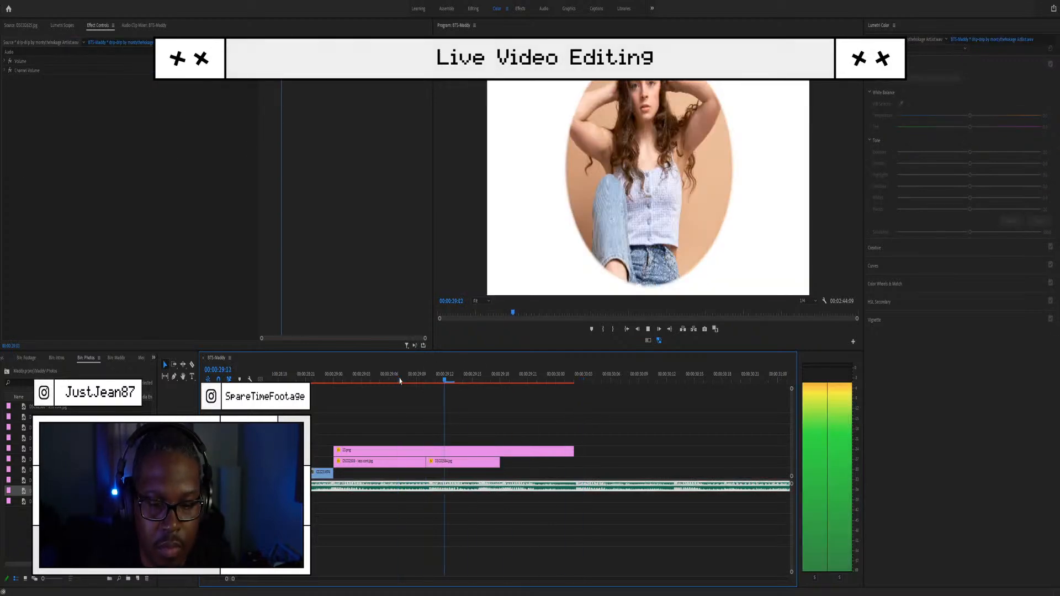
{"action": "key", "text": "space"}
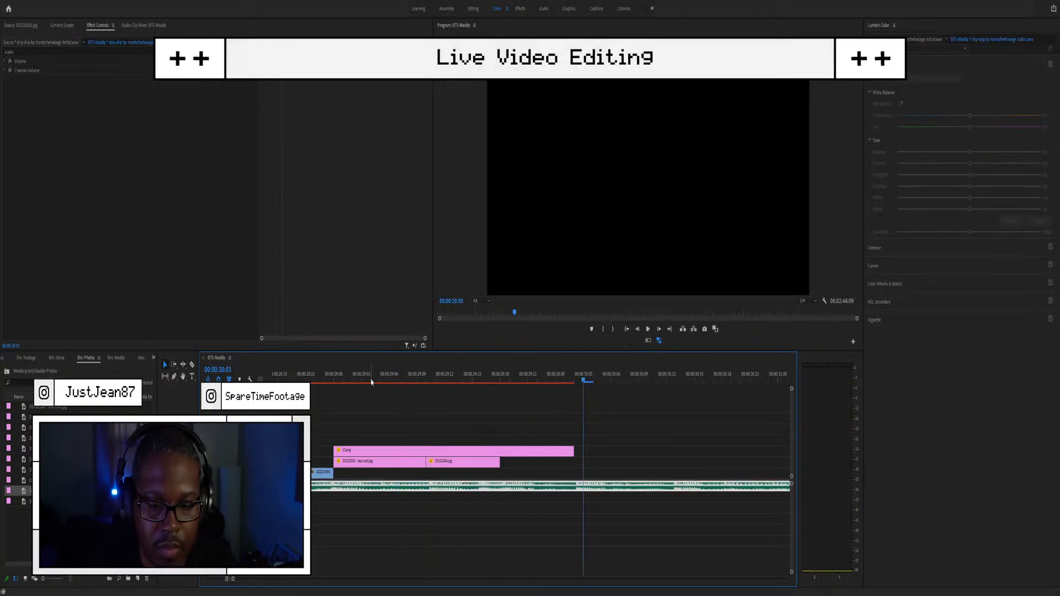
Step: Preview the finished portraits in the photo bin to choose the next photo for the sequence
{"action": "double_click", "coordinate": [20, 451]}
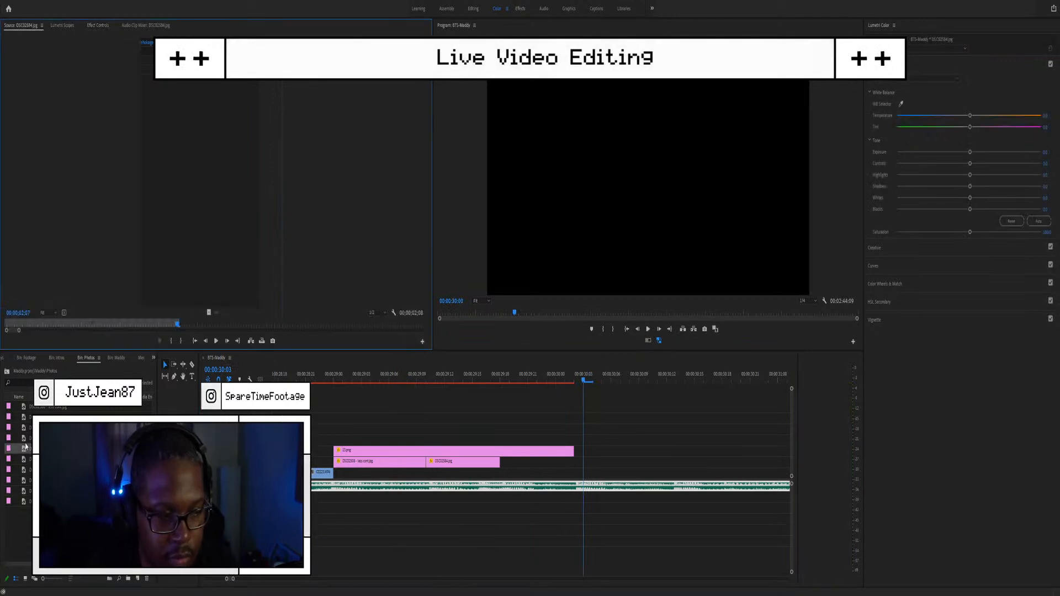
{"action": "double_click", "coordinate": [24, 408]}
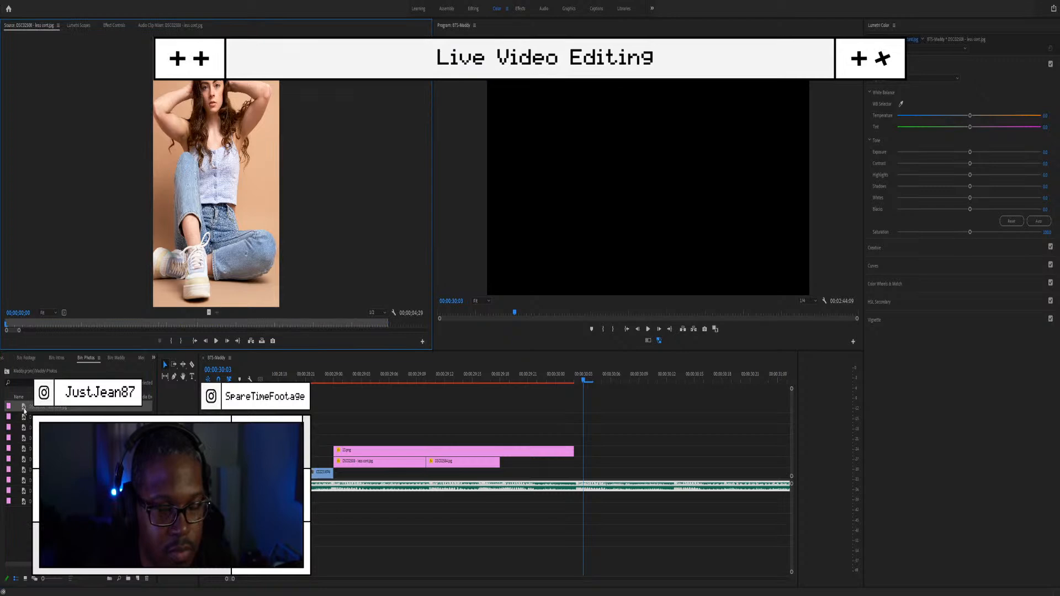
{"action": "double_click", "coordinate": [20, 422]}
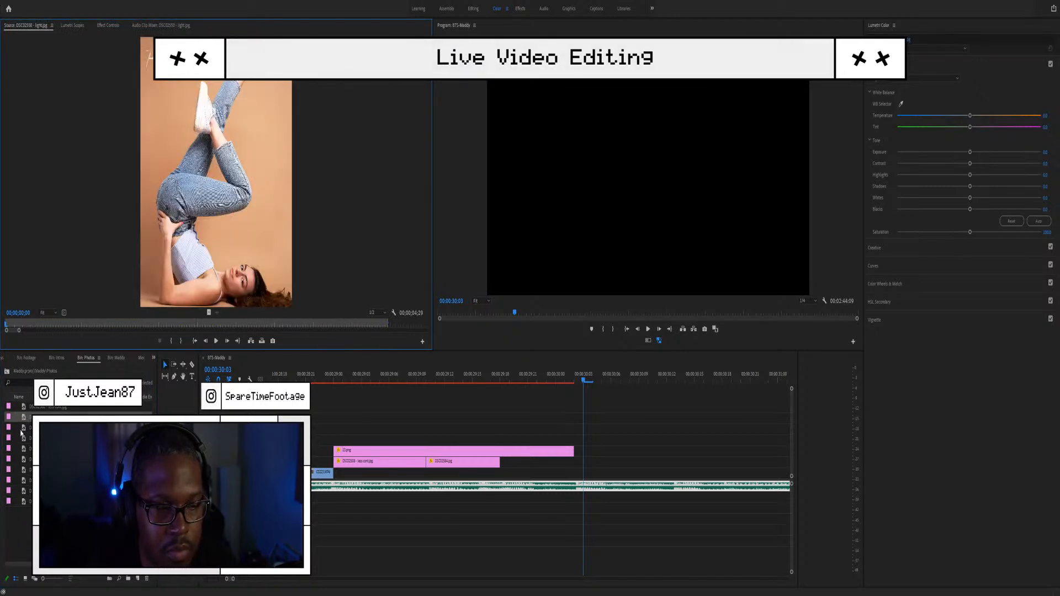
{"action": "double_click", "coordinate": [22, 430]}
{"action": "left_click", "coordinate": [30, 437]}
{"action": "double_click", "coordinate": [23, 443]}
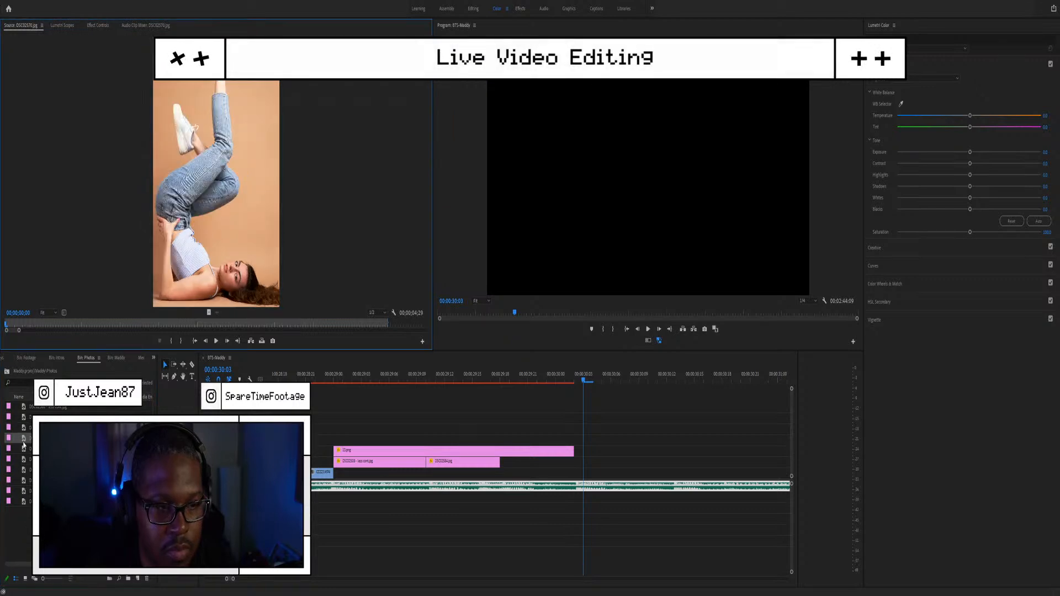
{"action": "double_click", "coordinate": [24, 449]}
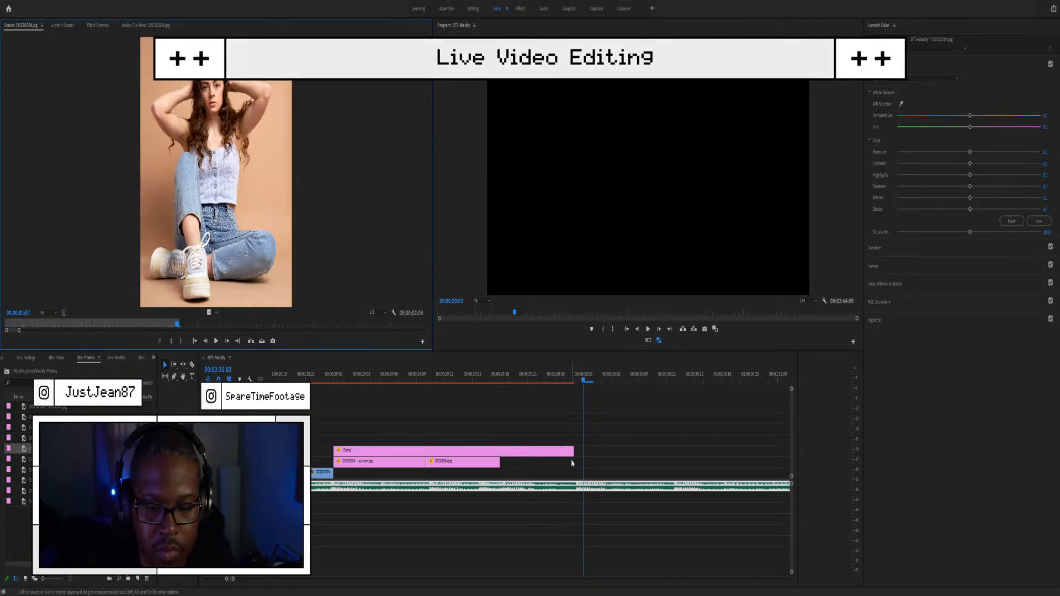
Step: Trim the oval overlay's end to 00:00:29:18 and place another instance of the seated photo directly after the existing one
{"action": "left_click_drag", "start_coordinate": [571, 451], "coordinate": [500, 451]}
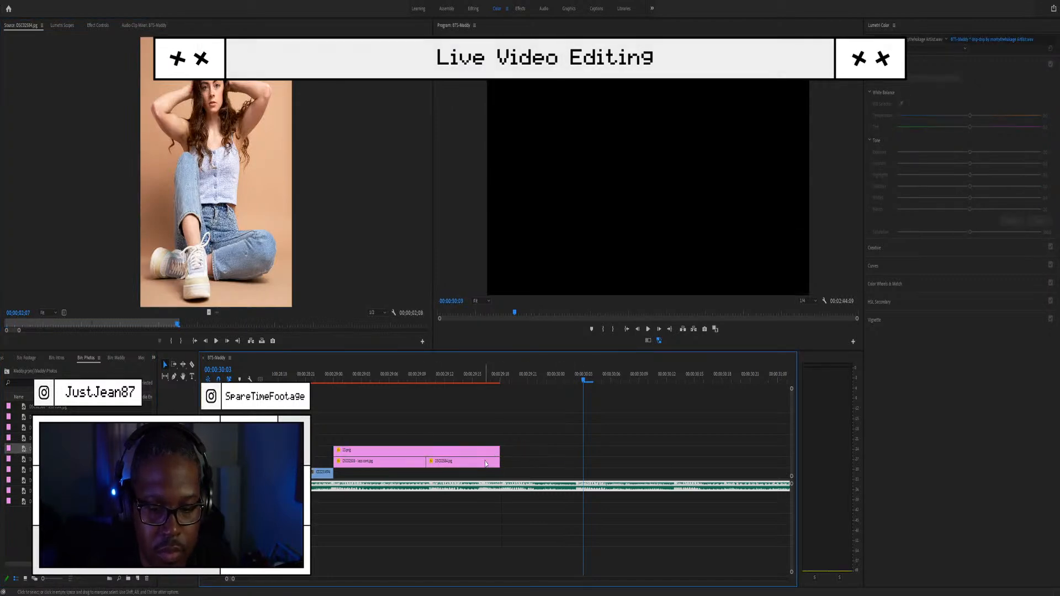
{"action": "left_click_drag", "start_coordinate": [25, 451], "coordinate": [508, 467]}
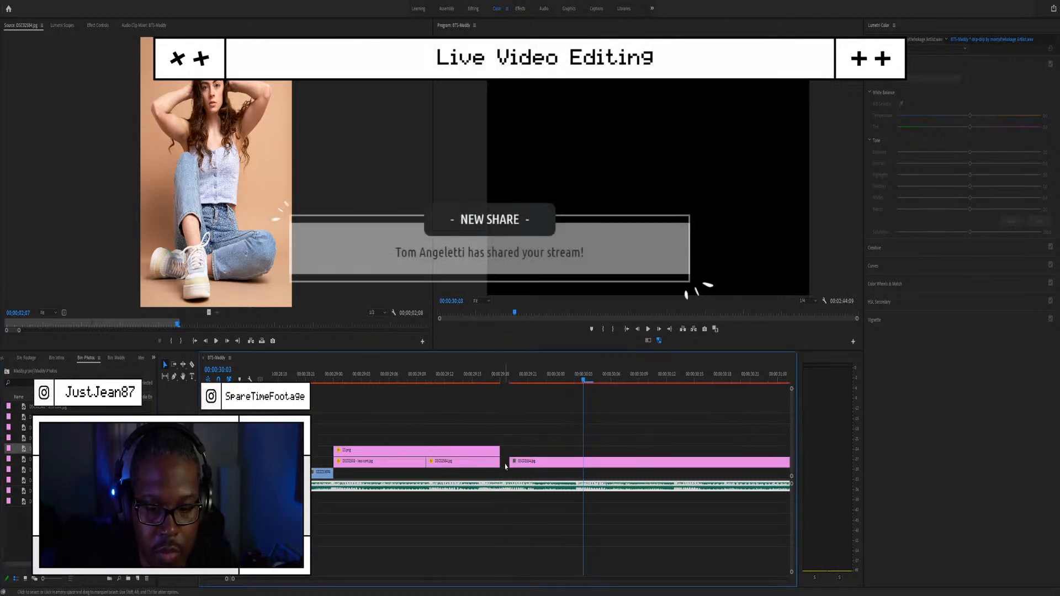
{"action": "key", "text": "minus"}
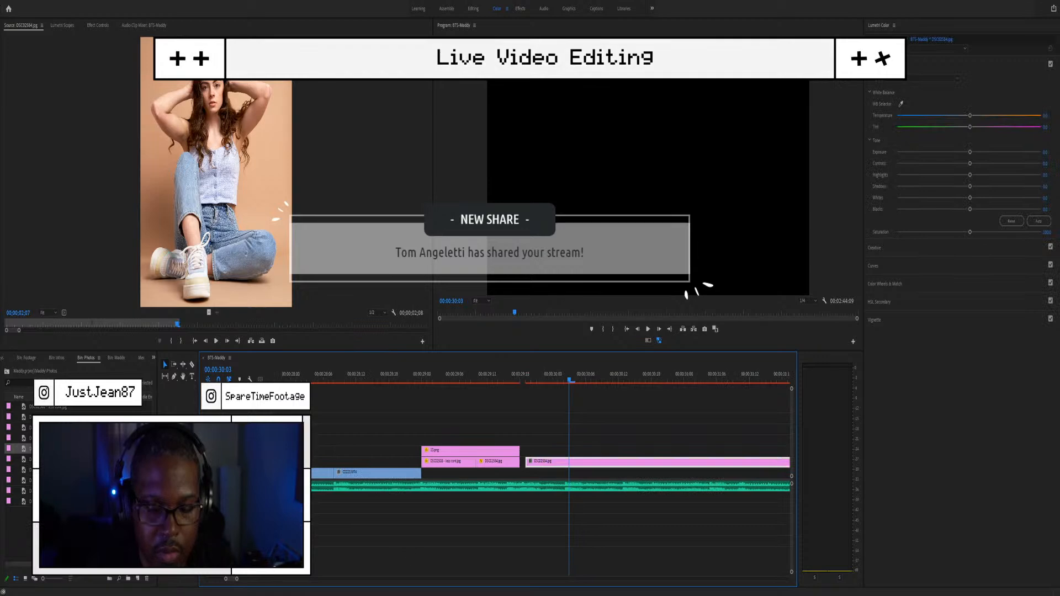
{"action": "key", "text": "shift+3"}
{"action": "key", "text": "minus"}
{"action": "key", "text": "minus"}
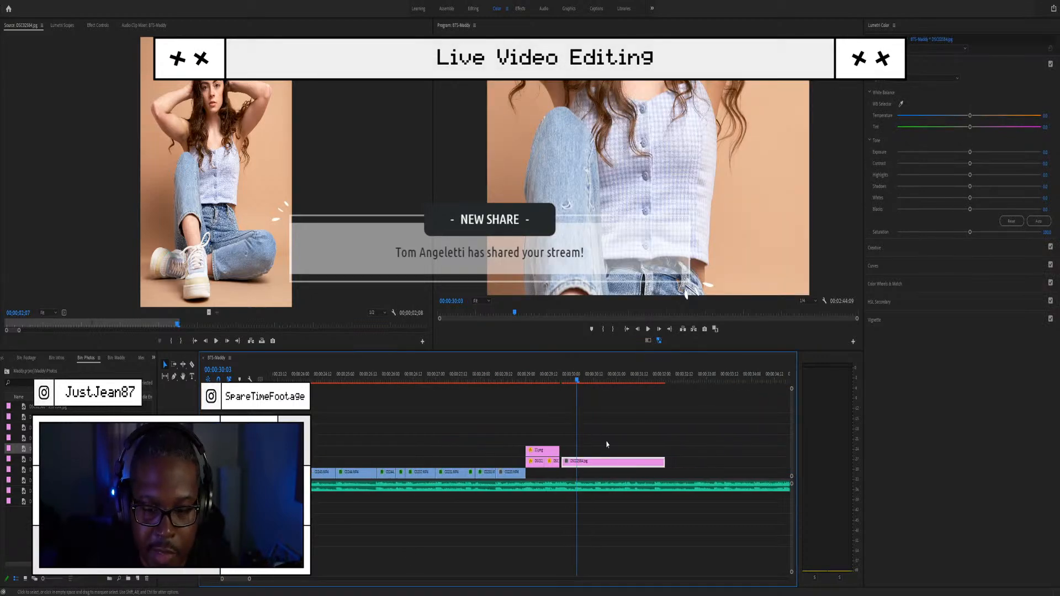
{"action": "left_click_drag", "start_coordinate": [600, 465], "coordinate": [598, 465]}
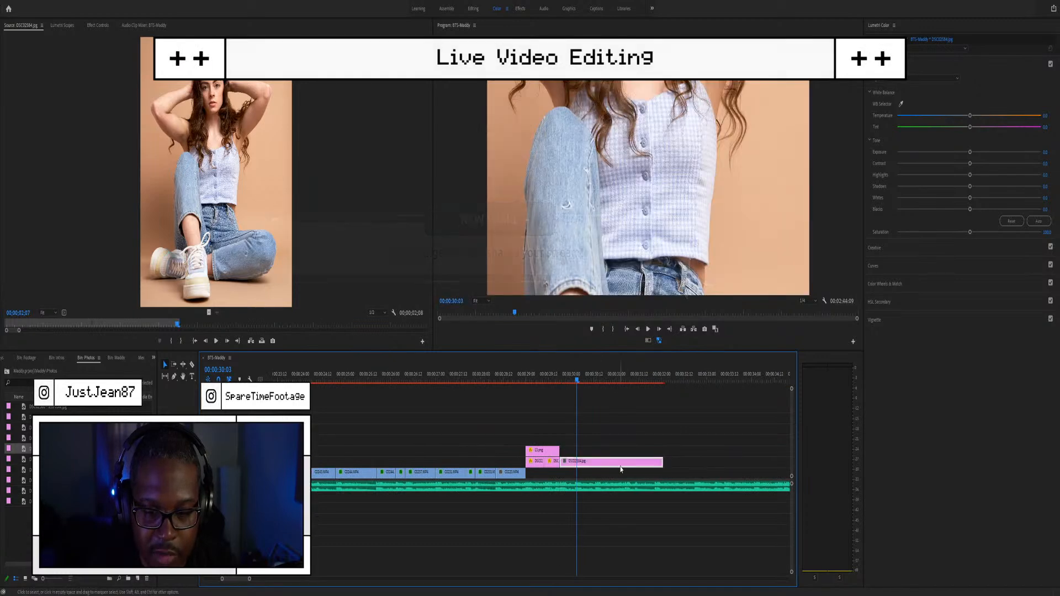
{"action": "key", "text": "equal"}
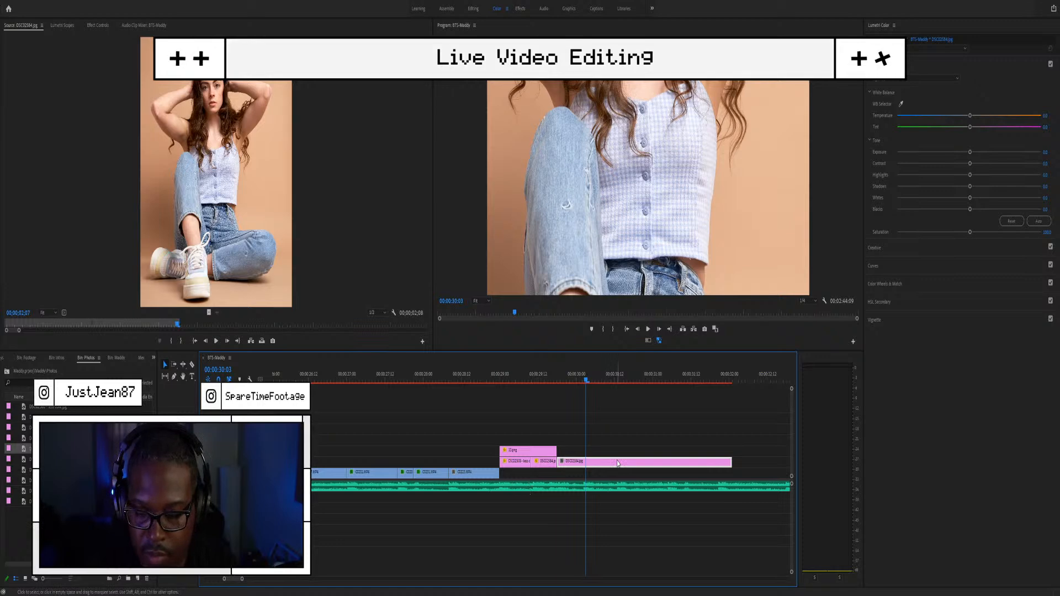
Step: Scale the newly placed seated photo to fit the frame height and trim its end to about 00:00:30:02
{"action": "left_click", "coordinate": [589, 456]}
{"action": "left_click", "coordinate": [588, 464]}
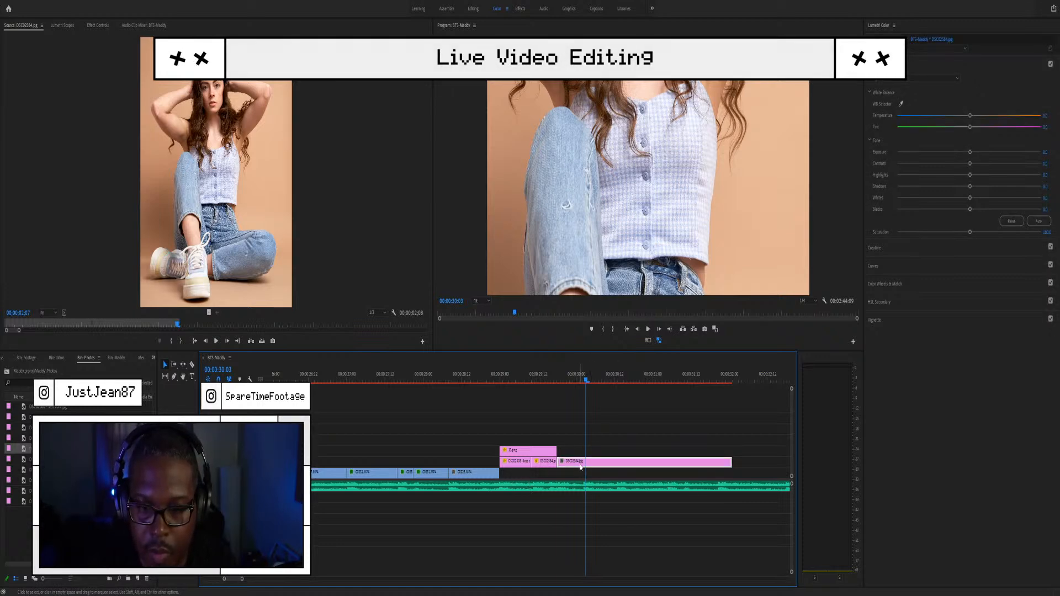
{"action": "key", "text": "shift+s"}
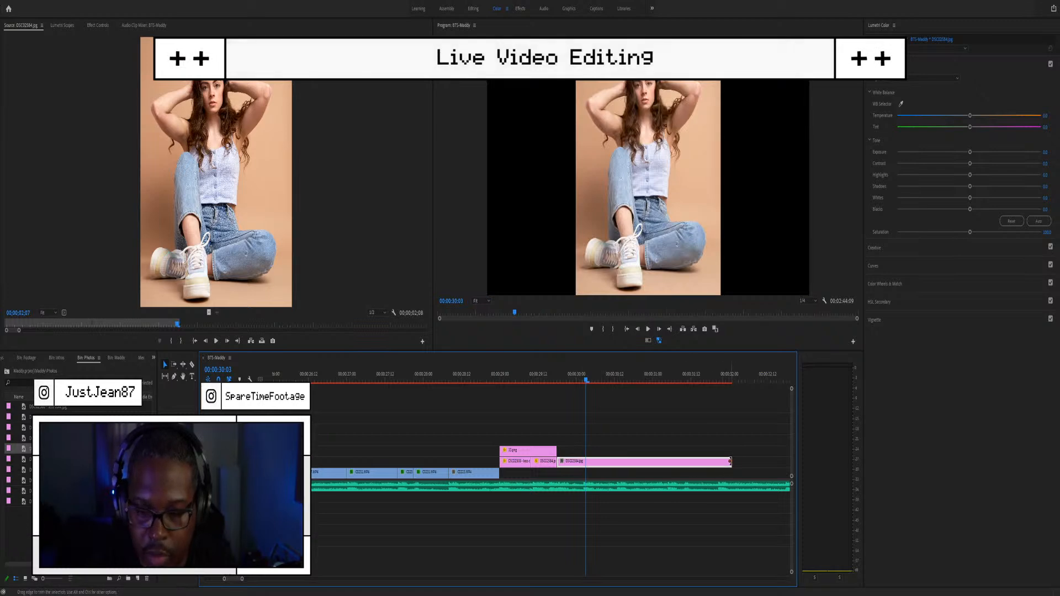
{"action": "left_click_drag", "start_coordinate": [728, 461], "coordinate": [582, 444]}
{"action": "scroll", "coordinate": [583, 495], "scroll_direction": "up", "scroll_amount": 1}
{"action": "scroll", "coordinate": [514, 497], "scroll_direction": "down", "scroll_amount": 2}
{"action": "scroll", "coordinate": [505, 478], "scroll_direction": "up", "scroll_amount": 2}
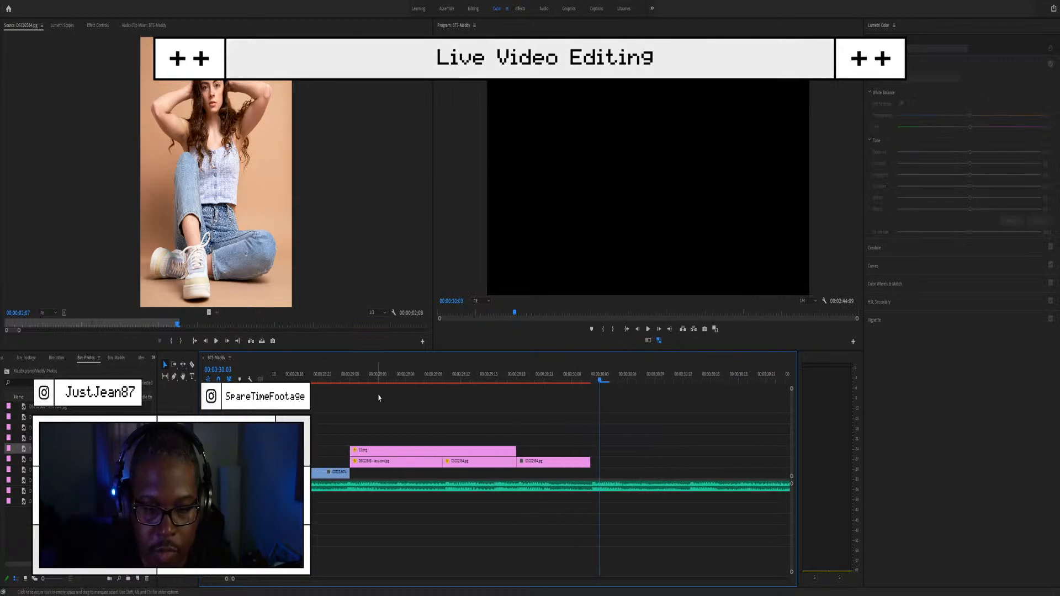
Step: Play back the photo section twice to check the added seated photo's timing against the music
{"action": "scroll", "coordinate": [379, 397], "scroll_direction": "down", "scroll_amount": 3}
{"action": "left_click", "coordinate": [347, 380]}
{"action": "key", "text": "space"}
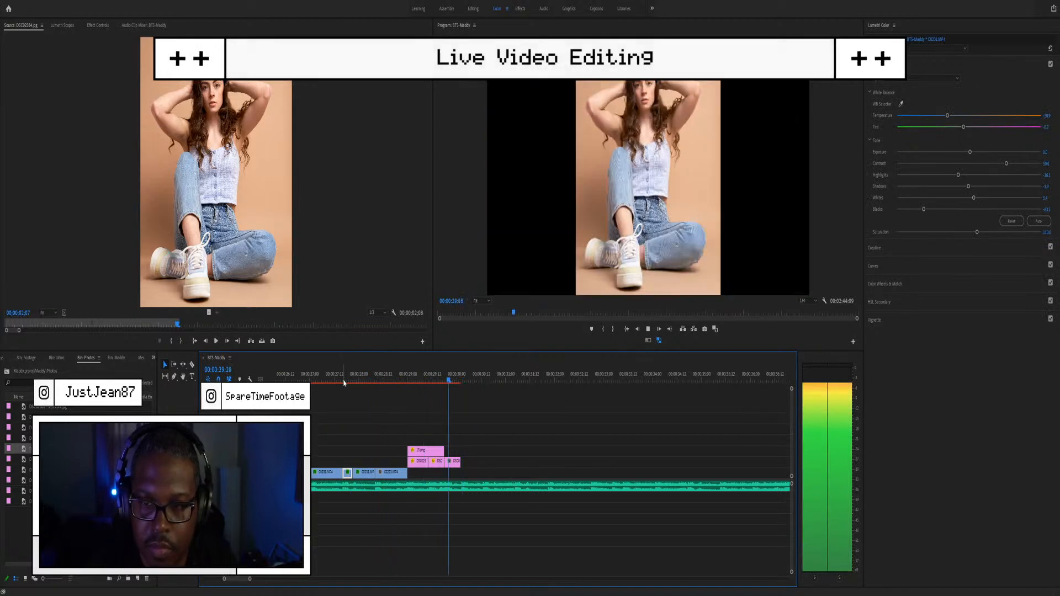
{"action": "key", "text": "space"}
{"action": "scroll", "coordinate": [383, 425], "scroll_direction": "up", "scroll_amount": 3}
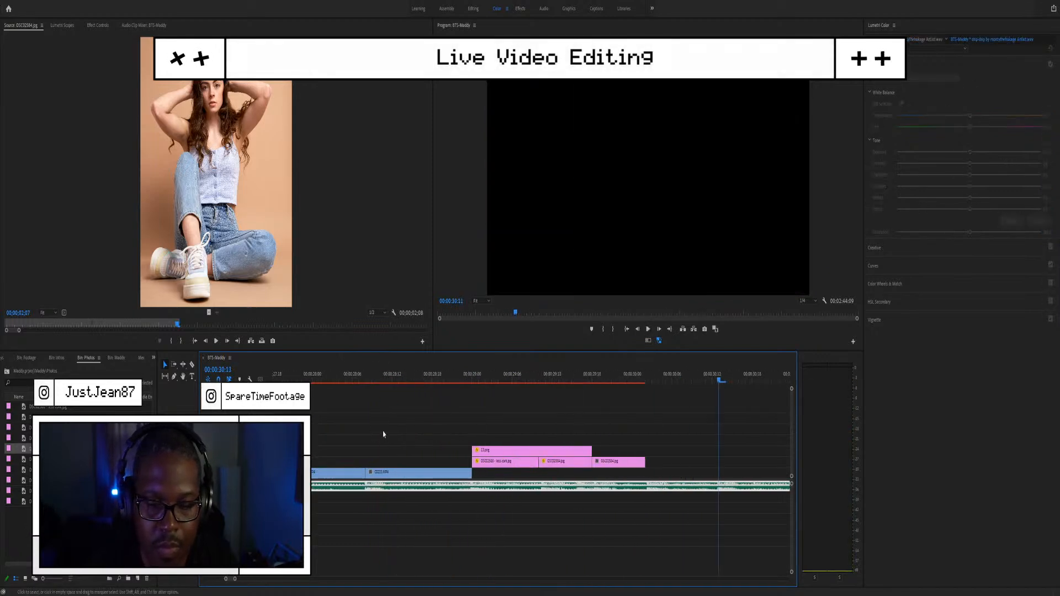
{"action": "left_click", "coordinate": [332, 379]}
{"action": "key", "text": "space"}
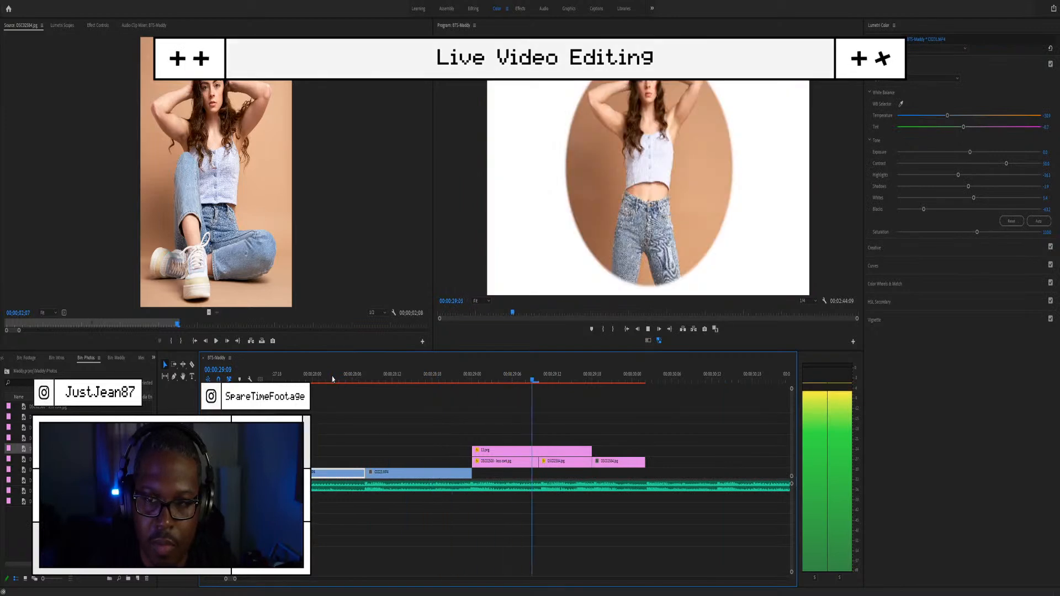
{"action": "key", "text": "space"}
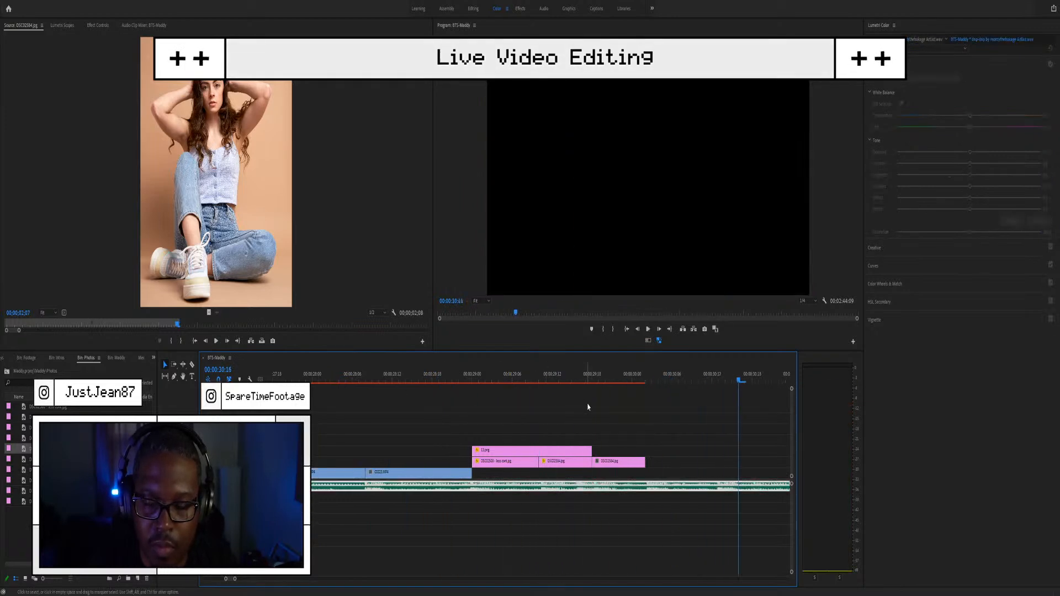
Step: Play from the preceding camera clips into the photos and scrub across them to check the cuts against the beat
{"action": "scroll", "coordinate": [587, 406], "scroll_direction": "down", "scroll_amount": 5}
{"action": "left_click", "coordinate": [496, 375]}
{"action": "key", "text": "space"}
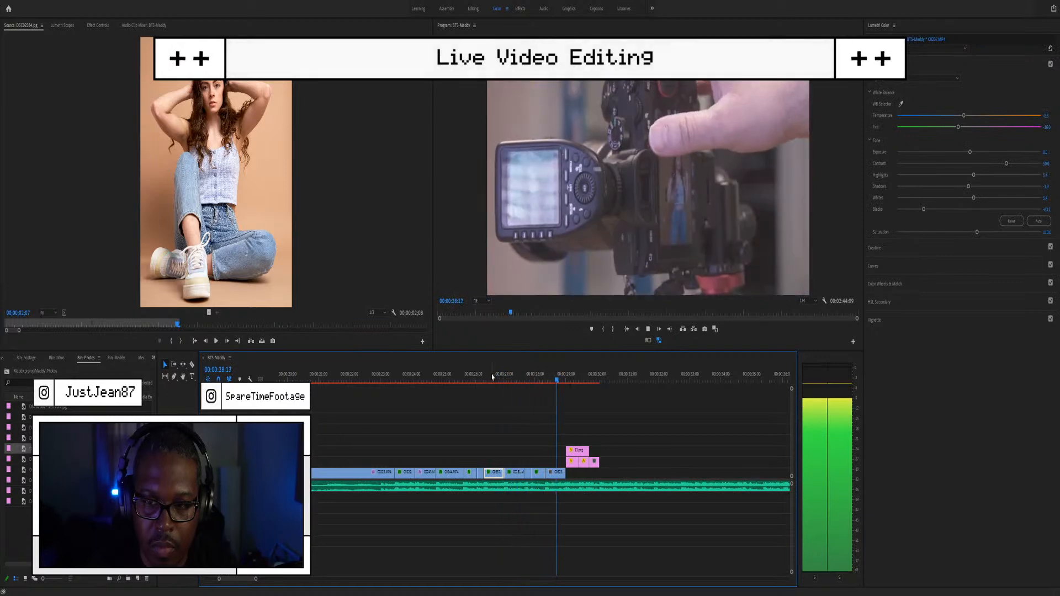
{"action": "key", "text": "space"}
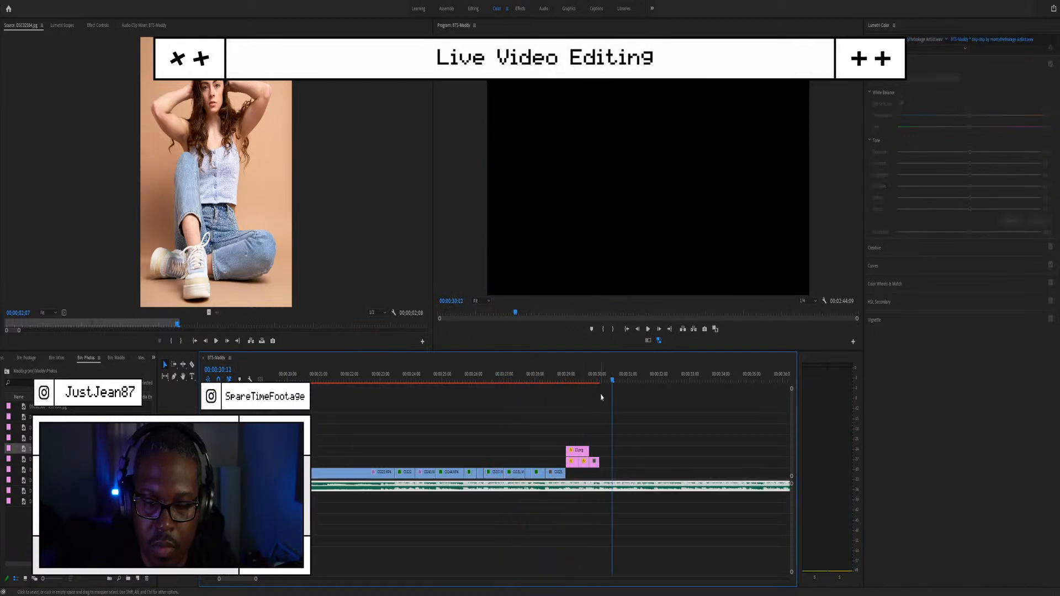
{"action": "scroll", "coordinate": [638, 433], "scroll_direction": "up", "scroll_amount": 5}
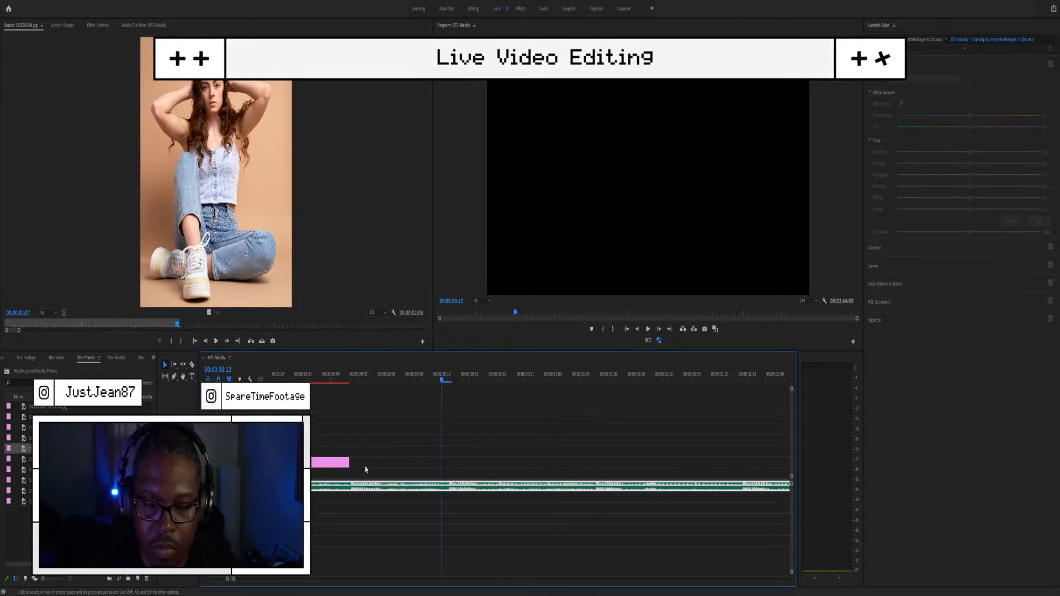
{"action": "scroll", "coordinate": [385, 474], "scroll_direction": "up", "scroll_amount": 5}
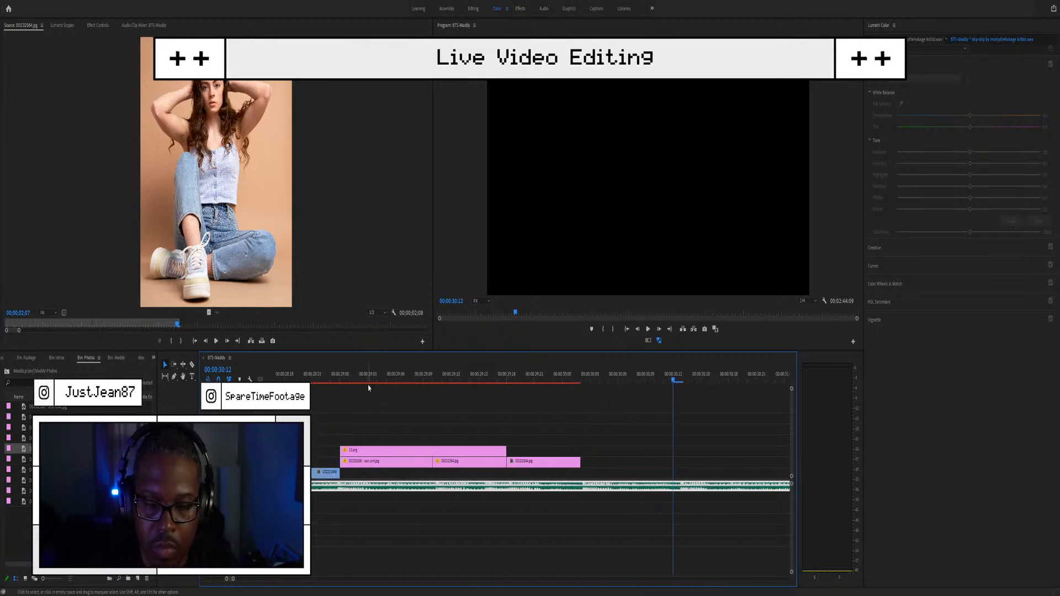
{"action": "left_click", "coordinate": [333, 379]}
{"action": "key", "text": "space"}
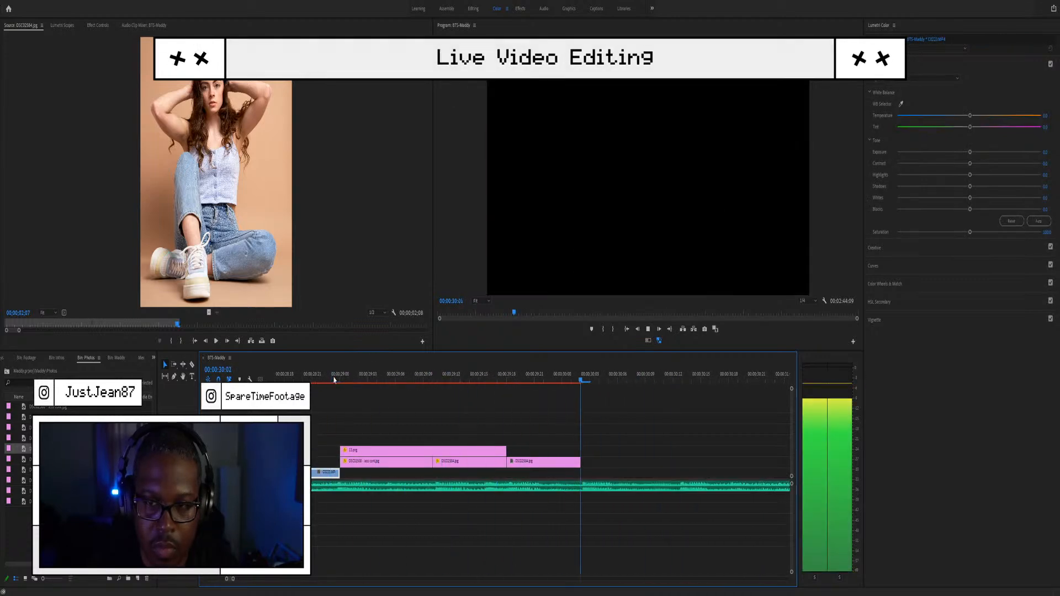
{"action": "key", "text": "space"}
{"action": "left_click", "coordinate": [376, 378]}
{"action": "left_click_drag", "start_coordinate": [376, 377], "coordinate": [587, 382]}
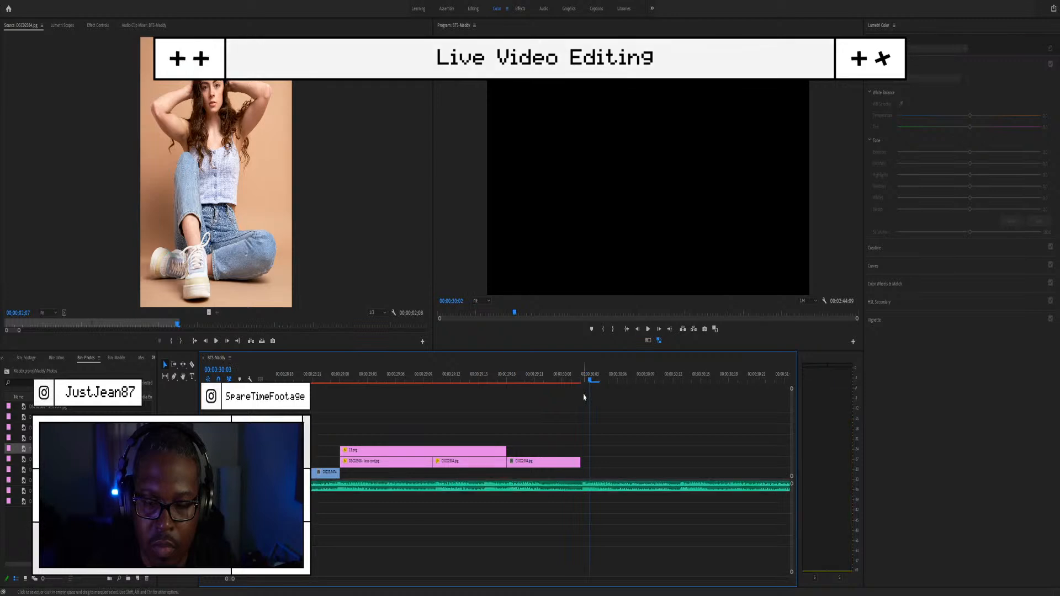
Step: Stack two copies of the last seated photo on the tracks above it and shift the middle copy over the frame's left black area
{"action": "left_click", "coordinate": [525, 461]}
{"action": "left_click_drag", "start_coordinate": [519, 463], "coordinate": [520, 442], "text": "alt"}
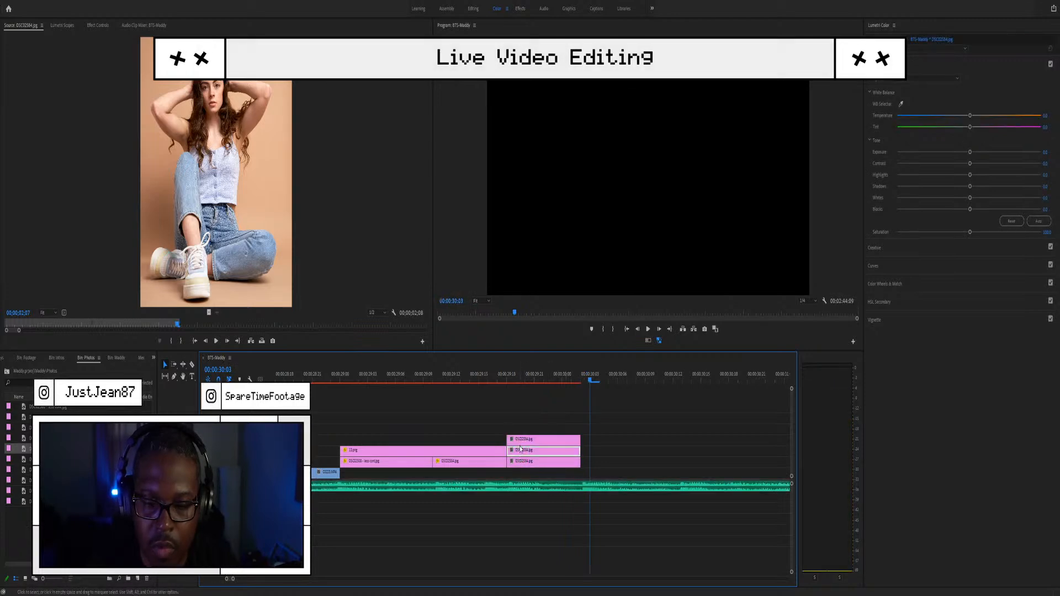
{"action": "left_click", "coordinate": [525, 376]}
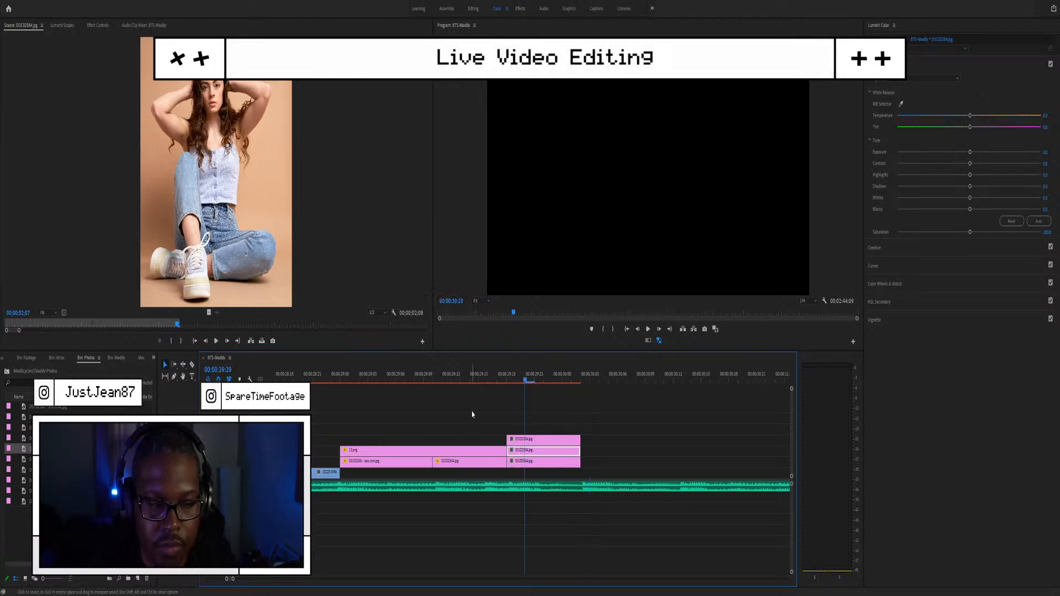
{"action": "key", "text": "shift+5"}
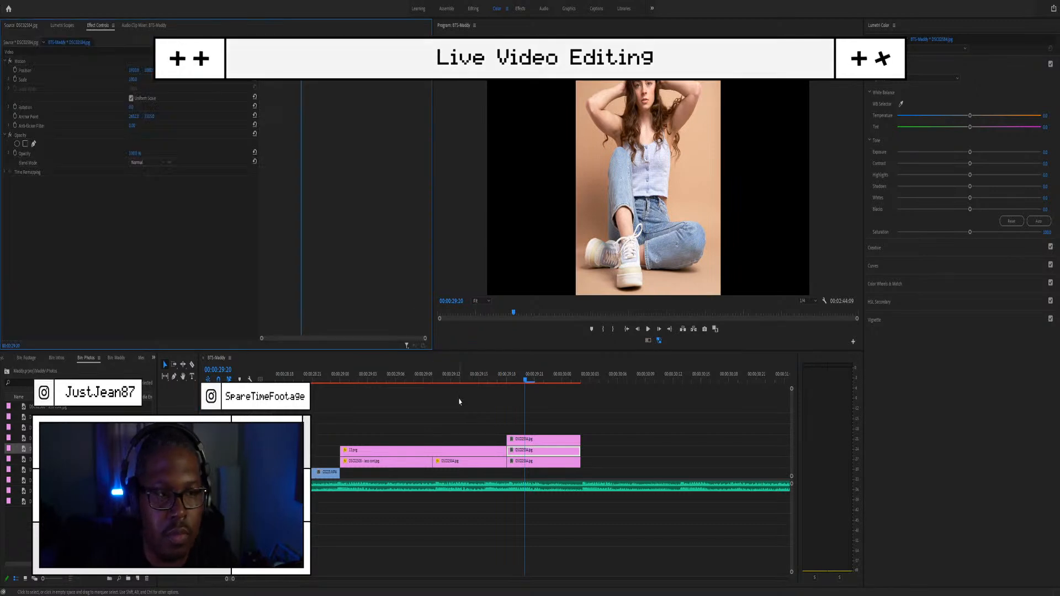
{"action": "left_click", "coordinate": [25, 70]}
{"action": "left_click_drag", "start_coordinate": [631, 146], "coordinate": [553, 141]}
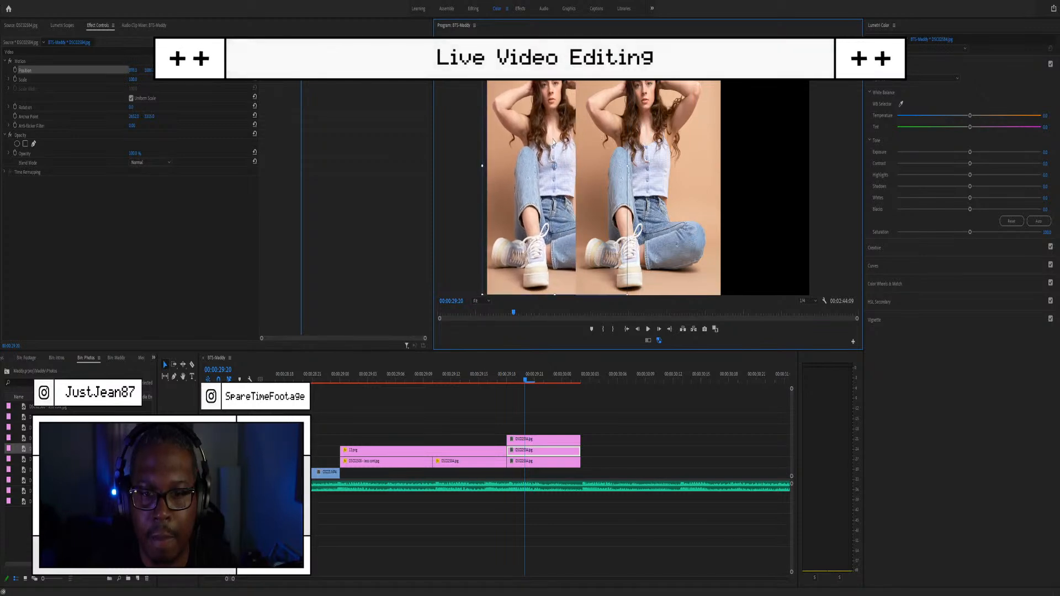
Step: Shift the lowest seated photo in the stack sideways to cover the black area on the frame's right side
{"action": "left_click", "coordinate": [547, 464]}
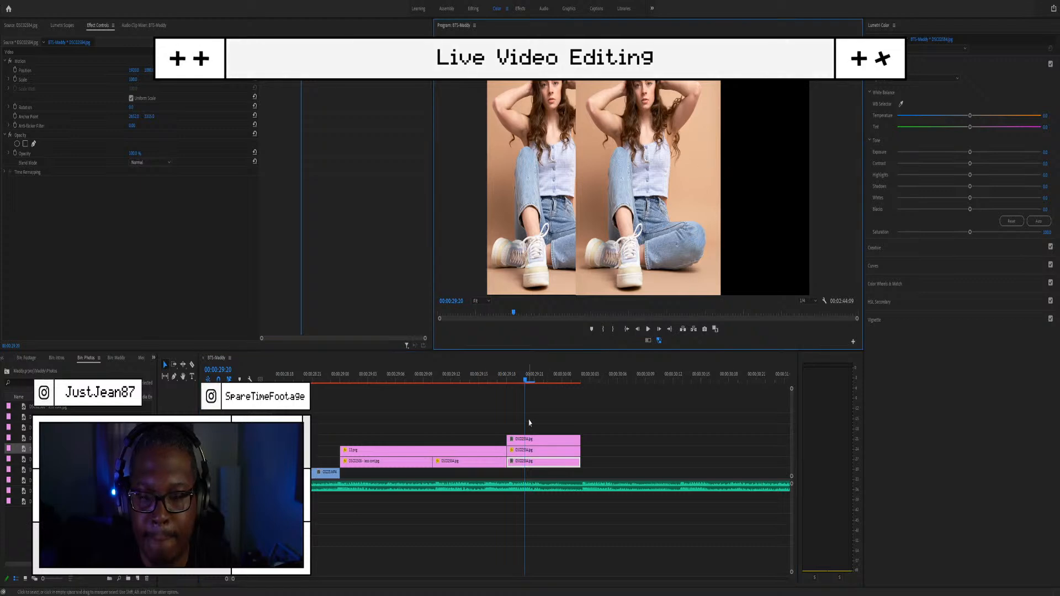
{"action": "left_click", "coordinate": [84, 72]}
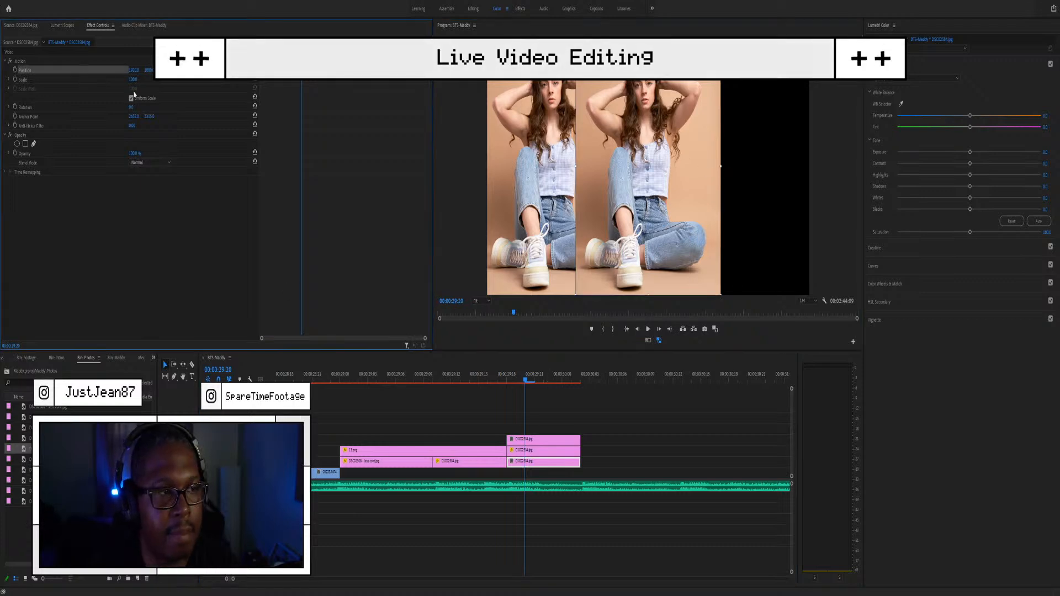
{"action": "left_click_drag", "start_coordinate": [617, 171], "coordinate": [737, 168]}
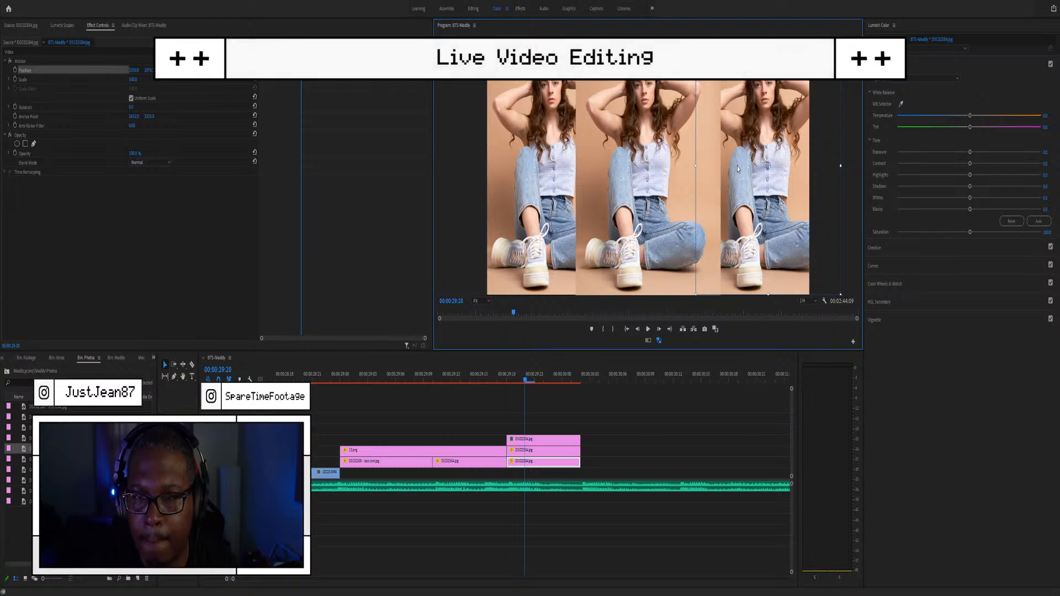
{"action": "left_click_drag", "start_coordinate": [738, 169], "coordinate": [728, 169]}
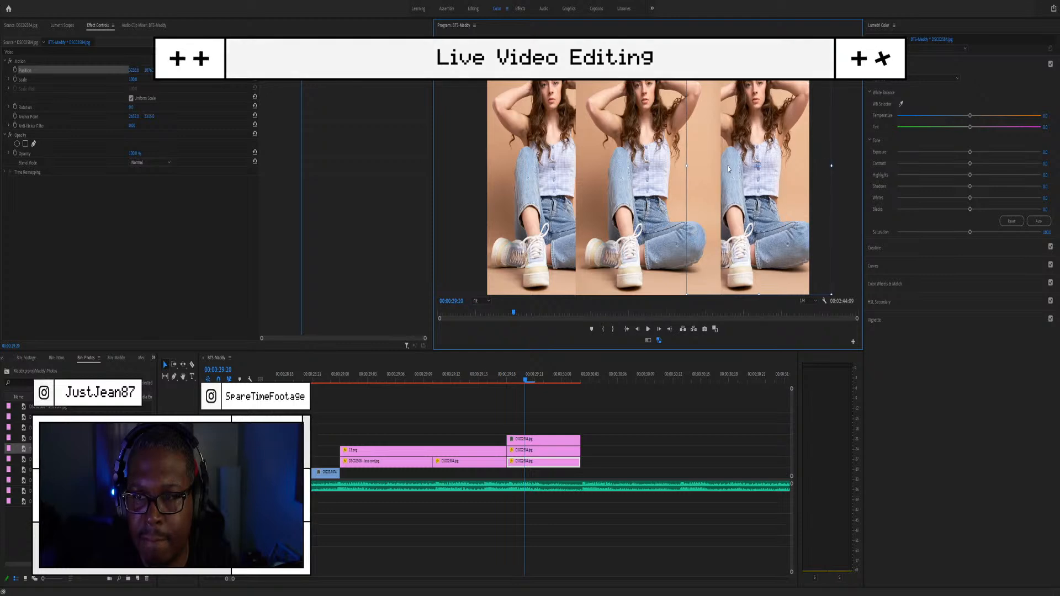
Step: Play back the oval photos and the three-photo layout to check the transition and timing against the music
{"action": "left_click", "coordinate": [377, 382]}
{"action": "key", "text": "space"}
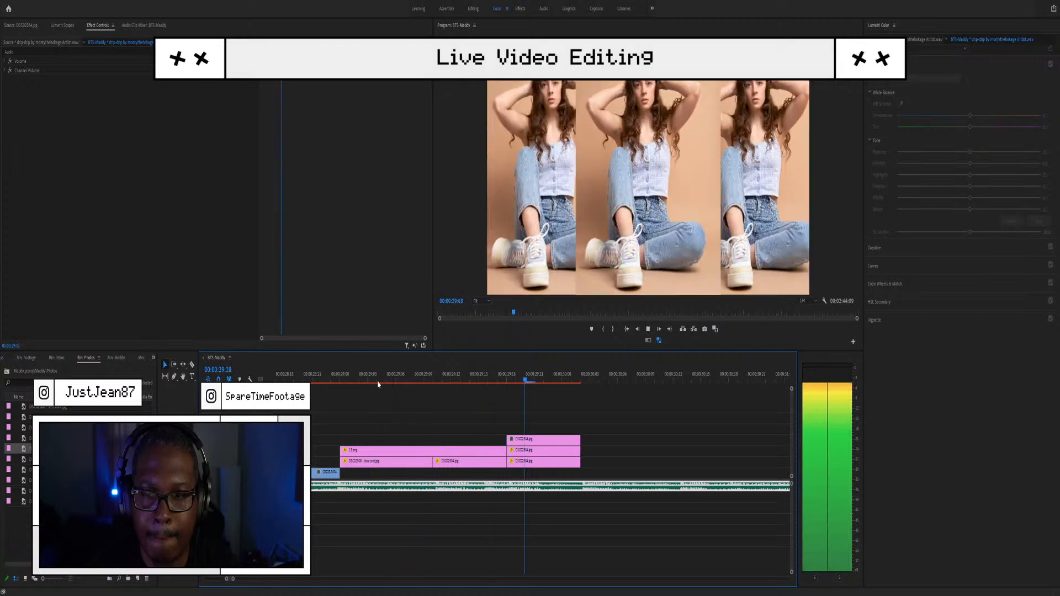
{"action": "left_click", "coordinate": [431, 377]}
{"action": "key", "text": "space"}
{"action": "key", "text": "space"}
{"action": "left_click", "coordinate": [508, 377]}
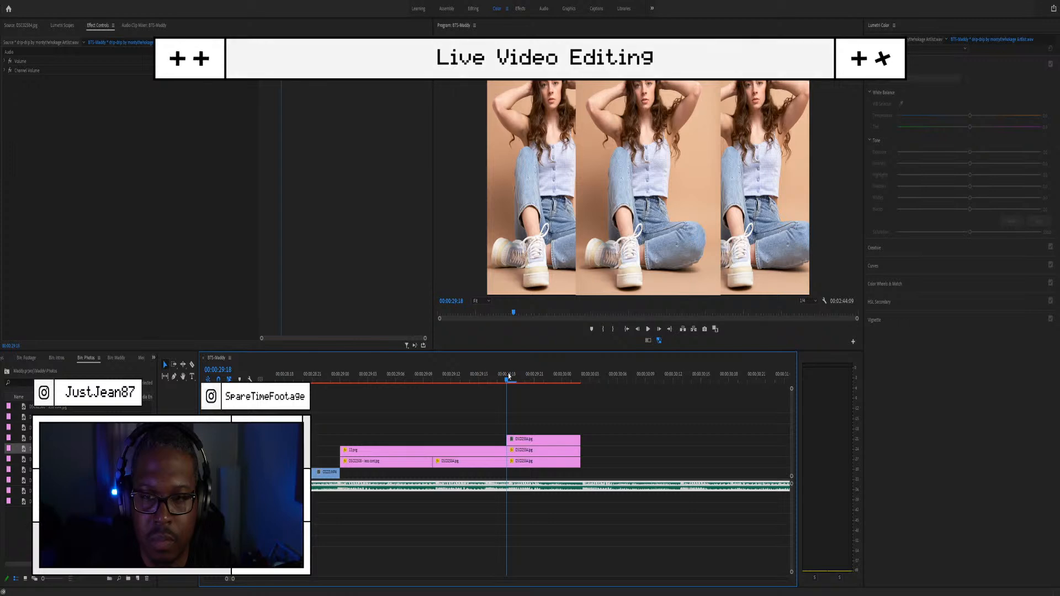
{"action": "key", "text": "space"}
{"action": "key", "text": "space"}
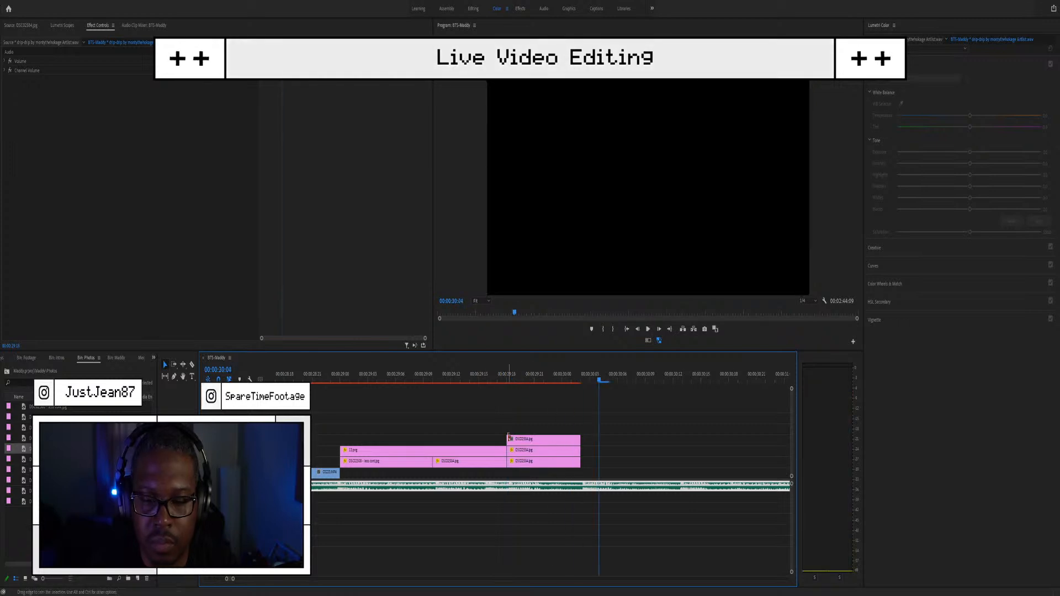
Step: Trim two frames off the starts of the top and bottom seated-photo copies so the middle copy appears first, and play back the result
{"action": "left_click_drag", "start_coordinate": [510, 437], "coordinate": [525, 461]}
{"action": "left_click", "coordinate": [424, 379]}
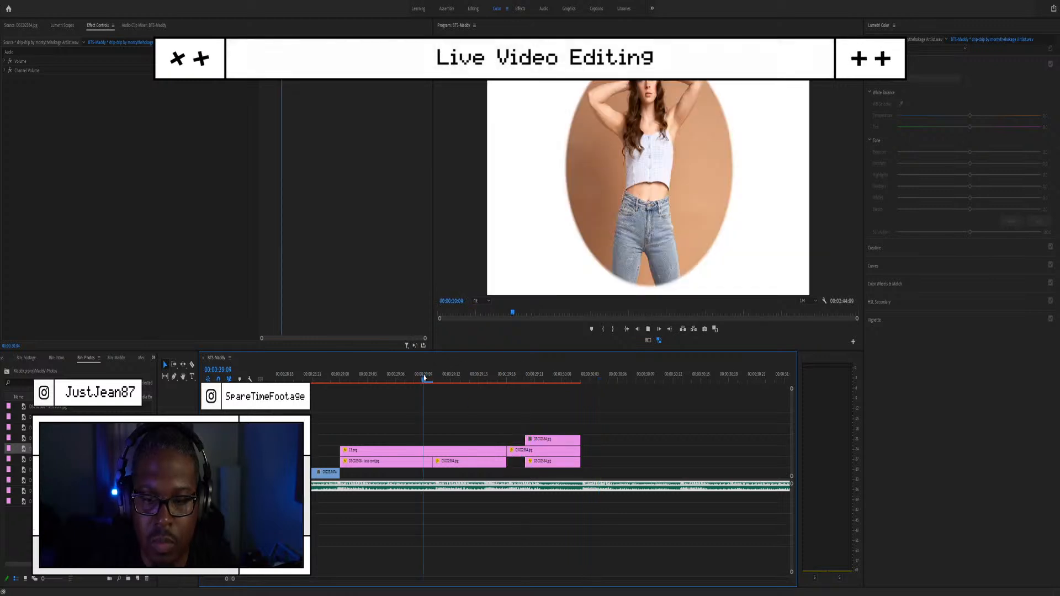
{"action": "key", "text": "space"}
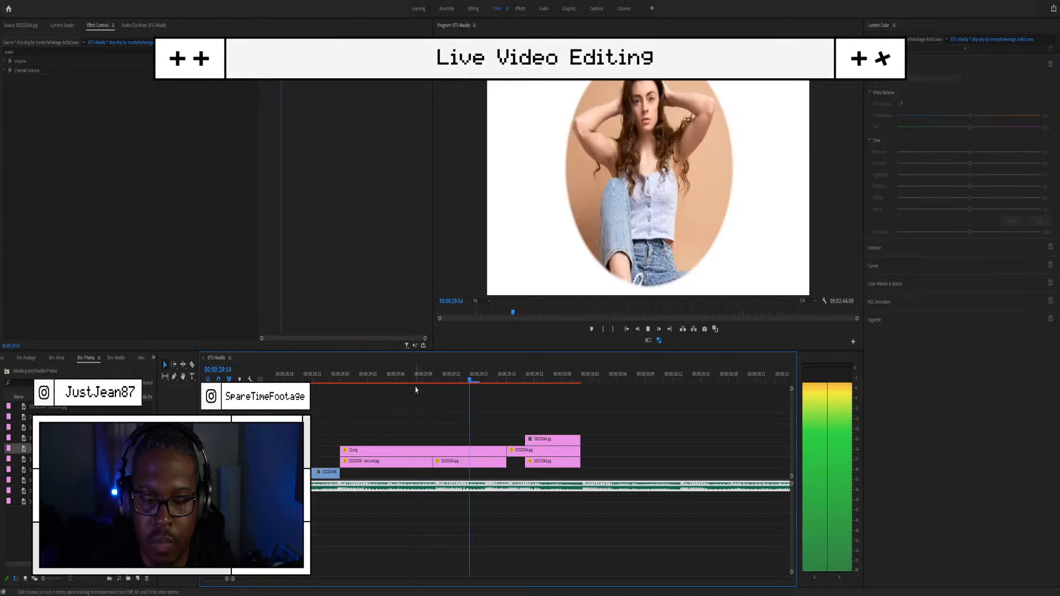
{"action": "key", "text": "space"}
{"action": "left_click", "coordinate": [488, 379]}
{"action": "key", "text": "space"}
{"action": "left_click", "coordinate": [436, 376]}
{"action": "key", "text": "space"}
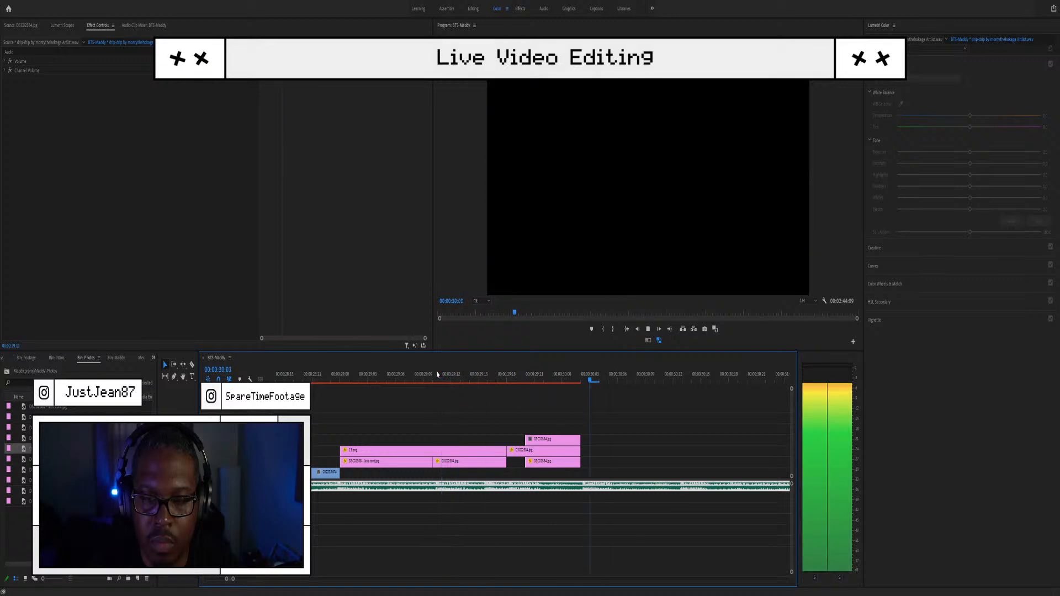
{"action": "key", "text": "space"}
{"action": "left_click", "coordinate": [508, 377]}
{"action": "left_click_drag", "start_coordinate": [523, 377], "coordinate": [530, 378]}
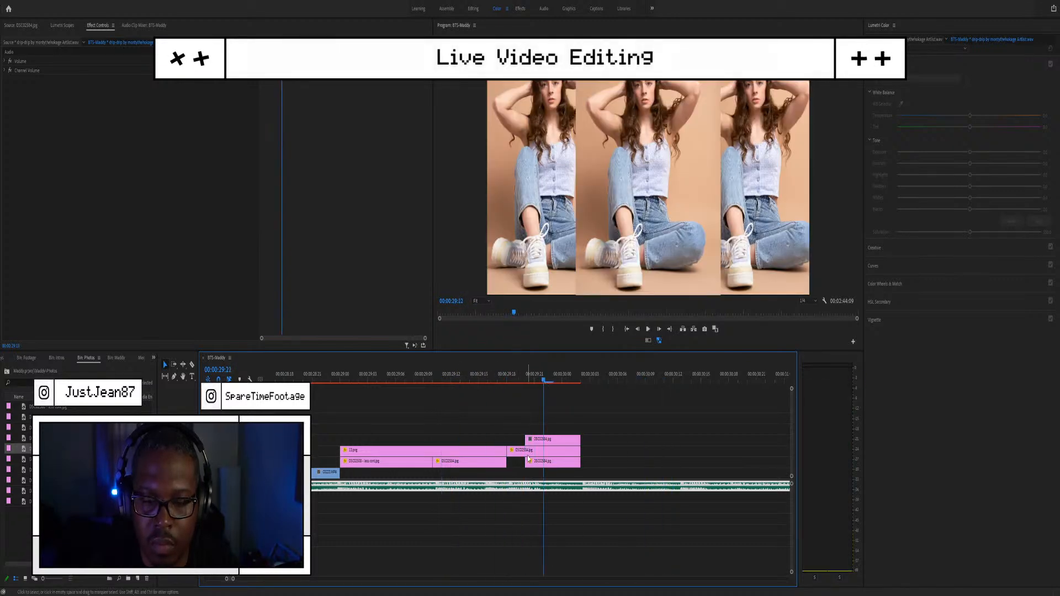
Step: Swap the staggered starts so the bottom seated-photo copy begins first and the middle one two frames after it, and preview the transition
{"action": "mouse_move", "coordinate": [525, 461]}
{"action": "left_mouse_down"}
{"action": "mouse_move", "coordinate": [507, 464]}
{"action": "mouse_move", "coordinate": [525, 448]}
{"action": "left_mouse_up"}
{"action": "left_click", "coordinate": [510, 453]}
{"action": "left_click", "coordinate": [512, 375]}
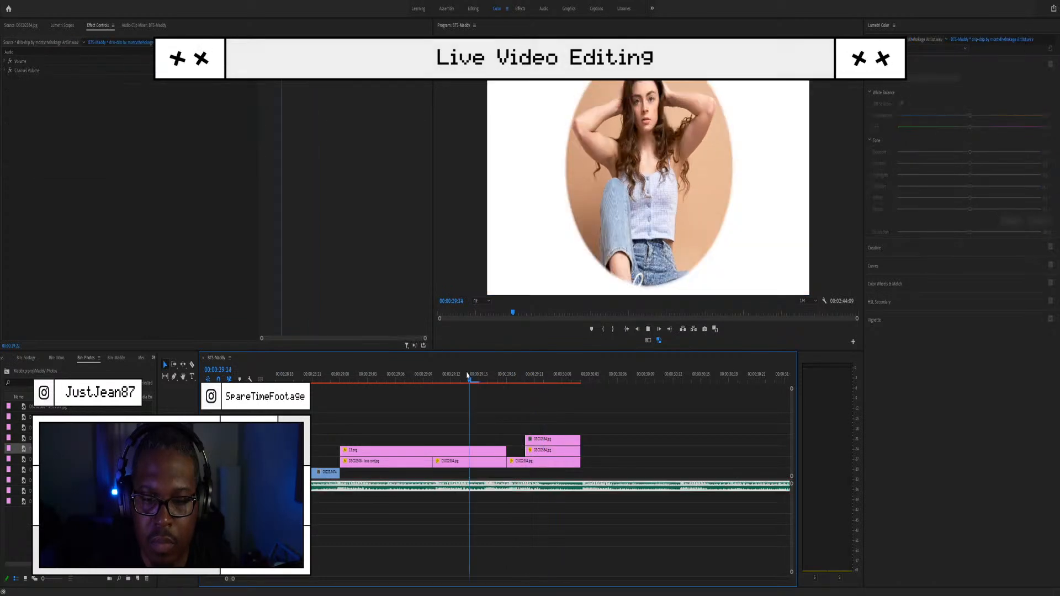
{"action": "key", "text": "space"}
{"action": "left_click_drag", "start_coordinate": [513, 375], "coordinate": [525, 381]}
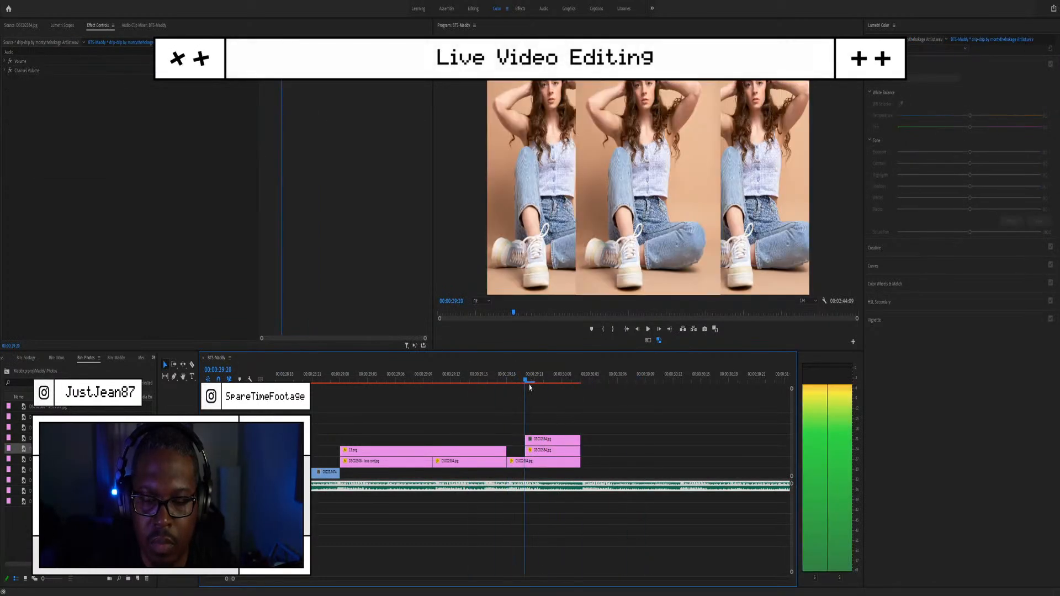
Step: Extend the top seated-photo copy back to the stack's start, trim the bottom copy by two frames, and scrub over the change
{"action": "left_click_drag", "start_coordinate": [528, 438], "coordinate": [524, 462]}
{"action": "left_click", "coordinate": [514, 375]}
{"action": "mouse_move", "coordinate": [521, 377]}
{"action": "left_mouse_down"}
{"action": "mouse_move", "coordinate": [508, 380]}
{"action": "mouse_move", "coordinate": [527, 381]}
{"action": "left_mouse_up"}
Step: Play back from the end of the camera clip through the oval photos and the staggered triple layout to check the timing
{"action": "key", "text": "space"}
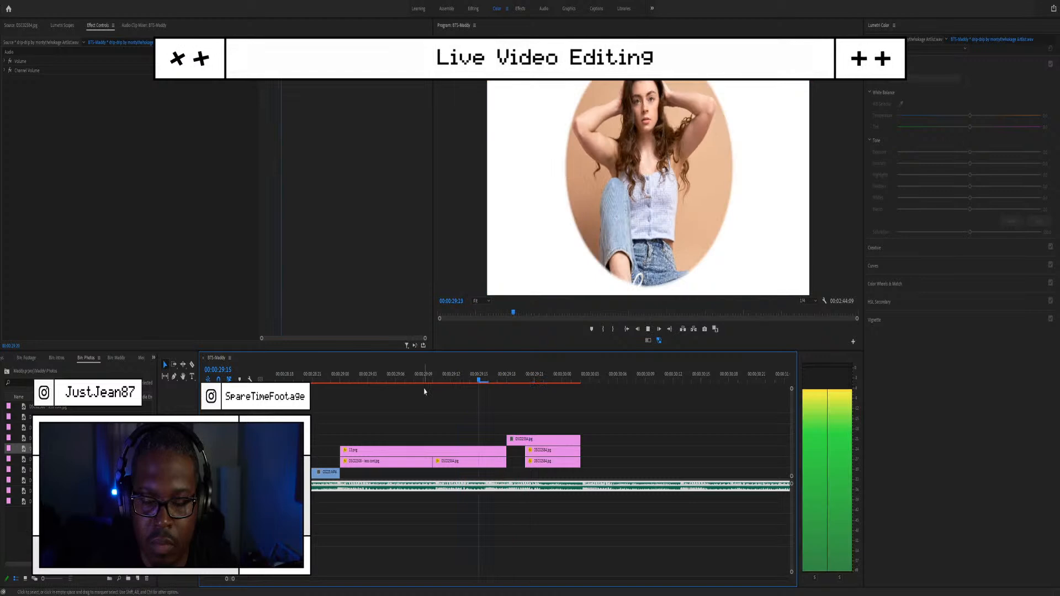
{"action": "left_click", "coordinate": [442, 372]}
{"action": "key", "text": "space"}
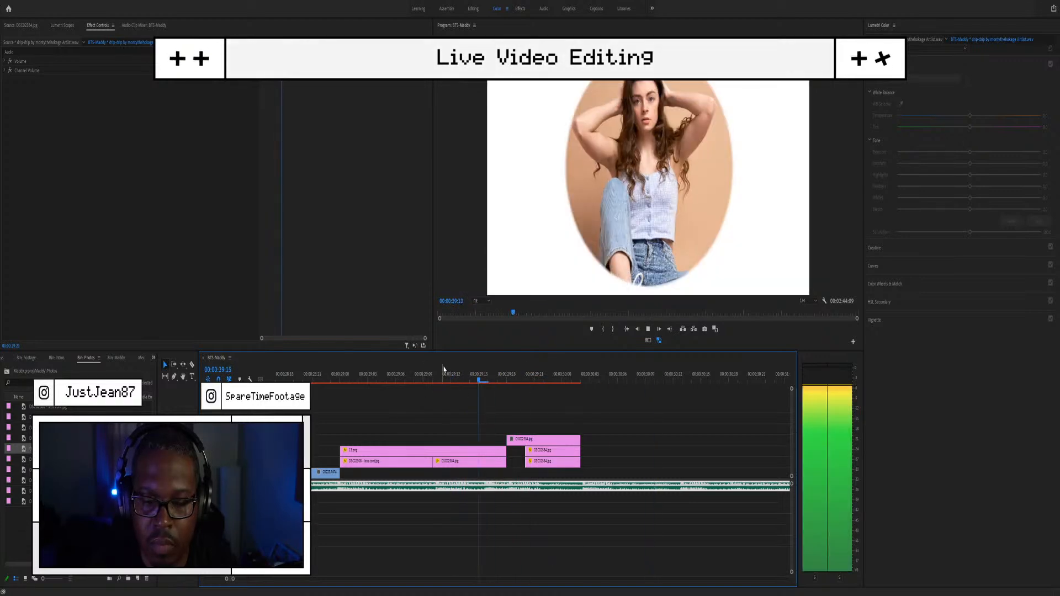
{"action": "key", "text": "space"}
{"action": "left_click", "coordinate": [336, 375]}
{"action": "key", "text": "space"}
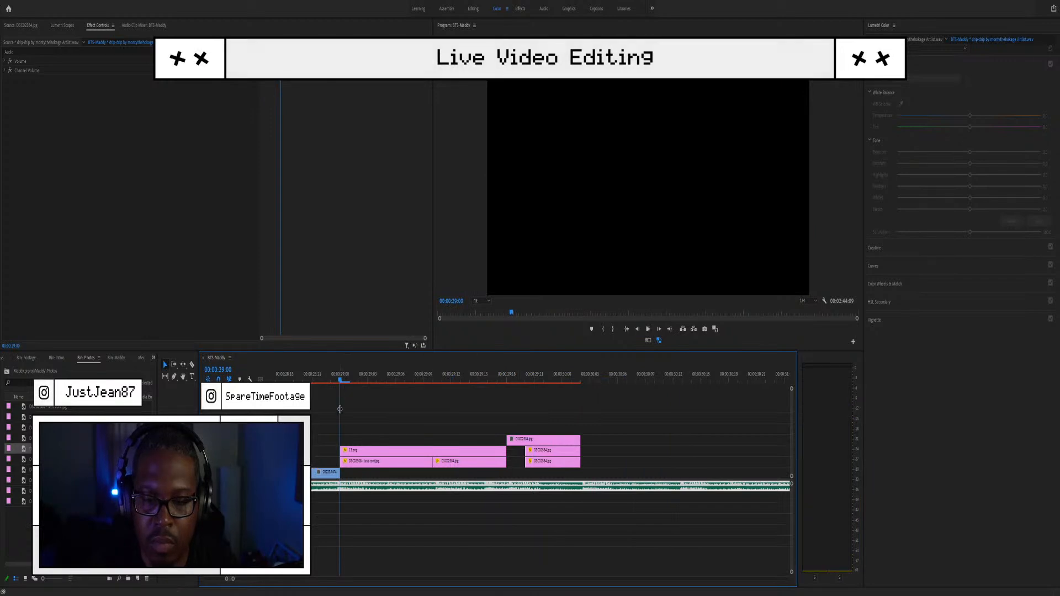
{"action": "left_click", "coordinate": [320, 381]}
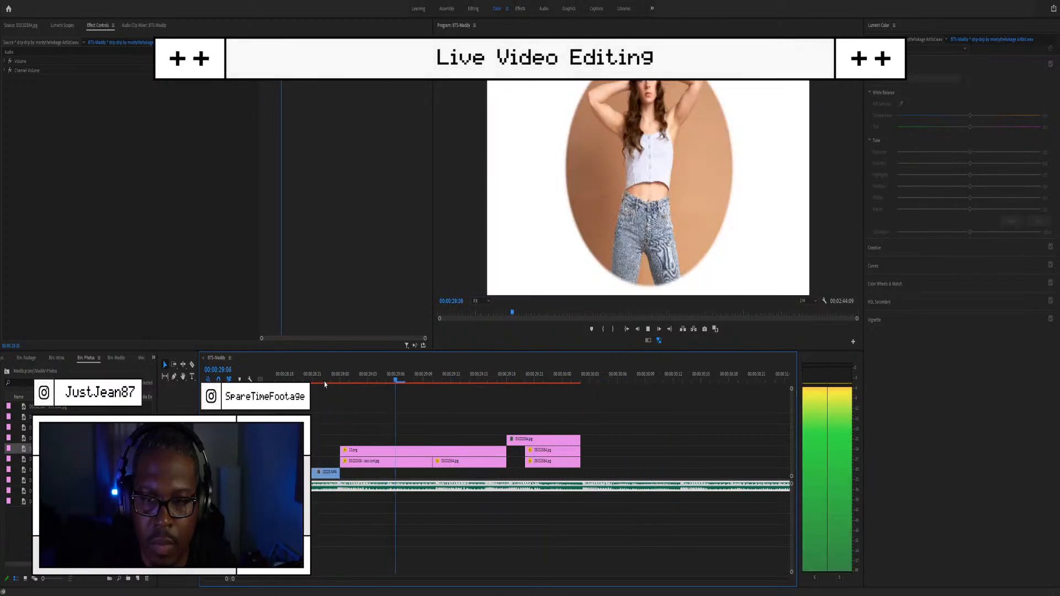
{"action": "key", "text": "space"}
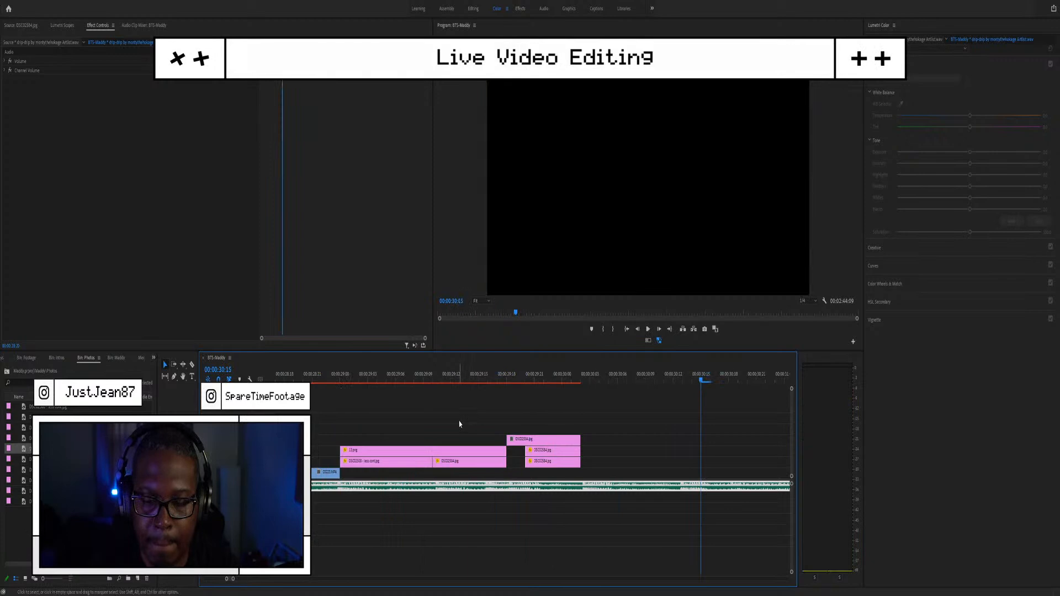
Step: Correct the white balance of the camera clip before the photos by sampling the background at its frame edge, and show the Lumetri Scopes
{"action": "scroll", "coordinate": [459, 424], "scroll_direction": "down", "scroll_amount": 2}
{"action": "left_click", "coordinate": [335, 375]}
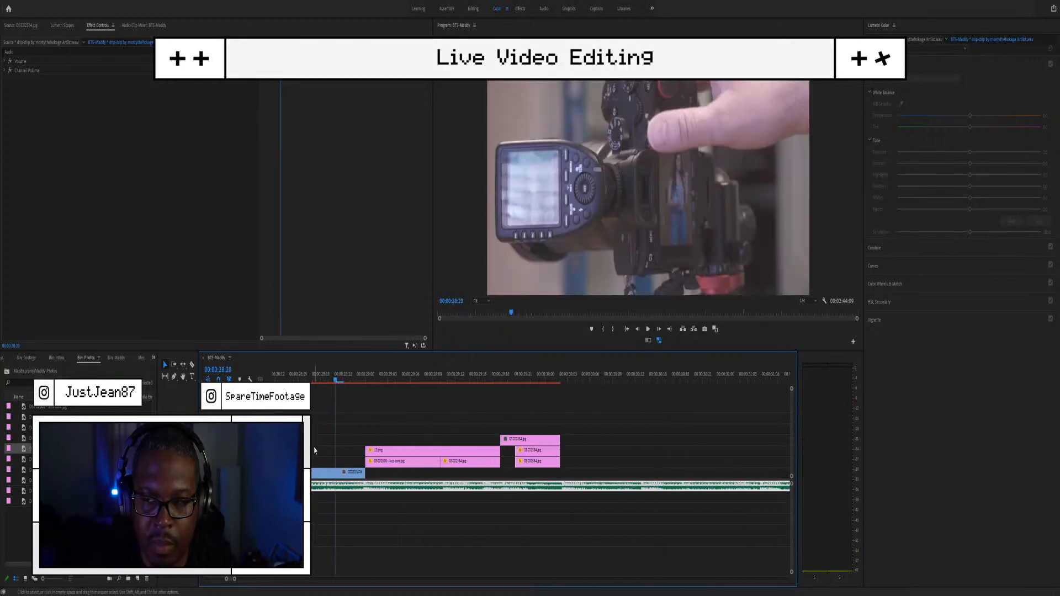
{"action": "left_click", "coordinate": [312, 472]}
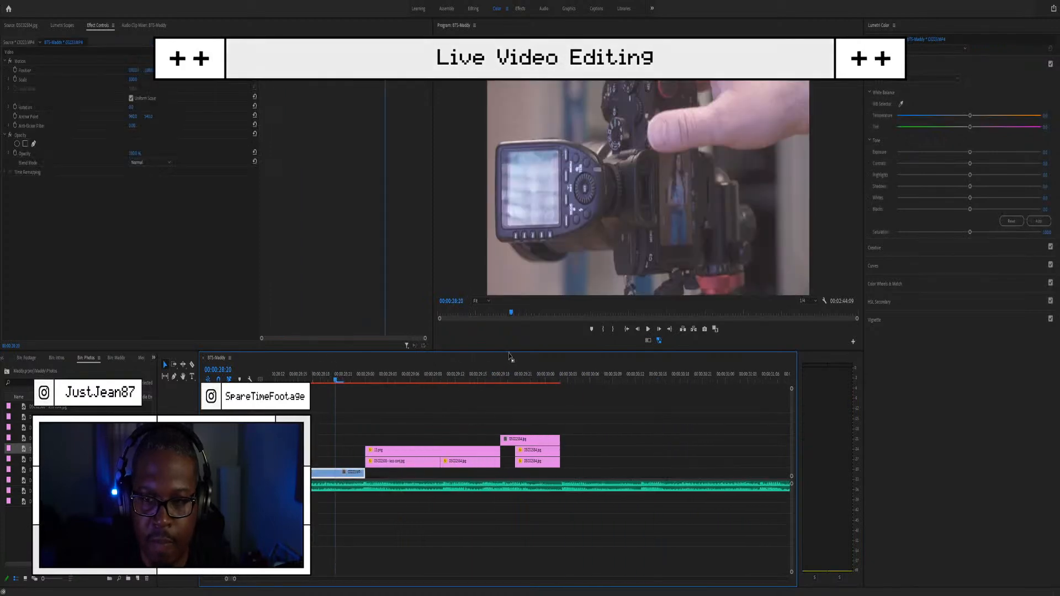
{"action": "scroll", "coordinate": [343, 403], "scroll_direction": "up", "scroll_amount": 3}
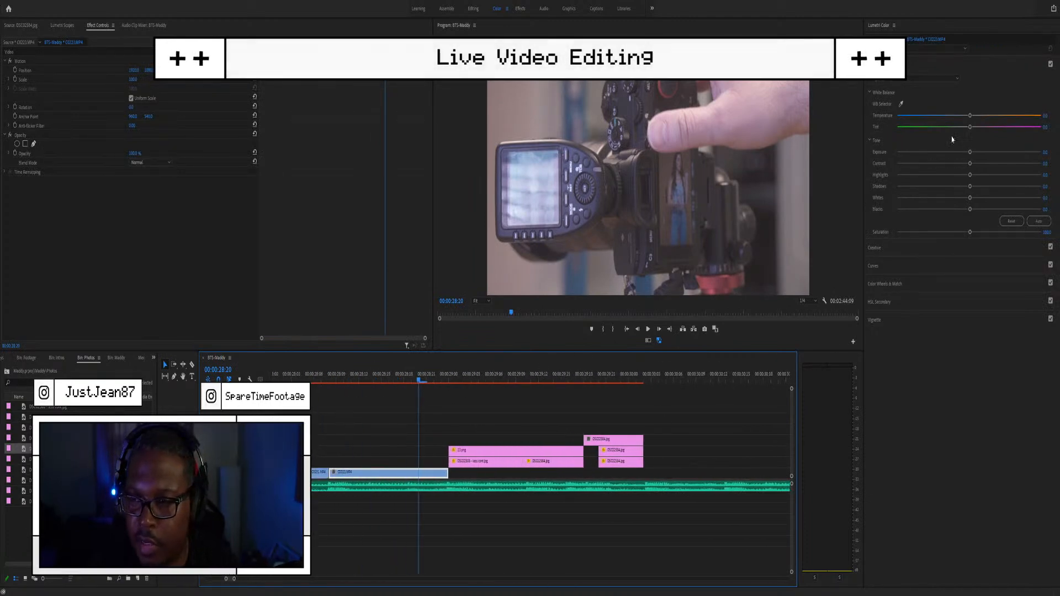
{"action": "left_click", "coordinate": [900, 103]}
{"action": "left_click", "coordinate": [800, 167]}
{"action": "key", "text": "shift+0"}
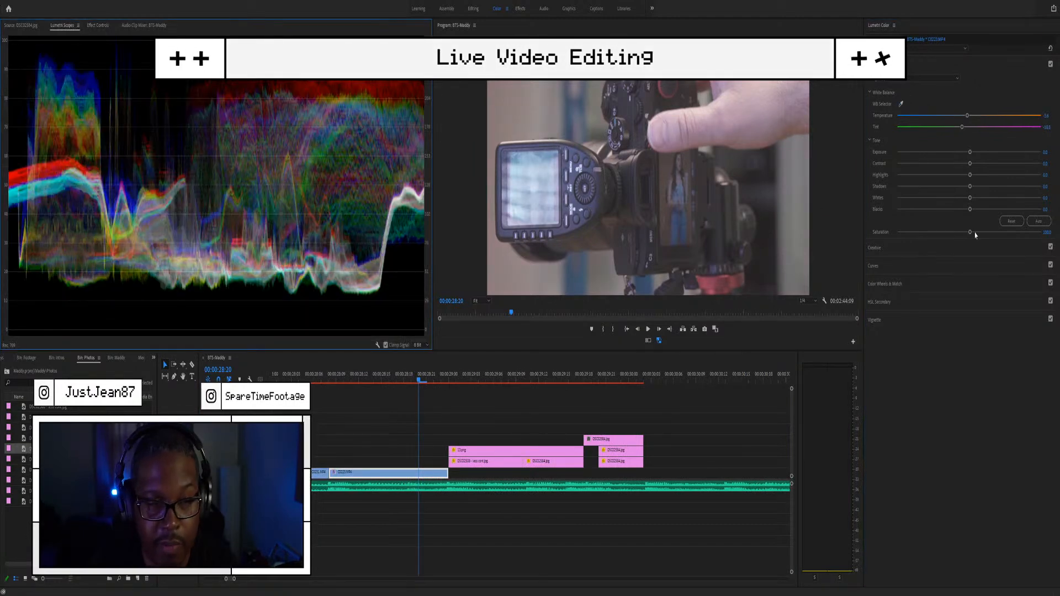
Step: Set the camera clip's saturation to 110
{"action": "left_click", "coordinate": [1047, 231]}
{"action": "type", "text": "110"}
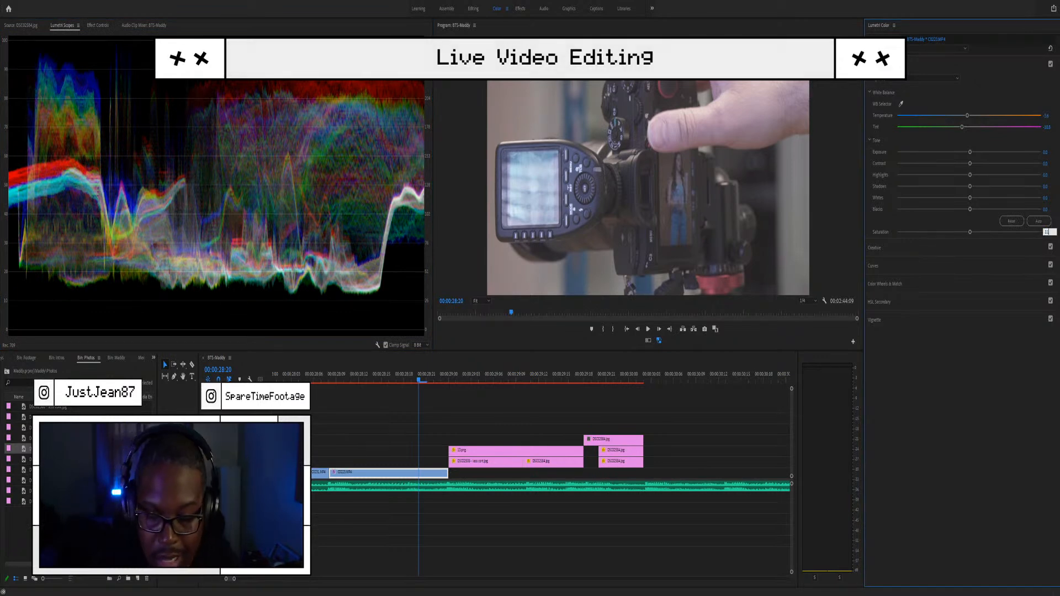
{"action": "key", "text": "Return"}
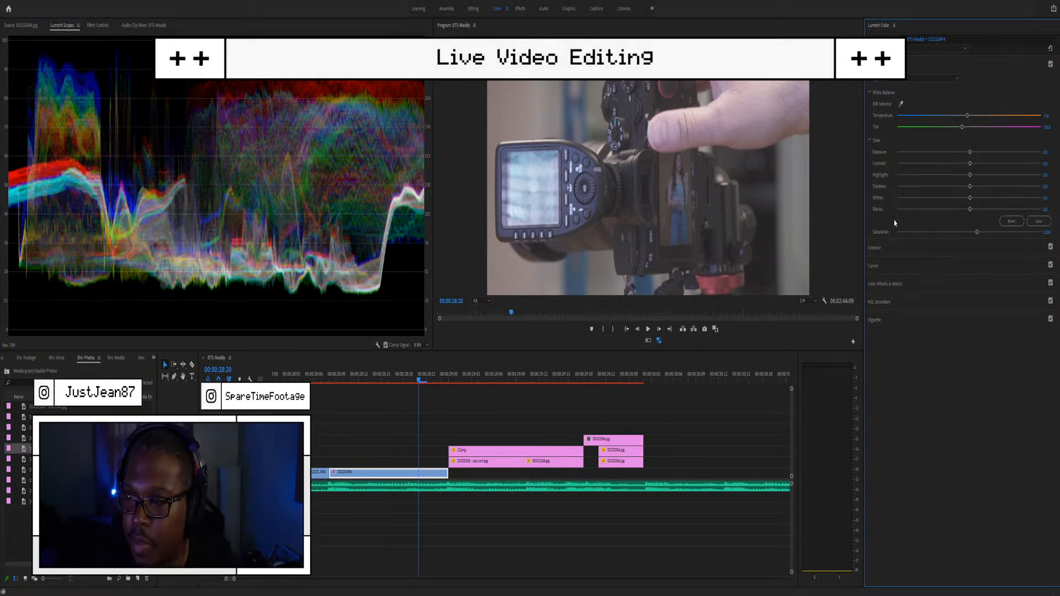
Step: Lower the camera clip's blacks and raise its whites slightly, checking another frame of the clip in between
{"action": "left_click_drag", "start_coordinate": [946, 206], "coordinate": [959, 208]}
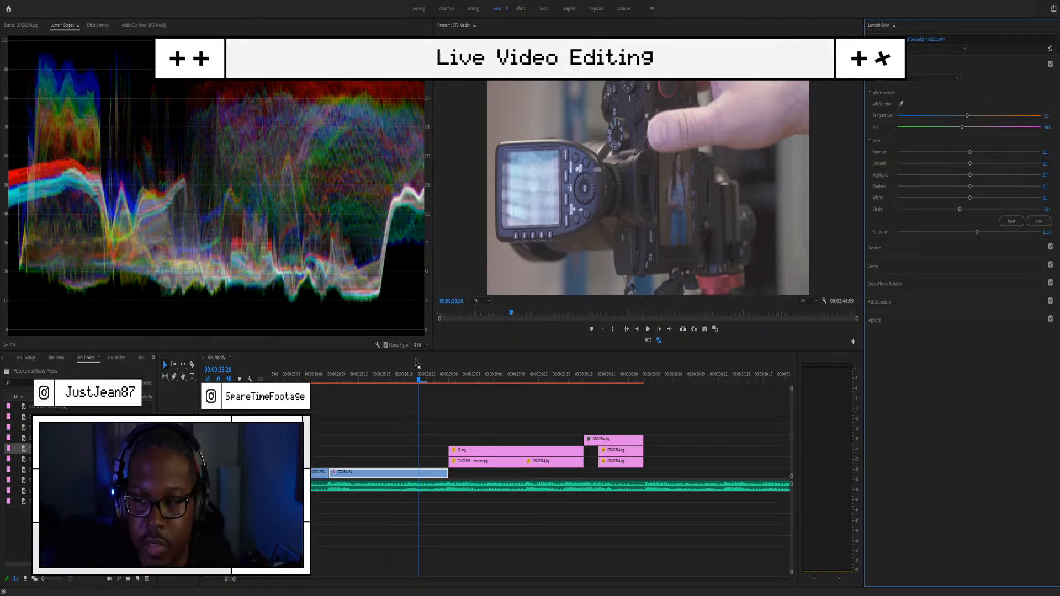
{"action": "left_click_drag", "start_coordinate": [386, 379], "coordinate": [396, 380]}
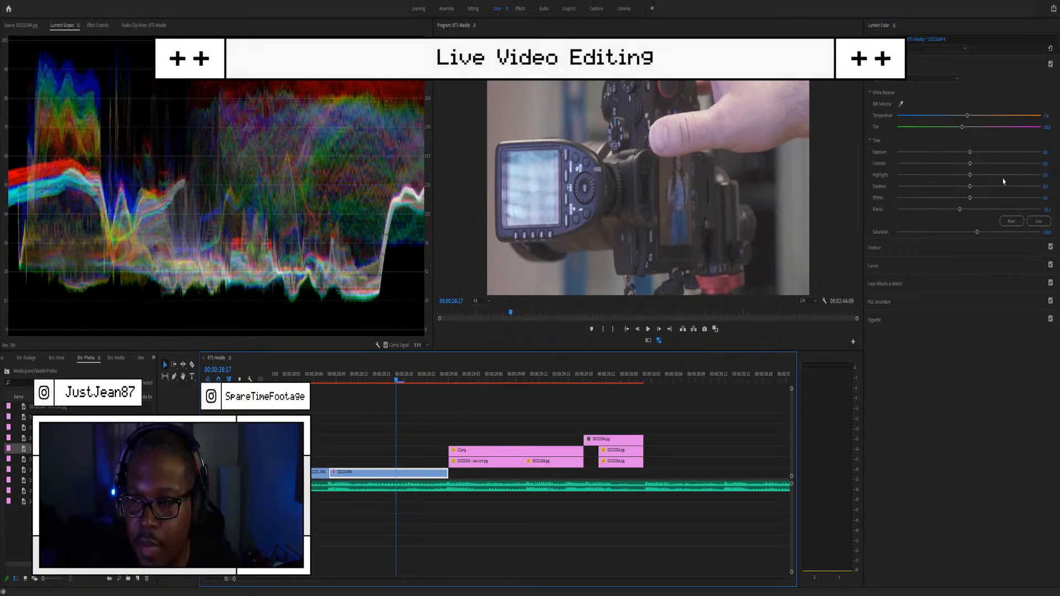
{"action": "left_click", "coordinate": [983, 197]}
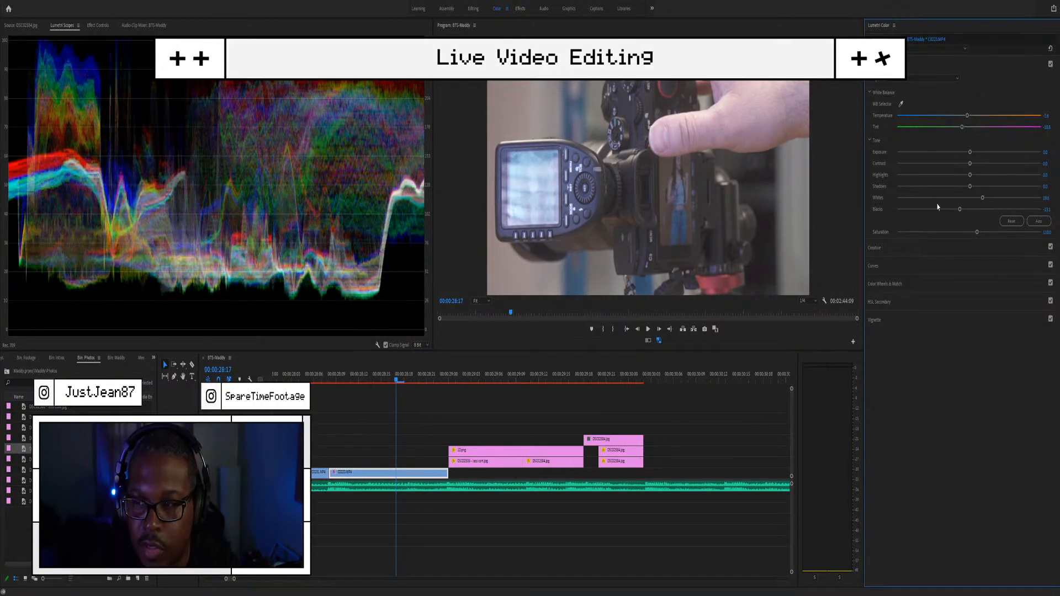
{"action": "left_click", "coordinate": [943, 210]}
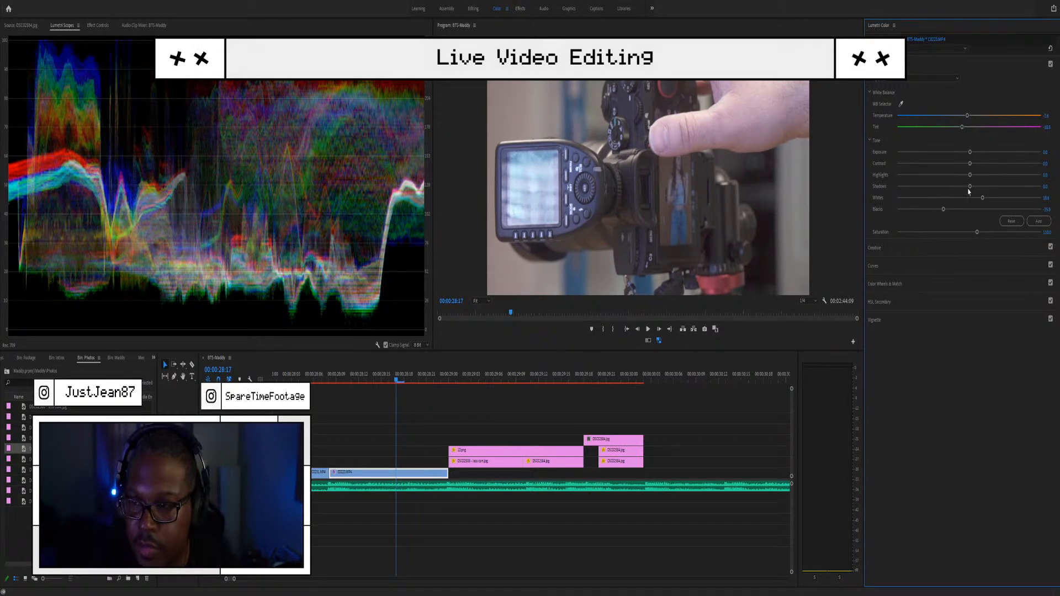
Step: Lower the camera clip's shadows and highlights slightly and raise its contrast
{"action": "left_click", "coordinate": [954, 187]}
{"action": "left_click_drag", "start_coordinate": [954, 187], "coordinate": [961, 186]}
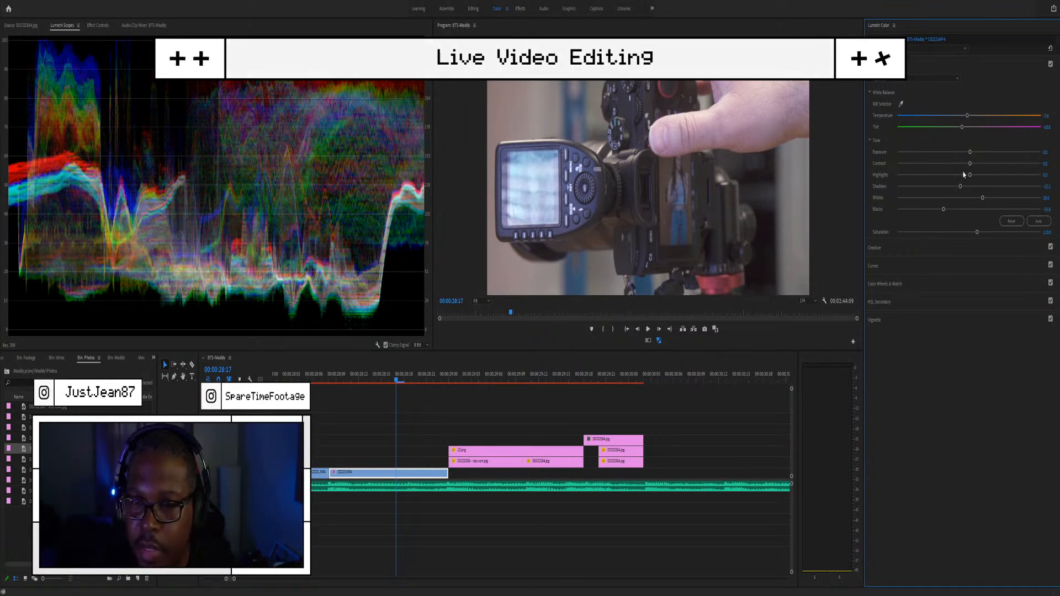
{"action": "left_click_drag", "start_coordinate": [969, 175], "coordinate": [955, 172]}
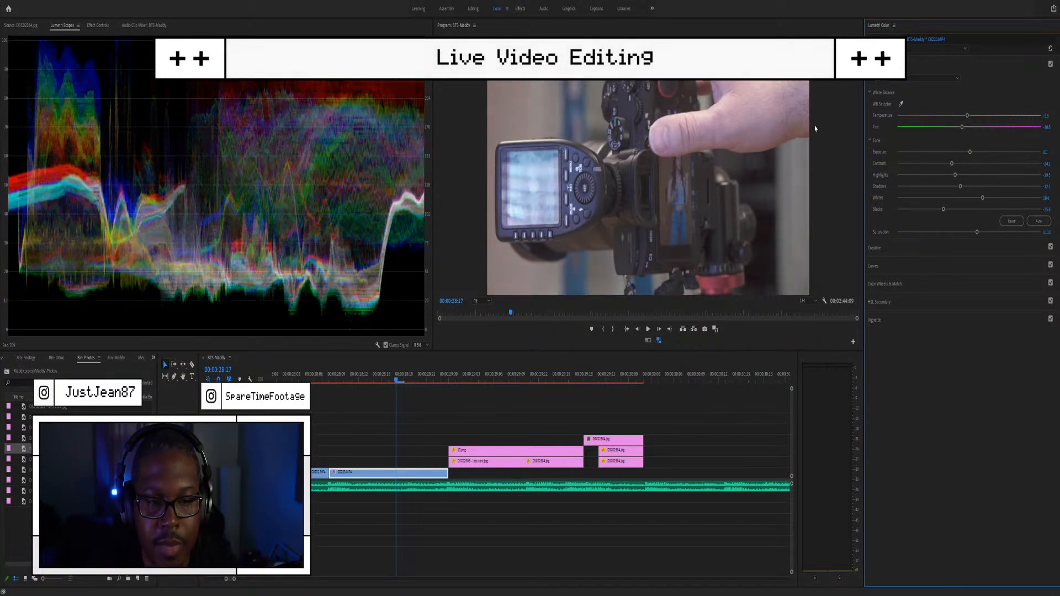
{"action": "left_click", "coordinate": [1047, 163]}
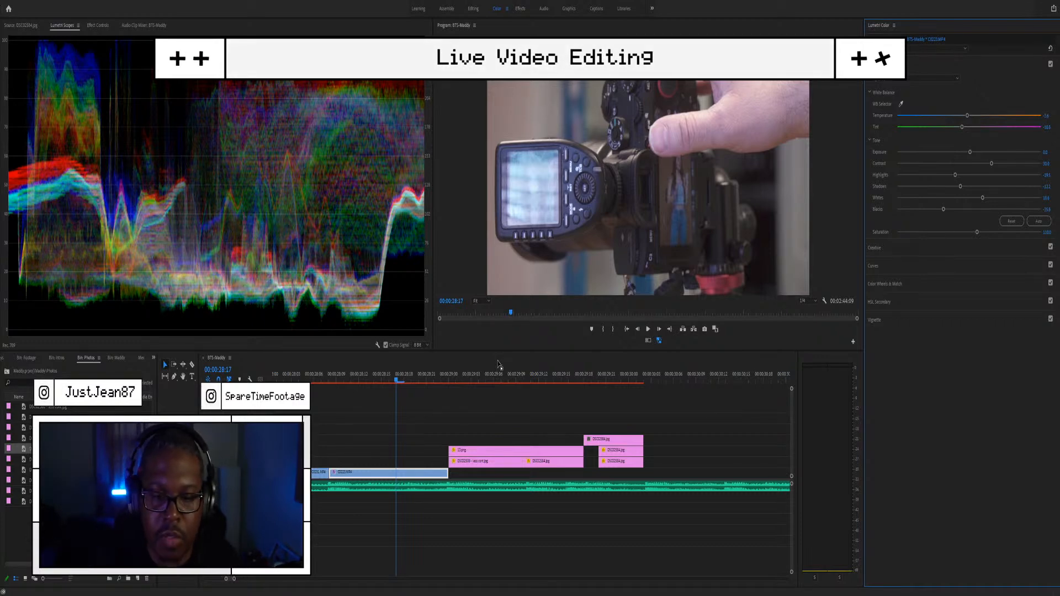
Step: Move all the photo clips, including the oval overlay and the triple stack, down one track
{"action": "scroll", "coordinate": [504, 383], "scroll_direction": "down", "scroll_amount": 1}
{"action": "scroll", "coordinate": [558, 411], "scroll_direction": "up", "scroll_amount": 1}
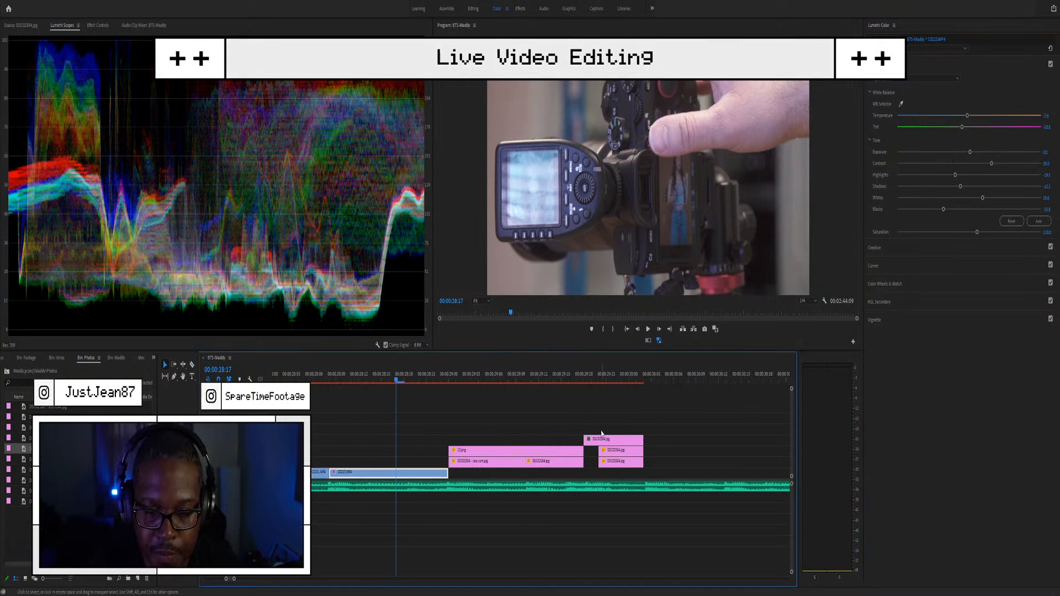
{"action": "left_click_drag", "start_coordinate": [476, 408], "coordinate": [651, 469]}
{"action": "key", "text": "alt+Down"}
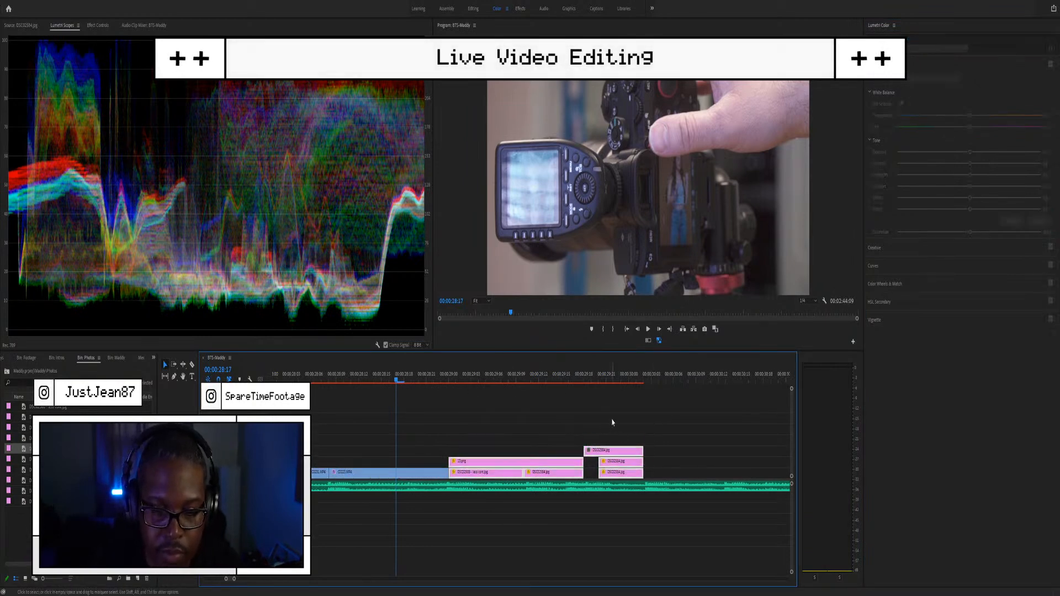
Step: Show the footage bin and look over the timeline around the camera clips and the end of the photo section
{"action": "scroll", "coordinate": [612, 423], "scroll_direction": "down", "scroll_amount": 4}
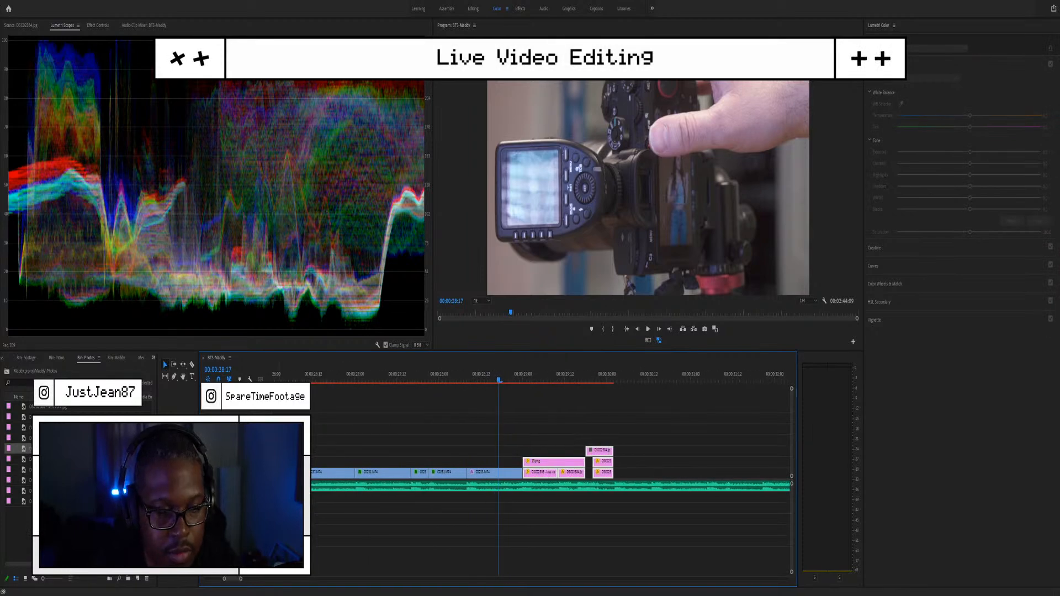
{"action": "left_click", "coordinate": [29, 359]}
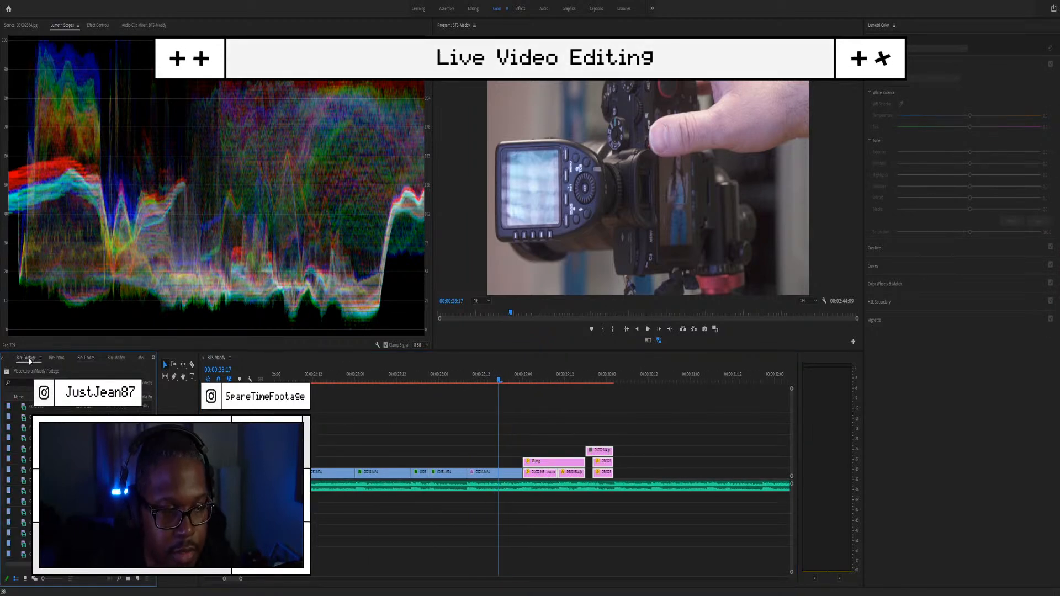
{"action": "scroll", "coordinate": [466, 500], "scroll_direction": "down", "scroll_amount": 3}
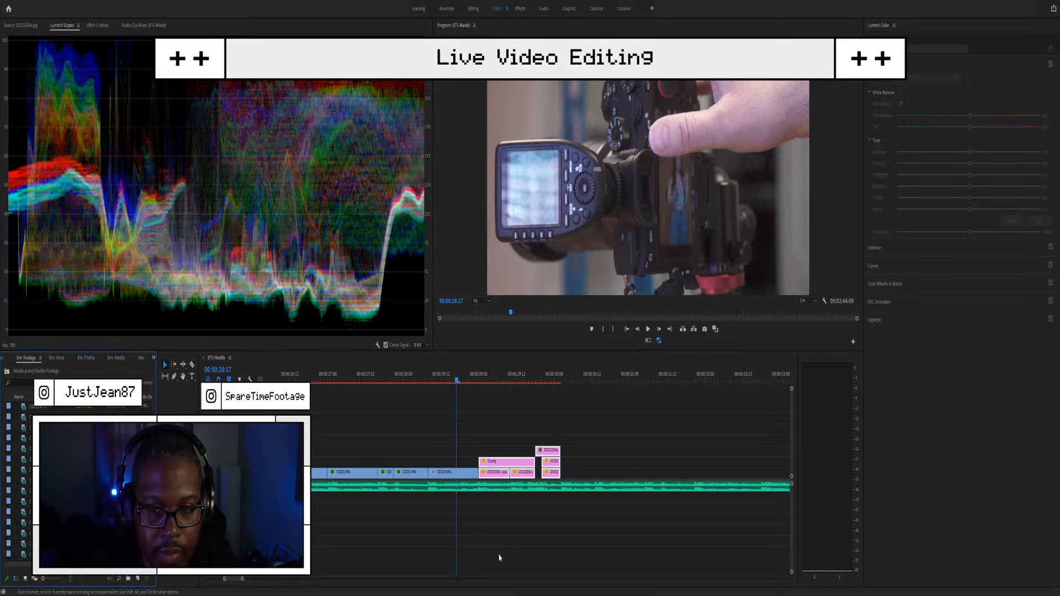
{"action": "scroll", "coordinate": [498, 569], "scroll_direction": "up", "scroll_amount": 5}
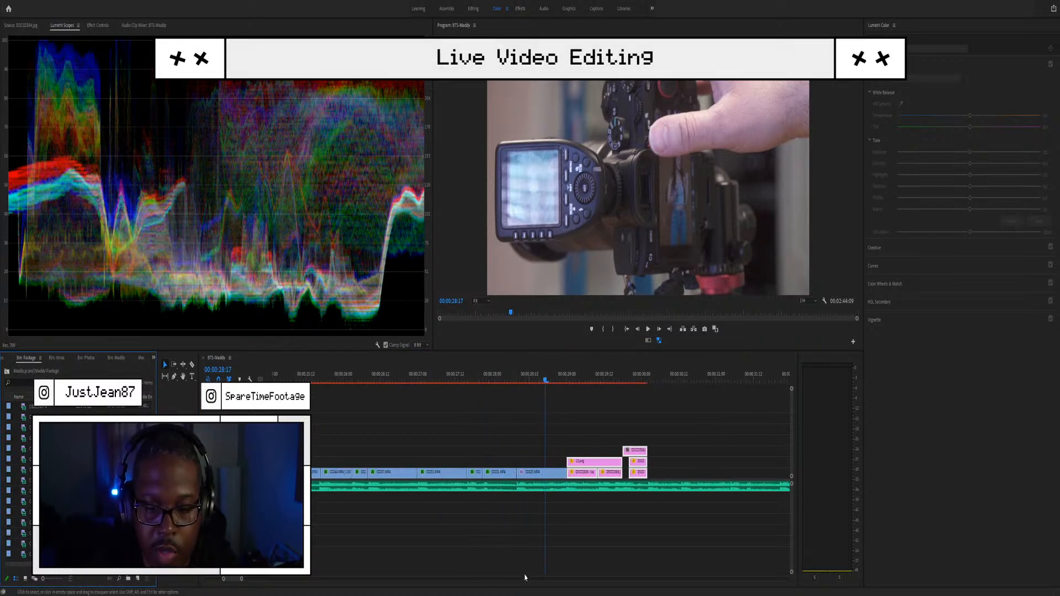
{"action": "scroll", "coordinate": [582, 571], "scroll_direction": "down", "scroll_amount": 4}
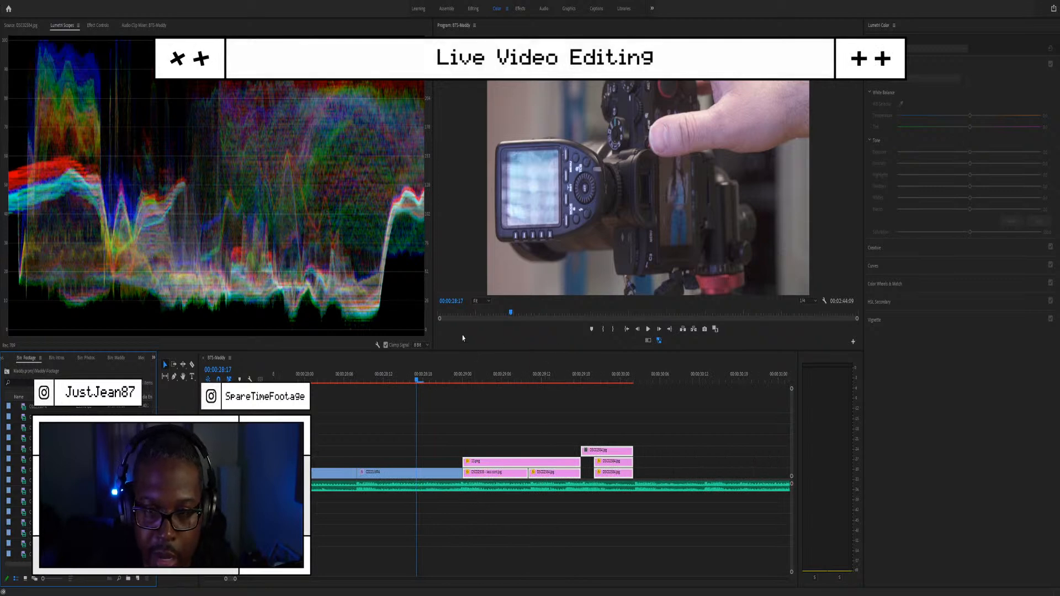
{"action": "scroll", "coordinate": [386, 442], "scroll_direction": "down", "scroll_amount": 3}
{"action": "left_click", "coordinate": [384, 445]}
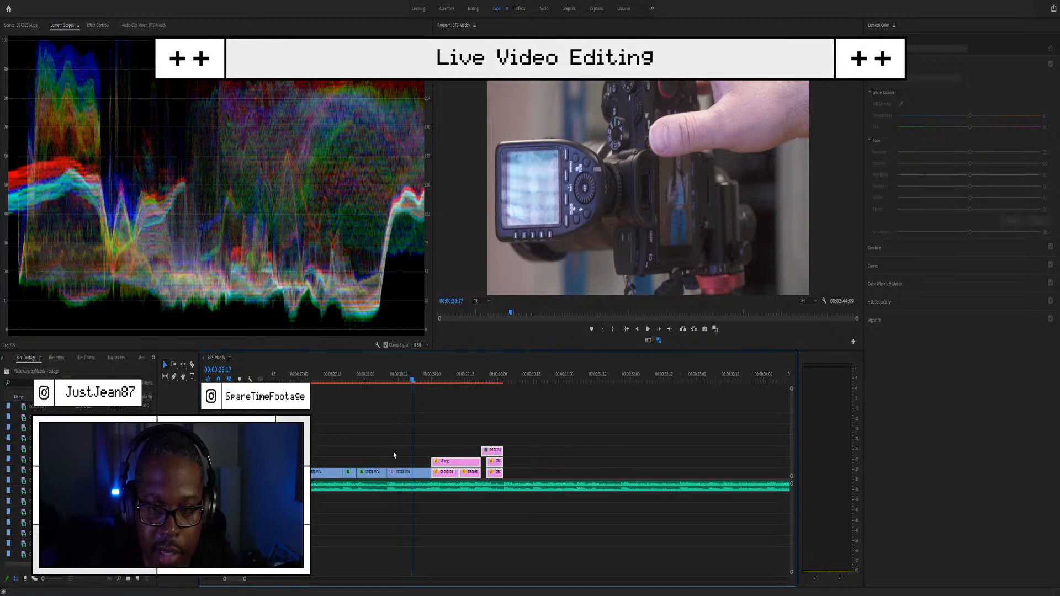
{"action": "scroll", "coordinate": [394, 453], "scroll_direction": "up", "scroll_amount": 2}
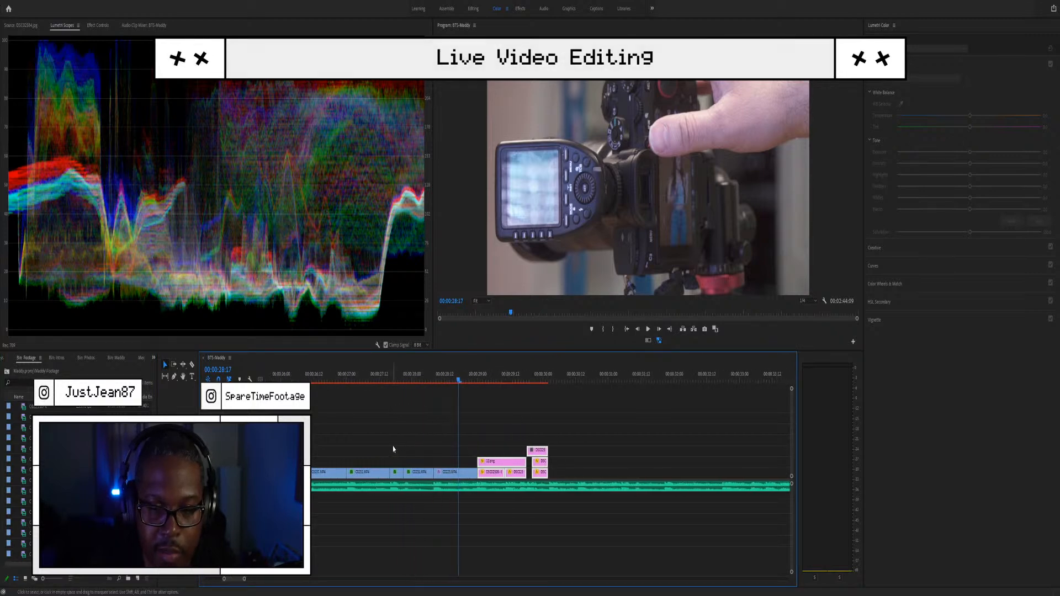
{"action": "scroll", "coordinate": [405, 444], "scroll_direction": "down", "scroll_amount": 4}
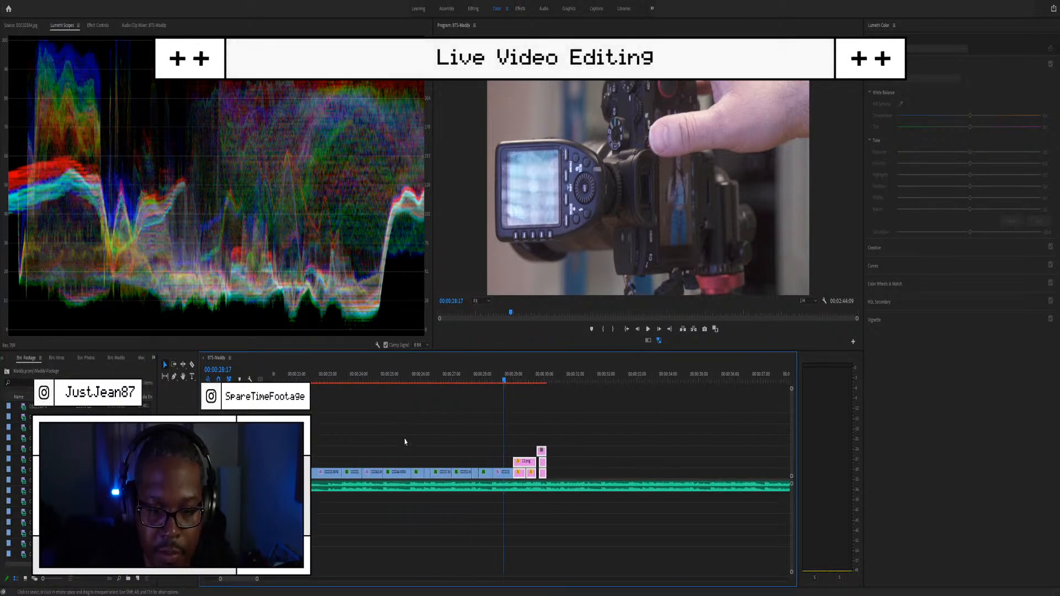
{"action": "scroll", "coordinate": [404, 445], "scroll_direction": "up", "scroll_amount": 1}
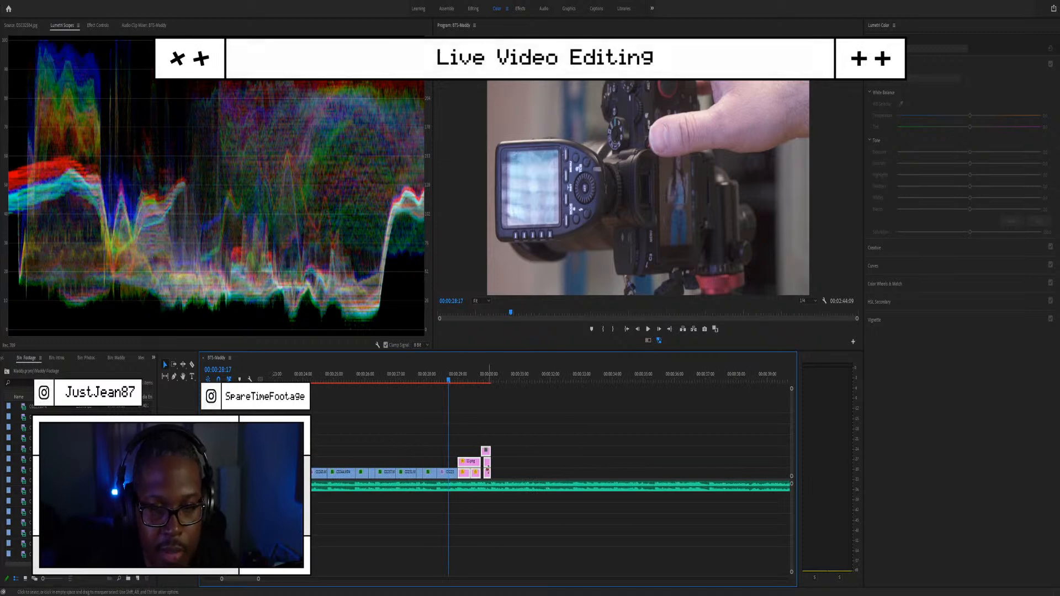
Step: Play back the camera clip and the photo section through to the end of the edited part
{"action": "scroll", "coordinate": [497, 486], "scroll_direction": "down", "scroll_amount": 2}
{"action": "scroll", "coordinate": [523, 525], "scroll_direction": "down", "scroll_amount": 2}
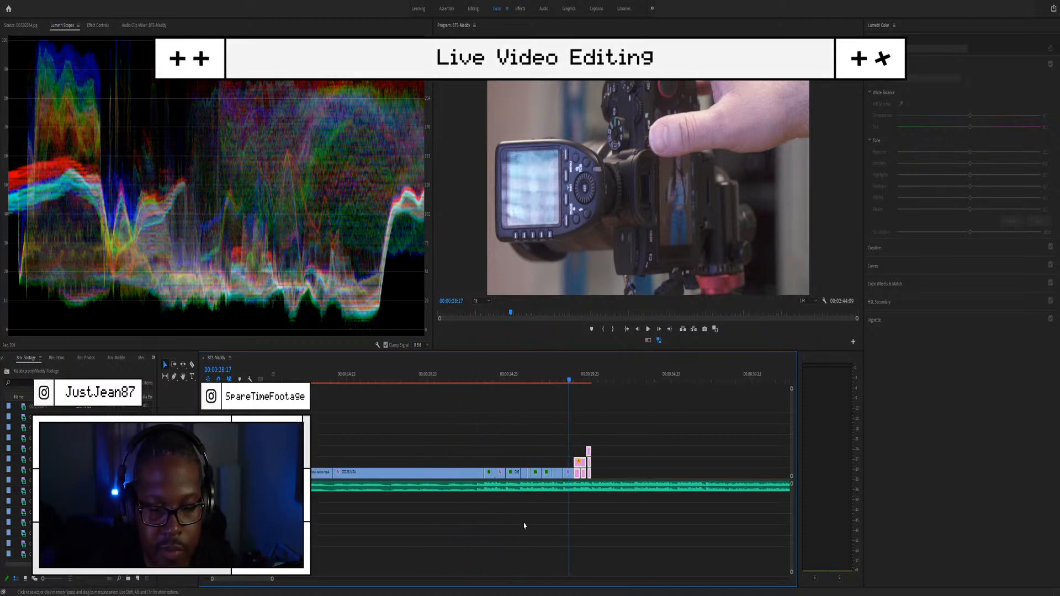
{"action": "left_click", "coordinate": [455, 377]}
{"action": "key", "text": "space"}
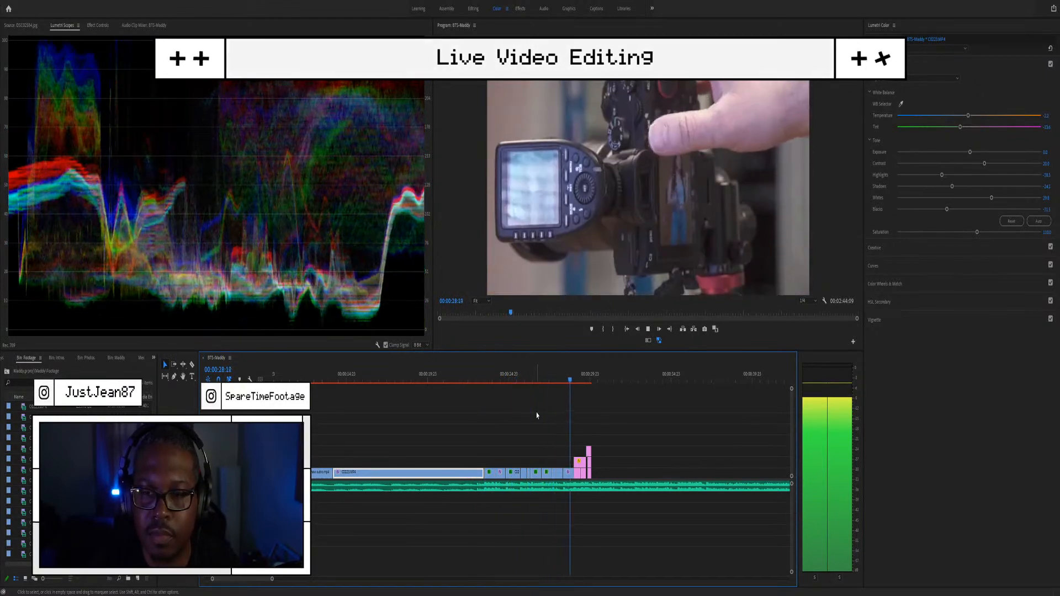
{"action": "key", "text": "space"}
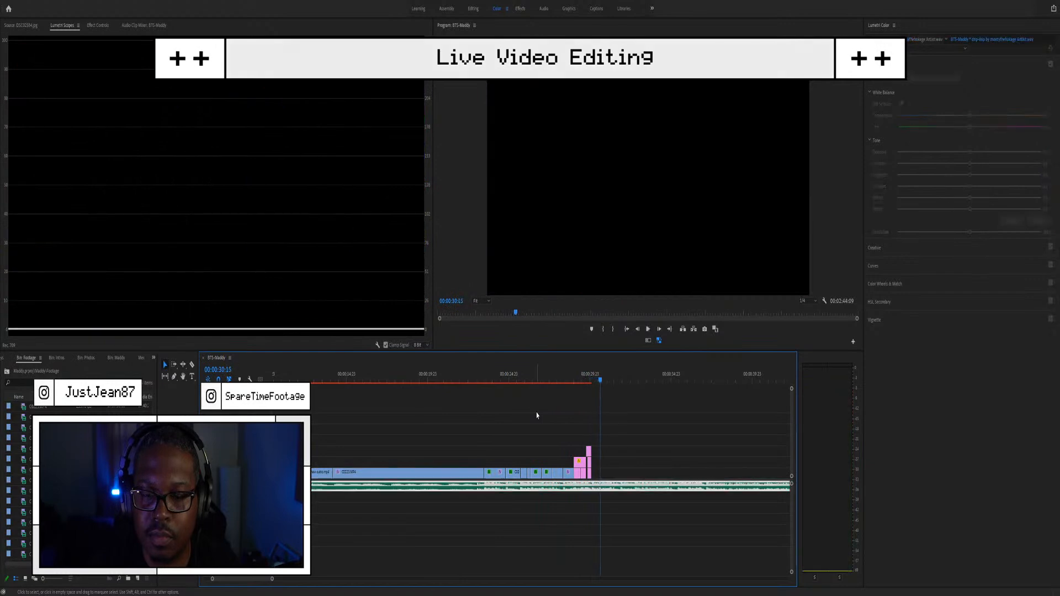
Step: Look over the remaining music track and listen to the music just after the triple photo stack for the next beat
{"action": "scroll", "coordinate": [592, 408], "scroll_direction": "down", "scroll_amount": 6}
{"action": "key", "text": "="}
{"action": "scroll", "coordinate": [364, 471], "scroll_direction": "down", "scroll_amount": 4}
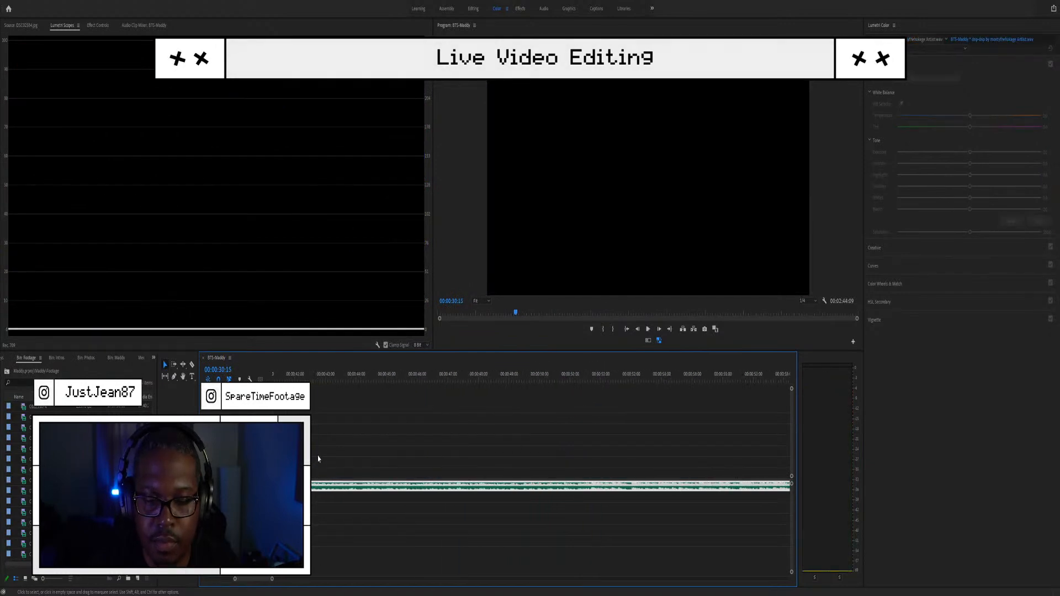
{"action": "scroll", "coordinate": [319, 467], "scroll_direction": "down", "scroll_amount": 4}
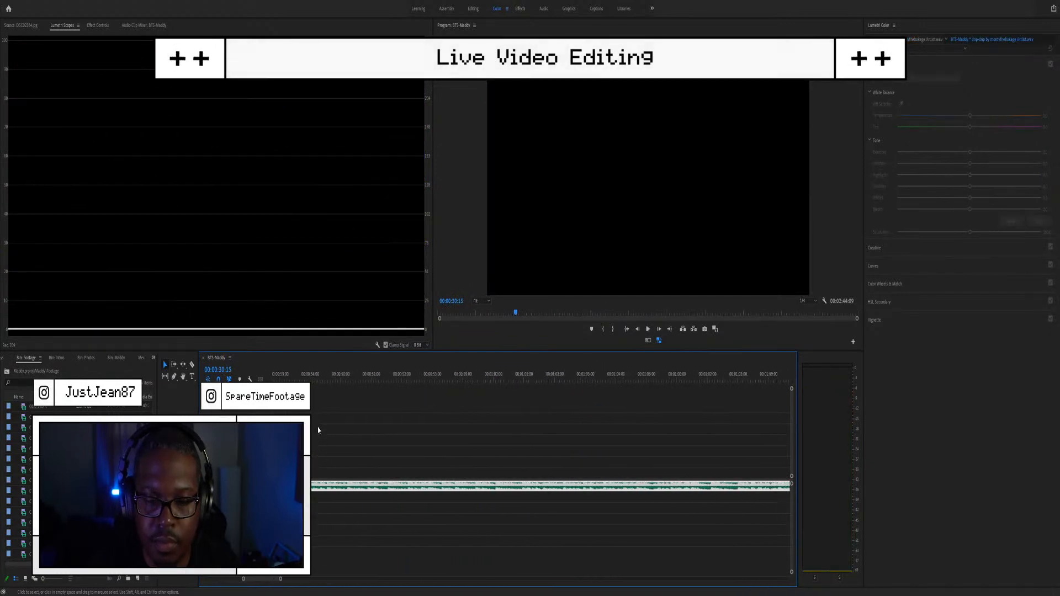
{"action": "scroll", "coordinate": [321, 442], "scroll_direction": "up", "scroll_amount": 6}
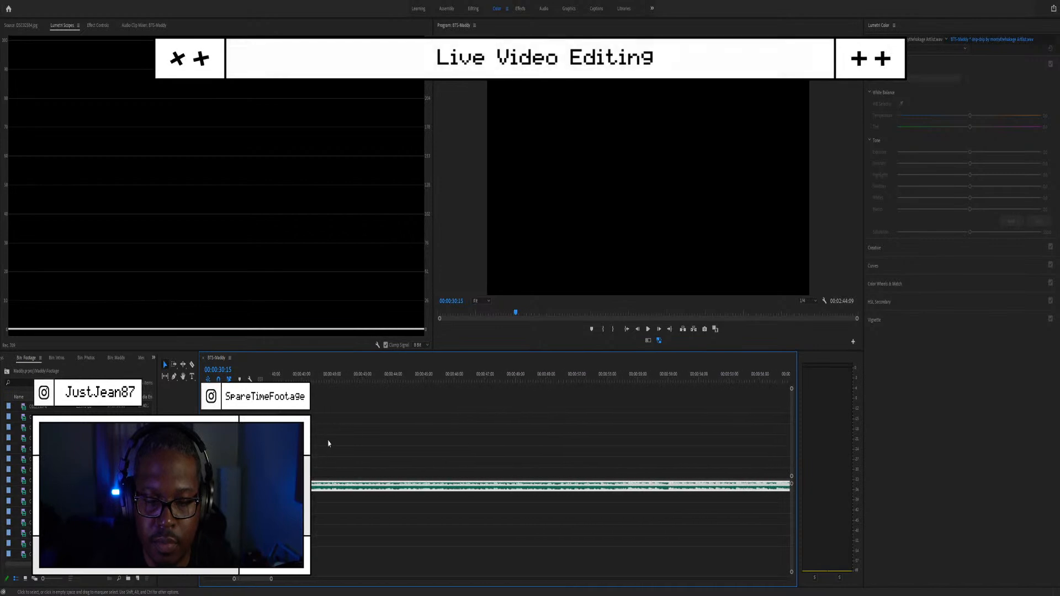
{"action": "scroll", "coordinate": [335, 445], "scroll_direction": "down", "scroll_amount": 4}
{"action": "scroll", "coordinate": [334, 447], "scroll_direction": "up", "scroll_amount": 4}
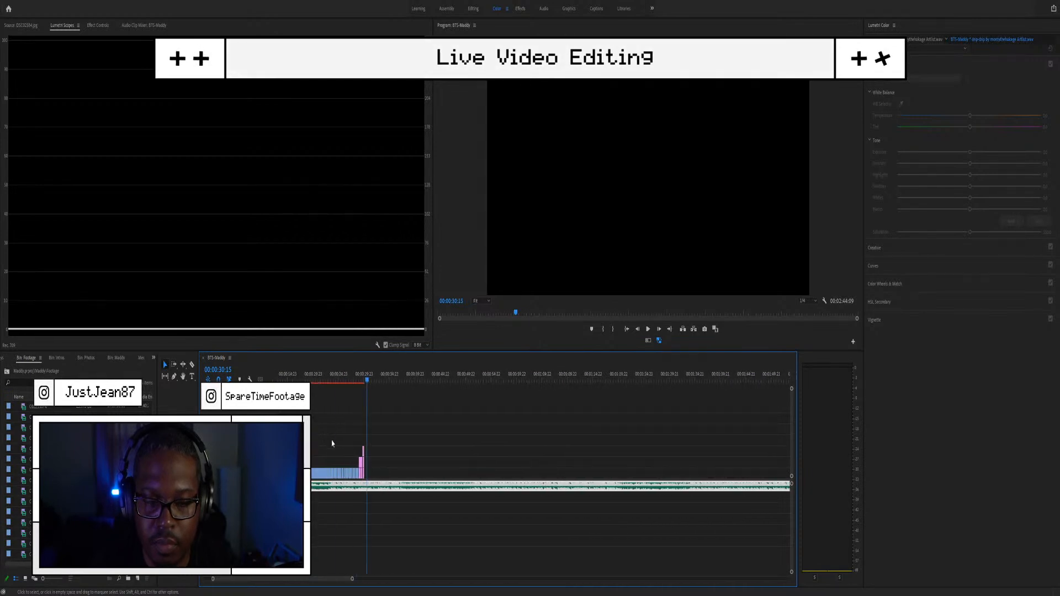
{"action": "scroll", "coordinate": [347, 445], "scroll_direction": "up", "scroll_amount": 2}
{"action": "scroll", "coordinate": [348, 445], "scroll_direction": "up", "scroll_amount": 8}
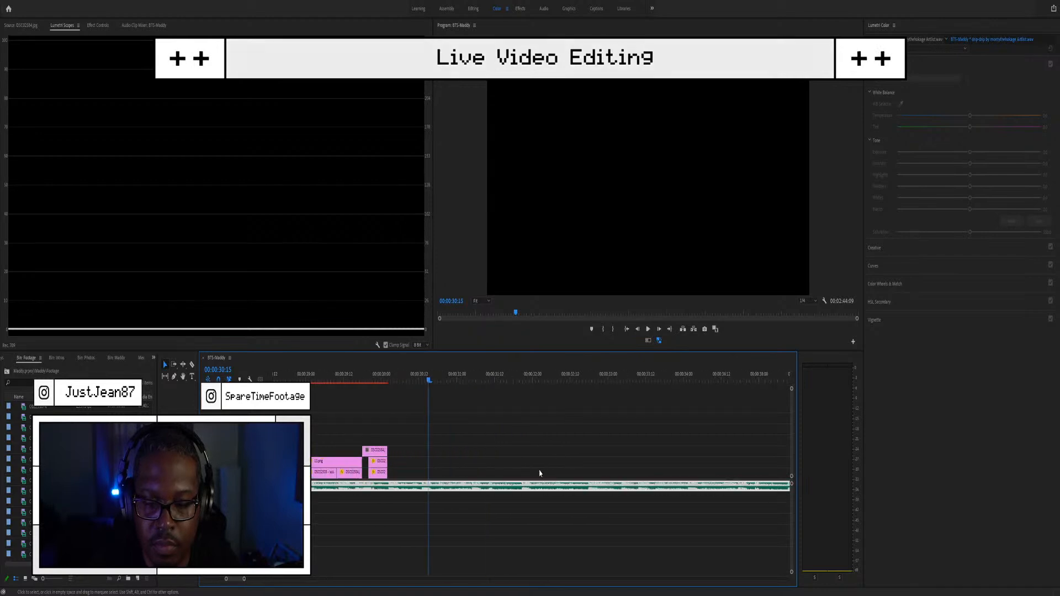
{"action": "scroll", "coordinate": [331, 530], "scroll_direction": "up", "scroll_amount": 2}
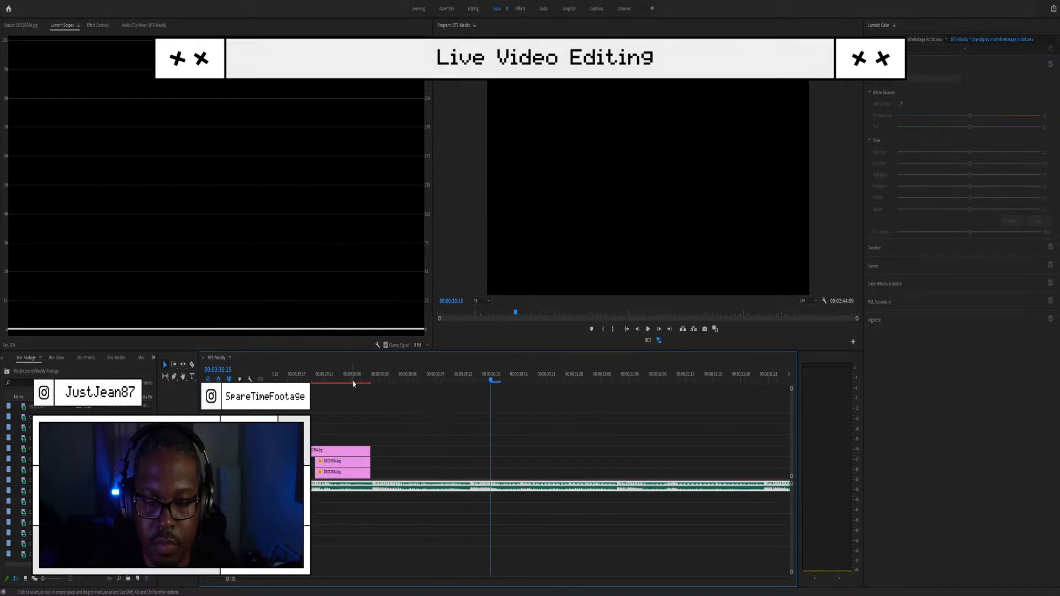
{"action": "key", "text": "space"}
{"action": "key", "text": "space"}
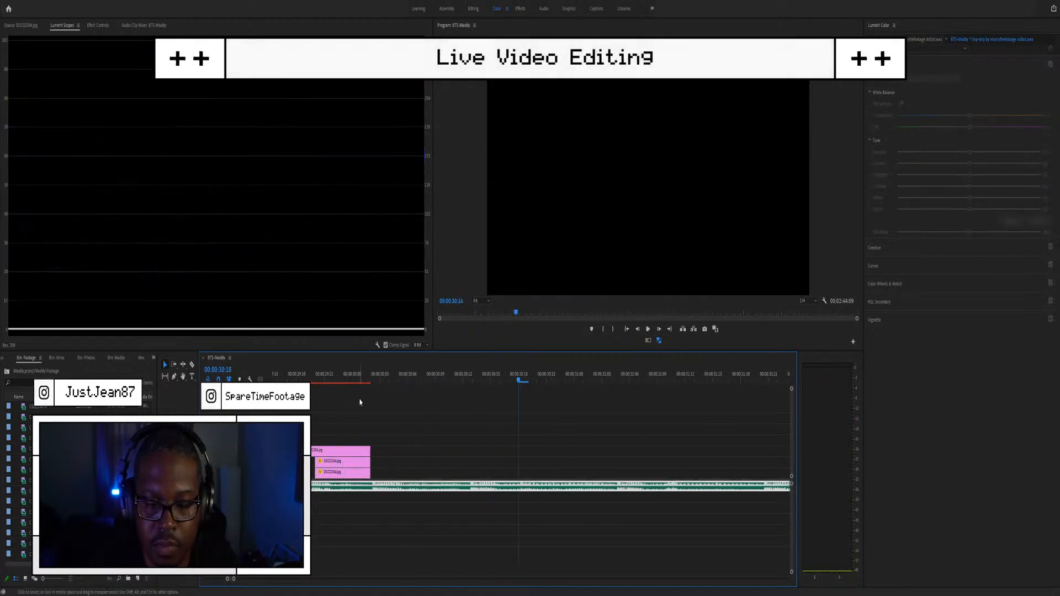
{"action": "scroll", "coordinate": [359, 401], "scroll_direction": "down", "scroll_amount": 1}
{"action": "left_click", "coordinate": [352, 382]}
{"action": "key", "text": "space"}
{"action": "key", "text": "space"}
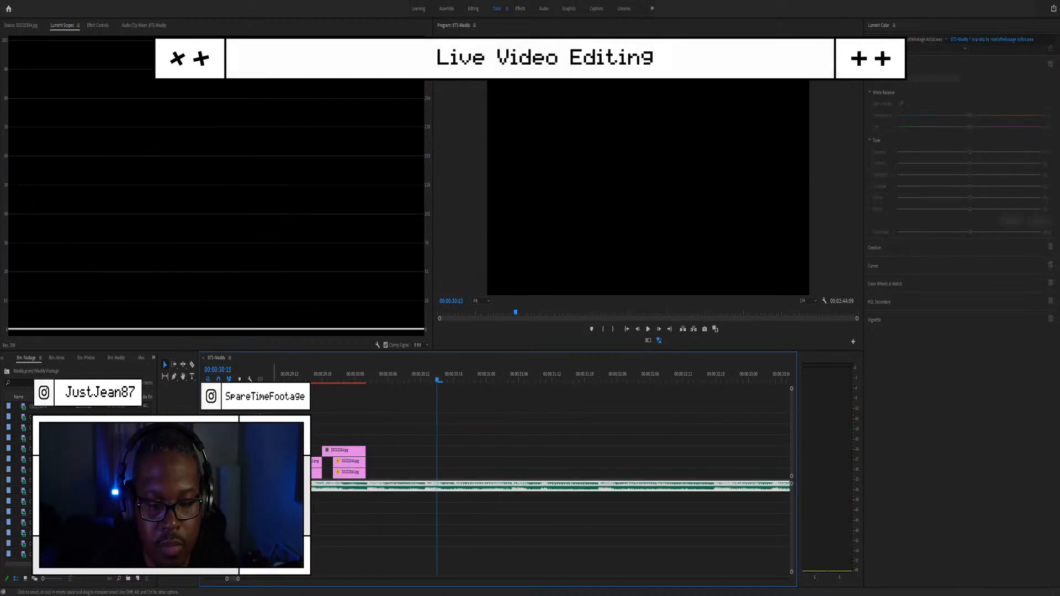
Step: Open the seated model clip C0230.MP4 from the footage bin and mark in and out points around her hand-on-head pose
{"action": "double_click", "coordinate": [24, 459]}
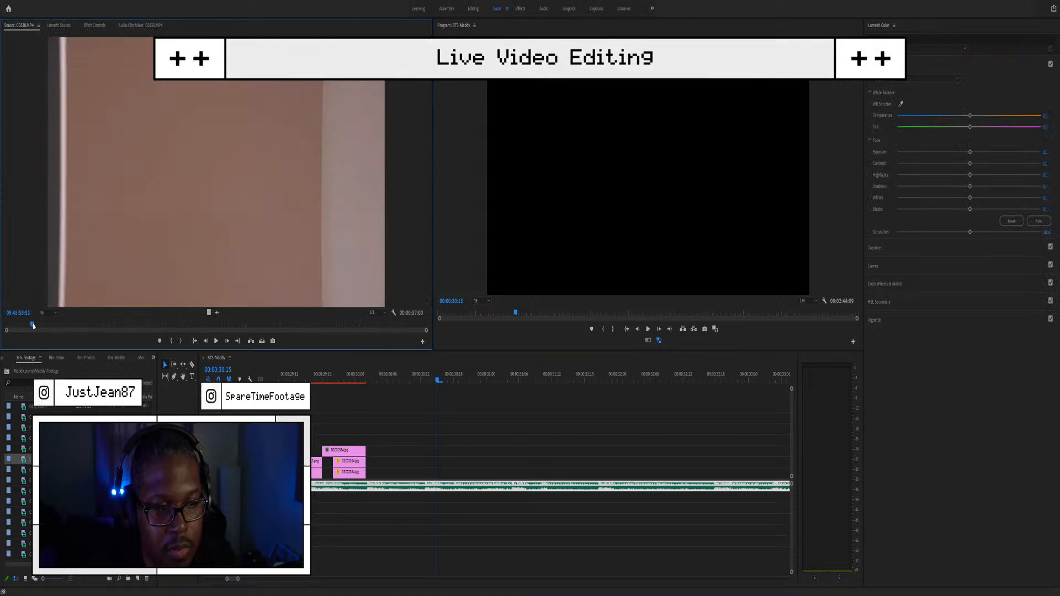
{"action": "mouse_move", "coordinate": [123, 332]}
{"action": "left_mouse_down"}
{"action": "mouse_move", "coordinate": [133, 331]}
{"action": "mouse_move", "coordinate": [98, 329]}
{"action": "mouse_move", "coordinate": [165, 326]}
{"action": "mouse_move", "coordinate": [125, 324]}
{"action": "left_mouse_up"}
{"action": "key", "text": "Left"}
{"action": "key", "text": "Left"}
{"action": "key", "text": "Left"}
{"action": "key", "text": "Left"}
{"action": "key", "text": "Left"}
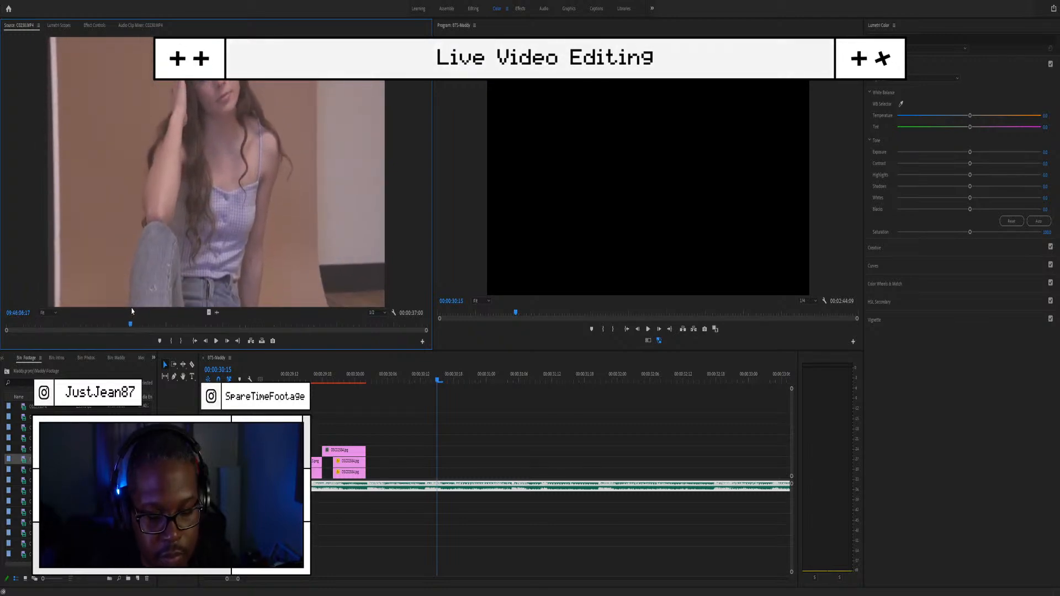
{"action": "key", "text": "i"}
{"action": "left_click_drag", "start_coordinate": [124, 303], "coordinate": [144, 309]}
{"action": "key", "text": "o"}
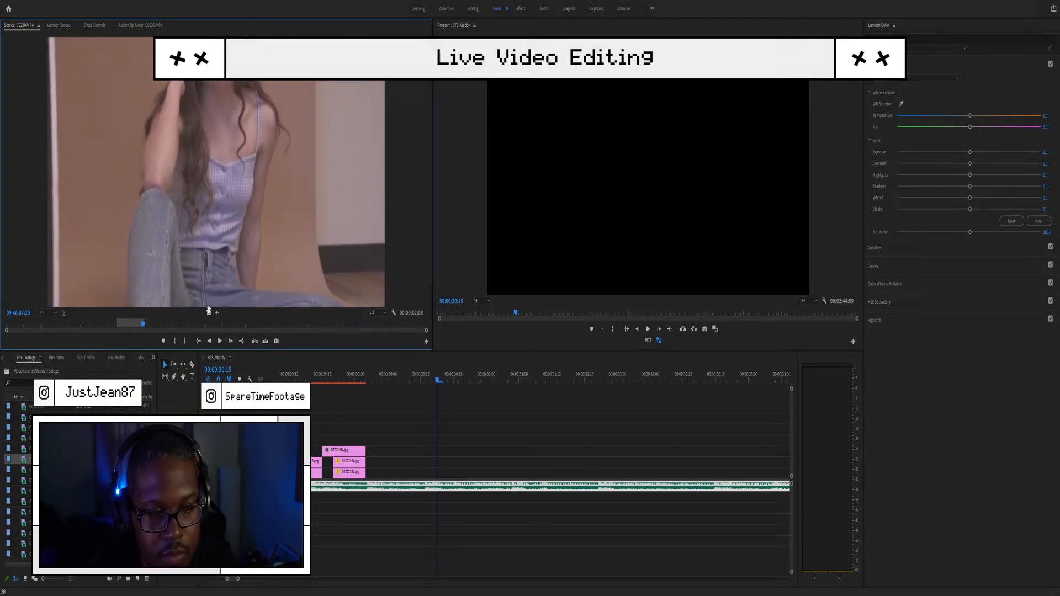
Step: Place the marked range's video directly after the triple photo stack, shorten its end to the next beat and make it fill the frame
{"action": "left_click_drag", "start_coordinate": [340, 365], "coordinate": [466, 472]}
{"action": "mouse_move", "coordinate": [452, 473]}
{"action": "left_mouse_down"}
{"action": "mouse_move", "coordinate": [428, 466]}
{"action": "mouse_move", "coordinate": [445, 478]}
{"action": "left_mouse_up"}
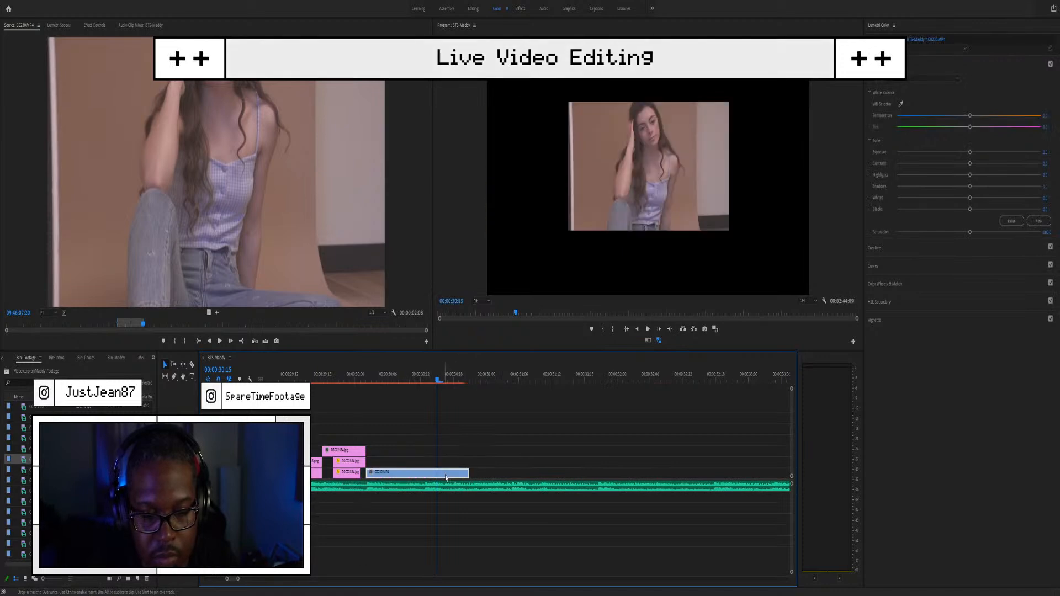
{"action": "double_click", "coordinate": [445, 477]}
{"action": "key", "text": "ctrl+z"}
{"action": "key", "text": "ctrl+z"}
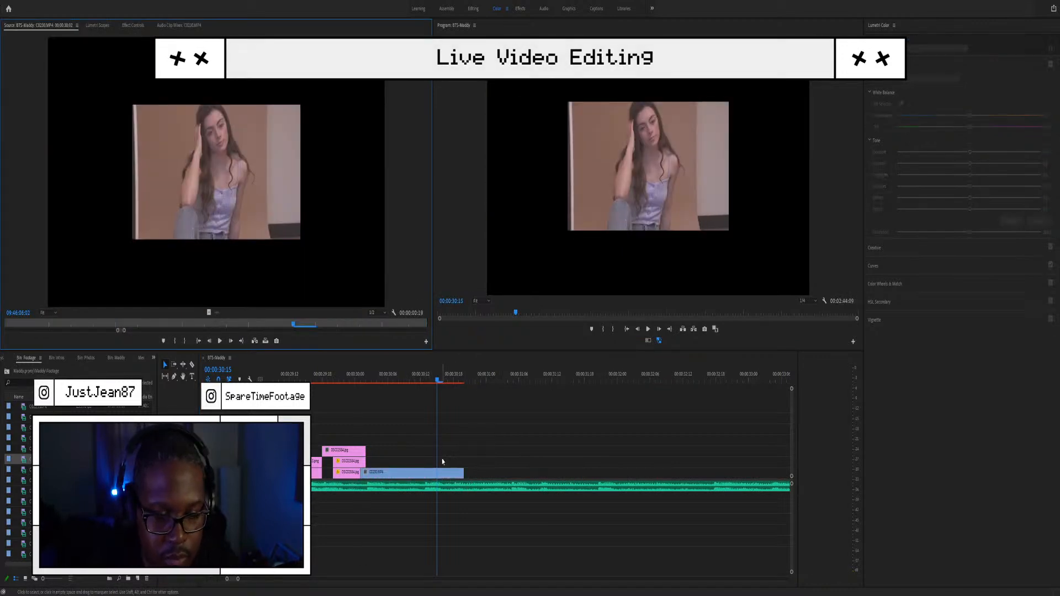
{"action": "left_click_drag", "start_coordinate": [465, 472], "coordinate": [425, 473]}
{"action": "left_click", "coordinate": [408, 475]}
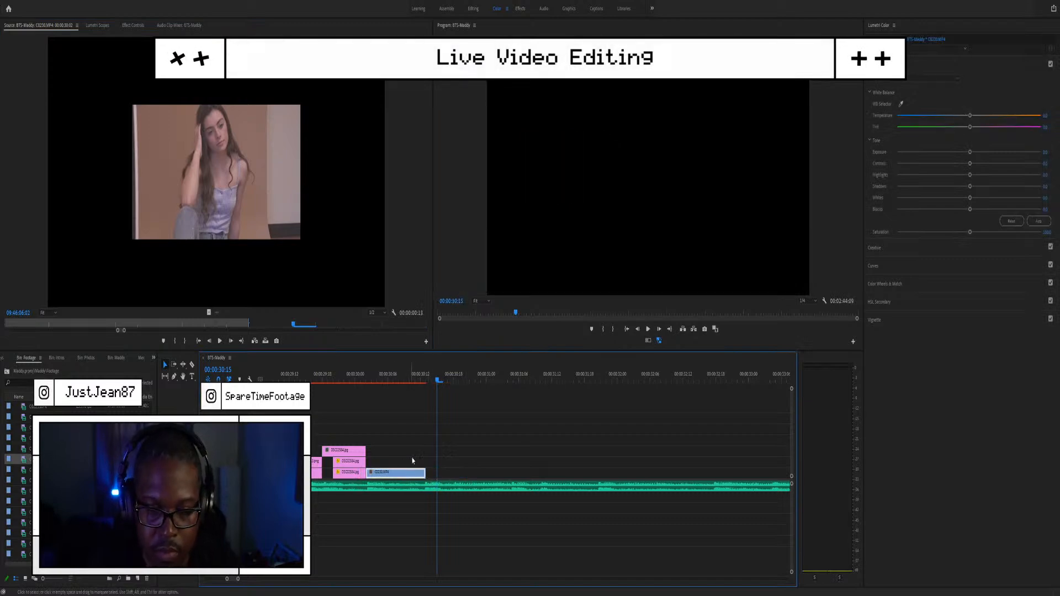
Step: Play back the cut from the photo stack into the new model clip and save the project
{"action": "left_click", "coordinate": [334, 380]}
{"action": "key", "text": "space"}
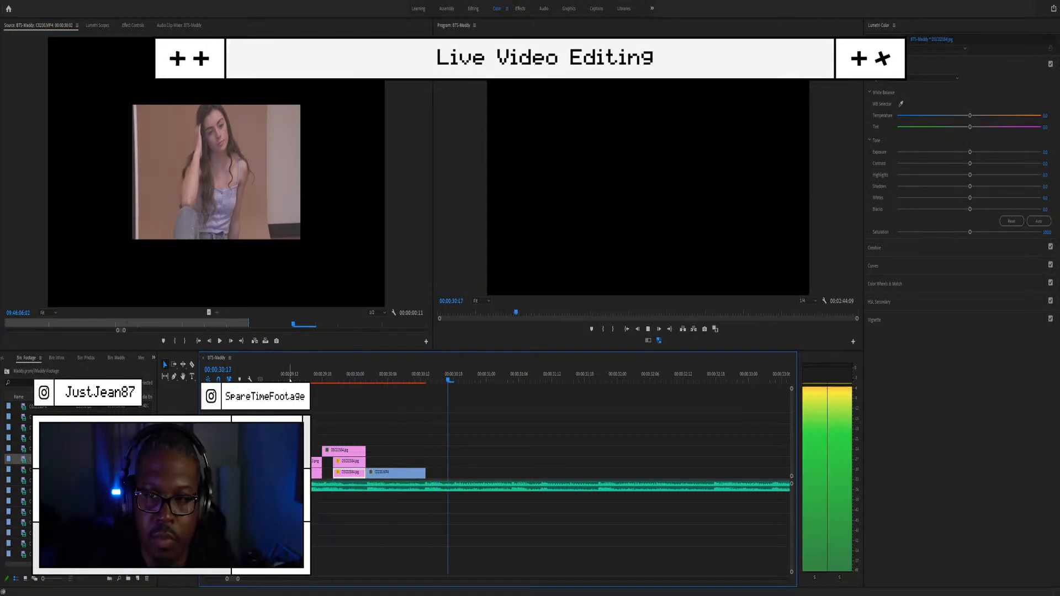
{"action": "left_click", "coordinate": [318, 375]}
{"action": "key", "text": "space"}
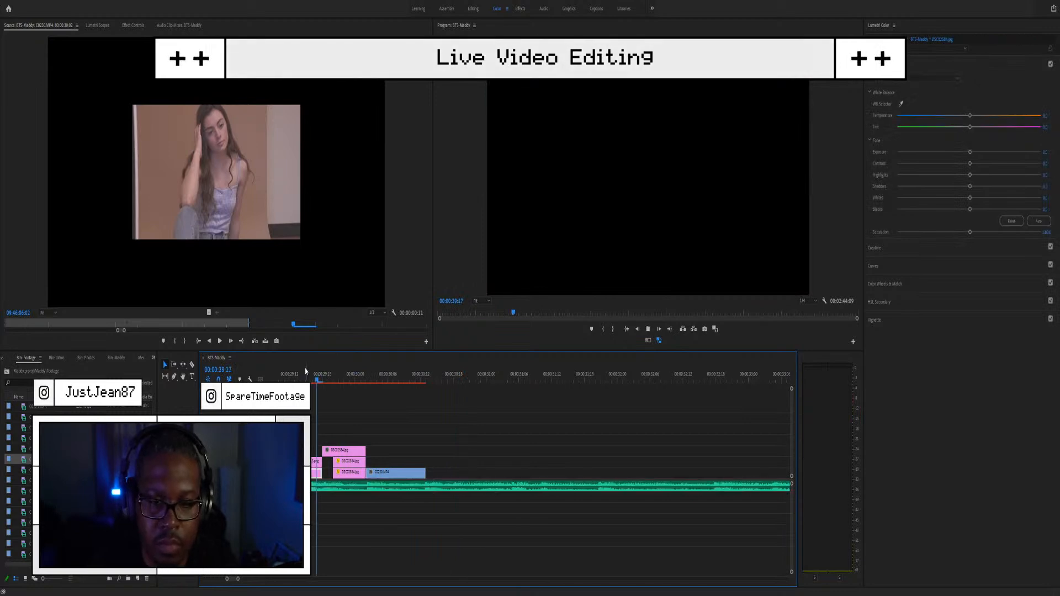
{"action": "key", "text": "space"}
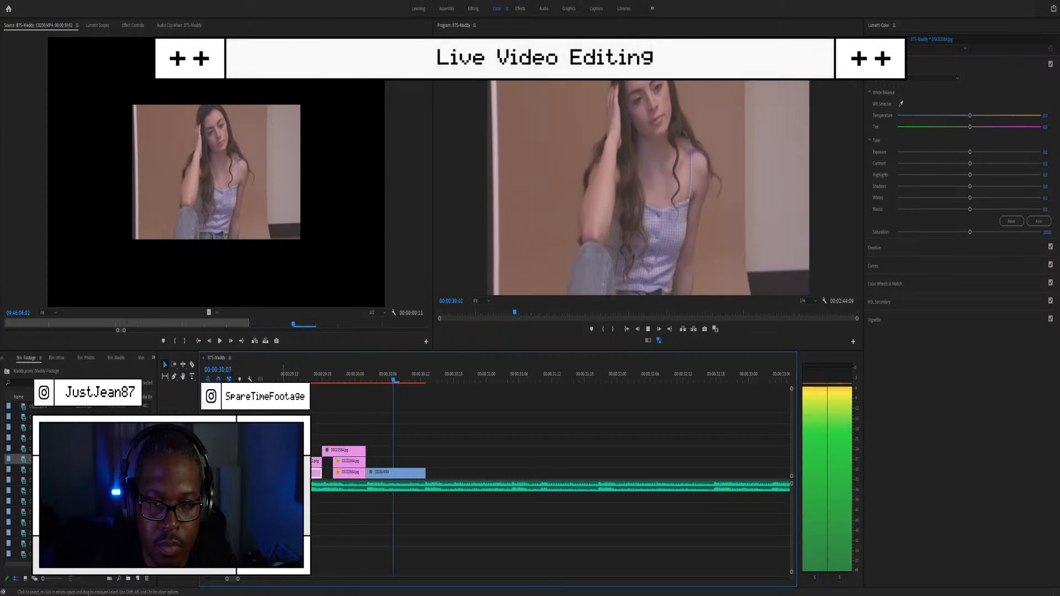
{"action": "key", "text": "space"}
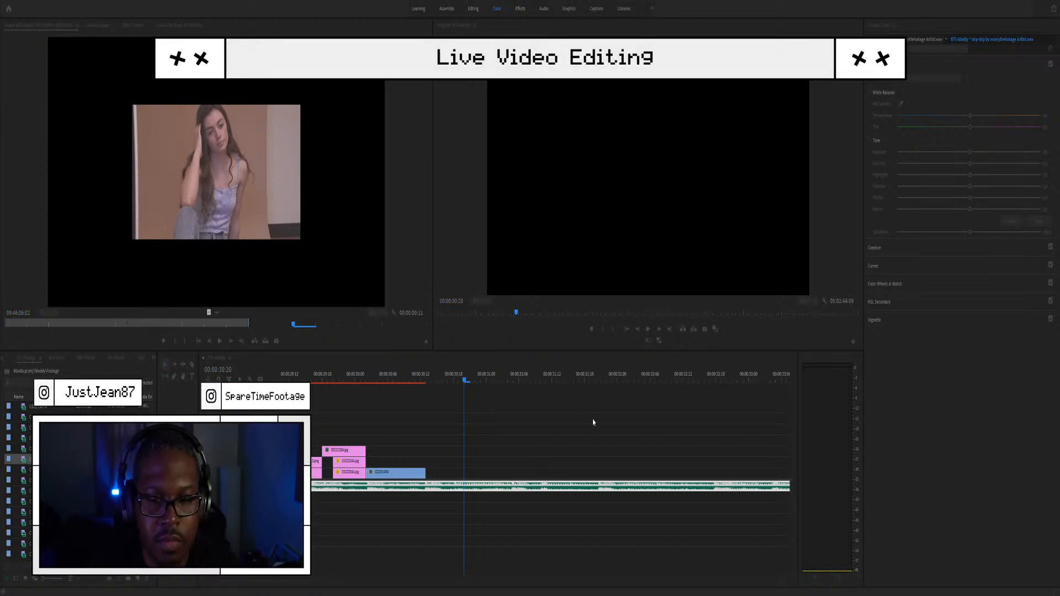
{"action": "left_click", "coordinate": [349, 377]}
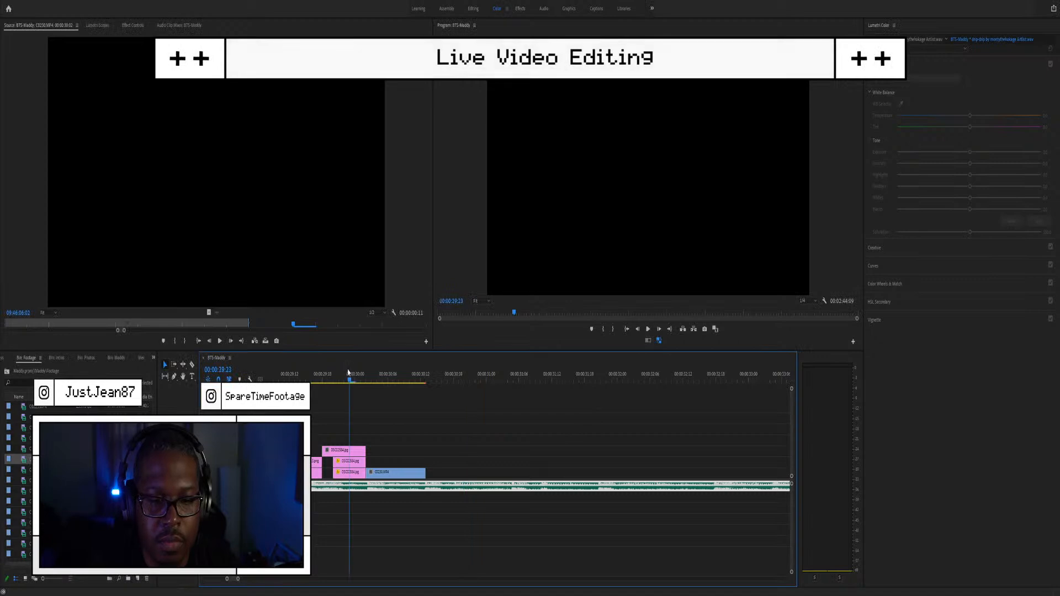
{"action": "left_click", "coordinate": [388, 378]}
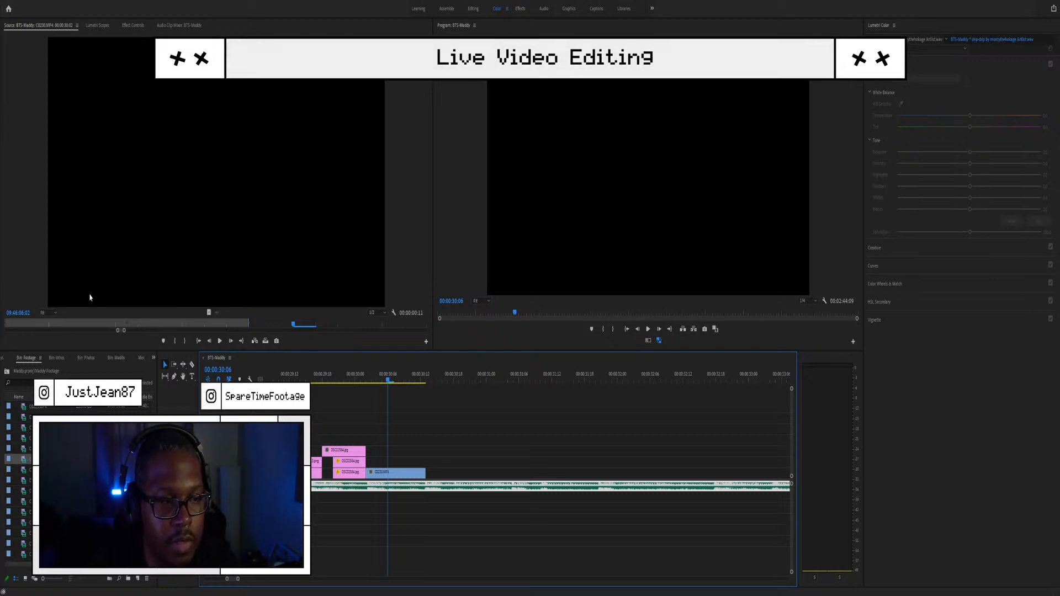
{"action": "key", "text": "ctrl+s"}
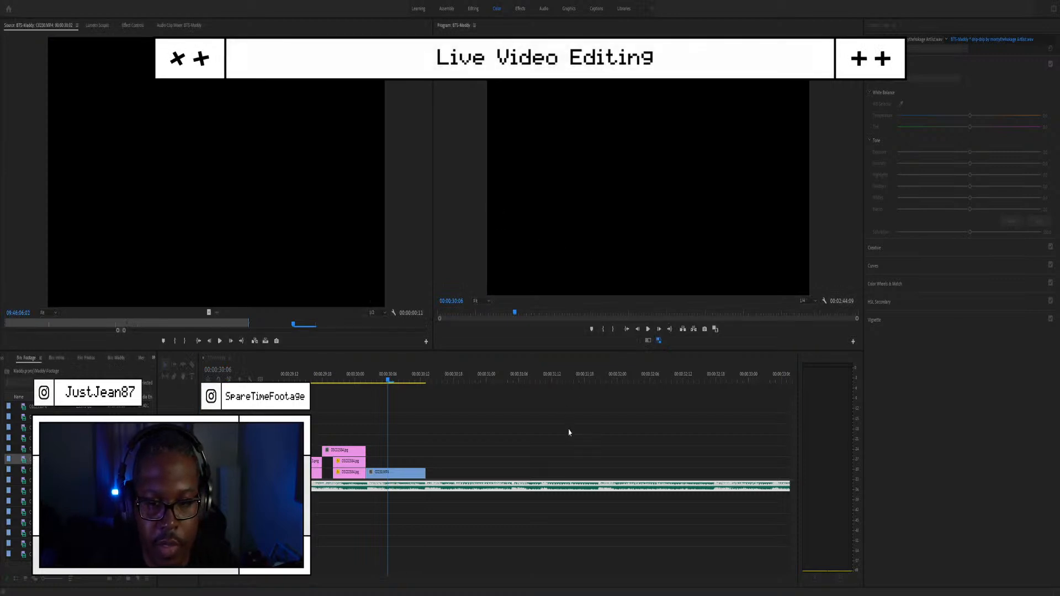
Step: Replay the section from the earlier seated model clip through the camera clip and photos to judge its timing against the music
{"action": "scroll", "coordinate": [419, 467], "scroll_direction": "down", "scroll_amount": 2}
{"action": "scroll", "coordinate": [388, 429], "scroll_direction": "up", "scroll_amount": 3}
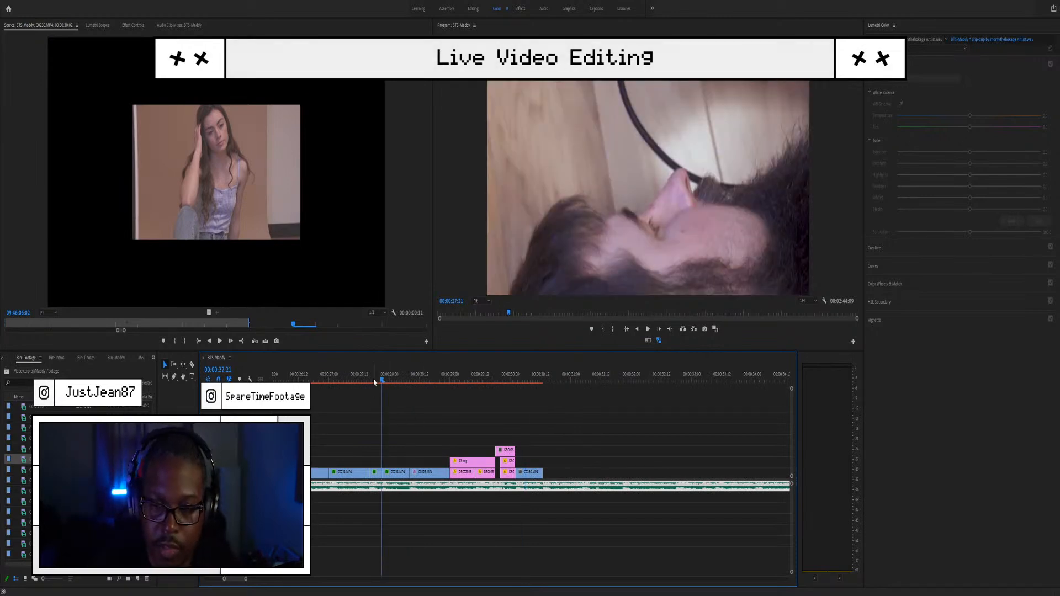
{"action": "key", "text": "space"}
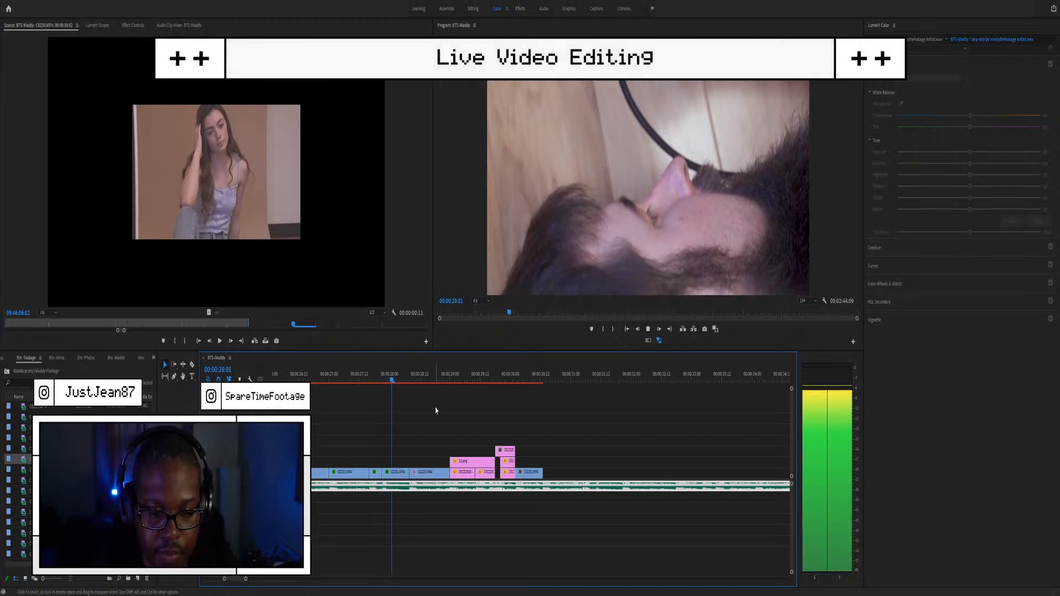
{"action": "key", "text": "space"}
{"action": "left_click", "coordinate": [368, 380]}
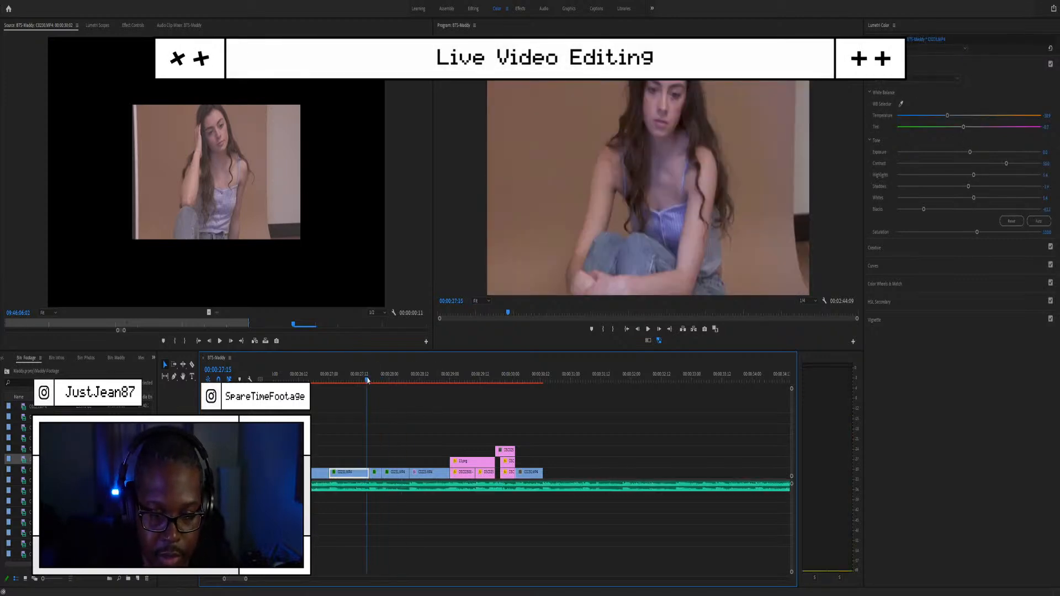
{"action": "key", "text": "space"}
{"action": "key", "text": "space"}
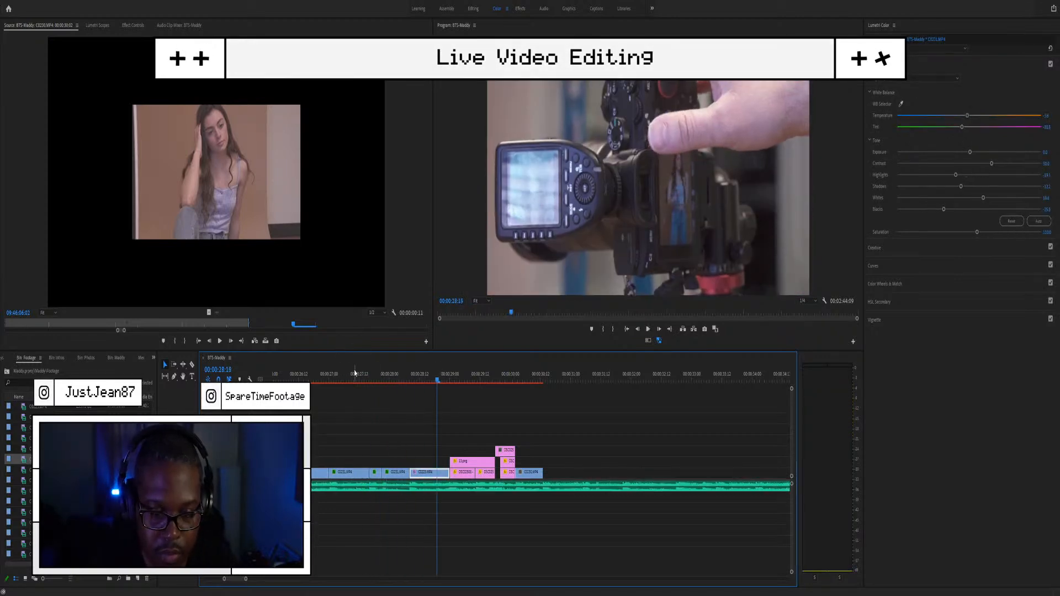
{"action": "left_click", "coordinate": [355, 373]}
{"action": "key", "text": "space"}
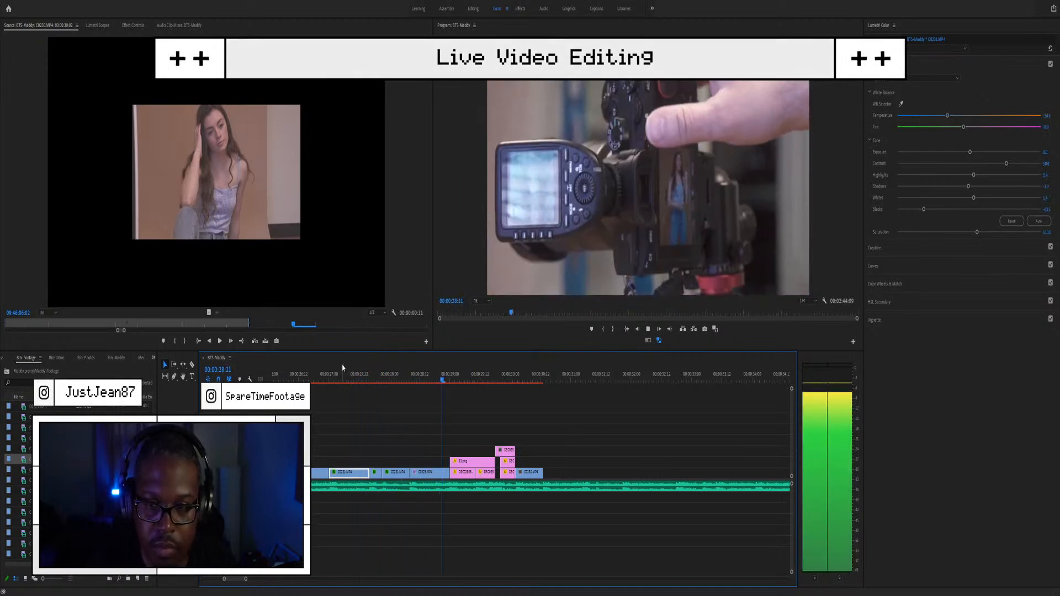
{"action": "key", "text": "space"}
{"action": "key", "text": "minus"}
{"action": "key", "text": "minus"}
{"action": "key", "text": "equal"}
{"action": "key", "text": "equal"}
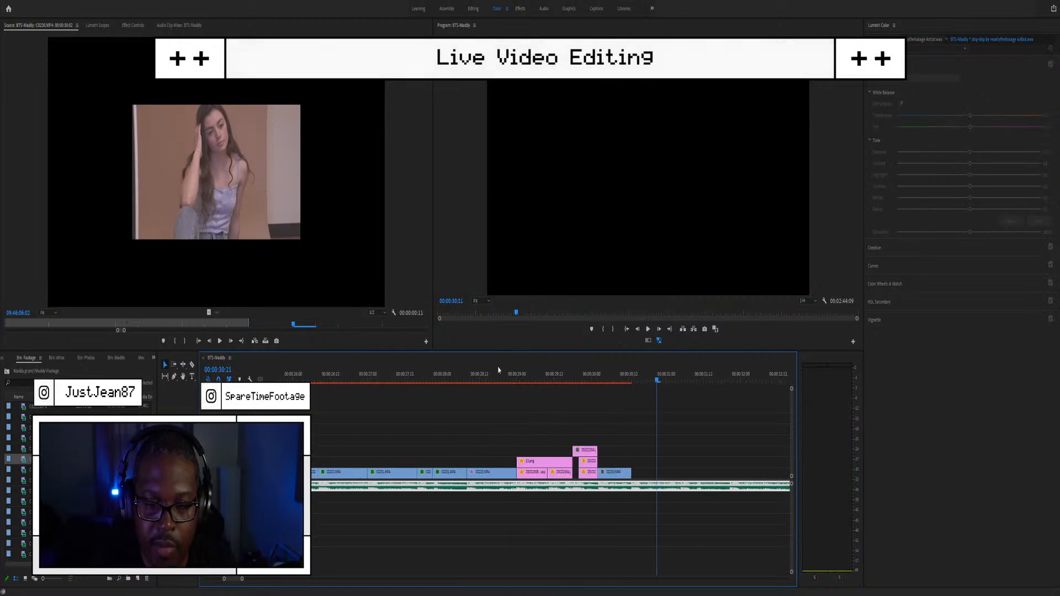
Step: Replay the oval photos, the triple stack and the new model clip to check the ending's rhythm
{"action": "left_click", "coordinate": [456, 380]}
{"action": "key", "text": "space"}
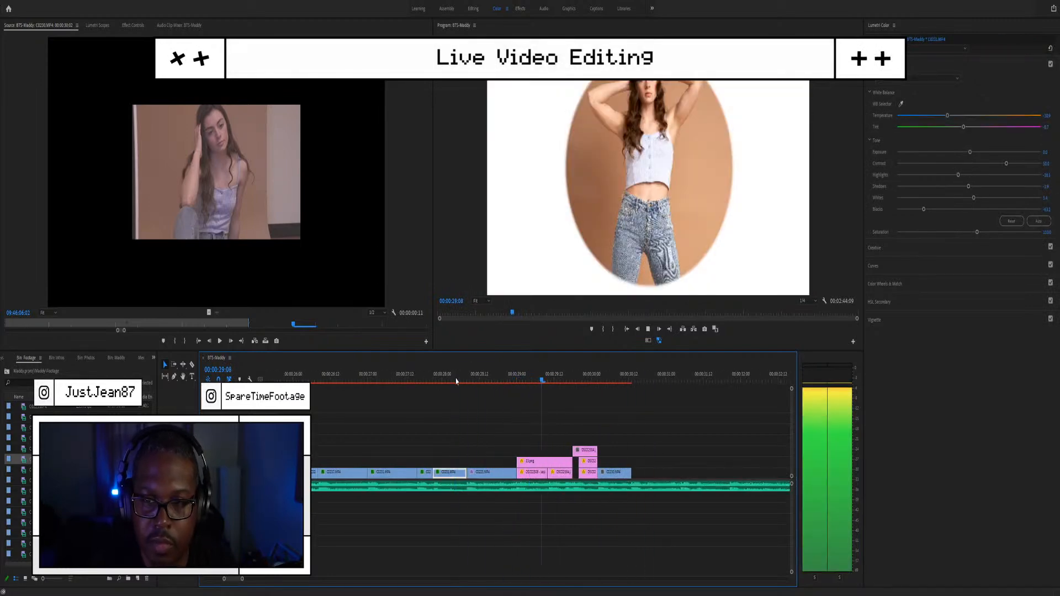
{"action": "key", "text": "space"}
{"action": "scroll", "coordinate": [634, 425], "scroll_direction": "down", "scroll_amount": 1}
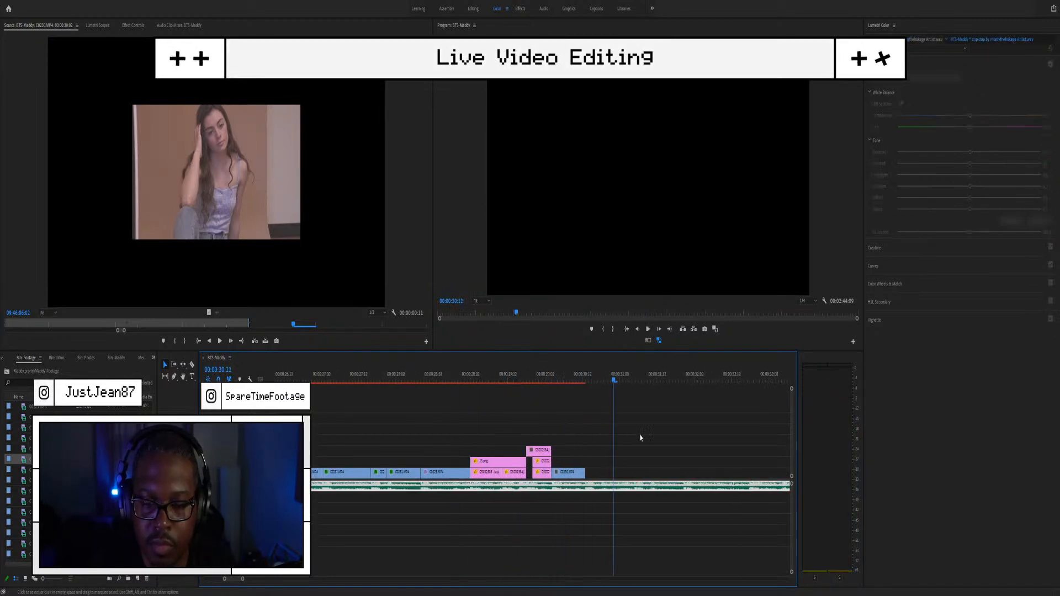
{"action": "scroll", "coordinate": [599, 454], "scroll_direction": "up", "scroll_amount": 3}
{"action": "scroll", "coordinate": [598, 458], "scroll_direction": "down", "scroll_amount": 2}
{"action": "left_click", "coordinate": [426, 379]}
{"action": "key", "text": "space"}
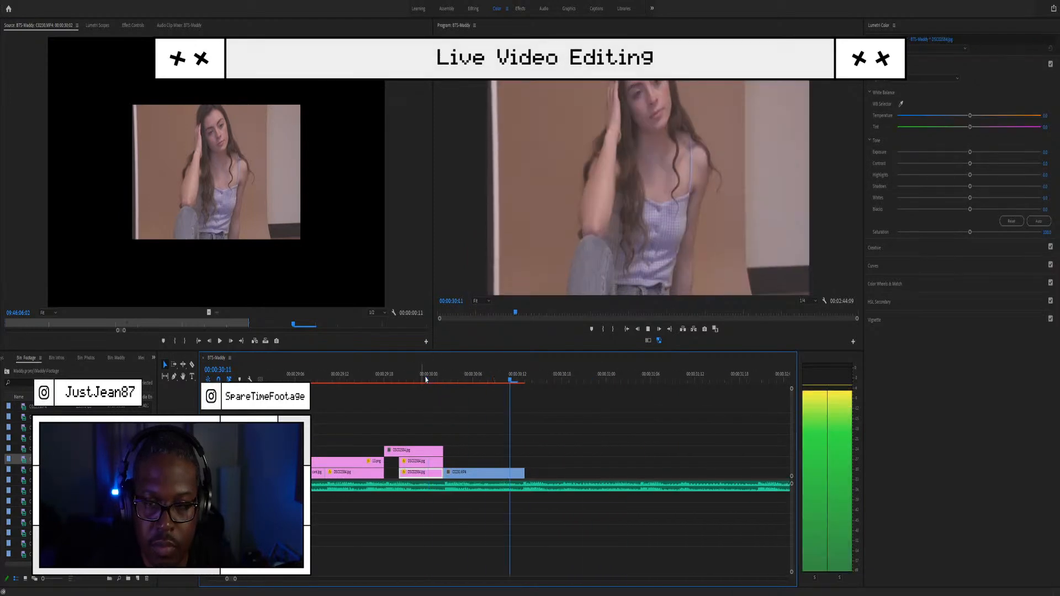
{"action": "key", "text": "space"}
Step: Move the new model clip about one second later, leaving a gap after the photo stack, and open the footage clip of the man lying down
{"action": "left_click", "coordinate": [472, 472]}
{"action": "left_click_drag", "start_coordinate": [477, 478], "coordinate": [677, 476]}
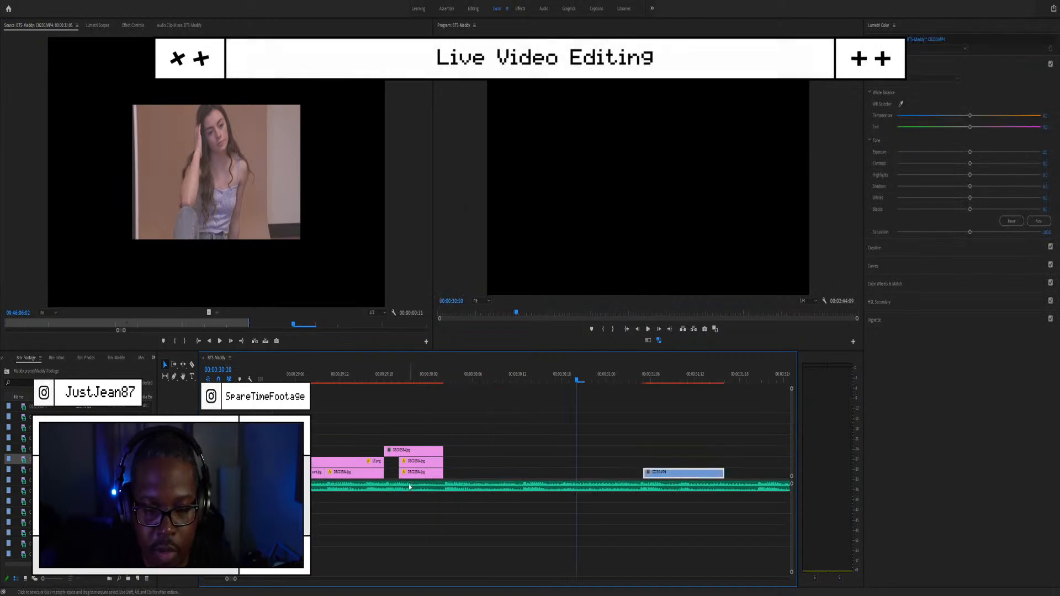
{"action": "double_click", "coordinate": [24, 472]}
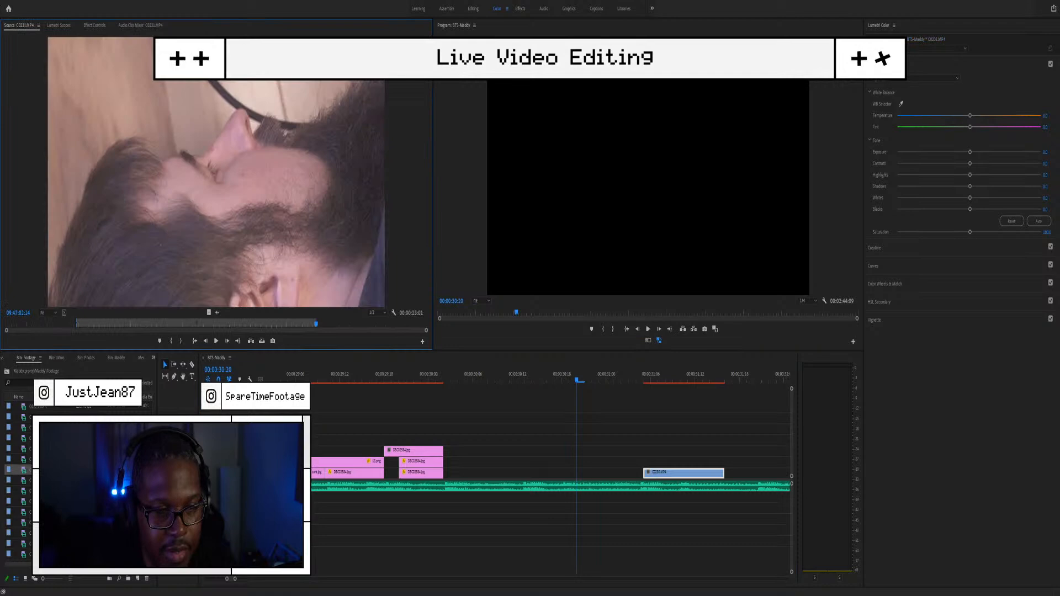
Step: Open the model's sneaker-to-face footage clip and mark the range from the sneaker close-up to her face resting on her hand
{"action": "double_click", "coordinate": [27, 441]}
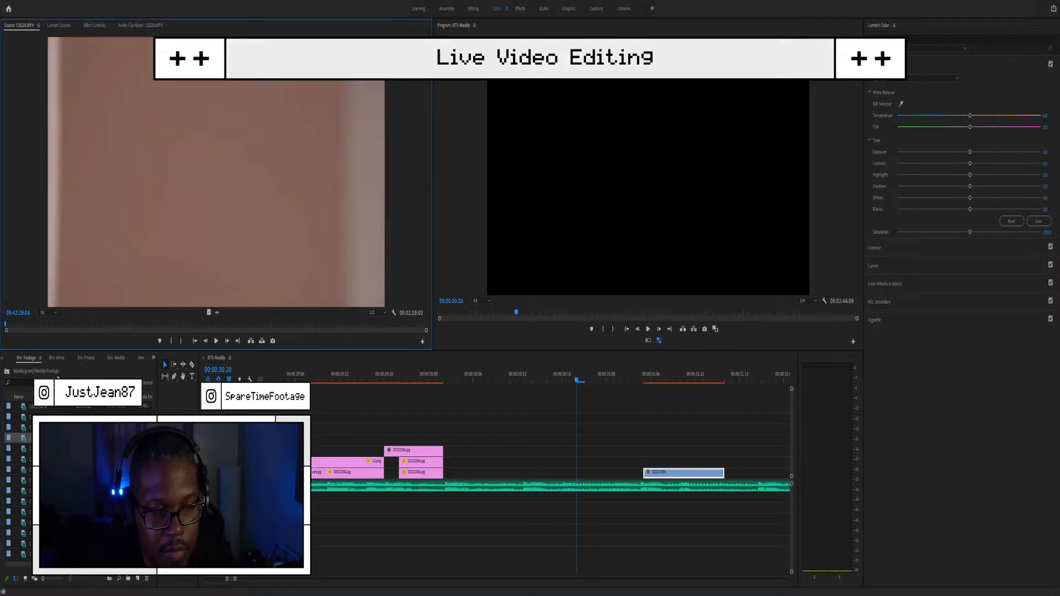
{"action": "left_click_drag", "start_coordinate": [48, 326], "coordinate": [142, 339]}
{"action": "key", "text": "i"}
{"action": "key", "text": "o"}
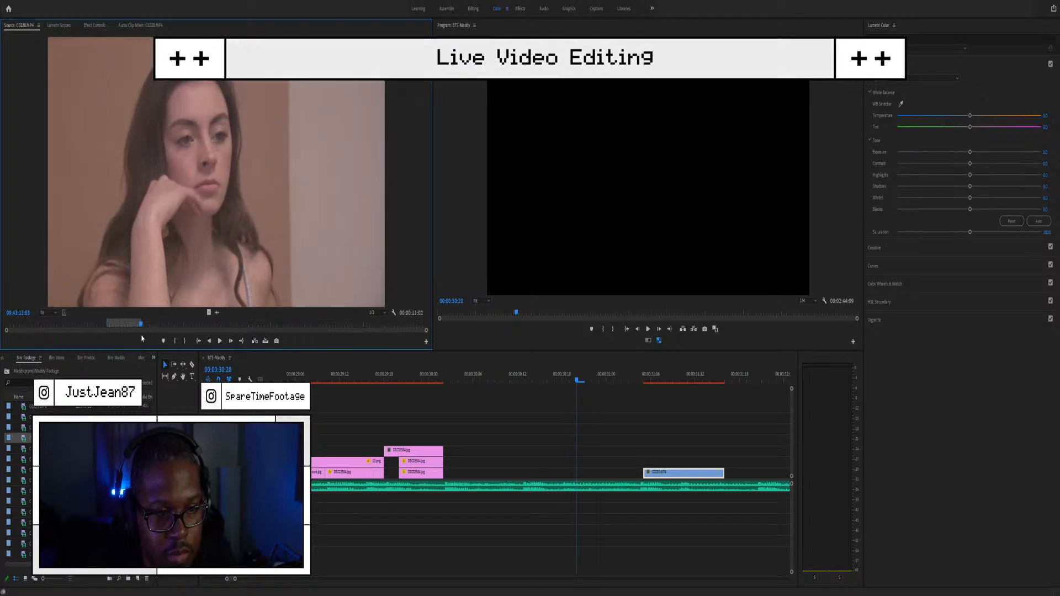
Step: Place the marked footage directly after the photo stack, enlarged to fill the frame, and park the seated model clip on an upper track
{"action": "left_click_drag", "start_coordinate": [446, 388], "coordinate": [451, 460]}
{"action": "left_click_drag", "start_coordinate": [682, 477], "coordinate": [341, 417]}
{"action": "left_click_drag", "start_coordinate": [505, 451], "coordinate": [489, 474]}
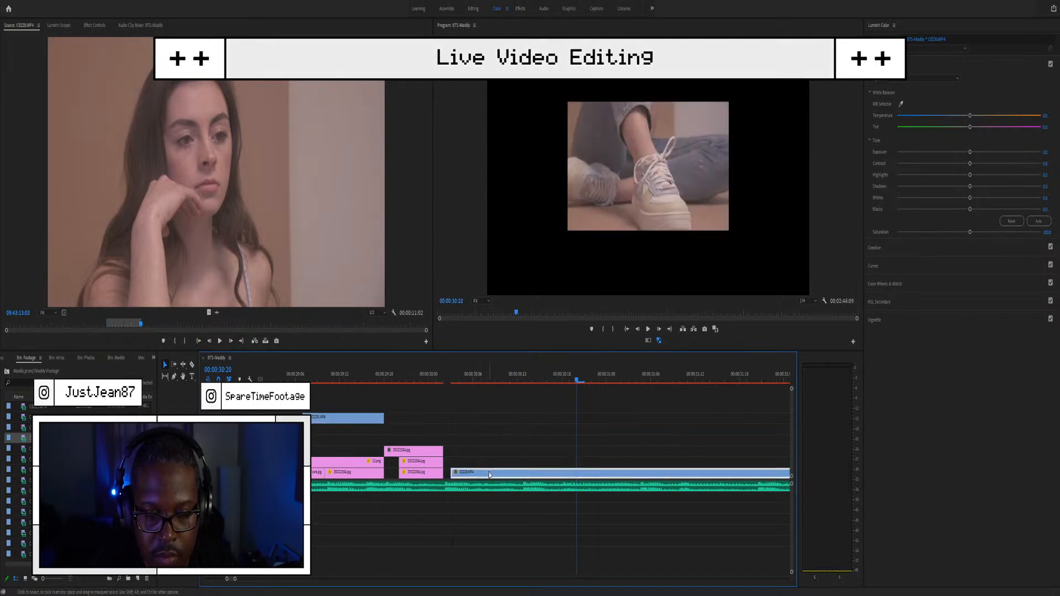
{"action": "double_click", "coordinate": [490, 475]}
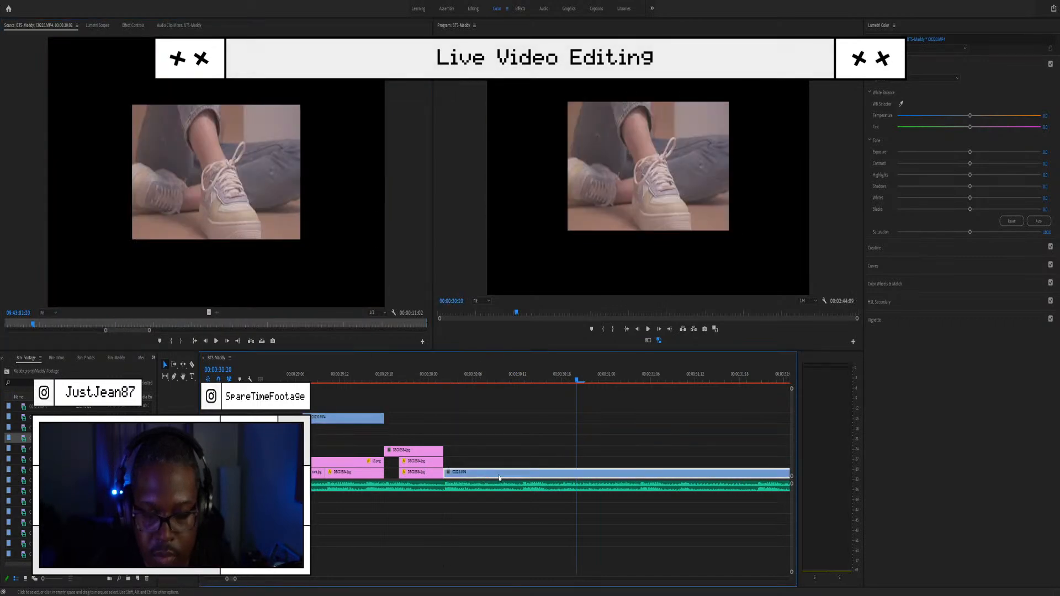
Step: Play the transition from the triple photo layout into the sneaker close-up to find the beat for a cut
{"action": "left_click", "coordinate": [399, 380]}
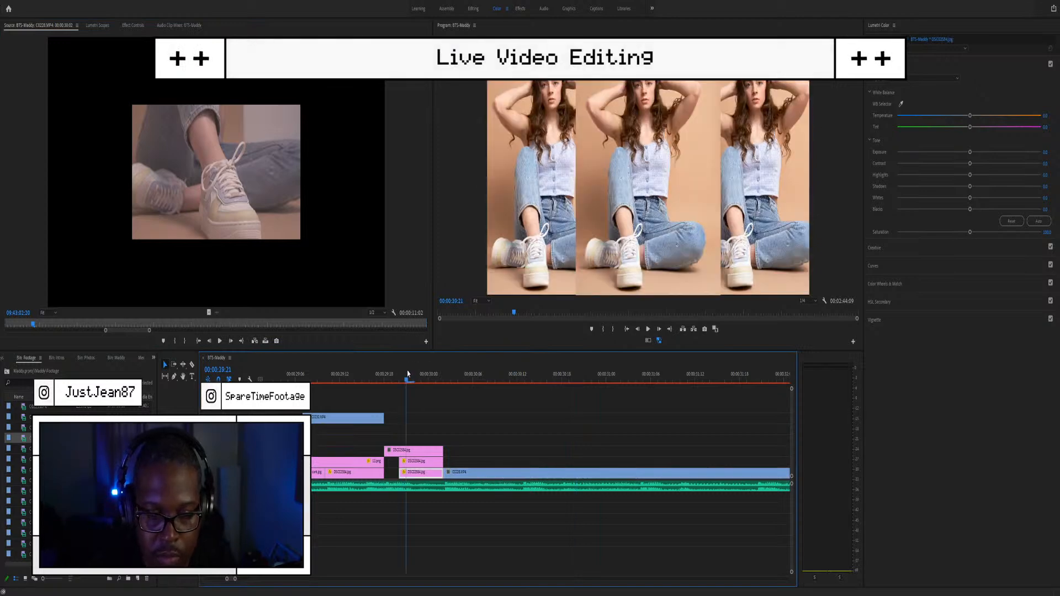
{"action": "key", "text": "space"}
{"action": "key", "text": "space"}
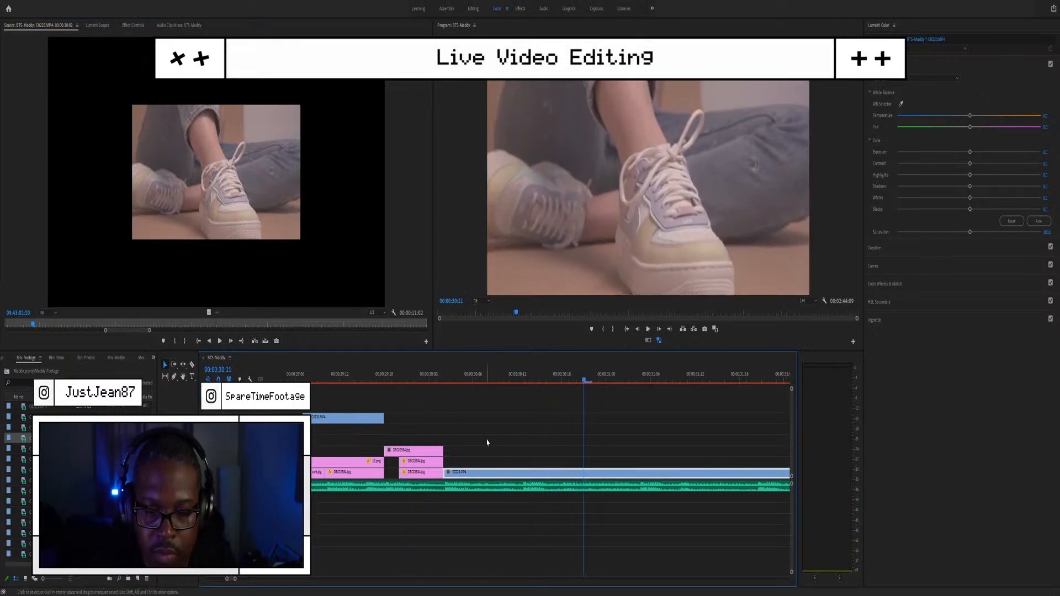
{"action": "left_click", "coordinate": [420, 380]}
{"action": "key", "text": "space"}
{"action": "key", "text": "space"}
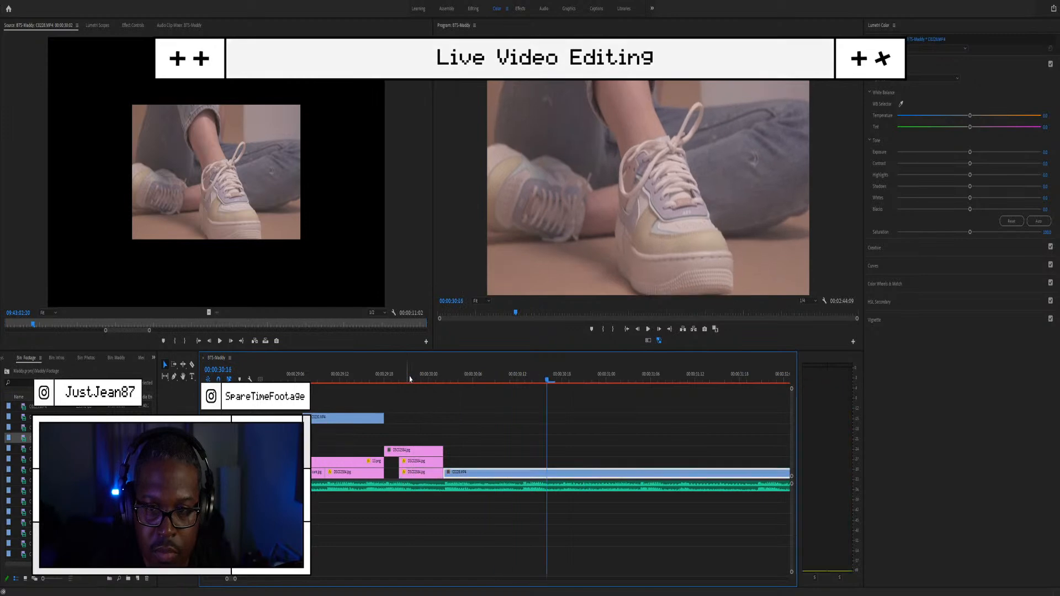
Step: Split the sneaker clip on the music beat about 11 frames after its start and select the second piece
{"action": "key", "text": "c"}
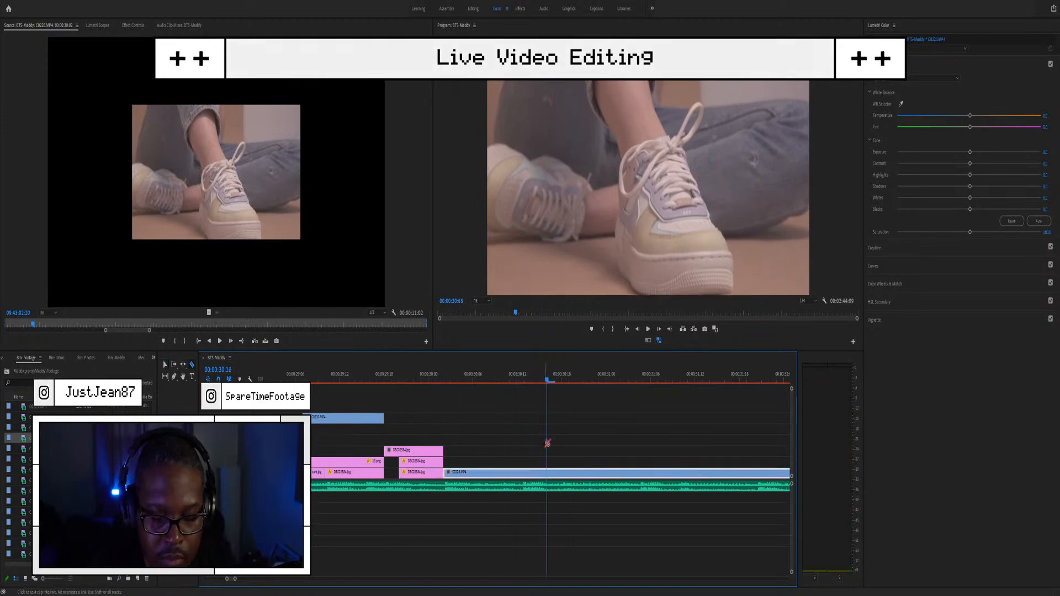
{"action": "left_click", "coordinate": [527, 470]}
{"action": "key", "text": "v"}
{"action": "left_click", "coordinate": [528, 476]}
{"action": "key", "text": "minus"}
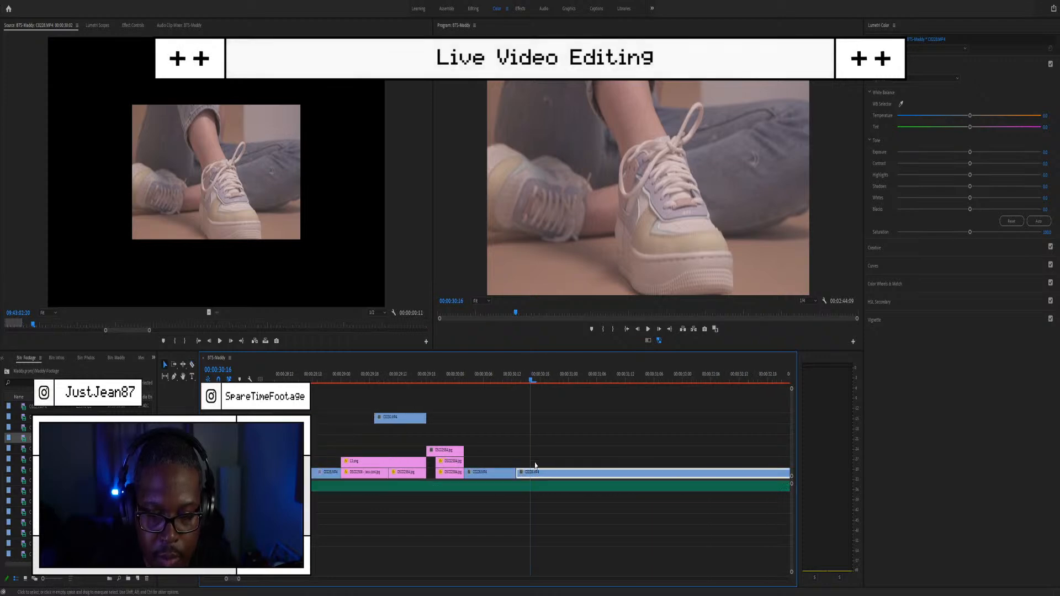
Step: Trim the start of the second piece until it opens on the model's face, and butt it against the sneaker piece
{"action": "left_click_drag", "start_coordinate": [468, 473], "coordinate": [610, 459]}
{"action": "scroll", "coordinate": [607, 467], "scroll_direction": "down", "scroll_amount": 2}
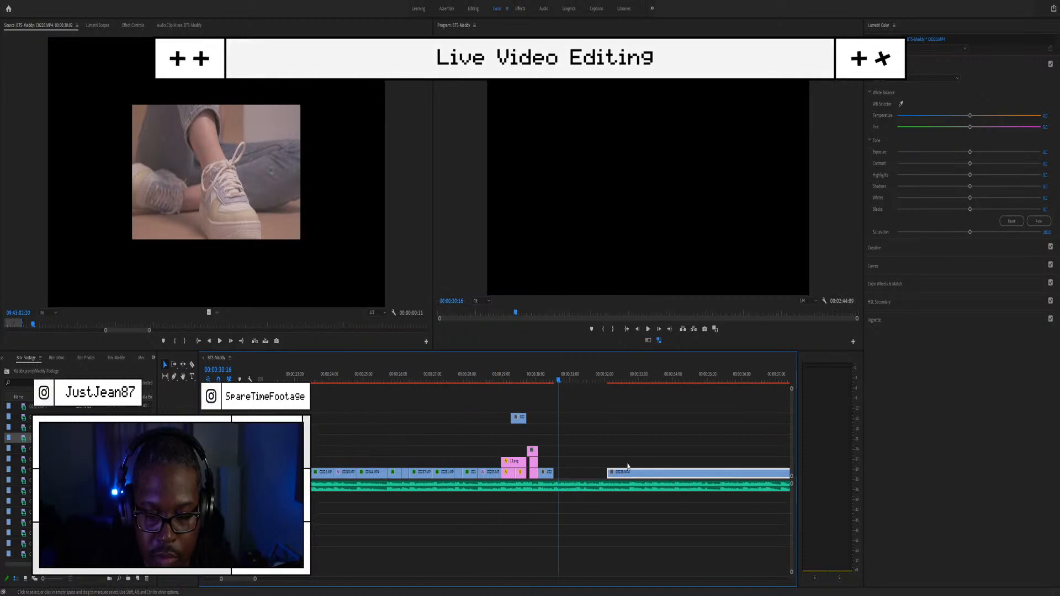
{"action": "left_click_drag", "start_coordinate": [632, 474], "coordinate": [584, 476]}
{"action": "scroll", "coordinate": [585, 474], "scroll_direction": "down", "scroll_amount": 4}
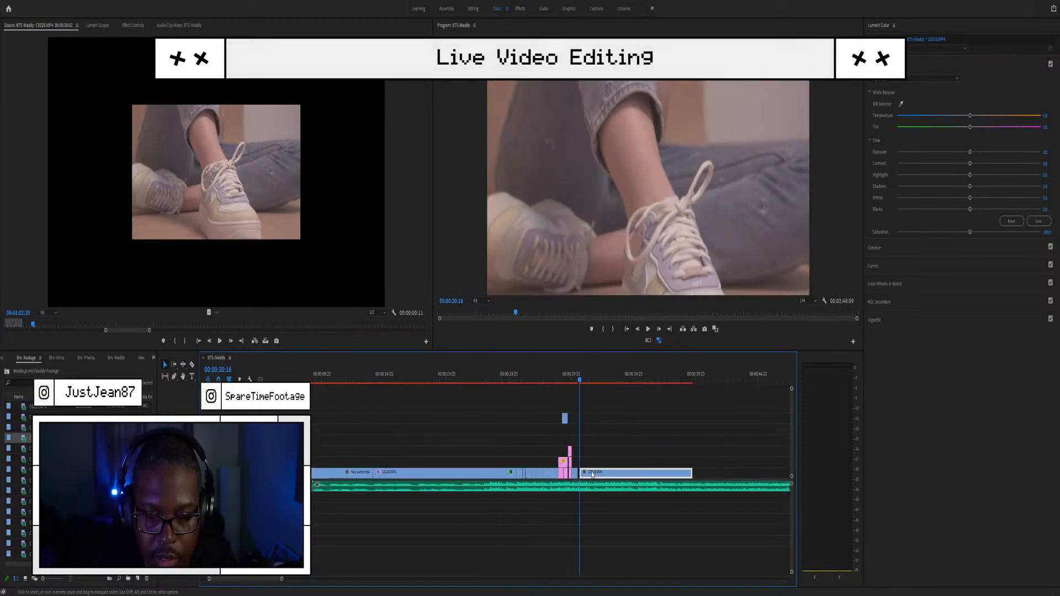
{"action": "left_click_drag", "start_coordinate": [582, 472], "coordinate": [666, 487]}
{"action": "scroll", "coordinate": [577, 499], "scroll_direction": "up", "scroll_amount": 7}
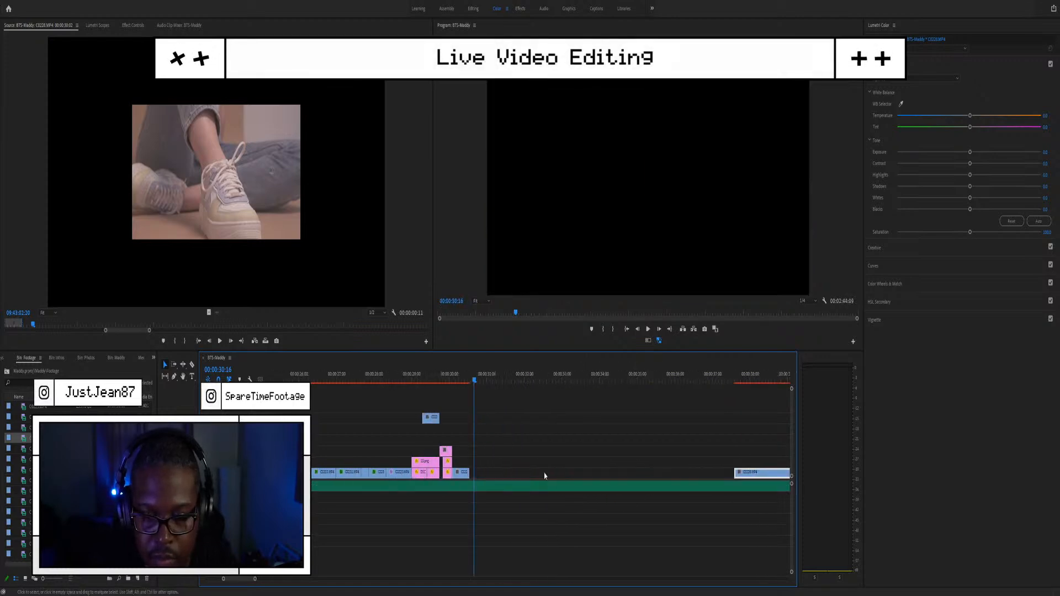
{"action": "scroll", "coordinate": [659, 455], "scroll_direction": "down", "scroll_amount": 3}
{"action": "left_click_drag", "start_coordinate": [722, 472], "coordinate": [536, 476]}
{"action": "scroll", "coordinate": [550, 476], "scroll_direction": "up", "scroll_amount": 4}
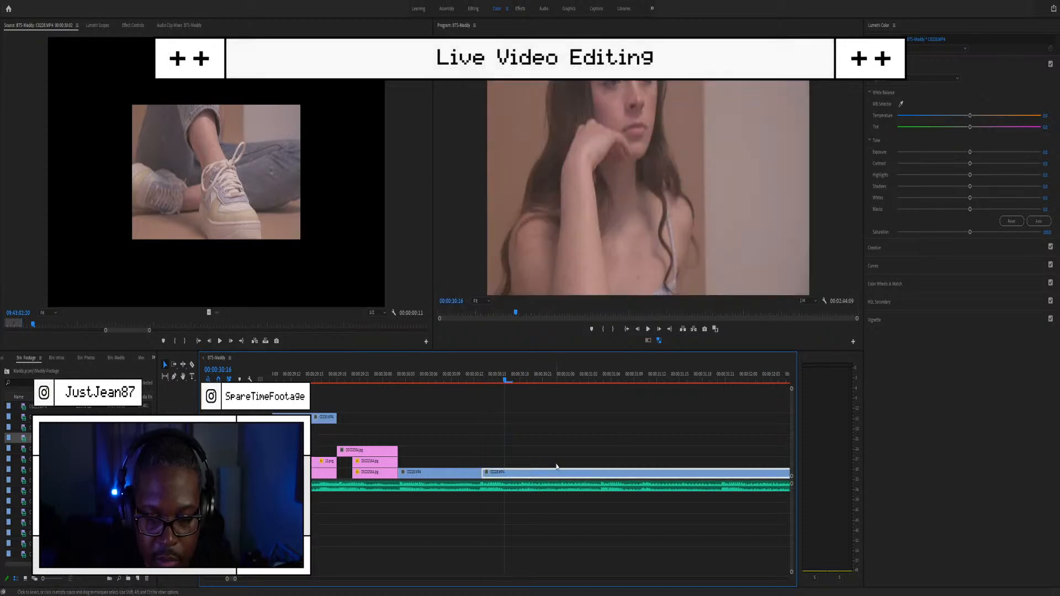
Step: Play back the cut from the photos through the sneaker close-up into the model's face to check its timing
{"action": "scroll", "coordinate": [554, 478], "scroll_direction": "down", "scroll_amount": 3}
{"action": "left_click", "coordinate": [479, 374]}
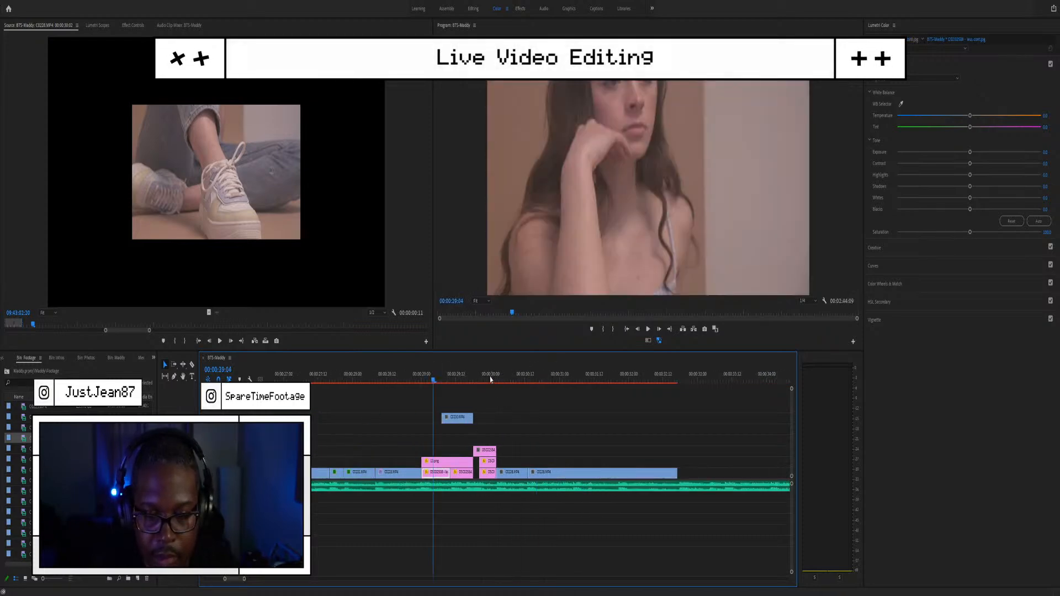
{"action": "key", "text": "space"}
{"action": "key", "text": "space"}
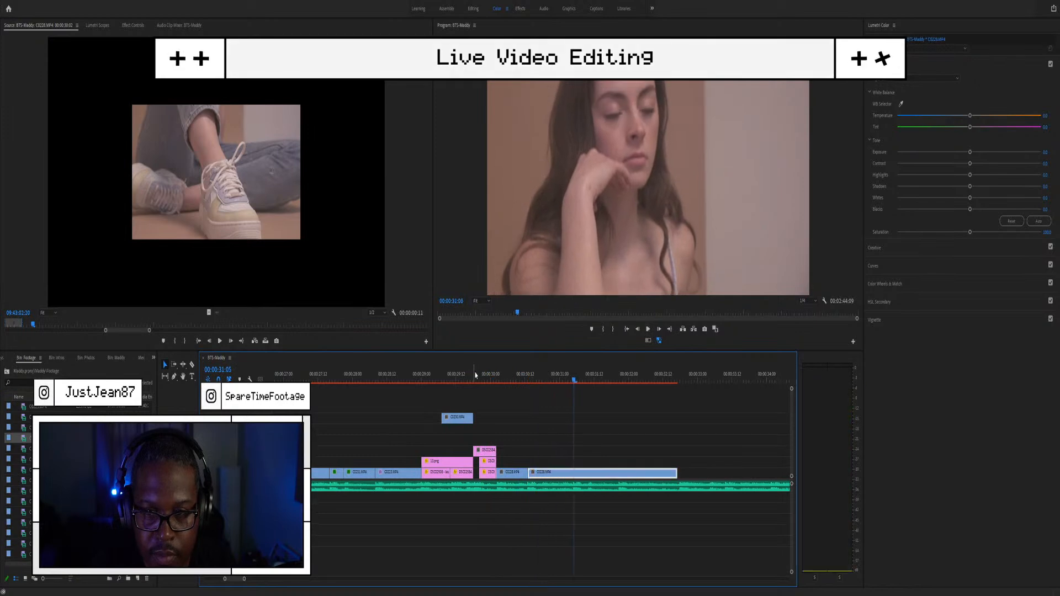
{"action": "left_click", "coordinate": [485, 380]}
{"action": "key", "text": "space"}
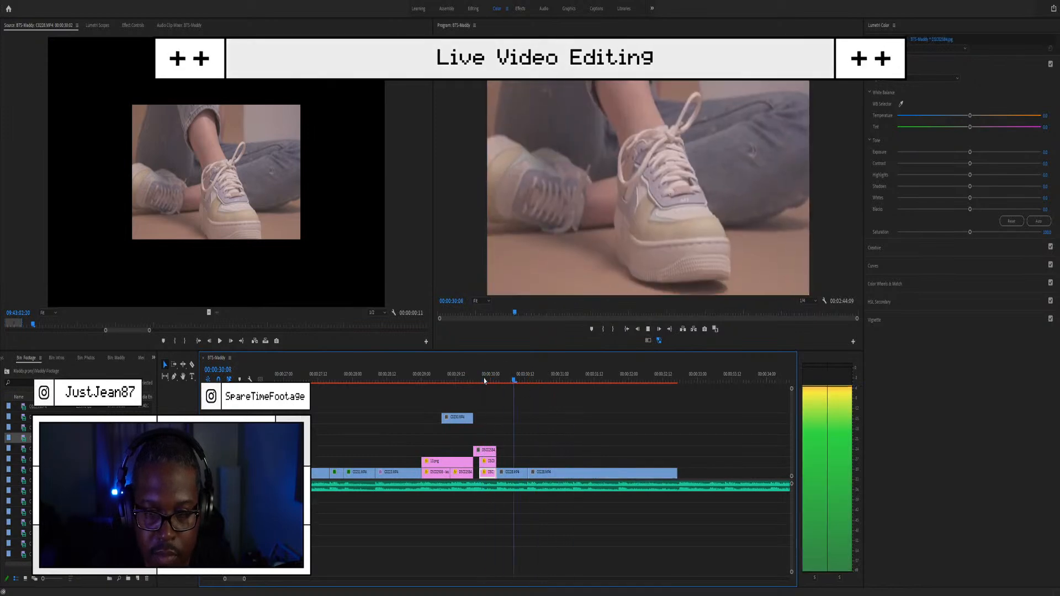
{"action": "key", "text": "space"}
Step: Shorten the face close-up to end at about 00:00:31:05 and place the parked seated model clip directly after it on the main track
{"action": "left_click", "coordinate": [573, 469]}
{"action": "mouse_move", "coordinate": [529, 474]}
{"action": "left_mouse_down"}
{"action": "mouse_move", "coordinate": [634, 473]}
{"action": "mouse_move", "coordinate": [547, 473]}
{"action": "left_mouse_up"}
{"action": "mouse_move", "coordinate": [566, 474]}
{"action": "left_mouse_down"}
{"action": "mouse_move", "coordinate": [548, 477]}
{"action": "mouse_move", "coordinate": [573, 473]}
{"action": "left_mouse_up"}
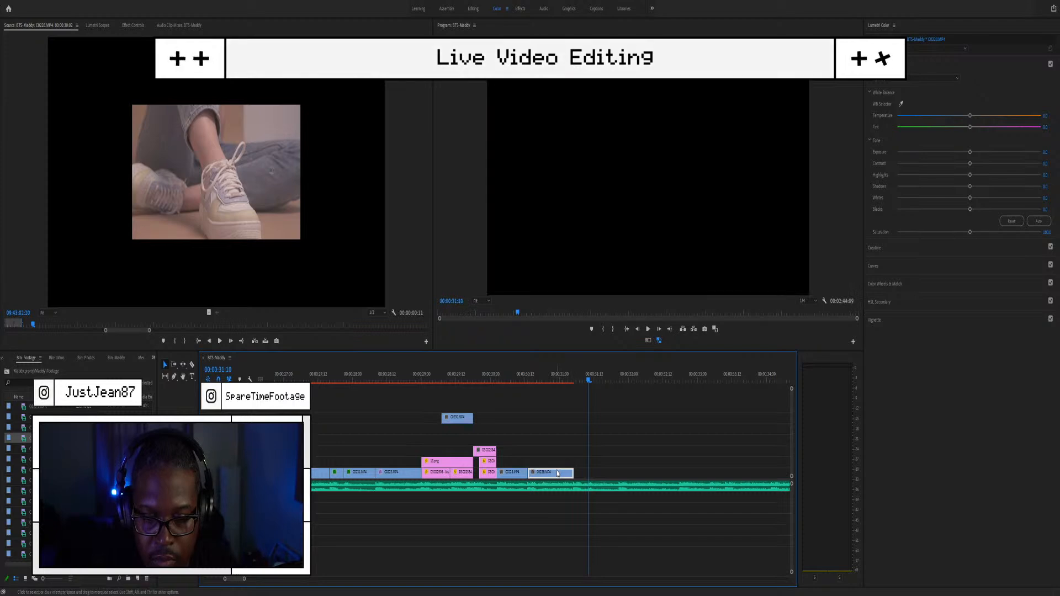
{"action": "left_click_drag", "start_coordinate": [464, 427], "coordinate": [618, 473]}
Step: Replay the section from the man lying down through the oval photos and model clips to judge the rhythm against the music
{"action": "left_click", "coordinate": [398, 380]}
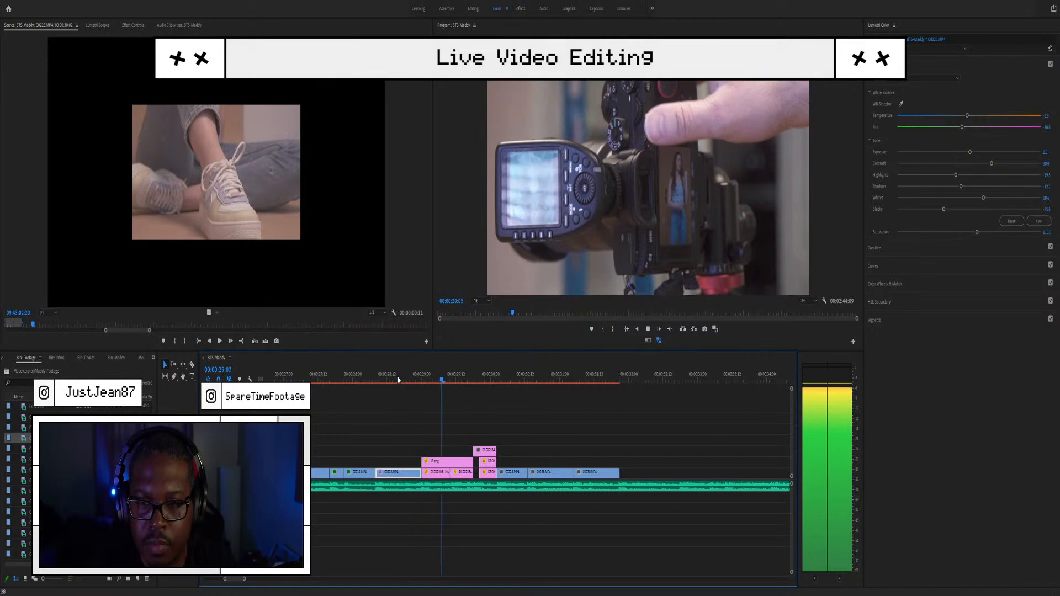
{"action": "key", "text": "space"}
{"action": "left_click", "coordinate": [348, 373]}
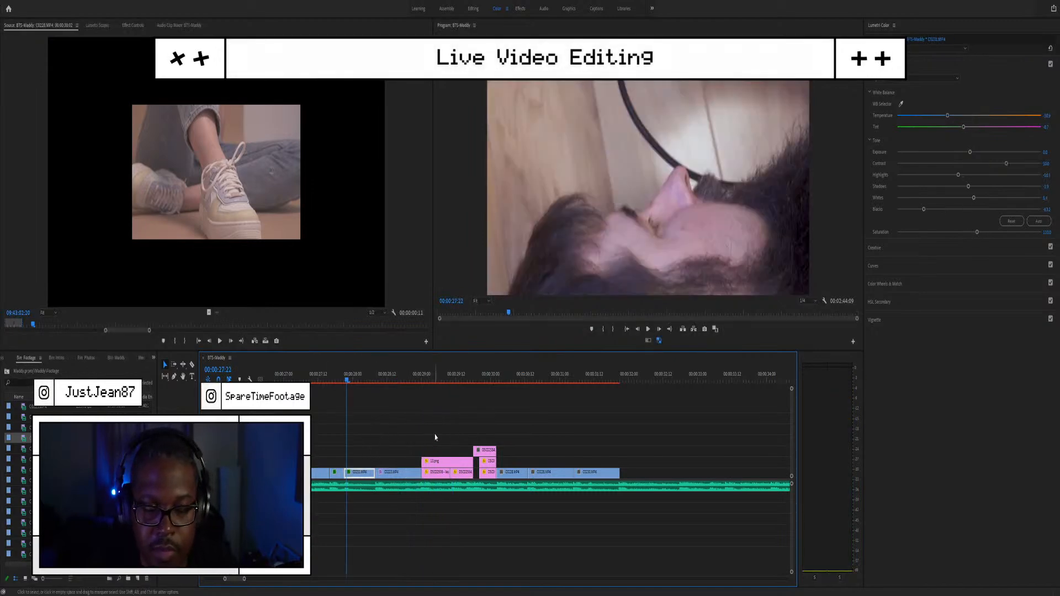
{"action": "key", "text": "space"}
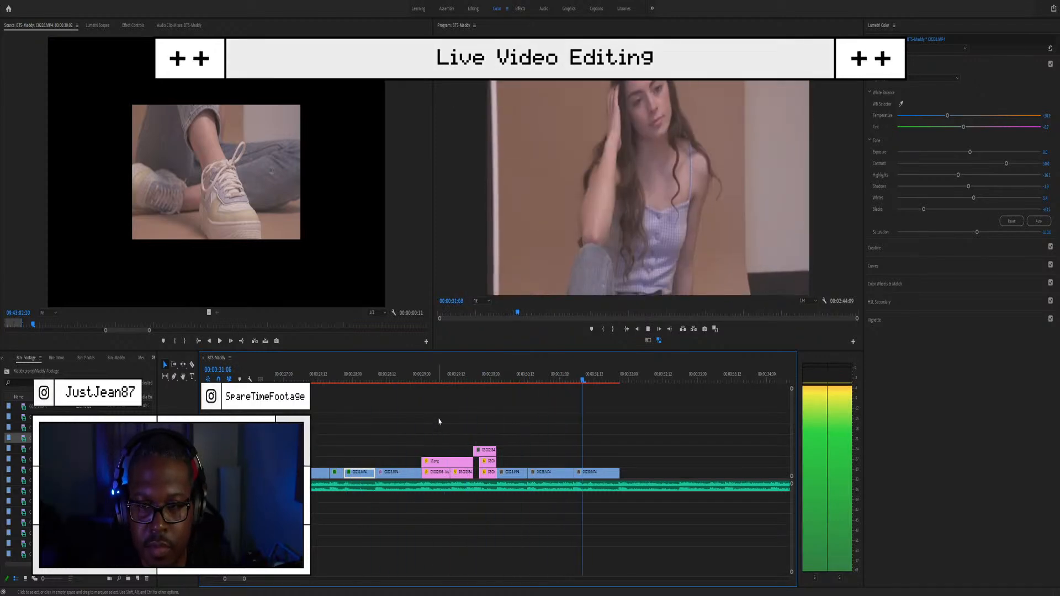
{"action": "key", "text": "space"}
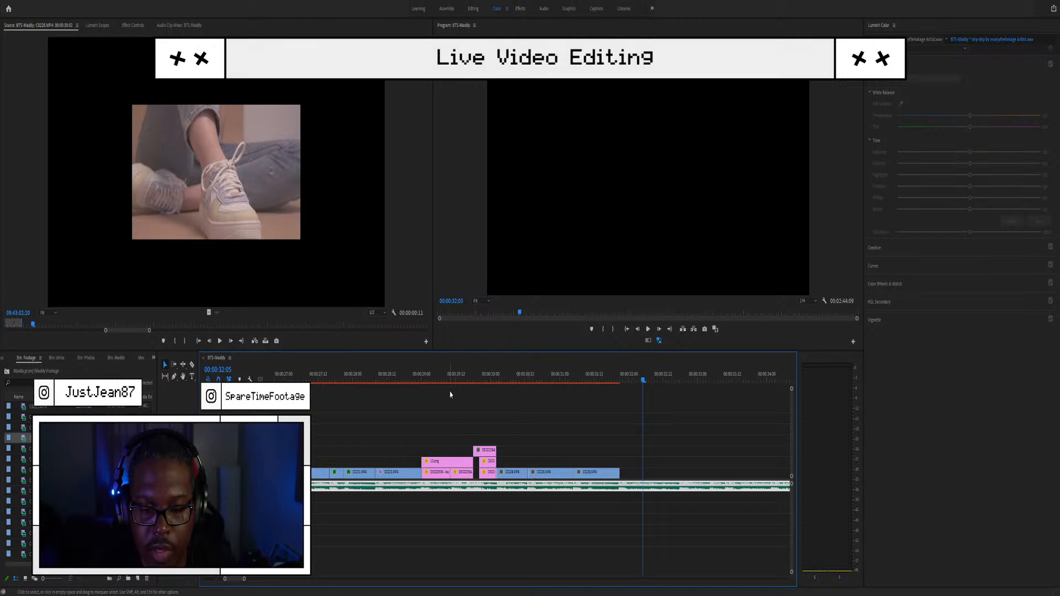
{"action": "scroll", "coordinate": [450, 394], "scroll_direction": "down", "scroll_amount": 3}
{"action": "left_click", "coordinate": [390, 375]}
{"action": "key", "text": "space"}
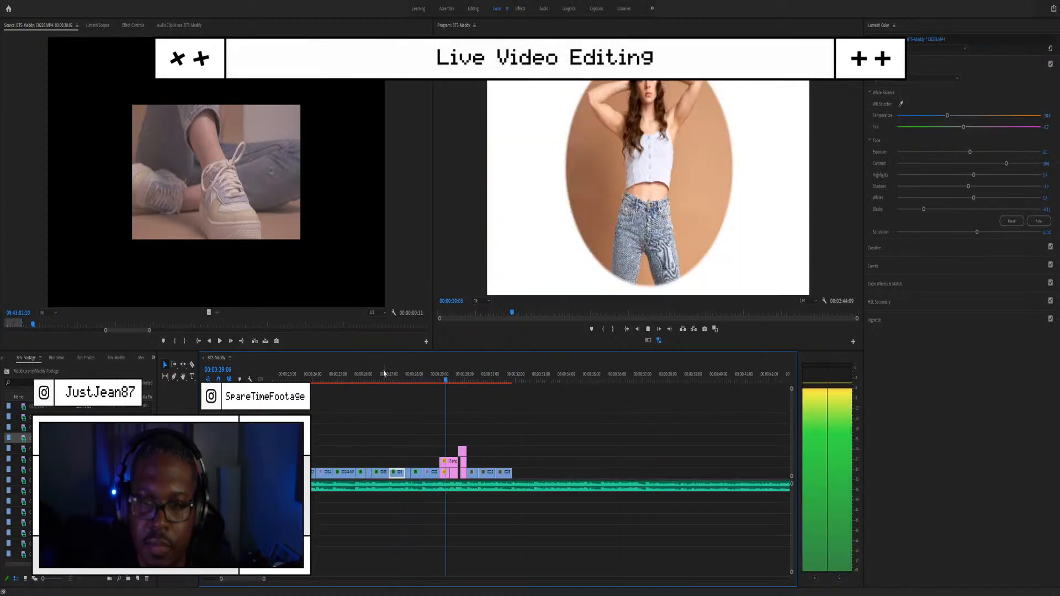
{"action": "key", "text": "space"}
Step: Trim the start of the bottom photo in the triple stack about three frames later so the three photos start staggered
{"action": "scroll", "coordinate": [492, 439], "scroll_direction": "up", "scroll_amount": 4}
{"action": "scroll", "coordinate": [471, 444], "scroll_direction": "left", "scroll_amount": 4}
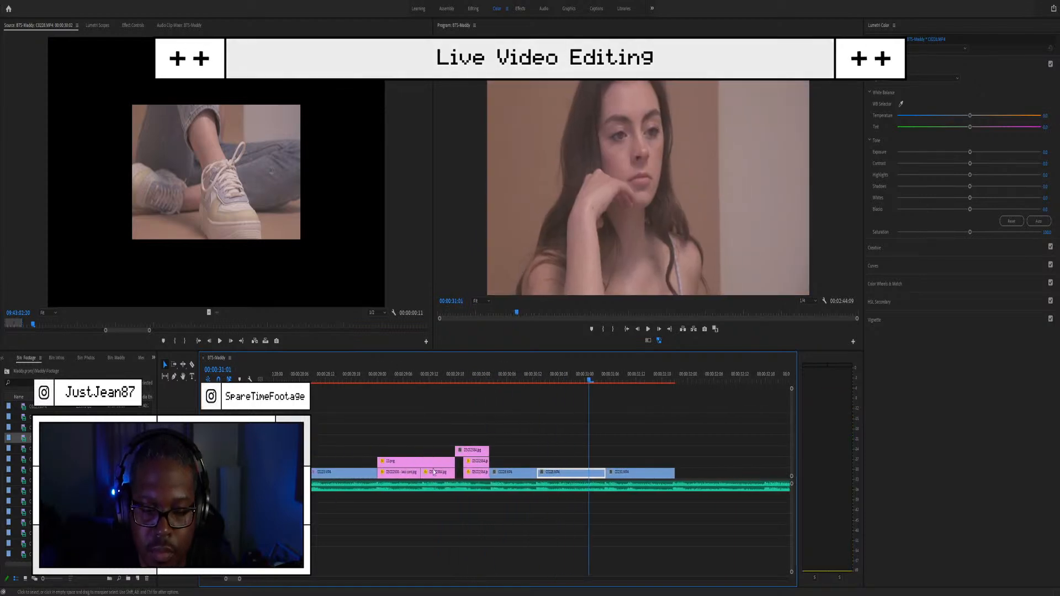
{"action": "left_click_drag", "start_coordinate": [465, 473], "coordinate": [476, 473]}
Step: Replay the oval photos, the staggered triple stack and the following model clips to check the photos' timing
{"action": "left_click", "coordinate": [356, 376]}
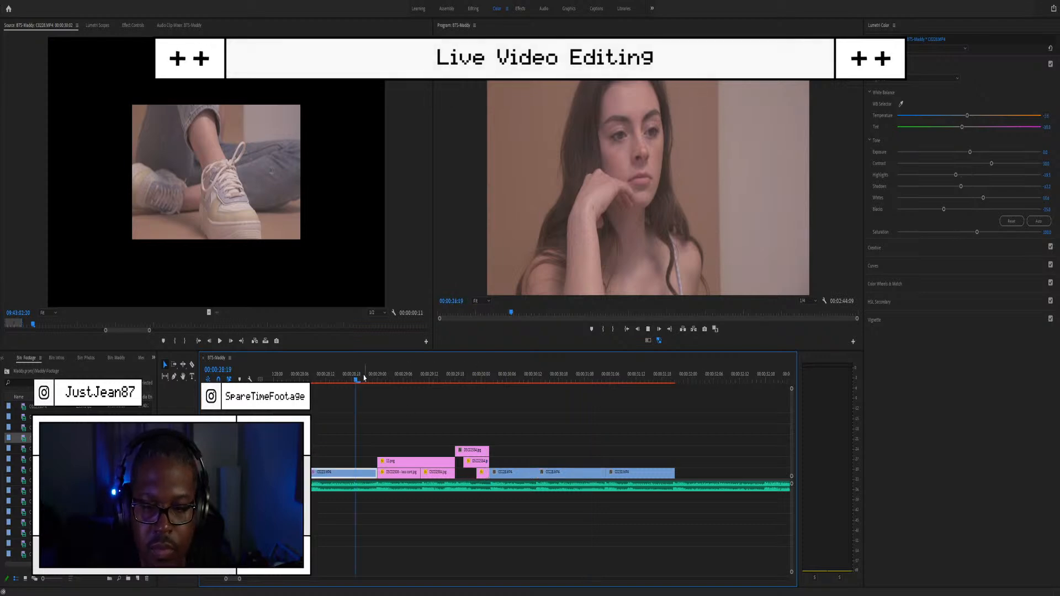
{"action": "key", "text": "space"}
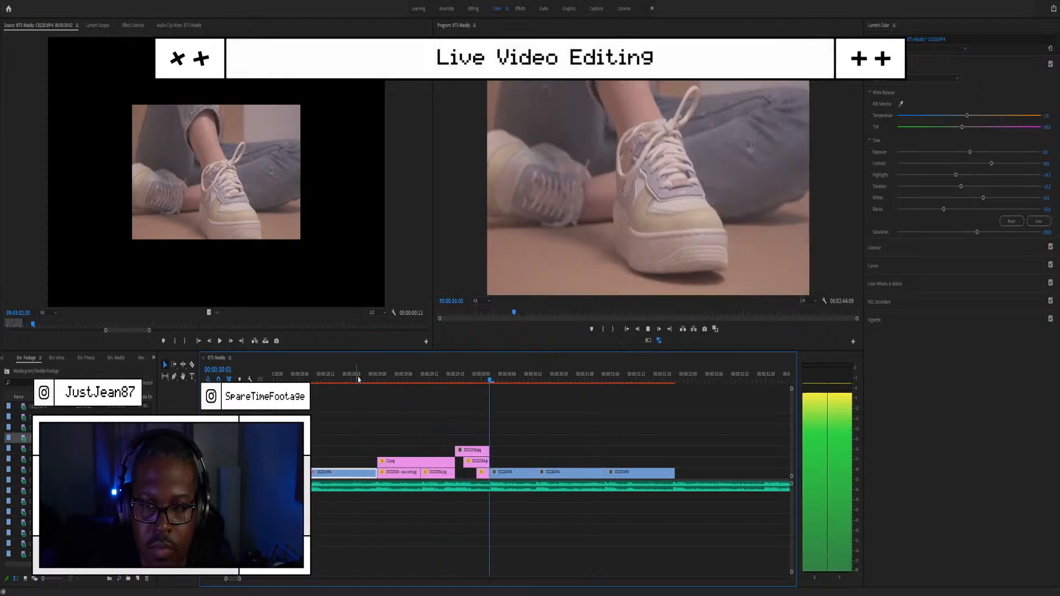
{"action": "key", "text": "space"}
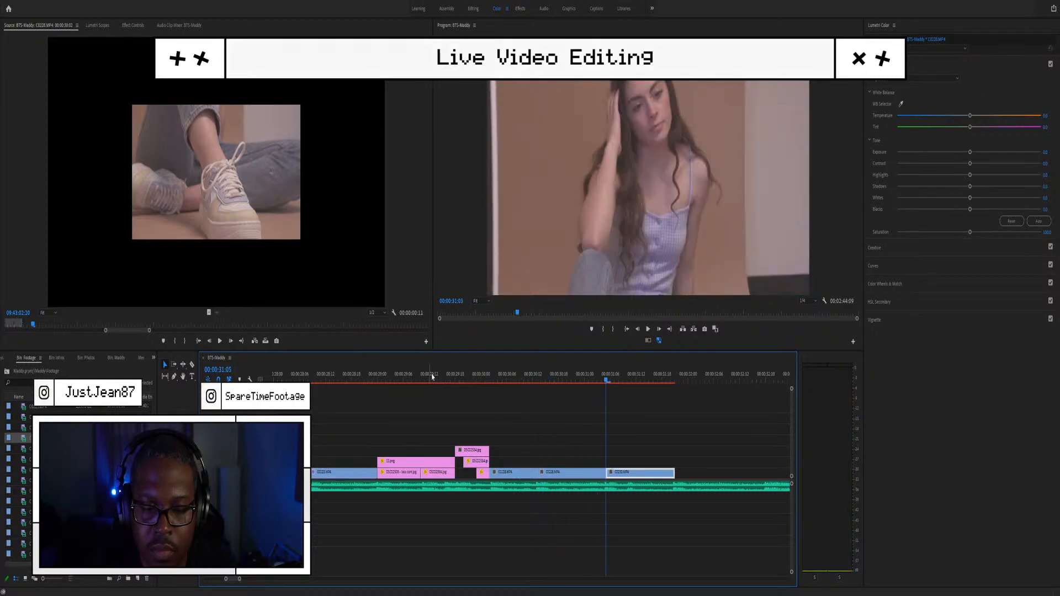
{"action": "left_click", "coordinate": [401, 377]}
{"action": "key", "text": "space"}
{"action": "key", "text": "space"}
{"action": "left_click", "coordinate": [465, 376]}
{"action": "key", "text": "space"}
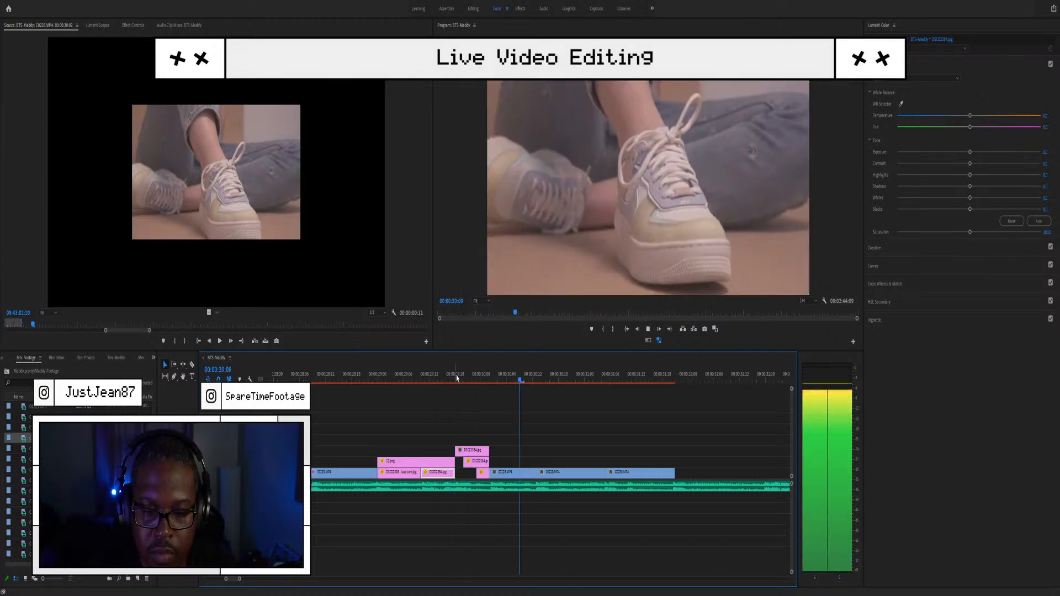
{"action": "key", "text": "space"}
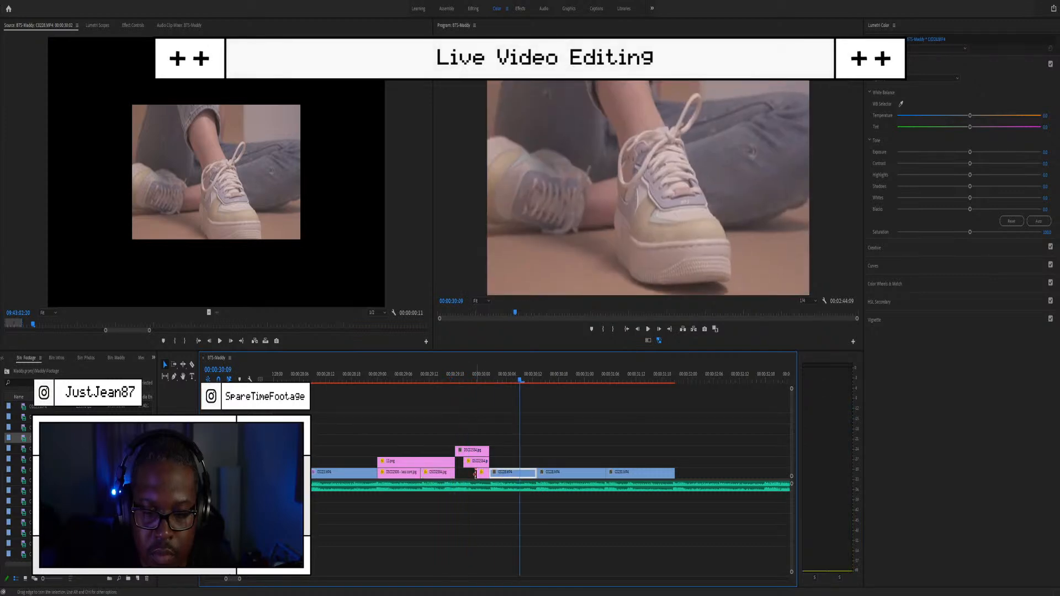
Step: Extend the start of the bottom photo in the triple stack about one frame earlier and replay the photos and model clips
{"action": "left_click", "coordinate": [431, 382]}
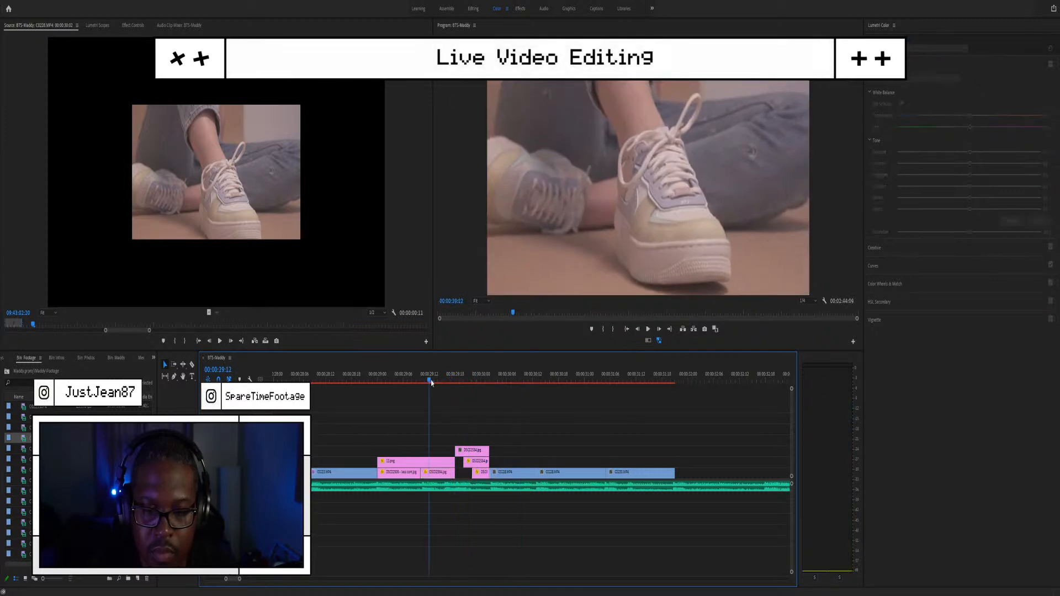
{"action": "key", "text": "space"}
{"action": "left_click", "coordinate": [472, 378]}
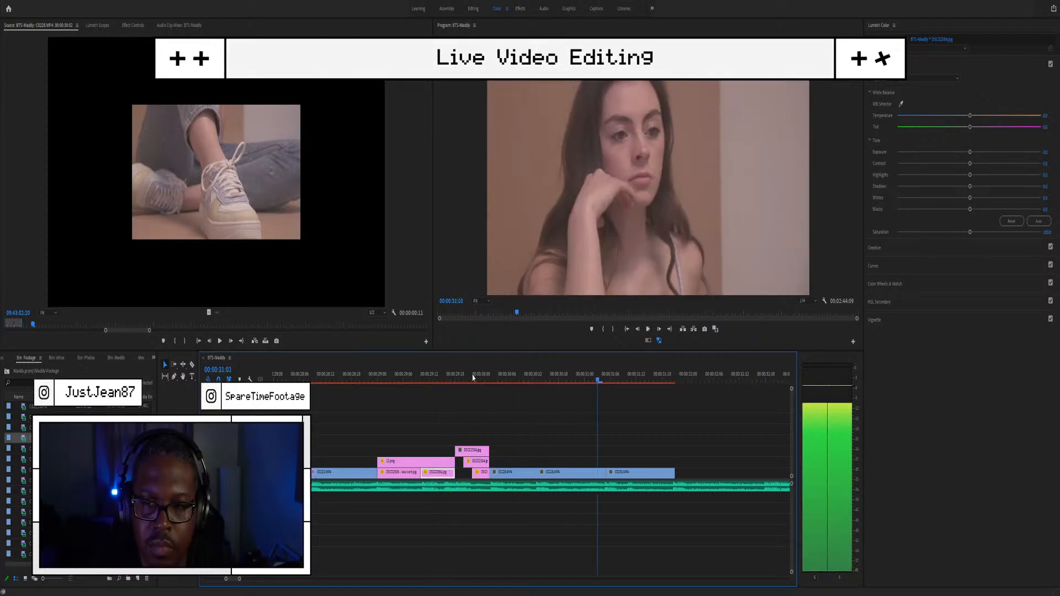
{"action": "key", "text": "space"}
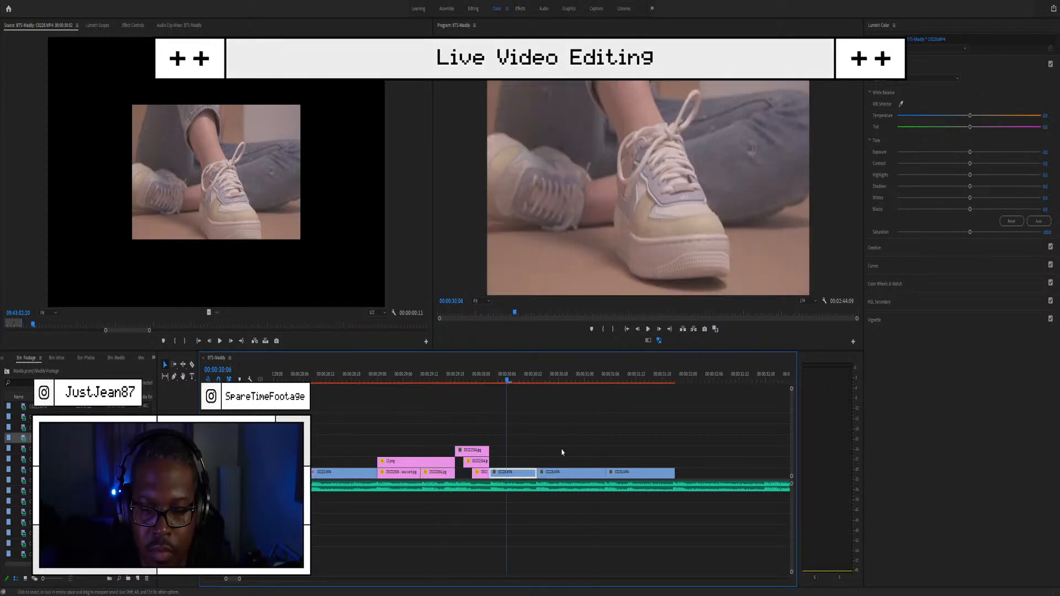
{"action": "left_click", "coordinate": [400, 378]}
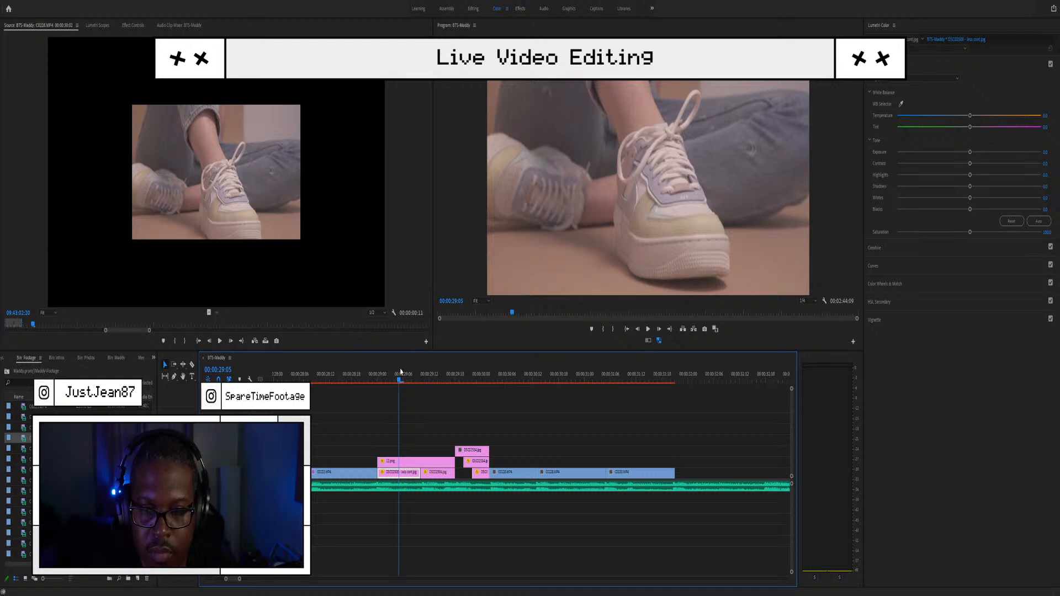
{"action": "left_click", "coordinate": [374, 377]}
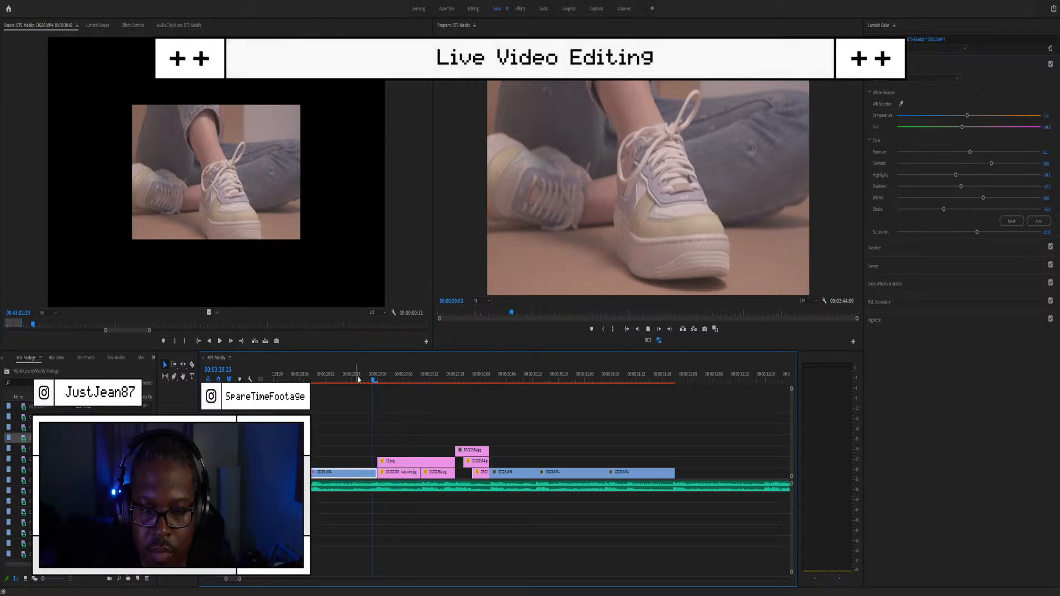
{"action": "key", "text": "space"}
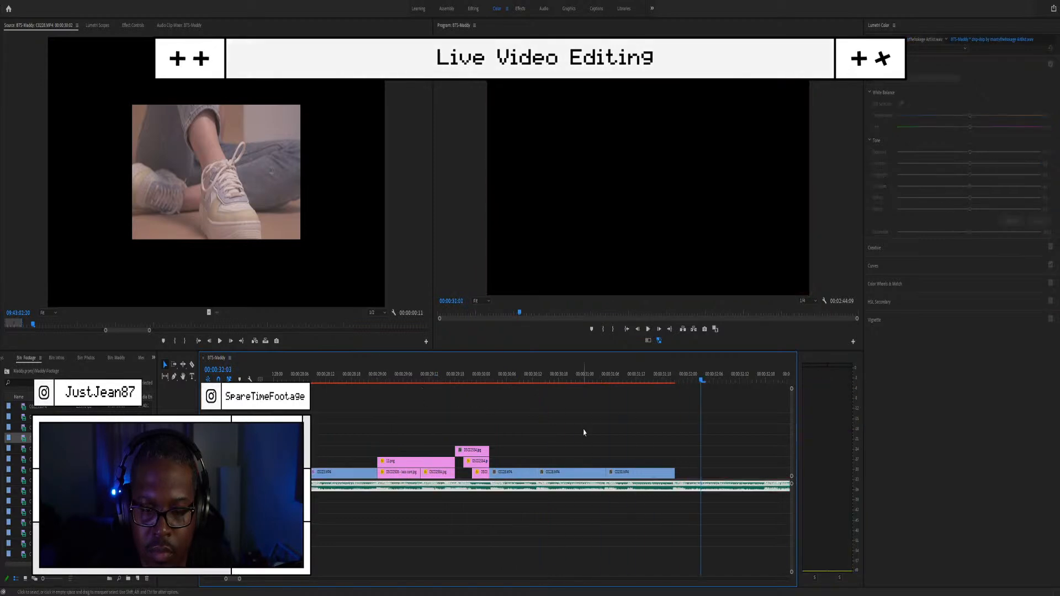
{"action": "left_click", "coordinate": [507, 379]}
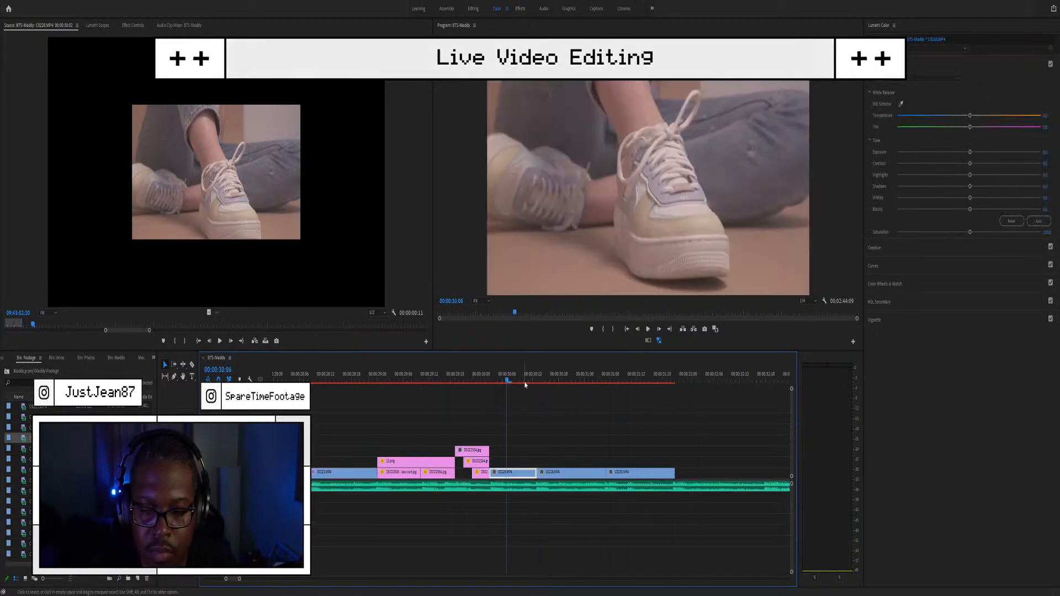
Step: Correct the sneaker close-up clip's white balance by sampling a neutral area, and show the clip's effect settings
{"action": "left_click", "coordinate": [901, 104]}
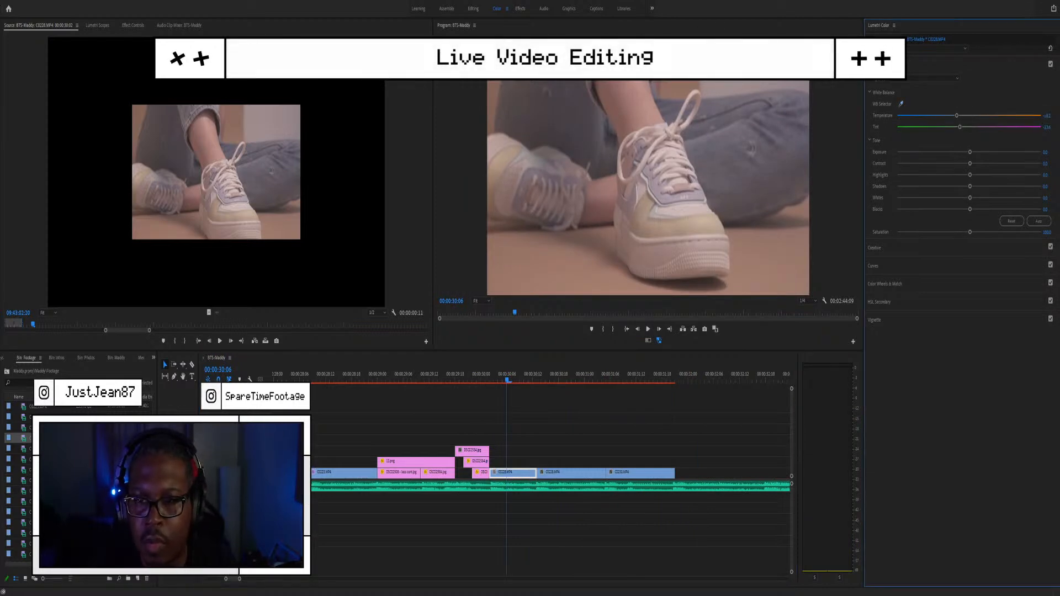
{"action": "key", "text": "shift+5"}
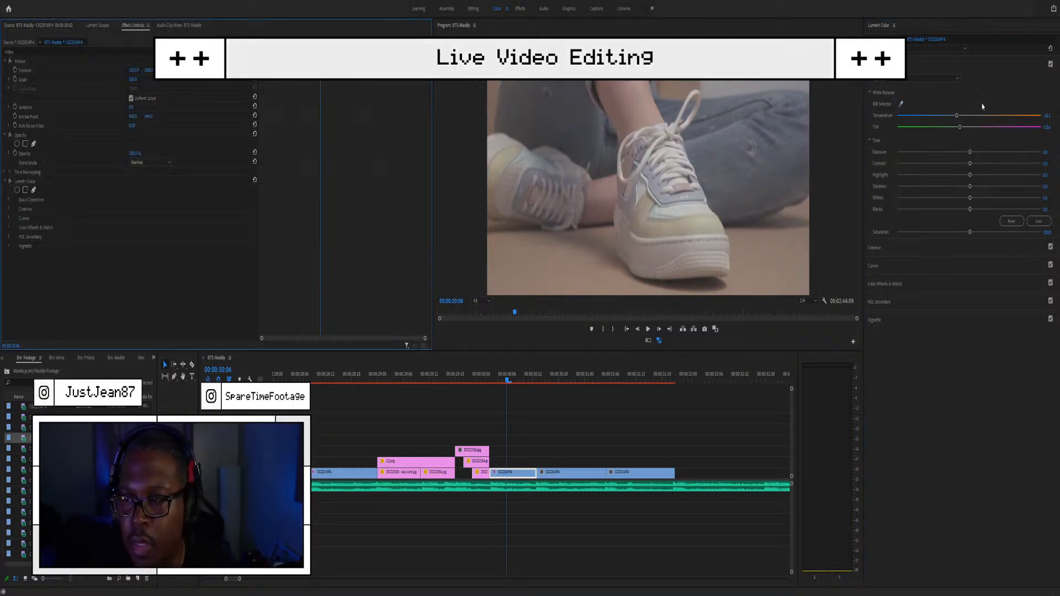
{"action": "key", "text": "shift+3"}
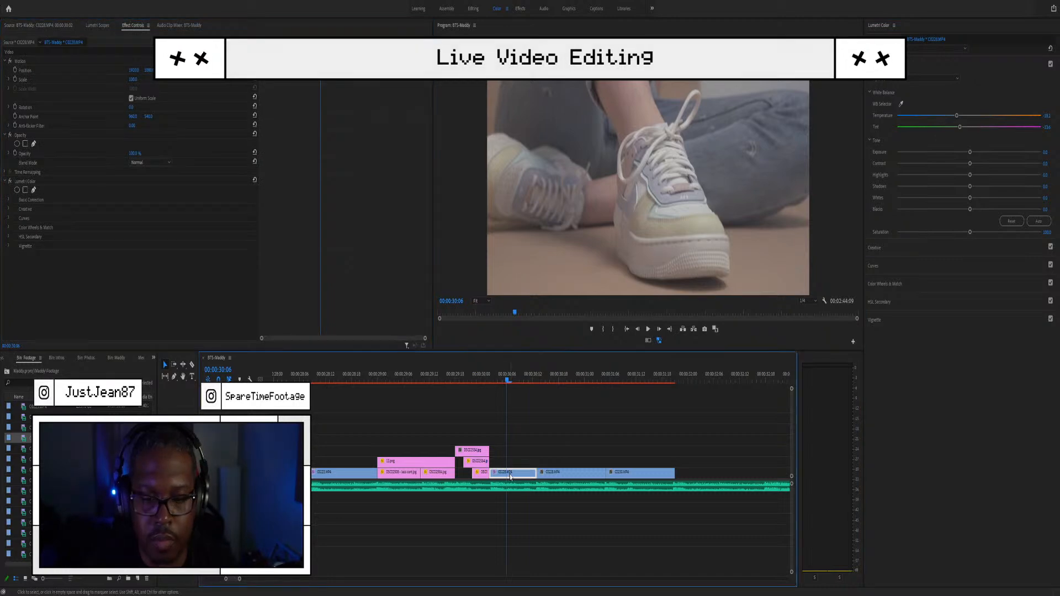
Step: Add an existing clip's tone and scale settings to the sneaker close-up, and resample the white balance with the Lumetri scopes displayed
{"action": "key", "text": "ctrl+s"}
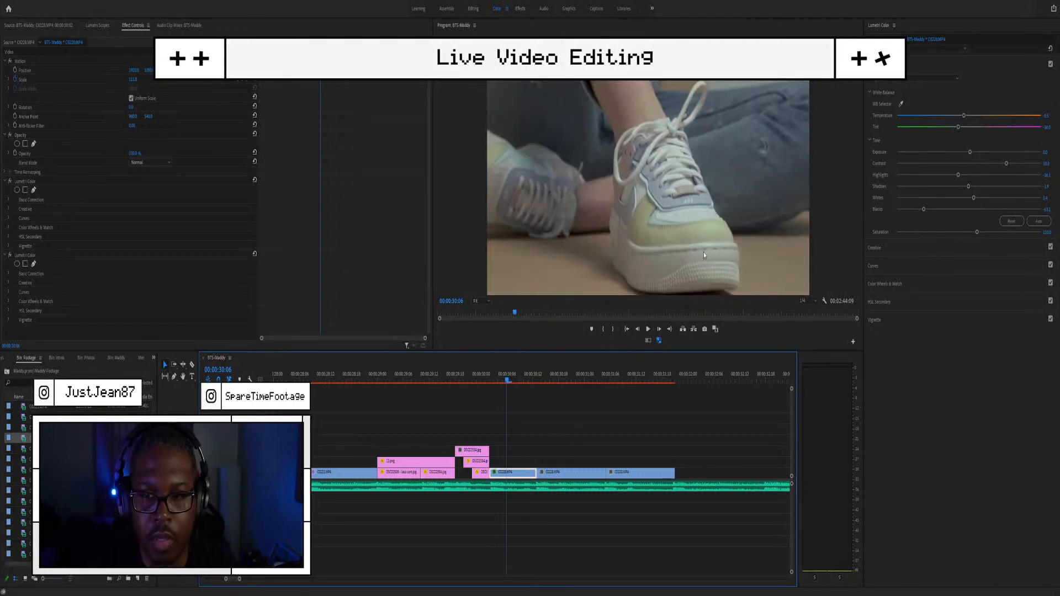
{"action": "key", "text": "shift+0"}
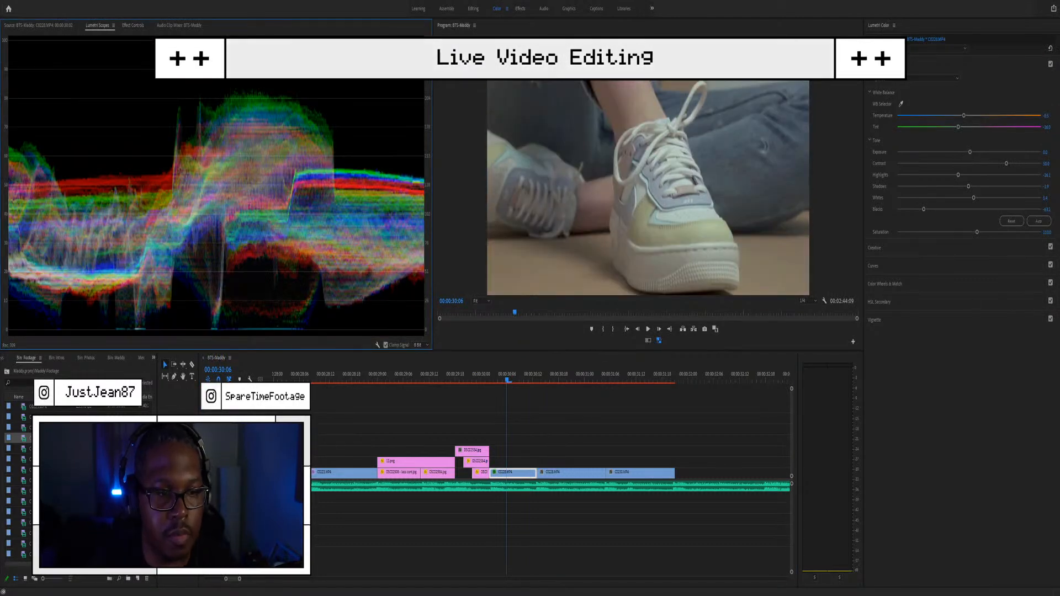
{"action": "left_click", "coordinate": [900, 104]}
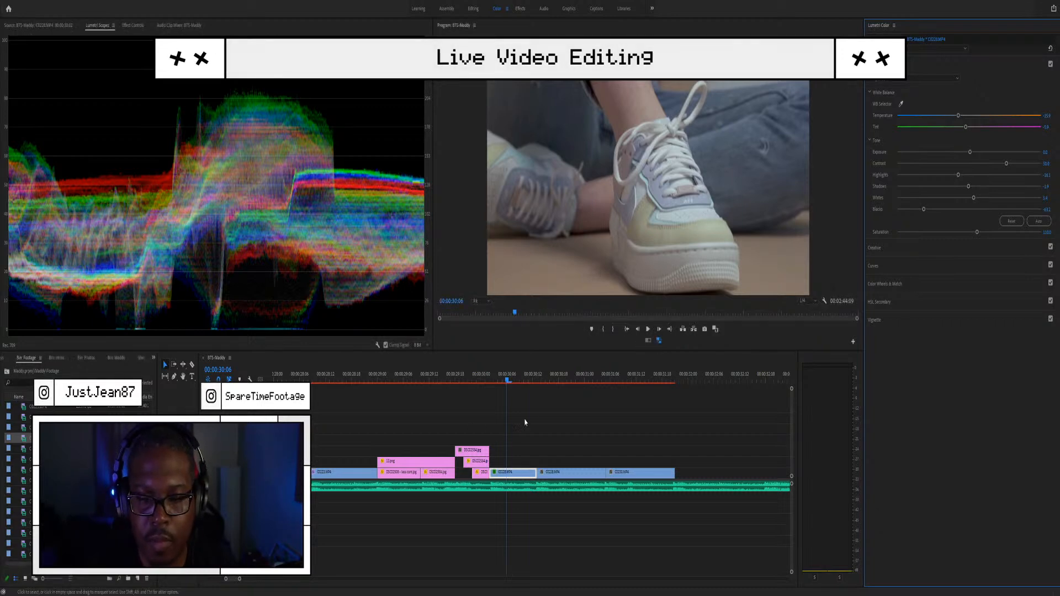
{"action": "left_click", "coordinate": [504, 474]}
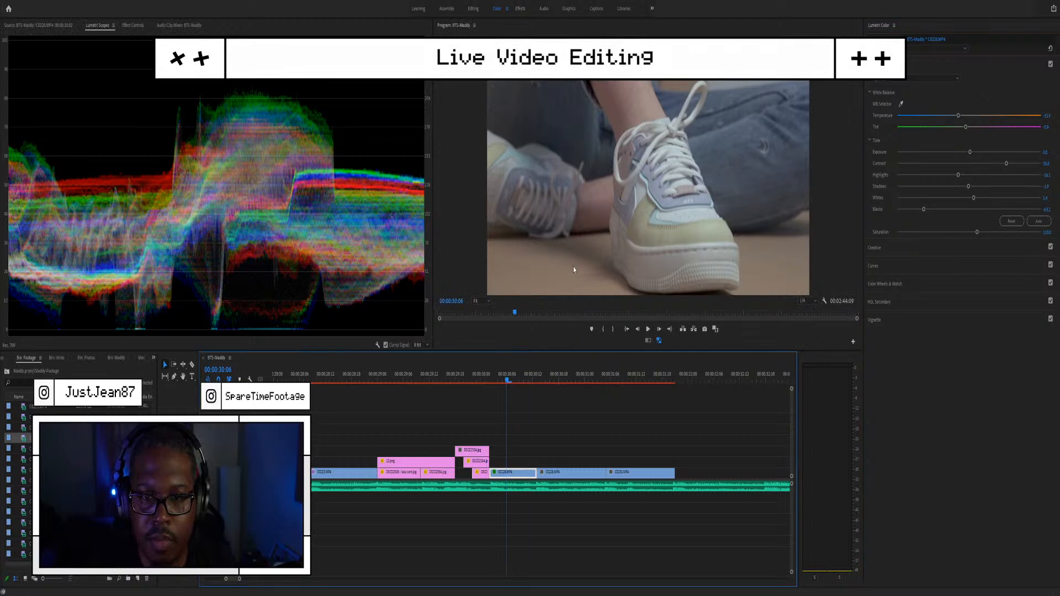
Step: Paste the white balance correction onto the clip of the woman resting her chin, and resample it from the pale wall
{"action": "left_click", "coordinate": [563, 381]}
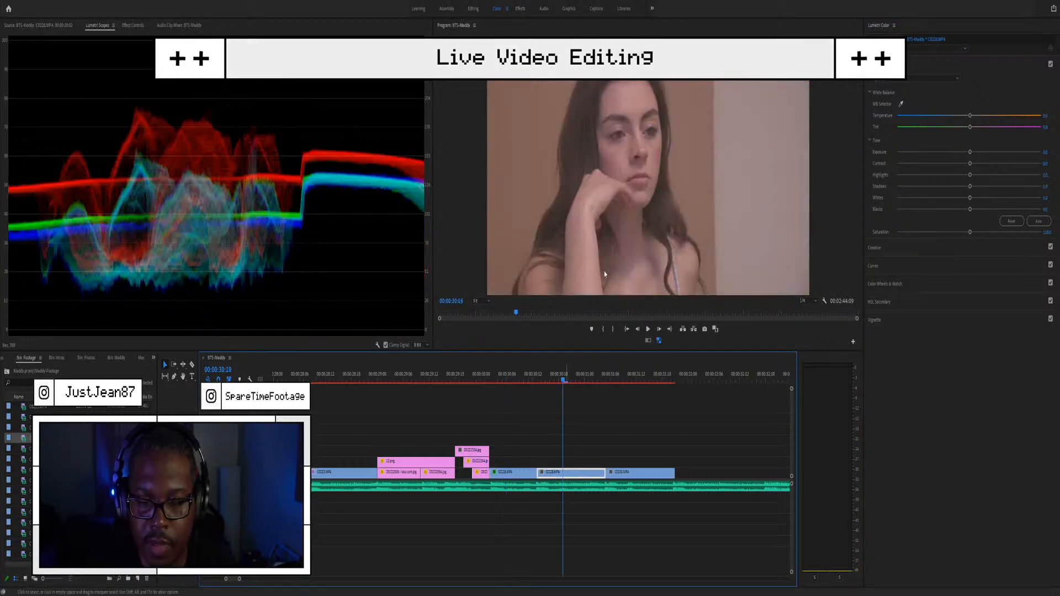
{"action": "left_click", "coordinate": [543, 443]}
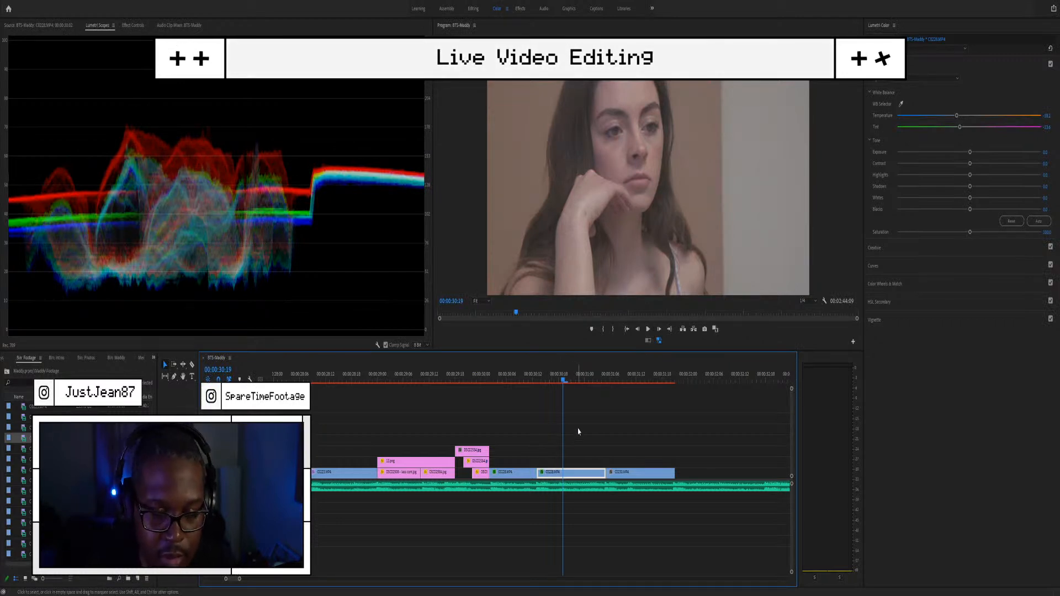
{"action": "key", "text": "ctrl+z"}
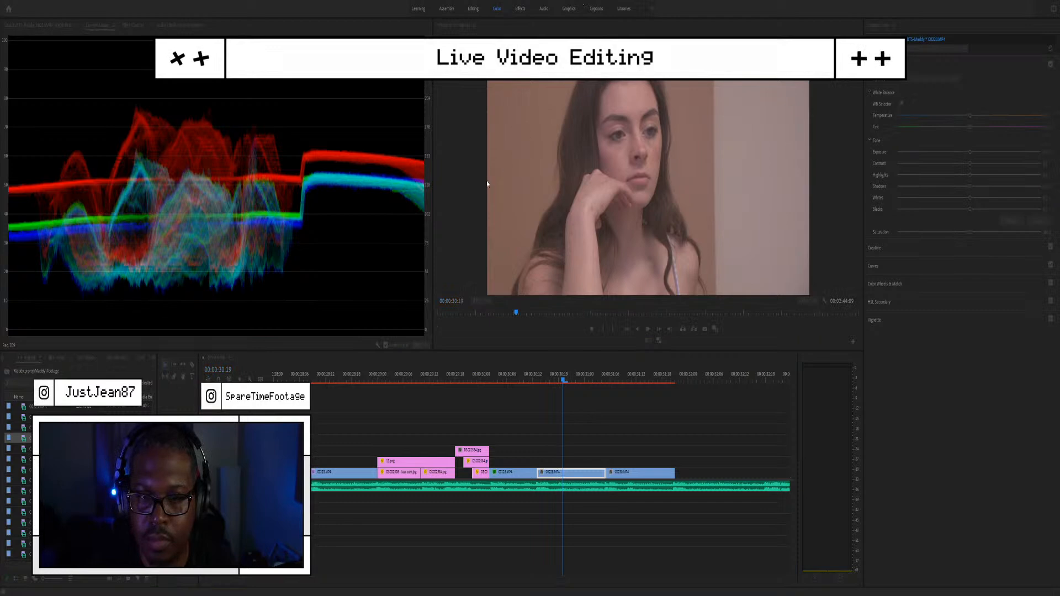
{"action": "left_click", "coordinate": [539, 443]}
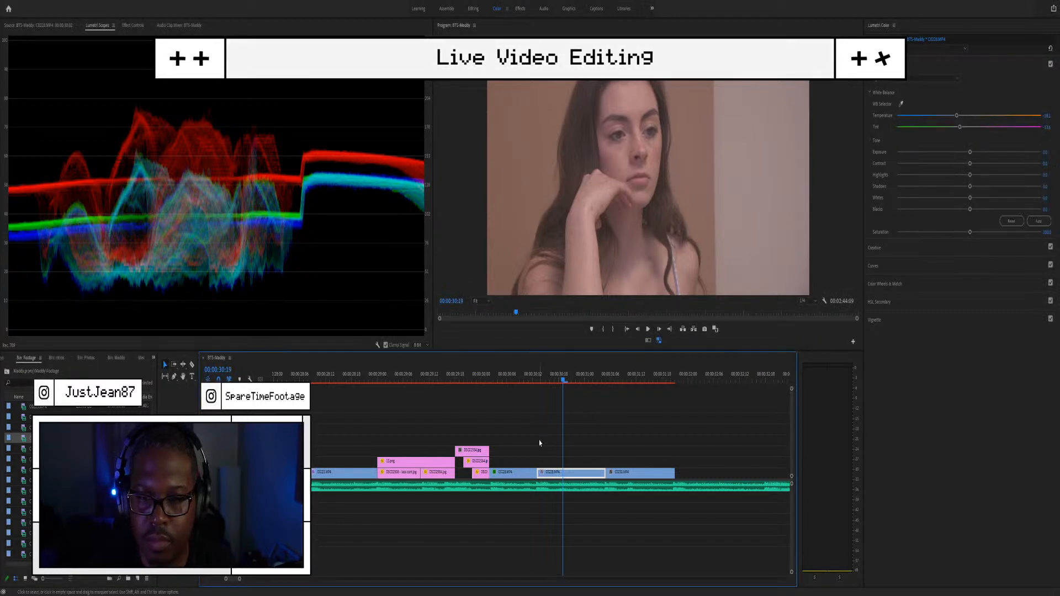
{"action": "left_click", "coordinate": [900, 105]}
{"action": "left_click", "coordinate": [761, 154]}
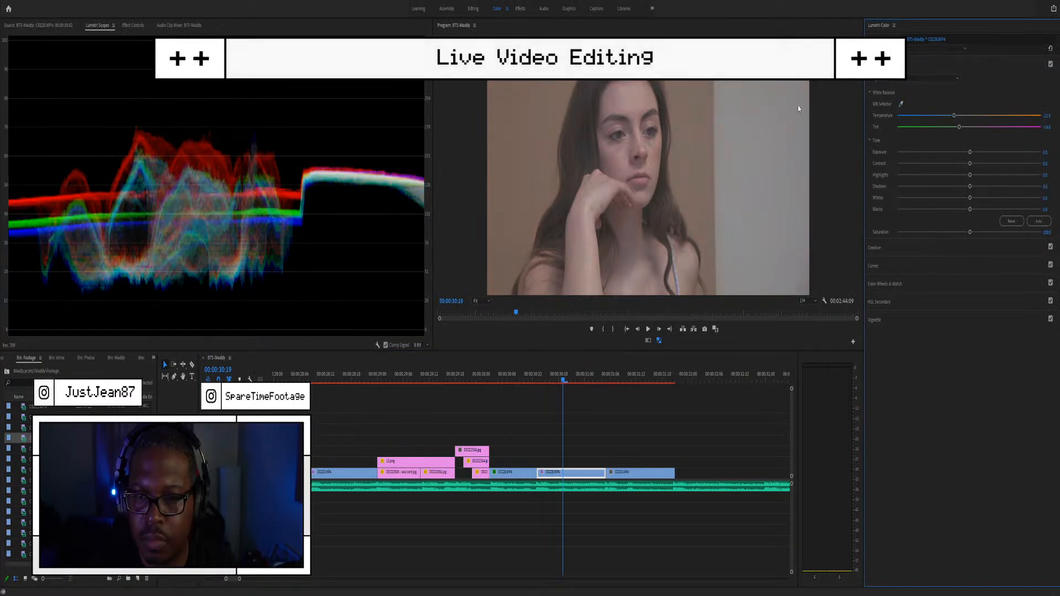
Step: Compare the colors of the sneaker close-up and the following chin-resting clip by replaying the cut between them
{"action": "left_click", "coordinate": [522, 380]}
{"action": "key", "text": "space"}
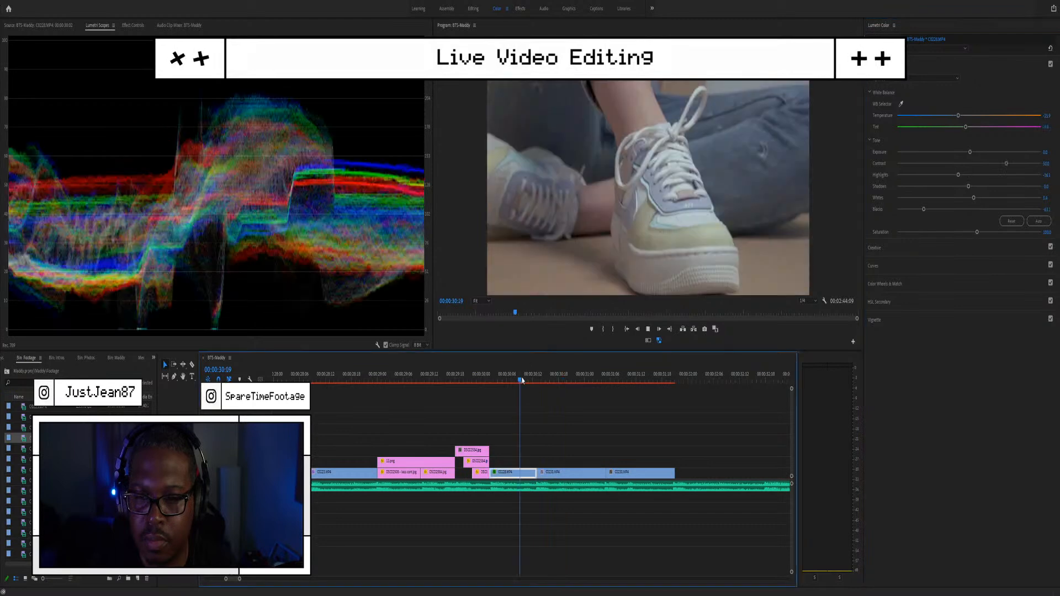
{"action": "key", "text": "space"}
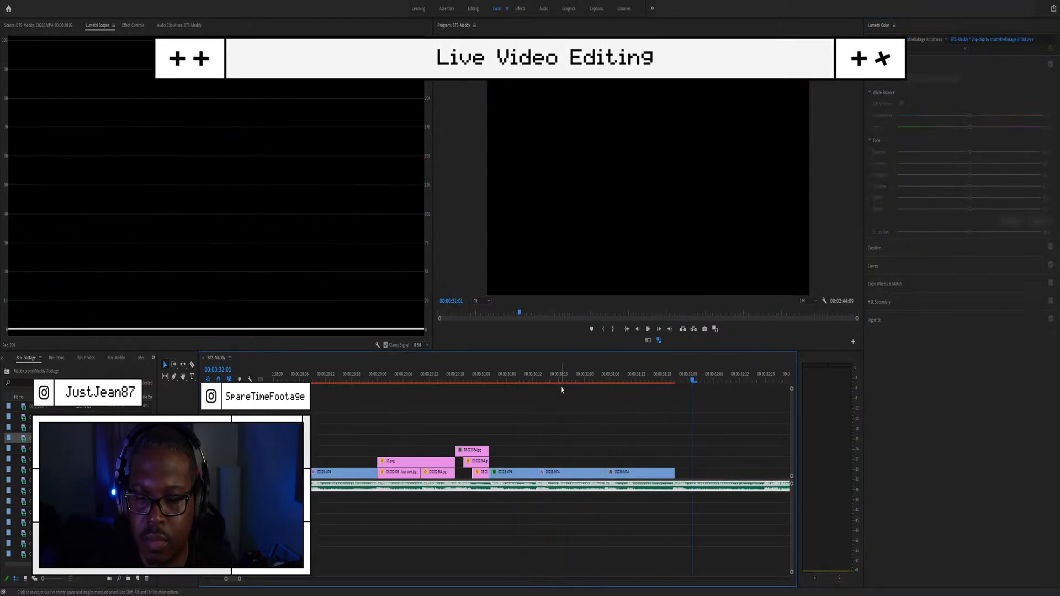
{"action": "left_click", "coordinate": [567, 380]}
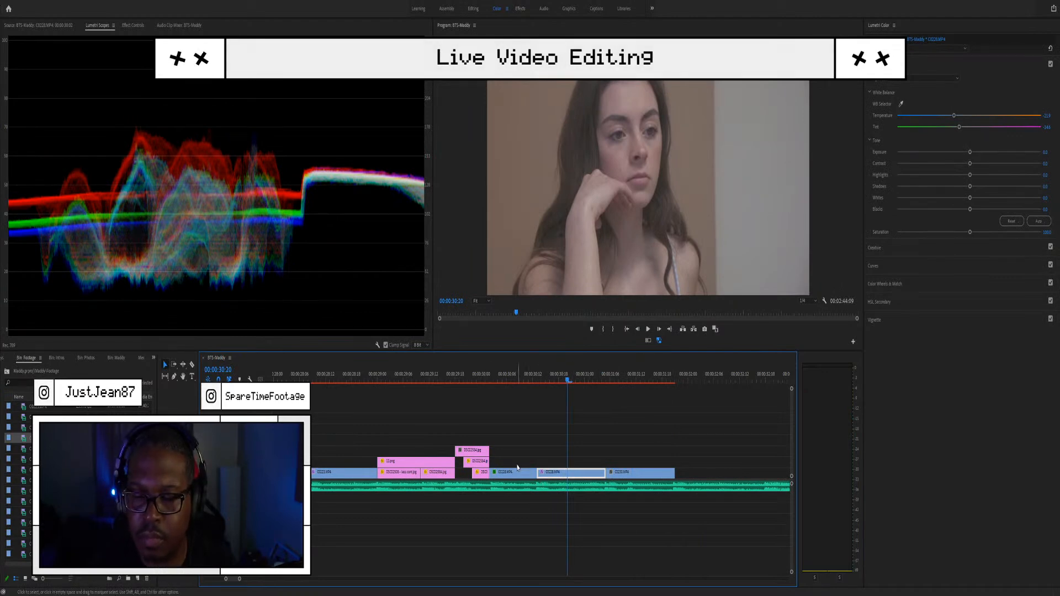
{"action": "left_click", "coordinate": [519, 380]}
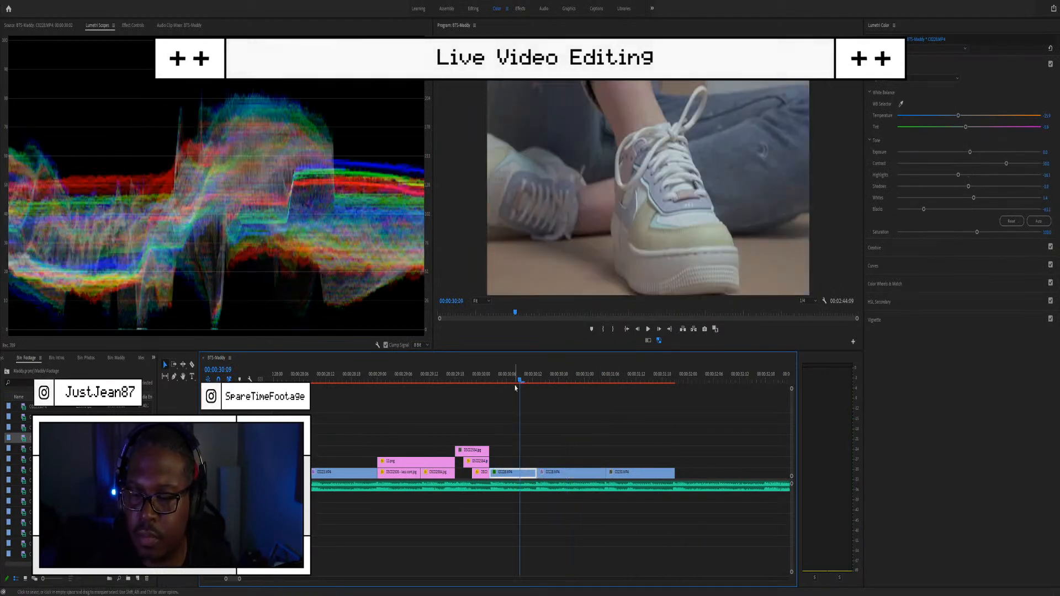
{"action": "key", "text": "space"}
{"action": "key", "text": "space"}
{"action": "left_click", "coordinate": [521, 379]}
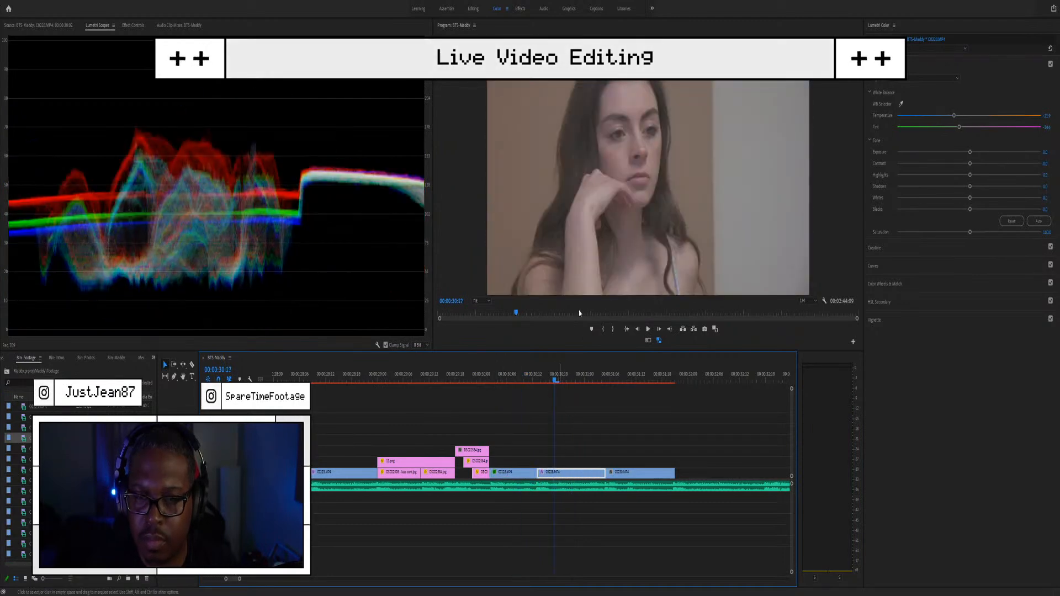
Step: Apply the sneaker close-up's contrast, highlights, blacks and saturation grade to the clip of the woman resting her chin
{"action": "key", "text": "ctrl+s"}
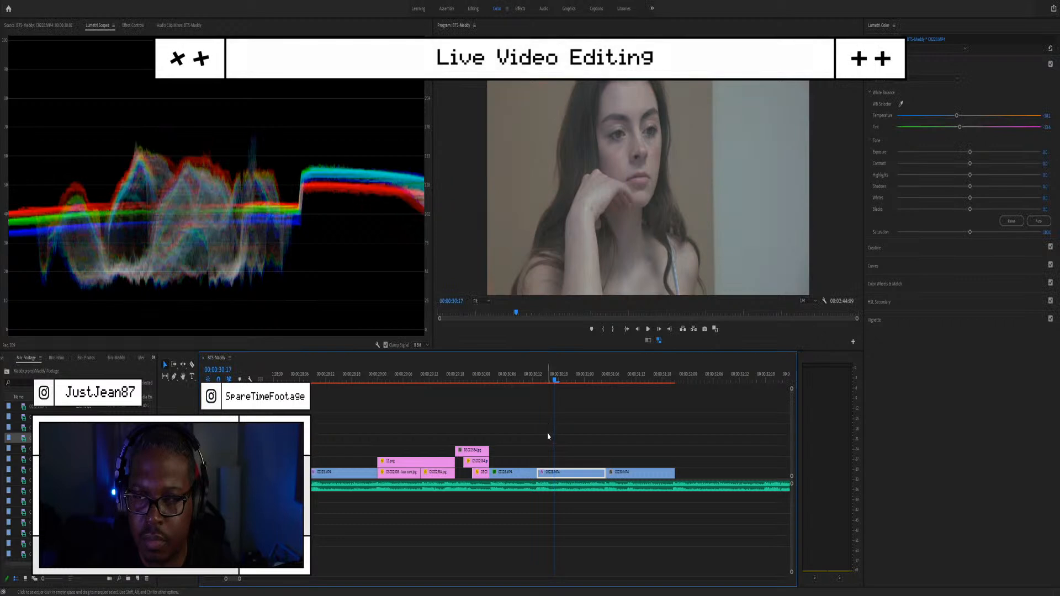
{"action": "left_click", "coordinate": [561, 467]}
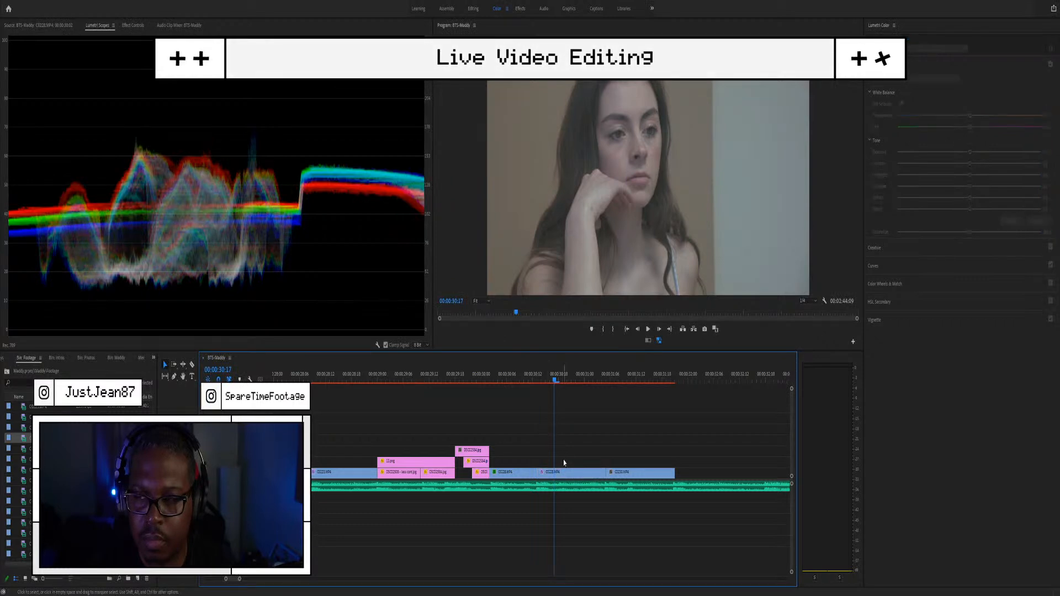
{"action": "left_click", "coordinate": [561, 474]}
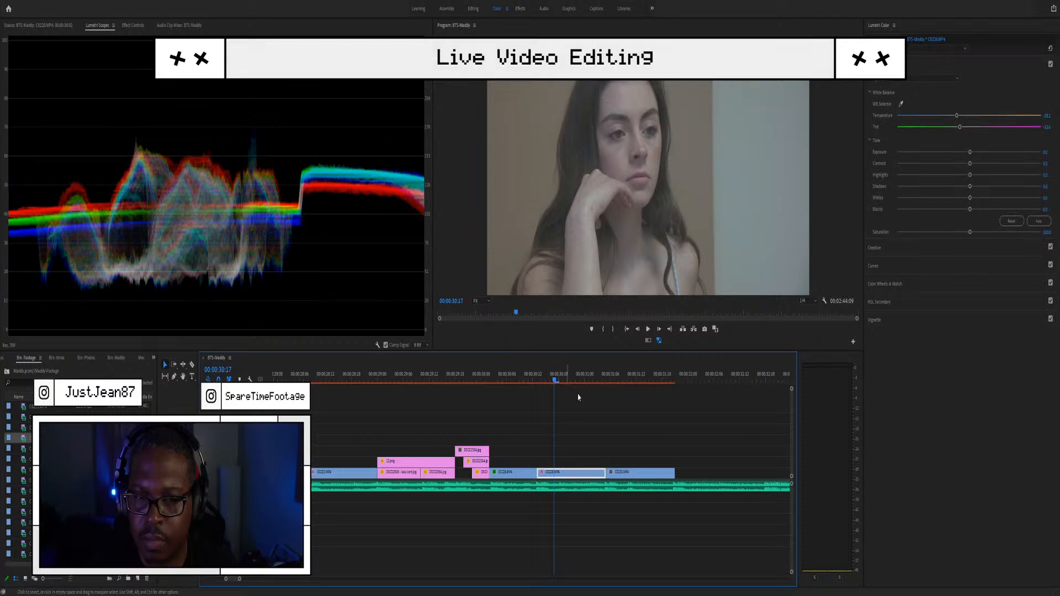
{"action": "left_click", "coordinate": [545, 409]}
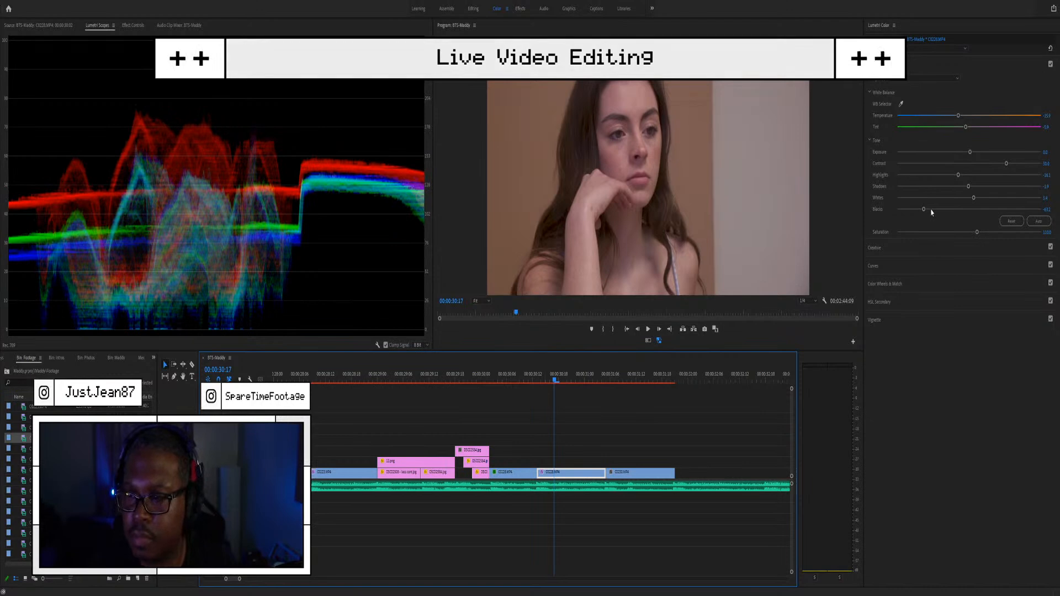
Step: Raise the chin-resting clip's blacks and shadows, rebalance its white, test a lower contrast, and replay the result
{"action": "left_click_drag", "start_coordinate": [923, 209], "coordinate": [945, 206]}
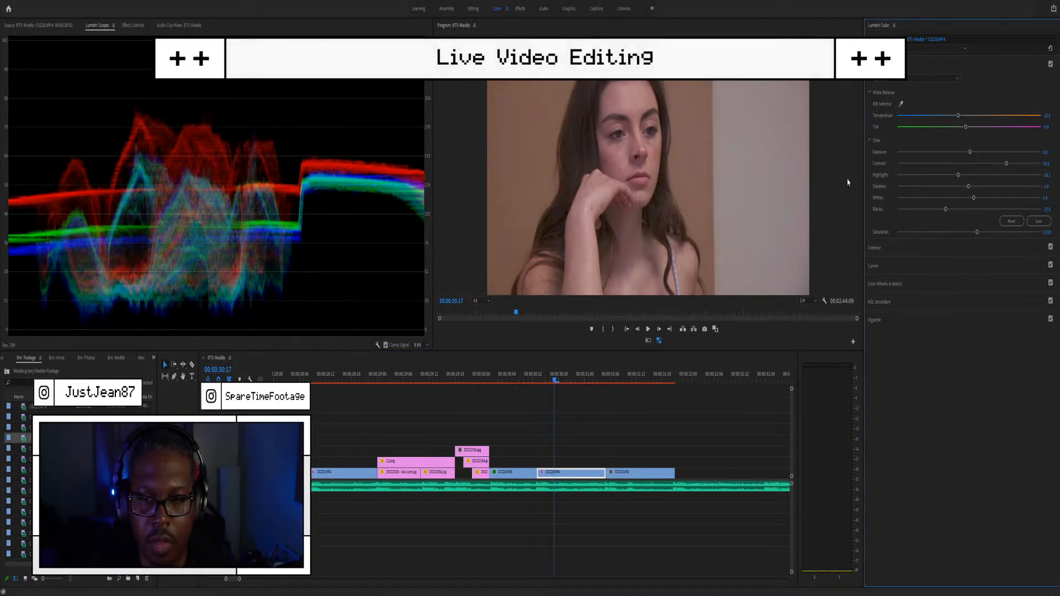
{"action": "left_click_drag", "start_coordinate": [967, 189], "coordinate": [980, 188]}
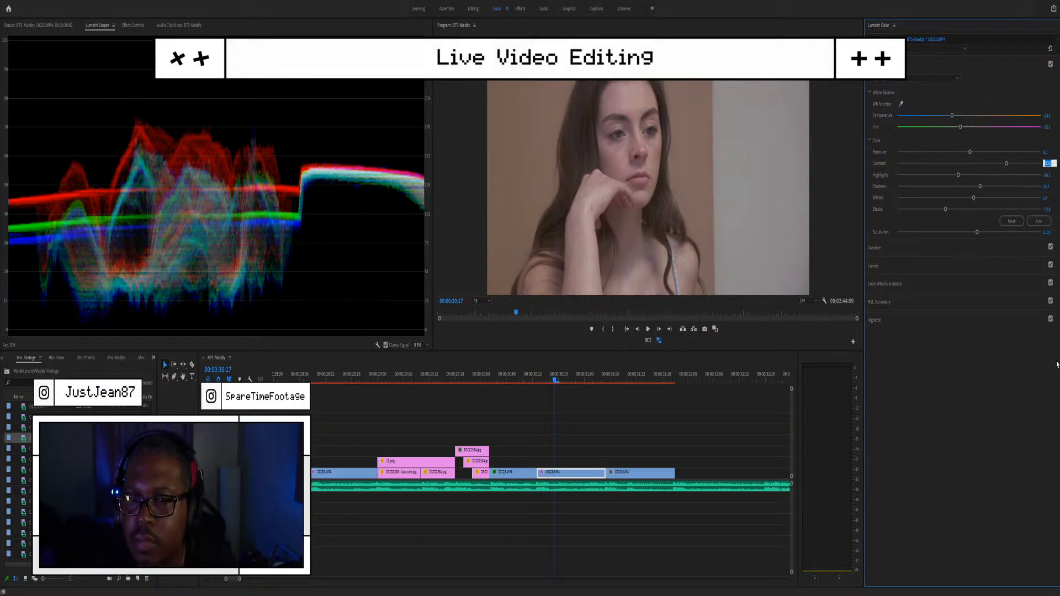
{"action": "left_click", "coordinate": [1015, 417]}
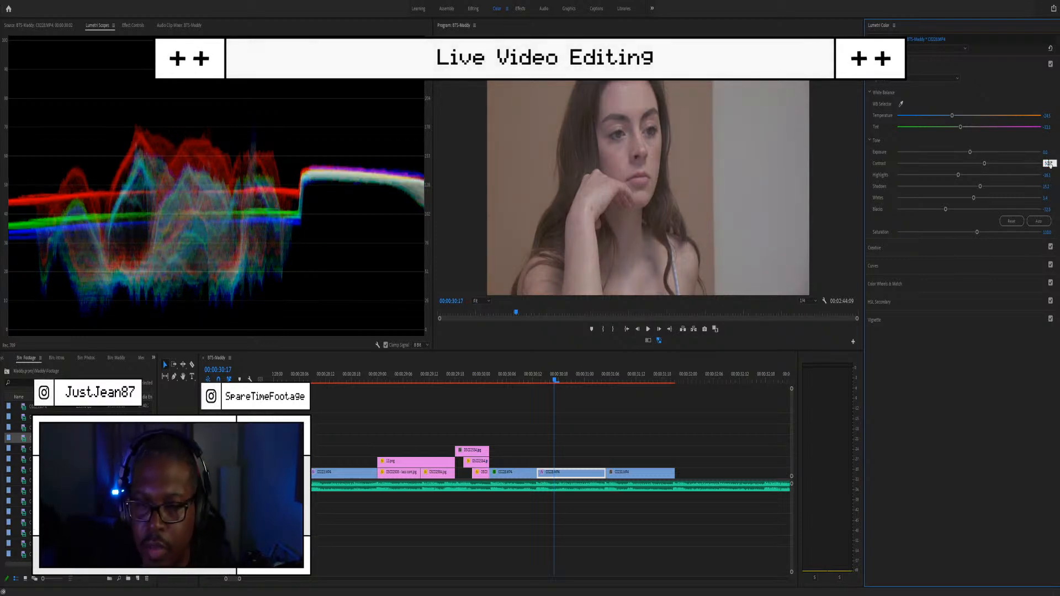
{"action": "key", "text": "Return"}
{"action": "scroll", "coordinate": [589, 468], "scroll_direction": "down", "scroll_amount": 2}
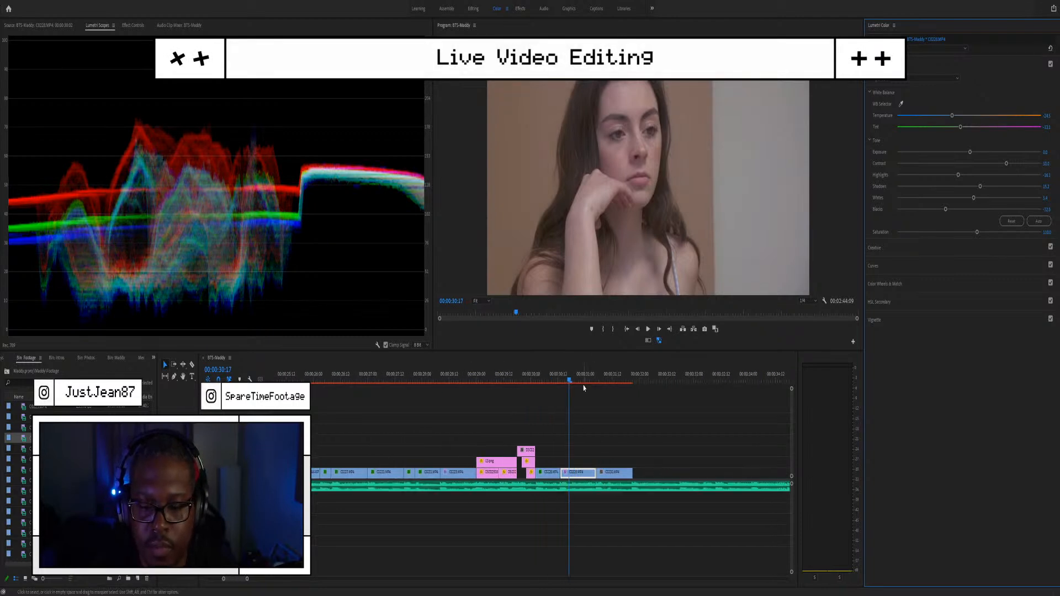
{"action": "key", "text": "space"}
{"action": "key", "text": "space"}
Step: Copy the chin-resting clip's grade to the last clip of the seated woman, resample its white balance, and raise its highlights slightly
{"action": "left_click", "coordinate": [574, 472]}
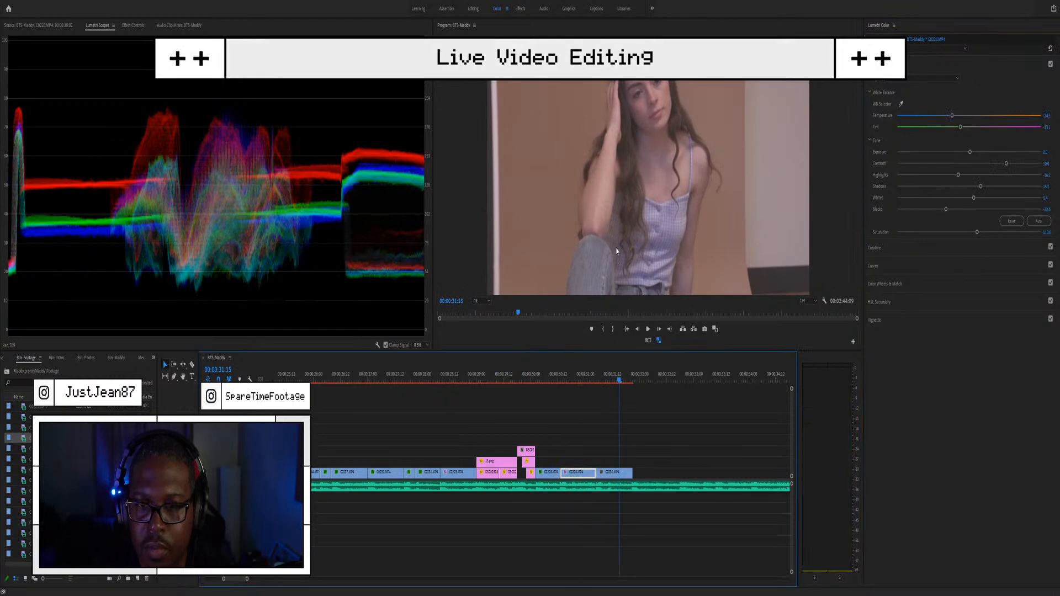
{"action": "left_click", "coordinate": [615, 471]}
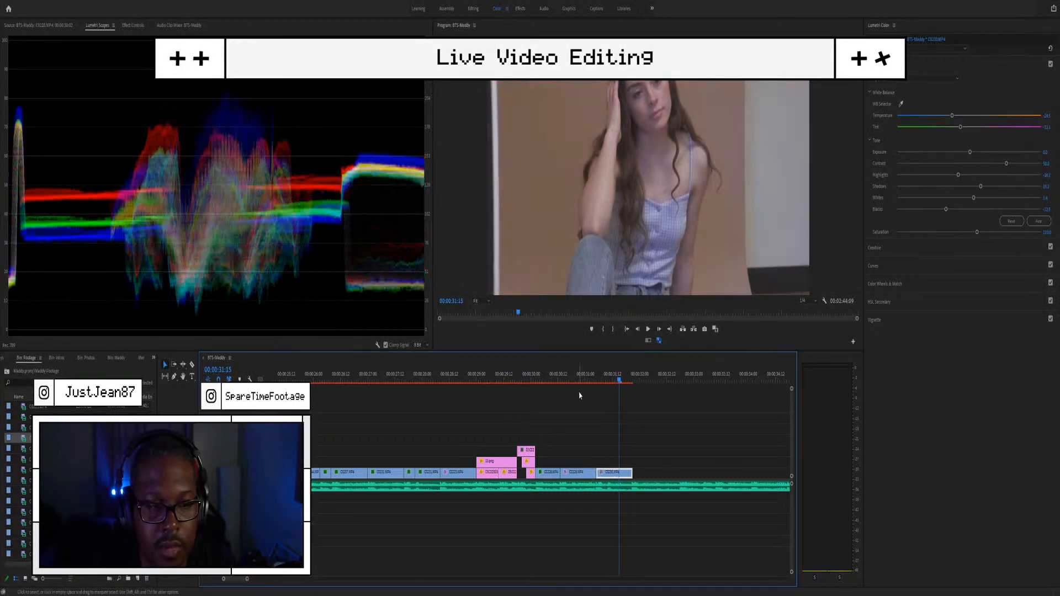
{"action": "scroll", "coordinate": [596, 456], "scroll_direction": "up", "scroll_amount": 5, "text": "alt"}
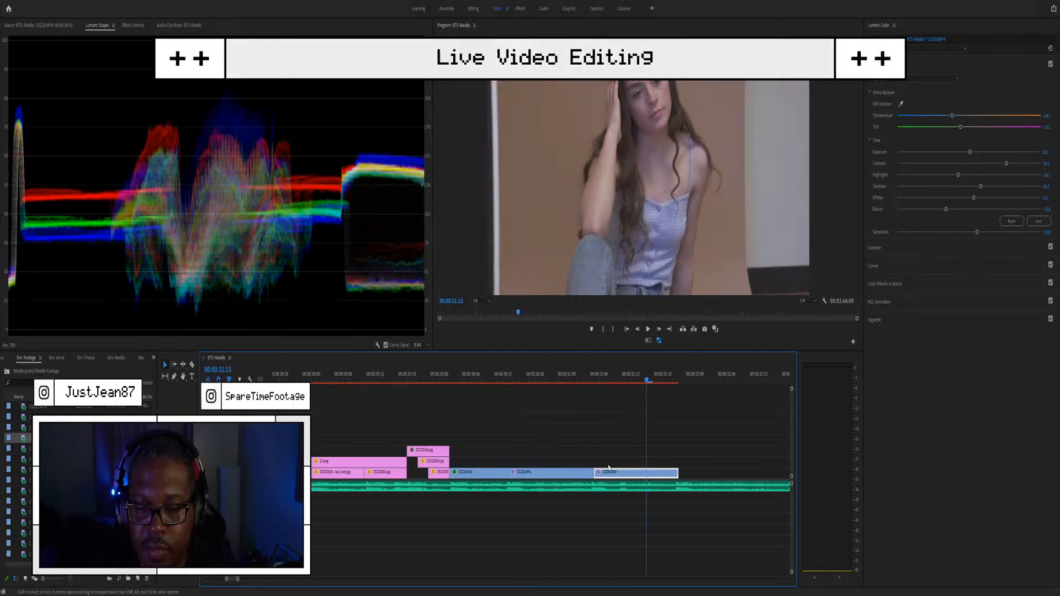
{"action": "left_click", "coordinate": [902, 102]}
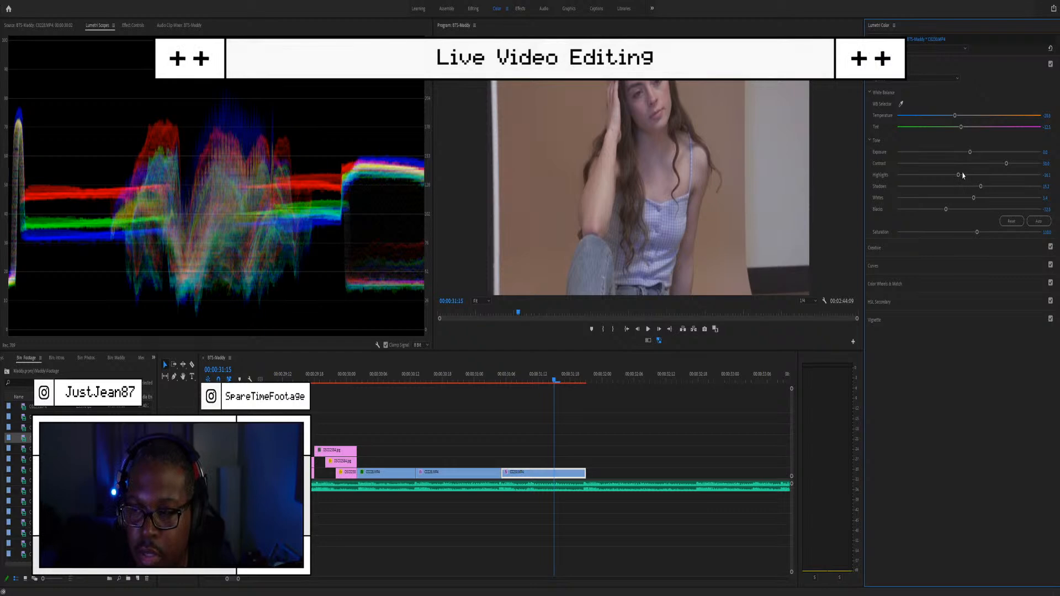
{"action": "left_click_drag", "start_coordinate": [958, 176], "coordinate": [965, 171]}
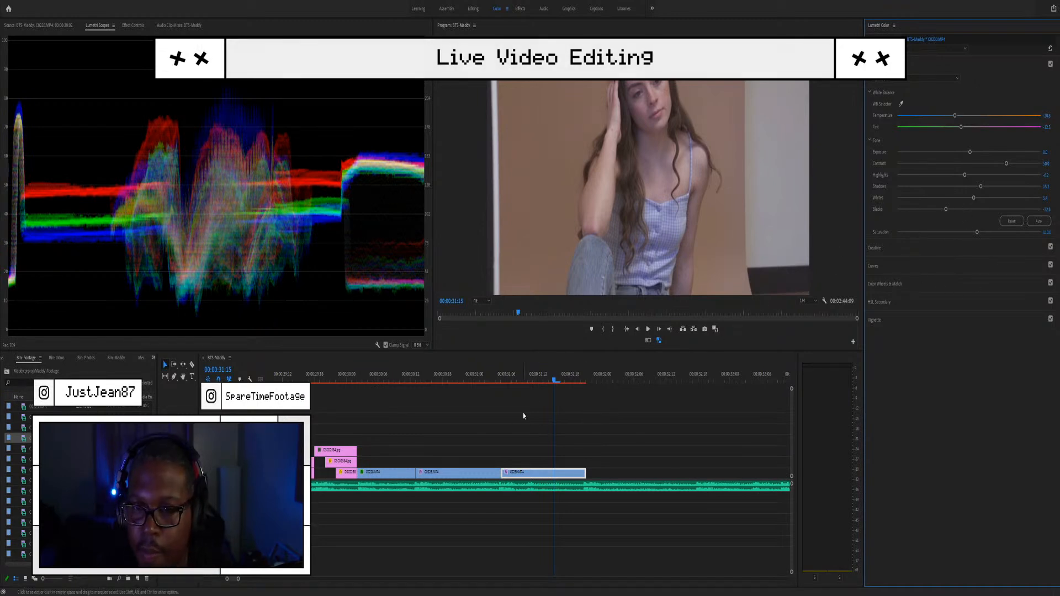
Step: Replay the edit from an early clip through the last model clip to review the pacing and color grading
{"action": "scroll", "coordinate": [523, 414], "scroll_direction": "down", "scroll_amount": 3}
{"action": "scroll", "coordinate": [515, 402], "scroll_direction": "left", "scroll_amount": 2}
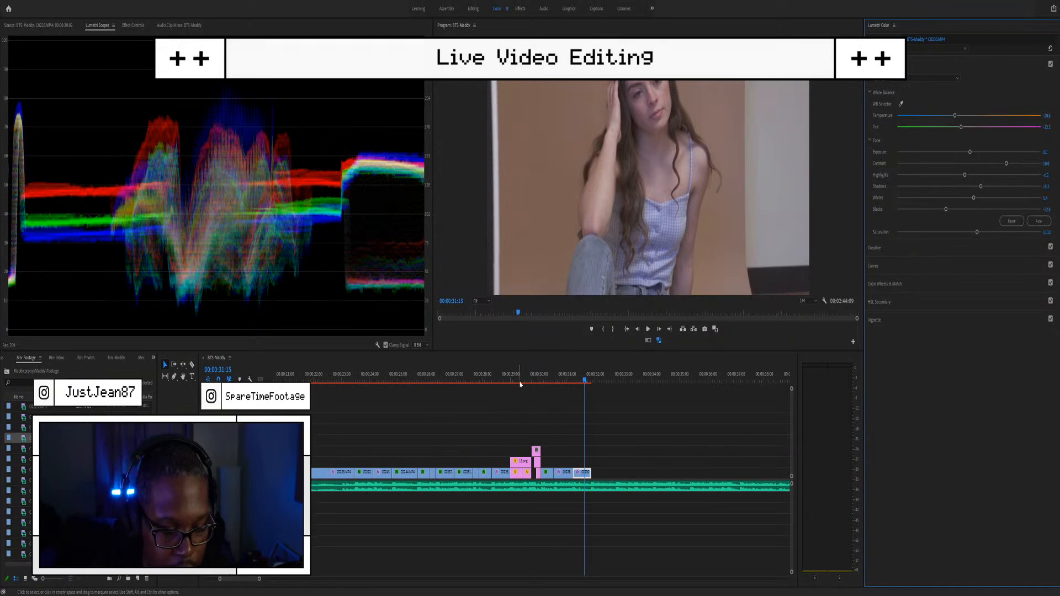
{"action": "scroll", "coordinate": [396, 436], "scroll_direction": "right", "scroll_amount": 3}
{"action": "scroll", "coordinate": [395, 422], "scroll_direction": "left", "scroll_amount": 2}
{"action": "scroll", "coordinate": [396, 422], "scroll_direction": "down", "scroll_amount": 5}
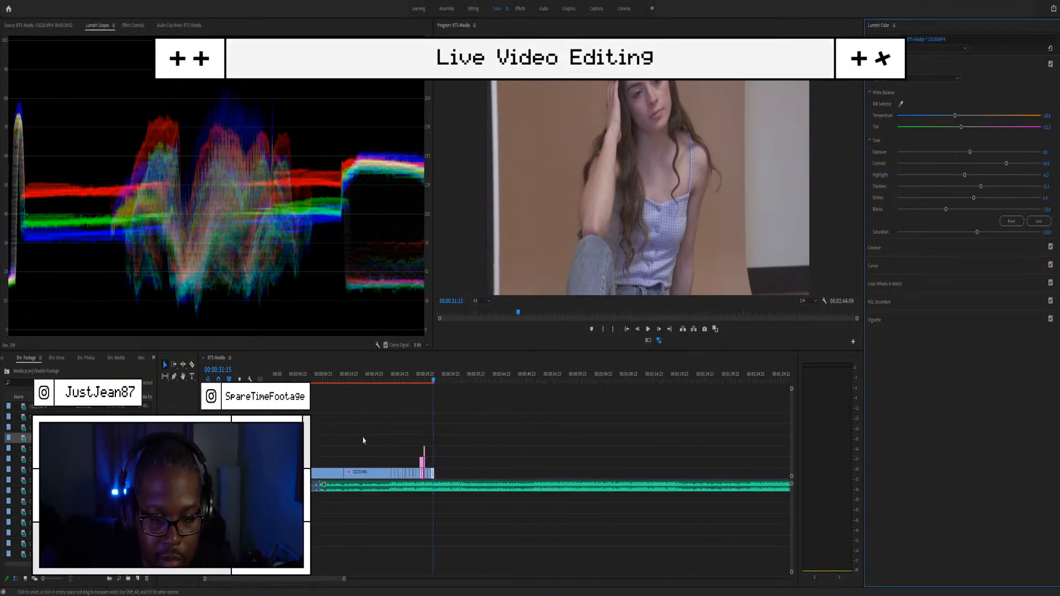
{"action": "left_click", "coordinate": [336, 381]}
{"action": "key", "text": "space"}
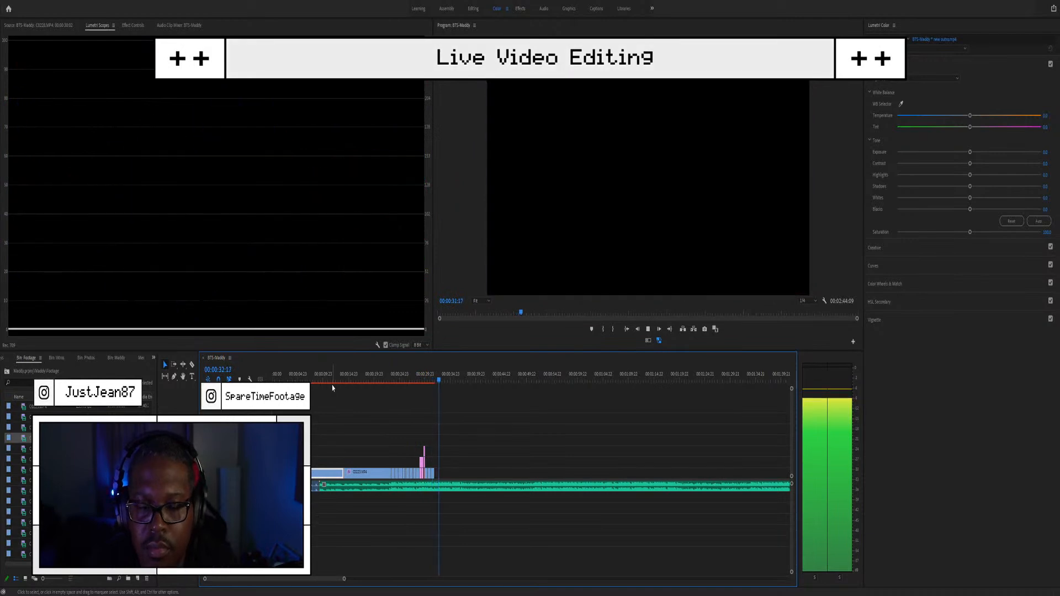
{"action": "key", "text": "space"}
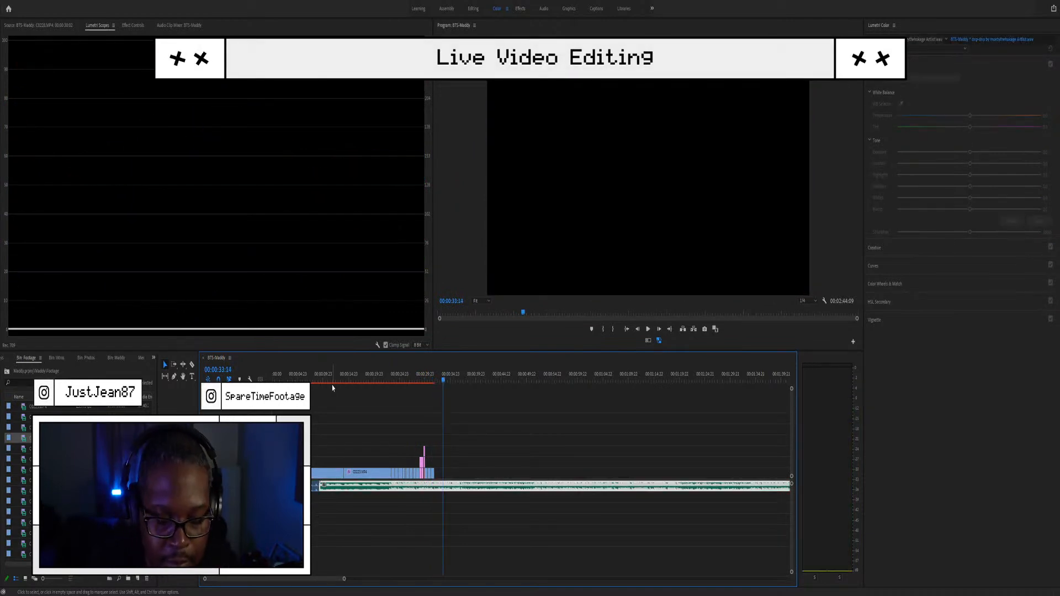
{"action": "scroll", "coordinate": [402, 452], "scroll_direction": "up", "scroll_amount": 6}
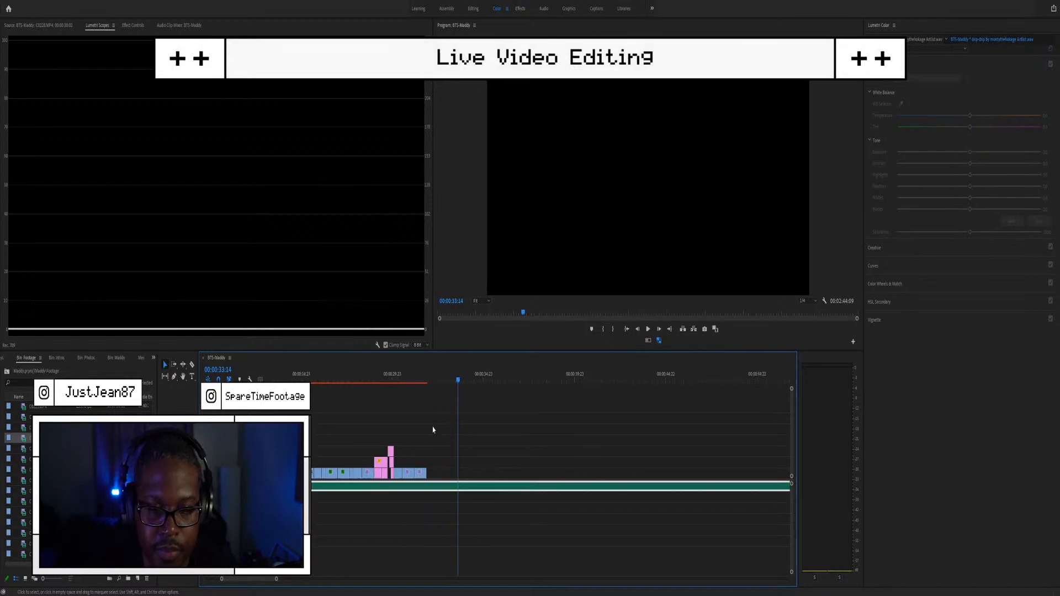
Step: Replay the section from the camera-screen close-up through the clip of the woman resting her chin
{"action": "left_click", "coordinate": [309, 380]}
{"action": "key", "text": "space"}
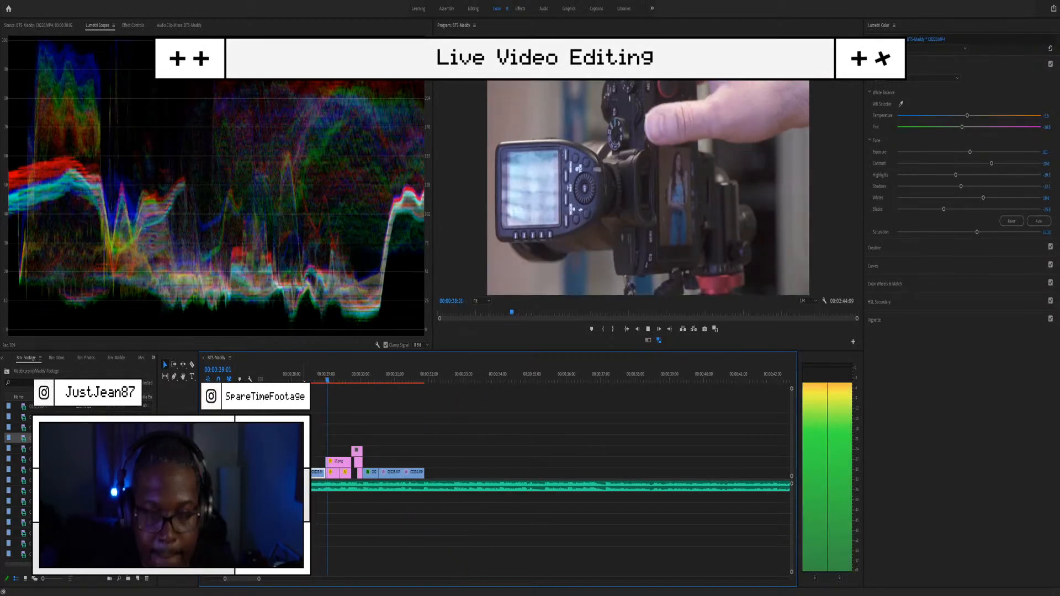
{"action": "key", "text": "space"}
{"action": "left_click", "coordinate": [287, 379]}
{"action": "key", "text": "space"}
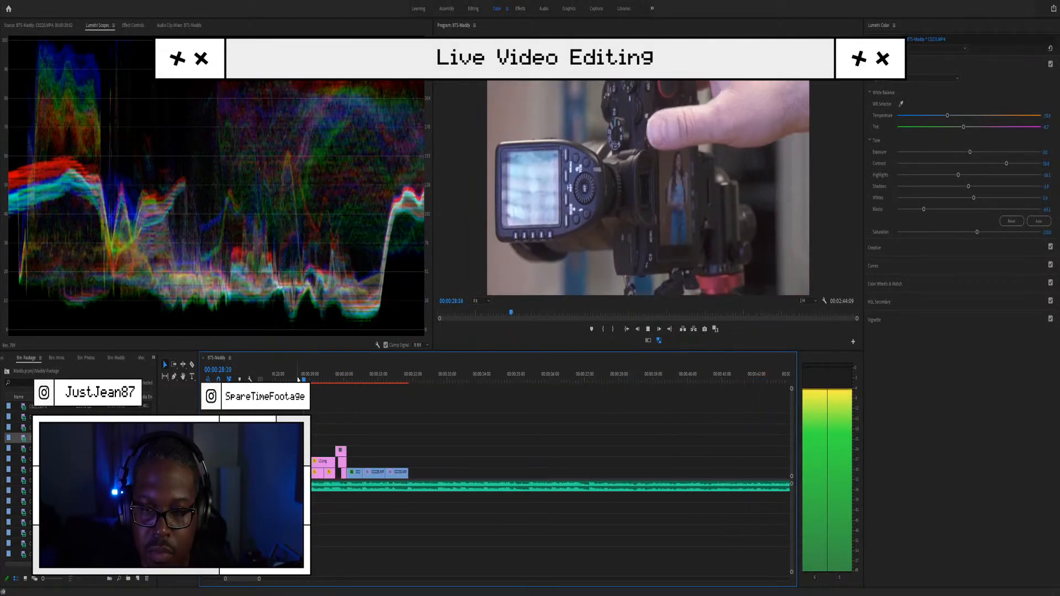
{"action": "key", "text": "space"}
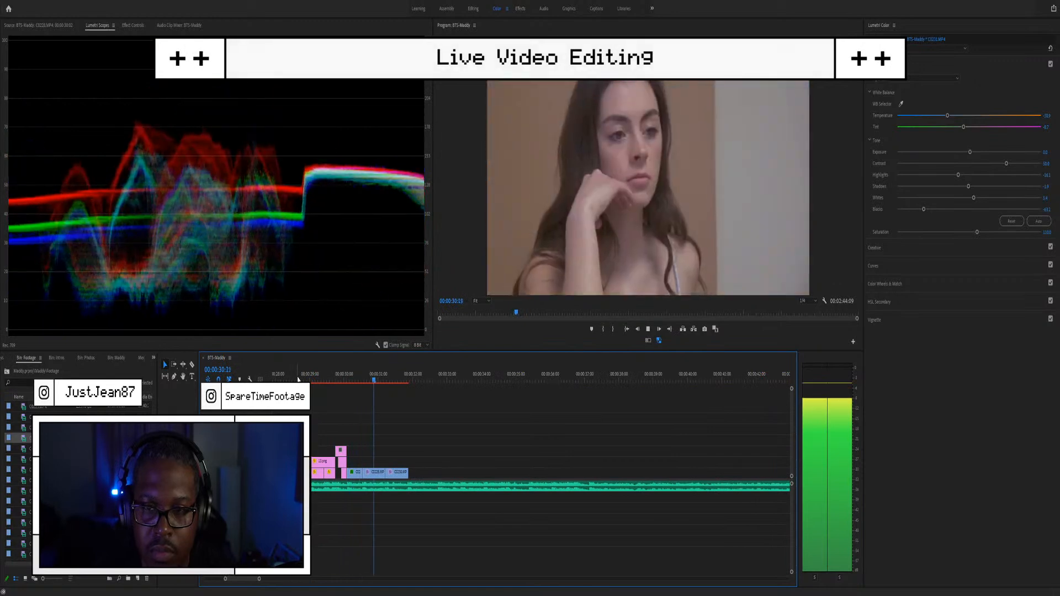
Step: Raise the blacks of the sneaker close-up slightly and replay it through the last clip of the seated woman
{"action": "key", "text": "="}
{"action": "left_click", "coordinate": [335, 374]}
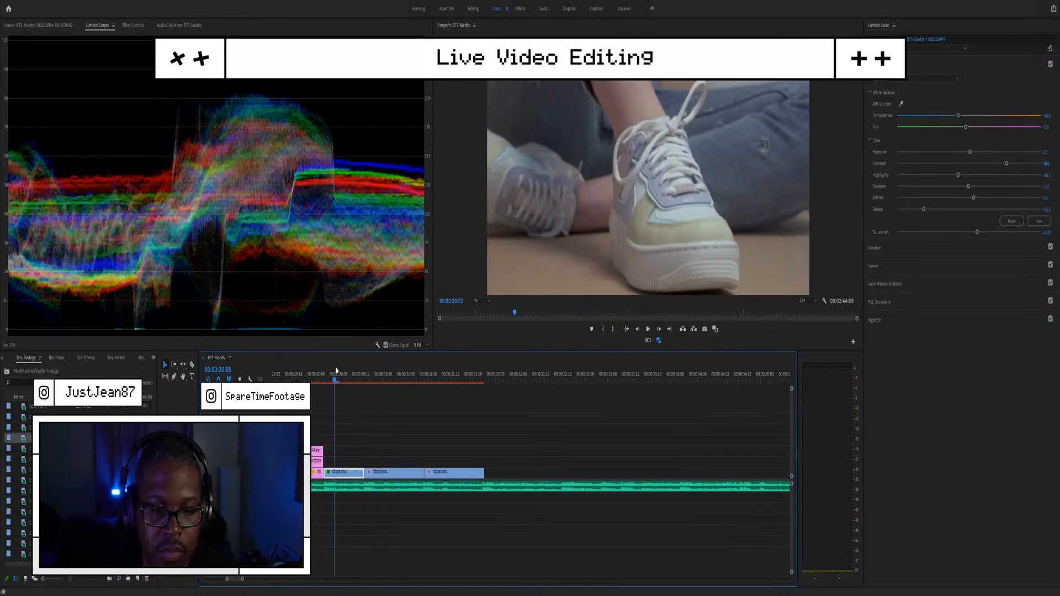
{"action": "key", "text": "space"}
{"action": "key", "text": "space"}
{"action": "left_click_drag", "start_coordinate": [335, 371], "coordinate": [343, 373]}
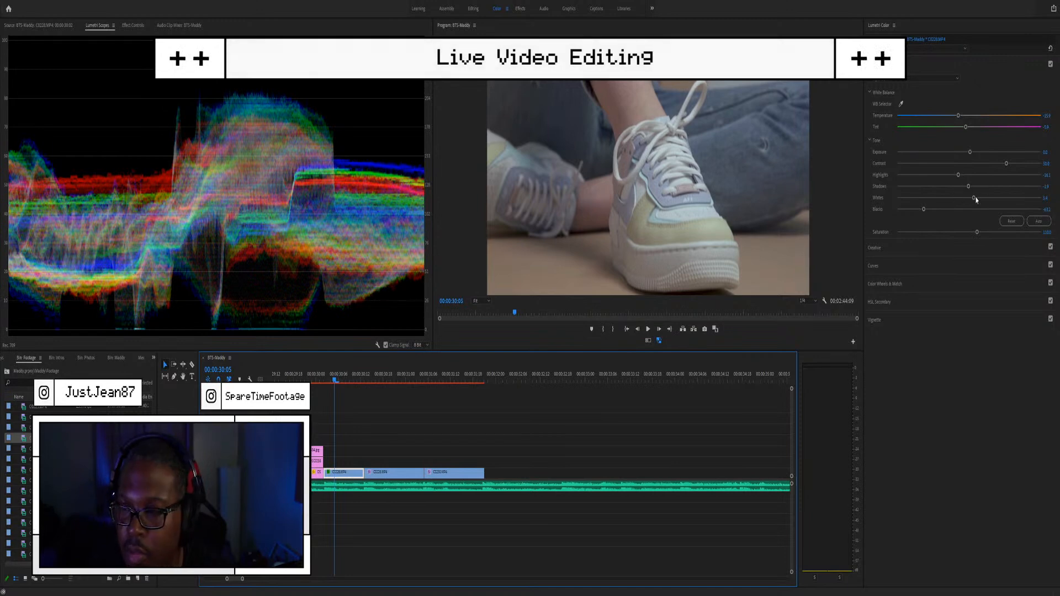
{"action": "left_click_drag", "start_coordinate": [924, 210], "coordinate": [931, 210]}
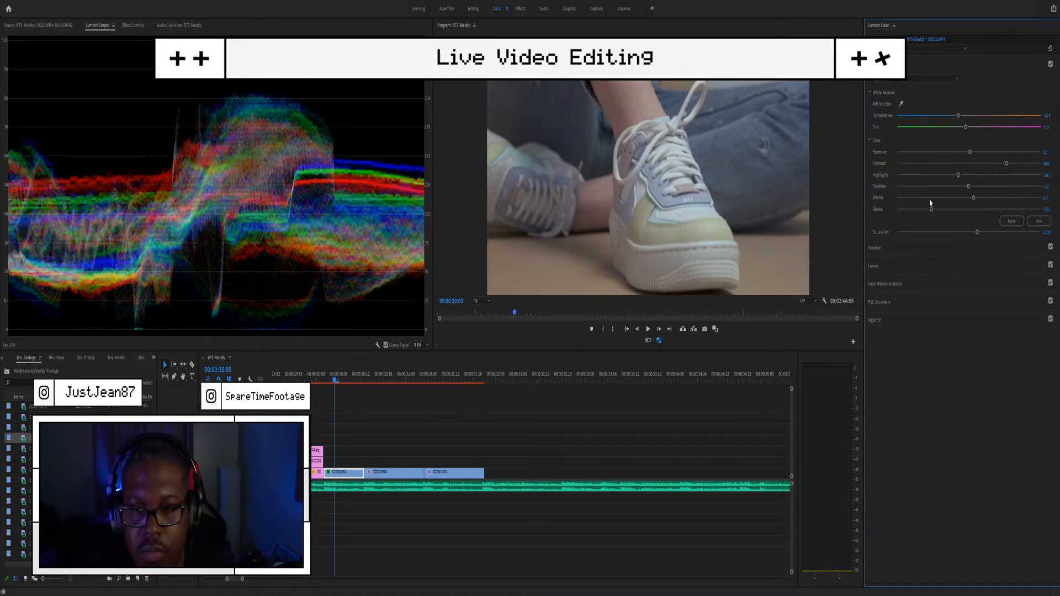
{"action": "key", "text": "space"}
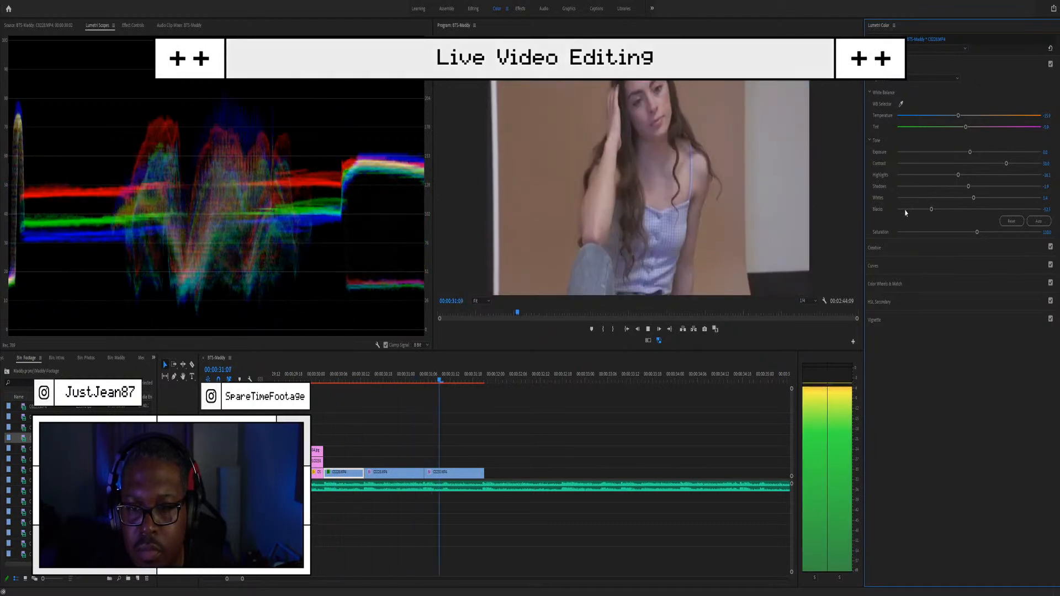
{"action": "key", "text": "space"}
{"action": "key", "text": "minus"}
{"action": "key", "text": "minus"}
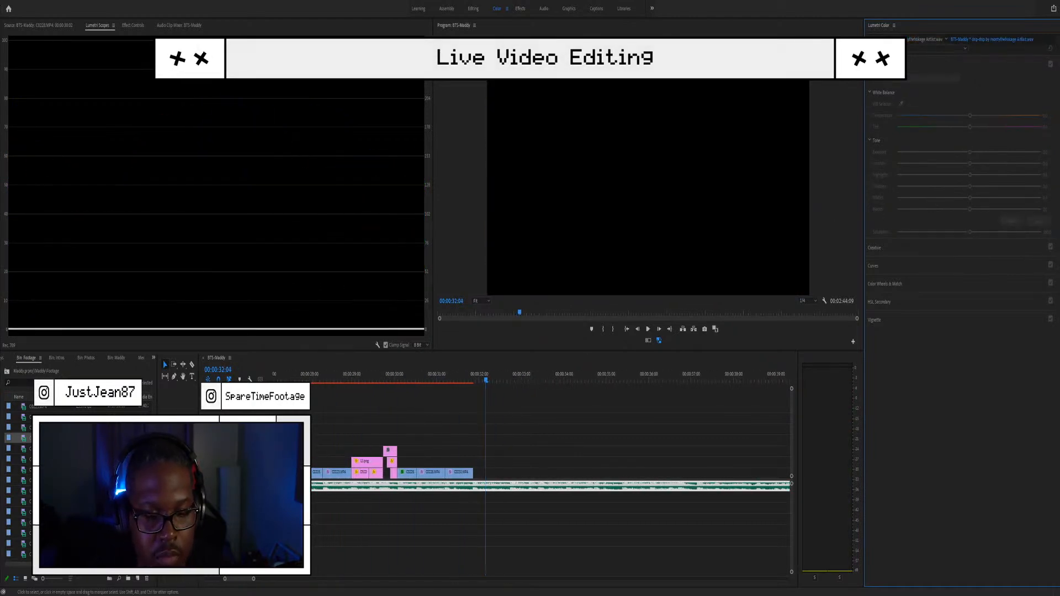
Step: Preview the source clips of the standing model, the photographer with his assistant, and the model close-ups for the next shot
{"action": "left_click", "coordinate": [26, 463]}
{"action": "double_click", "coordinate": [25, 451]}
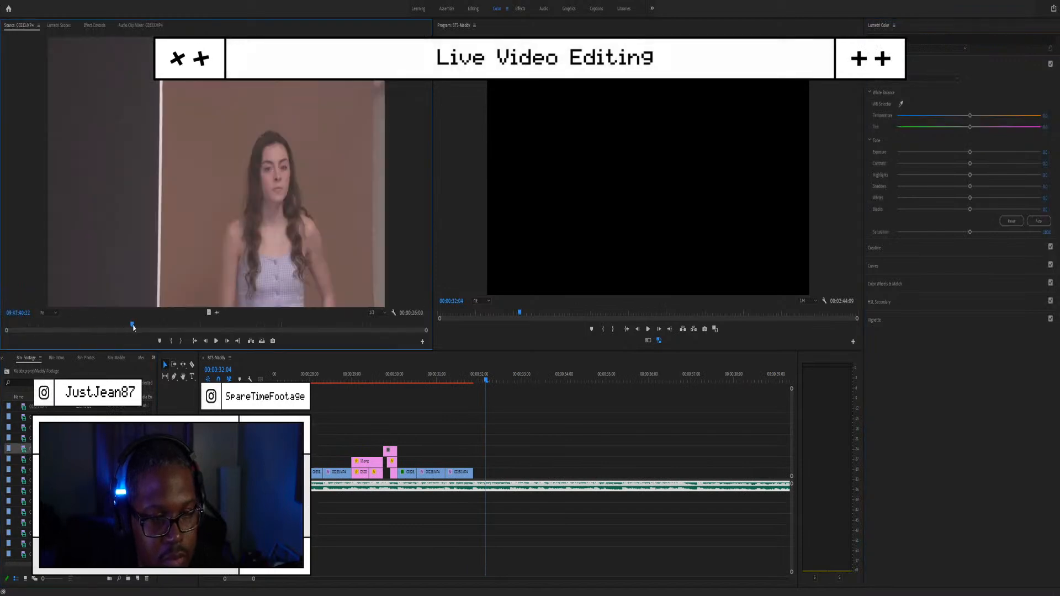
{"action": "left_click_drag", "start_coordinate": [133, 328], "coordinate": [134, 327]}
{"action": "scroll", "coordinate": [92, 408], "scroll_direction": "down", "scroll_amount": 2}
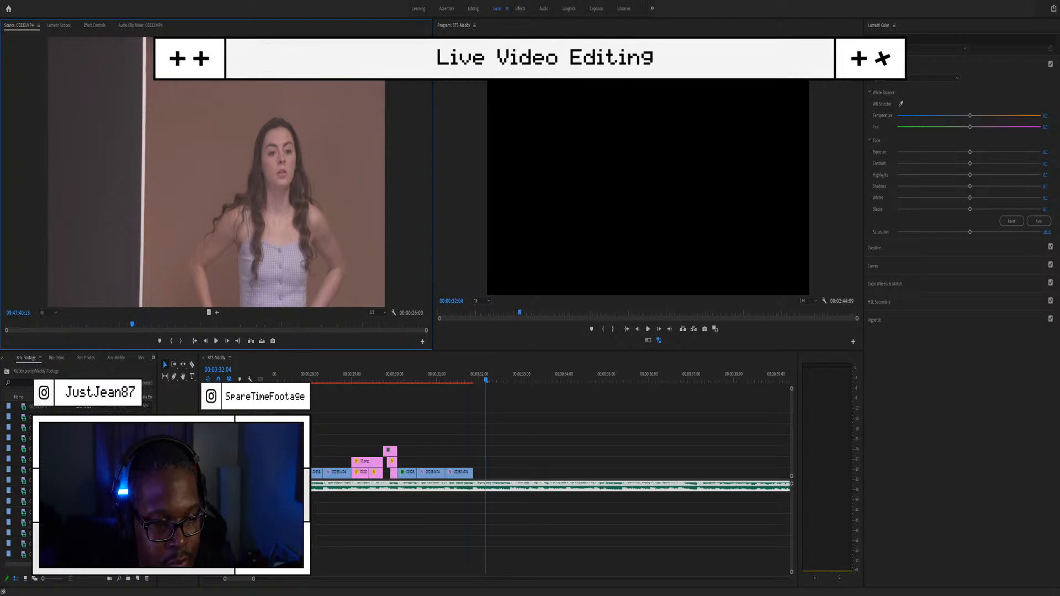
{"action": "double_click", "coordinate": [29, 485]}
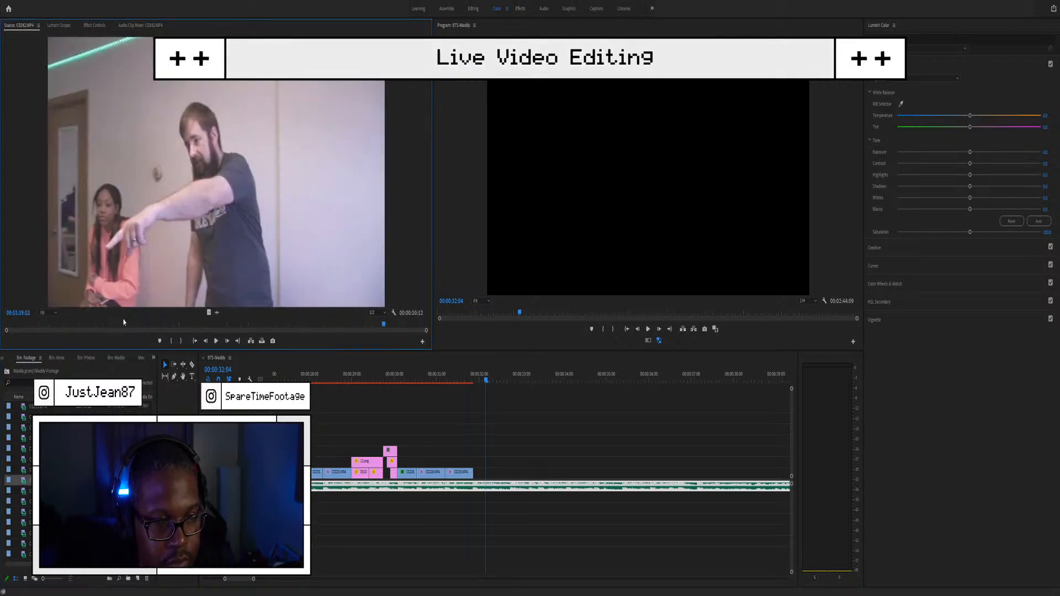
{"action": "left_click_drag", "start_coordinate": [57, 331], "coordinate": [233, 328]}
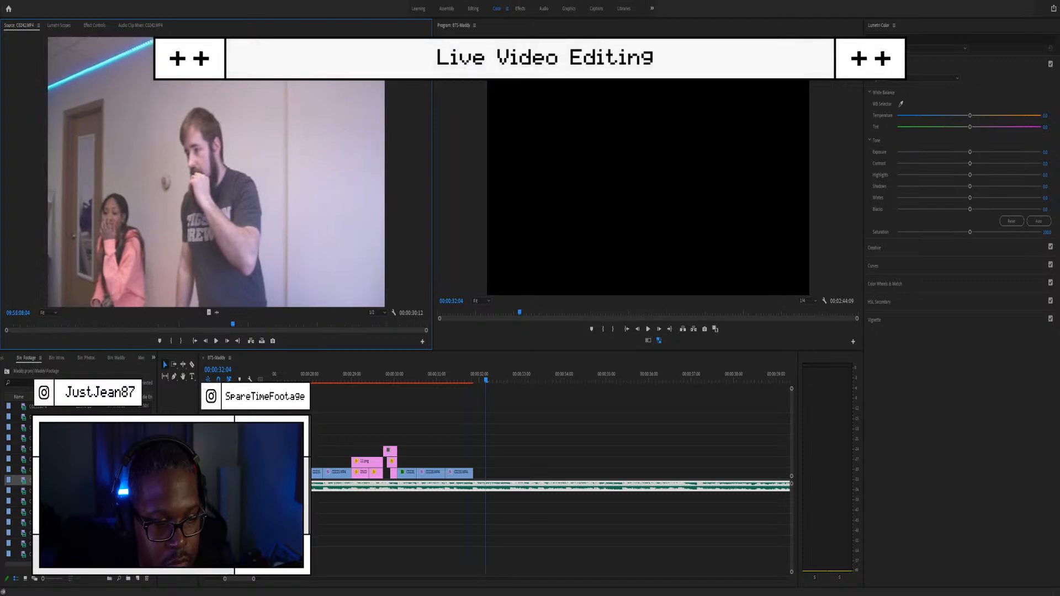
{"action": "double_click", "coordinate": [26, 503]}
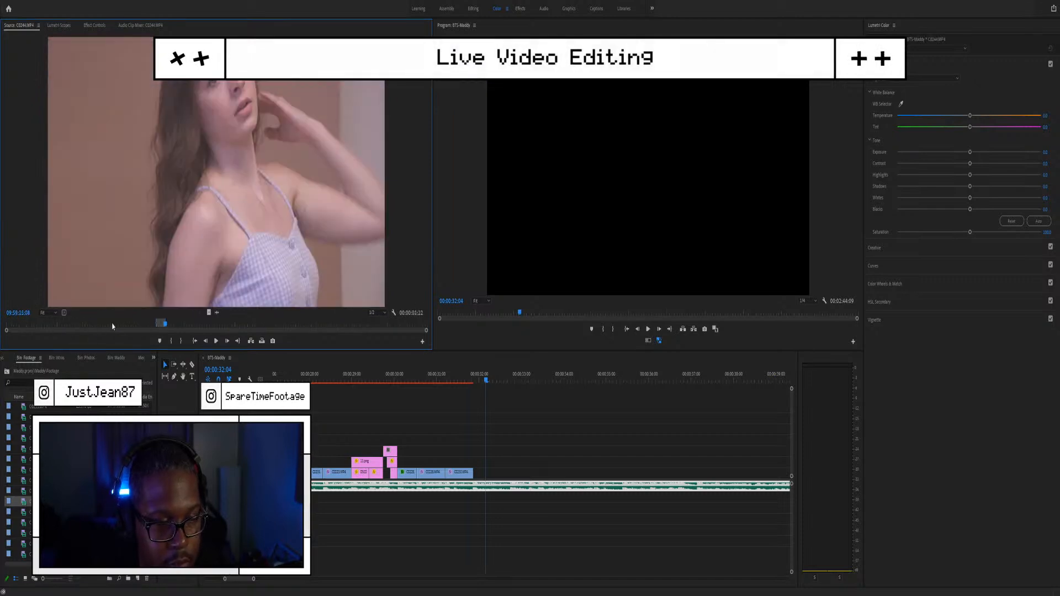
{"action": "double_click", "coordinate": [26, 534]}
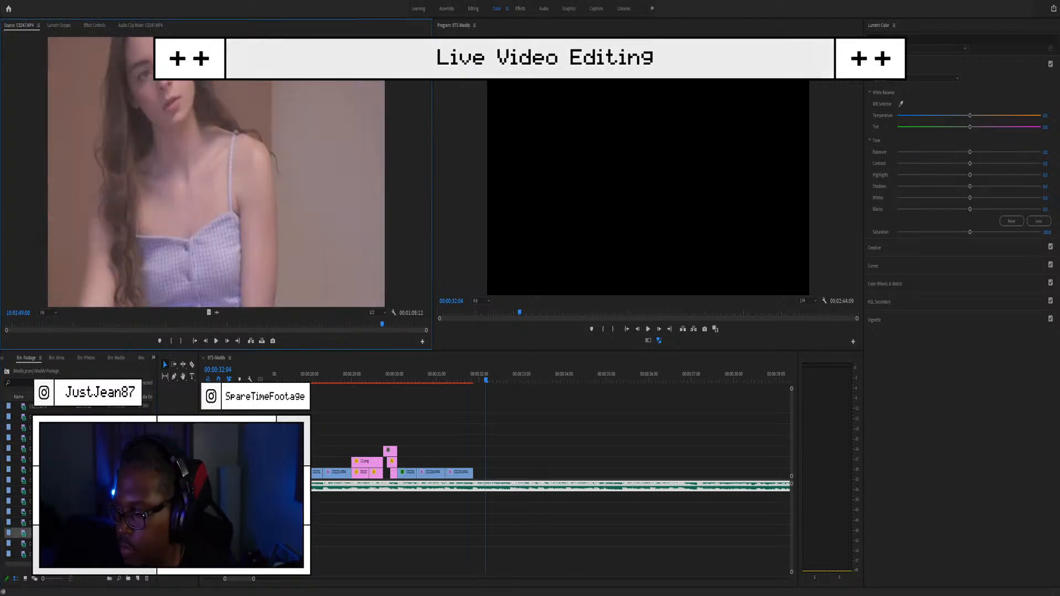
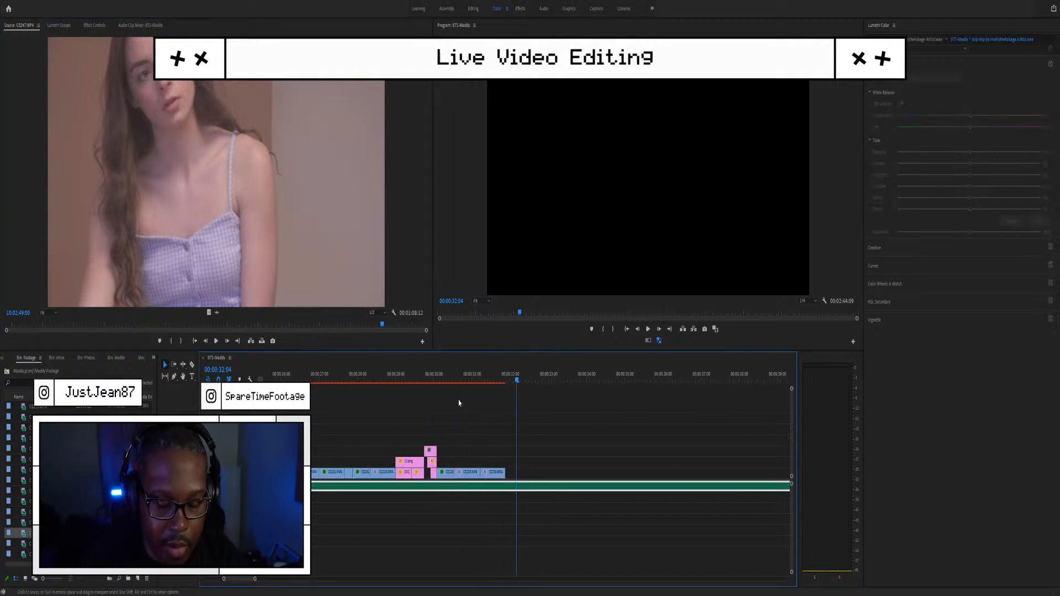
Step: Replay the edit from about 00:00:22:19 through the last model clip to judge what should follow
{"action": "scroll", "coordinate": [434, 400], "scroll_direction": "down", "scroll_amount": 2}
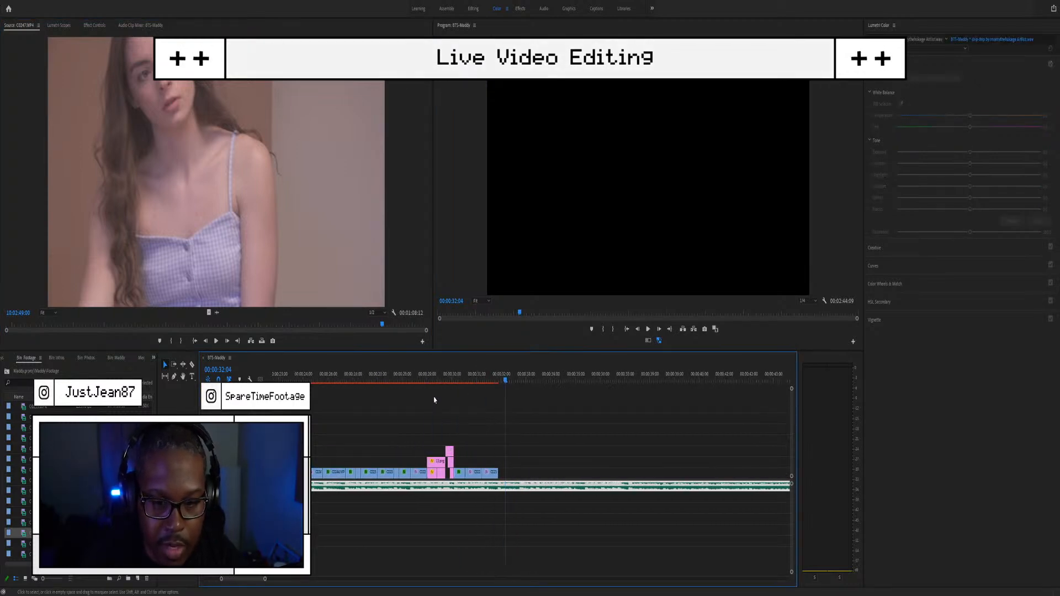
{"action": "scroll", "coordinate": [434, 392], "scroll_direction": "up", "scroll_amount": 1}
{"action": "scroll", "coordinate": [391, 418], "scroll_direction": "up", "scroll_amount": 2}
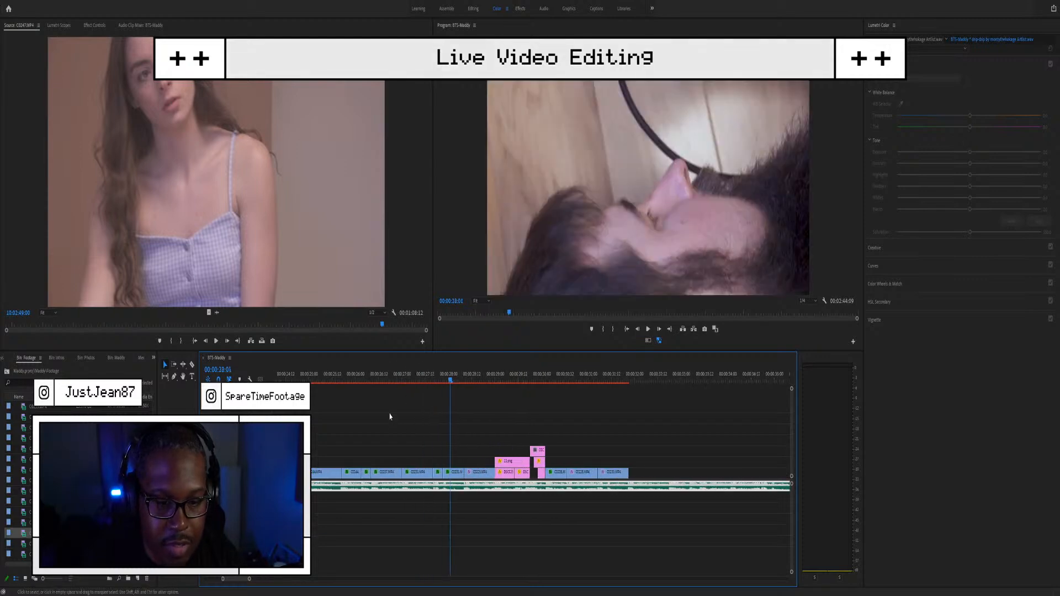
{"action": "scroll", "coordinate": [393, 418], "scroll_direction": "down", "scroll_amount": 2}
{"action": "left_click", "coordinate": [293, 380]}
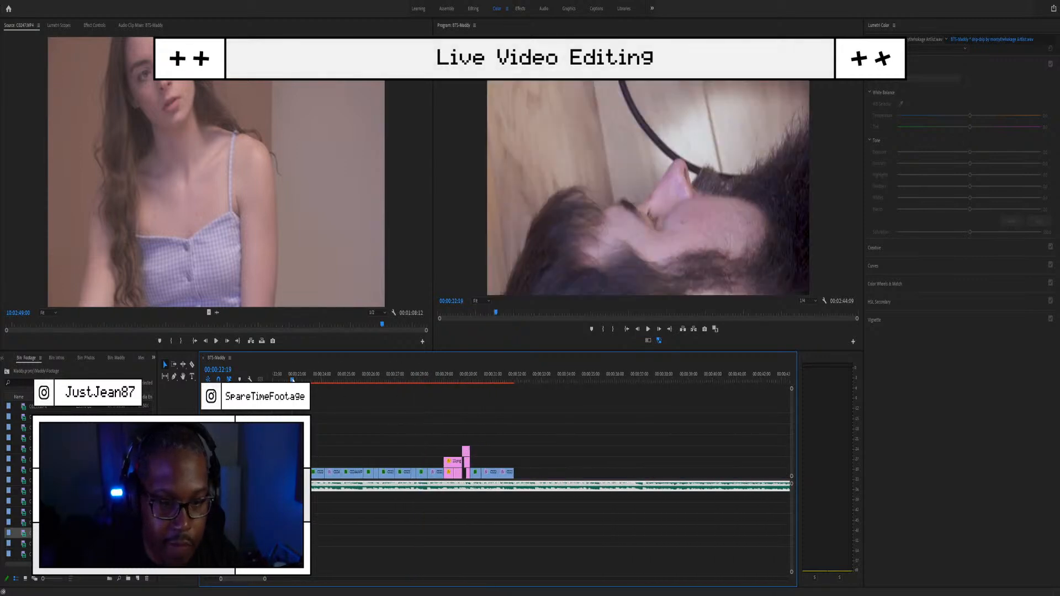
{"action": "key", "text": "space"}
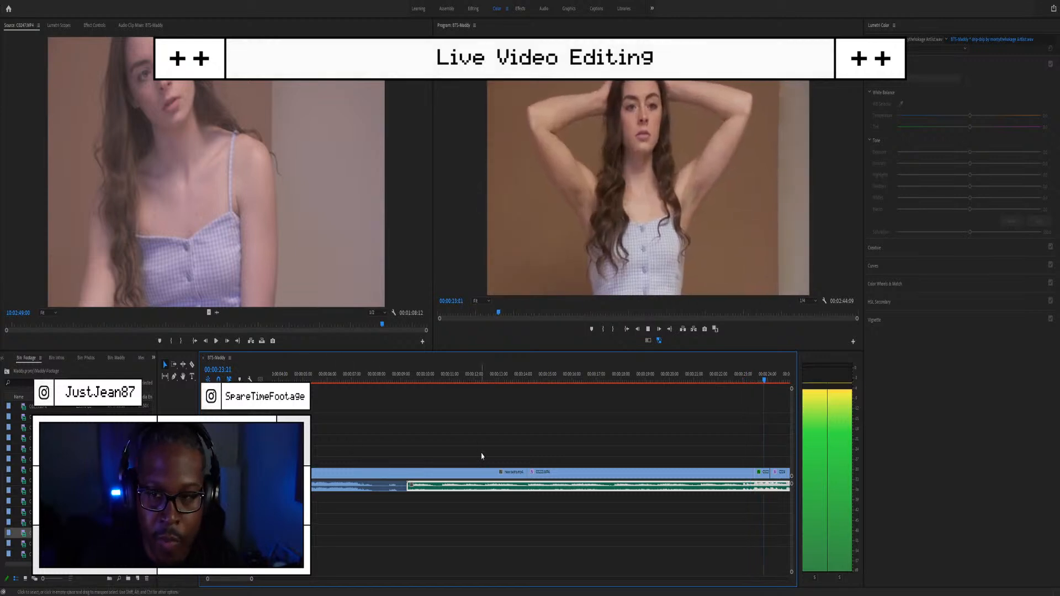
{"action": "scroll", "coordinate": [482, 445], "scroll_direction": "down", "scroll_amount": 1}
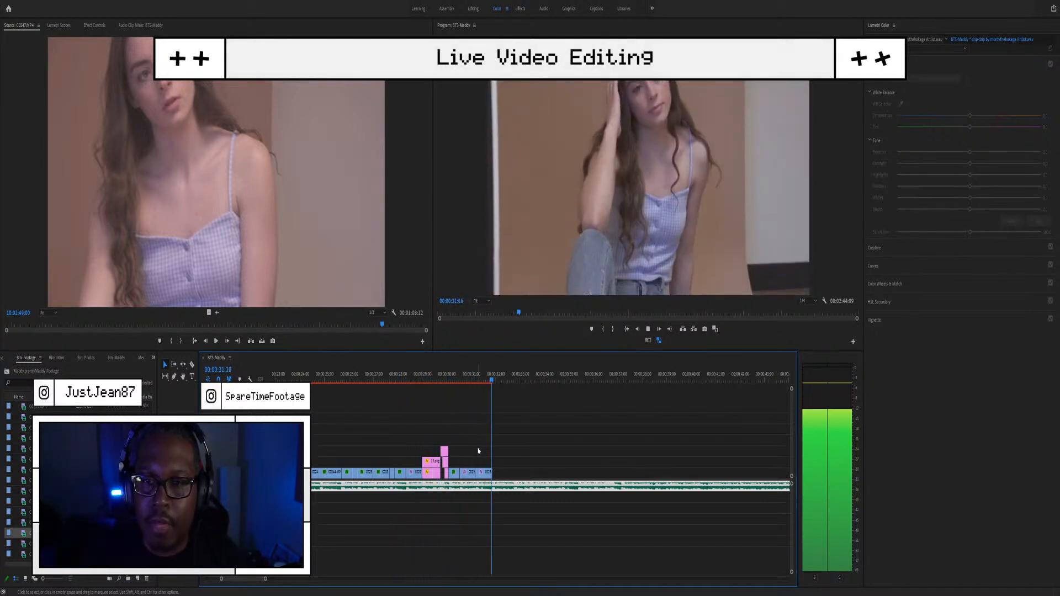
{"action": "key", "text": "="}
{"action": "scroll", "coordinate": [492, 440], "scroll_direction": "up", "scroll_amount": 4}
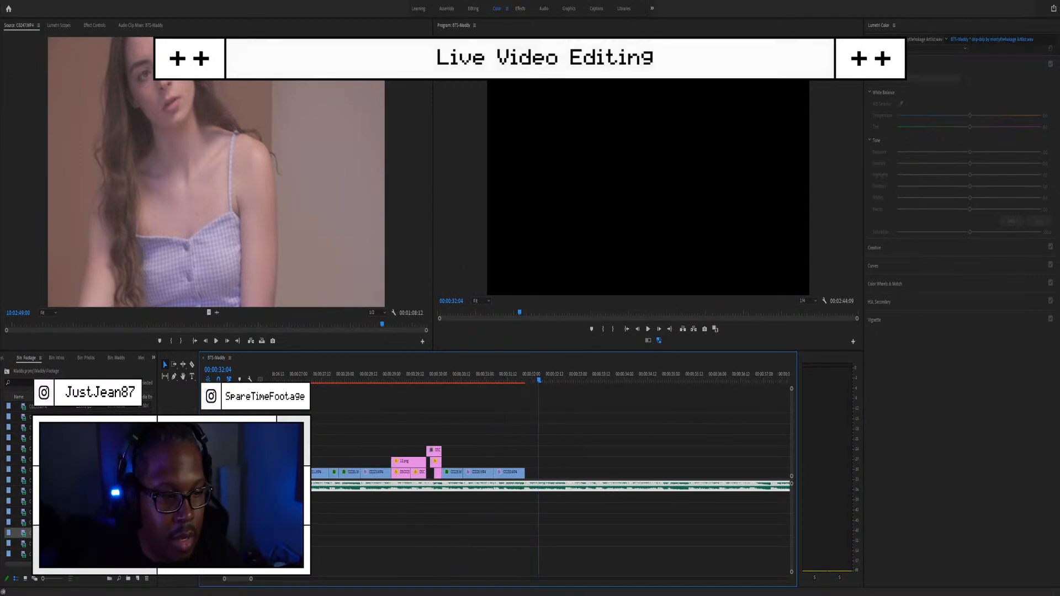
{"action": "scroll", "coordinate": [457, 475], "scroll_direction": "up", "scroll_amount": 5}
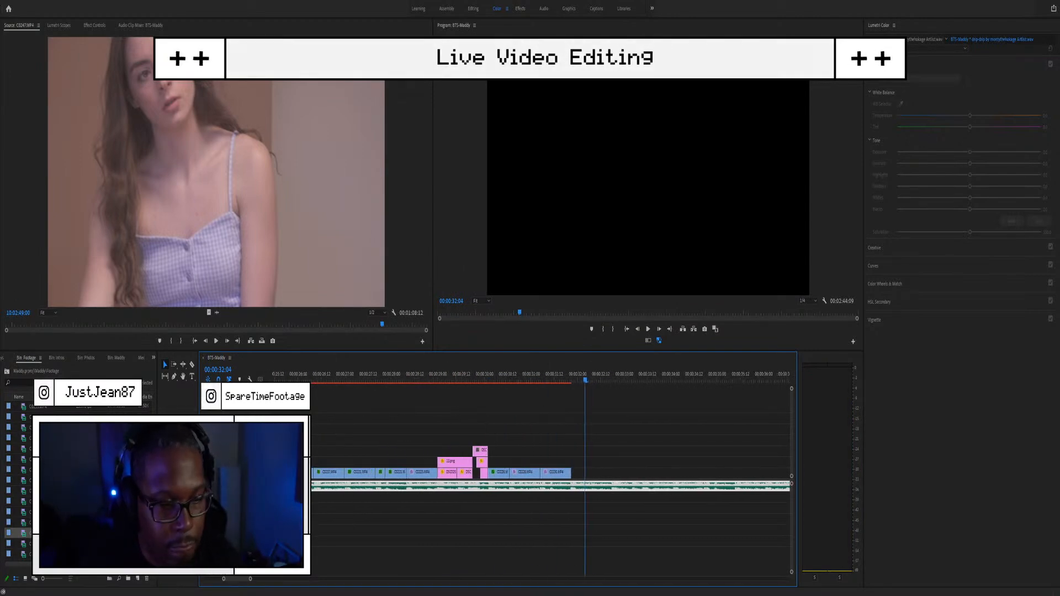
Step: Scrub the source clips of the crouching model and the photographer, and compare them with the clip of him and his assistant
{"action": "double_click", "coordinate": [28, 470]}
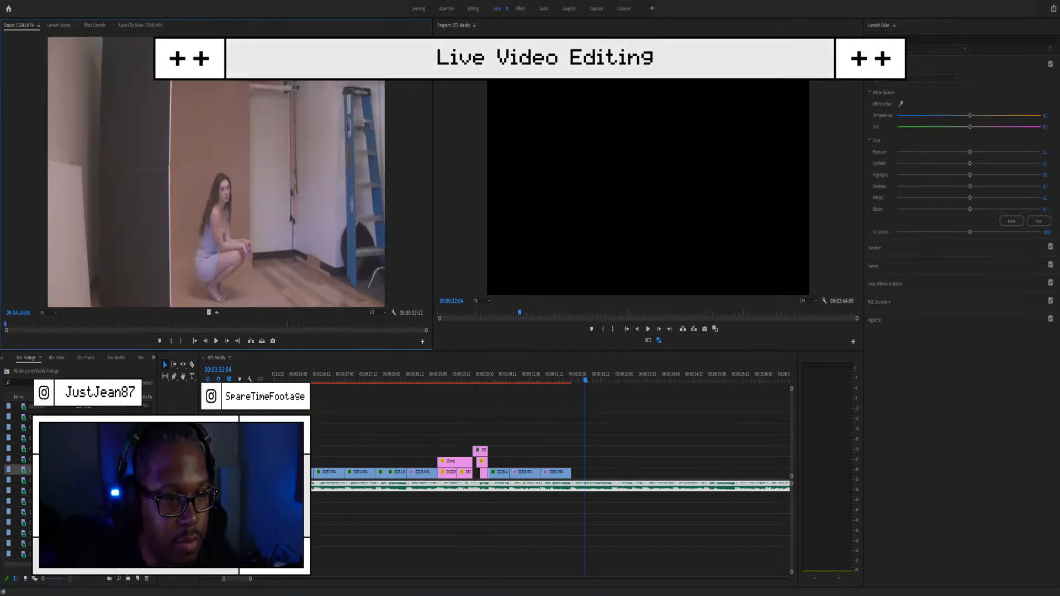
{"action": "mouse_move", "coordinate": [29, 332]}
{"action": "left_mouse_down"}
{"action": "mouse_move", "coordinate": [117, 321]}
{"action": "mouse_move", "coordinate": [29, 325]}
{"action": "left_mouse_up"}
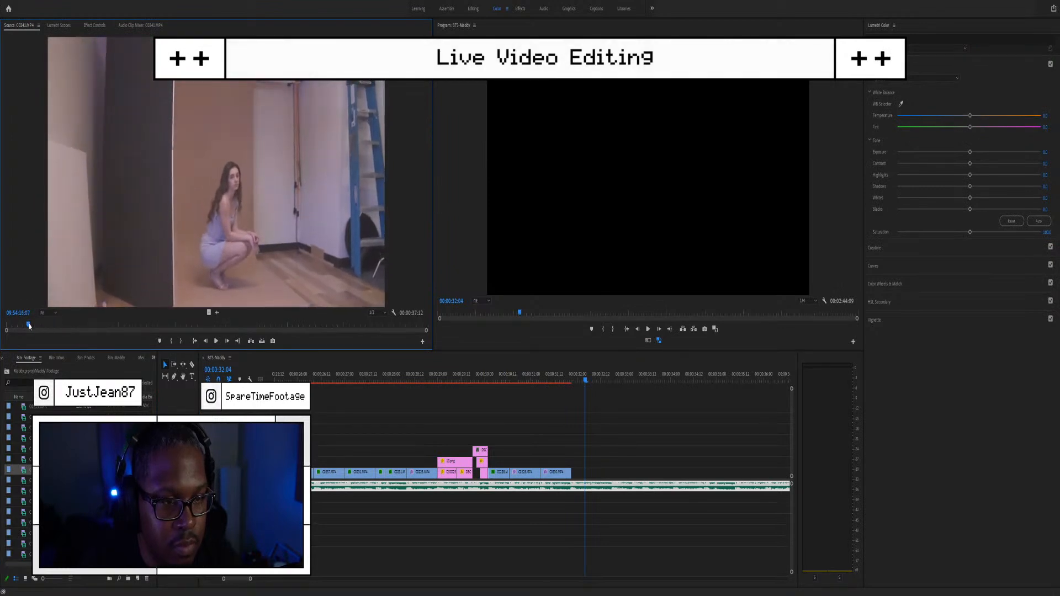
{"action": "double_click", "coordinate": [24, 481]}
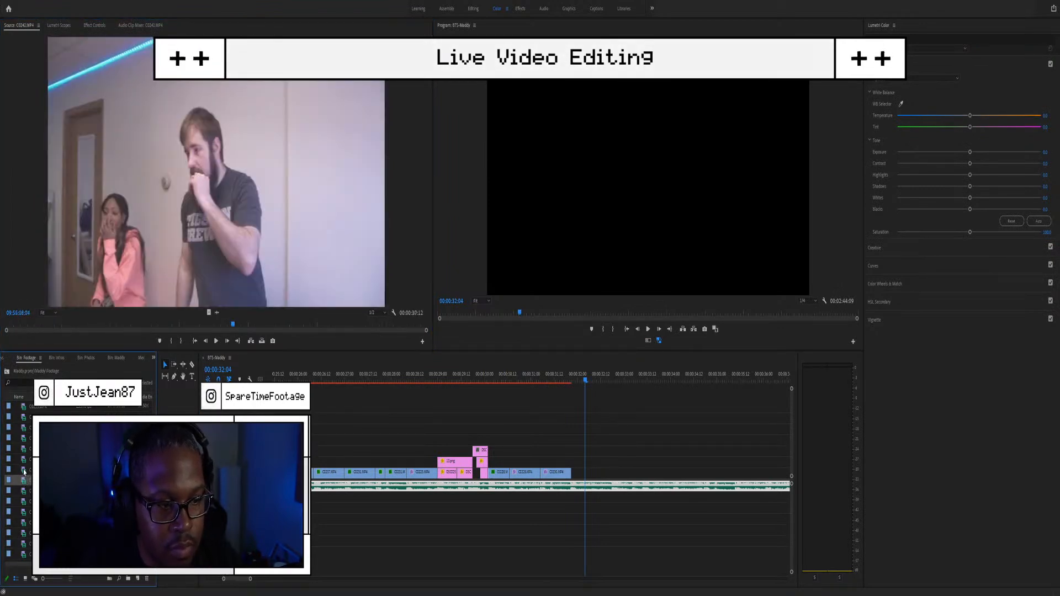
{"action": "double_click", "coordinate": [25, 471]}
{"action": "left_click_drag", "start_coordinate": [238, 325], "coordinate": [280, 311]}
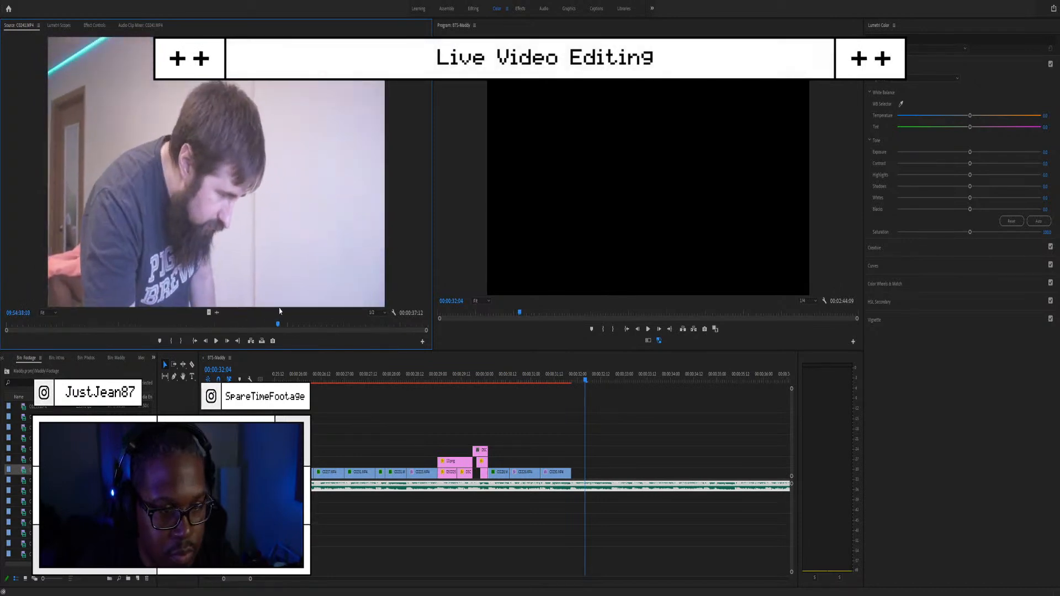
{"action": "double_click", "coordinate": [23, 480]}
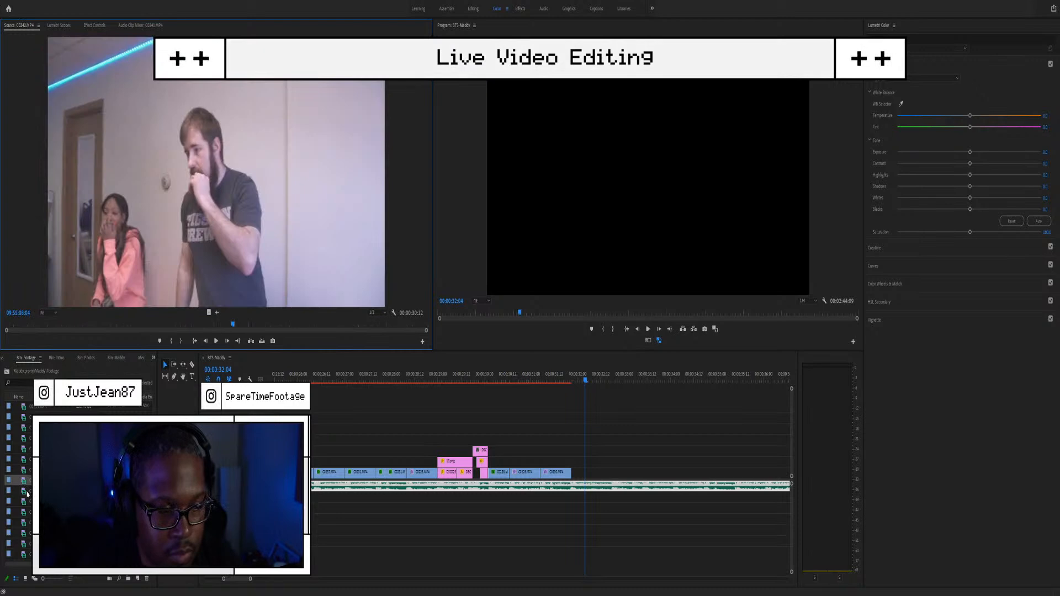
Step: Mark a 2:14 section of the photographer aiming his camera, append it after the last model clip, and scale it to fill the frame
{"action": "double_click", "coordinate": [26, 492]}
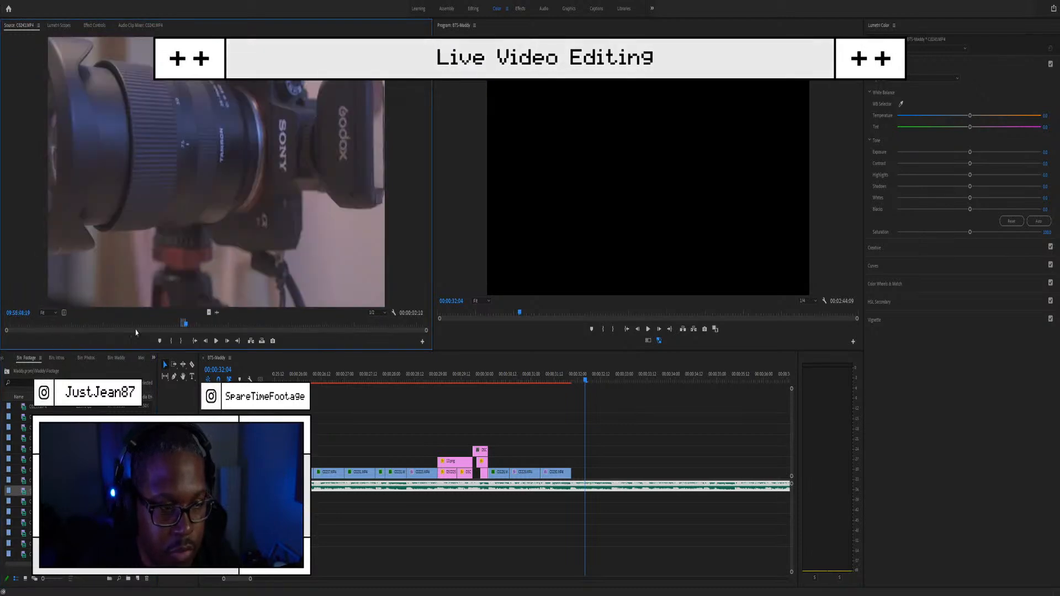
{"action": "left_click_drag", "start_coordinate": [202, 318], "coordinate": [331, 315]}
{"action": "key", "text": "o"}
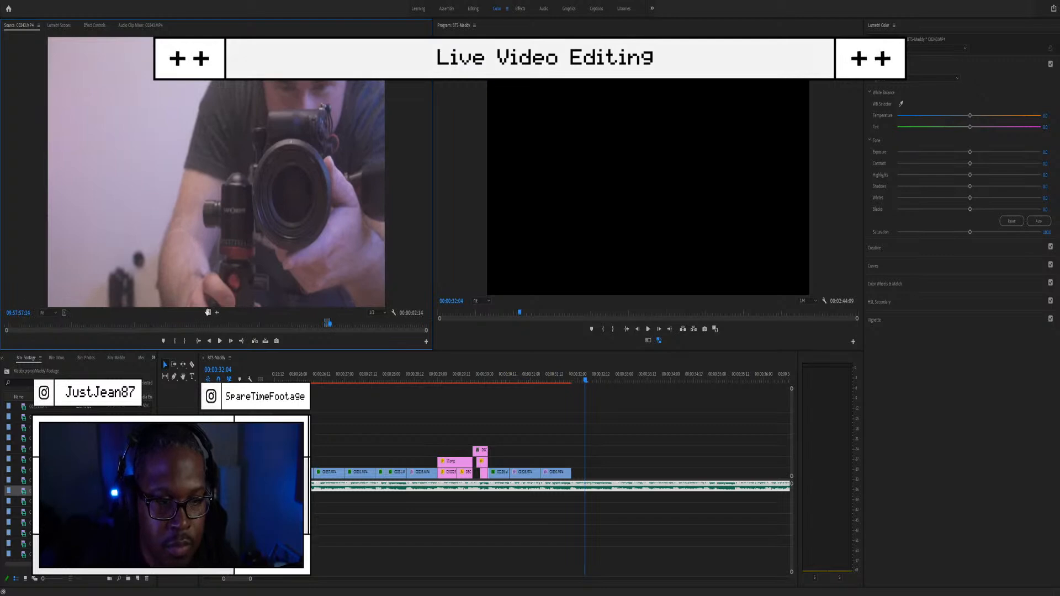
{"action": "left_click_drag", "start_coordinate": [390, 352], "coordinate": [588, 479]}
{"action": "scroll", "coordinate": [574, 478], "scroll_direction": "down", "scroll_amount": 4}
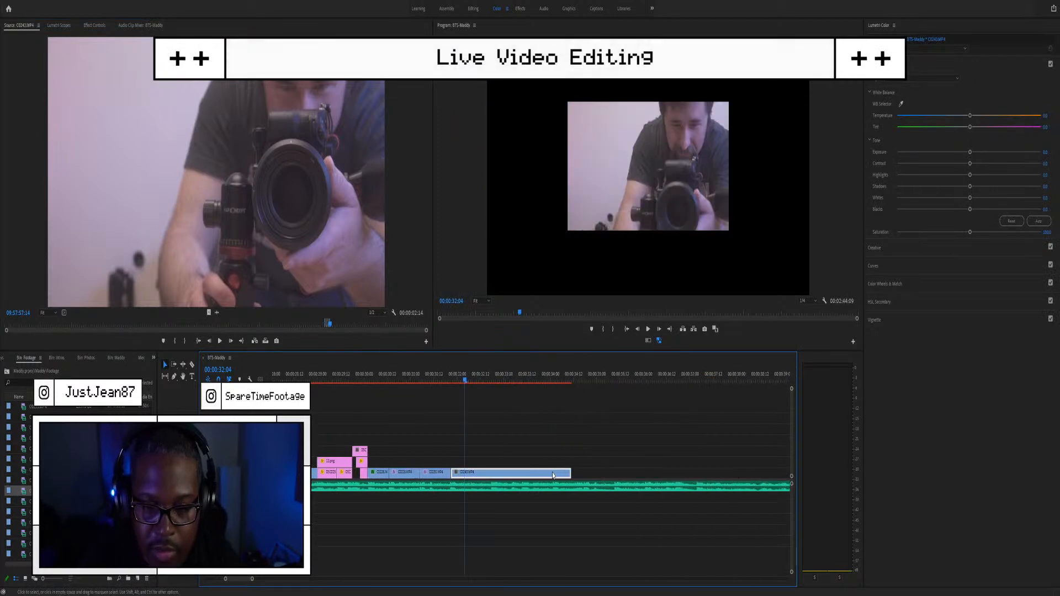
{"action": "key", "text": "s"}
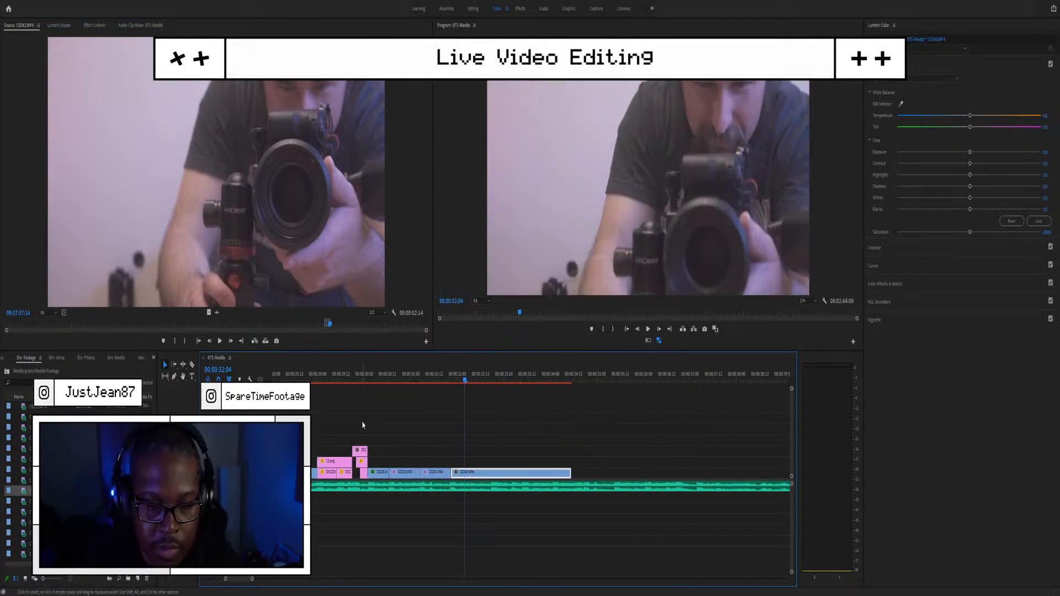
Step: Replay the cut into the photographer clip and trim that clip to about one second
{"action": "left_click", "coordinate": [406, 377]}
{"action": "key", "text": "space"}
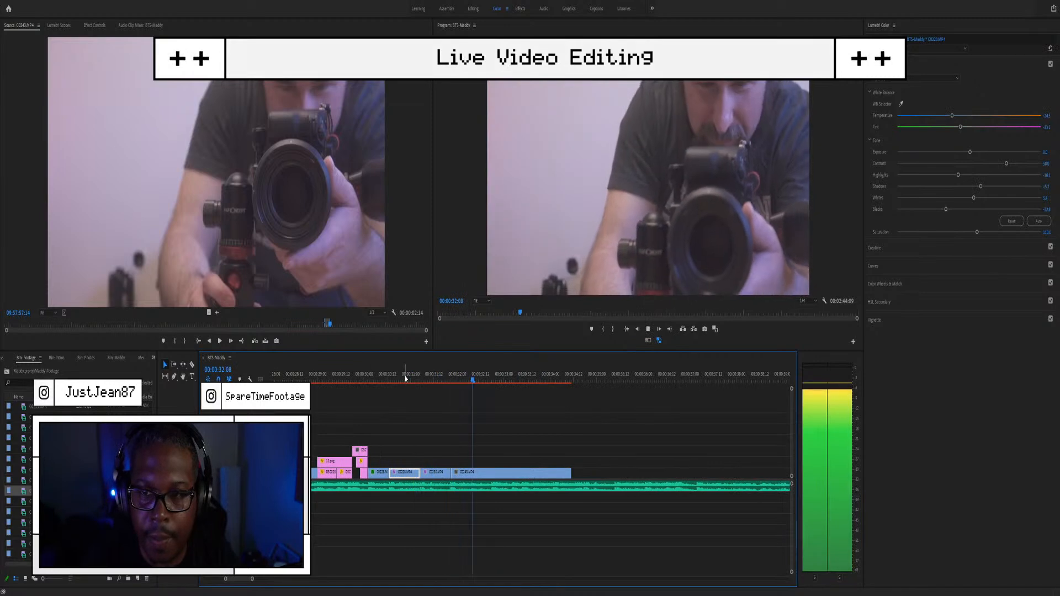
{"action": "key", "text": "space"}
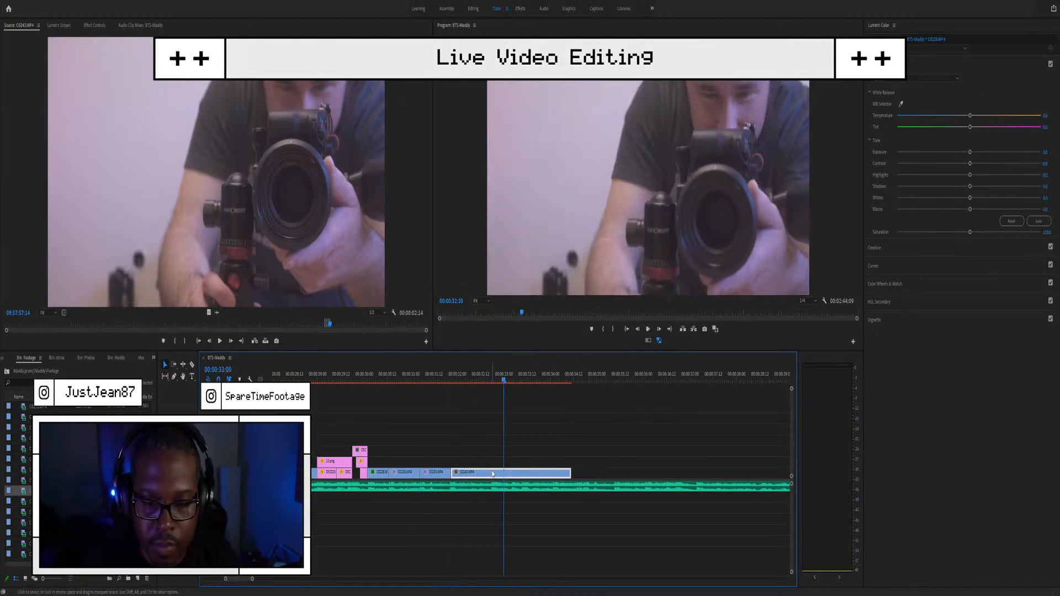
{"action": "key", "text": "space"}
{"action": "key", "text": "space"}
{"action": "mouse_move", "coordinate": [454, 473]}
{"action": "left_mouse_down"}
{"action": "mouse_move", "coordinate": [523, 473]}
{"action": "mouse_move", "coordinate": [472, 473]}
{"action": "left_mouse_up"}
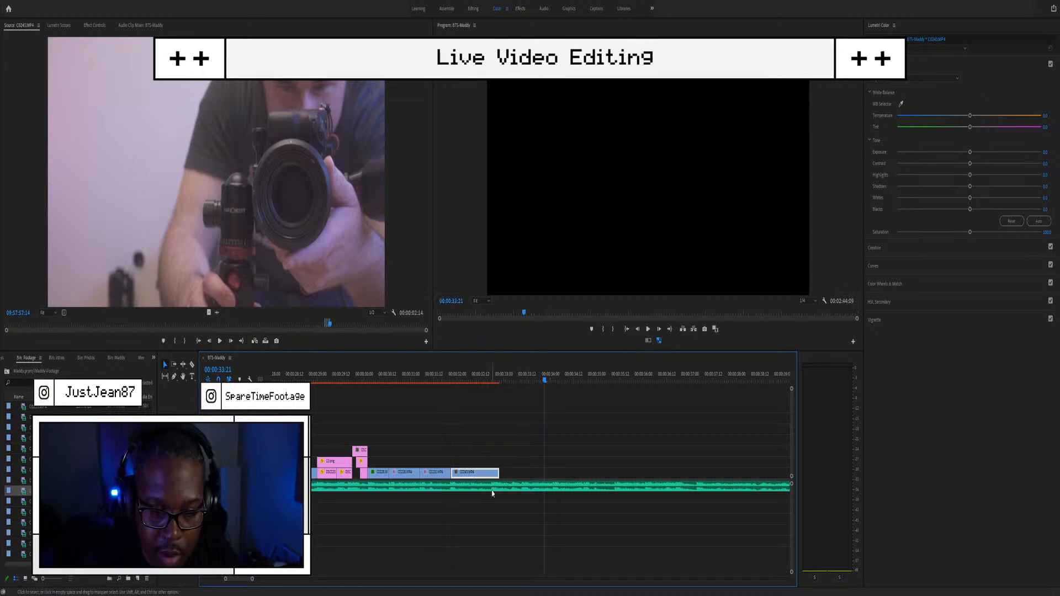
Step: Adjust the last video clip on the timeline and extend its start to close the gap with the preceding clip
{"action": "left_click_drag", "start_coordinate": [453, 474], "coordinate": [481, 472]}
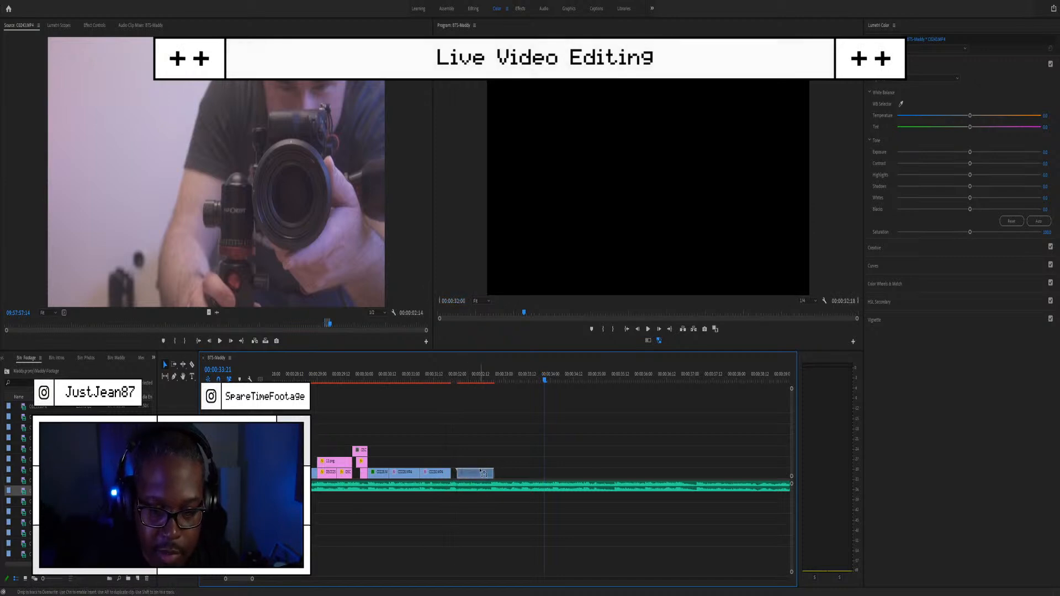
{"action": "scroll", "coordinate": [492, 463], "scroll_direction": "up", "scroll_amount": 4}
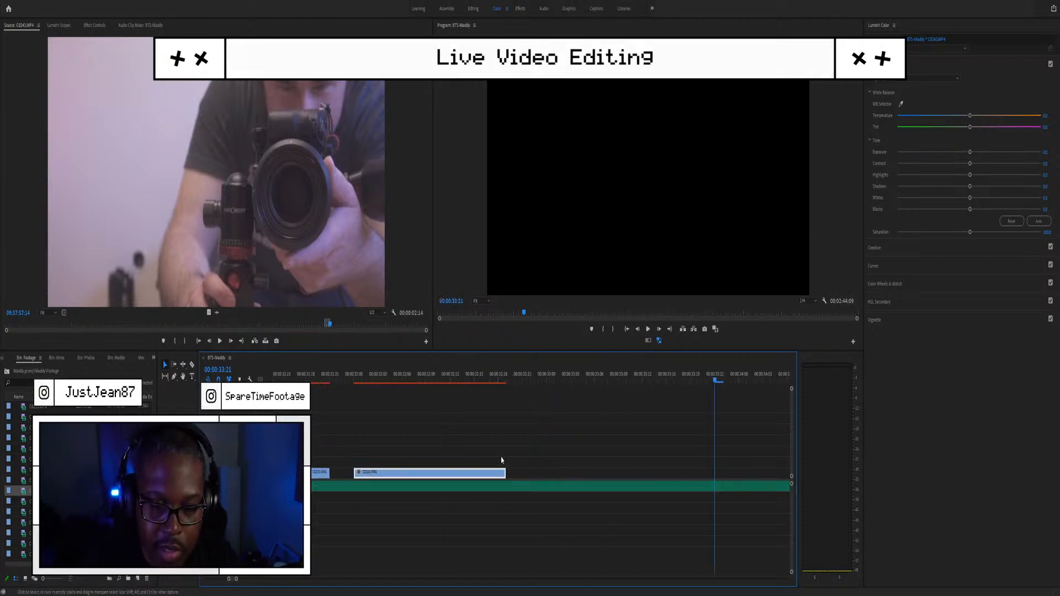
{"action": "scroll", "coordinate": [500, 463], "scroll_direction": "up", "scroll_amount": 1}
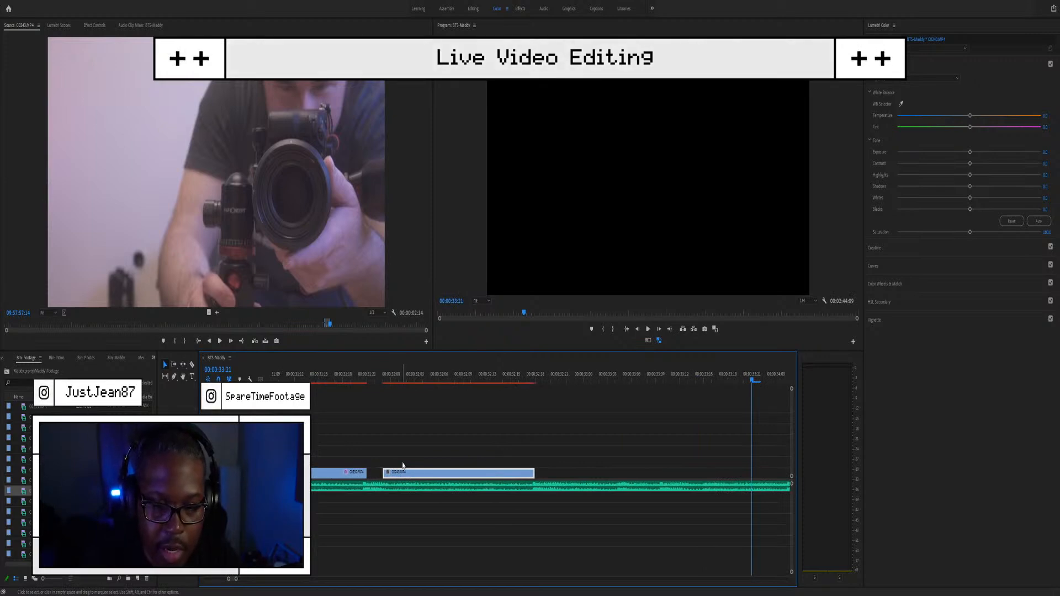
{"action": "left_click", "coordinate": [397, 431]}
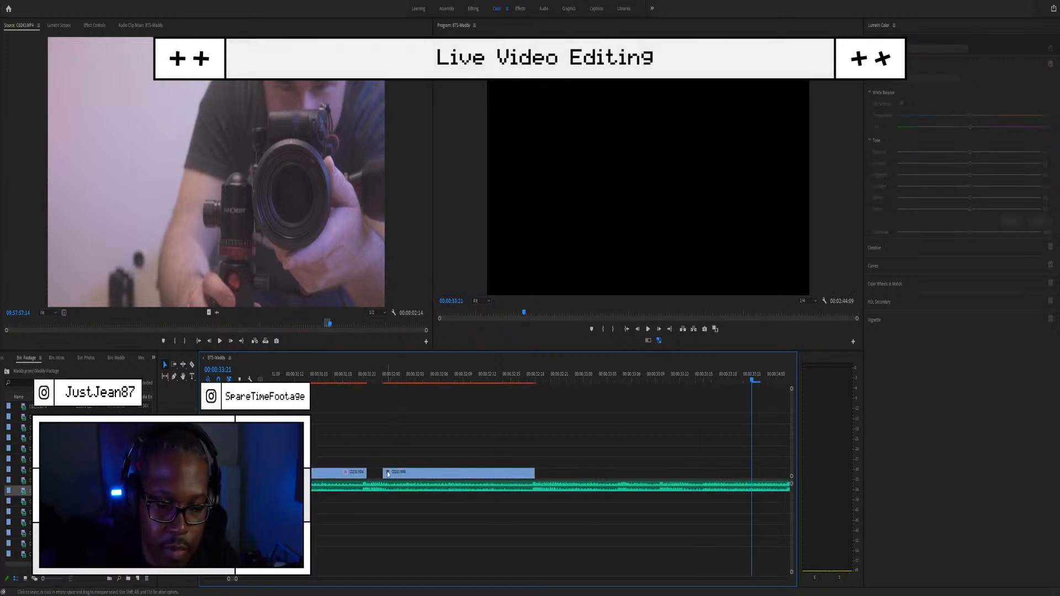
{"action": "left_click_drag", "start_coordinate": [385, 472], "coordinate": [369, 468]}
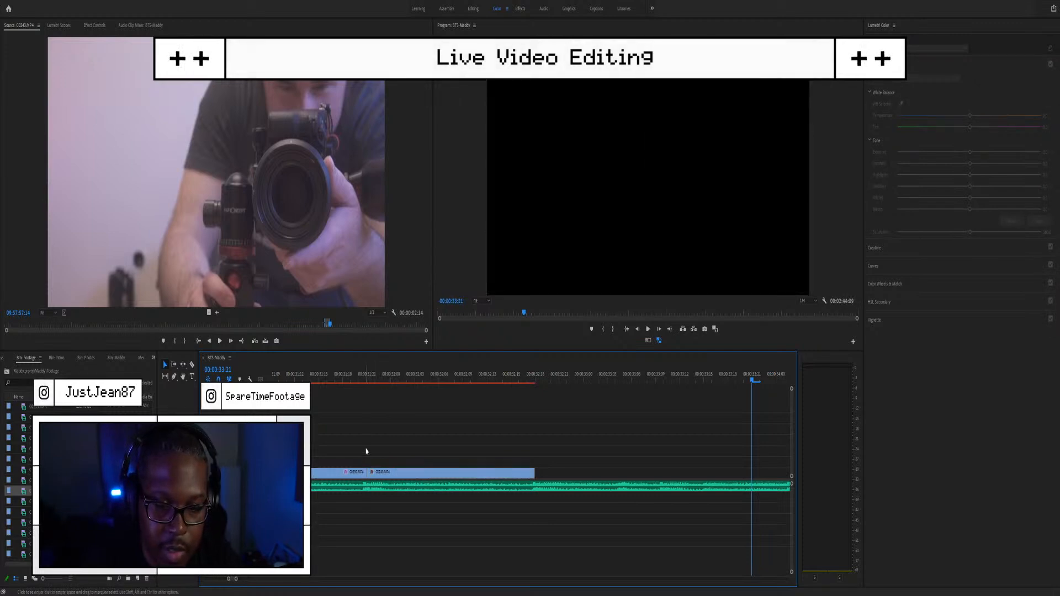
Step: Play back the sequence from about 00:00:28:00 through the last clip to review the cuts
{"action": "scroll", "coordinate": [366, 463], "scroll_direction": "down", "scroll_amount": 3}
{"action": "scroll", "coordinate": [342, 434], "scroll_direction": "up", "scroll_amount": 3}
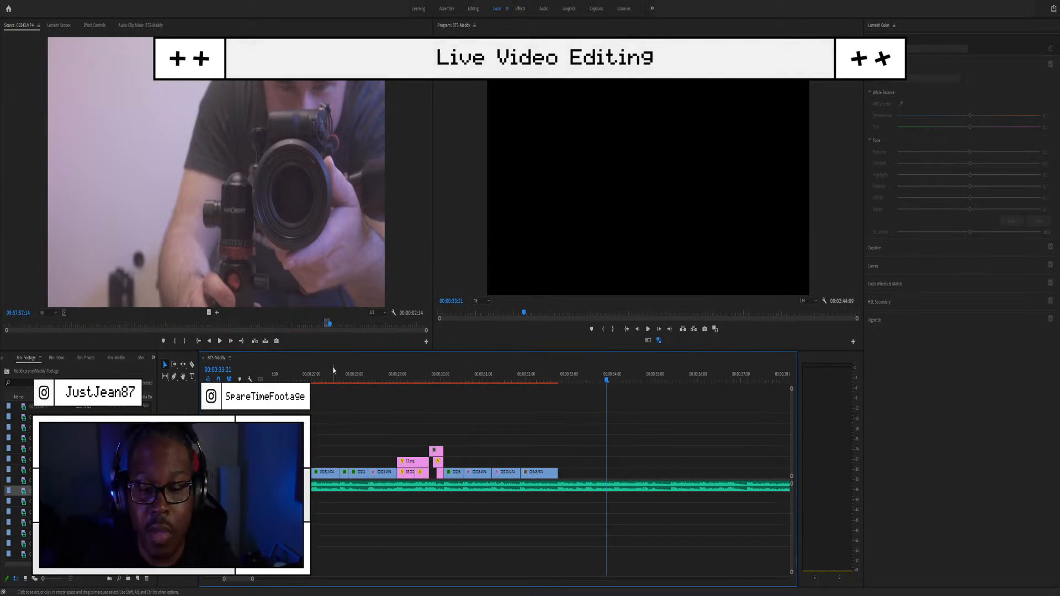
{"action": "left_click", "coordinate": [356, 375]}
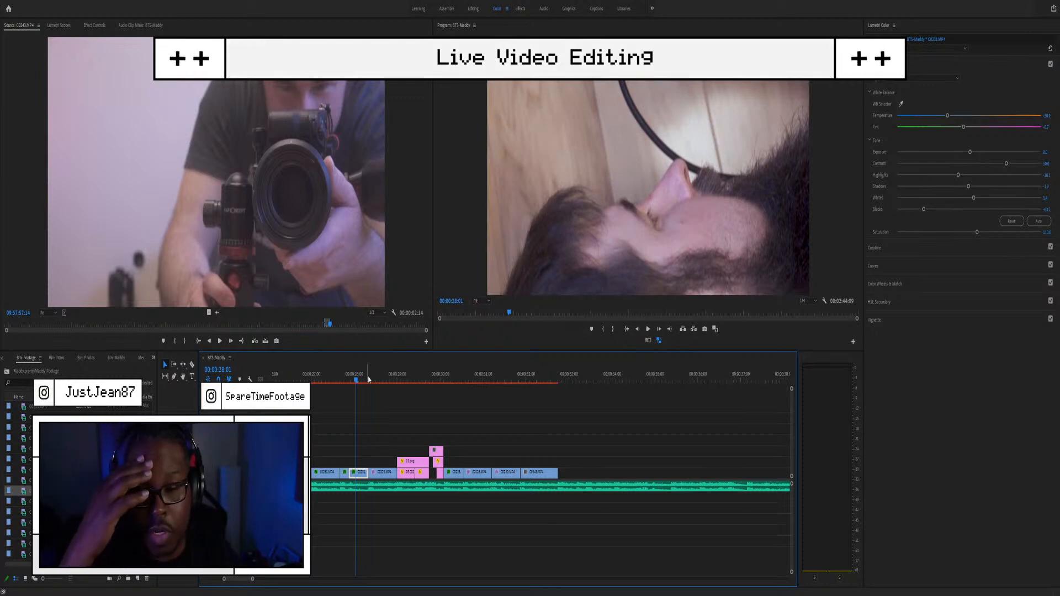
{"action": "left_click_drag", "start_coordinate": [368, 379], "coordinate": [380, 381]}
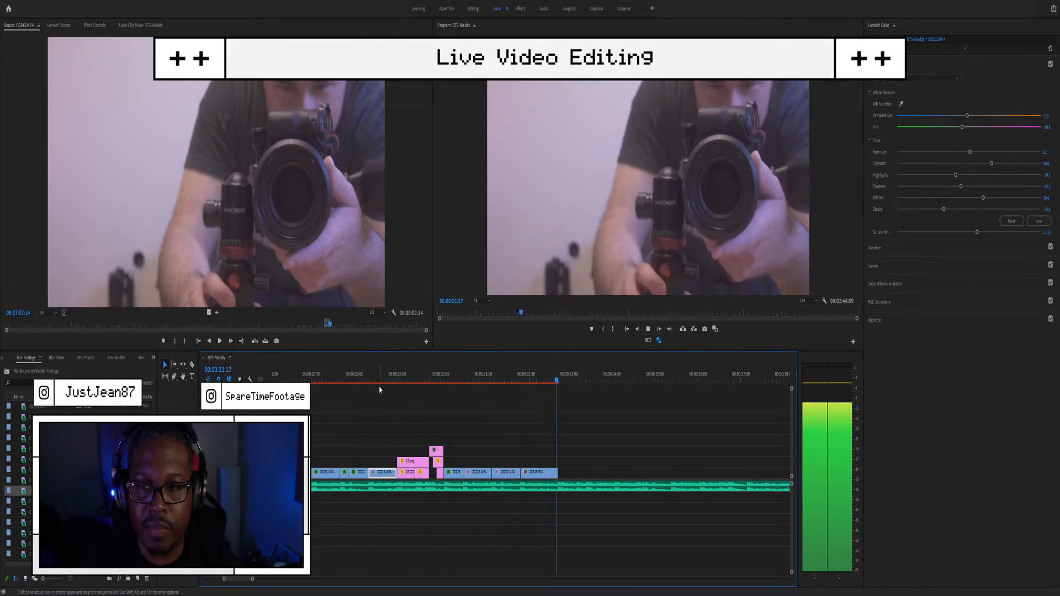
{"action": "key", "text": "space"}
Step: Correct the last clip's white balance with the Lumetri WB Selector
{"action": "scroll", "coordinate": [601, 440], "scroll_direction": "down", "scroll_amount": 3}
{"action": "scroll", "coordinate": [492, 438], "scroll_direction": "up", "scroll_amount": 1}
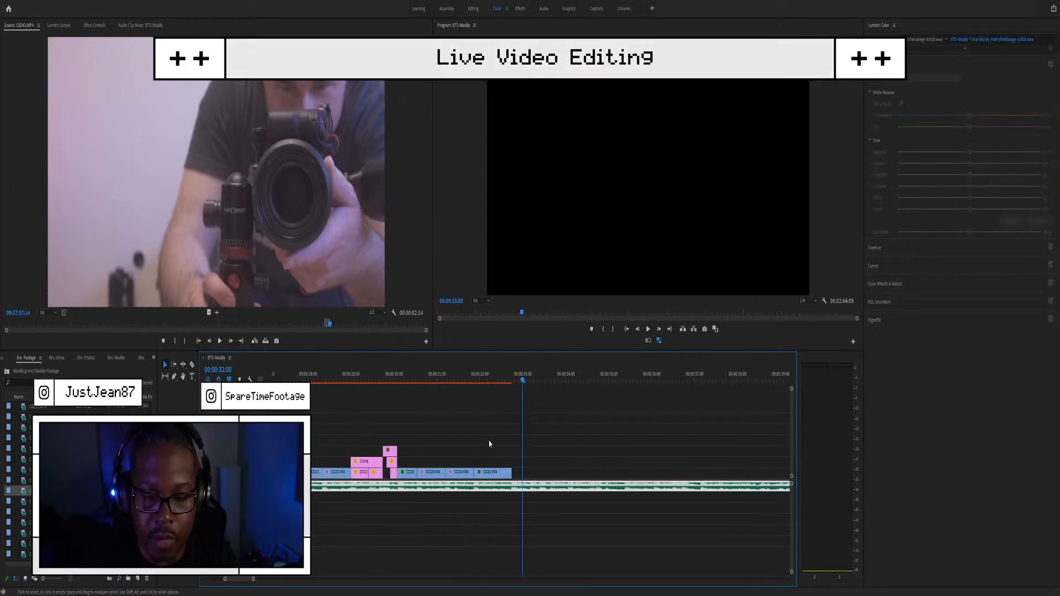
{"action": "scroll", "coordinate": [499, 442], "scroll_direction": "up", "scroll_amount": 2}
{"action": "left_click", "coordinate": [479, 381]}
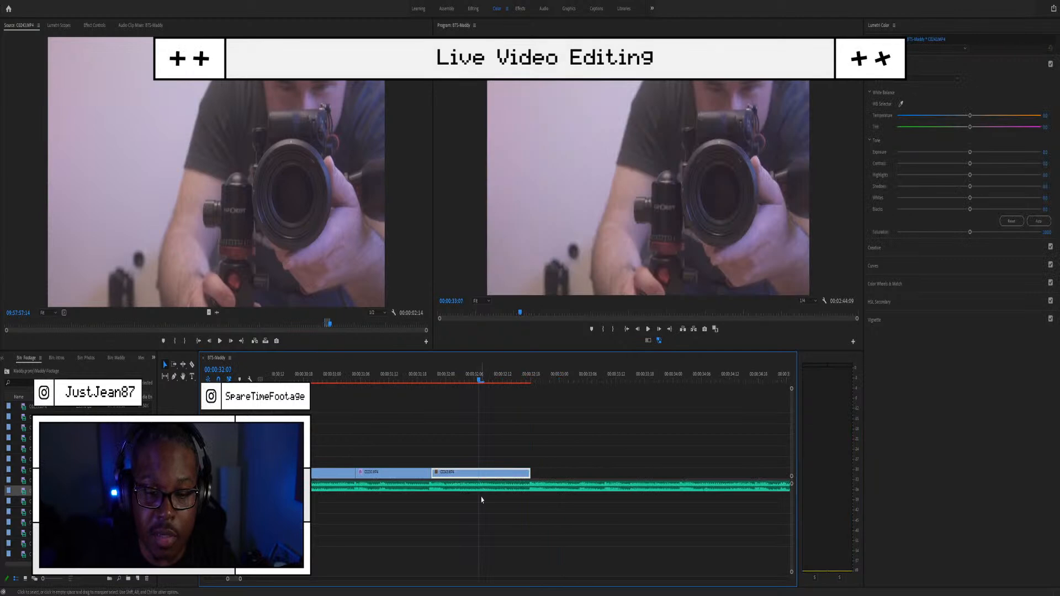
{"action": "left_click", "coordinate": [901, 105]}
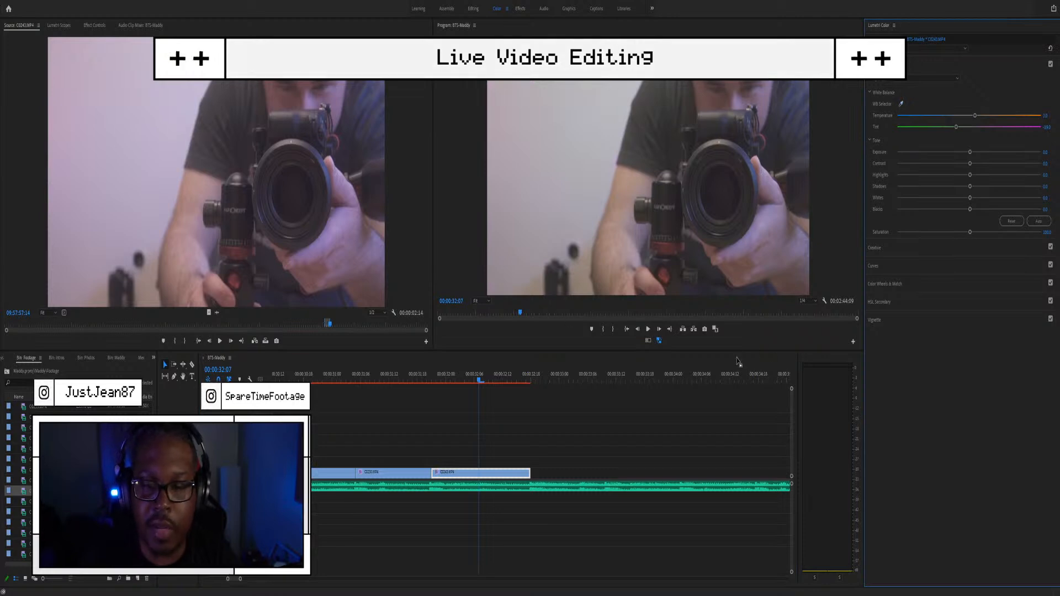
Step: Using the Lumetri Scopes as a guide, raise the last clip's saturation slightly and lower its whites and blacks
{"action": "key", "text": "ctrl+shift+period"}
{"action": "key", "text": "ctrl+shift+period"}
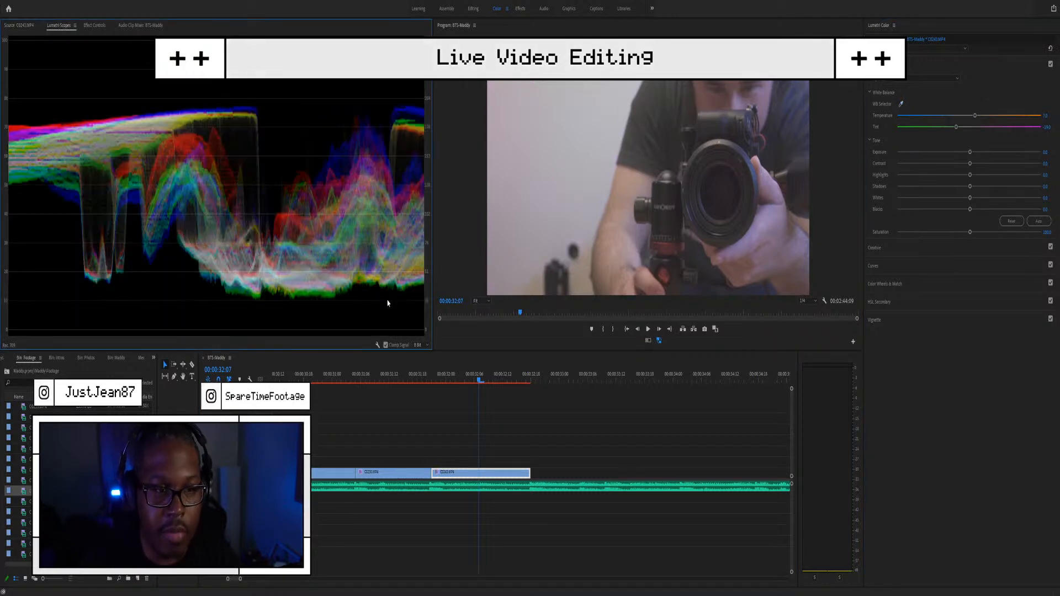
{"action": "left_click", "coordinate": [1048, 231]}
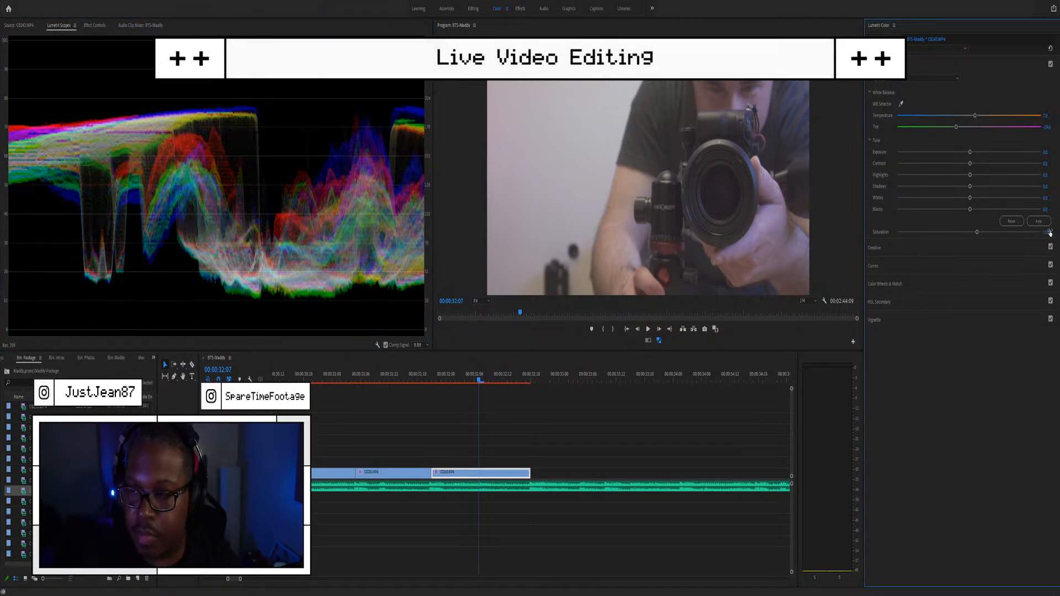
{"action": "left_click_drag", "start_coordinate": [969, 209], "coordinate": [945, 206]}
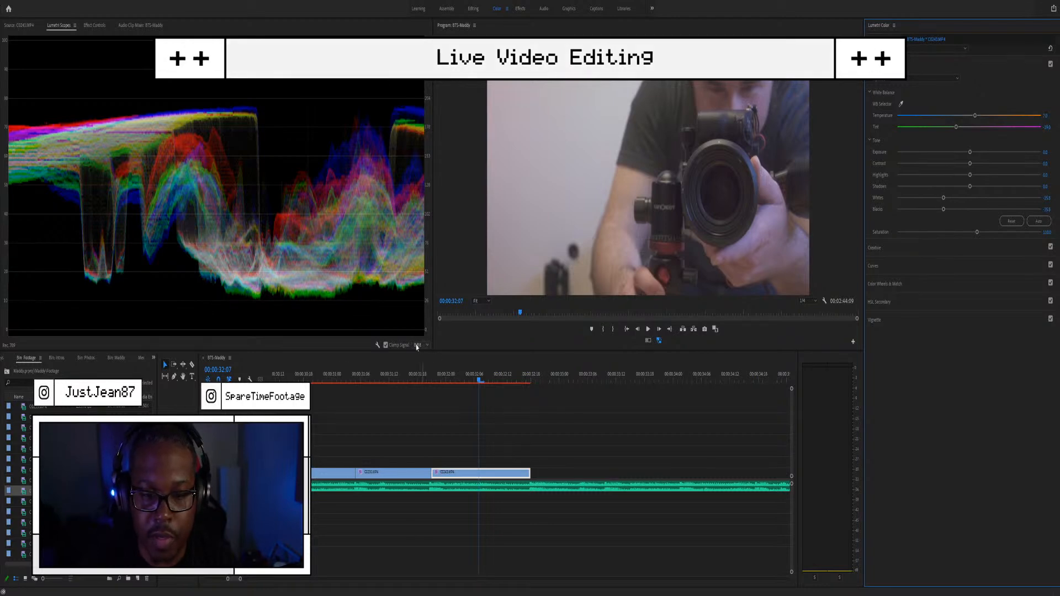
{"action": "left_click", "coordinate": [397, 380]}
{"action": "left_click", "coordinate": [489, 376]}
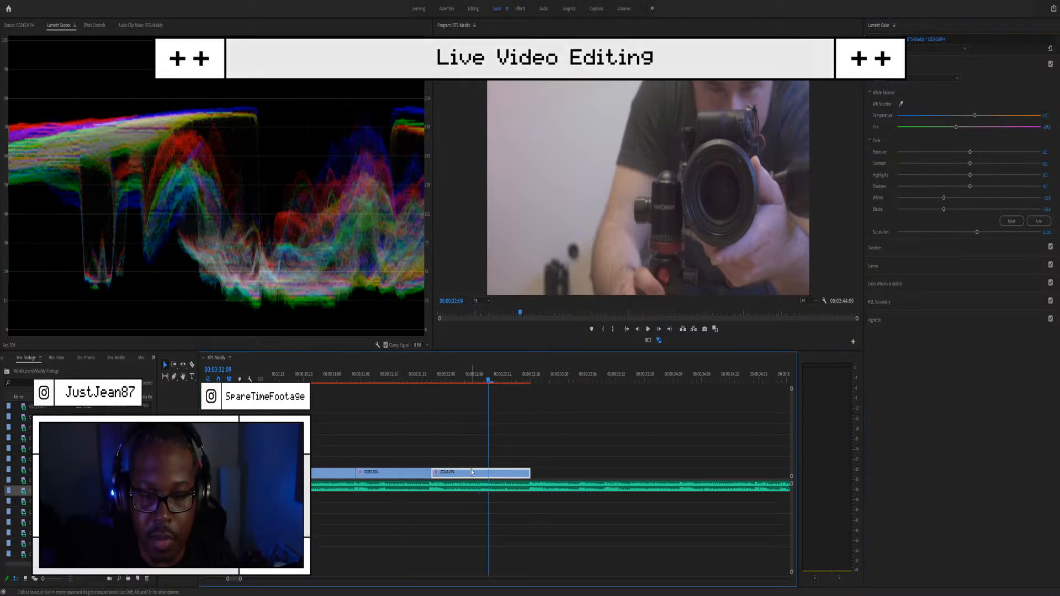
{"action": "mouse_move", "coordinate": [943, 198]}
{"action": "left_mouse_down"}
{"action": "mouse_move", "coordinate": [967, 191]}
{"action": "mouse_move", "coordinate": [953, 209]}
{"action": "left_mouse_up"}
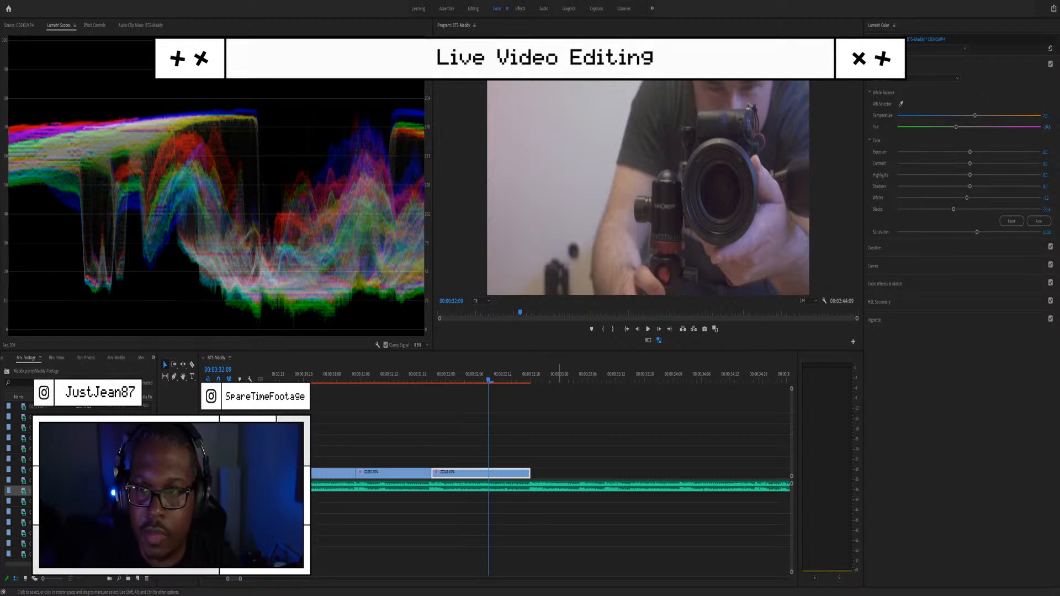
Step: Play back the last few clips repeatedly to review the colour correction in context
{"action": "key", "text": "alt+Tab"}
{"action": "key", "text": "space"}
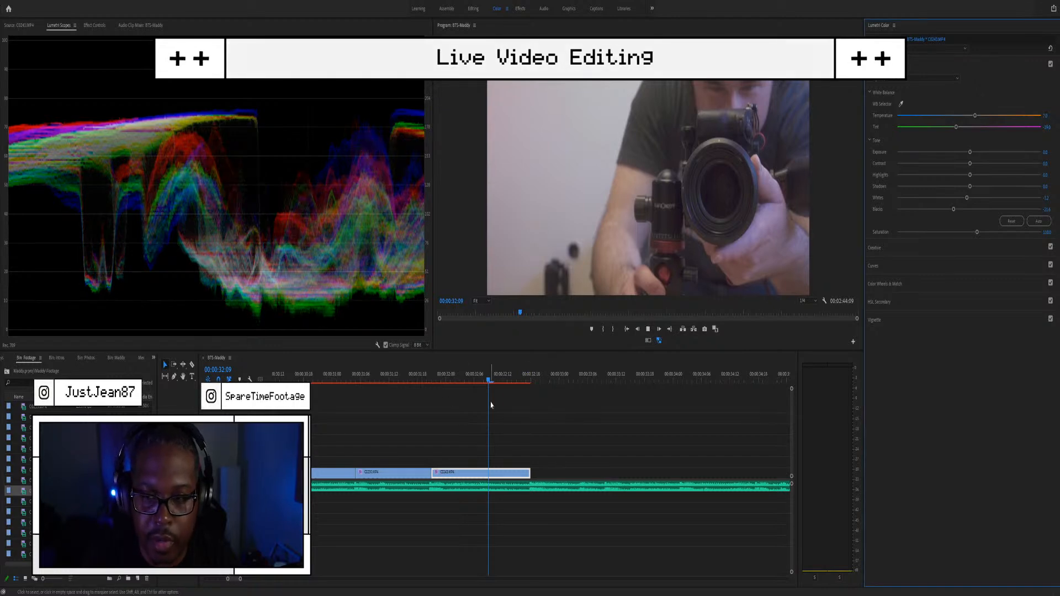
{"action": "key", "text": "space"}
{"action": "key", "text": "minus"}
{"action": "left_click", "coordinate": [433, 381]}
{"action": "key", "text": "space"}
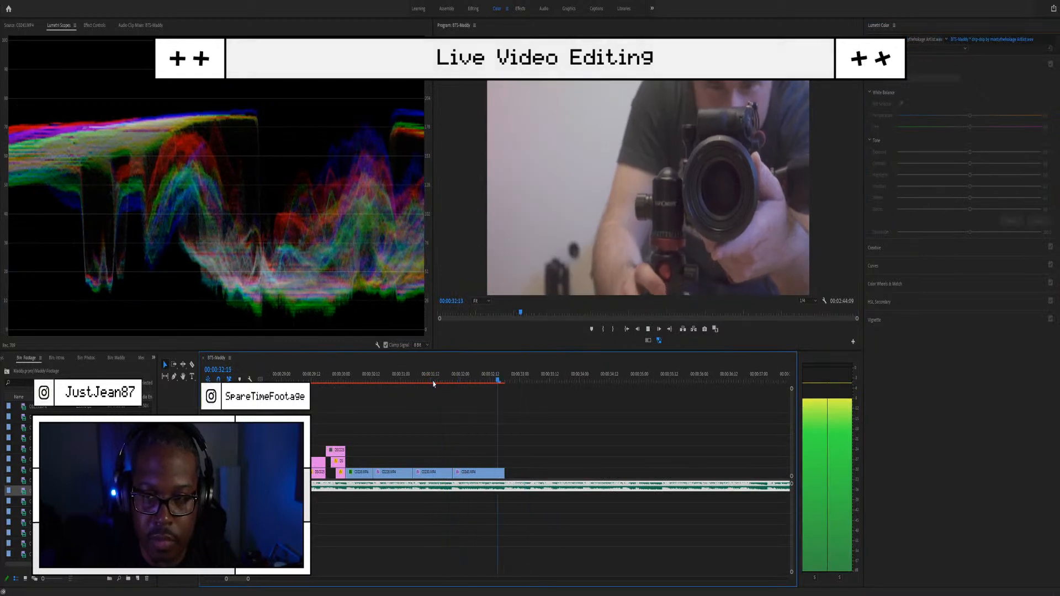
{"action": "key", "text": "space"}
{"action": "left_click", "coordinate": [454, 380]}
{"action": "key", "text": "space"}
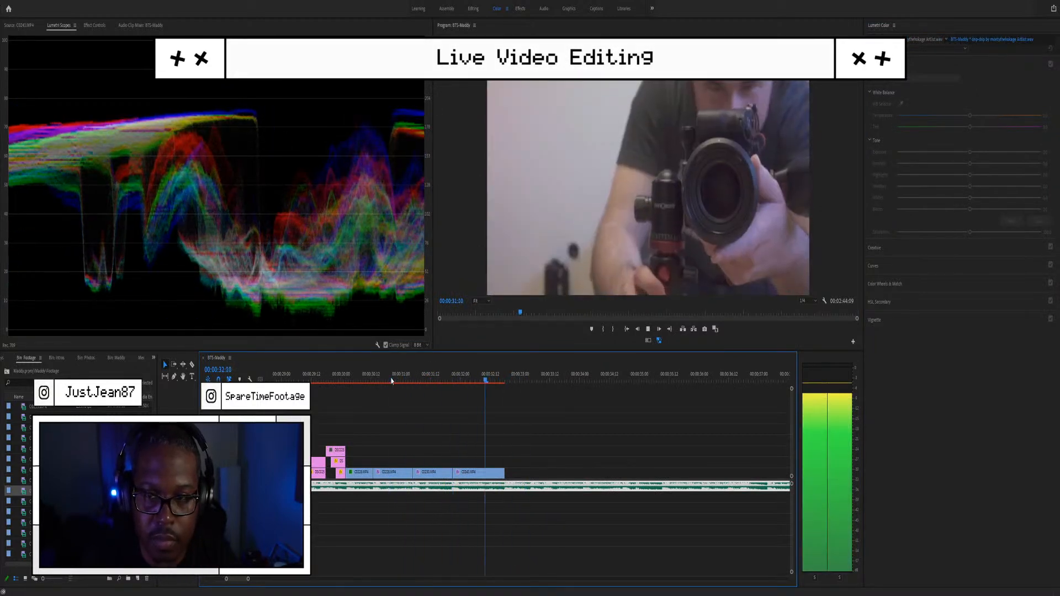
{"action": "left_click", "coordinate": [351, 381]}
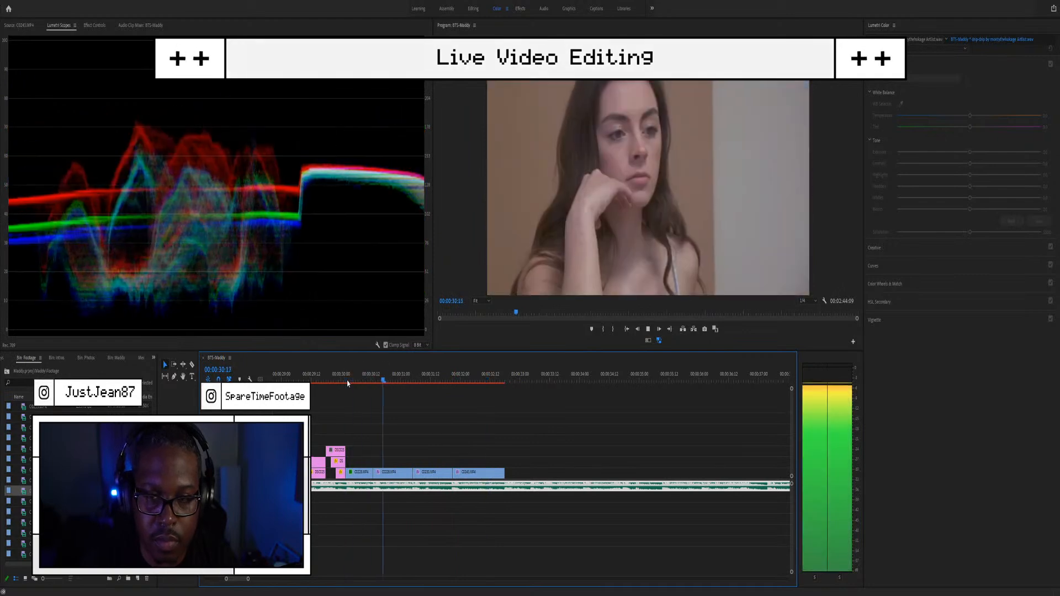
{"action": "key", "text": "space"}
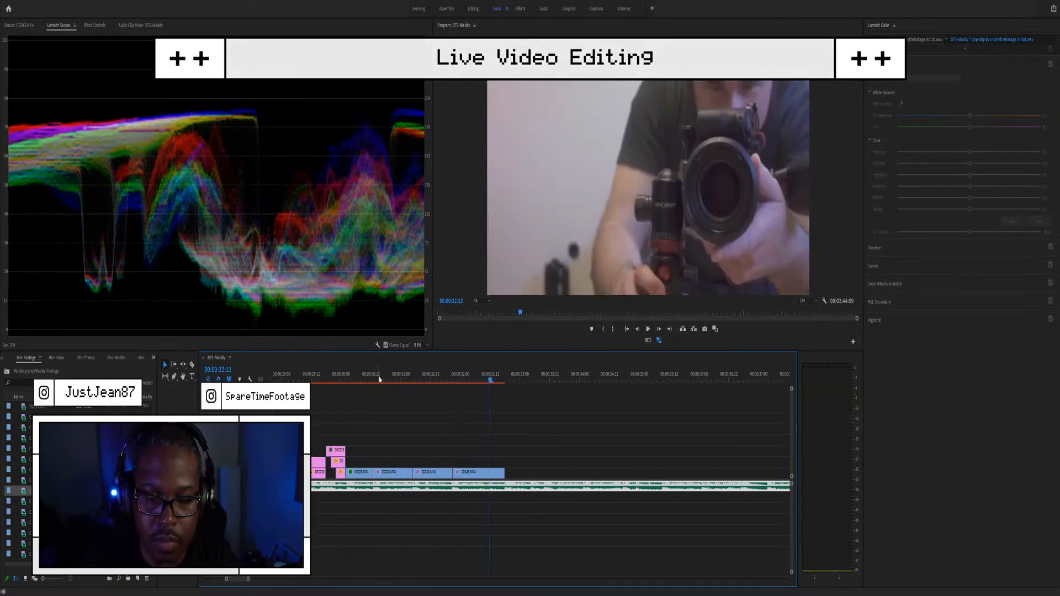
Step: Enable Scale keyframing at the start of the second-to-last clip, at 00:00:31:05
{"action": "left_click_drag", "start_coordinate": [411, 381], "coordinate": [379, 380]}
{"action": "left_click_drag", "start_coordinate": [376, 380], "coordinate": [413, 380]}
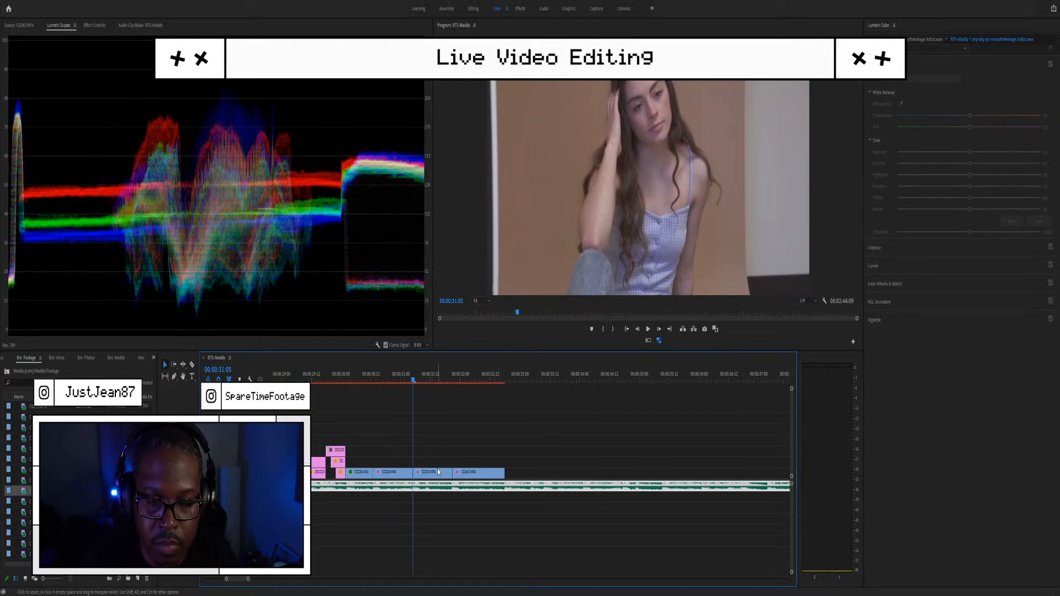
{"action": "double_click", "coordinate": [438, 471]}
{"action": "key", "text": "shift+5"}
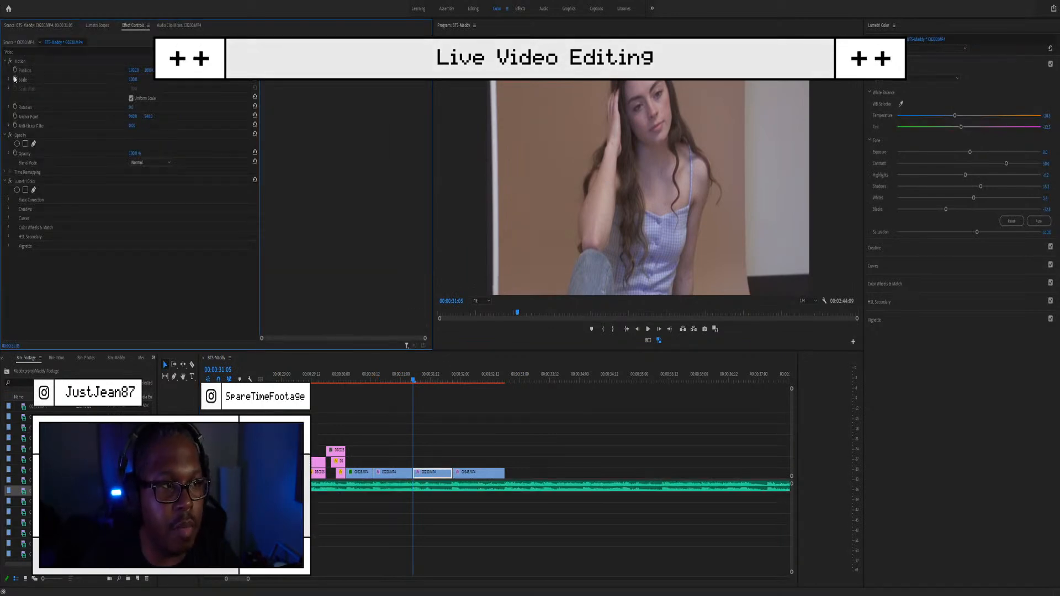
{"action": "left_click", "coordinate": [18, 81]}
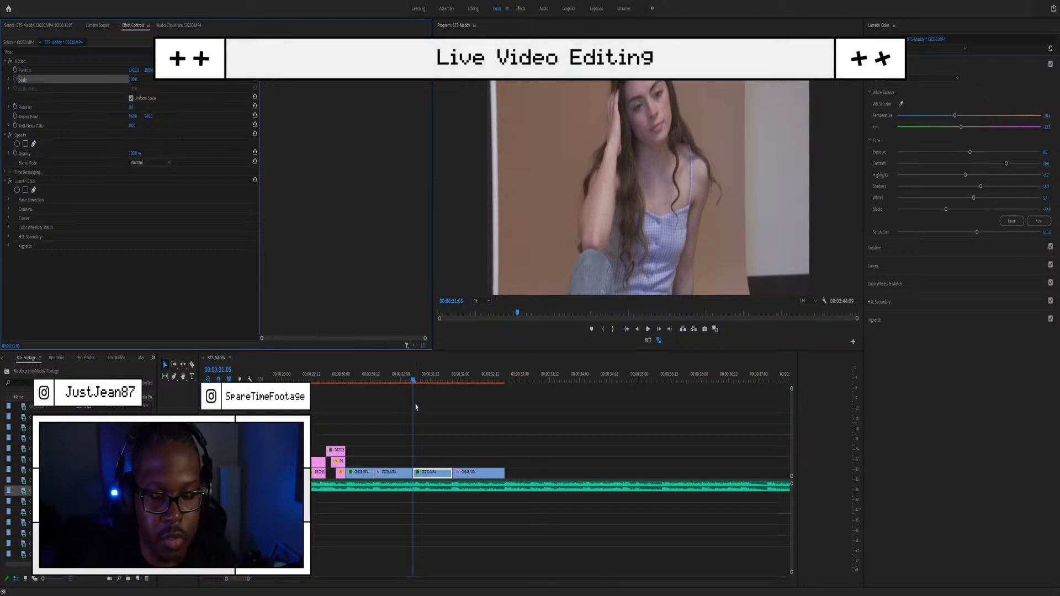
Step: Set the second-to-last clip's Scale to 110 near its end, at 00:00:31:20, to create a gradual zoom-in
{"action": "left_click", "coordinate": [447, 381]}
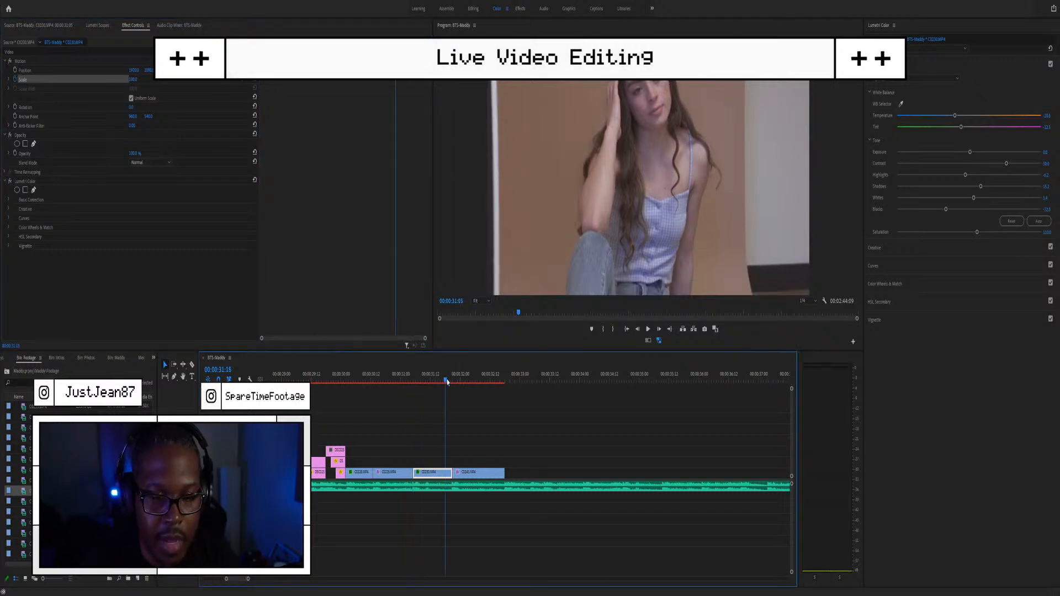
{"action": "scroll", "coordinate": [442, 428], "scroll_direction": "up", "scroll_amount": 5}
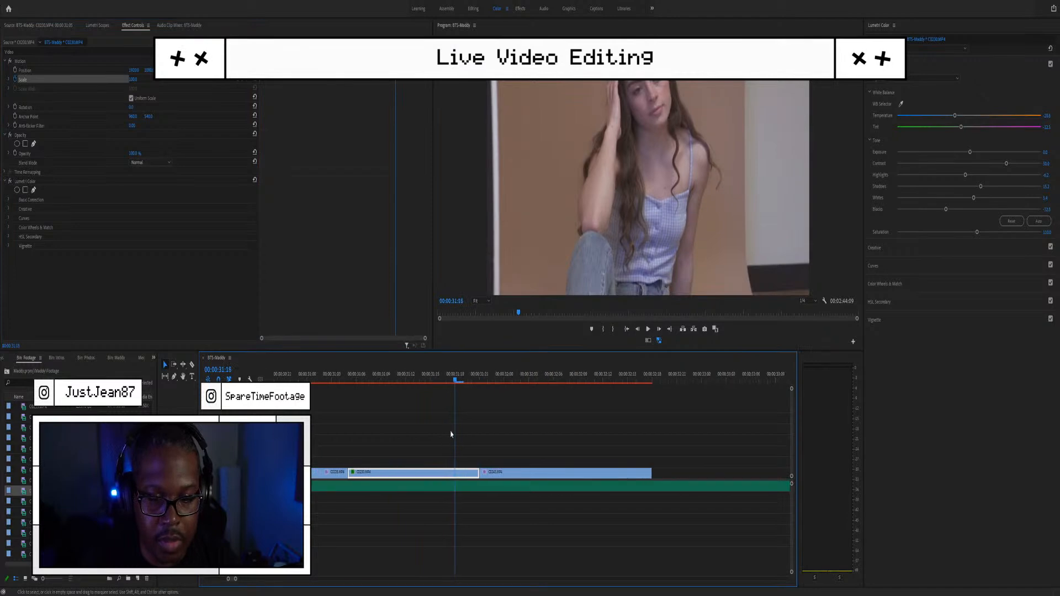
{"action": "left_click", "coordinate": [481, 380]}
{"action": "key", "text": "Left"}
{"action": "left_click", "coordinate": [134, 79]}
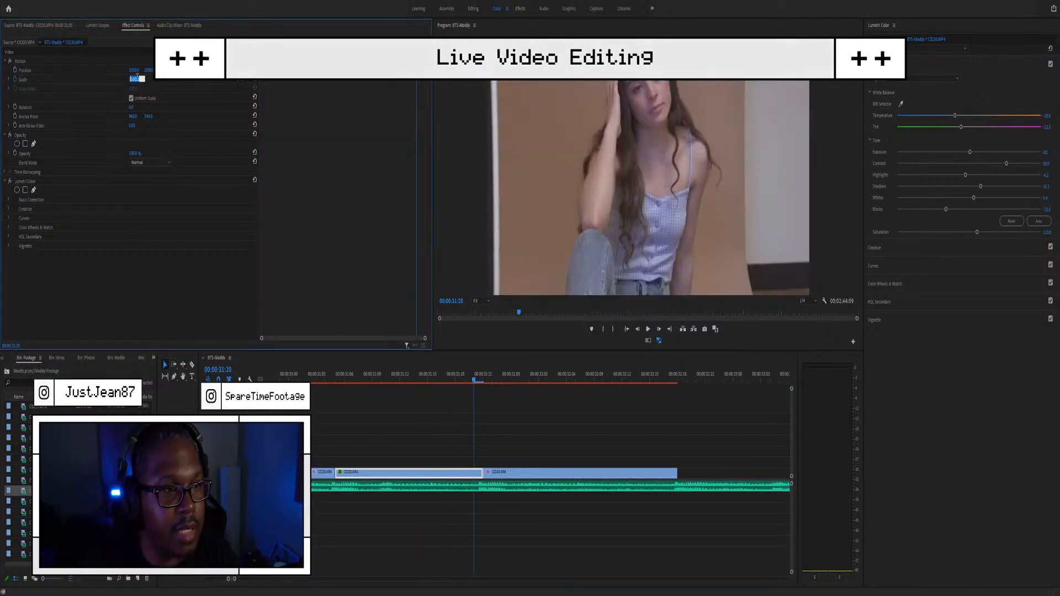
{"action": "type", "text": "110"}
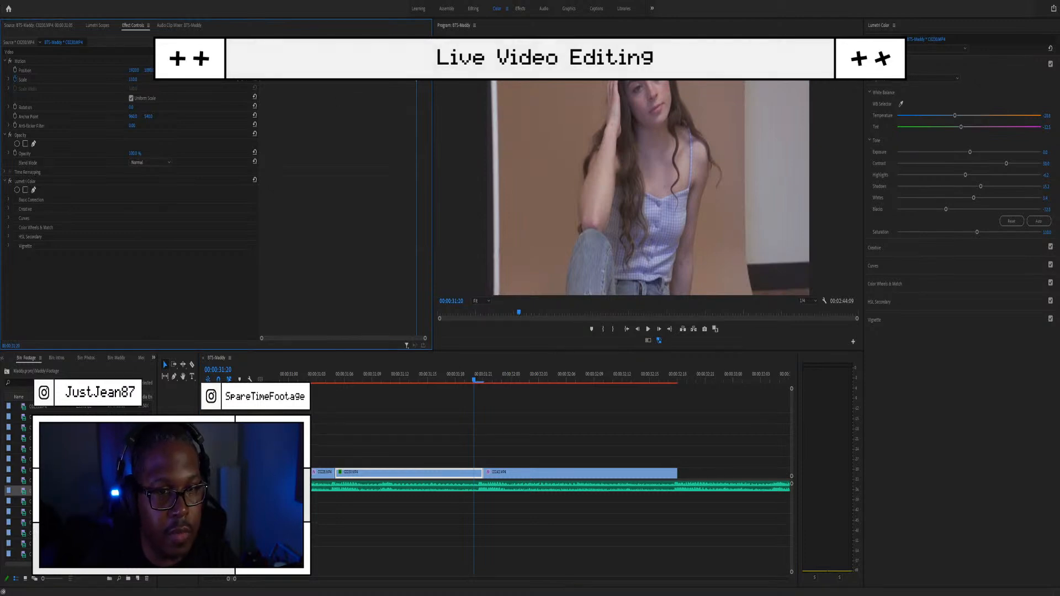
{"action": "key", "text": "Return"}
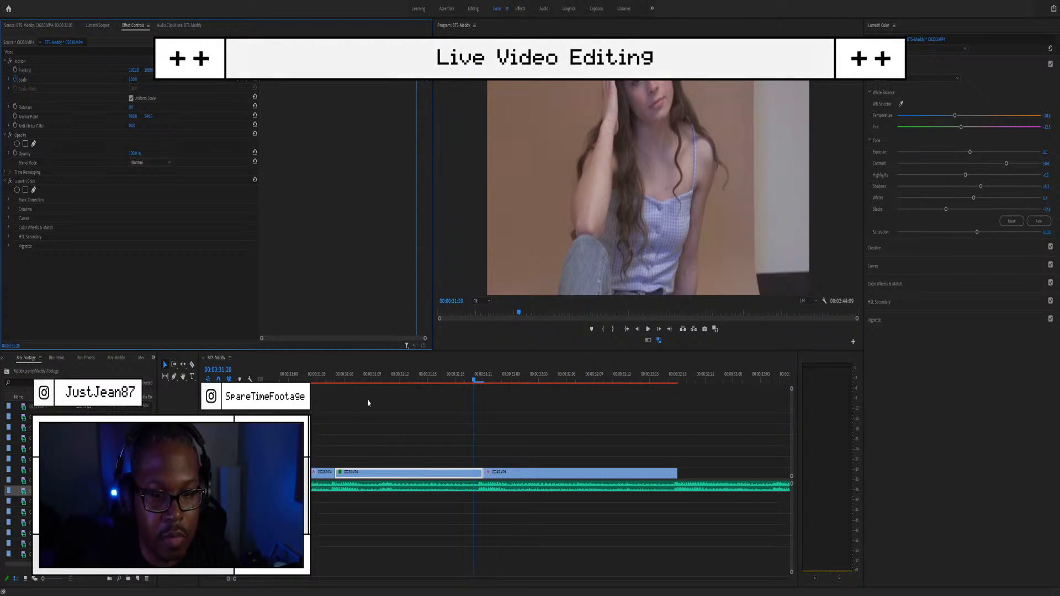
Step: Play back the zooming clip and its surrounding clips to review the scale animation
{"action": "scroll", "coordinate": [367, 402], "scroll_direction": "down", "scroll_amount": 2}
{"action": "left_click", "coordinate": [293, 373]}
{"action": "key", "text": "space"}
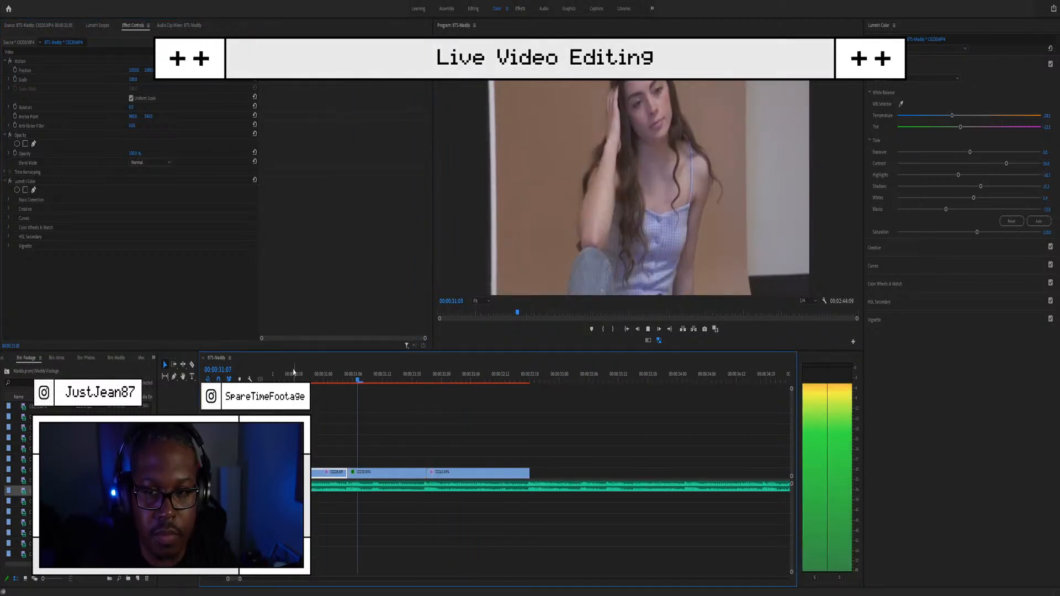
{"action": "key", "text": "space"}
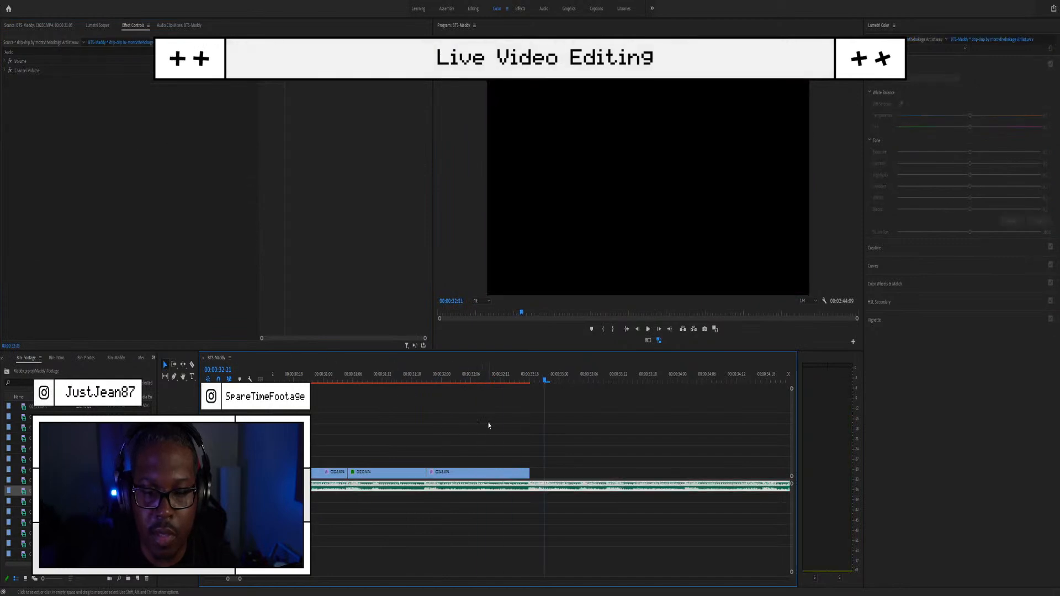
{"action": "scroll", "coordinate": [409, 447], "scroll_direction": "down", "scroll_amount": 3}
{"action": "left_click", "coordinate": [391, 374]}
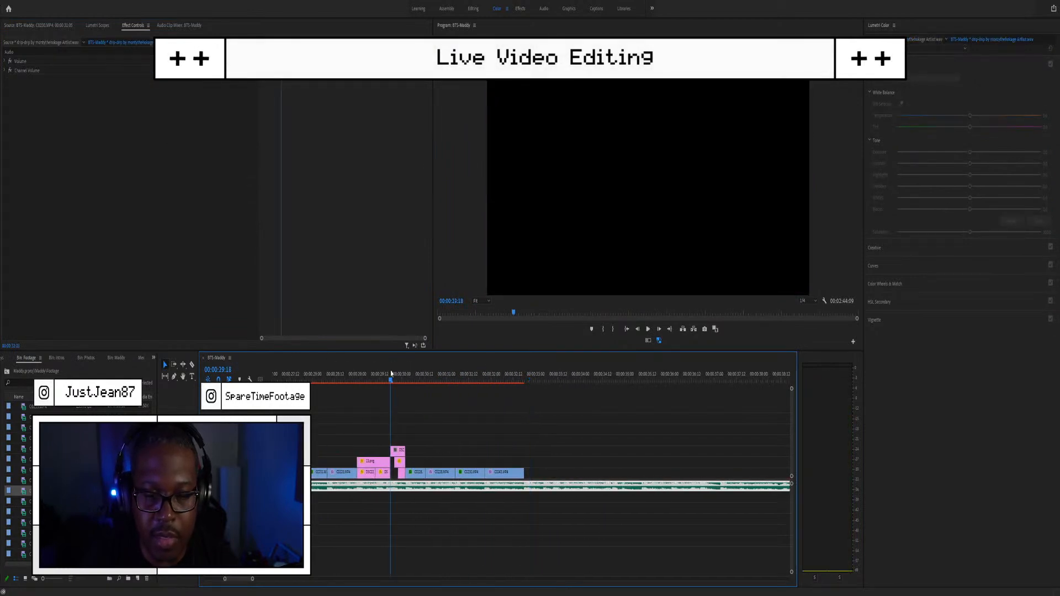
{"action": "key", "text": "space"}
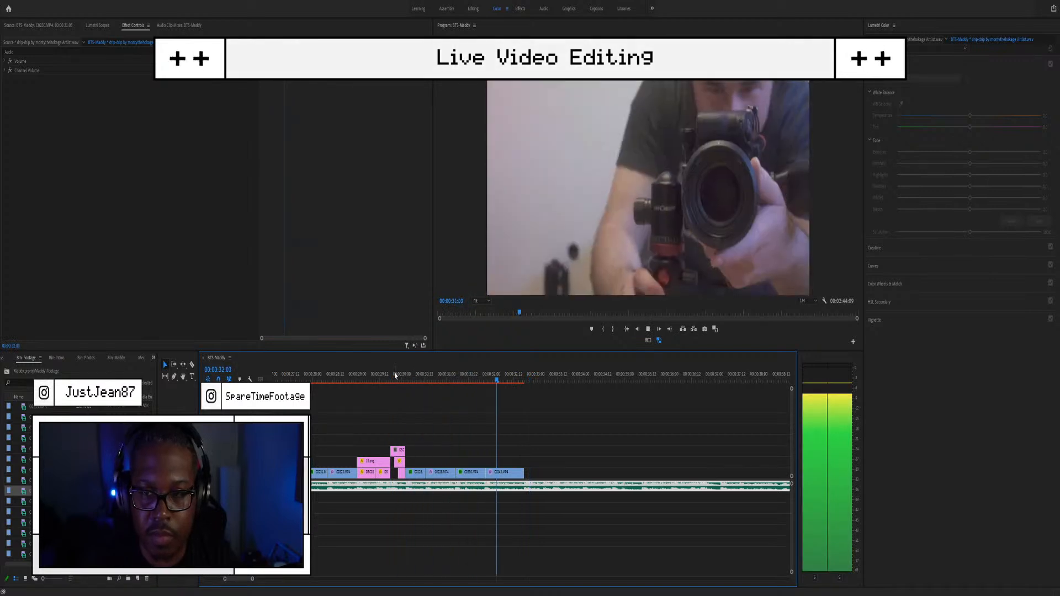
{"action": "key", "text": "space"}
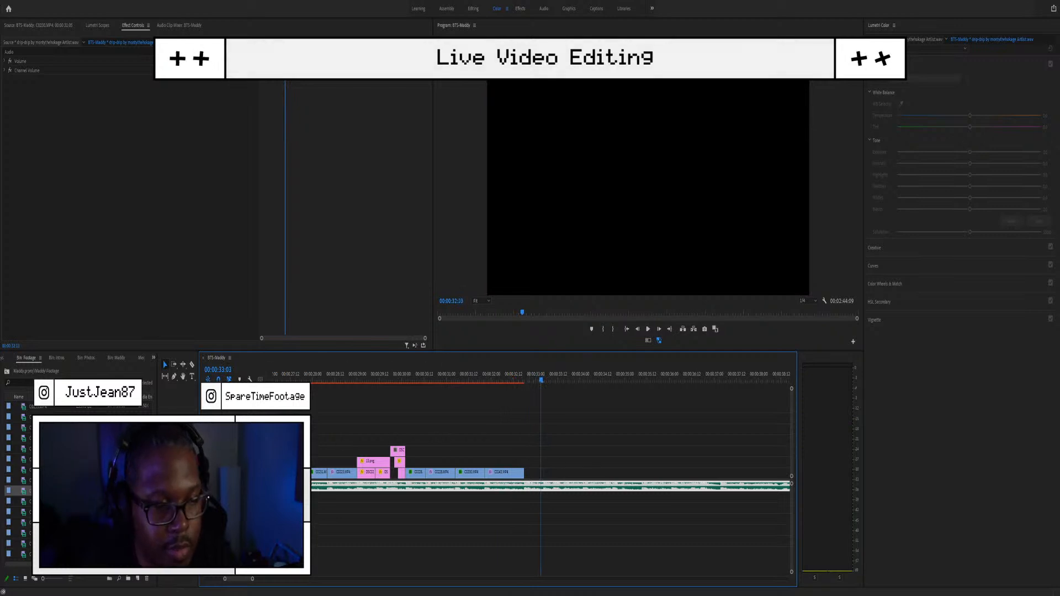
Step: Scrub through several clips in the footage bin to look for the next shot
{"action": "double_click", "coordinate": [24, 431]}
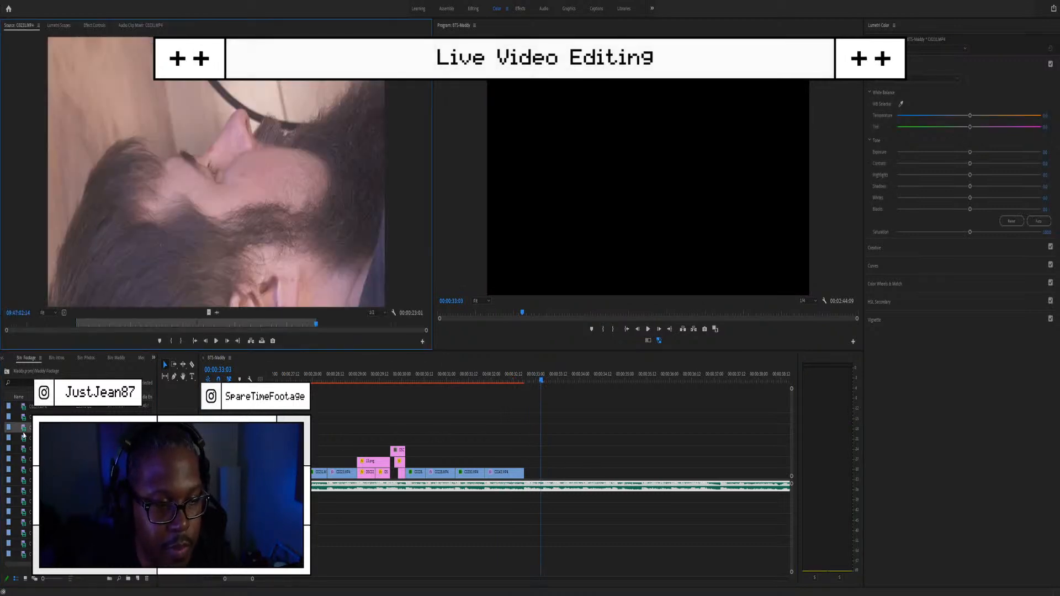
{"action": "double_click", "coordinate": [25, 459]}
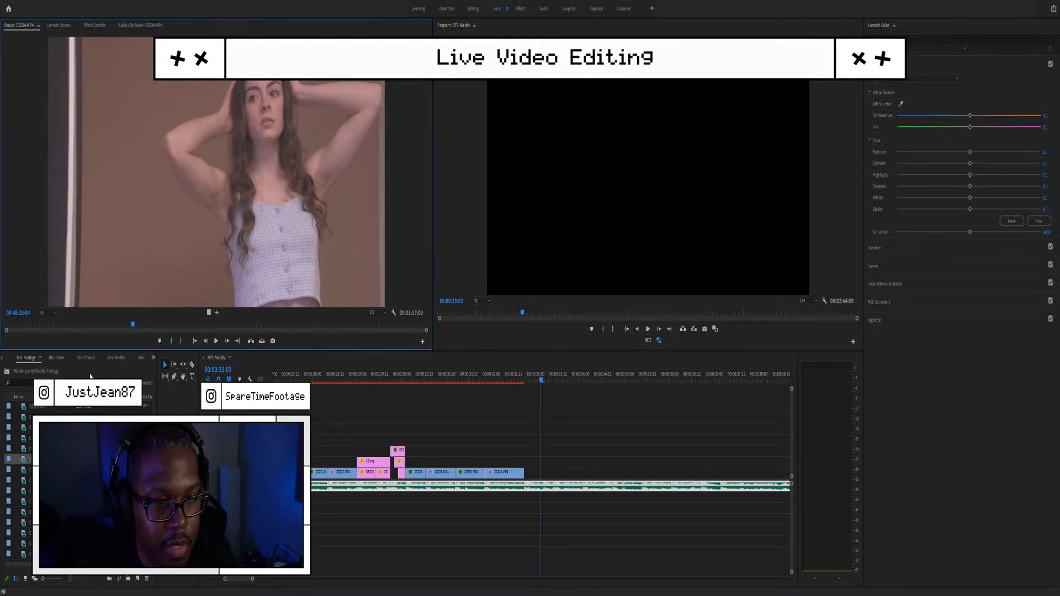
{"action": "left_click_drag", "start_coordinate": [150, 325], "coordinate": [212, 312]}
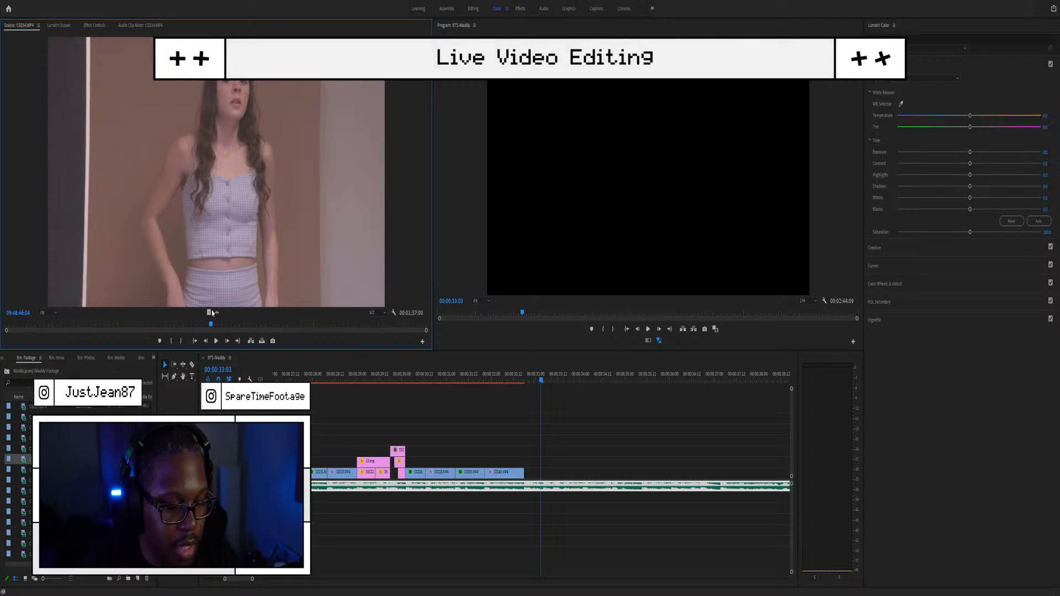
{"action": "left_click_drag", "start_coordinate": [212, 313], "coordinate": [171, 313]}
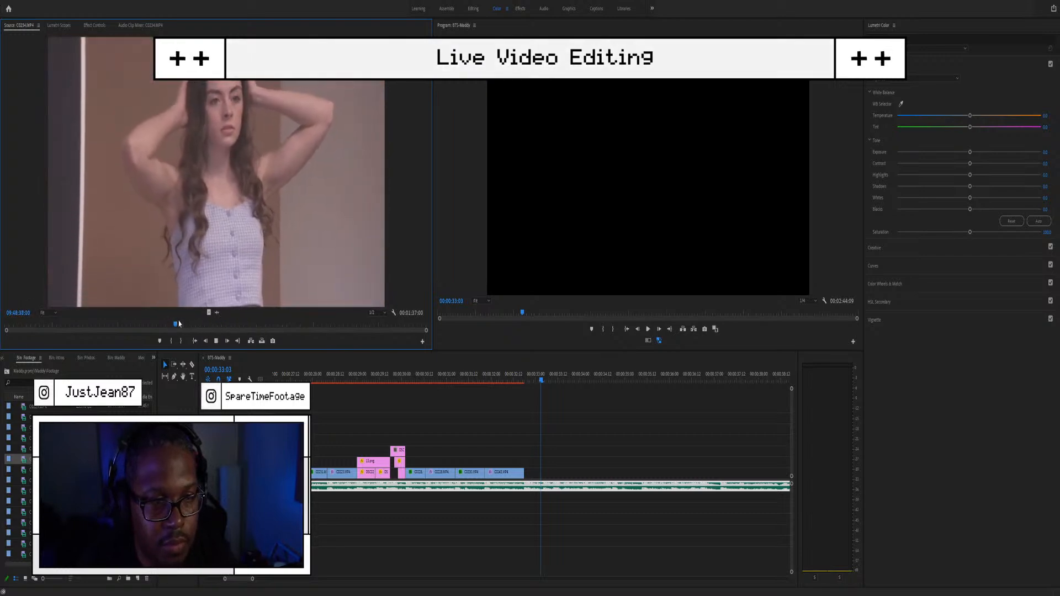
{"action": "left_click", "coordinate": [19, 429]}
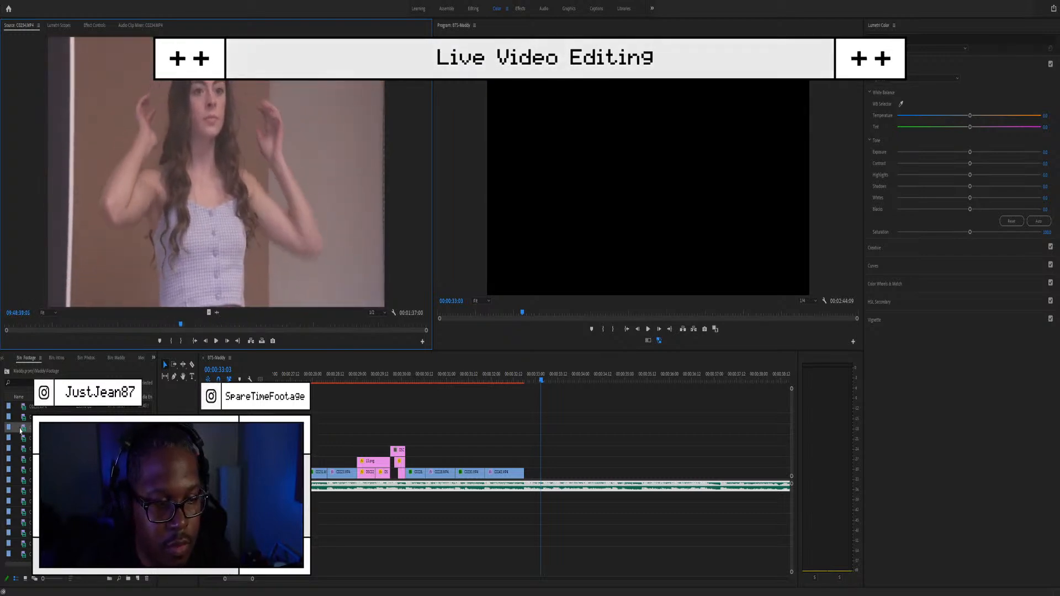
{"action": "double_click", "coordinate": [23, 440]}
{"action": "left_click_drag", "start_coordinate": [71, 324], "coordinate": [347, 338]}
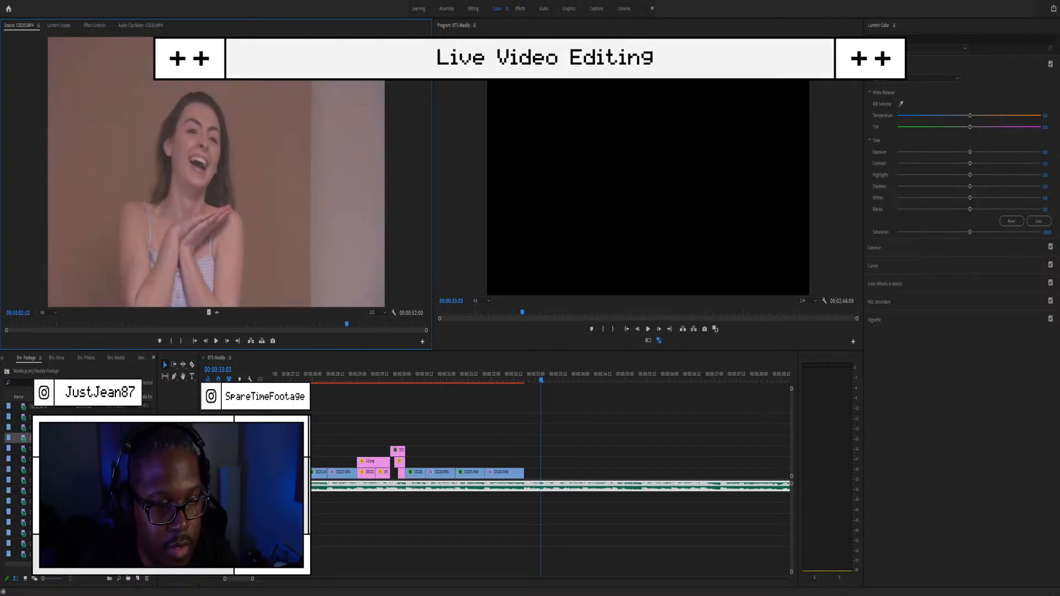
{"action": "left_click_drag", "start_coordinate": [78, 325], "coordinate": [389, 324]}
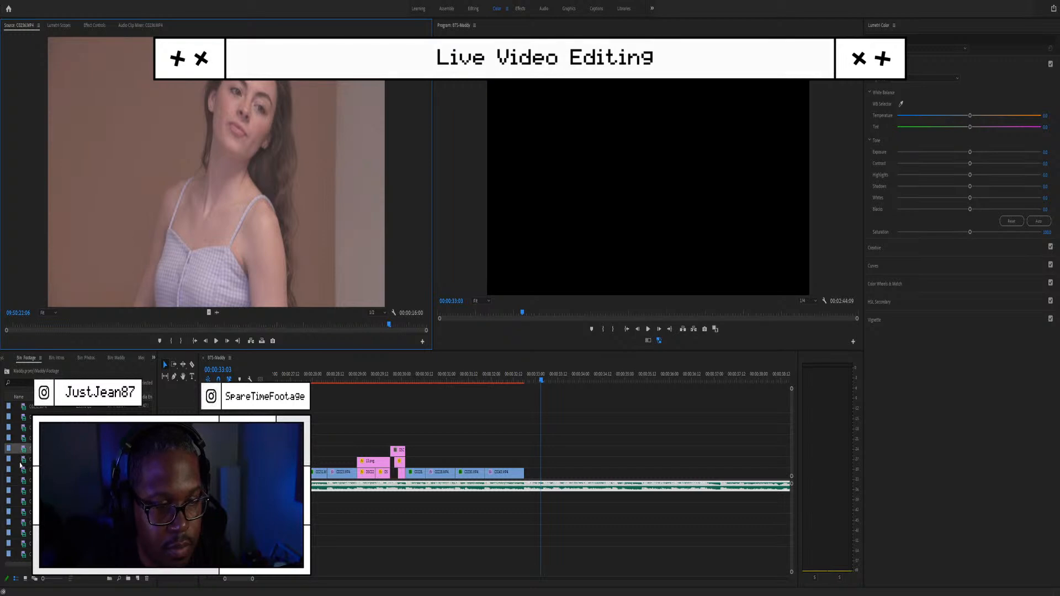
Step: Open the next footage clip of the model leaning back and mark a short range from 09:50:42:03 to 09:50:43:02
{"action": "double_click", "coordinate": [23, 459]}
{"action": "left_click_drag", "start_coordinate": [76, 325], "coordinate": [108, 324]}
{"action": "key", "text": "i"}
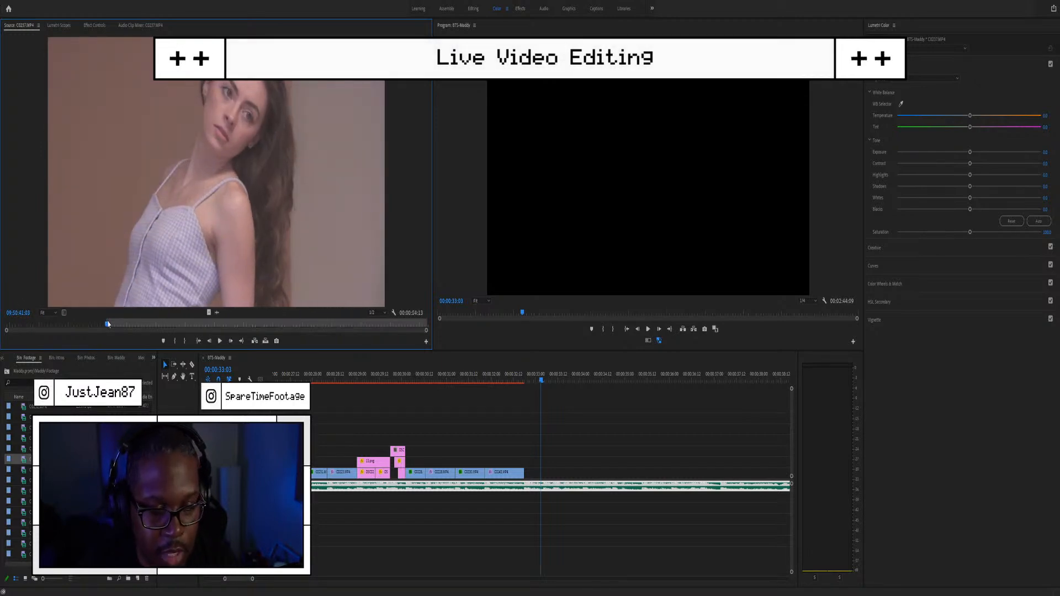
{"action": "left_click_drag", "start_coordinate": [108, 325], "coordinate": [117, 325]}
{"action": "key", "text": "o"}
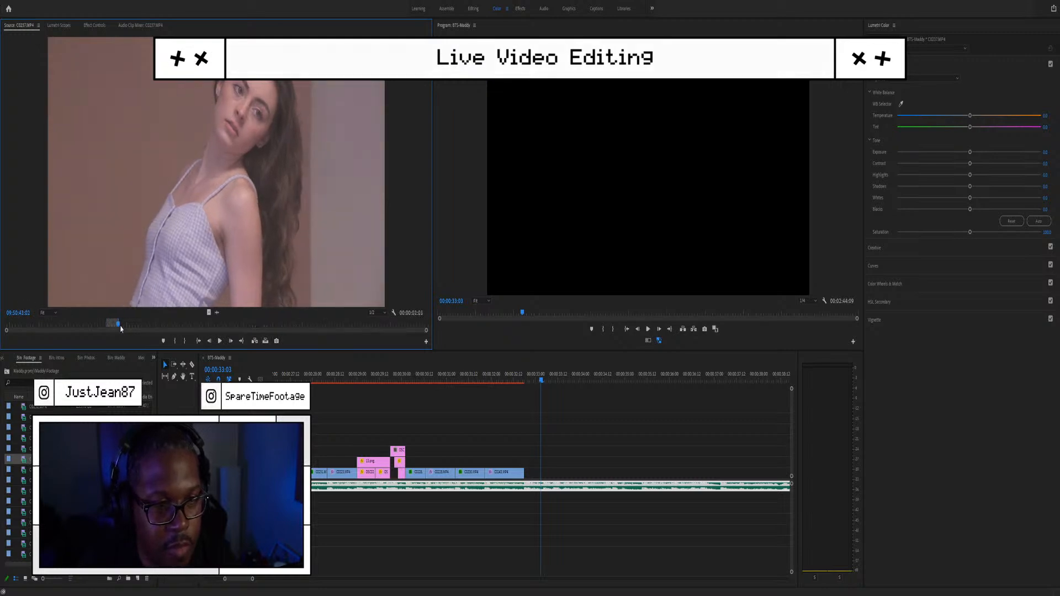
Step: Place only the video of the marked range on the timeline directly after the last clip
{"action": "left_click_drag", "start_coordinate": [209, 312], "coordinate": [565, 480]}
{"action": "key", "text": "="}
{"action": "key", "text": "="}
{"action": "key", "text": "-"}
{"action": "key", "text": "-"}
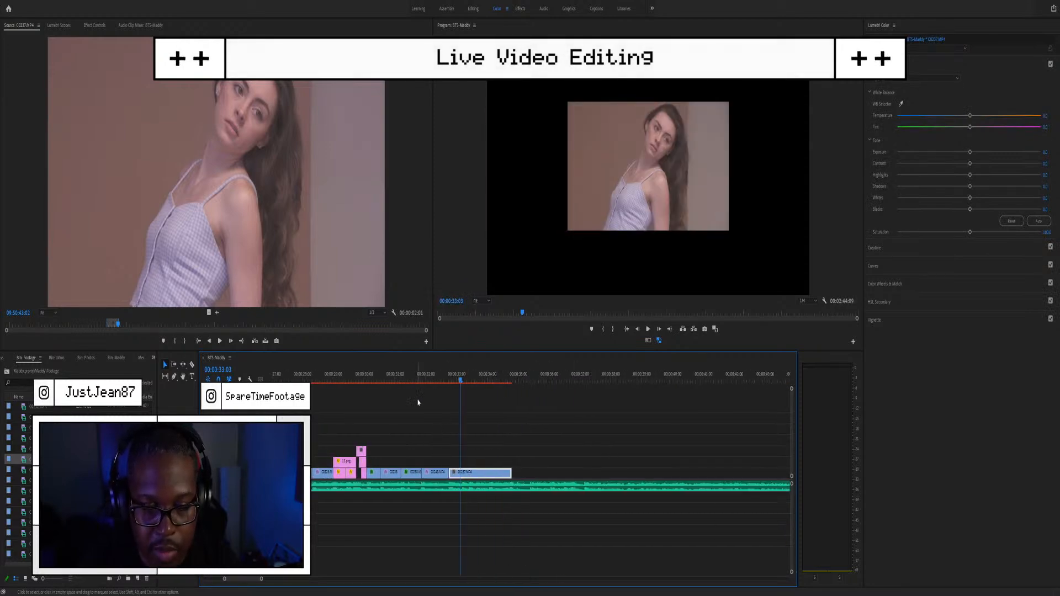
Step: Play back the preceding clips into the newly added shot to check the cut against the music
{"action": "left_click", "coordinate": [380, 382]}
{"action": "key", "text": "space"}
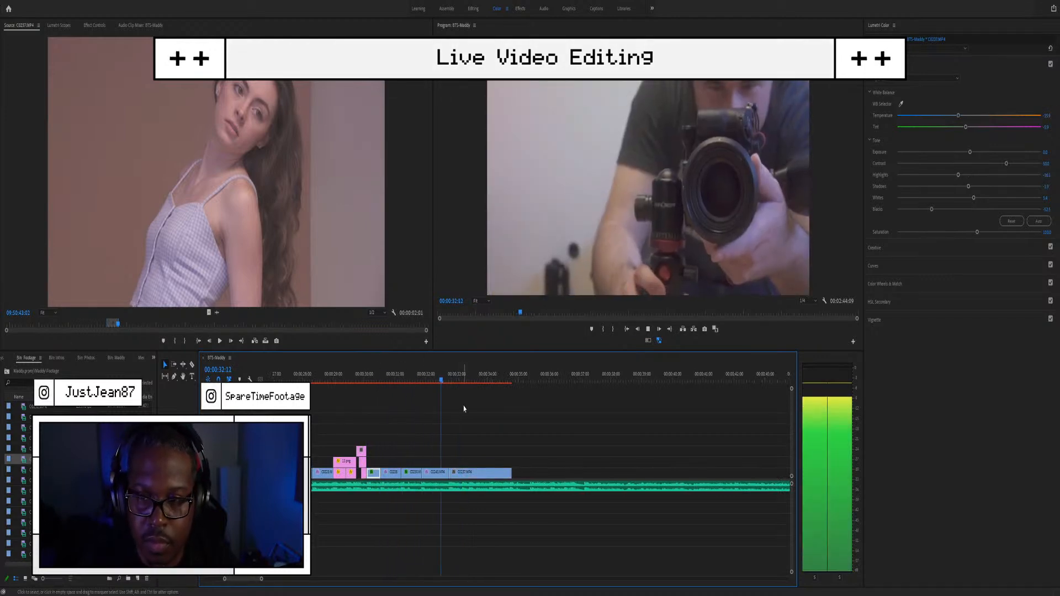
{"action": "key", "text": "space"}
{"action": "left_click", "coordinate": [496, 473]}
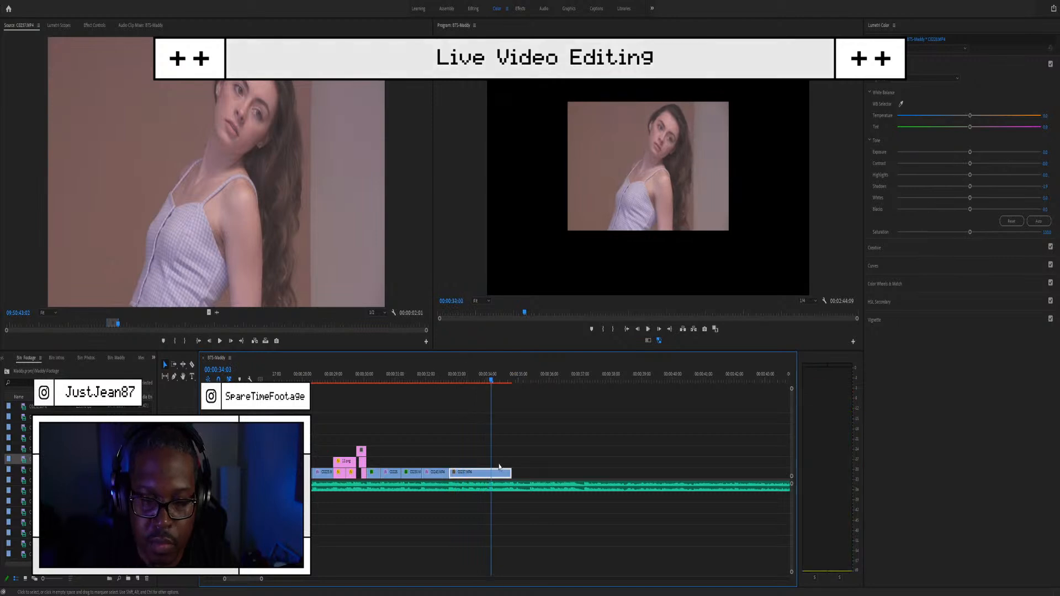
{"action": "scroll", "coordinate": [485, 482], "scroll_direction": "up", "scroll_amount": 2}
{"action": "left_click", "coordinate": [341, 378]}
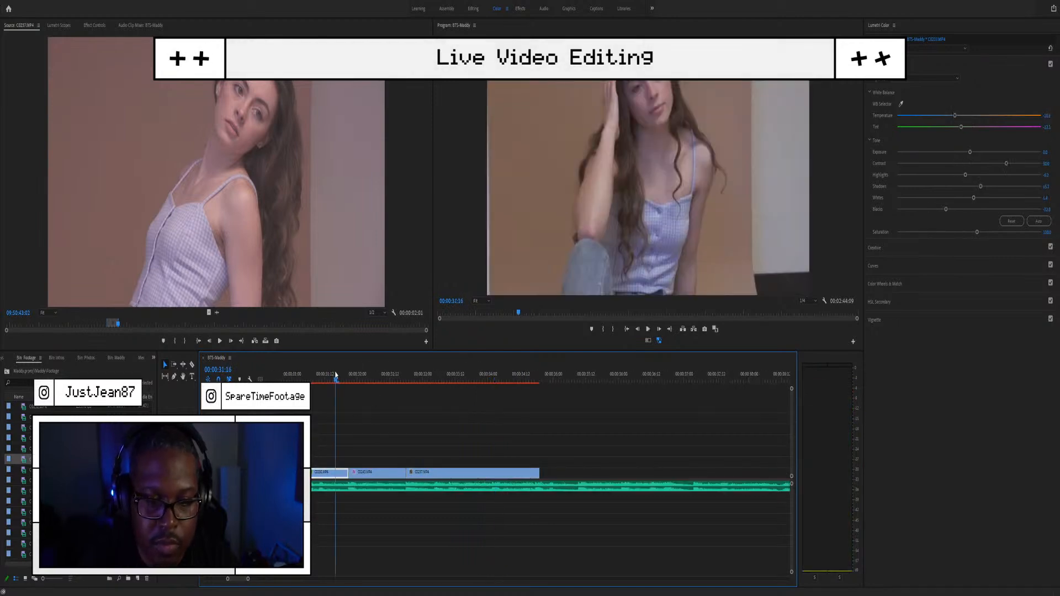
{"action": "key", "text": "space"}
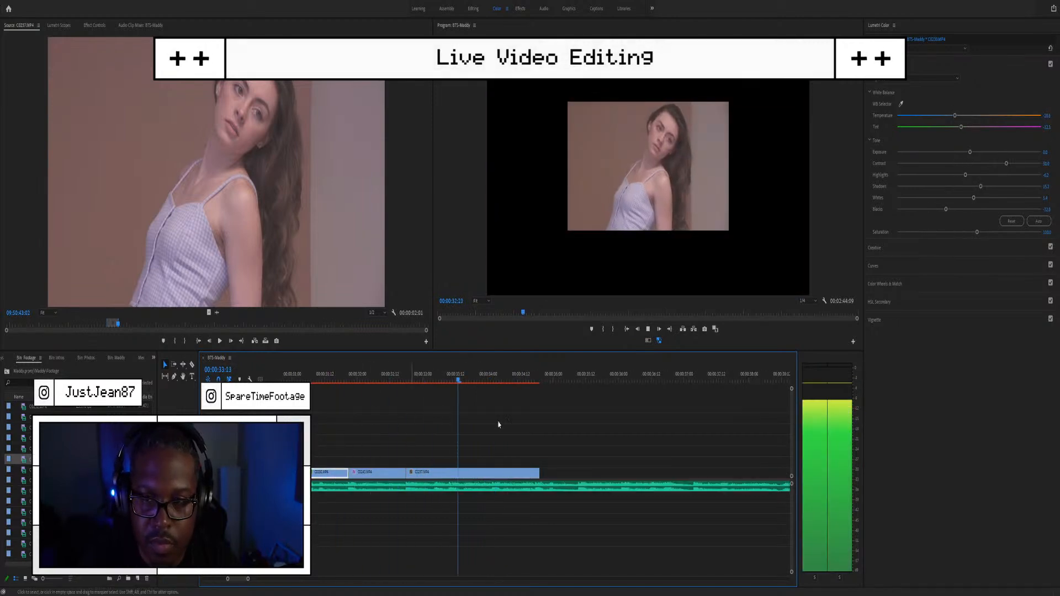
{"action": "key", "text": "space"}
Step: Apply a cooler, higher-contrast Lumetri colour correction to the newly added last clip
{"action": "left_click", "coordinate": [461, 474]}
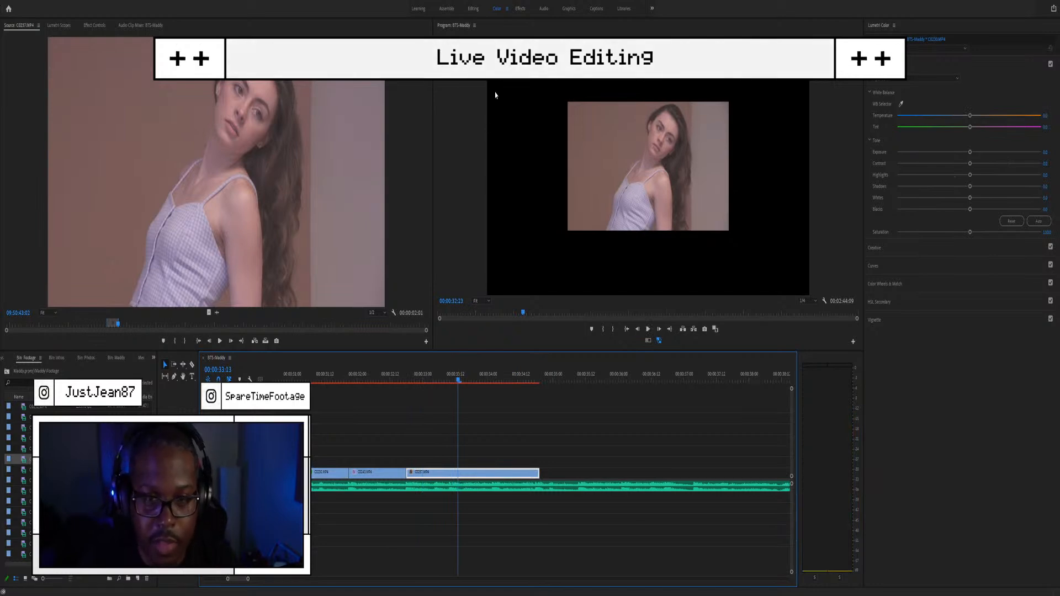
{"action": "left_click", "coordinate": [421, 454]}
{"action": "left_click", "coordinate": [394, 377]}
{"action": "key", "text": "space"}
{"action": "key", "text": "space"}
{"action": "left_click", "coordinate": [435, 475]}
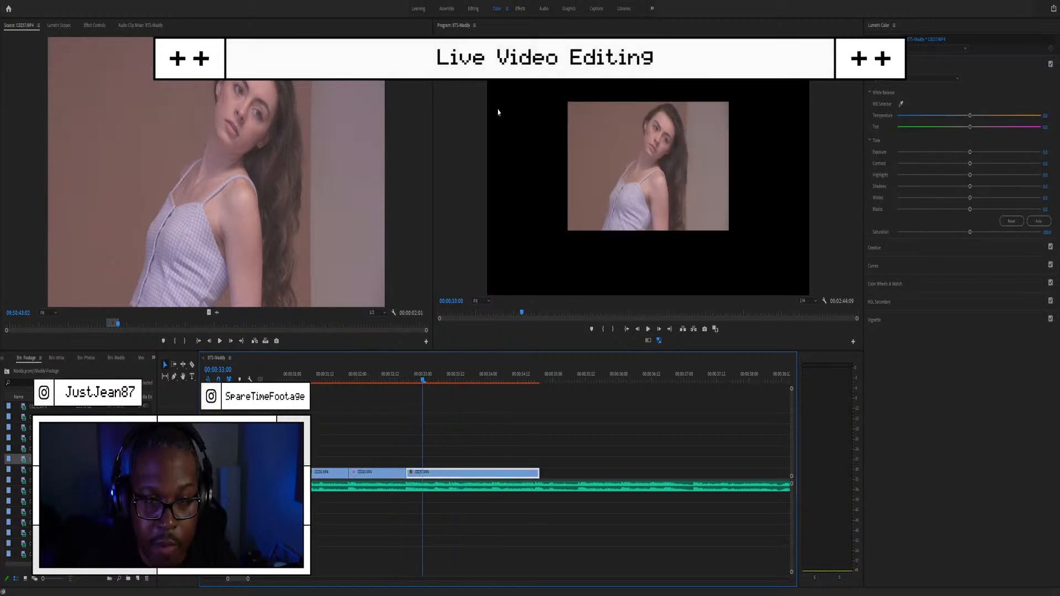
{"action": "left_click", "coordinate": [542, 435]}
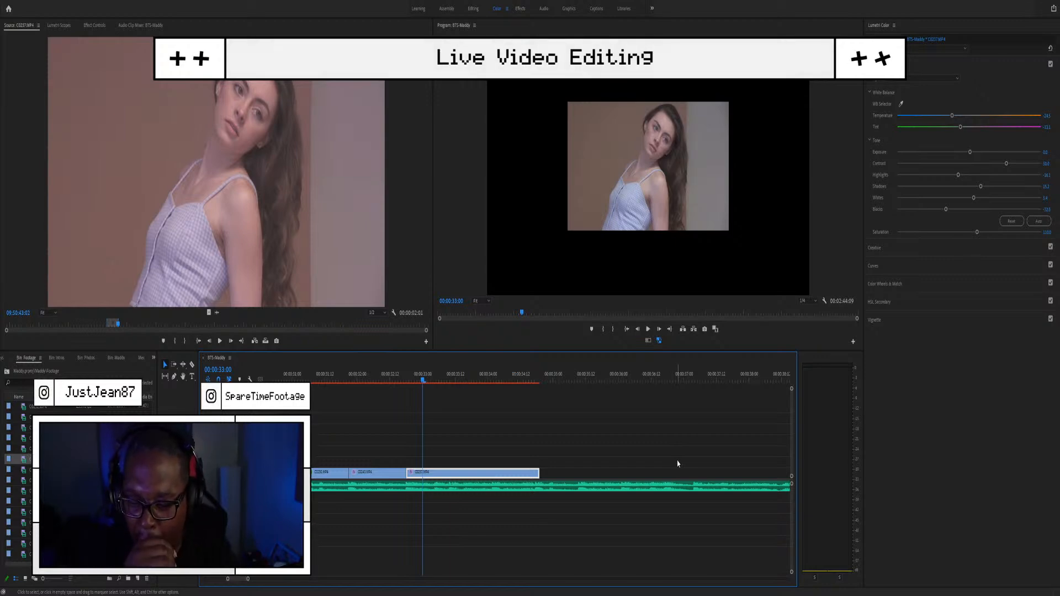
Step: Show the Lumetri Scopes for the colour-corrected last clip and save the project
{"action": "key", "text": "shift+5"}
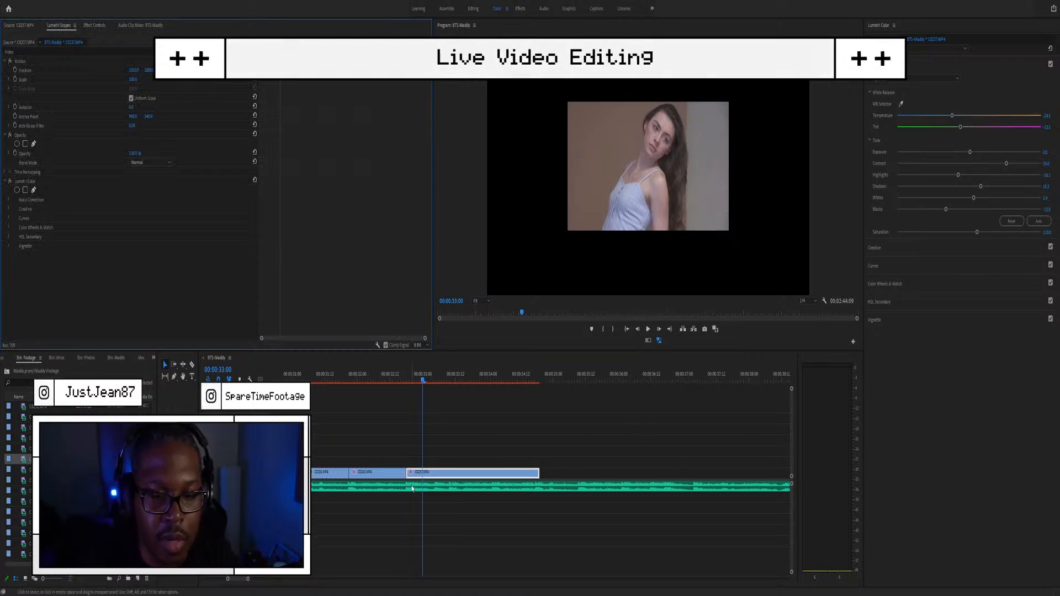
{"action": "key", "text": "ctrl+shift+comma"}
{"action": "left_click", "coordinate": [451, 478]}
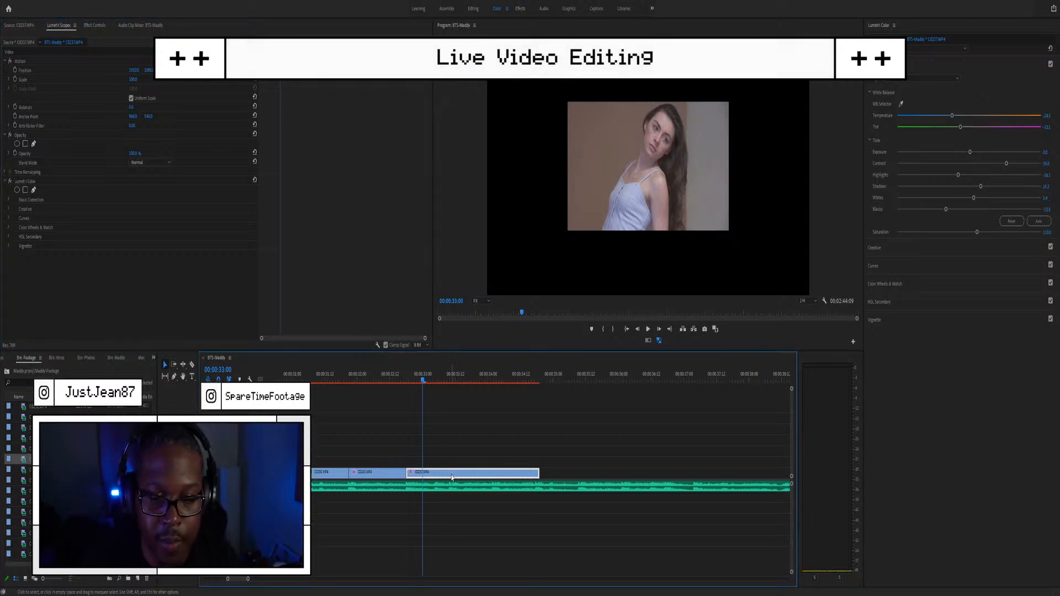
{"action": "key", "text": "shift+5"}
{"action": "key", "text": "ctrl+shift+comma"}
{"action": "left_click_drag", "start_coordinate": [388, 379], "coordinate": [434, 381]}
{"action": "key", "text": "shift+5"}
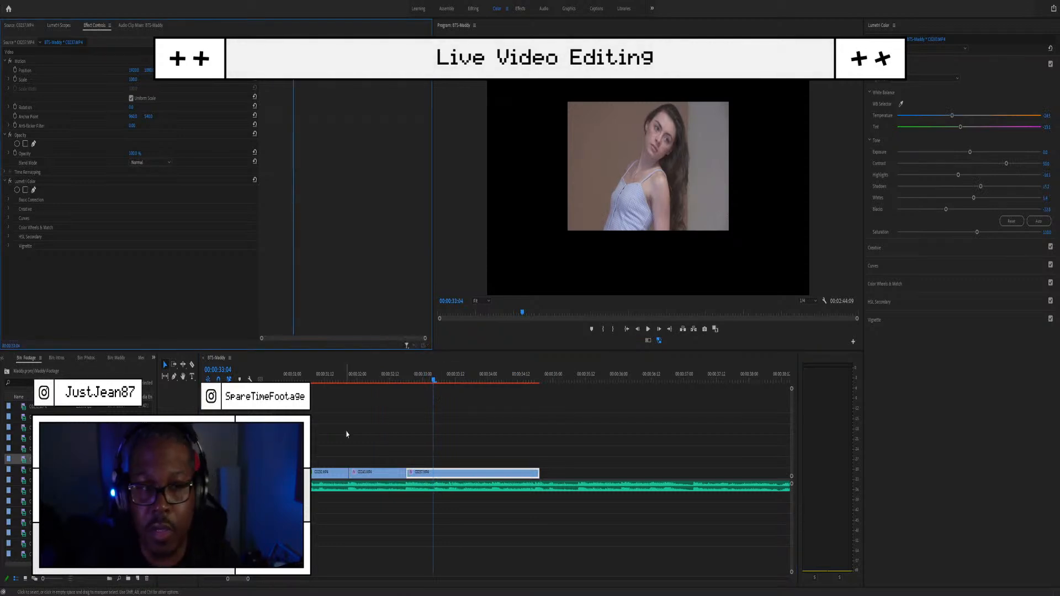
{"action": "key", "text": "shift+5"}
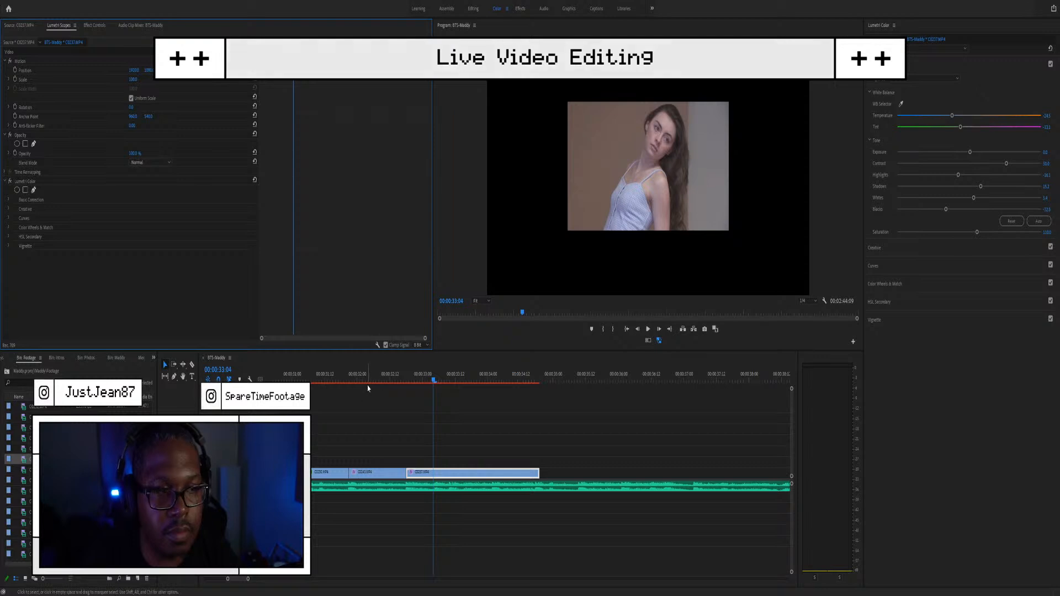
{"action": "left_click", "coordinate": [93, 26]}
{"action": "left_click", "coordinate": [37, 26]}
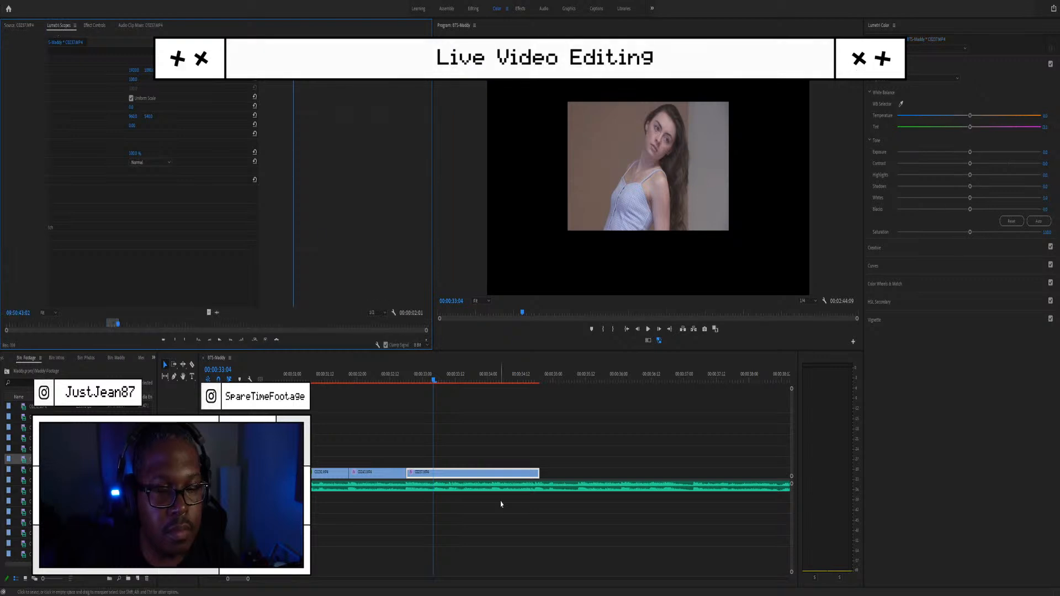
{"action": "key", "text": "ctrl+s"}
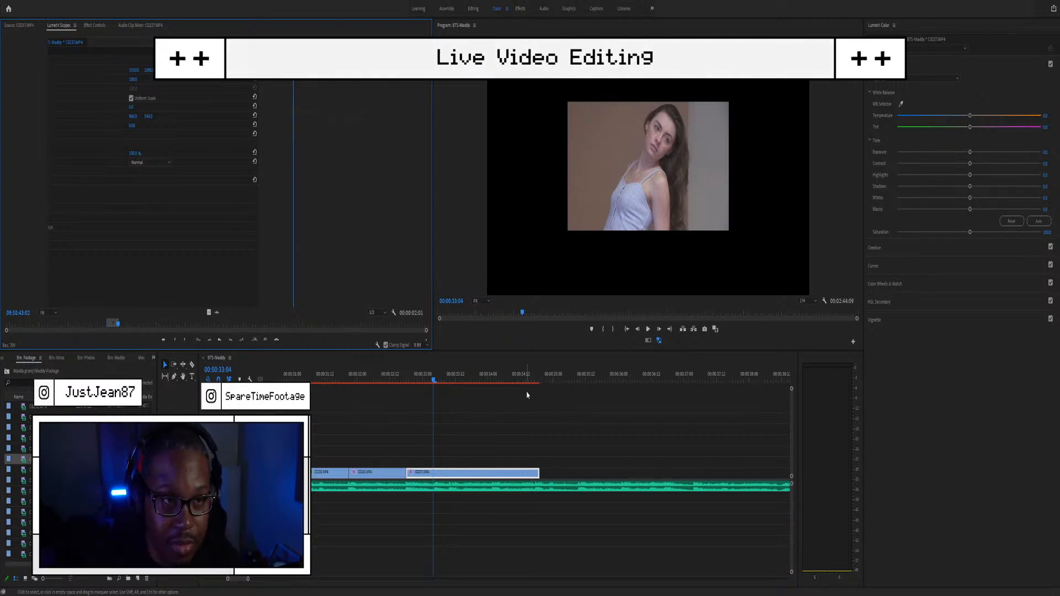
Step: Play back the last few clips with the scopes shown to check the cut from the photographer to the model
{"action": "left_click", "coordinate": [367, 376]}
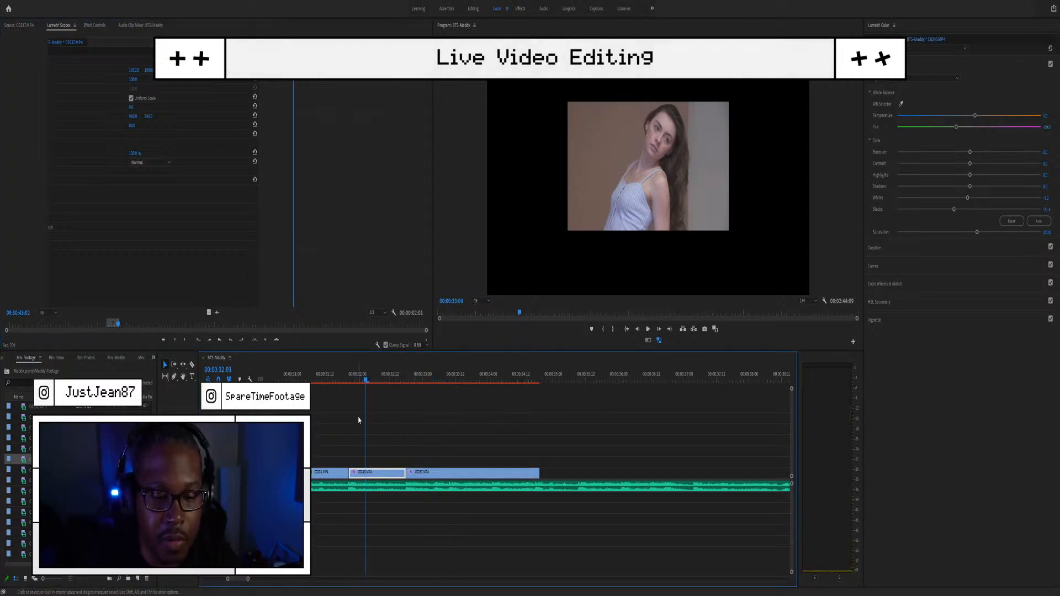
{"action": "scroll", "coordinate": [398, 421], "scroll_direction": "down", "scroll_amount": 3}
{"action": "scroll", "coordinate": [393, 423], "scroll_direction": "up", "scroll_amount": 2}
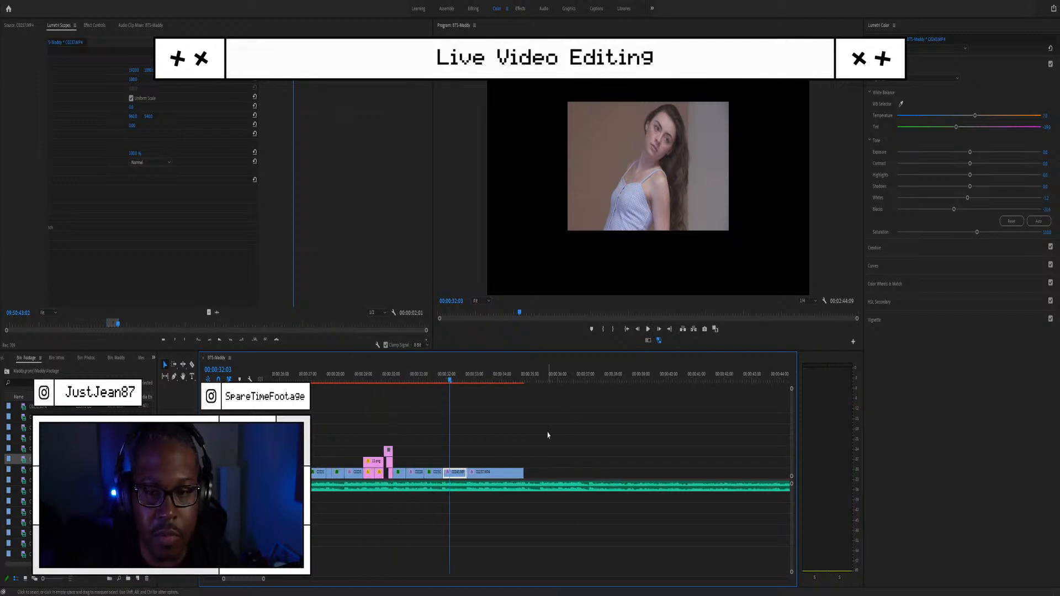
{"action": "left_click", "coordinate": [466, 379]}
{"action": "mouse_move", "coordinate": [467, 379]}
{"action": "left_mouse_down"}
{"action": "mouse_move", "coordinate": [487, 397]}
{"action": "mouse_move", "coordinate": [464, 395]}
{"action": "left_mouse_up"}
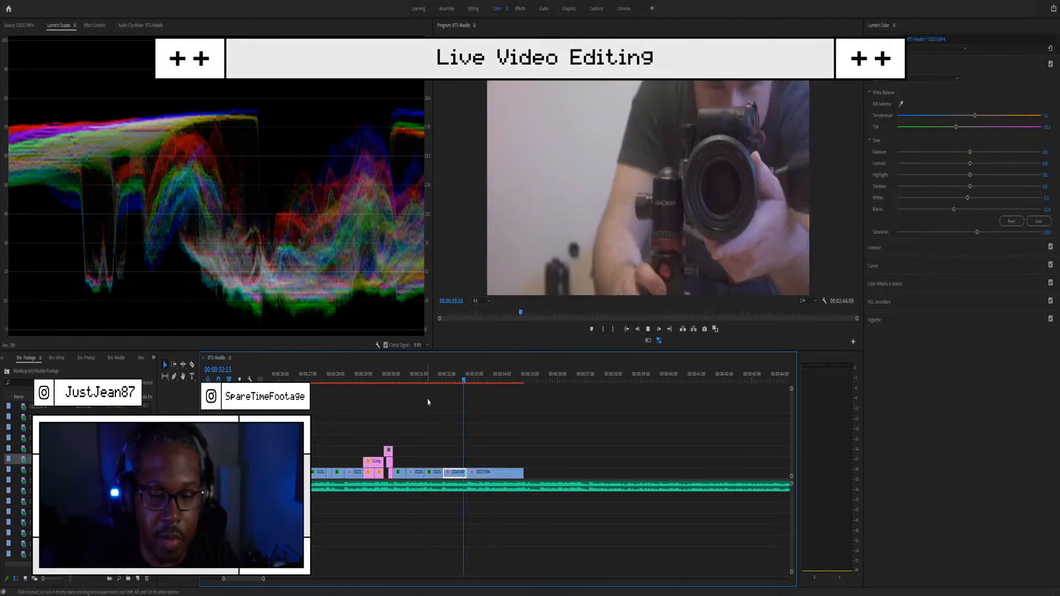
{"action": "key", "text": "space"}
{"action": "scroll", "coordinate": [527, 442], "scroll_direction": "up", "scroll_amount": 3}
{"action": "scroll", "coordinate": [367, 459], "scroll_direction": "down", "scroll_amount": 3}
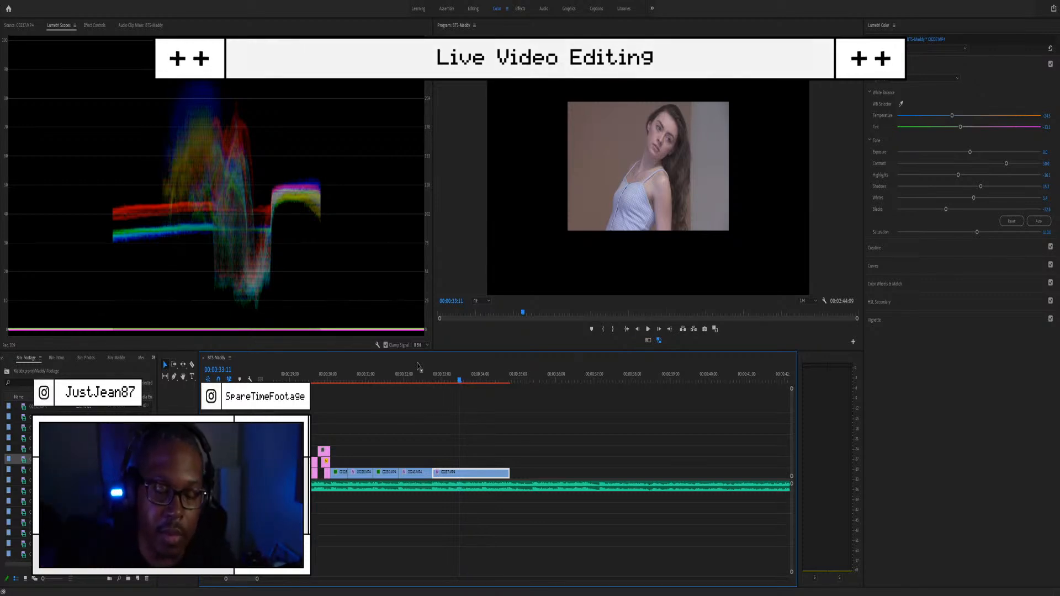
{"action": "left_click", "coordinate": [389, 377]}
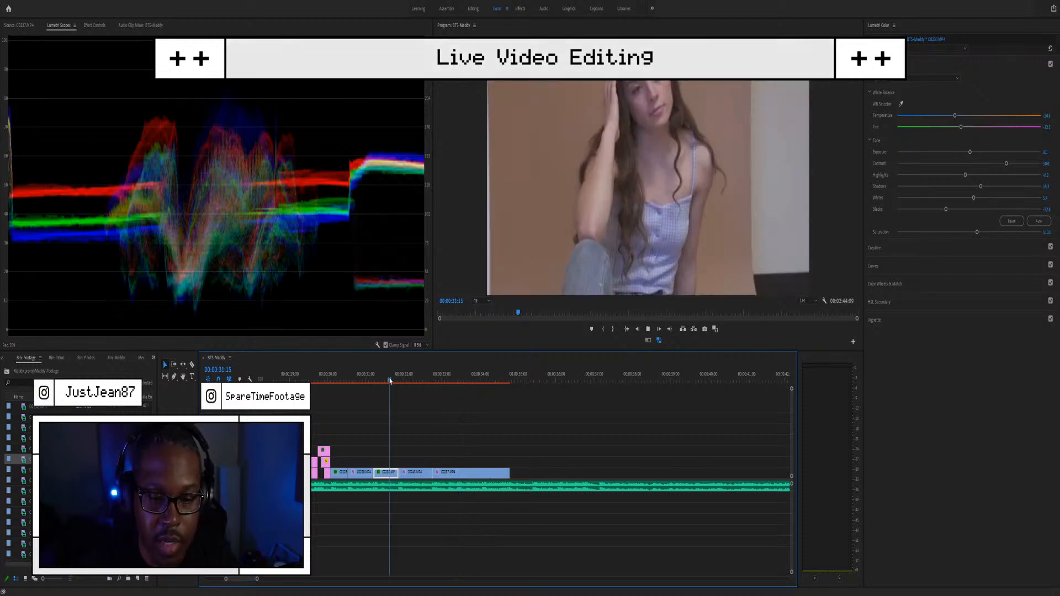
{"action": "key", "text": "space"}
{"action": "key", "text": "space"}
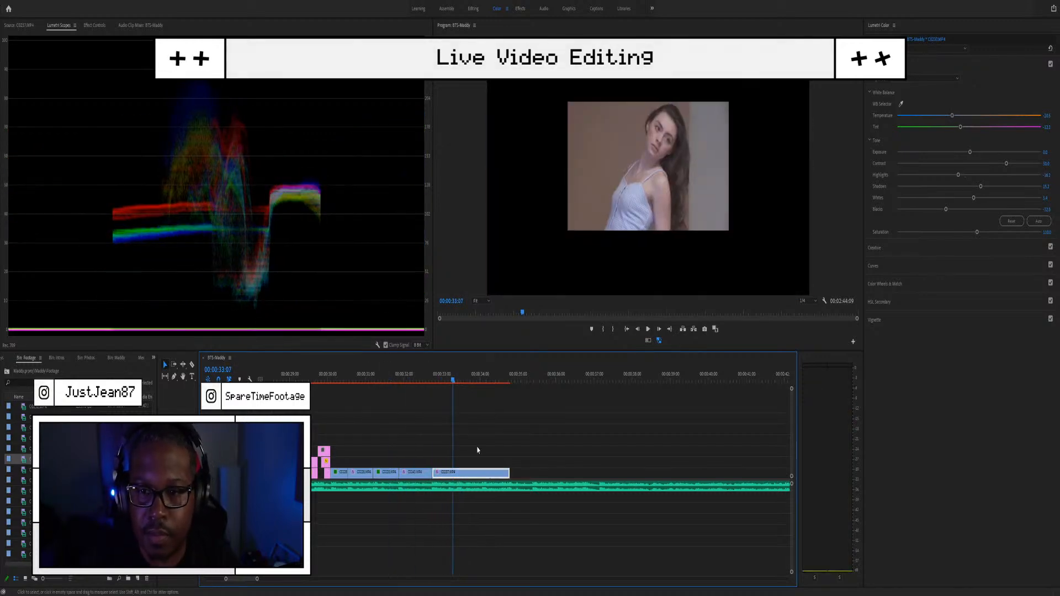
Step: Replay the last clip and the cut before it repeatedly at closer timeline zoom to judge its timing against the music
{"action": "scroll", "coordinate": [476, 451], "scroll_direction": "up", "scroll_amount": 5}
{"action": "scroll", "coordinate": [374, 423], "scroll_direction": "down", "scroll_amount": 1}
{"action": "scroll", "coordinate": [373, 423], "scroll_direction": "down", "scroll_amount": 1}
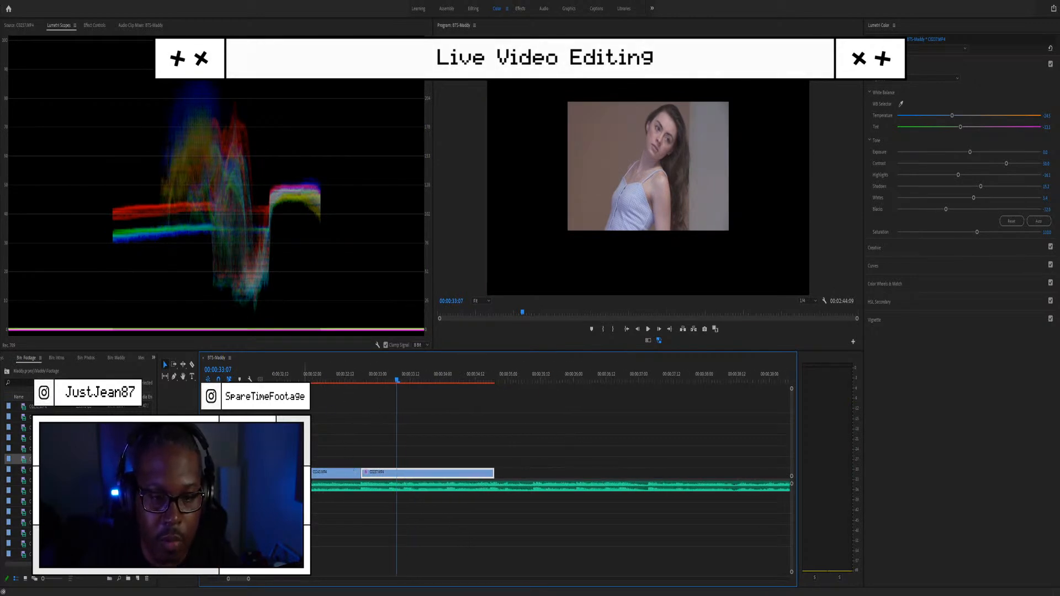
{"action": "key", "text": "space"}
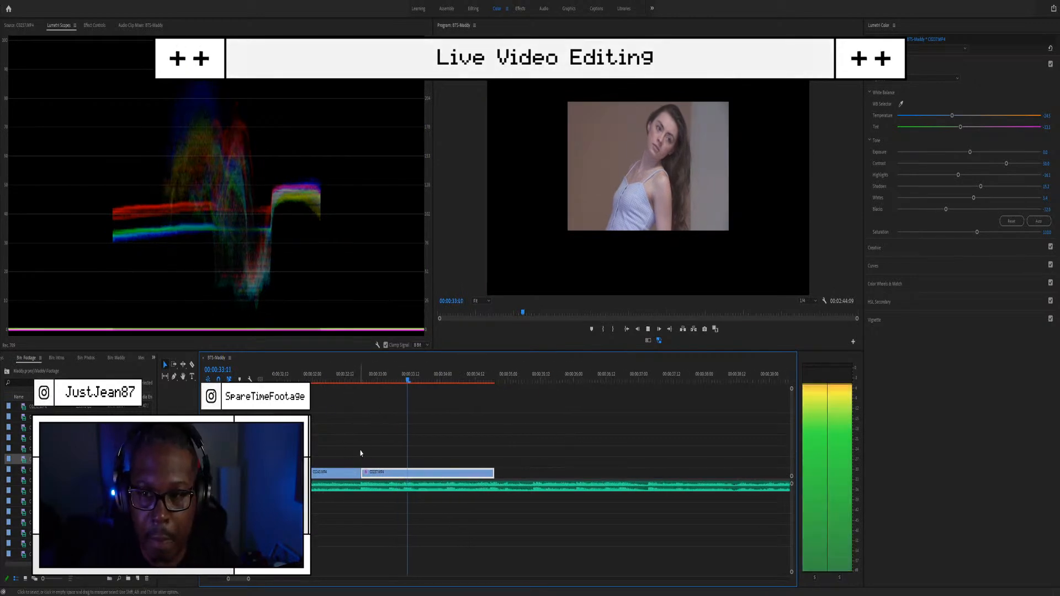
{"action": "key", "text": "space"}
{"action": "scroll", "coordinate": [368, 436], "scroll_direction": "up", "scroll_amount": 2}
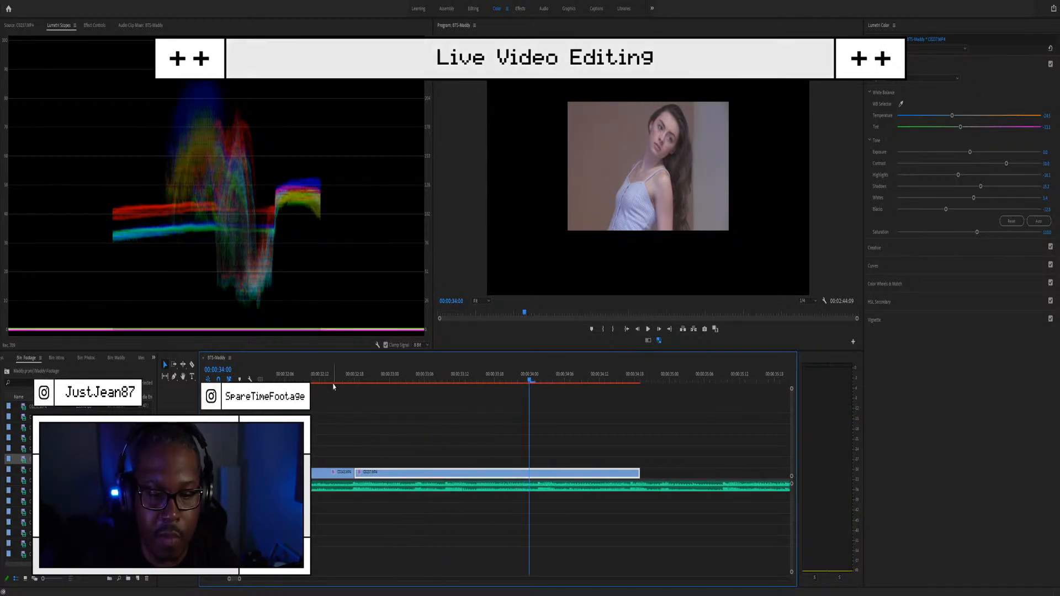
{"action": "left_click", "coordinate": [335, 382]}
{"action": "key", "text": "space"}
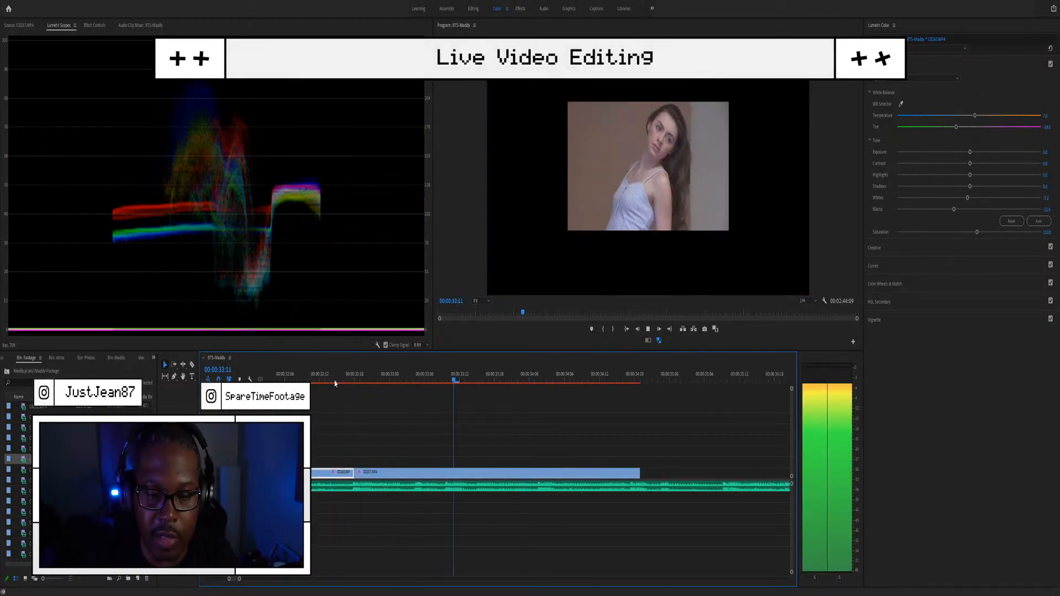
{"action": "key", "text": "space"}
{"action": "left_click", "coordinate": [361, 382]}
{"action": "key", "text": "space"}
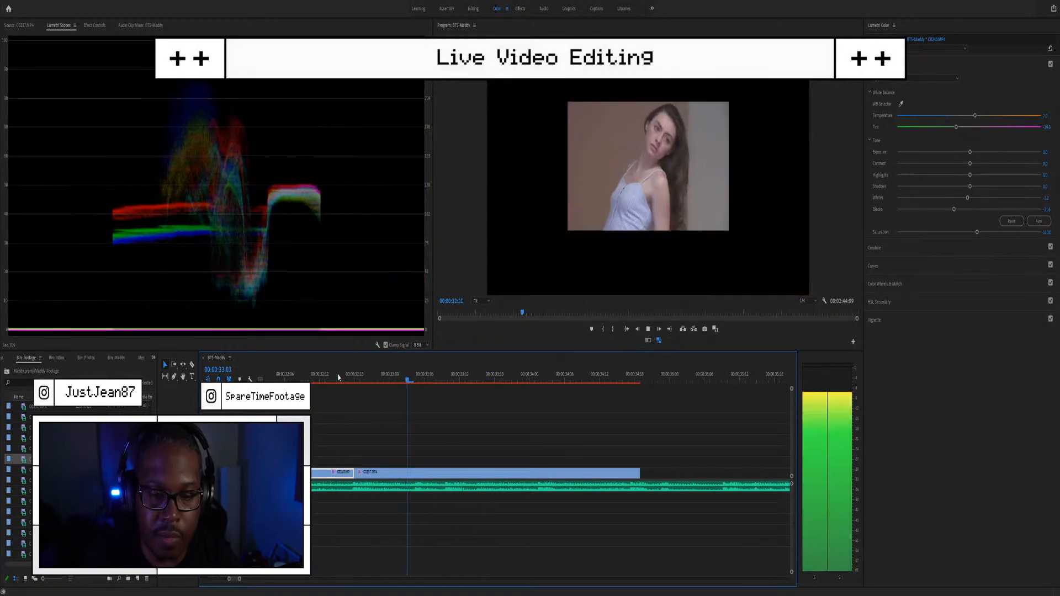
{"action": "key", "text": "space"}
{"action": "left_click", "coordinate": [351, 379]}
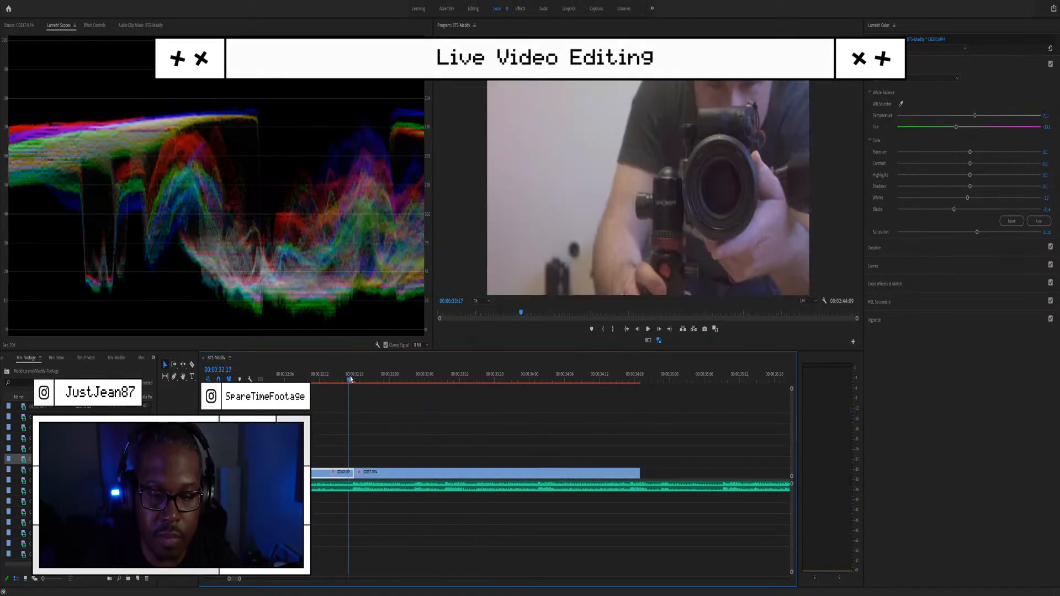
Step: Replay the cut into the last model clip and split that clip on the following music beat
{"action": "key", "text": "space"}
{"action": "key", "text": "space"}
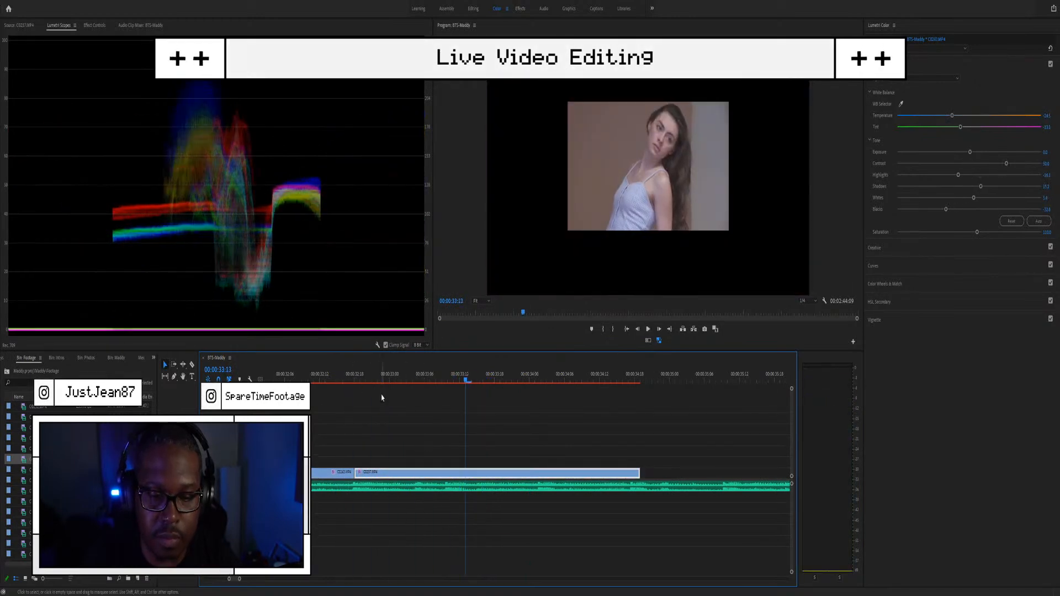
{"action": "left_click", "coordinate": [342, 379]}
{"action": "key", "text": "space"}
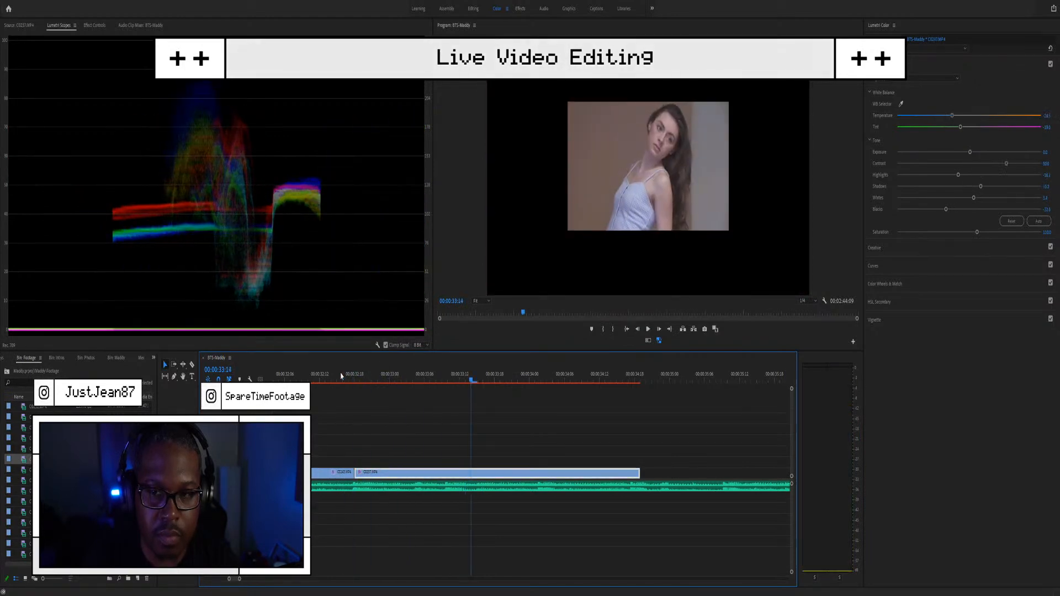
{"action": "key", "text": "c"}
{"action": "left_click", "coordinate": [447, 470]}
{"action": "key", "text": "v"}
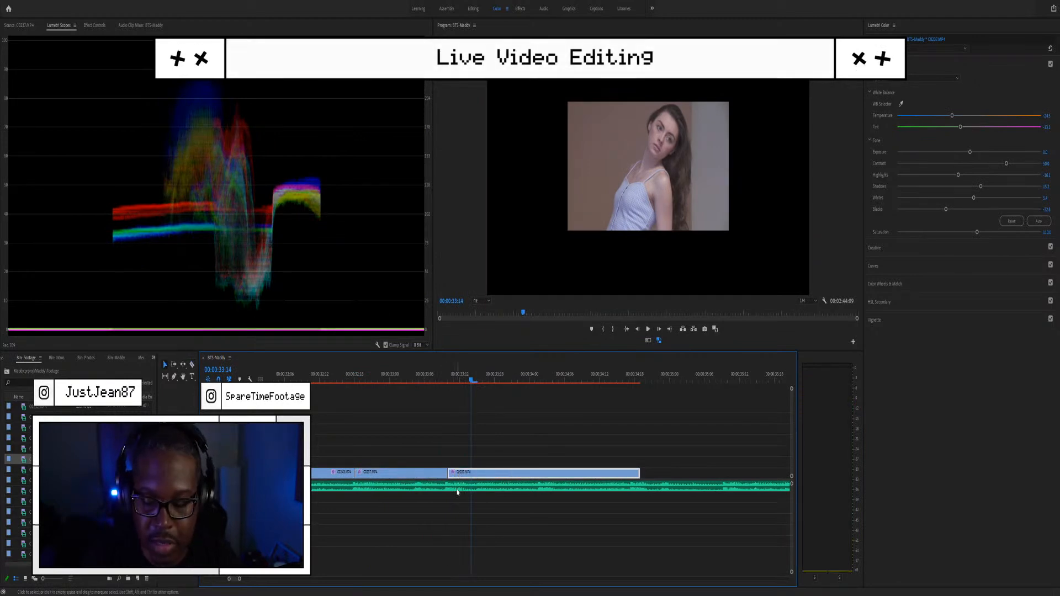
Step: Enlarge the second piece of the split model clip to fill the frame and lower its Lumetri Blacks
{"action": "key", "text": "s"}
{"action": "scroll", "coordinate": [499, 458], "scroll_direction": "down", "scroll_amount": 1}
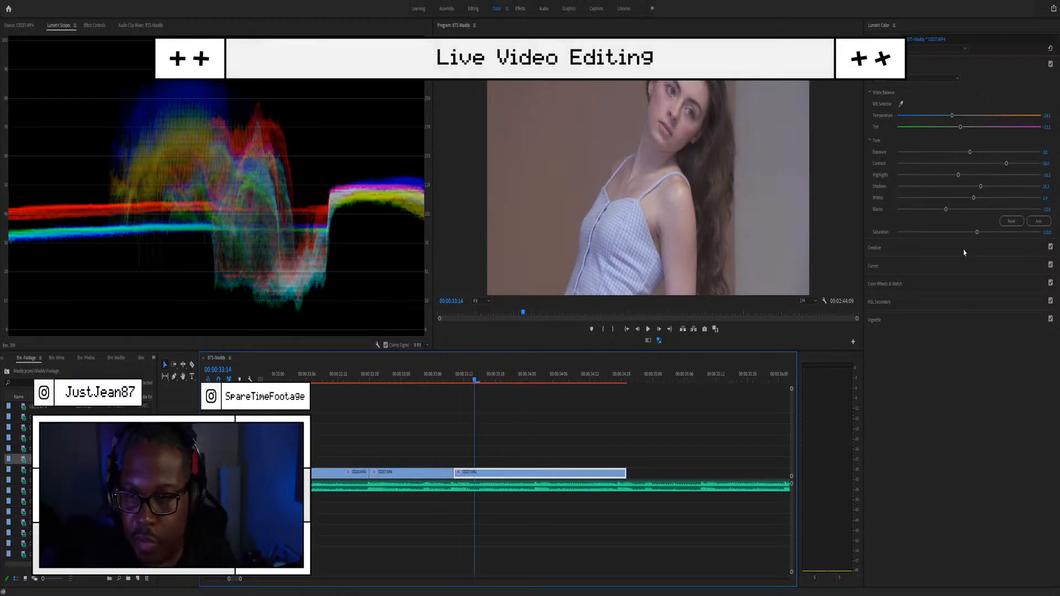
{"action": "left_click_drag", "start_coordinate": [940, 210], "coordinate": [930, 209]}
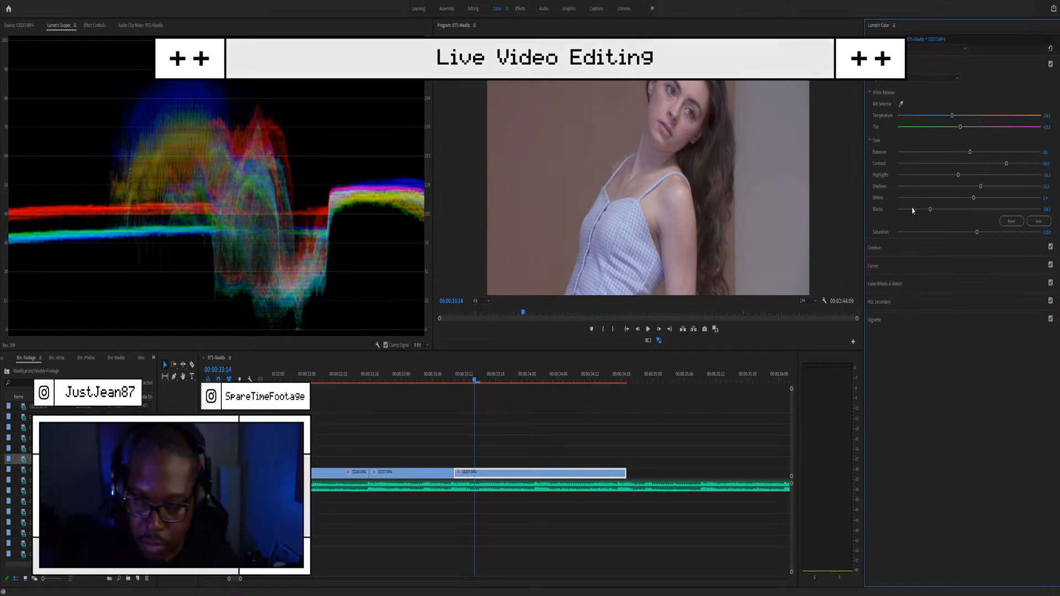
Step: Play back the final clips from before the photographer shot to check how the enlarged model piece lands on the music
{"action": "left_click", "coordinate": [472, 366]}
{"action": "key", "text": "minus"}
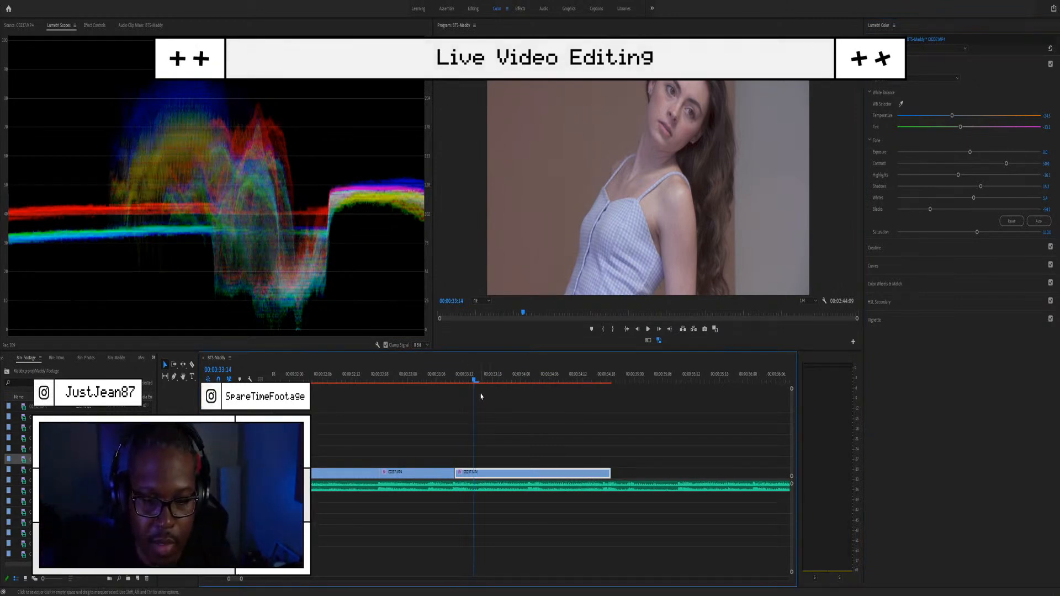
{"action": "key", "text": "minus"}
{"action": "key", "text": "minus"}
{"action": "left_click", "coordinate": [404, 375]}
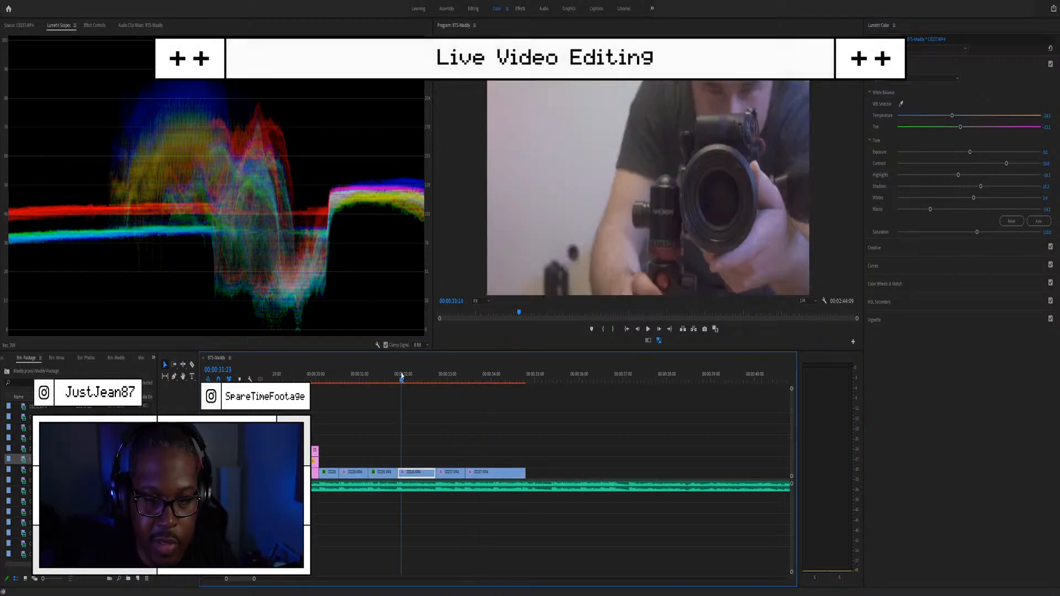
{"action": "key", "text": "space"}
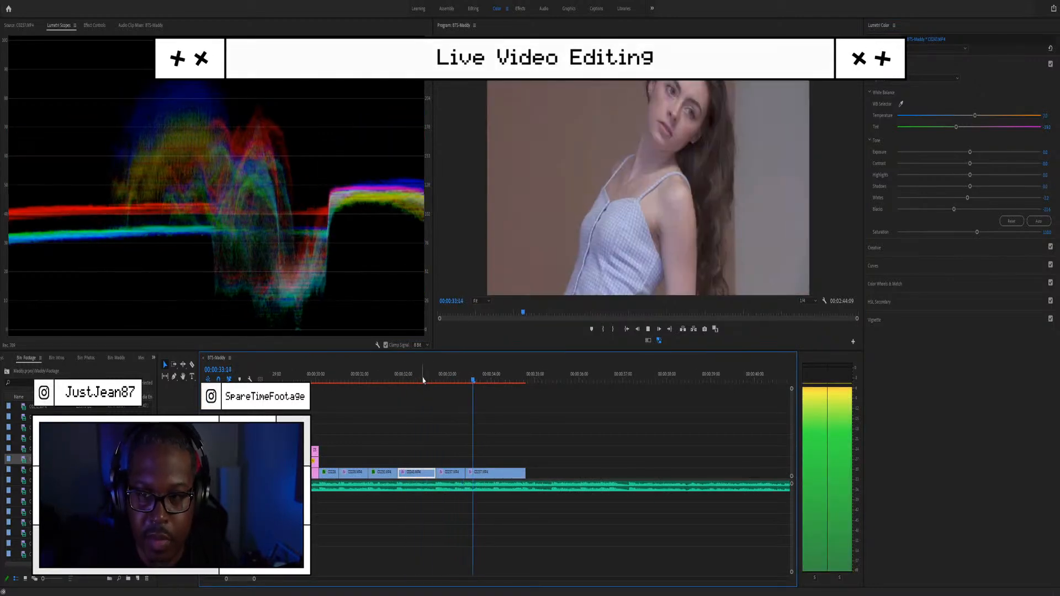
{"action": "key", "text": "space"}
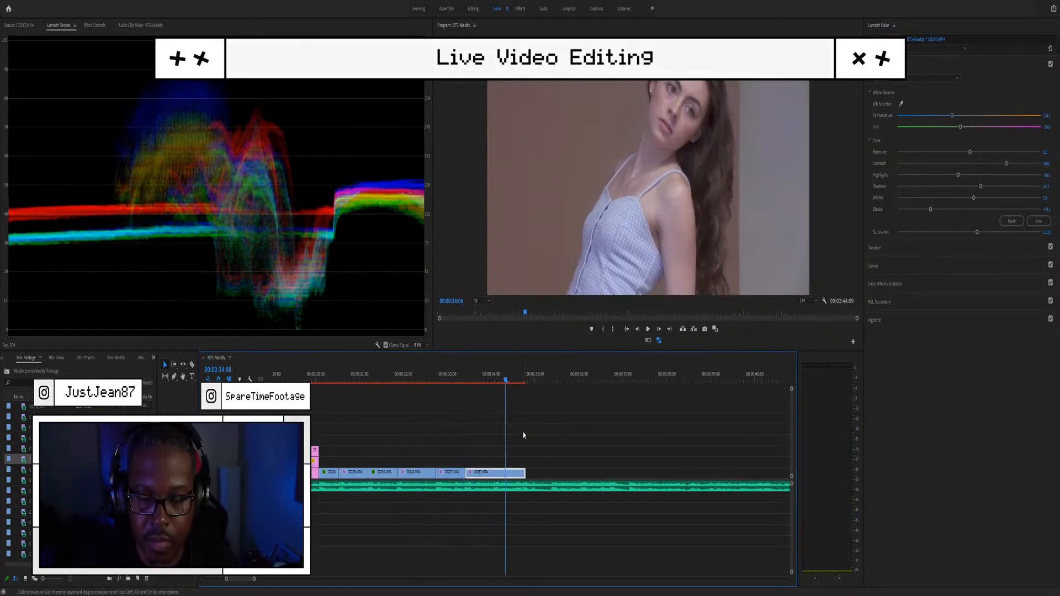
{"action": "left_click", "coordinate": [380, 381]}
{"action": "key", "text": "space"}
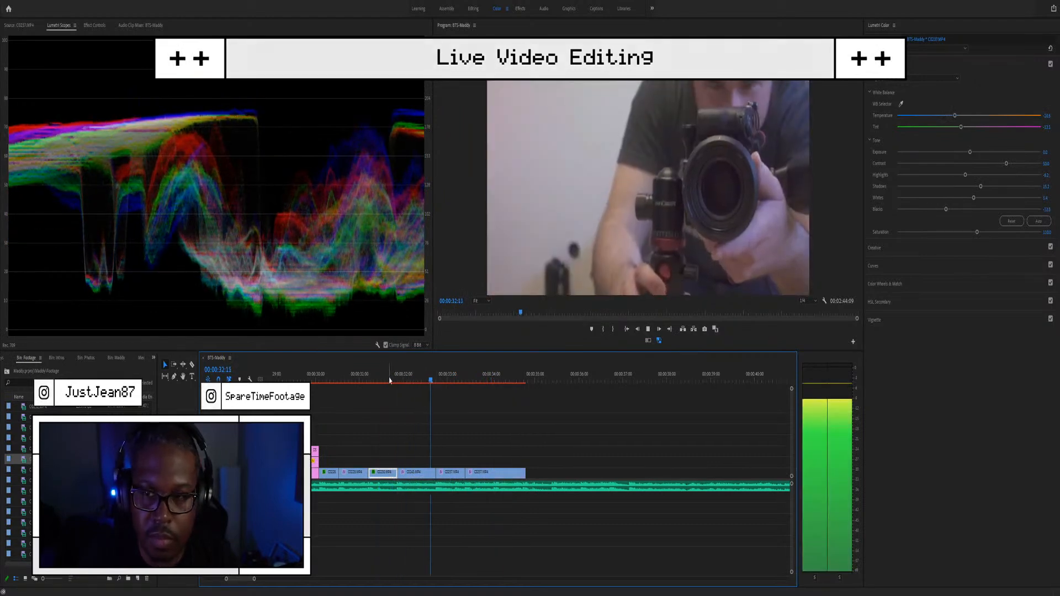
{"action": "key", "text": "space"}
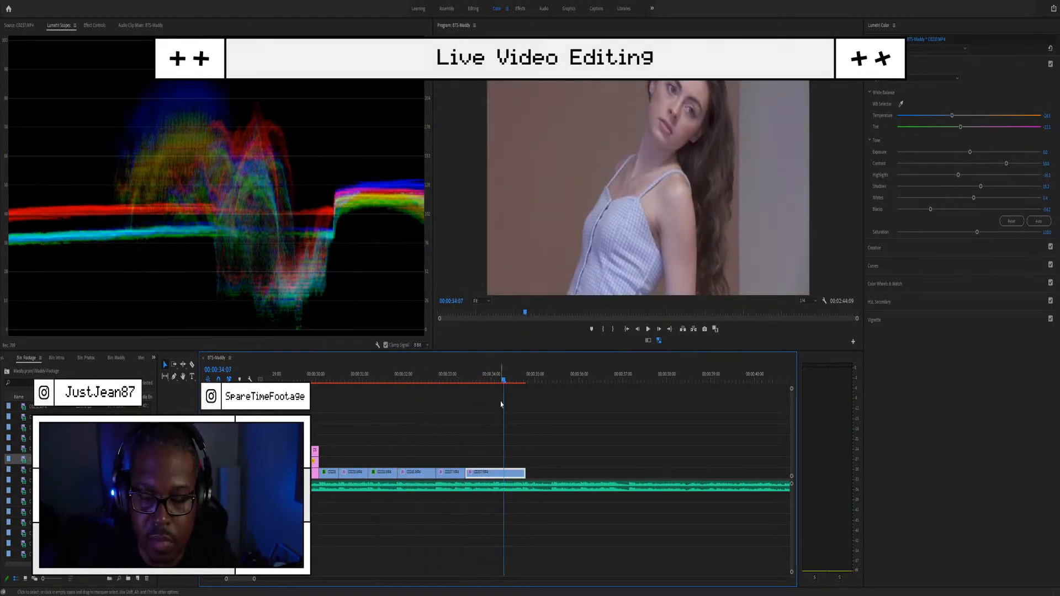
Step: Split the enlarged model piece on the next beat and raise the remainder onto the video track above
{"action": "scroll", "coordinate": [520, 458], "scroll_direction": "up", "scroll_amount": 3}
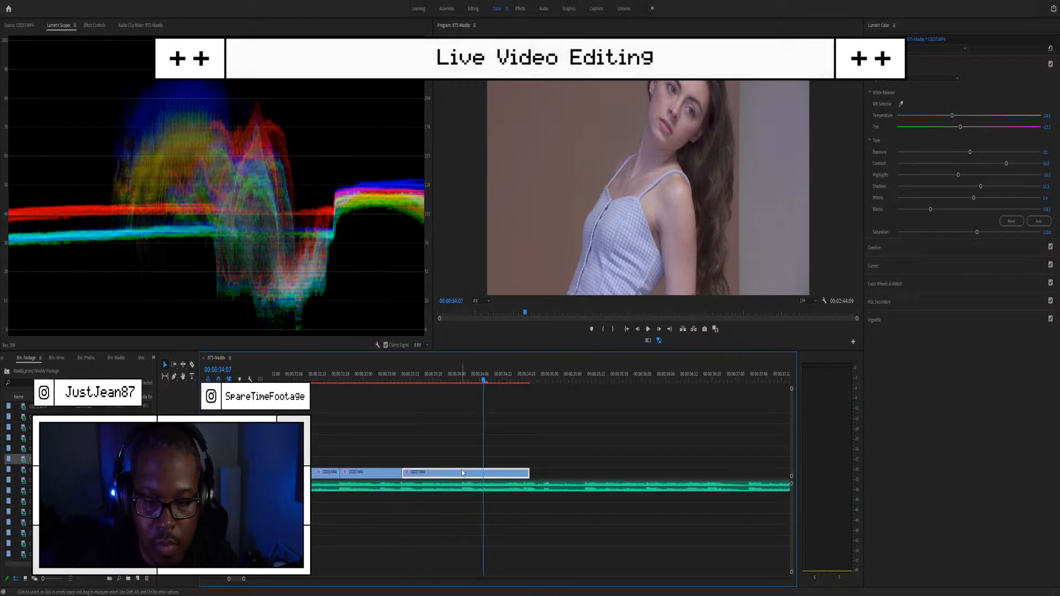
{"action": "key", "text": "c"}
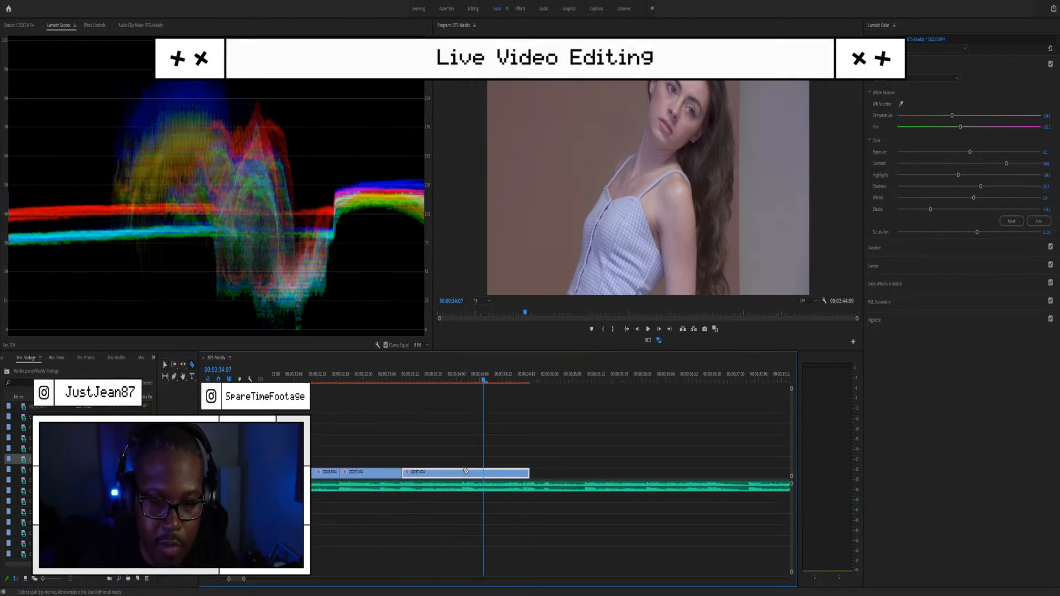
{"action": "left_click", "coordinate": [459, 473]}
{"action": "key", "text": "v"}
{"action": "left_click", "coordinate": [479, 471]}
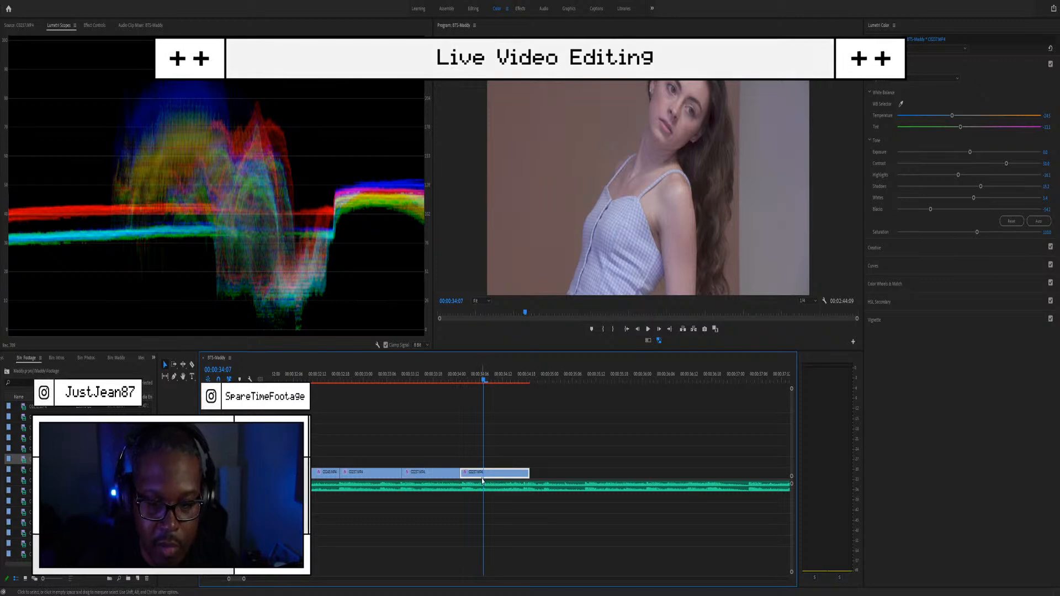
{"action": "key", "text": "alt+Up"}
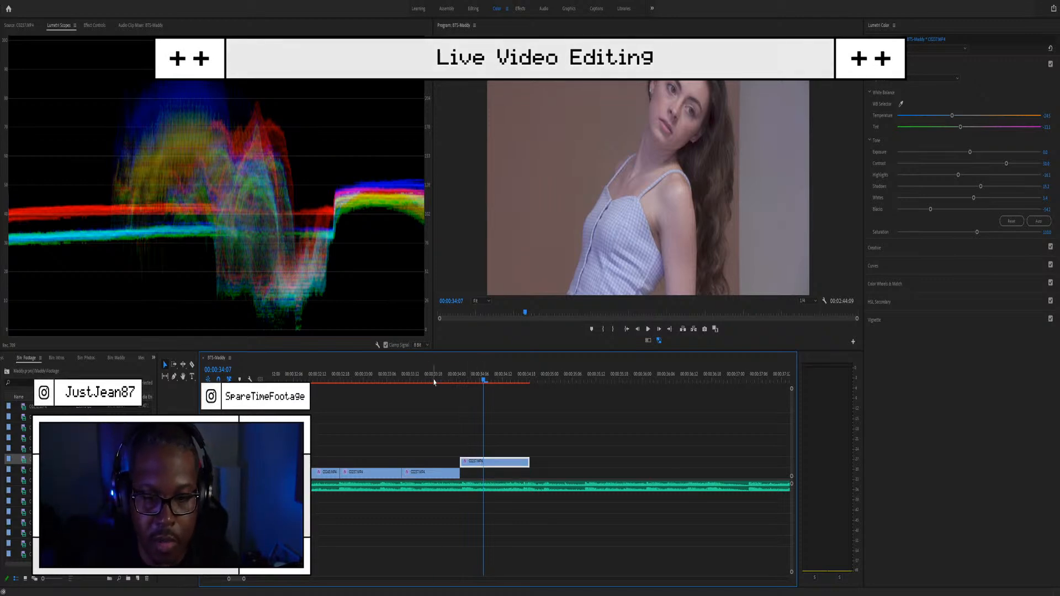
Step: Replay the ending against the music and trim a little off the end of the raised model piece
{"action": "key", "text": "space"}
{"action": "key", "text": "space"}
{"action": "left_click", "coordinate": [547, 485]}
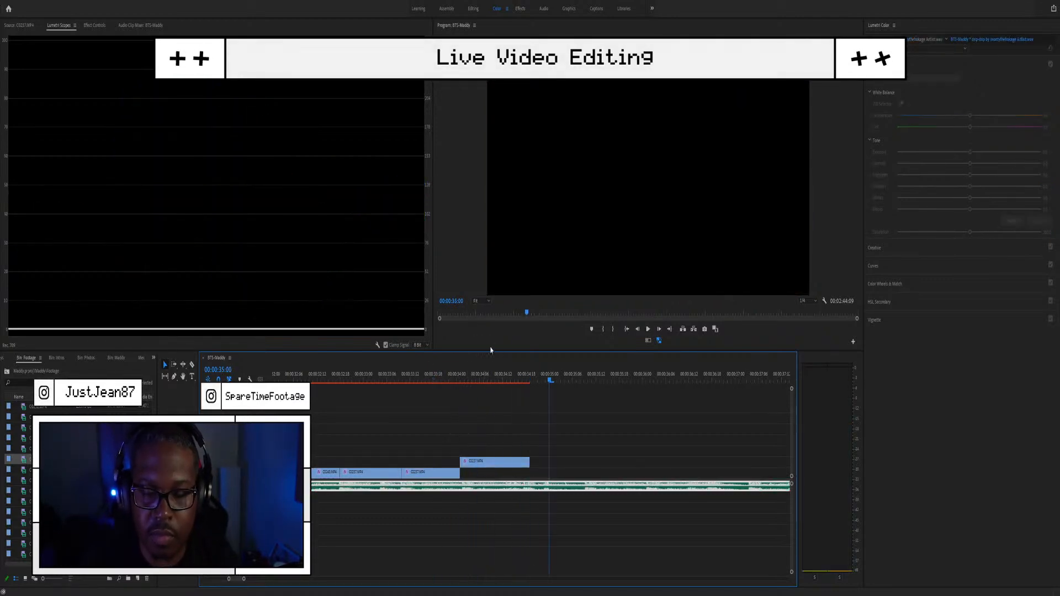
{"action": "left_click", "coordinate": [443, 380]}
{"action": "key", "text": "space"}
{"action": "key", "text": "space"}
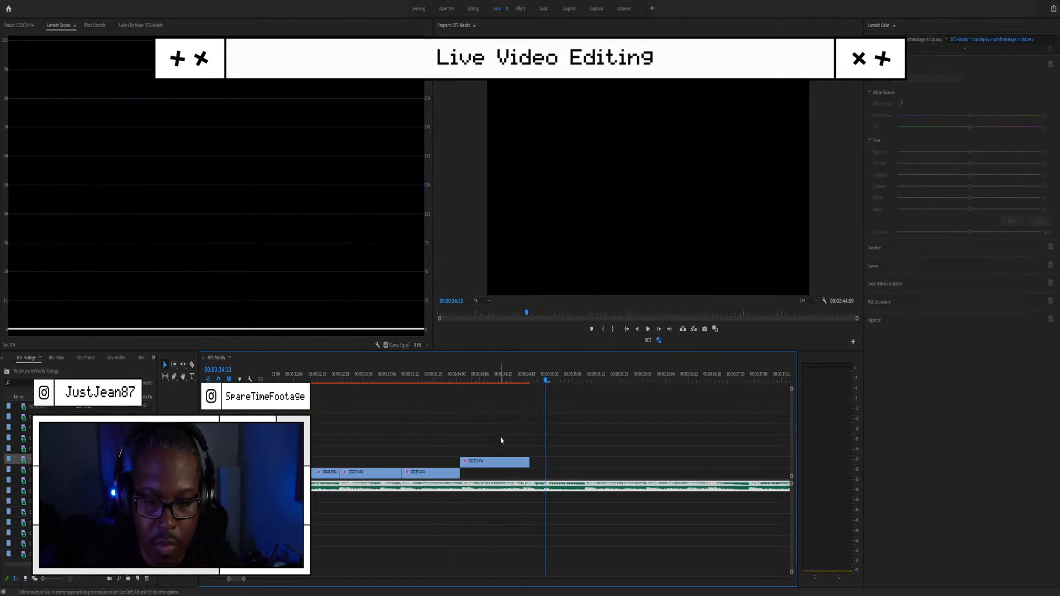
{"action": "left_click_drag", "start_coordinate": [527, 461], "coordinate": [518, 454]}
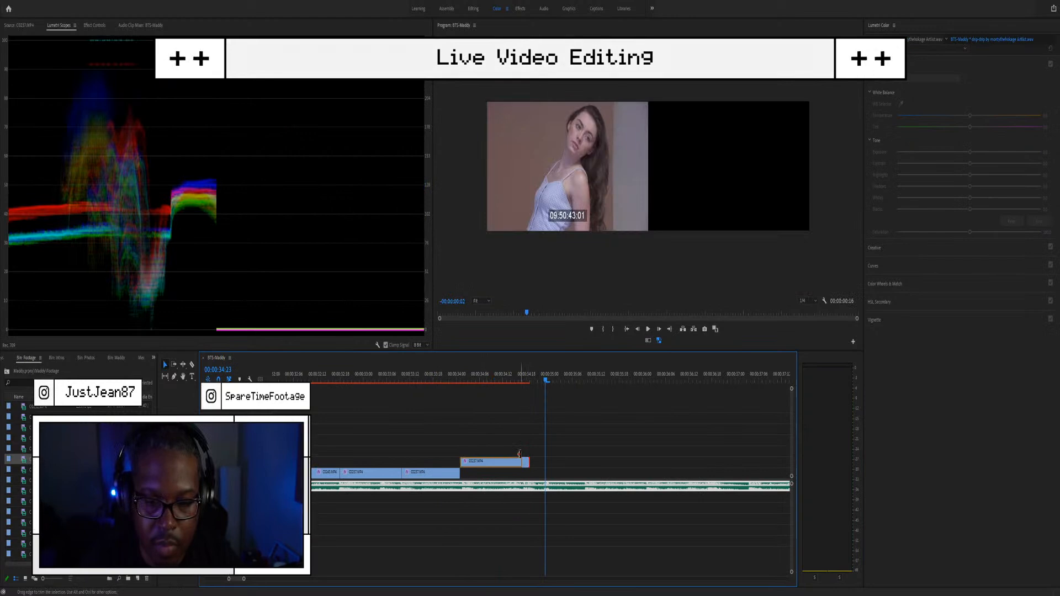
{"action": "left_click_drag", "start_coordinate": [519, 453], "coordinate": [521, 457]}
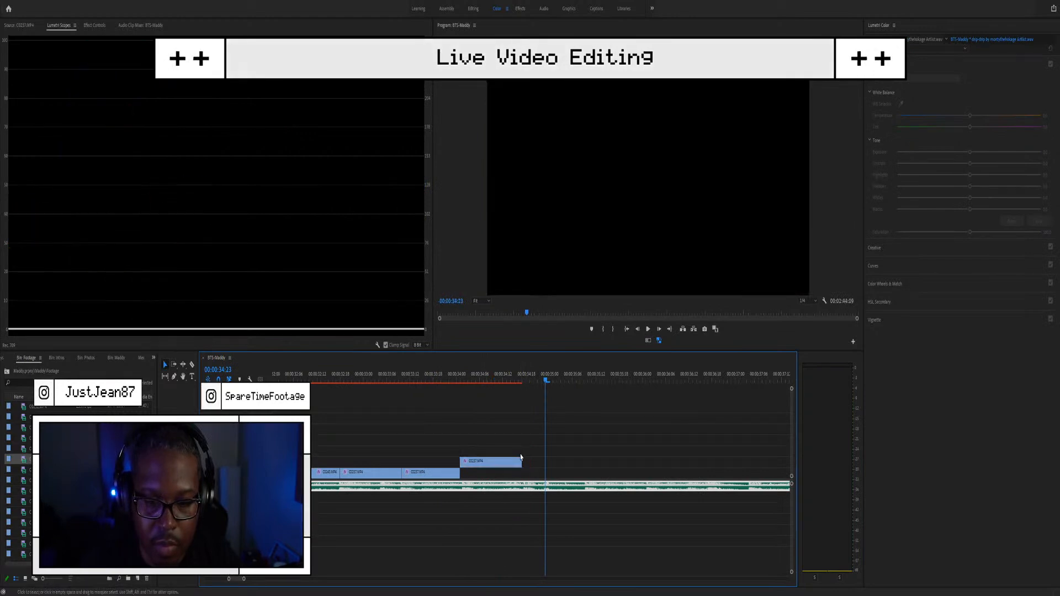
Step: Play back the shortened ending and duplicate the raised model piece onto the video track directly below it
{"action": "left_click", "coordinate": [450, 376]}
{"action": "key", "text": "space"}
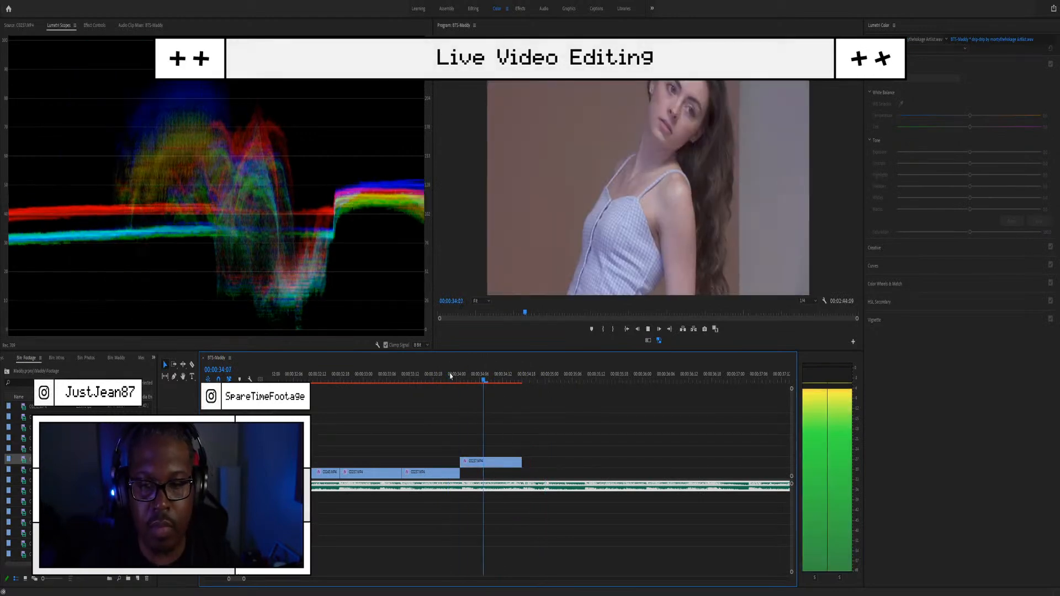
{"action": "key", "text": "space"}
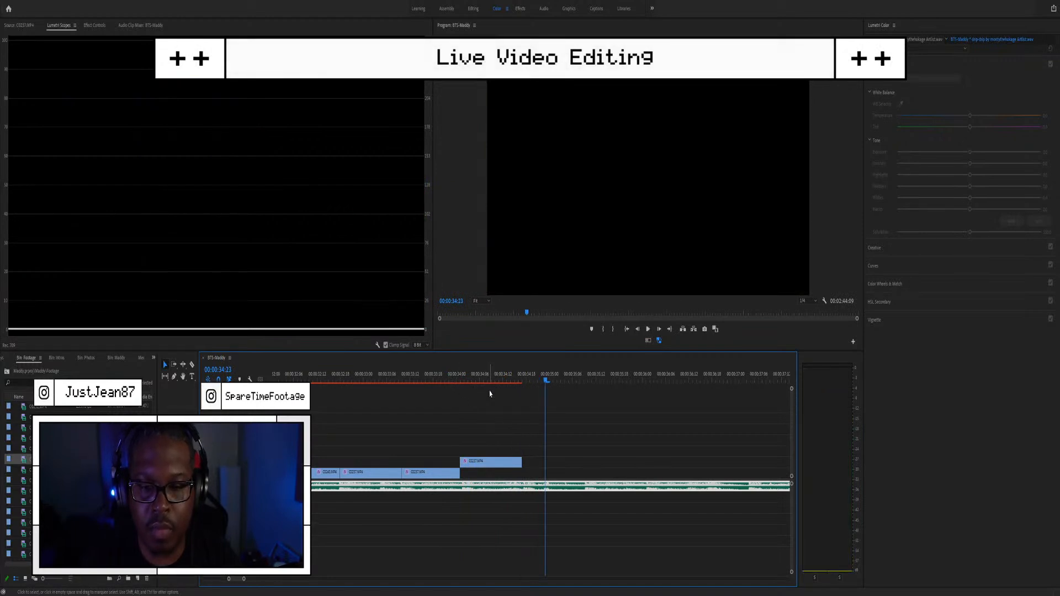
{"action": "left_click", "coordinate": [482, 374]}
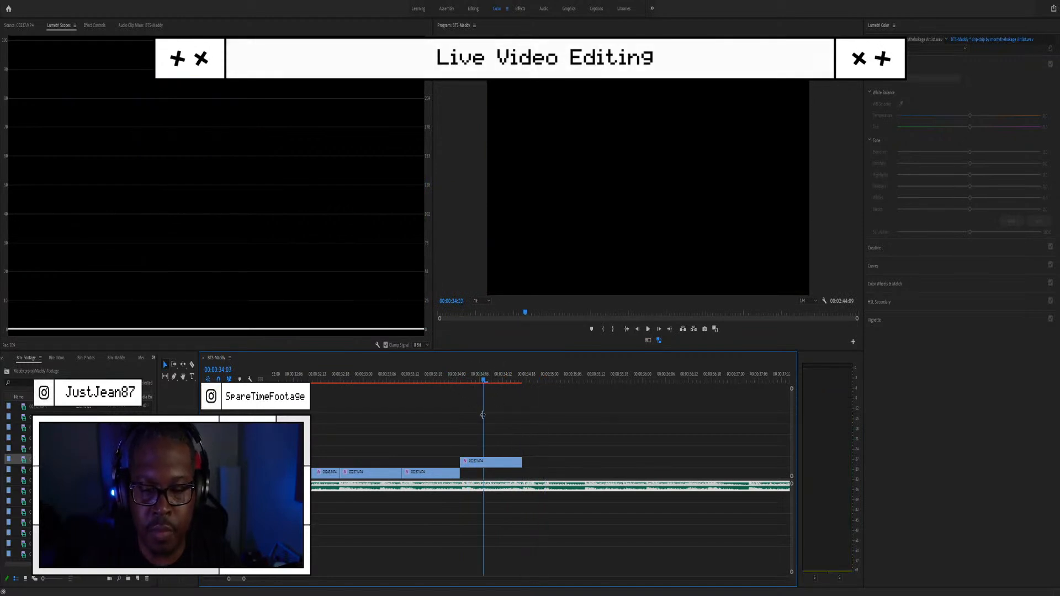
{"action": "left_click", "coordinate": [489, 464]}
{"action": "left_click_drag", "start_coordinate": [489, 464], "coordinate": [491, 472], "text": "alt"}
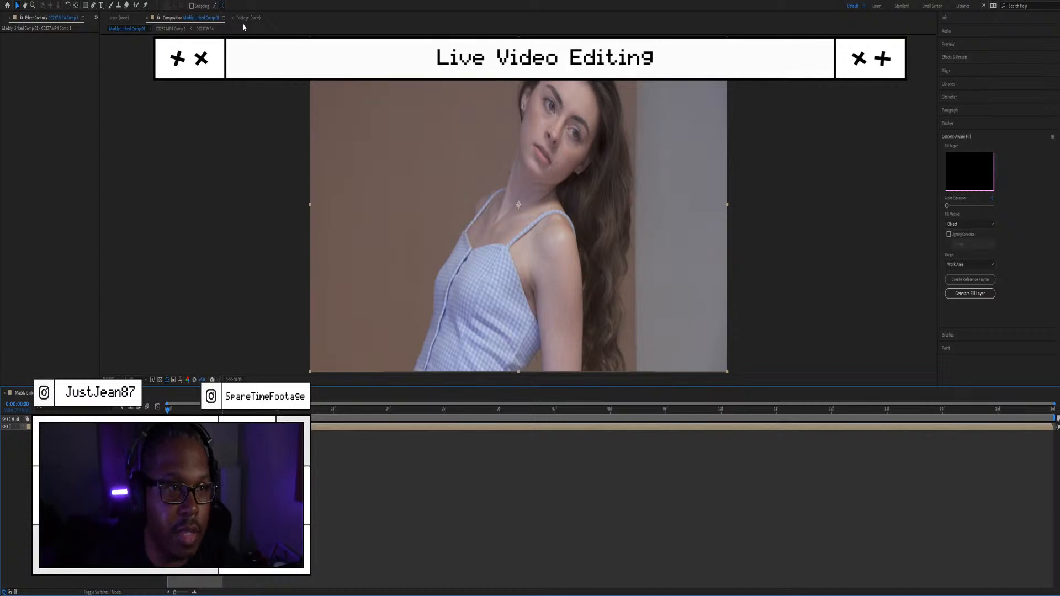
Step: In After Effects, open the model clip's nested composition and activate the Roto Brush tool
{"action": "double_click", "coordinate": [383, 95]}
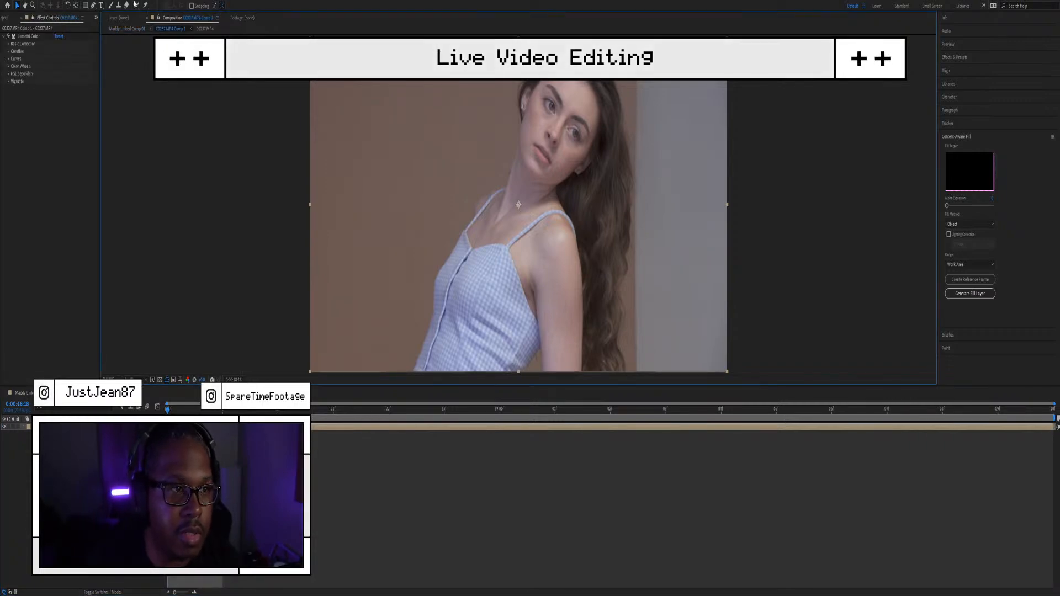
{"action": "left_click", "coordinate": [136, 5]}
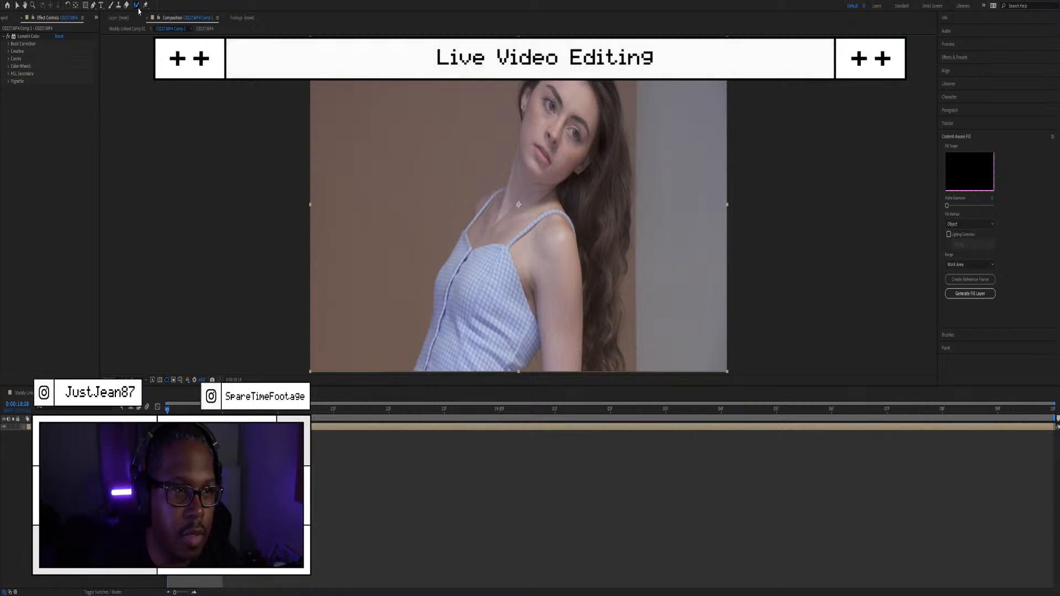
{"action": "left_click", "coordinate": [466, 222]}
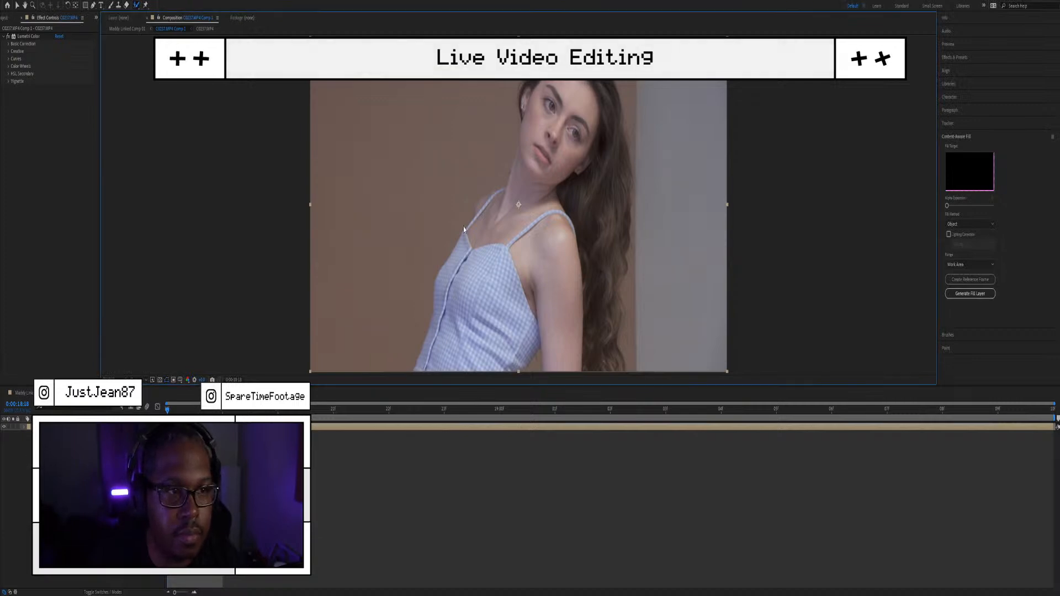
{"action": "left_click_drag", "start_coordinate": [470, 232], "coordinate": [503, 211]}
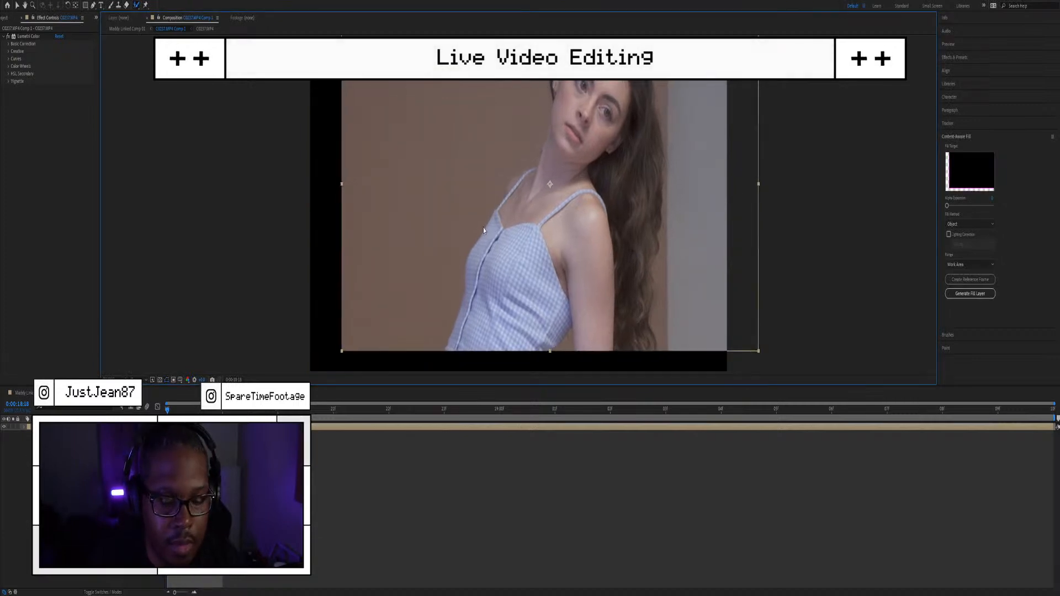
{"action": "key", "text": "ctrl+z"}
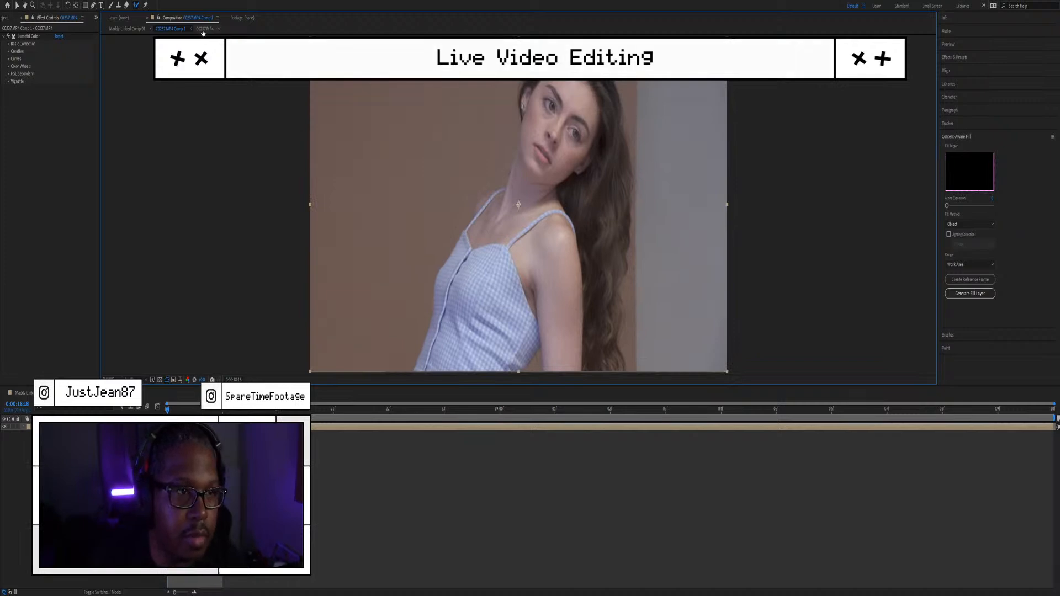
Step: Return to the linked composition, open its clip layer for painting and Roto Brush the model's head, neck and dress edge
{"action": "left_click", "coordinate": [132, 28]}
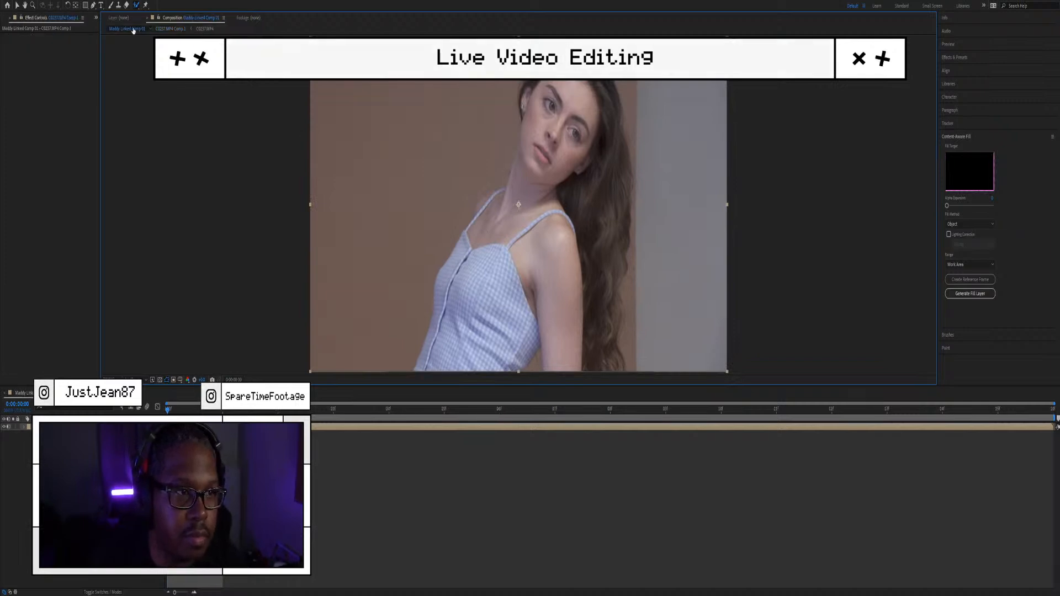
{"action": "double_click", "coordinate": [511, 237]}
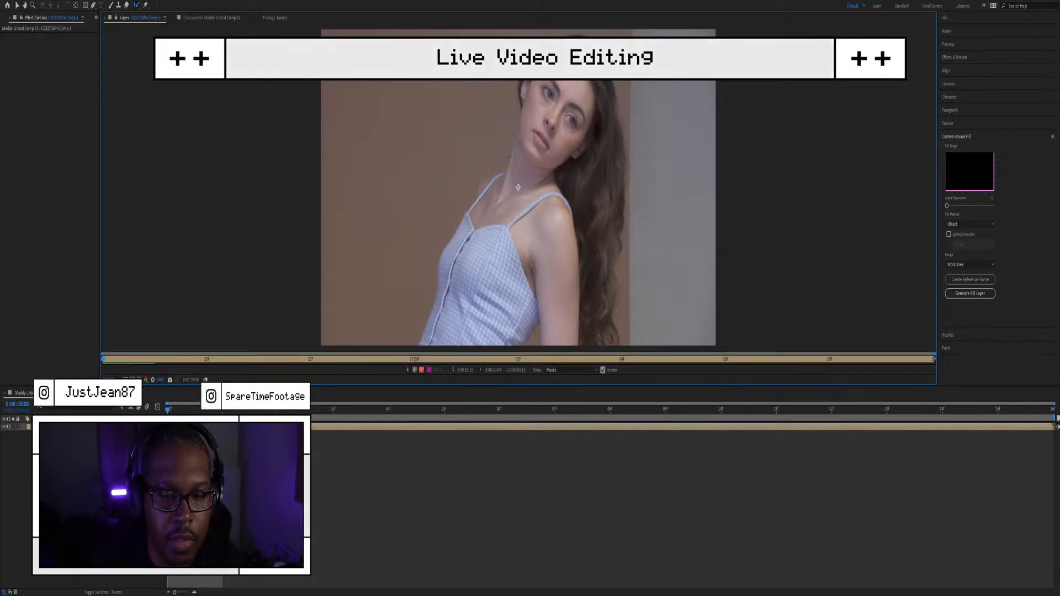
{"action": "left_click_drag", "start_coordinate": [491, 178], "coordinate": [427, 335]}
{"action": "left_click_drag", "start_coordinate": [490, 179], "coordinate": [515, 157]}
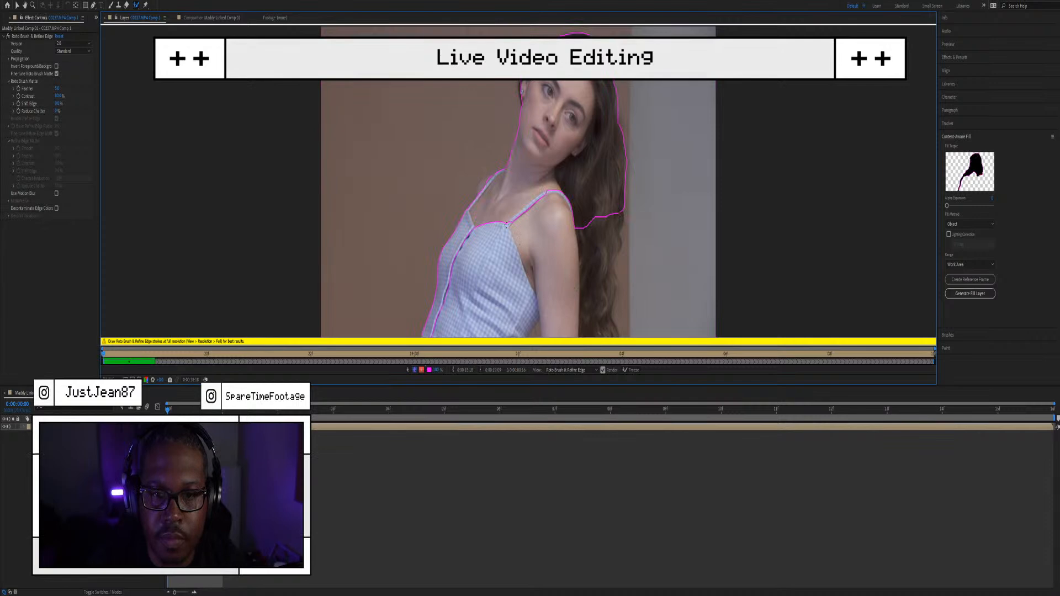
Step: Extend the Roto Brush selection over the model's shoulder, torso, arm and lower hair
{"action": "left_click_drag", "start_coordinate": [478, 193], "coordinate": [487, 179]}
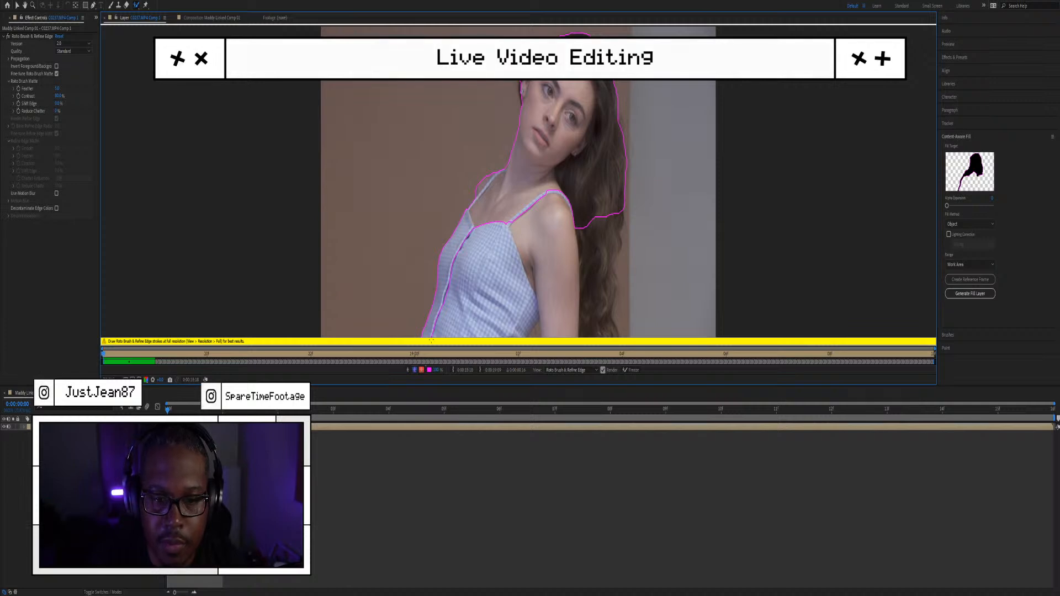
{"action": "mouse_move", "coordinate": [433, 335]}
{"action": "left_mouse_down"}
{"action": "mouse_move", "coordinate": [541, 289]}
{"action": "mouse_move", "coordinate": [572, 315]}
{"action": "left_mouse_up"}
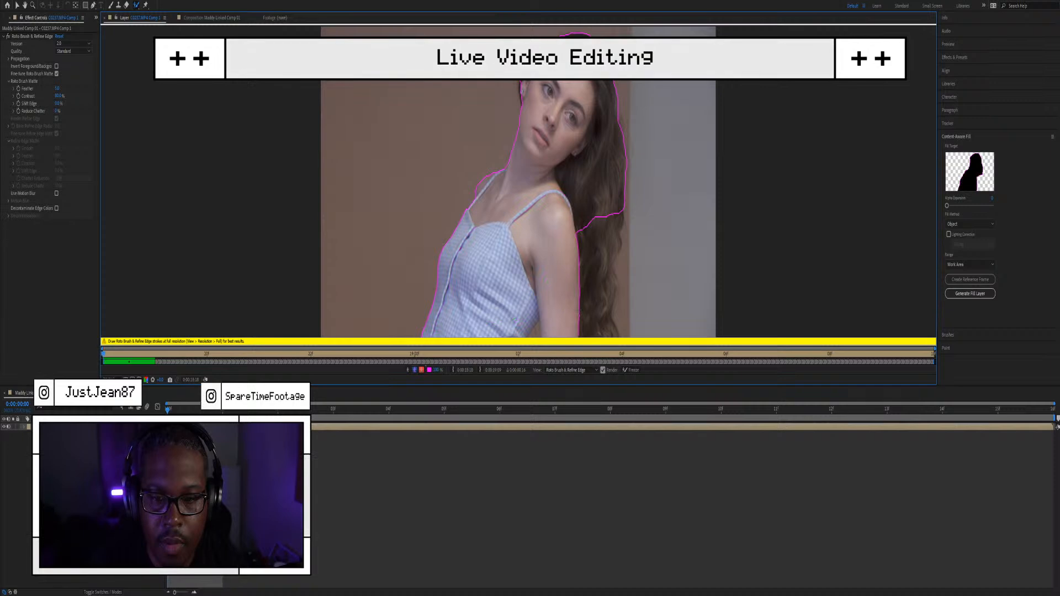
{"action": "left_click_drag", "start_coordinate": [621, 216], "coordinate": [614, 245]}
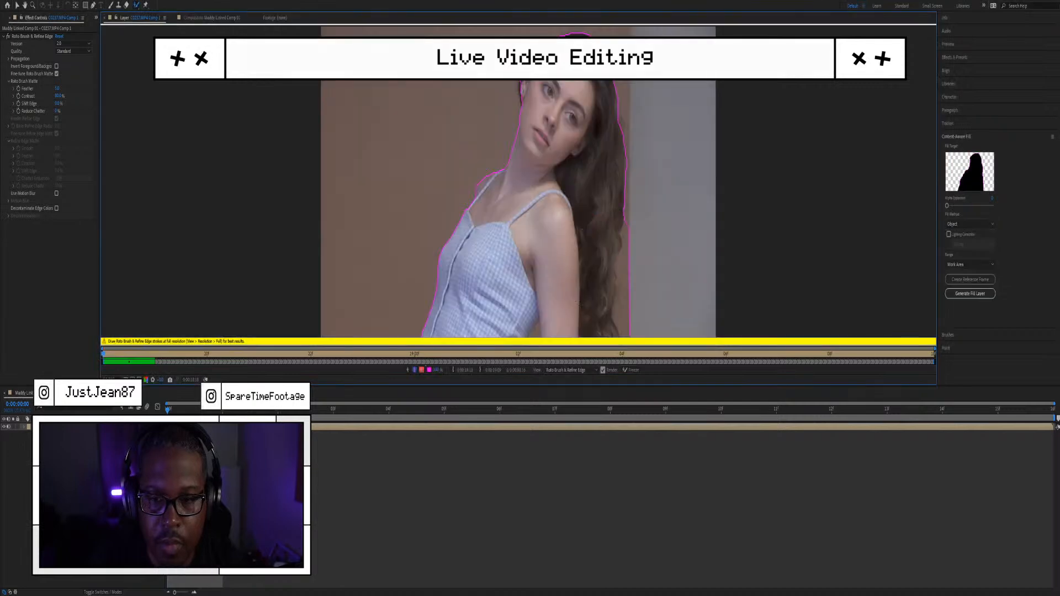
{"action": "scroll", "coordinate": [572, 241], "scroll_direction": "down", "scroll_amount": 4}
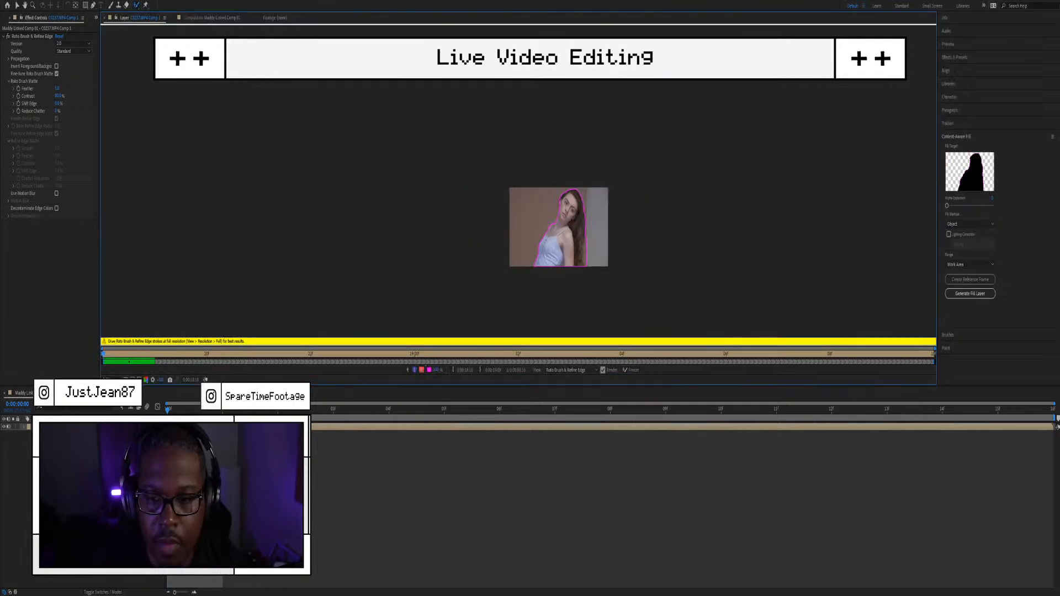
Step: Trim the background strip beside the model's lower hair out of the Roto Brush selection
{"action": "scroll", "coordinate": [574, 265], "scroll_direction": "up", "scroll_amount": 4}
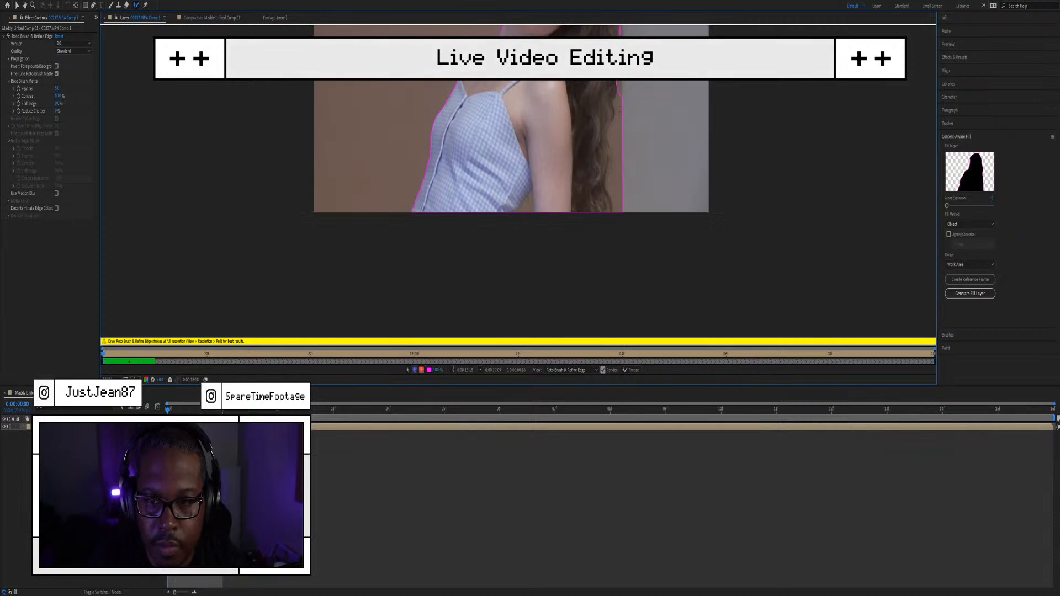
{"action": "mouse_move", "coordinate": [621, 98]}
{"action": "left_mouse_down"}
{"action": "mouse_move", "coordinate": [624, 130]}
{"action": "mouse_move", "coordinate": [609, 152]}
{"action": "mouse_move", "coordinate": [612, 197]}
{"action": "left_mouse_up"}
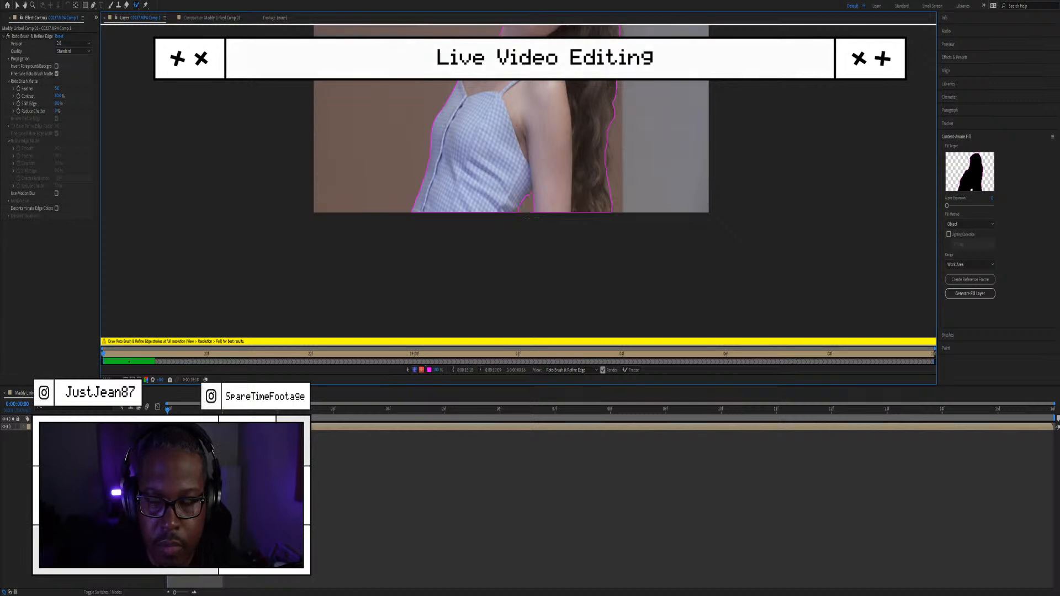
{"action": "scroll", "coordinate": [525, 206], "scroll_direction": "down", "scroll_amount": 4}
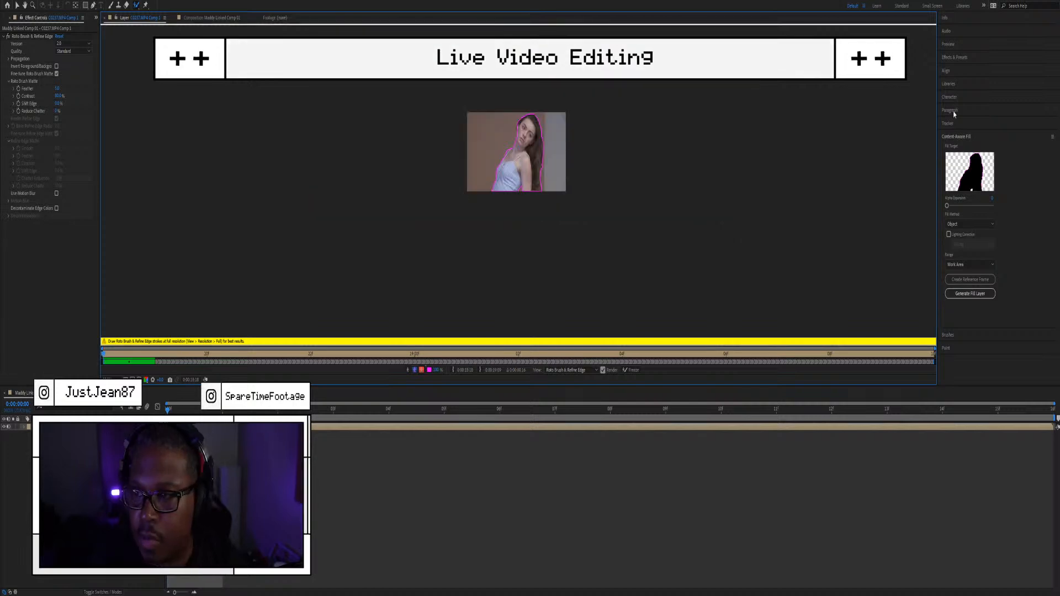
{"action": "scroll", "coordinate": [520, 206], "scroll_direction": "up", "scroll_amount": 2}
{"action": "scroll", "coordinate": [545, 151], "scroll_direction": "down", "scroll_amount": 2}
{"action": "scroll", "coordinate": [551, 100], "scroll_direction": "up", "scroll_amount": 1}
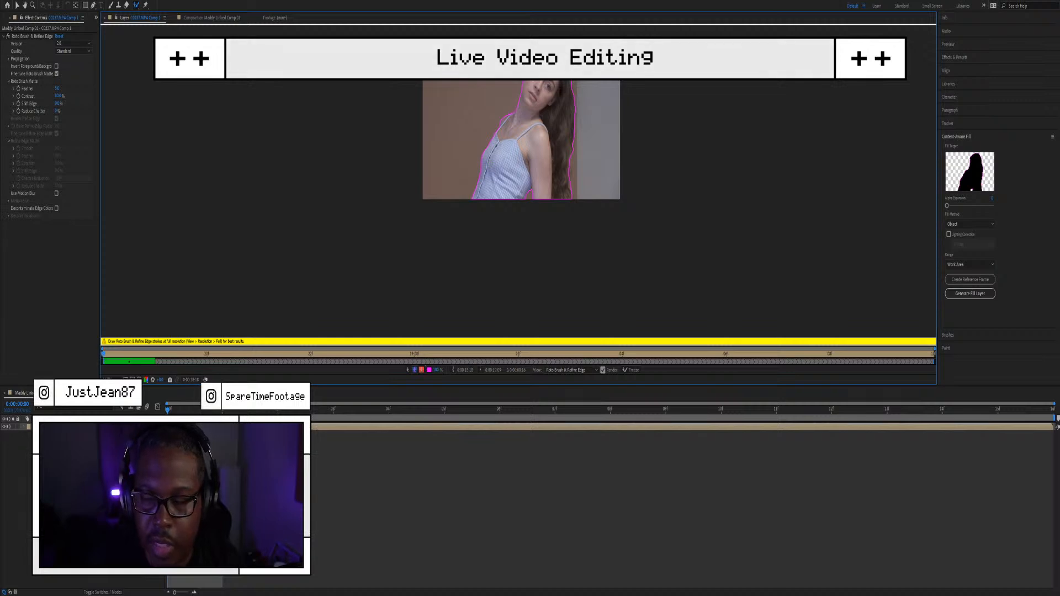
Step: Propagate the Roto Brush selection frame by frame through the clip with the preview controls and freeze it
{"action": "left_click", "coordinate": [968, 123]}
{"action": "left_click", "coordinate": [971, 43]}
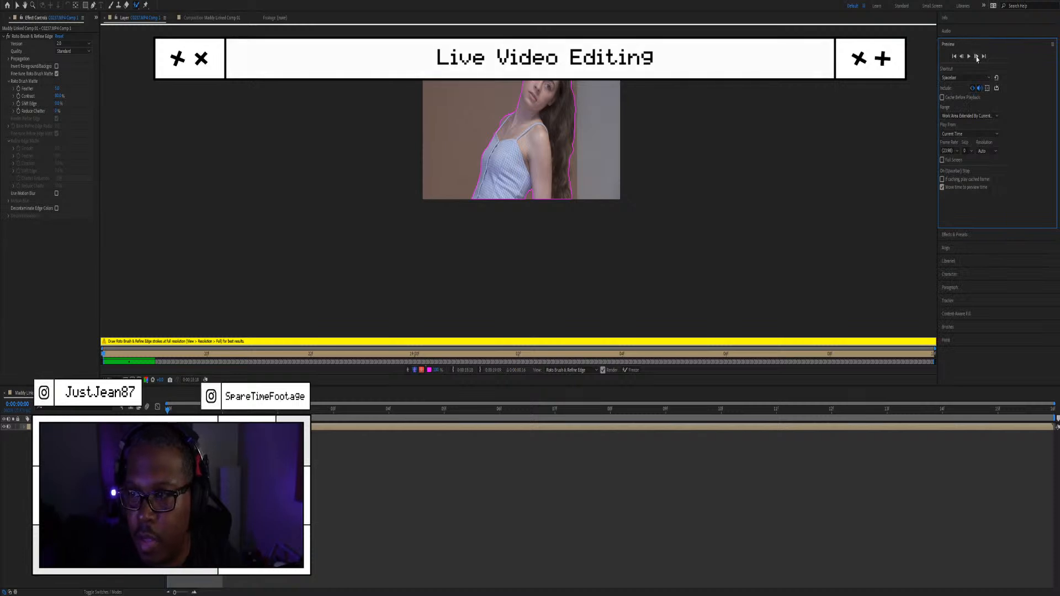
{"action": "left_click", "coordinate": [976, 57]}
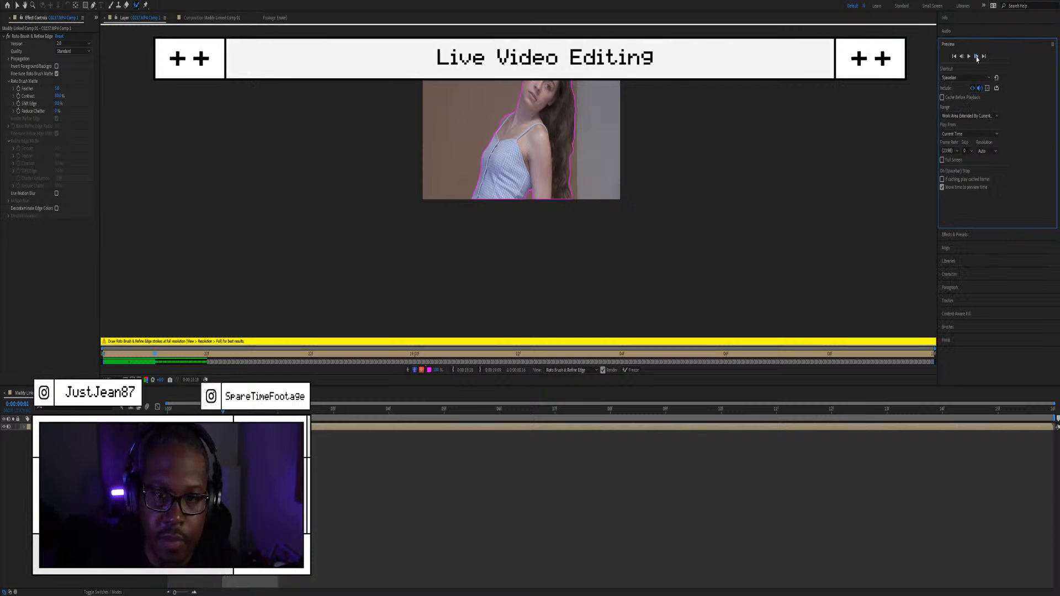
{"action": "left_click", "coordinate": [977, 58]}
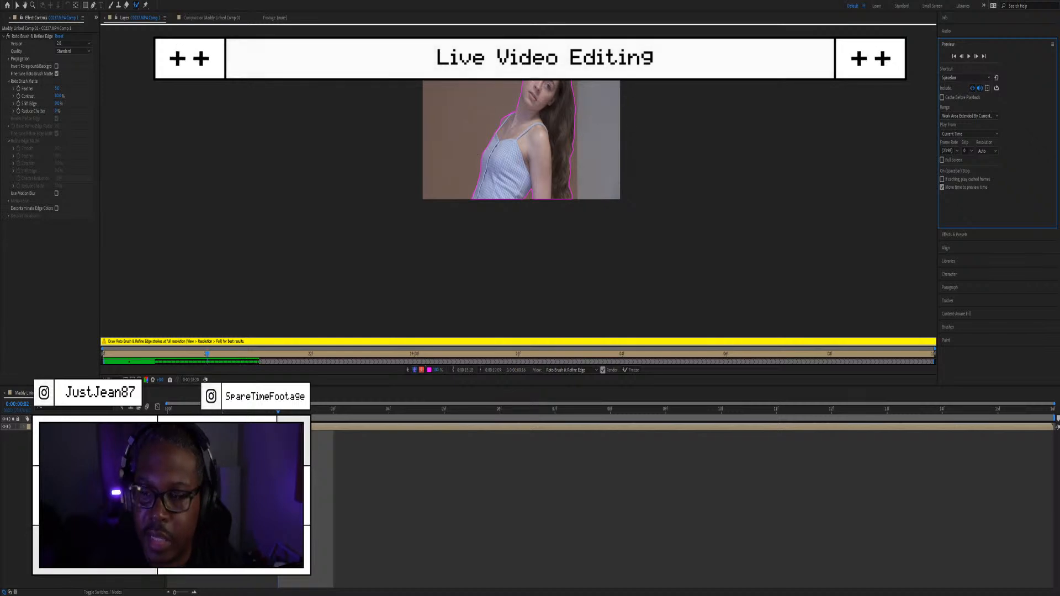
{"action": "left_click", "coordinate": [977, 57]}
{"action": "left_click", "coordinate": [976, 58]}
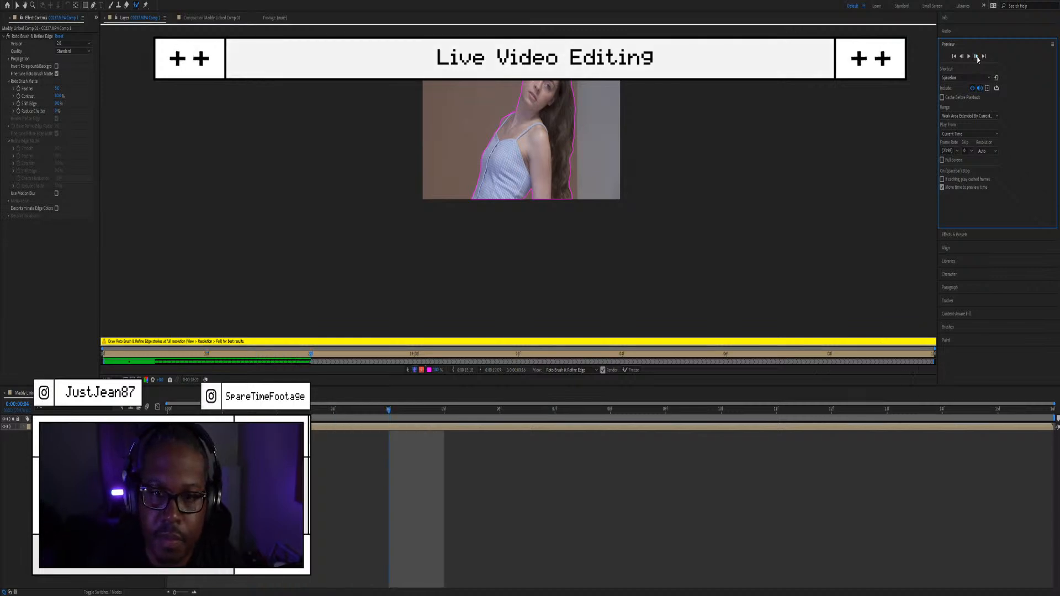
{"action": "left_click", "coordinate": [976, 58]}
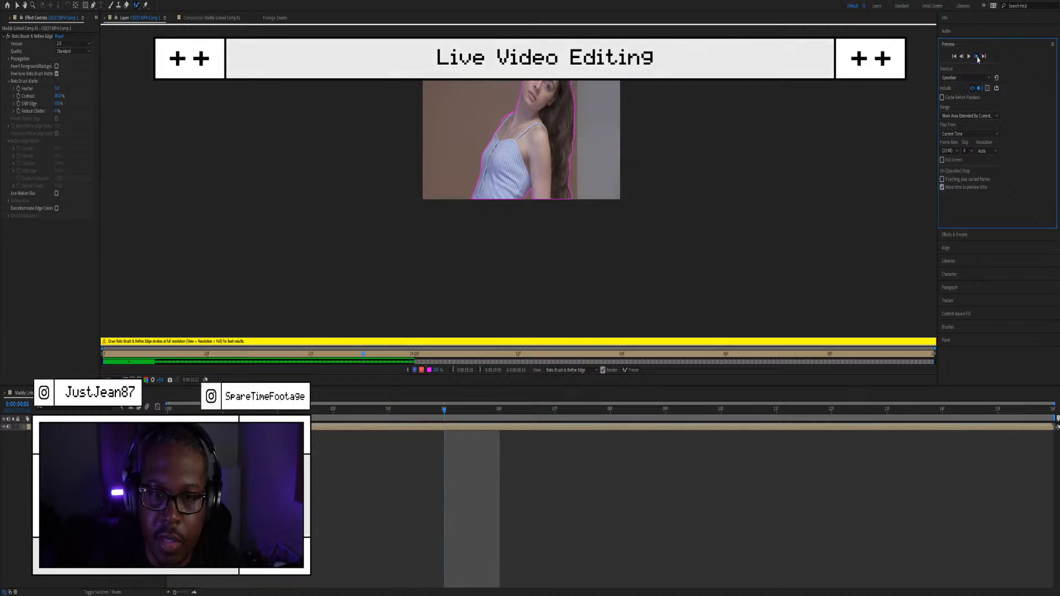
{"action": "left_click", "coordinate": [976, 58]}
{"action": "left_click", "coordinate": [976, 58]}
{"action": "left_click", "coordinate": [977, 57]}
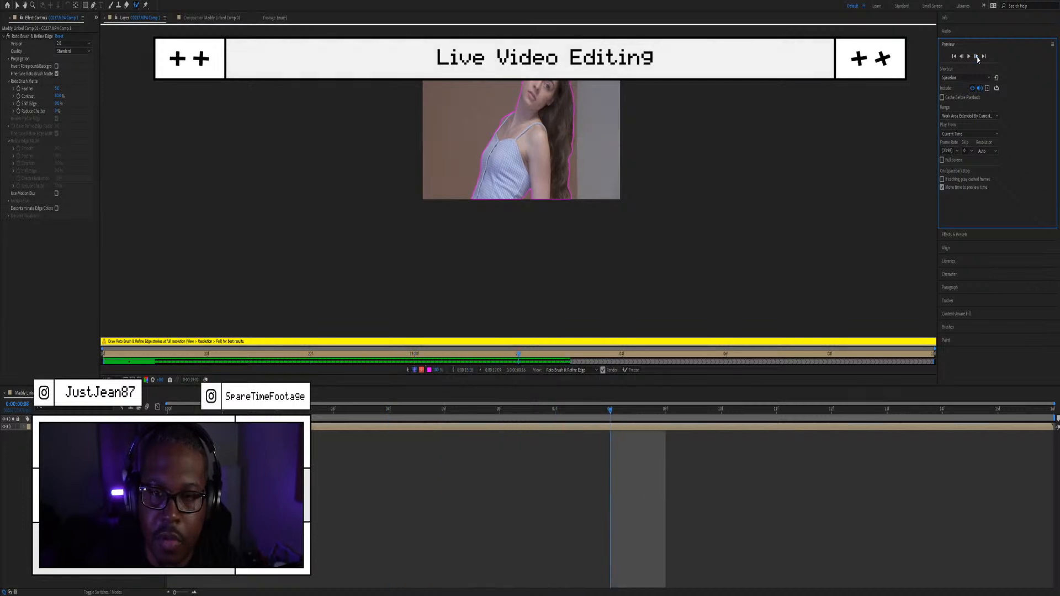
{"action": "left_click", "coordinate": [977, 58]}
{"action": "left_click", "coordinate": [976, 58]}
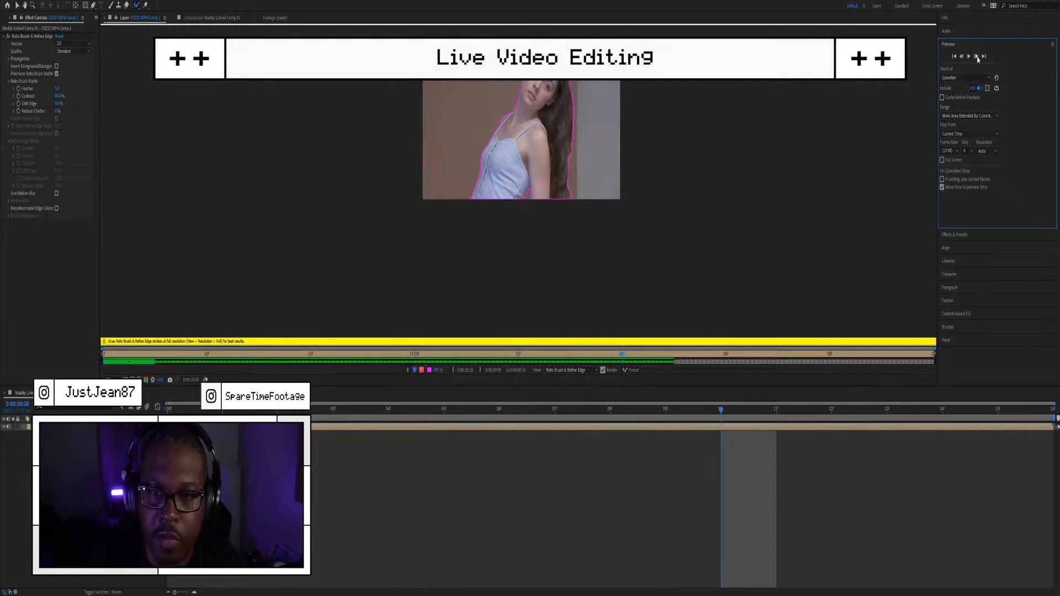
{"action": "left_click", "coordinate": [976, 58]}
{"action": "left_click", "coordinate": [976, 58]}
{"action": "left_click", "coordinate": [976, 58]}
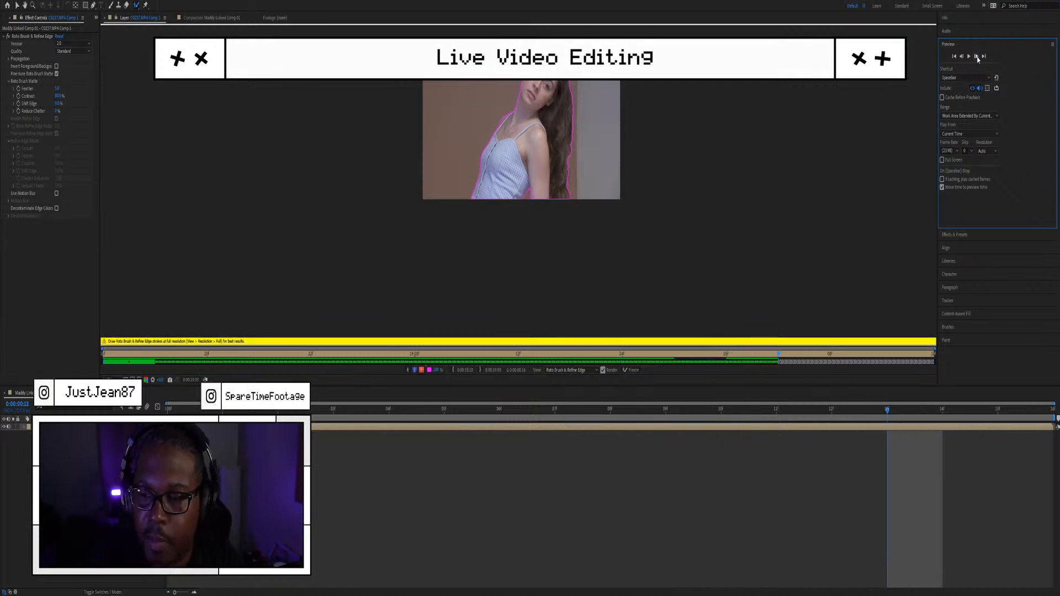
{"action": "left_click", "coordinate": [976, 57]}
{"action": "left_click", "coordinate": [976, 57]}
{"action": "left_click", "coordinate": [976, 58]}
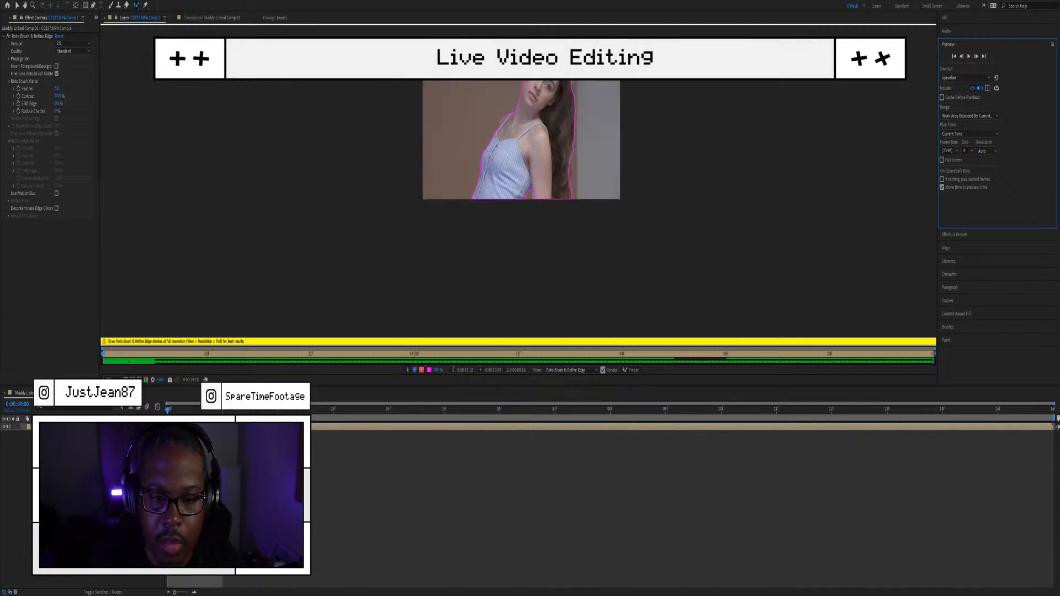
{"action": "left_click", "coordinate": [635, 371]}
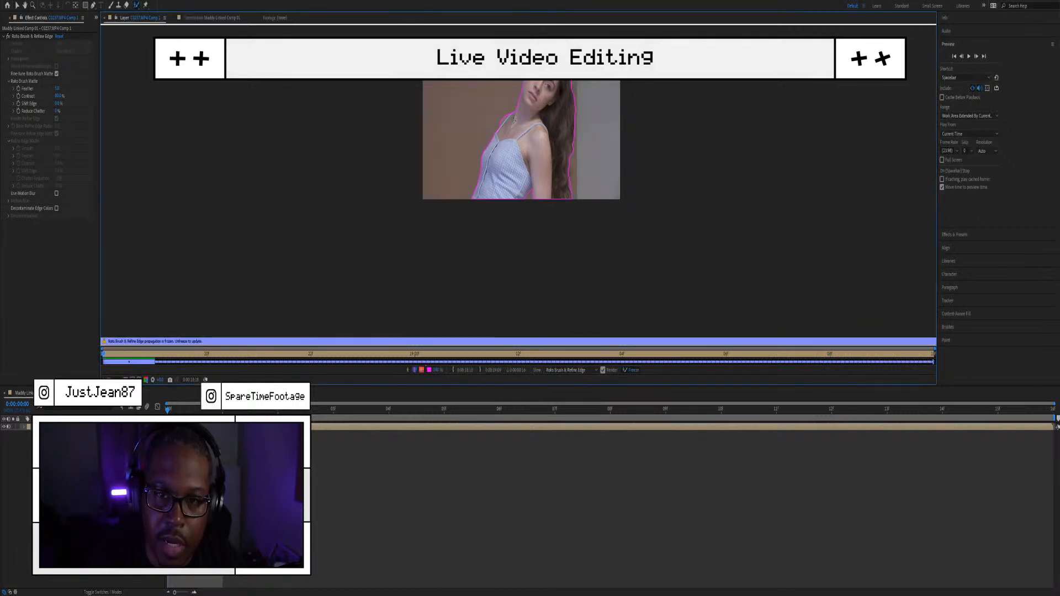
Step: Unfreeze the Roto Brush propagation and tighten the selection on the first frame around the model's face and neck
{"action": "left_click", "coordinate": [624, 370]}
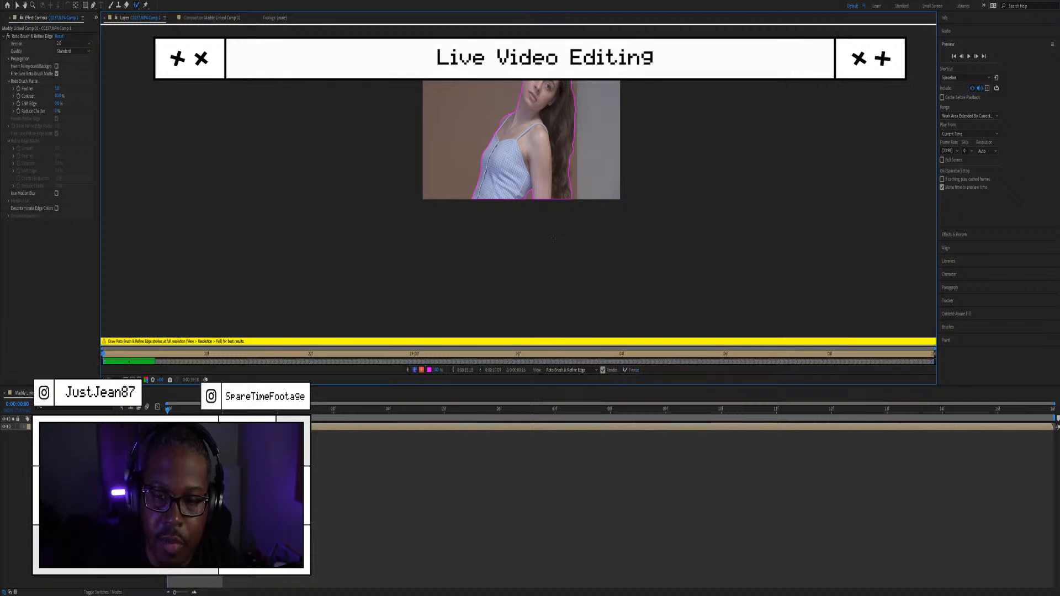
{"action": "scroll", "coordinate": [490, 165], "scroll_direction": "up", "scroll_amount": 2}
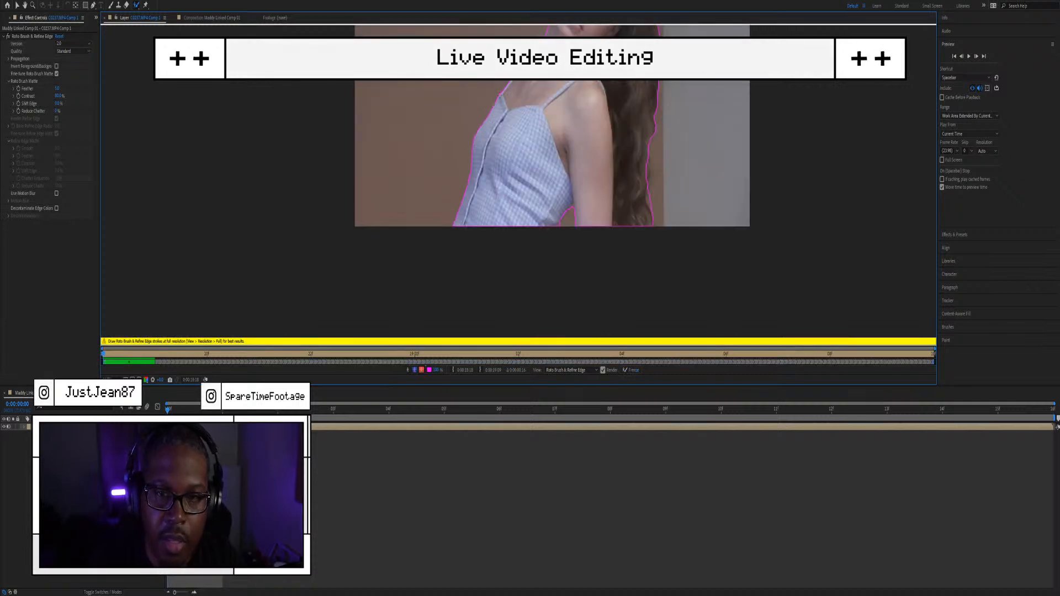
{"action": "scroll", "coordinate": [518, 184], "scroll_direction": "down", "scroll_amount": 4}
{"action": "scroll", "coordinate": [526, 130], "scroll_direction": "up", "scroll_amount": 6}
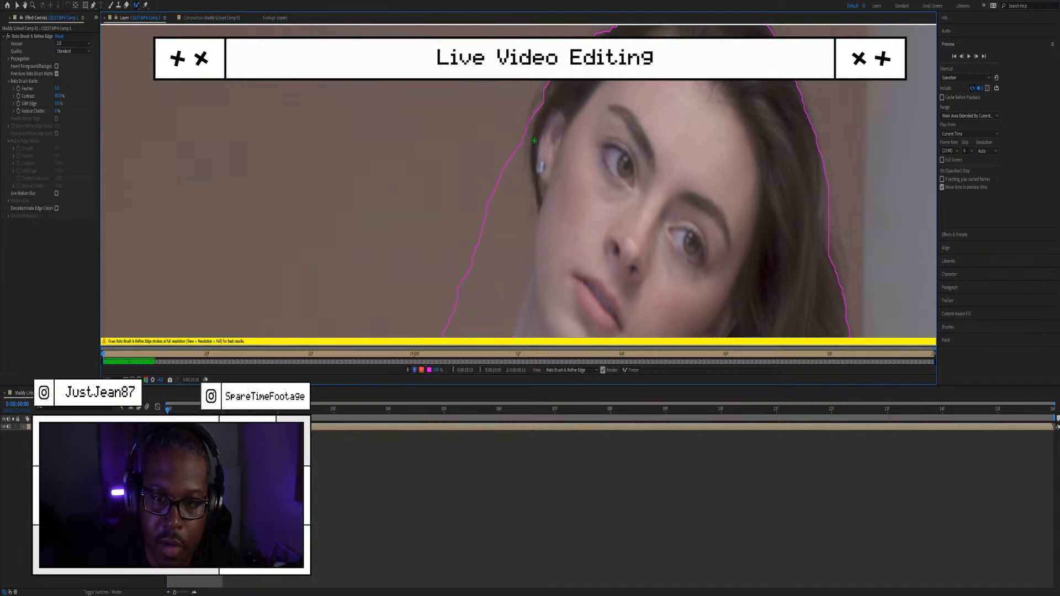
{"action": "scroll", "coordinate": [513, 138], "scroll_direction": "down", "scroll_amount": 5}
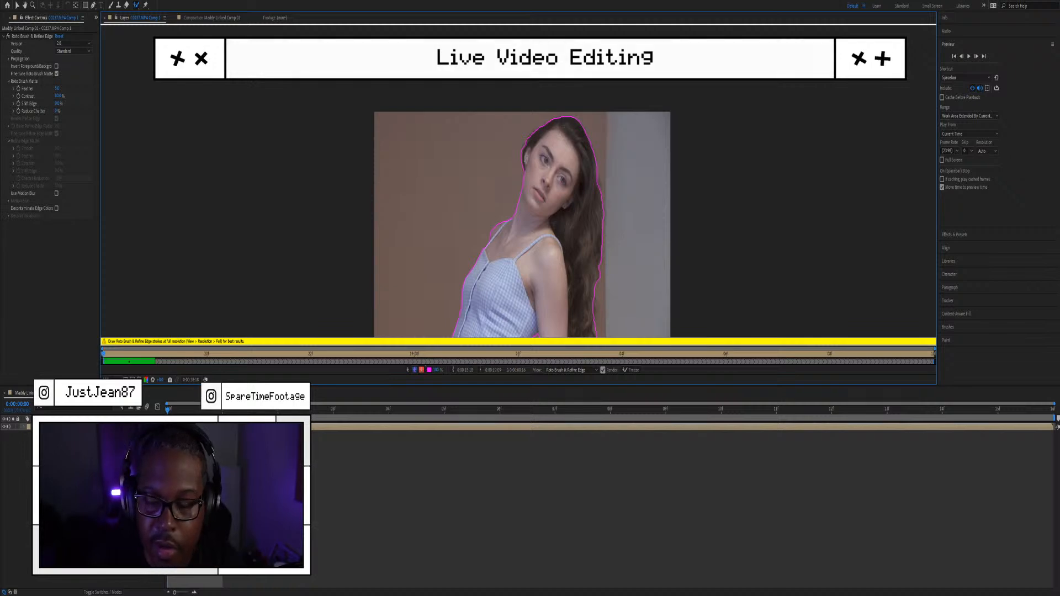
Step: Propagate the refined selection frame by frame to the end of the clip and return to the first frame
{"action": "left_click", "coordinate": [976, 57]}
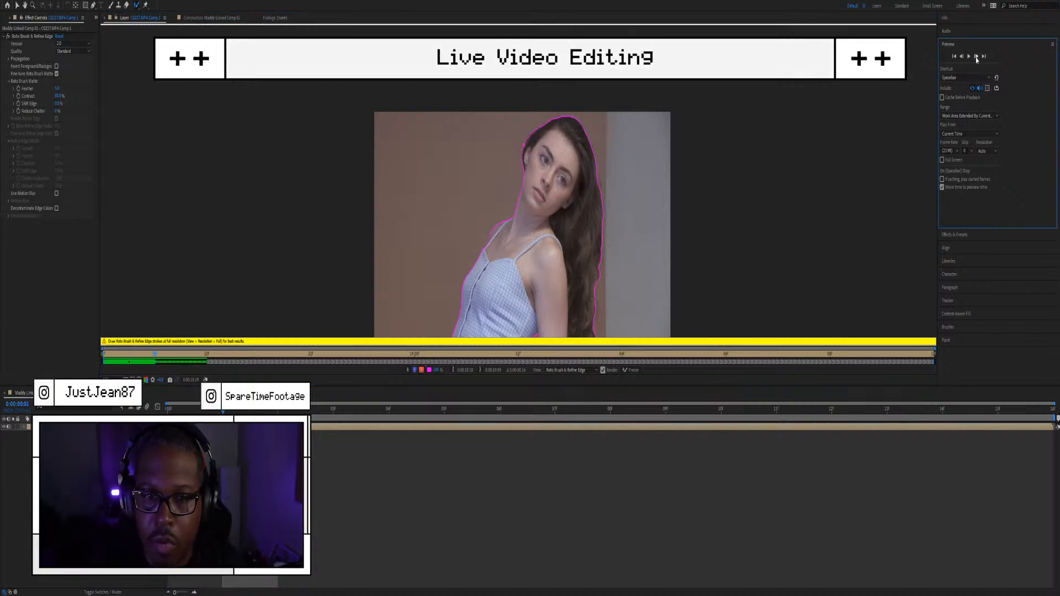
{"action": "left_click", "coordinate": [976, 57]}
{"action": "left_click", "coordinate": [976, 57]}
{"action": "left_click", "coordinate": [976, 56]}
{"action": "left_click", "coordinate": [976, 57]}
{"action": "left_click", "coordinate": [976, 57]}
{"action": "left_click", "coordinate": [976, 57]}
{"action": "left_click", "coordinate": [976, 57]}
{"action": "left_click", "coordinate": [976, 57]}
{"action": "left_click", "coordinate": [976, 56]}
{"action": "left_click", "coordinate": [975, 57]}
{"action": "left_click", "coordinate": [976, 57]}
{"action": "left_click", "coordinate": [976, 58]}
{"action": "left_click", "coordinate": [976, 58]}
{"action": "left_click", "coordinate": [976, 57]}
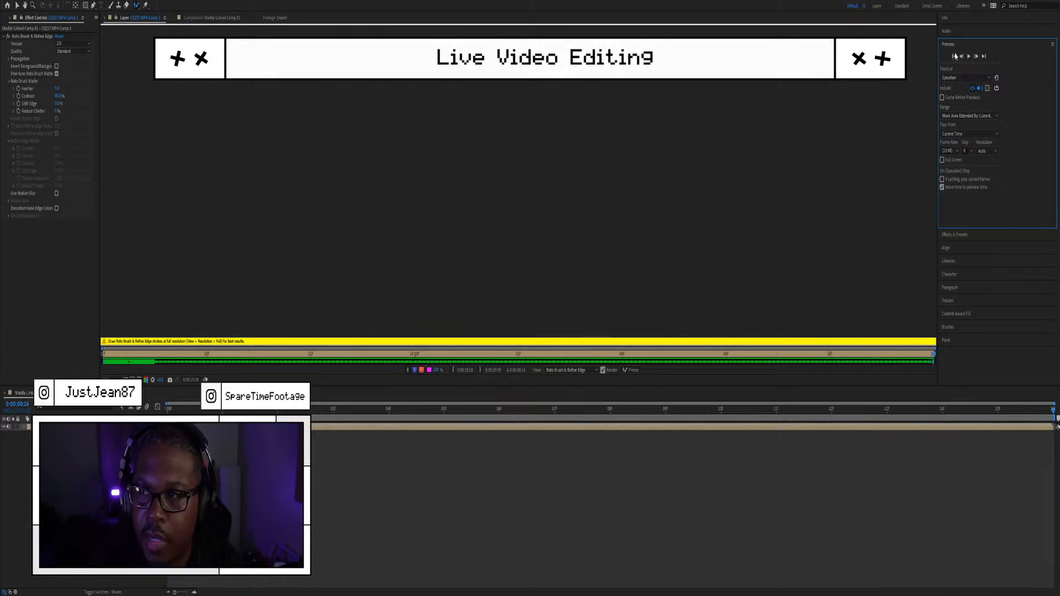
{"action": "left_click", "coordinate": [953, 56]}
Step: Freeze the Roto Brush propagation and display the model cut out against black
{"action": "left_click", "coordinate": [631, 370]}
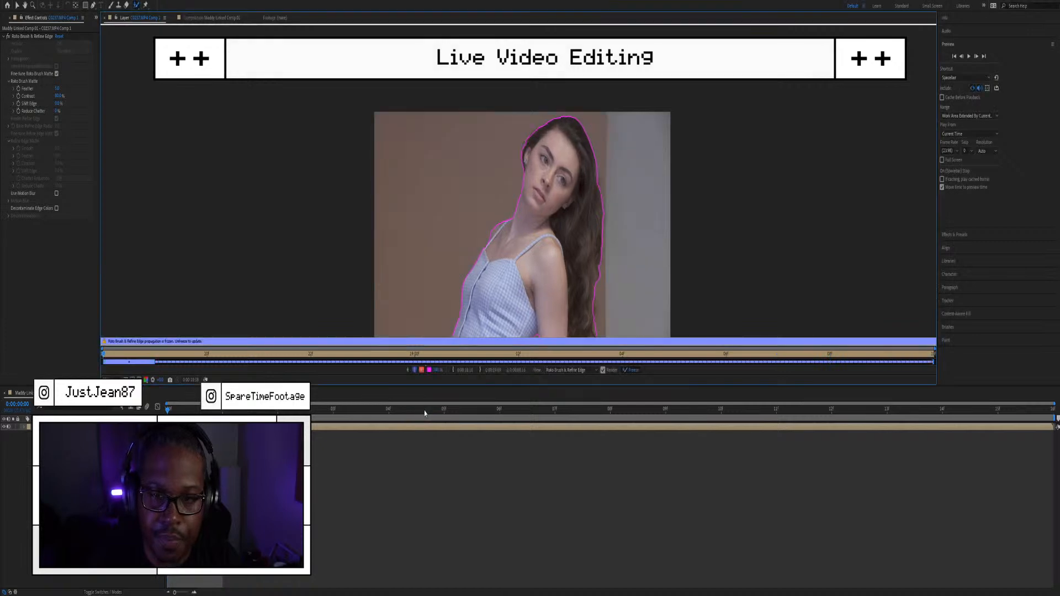
{"action": "left_click", "coordinate": [407, 370]}
{"action": "left_click", "coordinate": [407, 370]}
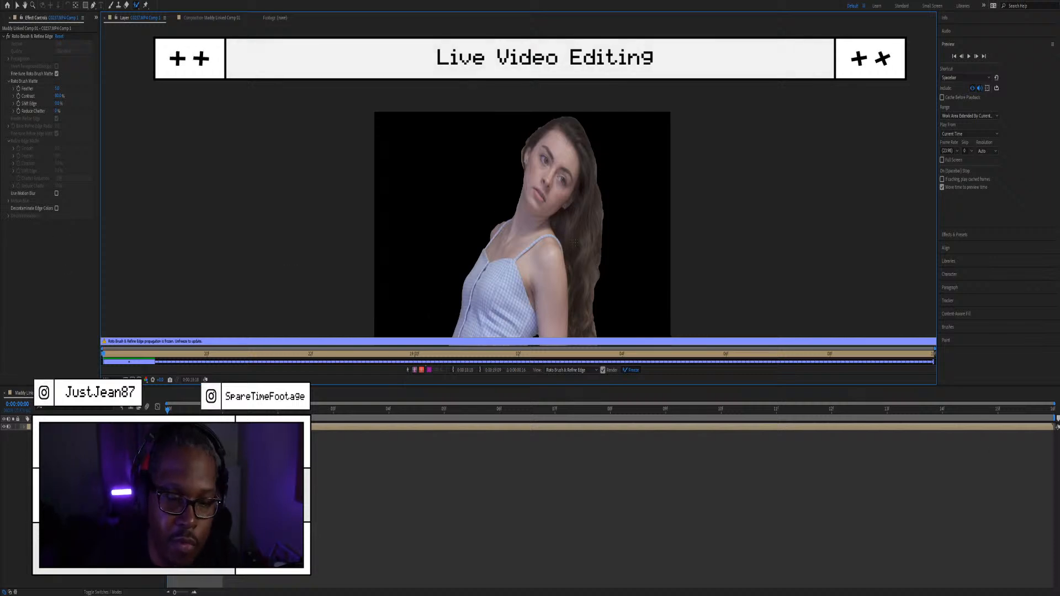
Step: Set the Roto Brush matte's Feather to 25, adjust its Shift Edge and unfreeze the propagation
{"action": "left_click", "coordinate": [57, 89]}
{"action": "type", "text": "25"}
{"action": "key", "text": "Return"}
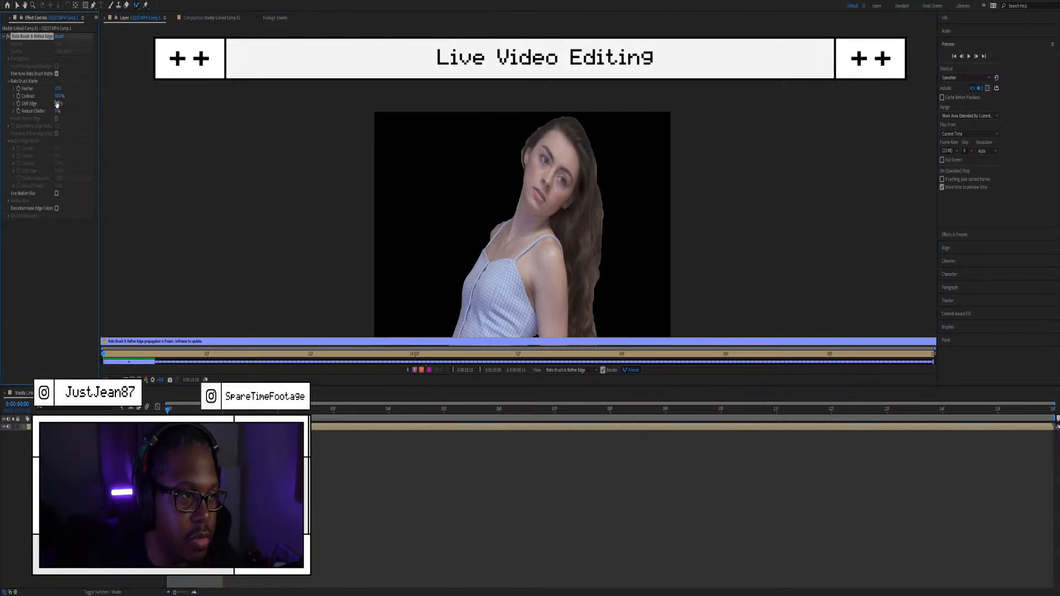
{"action": "left_click_drag", "start_coordinate": [68, 103], "coordinate": [103, 91]}
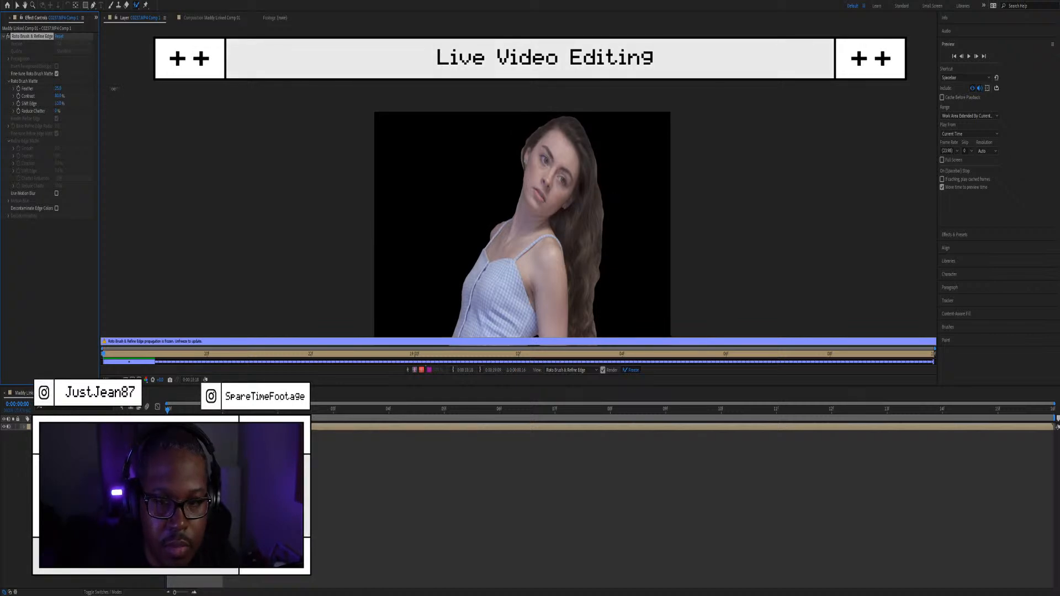
{"action": "left_click_drag", "start_coordinate": [112, 89], "coordinate": [116, 88]}
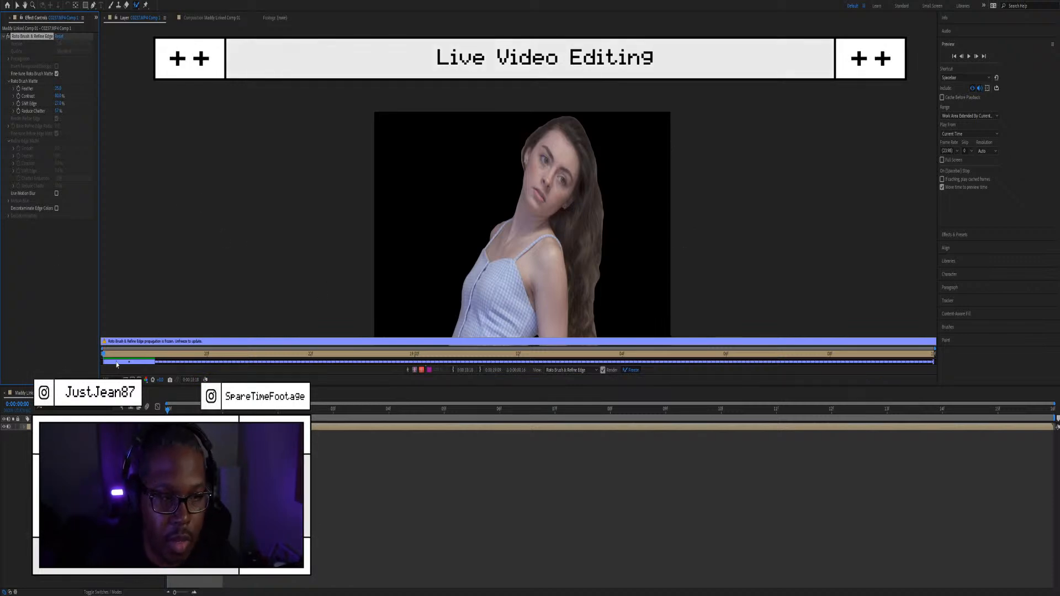
{"action": "left_click", "coordinate": [630, 371]}
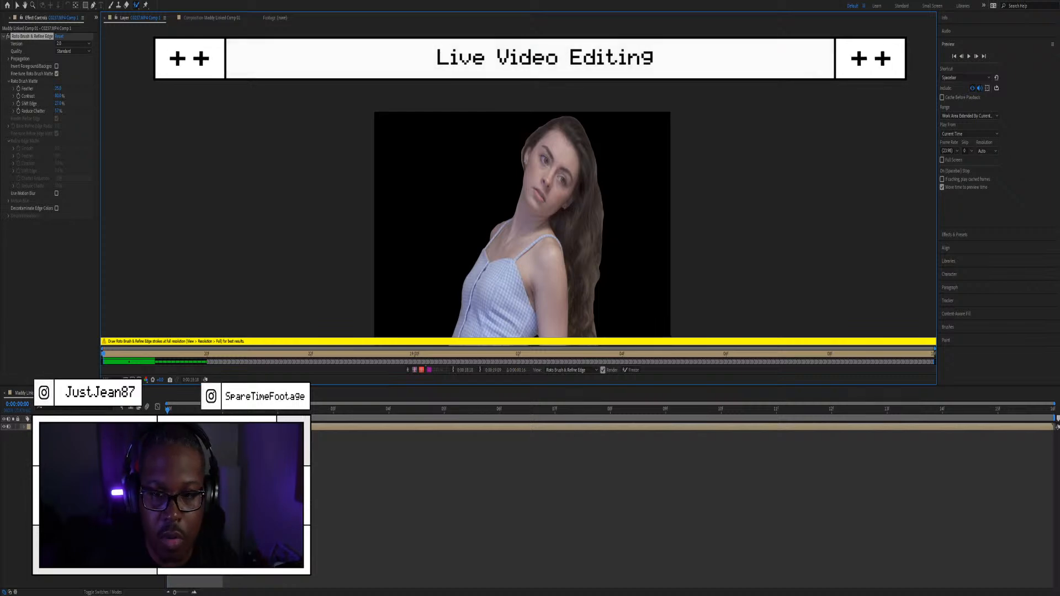
Step: Switch to Premiere Pro and delete the linked composition clip above the last model clip in the timeline
{"action": "key", "text": "alt+Tab"}
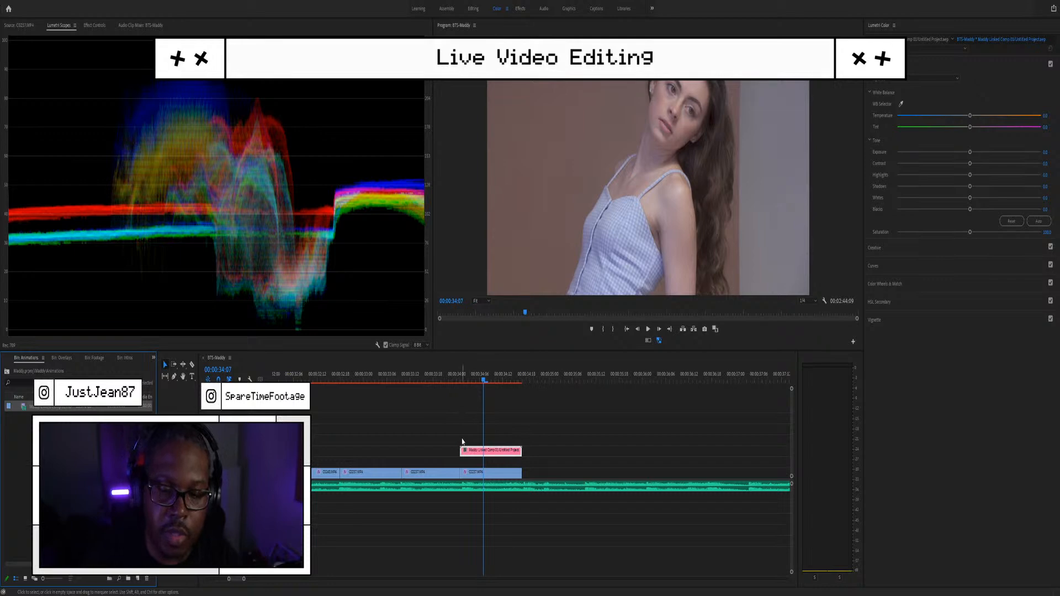
{"action": "left_click", "coordinate": [477, 478]}
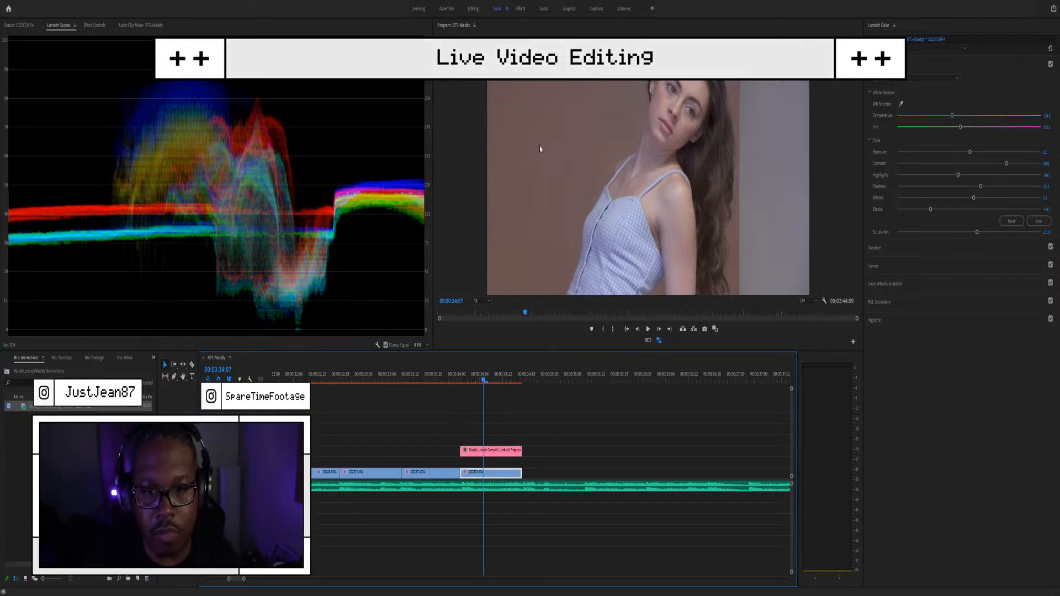
{"action": "left_click", "coordinate": [457, 416]}
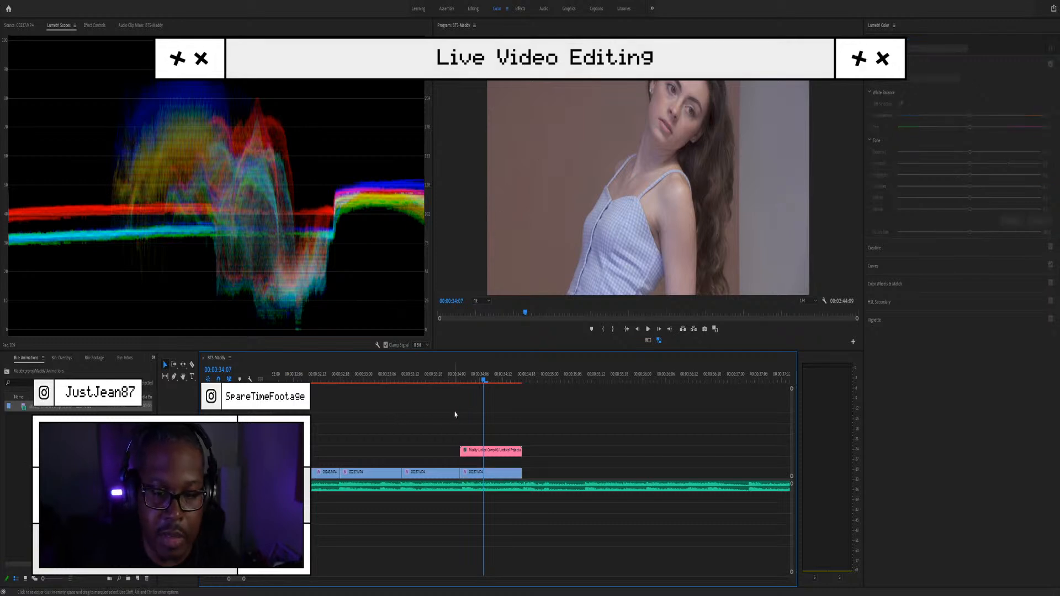
{"action": "left_click", "coordinate": [490, 451]}
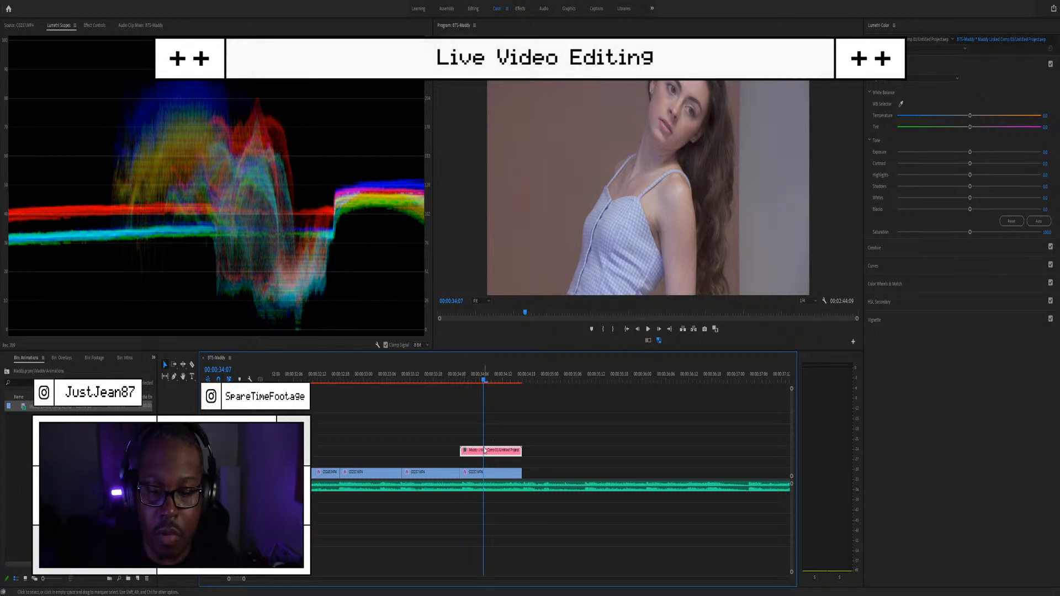
{"action": "key", "text": "Delete"}
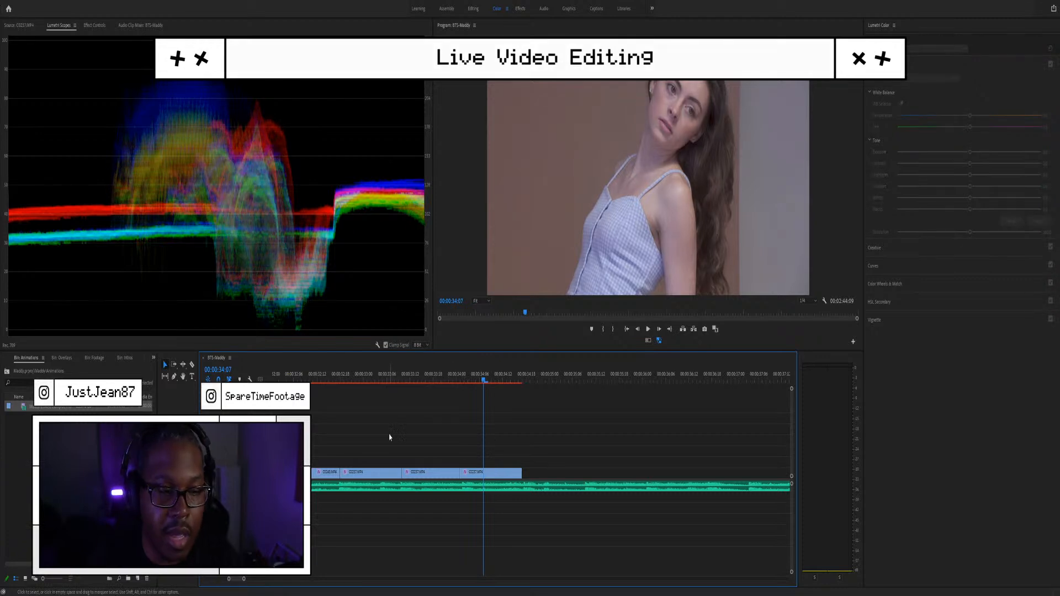
Step: Place the rendered model movie from the bin over the last model clip and raise it one video track
{"action": "left_click_drag", "start_coordinate": [31, 414], "coordinate": [380, 472]}
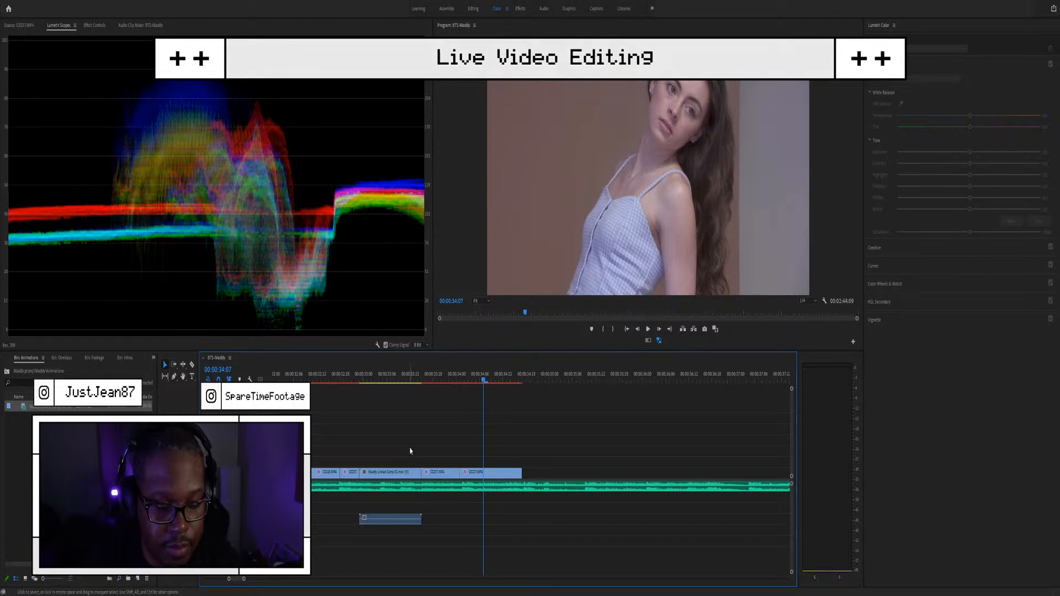
{"action": "key", "text": "ctrl+z"}
{"action": "left_click_drag", "start_coordinate": [30, 406], "coordinate": [460, 468]}
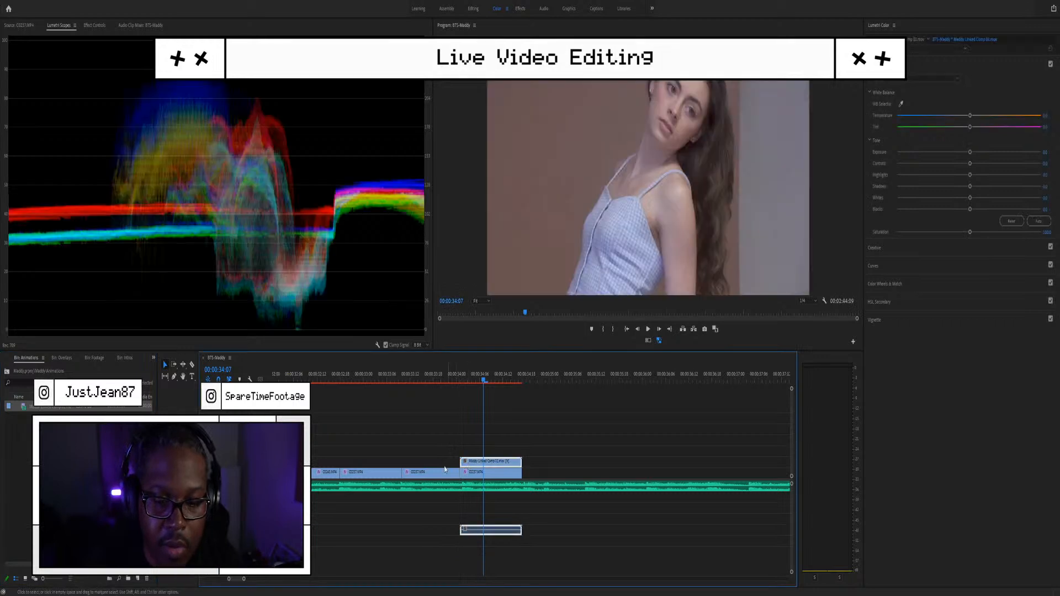
{"action": "key", "text": "alt+Up"}
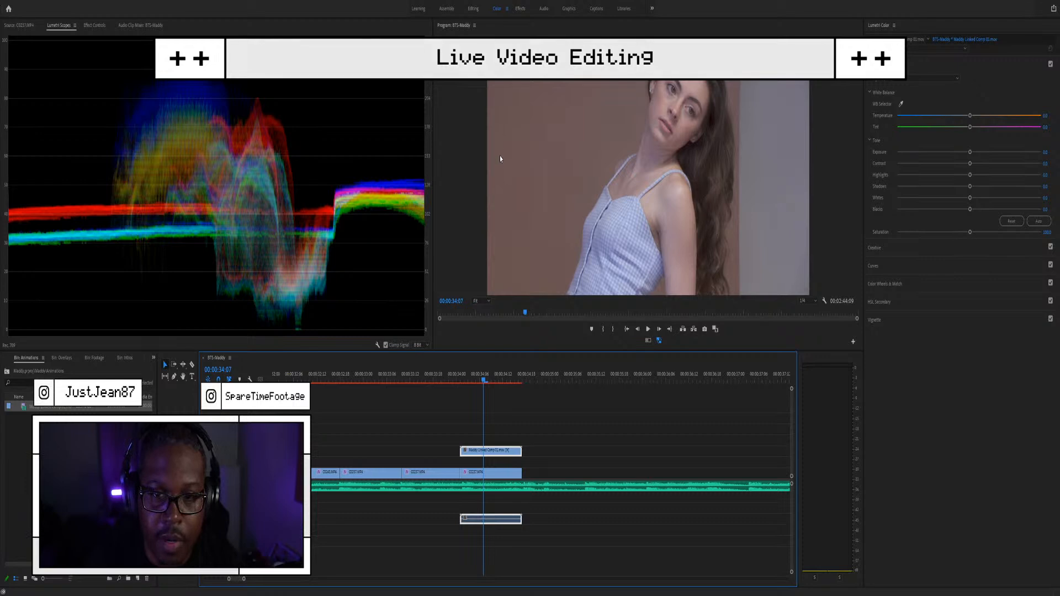
Step: Unlink the rendered model movie's audio from its video in the timeline and delete only the audio portion
{"action": "key", "text": "ctrl+l"}
{"action": "left_click", "coordinate": [492, 522]}
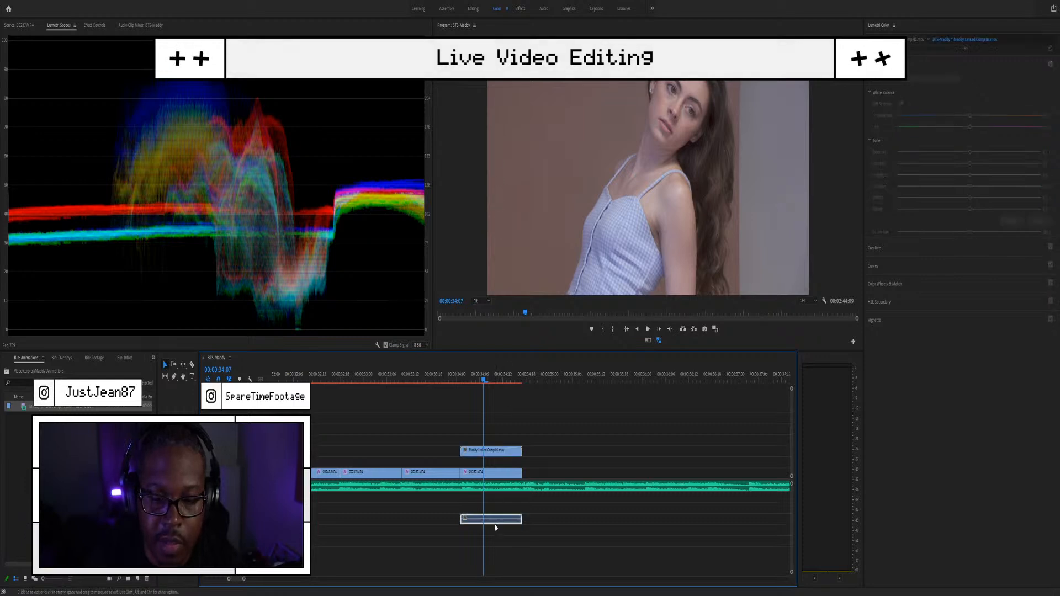
{"action": "key", "text": "Delete"}
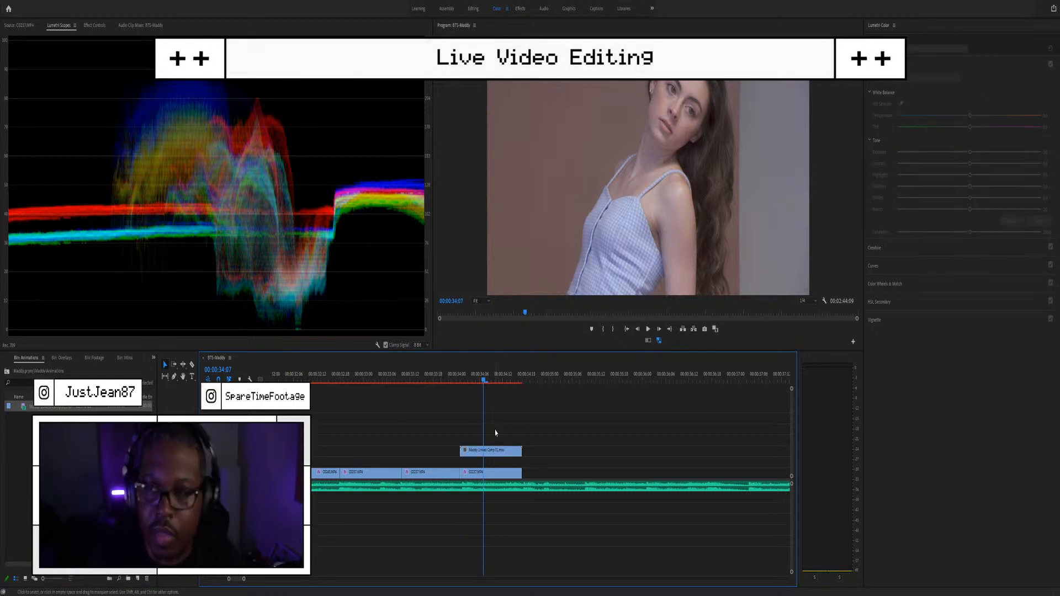
{"action": "left_click", "coordinate": [511, 449]}
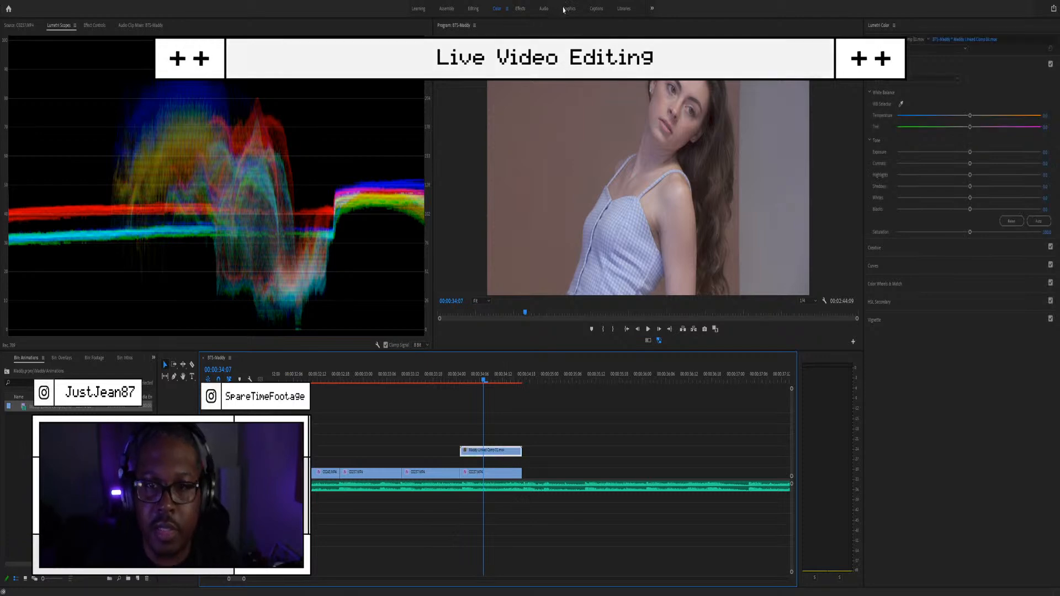
Step: Try tinting the highlights of the base clip beneath the model overlay green-teal in Lumetri's Creative section
{"action": "left_click", "coordinate": [491, 473]}
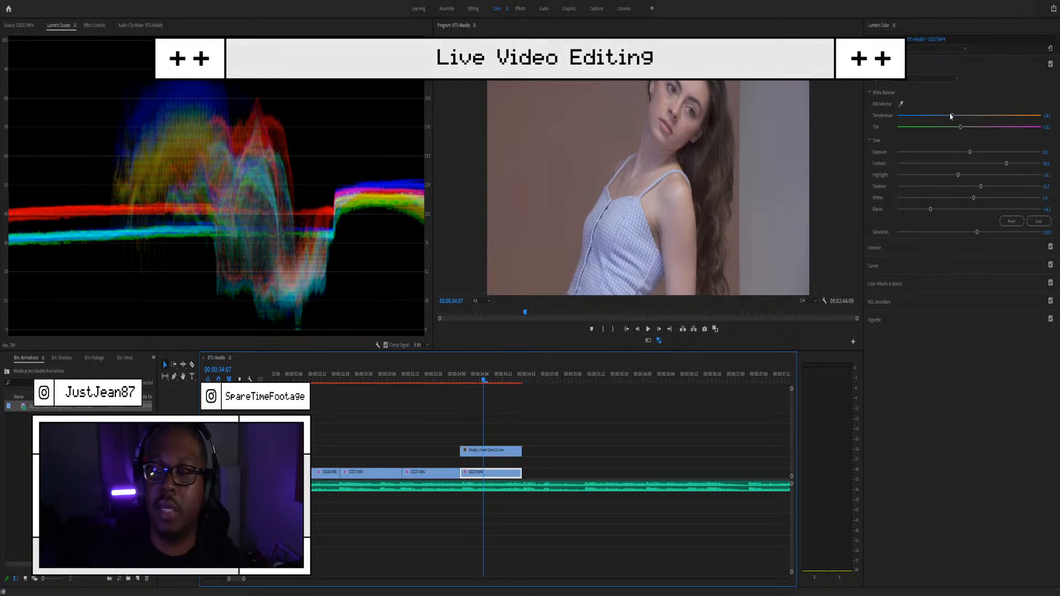
{"action": "left_click", "coordinate": [948, 248]}
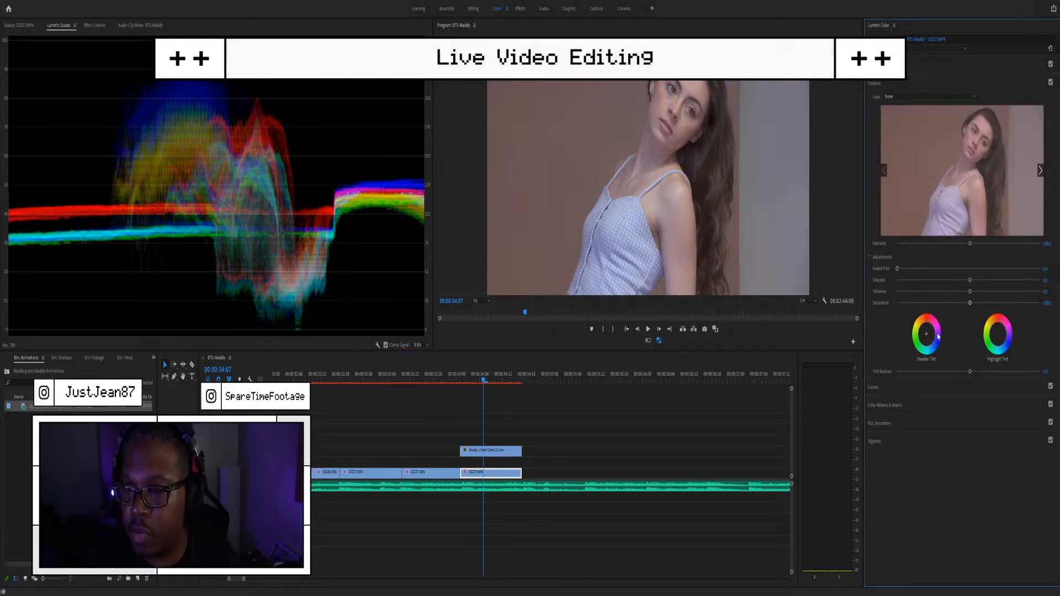
{"action": "left_click", "coordinate": [995, 334]}
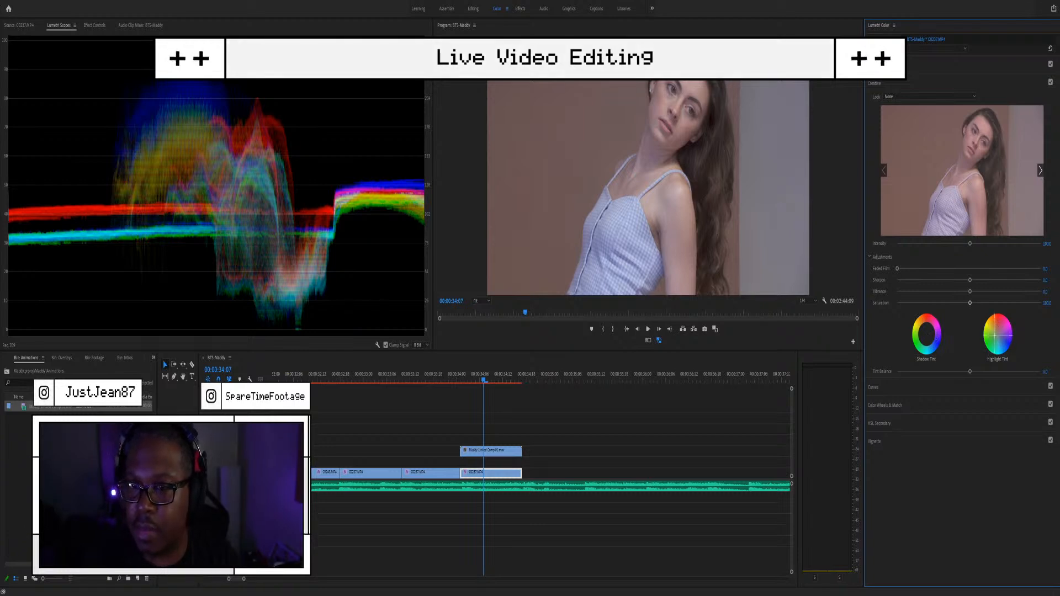
{"action": "mouse_move", "coordinate": [992, 345]}
{"action": "left_mouse_down"}
{"action": "mouse_move", "coordinate": [1005, 323]}
{"action": "mouse_move", "coordinate": [996, 331]}
{"action": "left_mouse_up"}
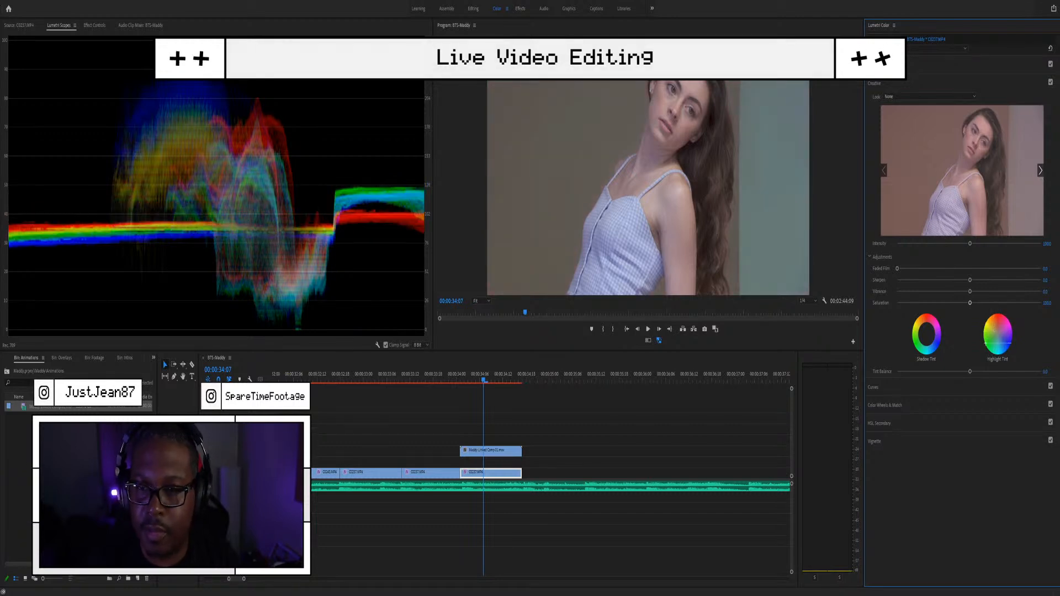
{"action": "double_click", "coordinate": [984, 346]}
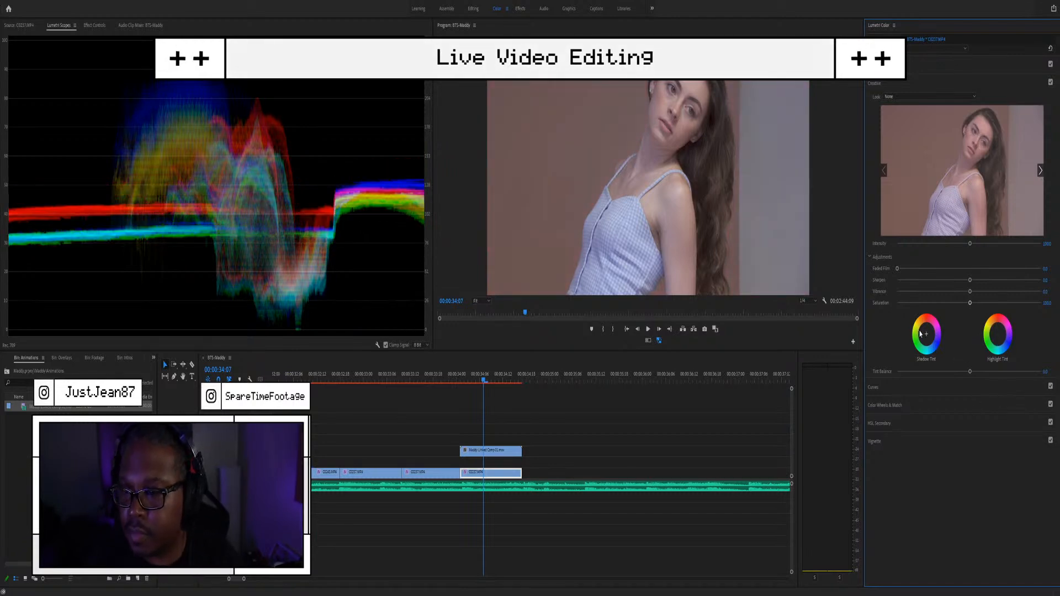
Step: Try recolouring the base clip's background green by shifting the Lumetri midtone, shadow and highlight colour wheels
{"action": "left_click", "coordinate": [878, 387]}
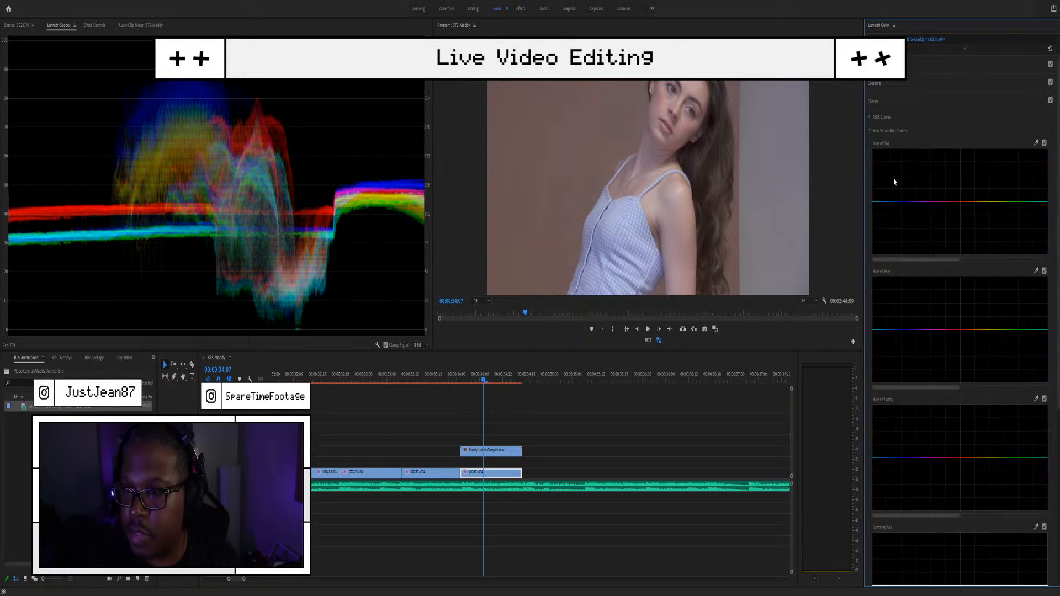
{"action": "left_click", "coordinate": [889, 85]}
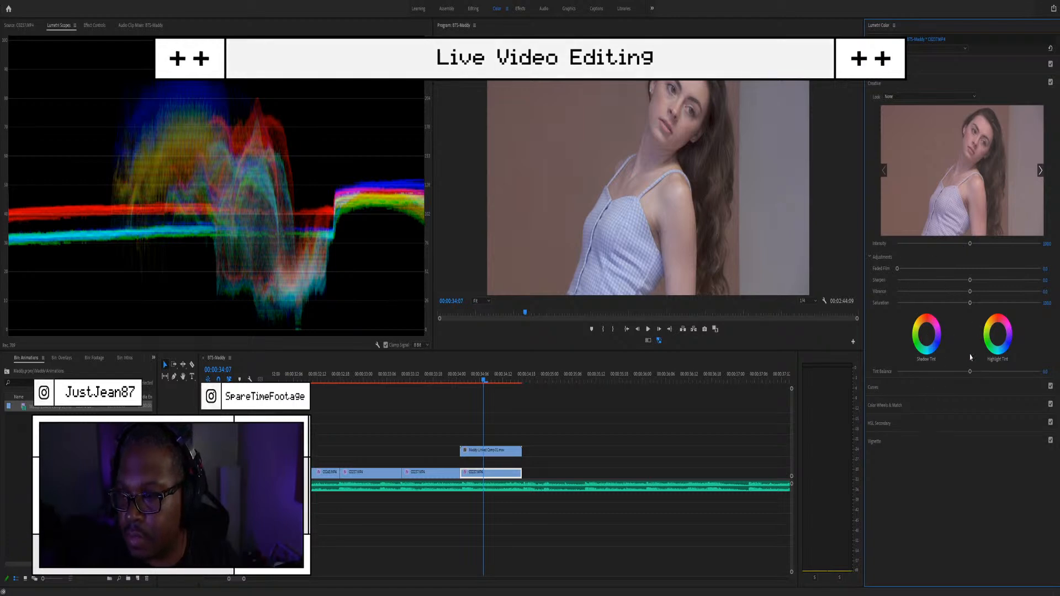
{"action": "left_click", "coordinate": [905, 403]}
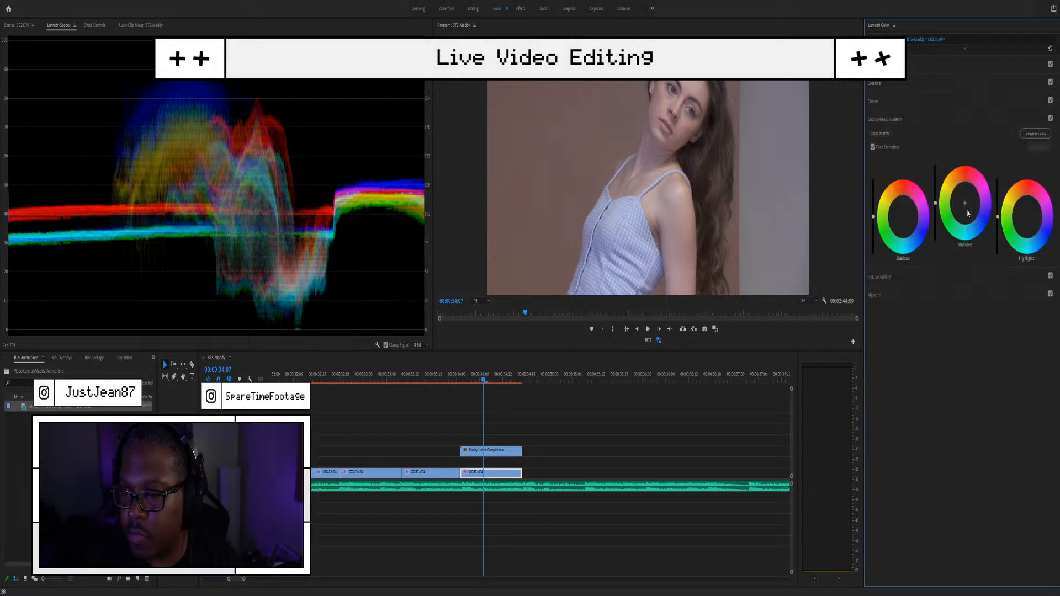
{"action": "left_click_drag", "start_coordinate": [966, 213], "coordinate": [963, 167]}
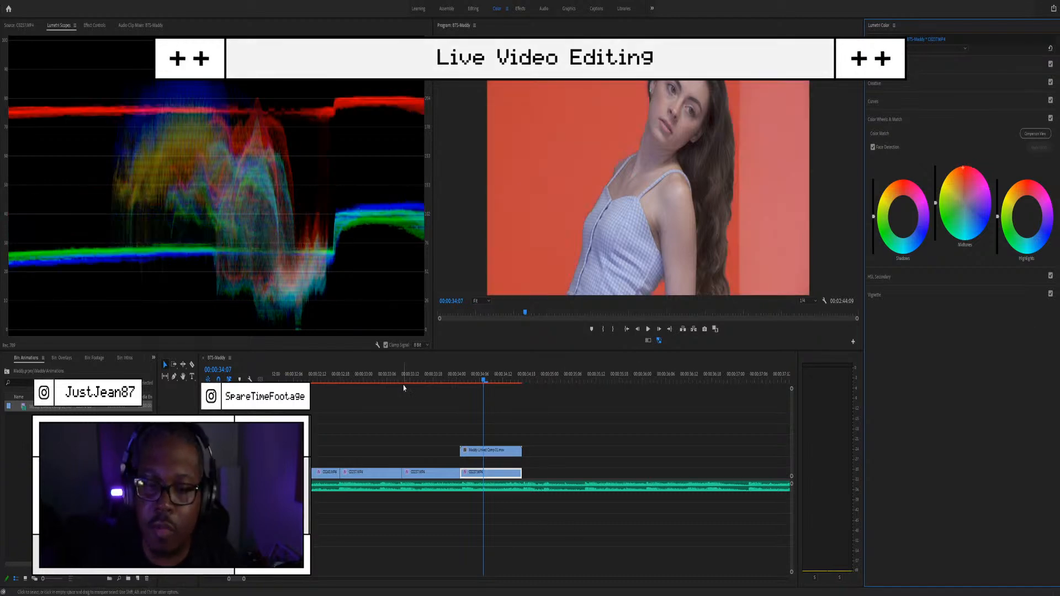
{"action": "left_click_drag", "start_coordinate": [969, 173], "coordinate": [916, 423]}
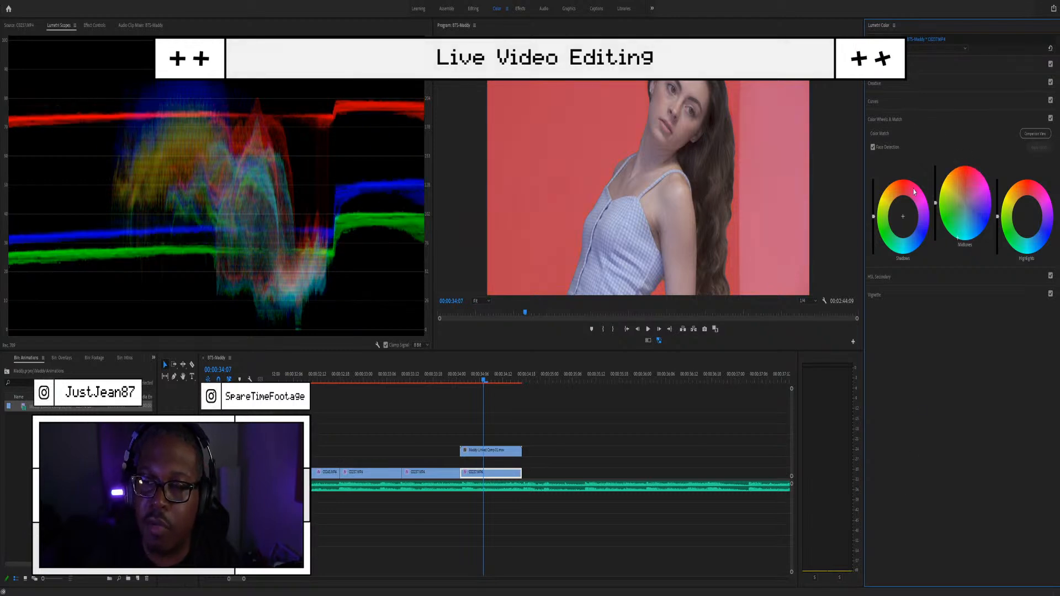
{"action": "left_click_drag", "start_coordinate": [914, 191], "coordinate": [893, 224]}
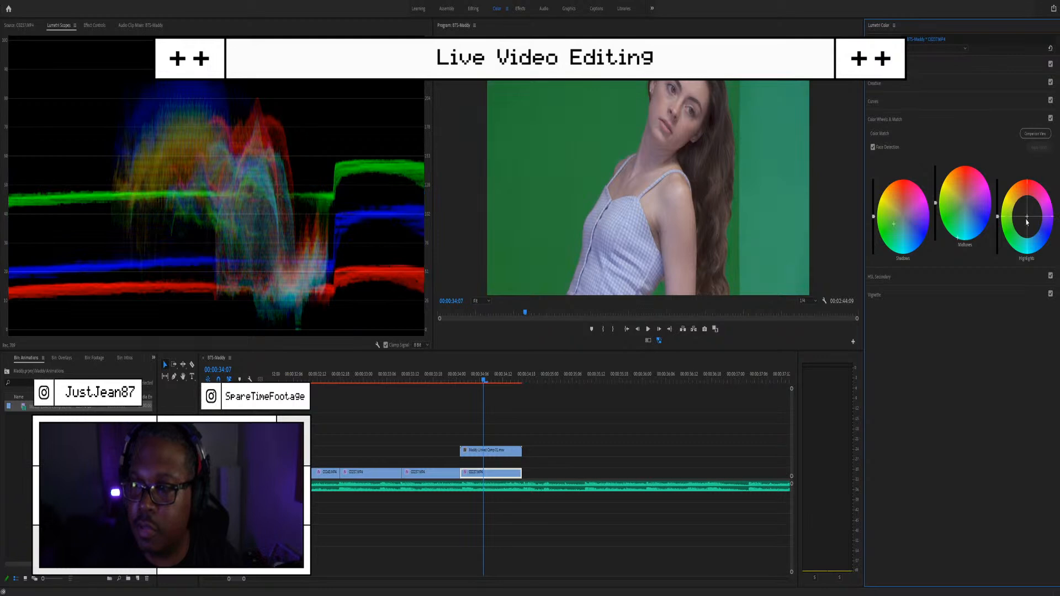
{"action": "left_click", "coordinate": [1026, 219]}
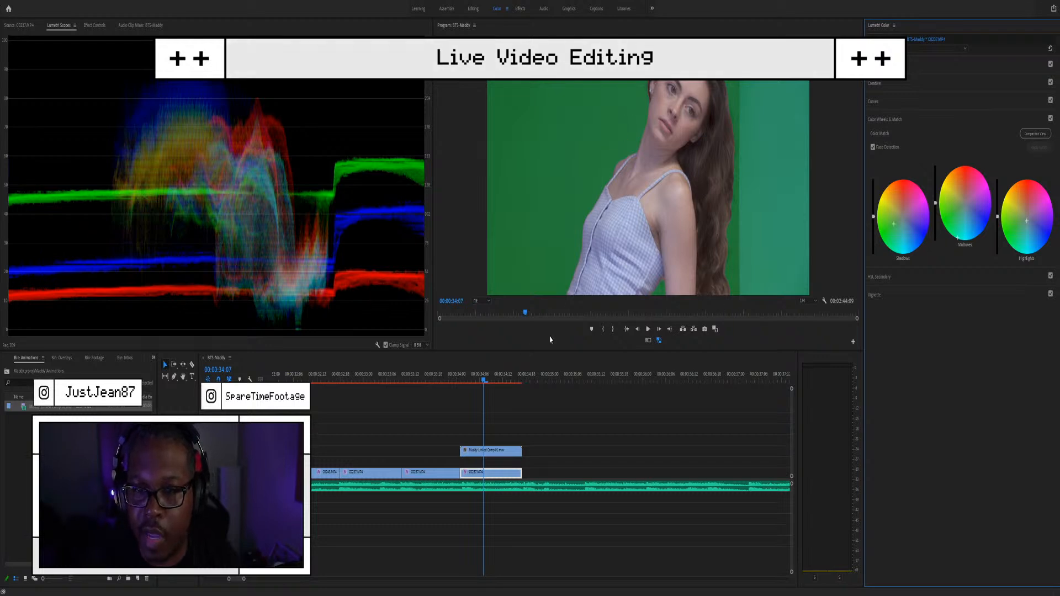
Step: Undo the colour wheel adjustments on the base clip beneath the model overlay
{"action": "key", "text": "ctrl+z"}
{"action": "key", "text": "ctrl+z"}
{"action": "key", "text": "ctrl+z"}
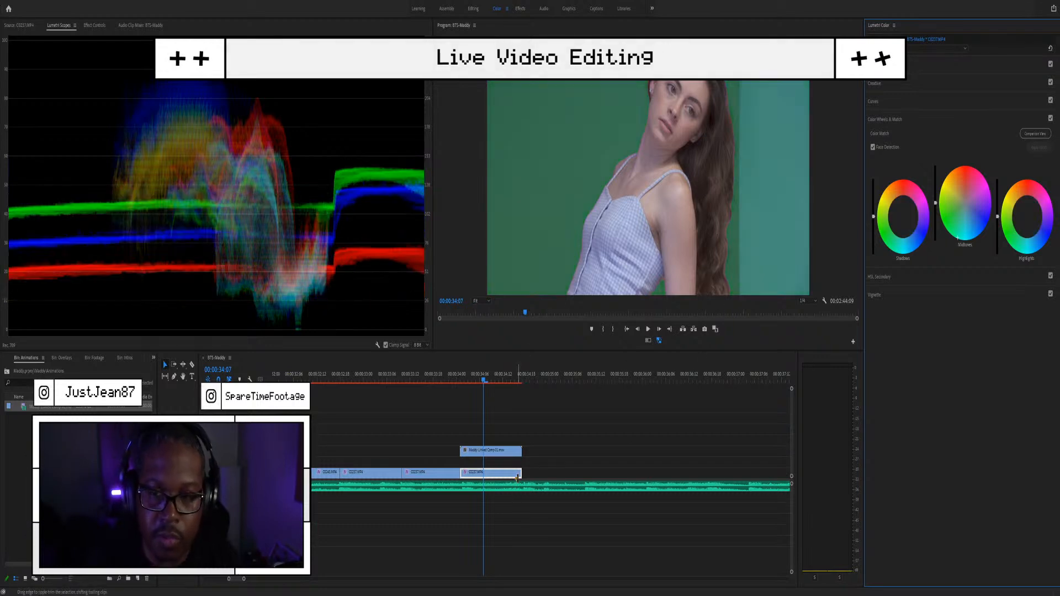
{"action": "key", "text": "ctrl+z"}
{"action": "key", "text": "ctrl+z"}
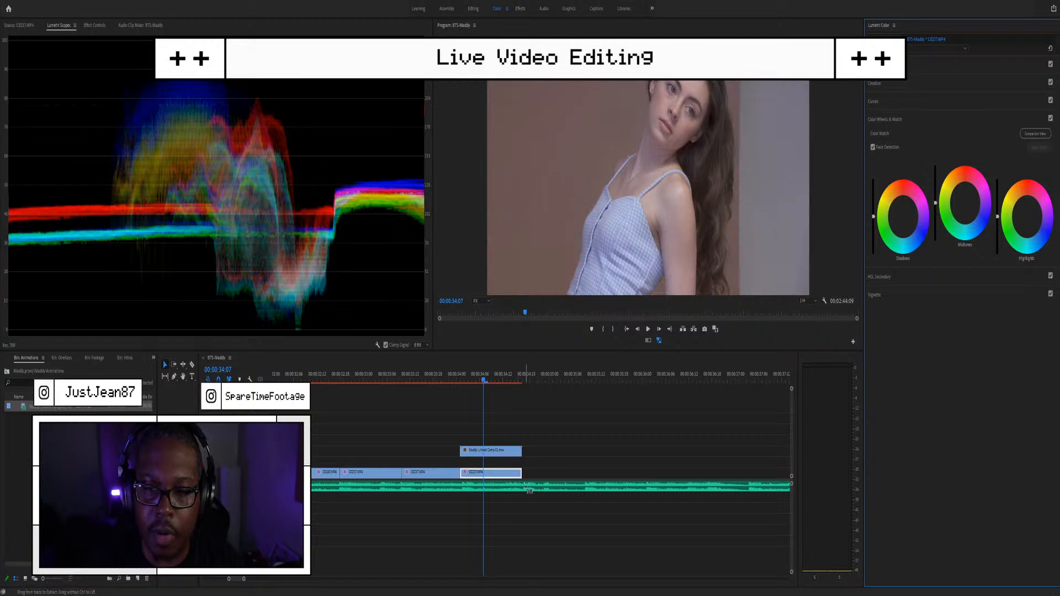
Step: Review the sequence from 00:00:27:19 up to the overlaid model clip at 00:00:34:06
{"action": "left_click", "coordinate": [489, 523]}
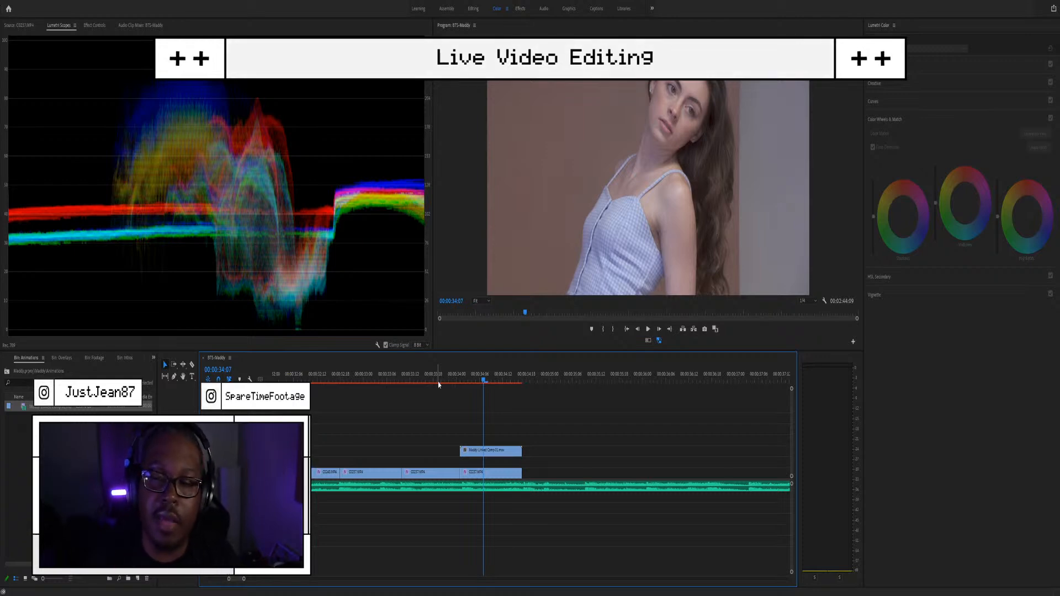
{"action": "left_click", "coordinate": [491, 451]}
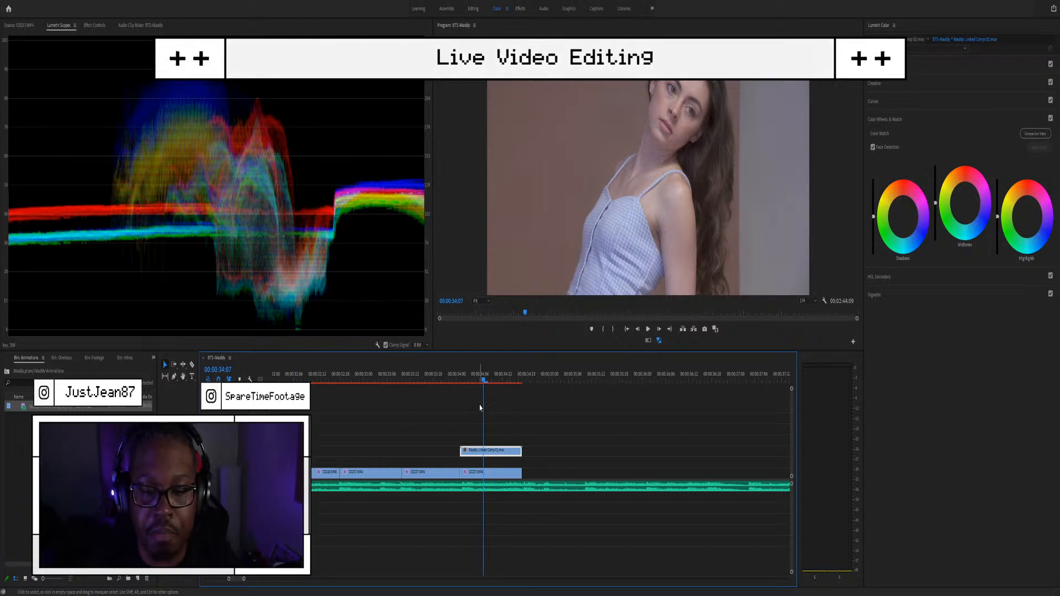
{"action": "scroll", "coordinate": [481, 408], "scroll_direction": "down", "scroll_amount": 5}
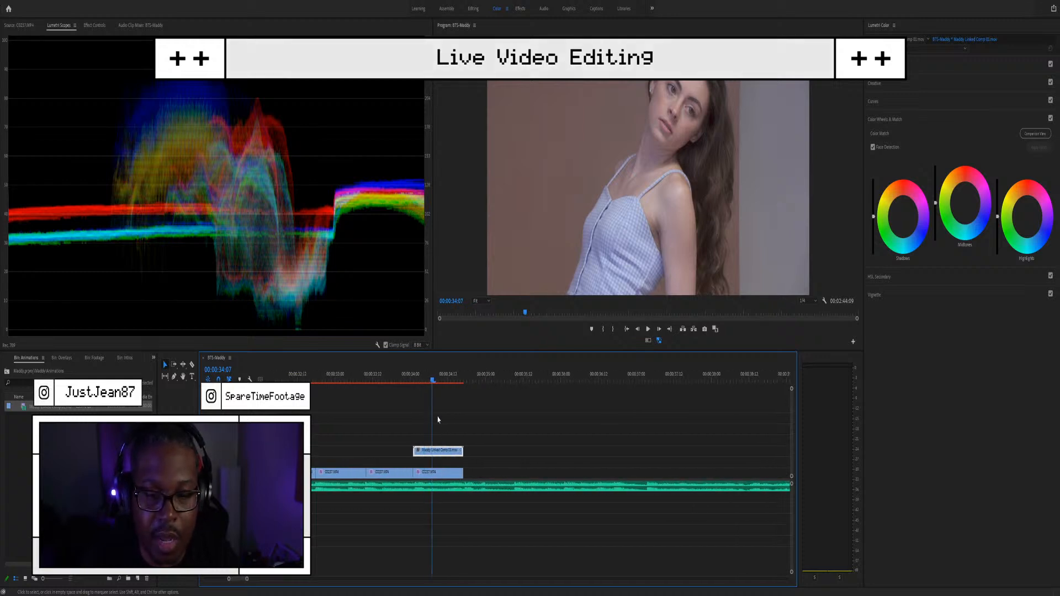
{"action": "scroll", "coordinate": [433, 462], "scroll_direction": "up", "scroll_amount": 4}
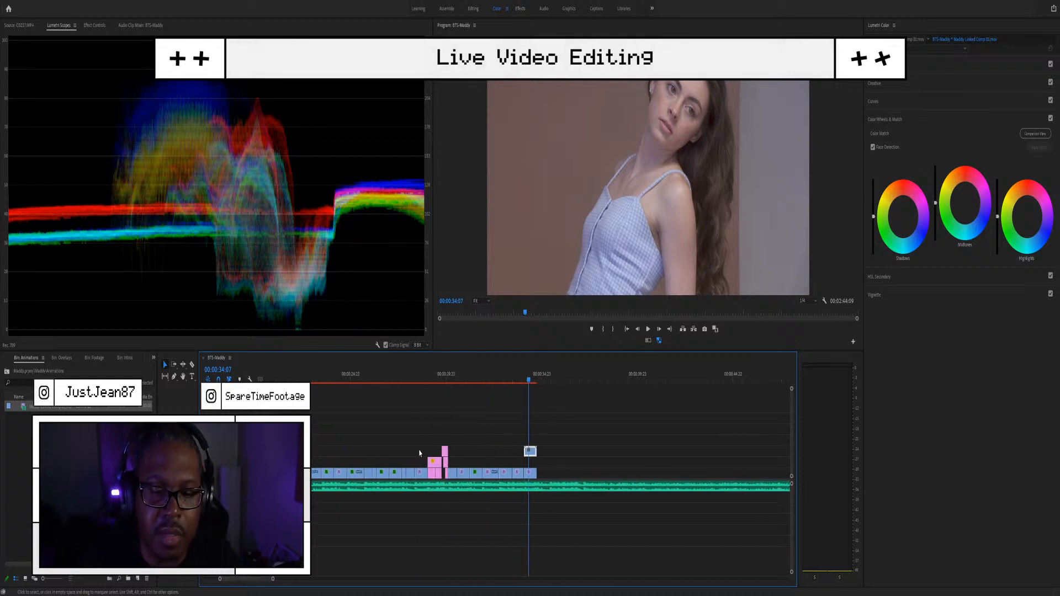
{"action": "left_click", "coordinate": [405, 378]}
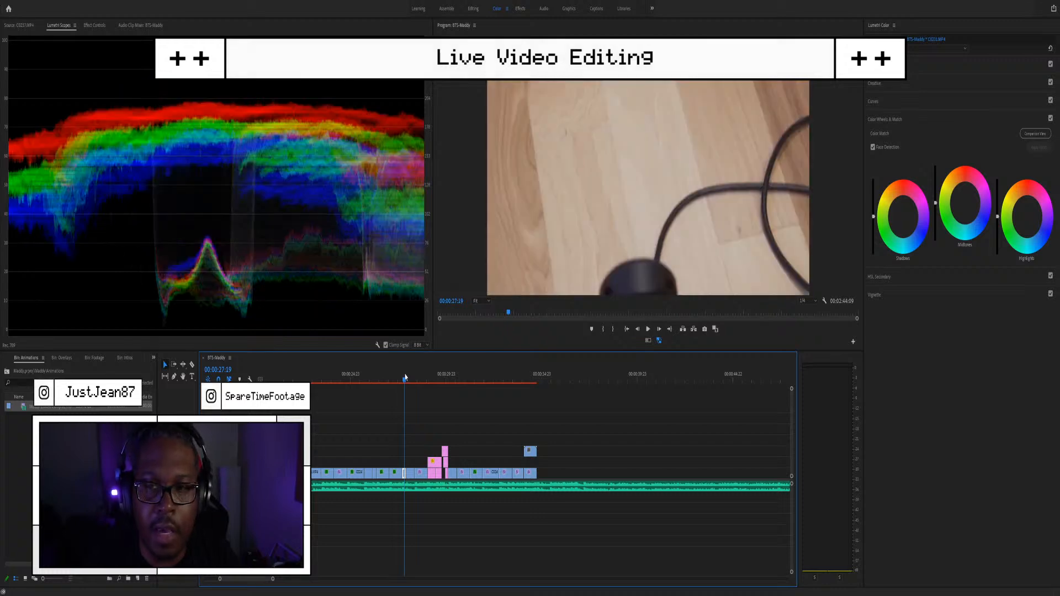
{"action": "left_click_drag", "start_coordinate": [468, 382], "coordinate": [529, 389]}
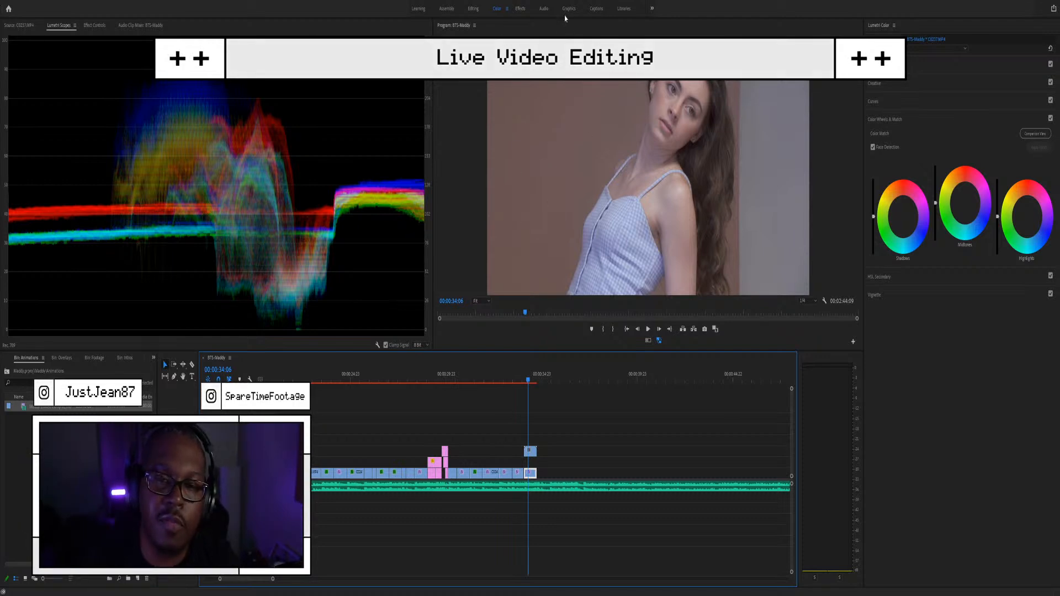
Step: Play back the final zooming model clips with the music to check the overlaid last clip, stopping at 00:00:34:04
{"action": "scroll", "coordinate": [545, 475], "scroll_direction": "up", "scroll_amount": 5}
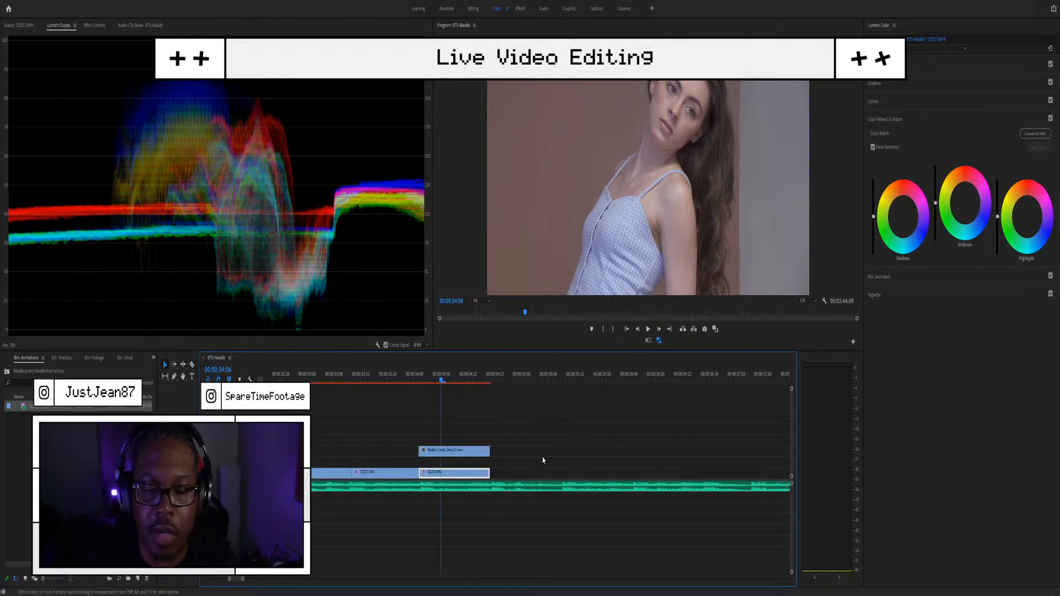
{"action": "scroll", "coordinate": [542, 460], "scroll_direction": "up", "scroll_amount": 2}
{"action": "key", "text": "space"}
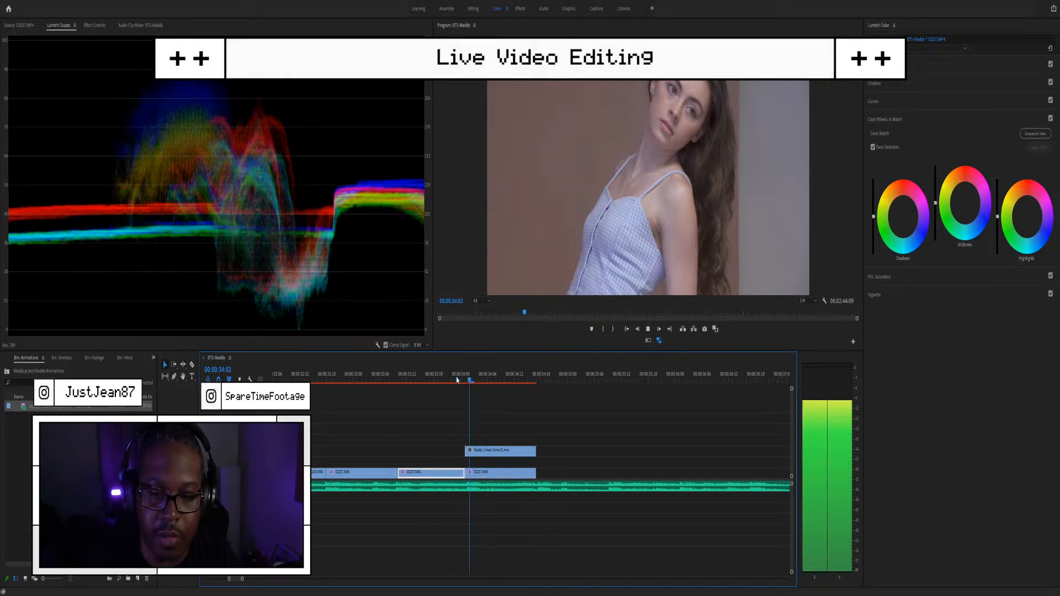
{"action": "key", "text": "space"}
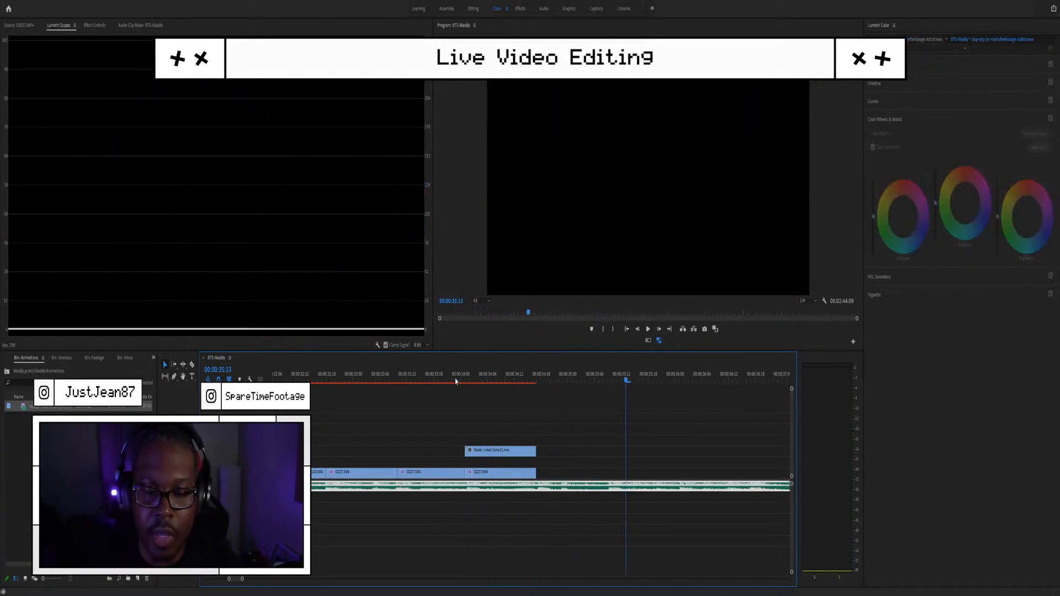
{"action": "scroll", "coordinate": [456, 398], "scroll_direction": "down", "scroll_amount": 5}
{"action": "scroll", "coordinate": [436, 452], "scroll_direction": "down", "scroll_amount": 4}
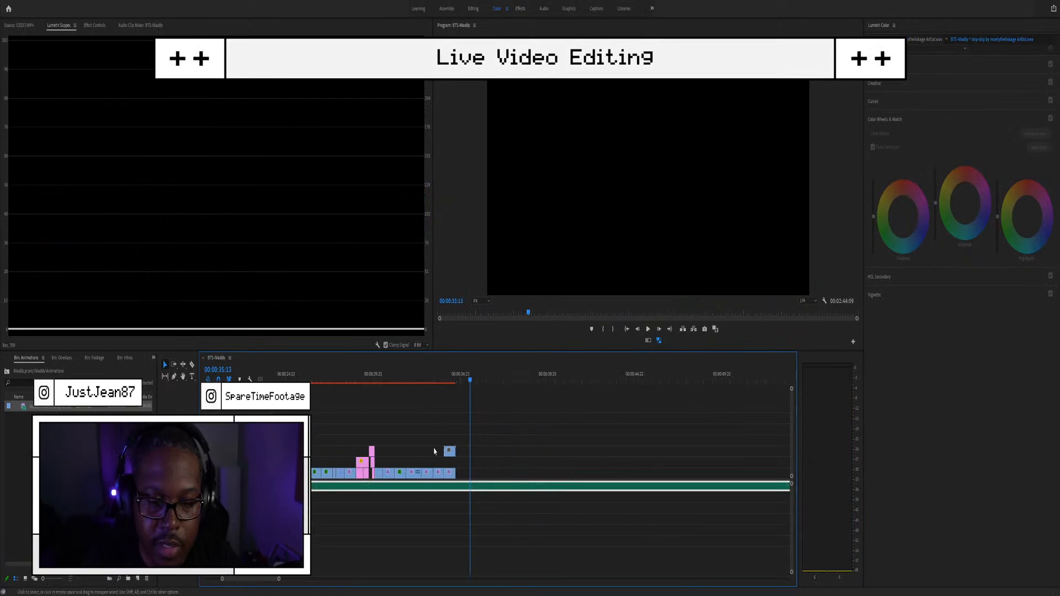
{"action": "key", "text": "Up"}
{"action": "scroll", "coordinate": [506, 412], "scroll_direction": "up", "scroll_amount": 4}
{"action": "scroll", "coordinate": [511, 447], "scroll_direction": "up", "scroll_amount": 4}
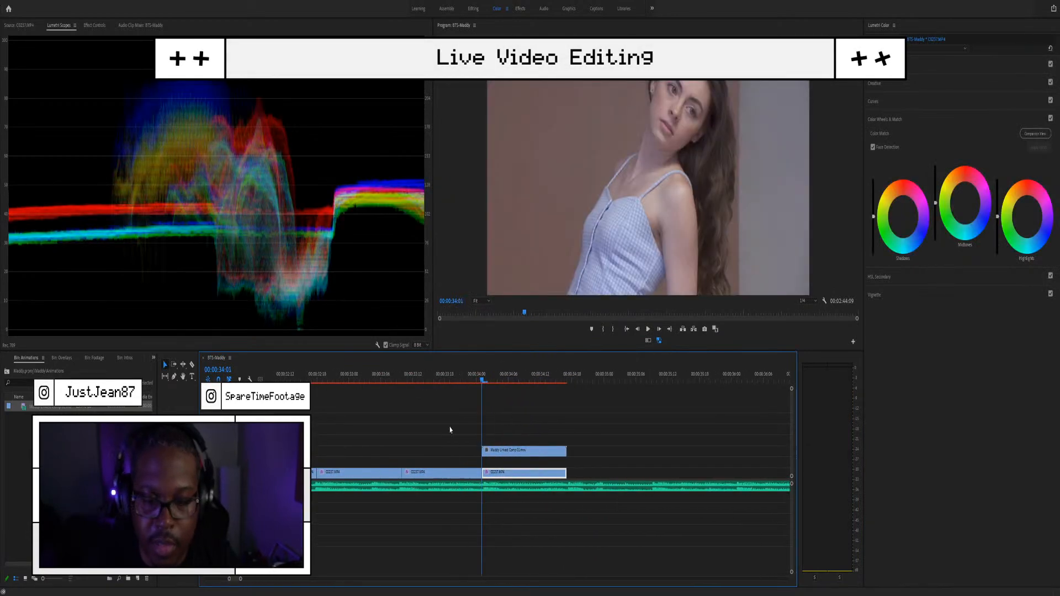
{"action": "left_click", "coordinate": [393, 389]}
{"action": "key", "text": "space"}
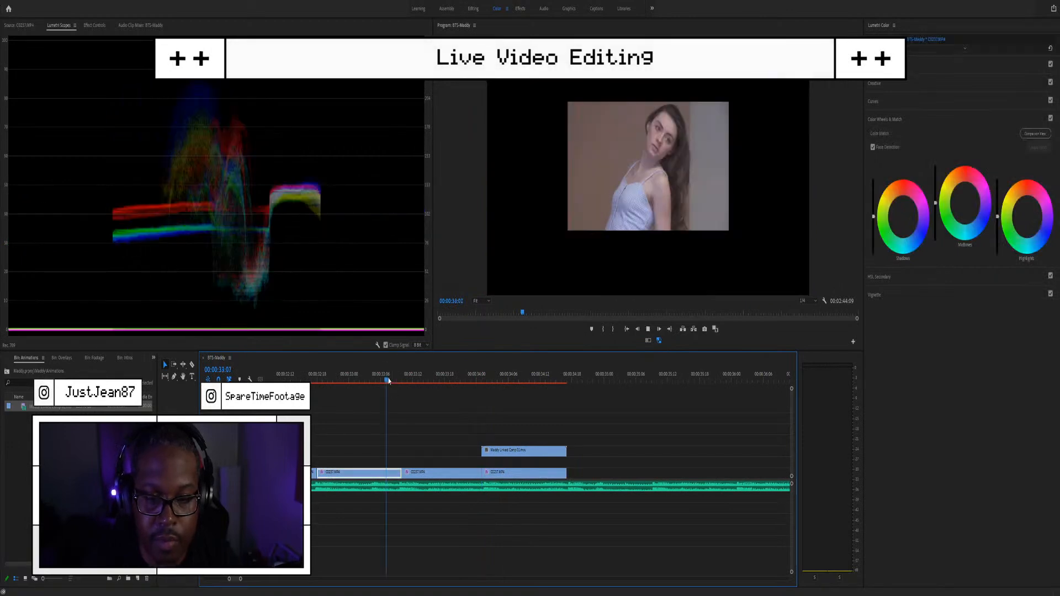
{"action": "left_click", "coordinate": [444, 374]}
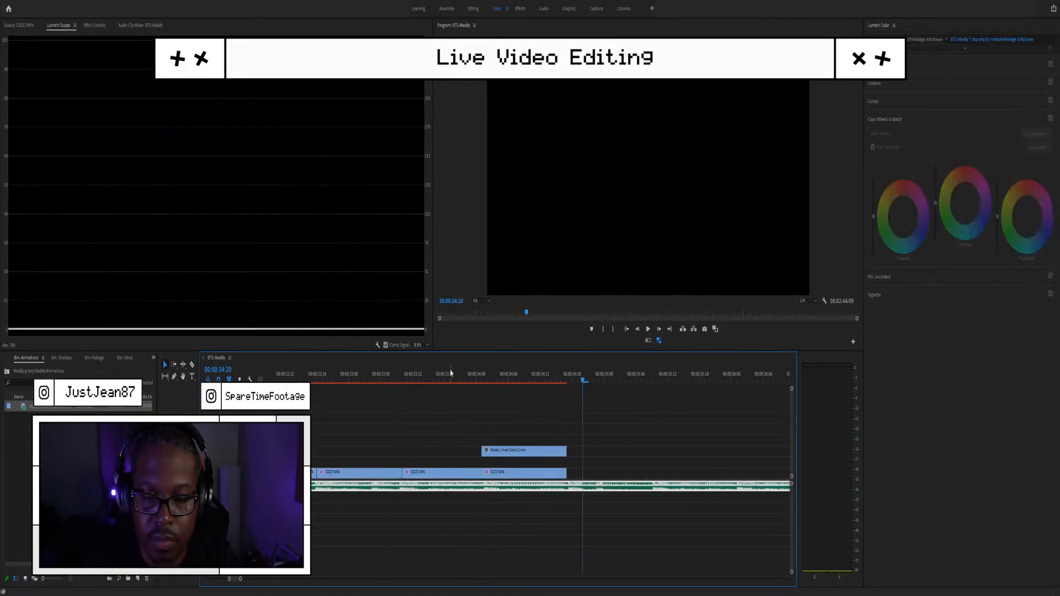
{"action": "key", "text": "space"}
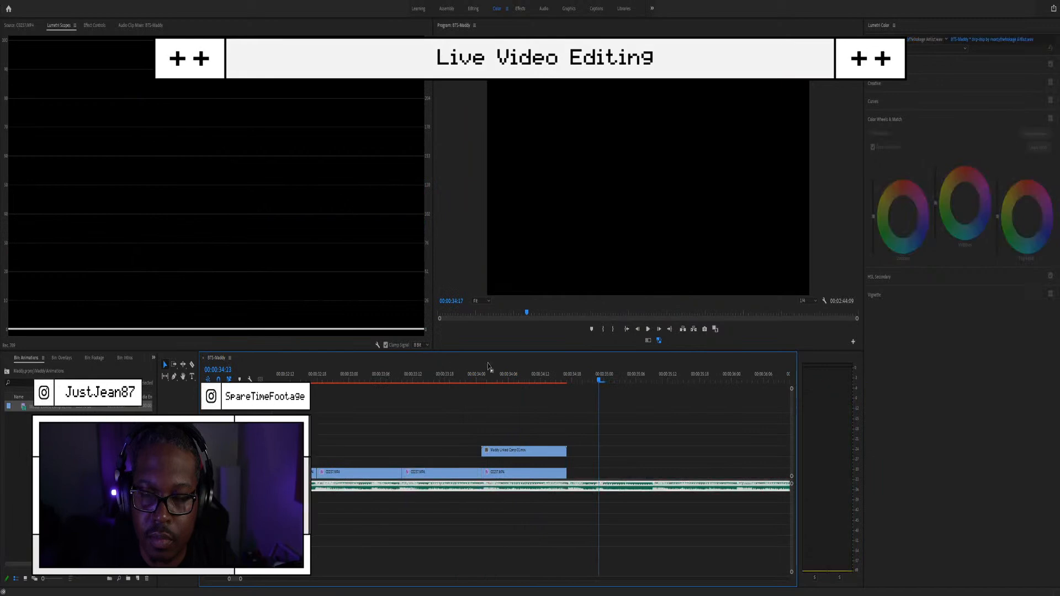
{"action": "left_click", "coordinate": [499, 374]}
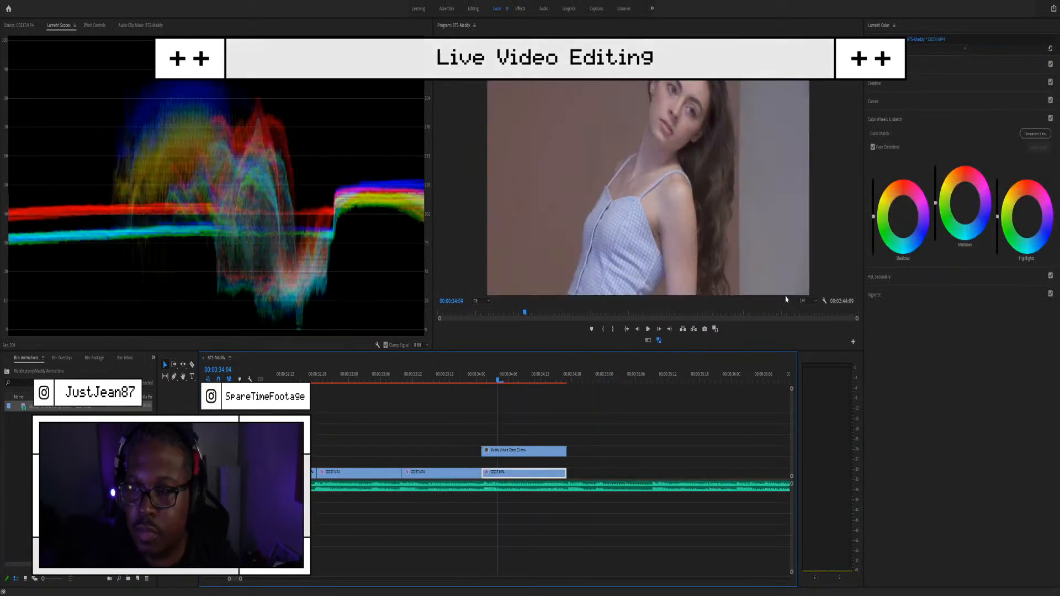
{"action": "left_click", "coordinate": [905, 101]}
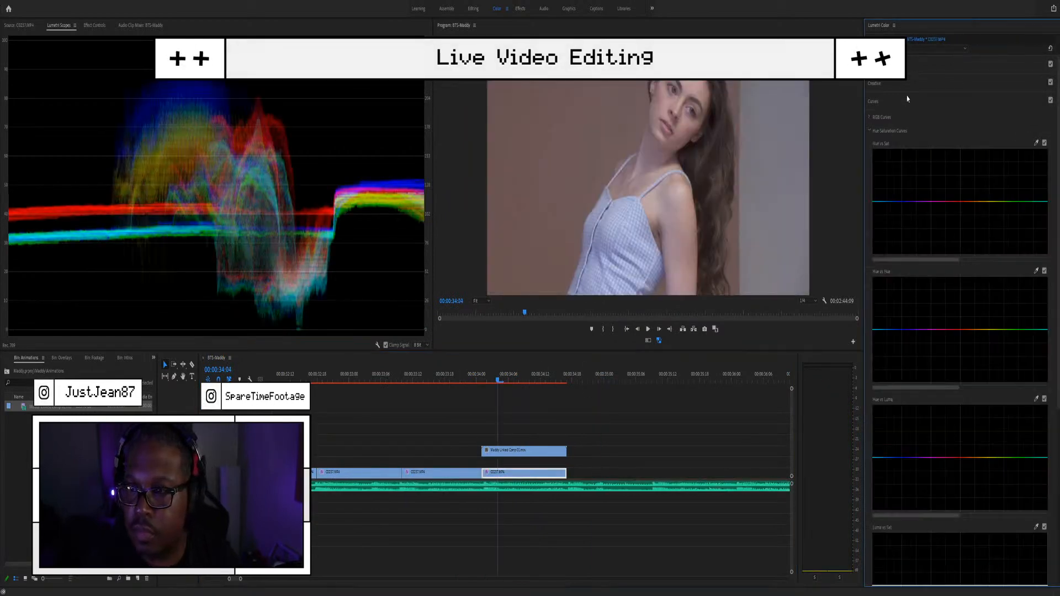
{"action": "left_click", "coordinate": [909, 85]}
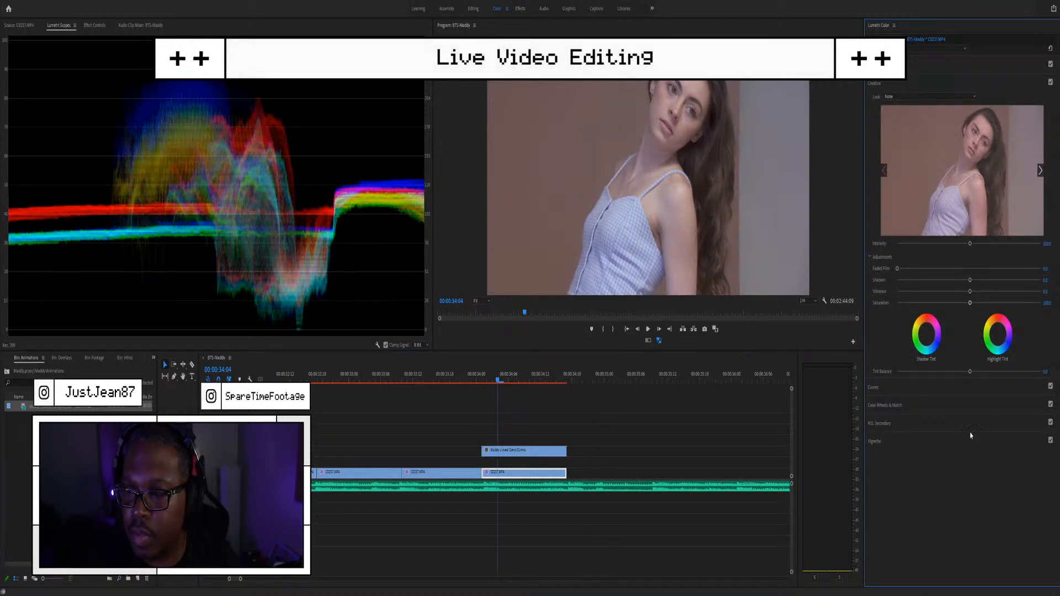
{"action": "left_click", "coordinate": [933, 66]}
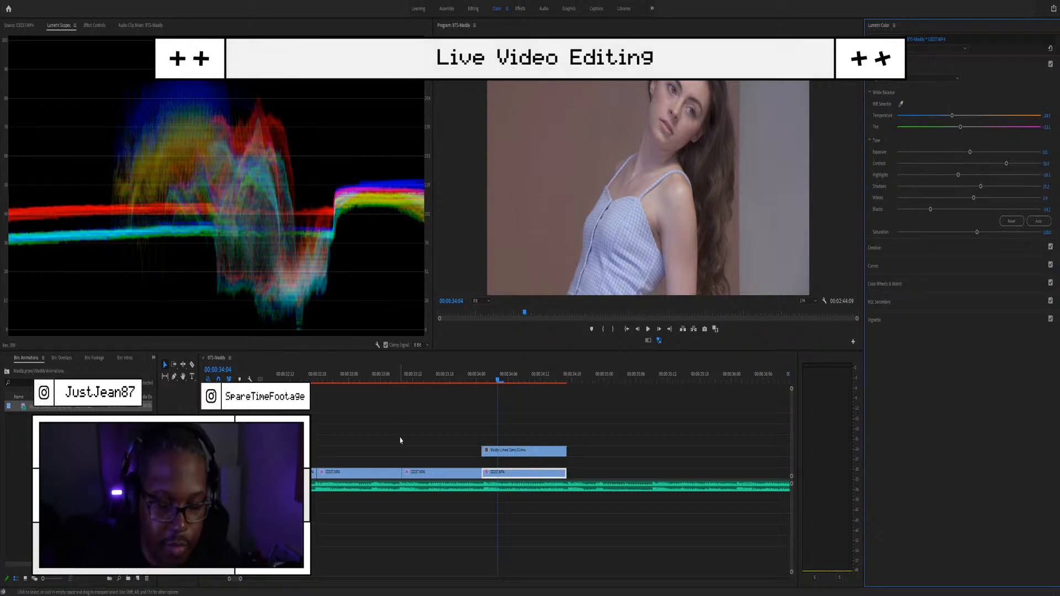
Step: Play back the last zooming model clips with the music, stopping at 00:00:35:00 past the overlaid clip
{"action": "scroll", "coordinate": [427, 435], "scroll_direction": "down", "scroll_amount": 5}
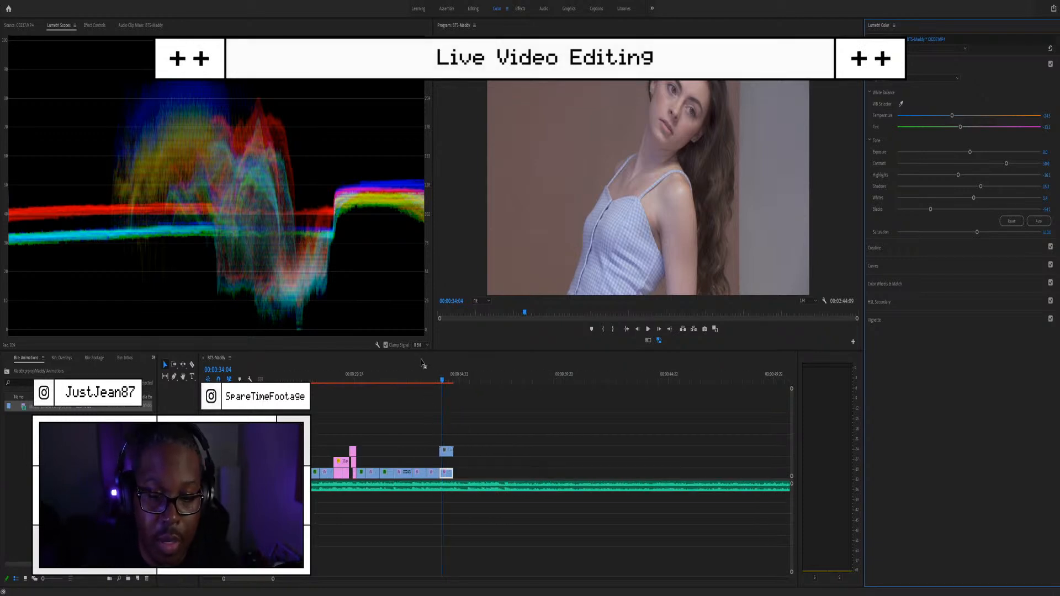
{"action": "left_click", "coordinate": [411, 380]}
{"action": "key", "text": "space"}
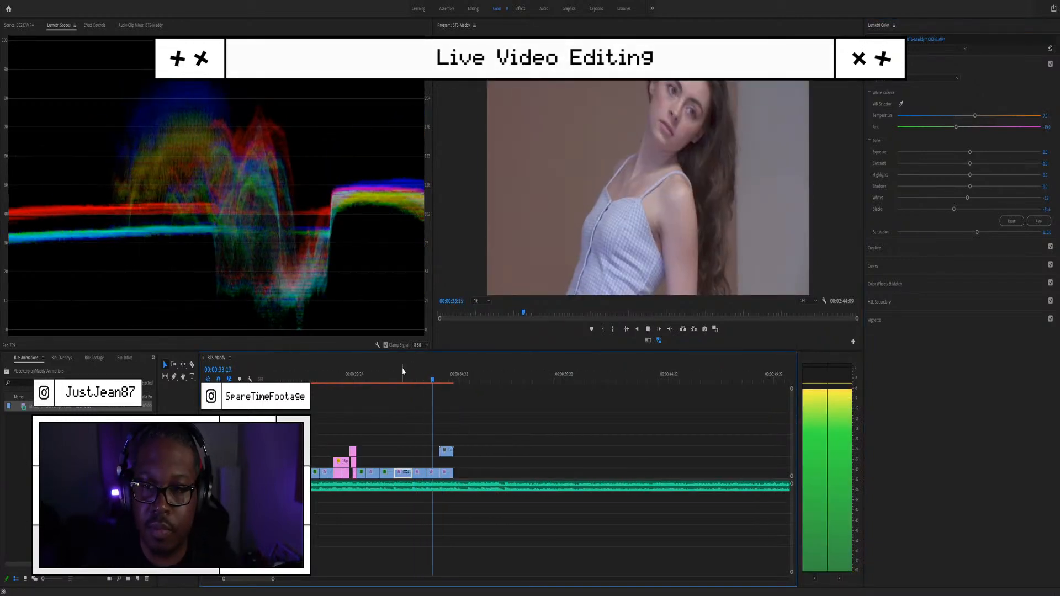
{"action": "key", "text": "space"}
{"action": "key", "text": "equal"}
{"action": "key", "text": "equal"}
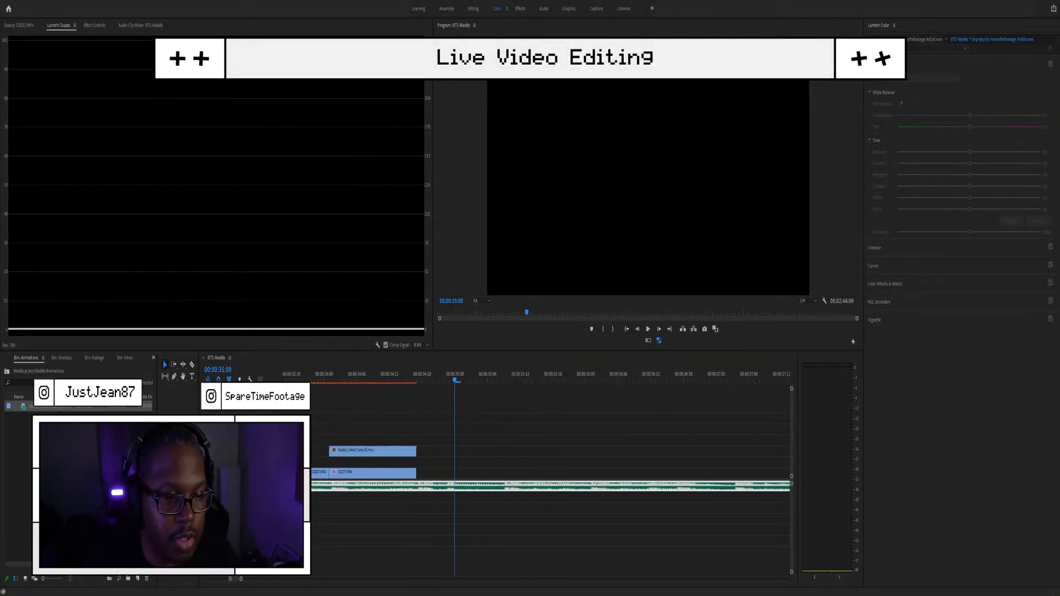
Step: Browse the installed effect presets, checking the contents of individual preset bins for a suitable effect
{"action": "key", "text": "shift+7"}
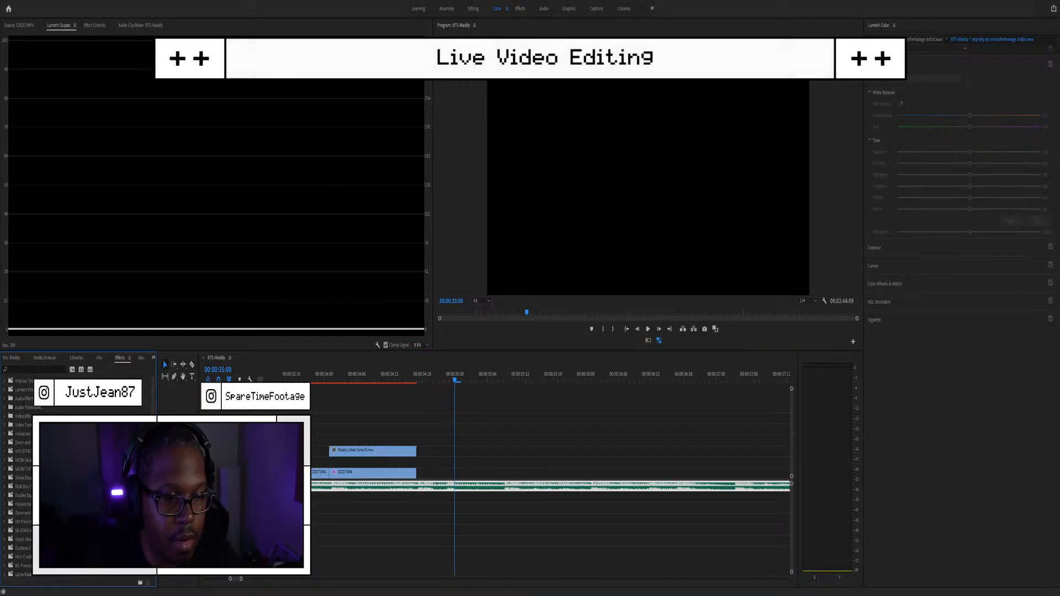
{"action": "scroll", "coordinate": [18, 511], "scroll_direction": "down", "scroll_amount": 3}
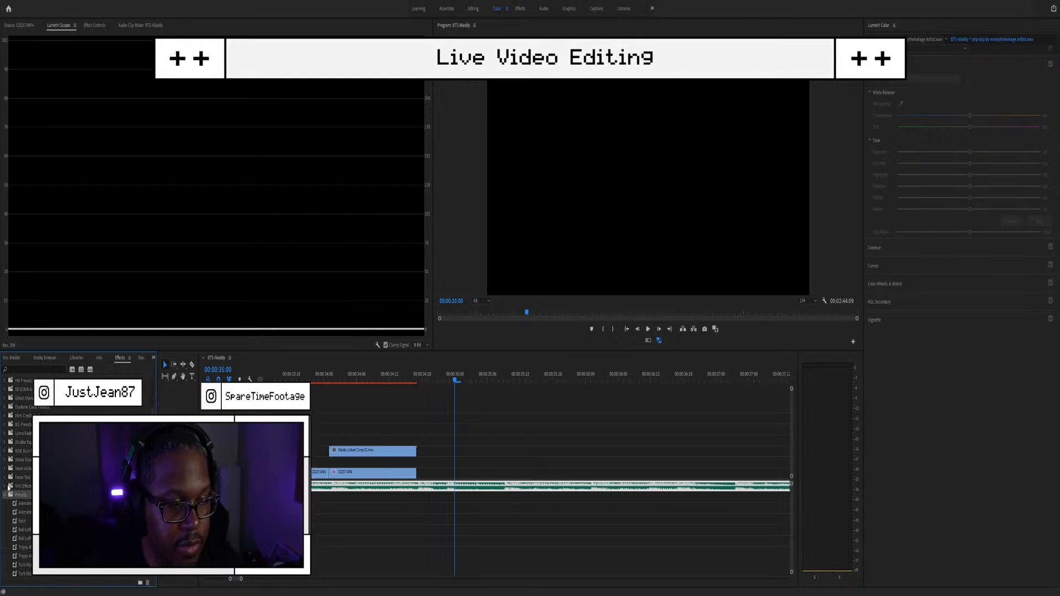
{"action": "scroll", "coordinate": [19, 512], "scroll_direction": "down", "scroll_amount": 5}
{"action": "scroll", "coordinate": [19, 511], "scroll_direction": "down", "scroll_amount": 4}
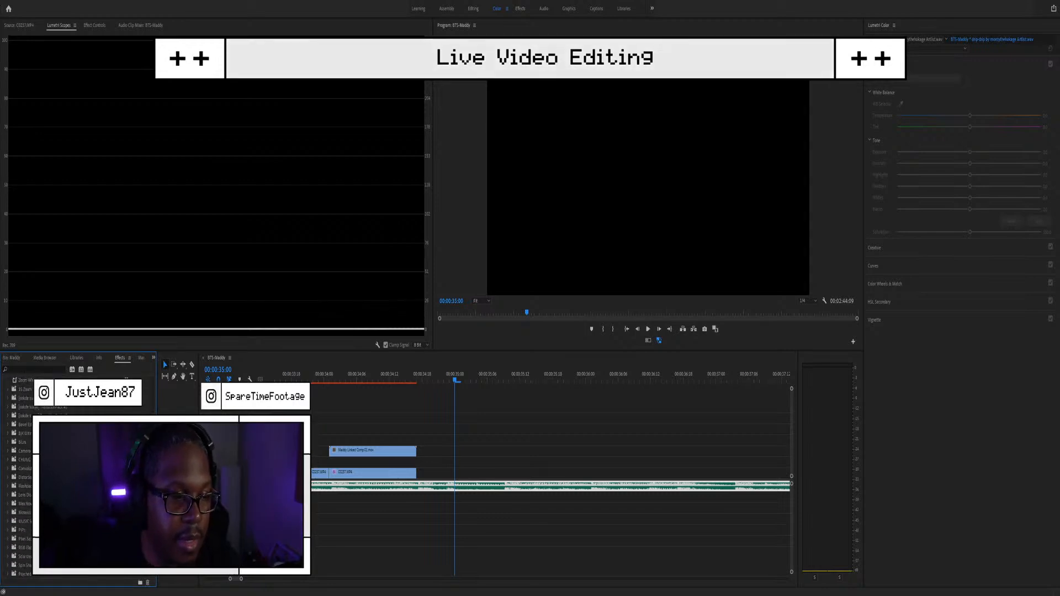
{"action": "scroll", "coordinate": [18, 477], "scroll_direction": "up", "scroll_amount": 1}
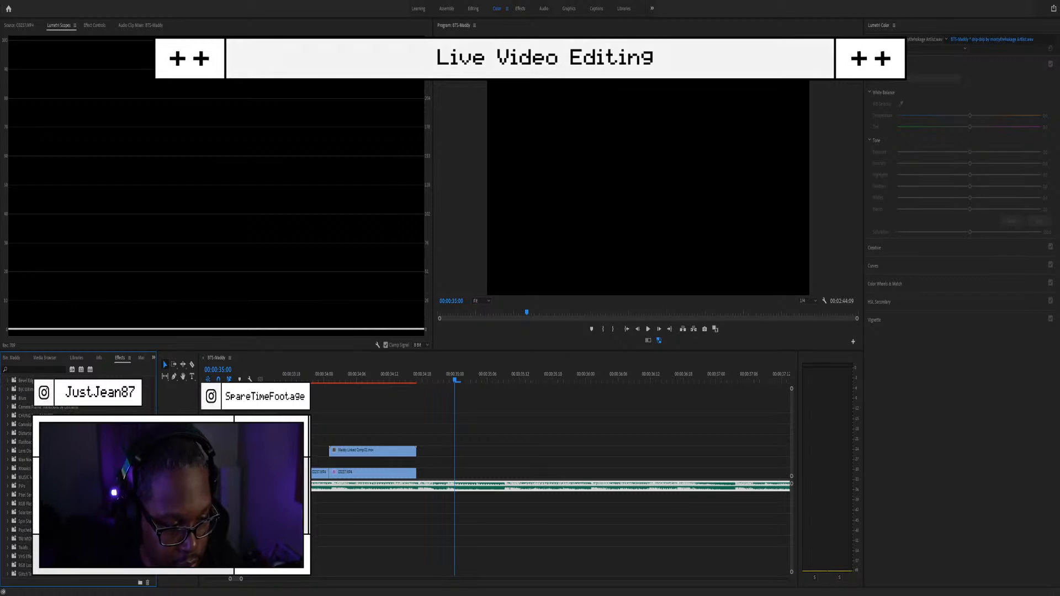
{"action": "scroll", "coordinate": [25, 516], "scroll_direction": "down", "scroll_amount": 1}
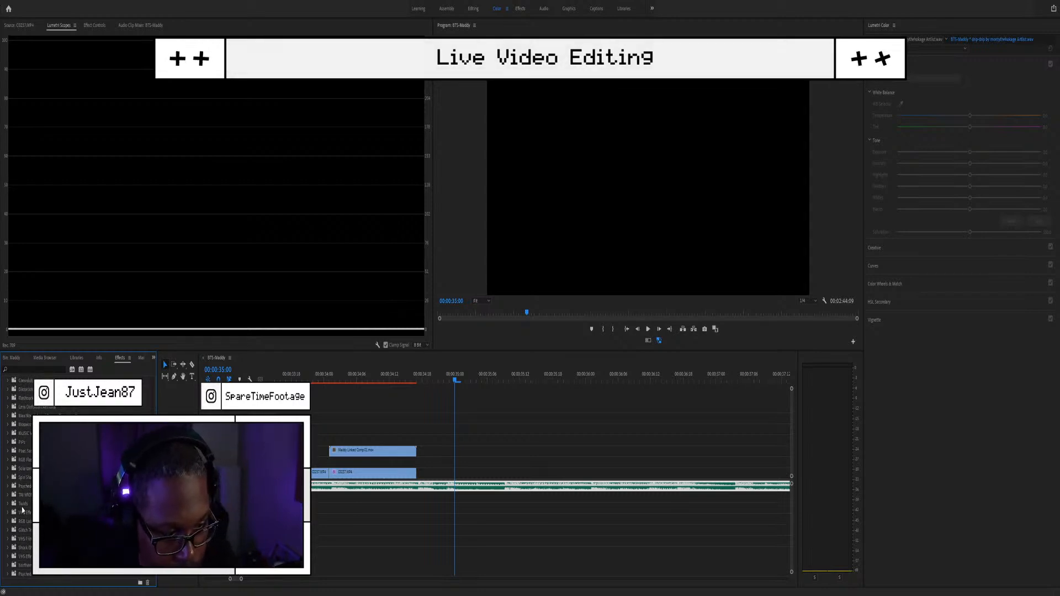
{"action": "left_click", "coordinate": [8, 487]}
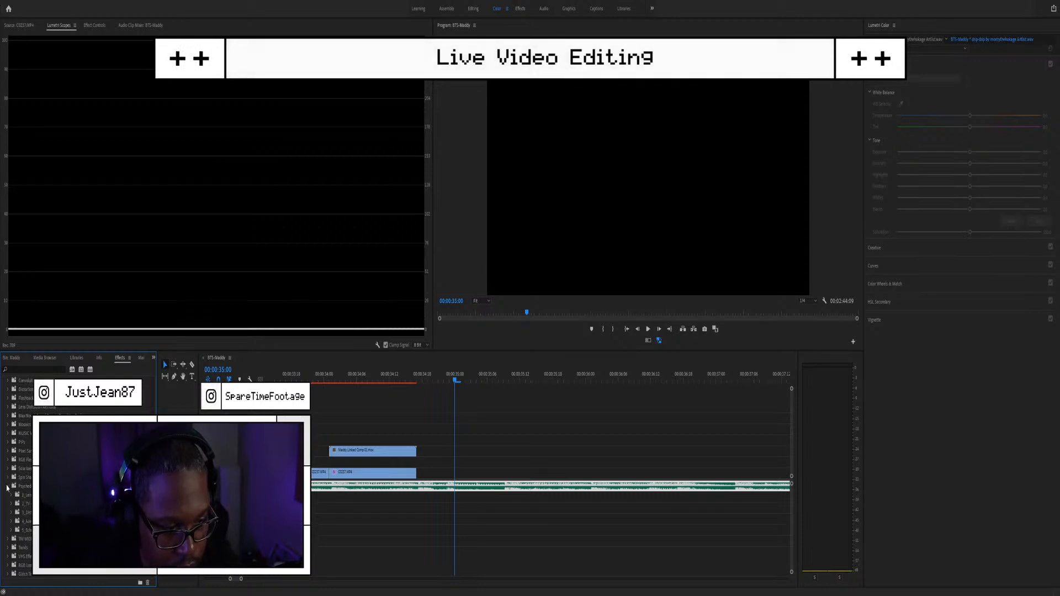
{"action": "left_click", "coordinate": [8, 486]}
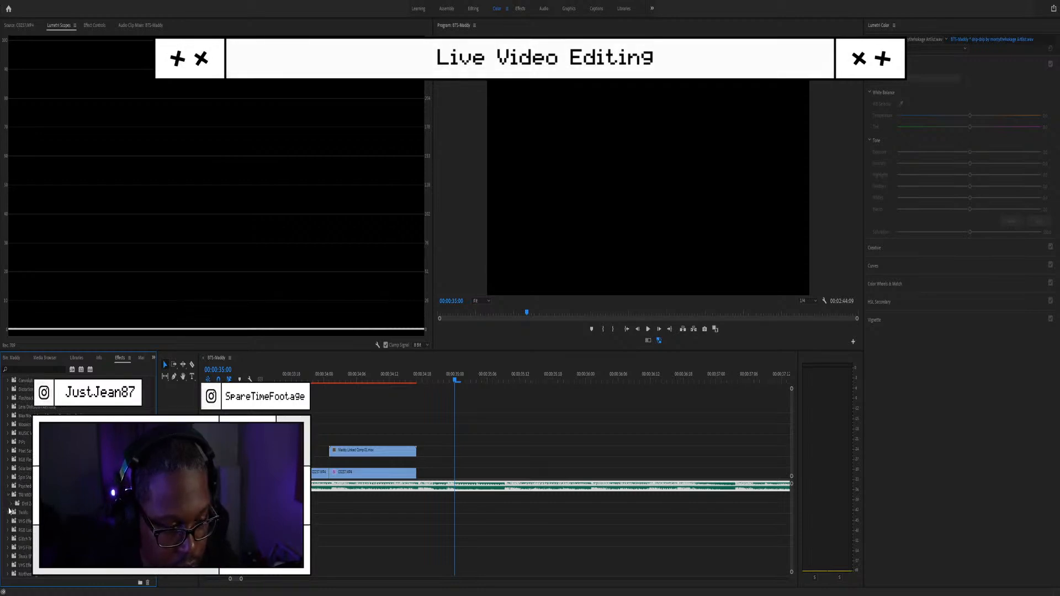
{"action": "left_click", "coordinate": [8, 495]}
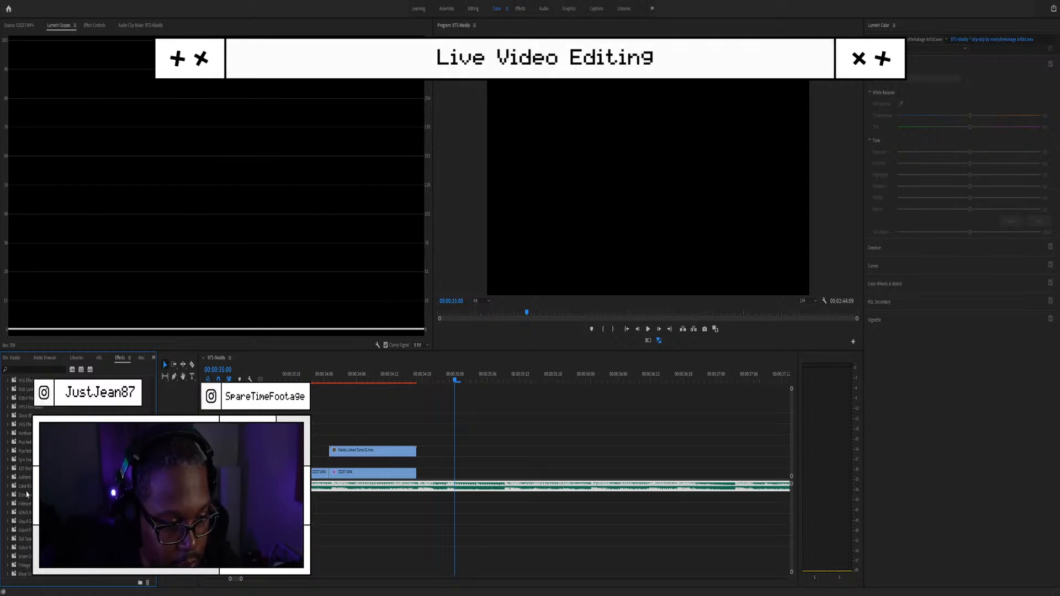
Step: Look back through the full list of preset bins and check the contents of the transition preset bin
{"action": "scroll", "coordinate": [26, 498], "scroll_direction": "up", "scroll_amount": 1}
{"action": "scroll", "coordinate": [23, 474], "scroll_direction": "up", "scroll_amount": 3}
{"action": "scroll", "coordinate": [30, 505], "scroll_direction": "up", "scroll_amount": 3}
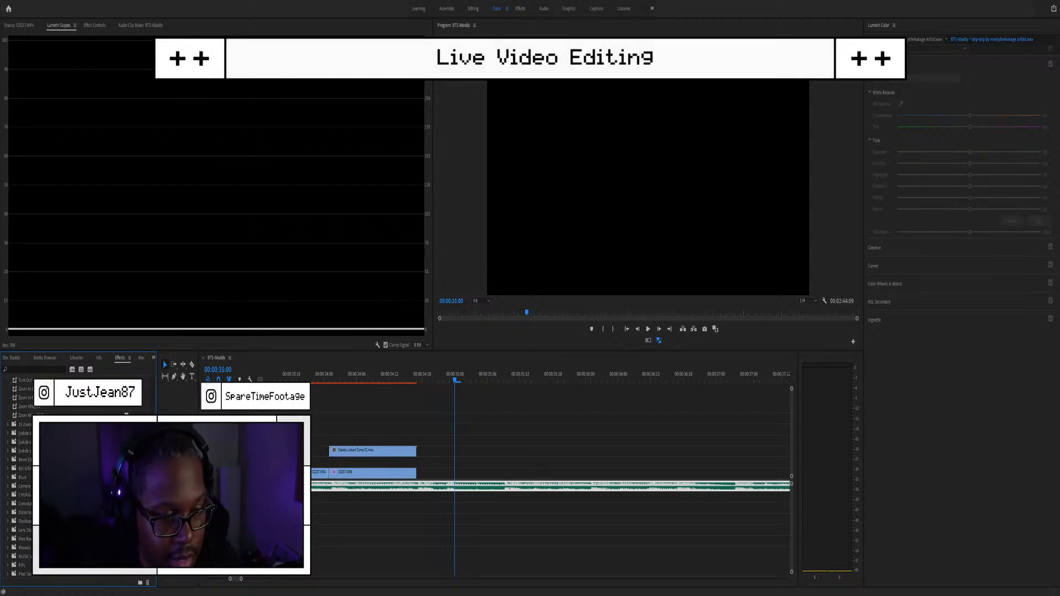
{"action": "scroll", "coordinate": [22, 475], "scroll_direction": "down", "scroll_amount": 5}
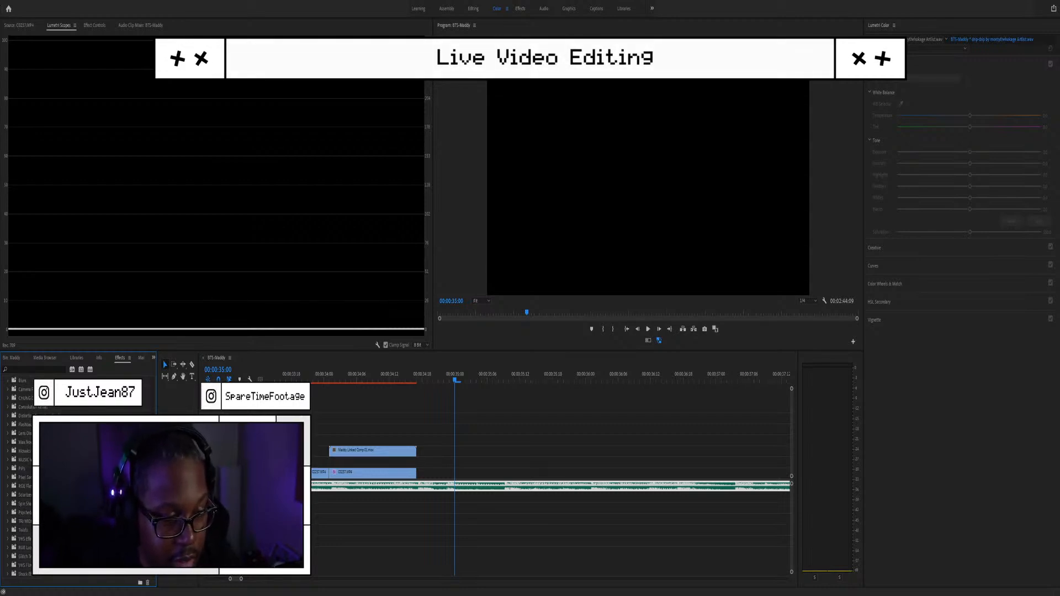
{"action": "scroll", "coordinate": [22, 475], "scroll_direction": "down", "scroll_amount": 1}
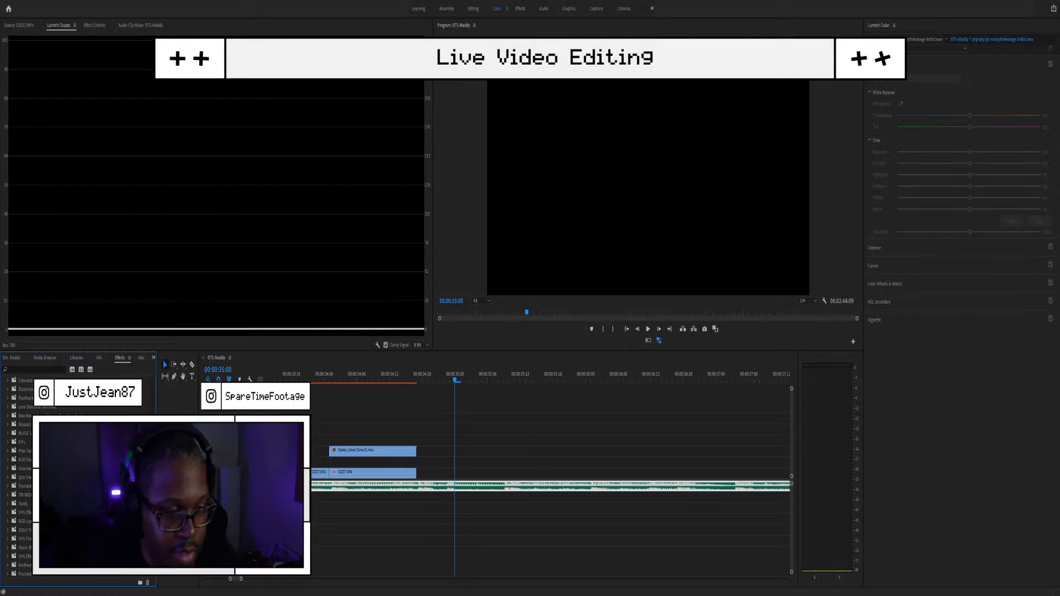
{"action": "scroll", "coordinate": [25, 407], "scroll_direction": "down", "scroll_amount": 3}
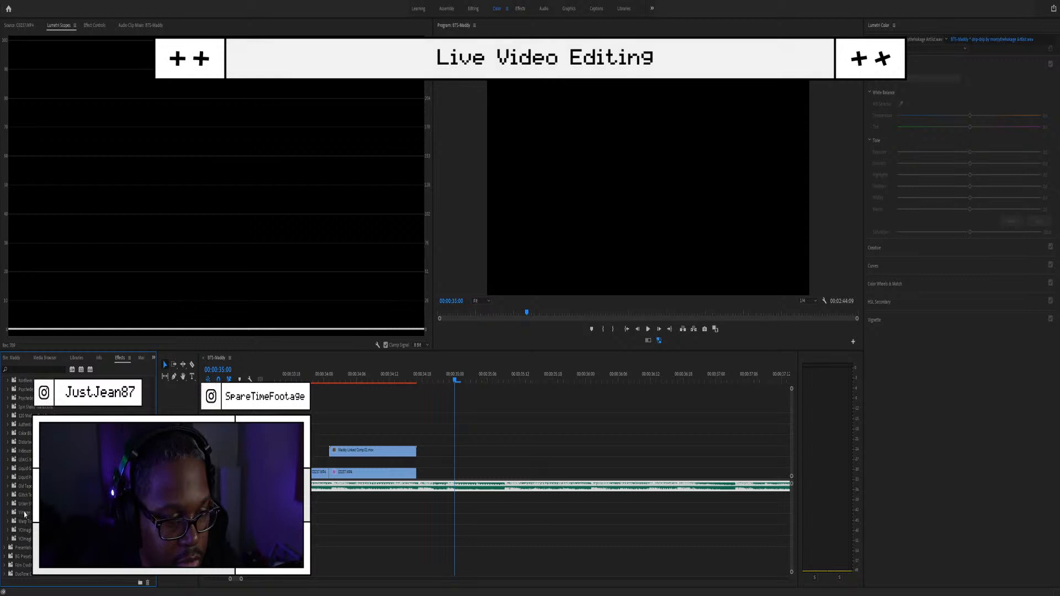
{"action": "scroll", "coordinate": [21, 501], "scroll_direction": "up", "scroll_amount": 2}
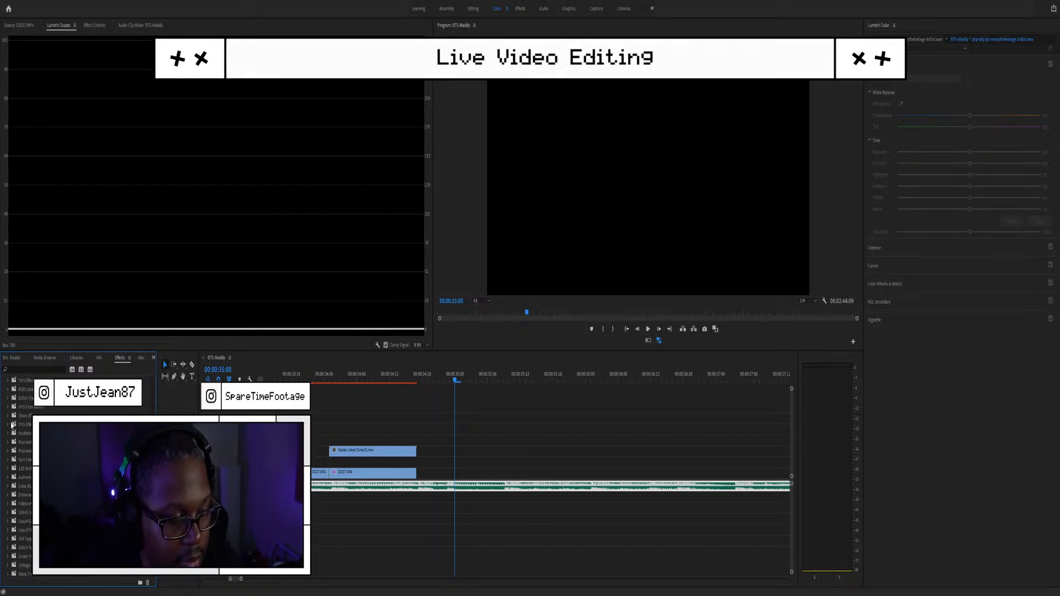
{"action": "scroll", "coordinate": [21, 429], "scroll_direction": "up", "scroll_amount": 1}
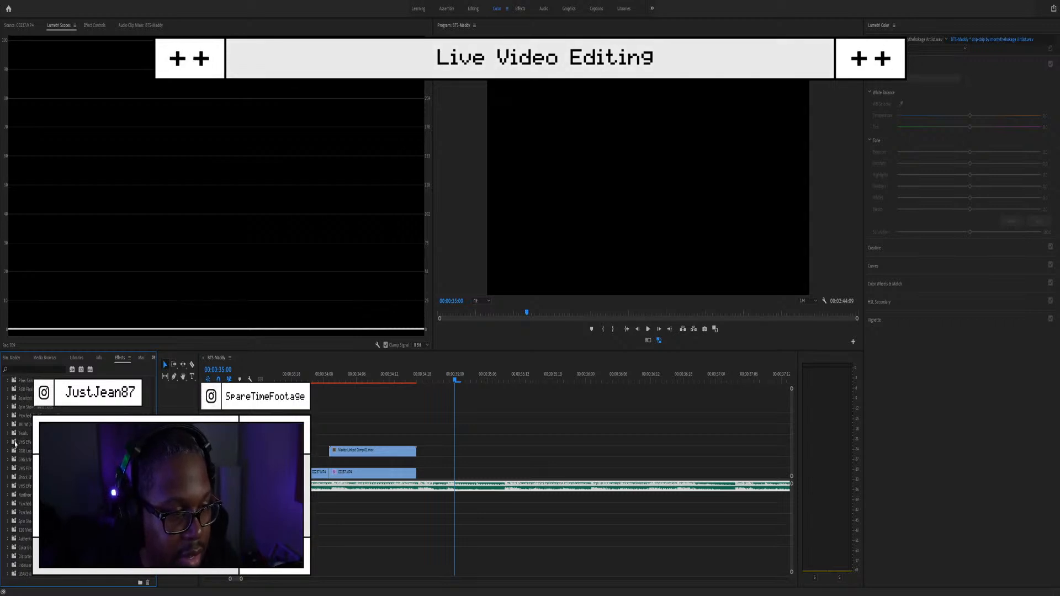
{"action": "scroll", "coordinate": [22, 423], "scroll_direction": "up", "scroll_amount": 3}
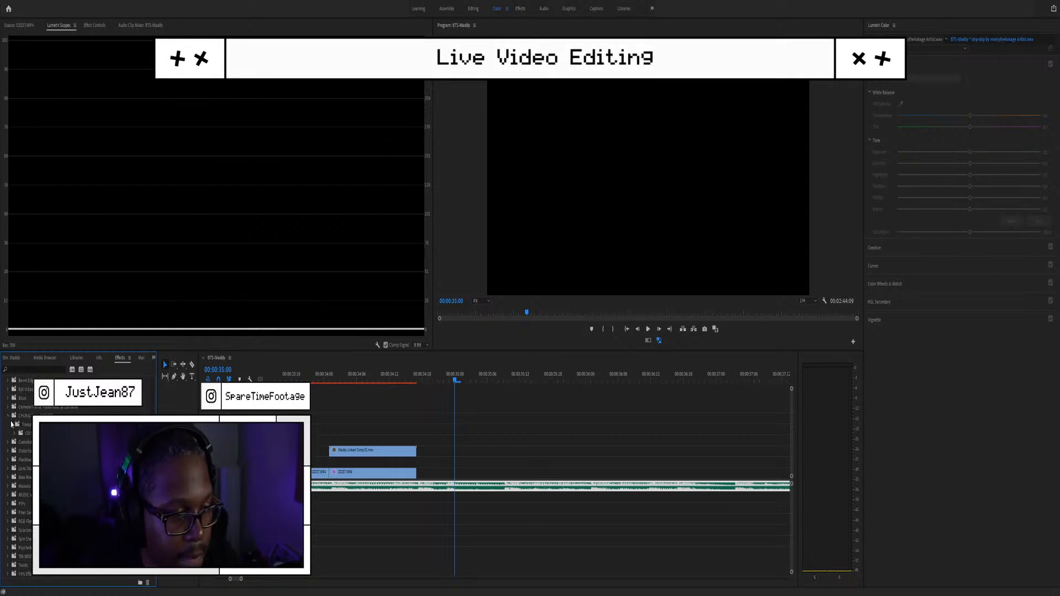
{"action": "left_click", "coordinate": [7, 407]}
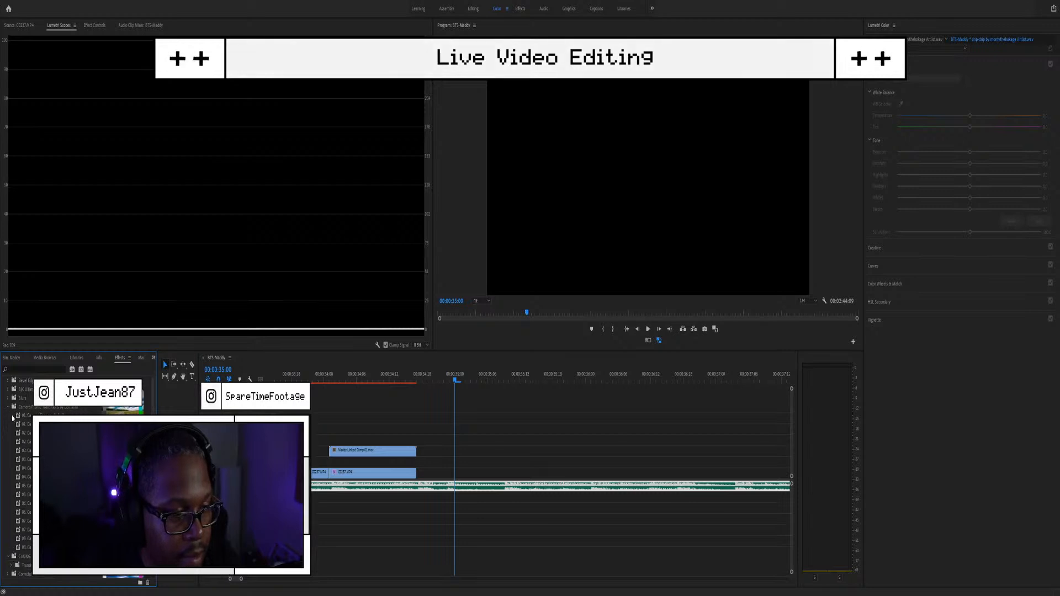
{"action": "left_click", "coordinate": [8, 407]}
Step: Search the effects for "horror", trying the shorter term "hor" as well
{"action": "left_click", "coordinate": [17, 370]}
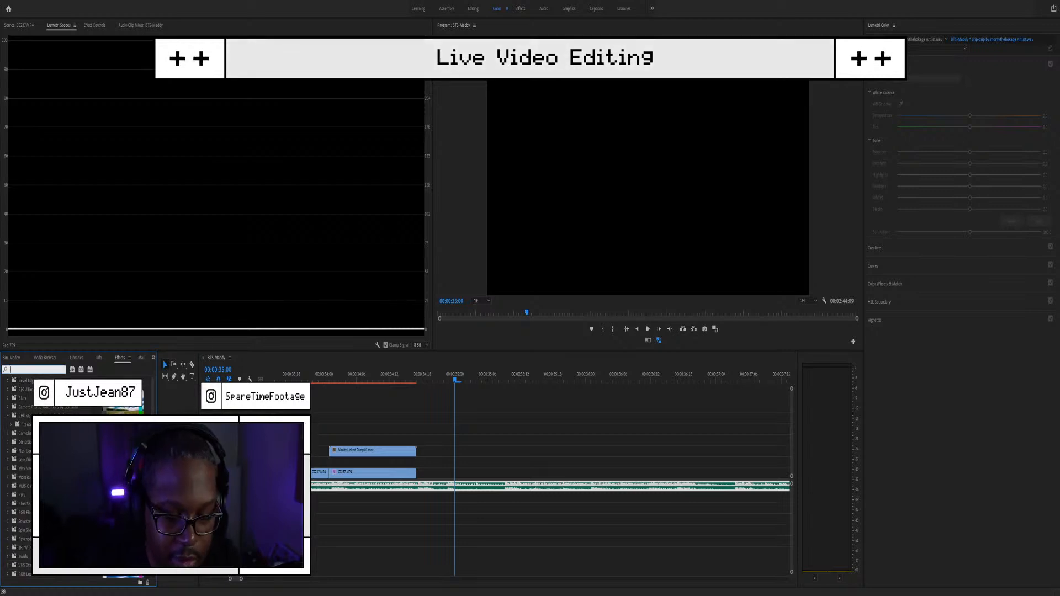
{"action": "type", "text": "sh"}
{"action": "type", "text": "rror"}
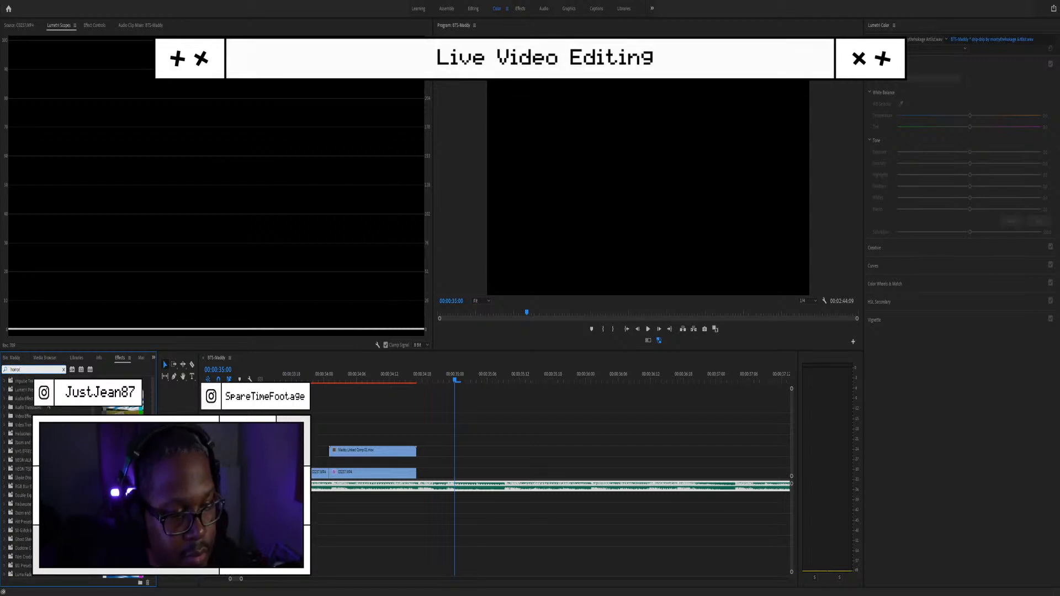
{"action": "scroll", "coordinate": [22, 494], "scroll_direction": "down", "scroll_amount": 5}
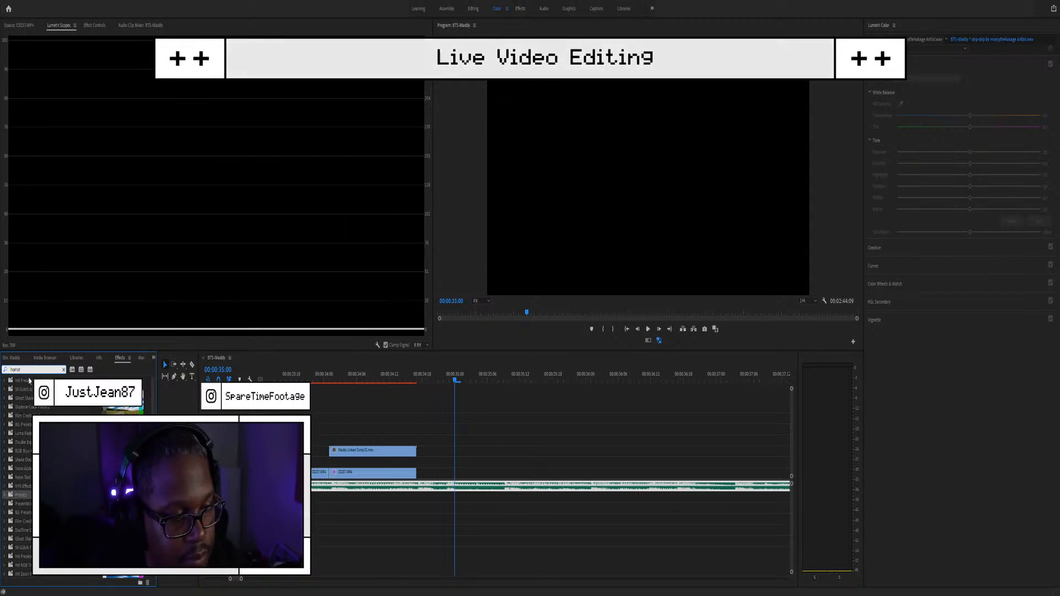
{"action": "left_click_drag", "start_coordinate": [32, 369], "coordinate": [9, 369]}
{"action": "type", "text": "hoo"}
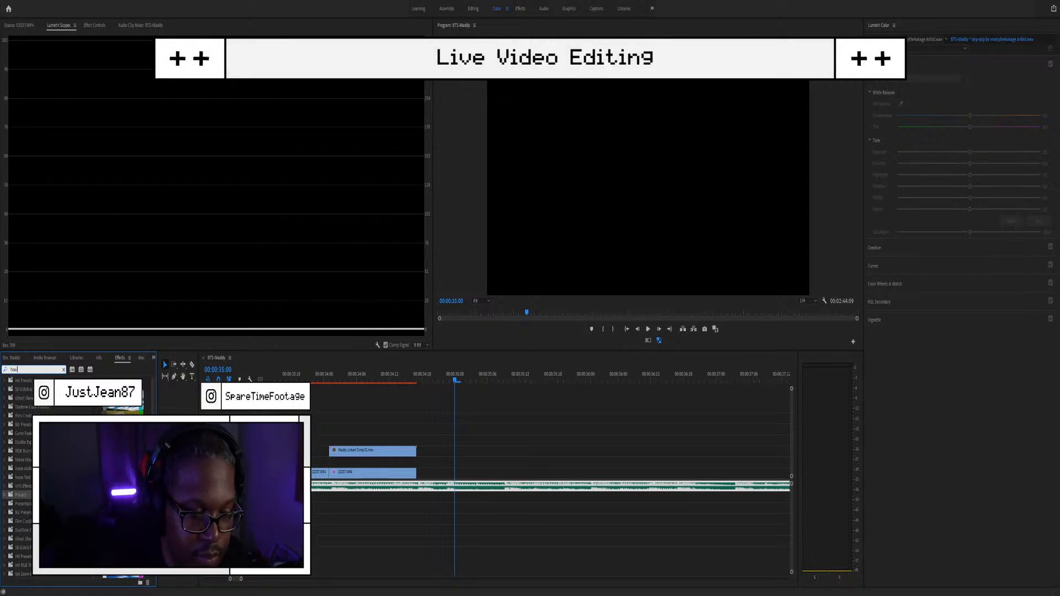
{"action": "key", "text": "BackSpace"}
{"action": "type", "text": "r"}
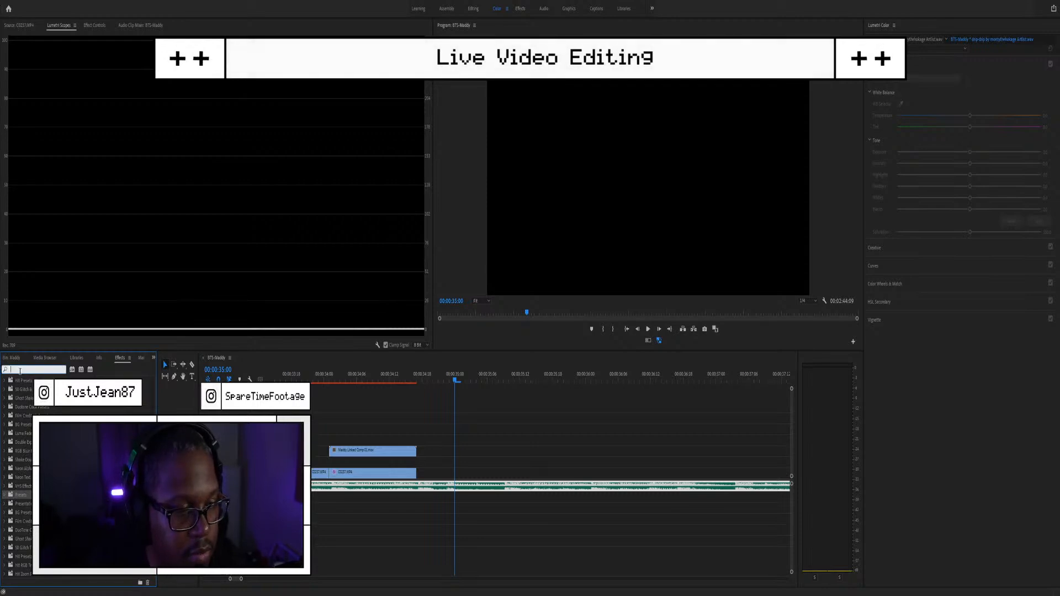
Step: Look over the unfiltered effect preset bins again and save the project
{"action": "left_click", "coordinate": [138, 582]}
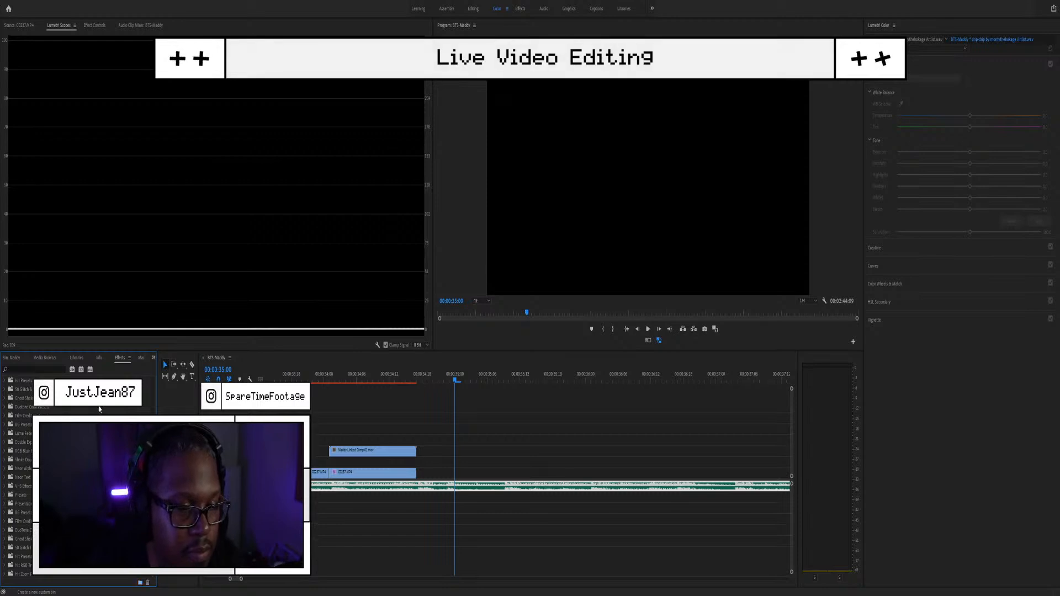
{"action": "left_click", "coordinate": [22, 556]}
{"action": "scroll", "coordinate": [16, 477], "scroll_direction": "down", "scroll_amount": 1}
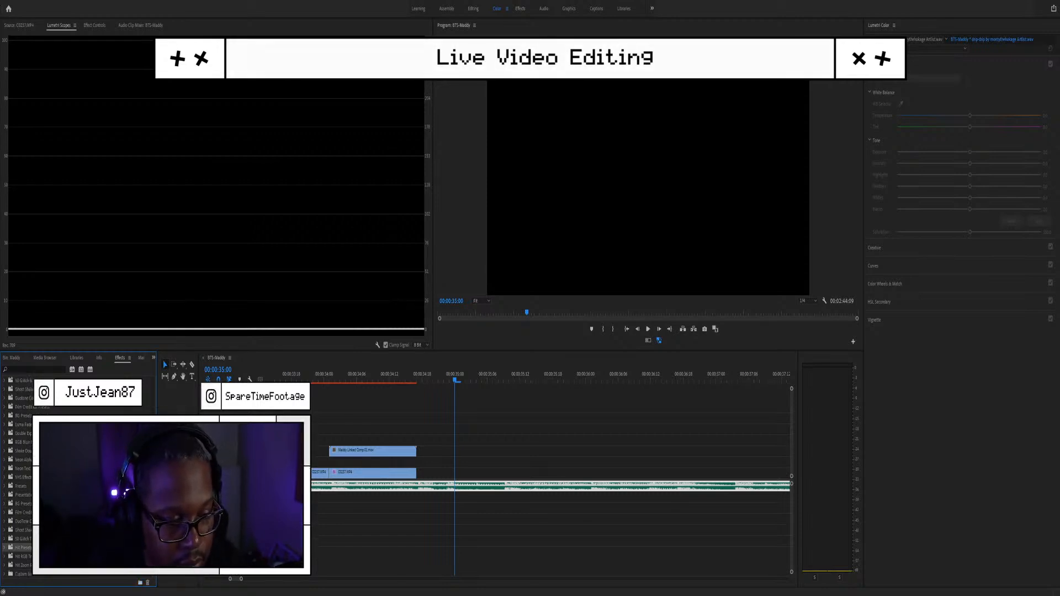
{"action": "scroll", "coordinate": [17, 477], "scroll_direction": "up", "scroll_amount": 2}
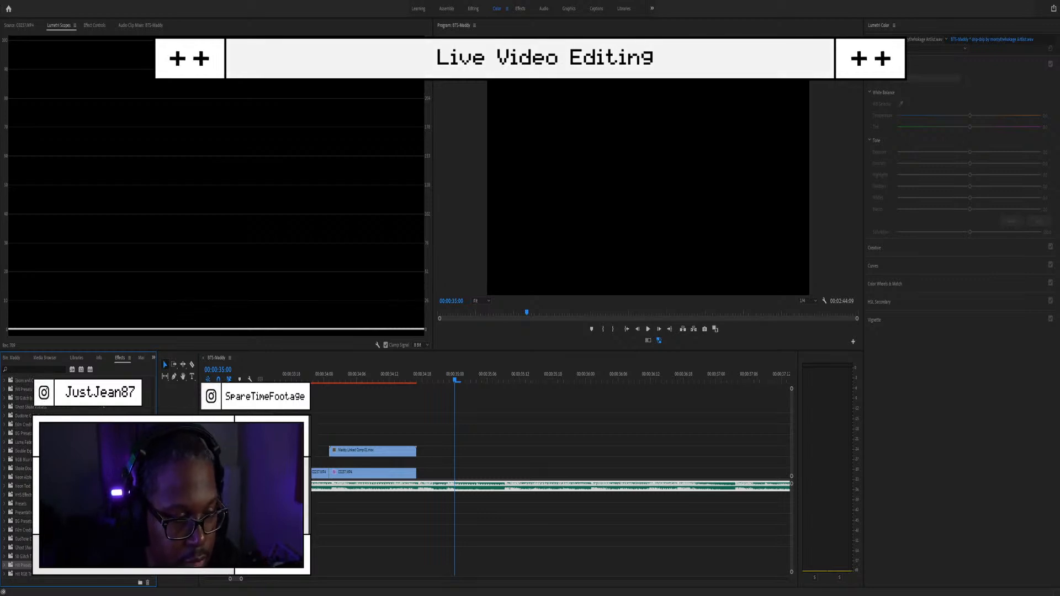
{"action": "scroll", "coordinate": [17, 477], "scroll_direction": "up", "scroll_amount": 5}
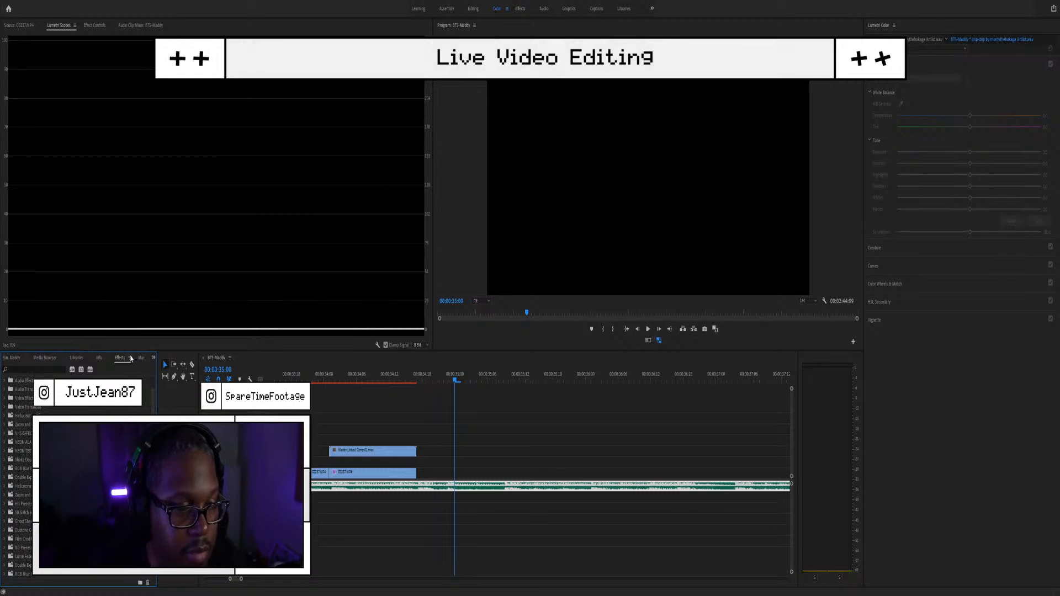
{"action": "key", "text": "ctrl+s"}
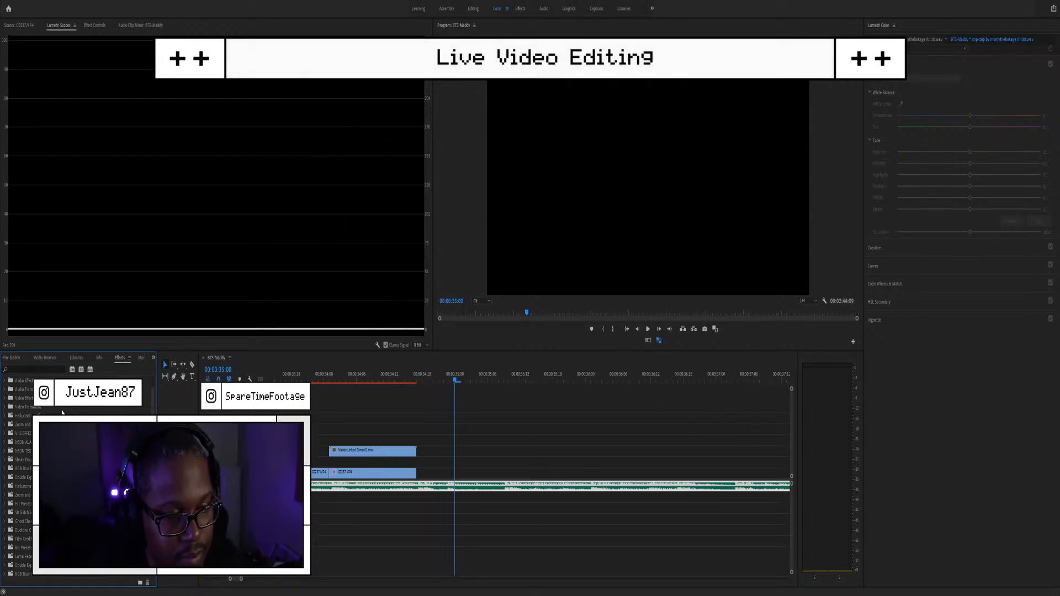
Step: Search the effects for "hor" and "scar", clearing the search term at the end
{"action": "type", "text": "ho"}
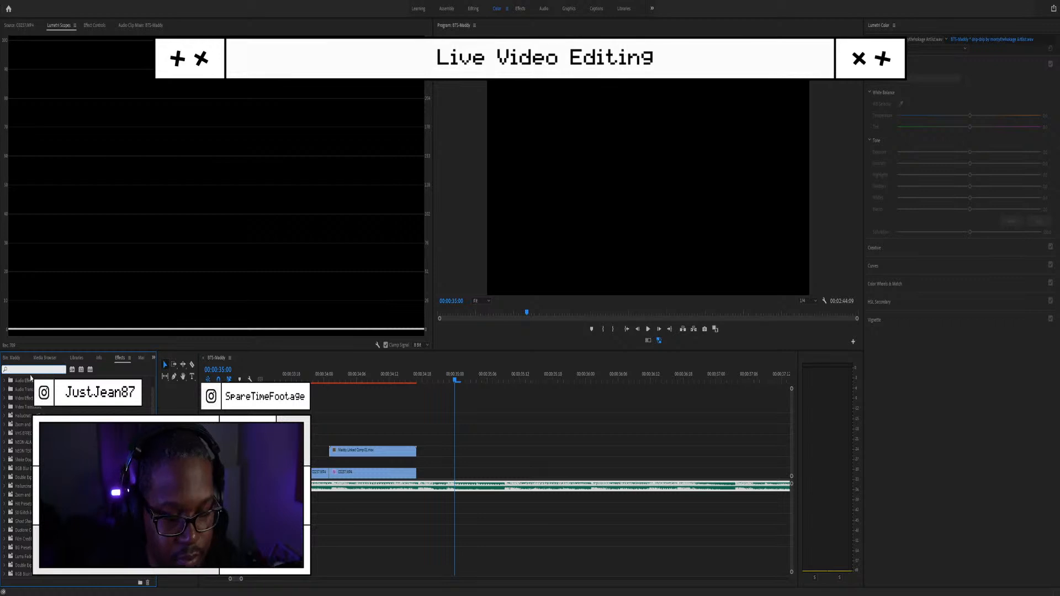
{"action": "type", "text": "r"}
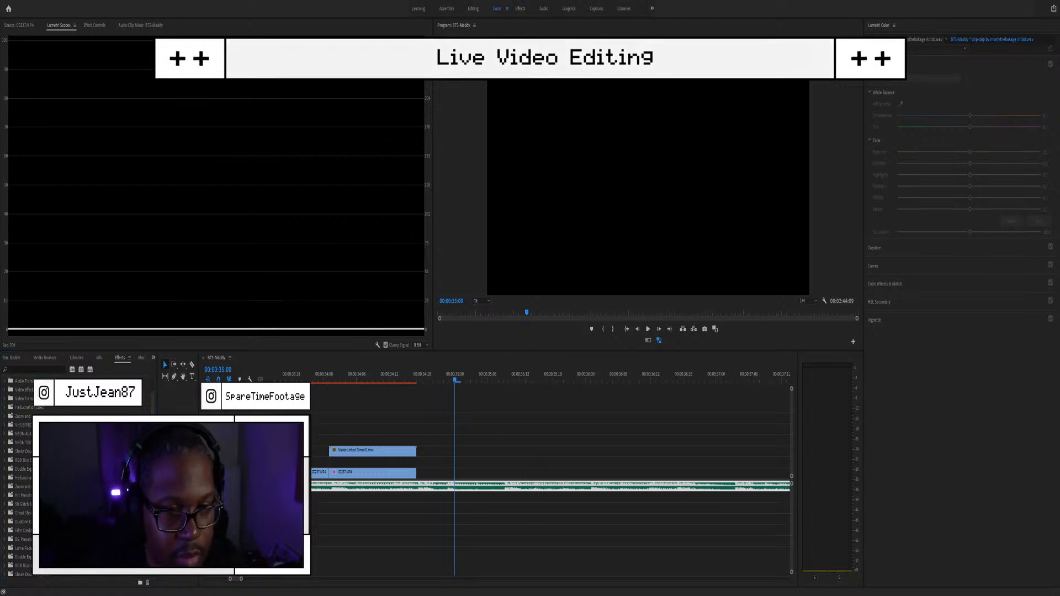
{"action": "left_click", "coordinate": [33, 369]}
{"action": "type", "text": "scar"}
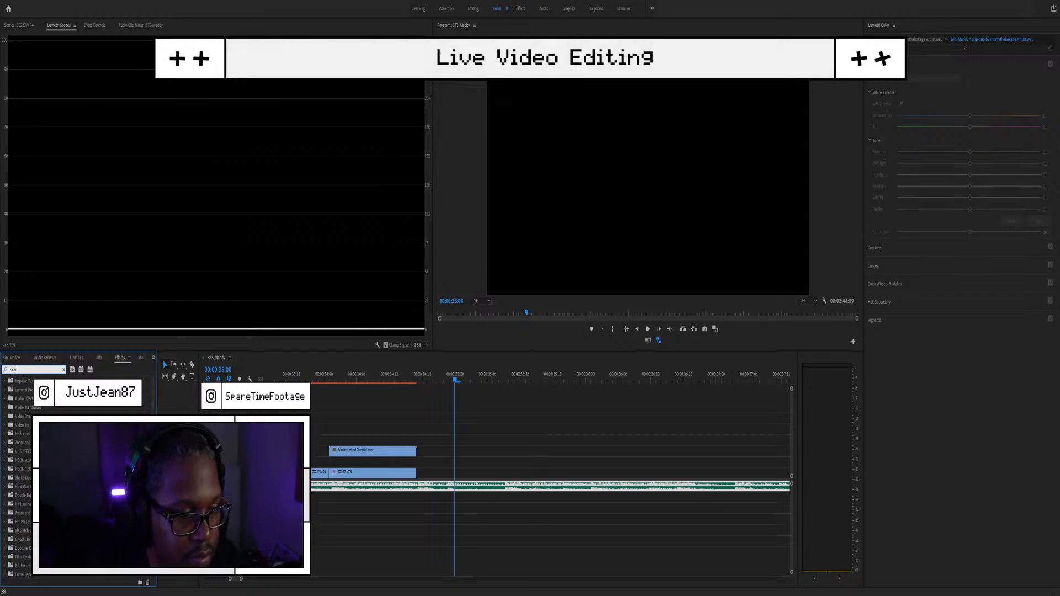
{"action": "key", "text": "BackSpace"}
{"action": "key", "text": "BackSpace"}
{"action": "key", "text": "BackSpace"}
{"action": "key", "text": "BackSpace"}
Step: Search the effects for "tran", look through the matching transitions and presets, and clear the search term
{"action": "type", "text": "tran"}
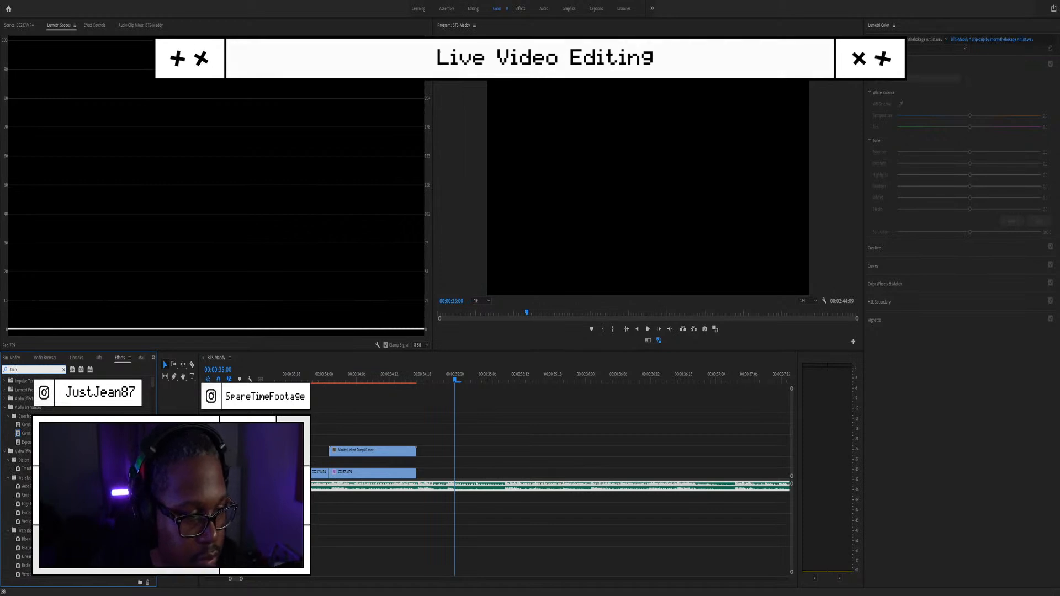
{"action": "scroll", "coordinate": [18, 477], "scroll_direction": "down", "scroll_amount": 2}
{"action": "scroll", "coordinate": [22, 478], "scroll_direction": "down", "scroll_amount": 2}
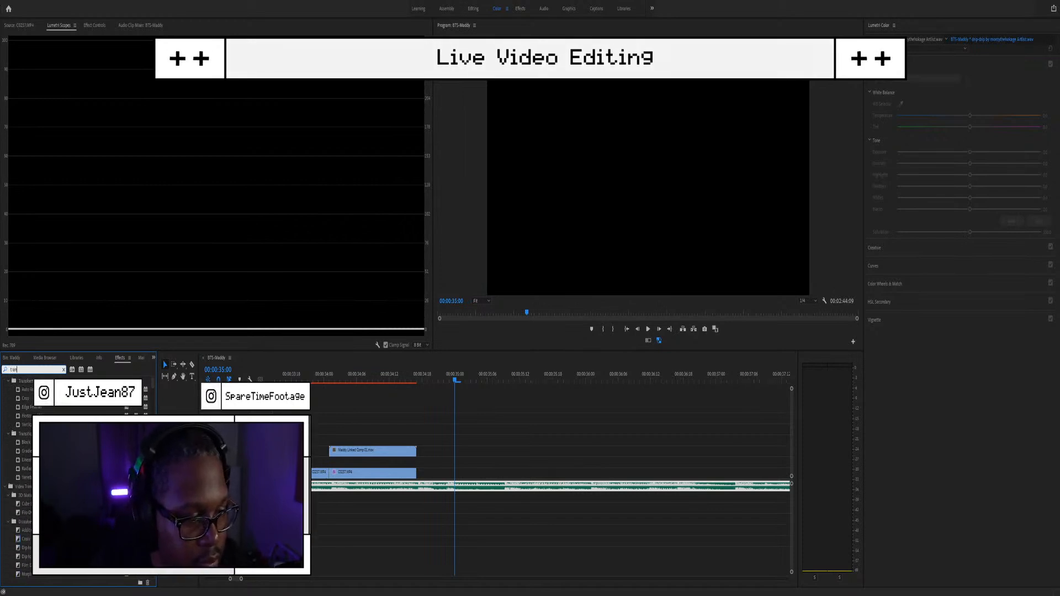
{"action": "scroll", "coordinate": [22, 477], "scroll_direction": "down", "scroll_amount": 8}
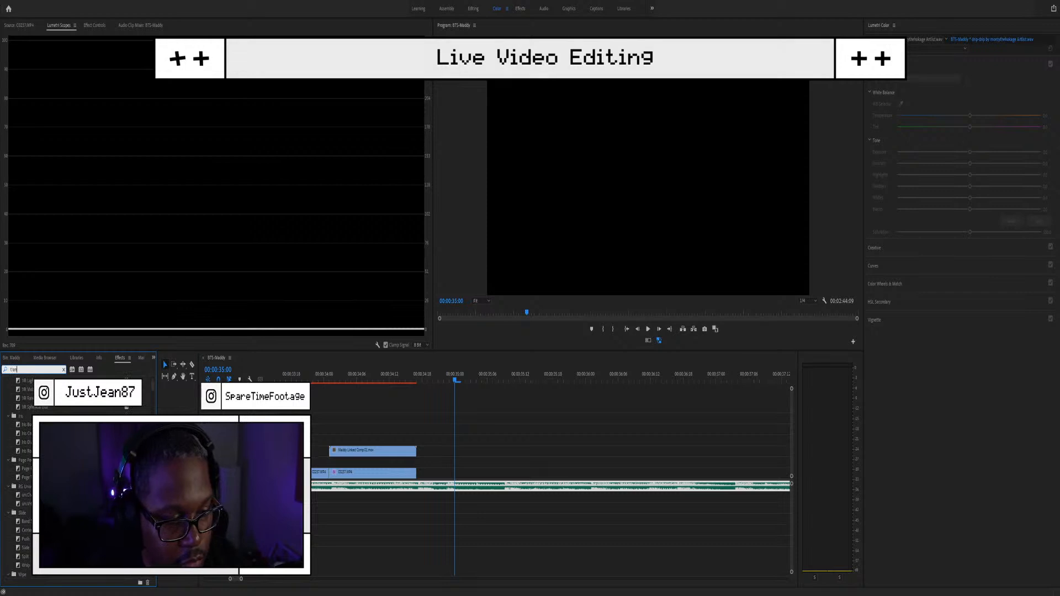
{"action": "scroll", "coordinate": [22, 477], "scroll_direction": "down", "scroll_amount": 6}
{"action": "scroll", "coordinate": [22, 477], "scroll_direction": "down", "scroll_amount": 2}
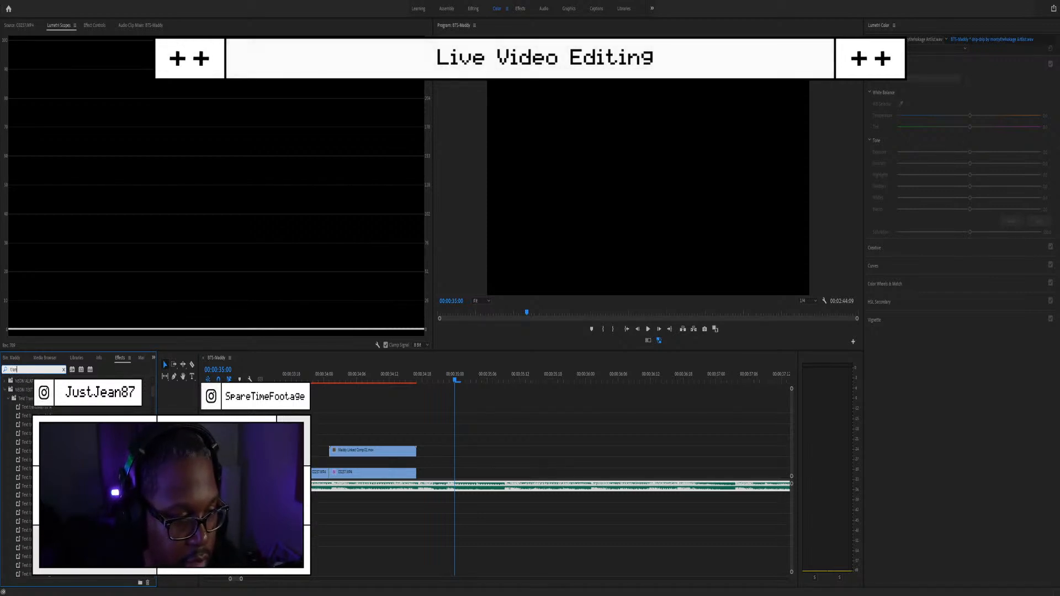
{"action": "scroll", "coordinate": [22, 477], "scroll_direction": "down", "scroll_amount": 4}
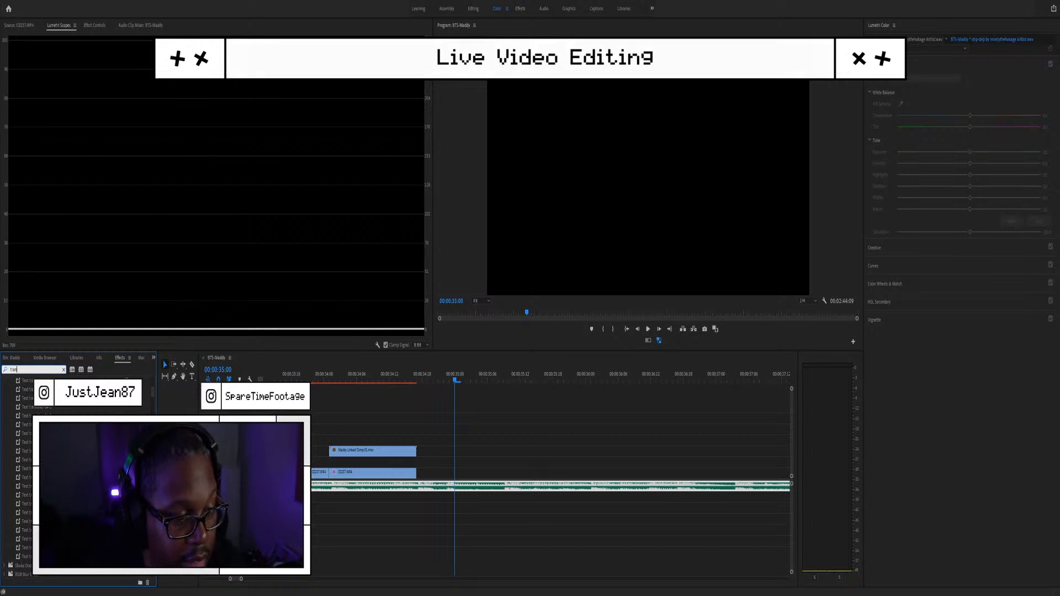
{"action": "scroll", "coordinate": [23, 477], "scroll_direction": "down", "scroll_amount": 3}
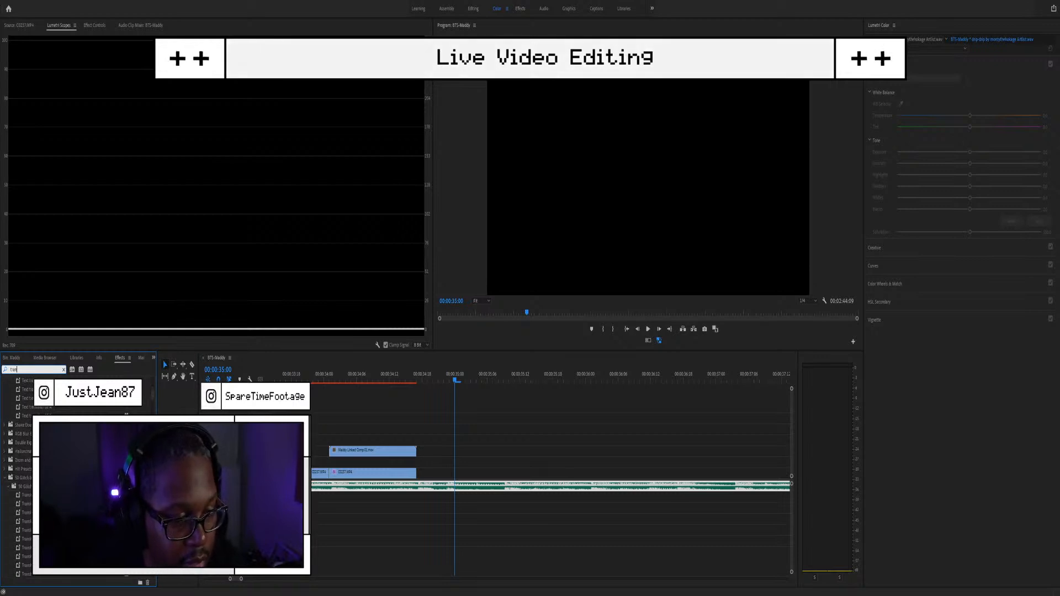
{"action": "left_click", "coordinate": [8, 487]}
{"action": "scroll", "coordinate": [9, 489], "scroll_direction": "down", "scroll_amount": 2}
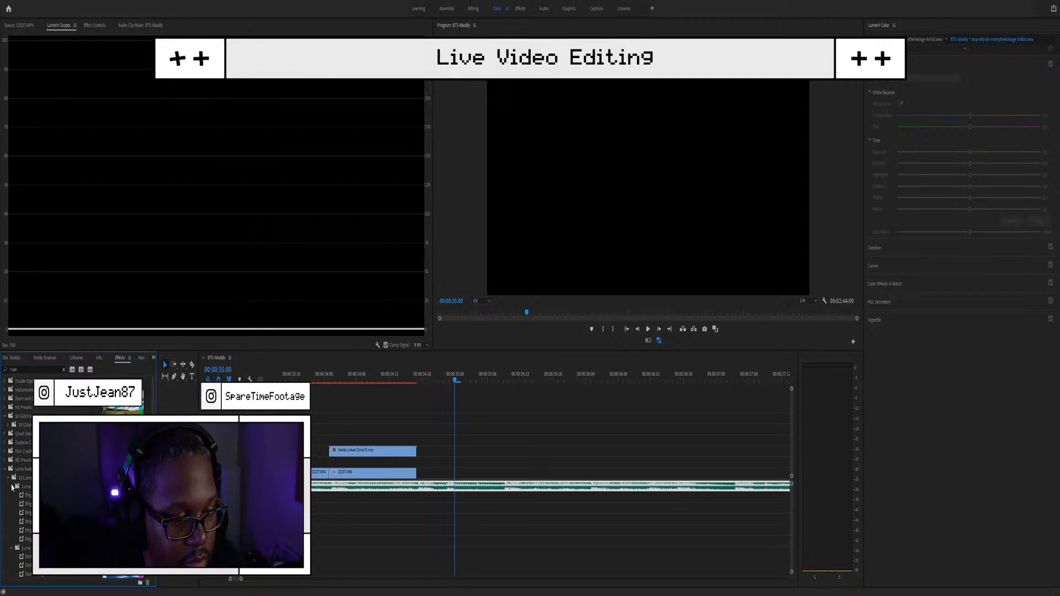
{"action": "left_click", "coordinate": [64, 369]}
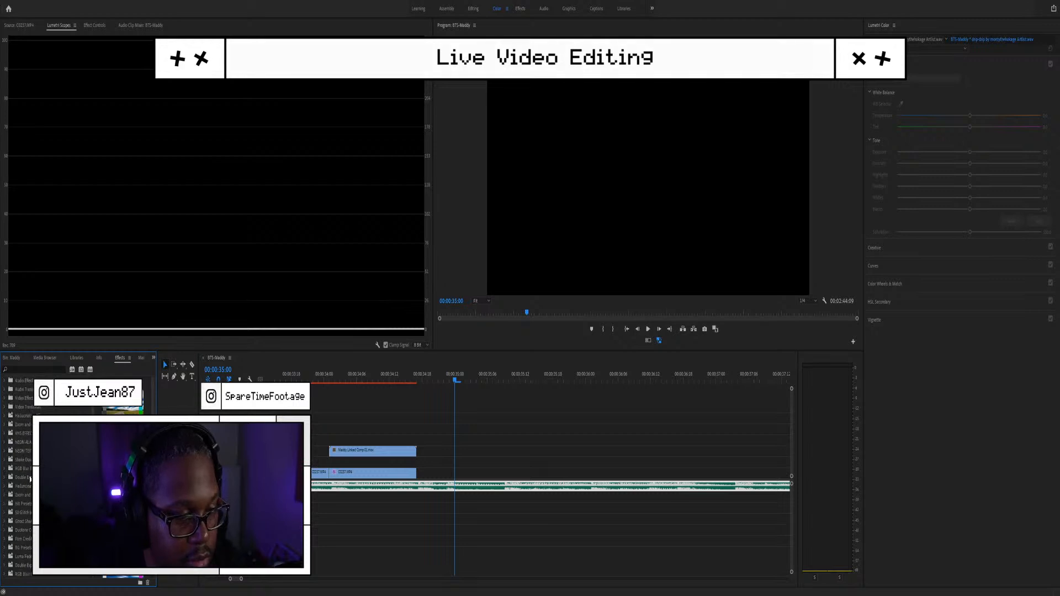
Step: Look over the categories inside the video effects and video transitions folders, collapsing each folder again
{"action": "left_click", "coordinate": [6, 416]}
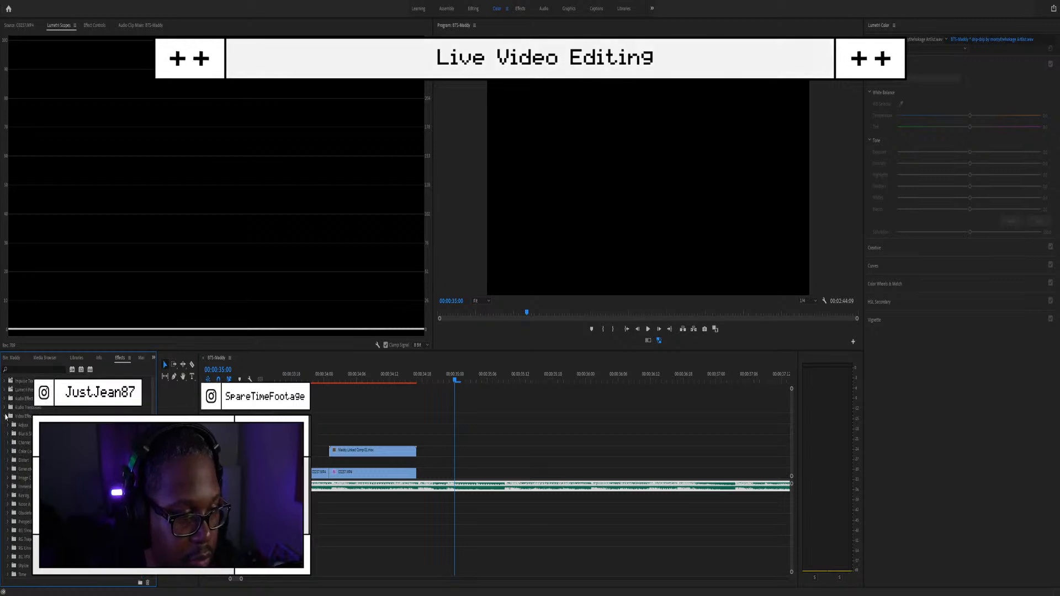
{"action": "scroll", "coordinate": [22, 469], "scroll_direction": "down", "scroll_amount": 3}
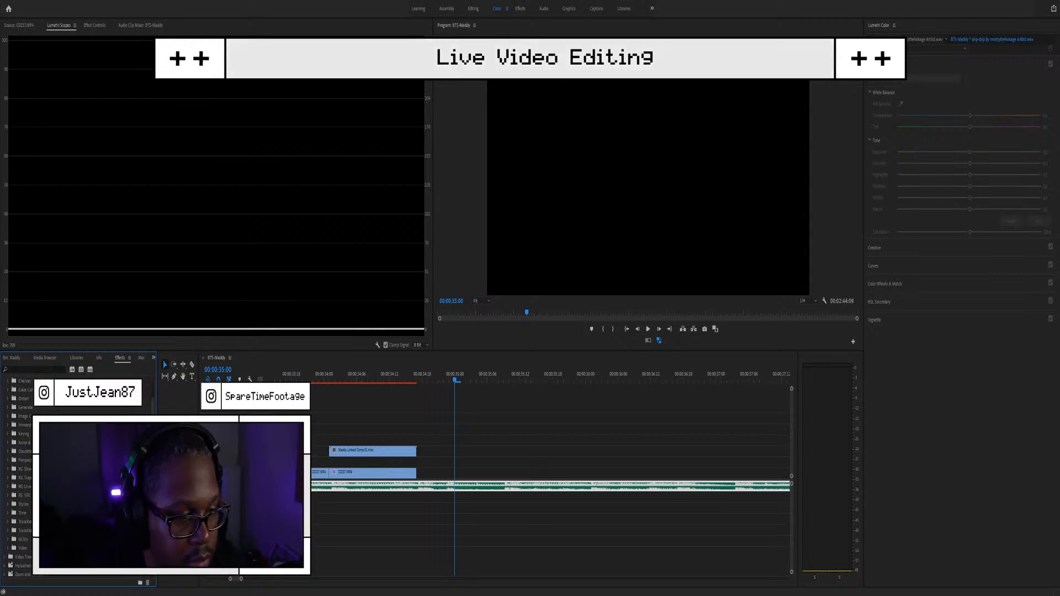
{"action": "scroll", "coordinate": [23, 474], "scroll_direction": "up", "scroll_amount": 3}
{"action": "left_click", "coordinate": [6, 416]}
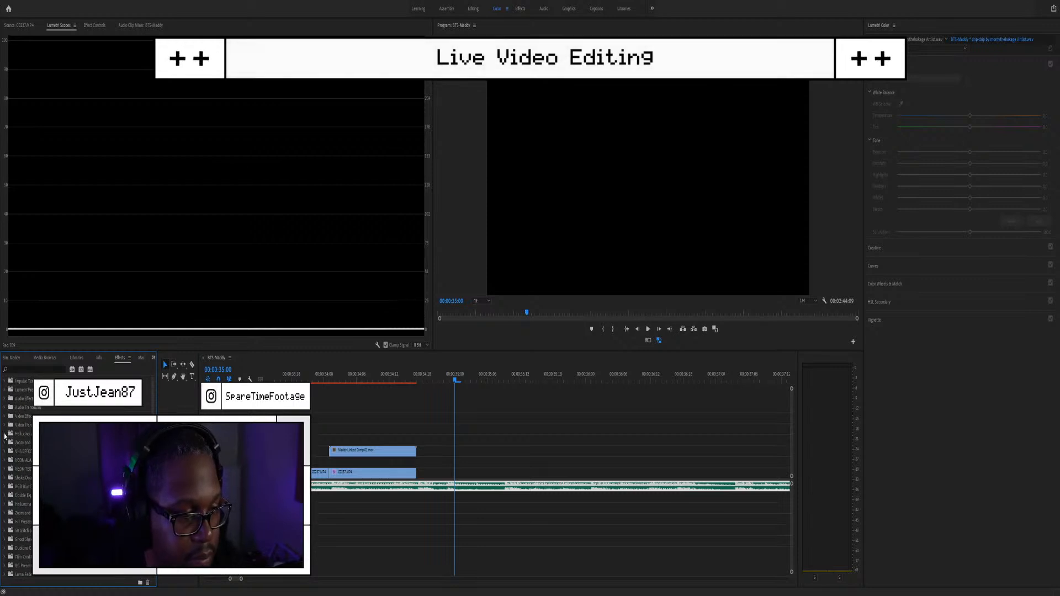
{"action": "left_click", "coordinate": [6, 426]}
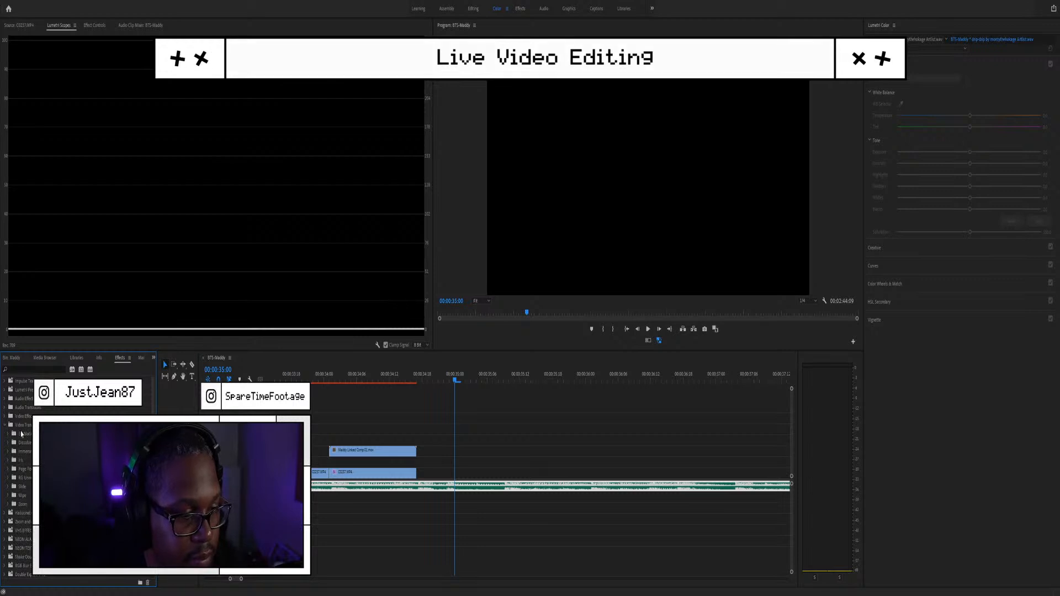
{"action": "left_click", "coordinate": [5, 425]}
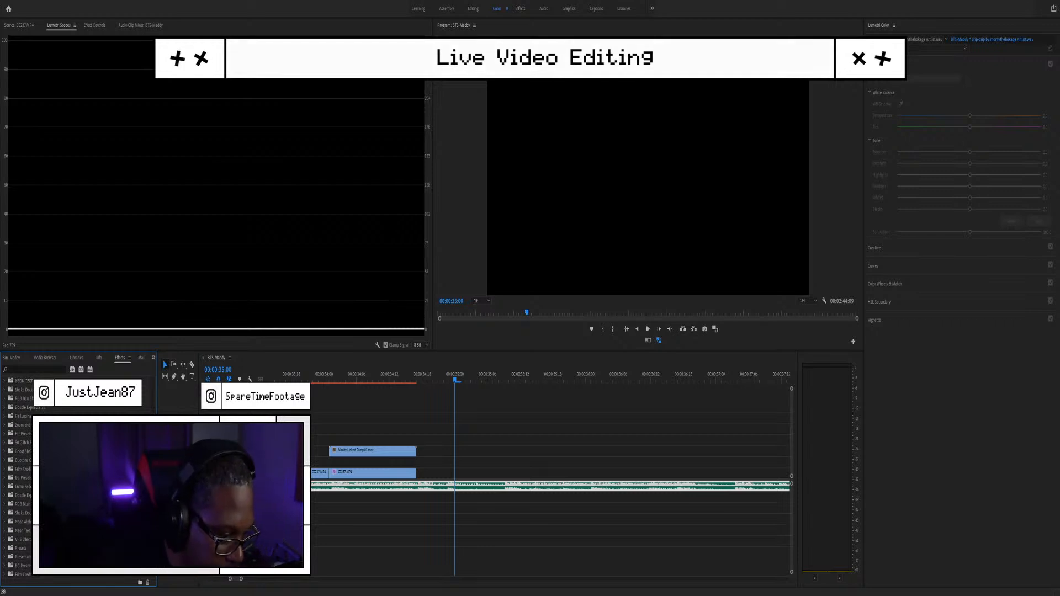
Step: Apply the third preset of the dark transitions bin to the isolated model overlay clip at the end of the edit
{"action": "scroll", "coordinate": [15, 563], "scroll_direction": "down", "scroll_amount": 1}
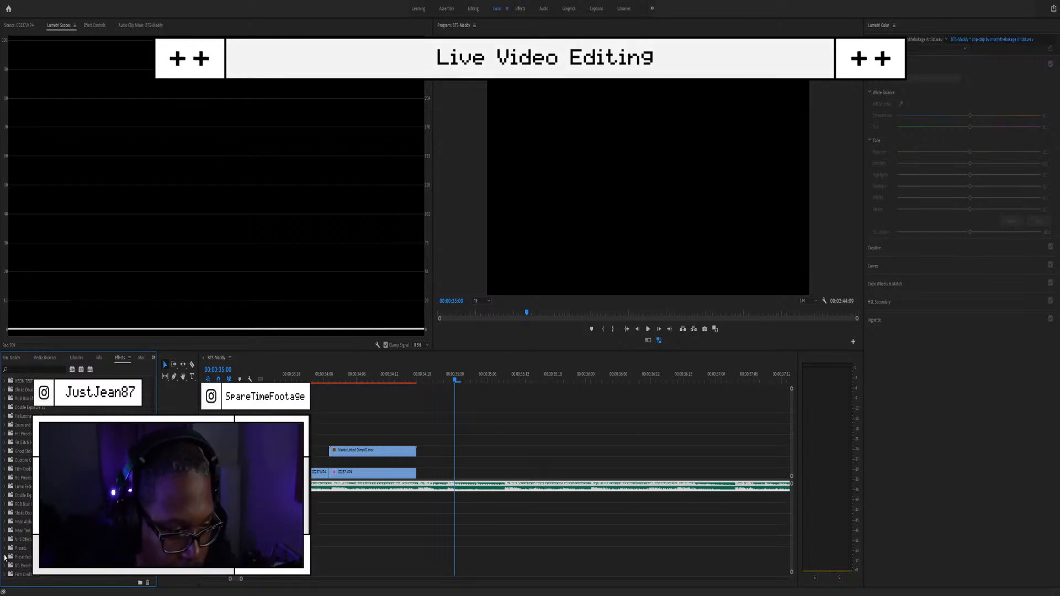
{"action": "scroll", "coordinate": [5, 551], "scroll_direction": "down", "scroll_amount": 7}
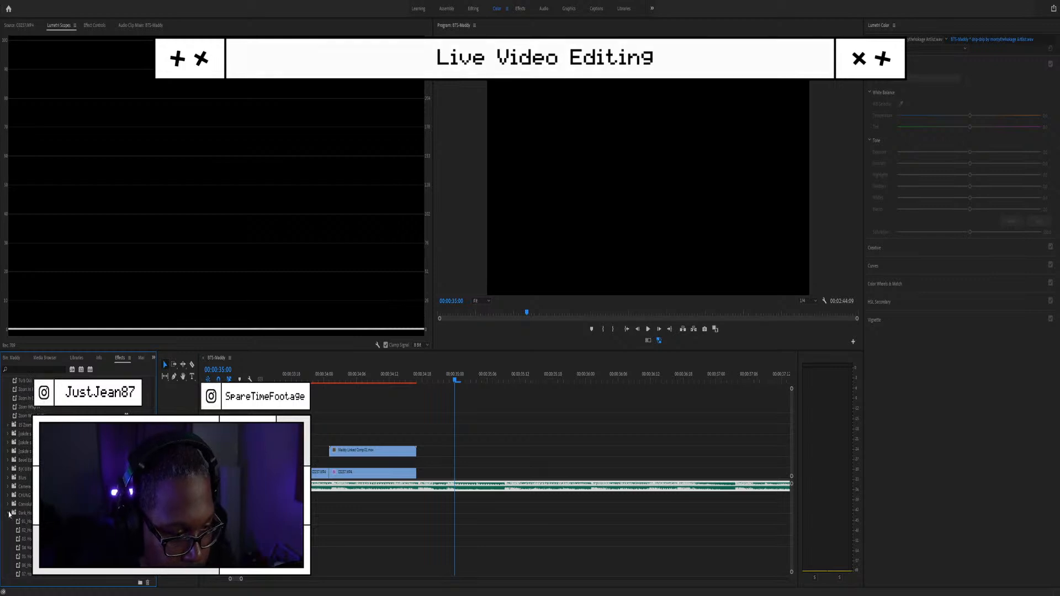
{"action": "left_click", "coordinate": [7, 513]}
{"action": "scroll", "coordinate": [22, 475], "scroll_direction": "down", "scroll_amount": 1}
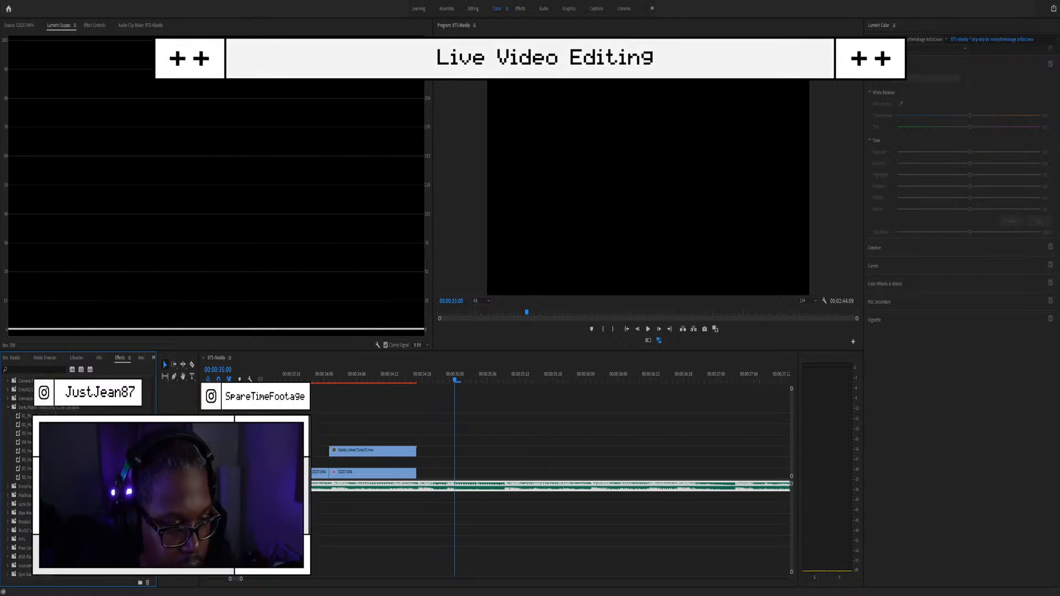
{"action": "left_click", "coordinate": [16, 418]}
{"action": "left_click", "coordinate": [22, 424]}
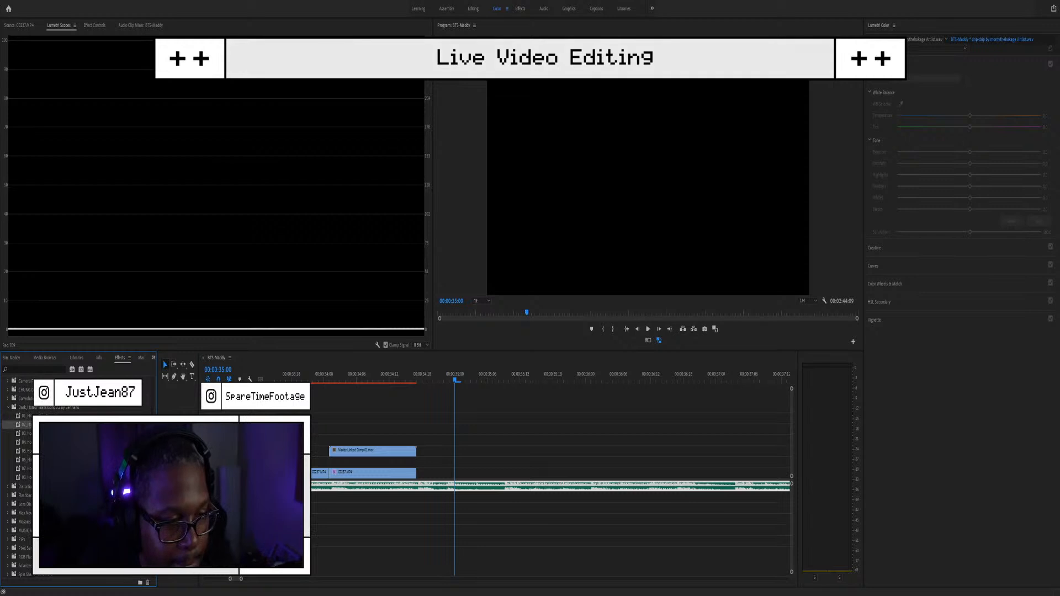
{"action": "left_click_drag", "start_coordinate": [22, 434], "coordinate": [331, 449]}
{"action": "left_click", "coordinate": [333, 378]}
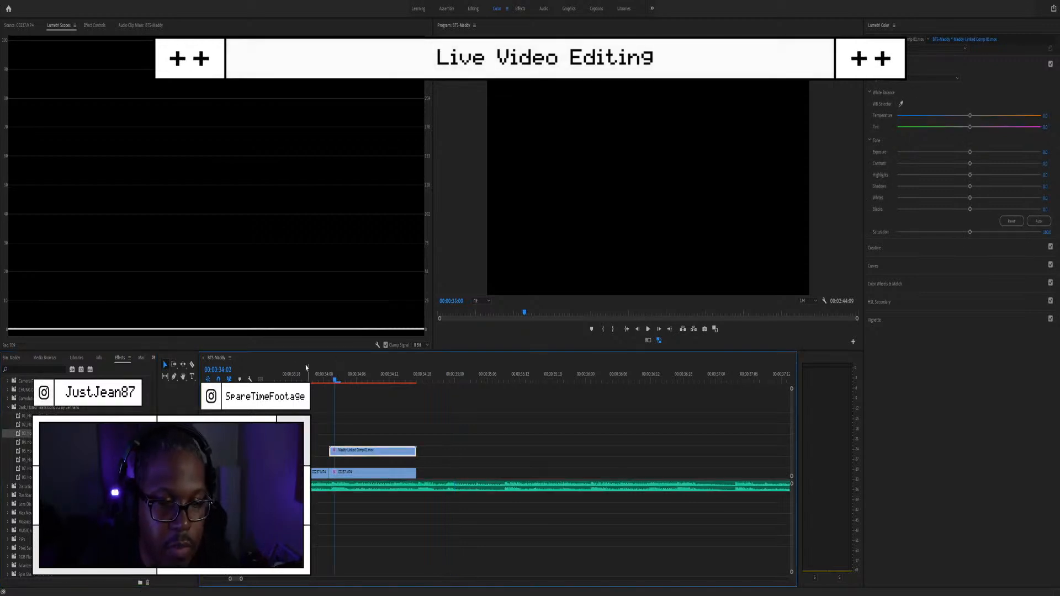
Step: Play back the last clips before and through the model overlay to review the applied preset
{"action": "left_click", "coordinate": [296, 381]}
{"action": "scroll", "coordinate": [310, 409], "scroll_direction": "down", "scroll_amount": 4}
{"action": "scroll", "coordinate": [338, 493], "scroll_direction": "up", "scroll_amount": 3}
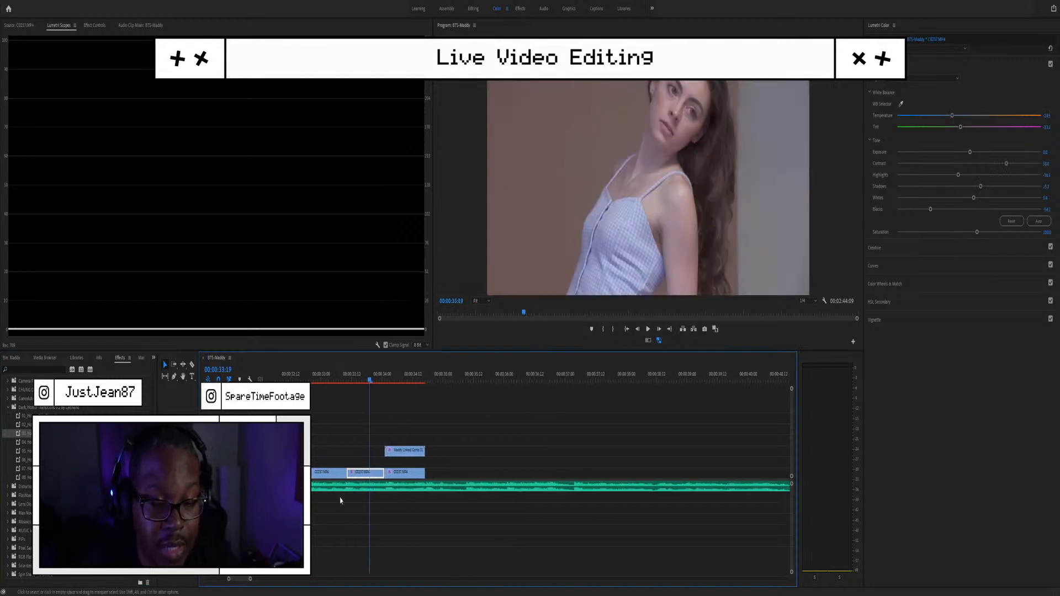
{"action": "key", "text": "space"}
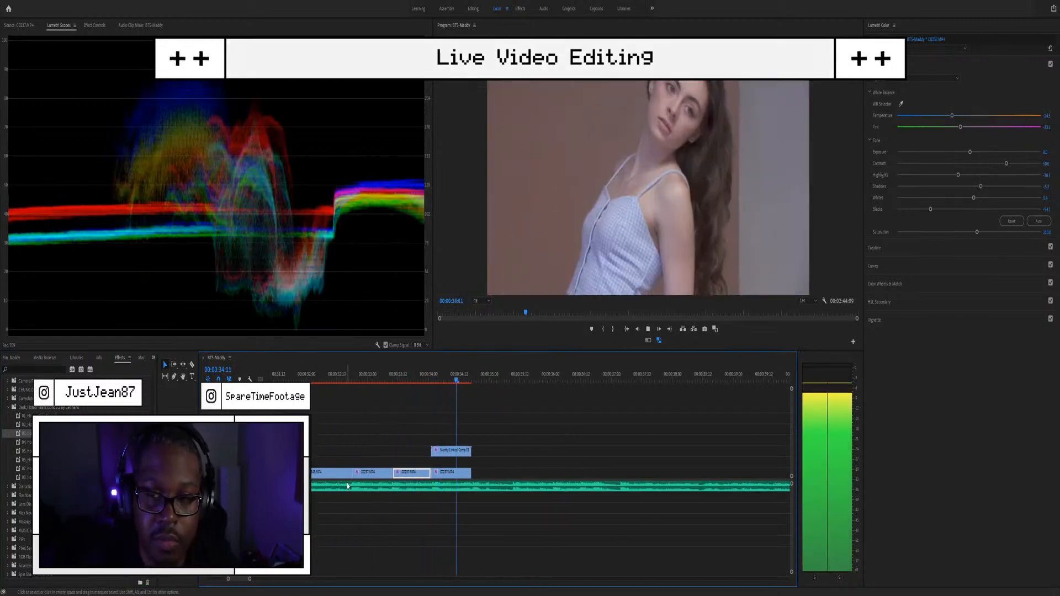
{"action": "key", "text": "space"}
{"action": "scroll", "coordinate": [381, 419], "scroll_direction": "down", "scroll_amount": 3}
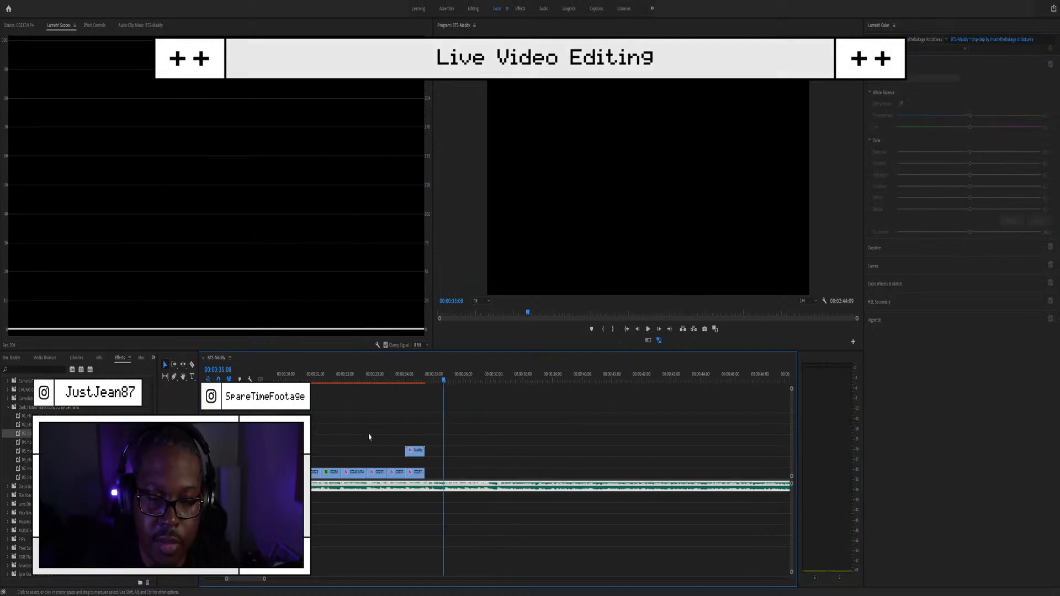
{"action": "left_click", "coordinate": [370, 373]}
{"action": "key", "text": "space"}
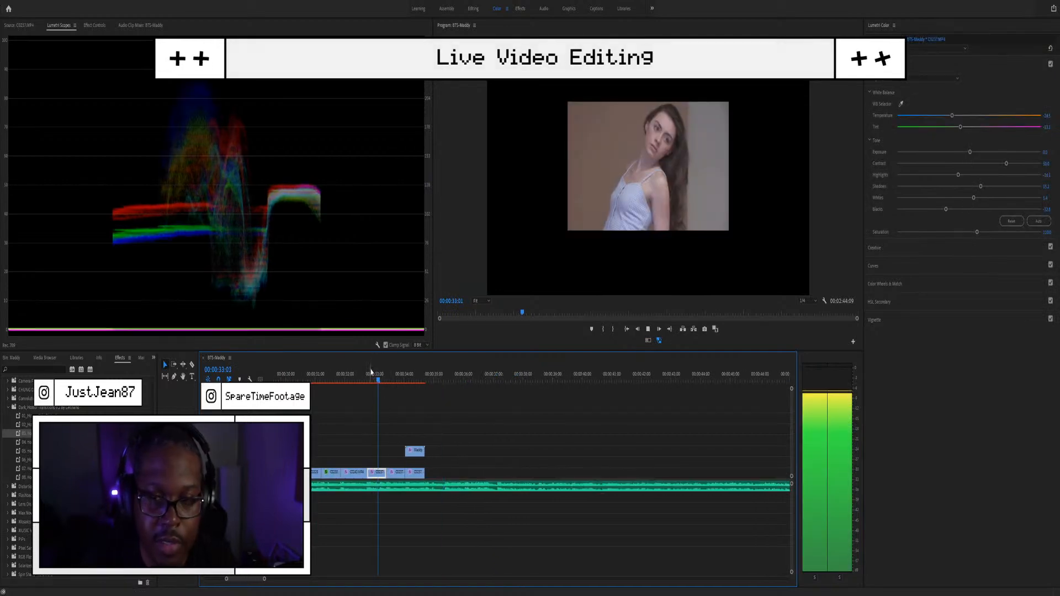
{"action": "key", "text": "space"}
{"action": "scroll", "coordinate": [416, 426], "scroll_direction": "up", "scroll_amount": 1}
{"action": "scroll", "coordinate": [416, 426], "scroll_direction": "up", "scroll_amount": 2}
{"action": "left_click", "coordinate": [414, 450]}
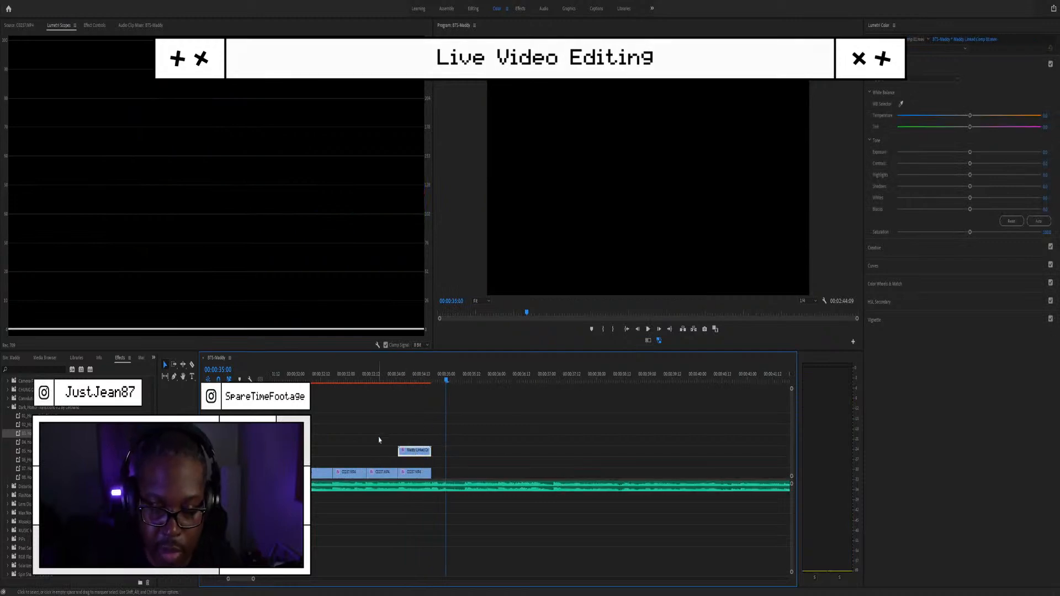
Step: Place the Floating Hearts Overlay graphics template between the final base clip and the isolated model overlay
{"action": "left_click", "coordinate": [406, 377]}
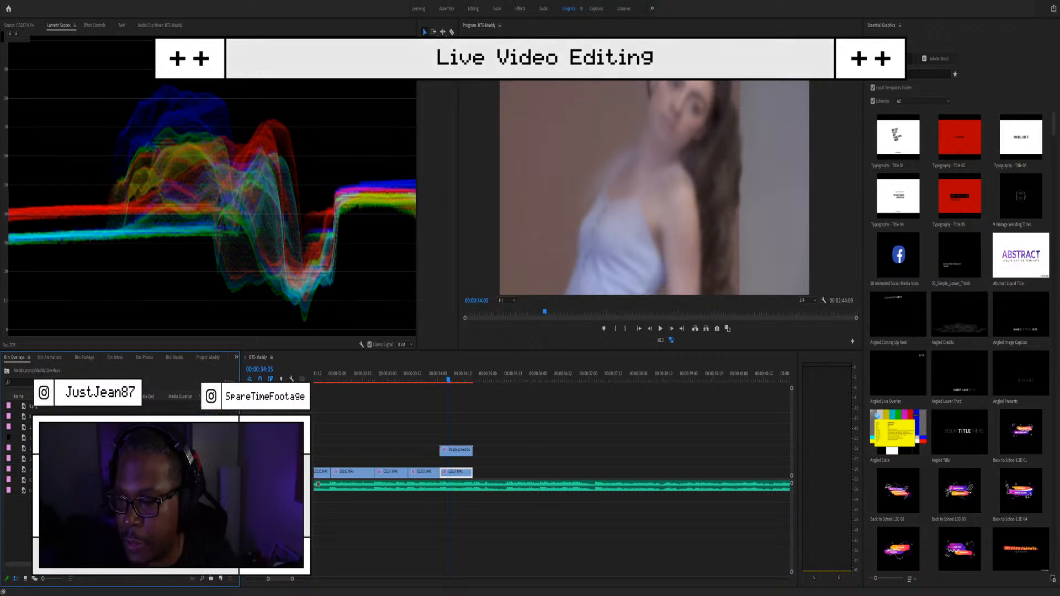
{"action": "scroll", "coordinate": [934, 428], "scroll_direction": "down", "scroll_amount": 10}
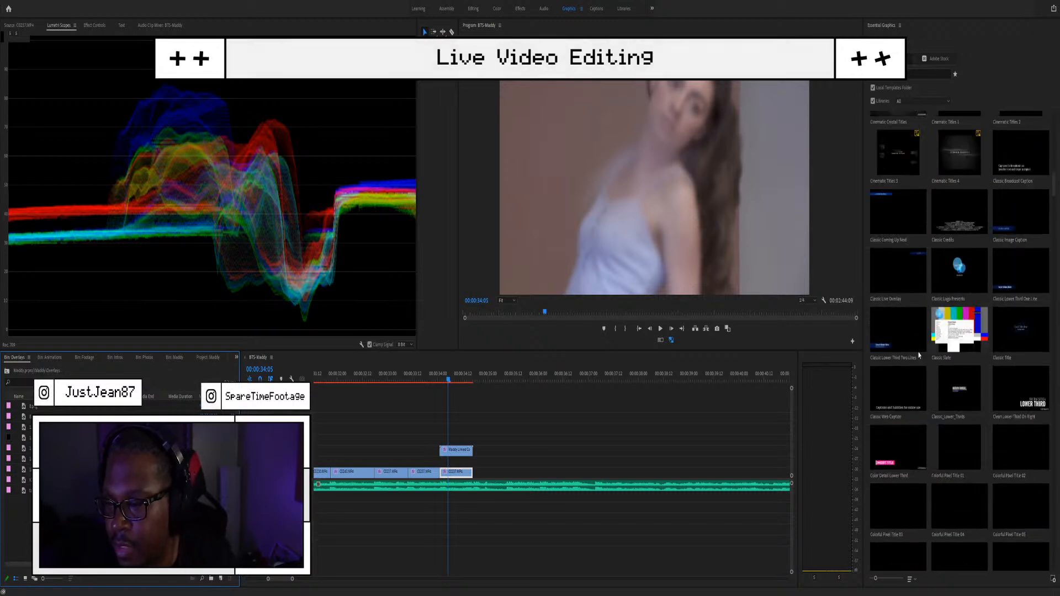
{"action": "scroll", "coordinate": [931, 409], "scroll_direction": "down", "scroll_amount": 3}
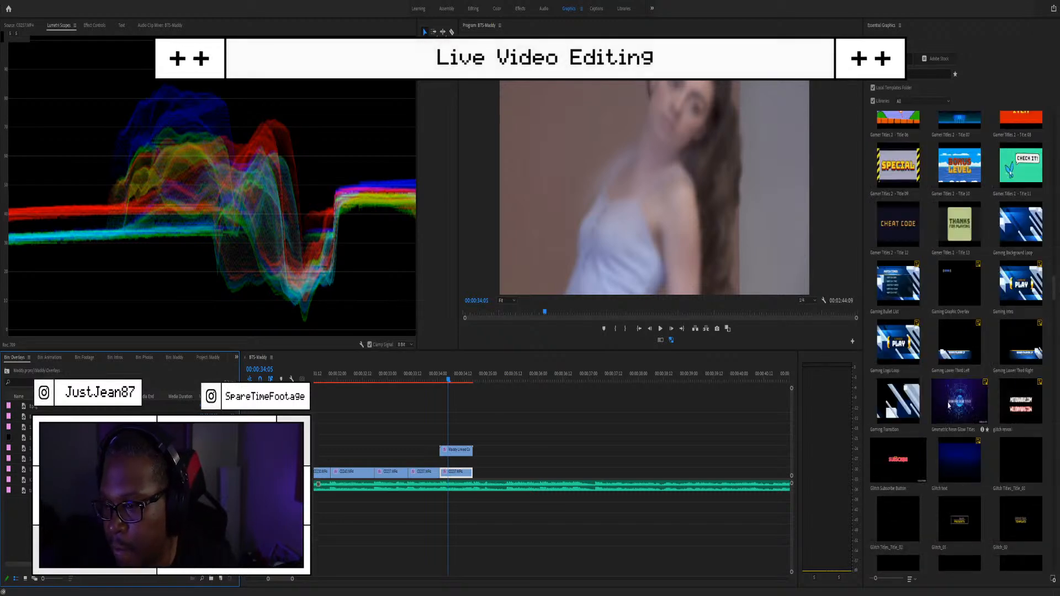
{"action": "left_click_drag", "start_coordinate": [967, 315], "coordinate": [442, 468]}
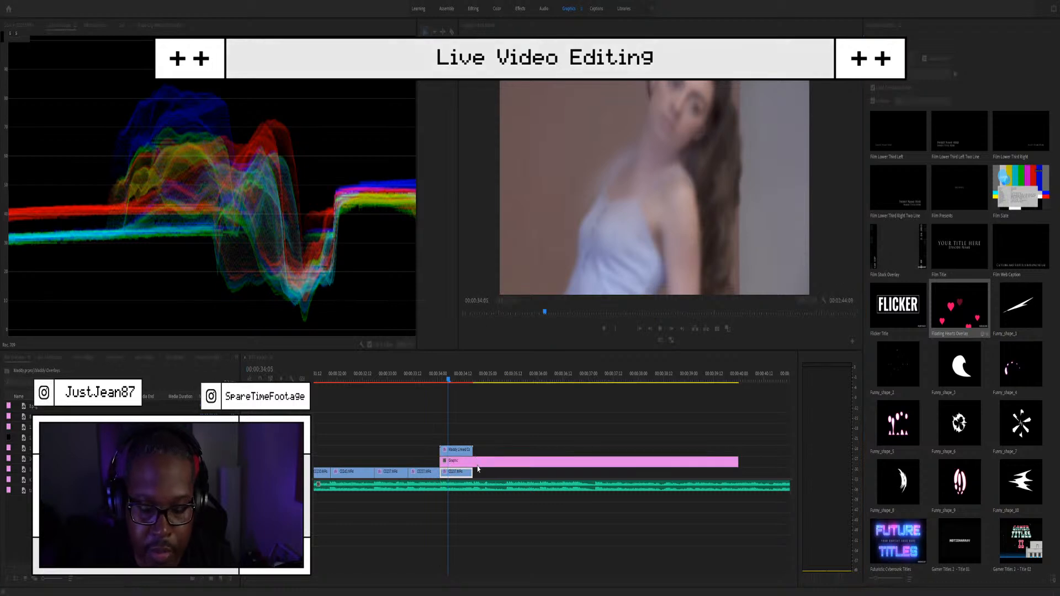
Step: Split the hearts graphic at the end of the final clip and delete the excess part
{"action": "left_click", "coordinate": [473, 463]}
{"action": "key", "text": "v"}
{"action": "left_click", "coordinate": [490, 464]}
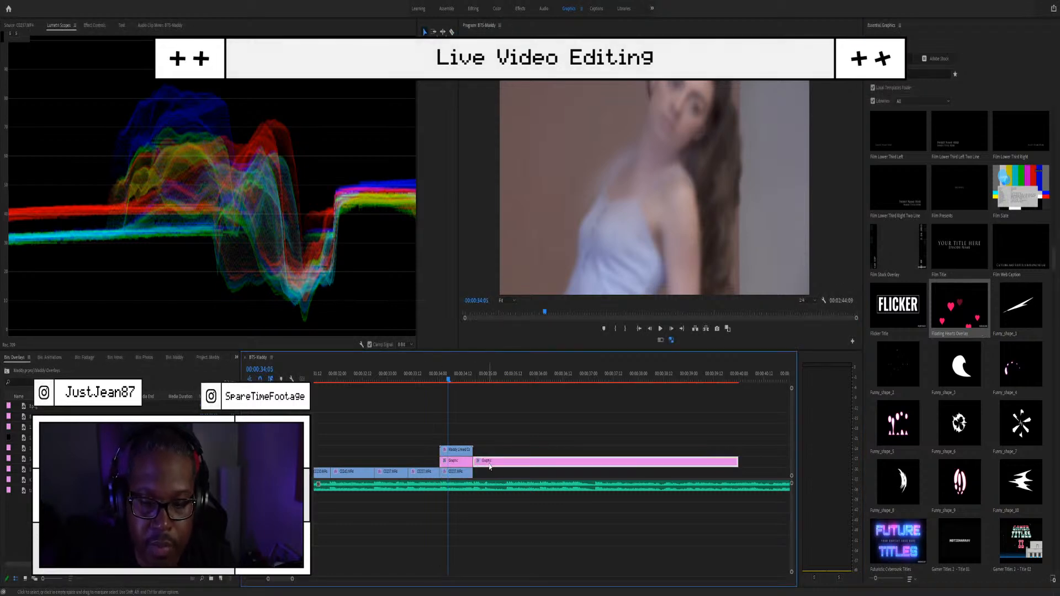
{"action": "key", "text": "Delete"}
Step: Play back the ending and check how the hearts graphic looks behind the isolated model
{"action": "left_click", "coordinate": [419, 378]}
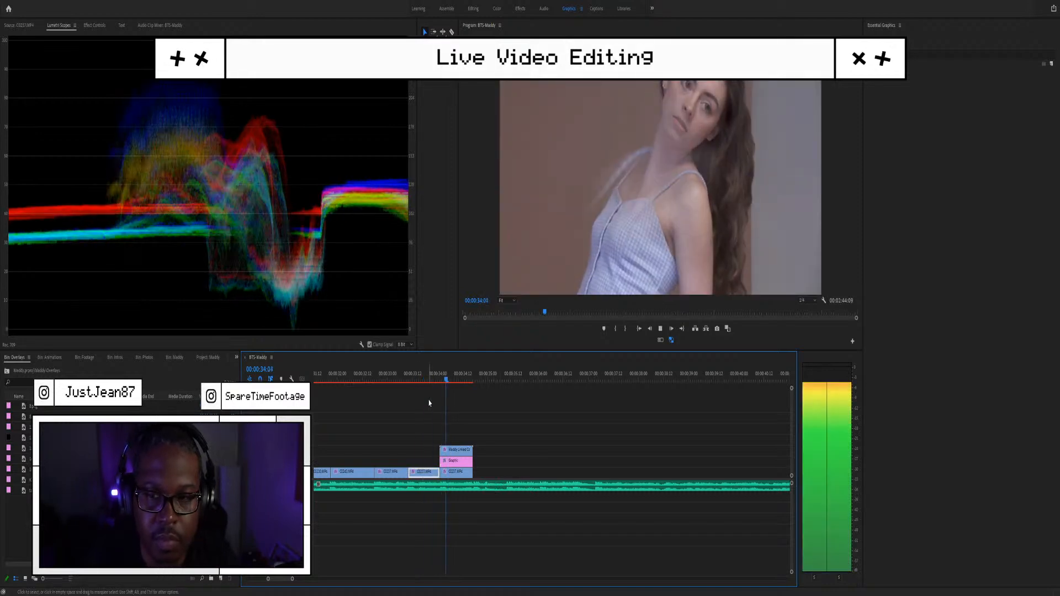
{"action": "key", "text": "space"}
{"action": "left_click", "coordinate": [454, 461]}
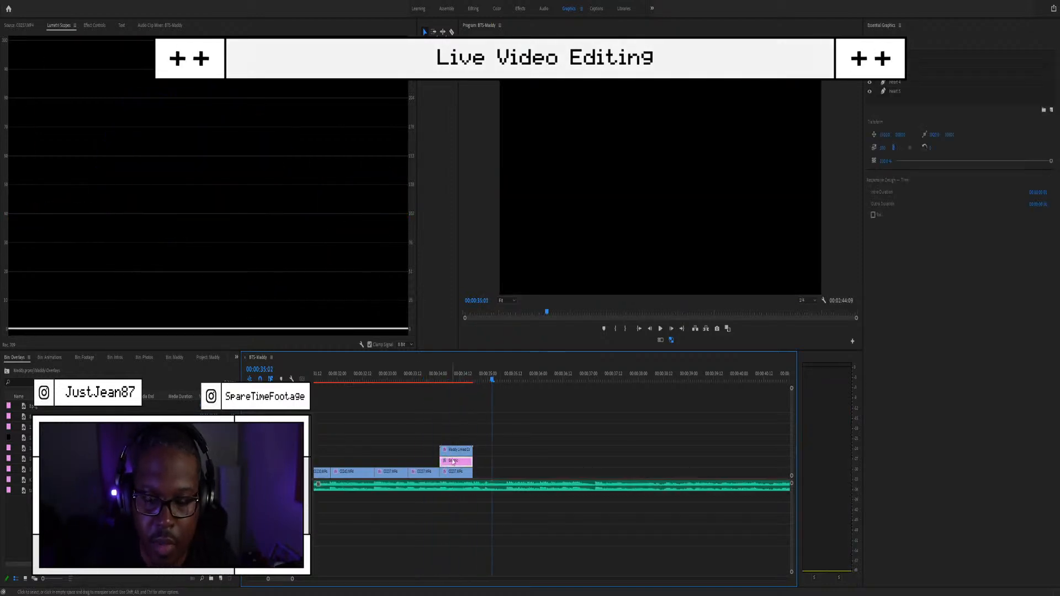
{"action": "left_click", "coordinate": [456, 379]}
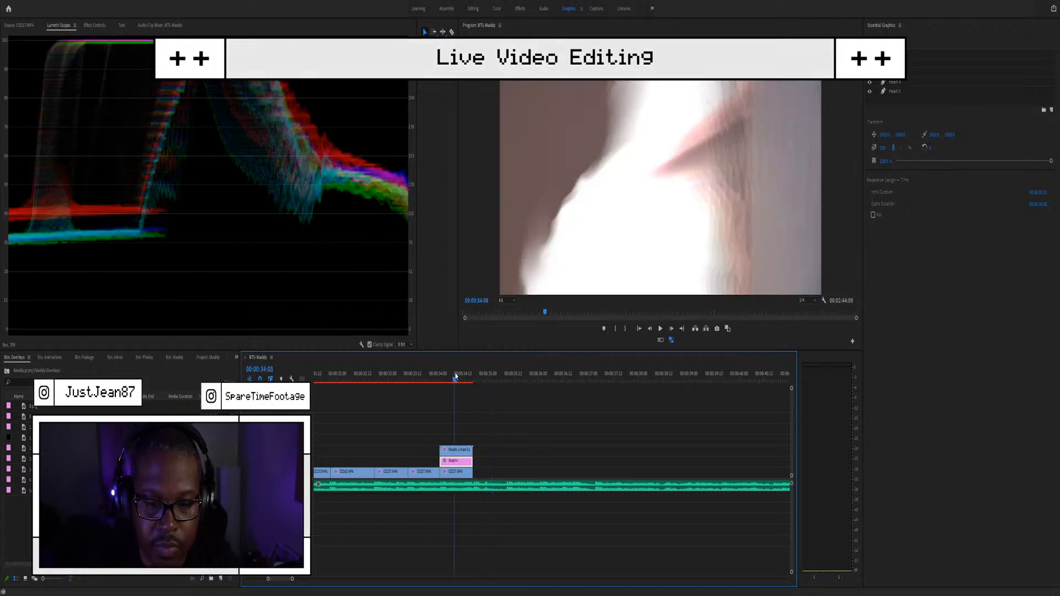
{"action": "key", "text": "space"}
{"action": "key", "text": "space"}
Step: Extend the hearts graphic to start one base clip earlier, still ending with the final clip, and play it back
{"action": "left_click_drag", "start_coordinate": [467, 463], "coordinate": [560, 462]}
{"action": "mouse_move", "coordinate": [465, 462]}
{"action": "left_mouse_down"}
{"action": "mouse_move", "coordinate": [424, 467]}
{"action": "mouse_move", "coordinate": [471, 461]}
{"action": "left_mouse_up"}
{"action": "left_click", "coordinate": [400, 381]}
{"action": "key", "text": "space"}
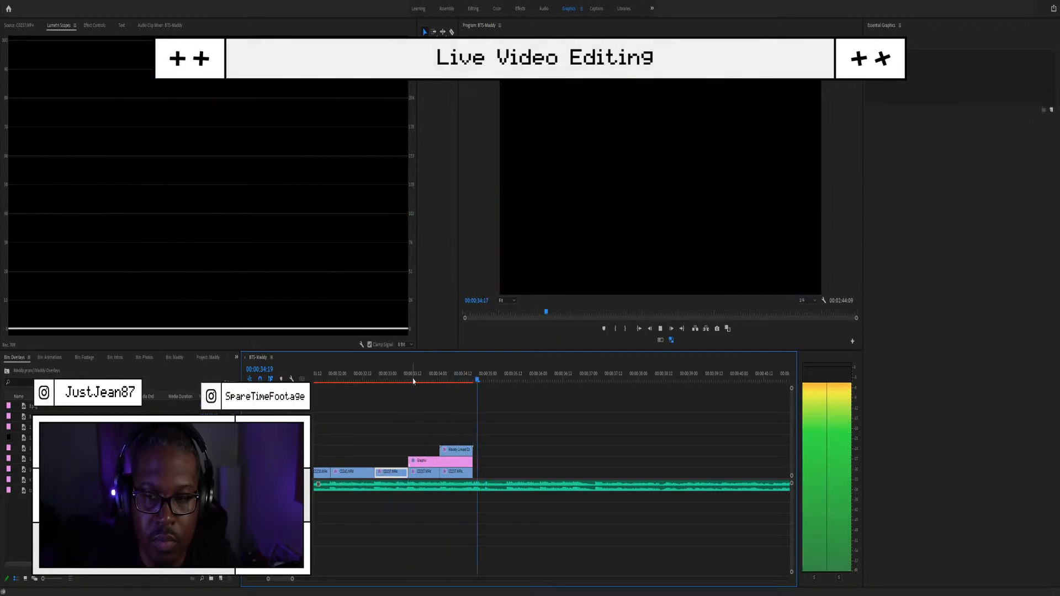
{"action": "key", "text": "space"}
Step: Extend the end of the hearts graphic to about 37 seconds on the timeline and play back its full animation
{"action": "left_click_drag", "start_coordinate": [469, 462], "coordinate": [600, 461]}
{"action": "key", "text": "space"}
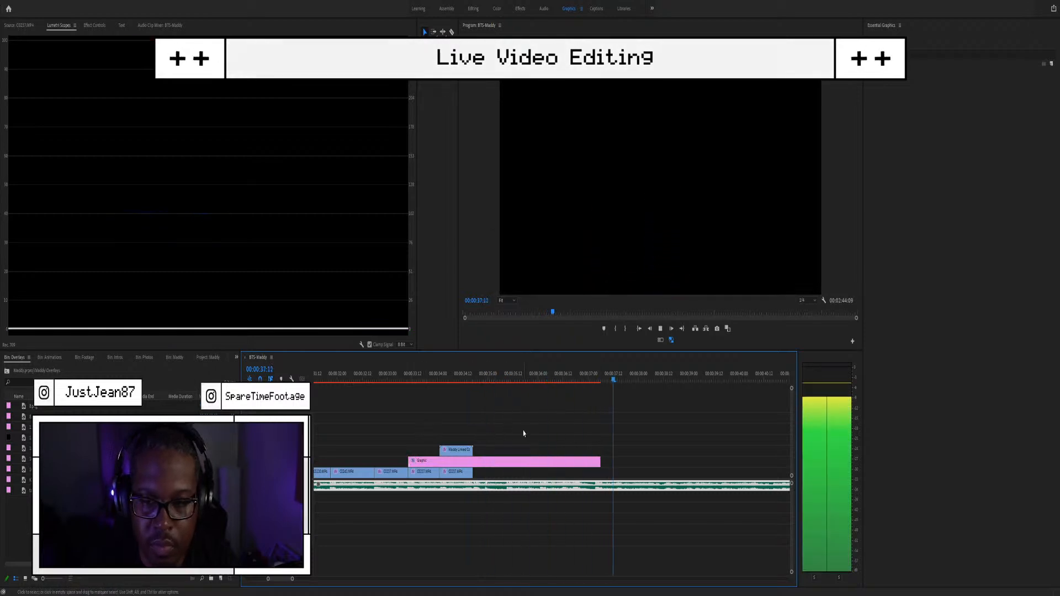
{"action": "key", "text": "space"}
{"action": "left_click_drag", "start_coordinate": [454, 373], "coordinate": [418, 377]}
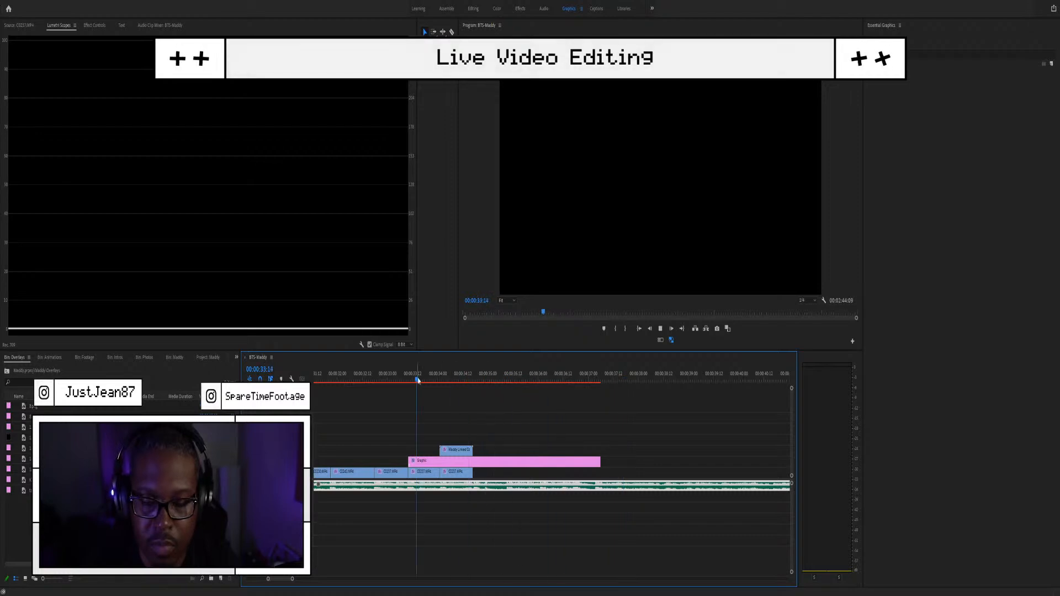
{"action": "key", "text": "space"}
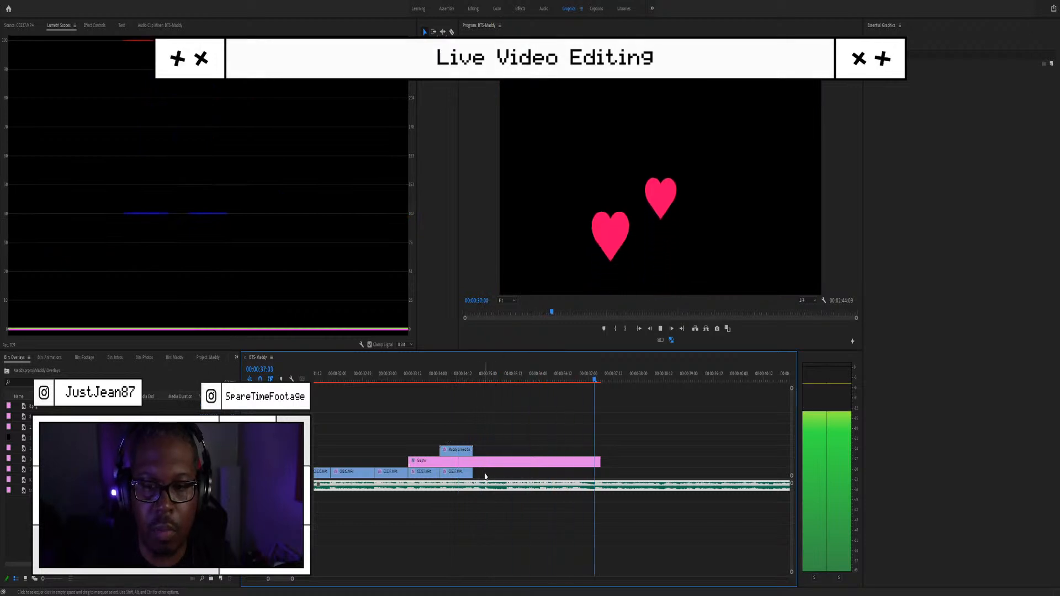
Step: Extend the end of the hearts graphic to about 40 seconds on the timeline and play back the added part
{"action": "key", "text": "space"}
{"action": "left_click_drag", "start_coordinate": [595, 462], "coordinate": [751, 462]}
{"action": "key", "text": "space"}
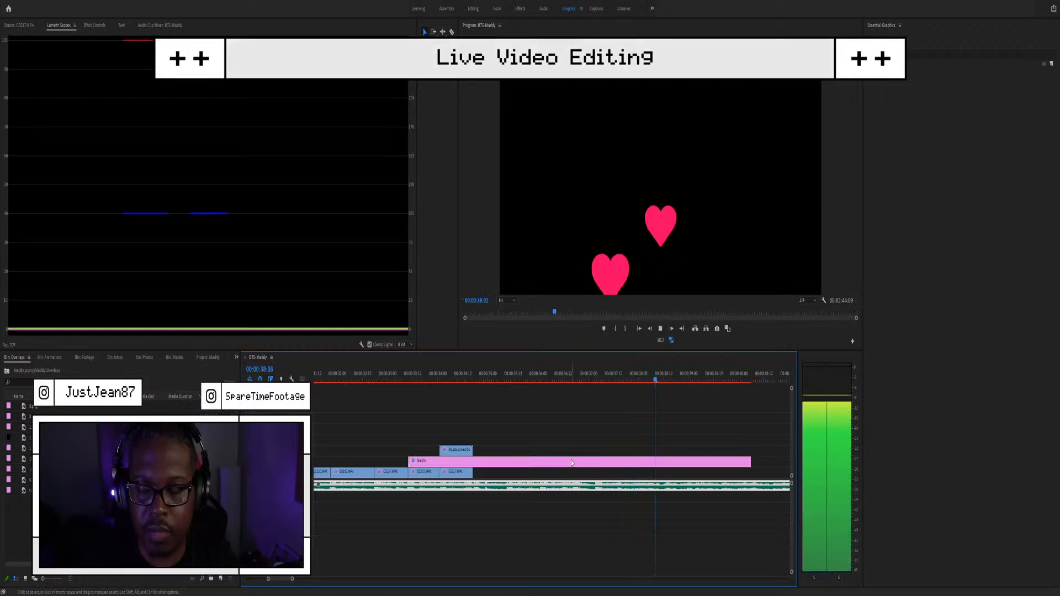
{"action": "key", "text": "space"}
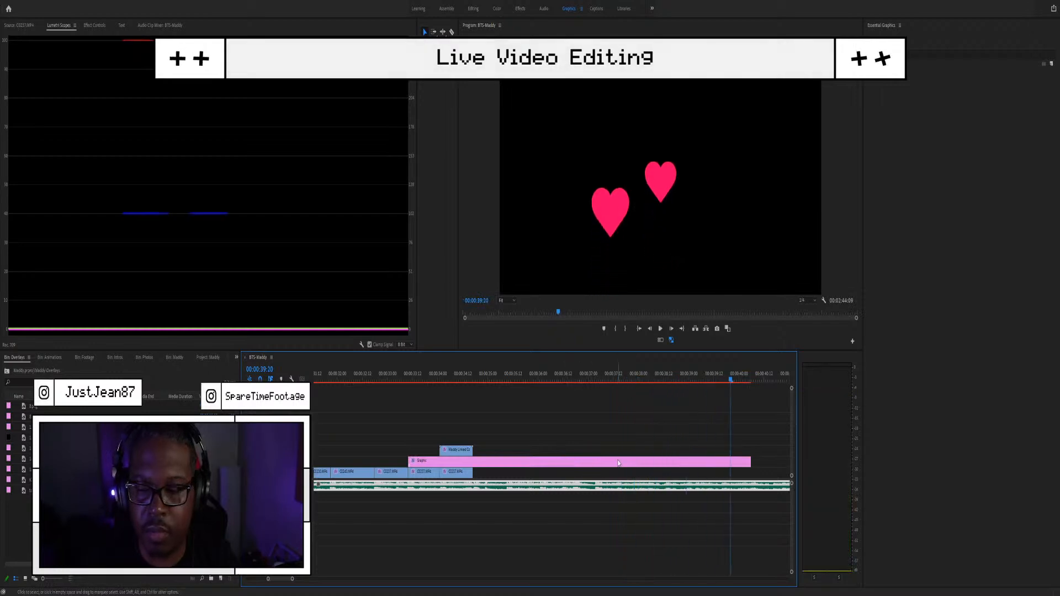
Step: Trim the end of the hearts graphic back to the end of the final clip
{"action": "left_click", "coordinate": [562, 461]}
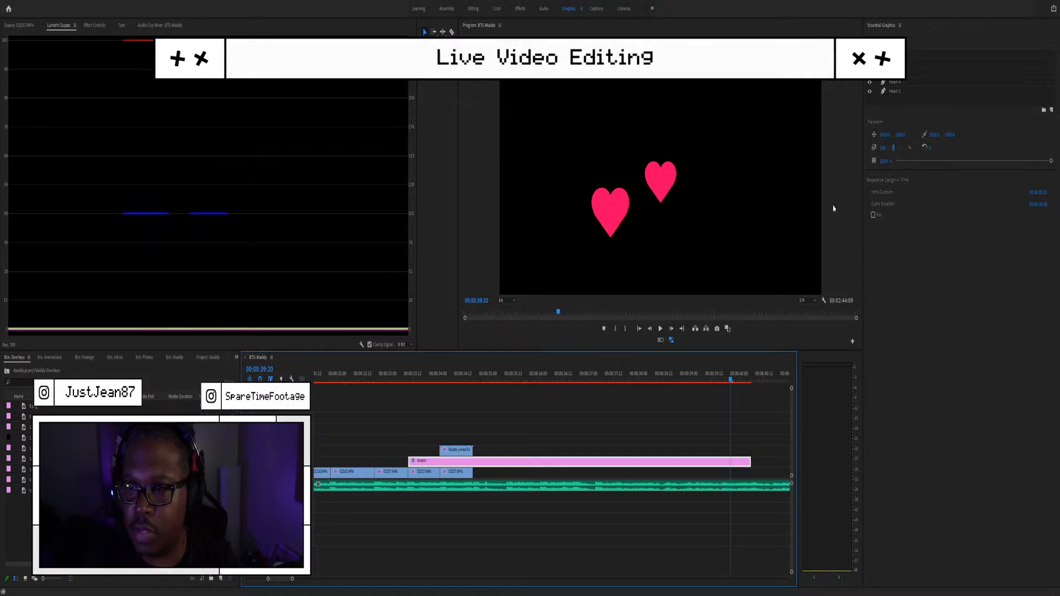
{"action": "left_click_drag", "start_coordinate": [747, 459], "coordinate": [470, 441]}
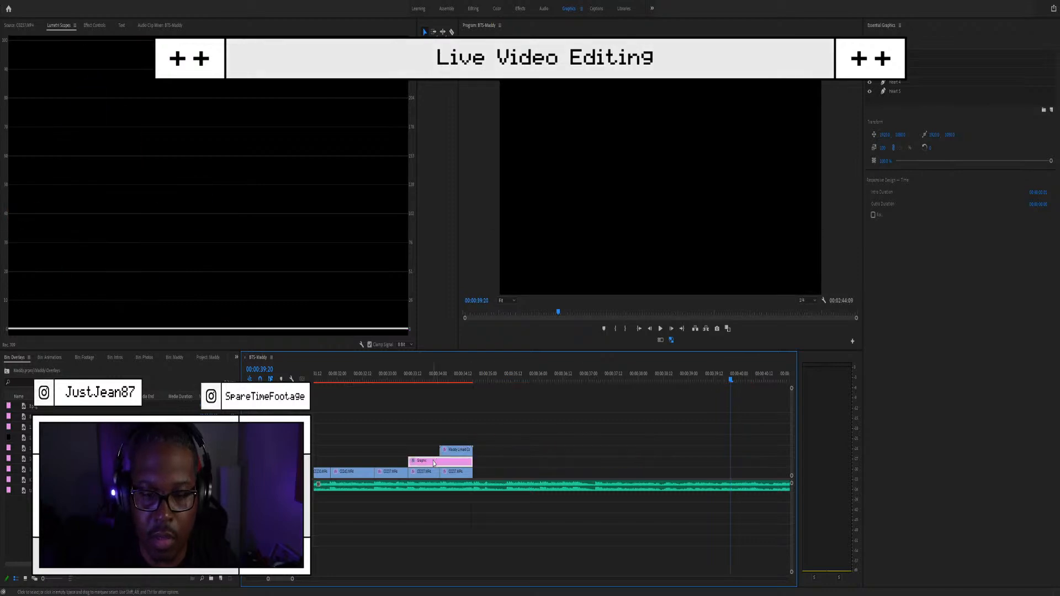
Step: Move the second-to-last base clip onto the track above the hearts graphic and play back the ending
{"action": "left_click_drag", "start_coordinate": [421, 473], "coordinate": [422, 453]}
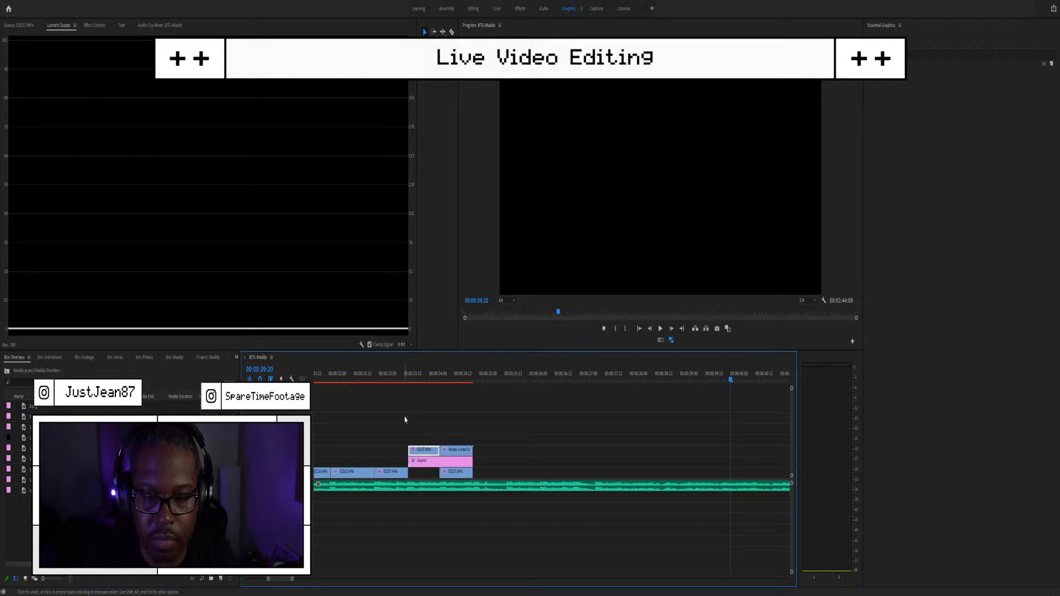
{"action": "left_click", "coordinate": [404, 376]}
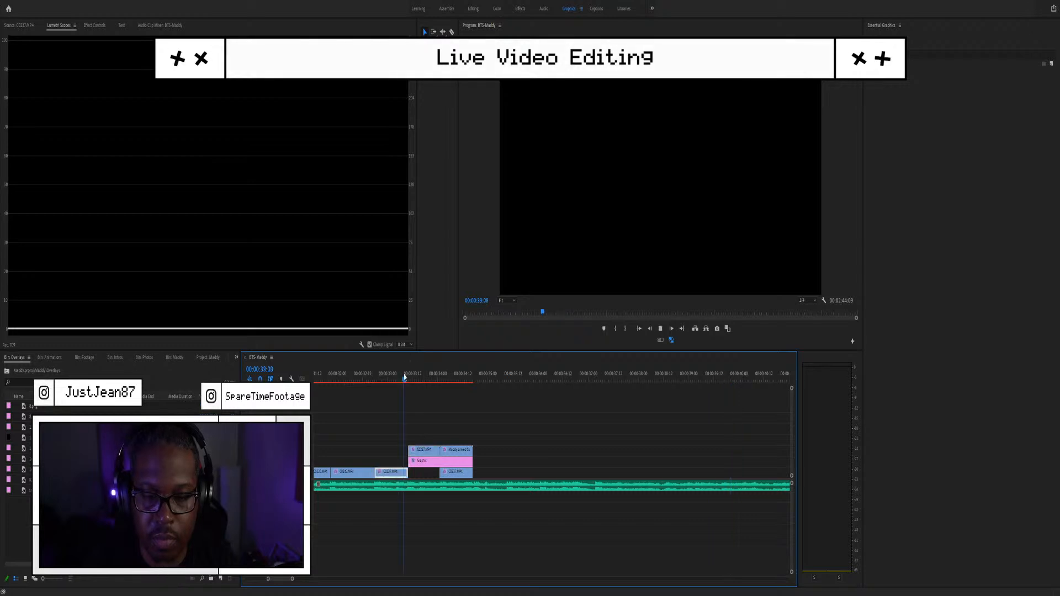
{"action": "key", "text": "space"}
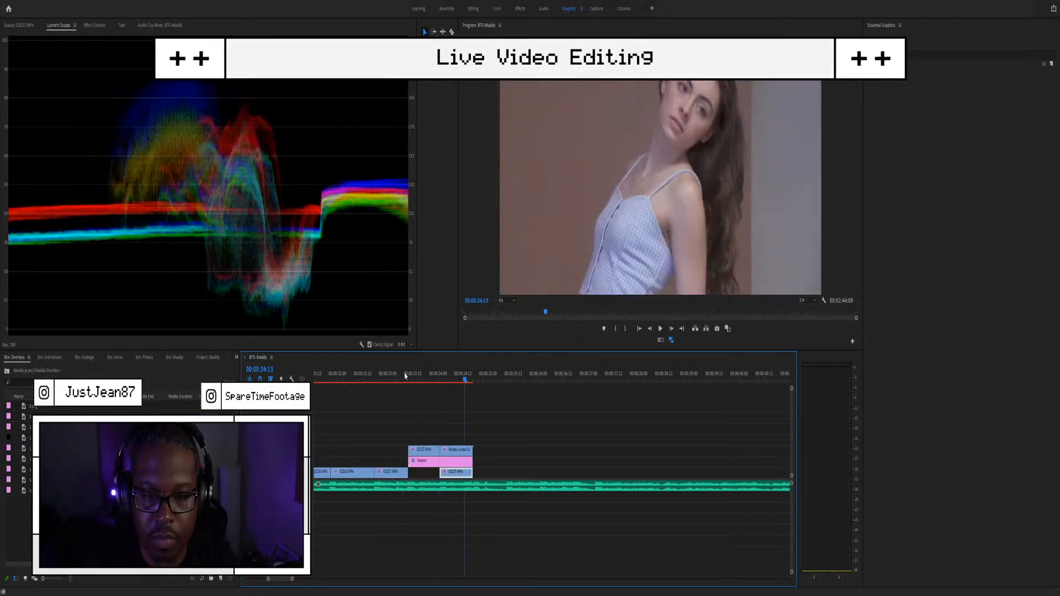
{"action": "left_click", "coordinate": [419, 381]}
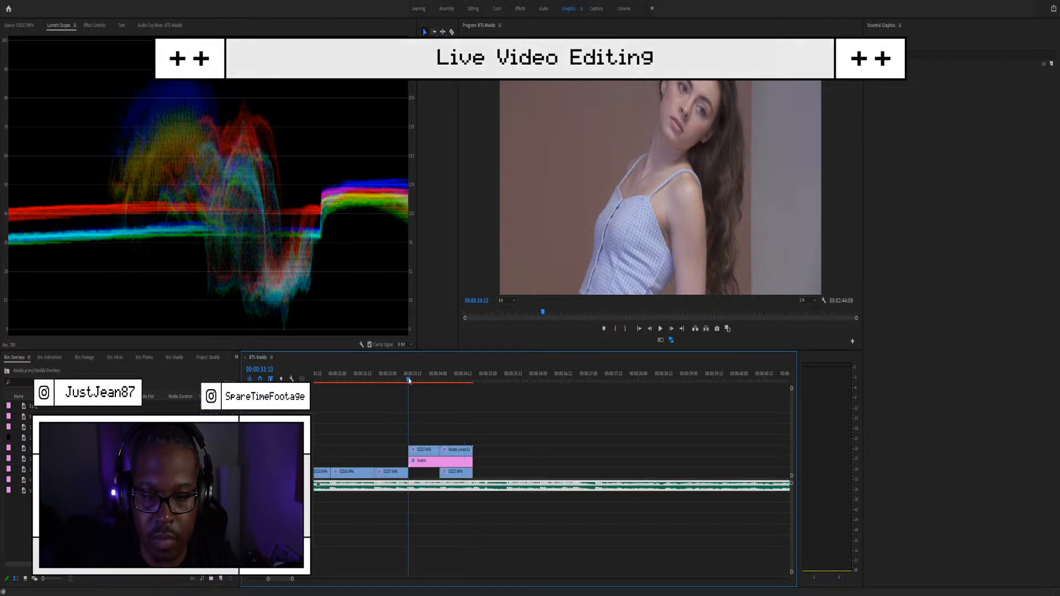
{"action": "left_click_drag", "start_coordinate": [409, 380], "coordinate": [387, 379]}
{"action": "key", "text": "space"}
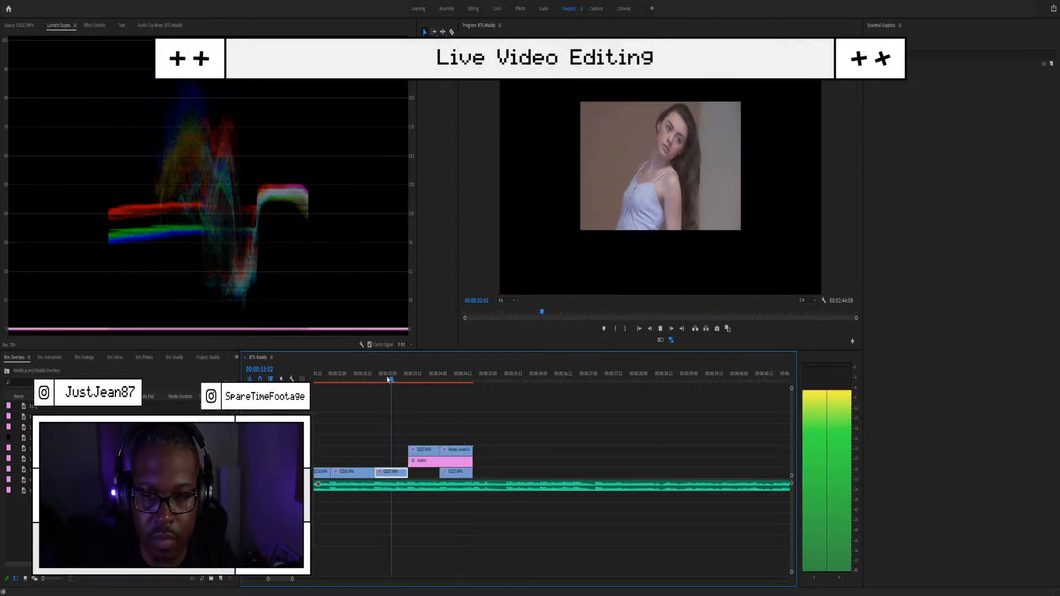
{"action": "key", "text": "space"}
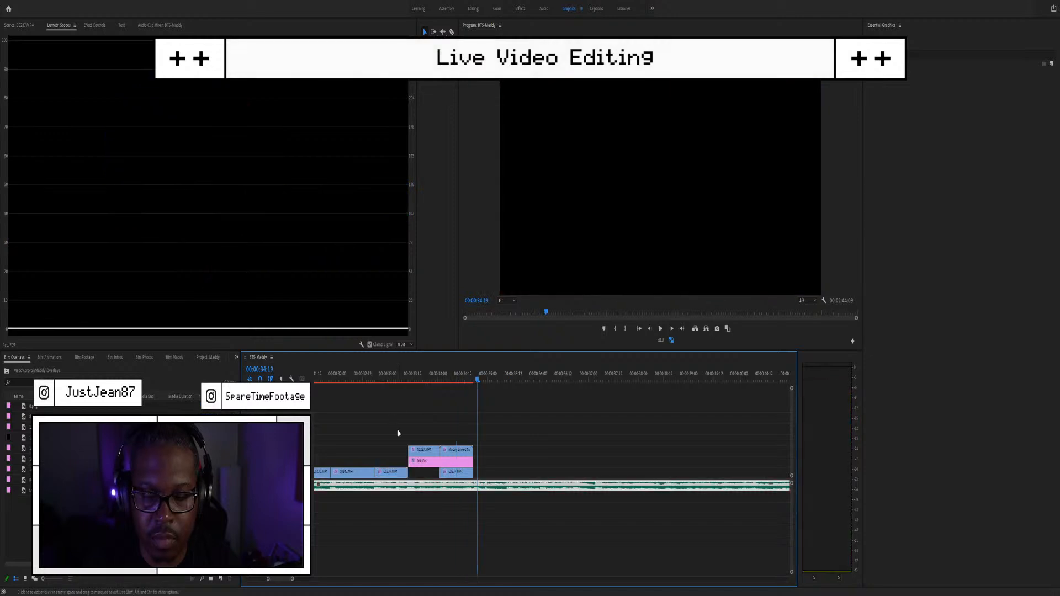
Step: Extend the hearts graphic one base clip earlier, move that clip onto the track above it, and play back the section
{"action": "left_click_drag", "start_coordinate": [395, 479], "coordinate": [373, 460]}
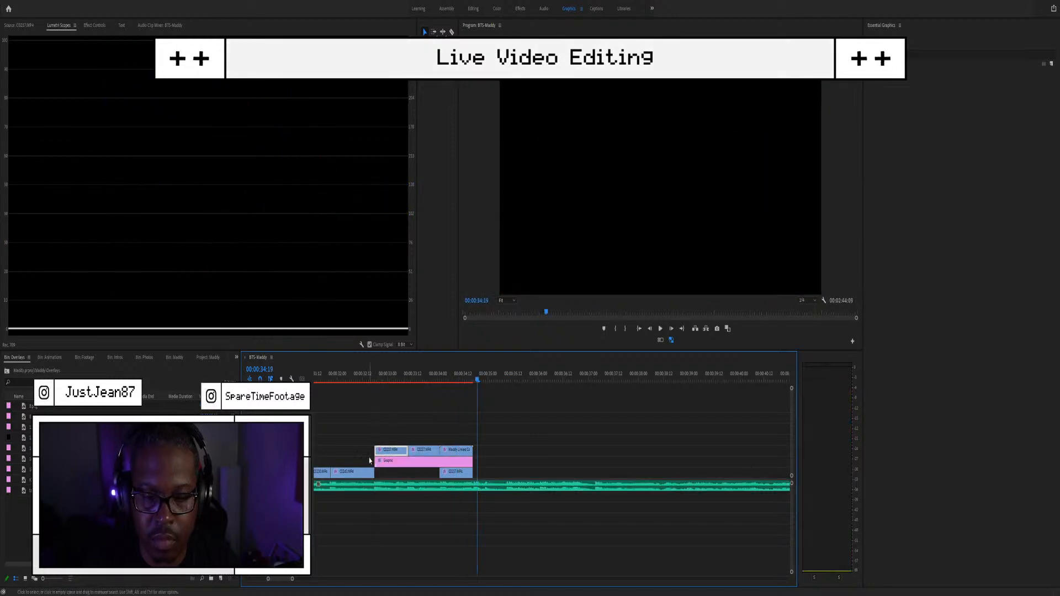
{"action": "left_click", "coordinate": [365, 382]}
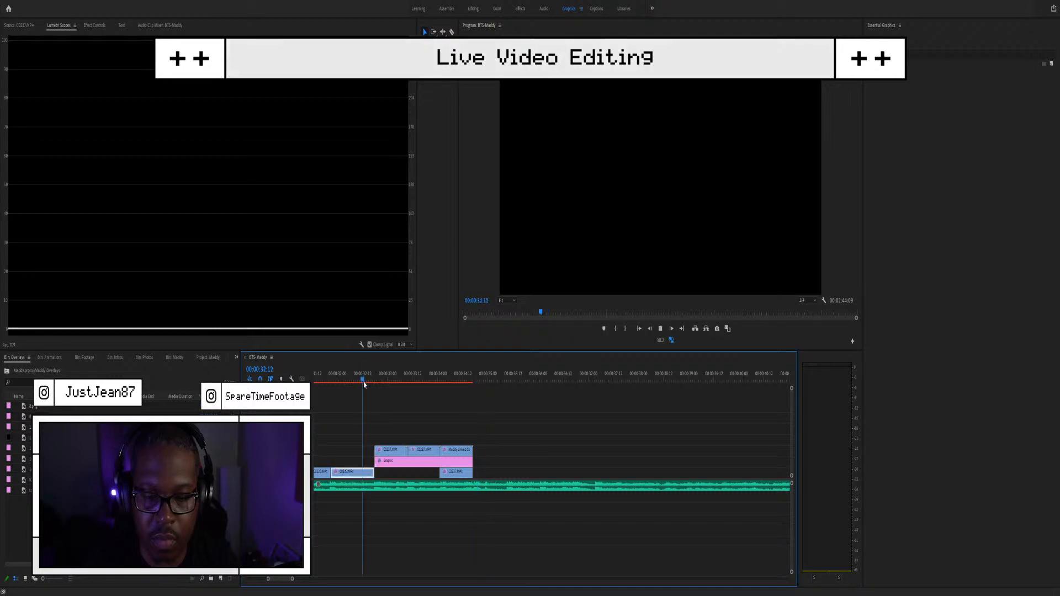
{"action": "key", "text": "space"}
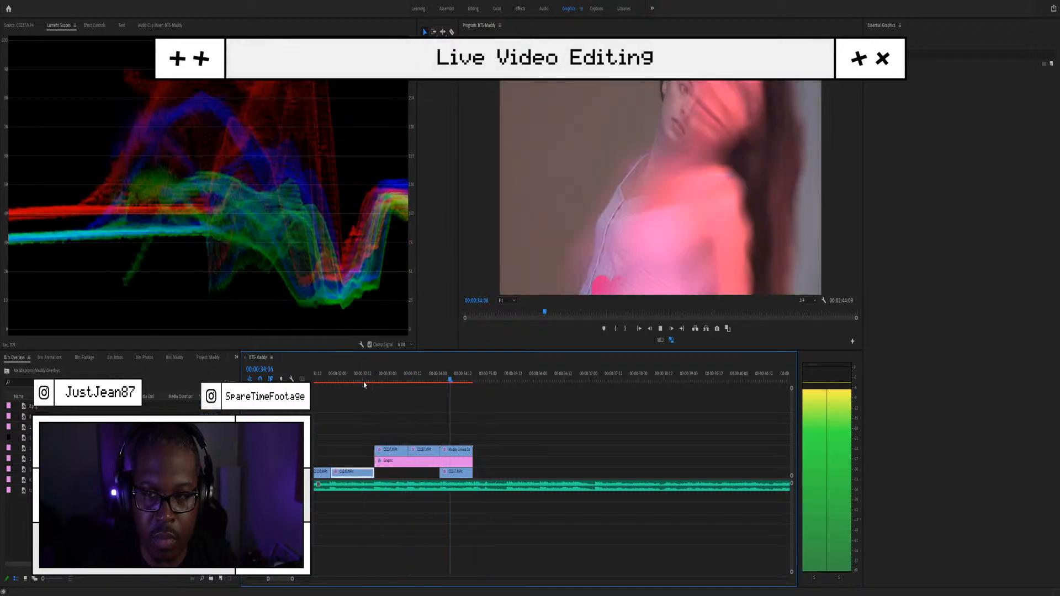
{"action": "key", "text": "space"}
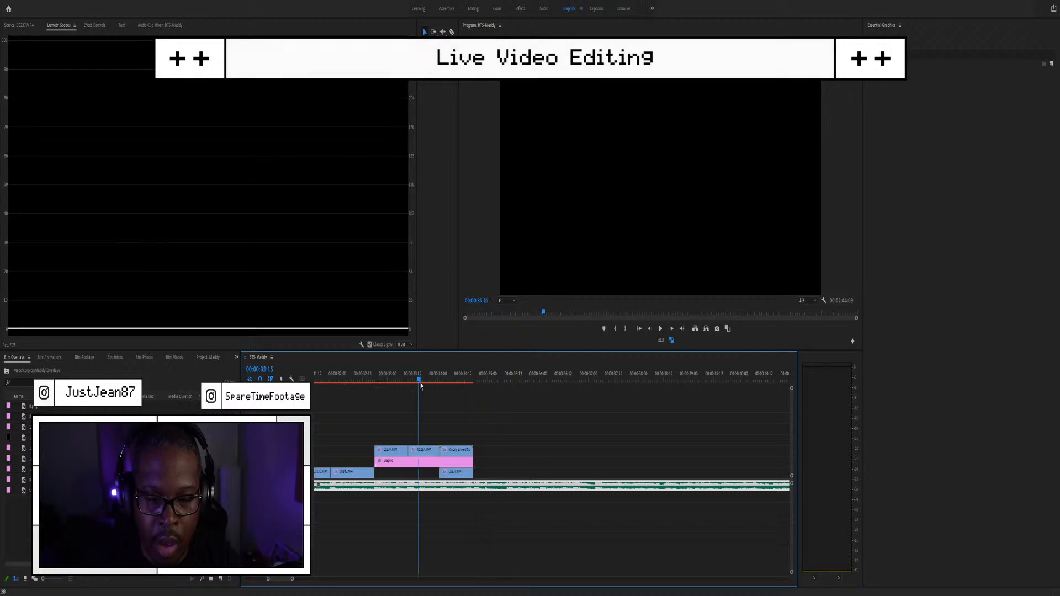
Step: Move the second-to-last clip back to the base track below the hearts graphic and play through the ending
{"action": "left_click", "coordinate": [420, 383]}
{"action": "left_click", "coordinate": [421, 473]}
{"action": "left_click_drag", "start_coordinate": [420, 474], "coordinate": [421, 474]}
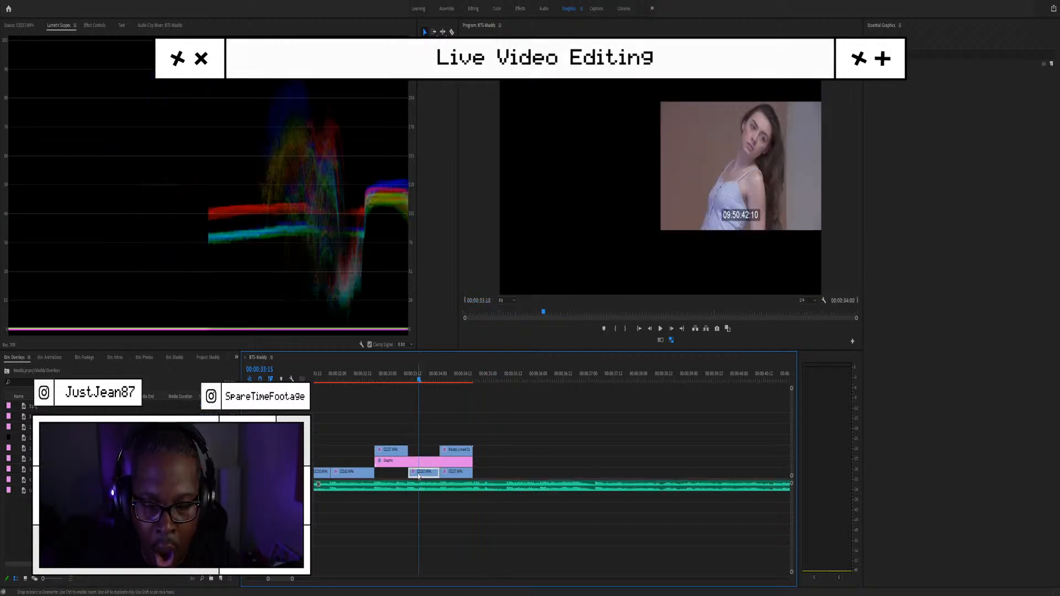
{"action": "key", "text": "space"}
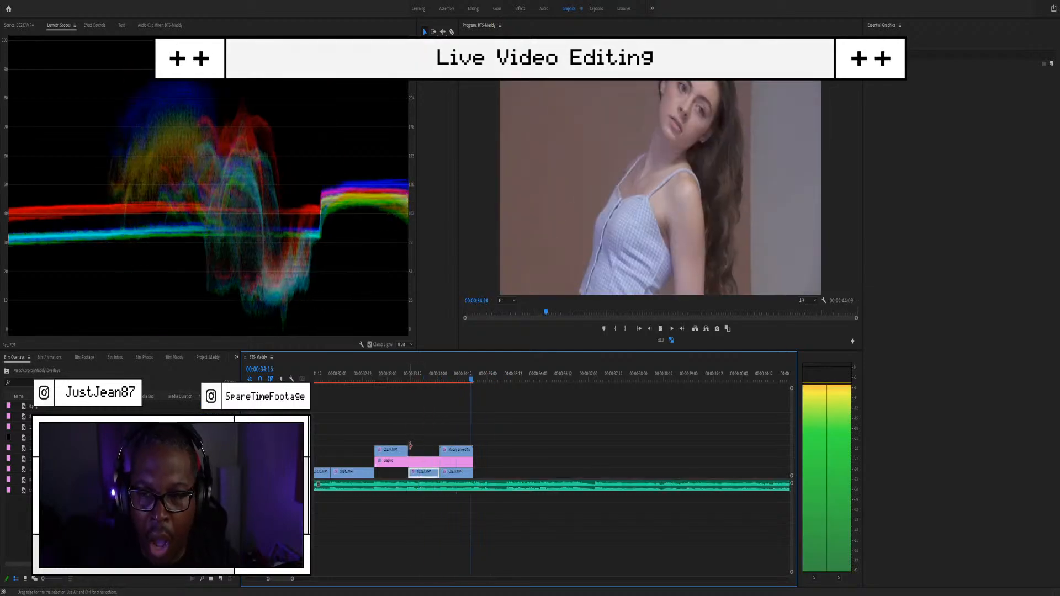
{"action": "key", "text": "space"}
{"action": "left_click", "coordinate": [422, 382]}
{"action": "left_click_drag", "start_coordinate": [422, 385], "coordinate": [455, 362]}
Step: Use the Vector Motion position of the hearts graphic to raise the hearts into the frame and shift them across the model
{"action": "left_click", "coordinate": [430, 461]}
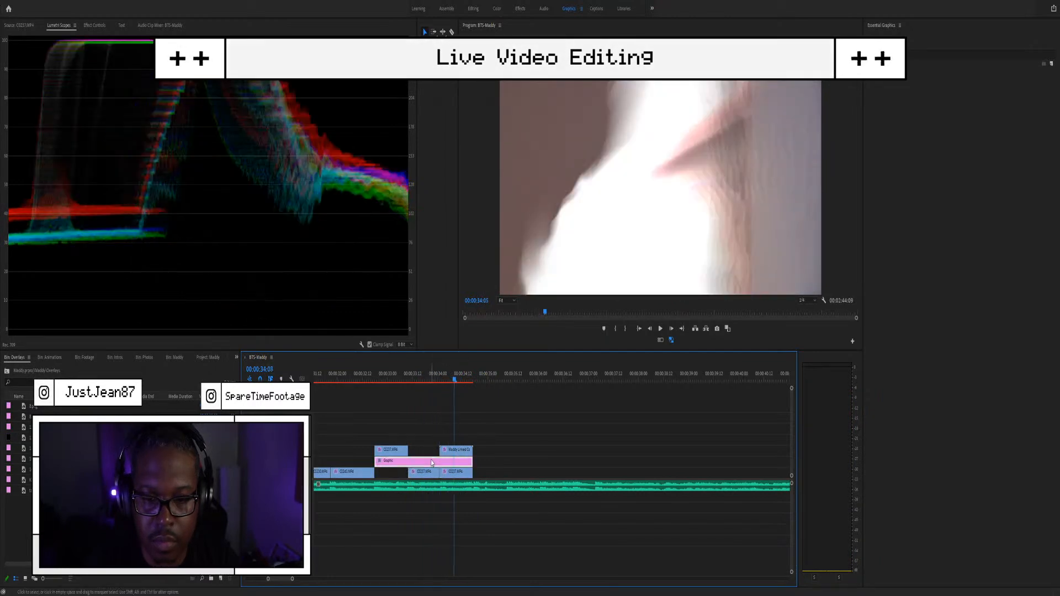
{"action": "left_click", "coordinate": [414, 380]}
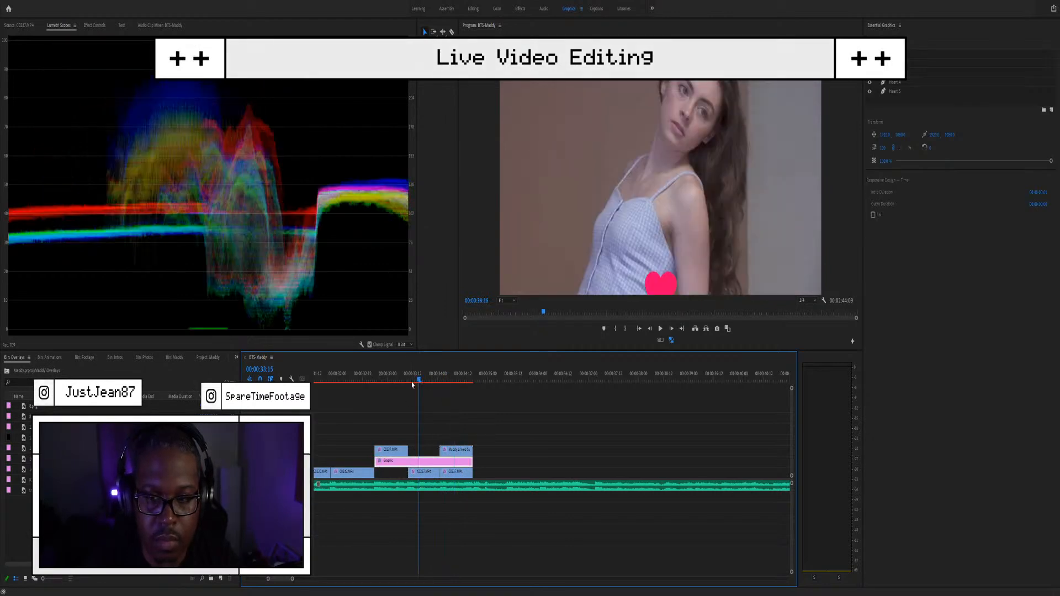
{"action": "key", "text": "shift+5"}
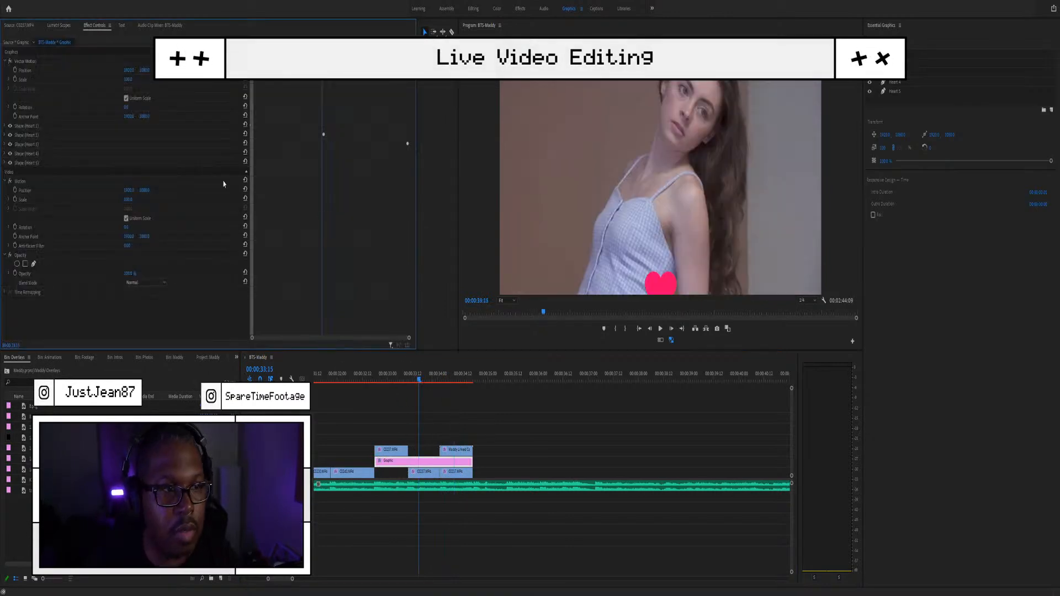
{"action": "left_click", "coordinate": [63, 71]}
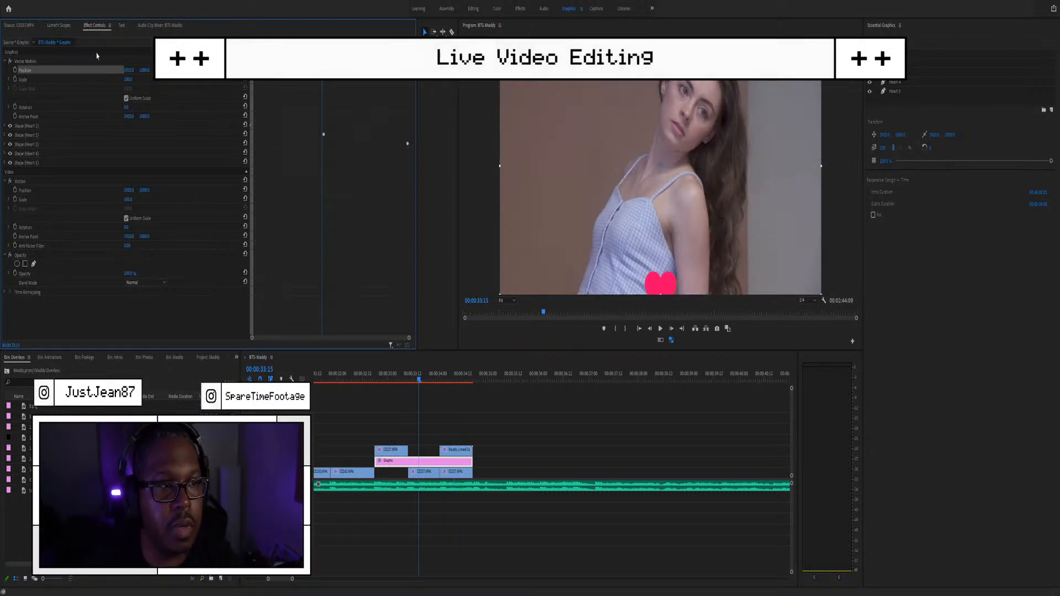
{"action": "left_click_drag", "start_coordinate": [650, 205], "coordinate": [620, 255]}
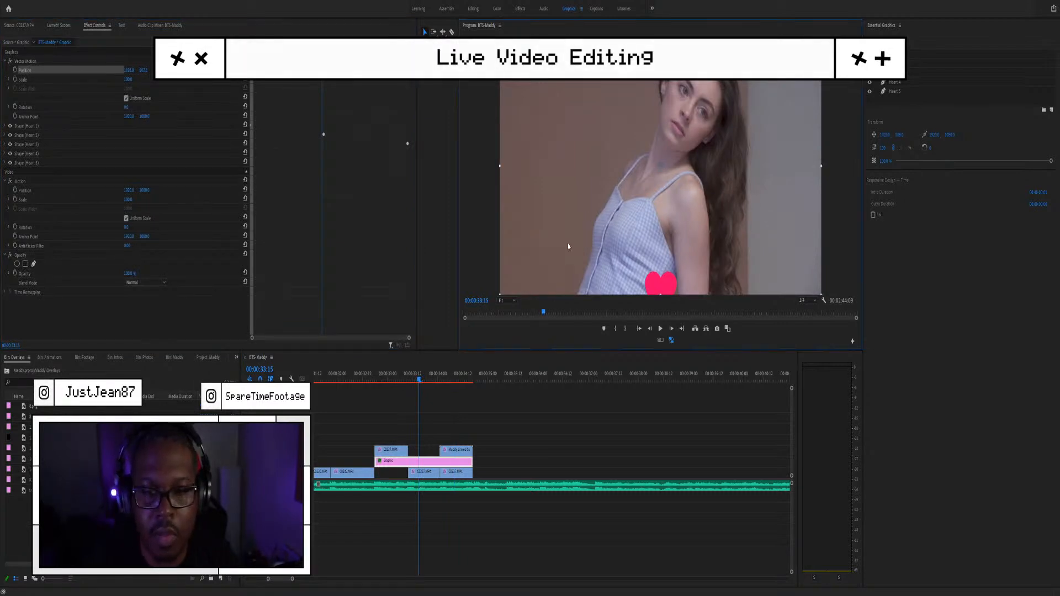
{"action": "left_click", "coordinate": [70, 82]}
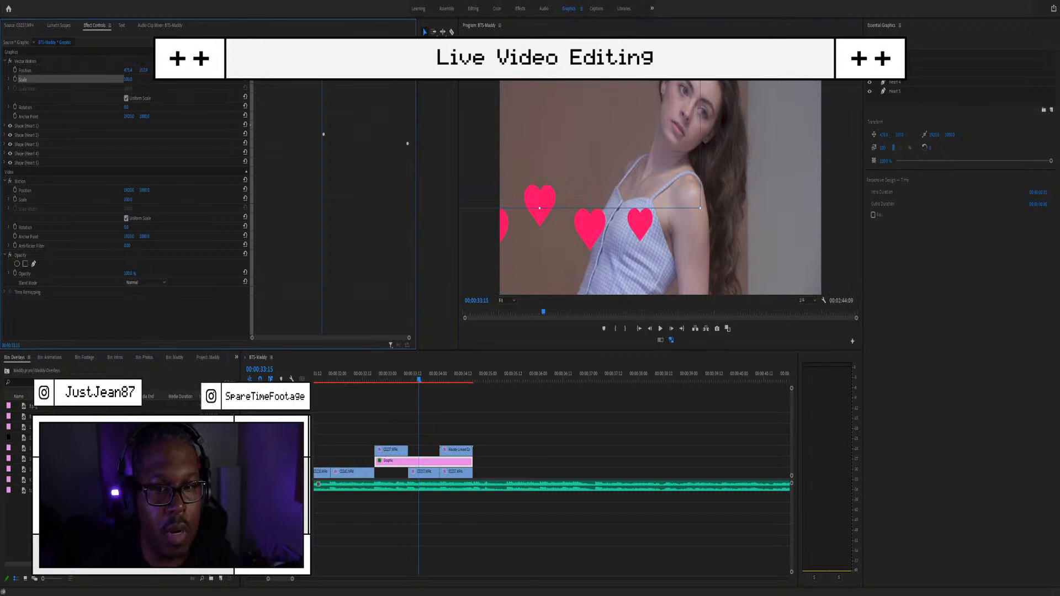
{"action": "left_click_drag", "start_coordinate": [591, 144], "coordinate": [660, 155]}
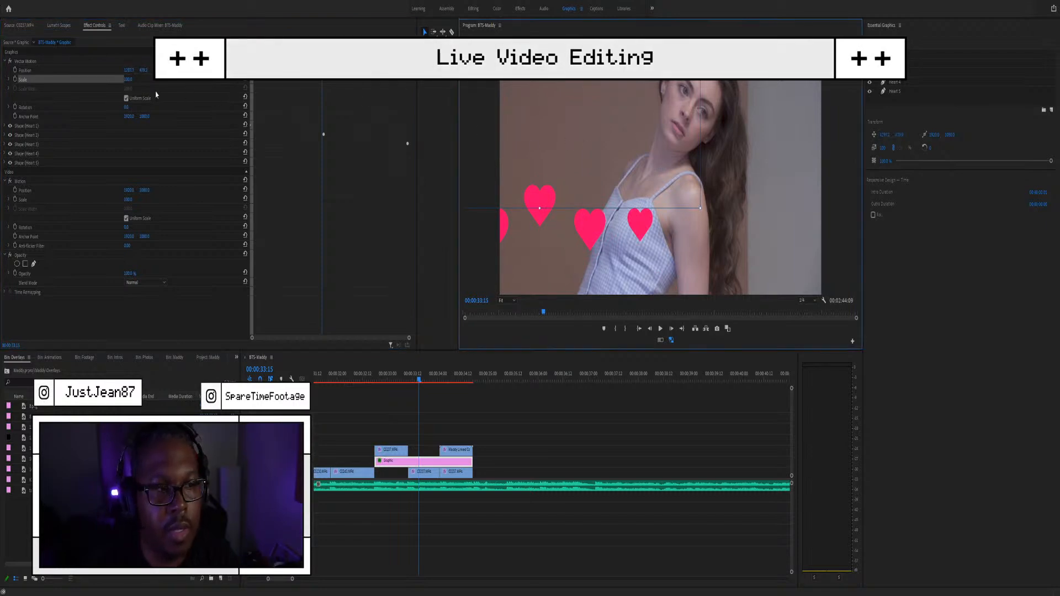
{"action": "left_click", "coordinate": [93, 70]}
{"action": "left_click_drag", "start_coordinate": [567, 124], "coordinate": [637, 138]}
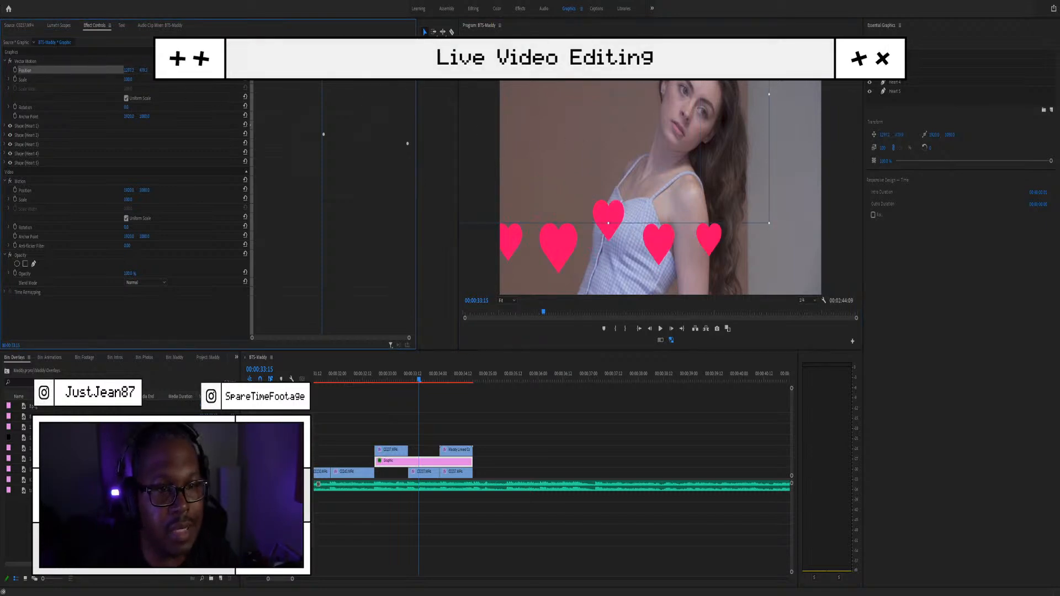
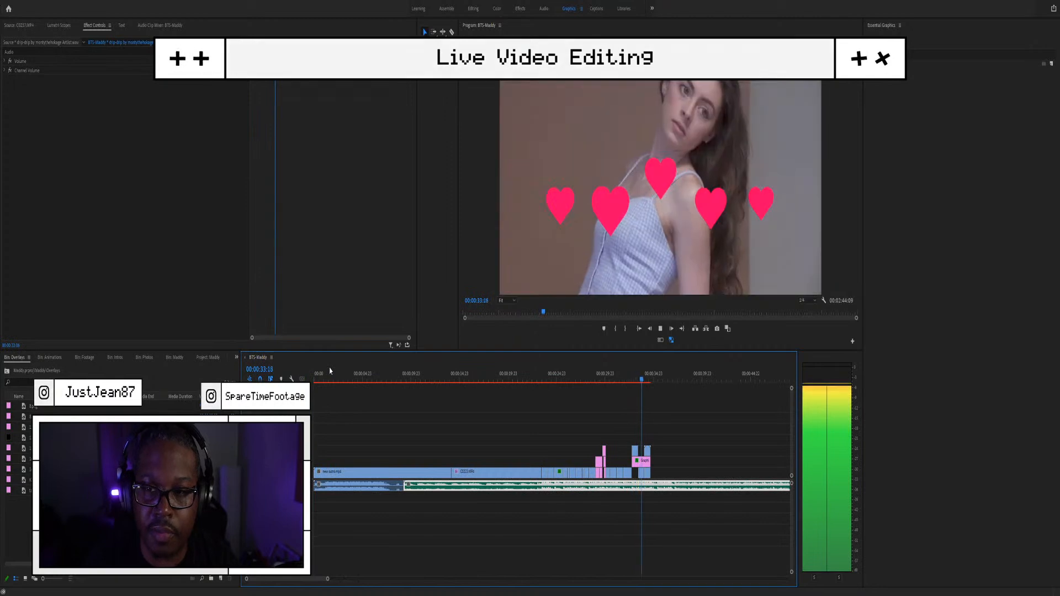
Step: Play back the ending and check the repositioned hearts behind the isolated model
{"action": "key", "text": "space"}
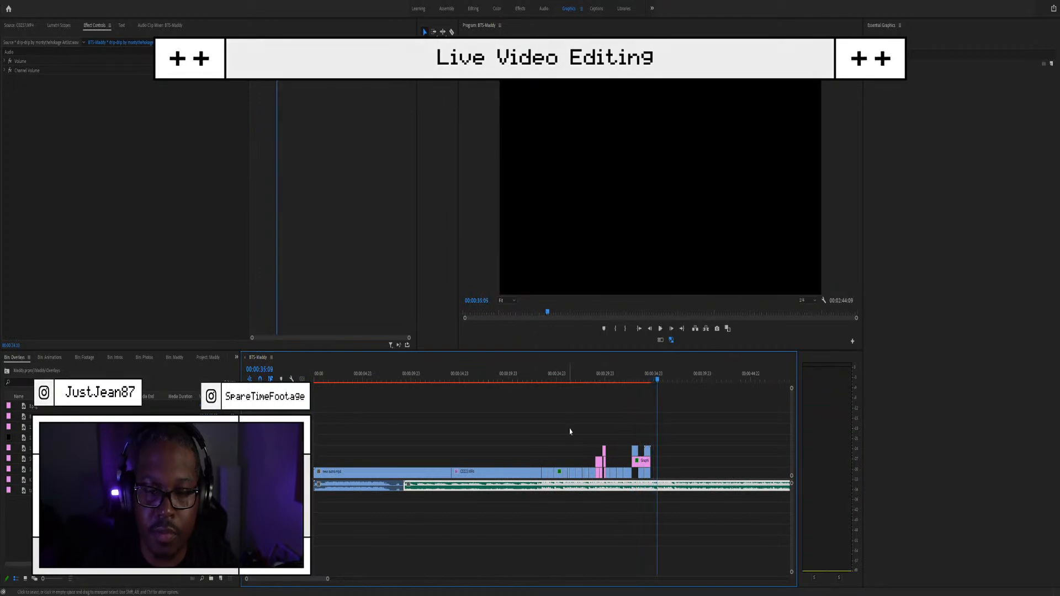
{"action": "left_click", "coordinate": [622, 382]}
{"action": "key", "text": "space"}
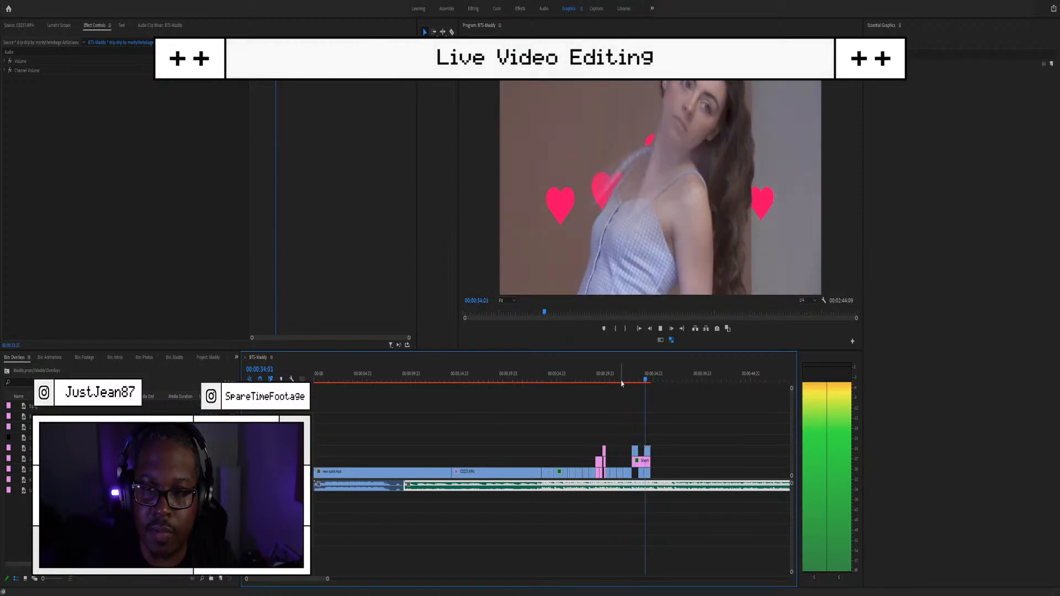
{"action": "key", "text": "space"}
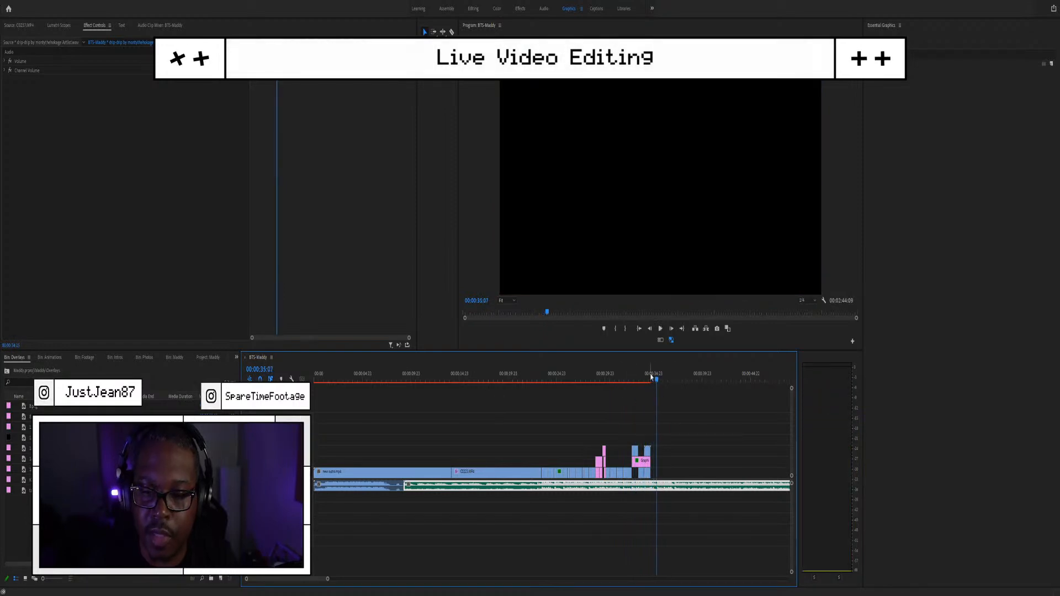
{"action": "left_click", "coordinate": [645, 377]}
{"action": "left_click_drag", "start_coordinate": [645, 377], "coordinate": [652, 377]}
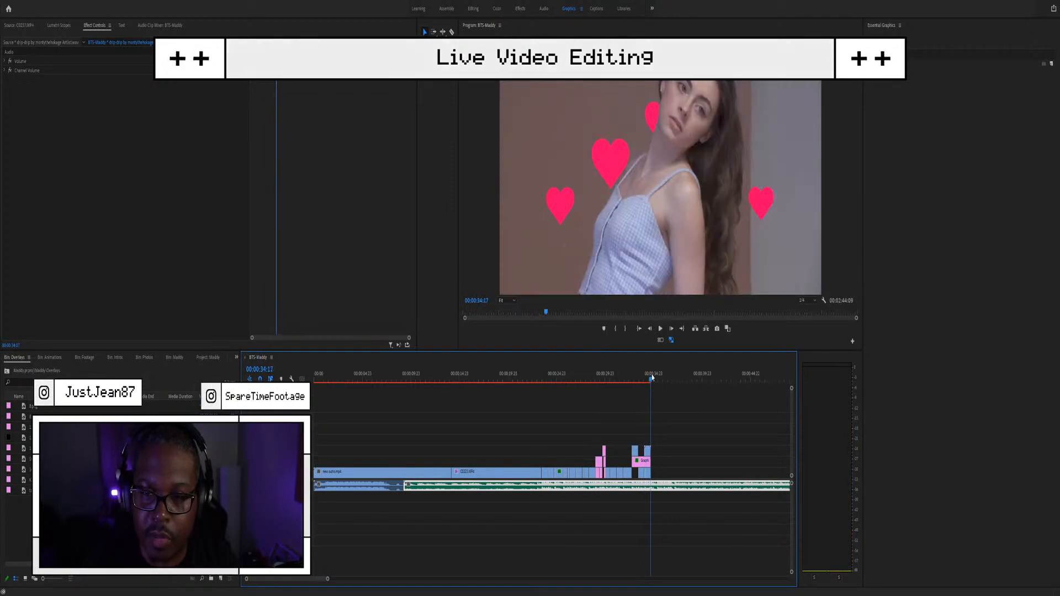
Step: Scrub through the hearts section up to the end of the final clip to examine the heart positions and clip layering
{"action": "scroll", "coordinate": [662, 447], "scroll_direction": "up", "scroll_amount": 8}
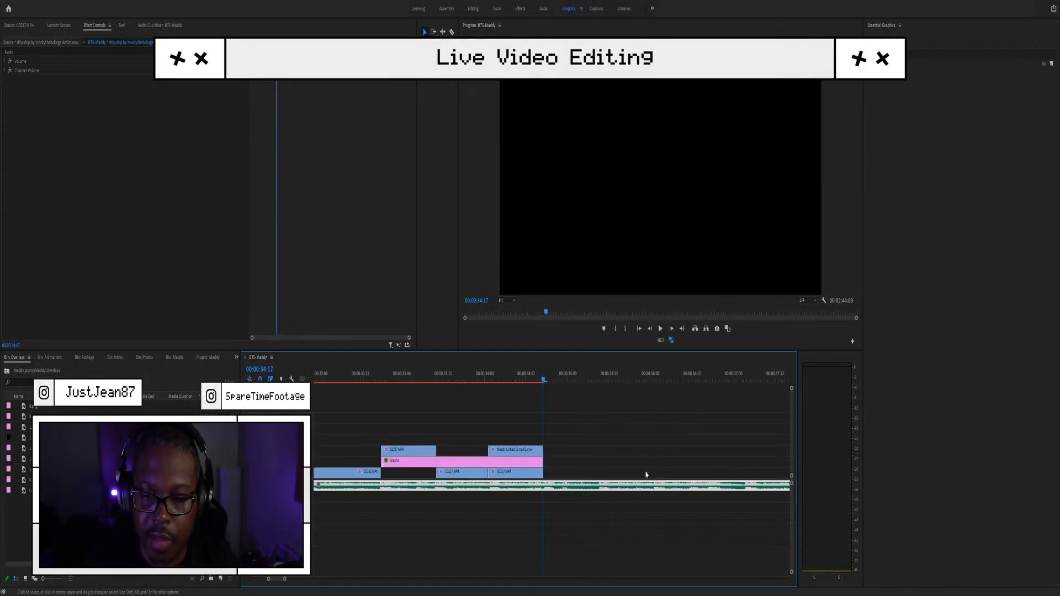
{"action": "scroll", "coordinate": [646, 475], "scroll_direction": "up", "scroll_amount": 2}
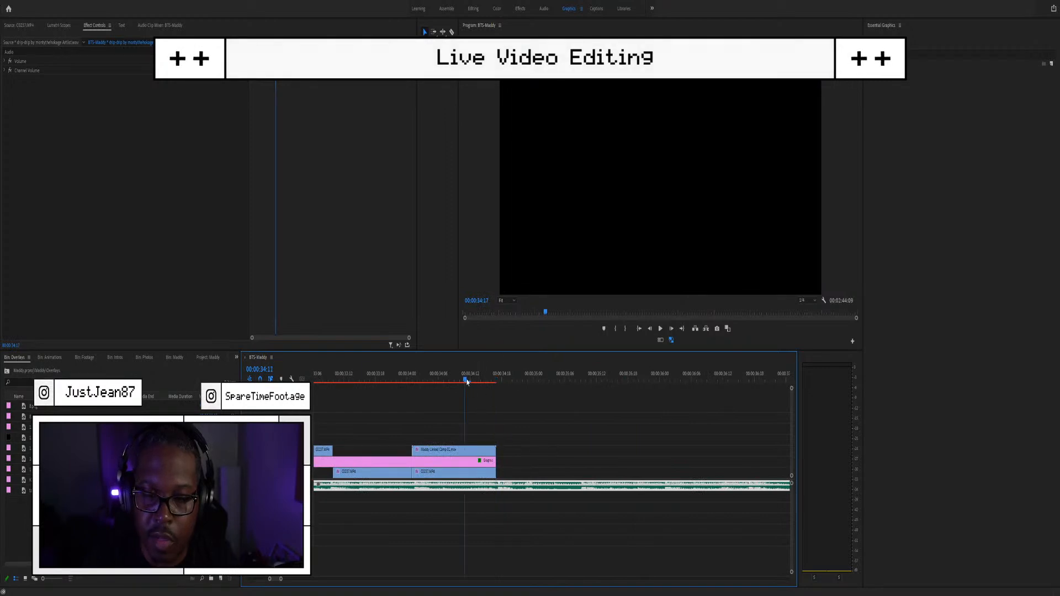
{"action": "left_click", "coordinate": [470, 381]}
{"action": "mouse_move", "coordinate": [474, 382]}
{"action": "left_mouse_down"}
{"action": "mouse_move", "coordinate": [487, 381]}
{"action": "mouse_move", "coordinate": [455, 367]}
{"action": "mouse_move", "coordinate": [476, 368]}
{"action": "left_mouse_up"}
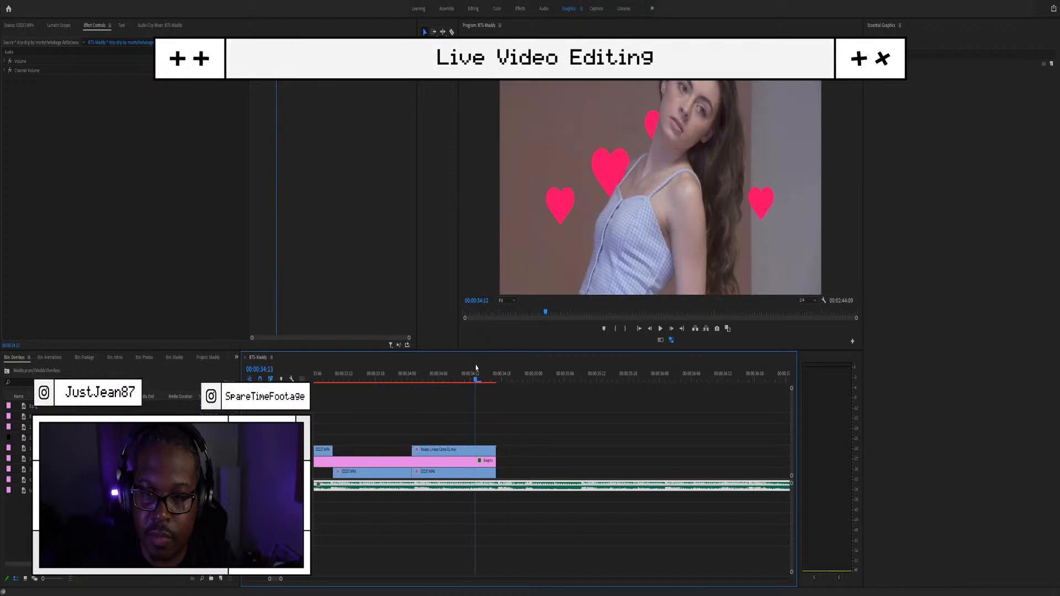
{"action": "scroll", "coordinate": [427, 414], "scroll_direction": "down", "scroll_amount": 3}
{"action": "scroll", "coordinate": [416, 407], "scroll_direction": "up", "scroll_amount": 2}
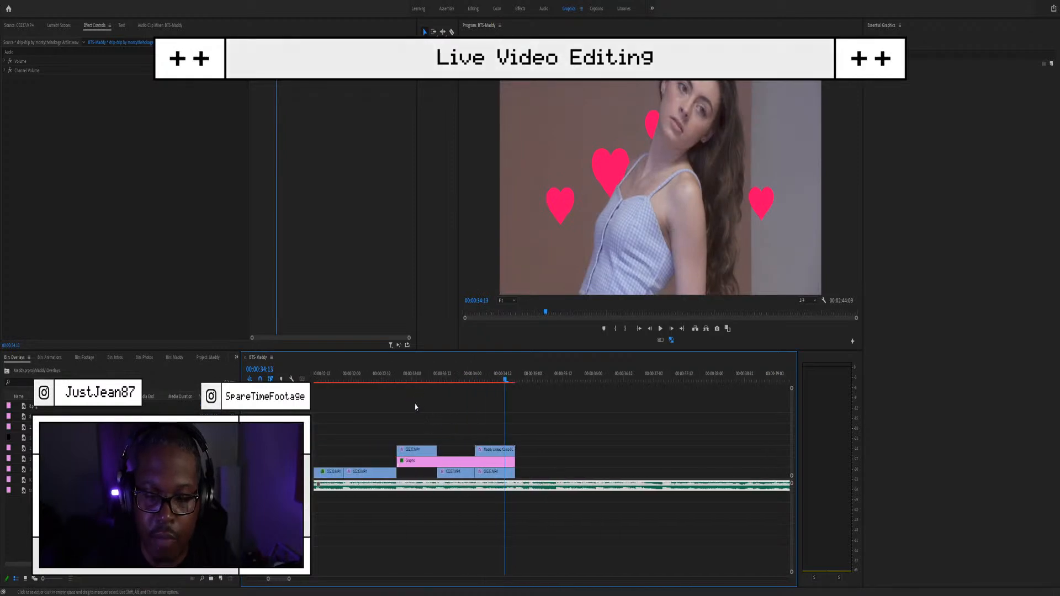
{"action": "left_click", "coordinate": [407, 380]}
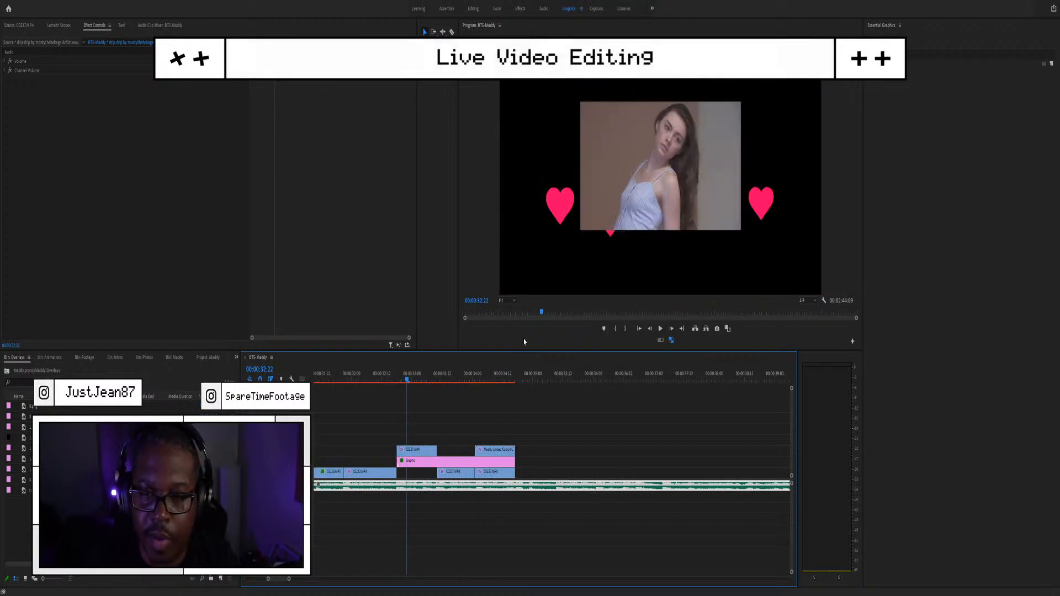
{"action": "left_click_drag", "start_coordinate": [457, 381], "coordinate": [536, 375]}
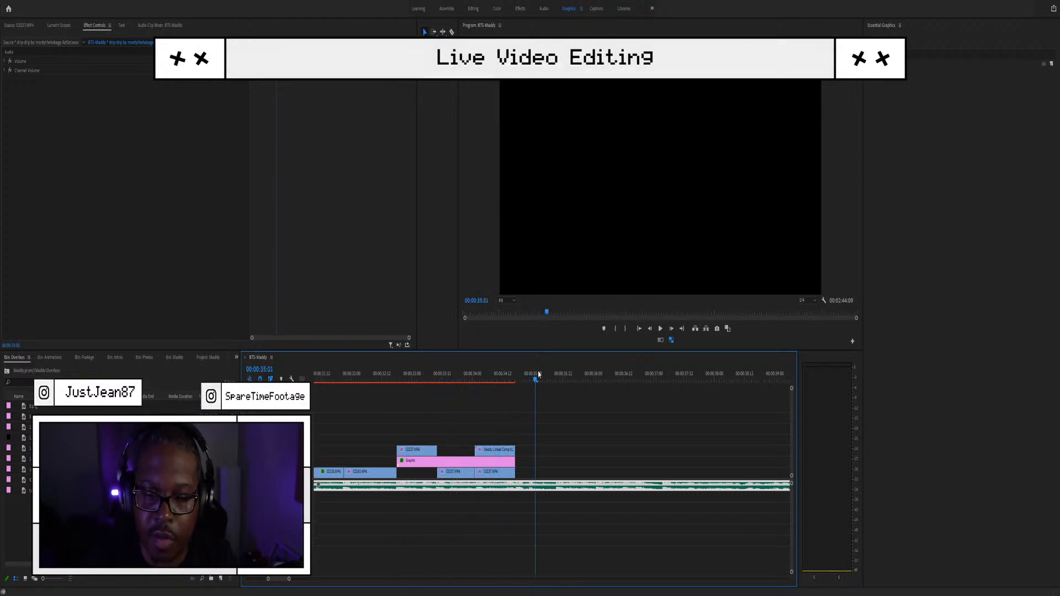
Step: Zoom out over the whole sequence and play part of the title intro to check it with the music
{"action": "scroll", "coordinate": [522, 503], "scroll_direction": "down", "scroll_amount": 2}
{"action": "scroll", "coordinate": [523, 503], "scroll_direction": "down", "scroll_amount": 3}
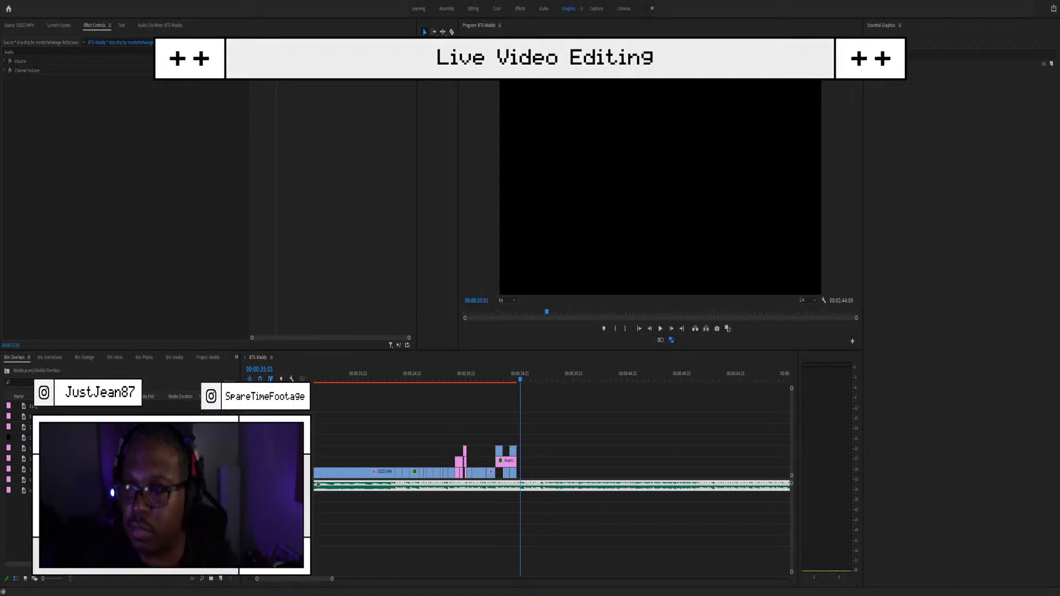
{"action": "left_click", "coordinate": [459, 553]}
{"action": "scroll", "coordinate": [402, 464], "scroll_direction": "up", "scroll_amount": 2}
{"action": "scroll", "coordinate": [403, 486], "scroll_direction": "down", "scroll_amount": 1}
{"action": "scroll", "coordinate": [401, 510], "scroll_direction": "down", "scroll_amount": 2}
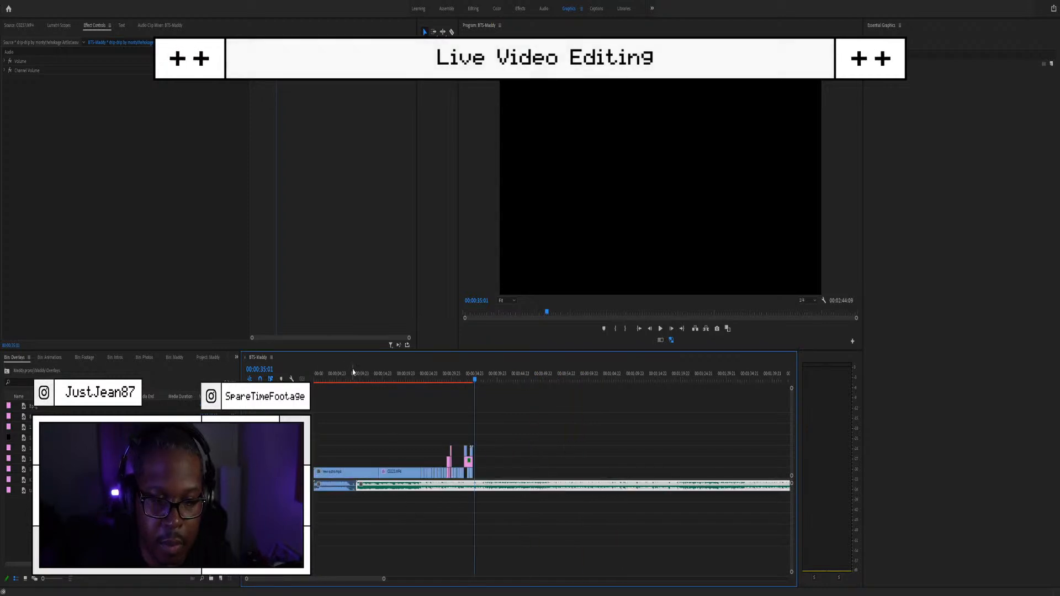
{"action": "left_click", "coordinate": [352, 374]}
{"action": "key", "text": "space"}
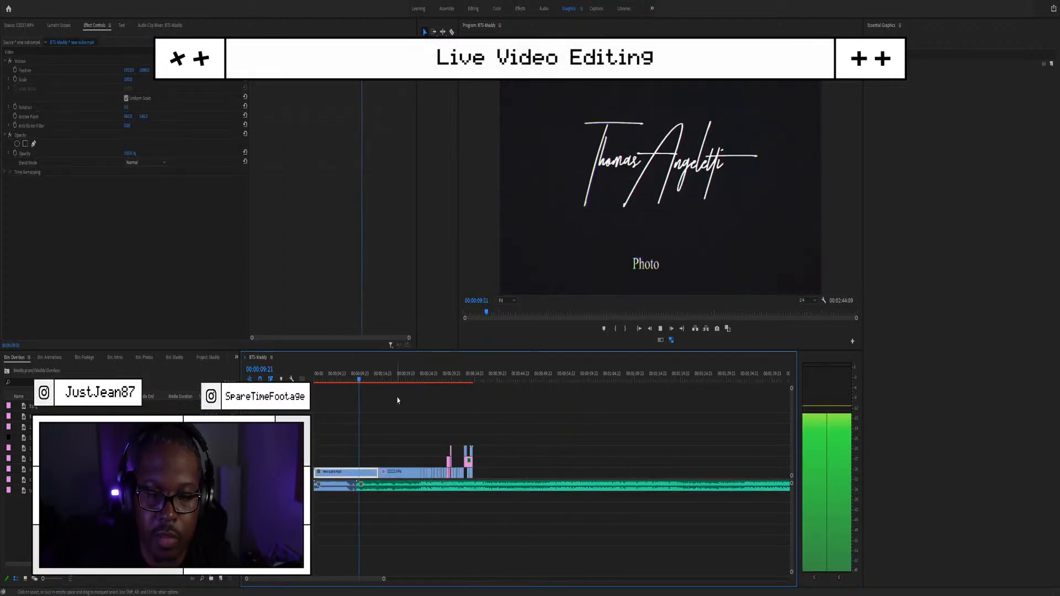
{"action": "key", "text": "space"}
Step: Switch to the Color workspace, raise the contrast of the photographer clip just before the hearts section and readjust its shadows
{"action": "left_click", "coordinate": [462, 373]}
{"action": "scroll", "coordinate": [477, 439], "scroll_direction": "up", "scroll_amount": 5}
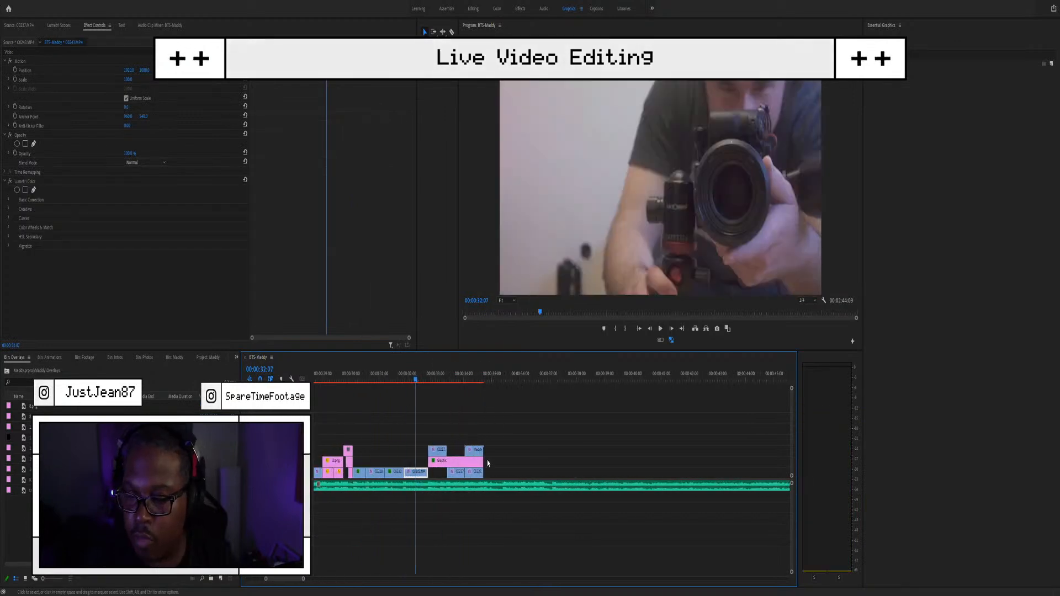
{"action": "scroll", "coordinate": [487, 463], "scroll_direction": "left", "scroll_amount": 2}
{"action": "scroll", "coordinate": [588, 495], "scroll_direction": "left", "scroll_amount": 3}
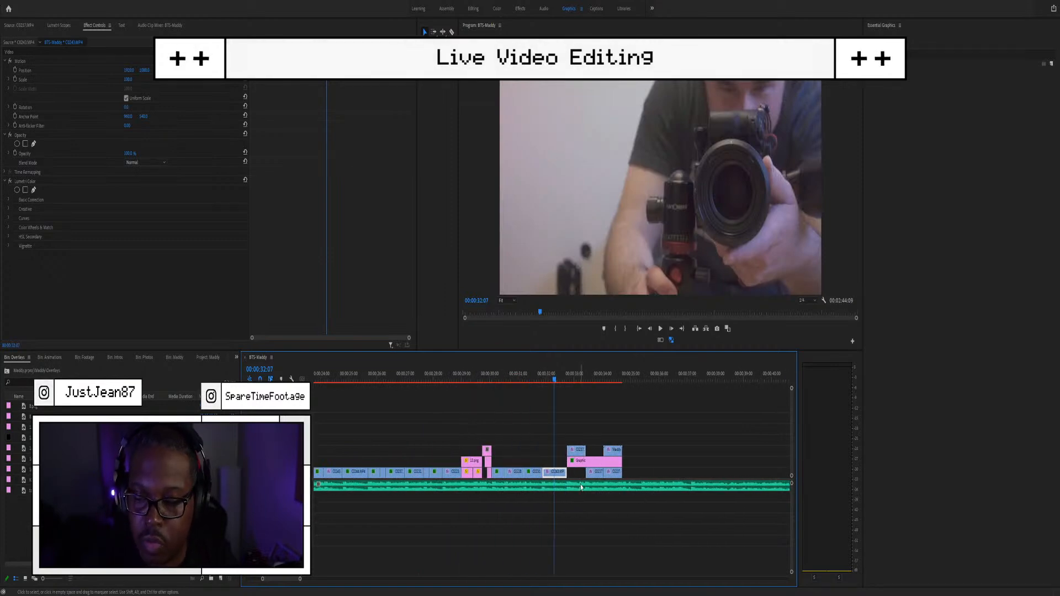
{"action": "scroll", "coordinate": [519, 450], "scroll_direction": "left", "scroll_amount": 1}
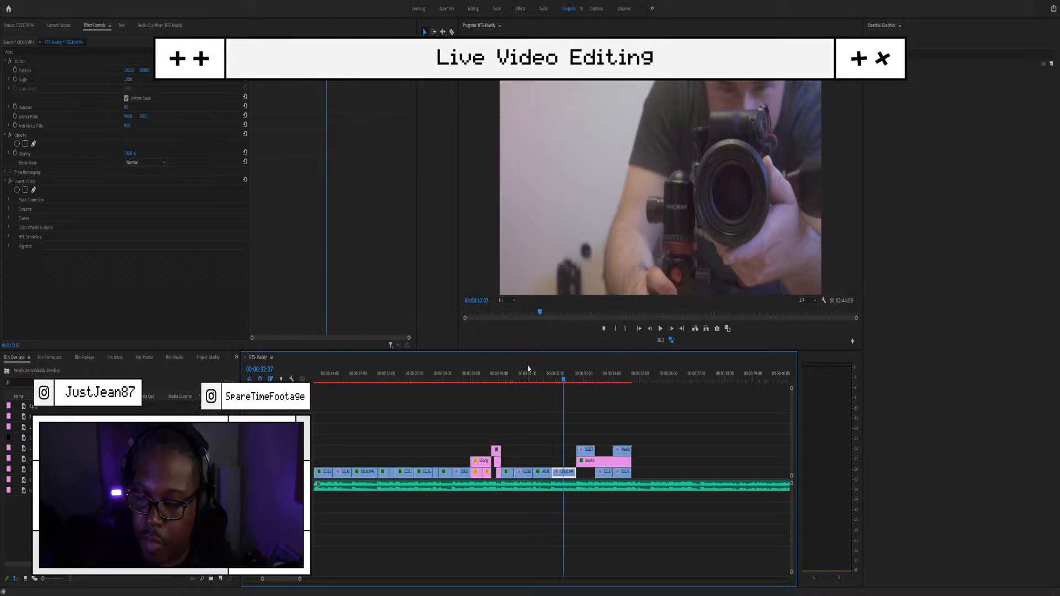
{"action": "scroll", "coordinate": [677, 510], "scroll_direction": "up", "scroll_amount": 1}
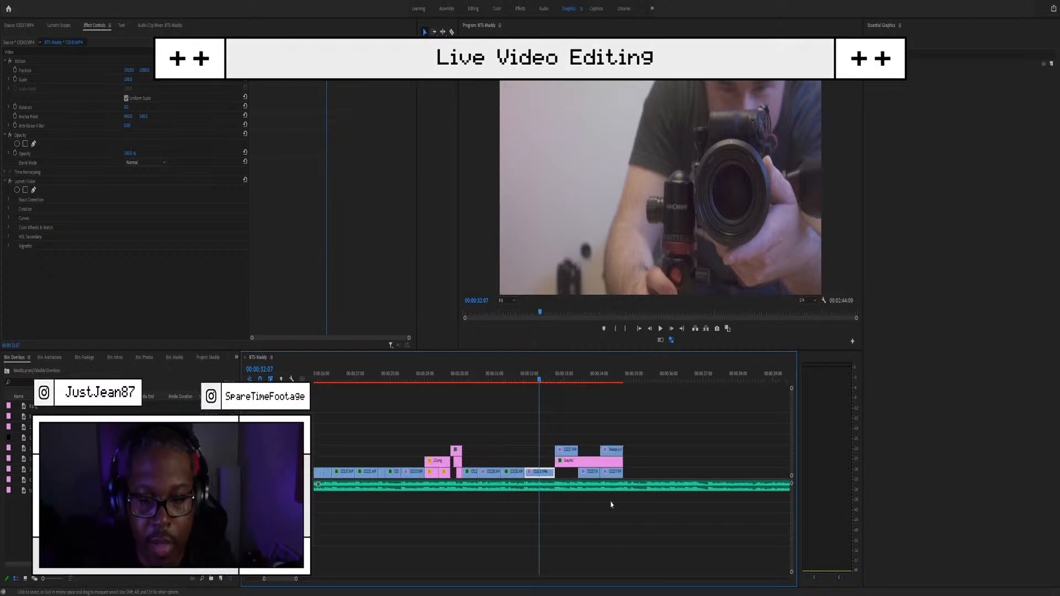
{"action": "scroll", "coordinate": [529, 456], "scroll_direction": "up", "scroll_amount": 2}
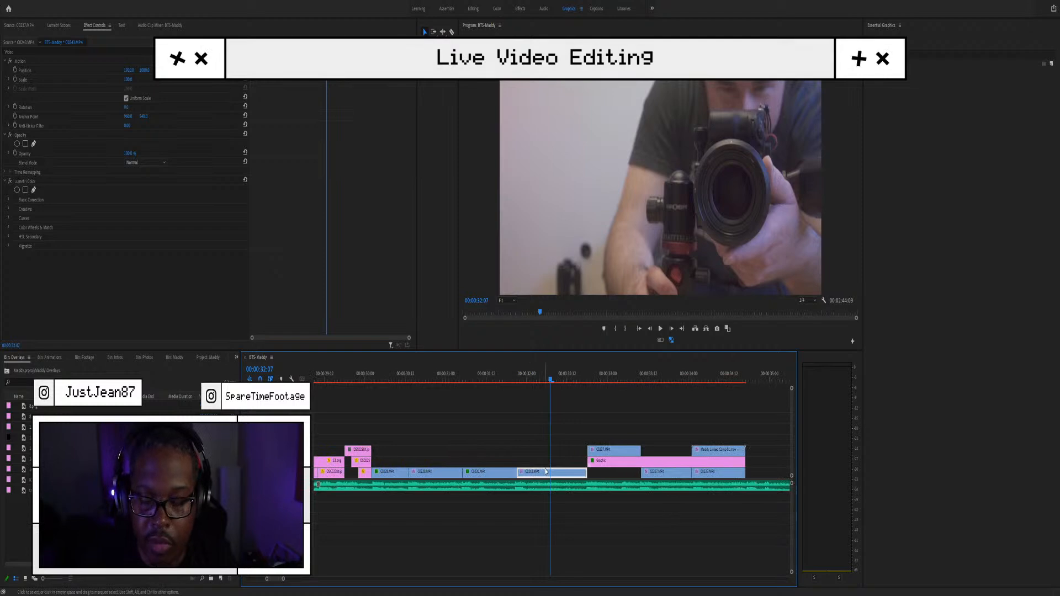
{"action": "key", "text": "shift+0"}
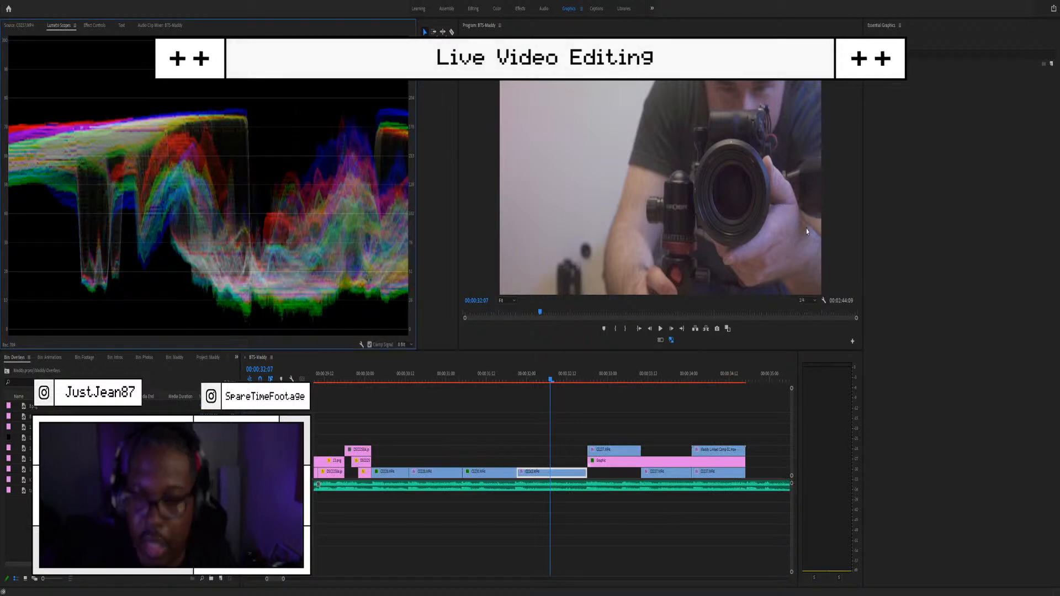
{"action": "left_click", "coordinate": [501, 10]}
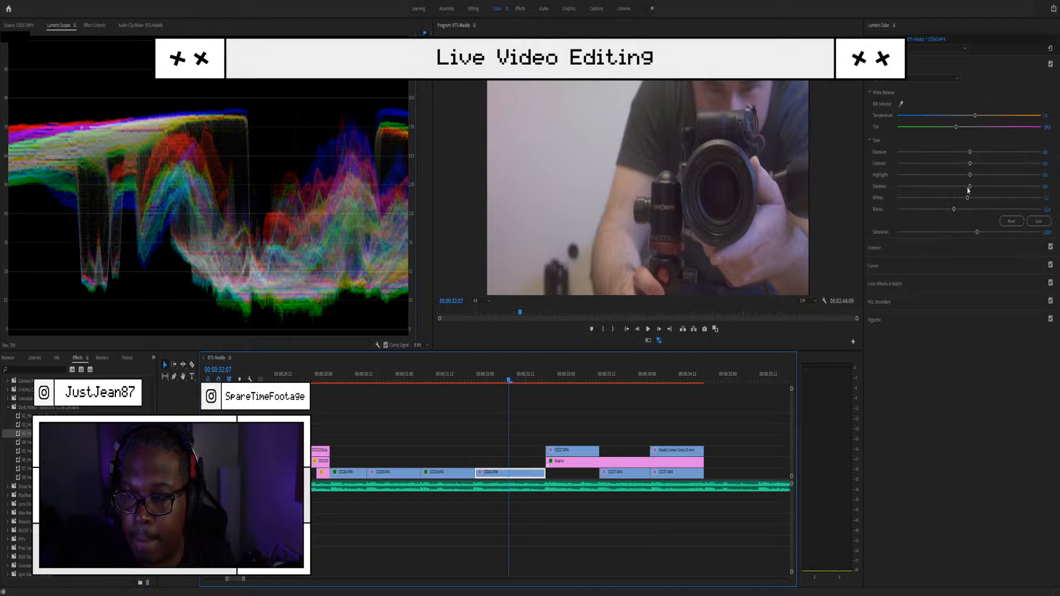
{"action": "left_click_drag", "start_coordinate": [969, 186], "coordinate": [957, 187]}
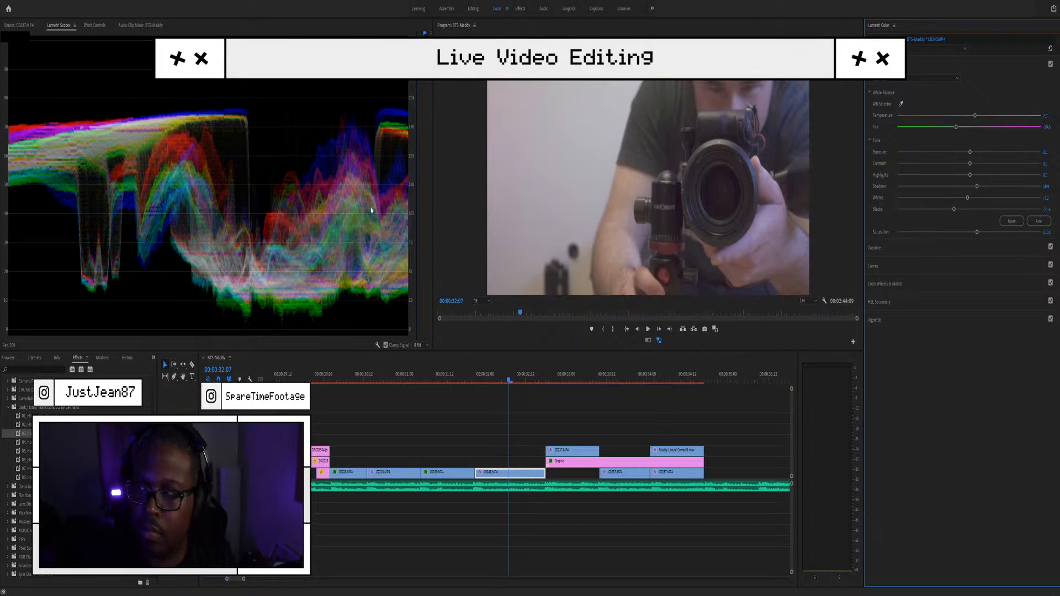
{"action": "key", "text": "shift+5"}
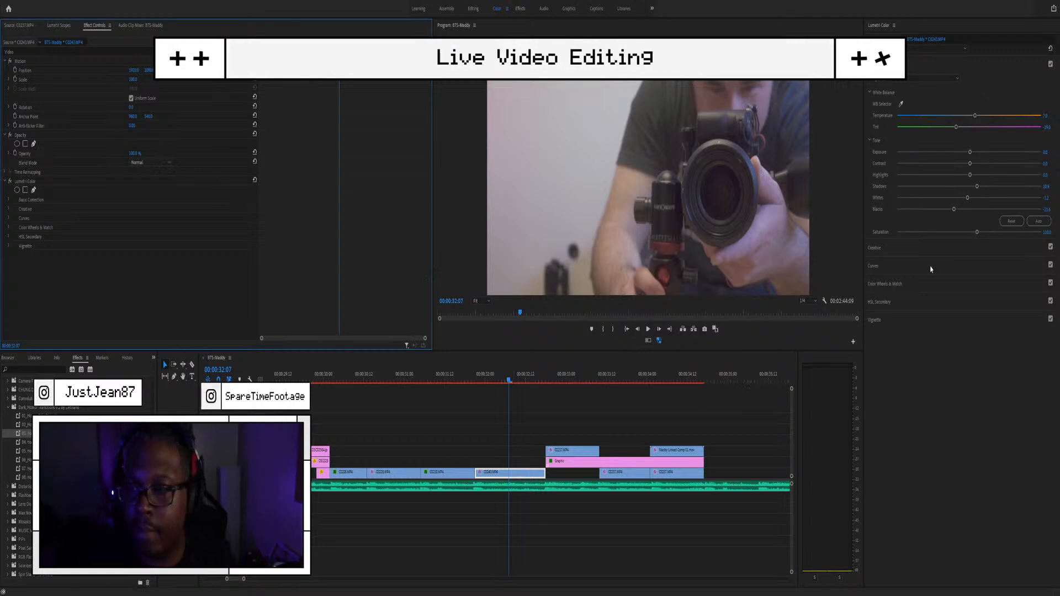
{"action": "left_click", "coordinate": [968, 188]}
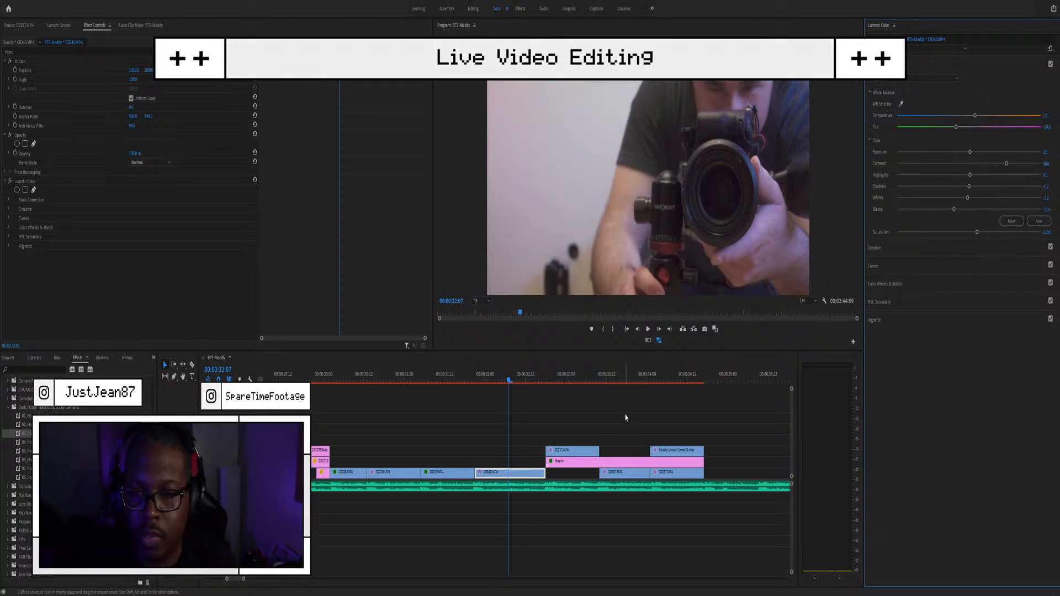
Step: Play from the regraded photographer clip through the hearts section, then replay the last part of the sequence
{"action": "key", "text": "space"}
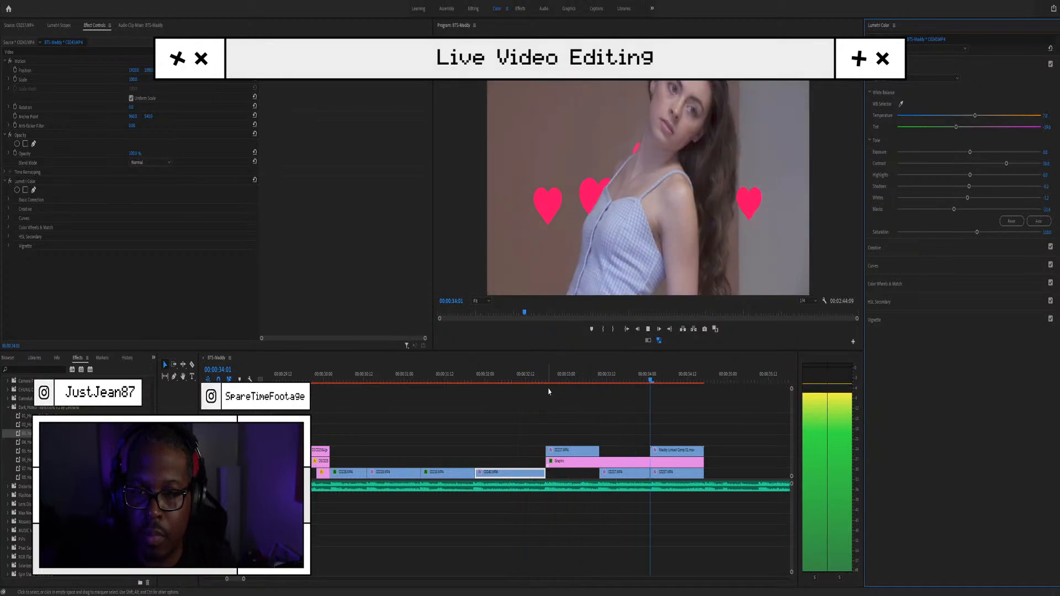
{"action": "key", "text": "space"}
{"action": "scroll", "coordinate": [547, 460], "scroll_direction": "down", "scroll_amount": 5}
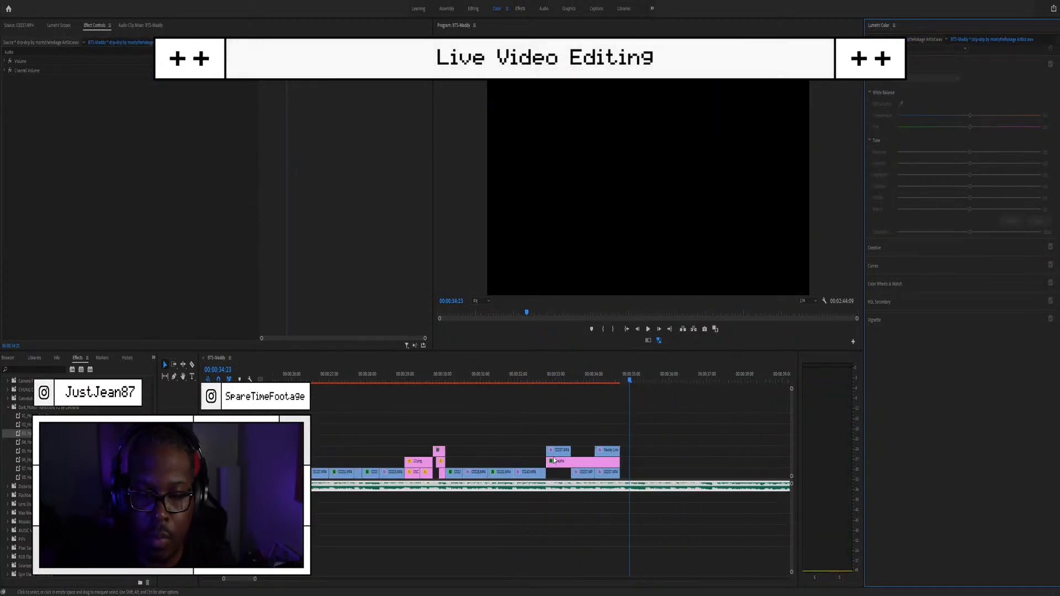
{"action": "scroll", "coordinate": [554, 461], "scroll_direction": "down", "scroll_amount": 2}
{"action": "left_click", "coordinate": [361, 381]}
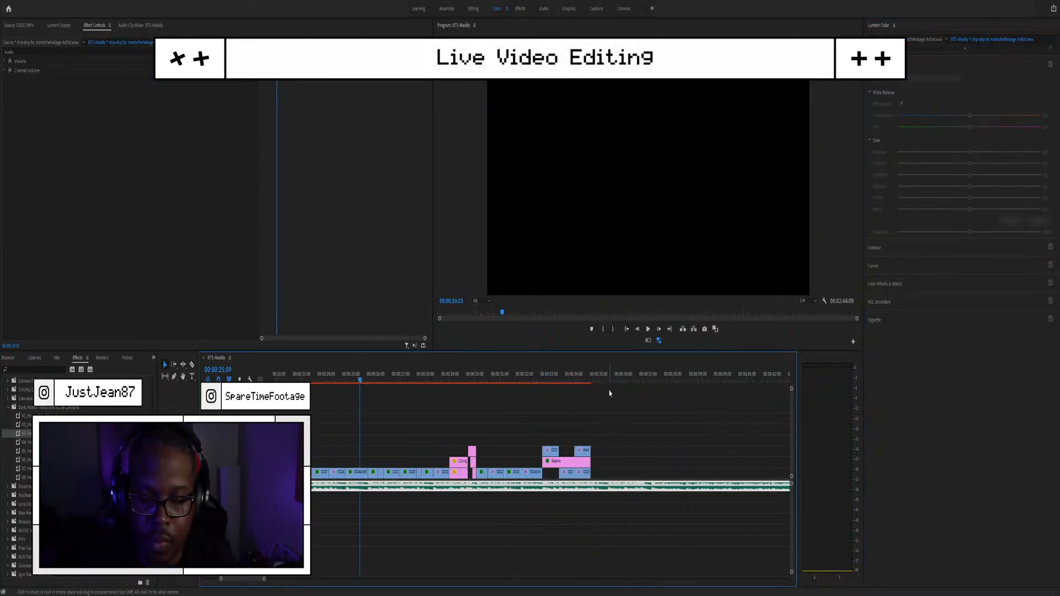
{"action": "left_click", "coordinate": [565, 381]}
{"action": "key", "text": "space"}
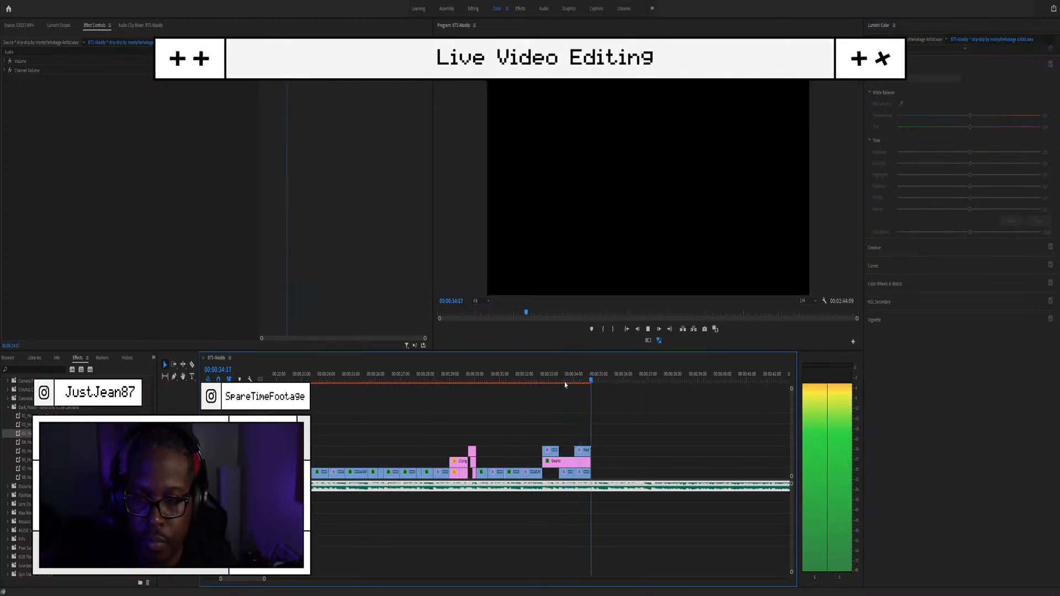
{"action": "key", "text": "space"}
Step: Open the Footage bin and replay the hearts ending past the last clip to judge where the music continues
{"action": "left_click", "coordinate": [154, 360]}
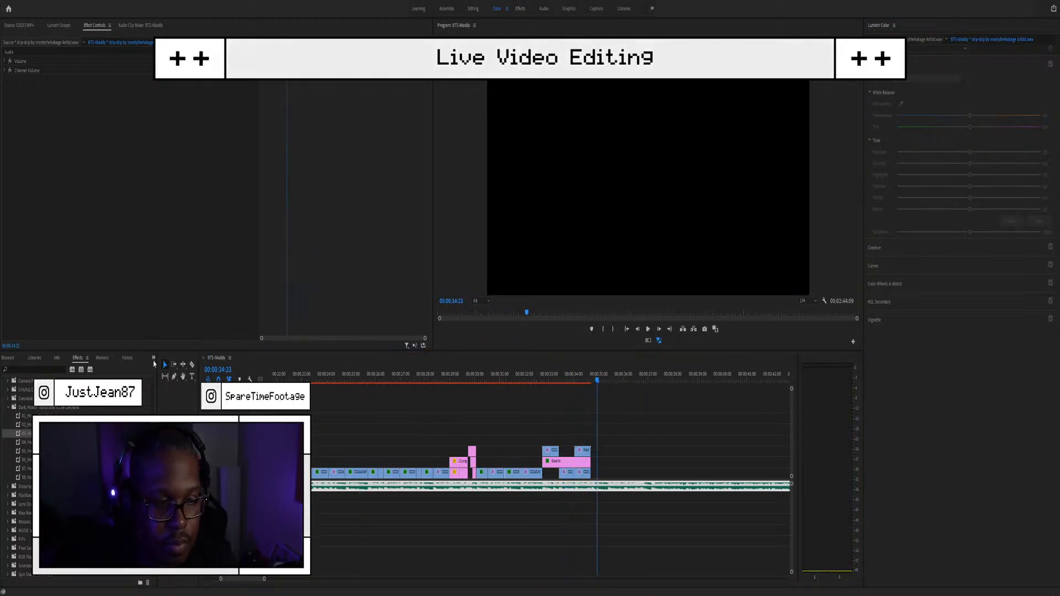
{"action": "left_click", "coordinate": [164, 397]}
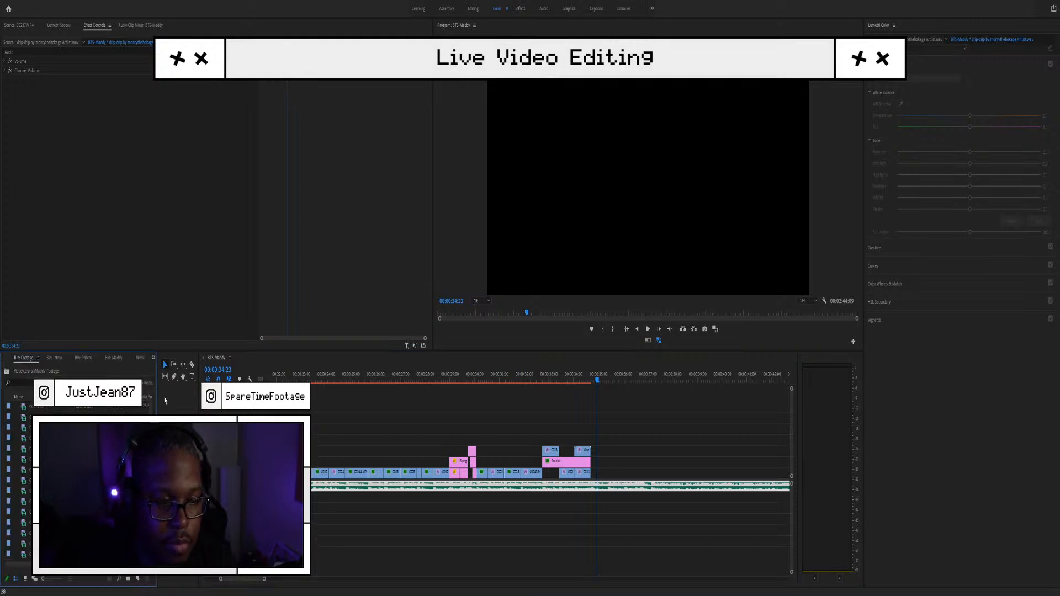
{"action": "left_click", "coordinate": [548, 365]}
{"action": "left_click", "coordinate": [511, 375]}
{"action": "key", "text": "space"}
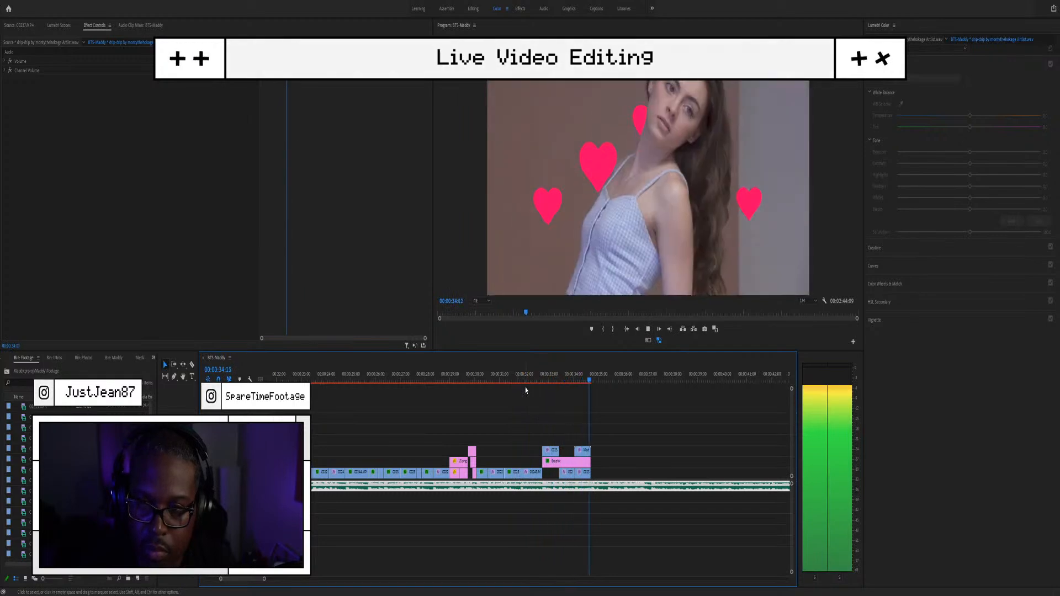
{"action": "key", "text": "space"}
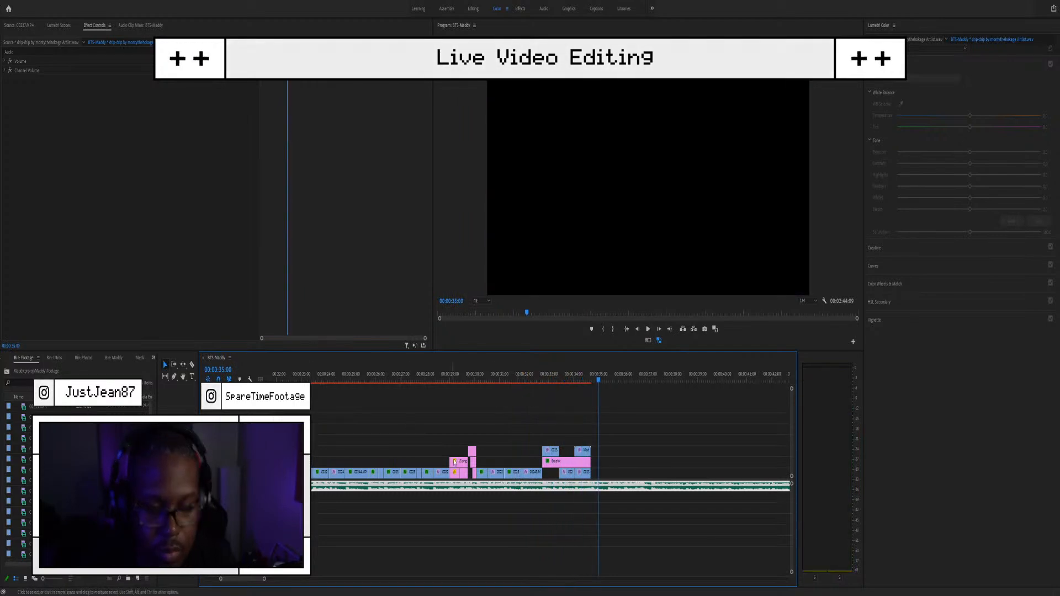
{"action": "key", "text": "equal"}
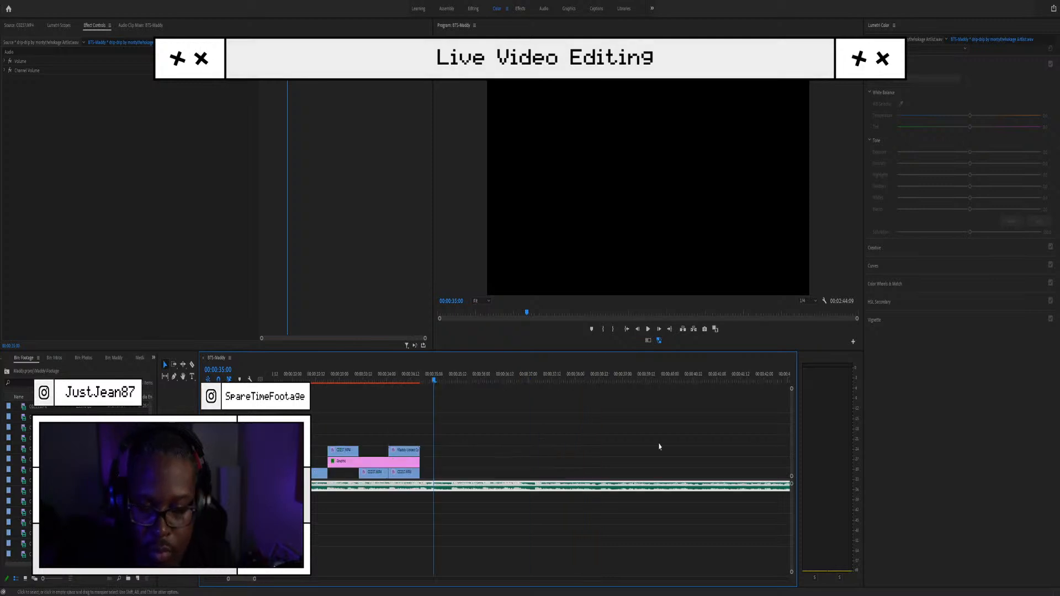
{"action": "key", "text": "equal"}
{"action": "left_click", "coordinate": [393, 381]}
{"action": "key", "text": "space"}
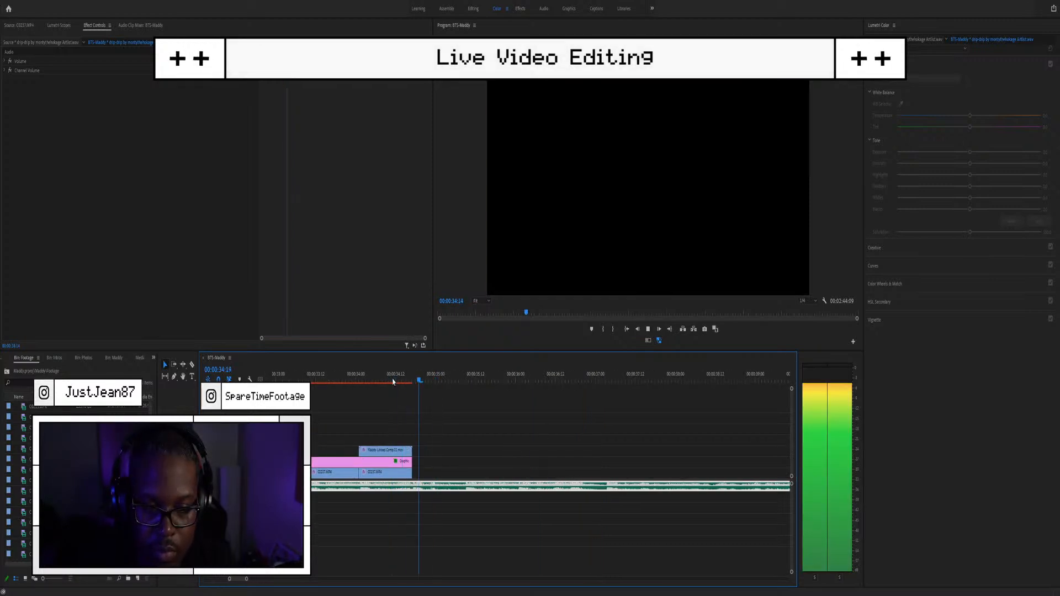
{"action": "key", "text": "space"}
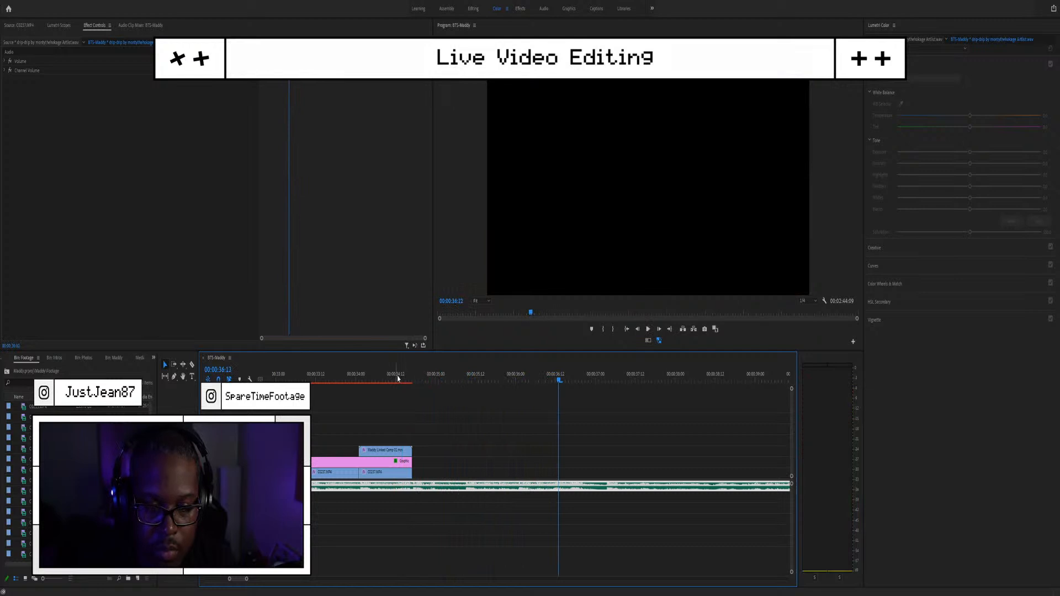
Step: Append a short marked section of the raised-arms model clip after the last base-track clip and trim its end to the next beat
{"action": "double_click", "coordinate": [15, 458]}
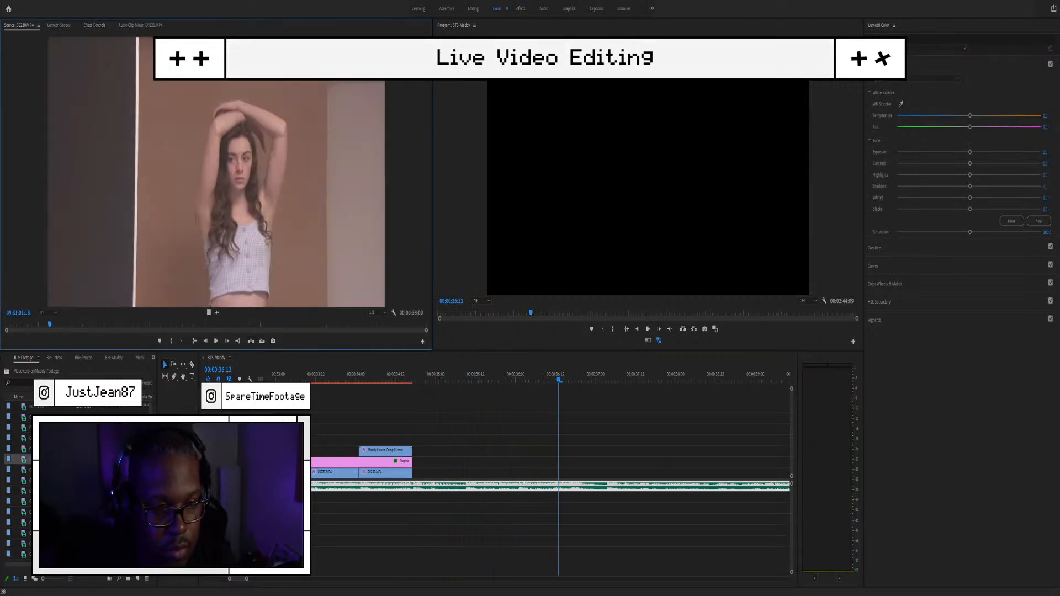
{"action": "mouse_move", "coordinate": [106, 319]}
{"action": "left_mouse_down"}
{"action": "mouse_move", "coordinate": [162, 335]}
{"action": "mouse_move", "coordinate": [96, 308]}
{"action": "mouse_move", "coordinate": [109, 309]}
{"action": "left_mouse_up"}
{"action": "key", "text": "i"}
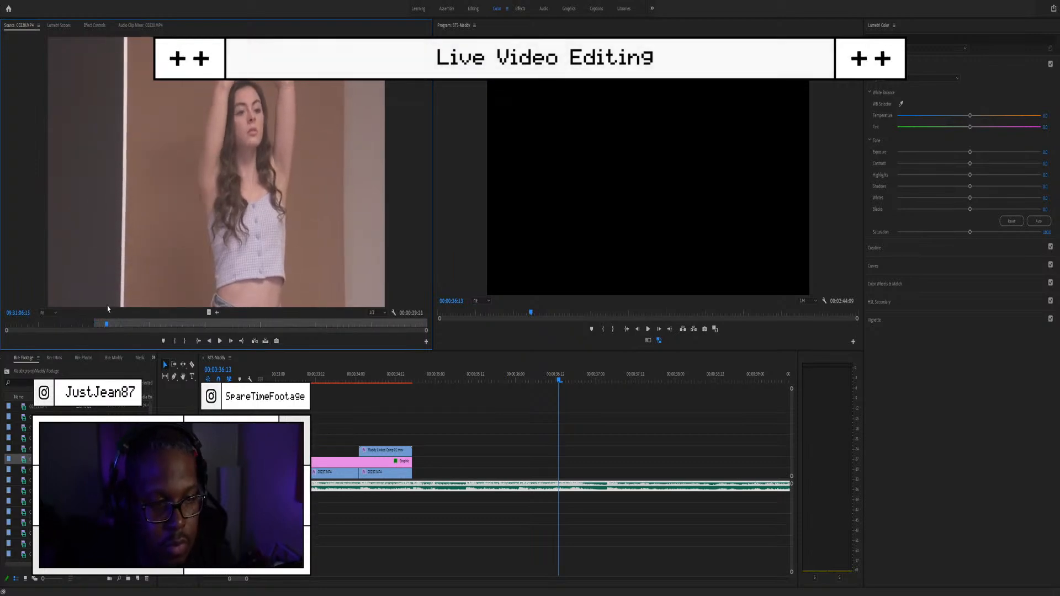
{"action": "key", "text": "o"}
{"action": "left_click_drag", "start_coordinate": [207, 313], "coordinate": [407, 489]}
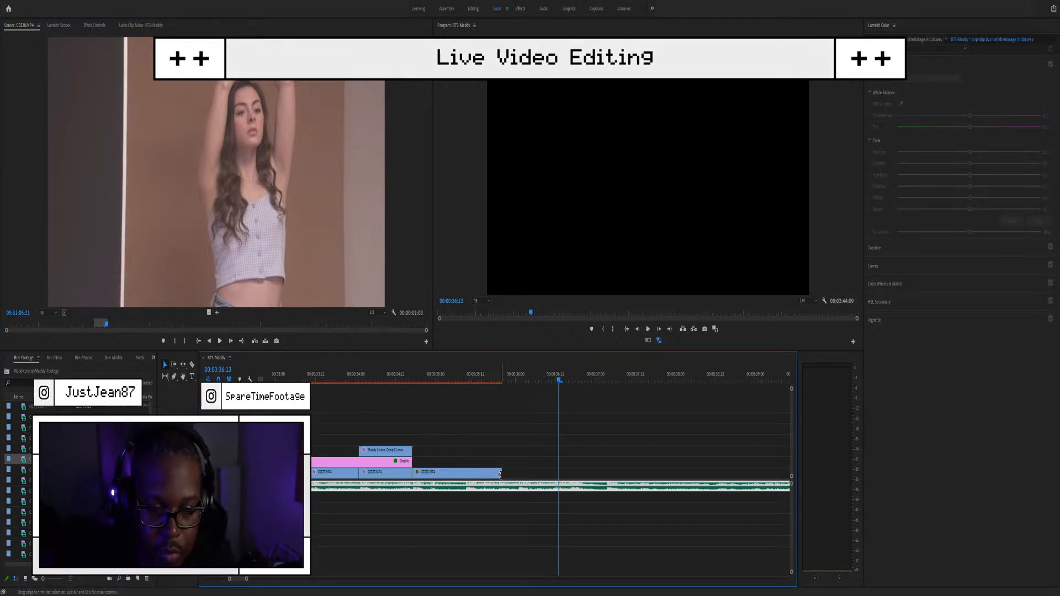
{"action": "left_click_drag", "start_coordinate": [500, 474], "coordinate": [469, 462]}
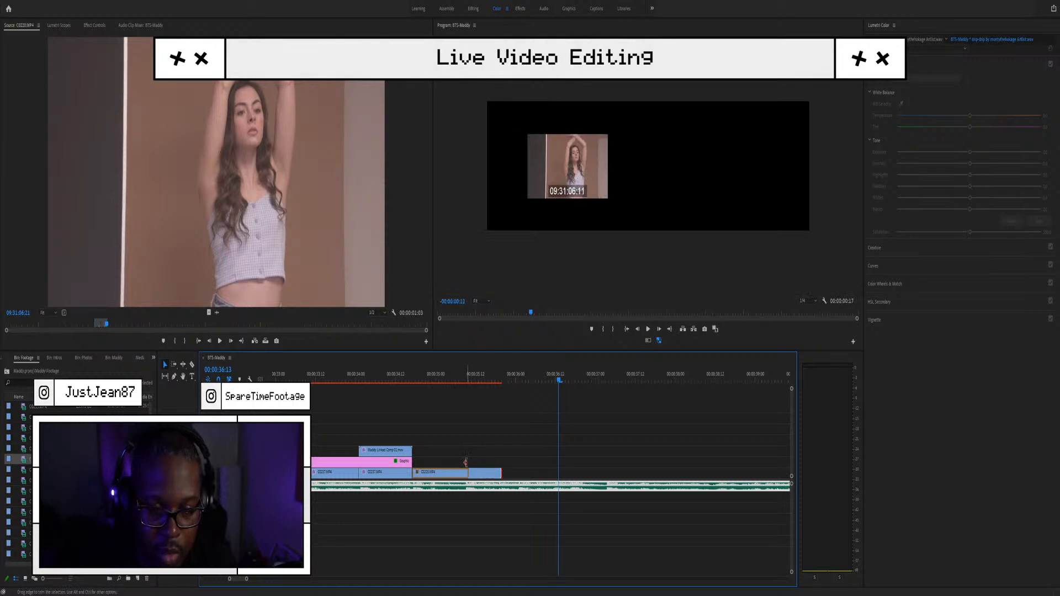
{"action": "left_click_drag", "start_coordinate": [465, 462], "coordinate": [464, 466]}
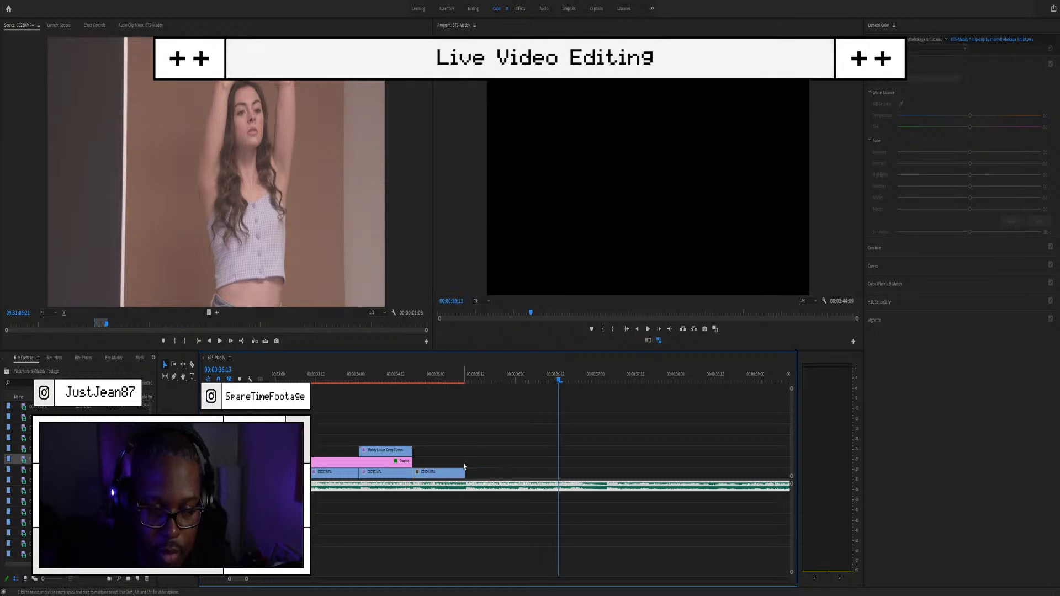
Step: Enlarge the new raised-arms clip to fill the frame, grade it with a cooler temperature, more contrast and lower blacks, and save the project
{"action": "left_click", "coordinate": [431, 472]}
{"action": "left_click", "coordinate": [432, 378]}
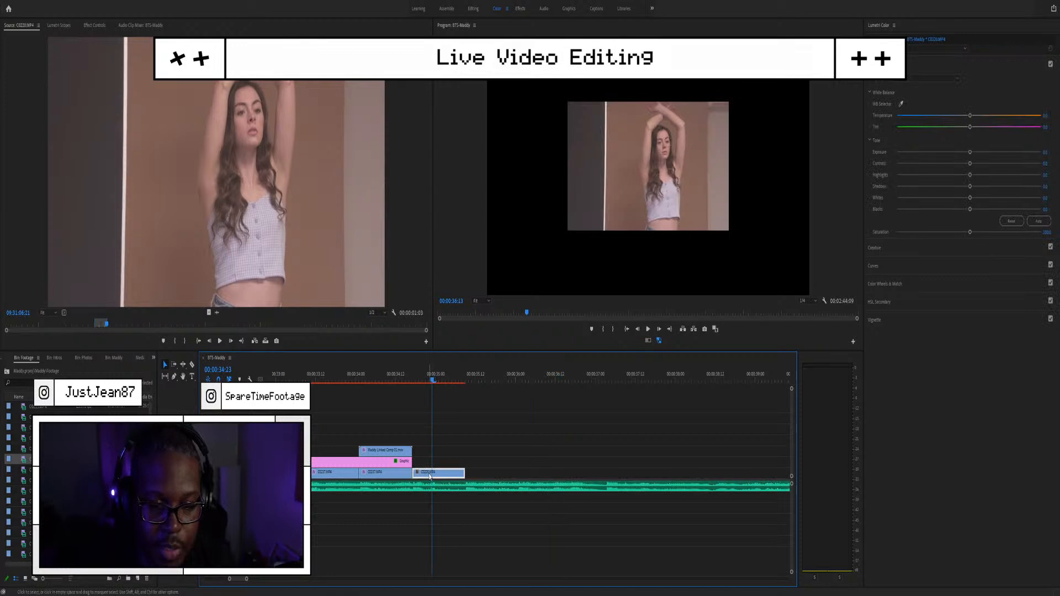
{"action": "key", "text": "ctrl+s"}
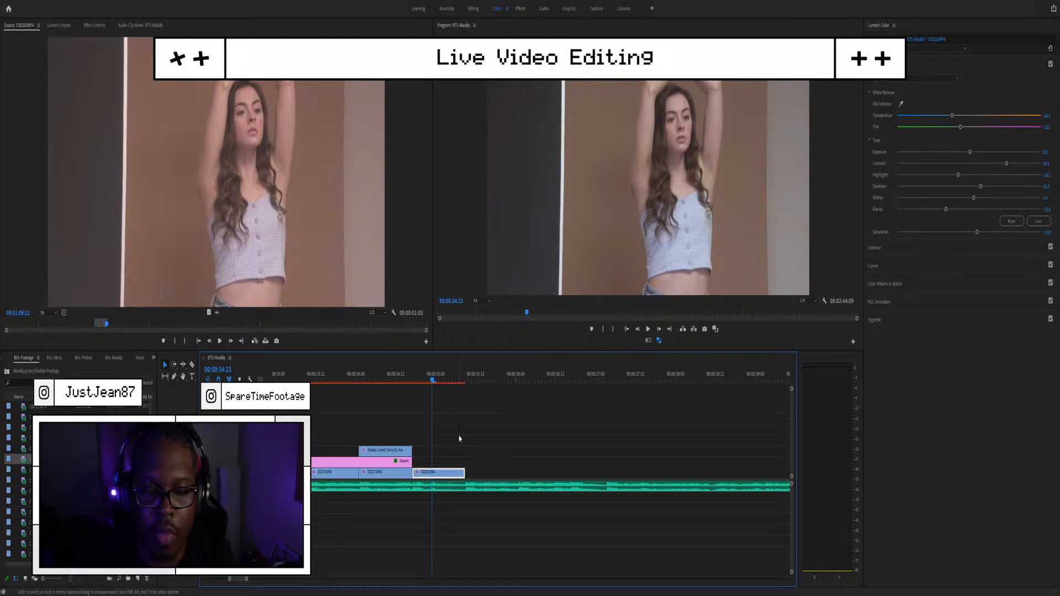
Step: Play back the hearts section and the added raised-arms clip to check the extended ending
{"action": "left_click", "coordinate": [352, 380]}
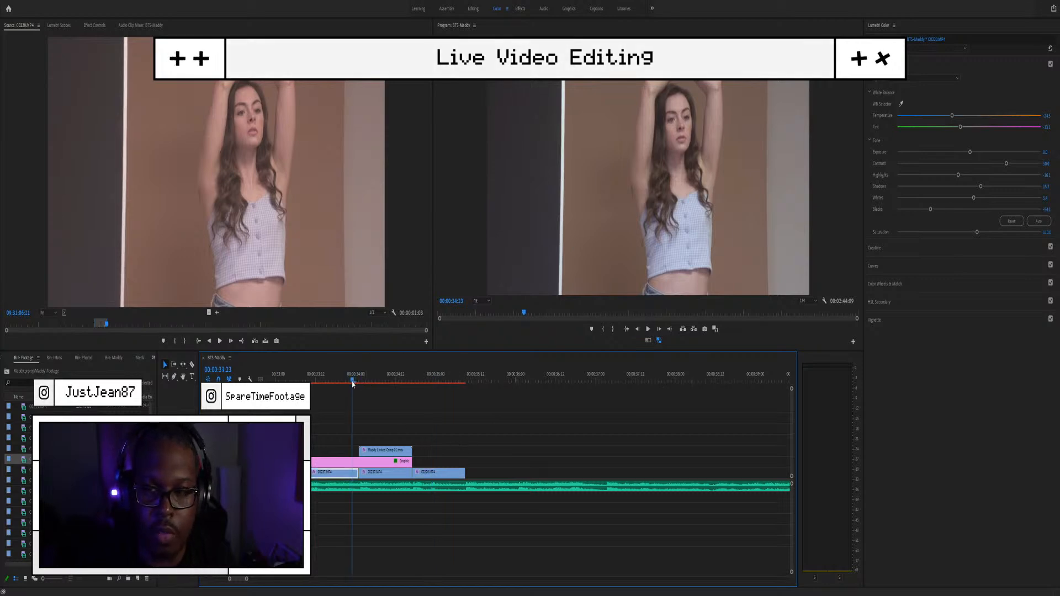
{"action": "key", "text": "space"}
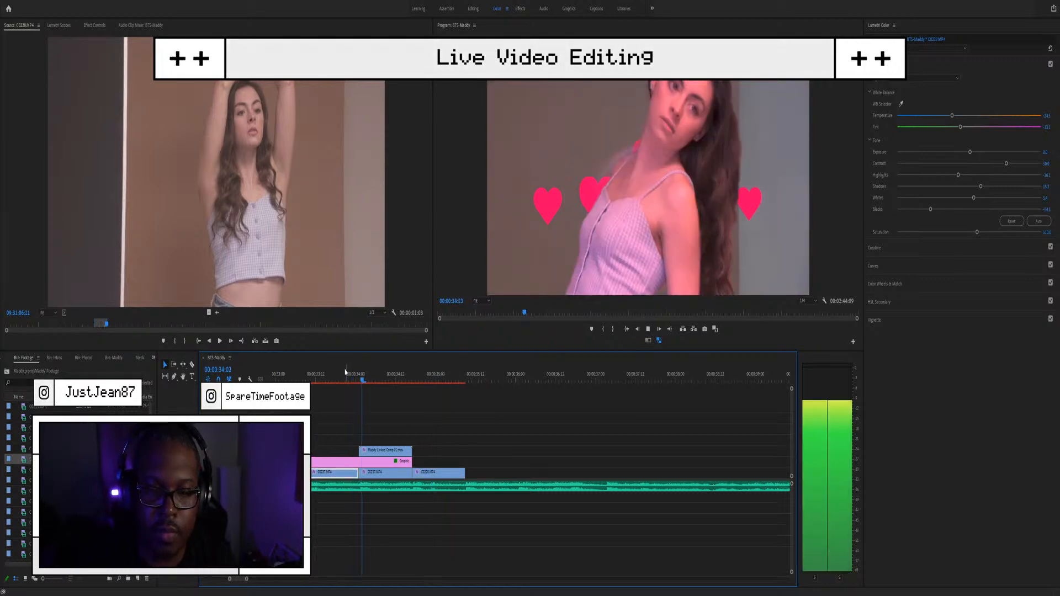
{"action": "key", "text": "space"}
{"action": "scroll", "coordinate": [346, 386], "scroll_direction": "down", "scroll_amount": 2, "text": "alt"}
{"action": "scroll", "coordinate": [333, 406], "scroll_direction": "up", "scroll_amount": 1}
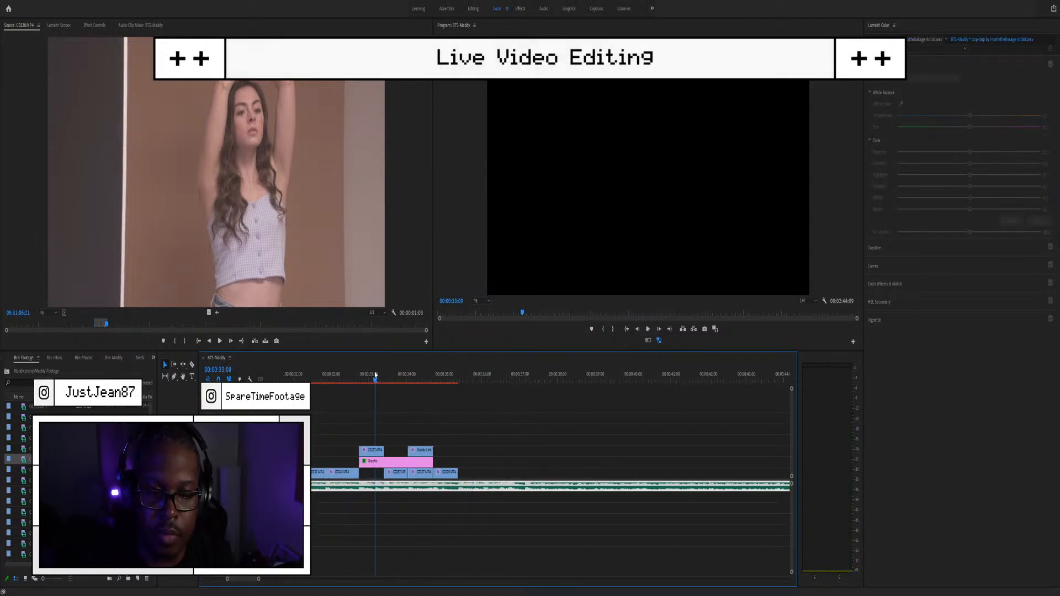
{"action": "key", "text": "space"}
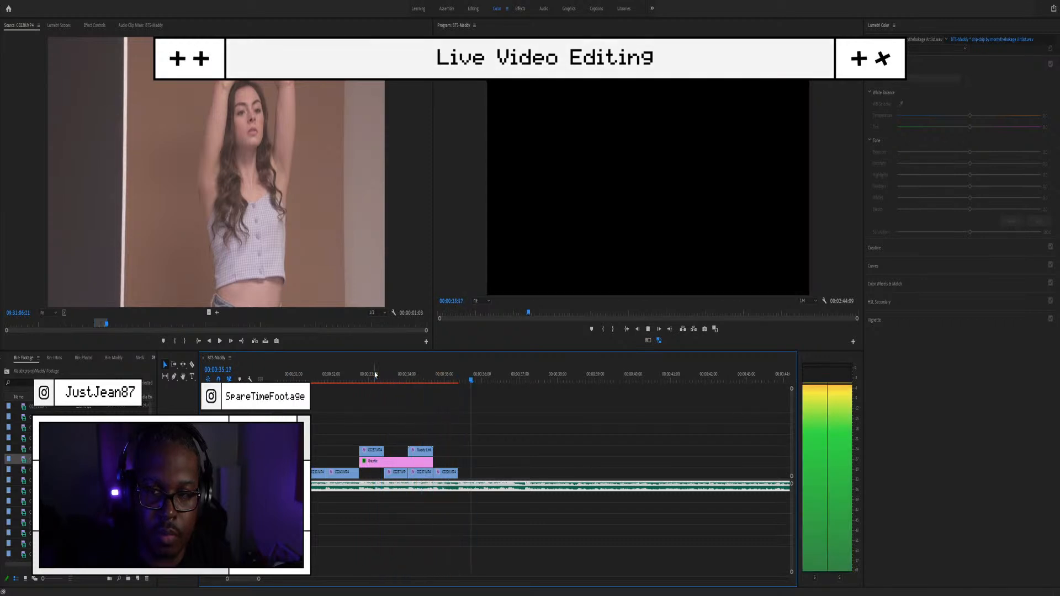
Step: Replay the hearts section through the ending and delete the raised-arms clip from the end of the base track
{"action": "key", "text": "space"}
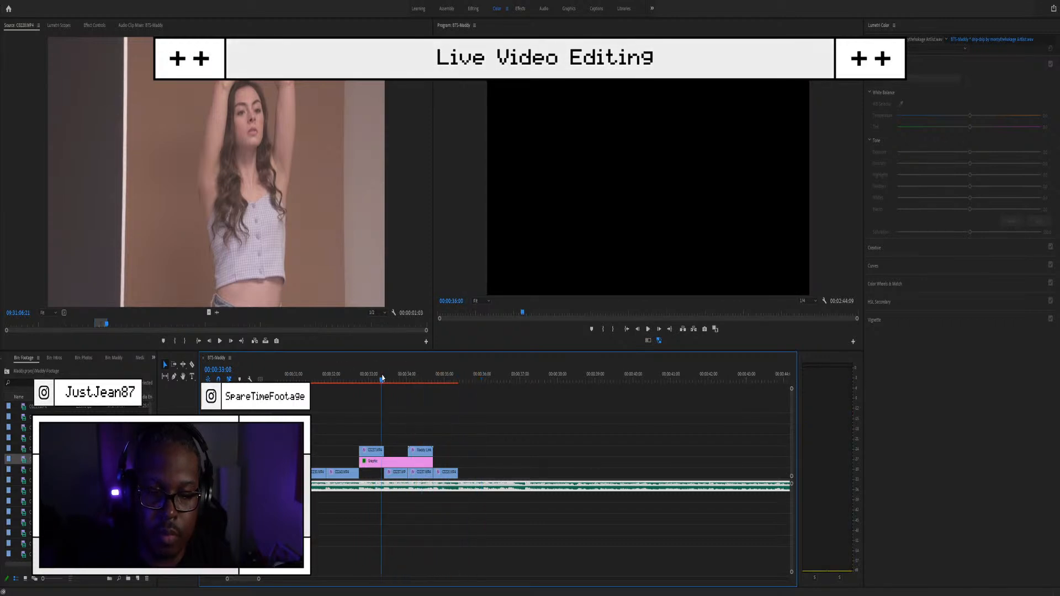
{"action": "key", "text": "space"}
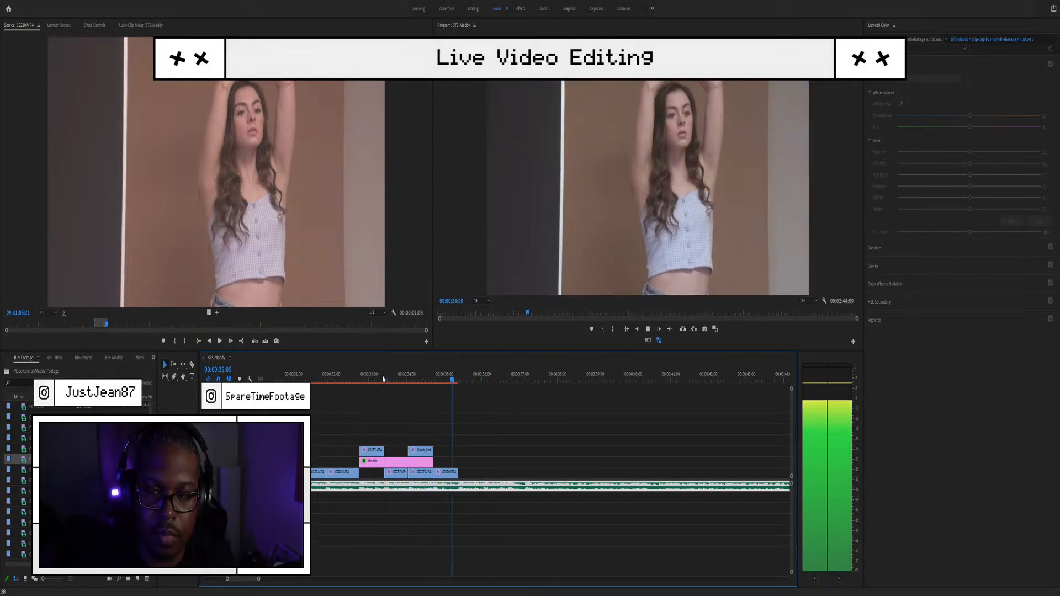
{"action": "key", "text": "space"}
{"action": "left_click", "coordinate": [452, 378]}
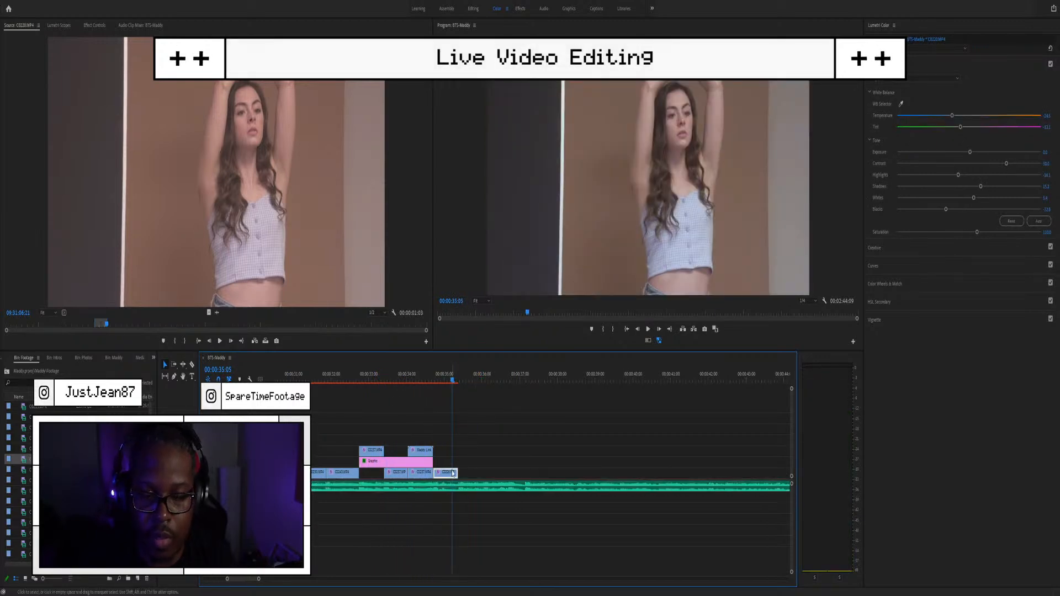
{"action": "key", "text": "Delete"}
Step: Scrub the rest of the raised-arms footage and preview the hands-in-hair model clip from the Footage bin
{"action": "left_click_drag", "start_coordinate": [122, 325], "coordinate": [343, 324]}
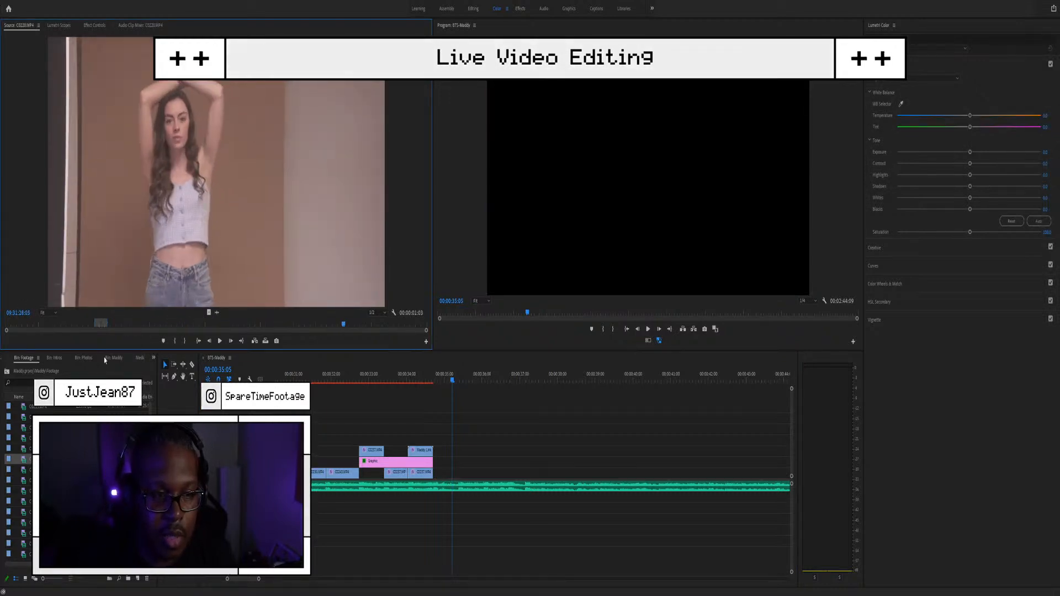
{"action": "left_click", "coordinate": [28, 470]}
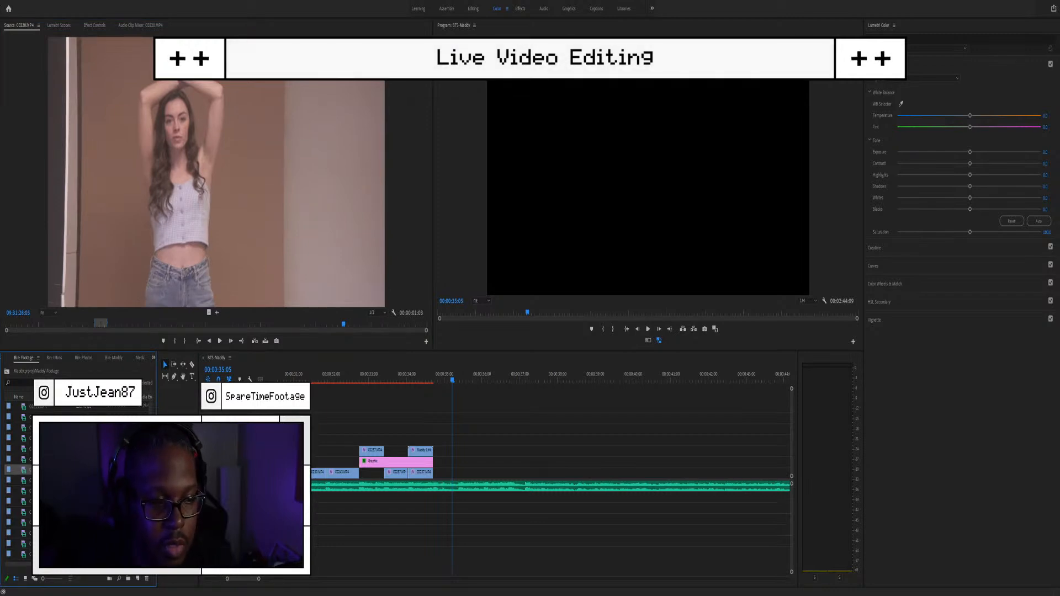
{"action": "double_click", "coordinate": [24, 440]}
{"action": "left_click_drag", "start_coordinate": [89, 324], "coordinate": [147, 325]}
{"action": "key", "text": "space"}
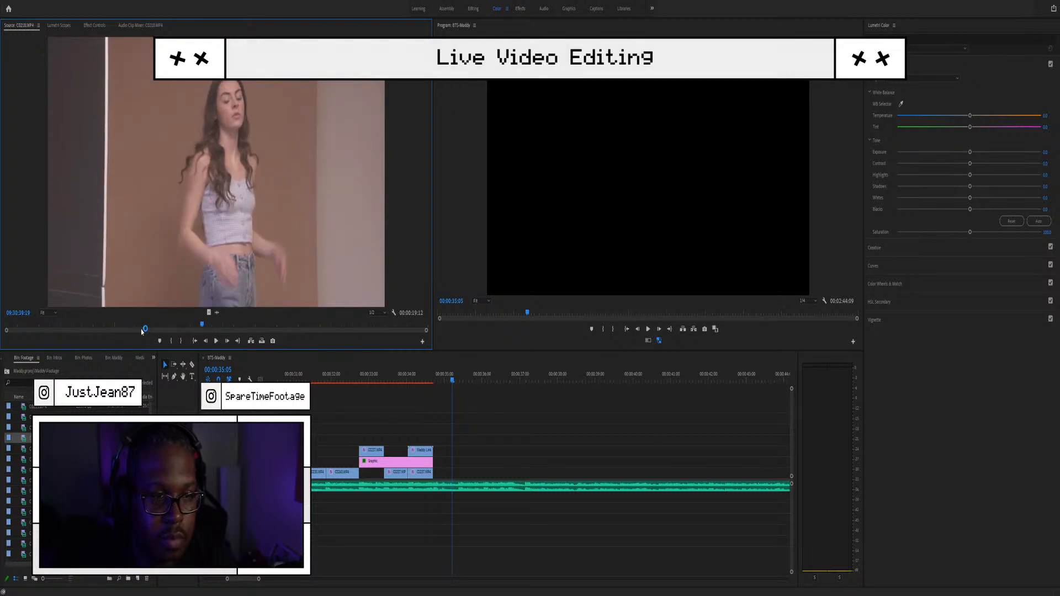
Step: Mark a short section of the hands-in-hair clip, append it after the last base-track clip and enlarge it to fill the frame
{"action": "left_click", "coordinate": [161, 324]}
{"action": "left_click_drag", "start_coordinate": [162, 323], "coordinate": [145, 281]}
{"action": "key", "text": "i"}
{"action": "key", "text": "space"}
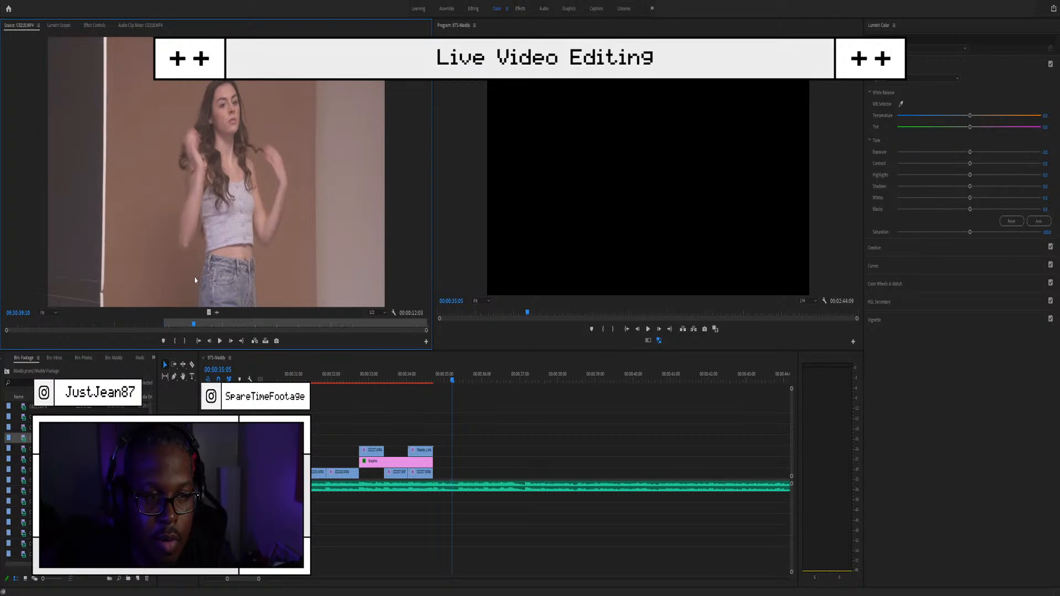
{"action": "key", "text": "o"}
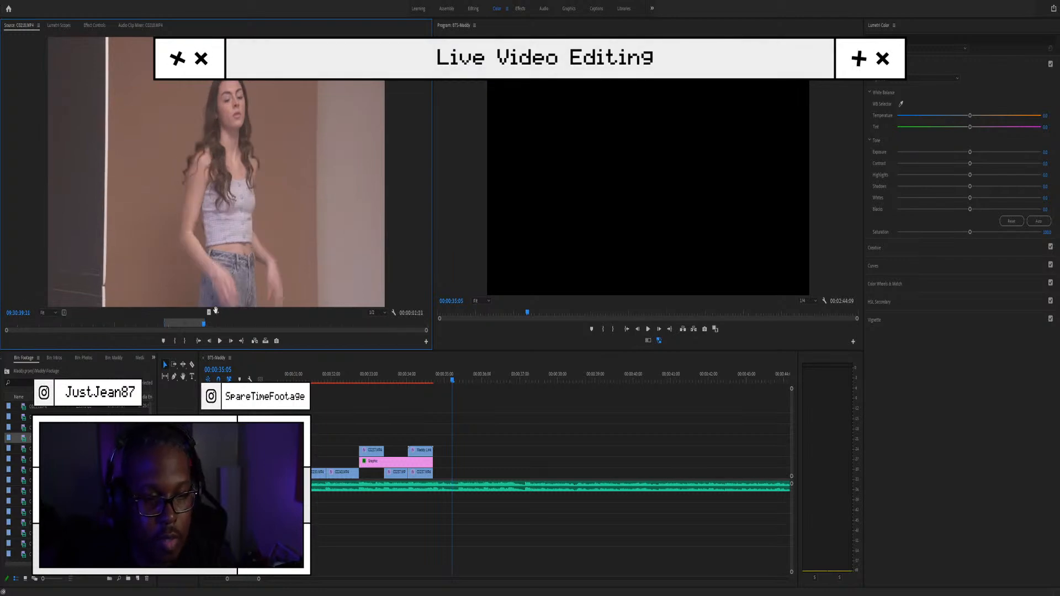
{"action": "left_click_drag", "start_coordinate": [303, 342], "coordinate": [436, 477]}
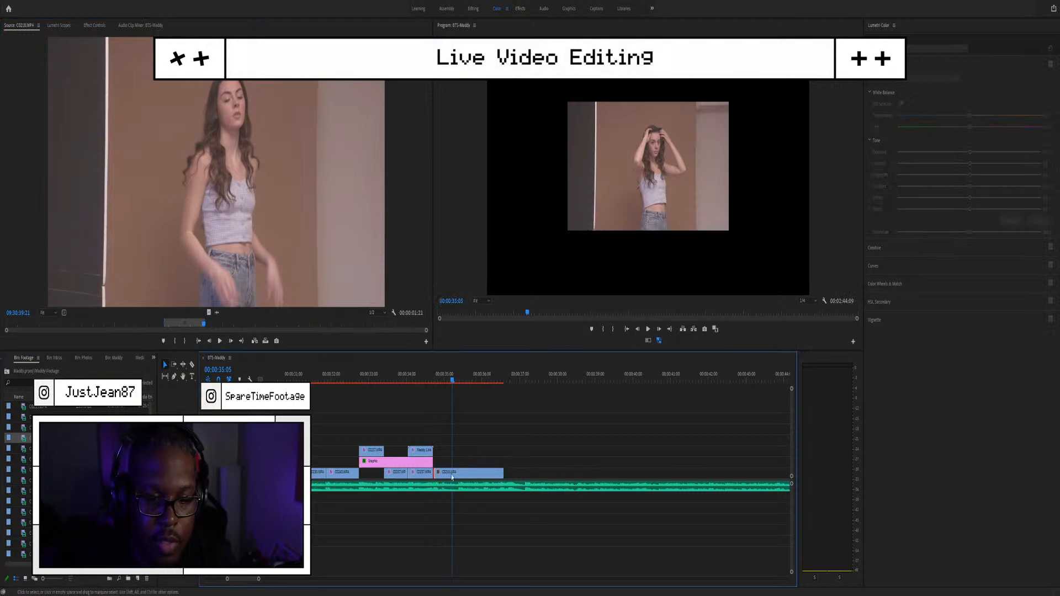
{"action": "left_click", "coordinate": [445, 474]}
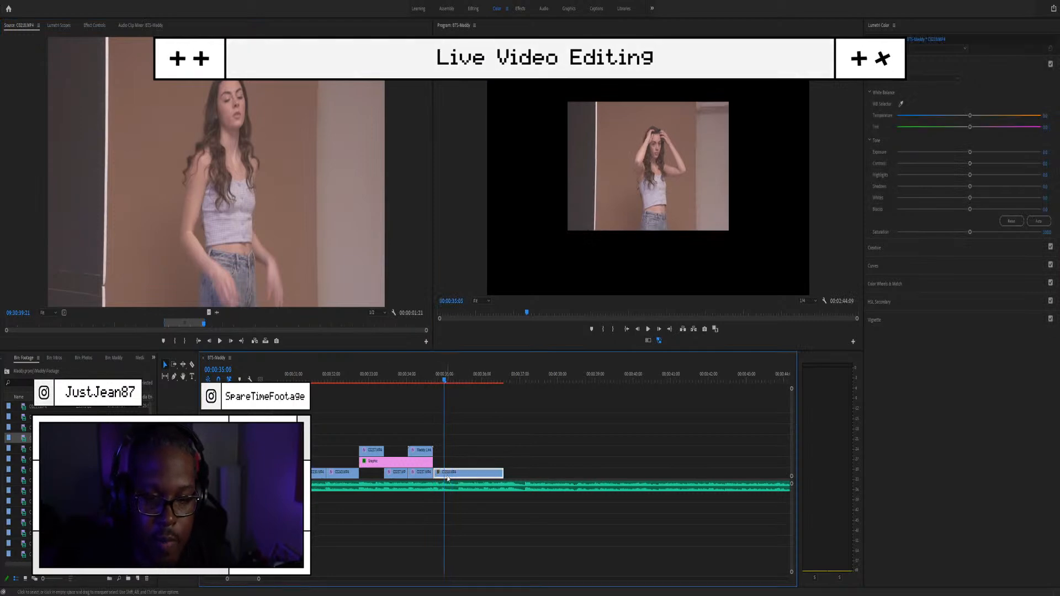
{"action": "key", "text": "shift+s"}
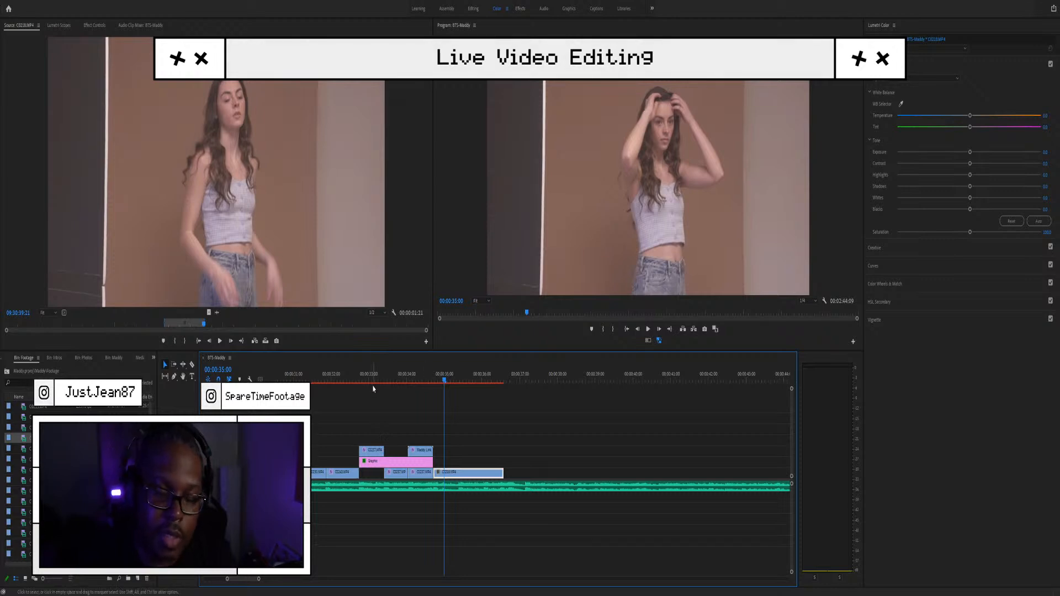
Step: Play back the ending with the hands-in-hair clip and delete that clip from the base track
{"action": "left_click", "coordinate": [401, 379]}
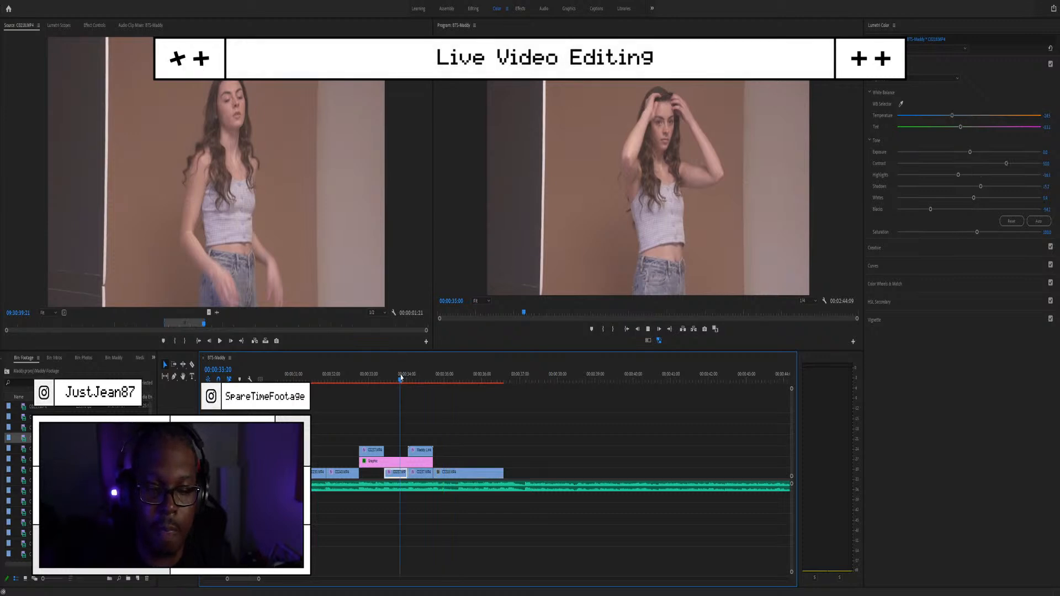
{"action": "key", "text": "space"}
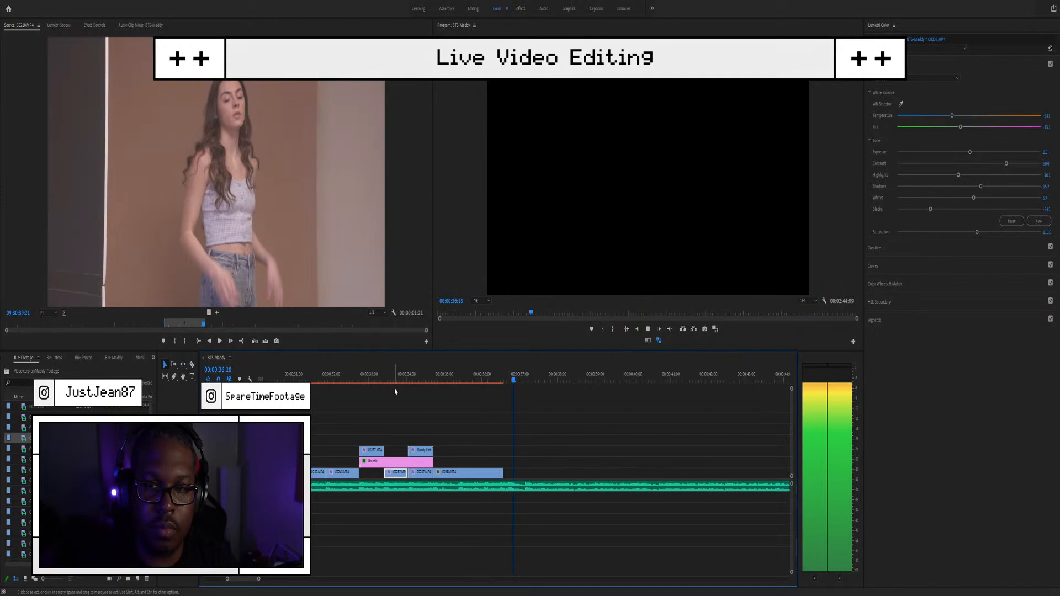
{"action": "left_click", "coordinate": [413, 380]}
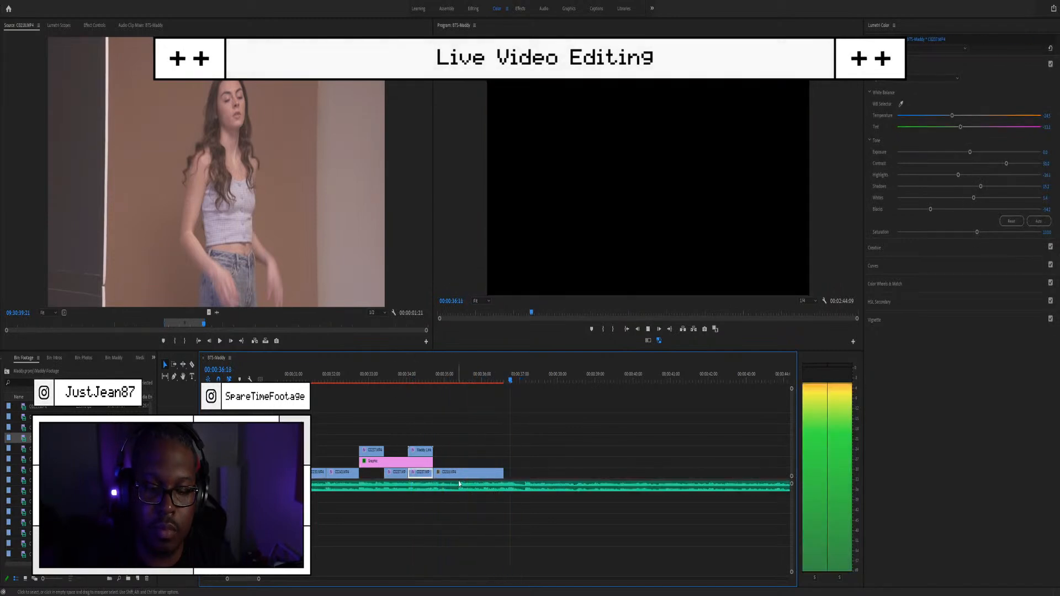
{"action": "key", "text": "space"}
{"action": "left_click", "coordinate": [456, 472]}
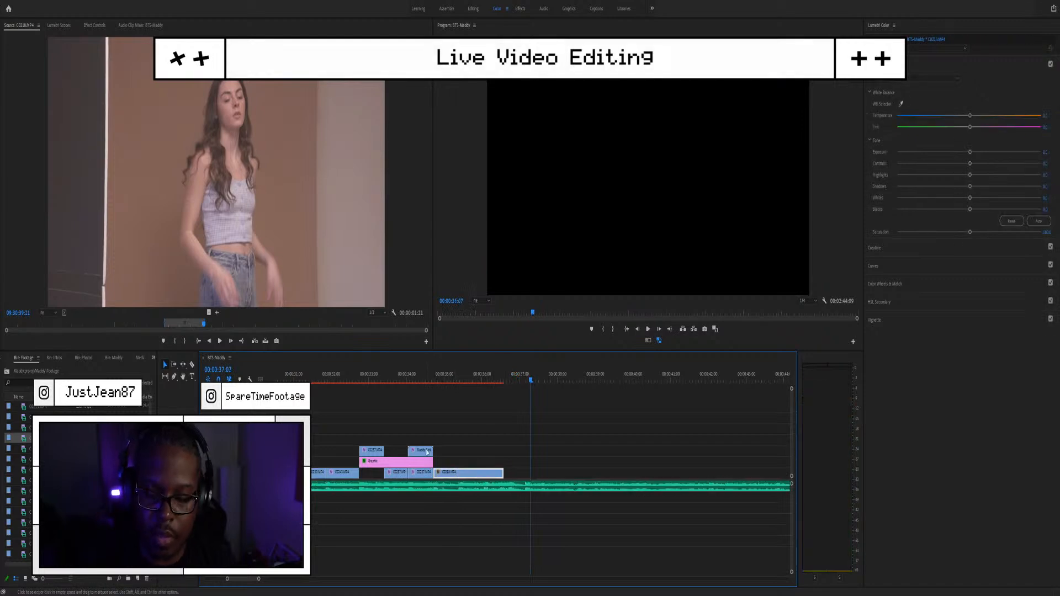
{"action": "key", "text": "Delete"}
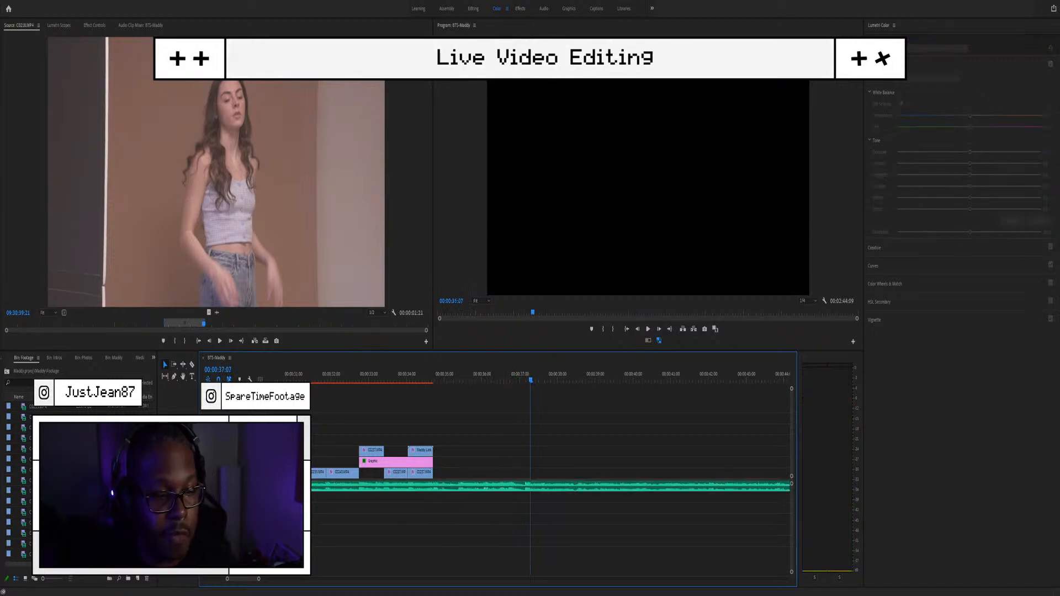
Step: Mark a short section of the camera-dial close-up, append it after the last base-track clip and play back the ending
{"action": "double_click", "coordinate": [26, 557]}
{"action": "left_click_drag", "start_coordinate": [21, 325], "coordinate": [140, 330]}
{"action": "left_click_drag", "start_coordinate": [423, 387], "coordinate": [288, 385]}
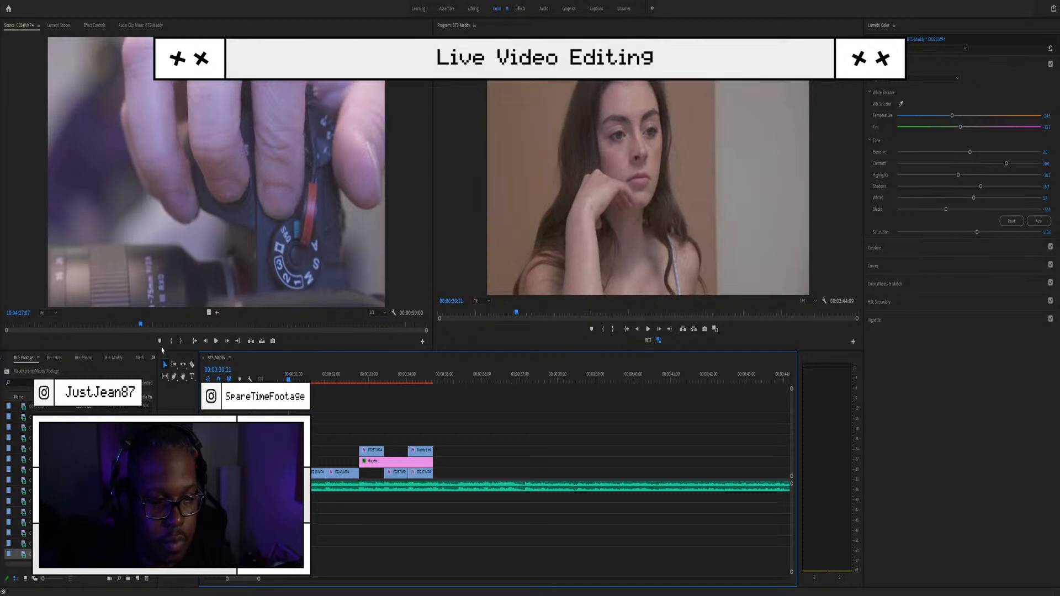
{"action": "mouse_move", "coordinate": [140, 324]}
{"action": "left_mouse_down"}
{"action": "mouse_move", "coordinate": [155, 321]}
{"action": "mouse_move", "coordinate": [125, 313]}
{"action": "mouse_move", "coordinate": [143, 313]}
{"action": "left_mouse_up"}
{"action": "key", "text": "i"}
{"action": "key", "text": "o"}
{"action": "left_click_drag", "start_coordinate": [208, 313], "coordinate": [522, 473]}
{"action": "left_click", "coordinate": [498, 473]}
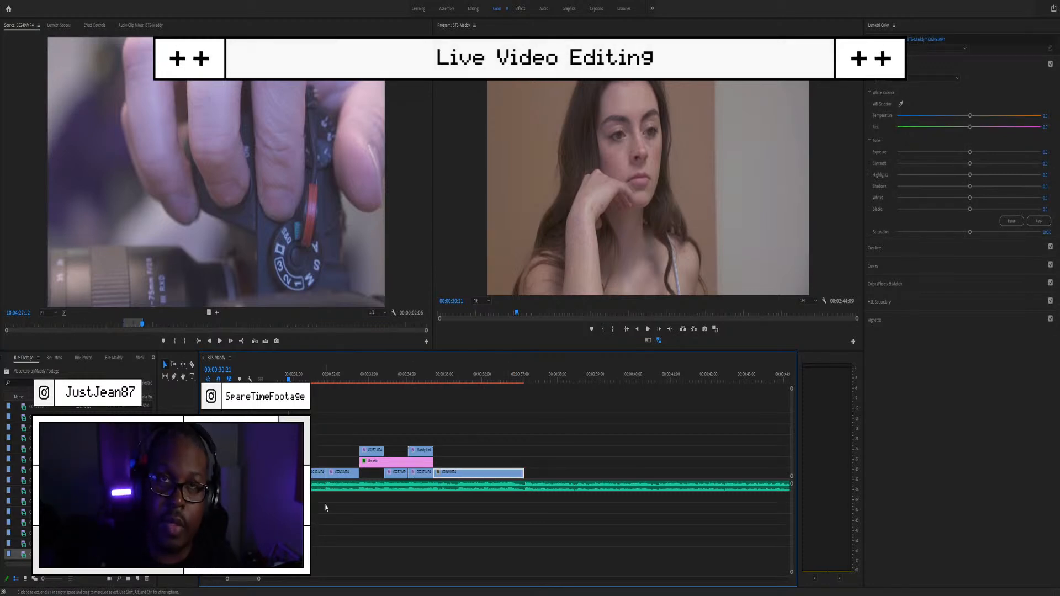
{"action": "key", "text": "space"}
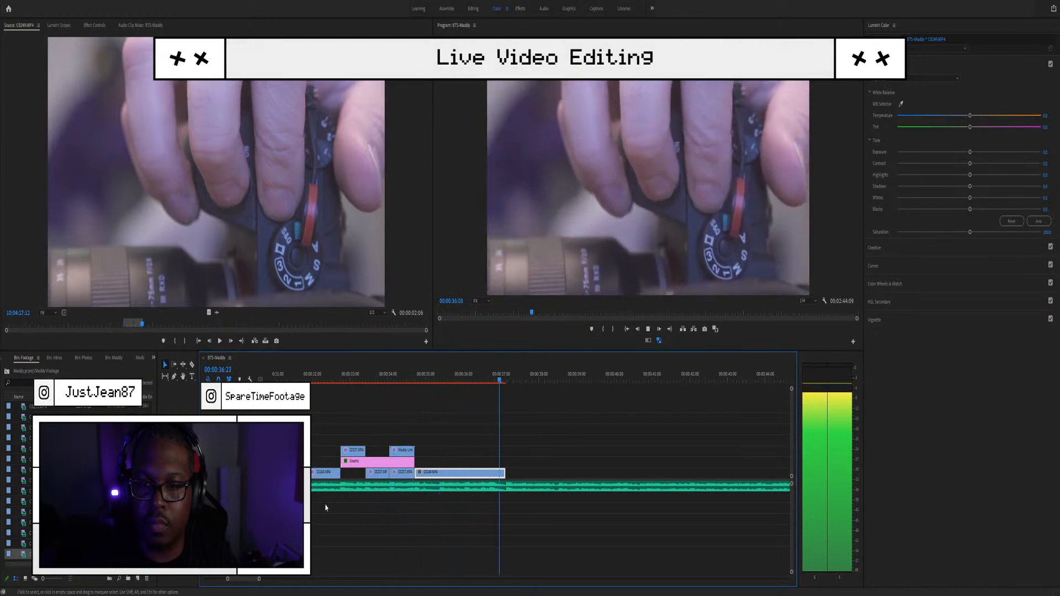
{"action": "key", "text": "space"}
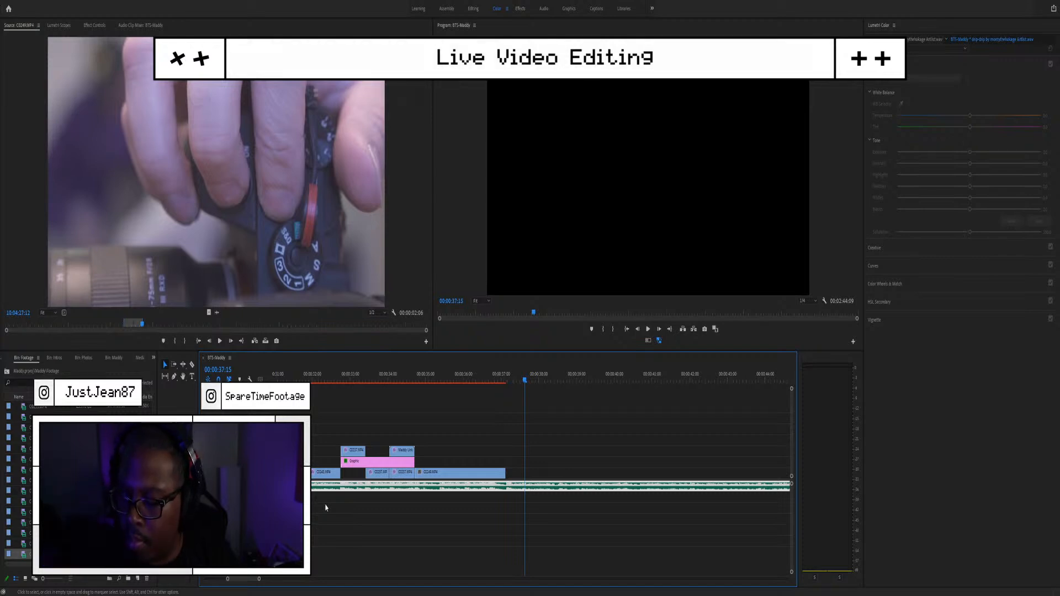
Step: Preview the frame graphics in the Overlays bin and place the three-panel graphic on an upper track, starting where the camera-dial clip ends
{"action": "left_click", "coordinate": [155, 364]}
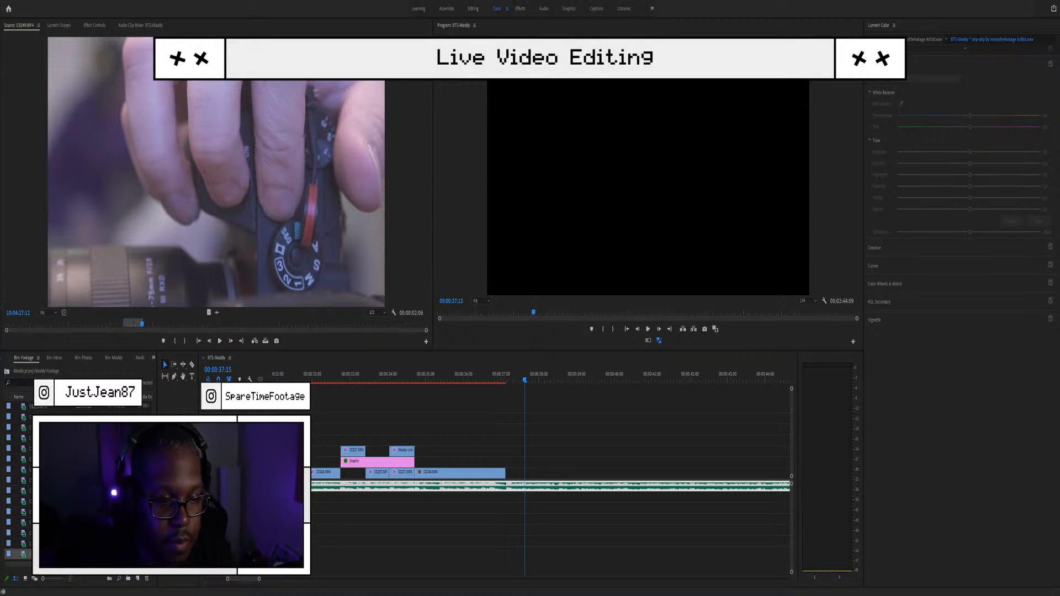
{"action": "left_click", "coordinate": [174, 395]}
{"action": "double_click", "coordinate": [31, 439]}
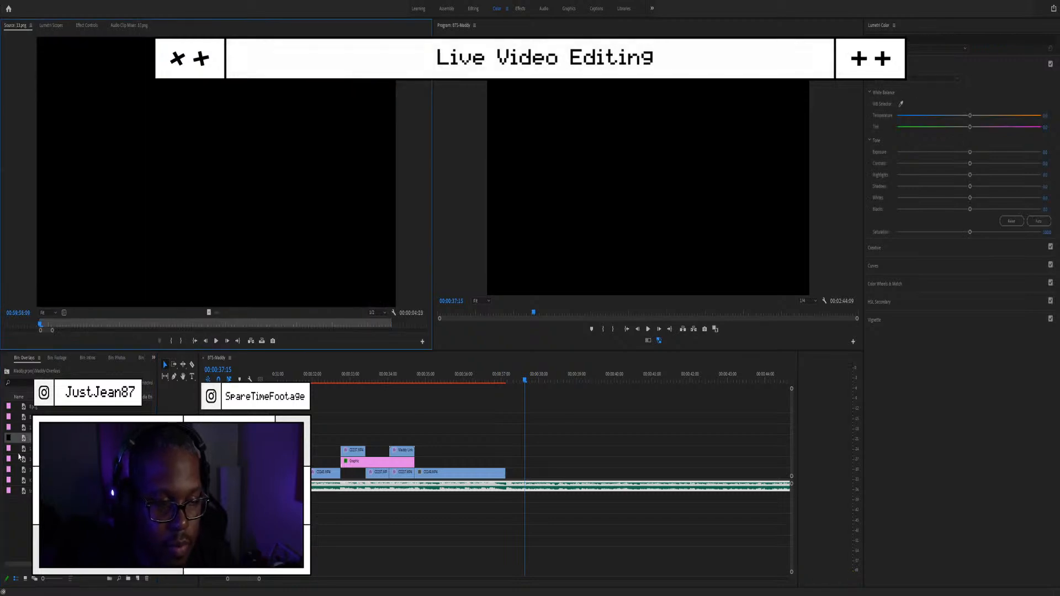
{"action": "double_click", "coordinate": [24, 449]}
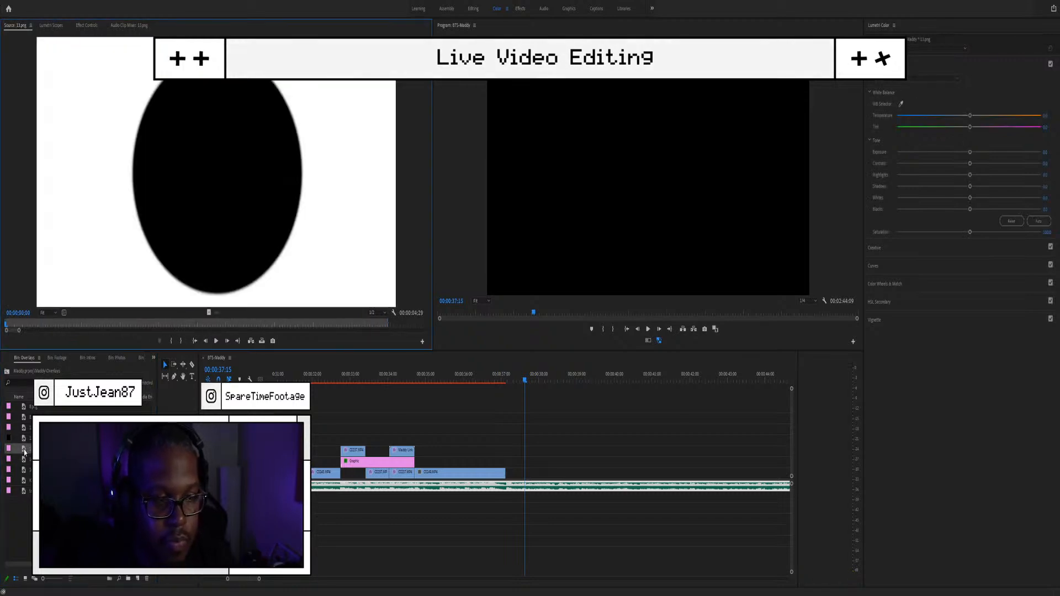
{"action": "double_click", "coordinate": [25, 459]}
{"action": "double_click", "coordinate": [19, 471]}
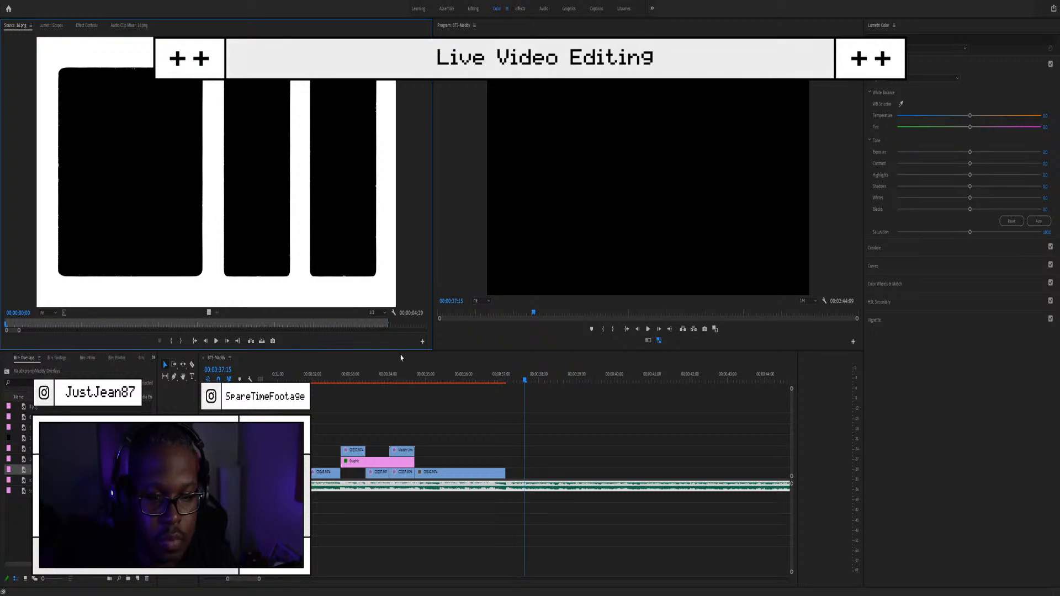
{"action": "left_click_drag", "start_coordinate": [449, 369], "coordinate": [503, 434]}
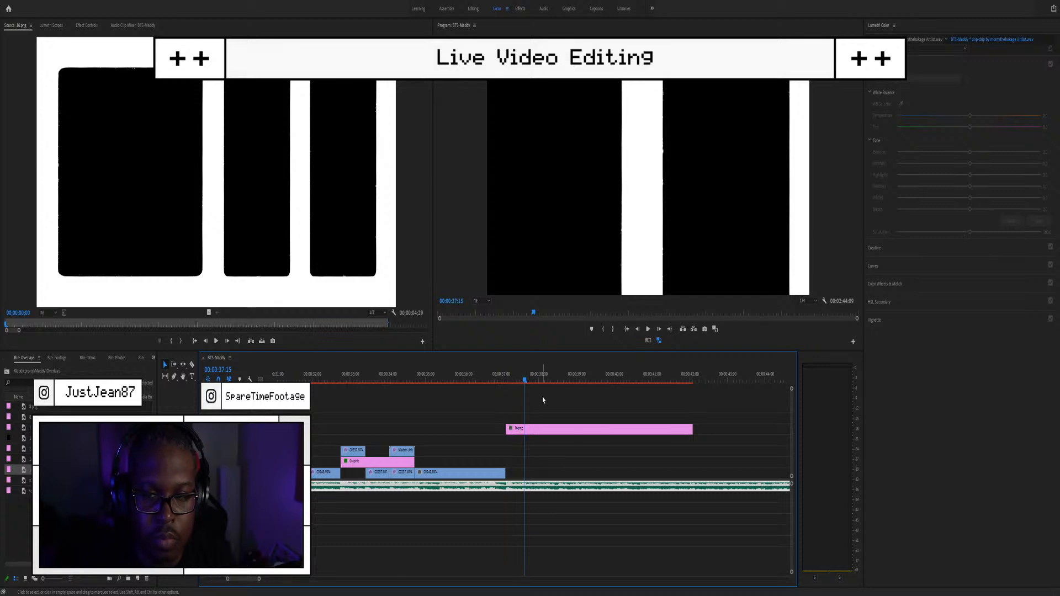
Step: Scale the three-panel graphic up slightly until it covers the full height of the frame
{"action": "left_click", "coordinate": [519, 428]}
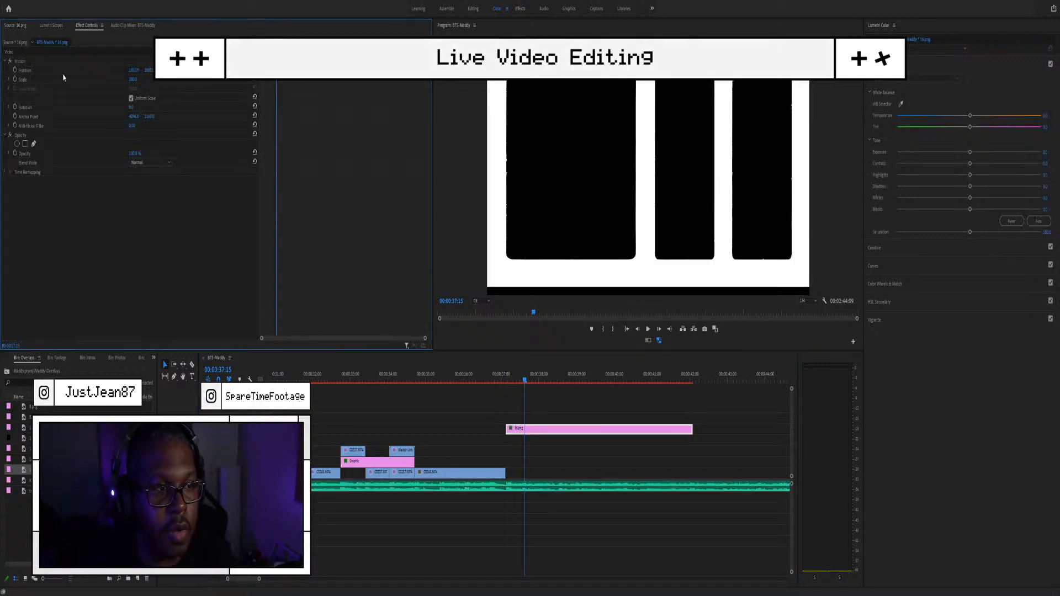
{"action": "left_click", "coordinate": [64, 80]}
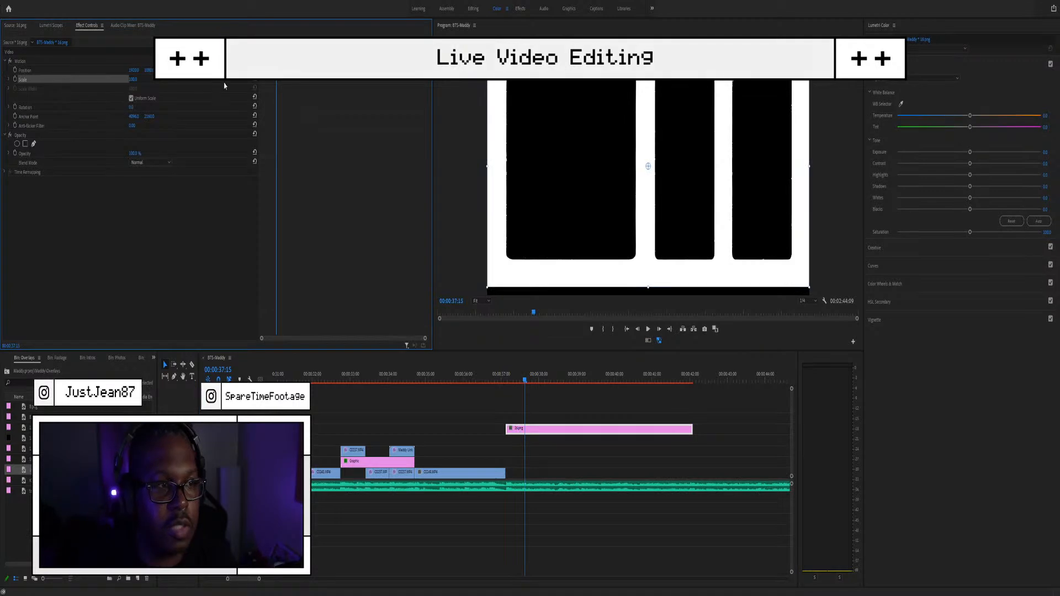
{"action": "left_click", "coordinate": [647, 285]}
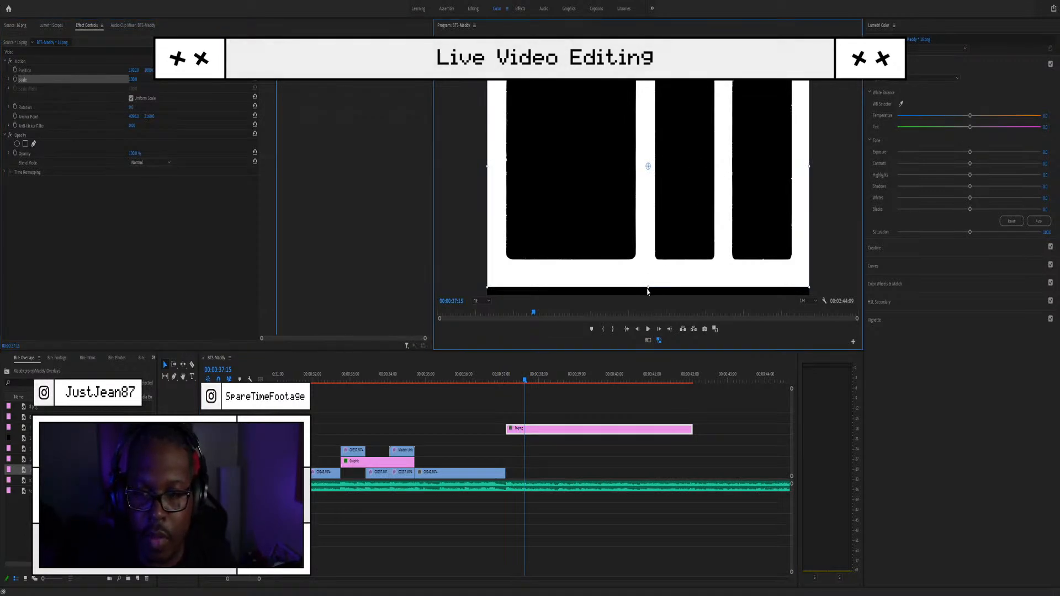
{"action": "left_click_drag", "start_coordinate": [648, 291], "coordinate": [649, 294]}
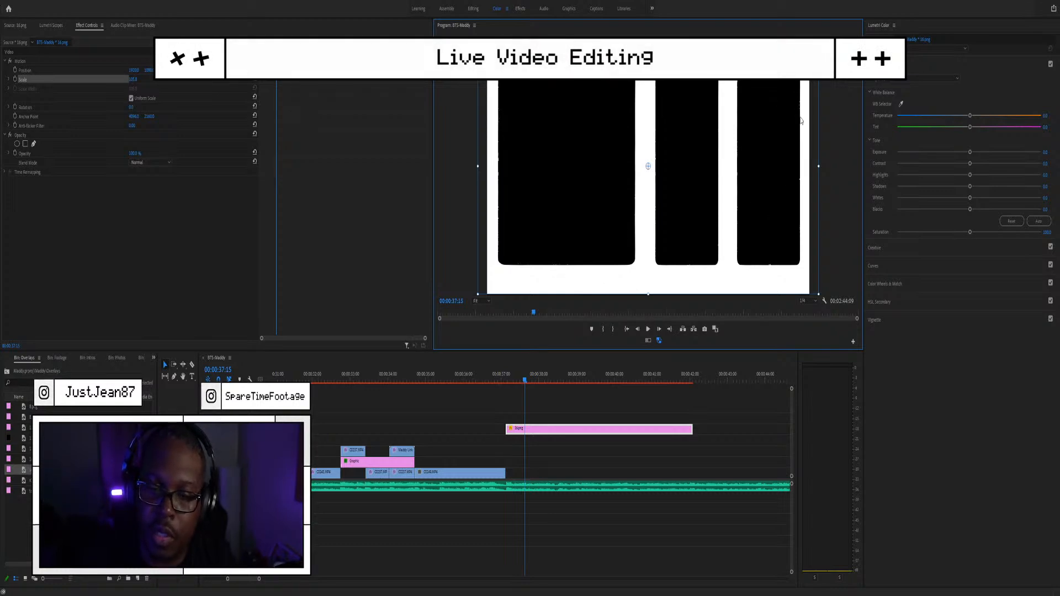
Step: Play back the camera-dial clip and the three-panel graphic against the music to judge the graphic's timing
{"action": "left_click", "coordinate": [472, 377]}
{"action": "key", "text": "space"}
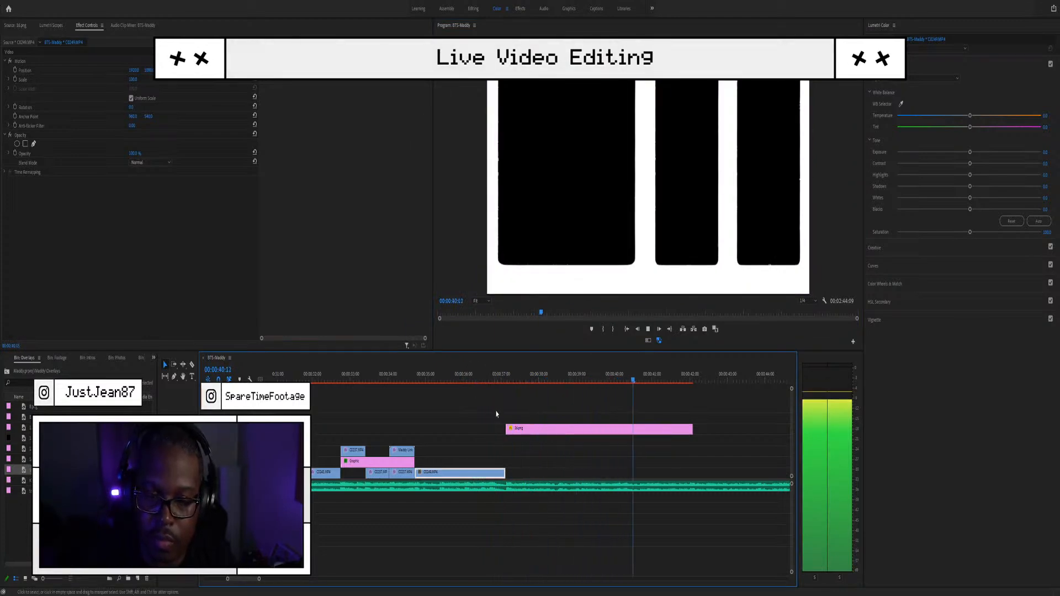
{"action": "key", "text": "space"}
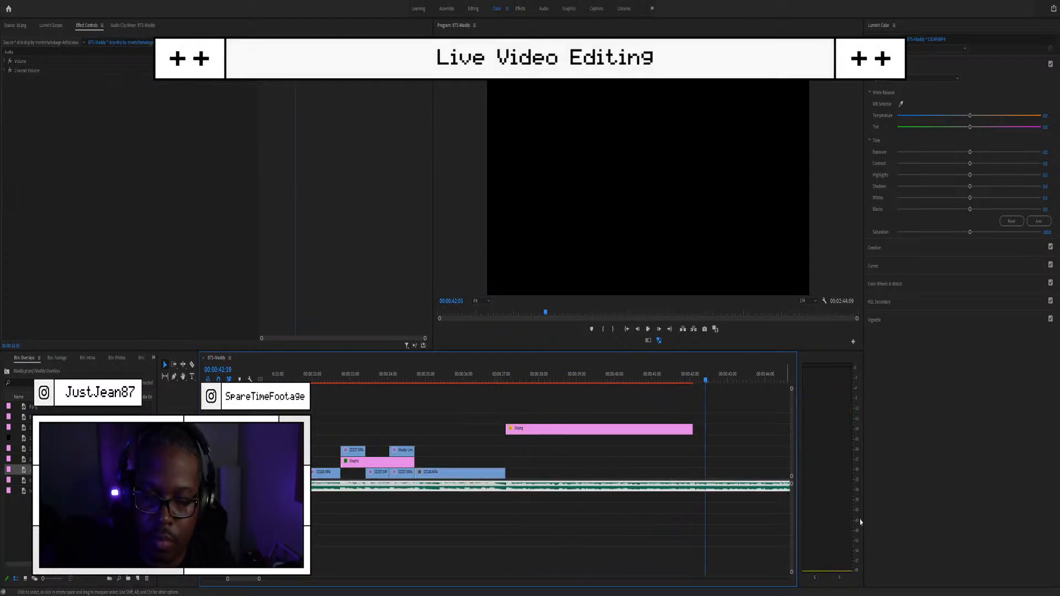
{"action": "left_click", "coordinate": [403, 380]}
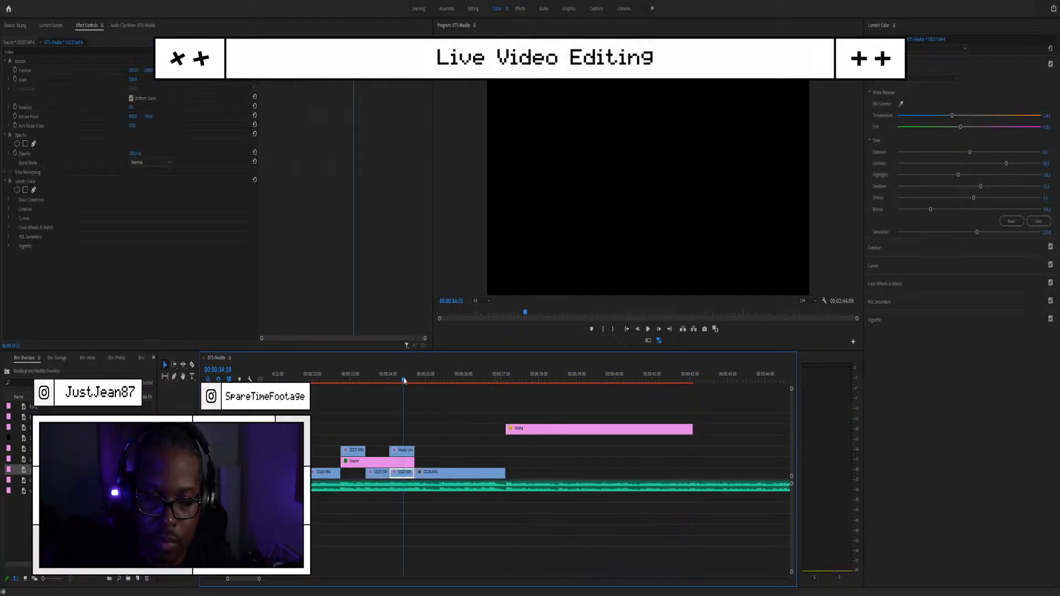
{"action": "key", "text": "space"}
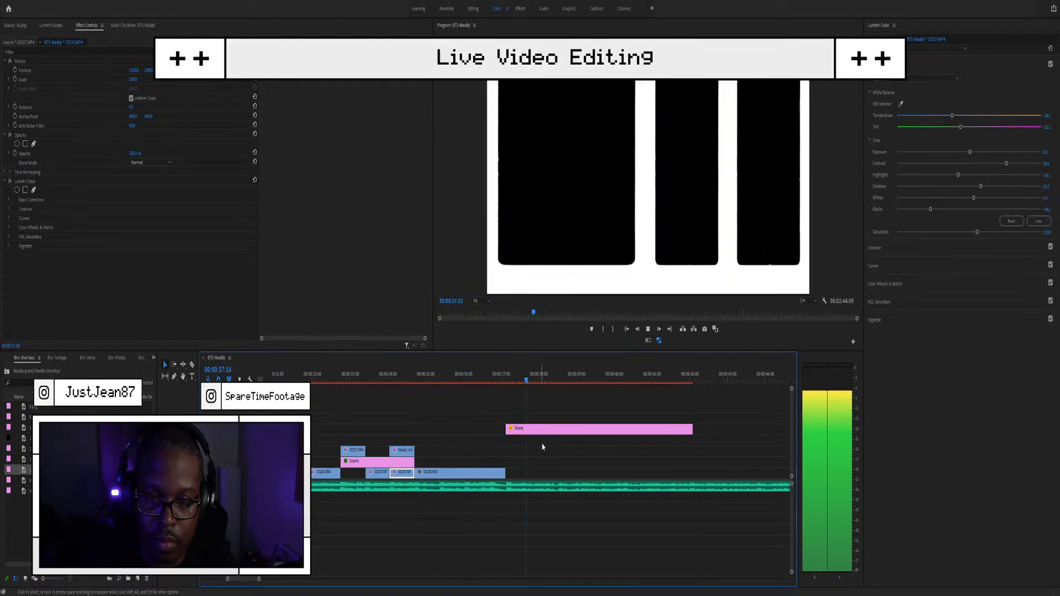
{"action": "key", "text": "space"}
Step: Move the three-panel graphic one track down and earlier, aligned with the start of the camera-dial clip, and select that clip
{"action": "left_click_drag", "start_coordinate": [546, 432], "coordinate": [459, 448]}
{"action": "left_click", "coordinate": [450, 377]}
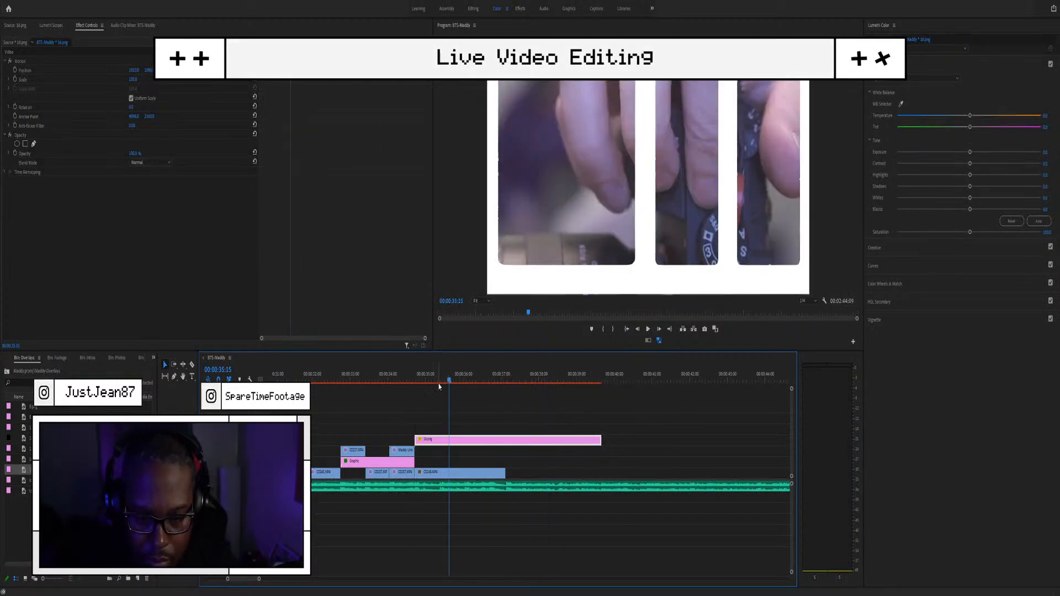
{"action": "left_click", "coordinate": [448, 473]}
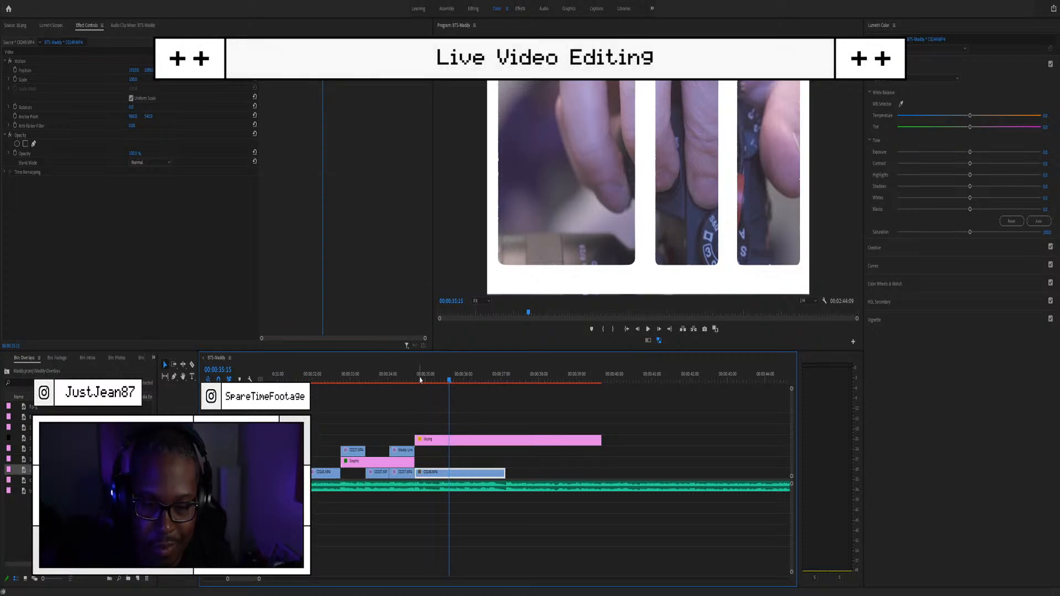
Step: Play back the camera-dial section to check its timing, and trim the three-panel graphic to end with the camera-dial clip
{"action": "key", "text": "space"}
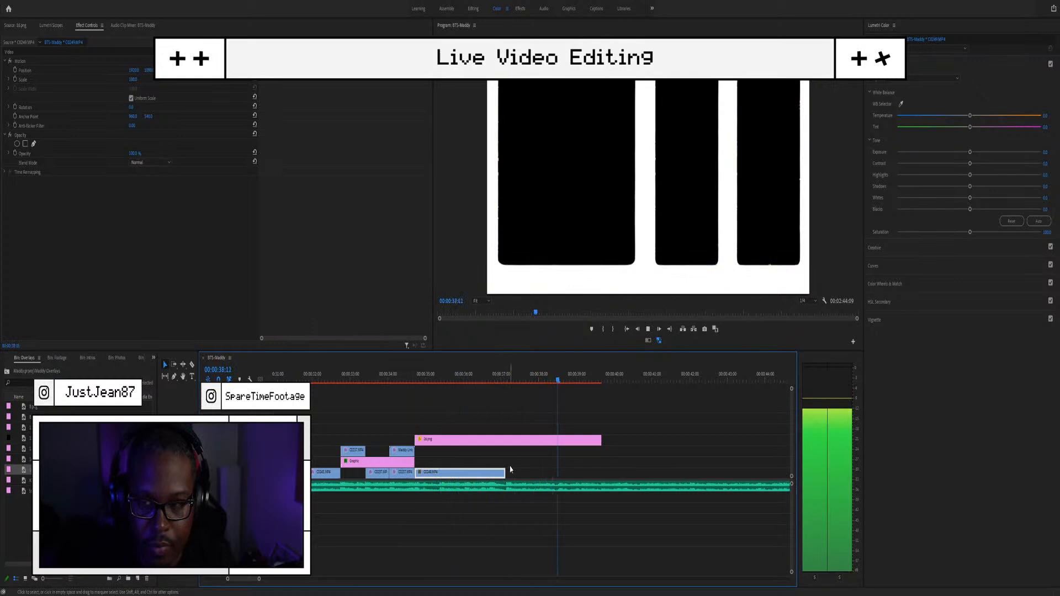
{"action": "left_click", "coordinate": [453, 487]}
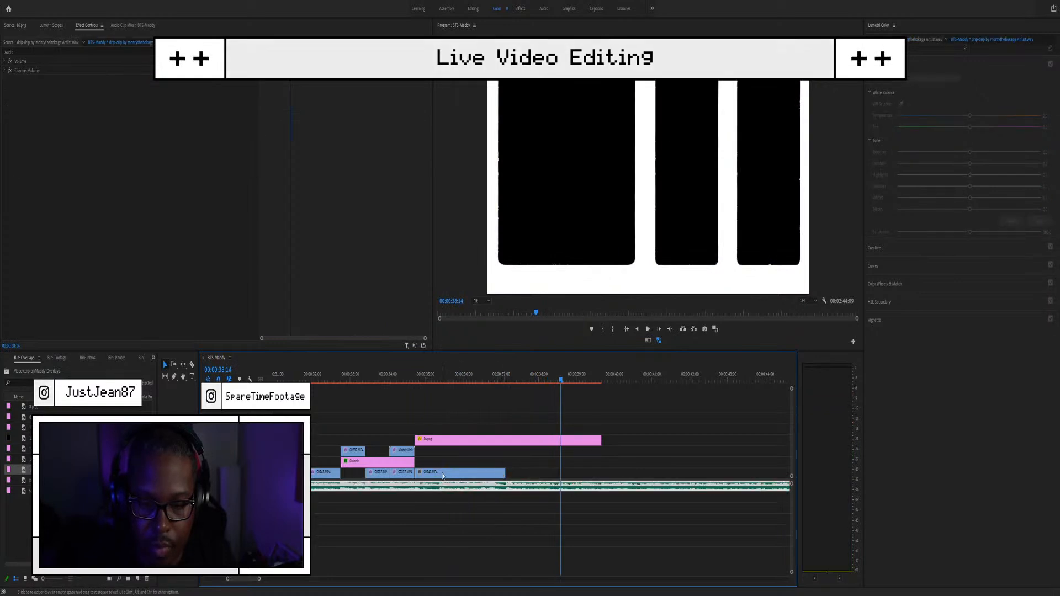
{"action": "left_click", "coordinate": [443, 475]}
{"action": "left_click", "coordinate": [431, 376]}
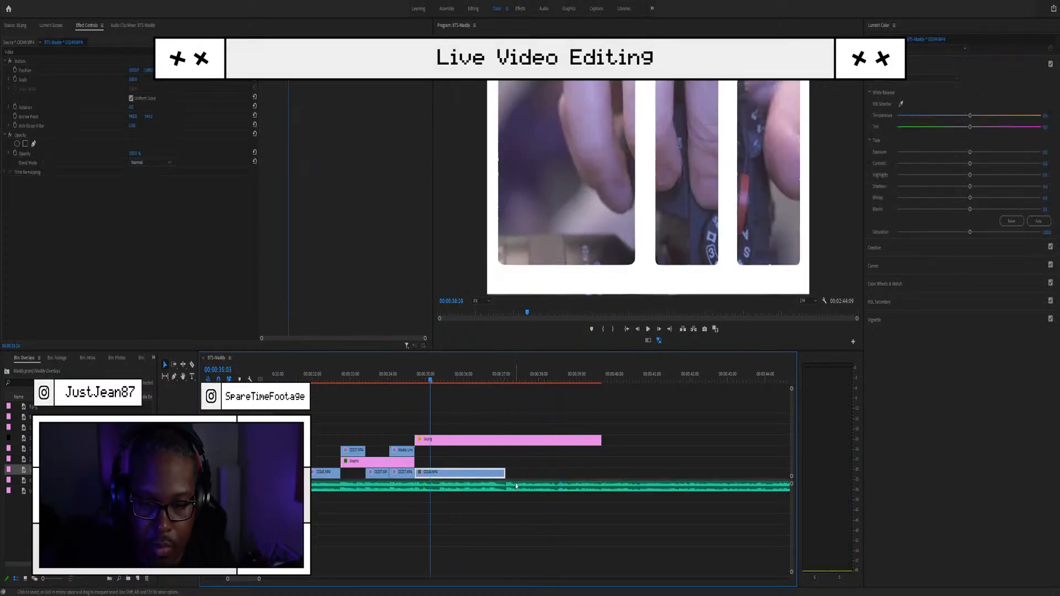
{"action": "key", "text": "space"}
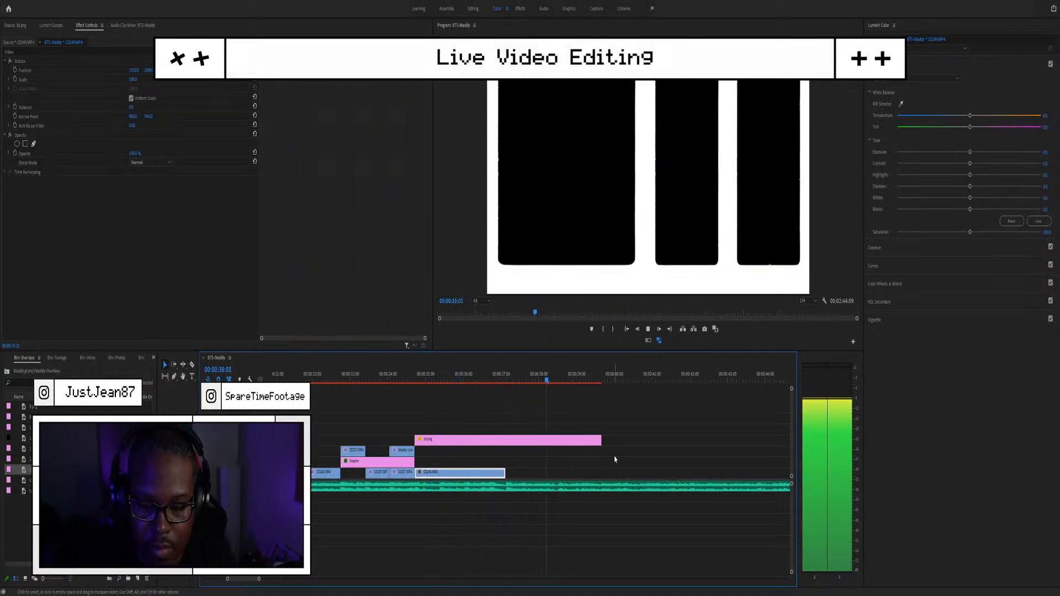
{"action": "key", "text": "space"}
{"action": "left_click_drag", "start_coordinate": [600, 440], "coordinate": [506, 436]}
Step: Scale down the camera-dial clip and reposition it so the dial and fingers fill the wide first panel of the graphic
{"action": "left_click", "coordinate": [431, 379]}
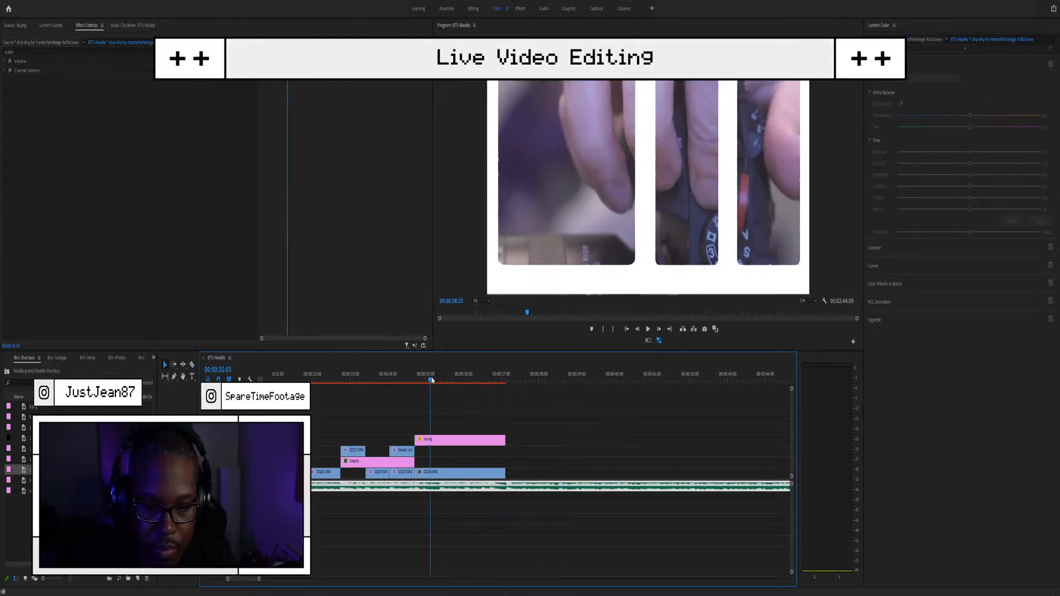
{"action": "left_click", "coordinate": [444, 473]}
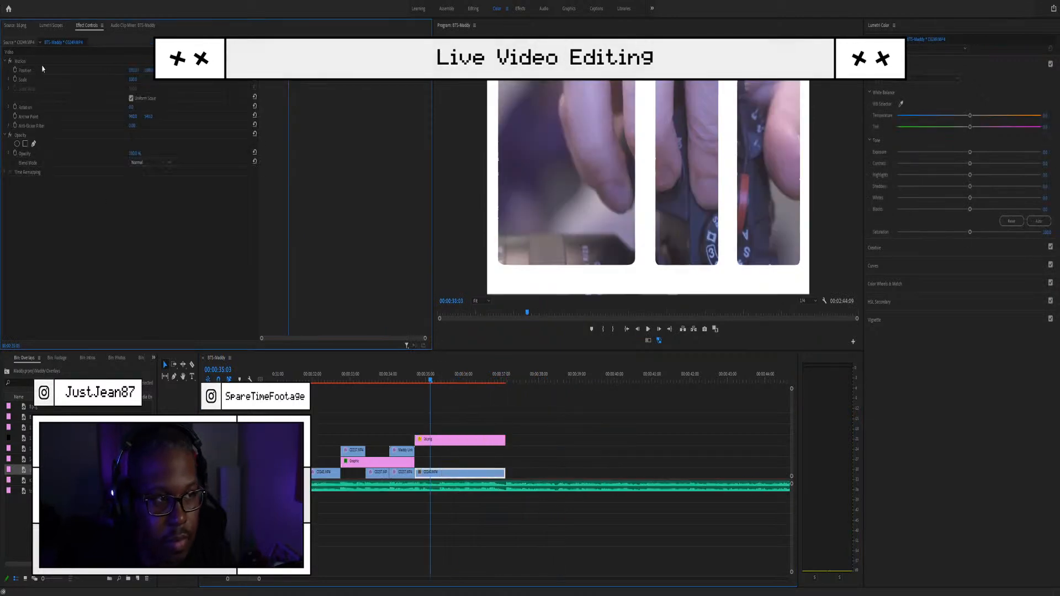
{"action": "left_click", "coordinate": [42, 69]}
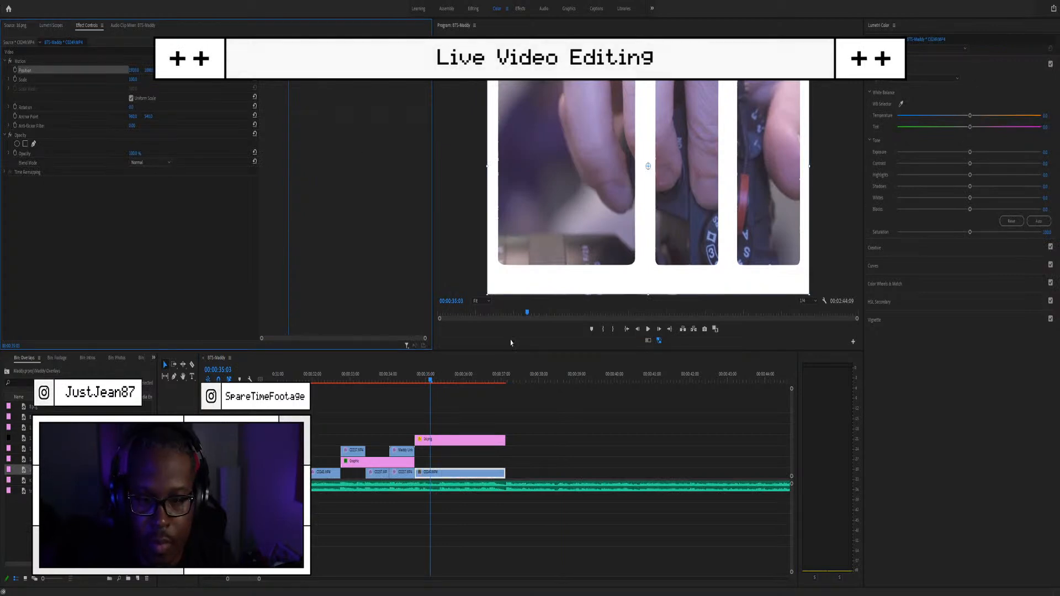
{"action": "left_click_drag", "start_coordinate": [603, 152], "coordinate": [531, 120]}
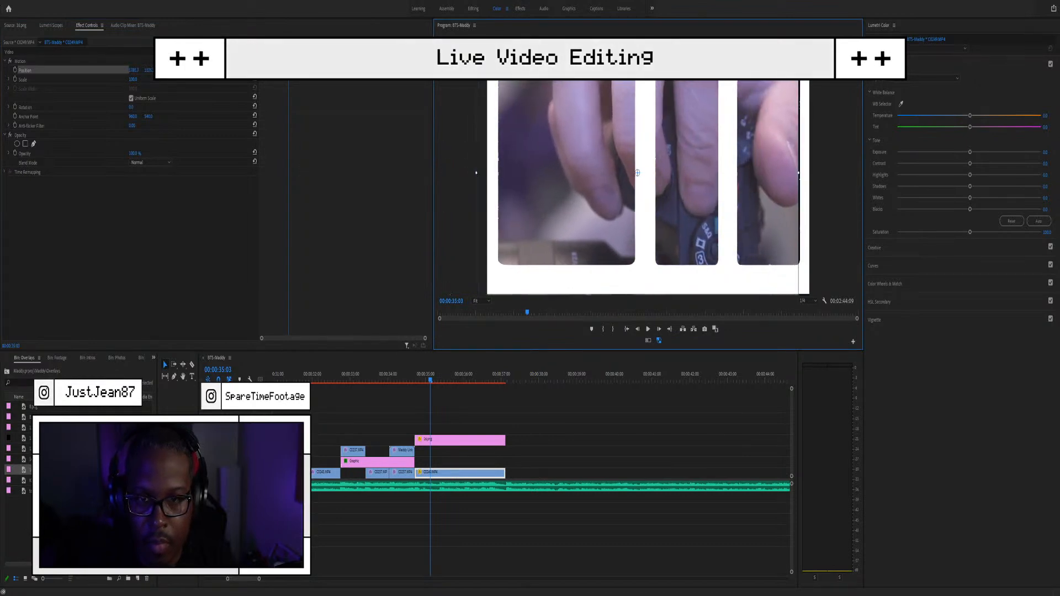
{"action": "left_click_drag", "start_coordinate": [476, 44], "coordinate": [511, 72]}
{"action": "left_click_drag", "start_coordinate": [602, 148], "coordinate": [504, 145]}
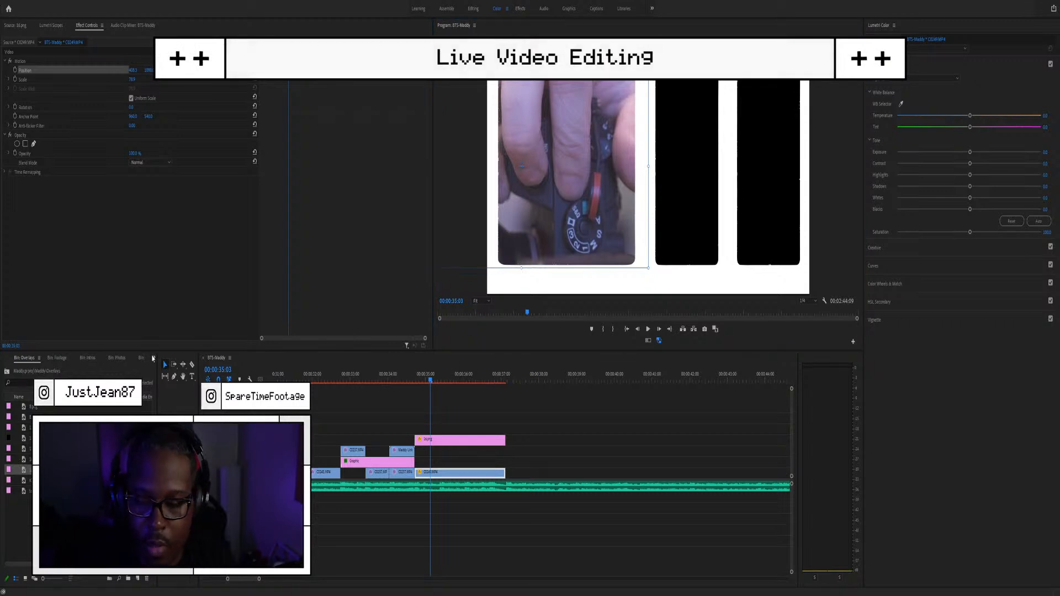
Step: Place the photo of the model lying with bent legs from the Photos bin above the camera-dial clip, aligned with its start
{"action": "left_click", "coordinate": [116, 358]}
{"action": "double_click", "coordinate": [24, 427]}
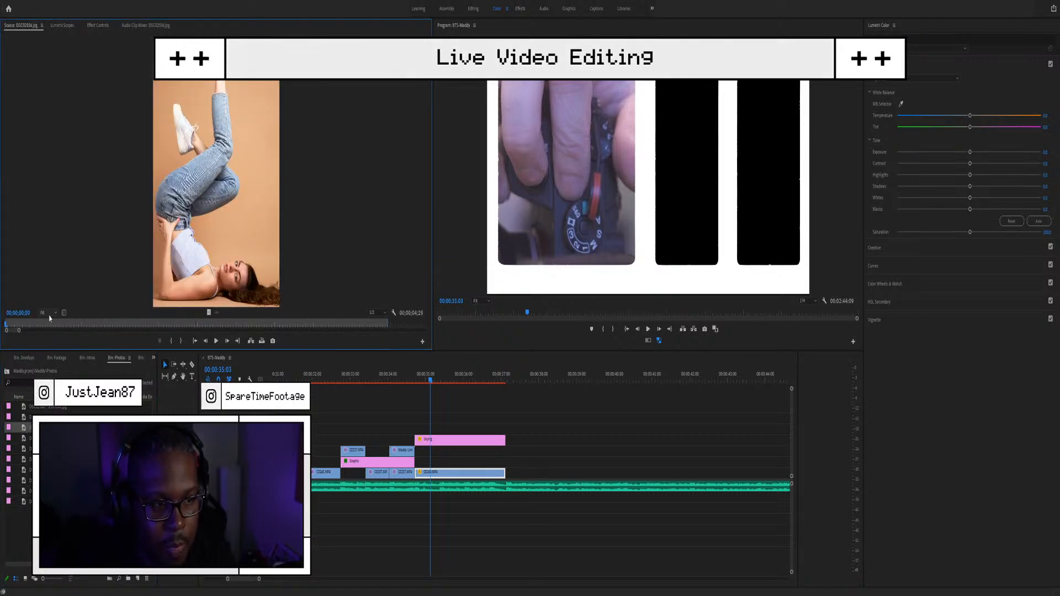
{"action": "left_click_drag", "start_coordinate": [208, 313], "coordinate": [434, 466]}
{"action": "left_click", "coordinate": [451, 464]}
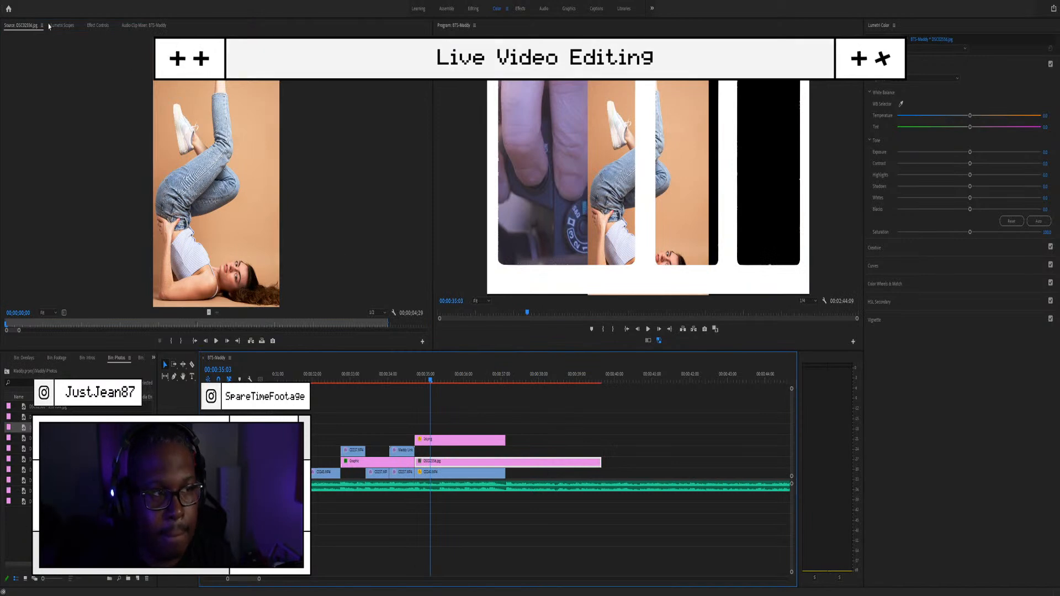
Step: Scale down and reposition the photo of the lying model so it fills the narrow middle panel
{"action": "left_click", "coordinate": [95, 25]}
{"action": "left_click", "coordinate": [24, 70]}
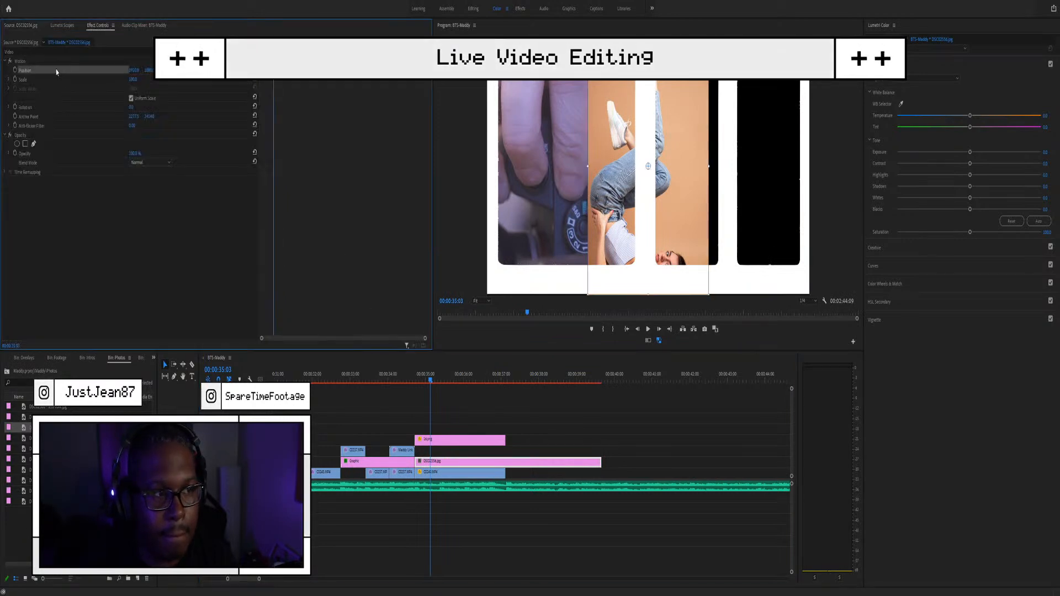
{"action": "left_click_drag", "start_coordinate": [649, 220], "coordinate": [726, 218]}
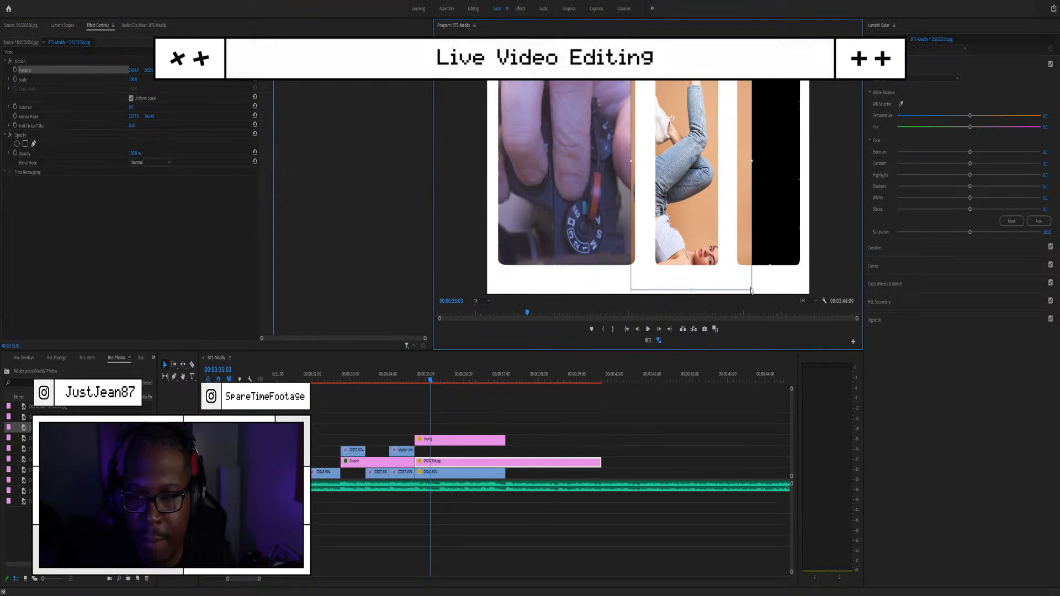
{"action": "left_click_drag", "start_coordinate": [750, 289], "coordinate": [728, 264]}
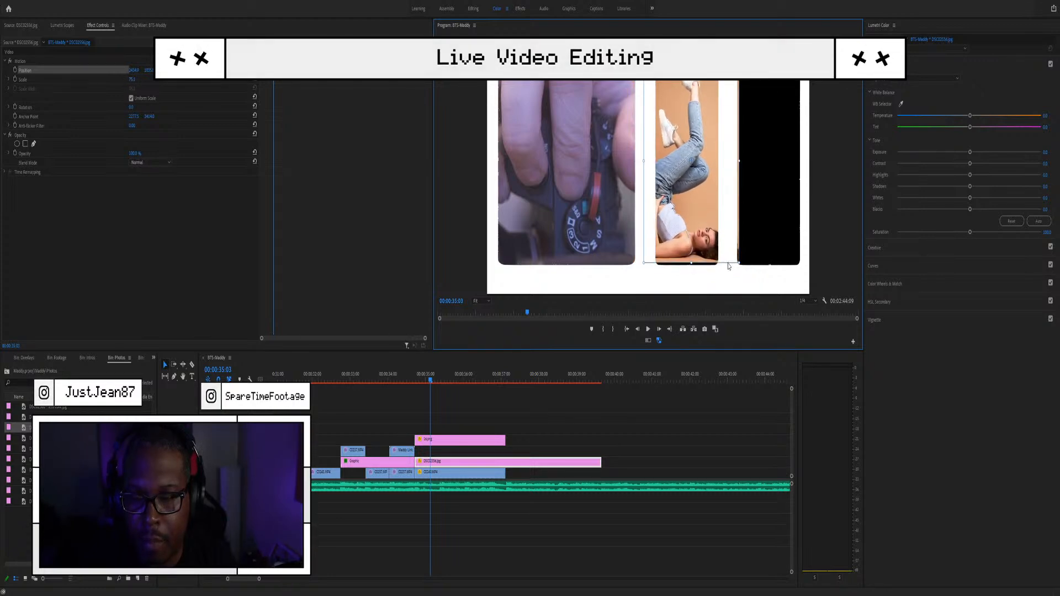
{"action": "left_click_drag", "start_coordinate": [699, 230], "coordinate": [695, 233]}
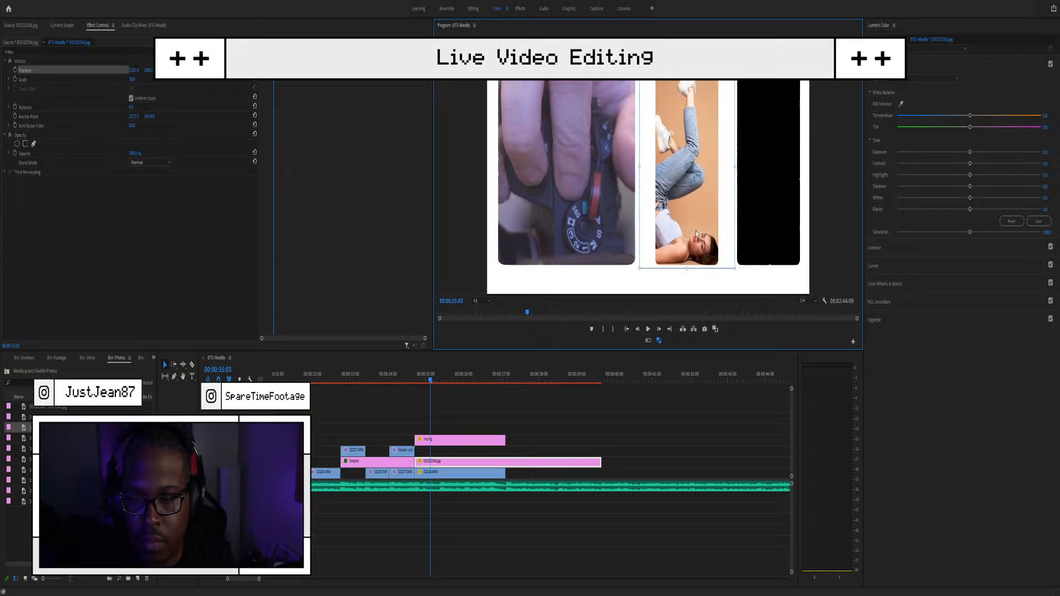
Step: Preview more photos from the Photos bin to choose one for the third panel
{"action": "double_click", "coordinate": [25, 438]}
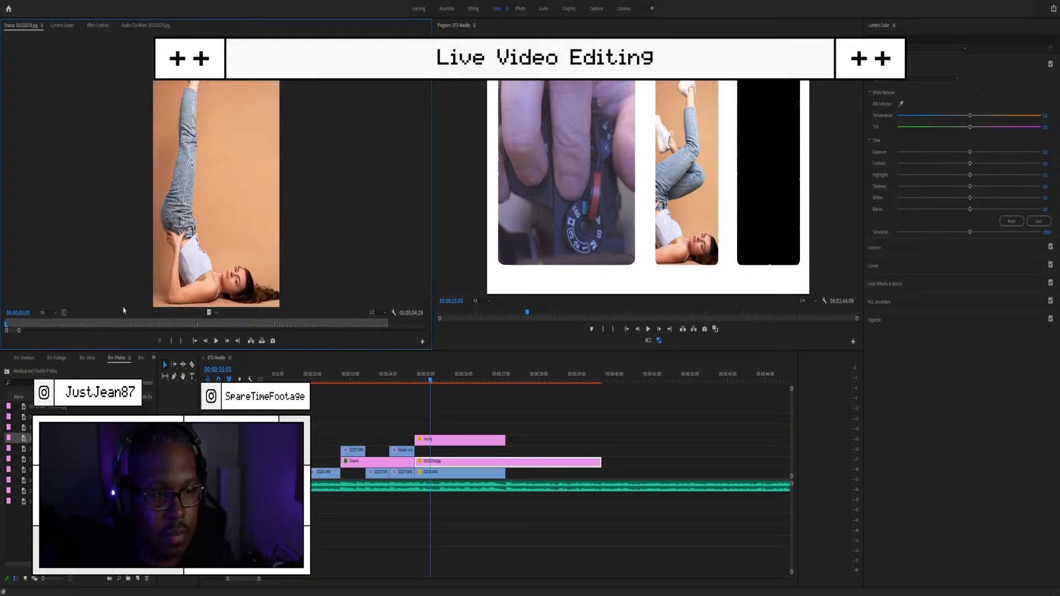
{"action": "double_click", "coordinate": [26, 460]}
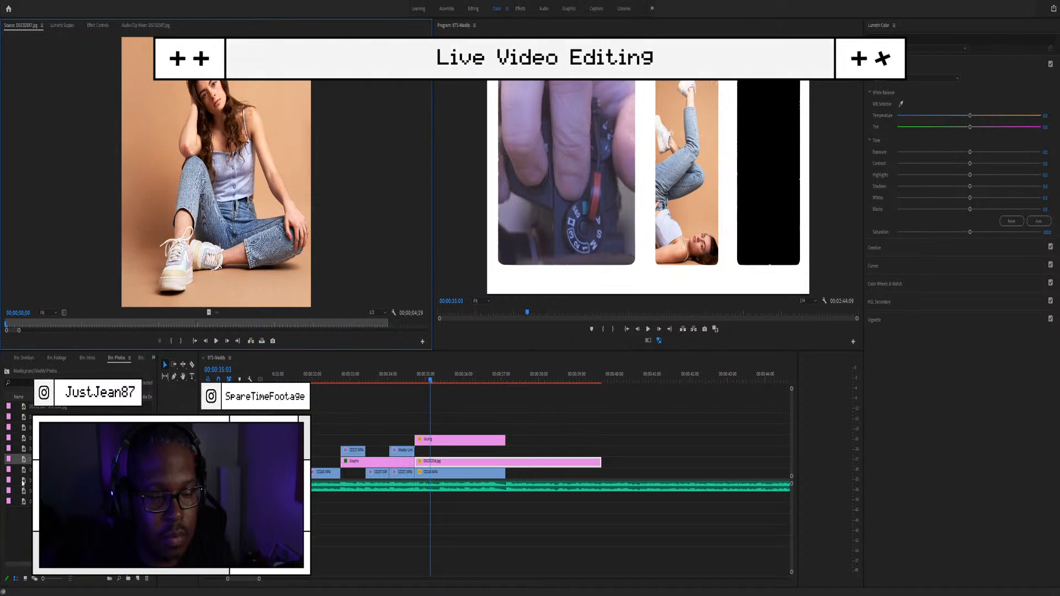
{"action": "double_click", "coordinate": [25, 476]}
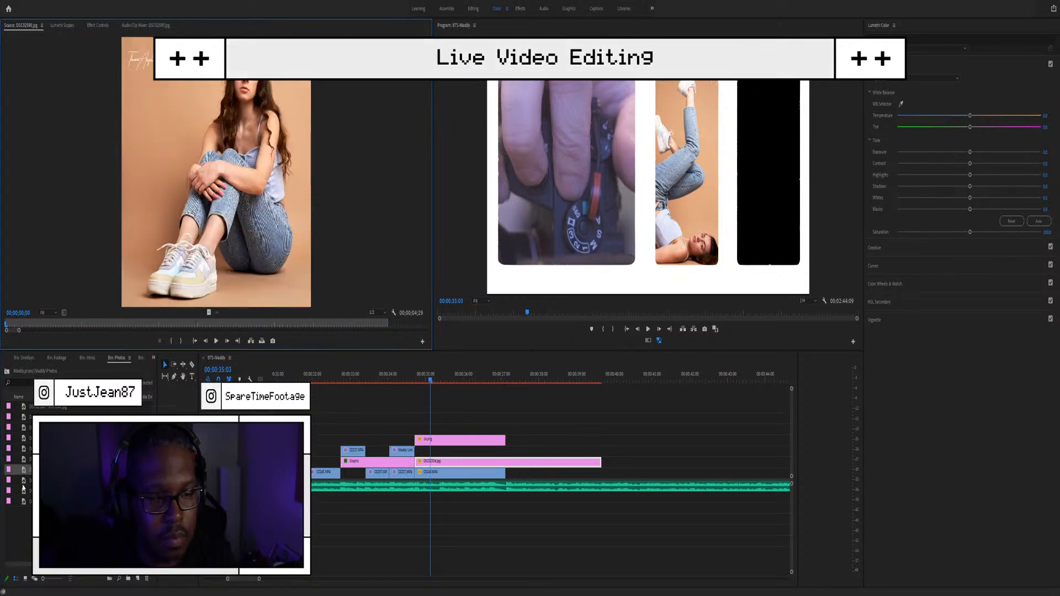
{"action": "double_click", "coordinate": [24, 481]}
{"action": "double_click", "coordinate": [23, 487]}
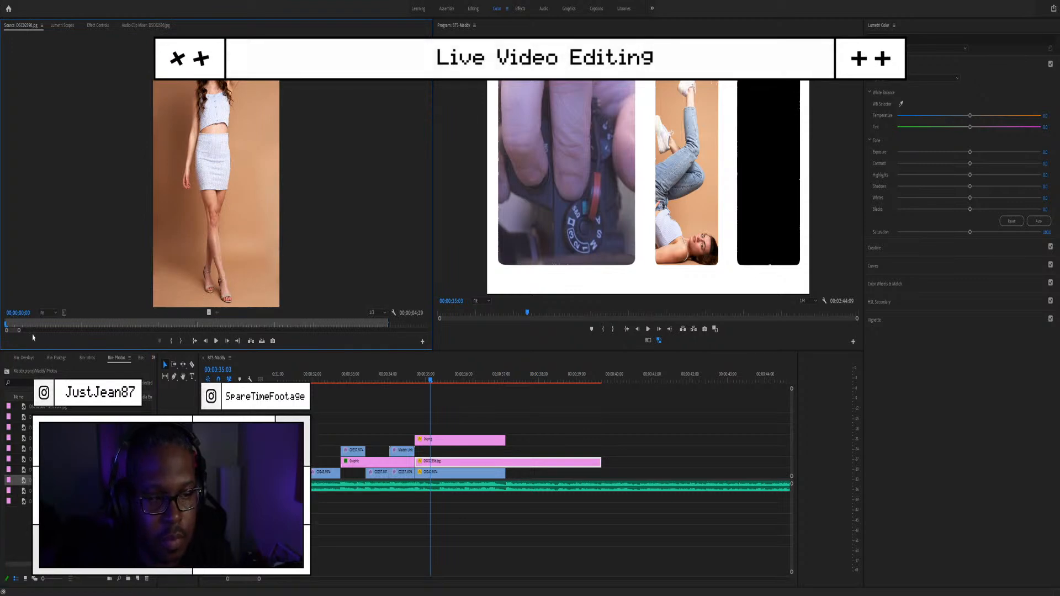
Step: Place the photo of the standing model directly under the three-panel graphic and trim both photos to the camera-dial clip's end
{"action": "left_click_drag", "start_coordinate": [205, 315], "coordinate": [580, 447]}
{"action": "left_click_drag", "start_coordinate": [665, 444], "coordinate": [498, 452]}
{"action": "left_click_drag", "start_coordinate": [600, 450], "coordinate": [504, 442]}
{"action": "left_click_drag", "start_coordinate": [591, 461], "coordinate": [503, 454]}
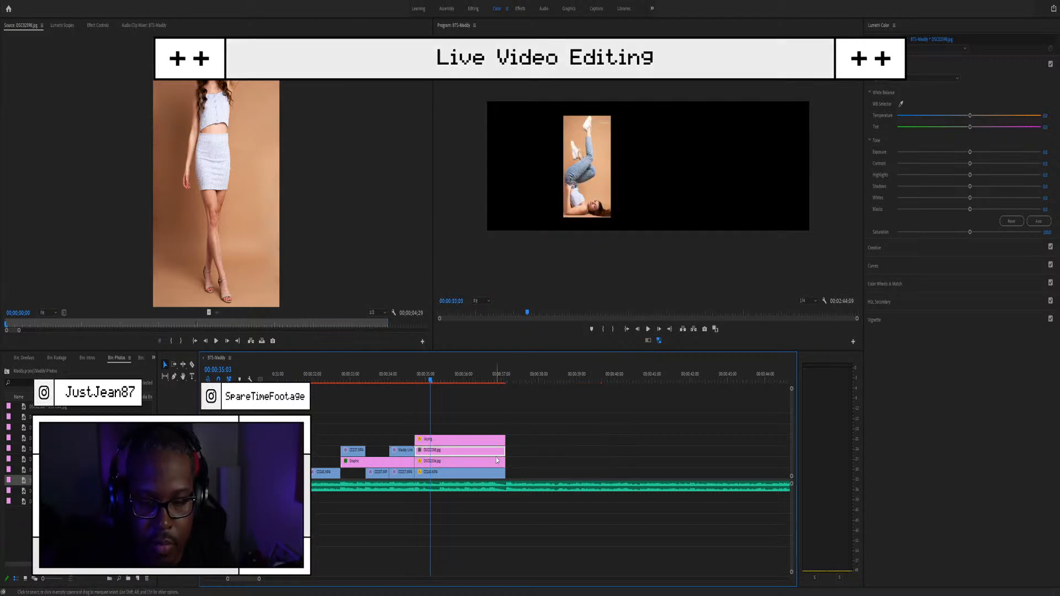
Step: Scale down and reposition the photo of the standing model so it fills the narrow third panel
{"action": "left_click", "coordinate": [458, 374]}
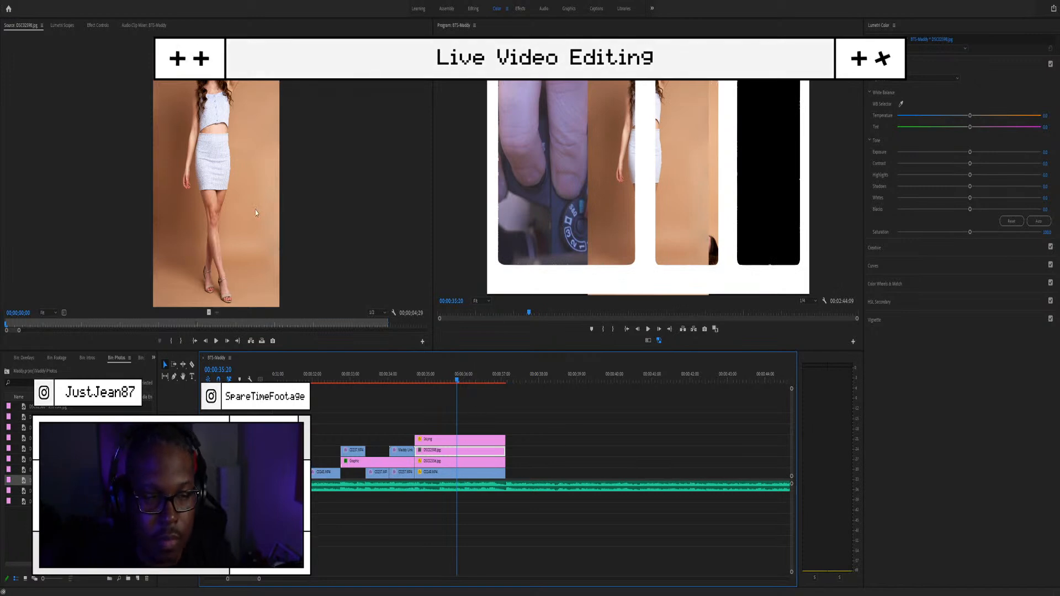
{"action": "key", "text": "shift+5"}
{"action": "left_click", "coordinate": [67, 71]}
{"action": "left_click_drag", "start_coordinate": [667, 187], "coordinate": [796, 277]}
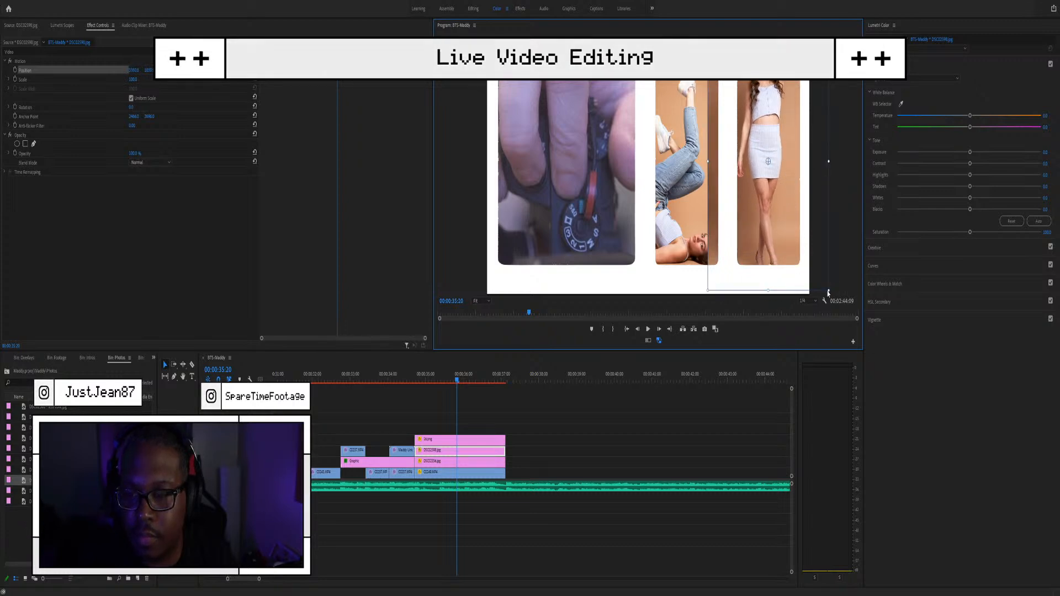
{"action": "left_click_drag", "start_coordinate": [827, 289], "coordinate": [803, 259]}
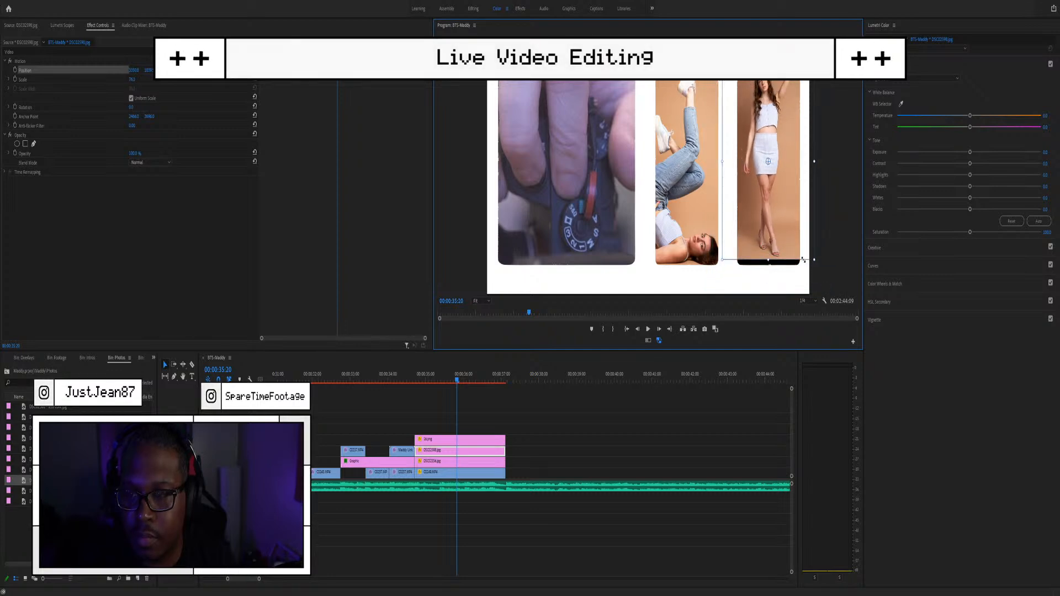
{"action": "left_click_drag", "start_coordinate": [777, 198], "coordinate": [781, 204]}
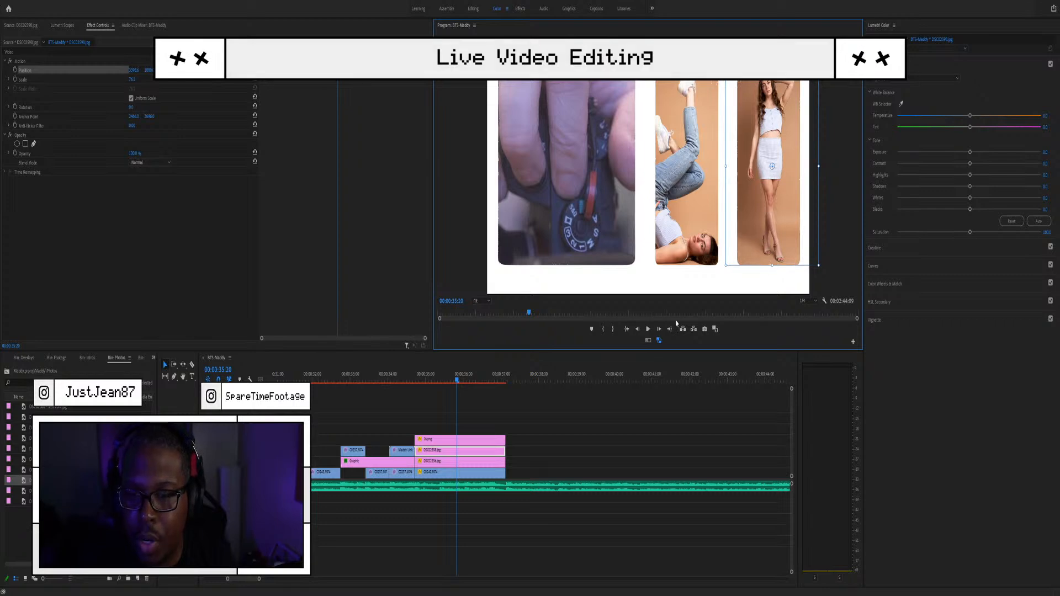
Step: Apply the Lumetri Color grade to the camera-dial clip and resample its white balance with the WB Selector
{"action": "left_click", "coordinate": [436, 472]}
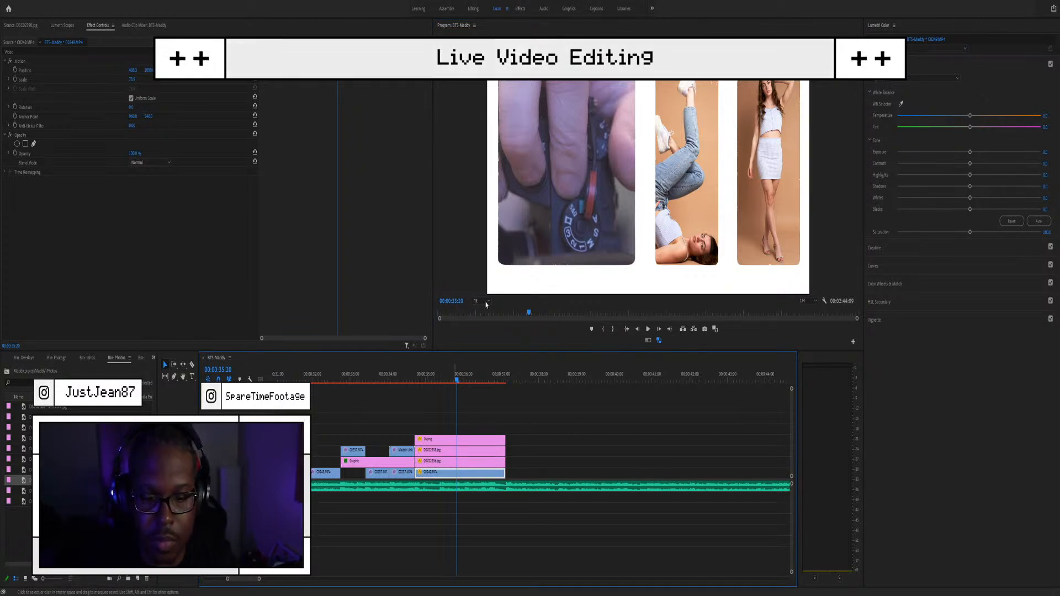
{"action": "key", "text": "ctrl+s"}
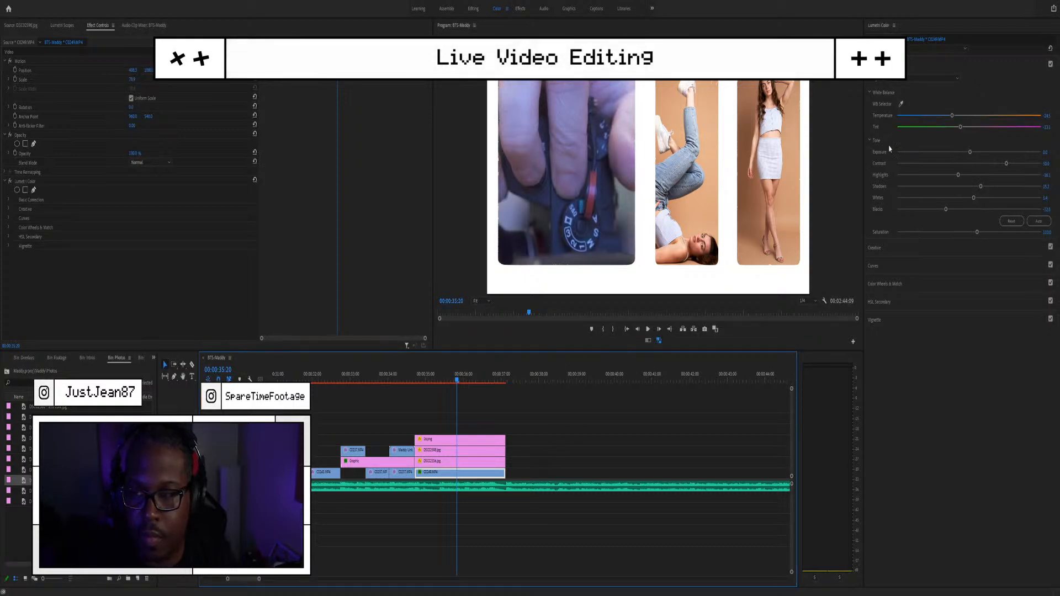
{"action": "left_click", "coordinate": [901, 104]}
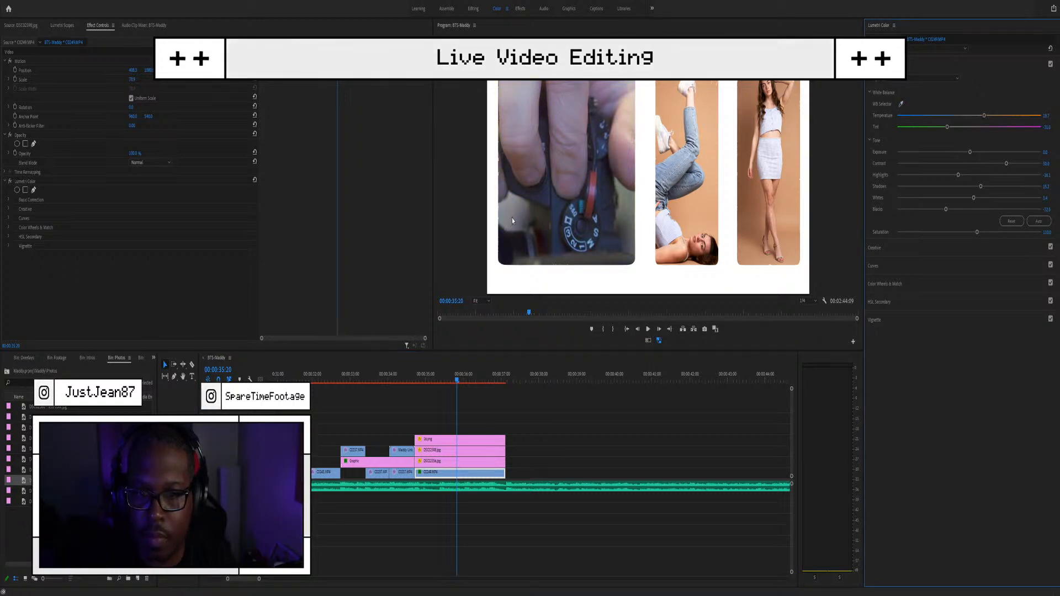
Step: Review the edit by playing it from the signature title through the three-panel ending, and revisit the photographer and model shots
{"action": "scroll", "coordinate": [442, 427], "scroll_direction": "down", "scroll_amount": 3}
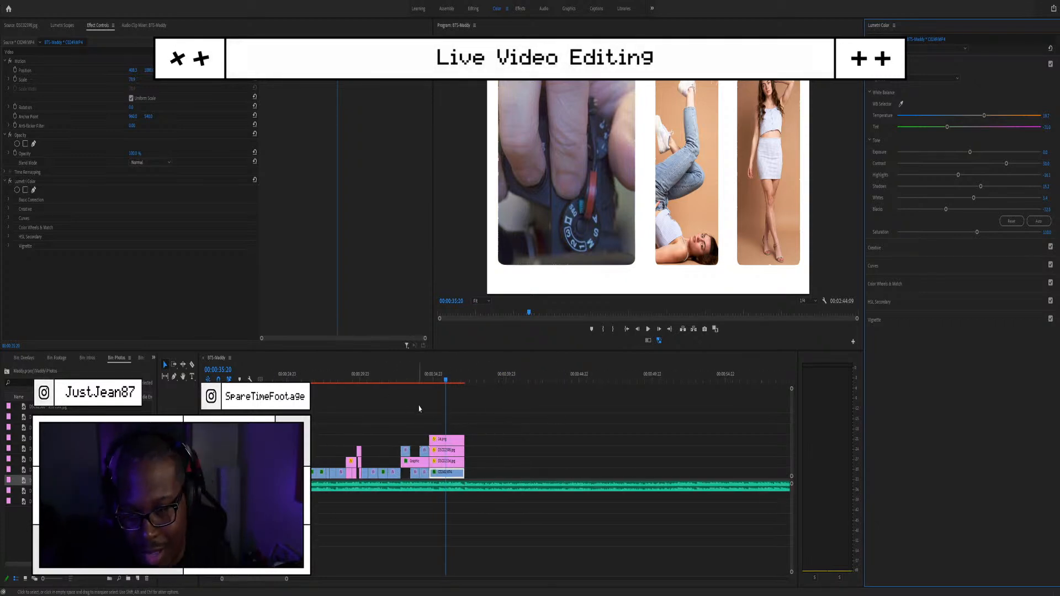
{"action": "scroll", "coordinate": [434, 426], "scroll_direction": "down", "scroll_amount": 4}
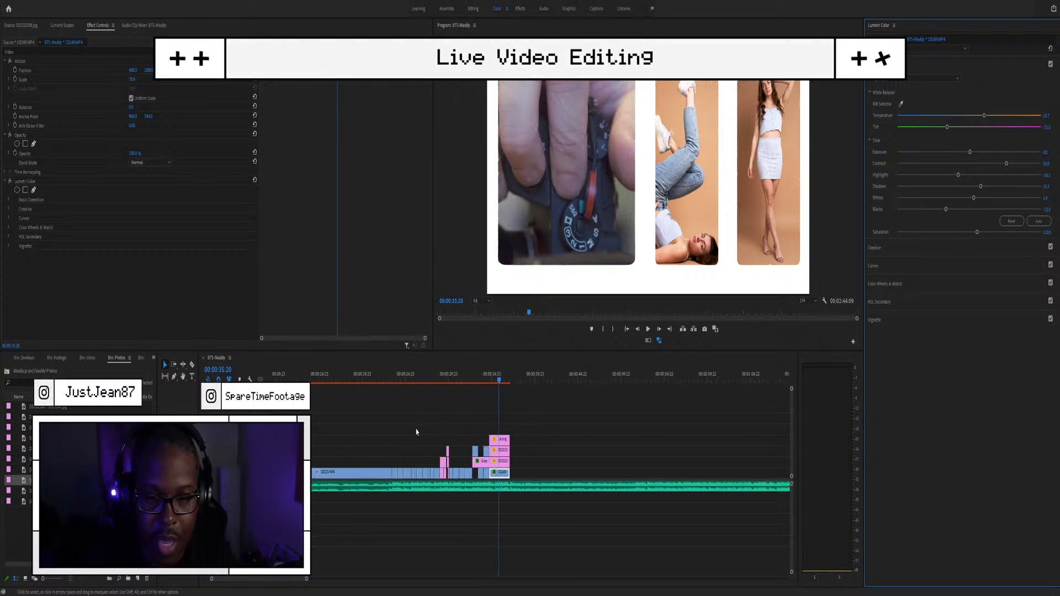
{"action": "scroll", "coordinate": [399, 424], "scroll_direction": "down", "scroll_amount": 2}
{"action": "left_click", "coordinate": [316, 376]}
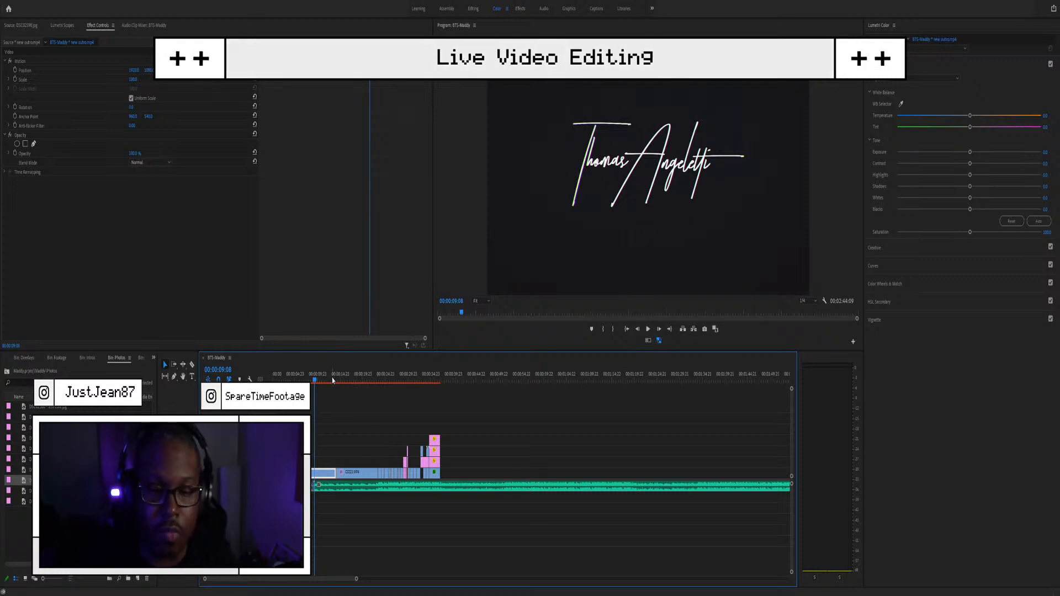
{"action": "key", "text": "space"}
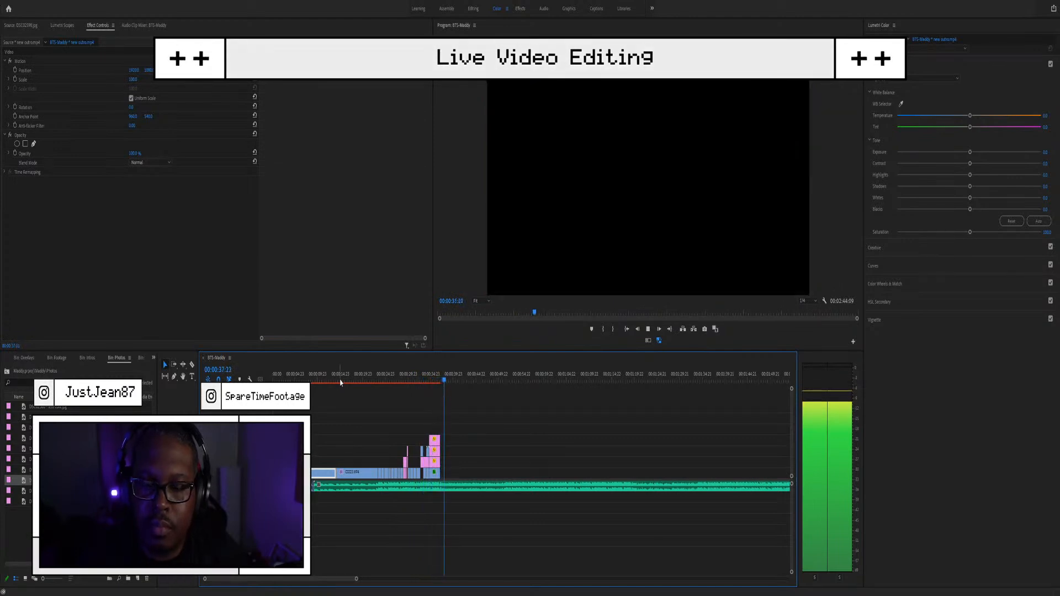
{"action": "key", "text": "space"}
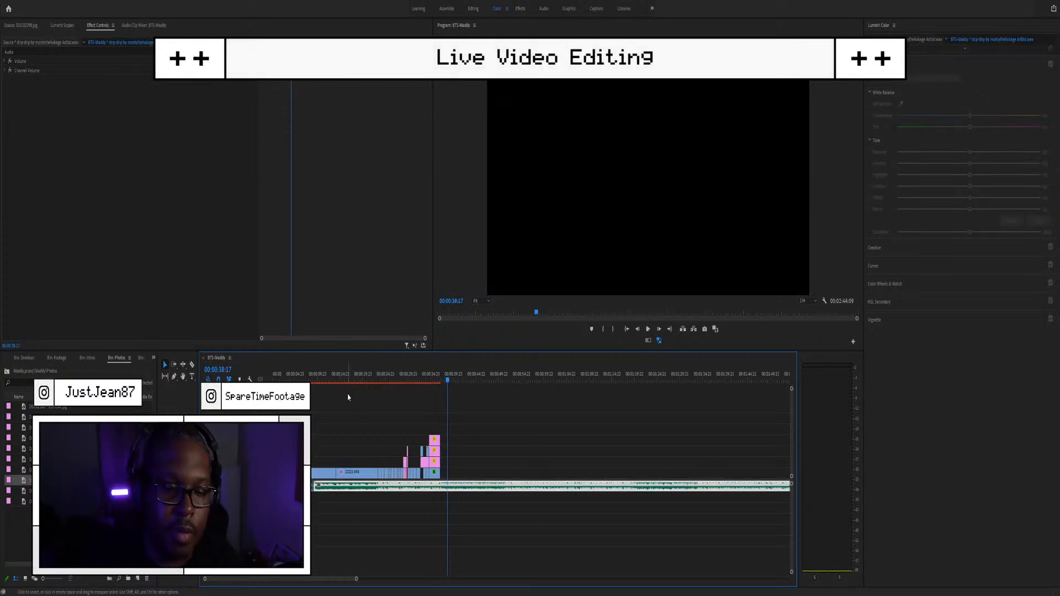
{"action": "left_click", "coordinate": [379, 392]}
{"action": "left_click", "coordinate": [370, 379]}
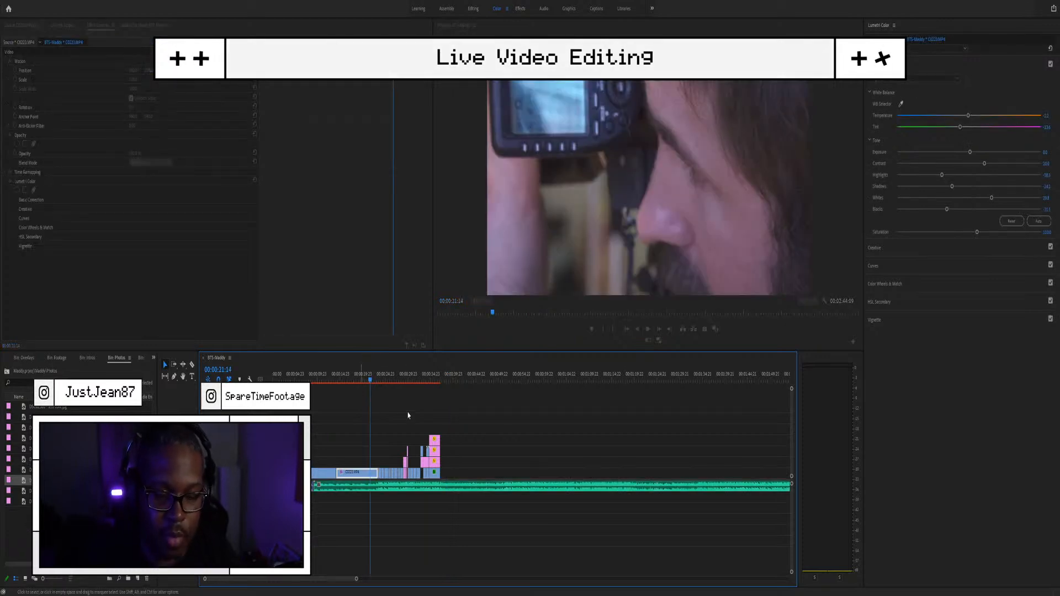
{"action": "left_click", "coordinate": [401, 380]}
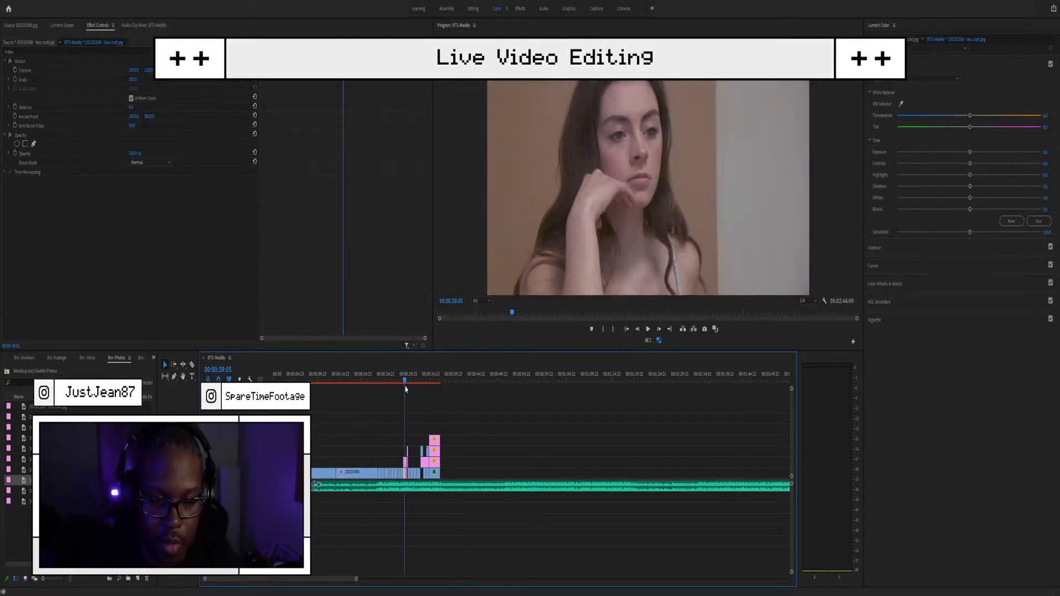